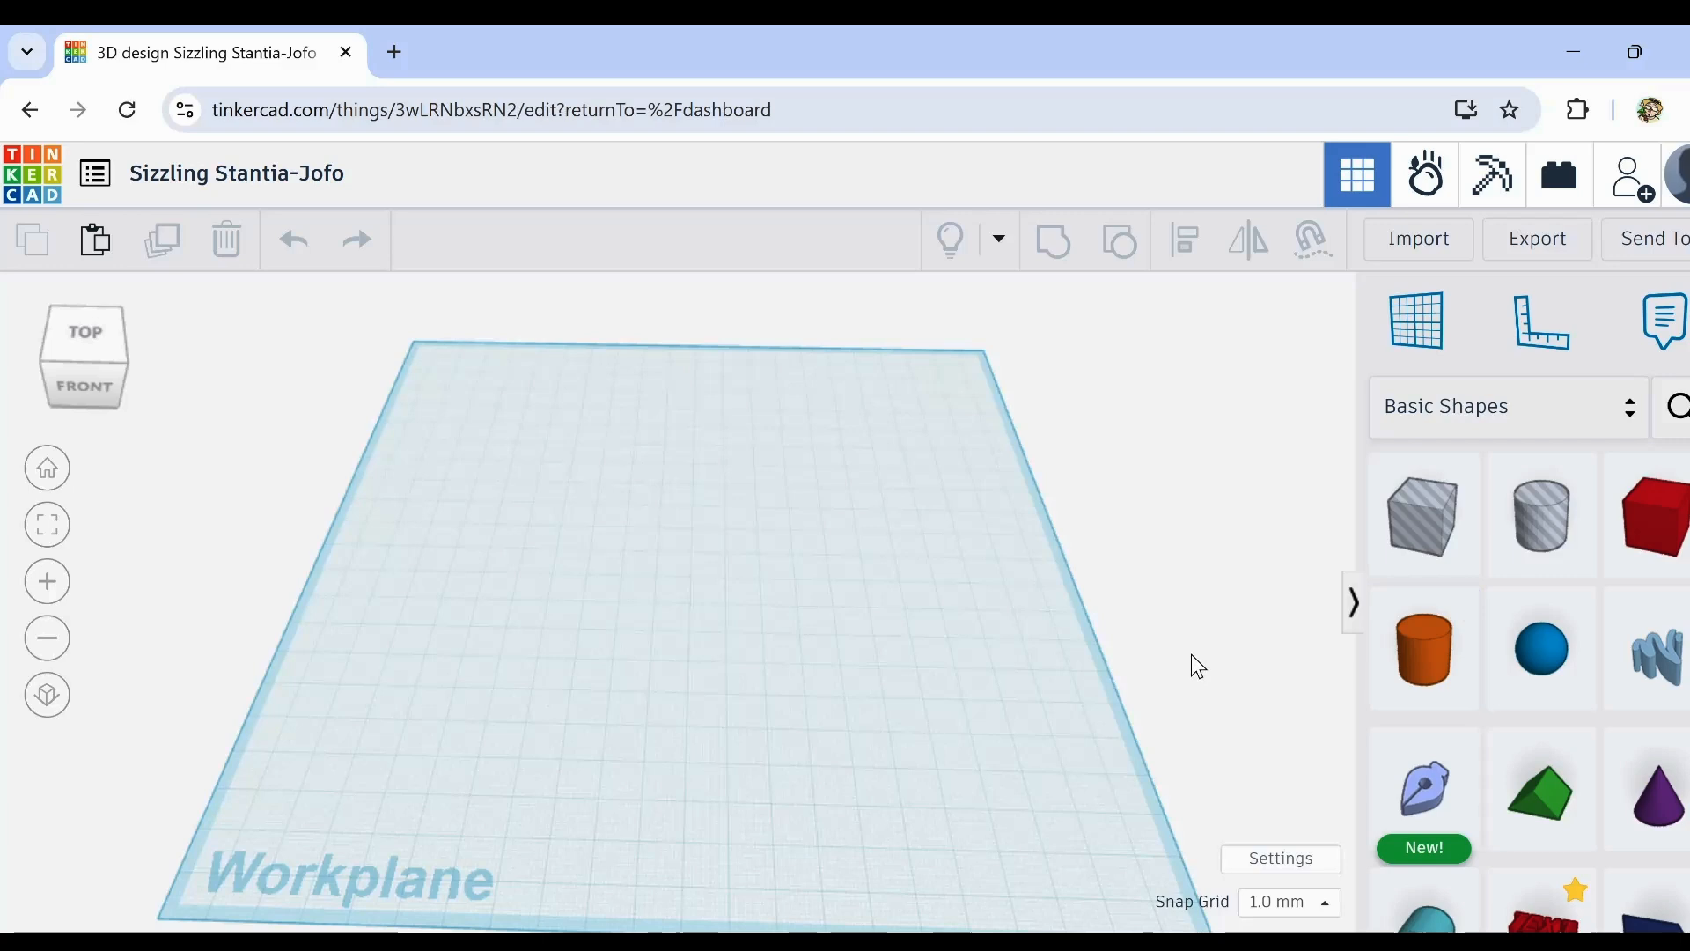
# Step: Place a solid cylinder from the basic shapes near the middle of the workplane
pyautogui.moveTo(1190, 653); pyautogui.dragTo(1196, 592, button='right')
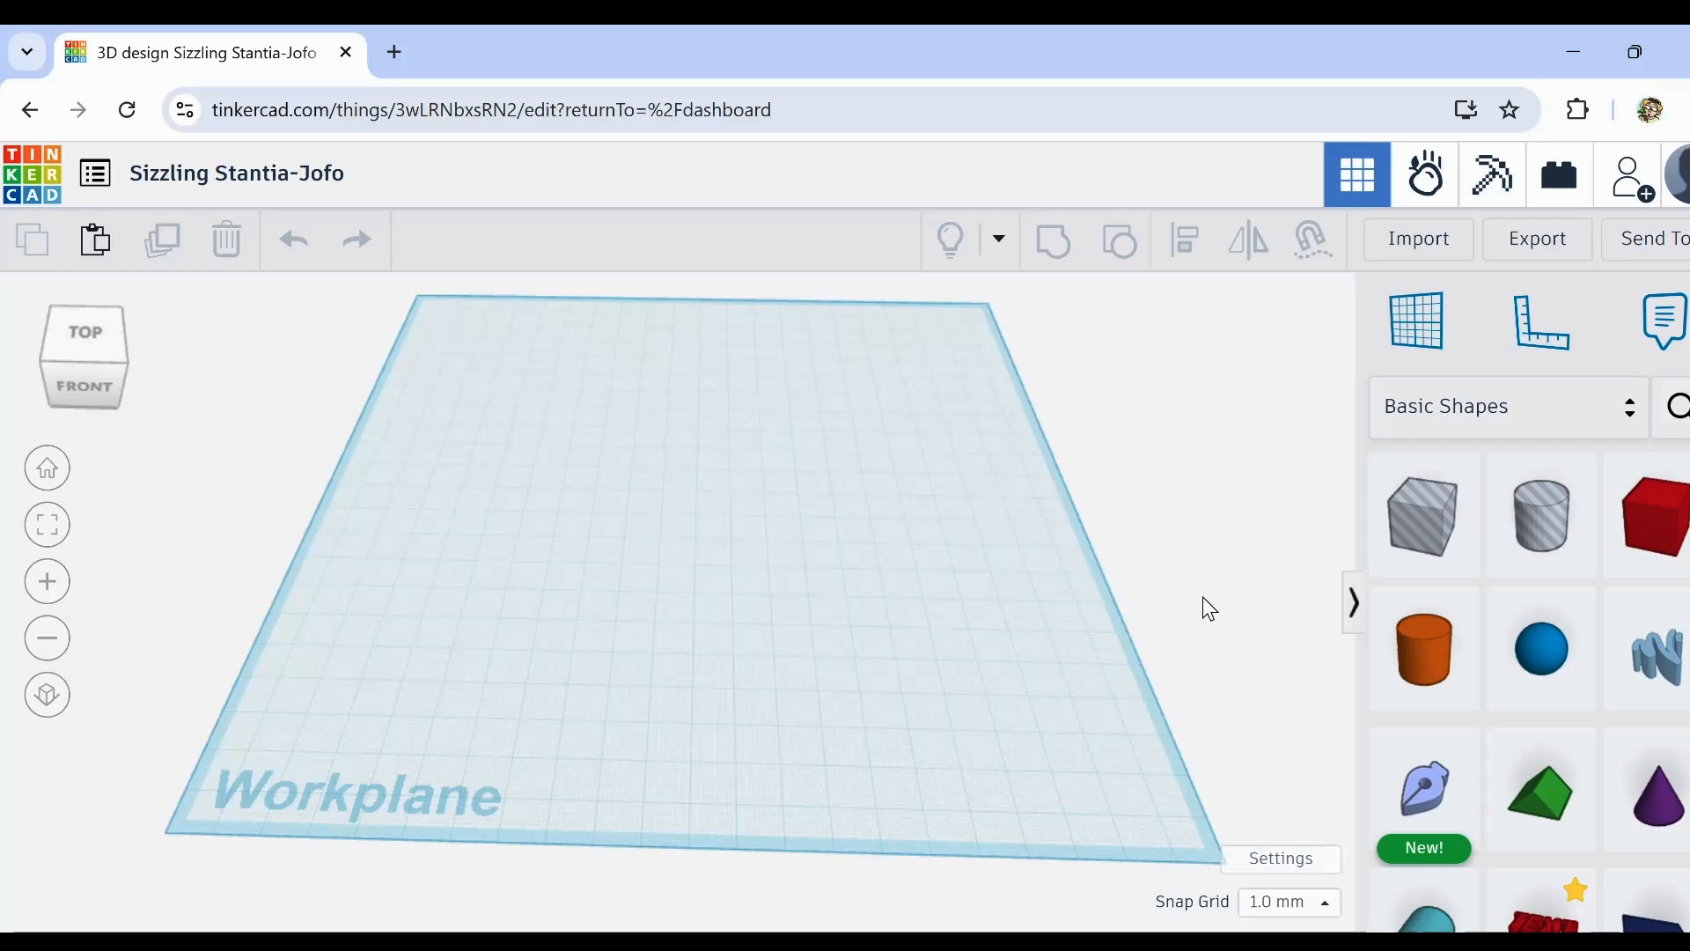
pyautogui.moveTo(1163, 555); pyautogui.dragTo(922, 629, button='right')
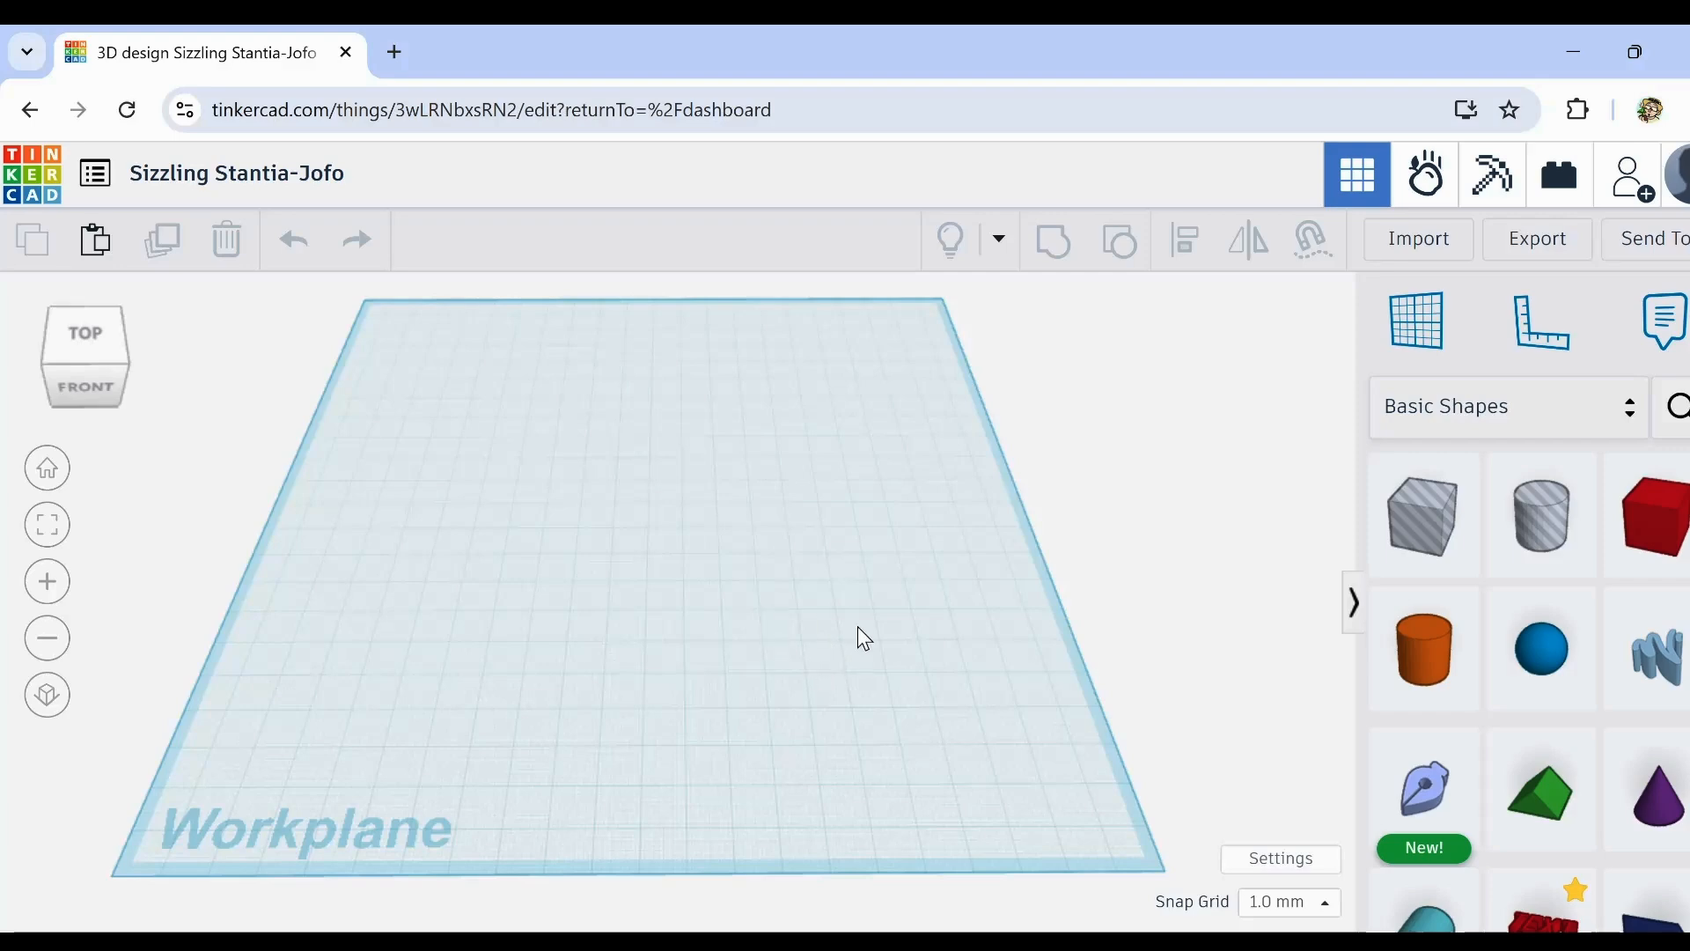
pyautogui.moveTo(1418, 664); pyautogui.dragTo(653, 562)
pyautogui.moveTo(757, 619); pyautogui.dragTo(727, 597, button='right')
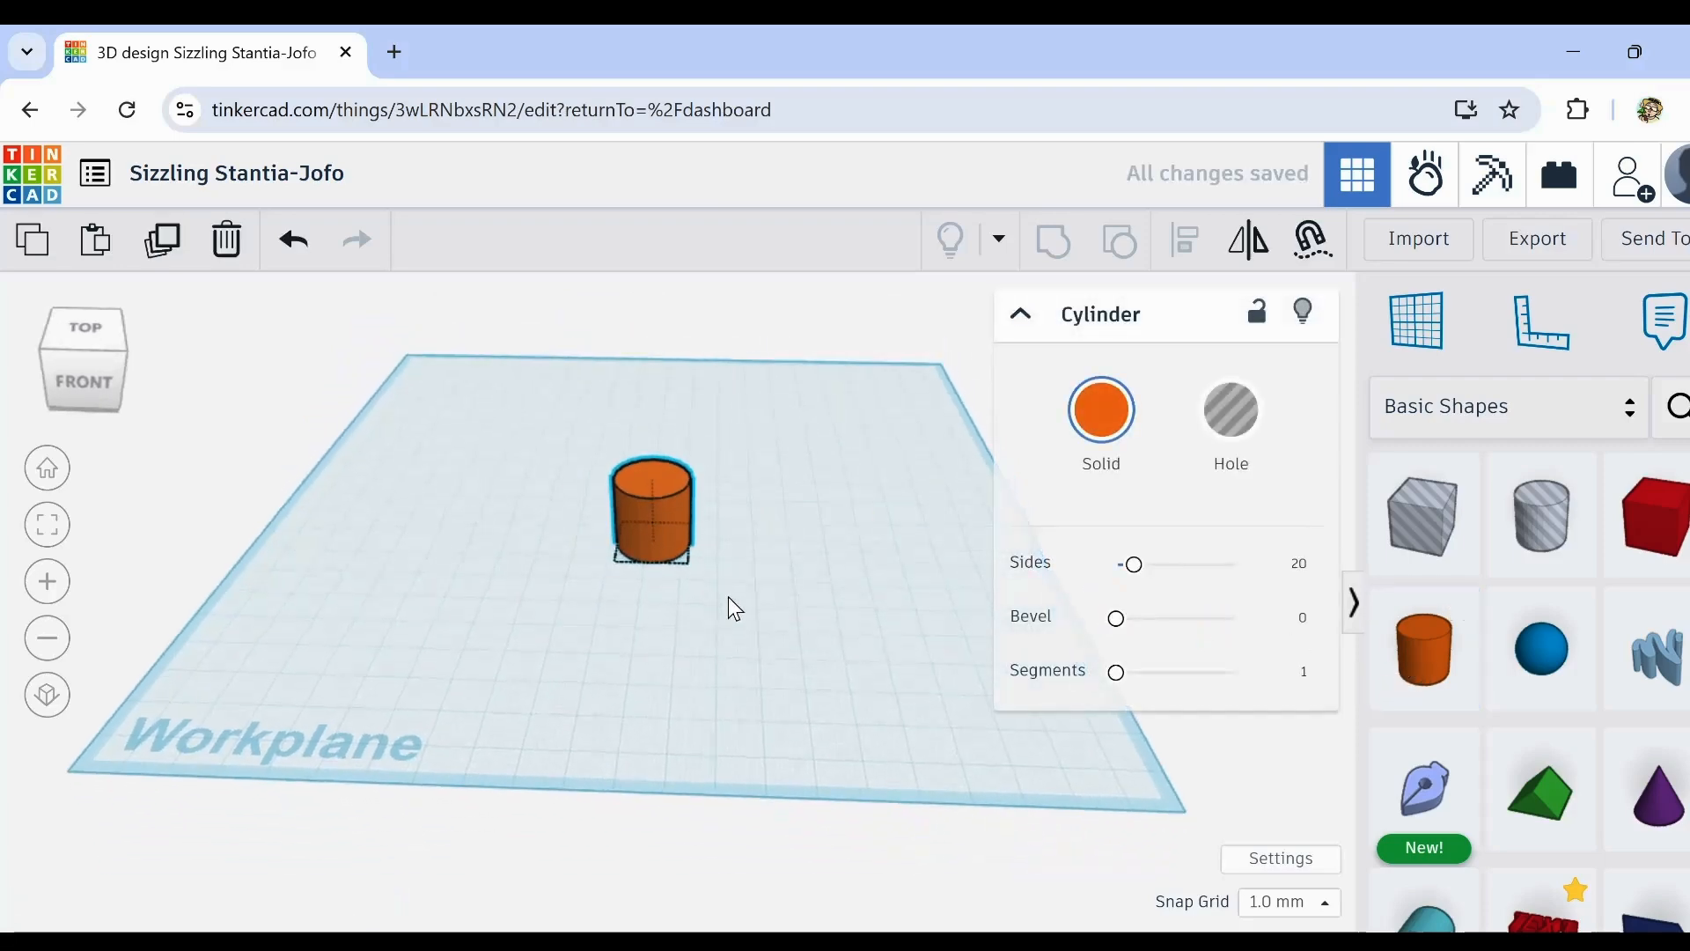
pyautogui.scroll(2, 771, 672)
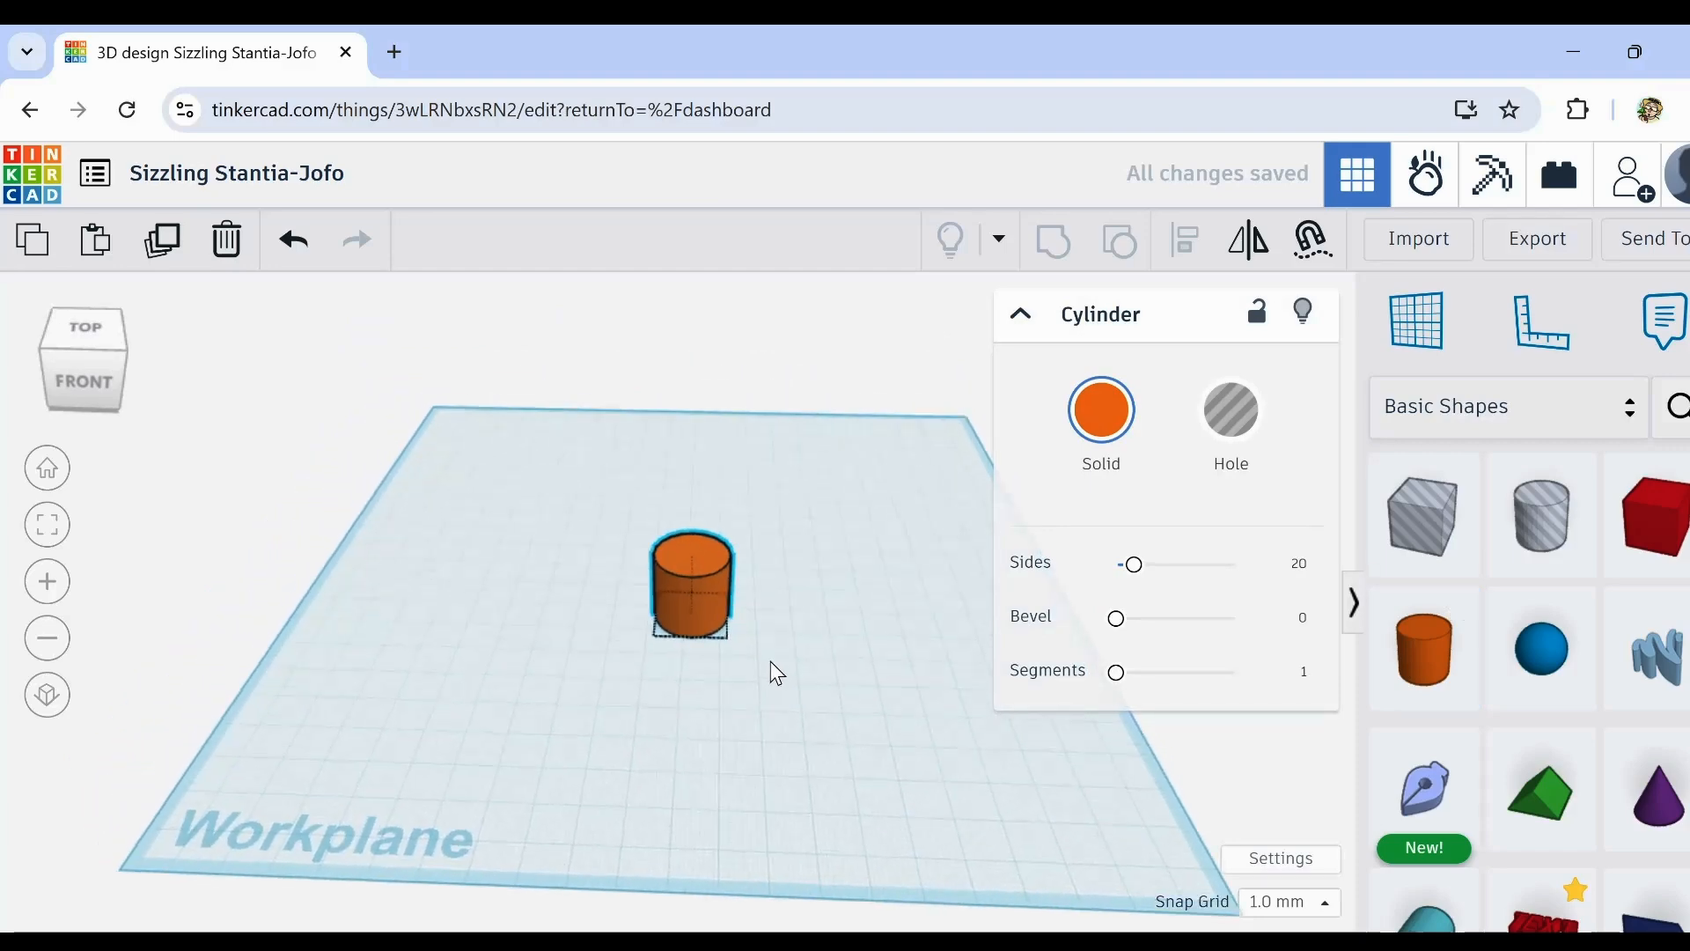
pyautogui.scroll(2, 734, 620)
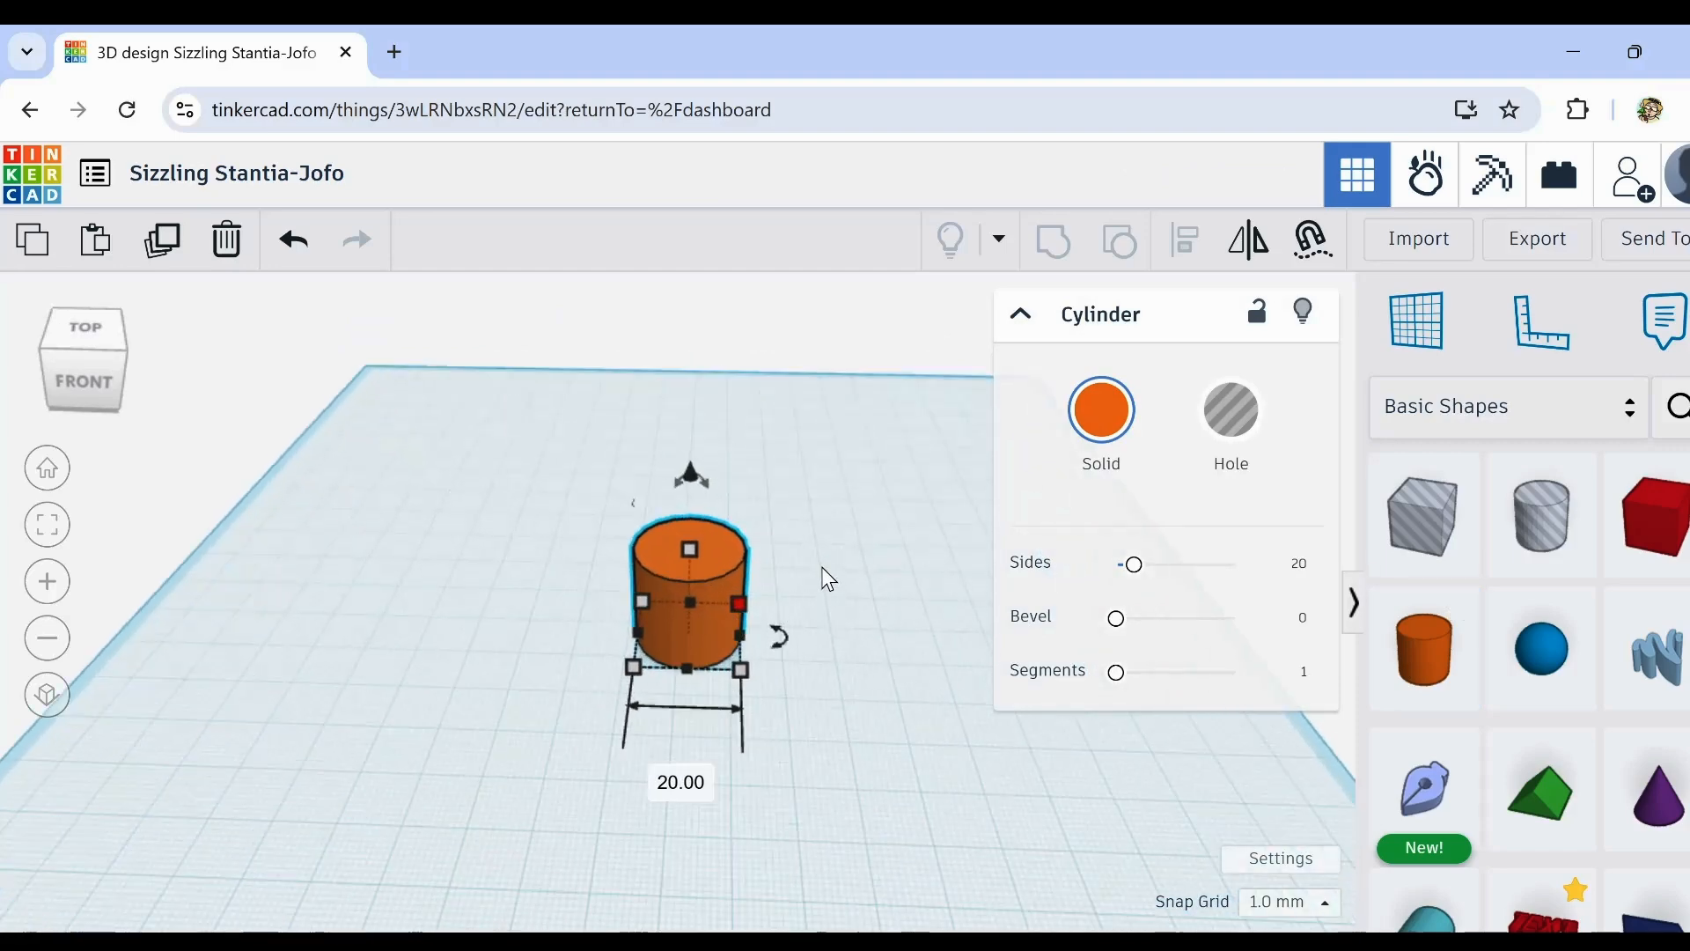
pyautogui.moveTo(782, 564)
pyautogui.mouseDown(button='right')
pyautogui.moveTo(763, 574)
pyautogui.moveTo(809, 572)
pyautogui.mouseUp(button='right')
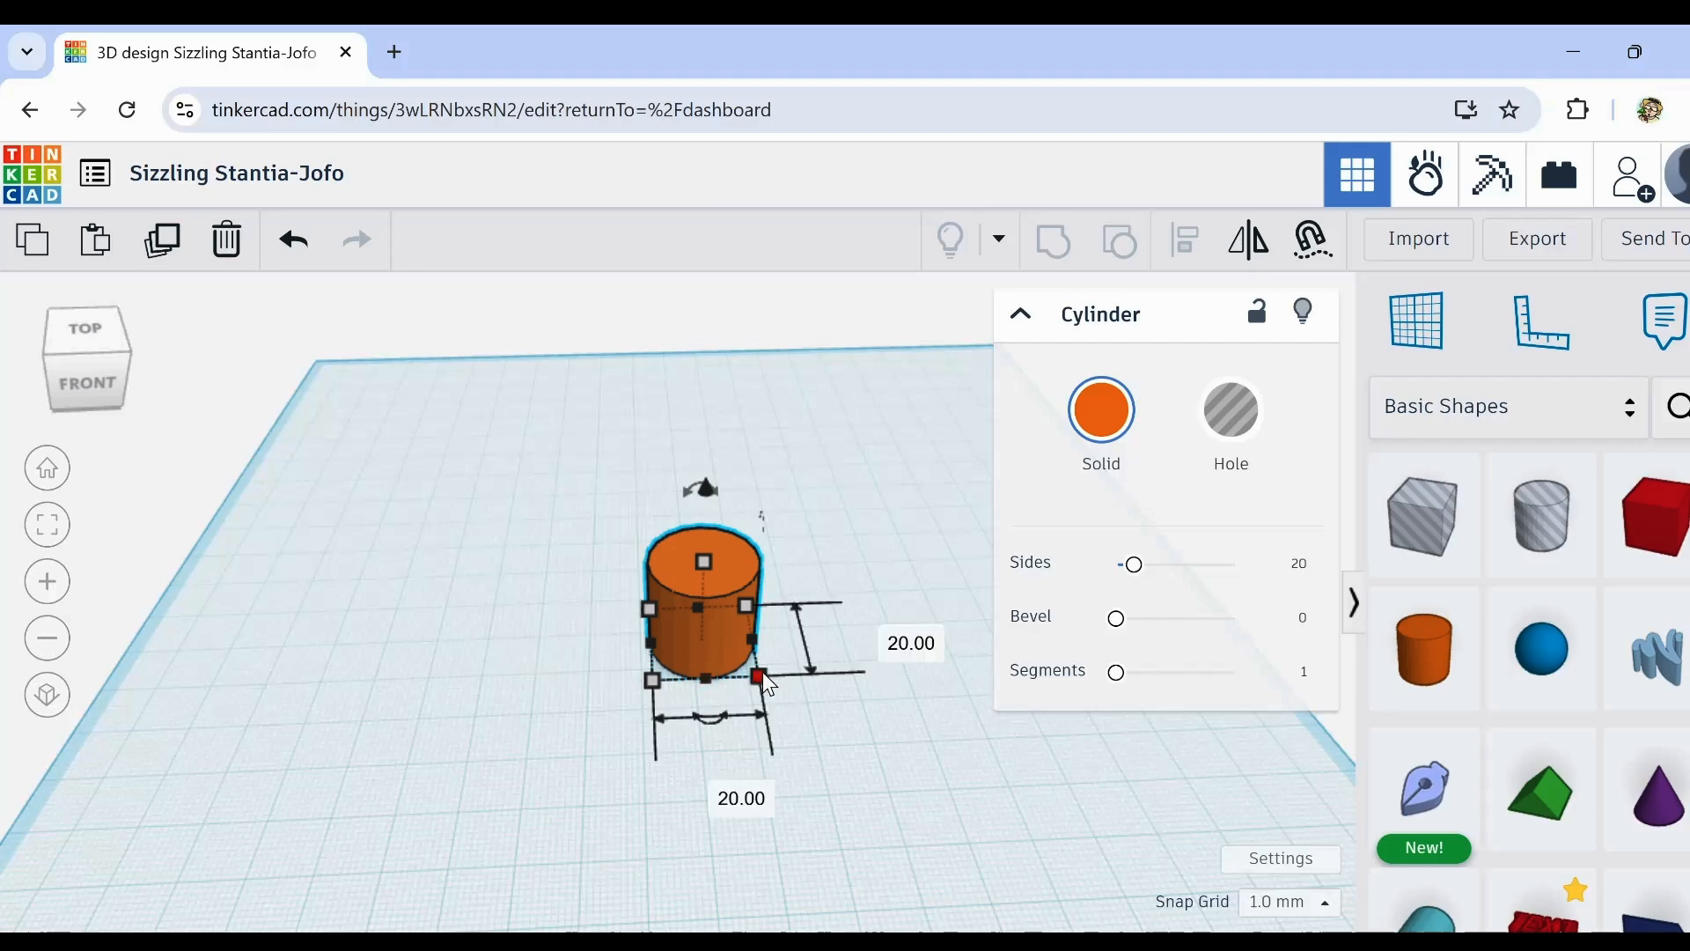
# Step: Scale the cylinder up proportionally from its front corner and move it back toward the middle of the workplane
pyautogui.moveTo(759, 677); pyautogui.dragTo(1173, 857)
pyautogui.scroll(-5, 1004, 799)
pyautogui.moveTo(774, 807); pyautogui.dragTo(517, 739, button='middle')
pyautogui.moveTo(622, 634); pyautogui.dragTo(506, 532)
pyautogui.moveTo(731, 555); pyautogui.dragTo(858, 638, button='middle')
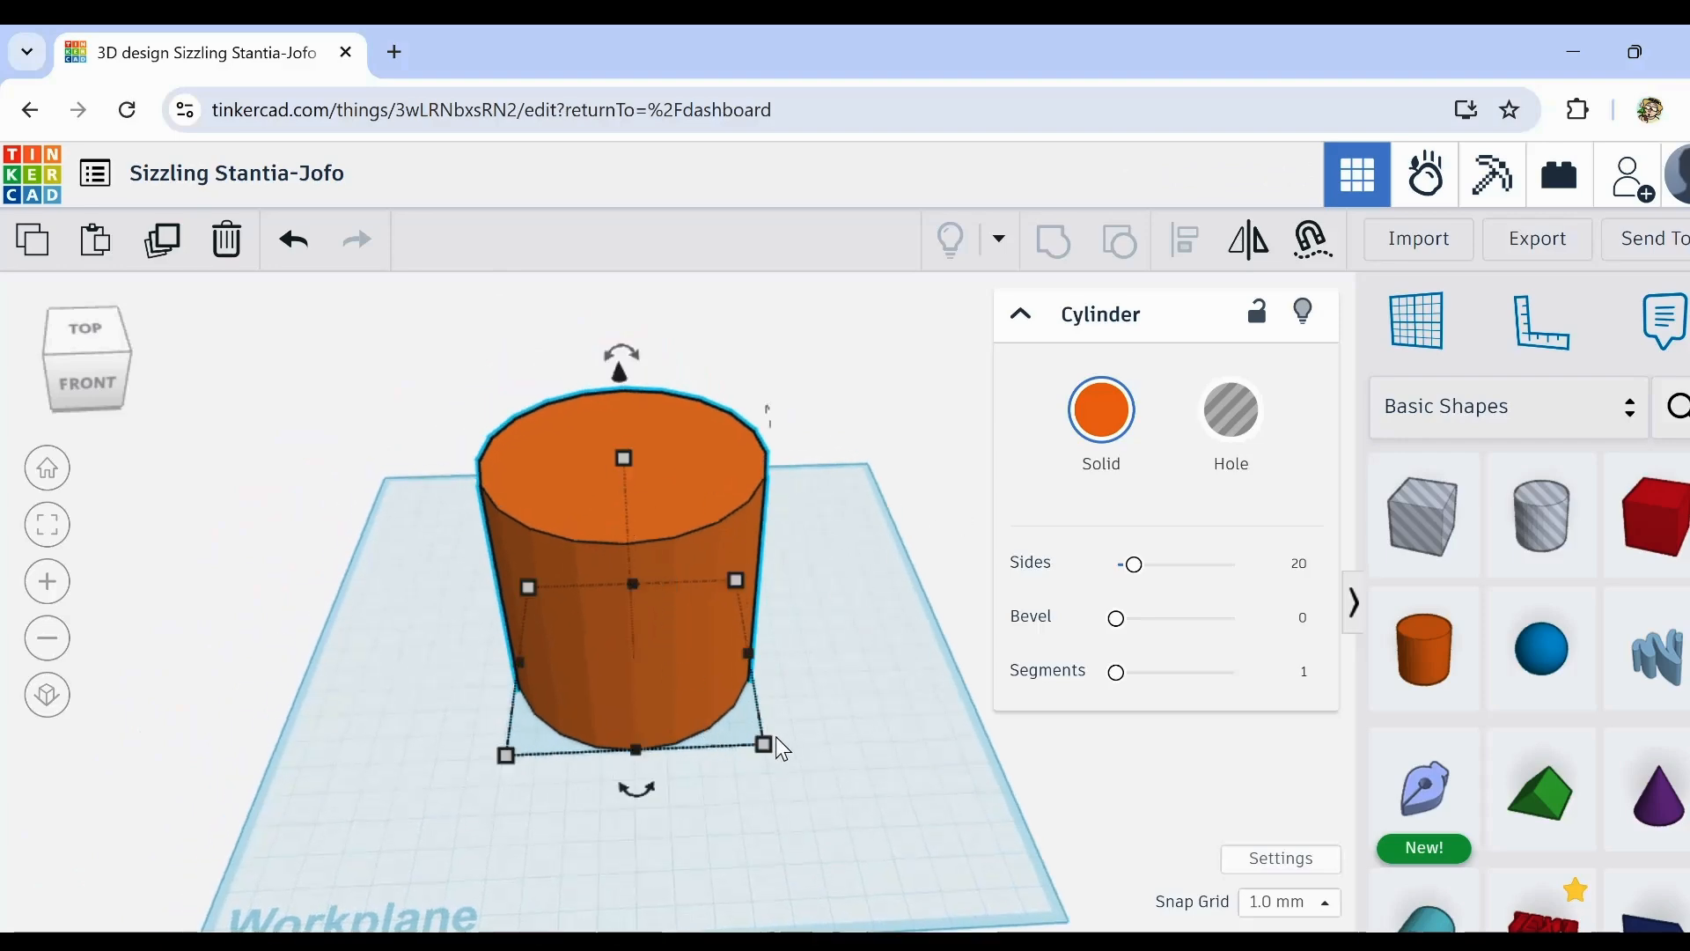
# Step: Enlarge the cylinder proportionally to a 165 mm base and move it back onto the workplane
pyautogui.moveTo(764, 745); pyautogui.dragTo(972, 834)
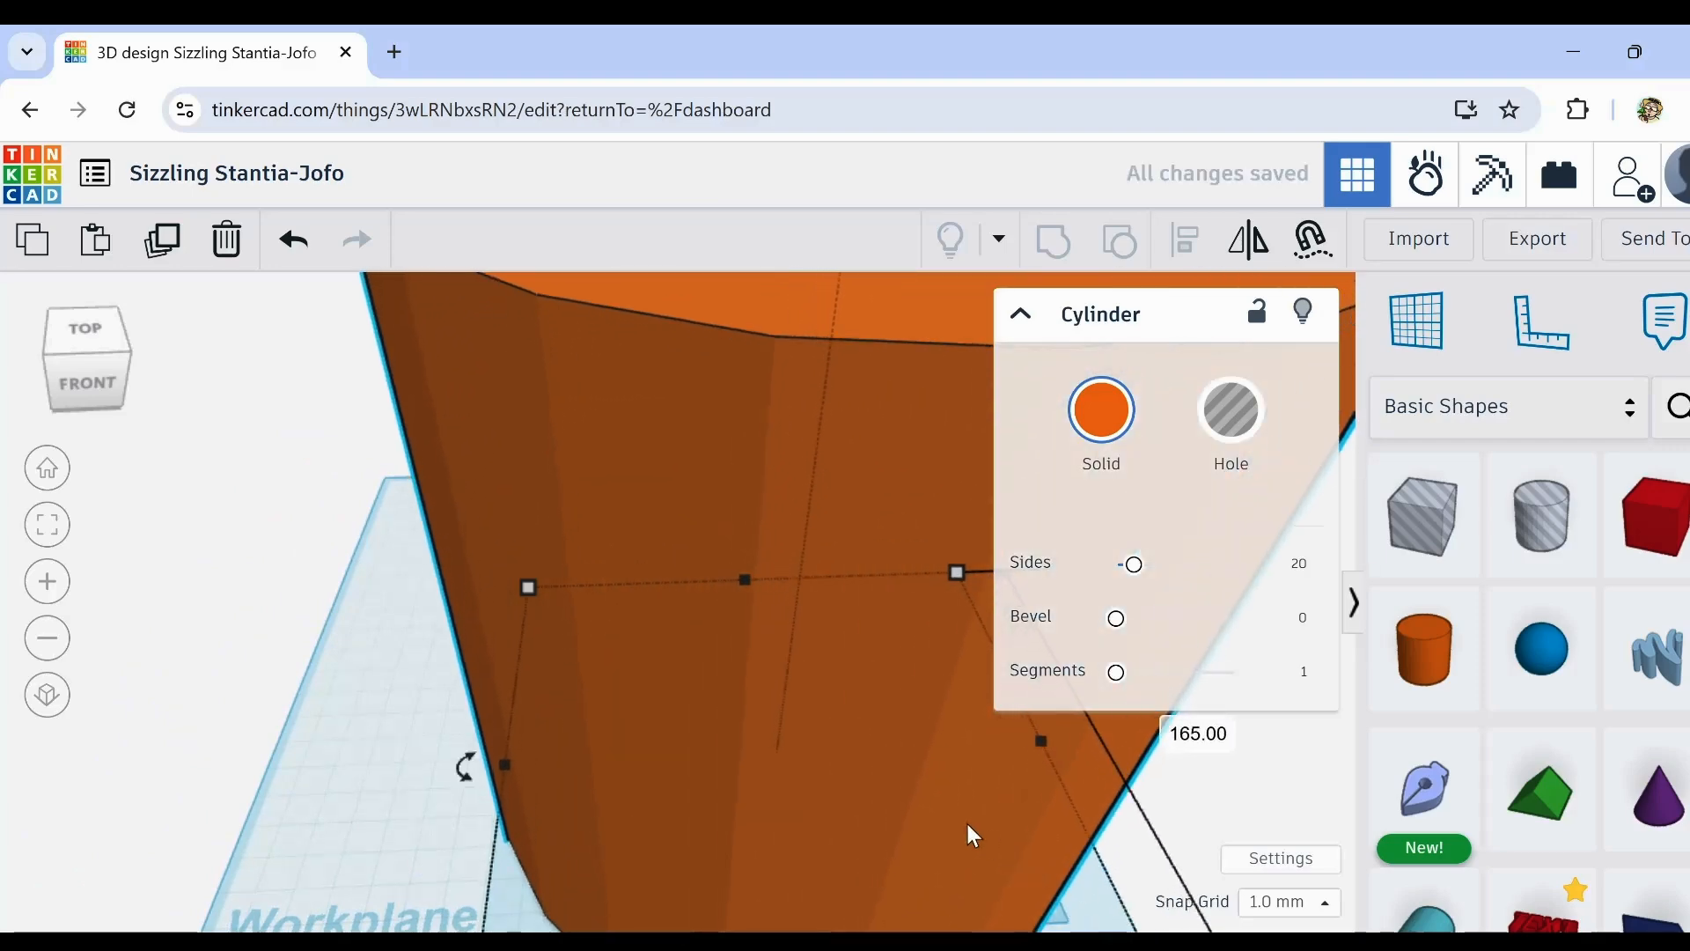
pyautogui.moveTo(967, 825); pyautogui.dragTo(871, 822, button='right')
pyautogui.click(442, 783)
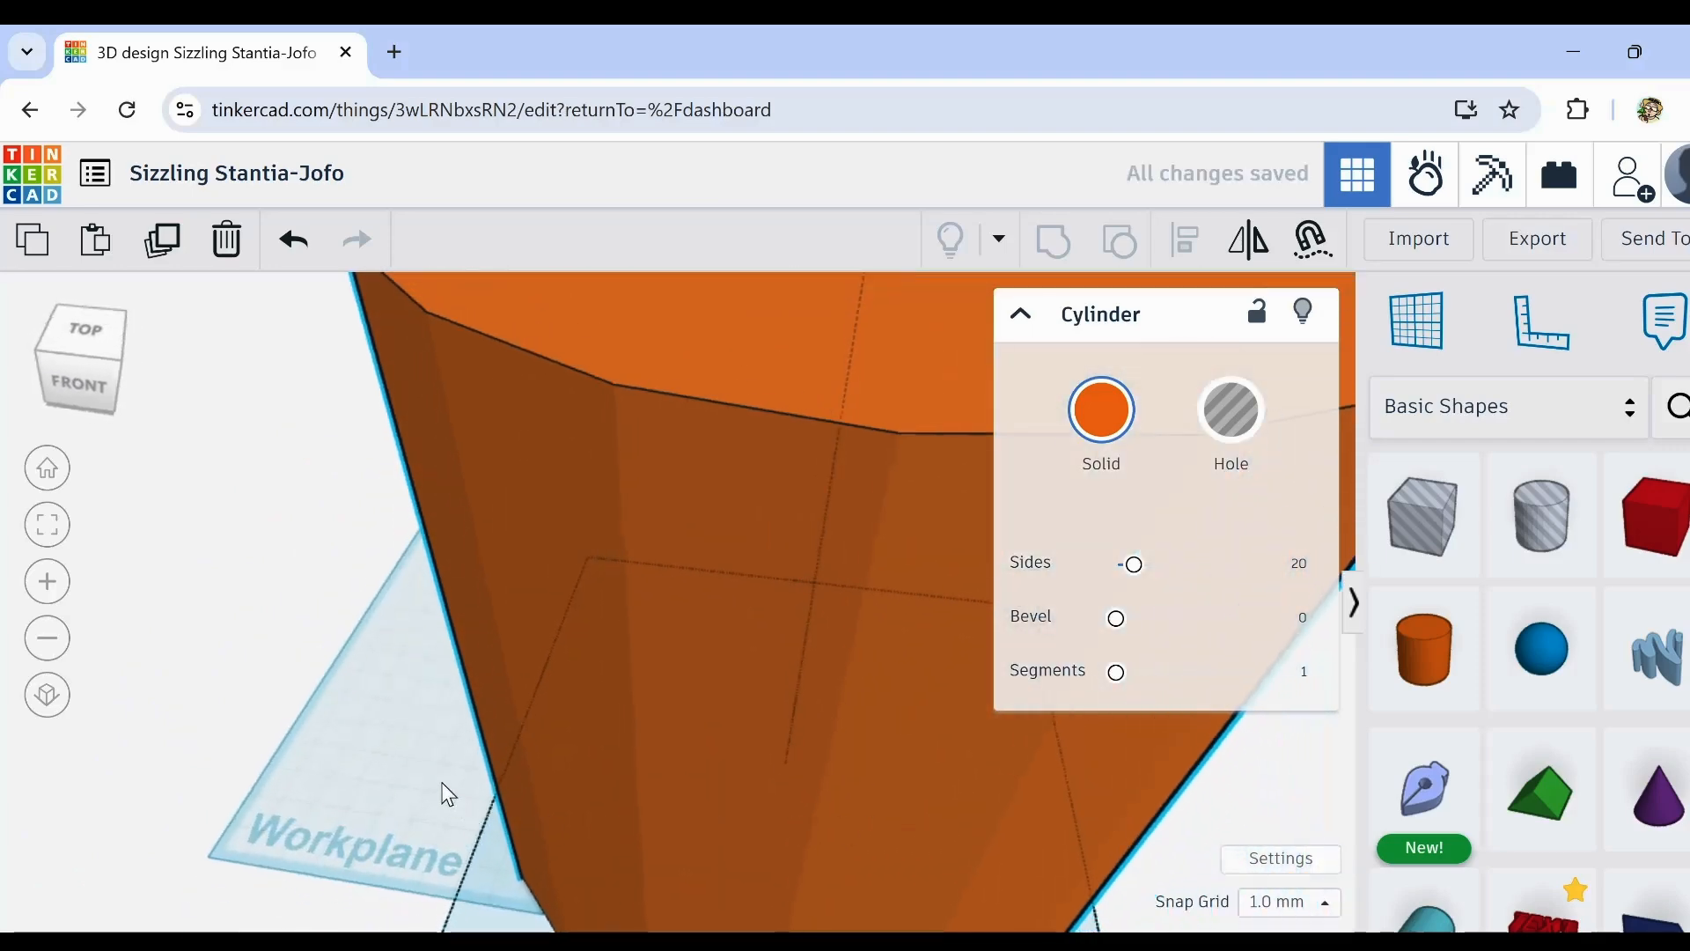
pyautogui.scroll(-5, 448, 794)
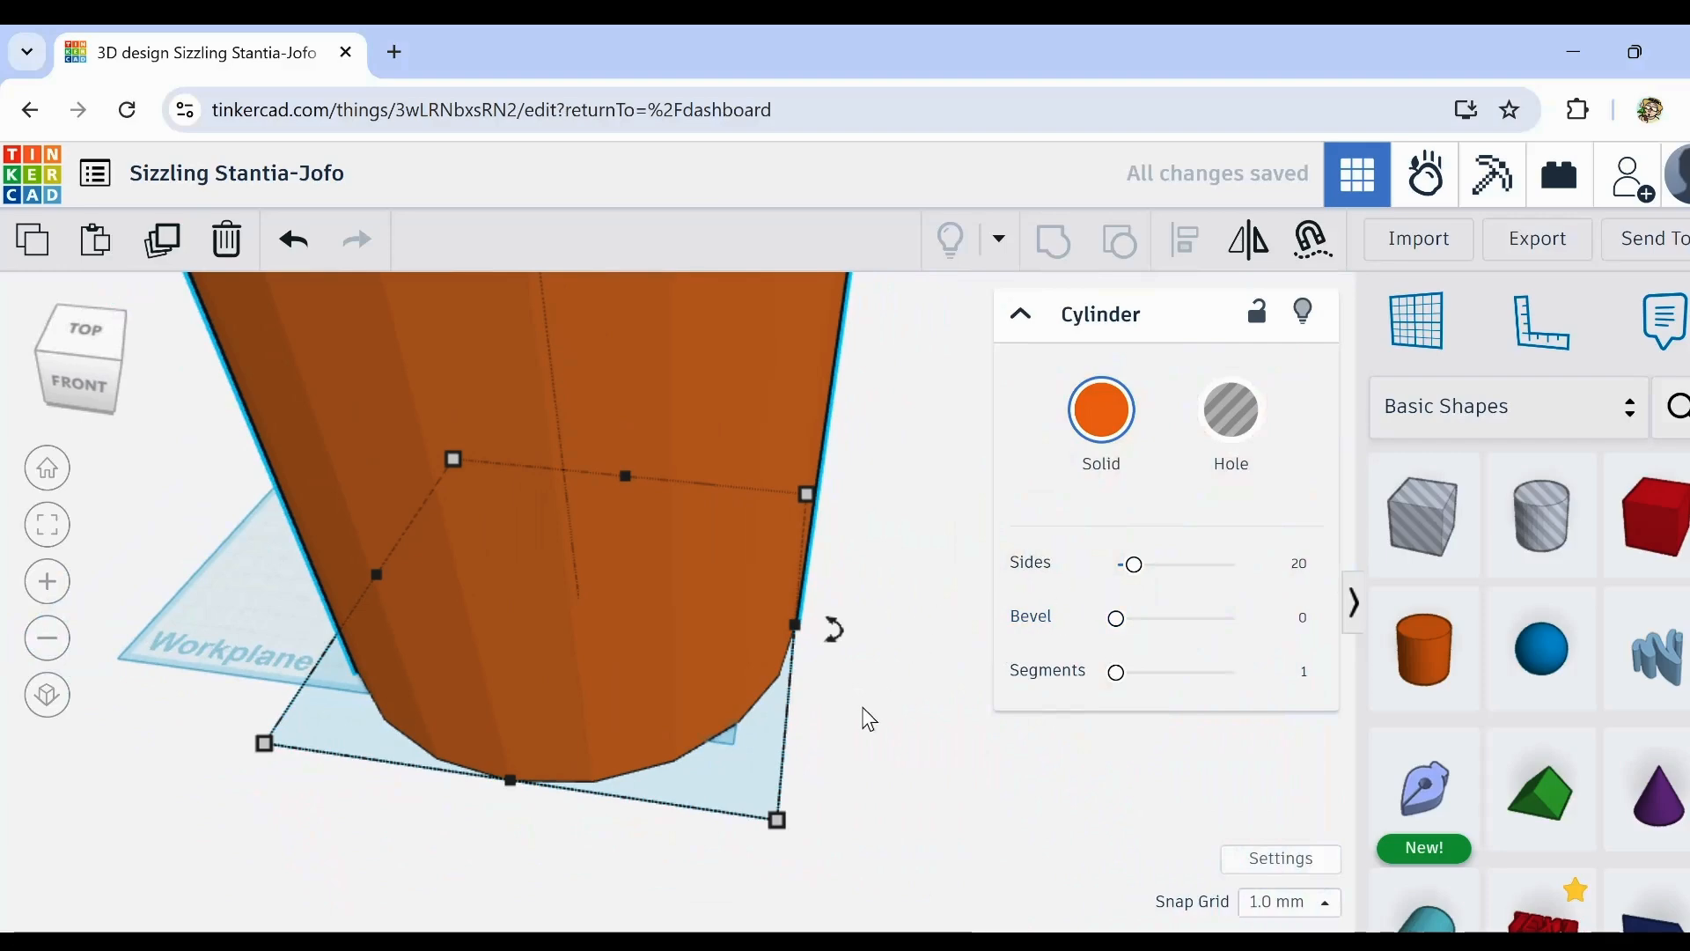
pyautogui.moveTo(864, 709); pyautogui.dragTo(974, 822, button='middle')
pyautogui.moveTo(838, 716); pyautogui.dragTo(721, 520)
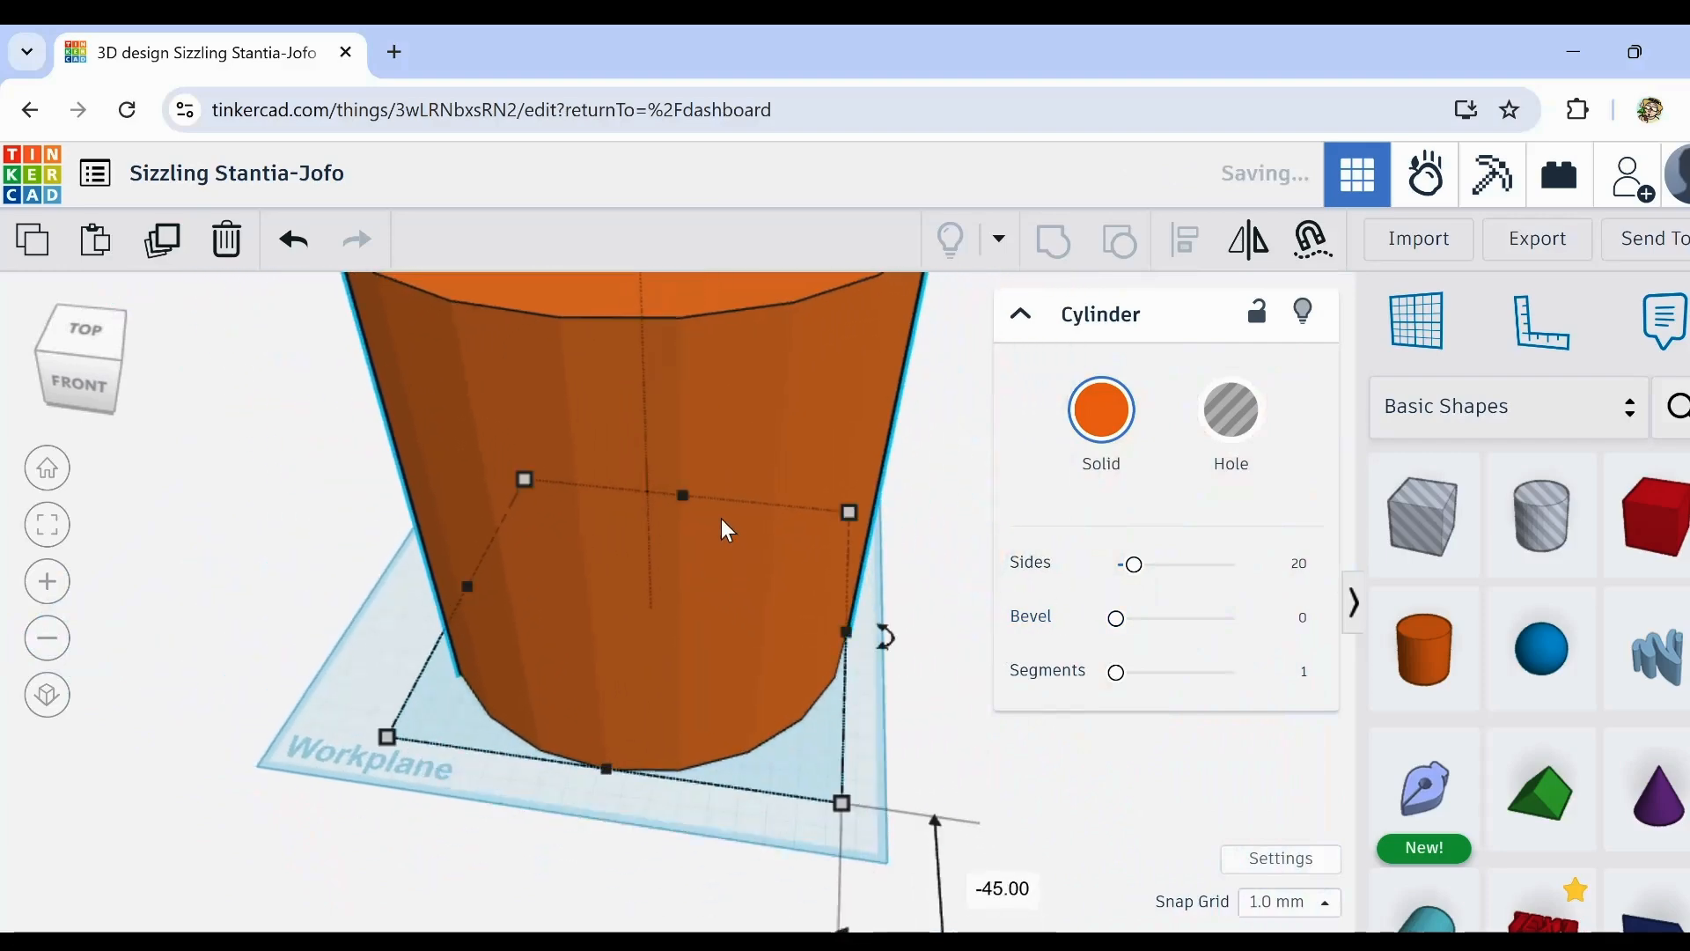
pyautogui.scroll(-2, 726, 528)
pyautogui.moveTo(978, 437); pyautogui.dragTo(727, 460, button='right')
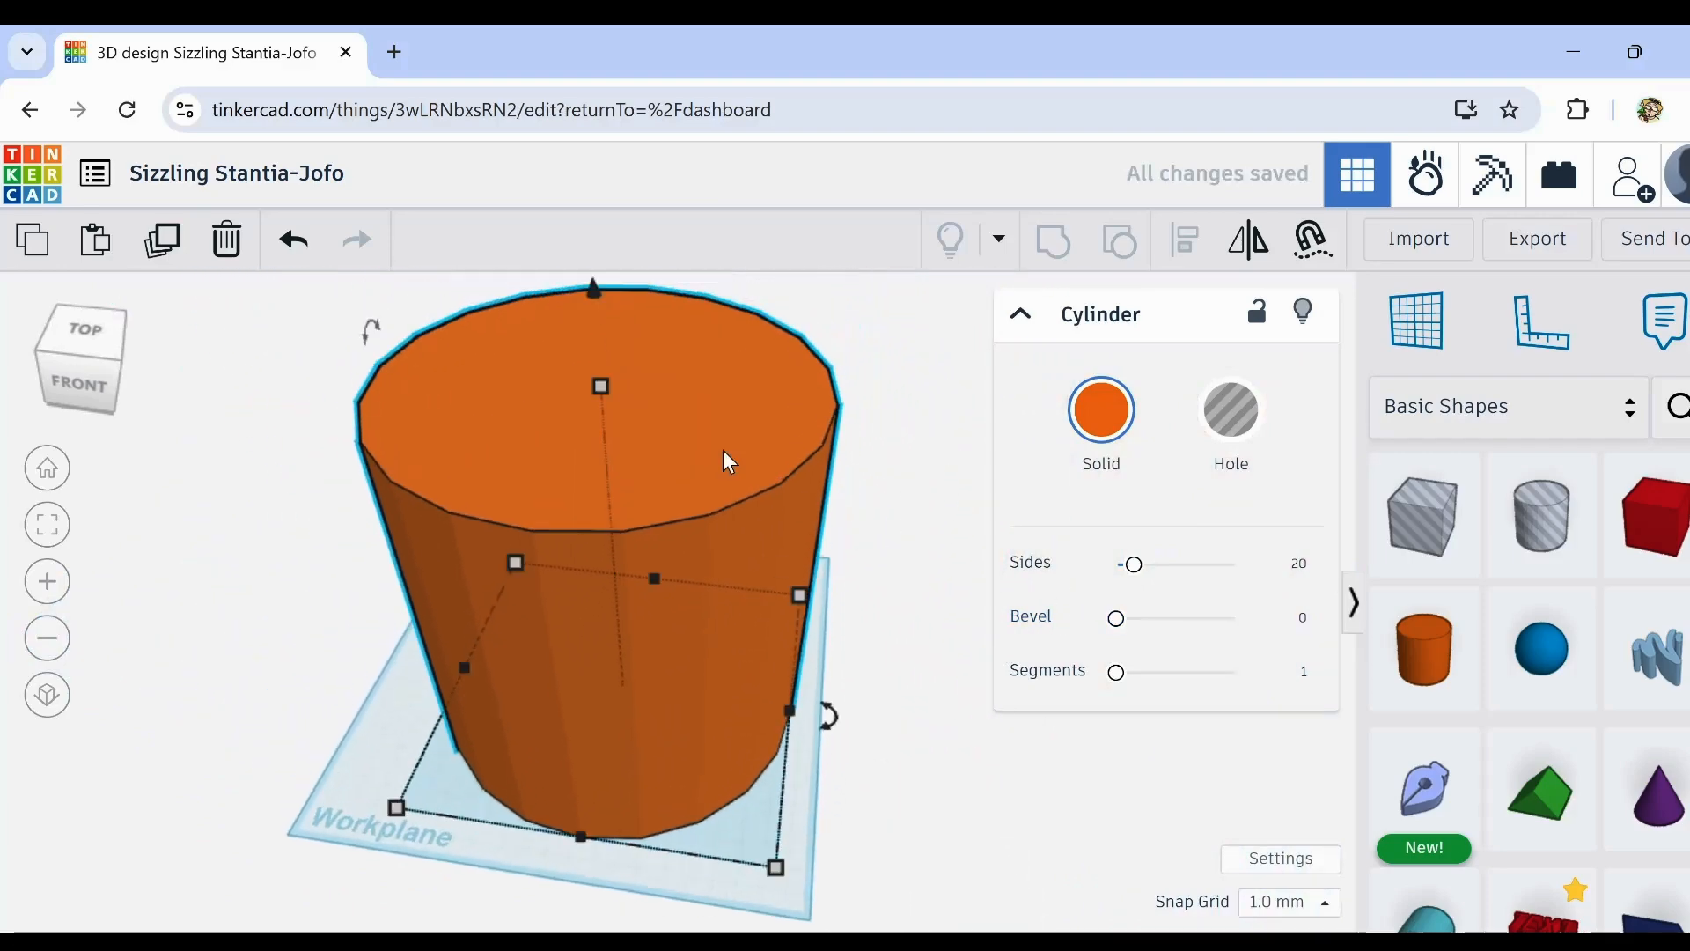
# Step: Lower the cylinder into a flatter disc and set its sides to 64
pyautogui.moveTo(601, 385); pyautogui.dragTo(592, 690)
pyautogui.moveTo(440, 864); pyautogui.dragTo(488, 766, button='middle')
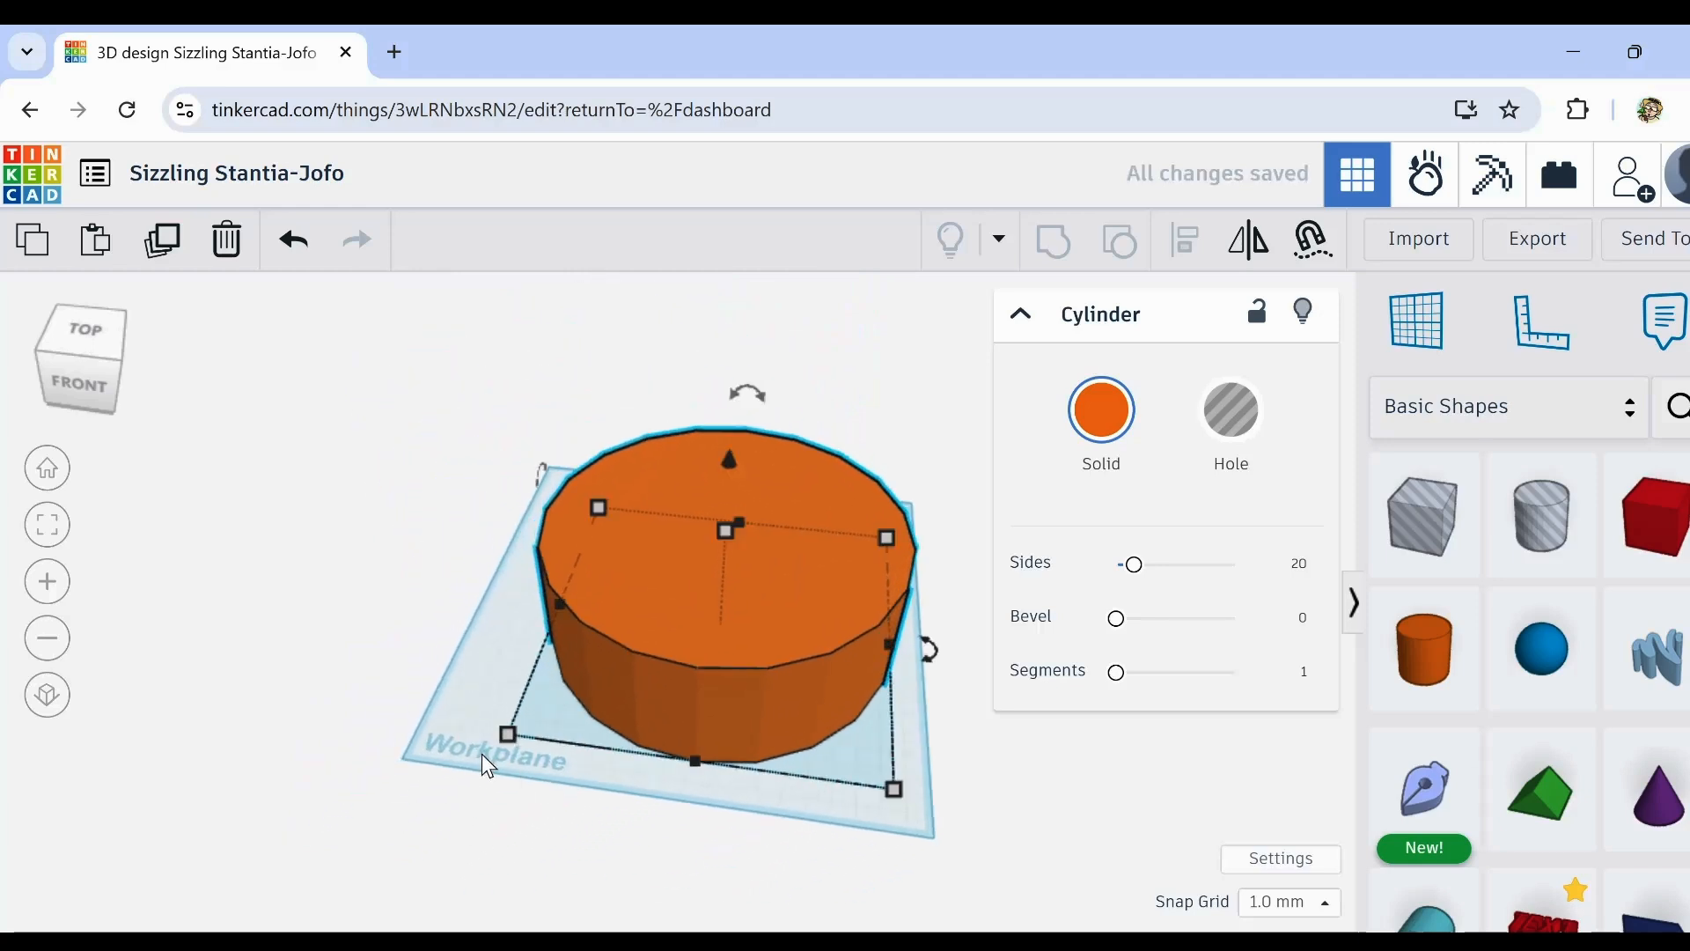
pyautogui.moveTo(1134, 564); pyautogui.dragTo(1284, 574)
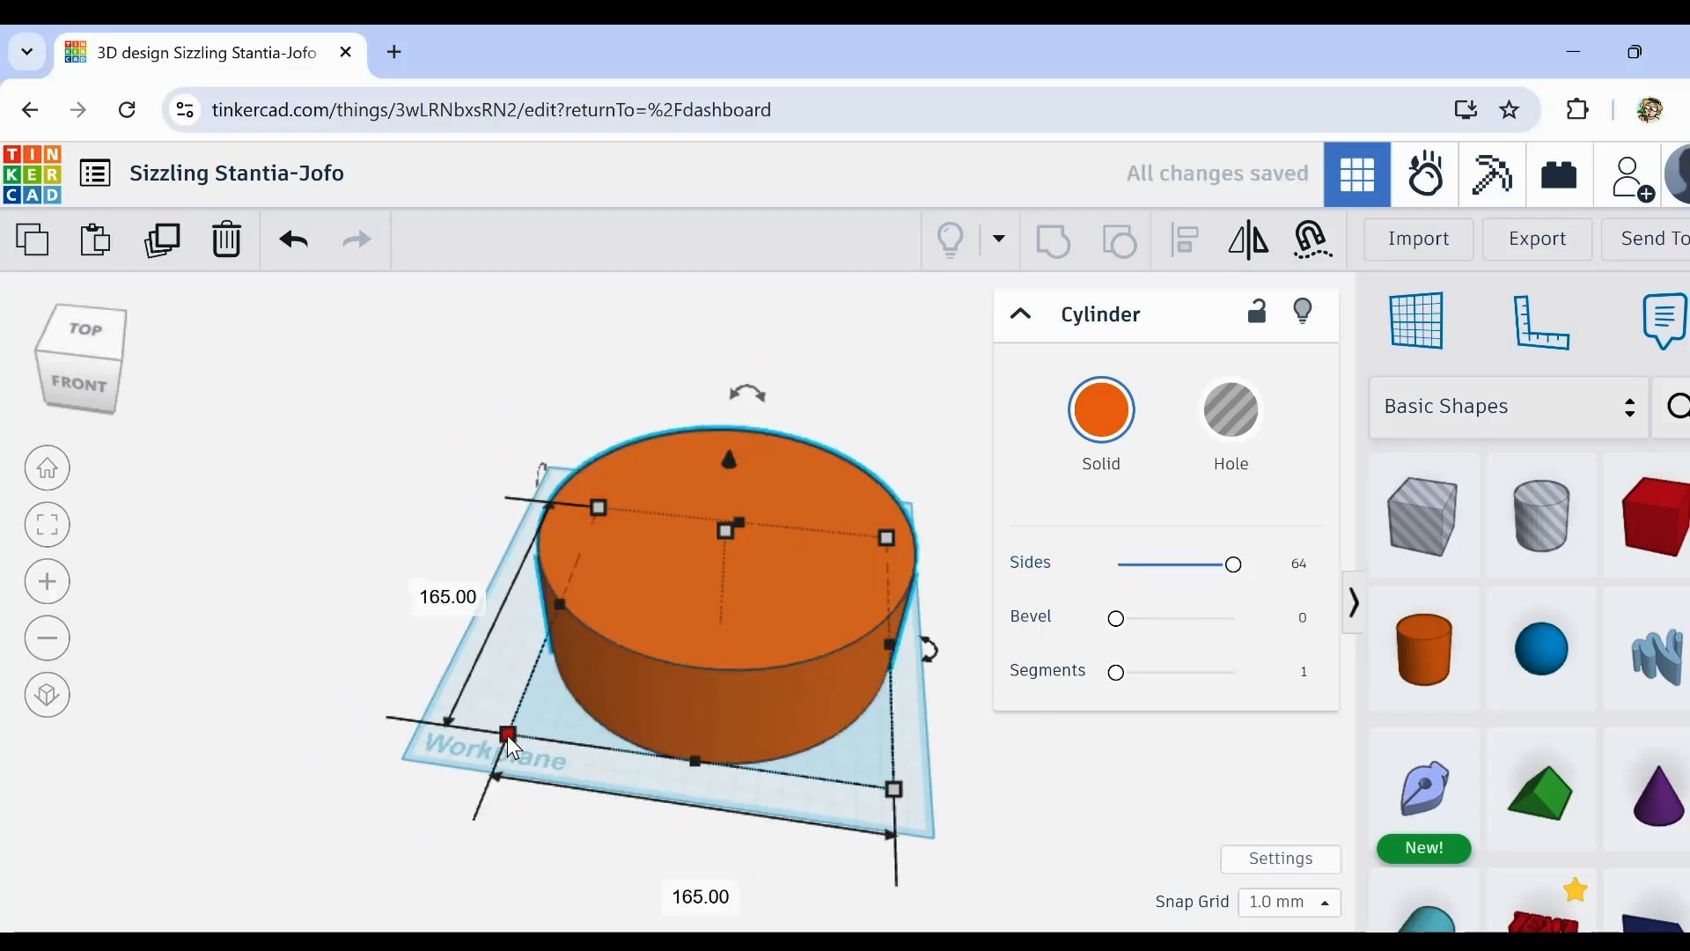
# Step: Enlarge the cylinder's base beyond 175 mm until it nearly fills the workplane, and center it there
pyautogui.moveTo(510, 742)
pyautogui.mouseDown()
pyautogui.moveTo(436, 771)
pyautogui.moveTo(484, 755)
pyautogui.mouseUp()
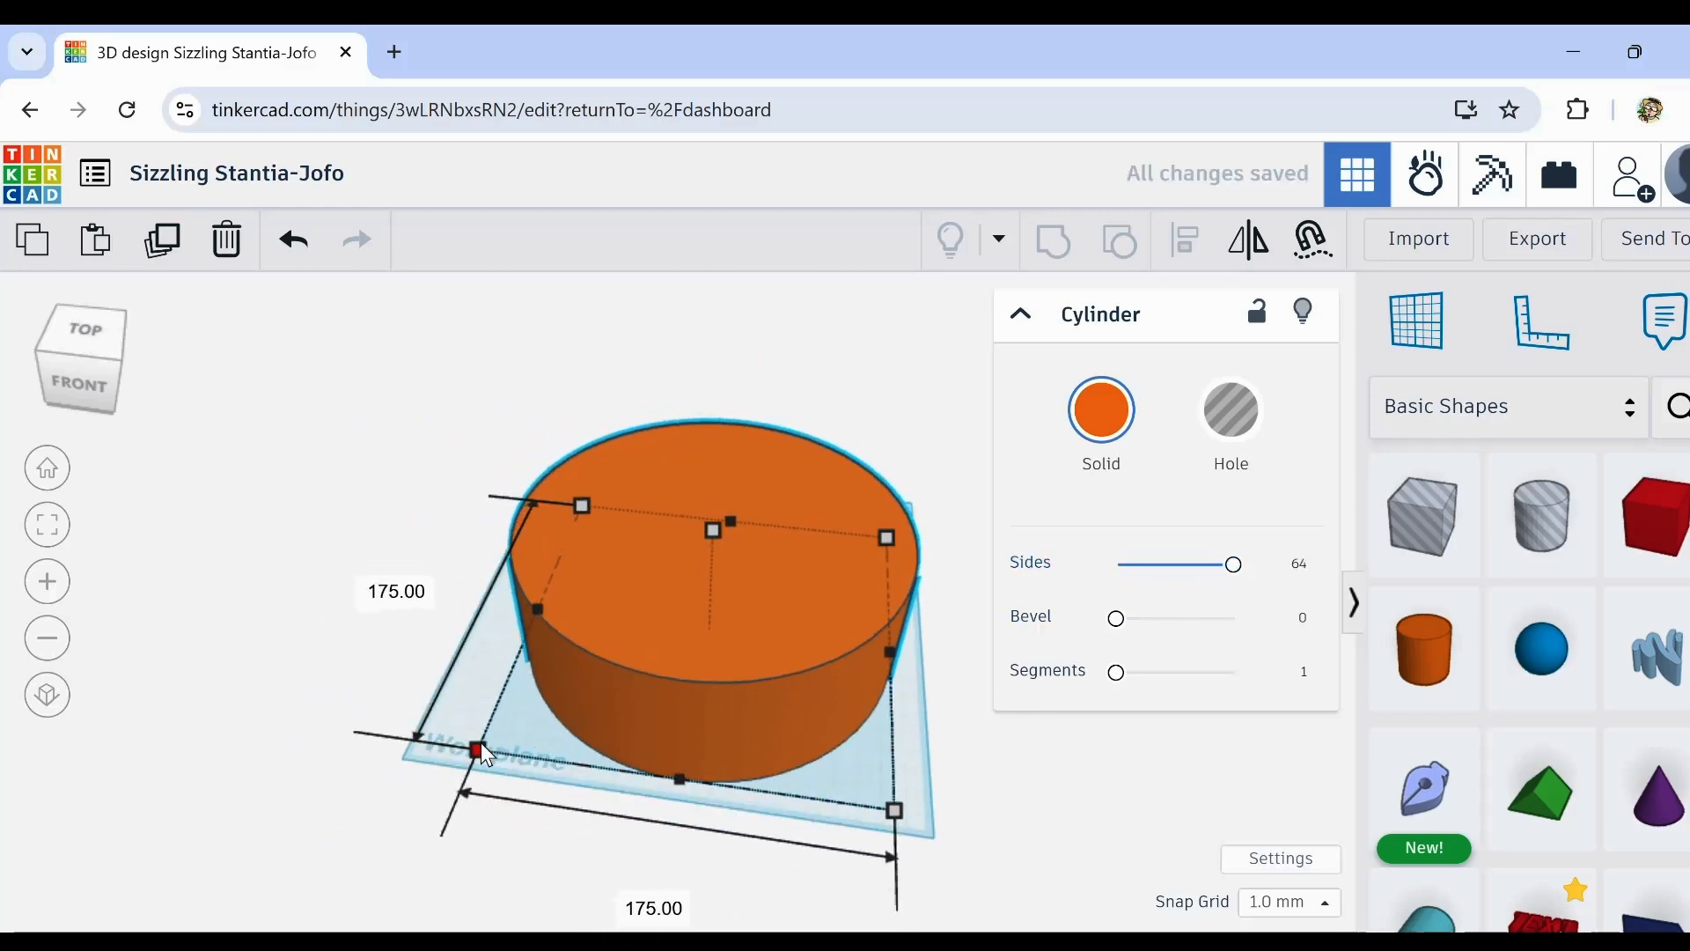
pyautogui.moveTo(414, 822); pyautogui.dragTo(475, 815, button='right')
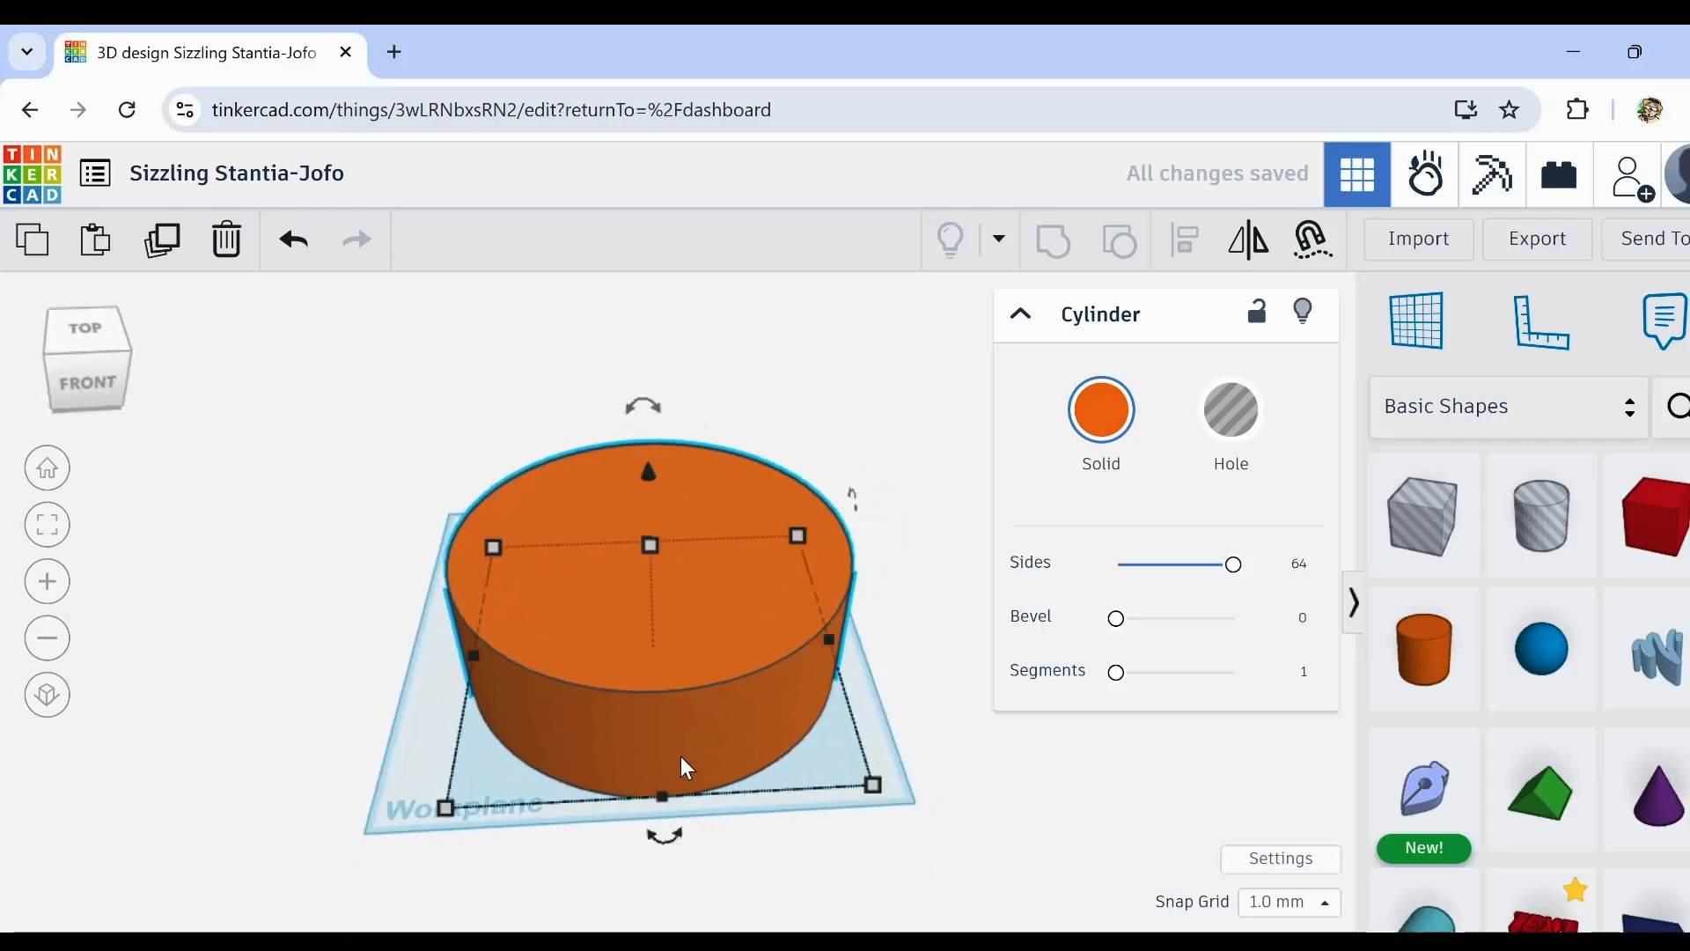
pyautogui.moveTo(688, 769); pyautogui.dragTo(669, 728)
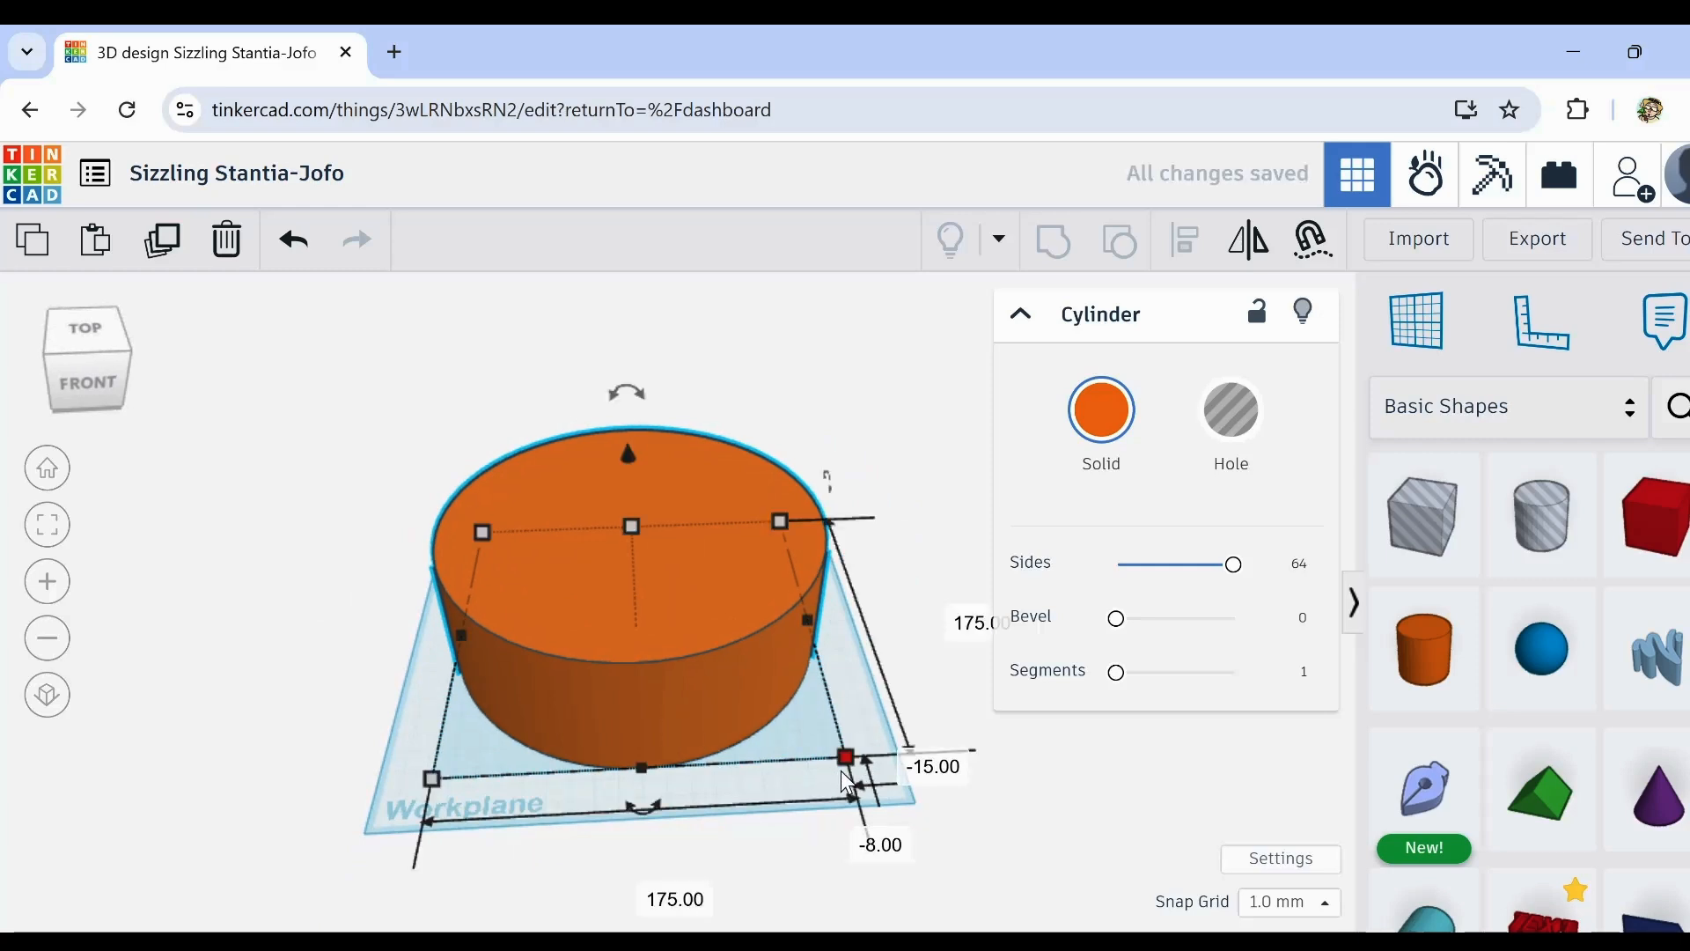
pyautogui.moveTo(846, 779); pyautogui.dragTo(867, 786)
pyautogui.moveTo(732, 705)
pyautogui.mouseDown()
pyautogui.moveTo(710, 690)
pyautogui.moveTo(716, 709)
pyautogui.mouseUp()
pyautogui.scroll(5, 649, 713)
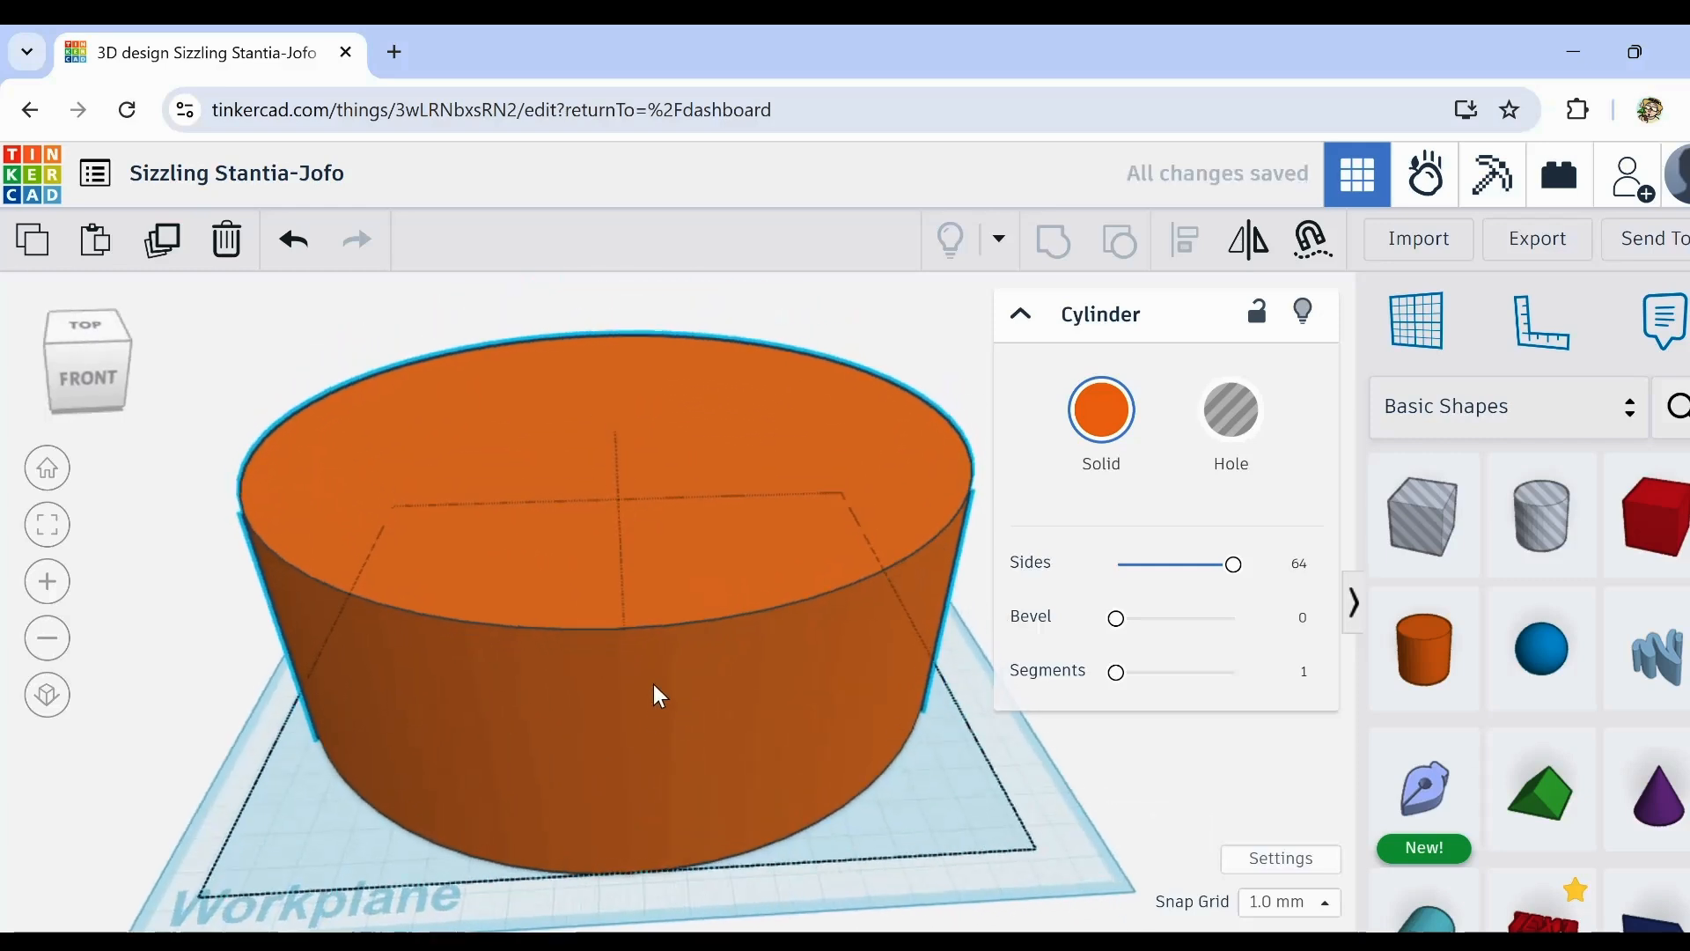
# Step: Reduce the cylinder's height to 47 mm
pyautogui.moveTo(659, 696); pyautogui.dragTo(652, 659, button='right')
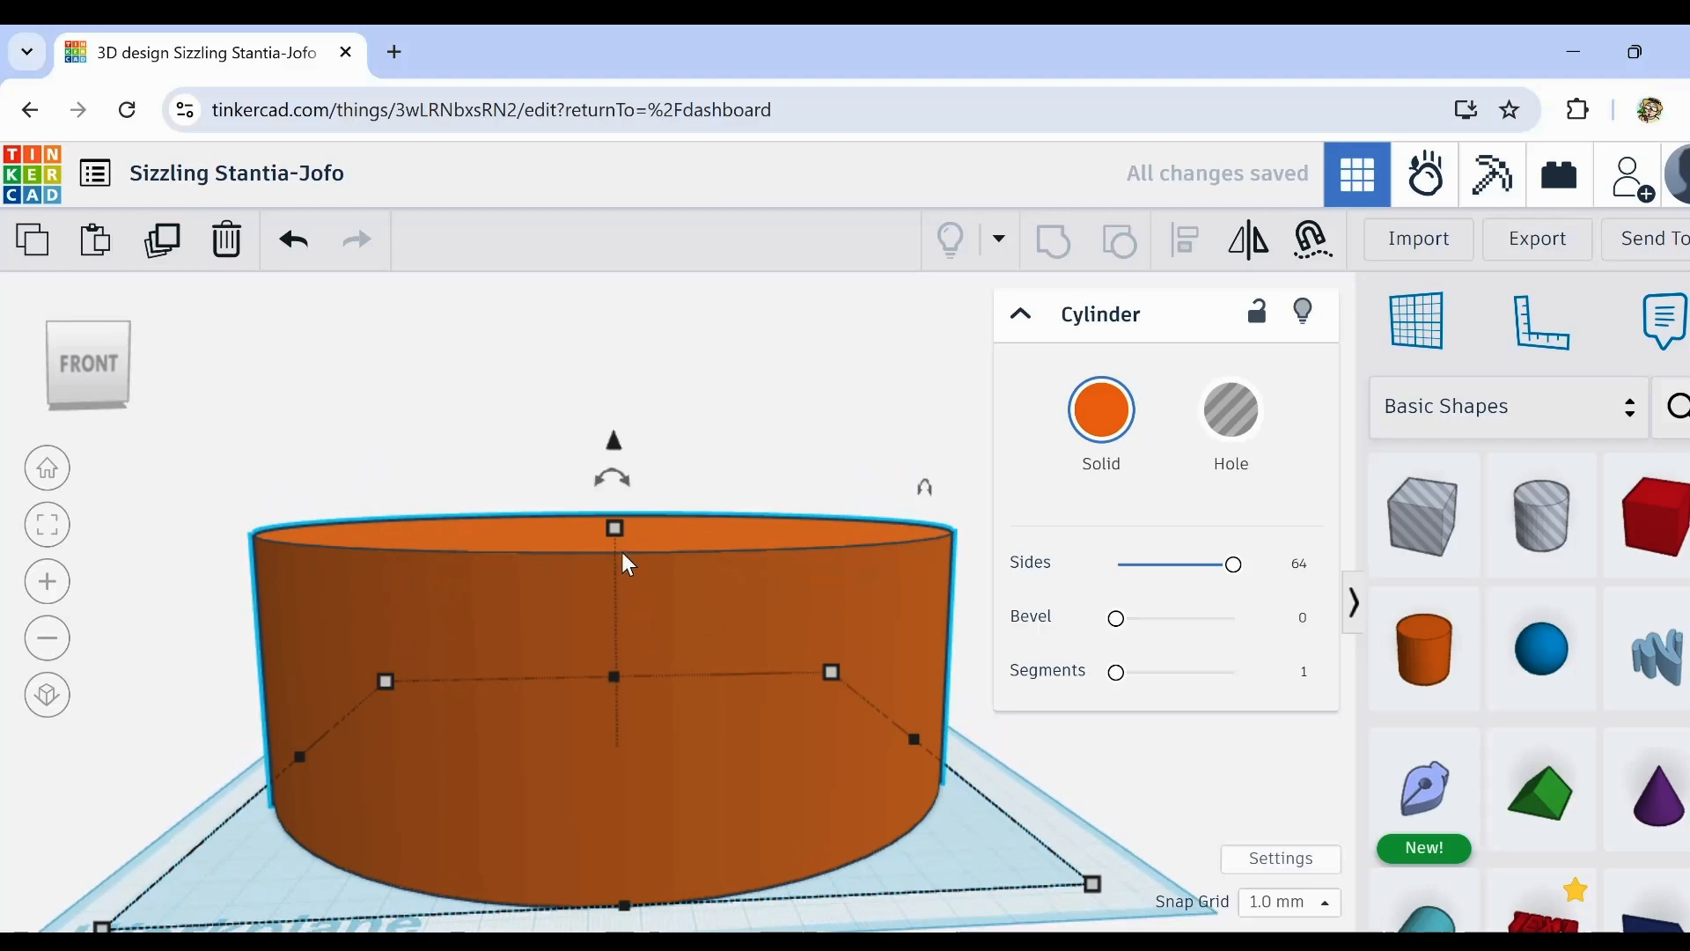
pyautogui.click(615, 516)
pyautogui.click(622, 596)
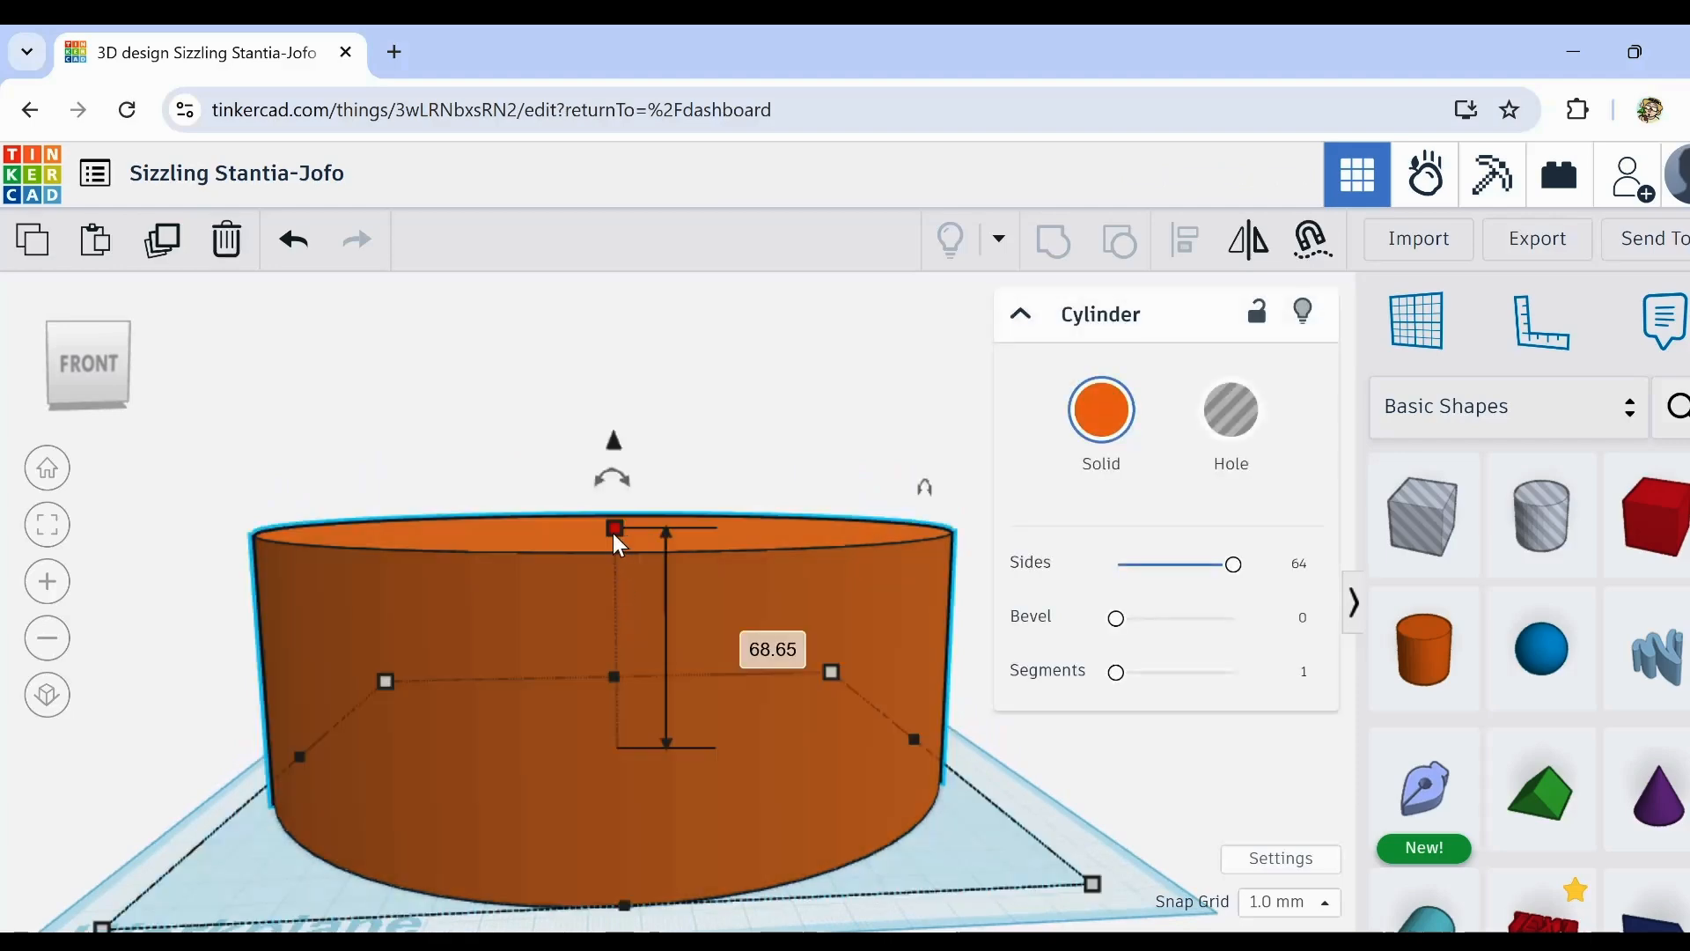
pyautogui.moveTo(616, 531); pyautogui.dragTo(621, 601)
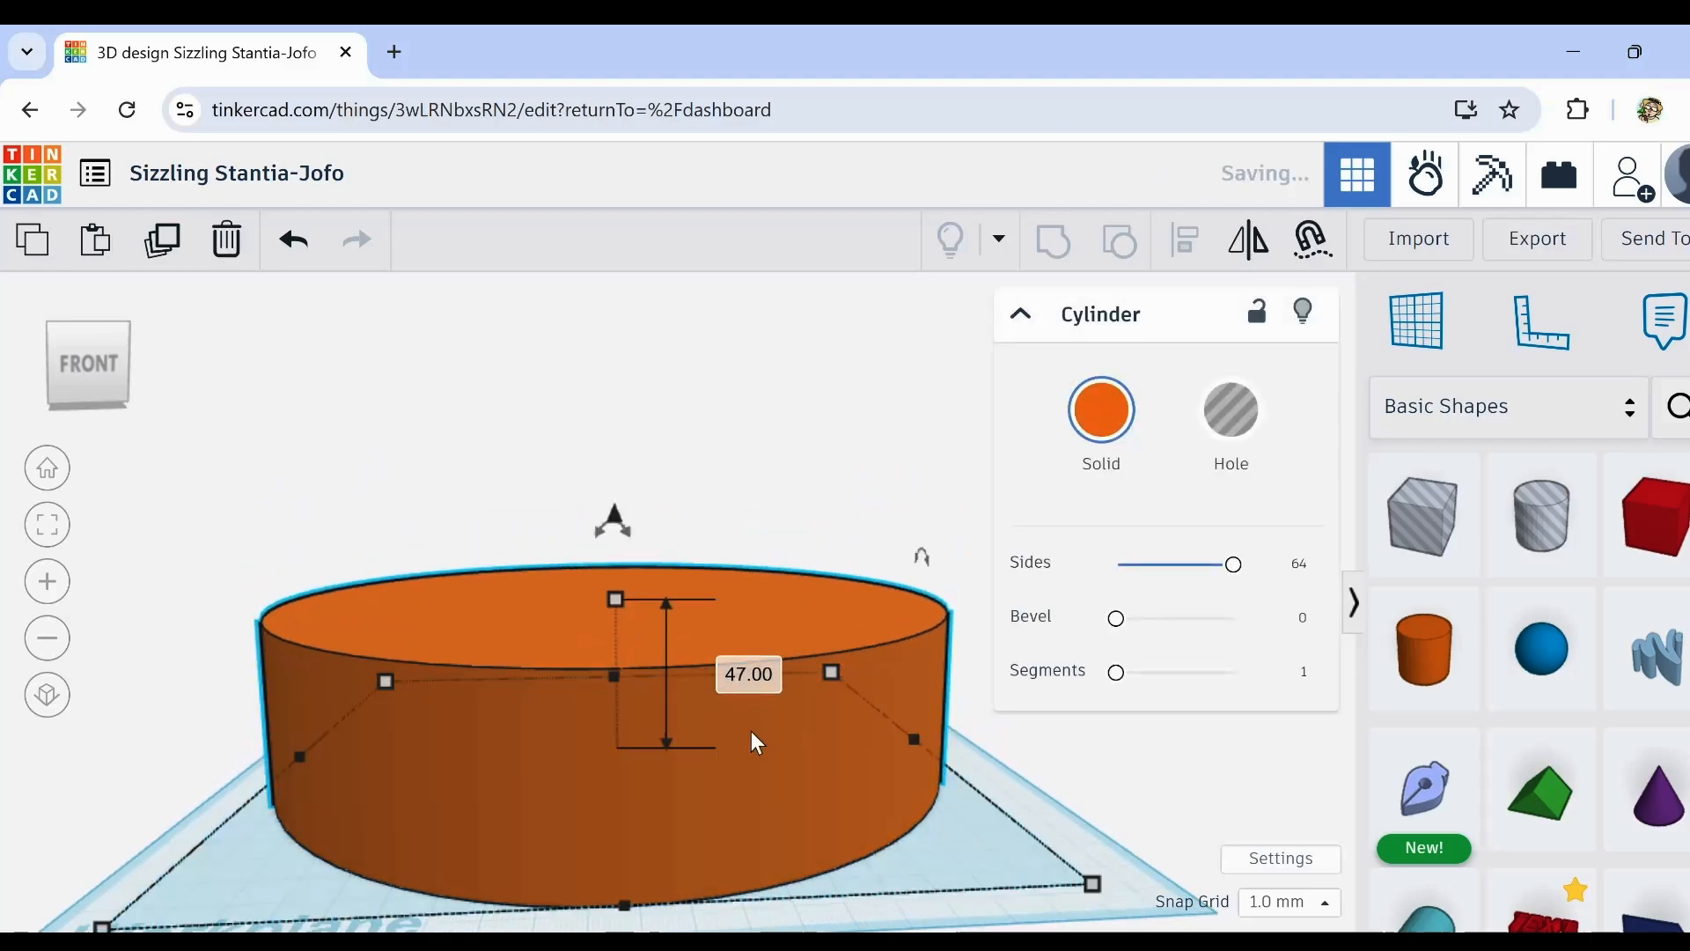
pyautogui.moveTo(754, 742); pyautogui.dragTo(718, 844, button='right')
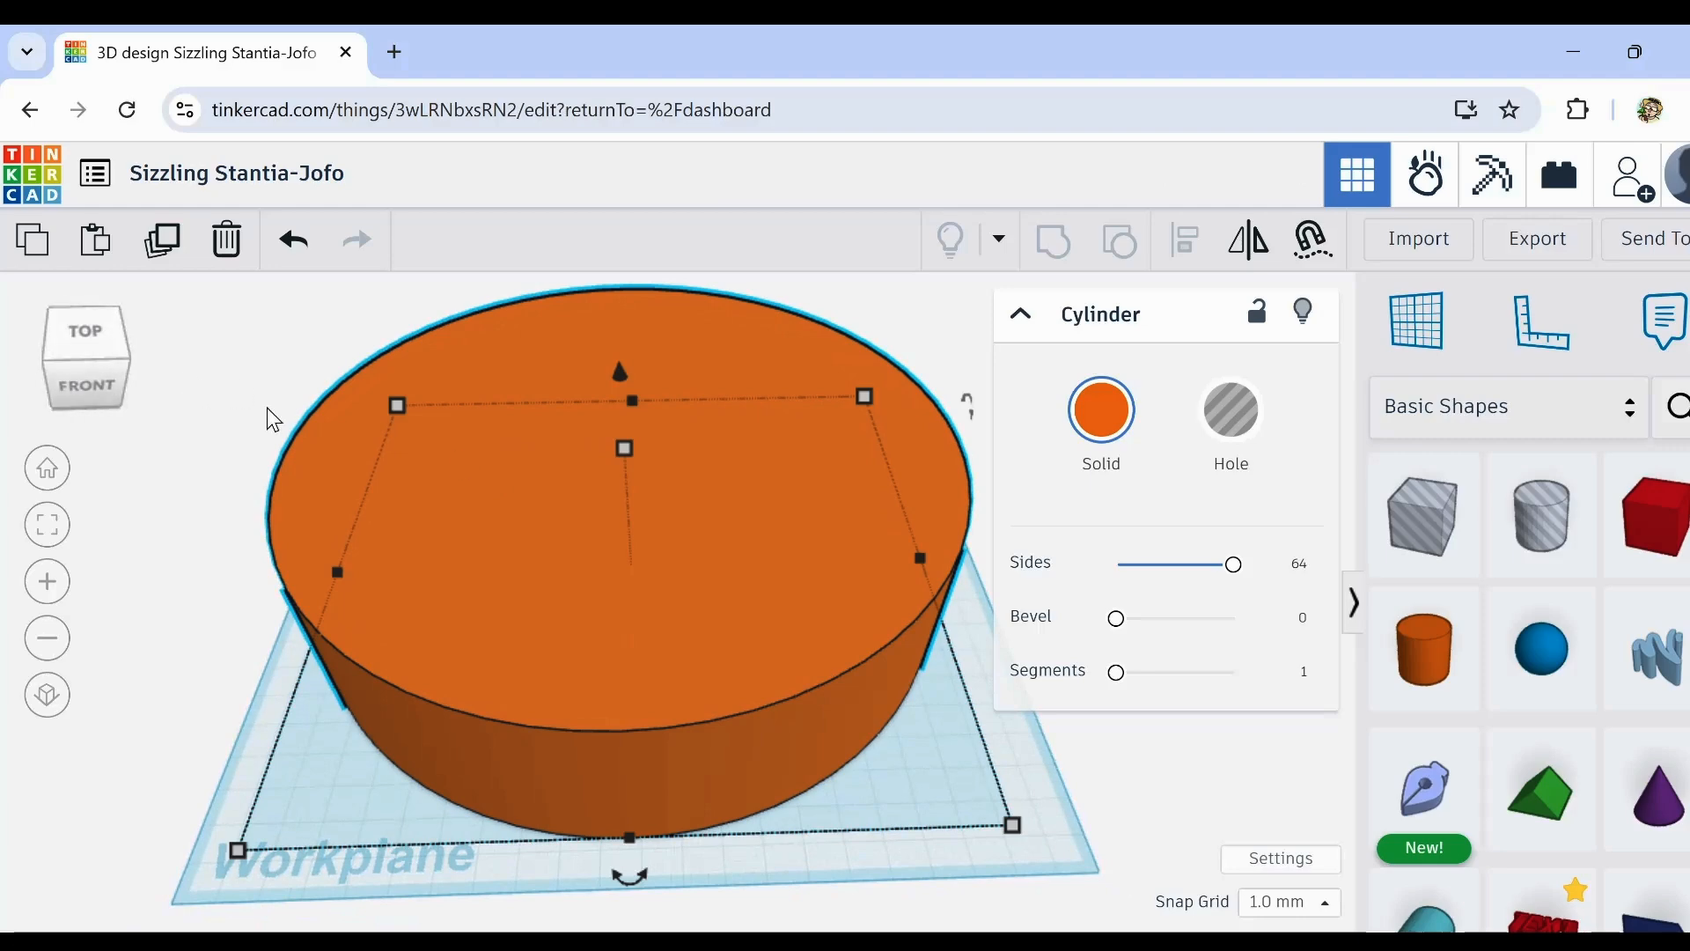
# Step: Duplicate the cylinder in place and make the copy a 55 mm tall hole
pyautogui.click(142, 250)
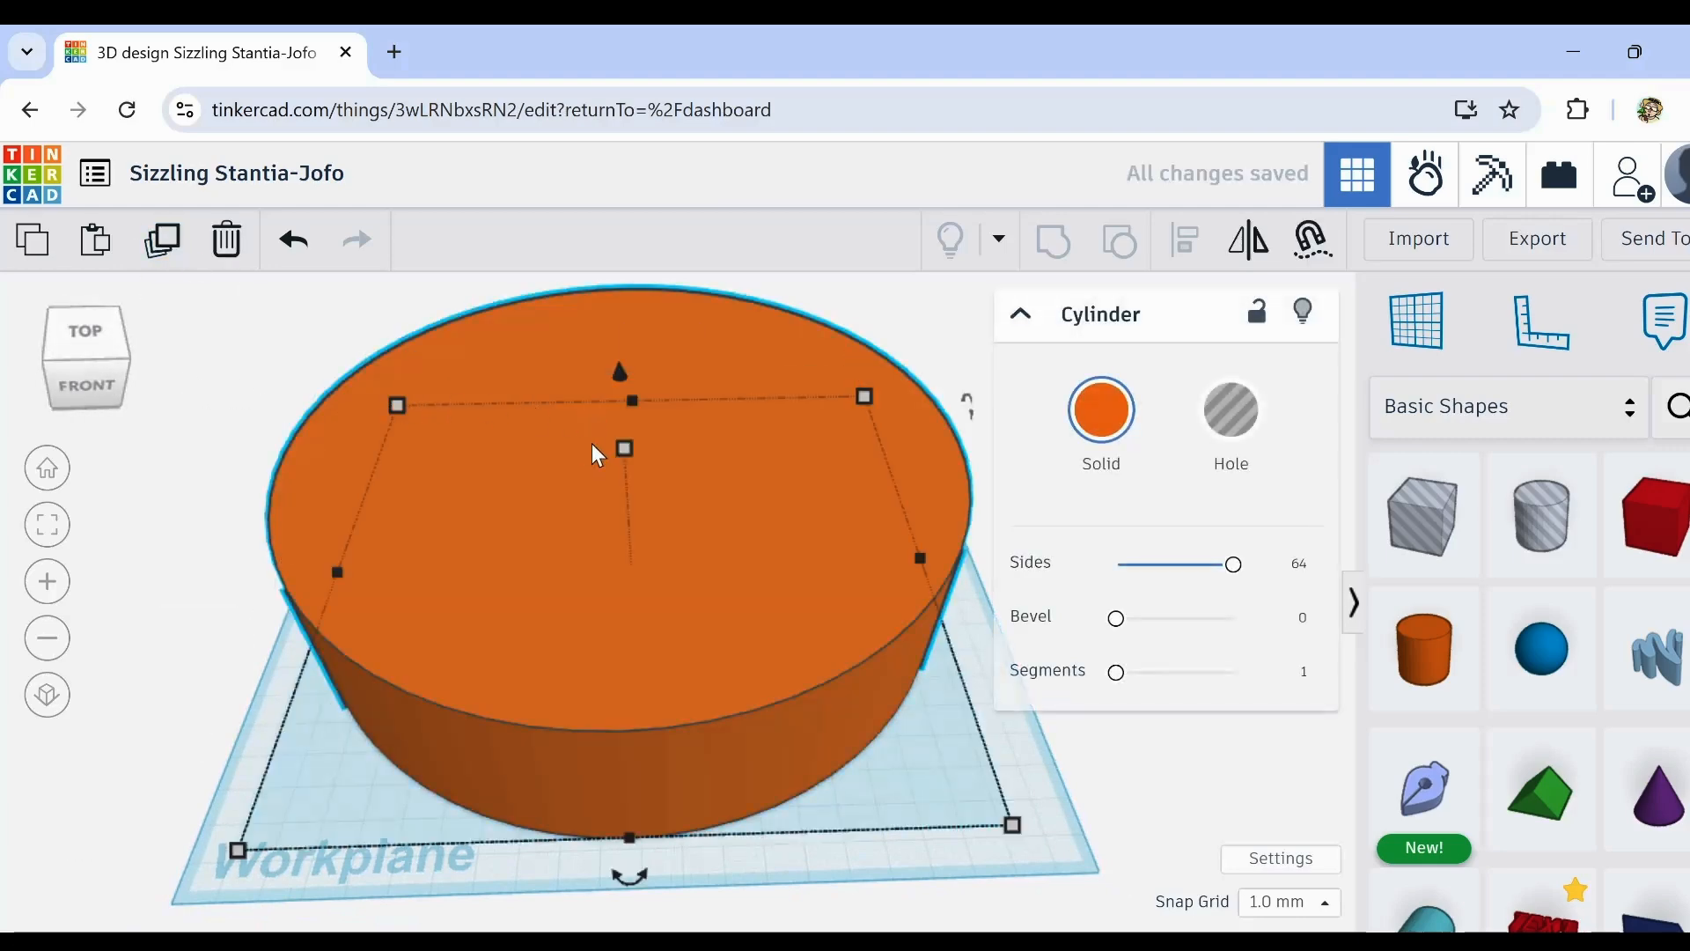
pyautogui.moveTo(641, 463); pyautogui.dragTo(628, 434)
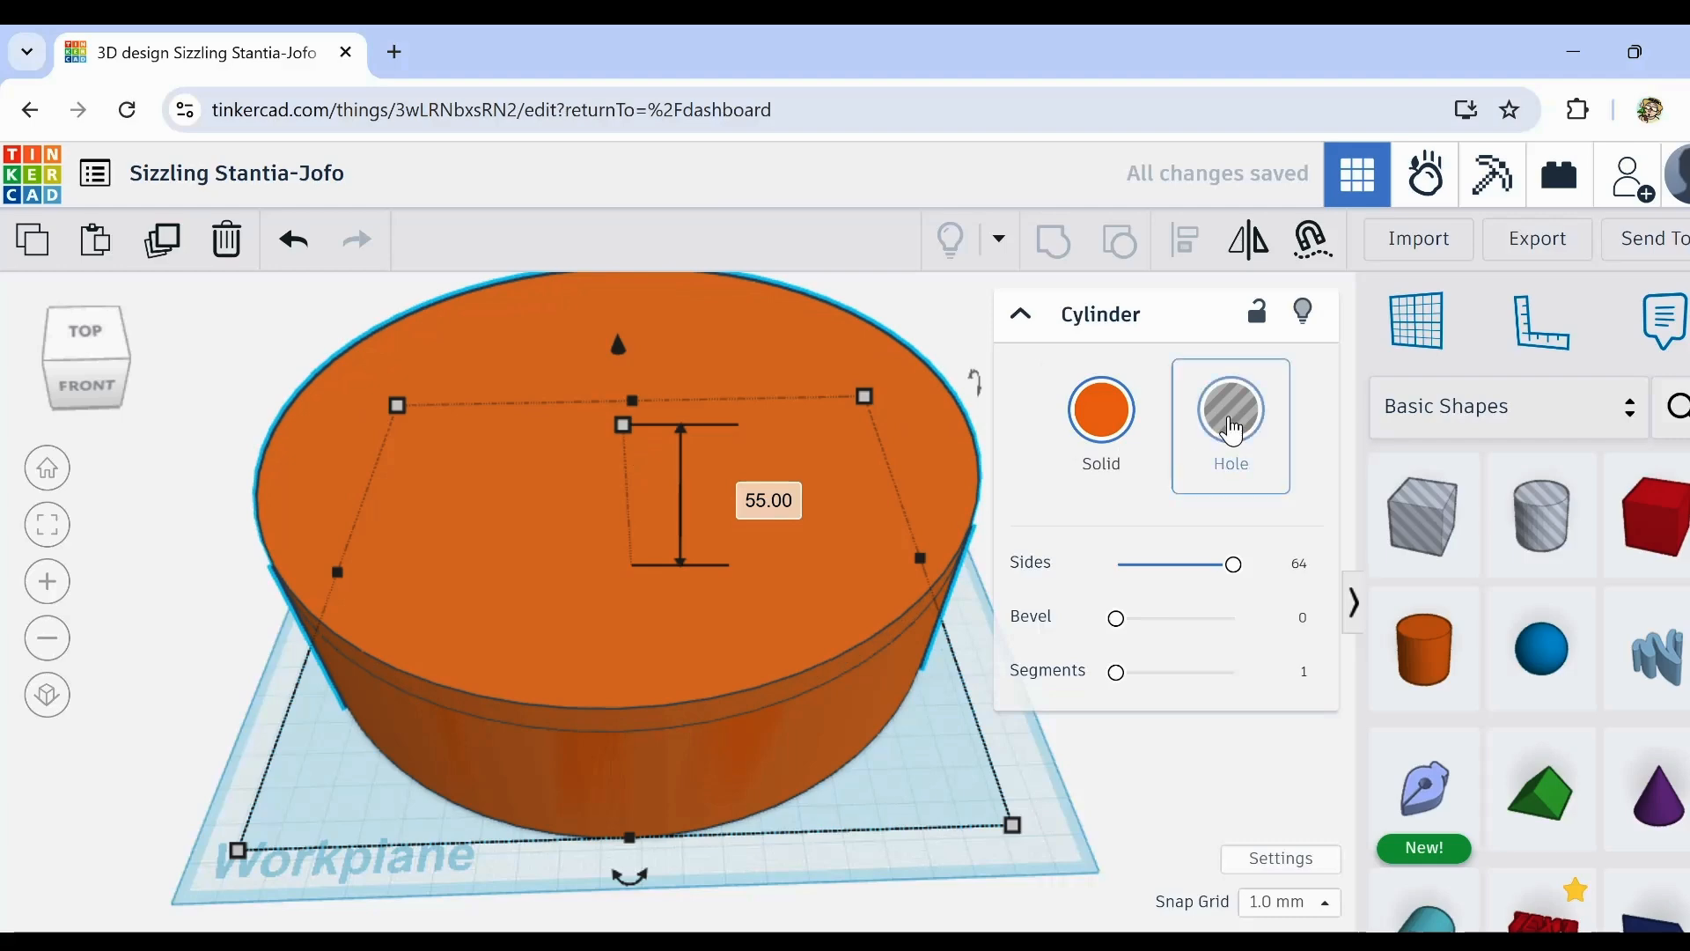
pyautogui.click(1232, 427)
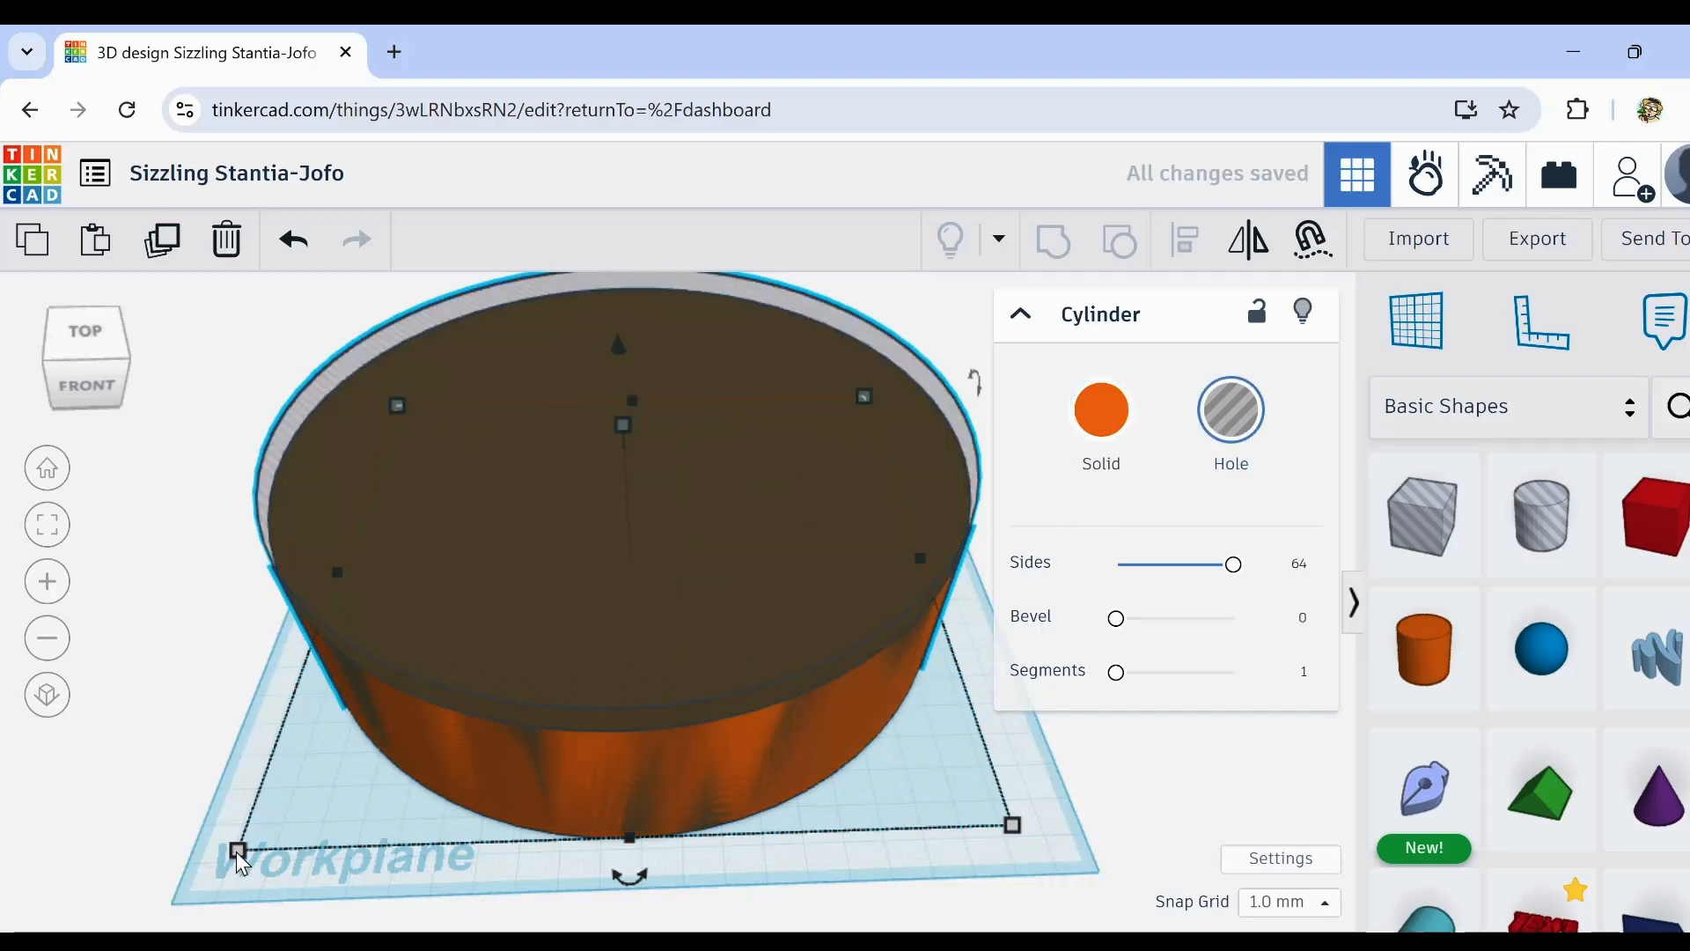
# Step: Shrink the hole cylinder about its center to 188 mm and group it with the solid cylinder to cut an open ring
pyautogui.moveTo(245, 861); pyautogui.dragTo(357, 783)
pyautogui.moveTo(381, 755); pyautogui.dragTo(277, 840)
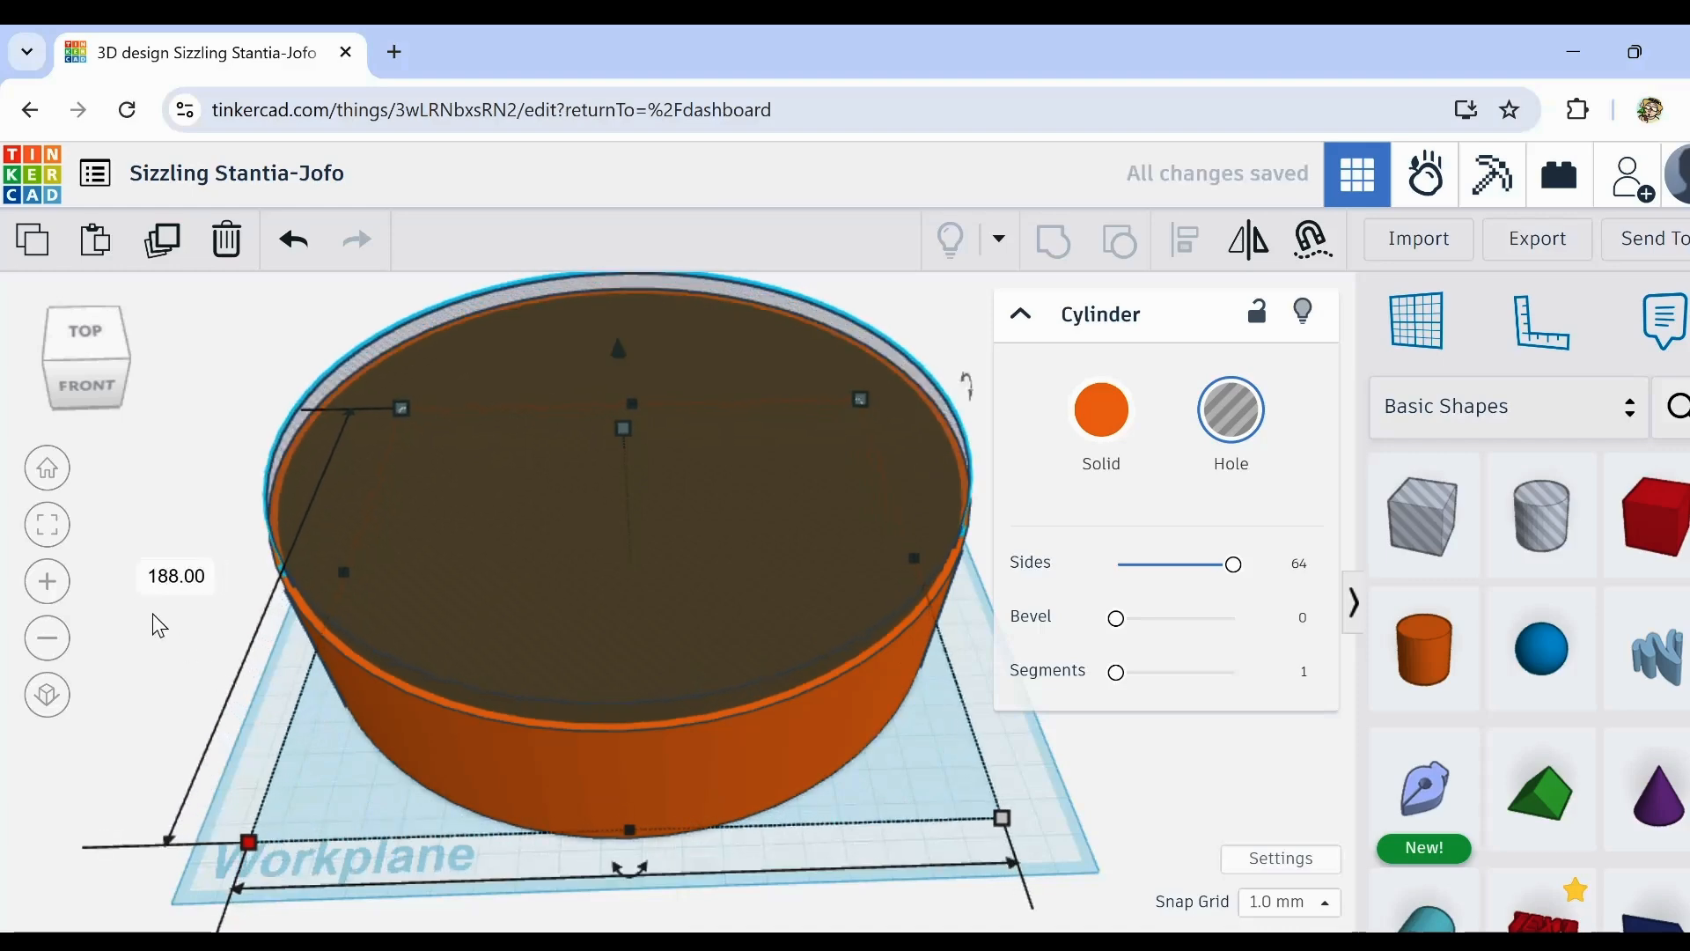
pyautogui.keyDown('shift'); pyautogui.click(483, 510); pyautogui.keyUp('shift')
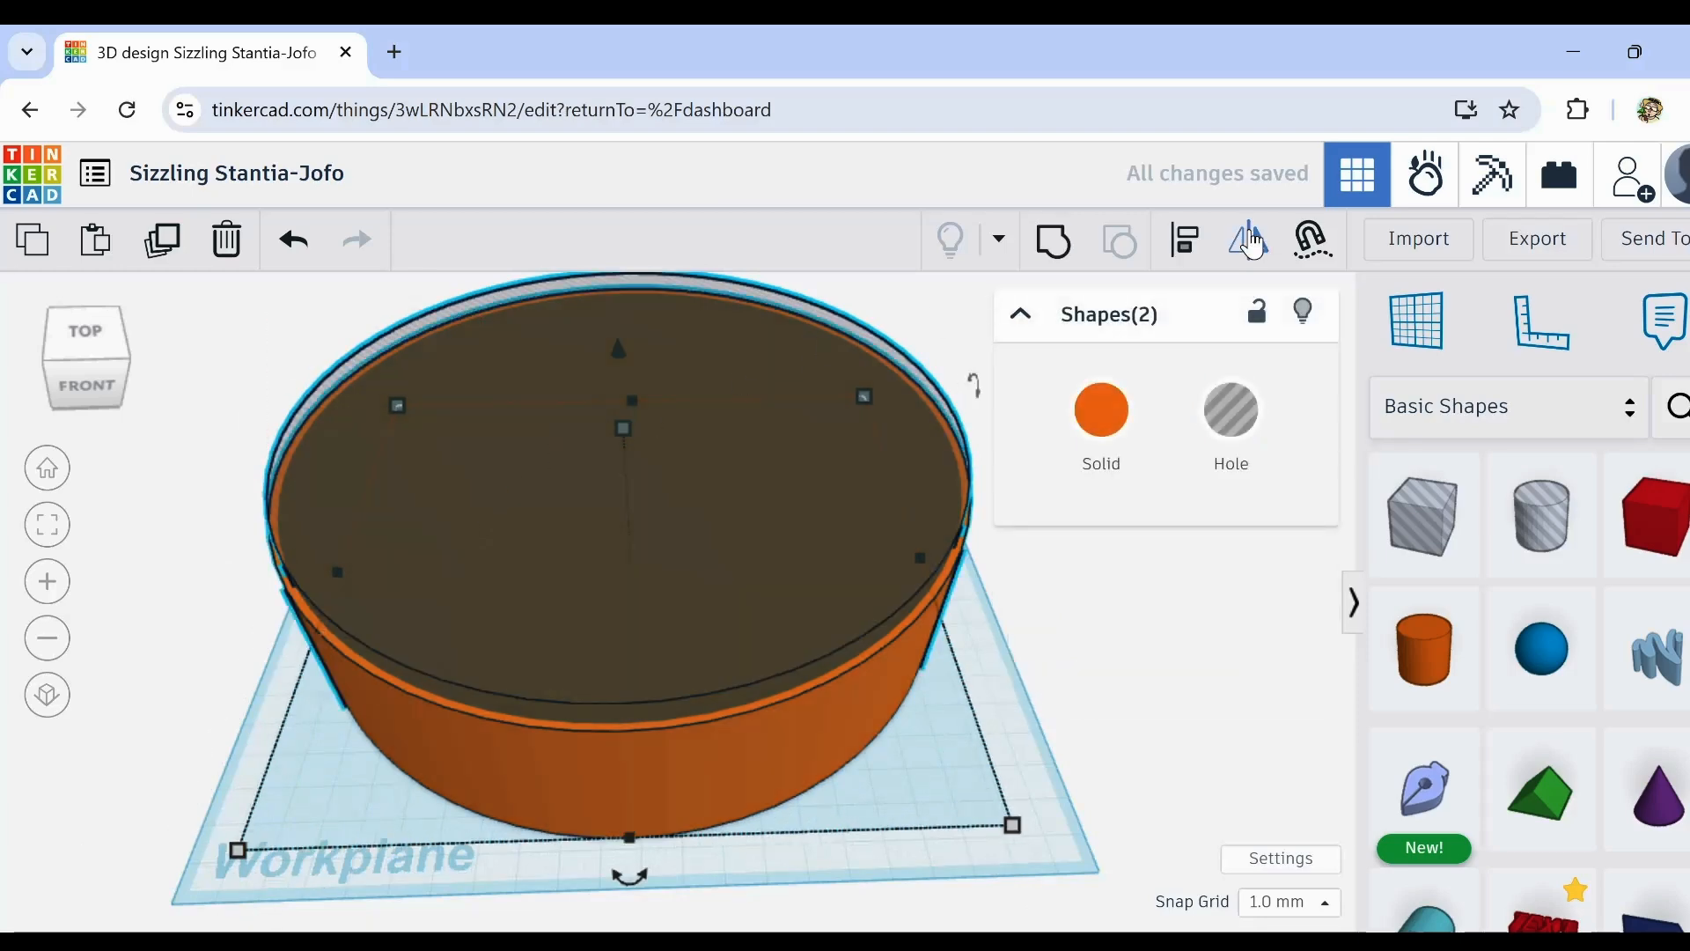
pyautogui.click(1054, 244)
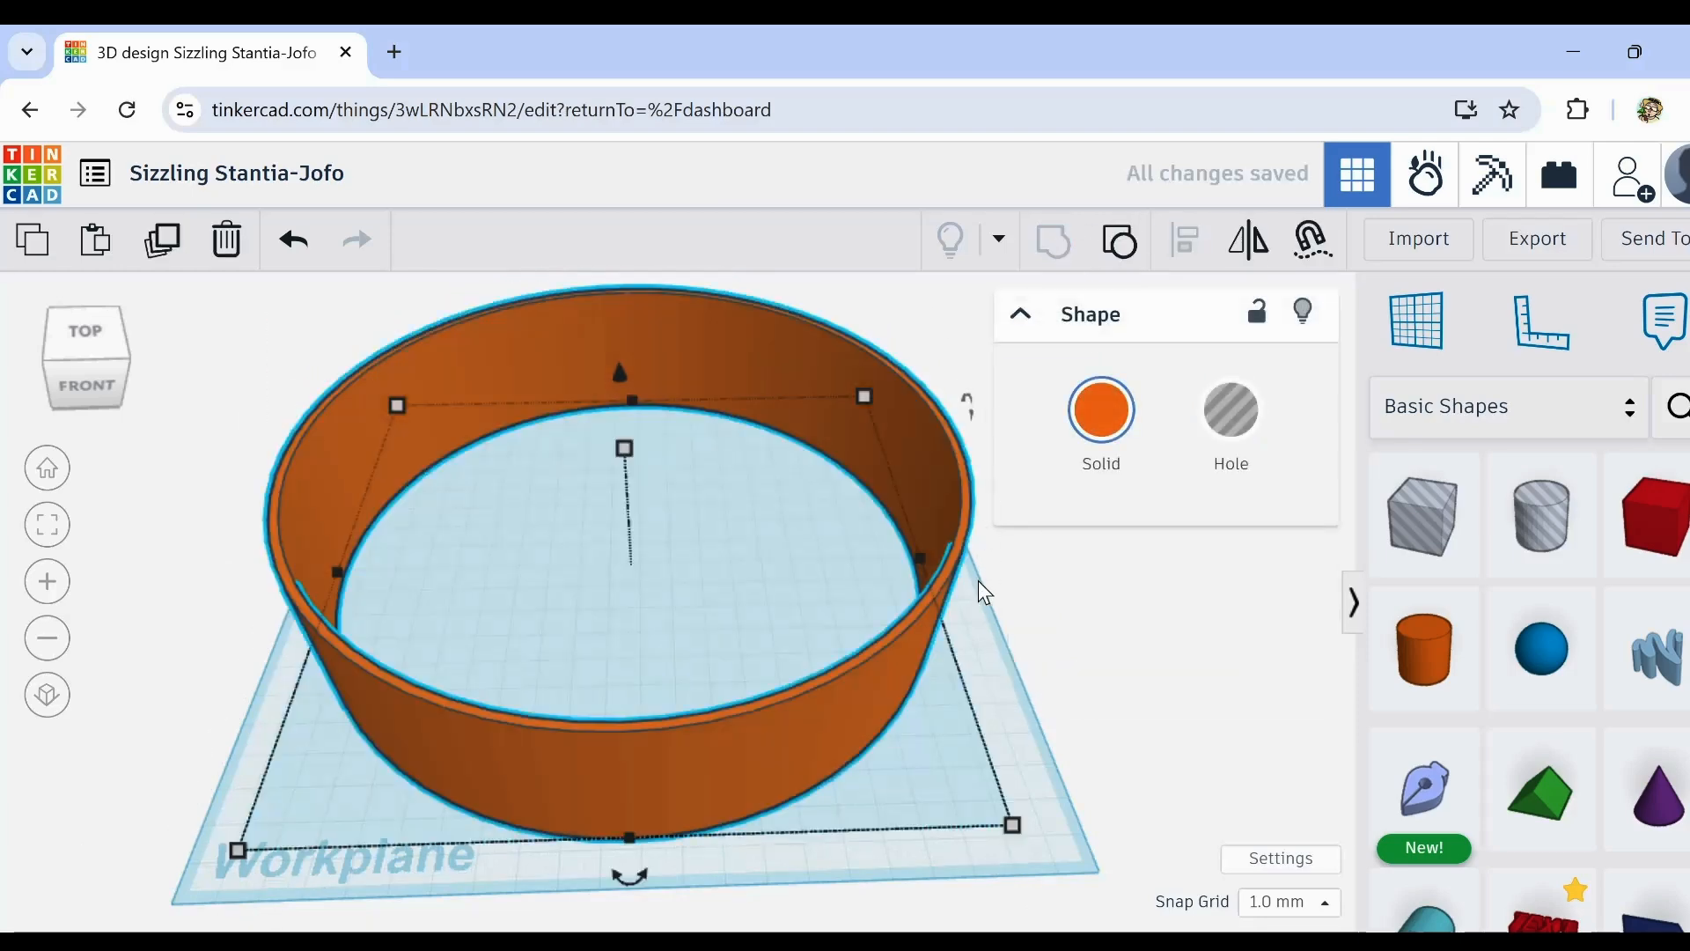
# Step: Duplicate the orange ring and move the copy about 214 mm to the right, beside the original
pyautogui.moveTo(979, 579); pyautogui.dragTo(937, 551, button='right')
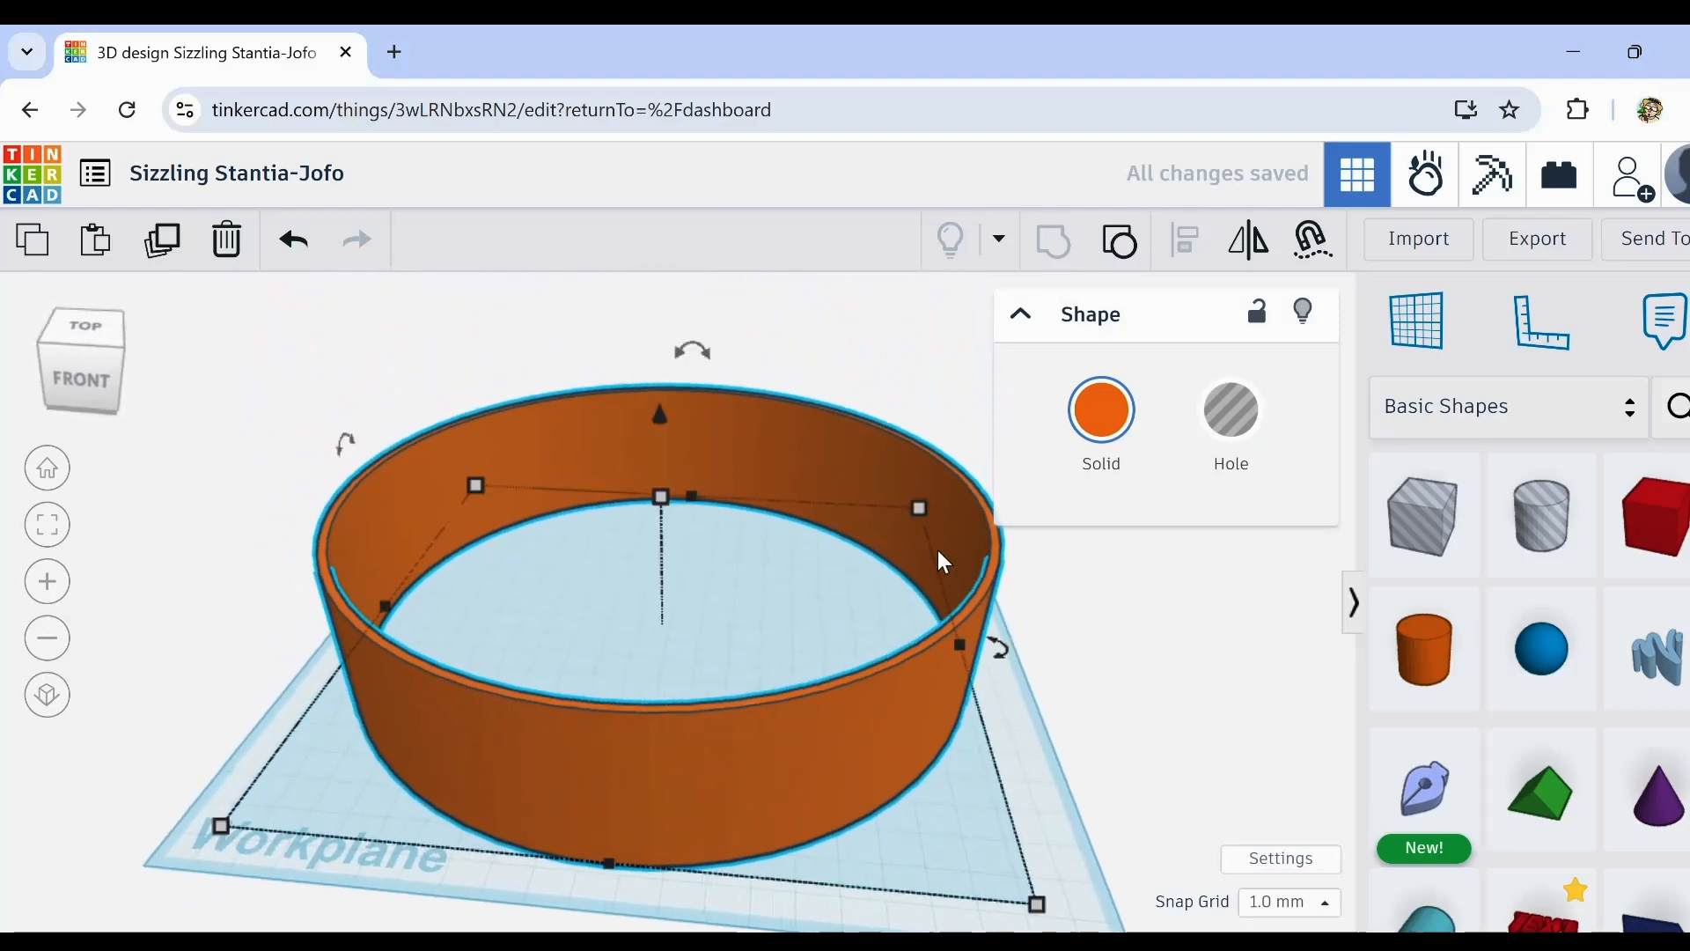
pyautogui.moveTo(625, 771); pyautogui.dragTo(664, 735, button='right')
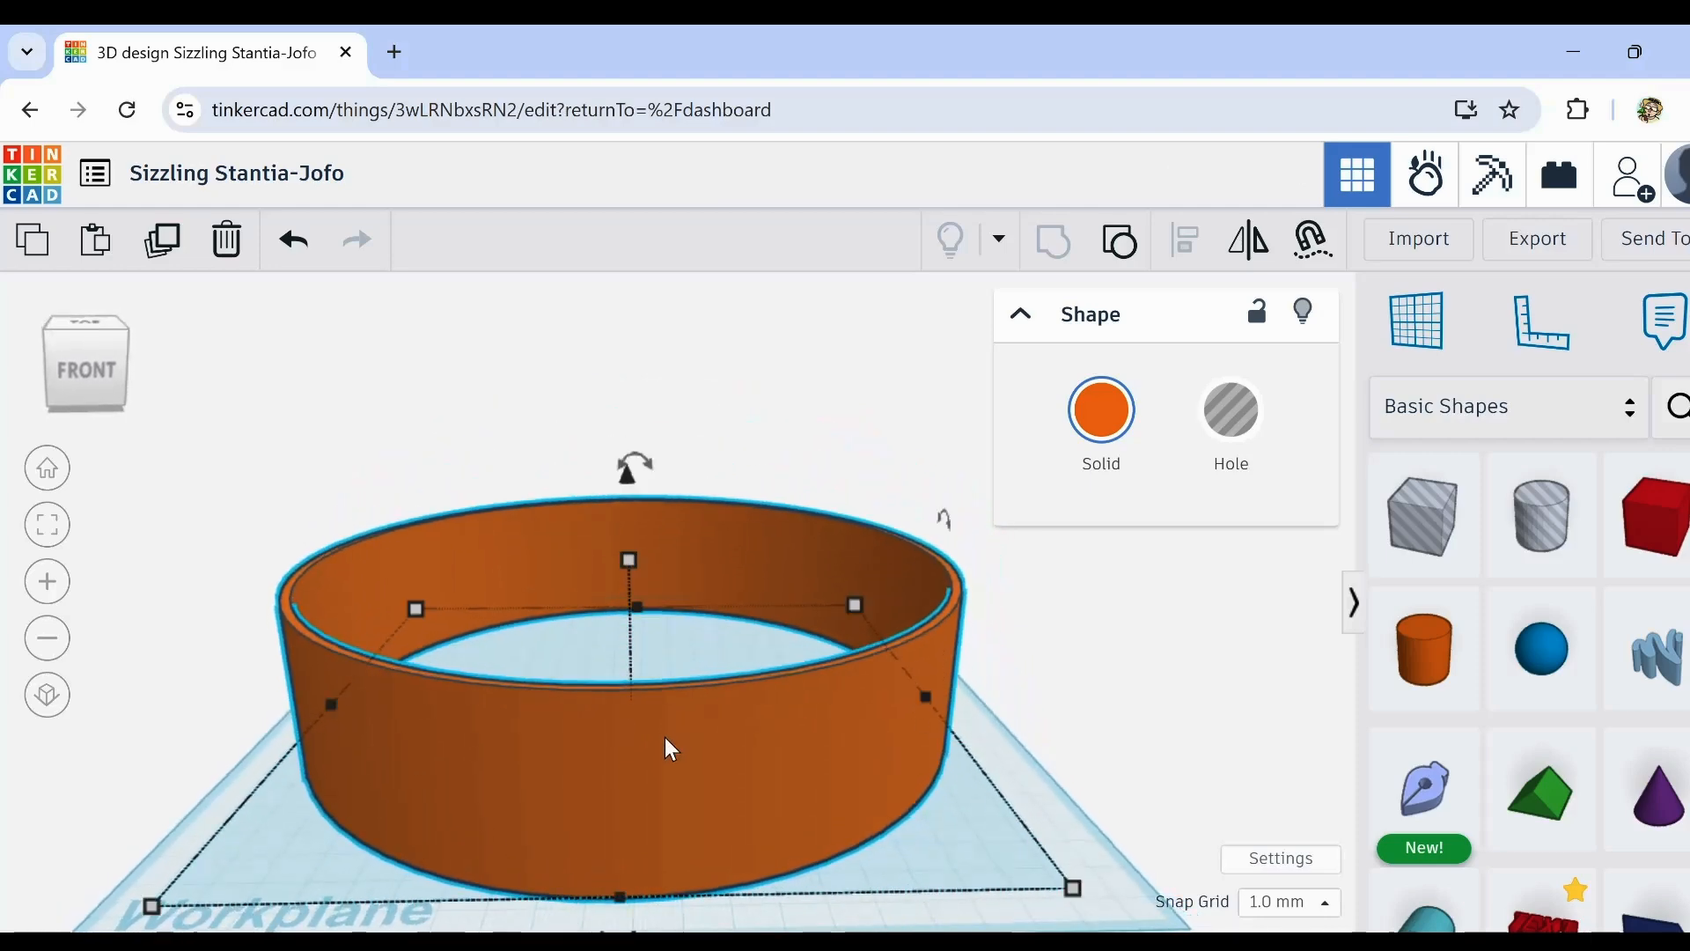
pyautogui.moveTo(665, 738); pyautogui.dragTo(655, 777, button='right')
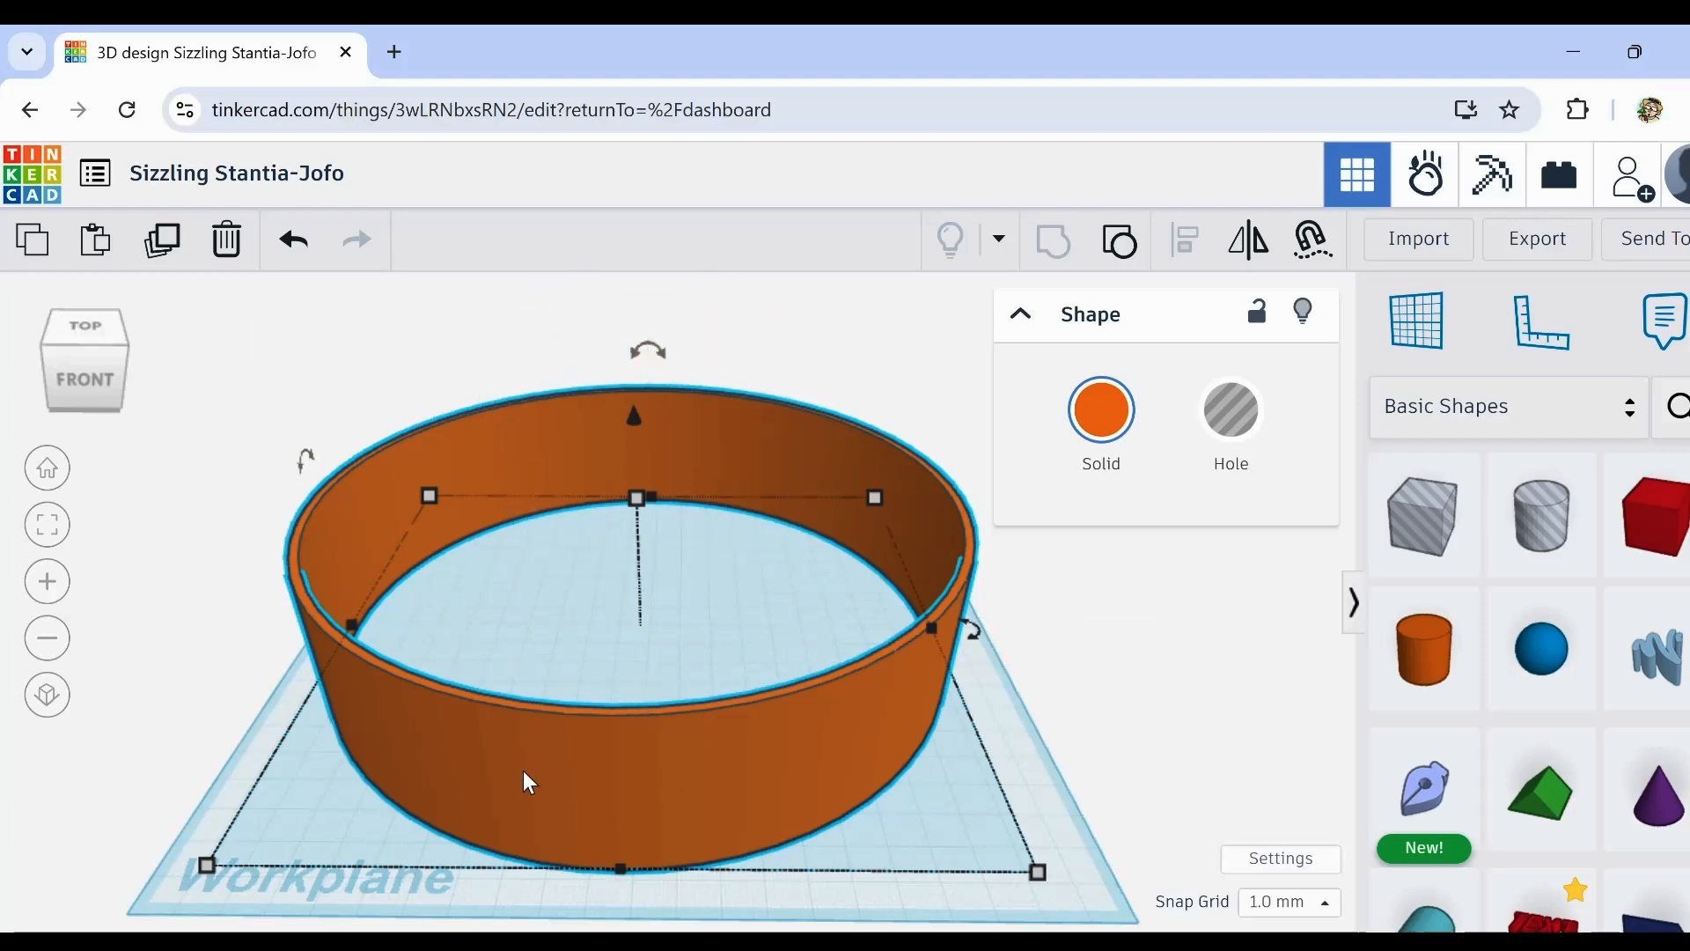
pyautogui.moveTo(525, 767); pyautogui.dragTo(543, 760, button='right')
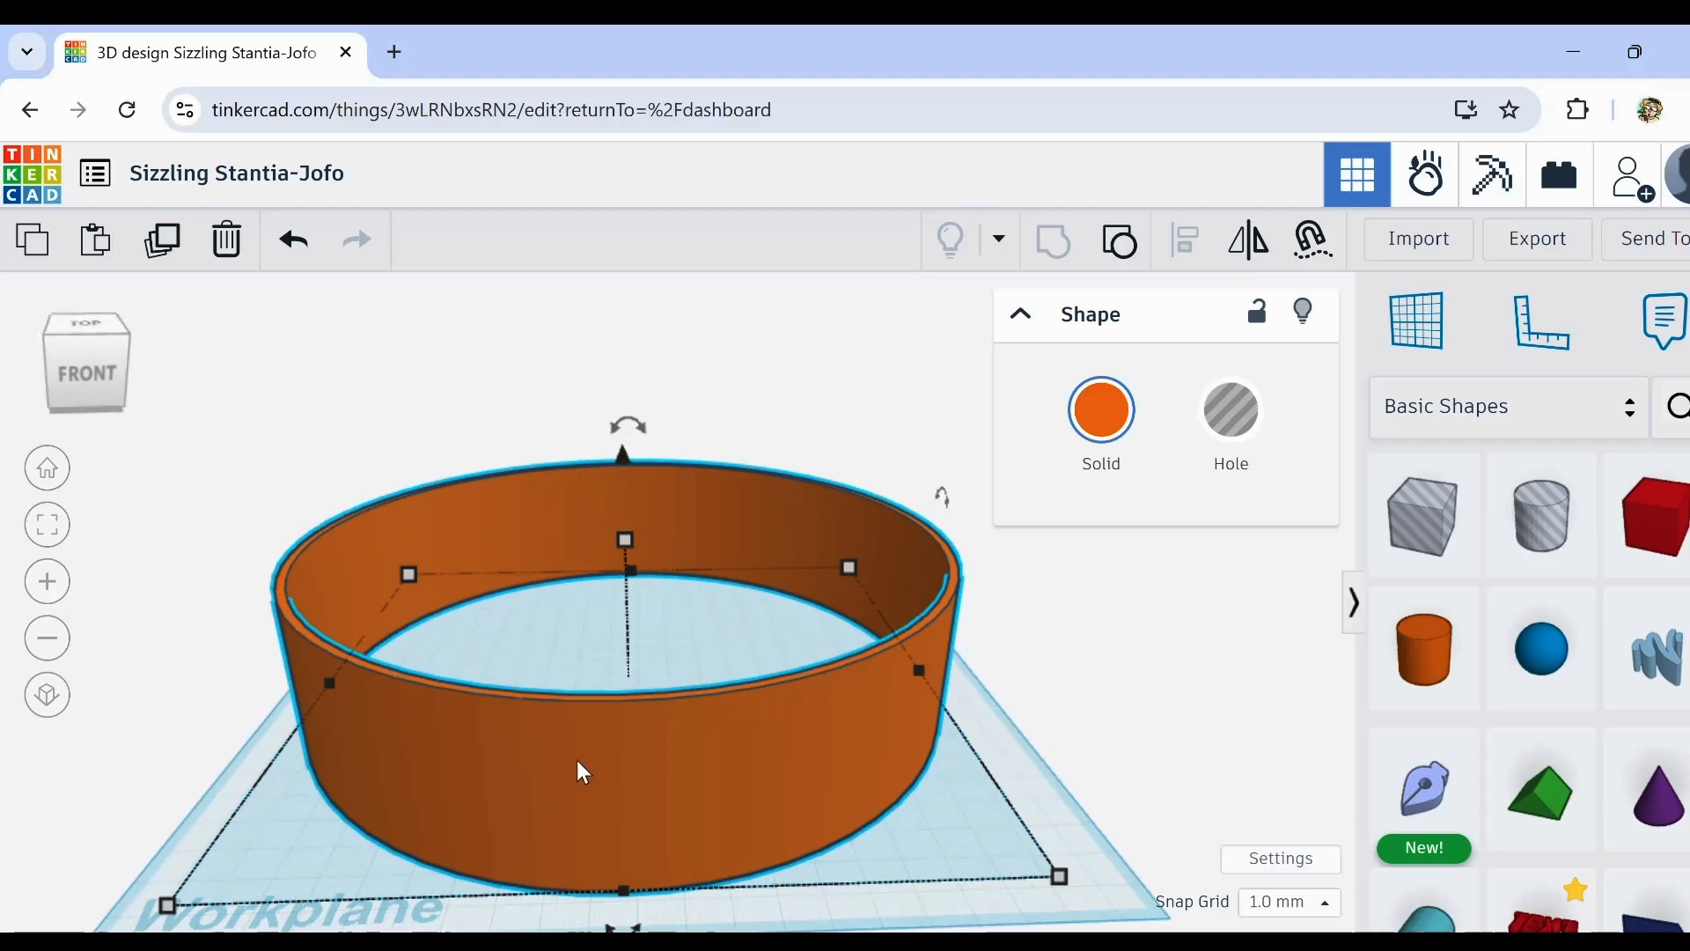
pyautogui.click(160, 239)
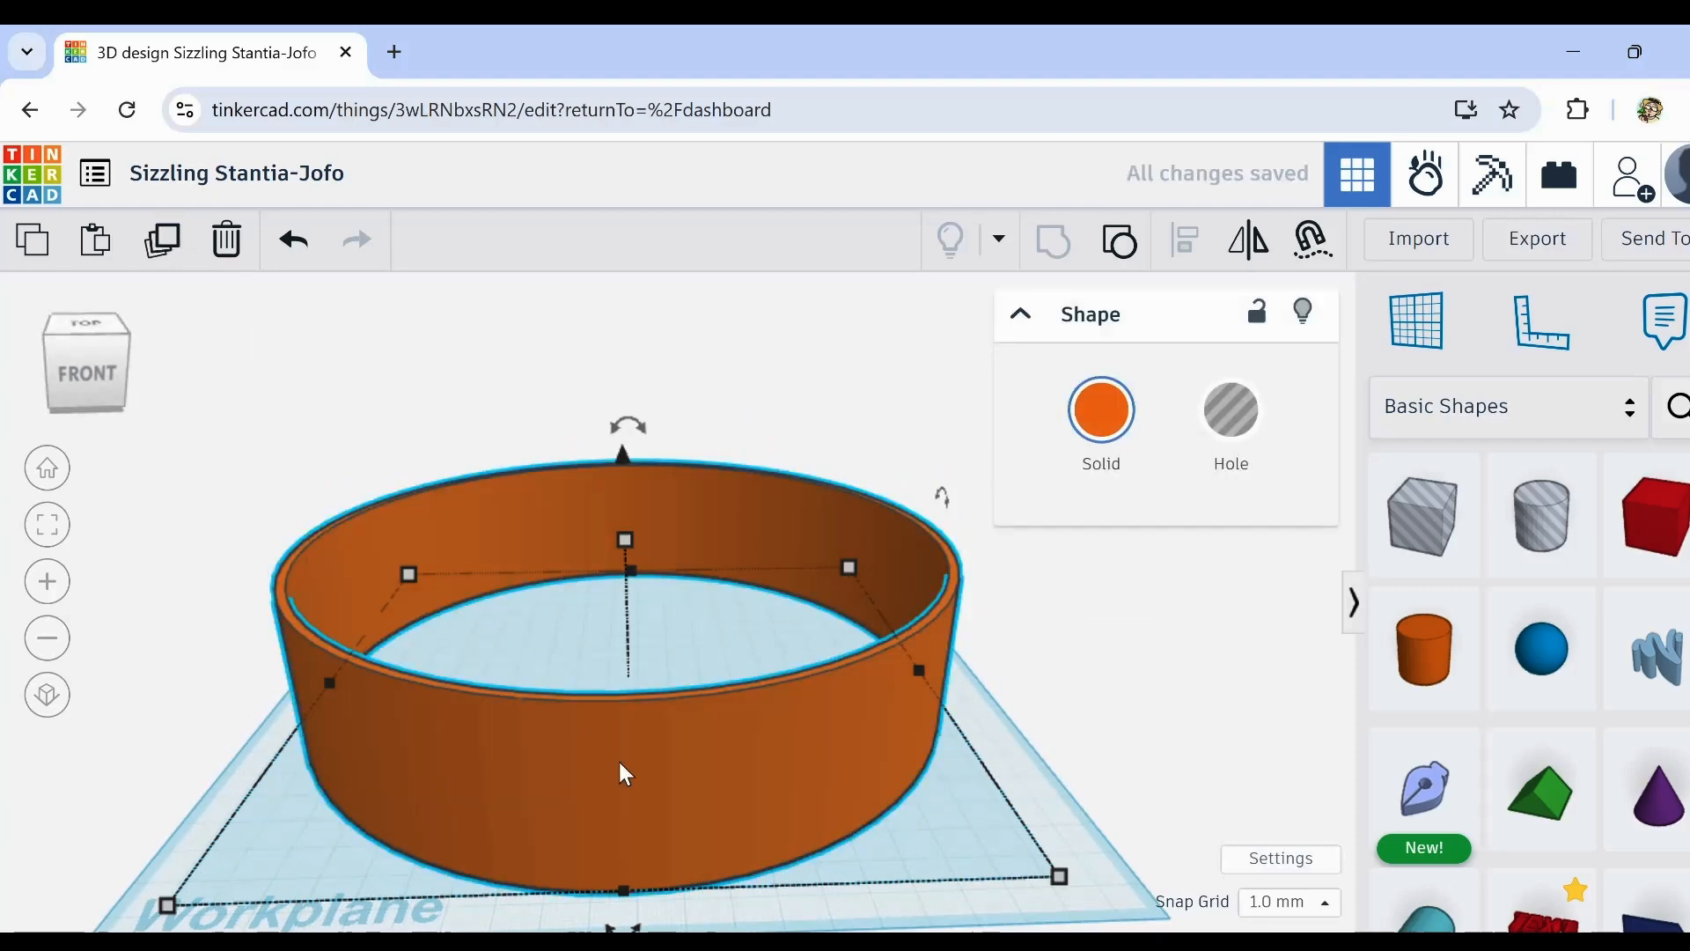
pyautogui.moveTo(620, 763); pyautogui.dragTo(1640, 713)
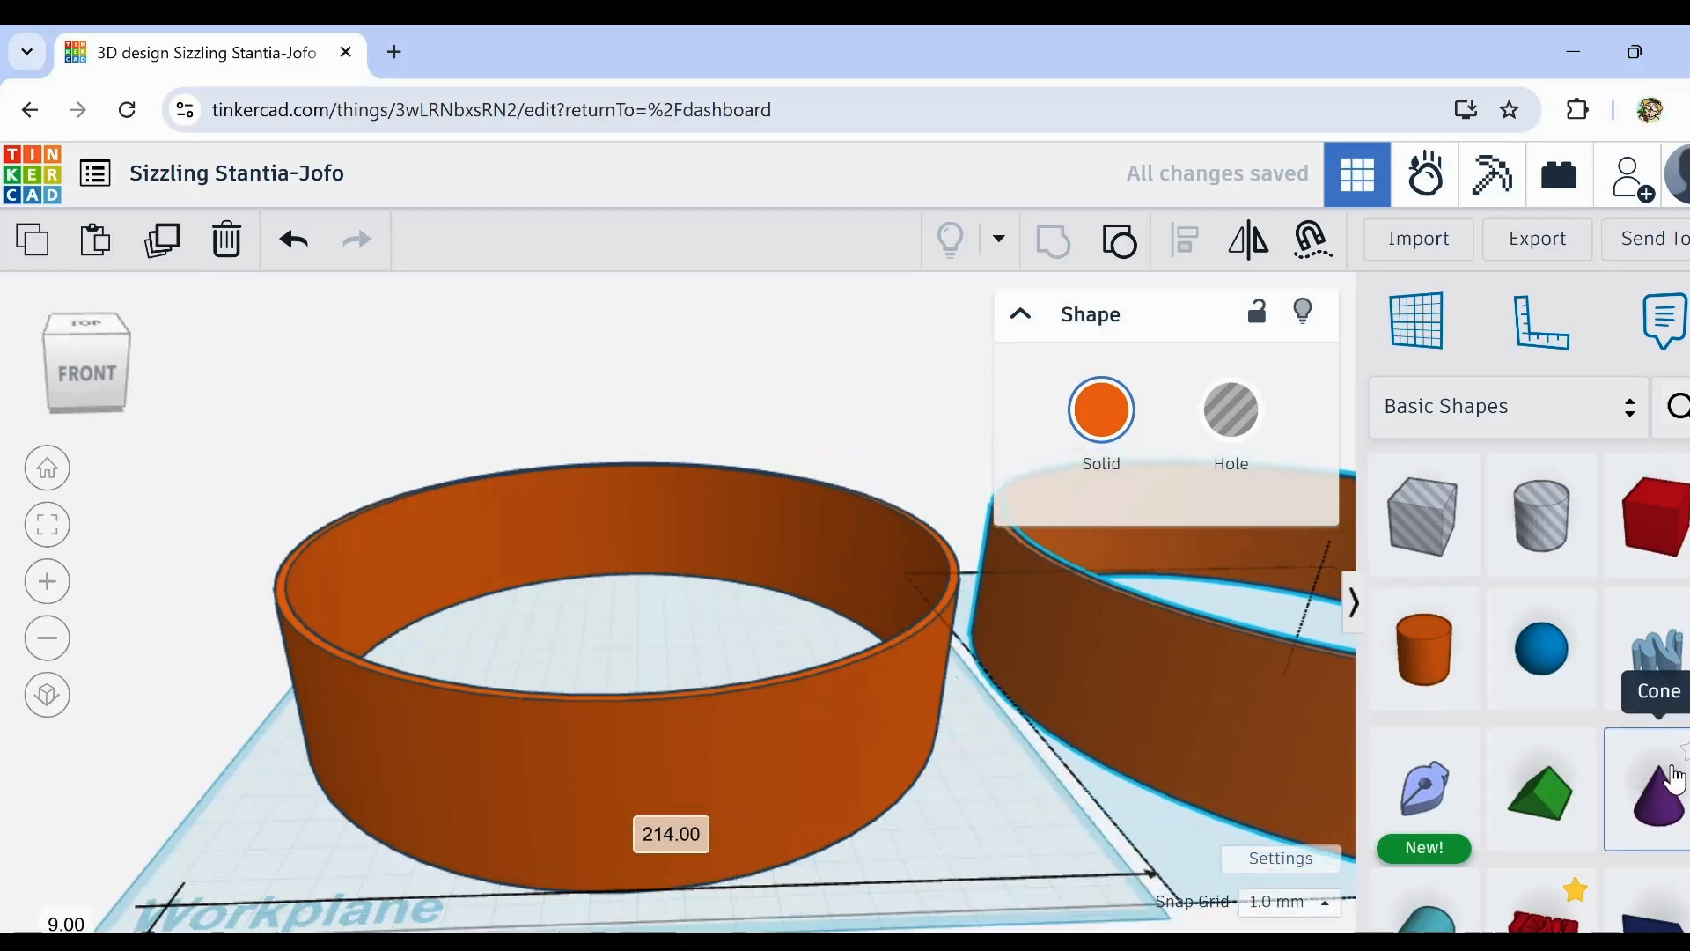
pyautogui.click(1043, 842)
pyautogui.moveTo(1042, 841); pyautogui.dragTo(929, 745, button='right')
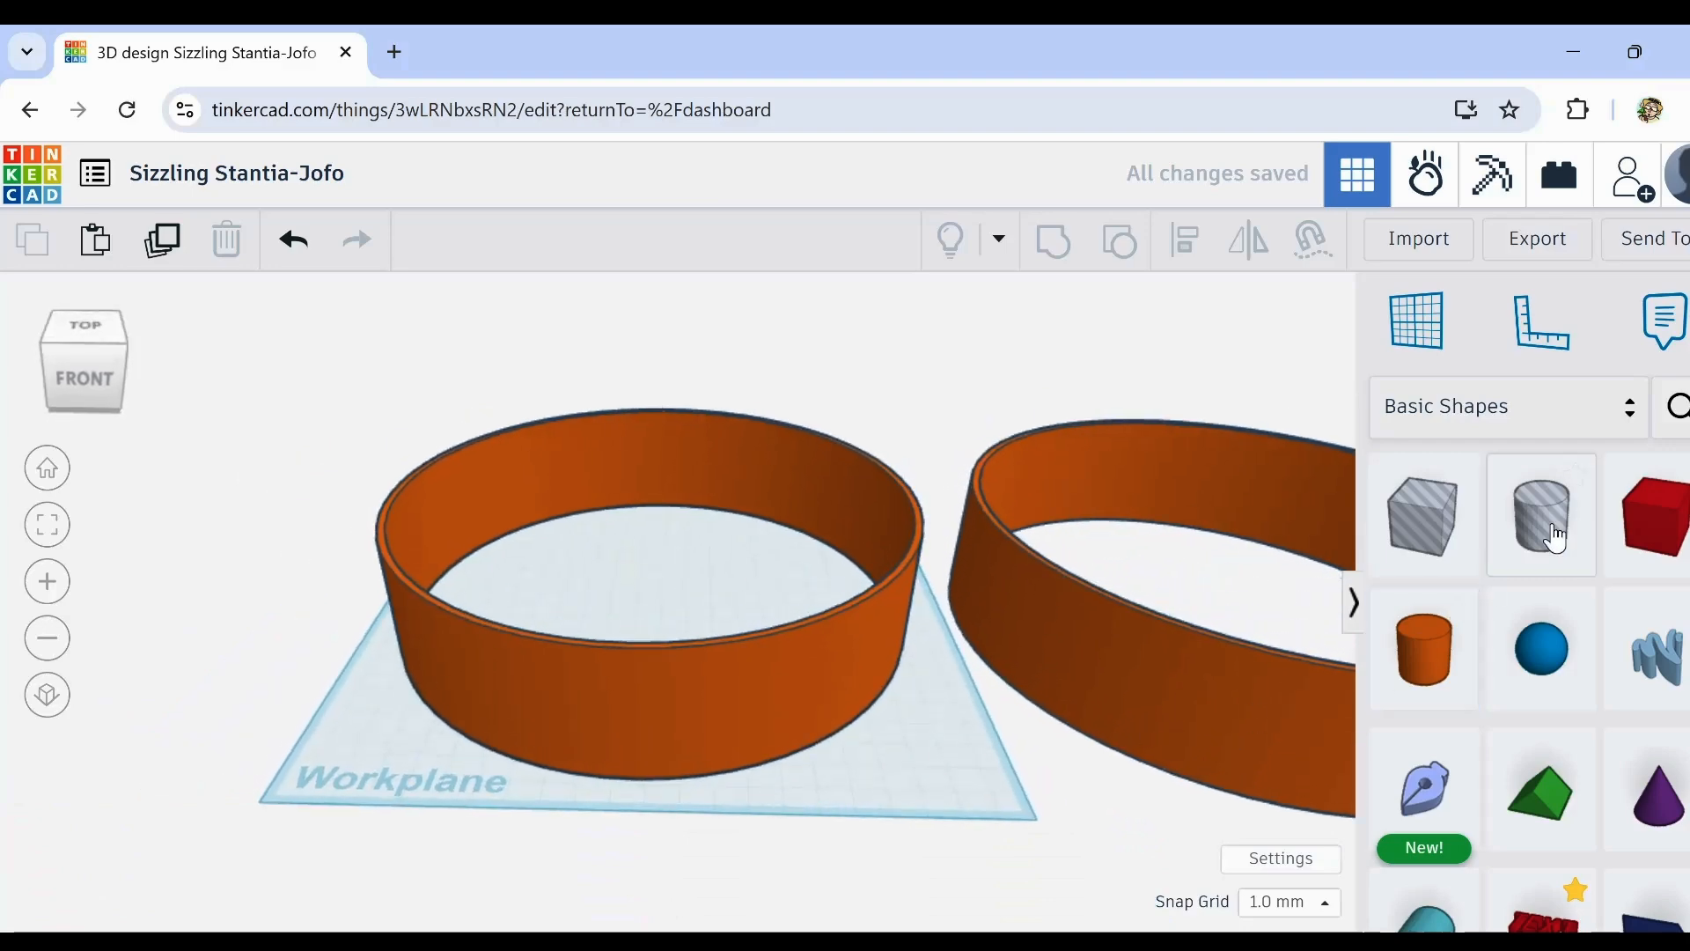
# Step: Place a box-shaped hole inside the left ring and raise it 21 mm above the workplane
pyautogui.moveTo(1403, 540); pyautogui.dragTo(664, 601)
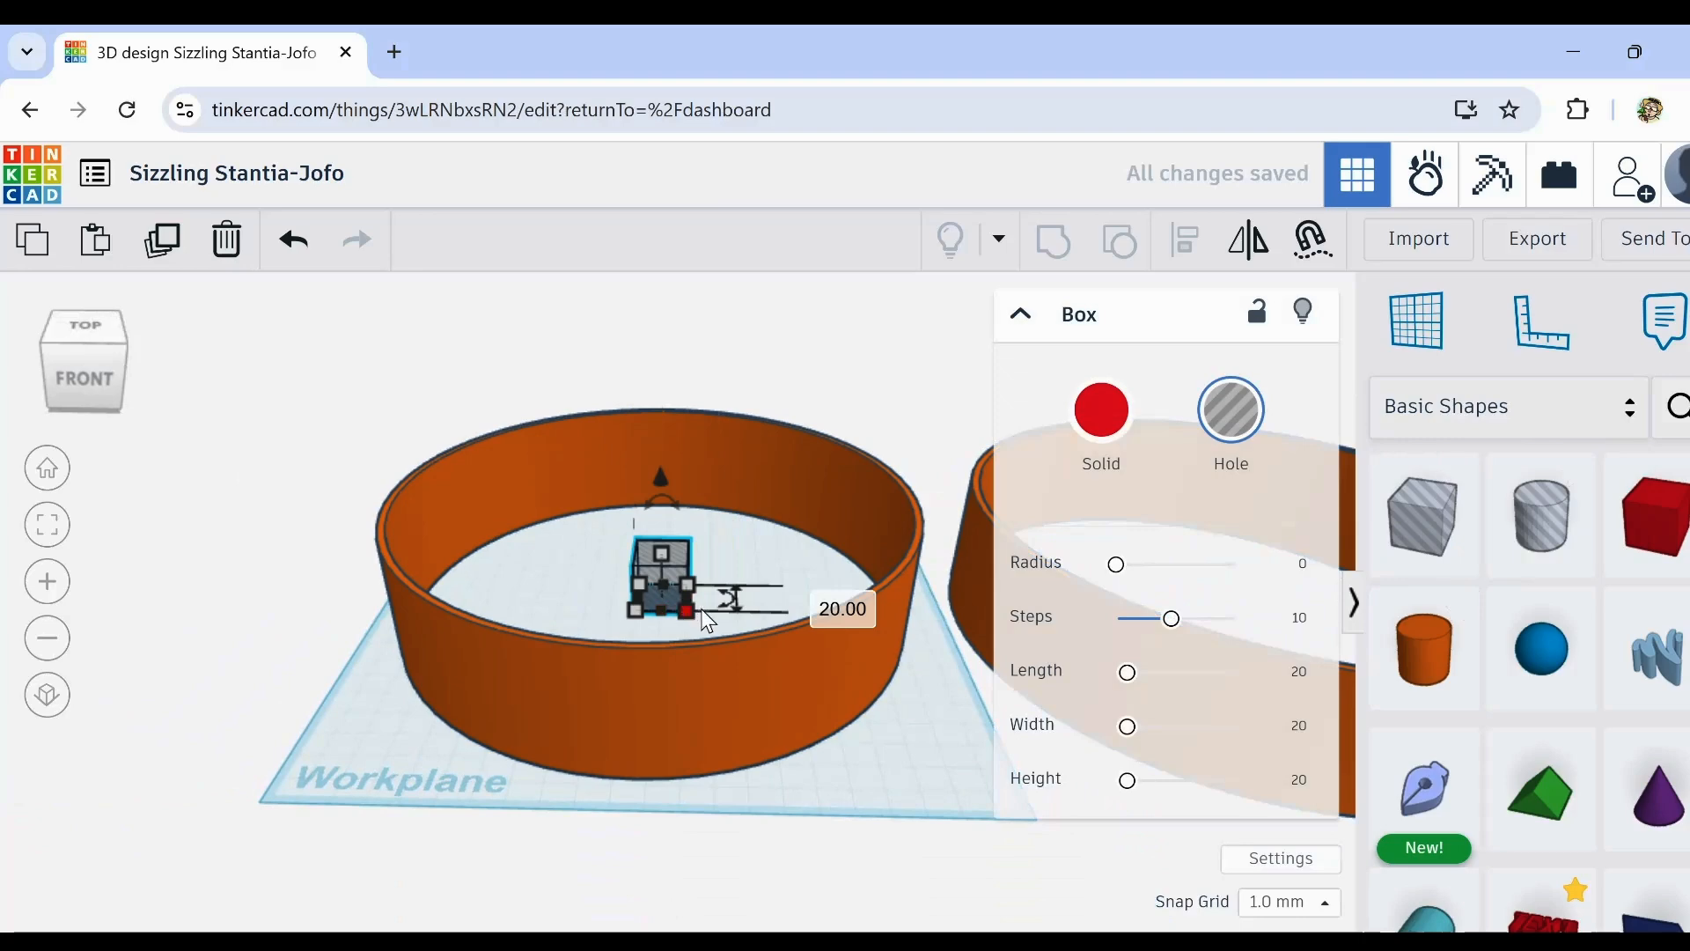
pyautogui.scroll(3, 711, 582)
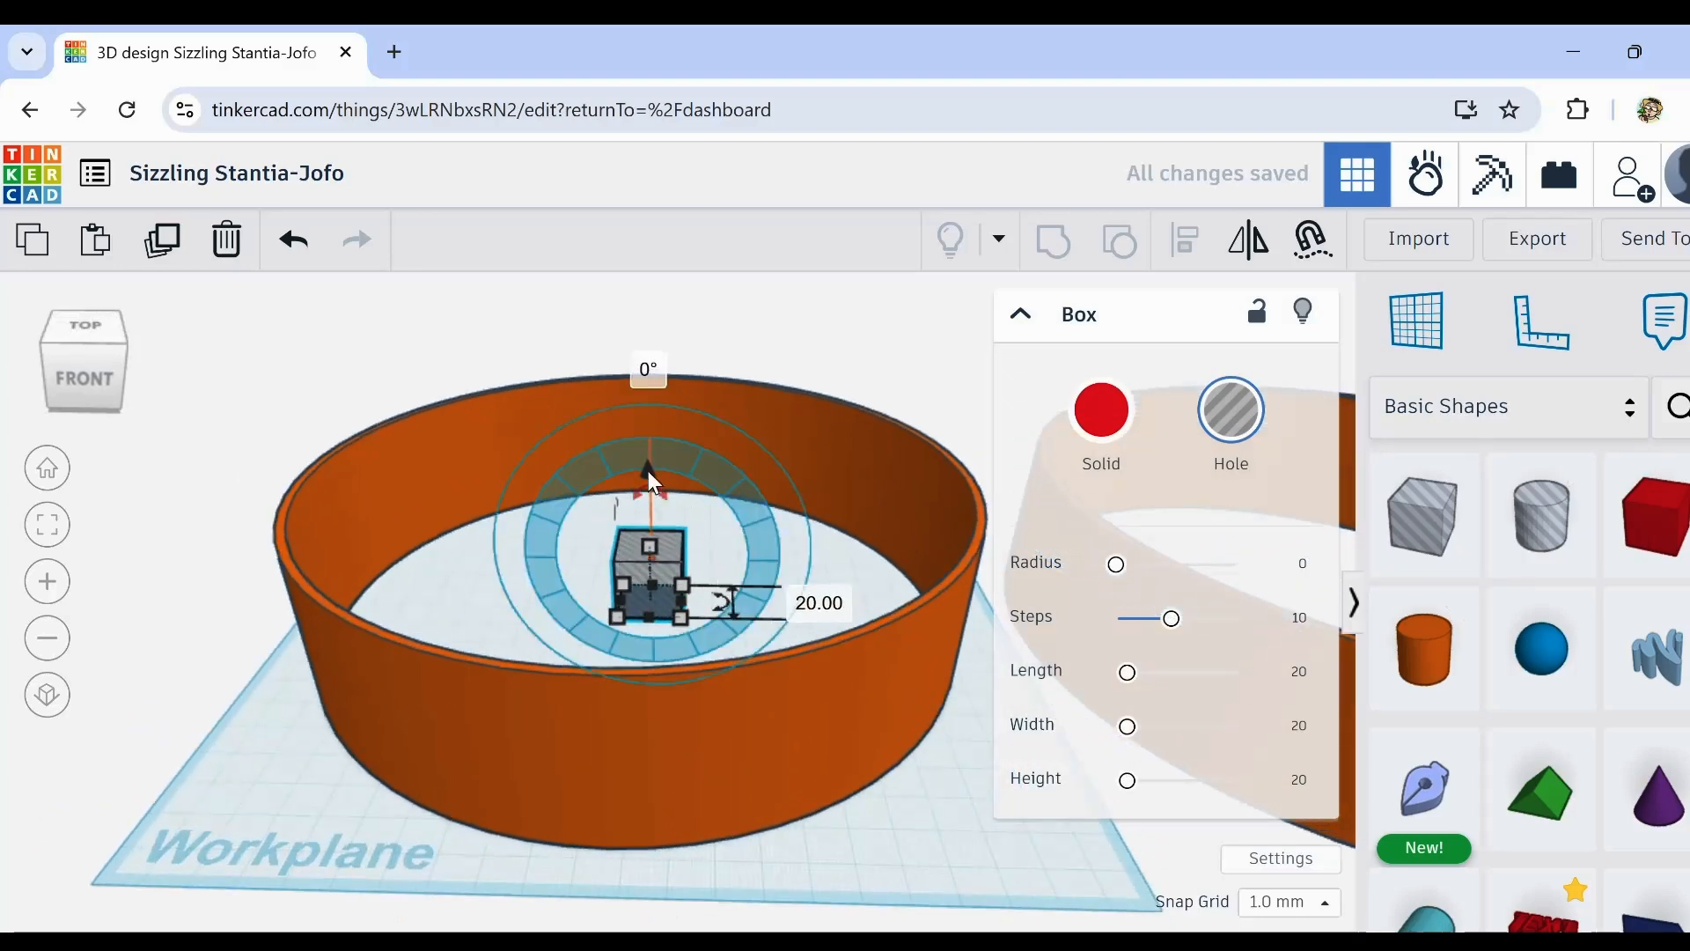
pyautogui.moveTo(648, 472); pyautogui.dragTo(651, 398)
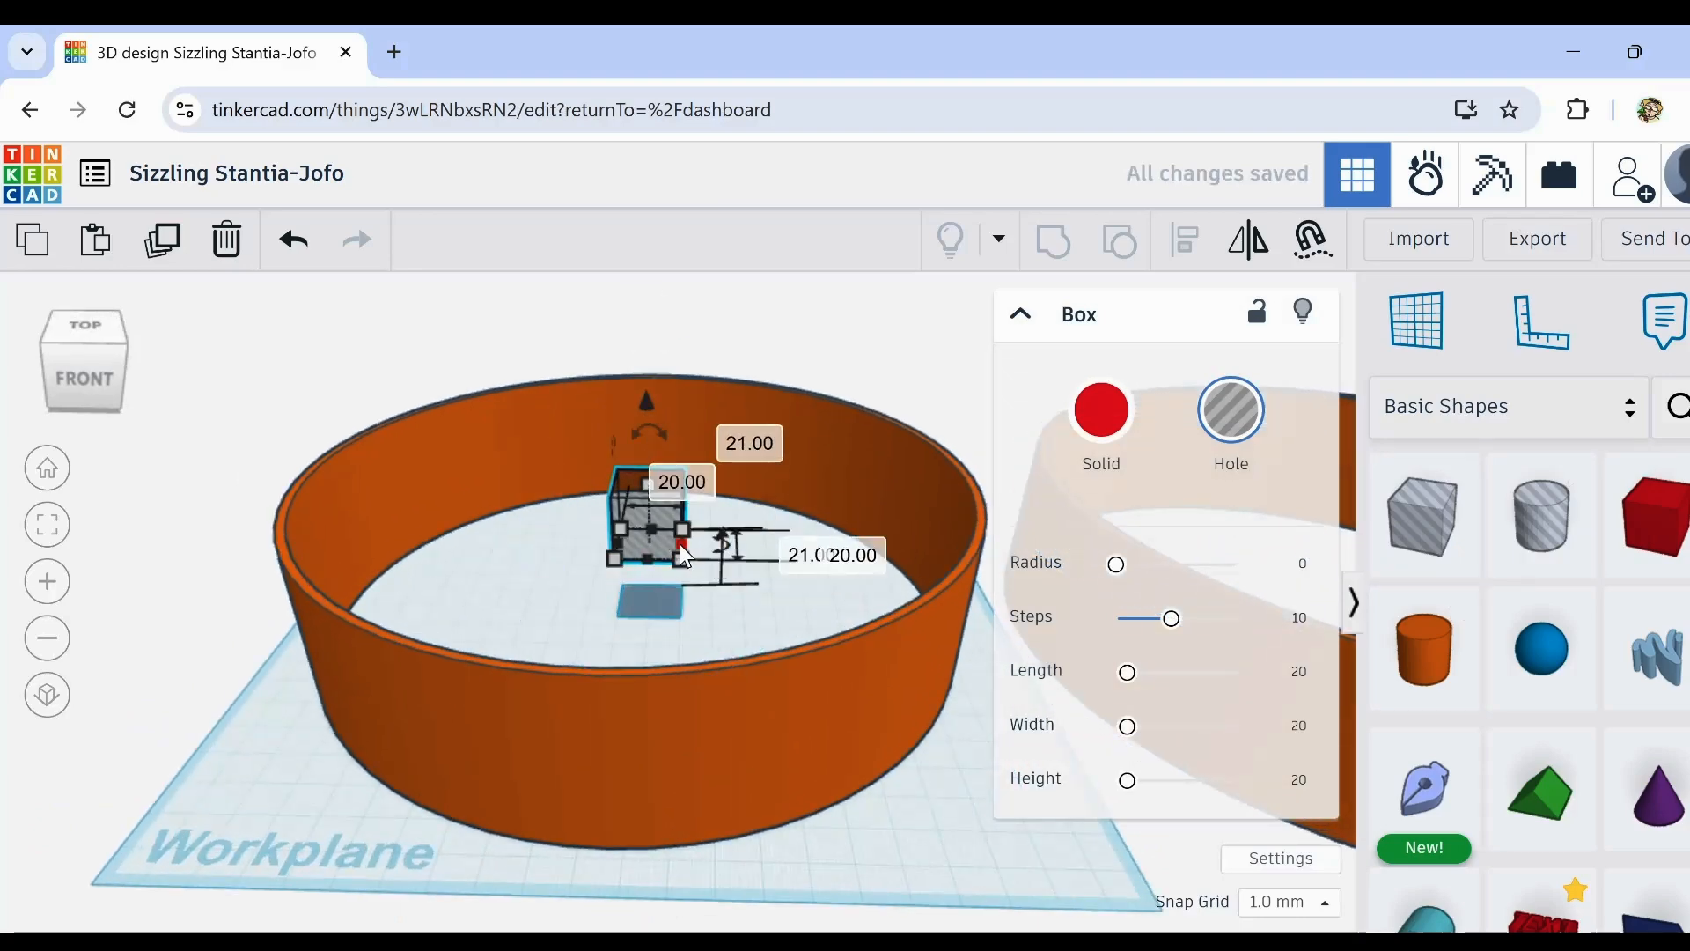
# Step: Slim the hole box into a tall narrow bar with a 4 by 15 mm footprint
pyautogui.moveTo(680, 544); pyautogui.dragTo(650, 287)
pyautogui.scroll(3, 626, 523)
pyautogui.scroll(-1, 794, 543)
pyautogui.moveTo(805, 588); pyautogui.dragTo(691, 563, button='right')
pyautogui.moveTo(697, 566)
pyautogui.mouseDown()
pyautogui.moveTo(715, 588)
pyautogui.moveTo(698, 580)
pyautogui.mouseUp()
pyautogui.click(649, 665)
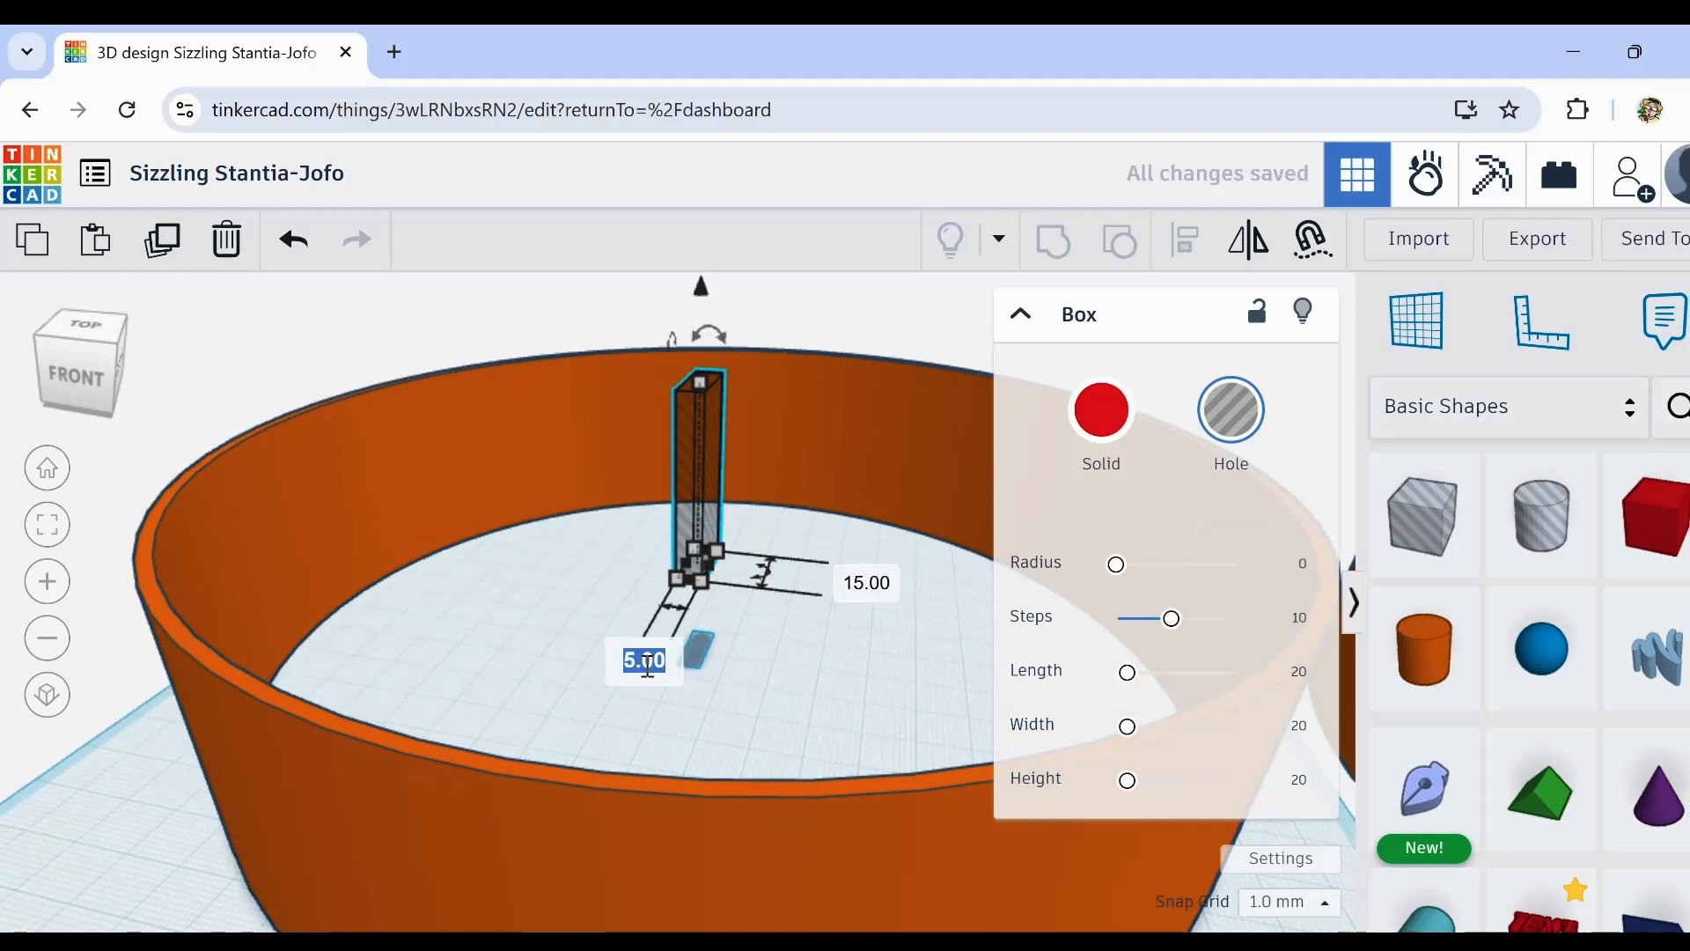
pyautogui.write('4')
pyautogui.press('Return')
# Step: Reduce the hole box's height to 30 mm
pyautogui.moveTo(564, 736); pyautogui.dragTo(584, 704, button='right')
pyautogui.scroll(-4, 656, 743)
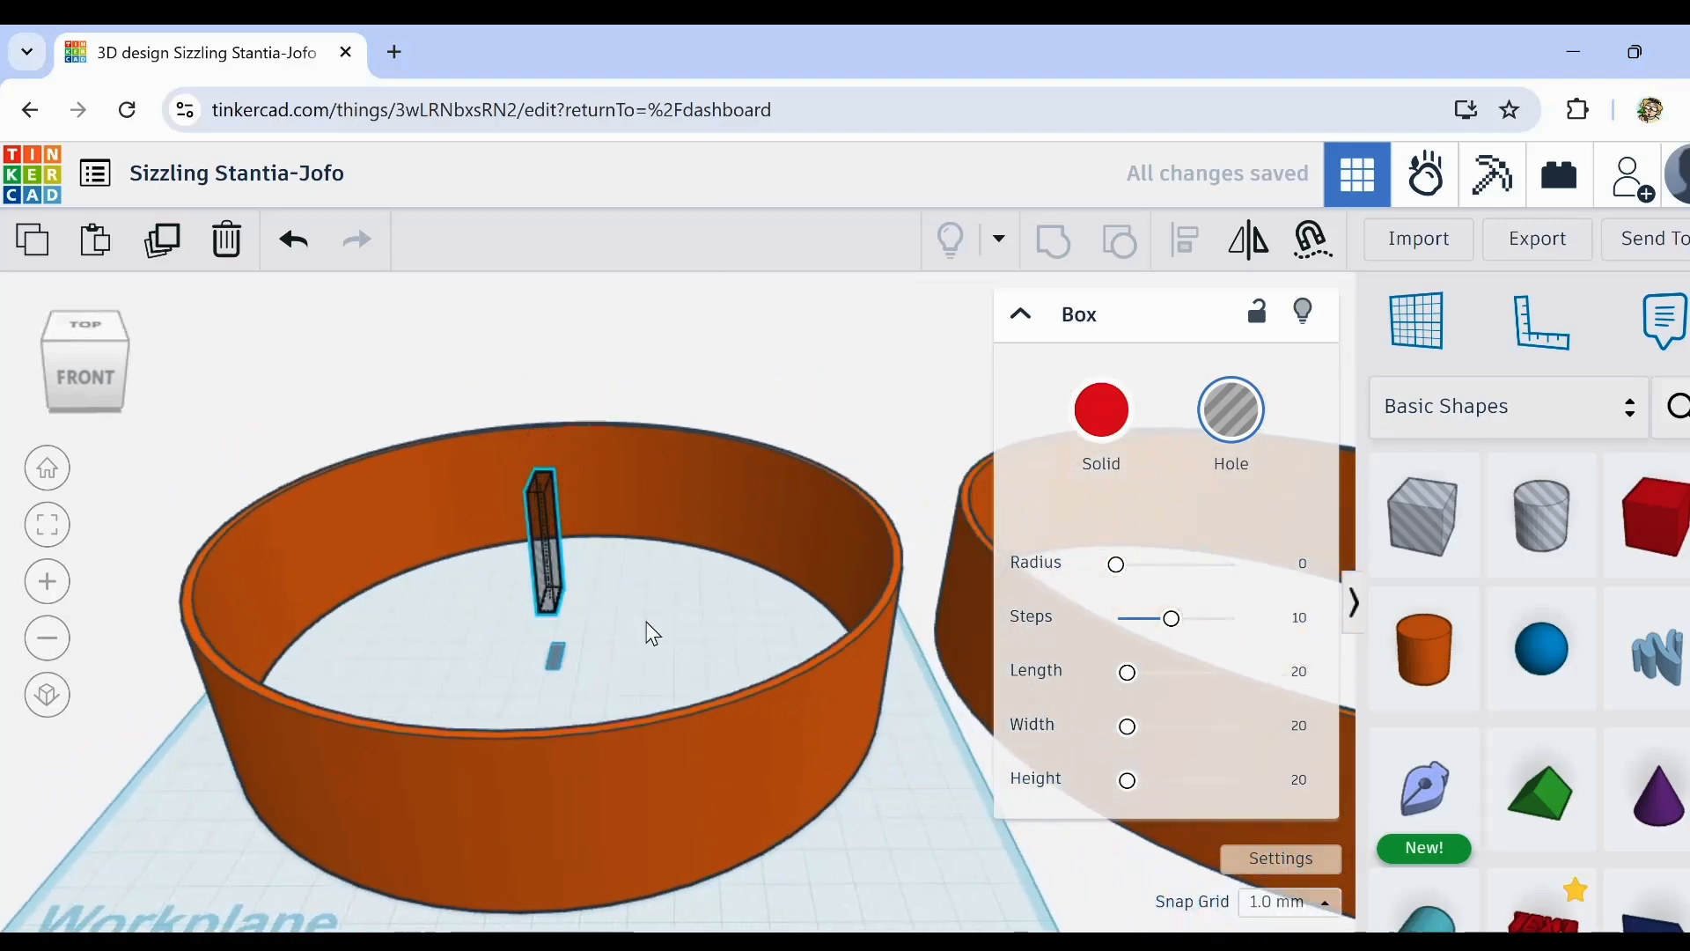
pyautogui.moveTo(651, 632); pyautogui.dragTo(513, 472, button='right')
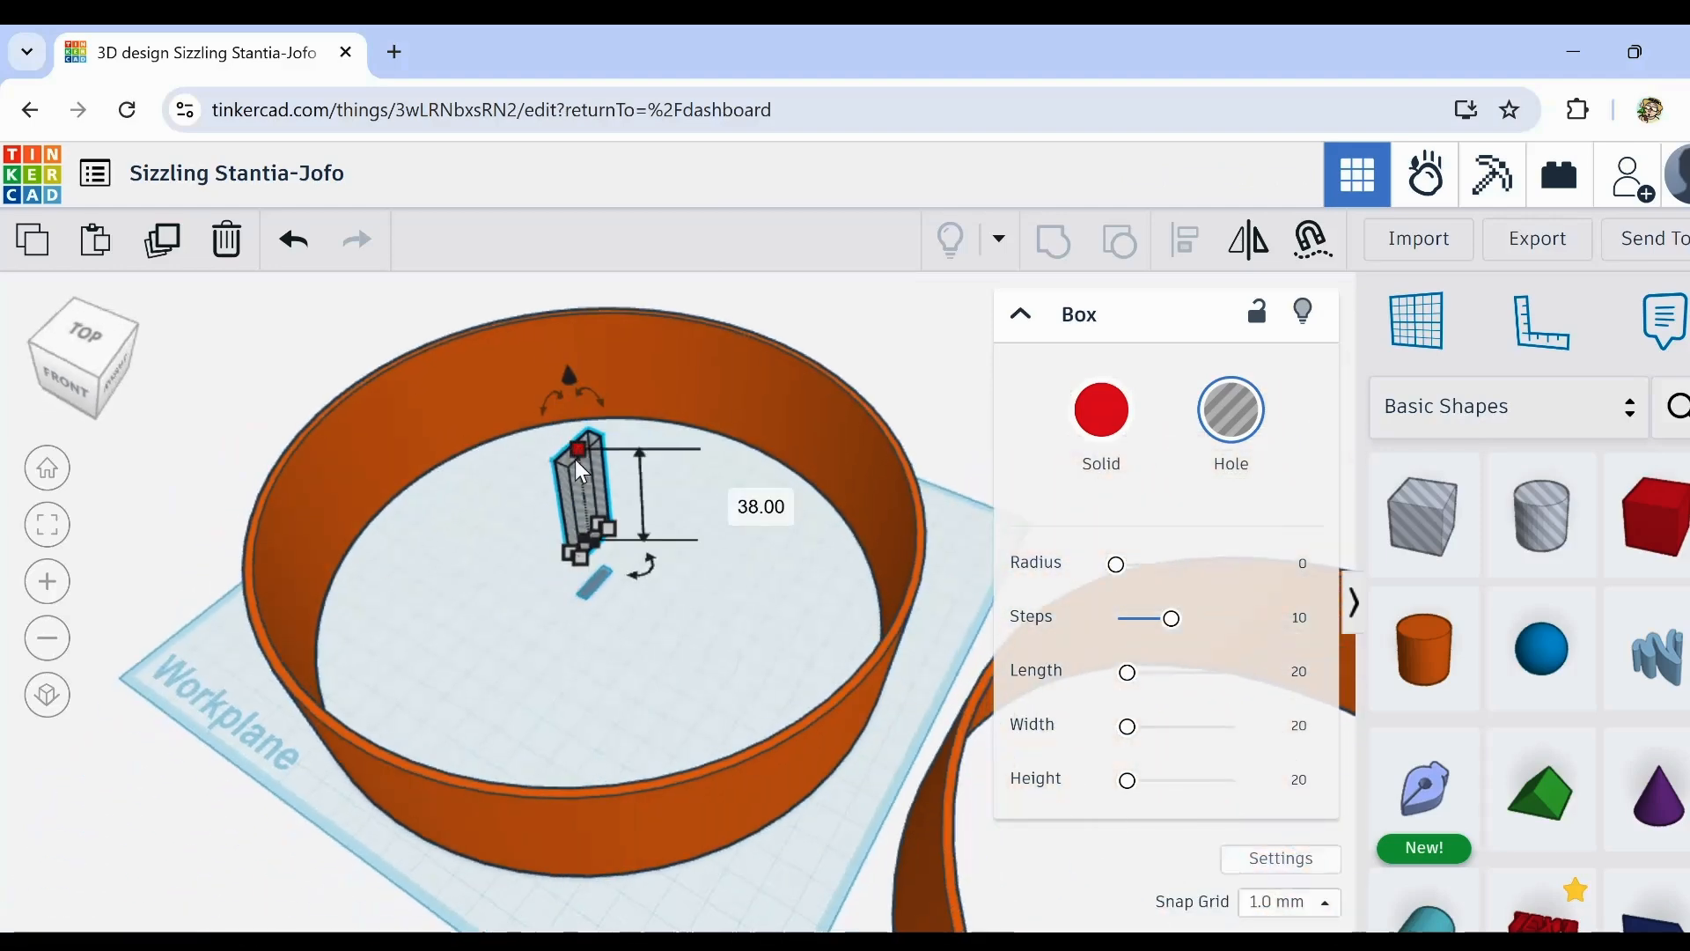
pyautogui.moveTo(581, 471); pyautogui.dragTo(574, 482)
pyautogui.scroll(2, 581, 541)
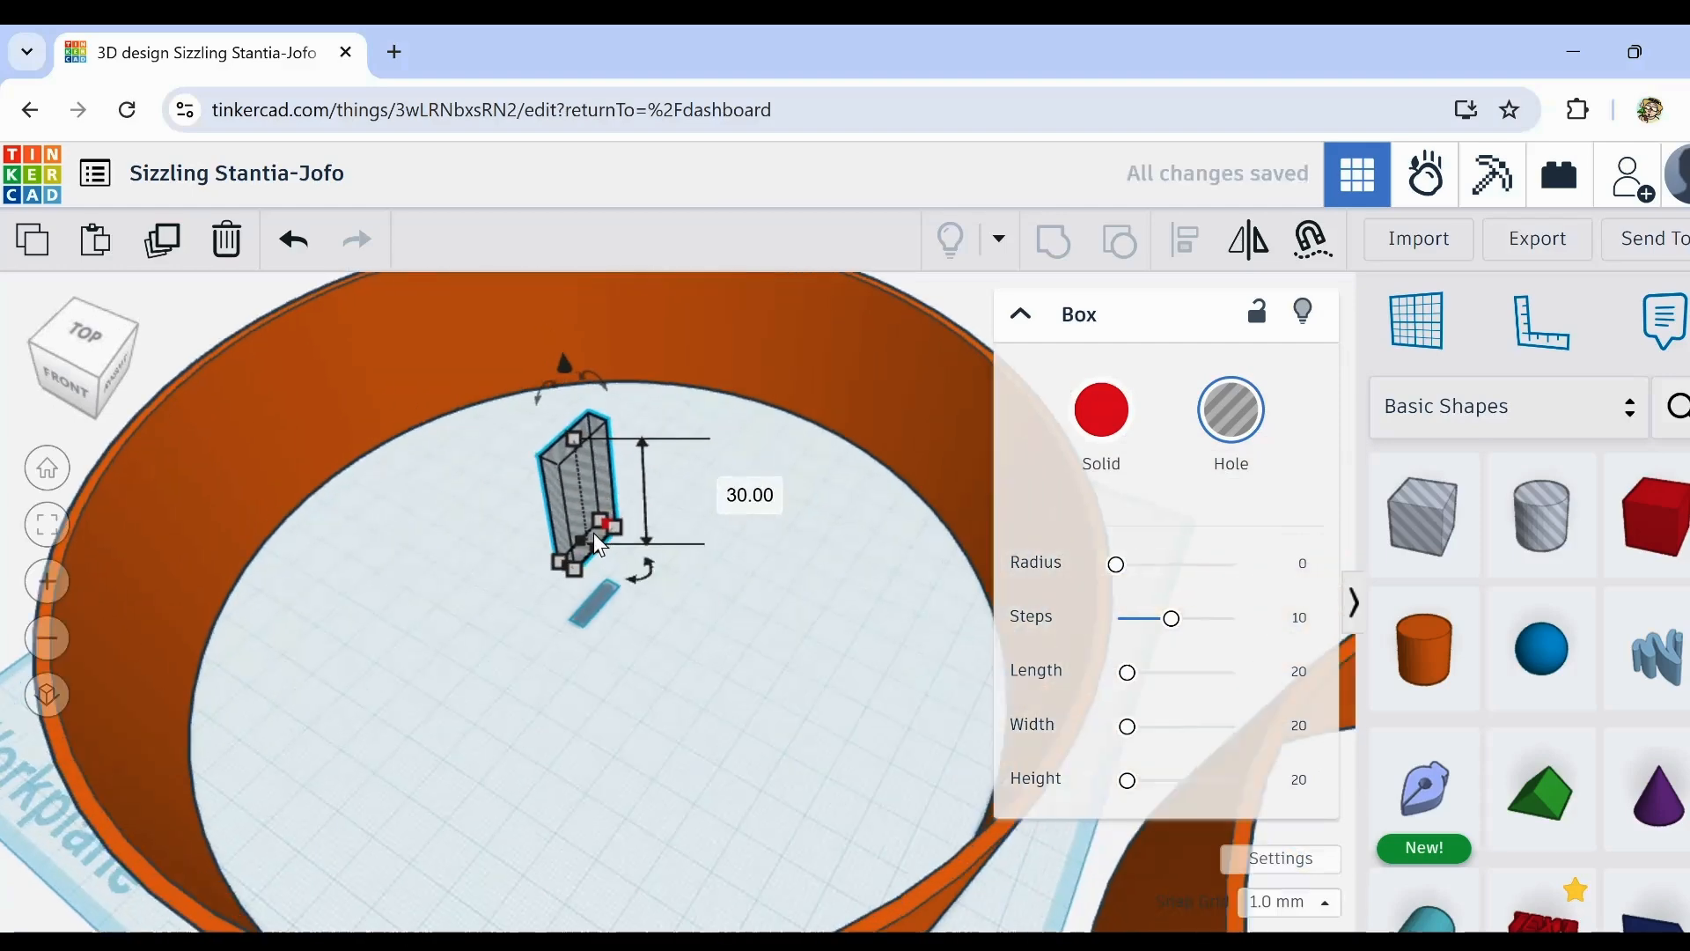
pyautogui.scroll(2, 598, 540)
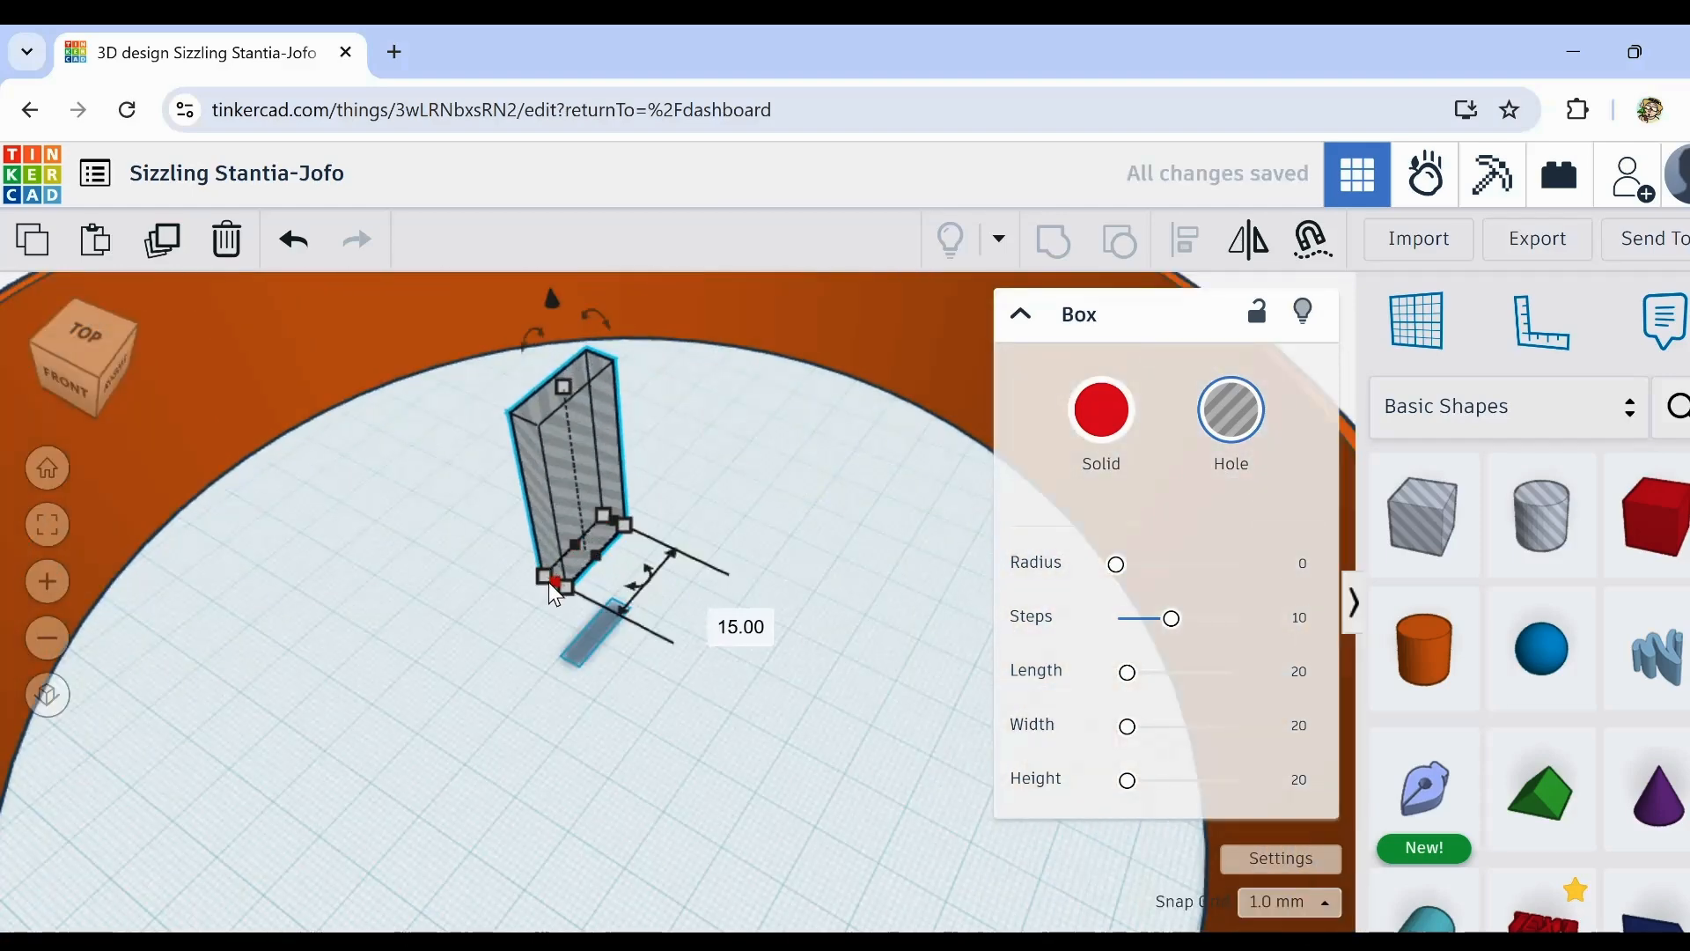
# Step: Stretch the hole box to 253 mm long and move it so it runs through both walls of the left ring
pyautogui.moveTo(559, 589); pyautogui.dragTo(176, 916)
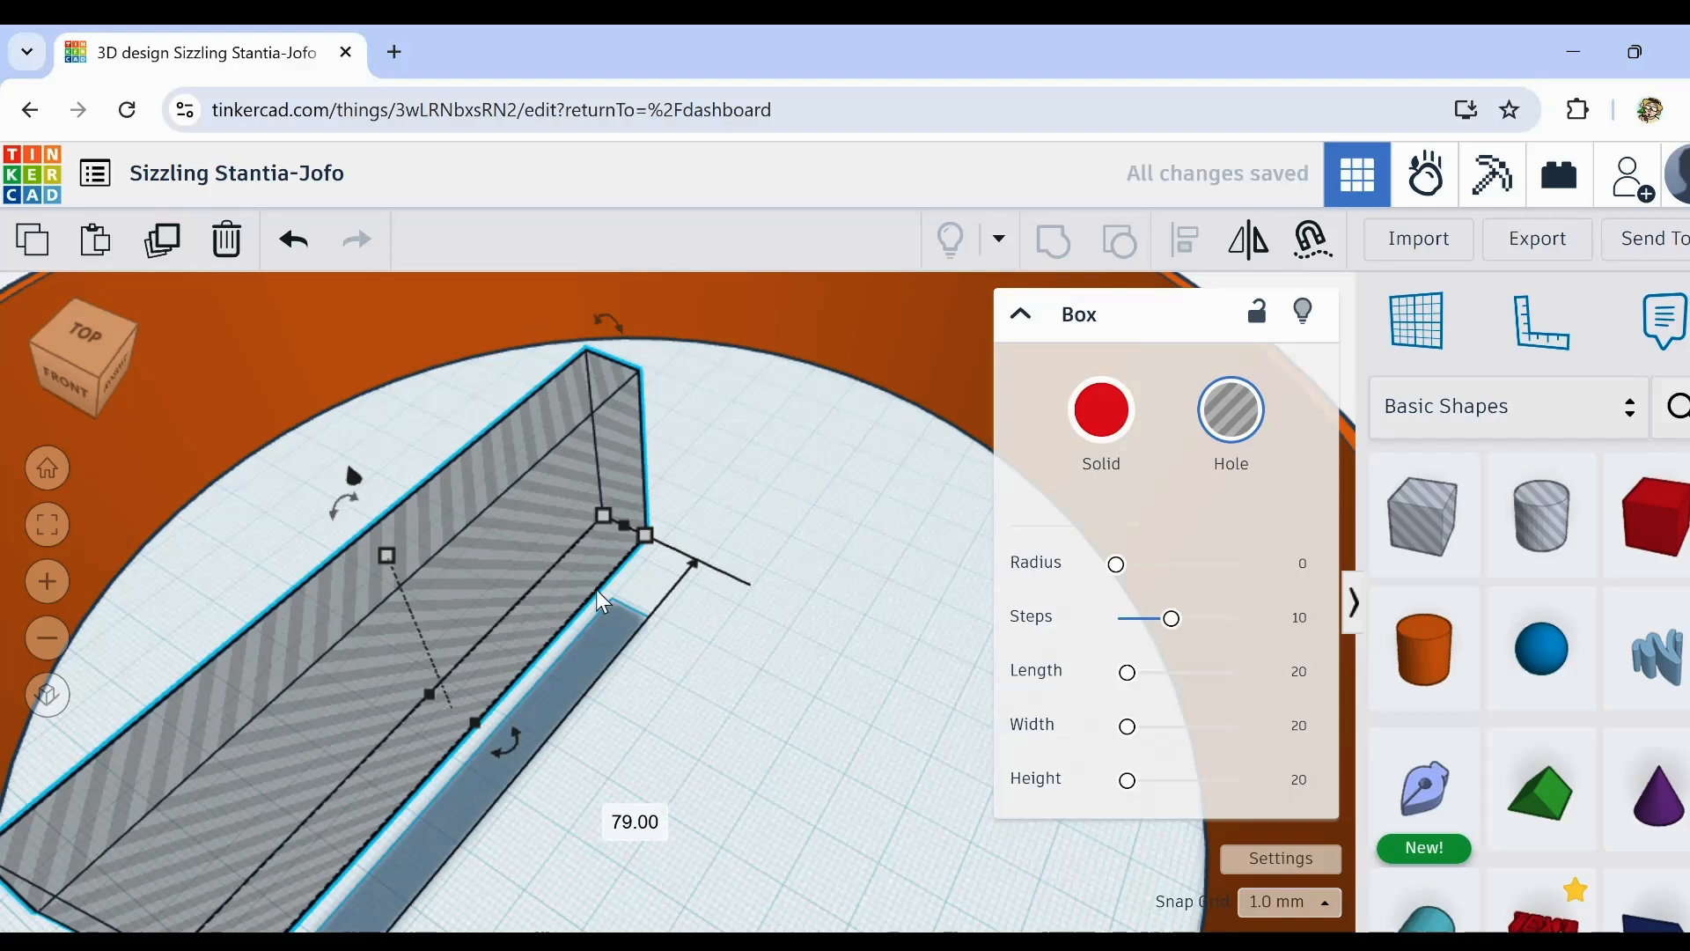
pyautogui.moveTo(626, 524); pyautogui.dragTo(932, 230)
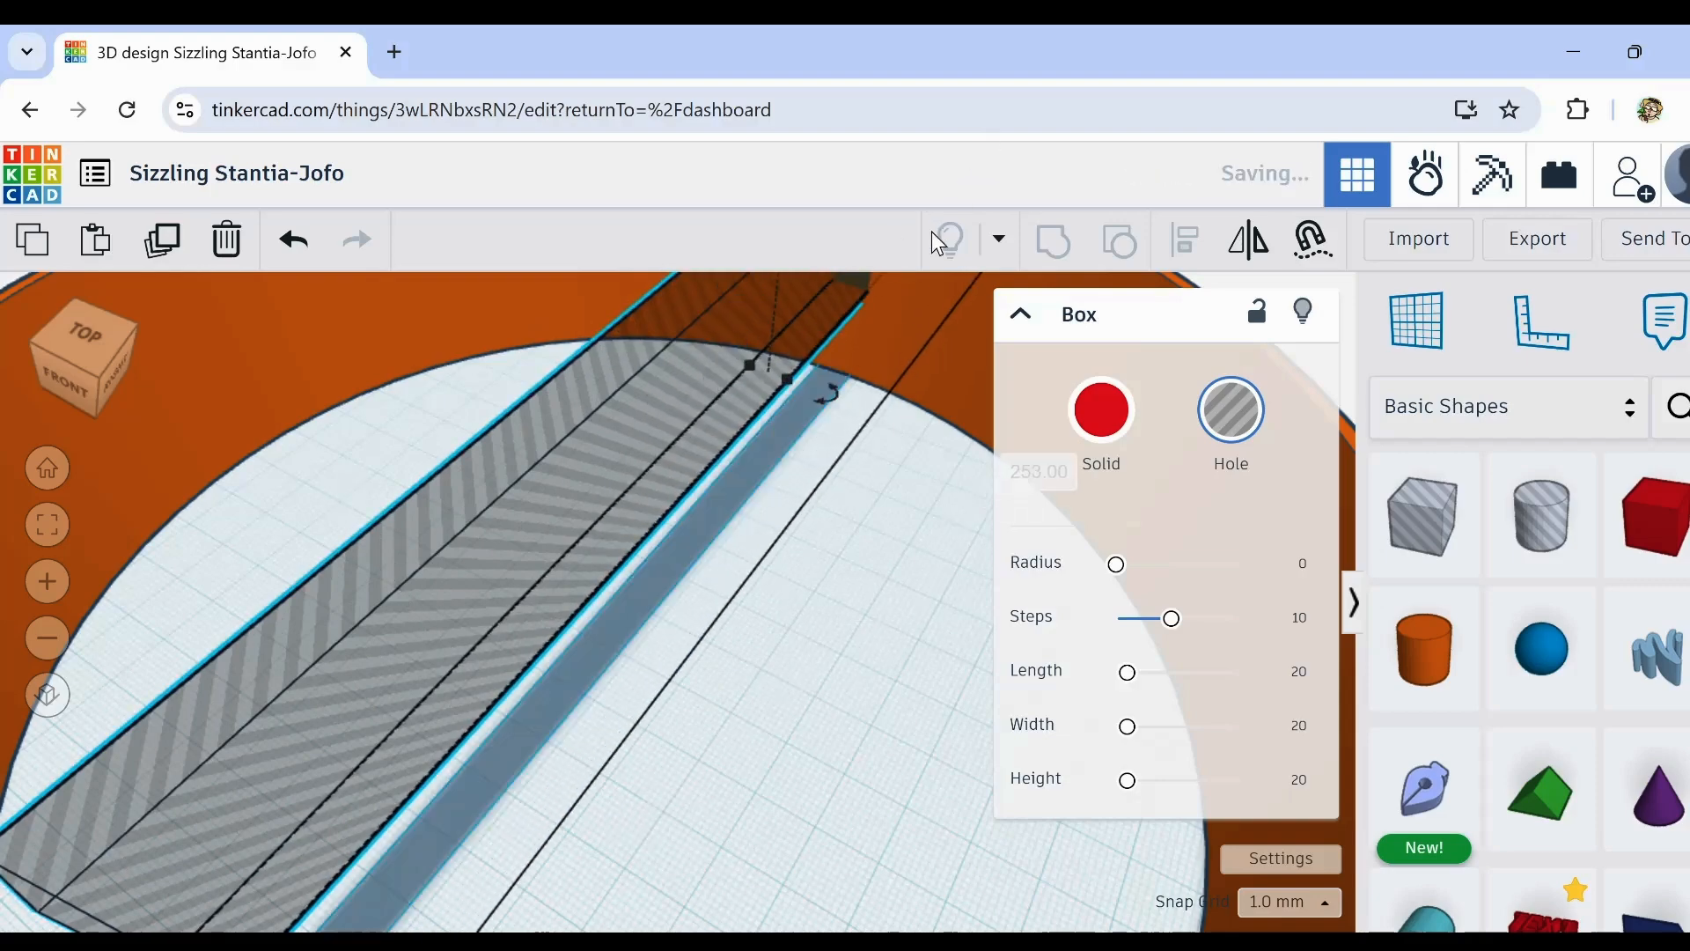
pyautogui.scroll(-2, 775, 702)
pyautogui.scroll(-2, 774, 703)
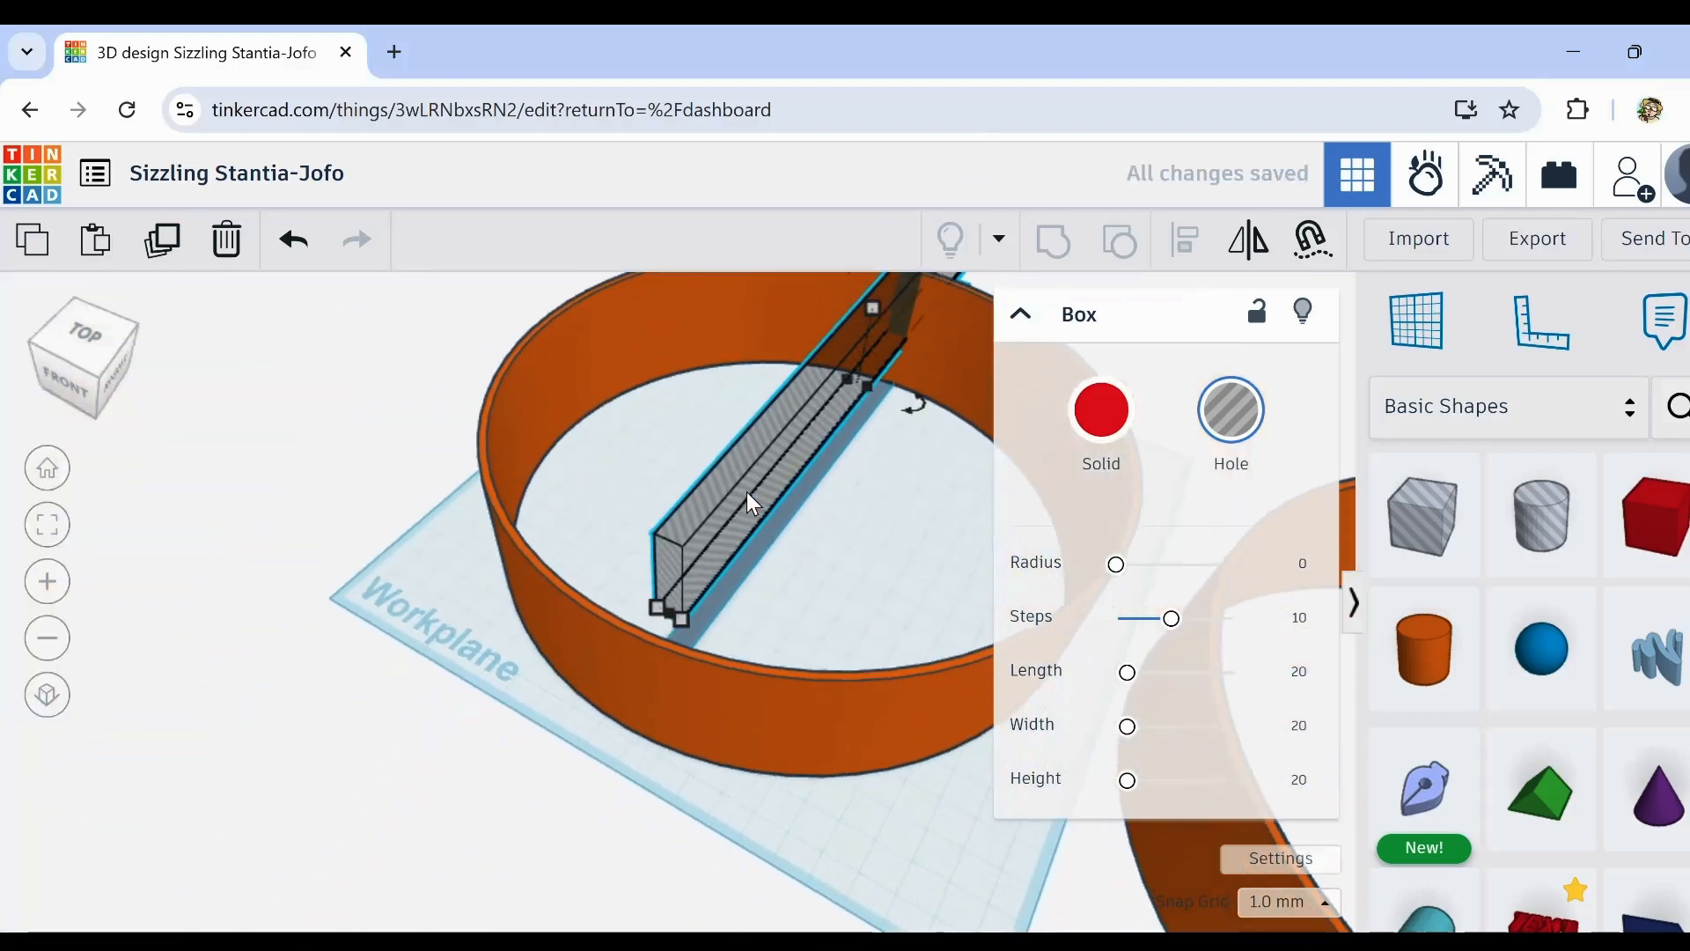
pyautogui.moveTo(747, 493); pyautogui.dragTo(653, 613)
pyautogui.moveTo(607, 768); pyautogui.dragTo(698, 630, button='right')
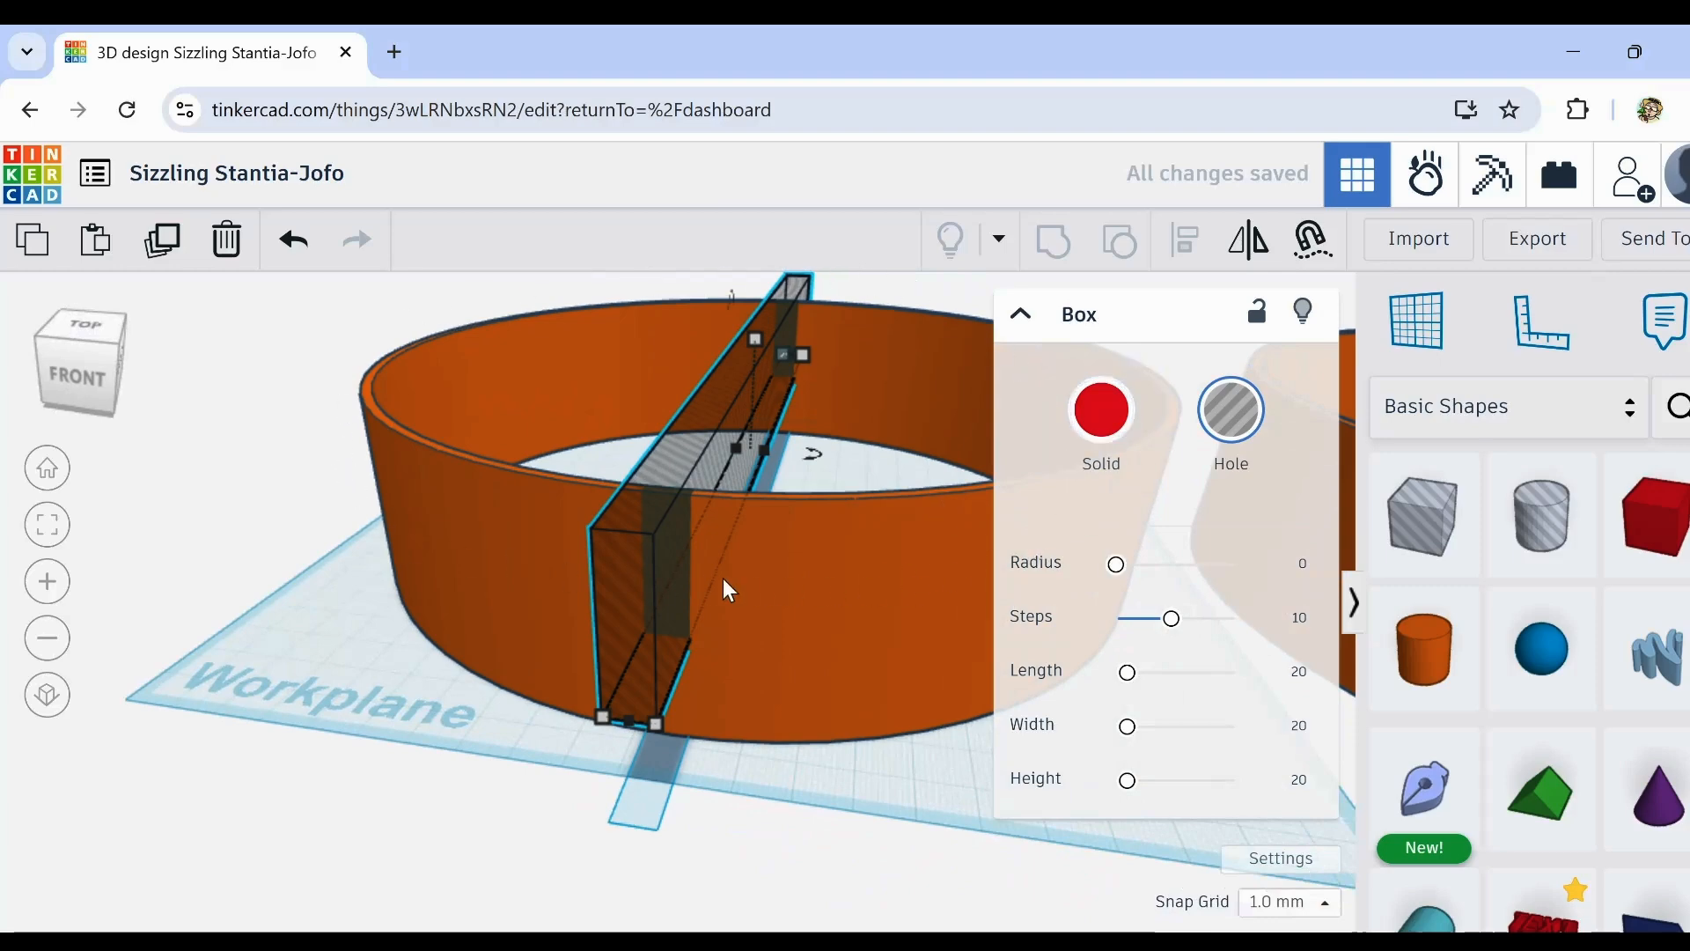
# Step: Check where the hole box crosses the walls and shift the left ring slightly relative to it
pyautogui.scroll(6, 658, 576)
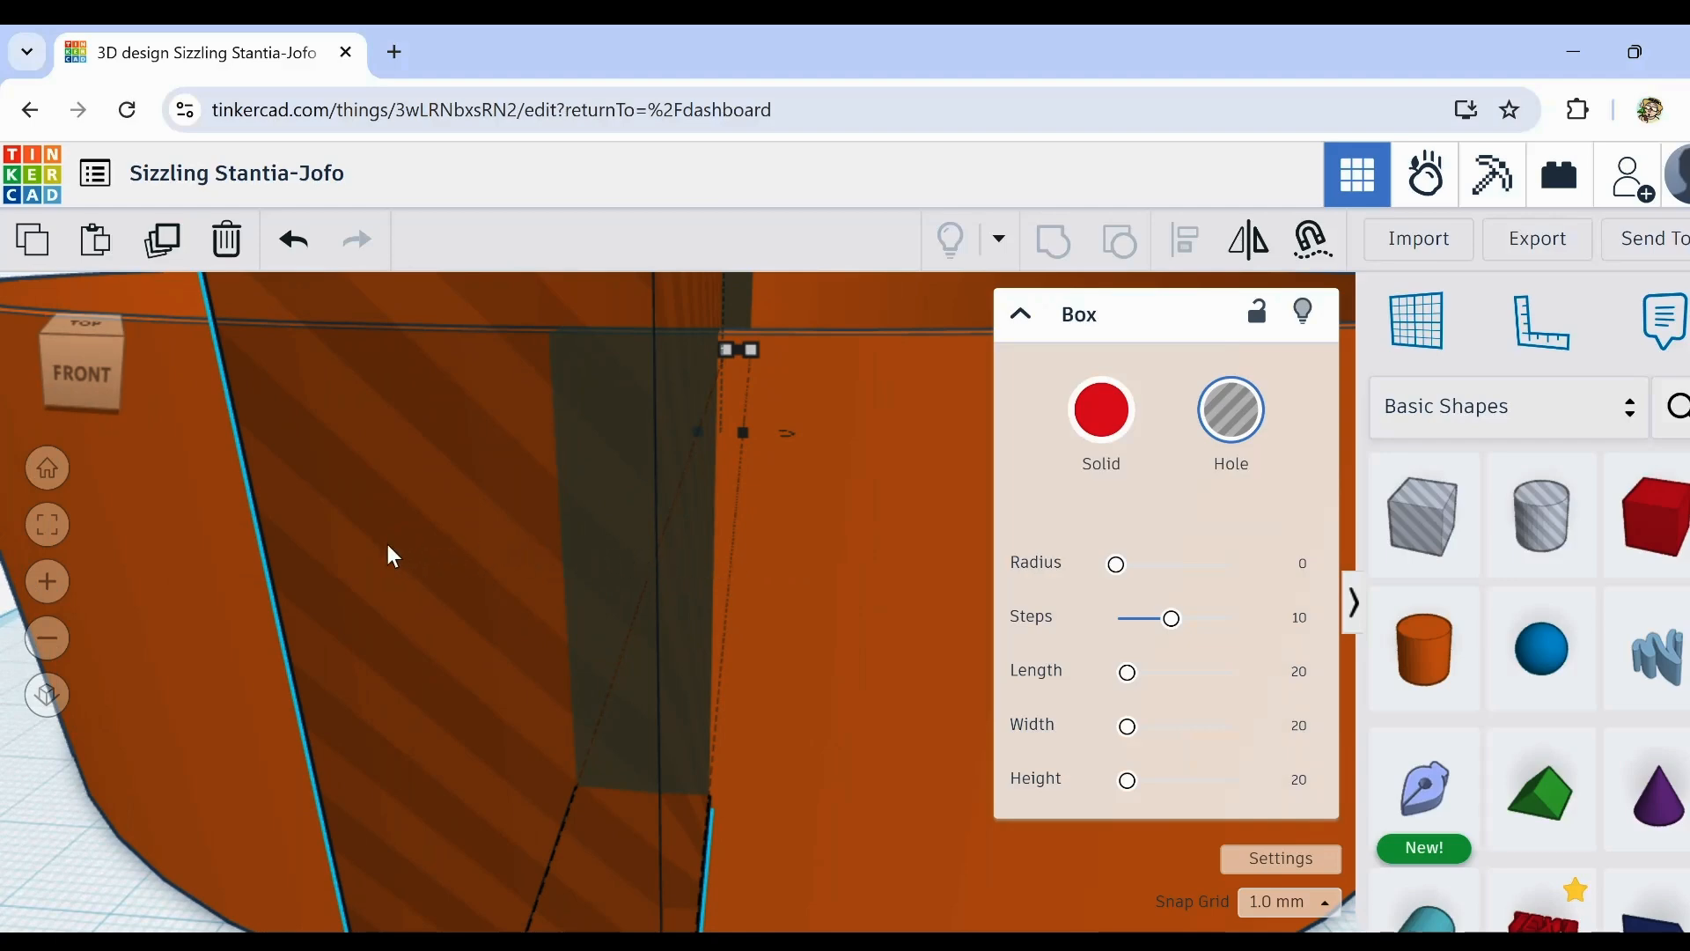
pyautogui.scroll(2, 677, 523)
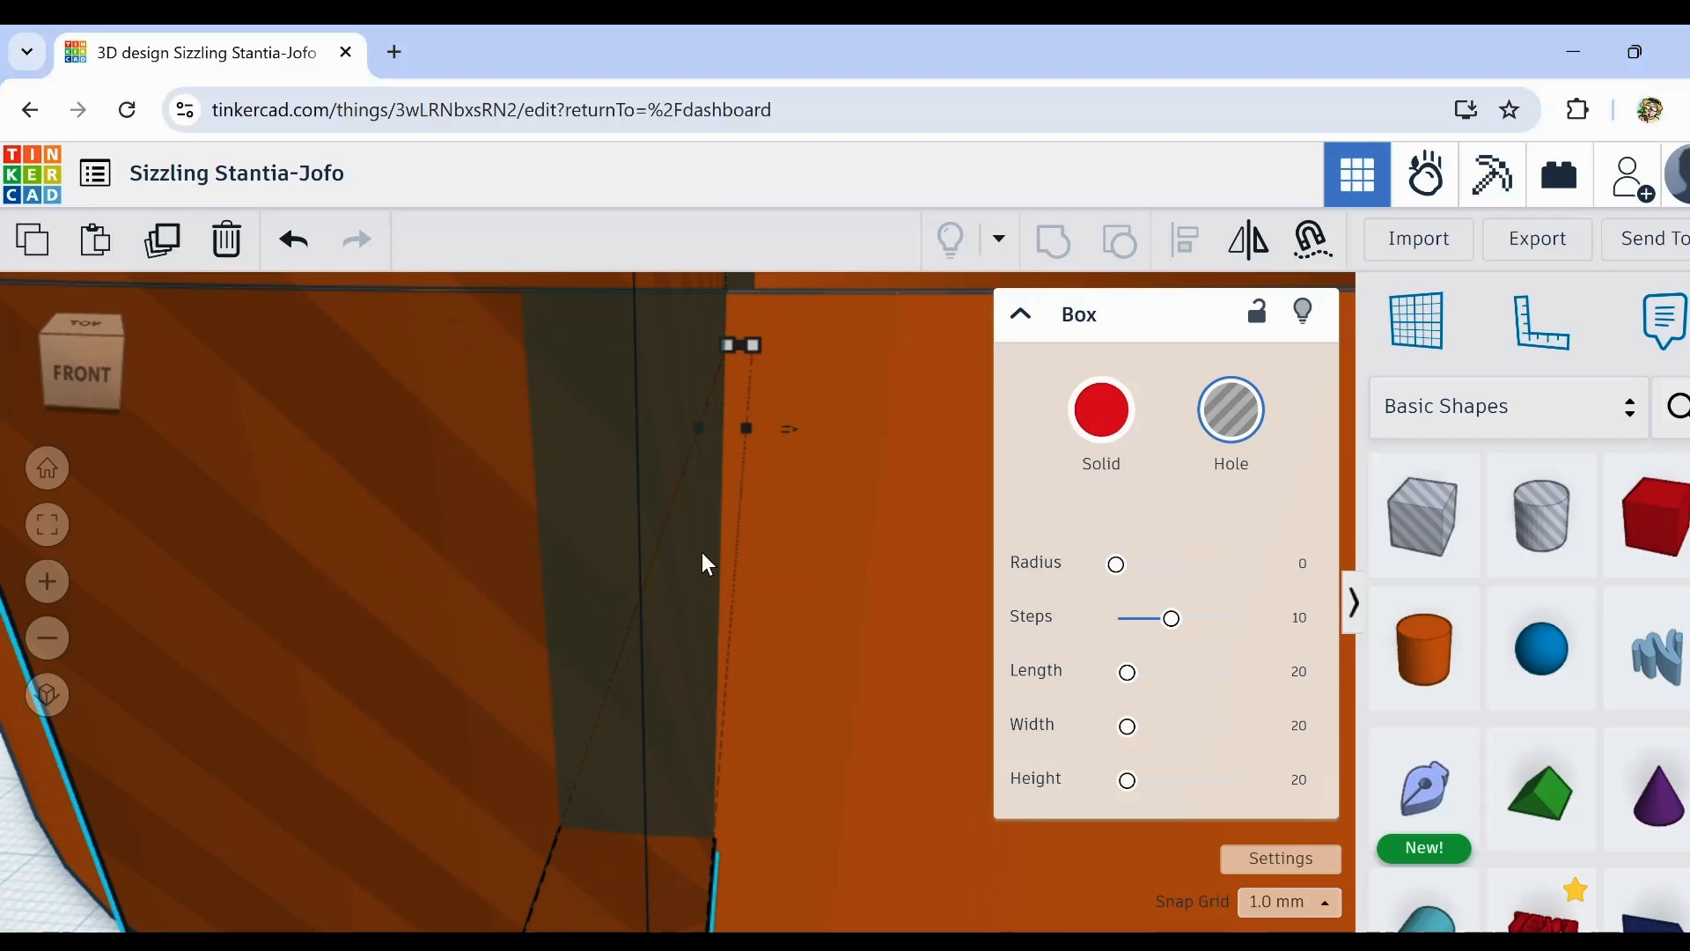
pyautogui.scroll(-8, 784, 541)
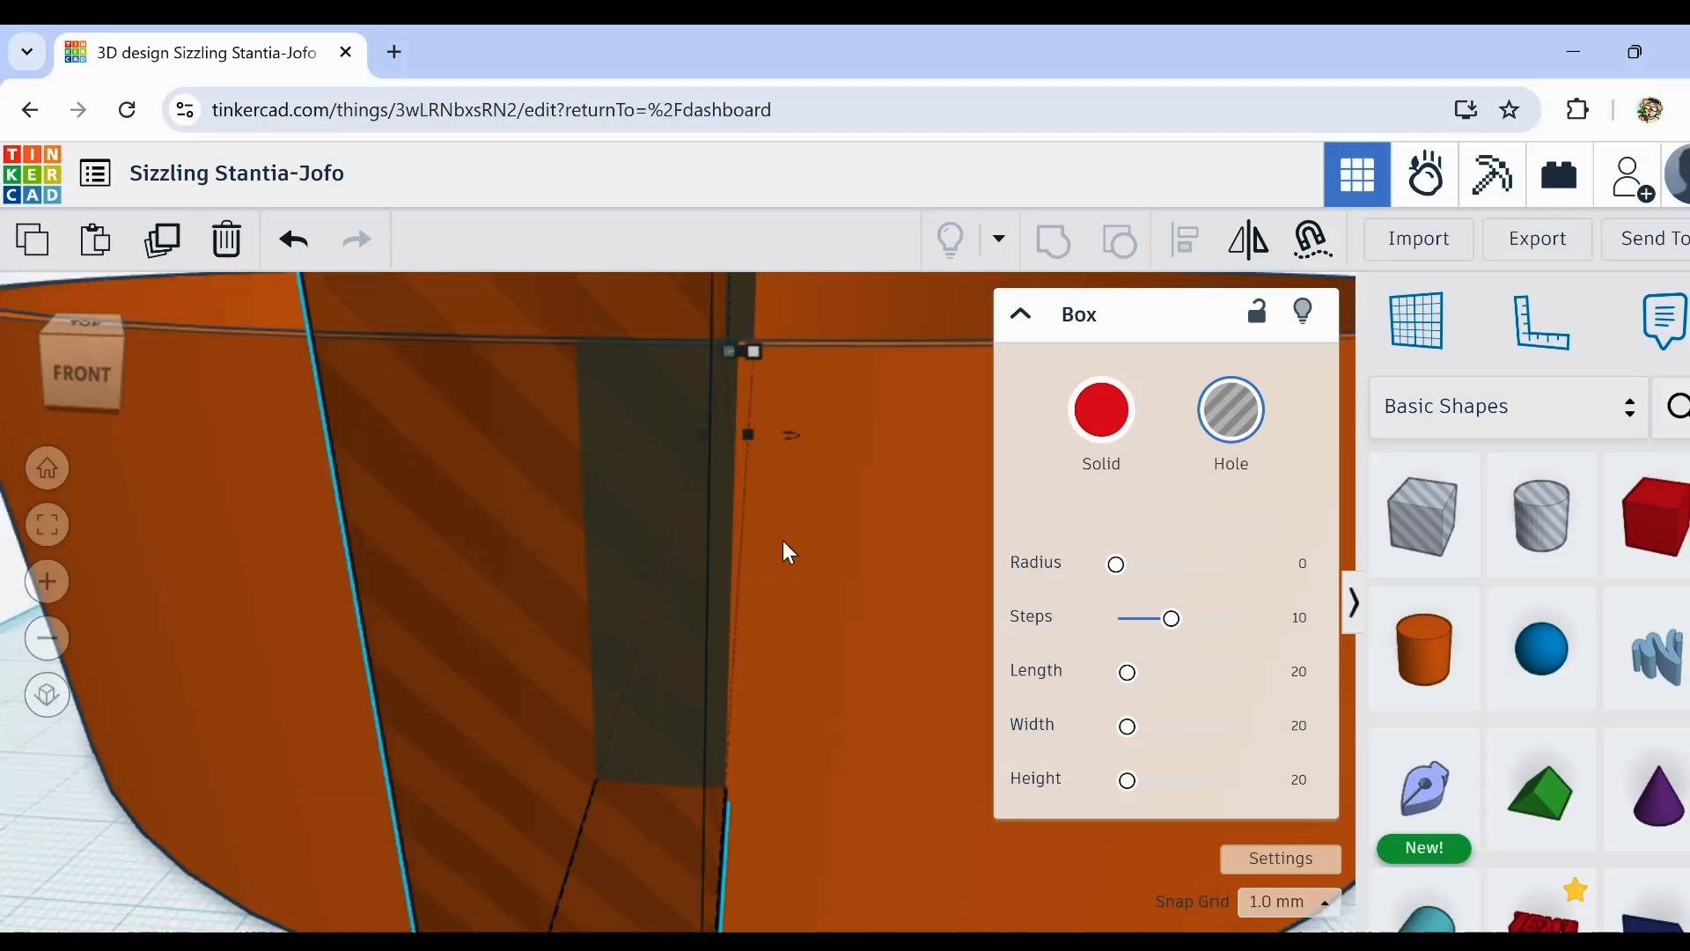
pyautogui.moveTo(807, 542); pyautogui.dragTo(484, 729, button='right')
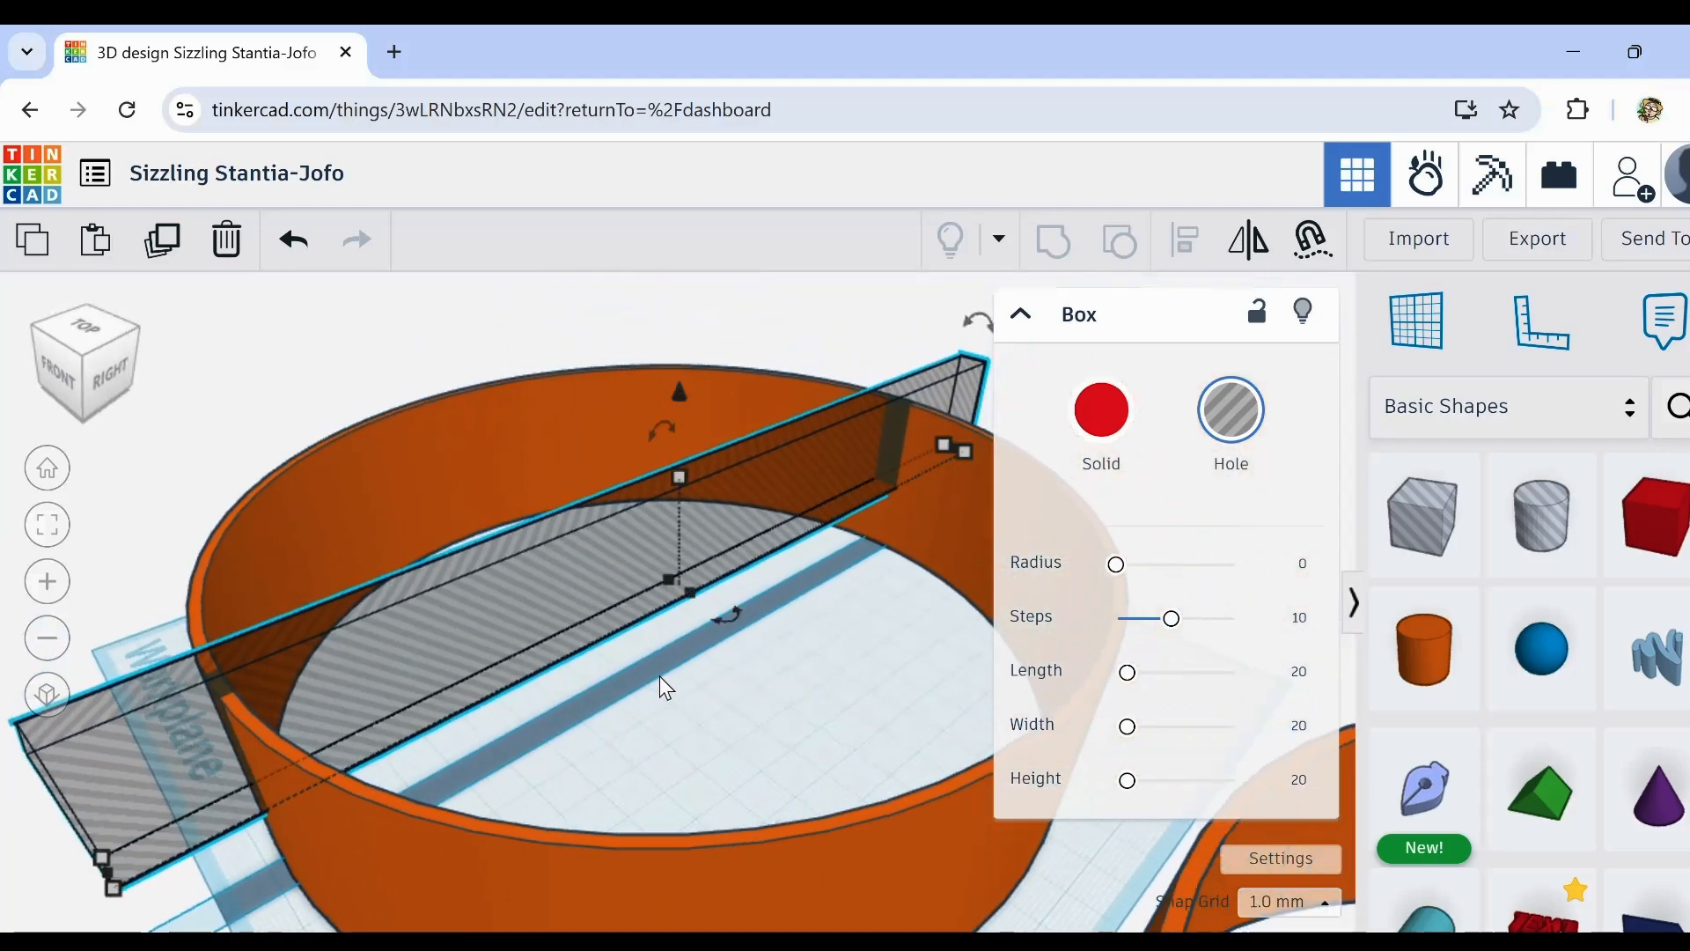
pyautogui.scroll(-2, 704, 633)
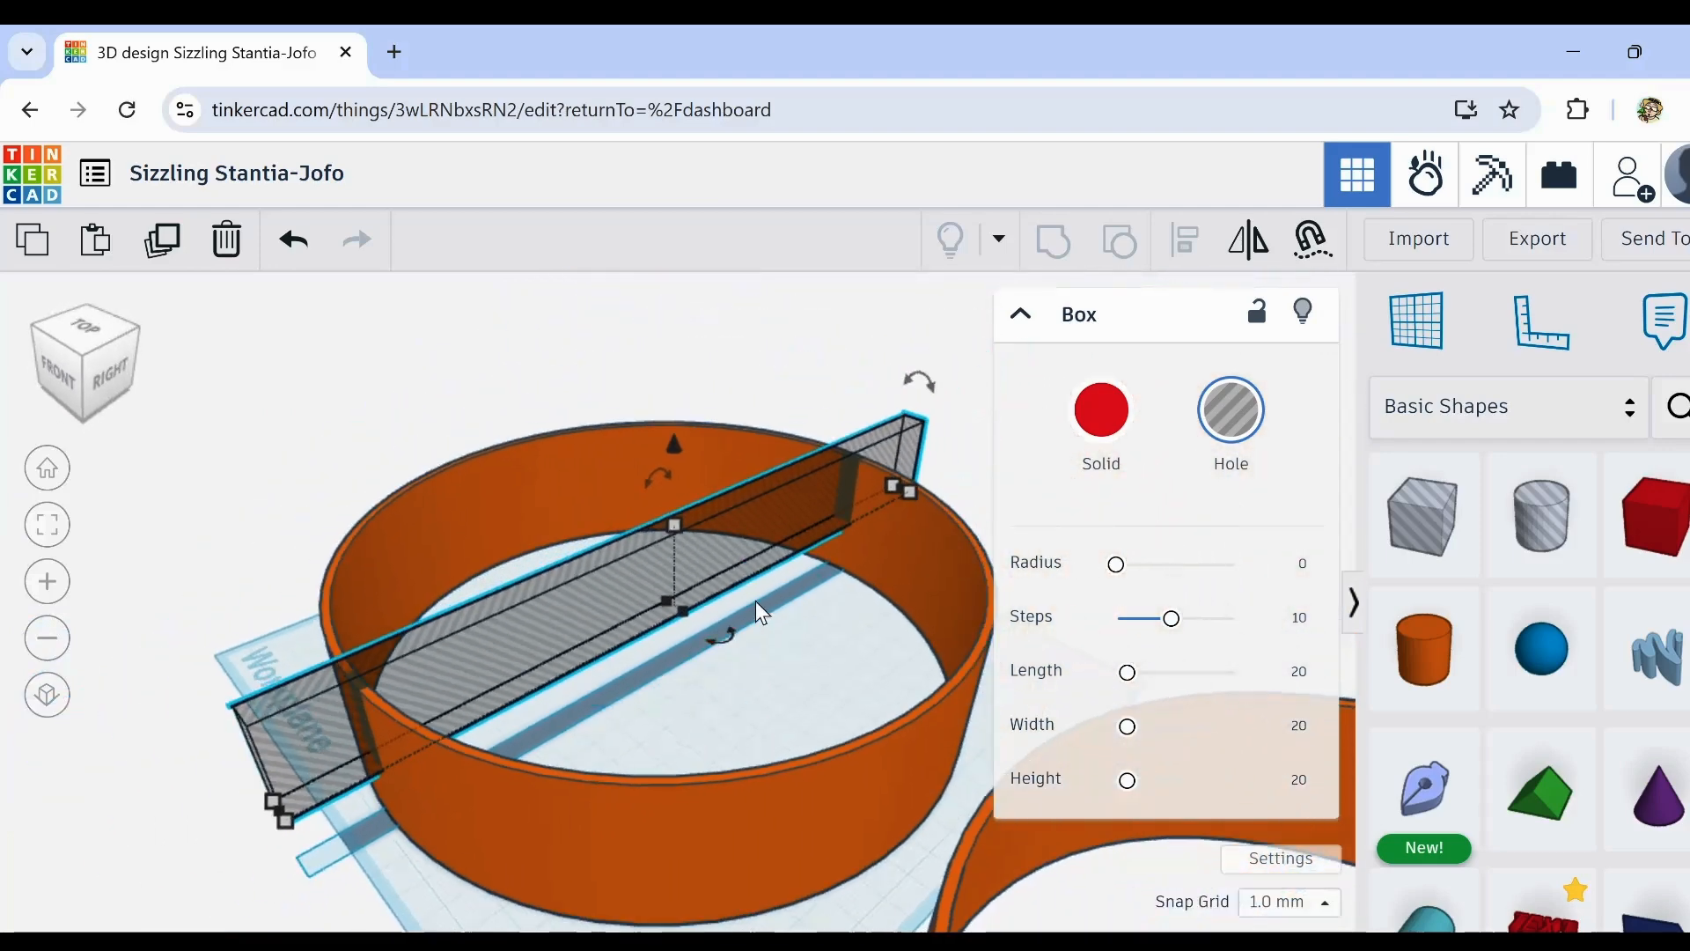
pyautogui.click(679, 438)
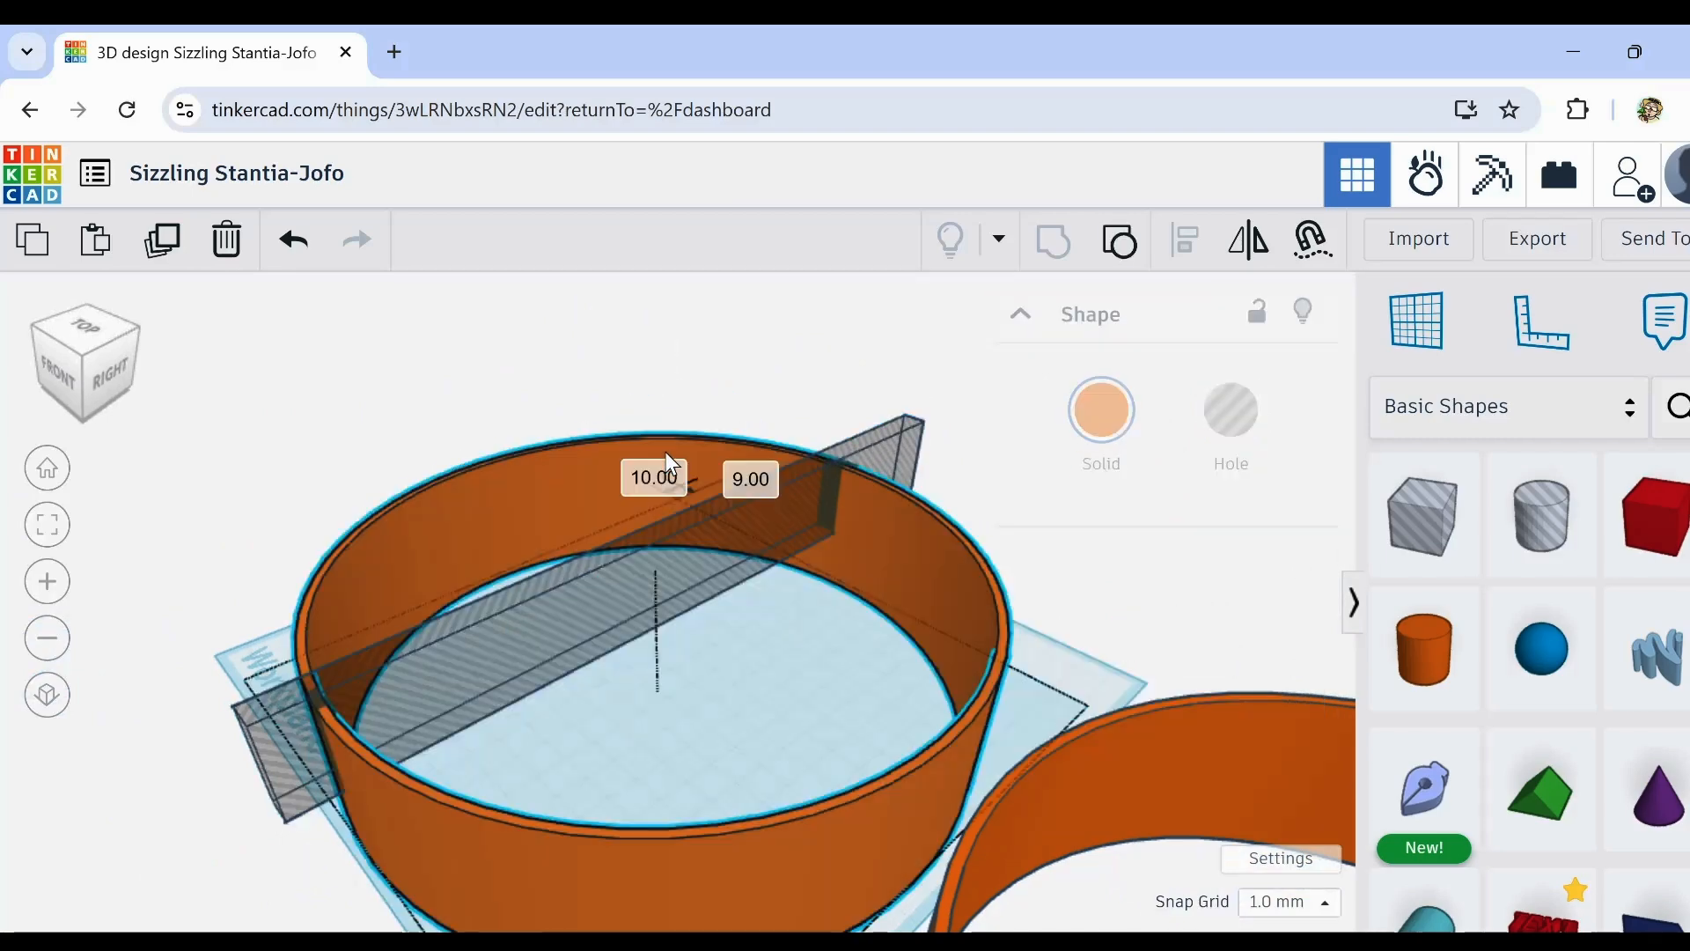
pyautogui.moveTo(665, 452); pyautogui.dragTo(653, 420)
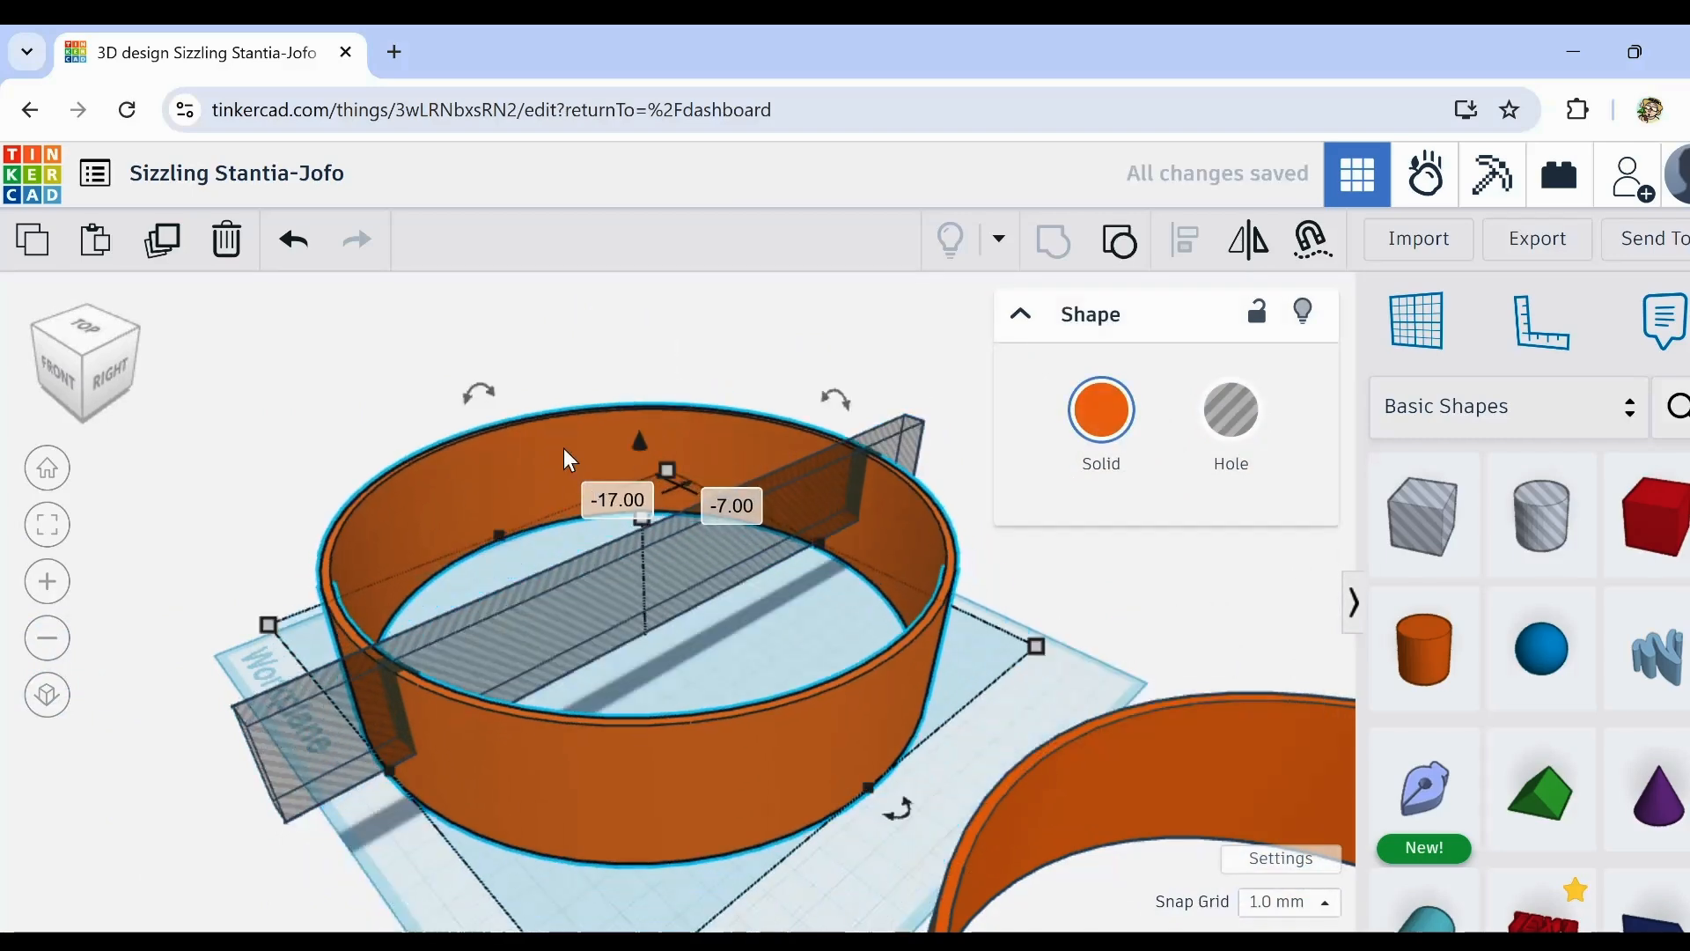
pyautogui.click(558, 353)
# Step: Lower the hole box by 8 mm
pyautogui.click(644, 439)
pyautogui.click(665, 549)
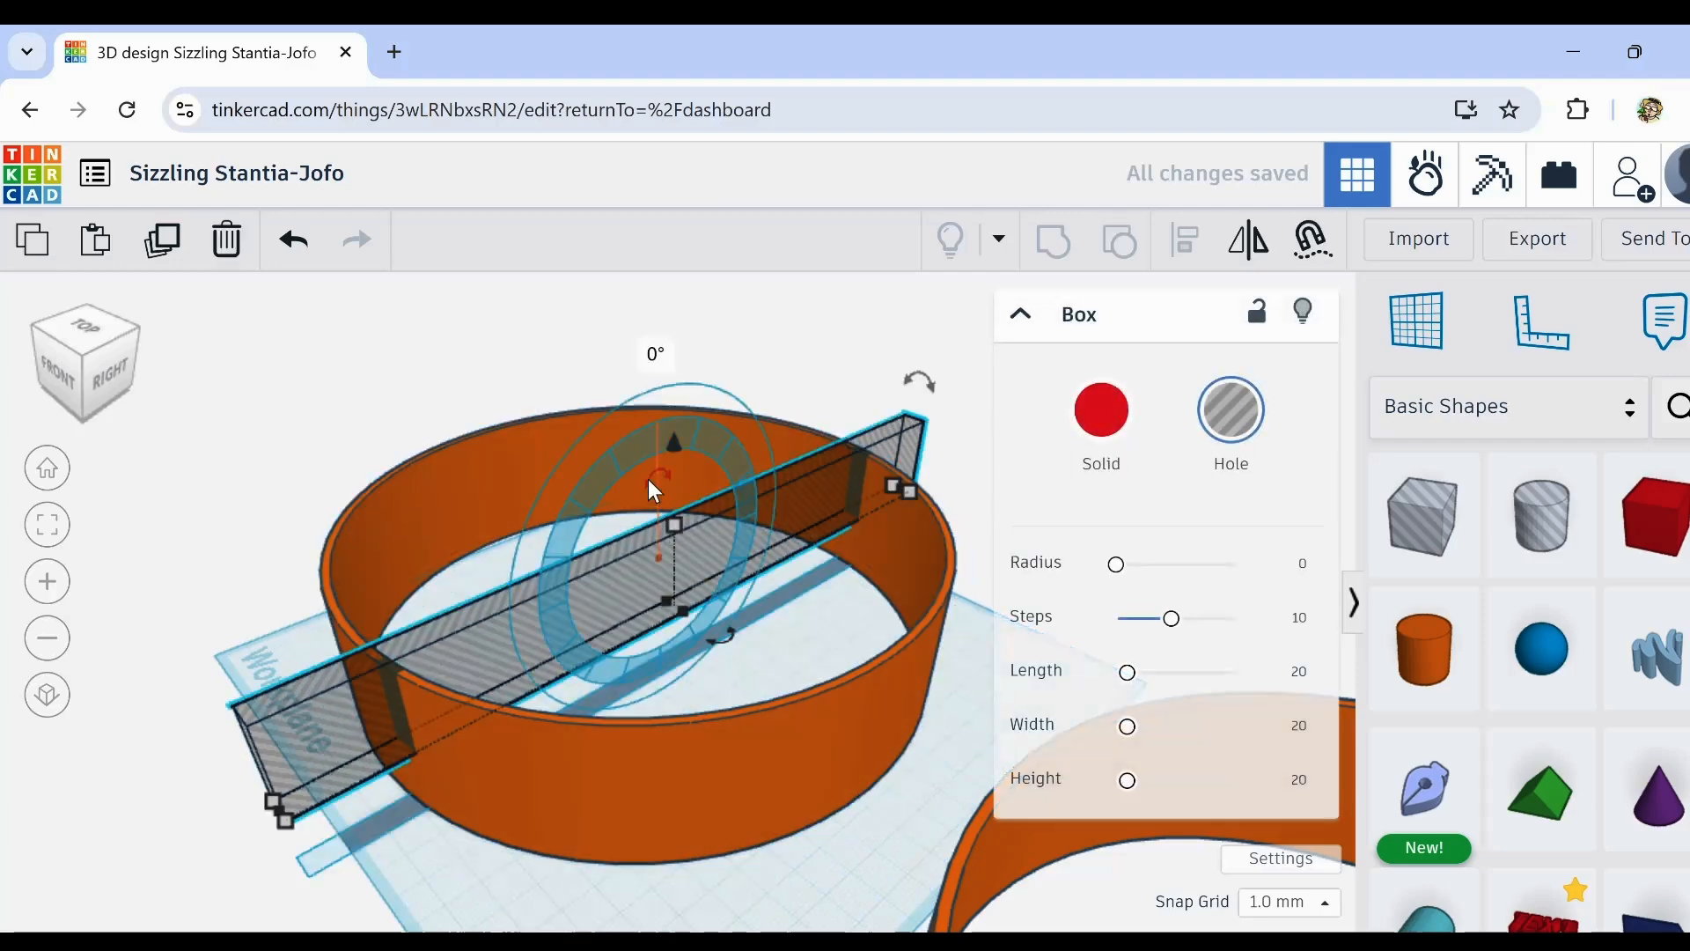
pyautogui.moveTo(678, 441); pyautogui.dragTo(670, 475)
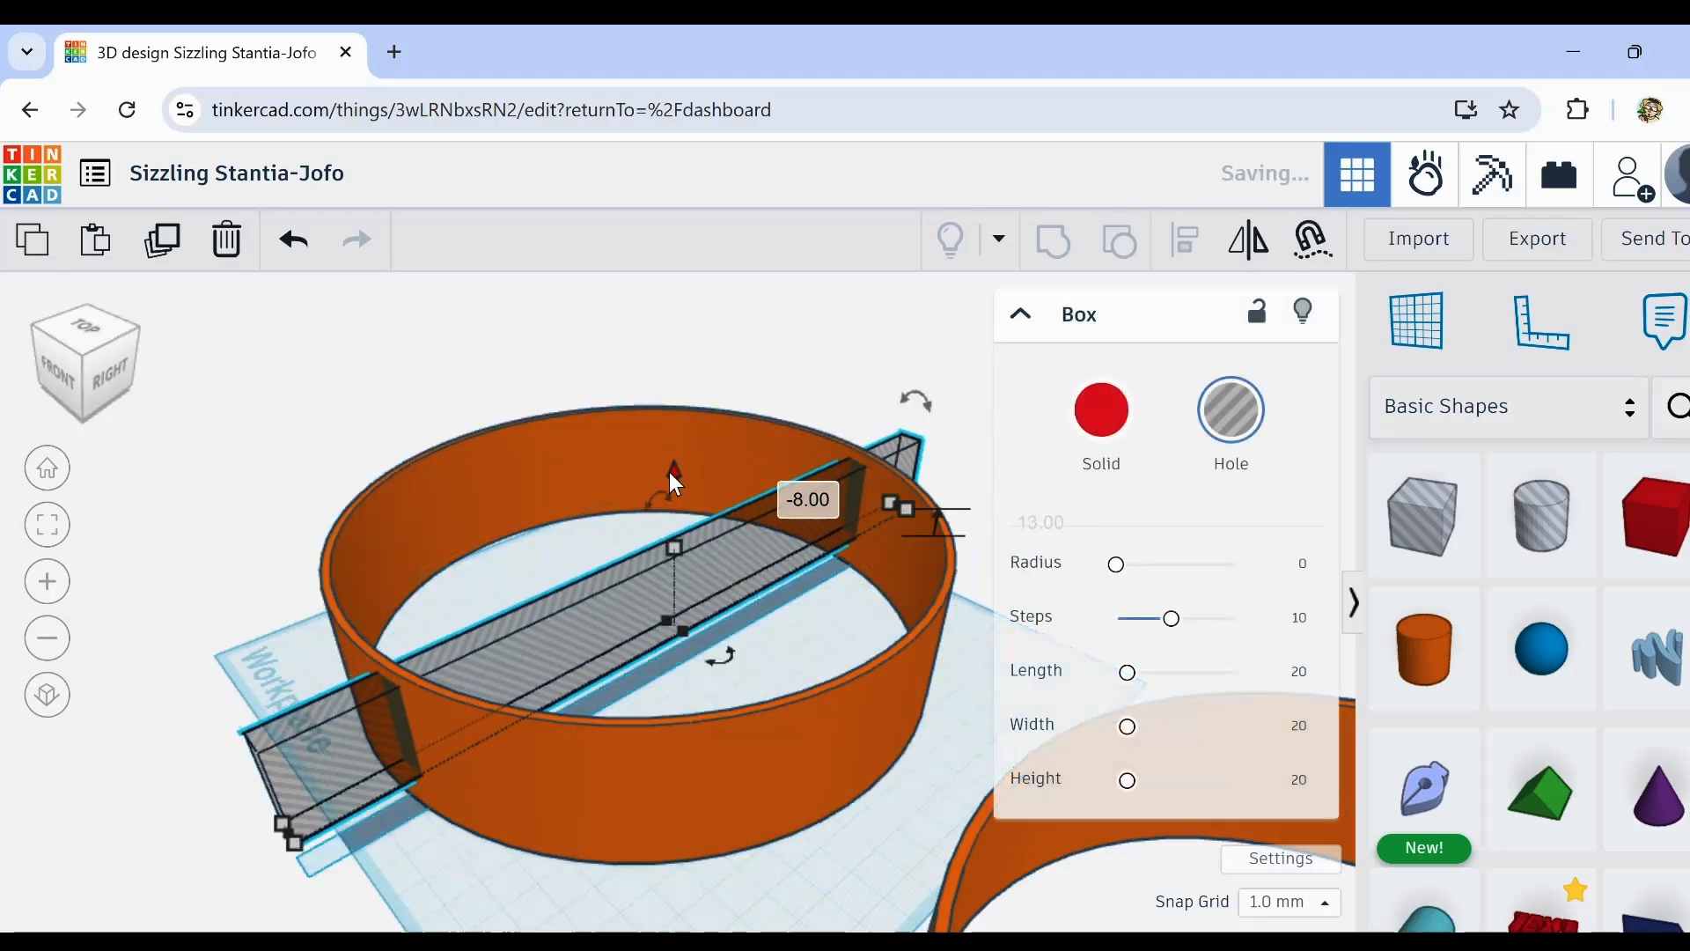
# Step: Nudge the hole box sideways so it crosses close to the middle of the left ring
pyautogui.moveTo(333, 680); pyautogui.dragTo(643, 790, button='right')
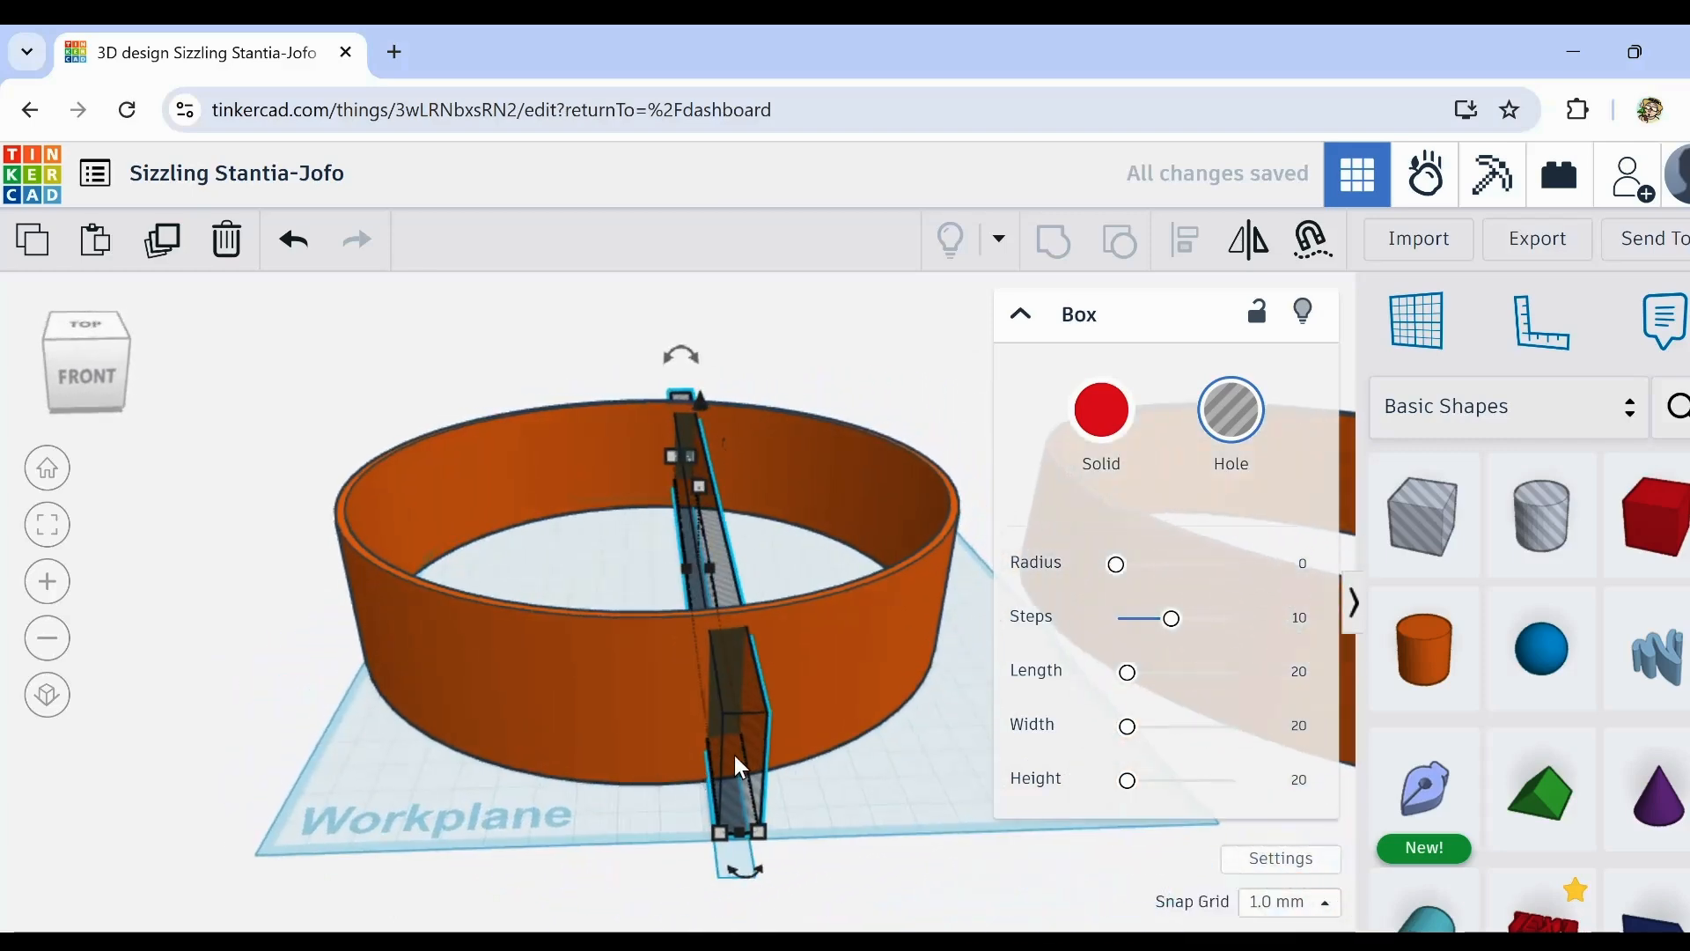
pyautogui.press('Left')
pyautogui.press('Left')
pyautogui.press('Left')
pyautogui.press('Left')
pyautogui.press('Left')
pyautogui.press('Left')
pyautogui.press('Left')
pyautogui.press('Left')
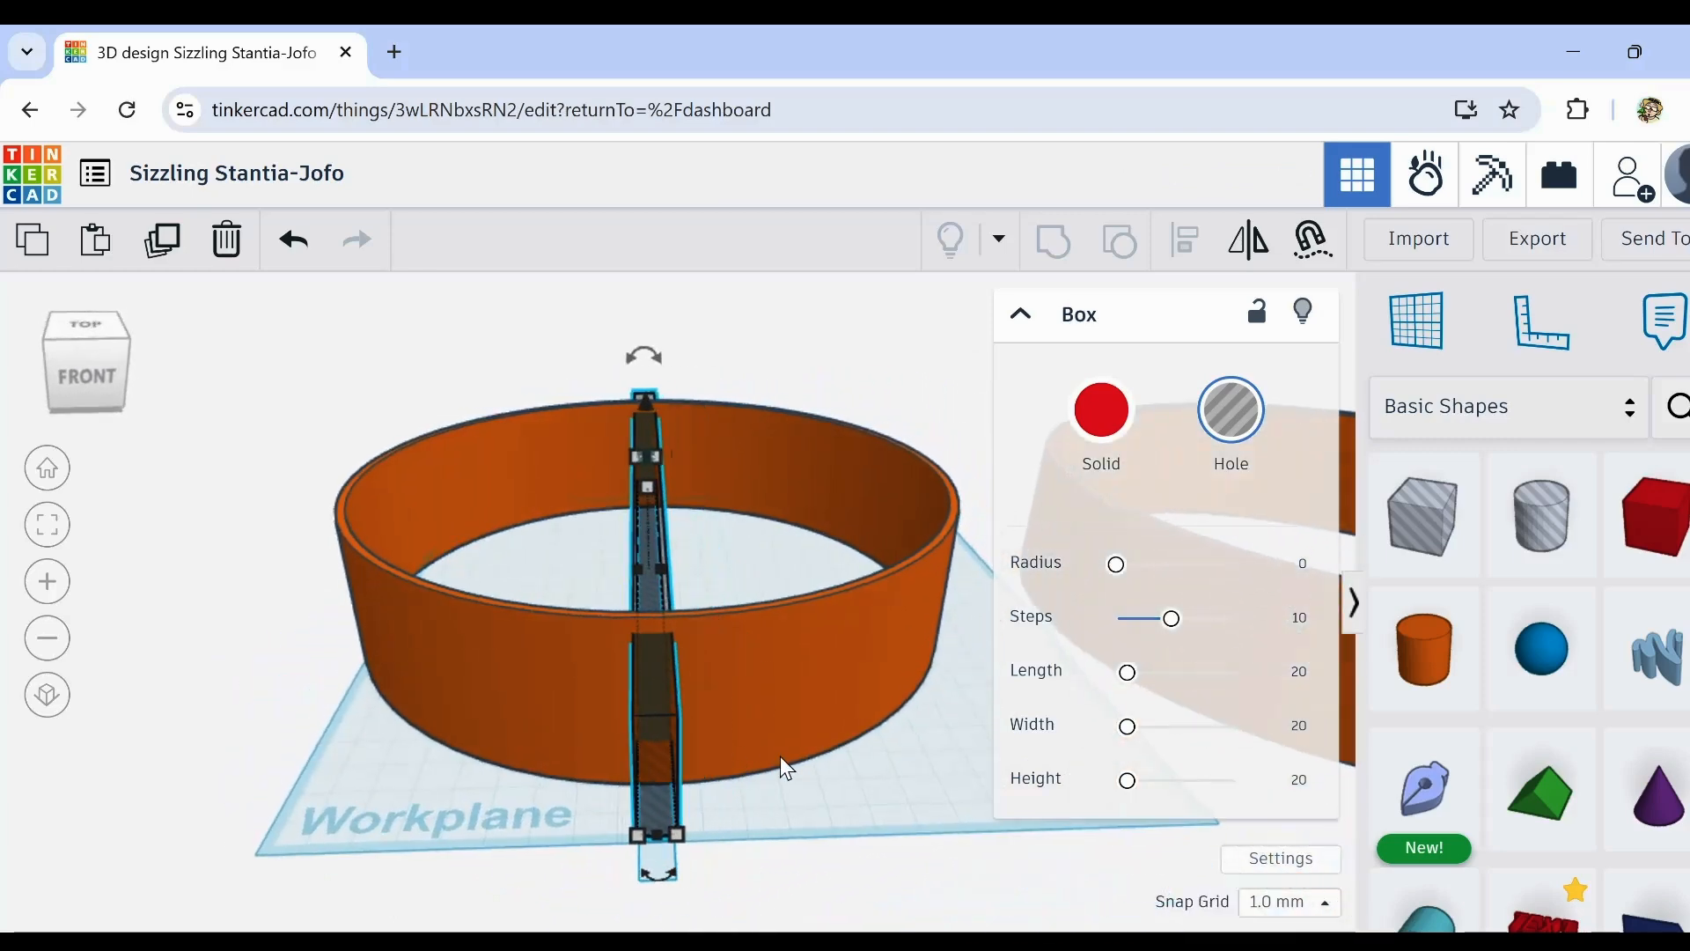
pyautogui.press('Right')
pyautogui.press('Right')
pyautogui.press('Right')
pyautogui.press('Right')
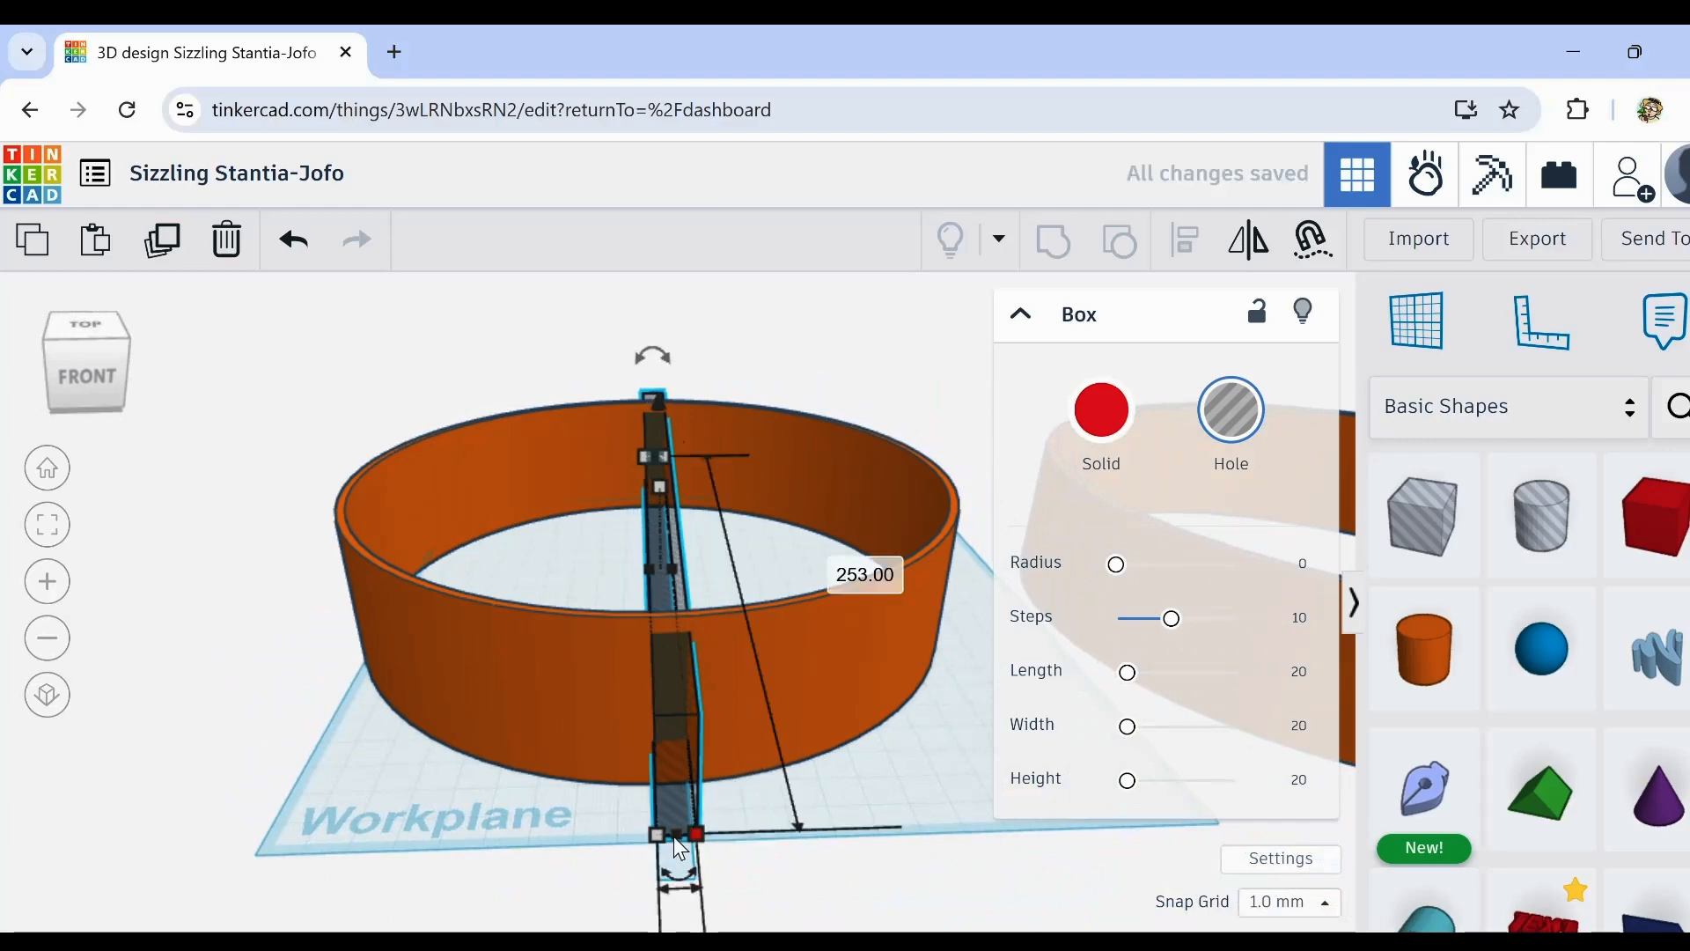
# Step: Set the hole box's width to 4 mm
pyautogui.moveTo(773, 854); pyautogui.dragTo(558, 698, button='right')
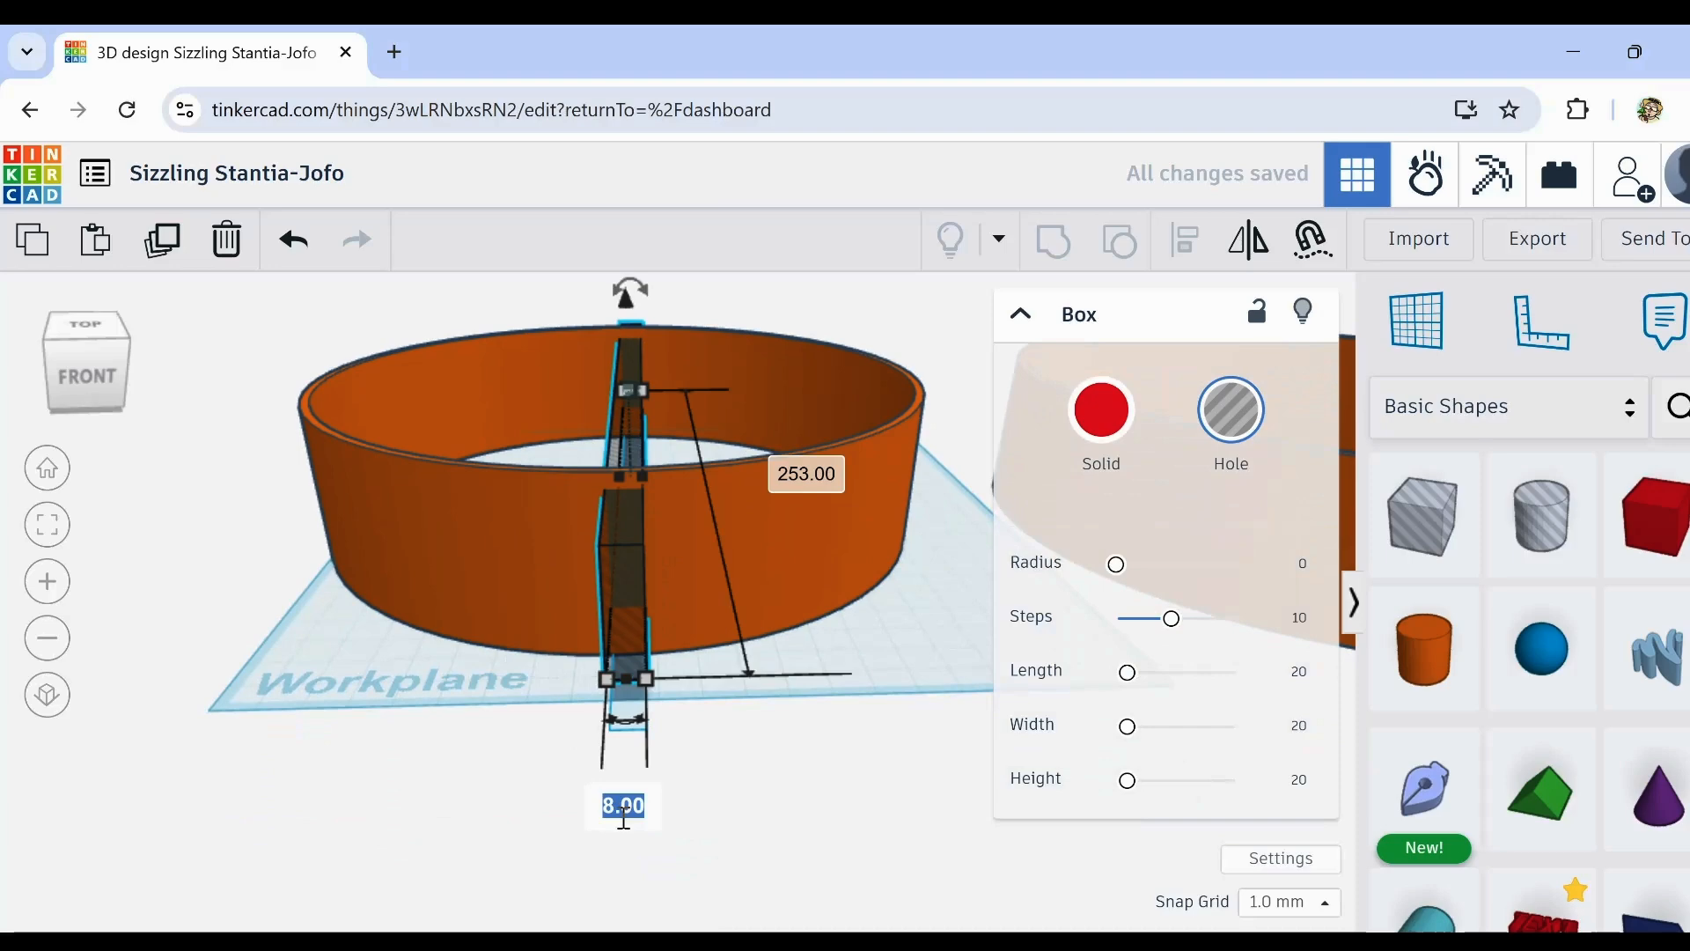
pyautogui.write('4')
pyautogui.press('Return')
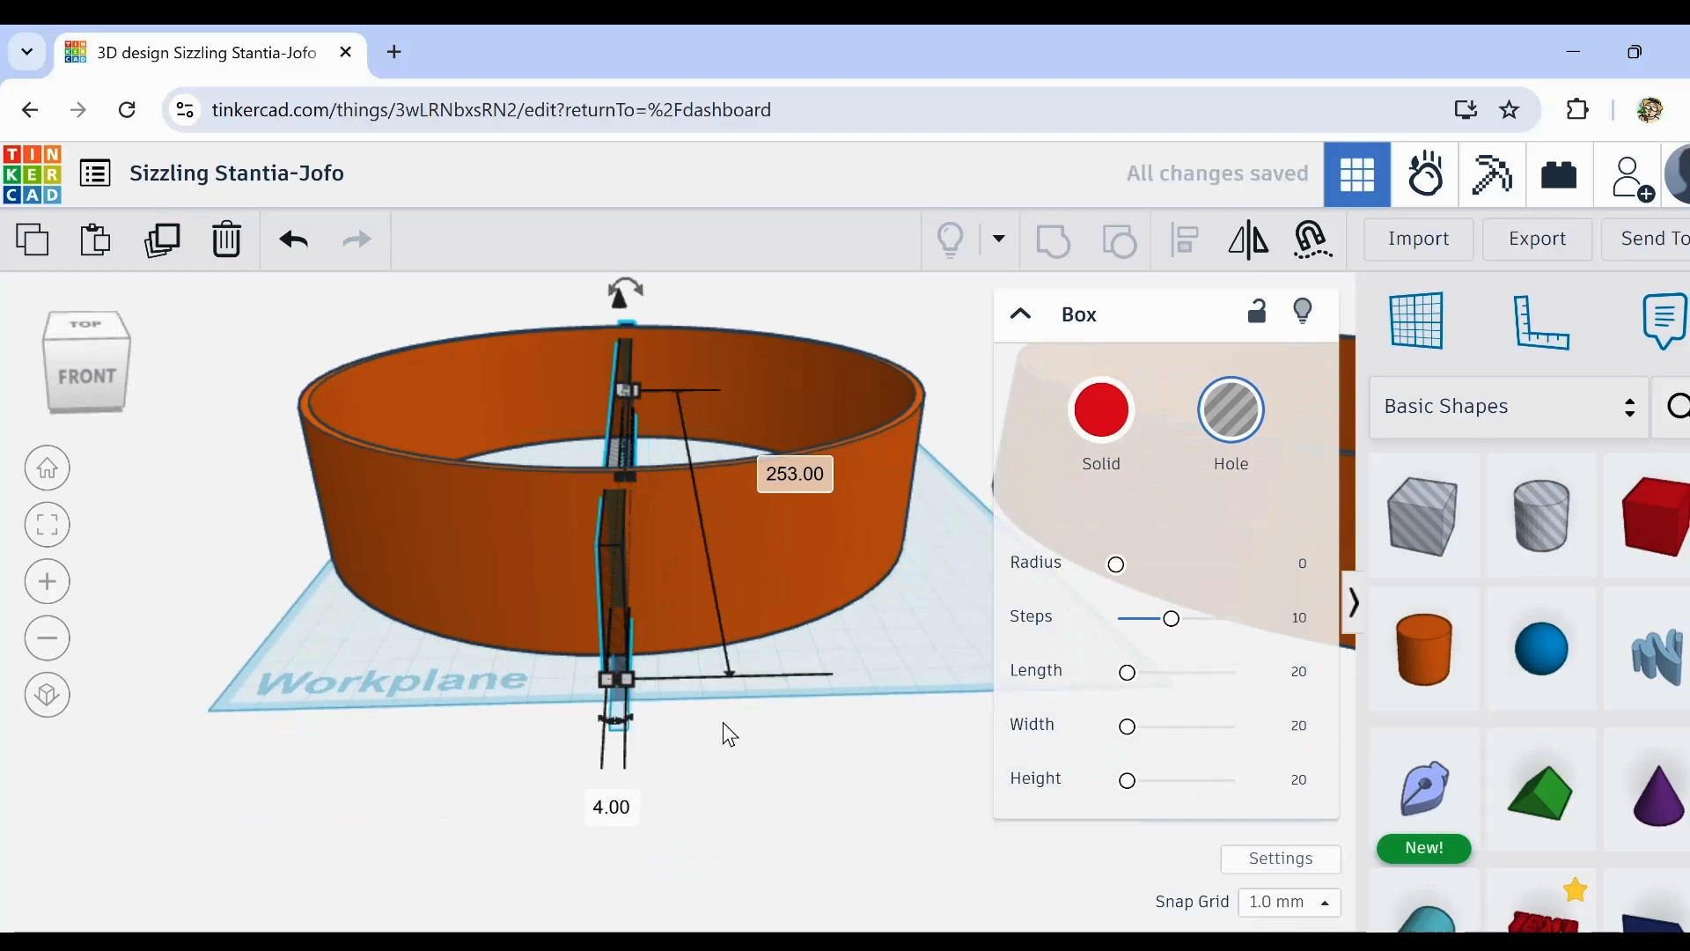
# Step: Select the left ring together with the hole box and inspect where the slot crosses its walls
pyautogui.keyDown('shift'); pyautogui.click(520, 506); pyautogui.keyUp('shift')
pyautogui.moveTo(715, 774); pyautogui.dragTo(652, 614, button='right')
pyautogui.scroll(3, 550, 529)
pyautogui.scroll(-2, 657, 564)
pyautogui.scroll(-3, 628, 614)
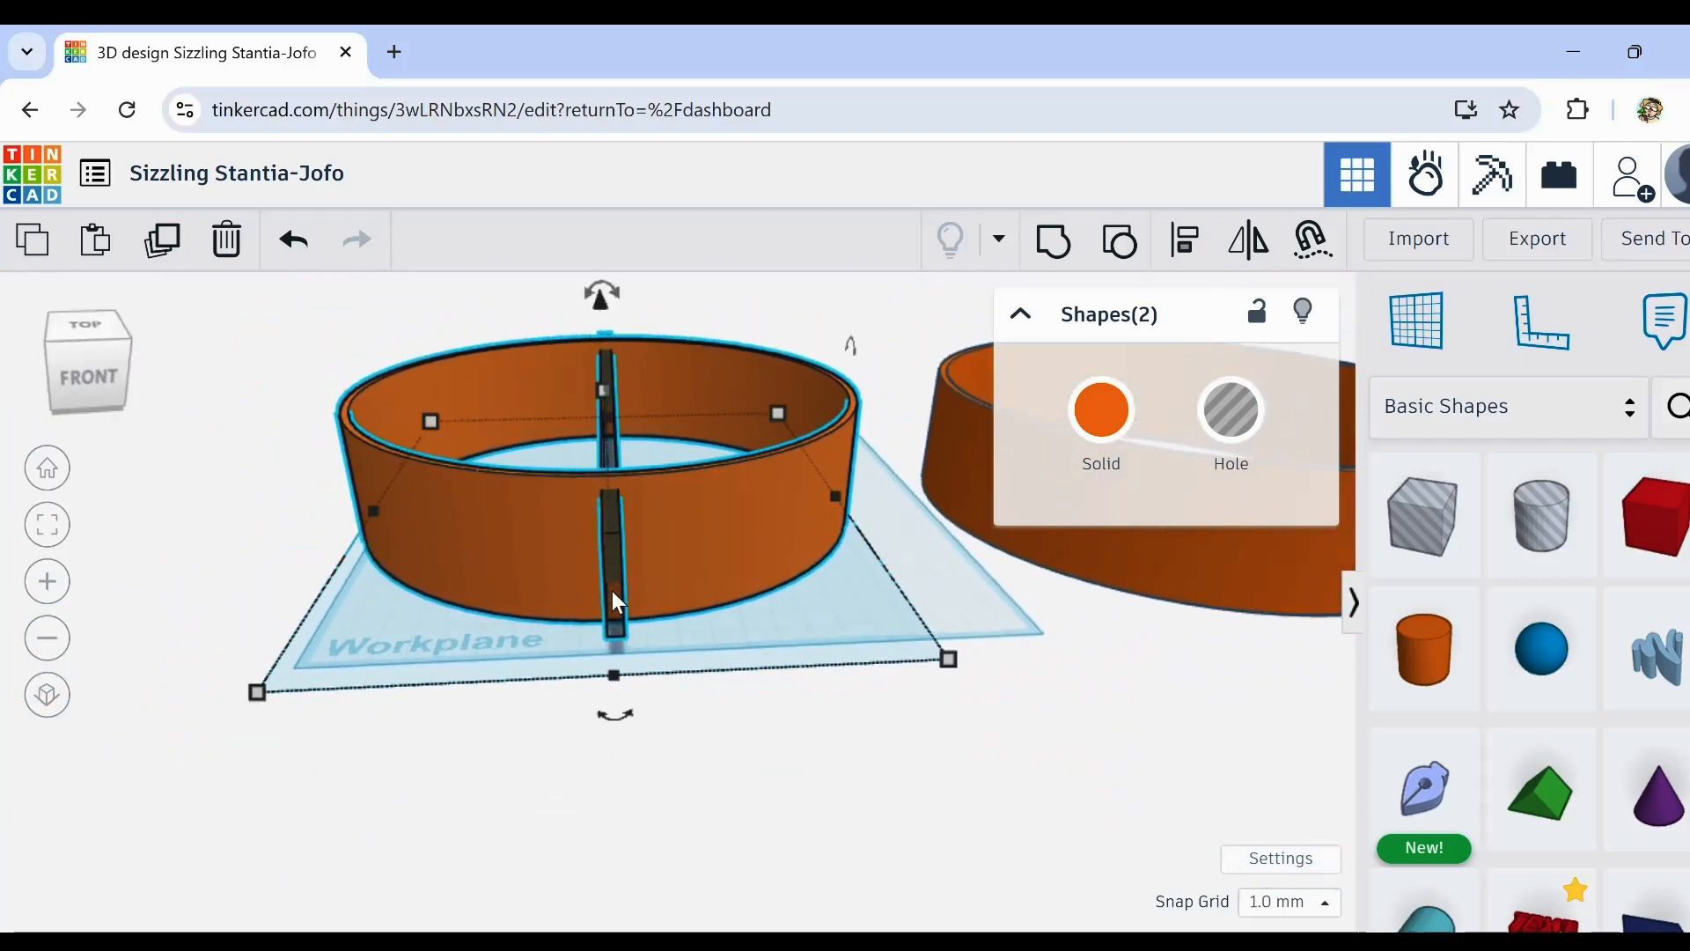
# Step: Select only the hole box and set its width to 5 mm
pyautogui.click(619, 599)
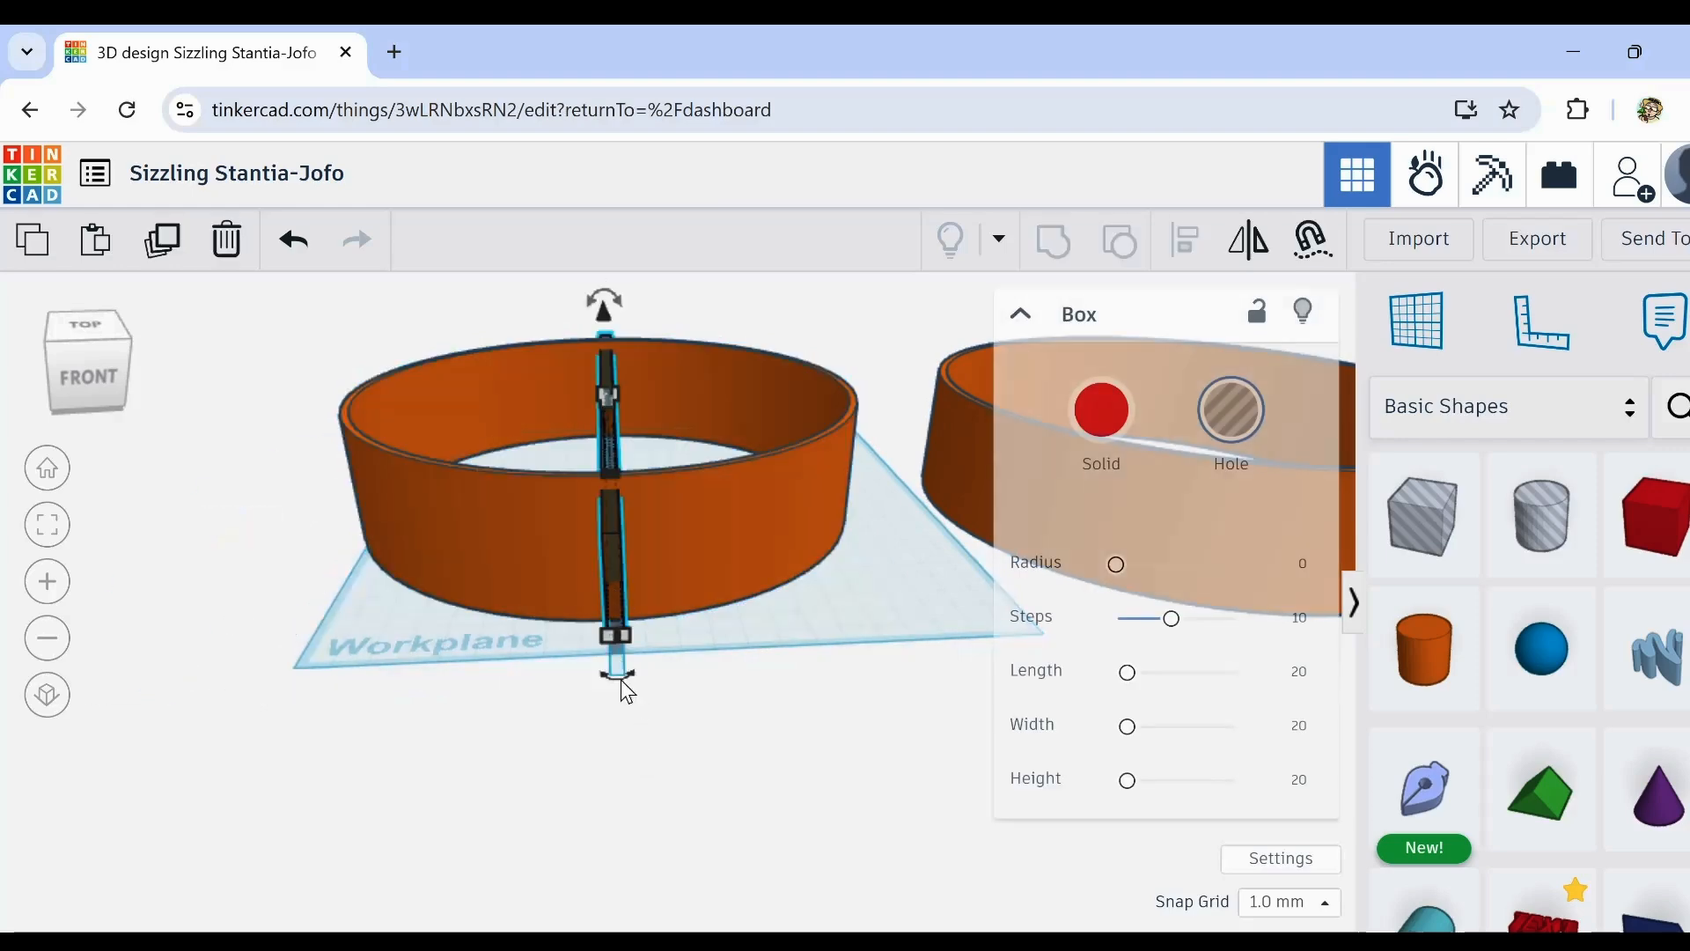
pyautogui.scroll(5, 621, 680)
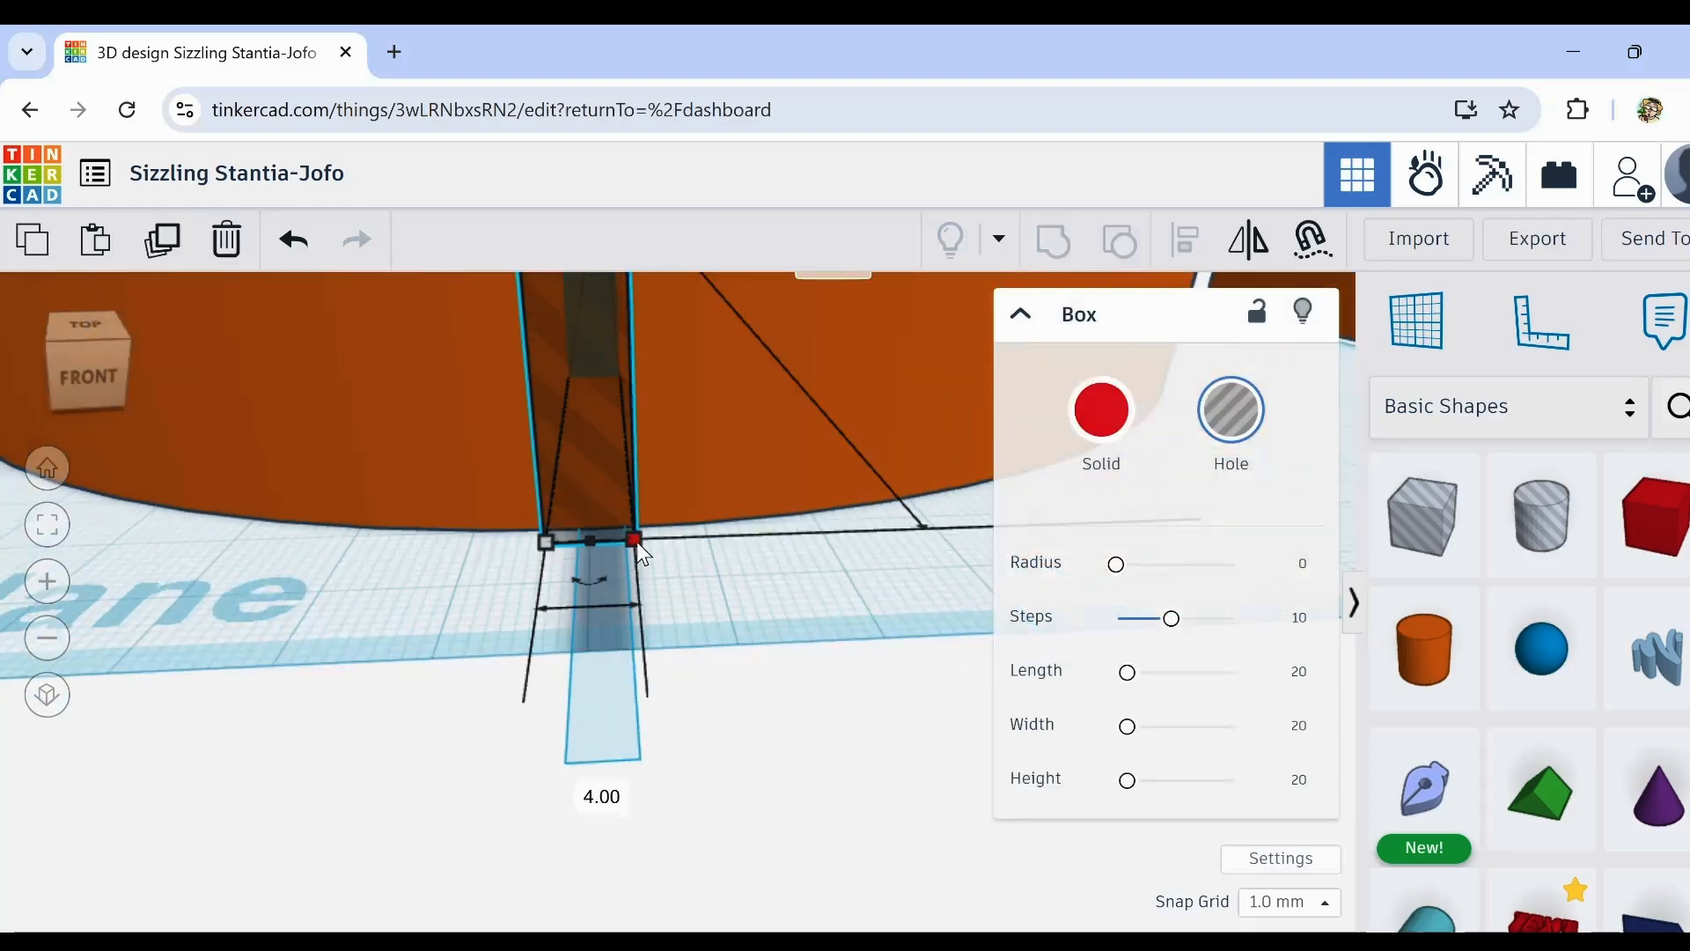
pyautogui.click(585, 788)
pyautogui.write('5')
pyautogui.press('Return')
pyautogui.scroll(-5, 694, 834)
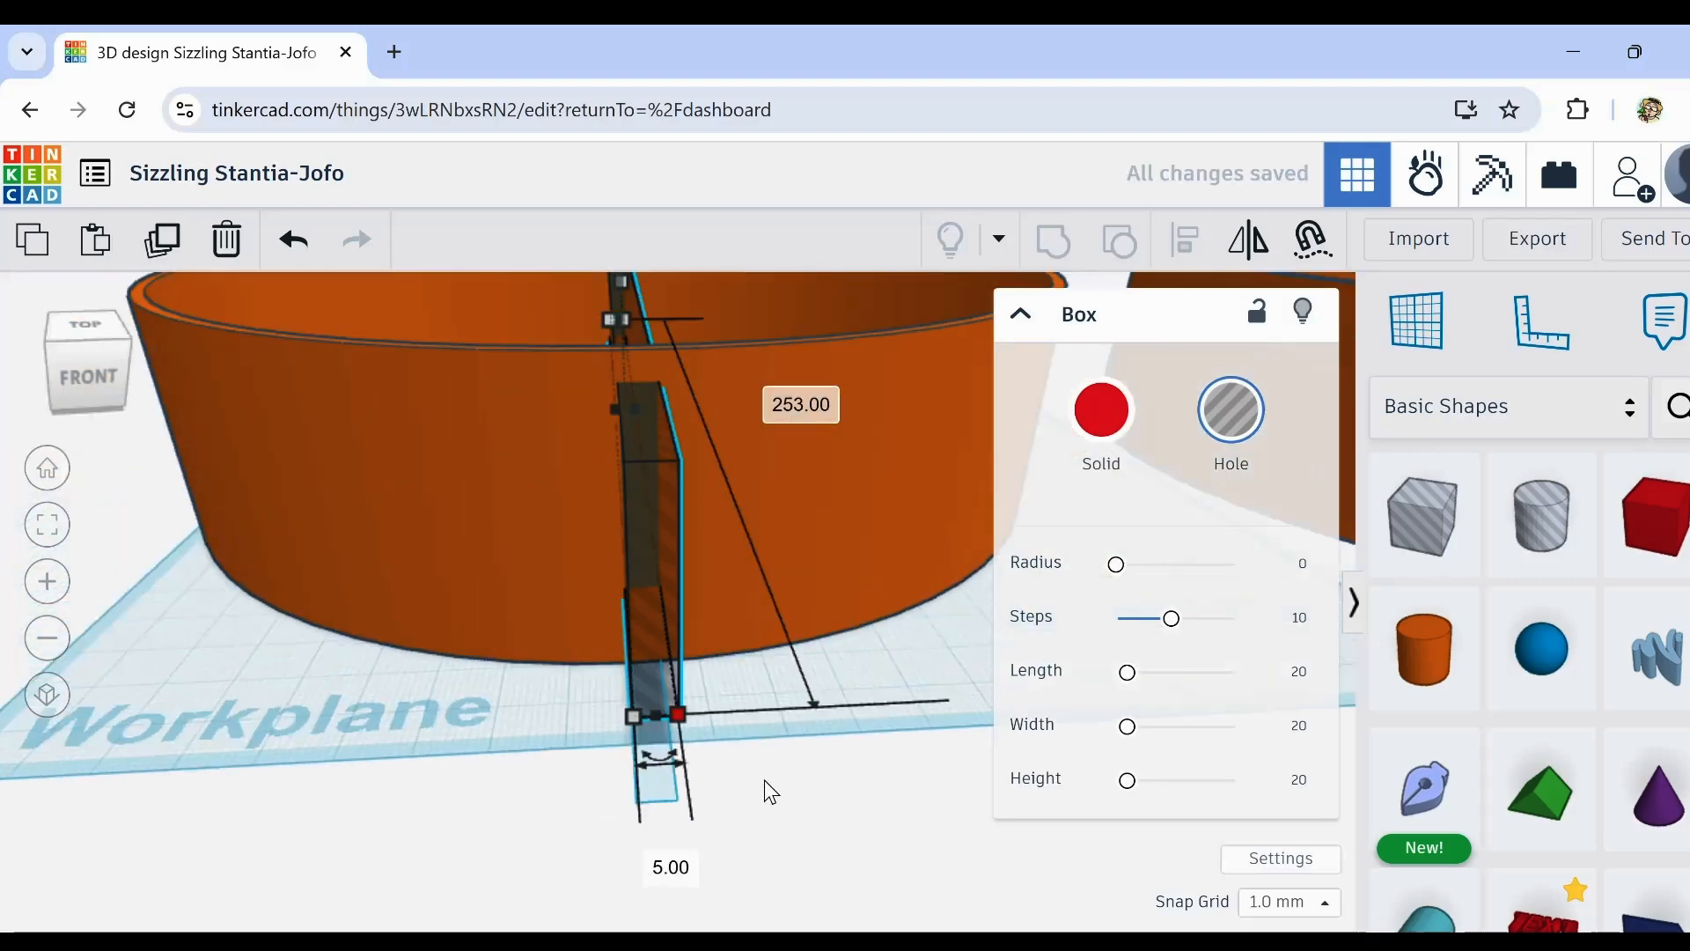
# Step: Select the left ring and the hole box together
pyautogui.click(768, 867)
pyautogui.scroll(-6, 775, 849)
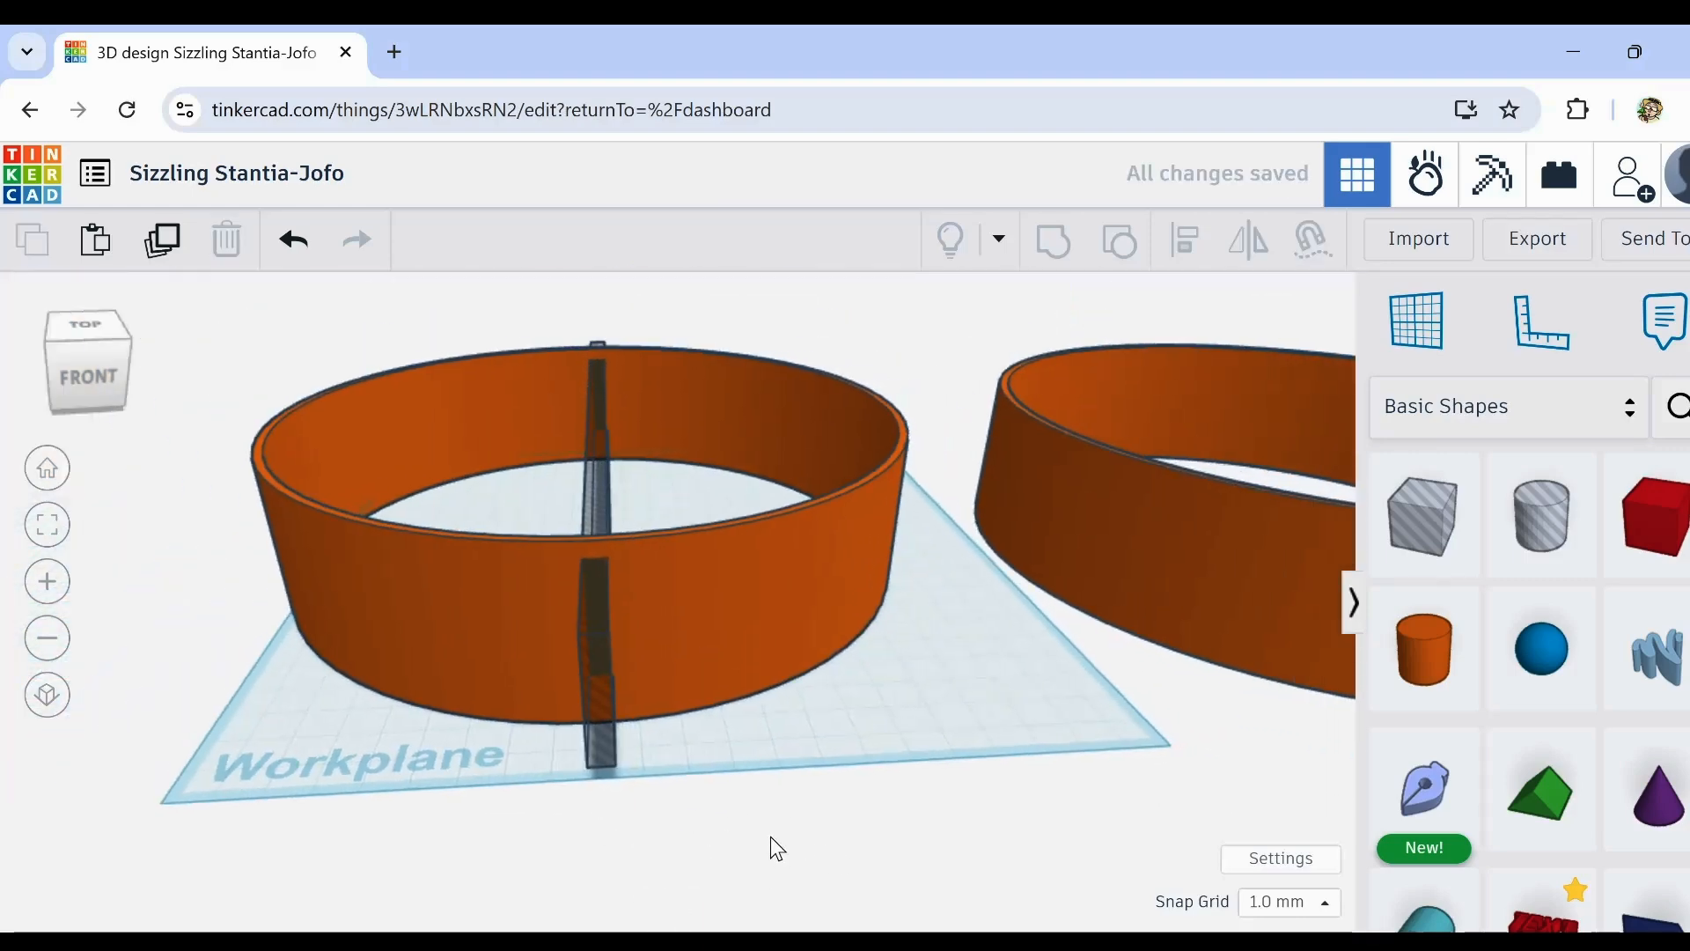
pyautogui.moveTo(774, 842); pyautogui.dragTo(759, 854, button='right')
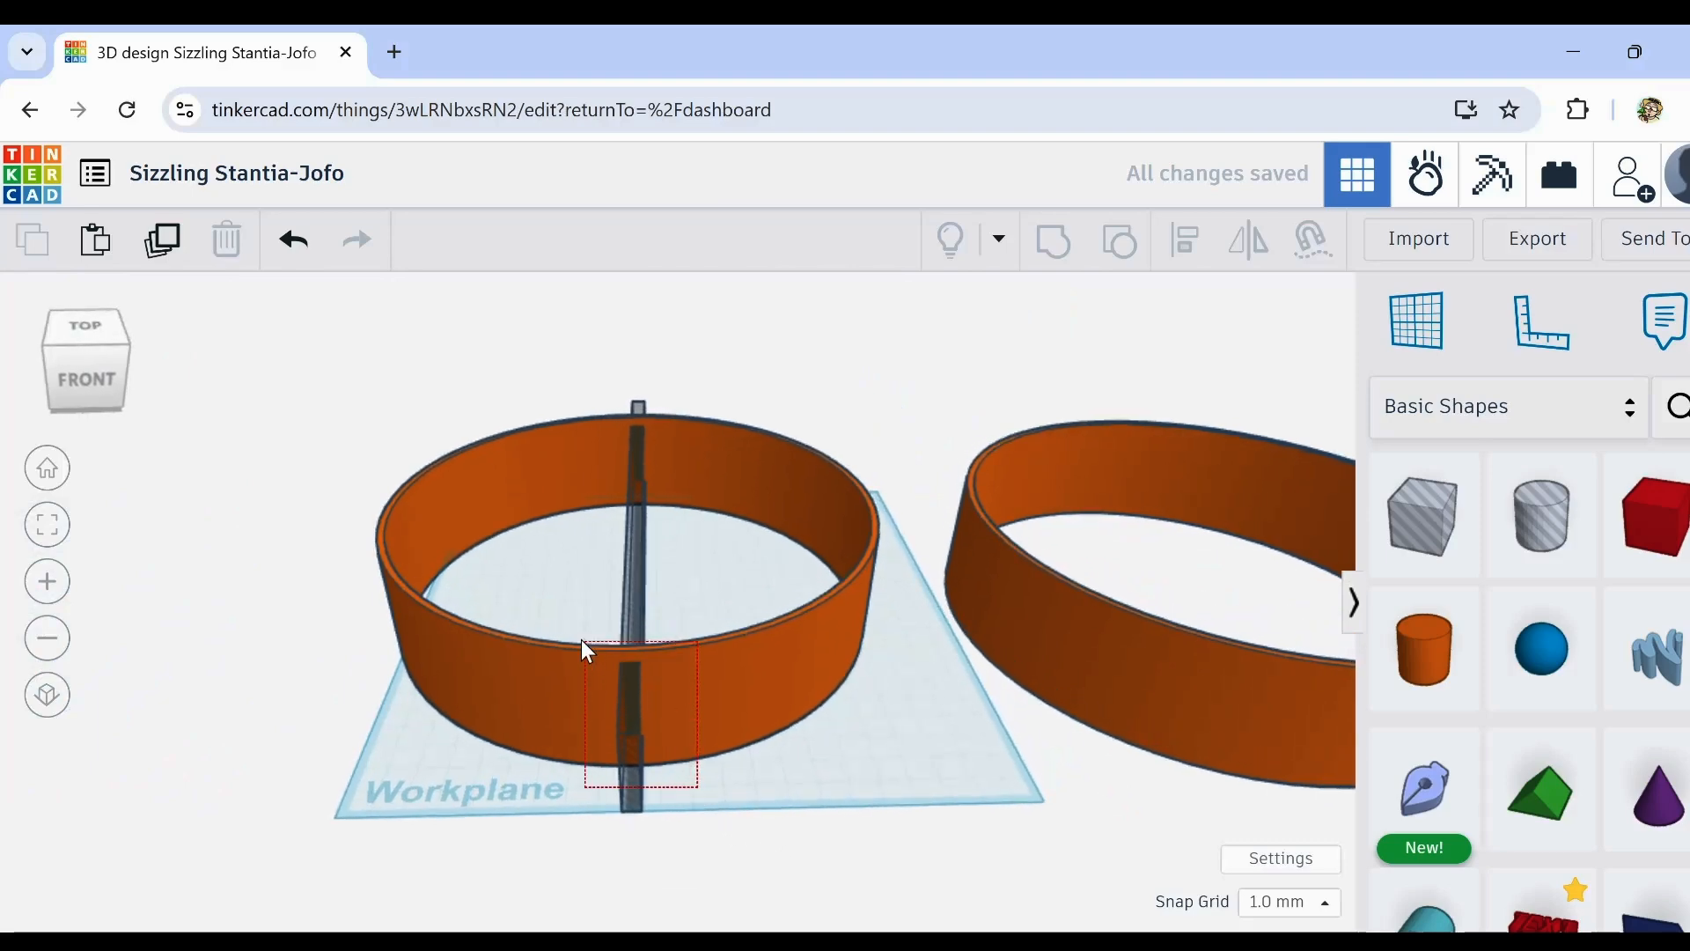
pyautogui.moveTo(587, 652); pyautogui.dragTo(590, 653)
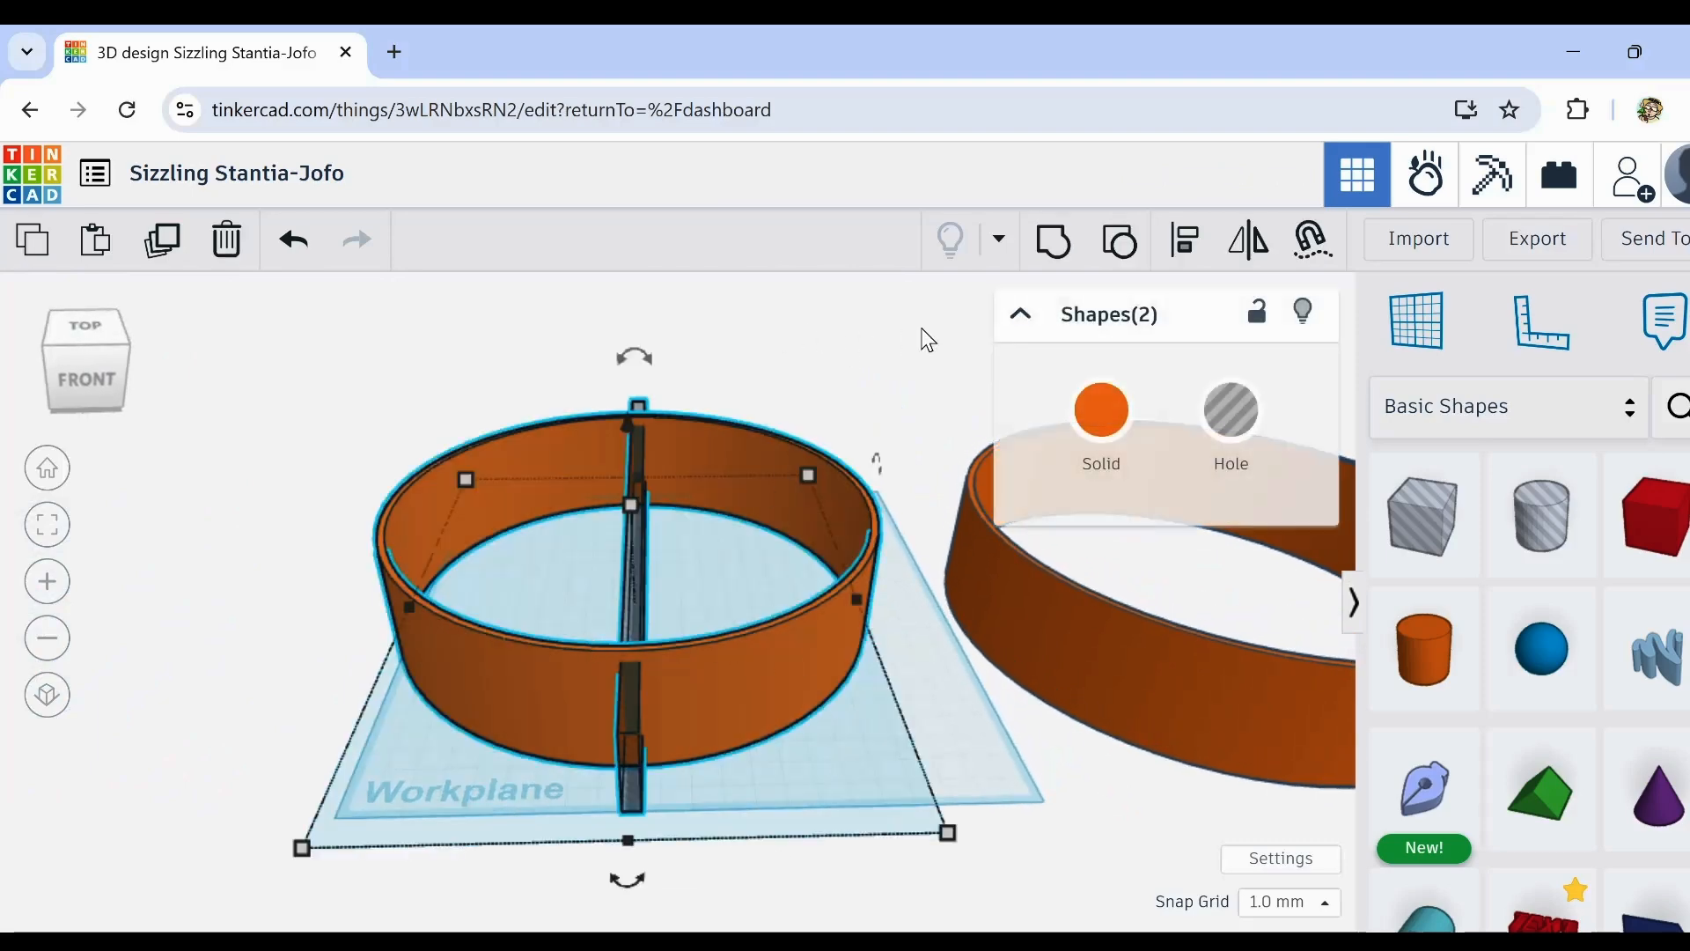
pyautogui.moveTo(770, 885); pyautogui.dragTo(789, 841, button='middle')
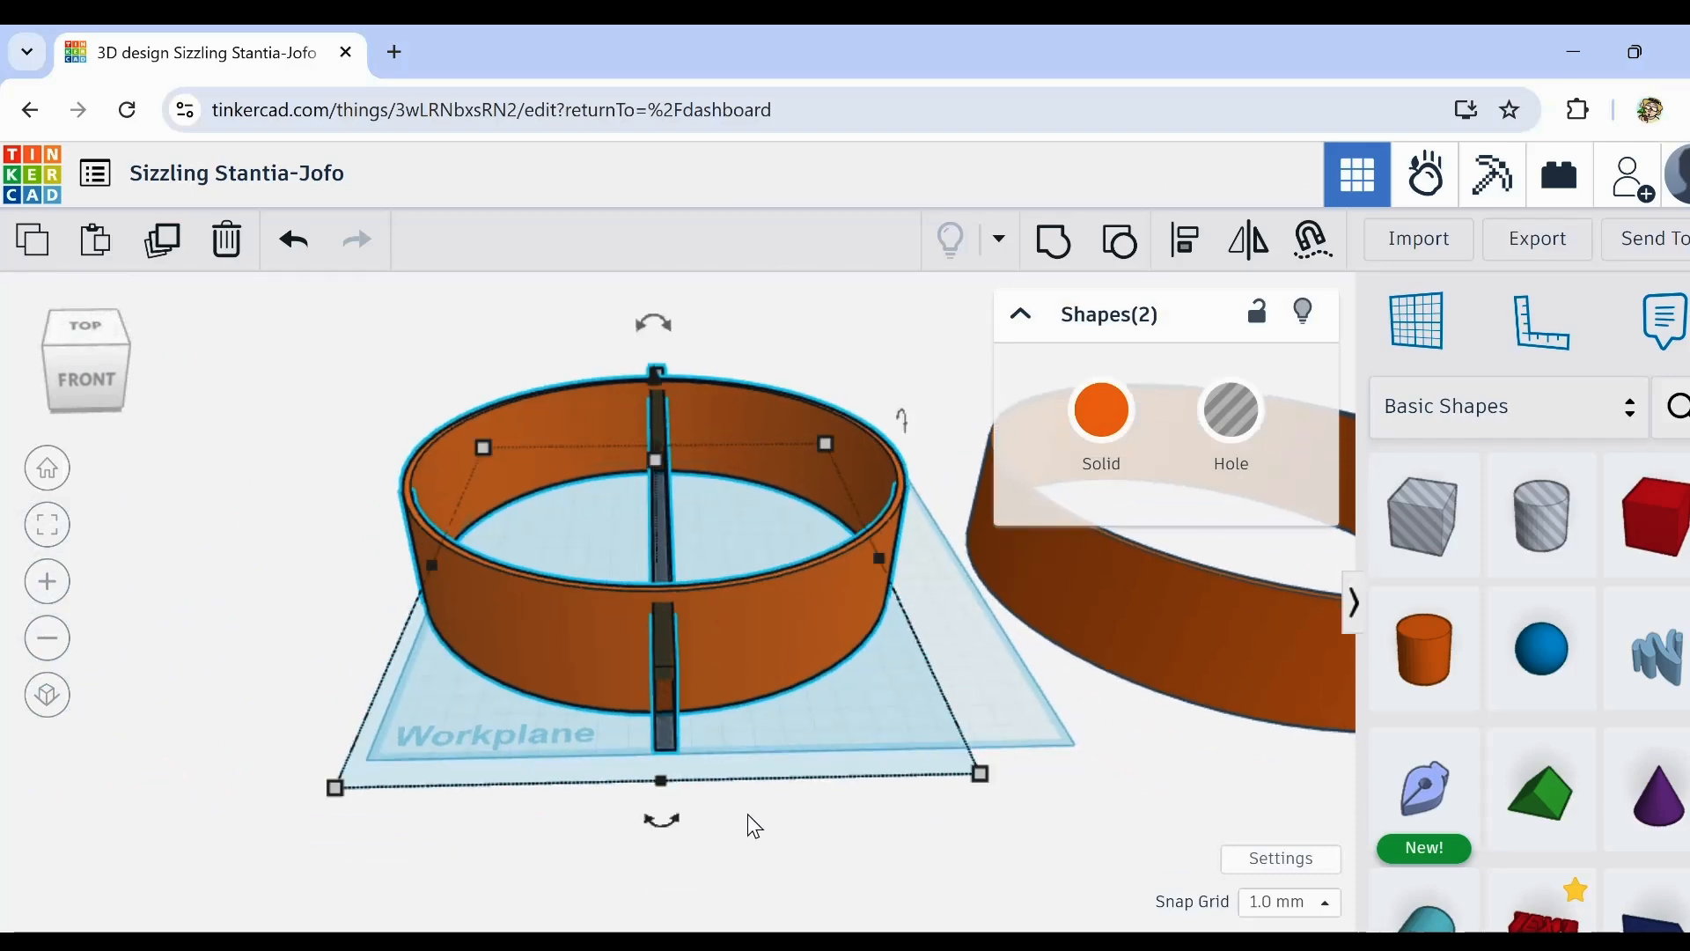
pyautogui.scroll(-1, 750, 841)
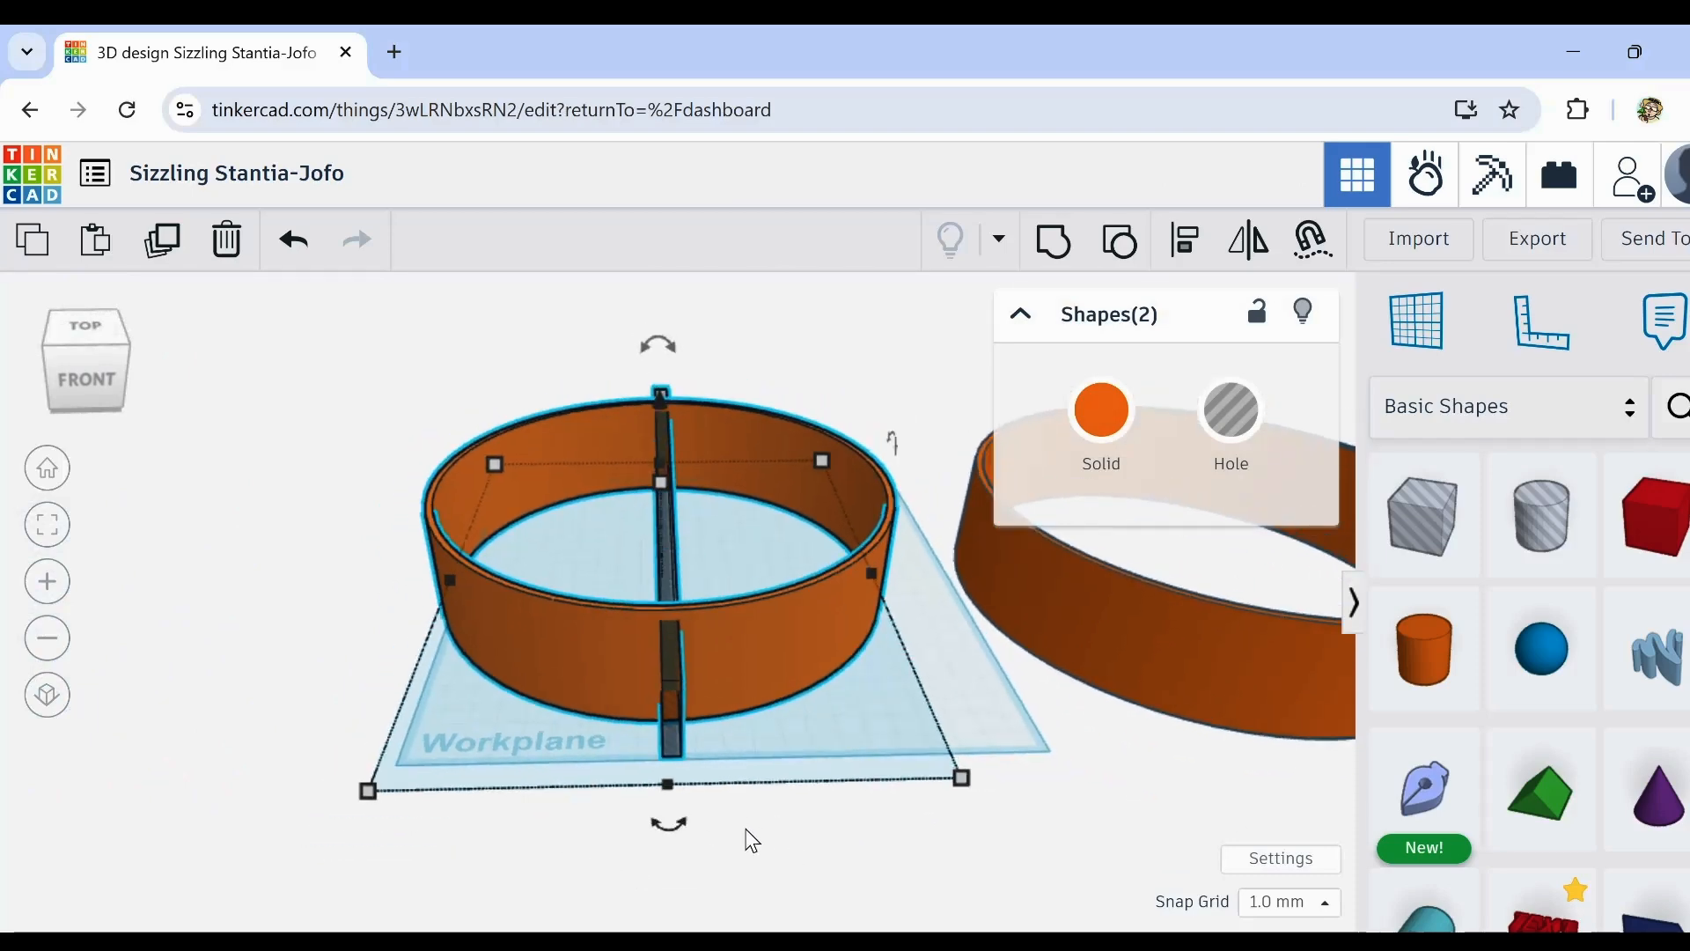
# Step: Select only the long hole box and increase its height to 37 mm
pyautogui.click(723, 830)
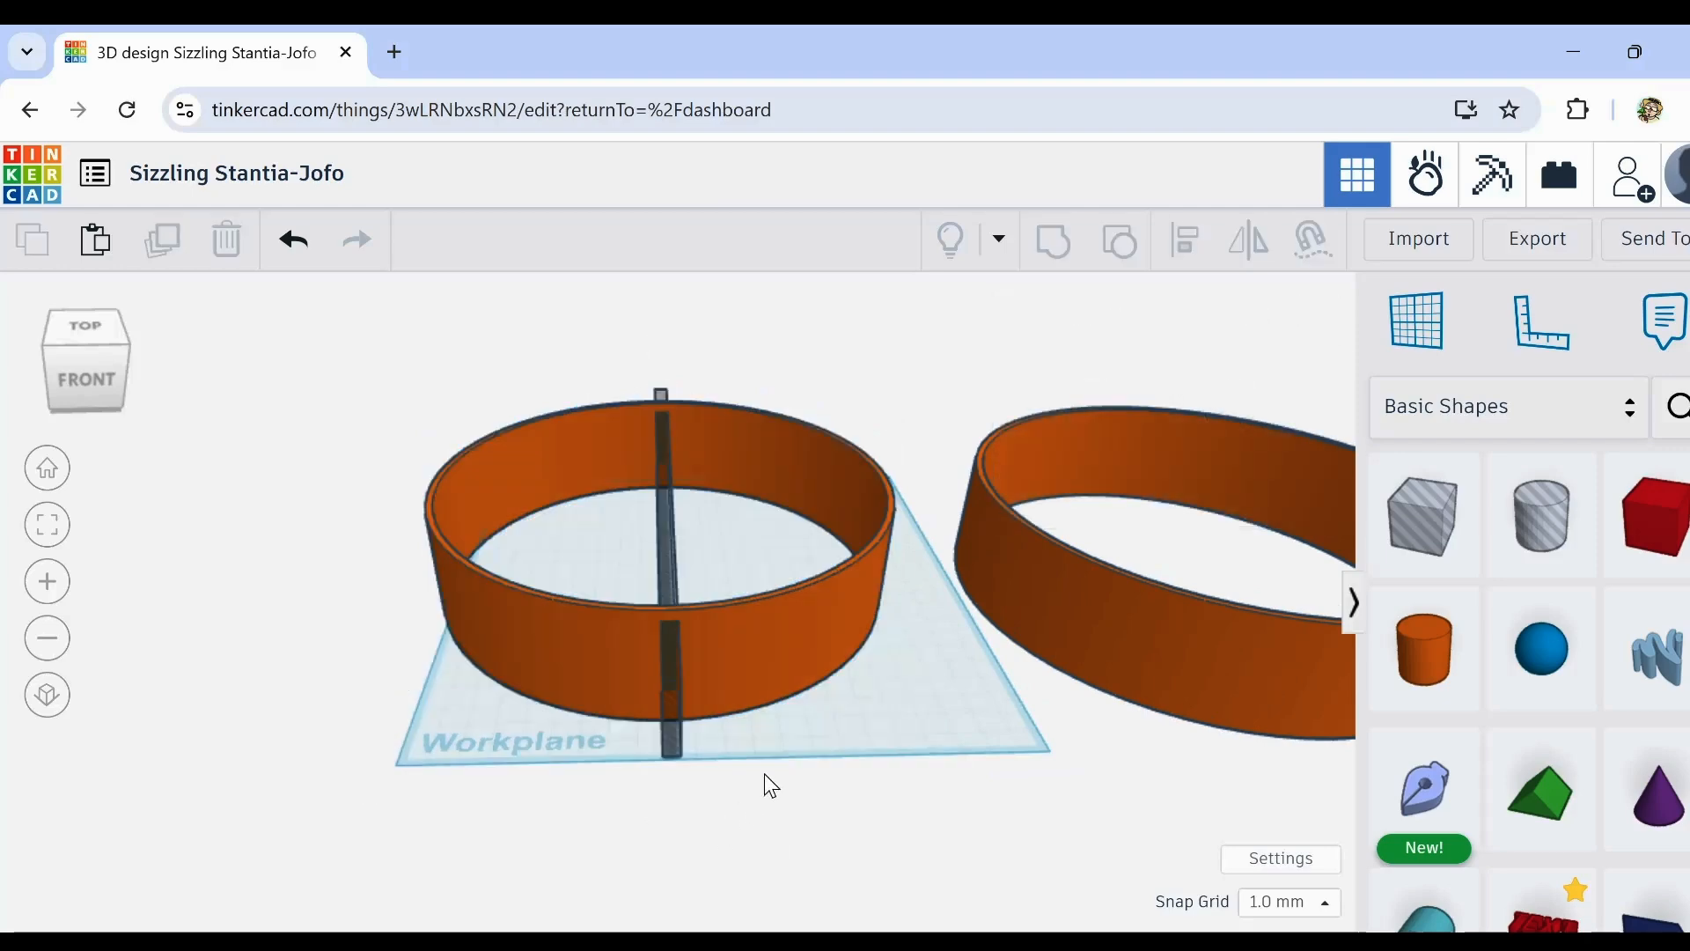
pyautogui.click(673, 700)
pyautogui.moveTo(700, 826); pyautogui.dragTo(625, 826, button='right')
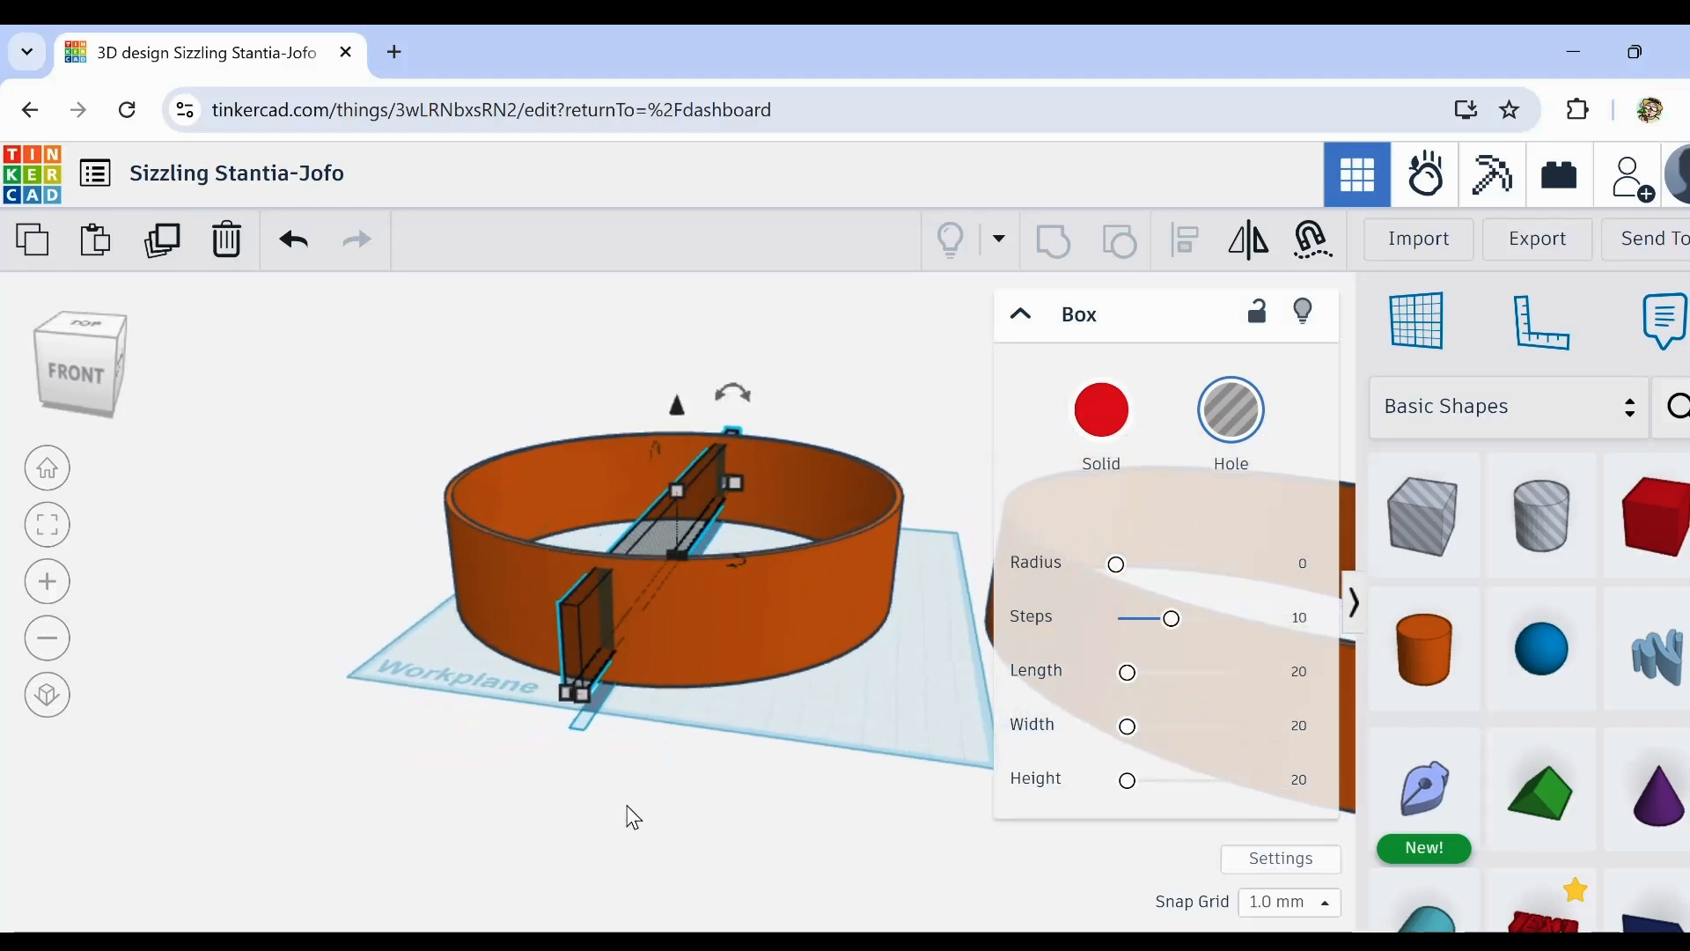
pyautogui.scroll(2, 614, 625)
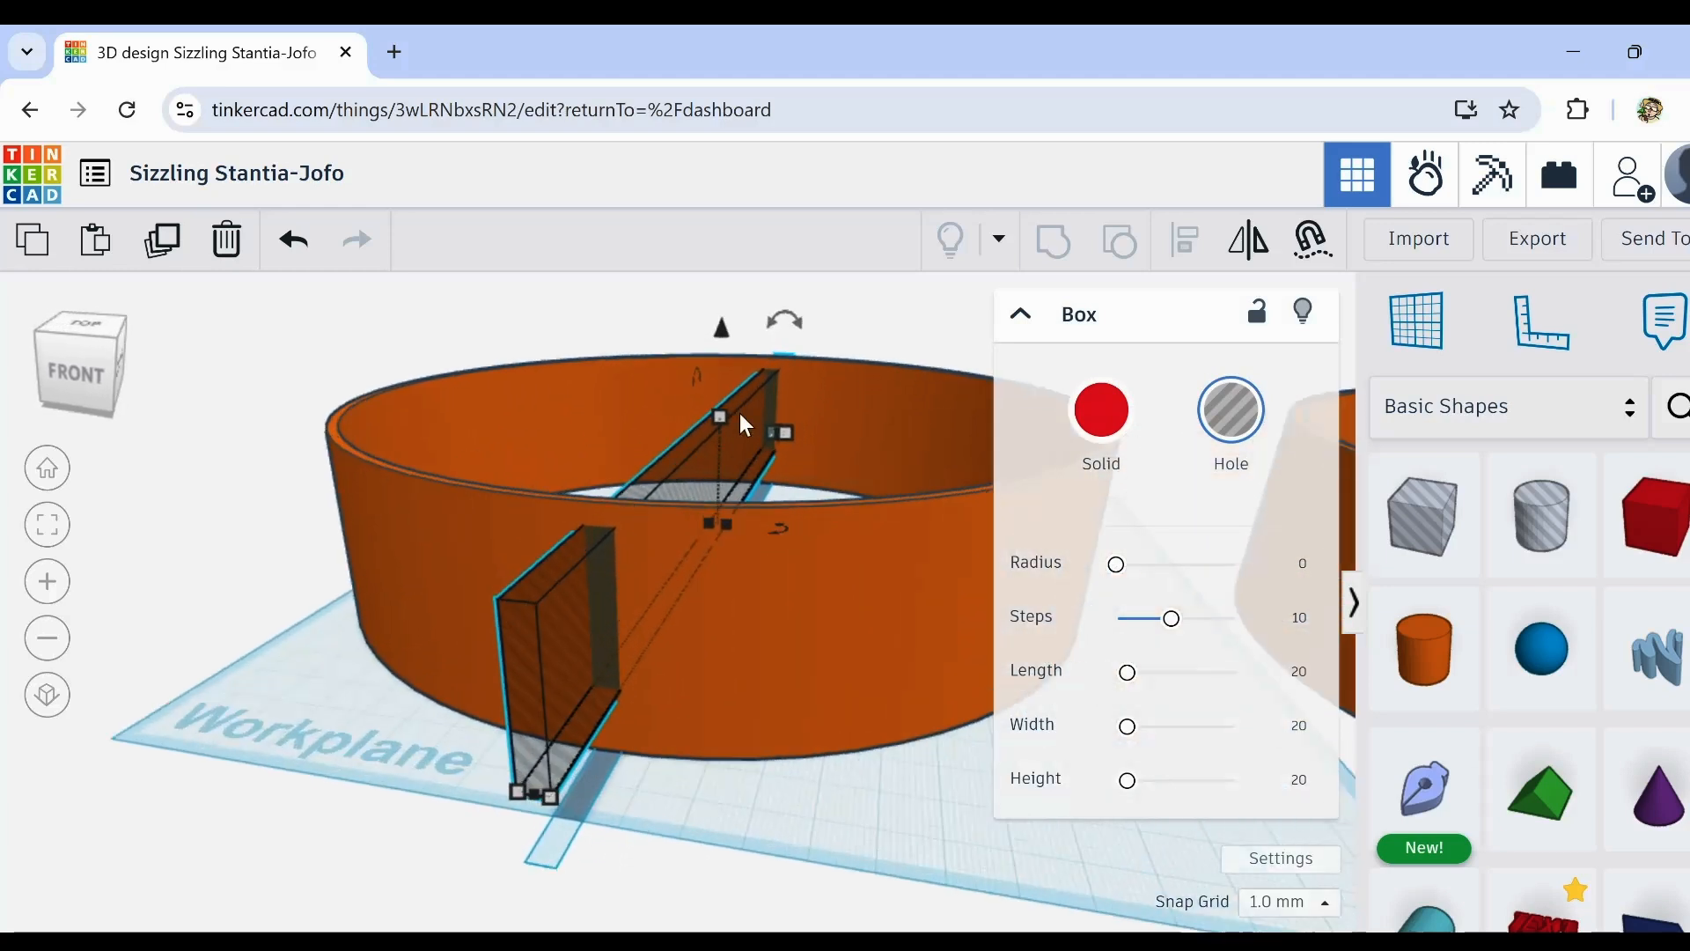
pyautogui.moveTo(719, 414); pyautogui.dragTo(718, 383)
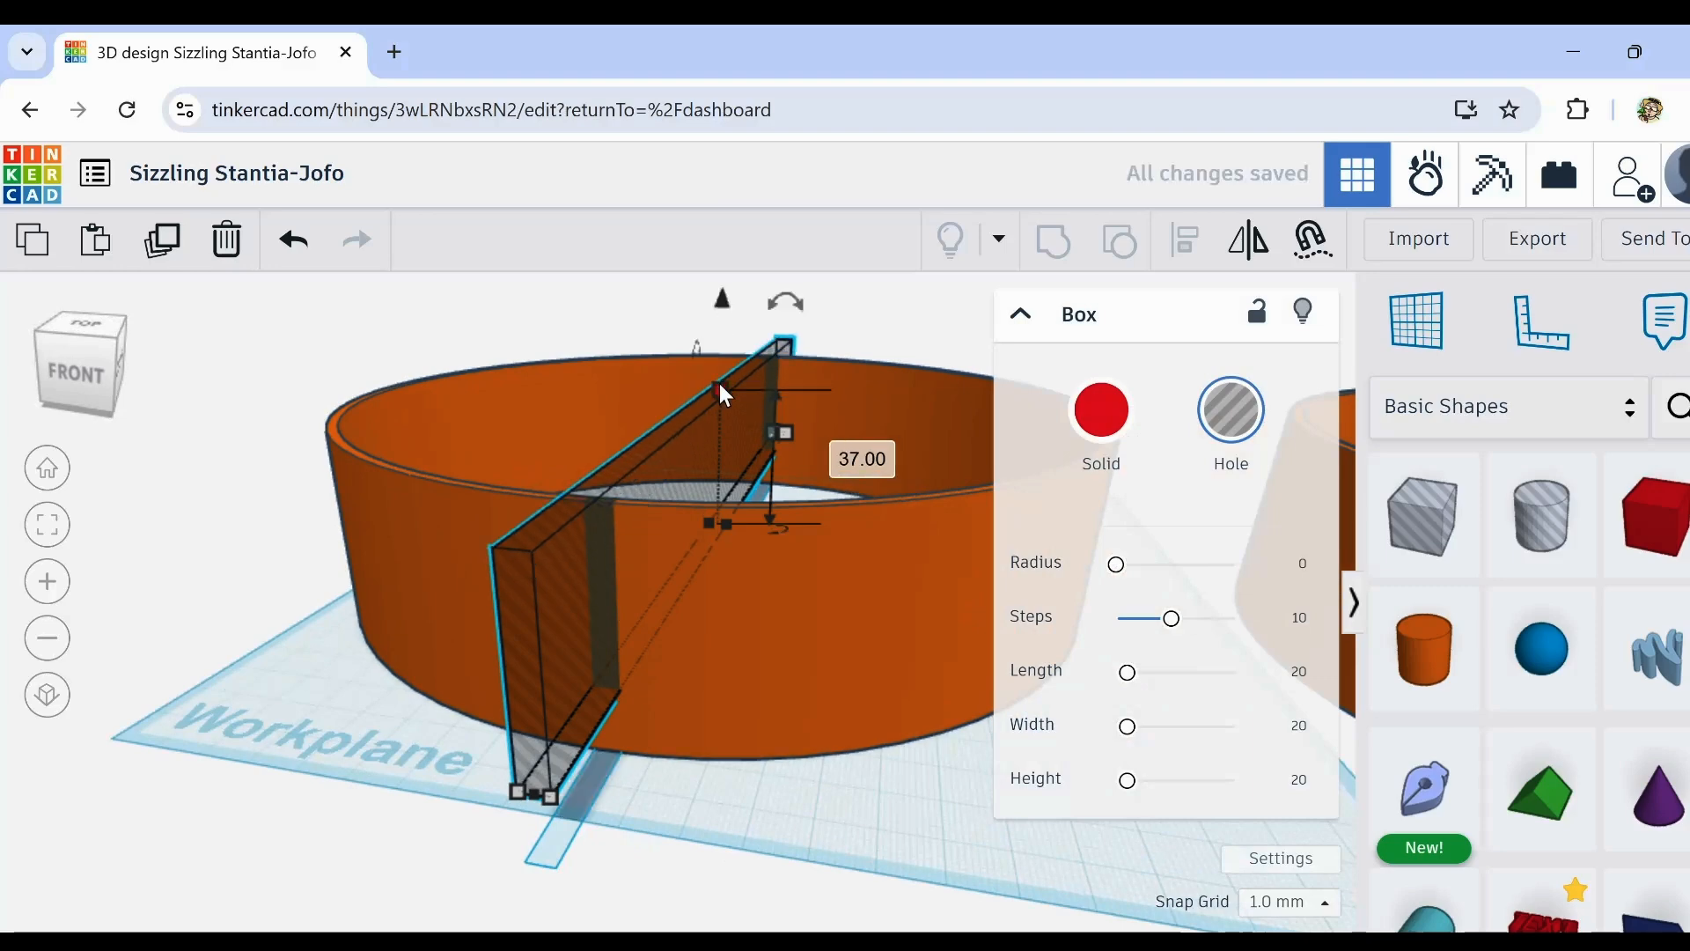
# Step: Lower the hole box 6 mm relative to the left ring and deselect it
pyautogui.hotkey('ctrl', 'Down')
pyautogui.hotkey('ctrl', 'Down')
pyautogui.hotkey('ctrl', 'Down')
pyautogui.hotkey('ctrl', 'Down')
pyautogui.hotkey('ctrl', 'Down')
pyautogui.hotkey('ctrl', 'Down')
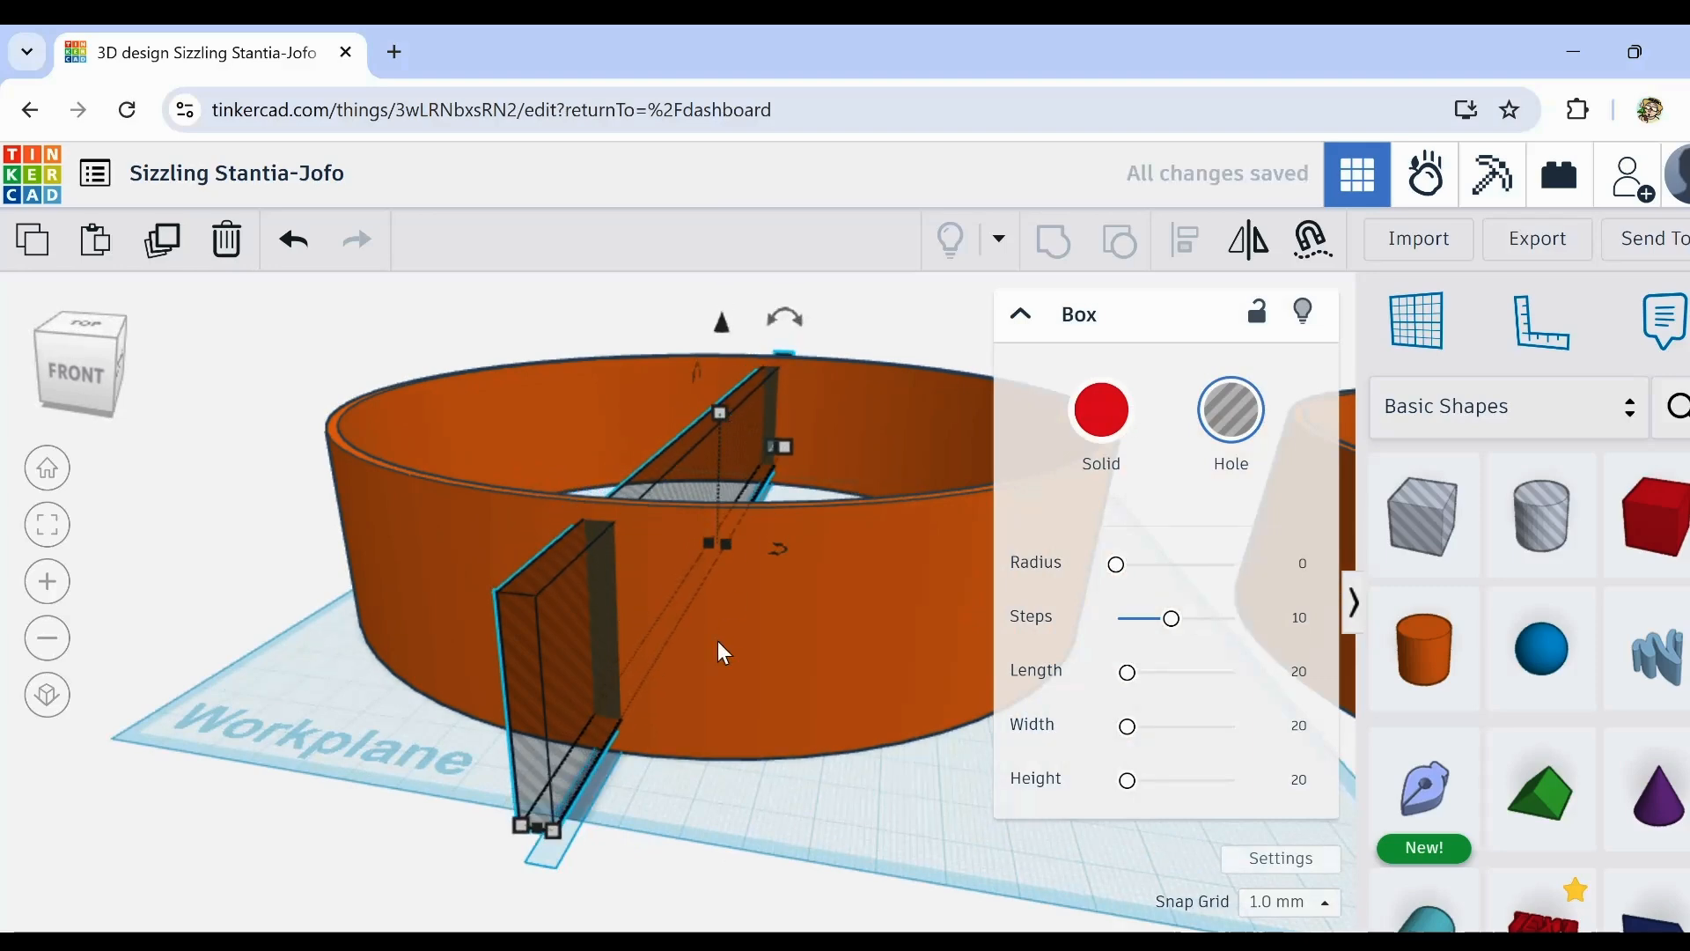
pyautogui.click(673, 797)
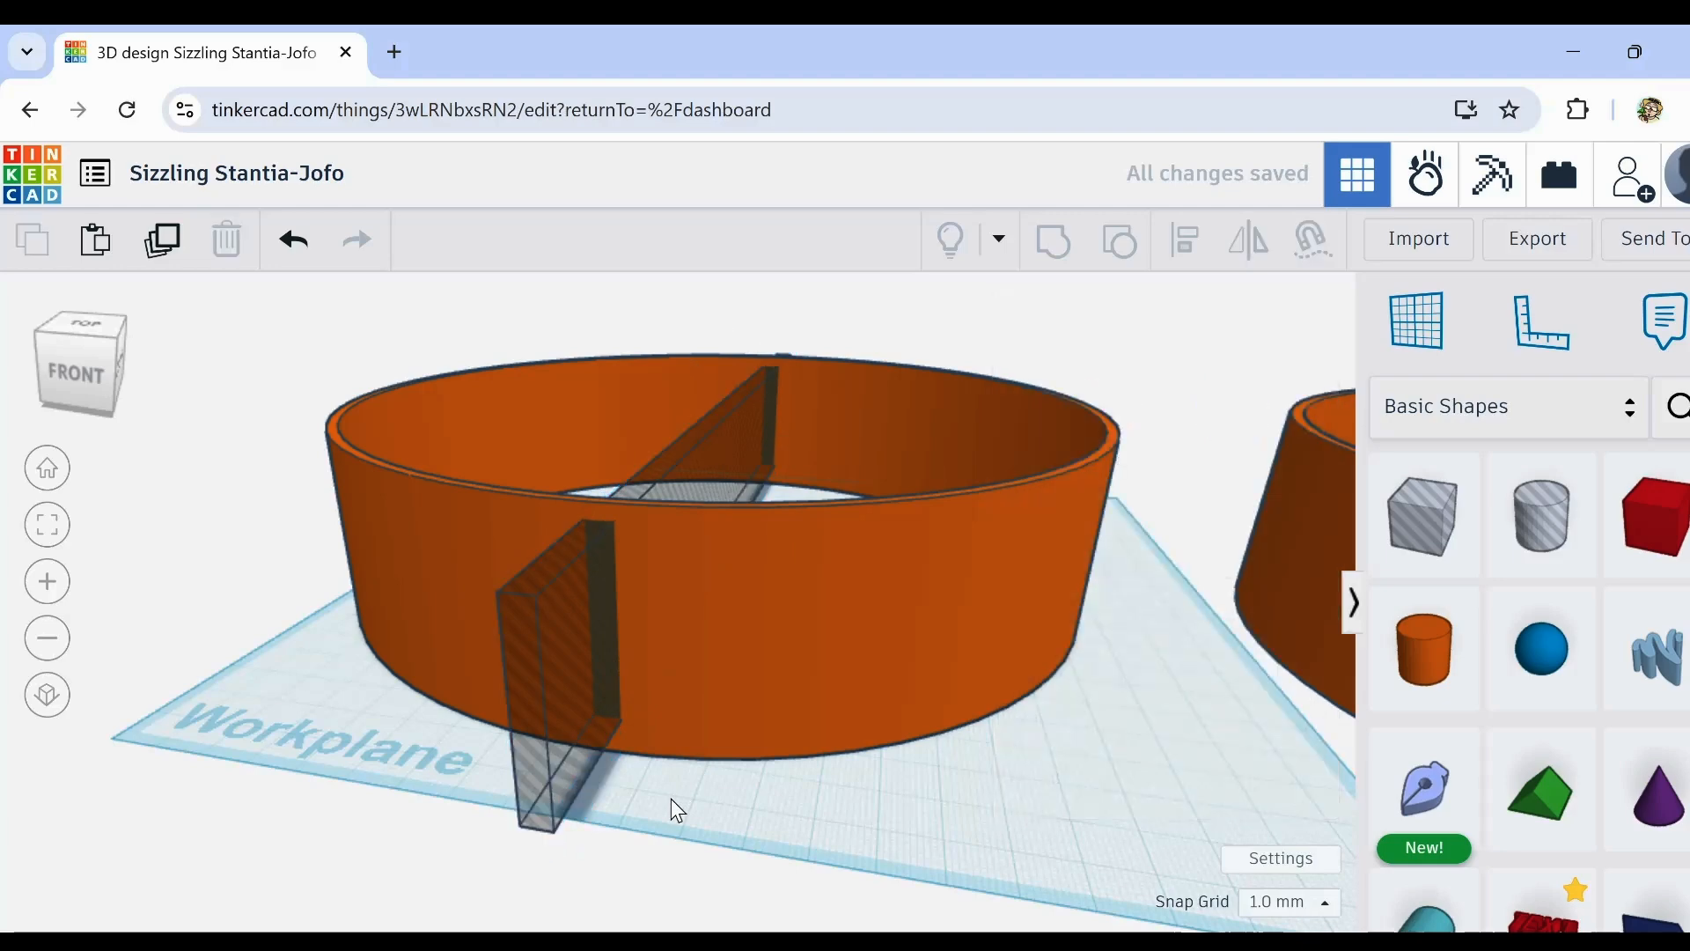
pyautogui.scroll(-1, 674, 808)
pyautogui.scroll(-2, 671, 799)
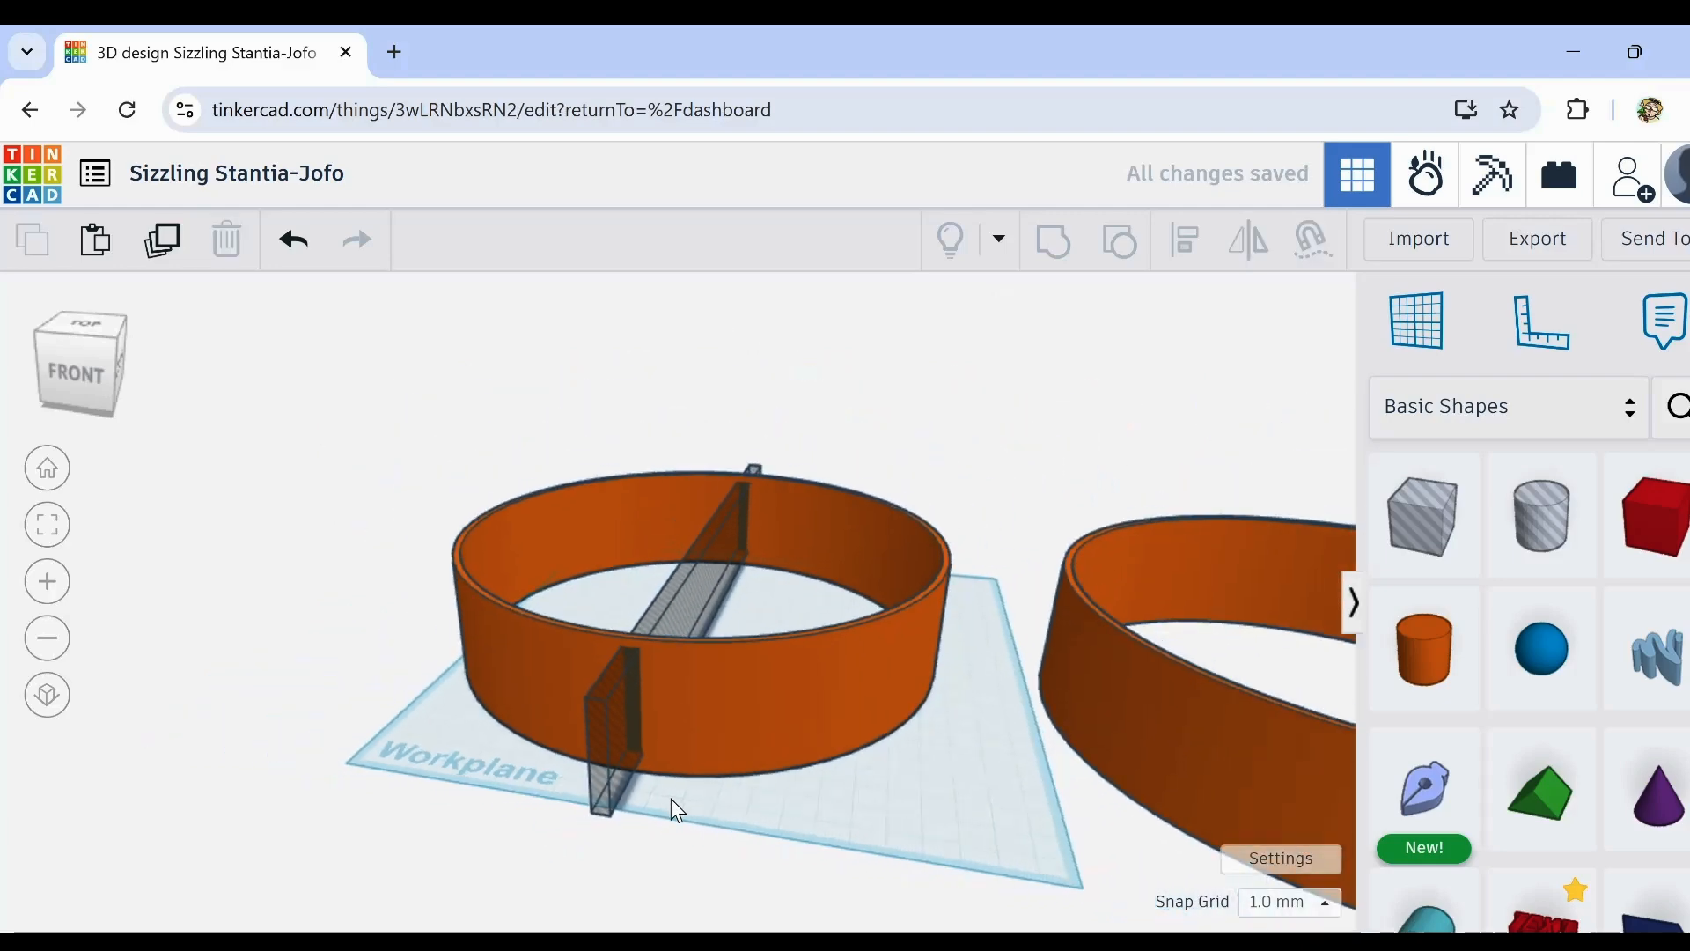
# Step: Select the left ring together with the hole box and centre the box across the ring with Align
pyautogui.moveTo(670, 799); pyautogui.dragTo(772, 841, button='right')
pyautogui.moveTo(772, 840); pyautogui.dragTo(603, 764)
pyautogui.click(1186, 242)
pyautogui.moveTo(911, 725); pyautogui.dragTo(894, 683, button='right')
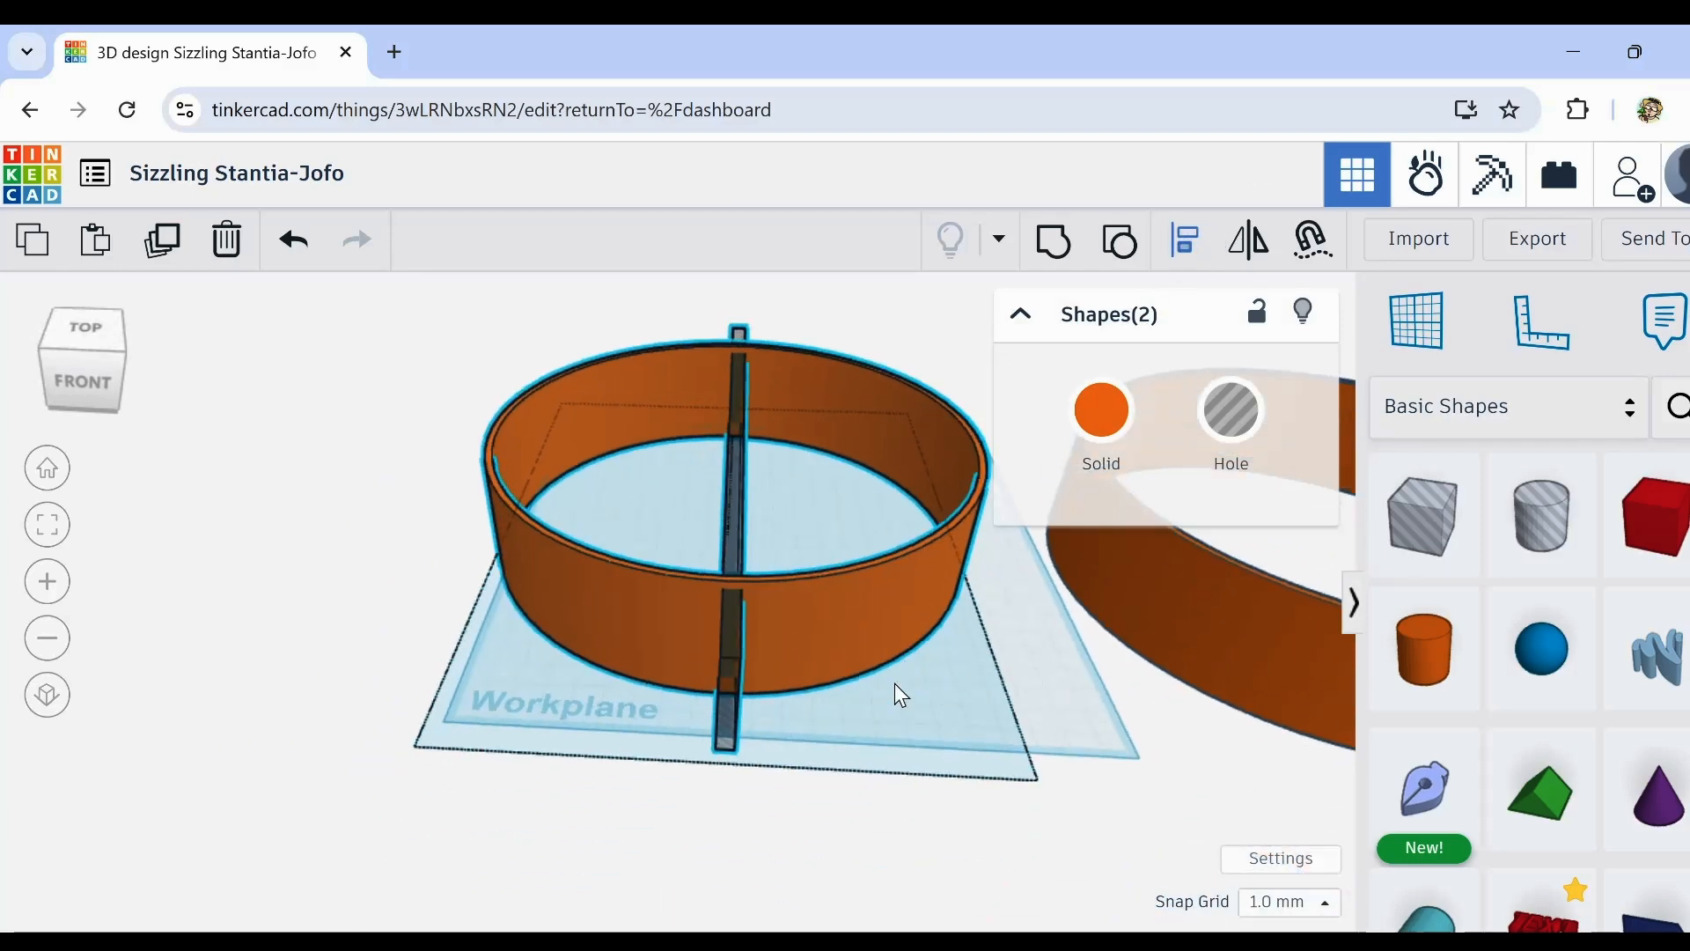
pyautogui.click(718, 805)
pyautogui.click(742, 843)
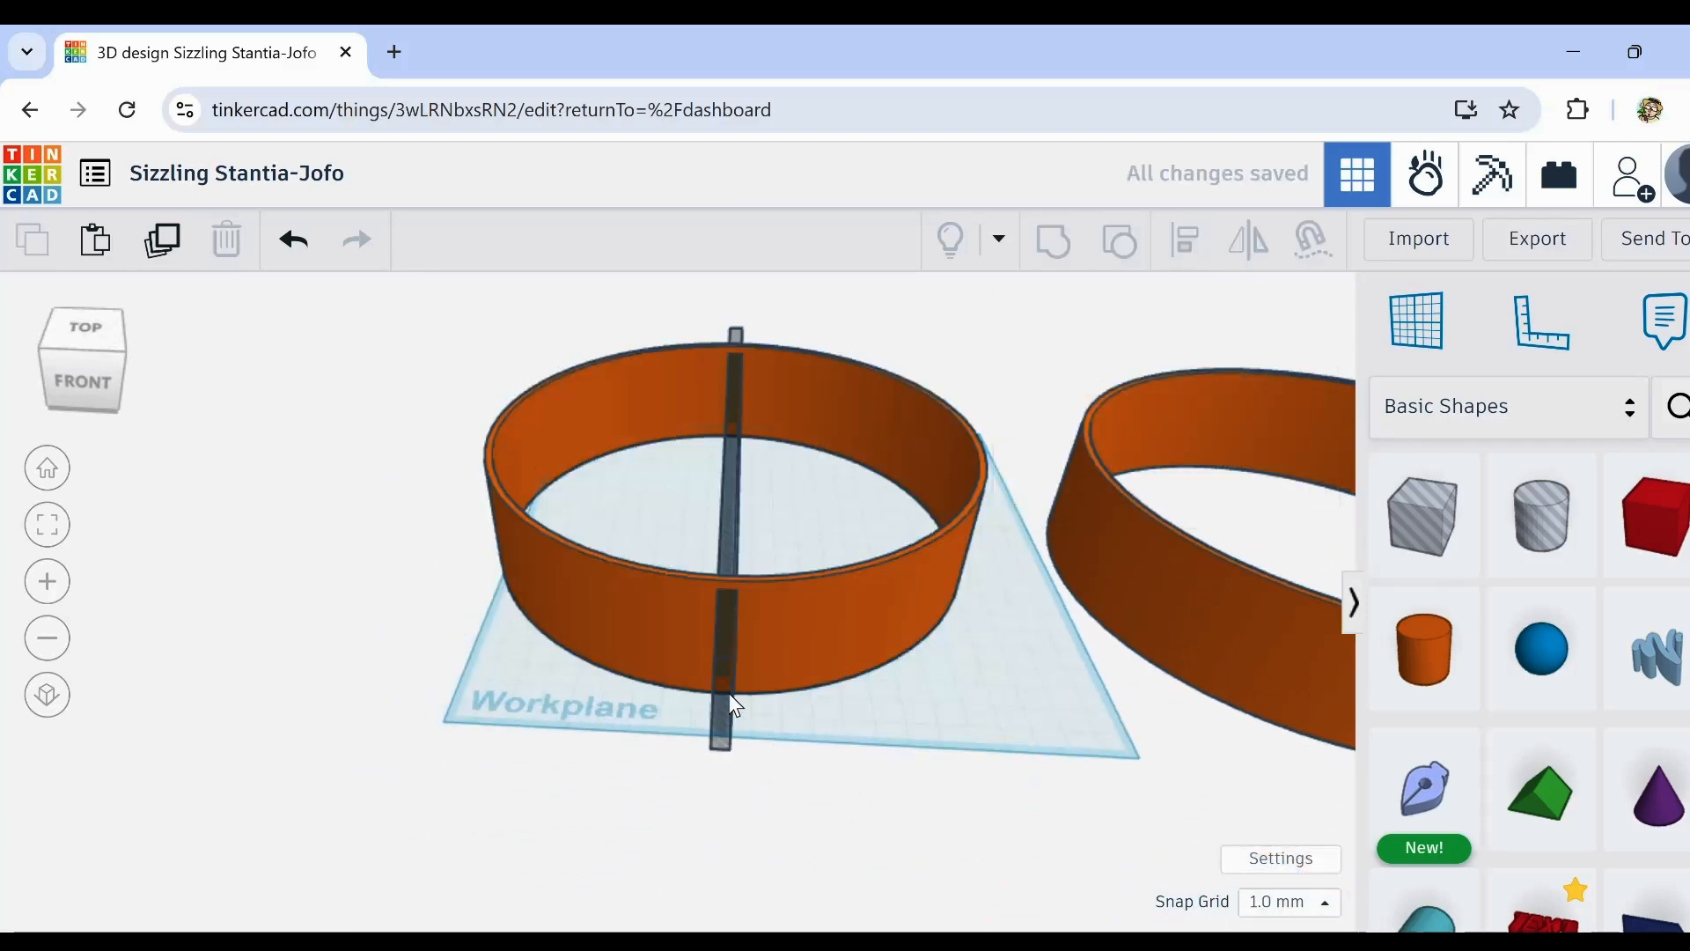
# Step: Duplicate the hole box in place and rotate the copy -22.5° about the vertical axis
pyautogui.click(730, 693)
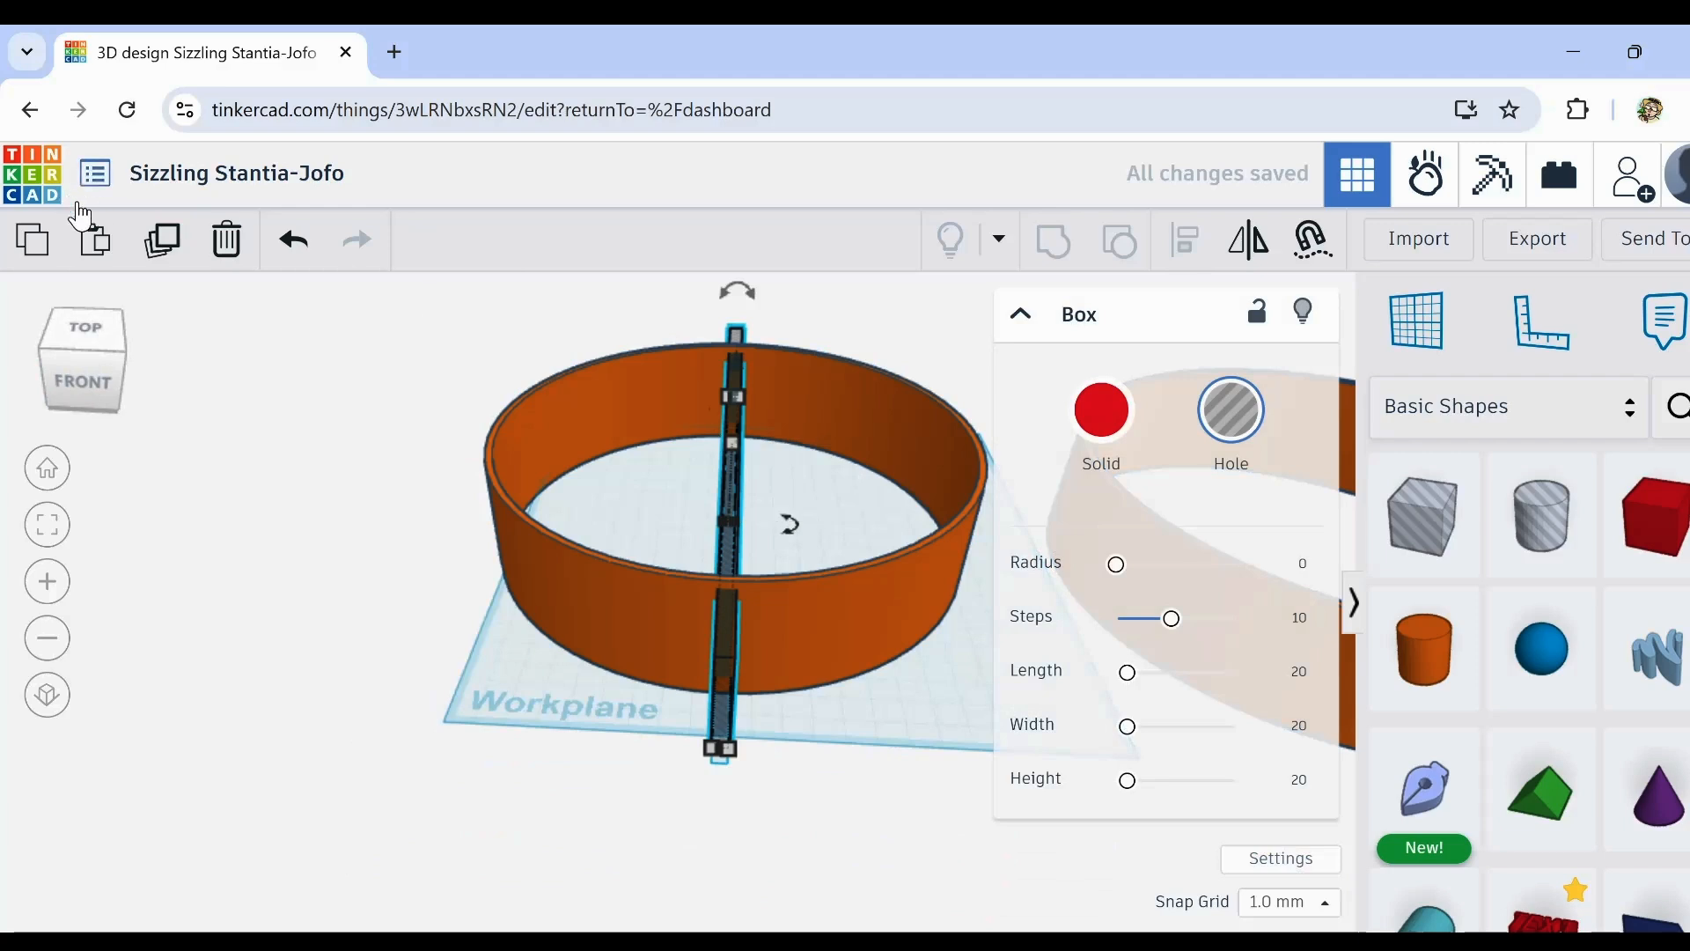
pyautogui.click(714, 523)
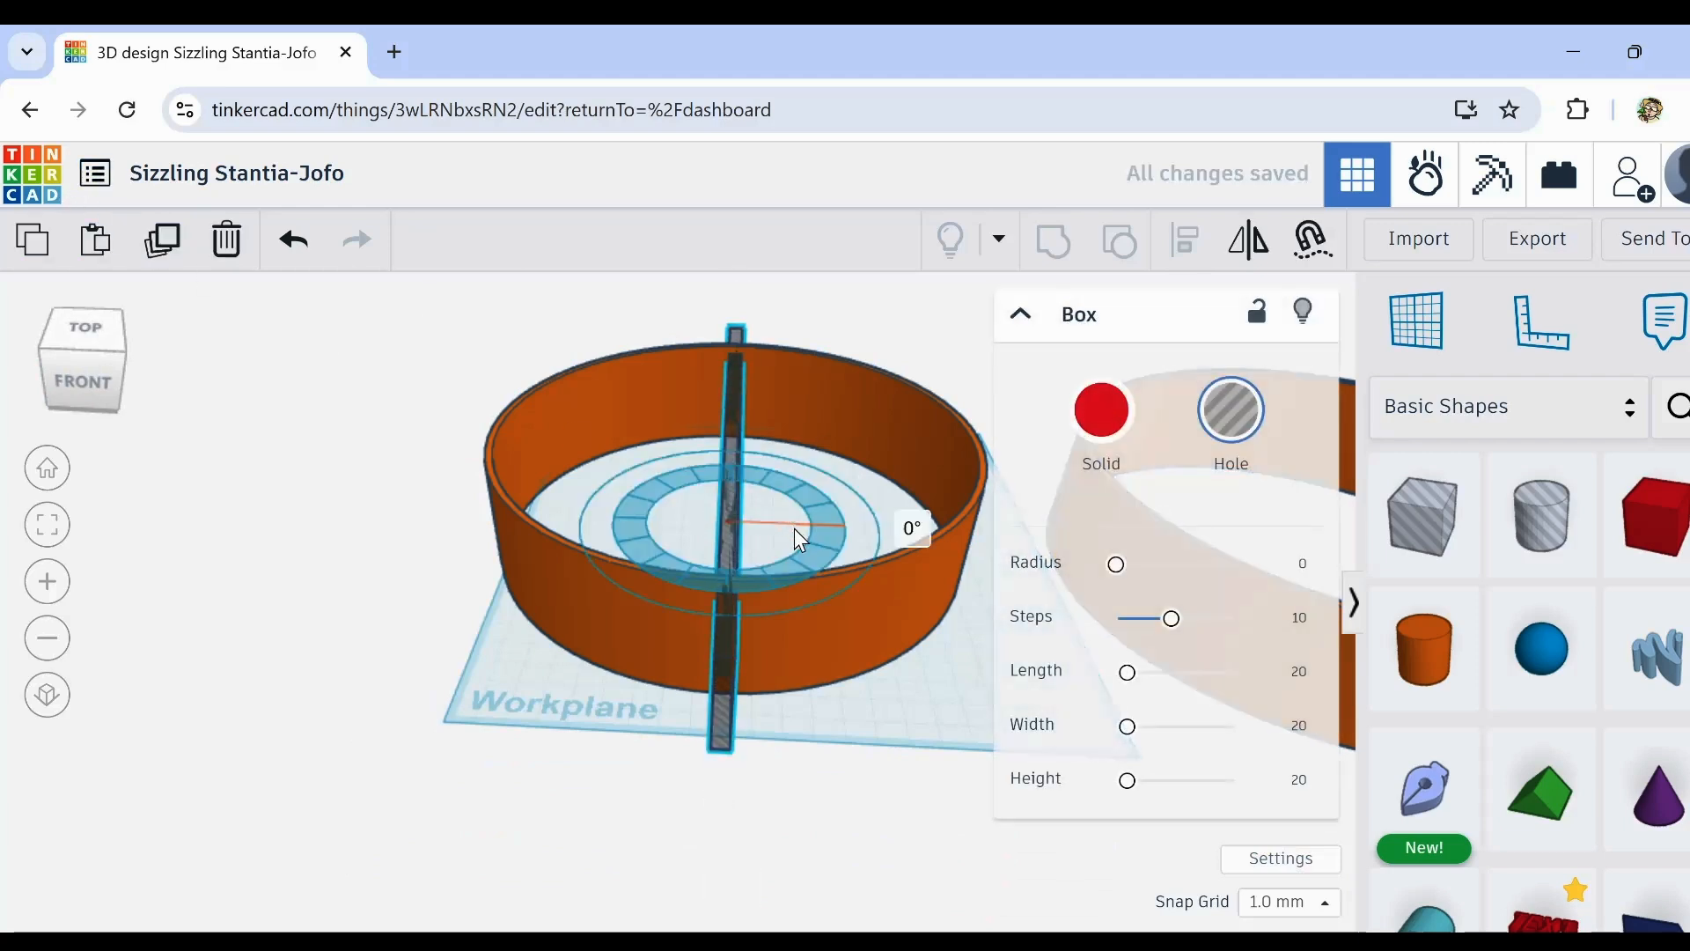
pyautogui.moveTo(794, 529); pyautogui.dragTo(789, 536)
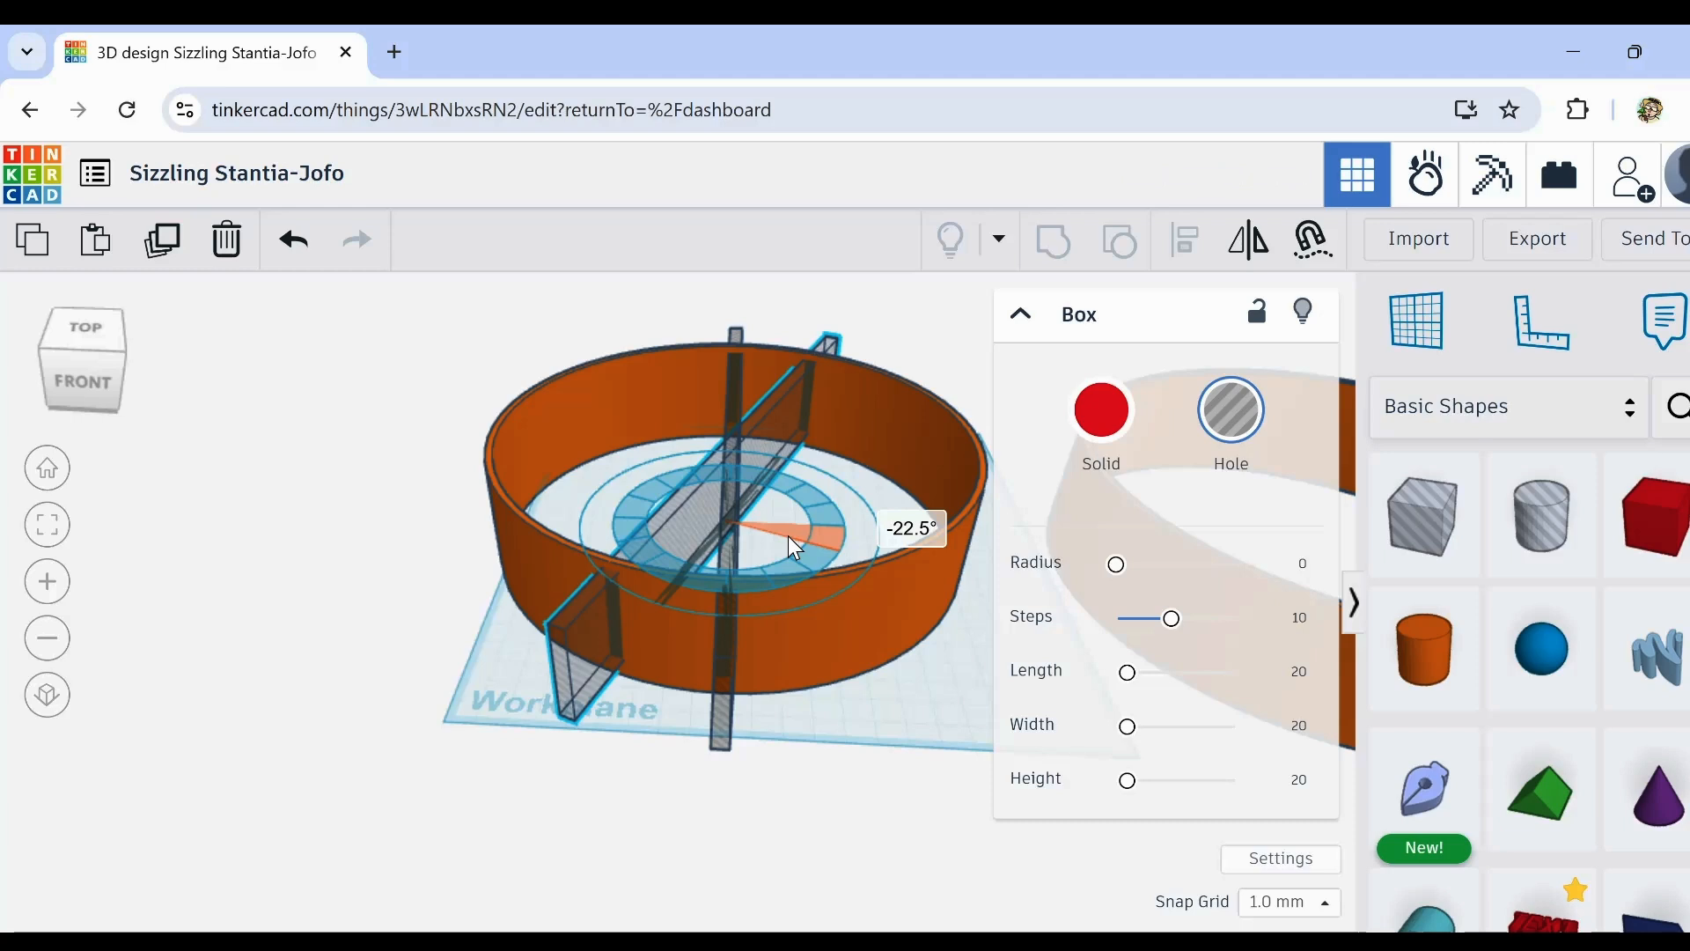
pyautogui.moveTo(789, 536); pyautogui.dragTo(792, 532)
pyautogui.moveTo(788, 531); pyautogui.dragTo(790, 537)
pyautogui.moveTo(789, 535); pyautogui.dragTo(788, 535)
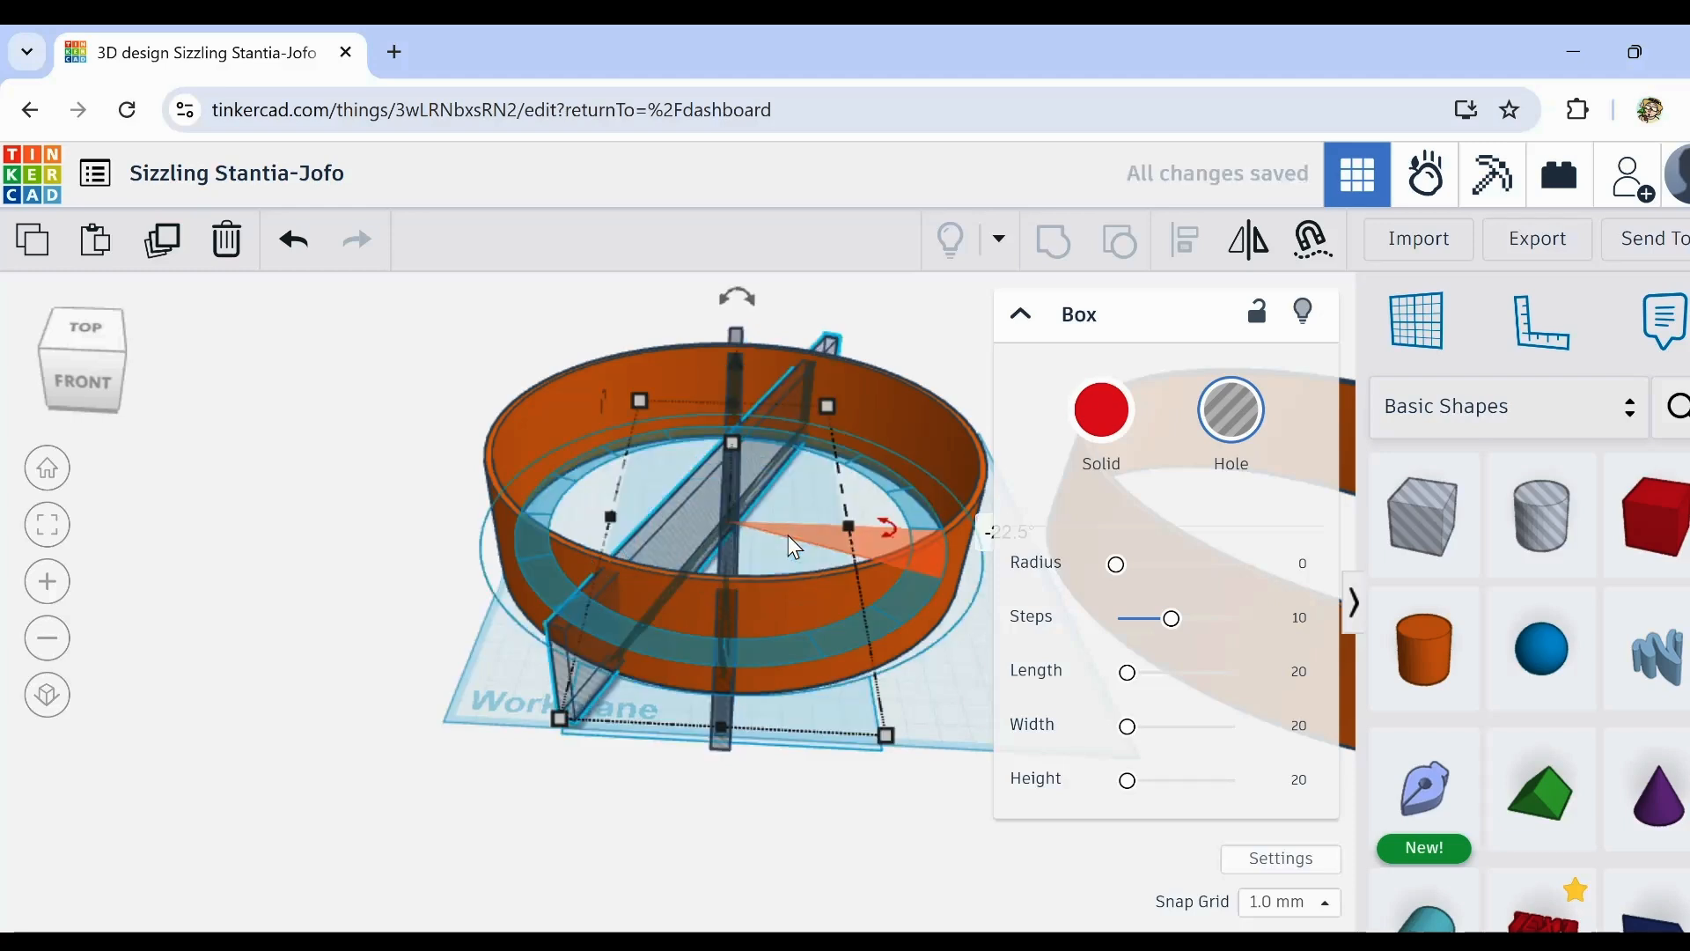
pyautogui.moveTo(551, 796); pyautogui.dragTo(604, 800, button='right')
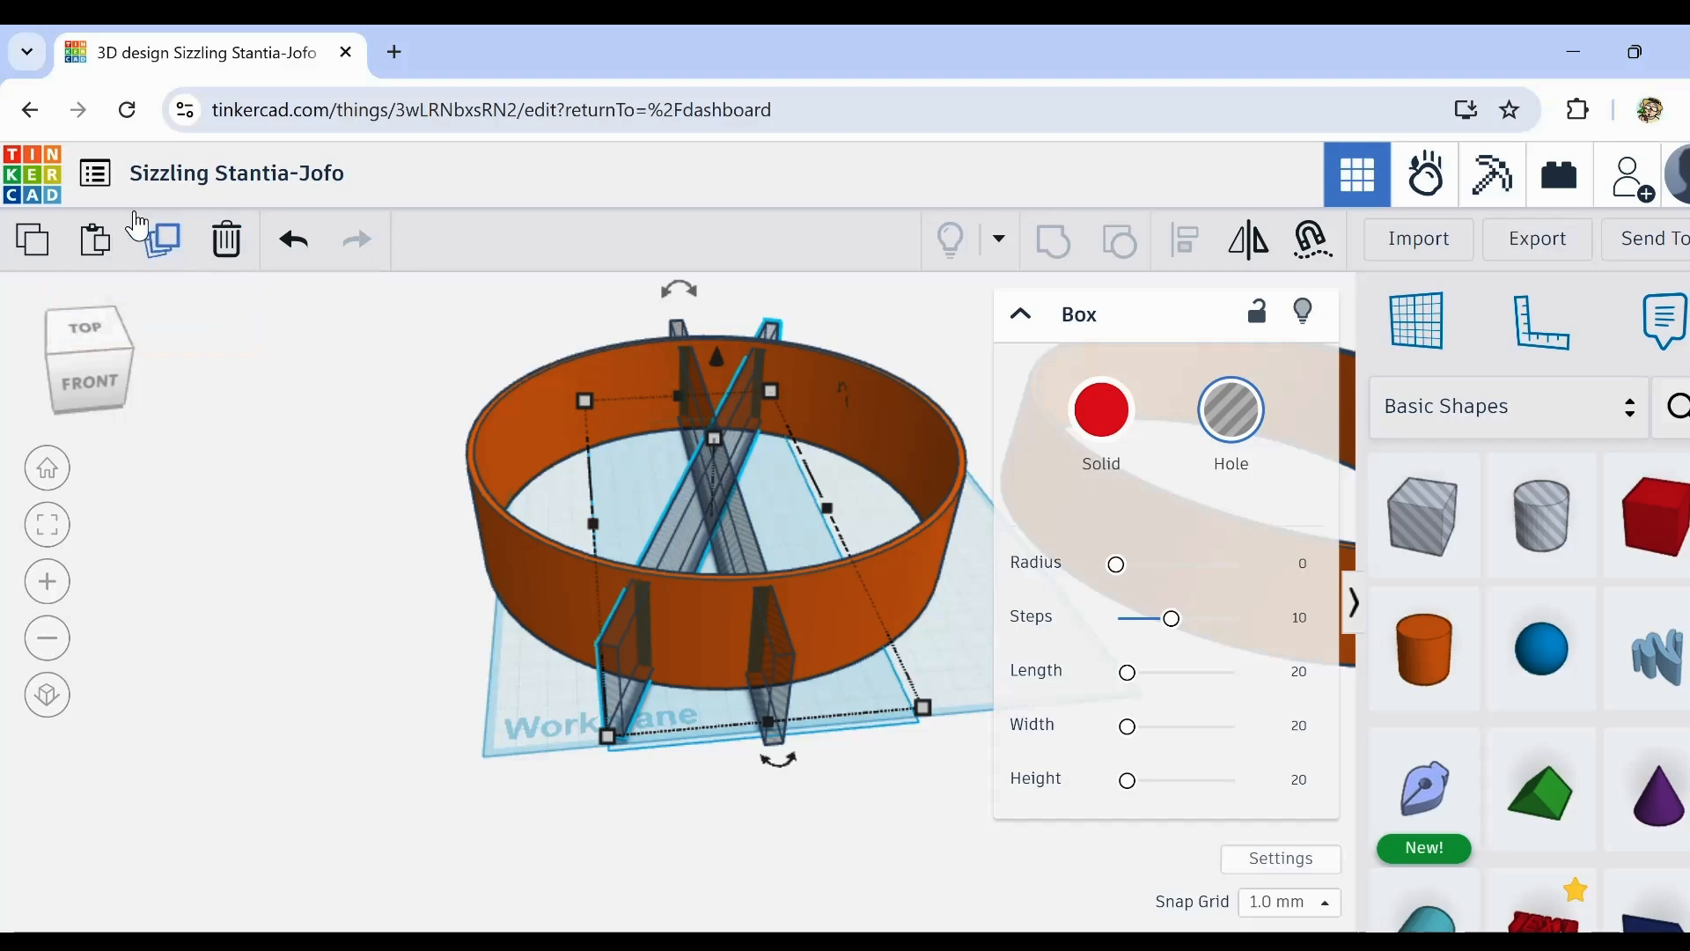
# Step: Repeat the rotated duplication six more times so hole boxes radiate evenly around the whole left ring
pyautogui.click(162, 248)
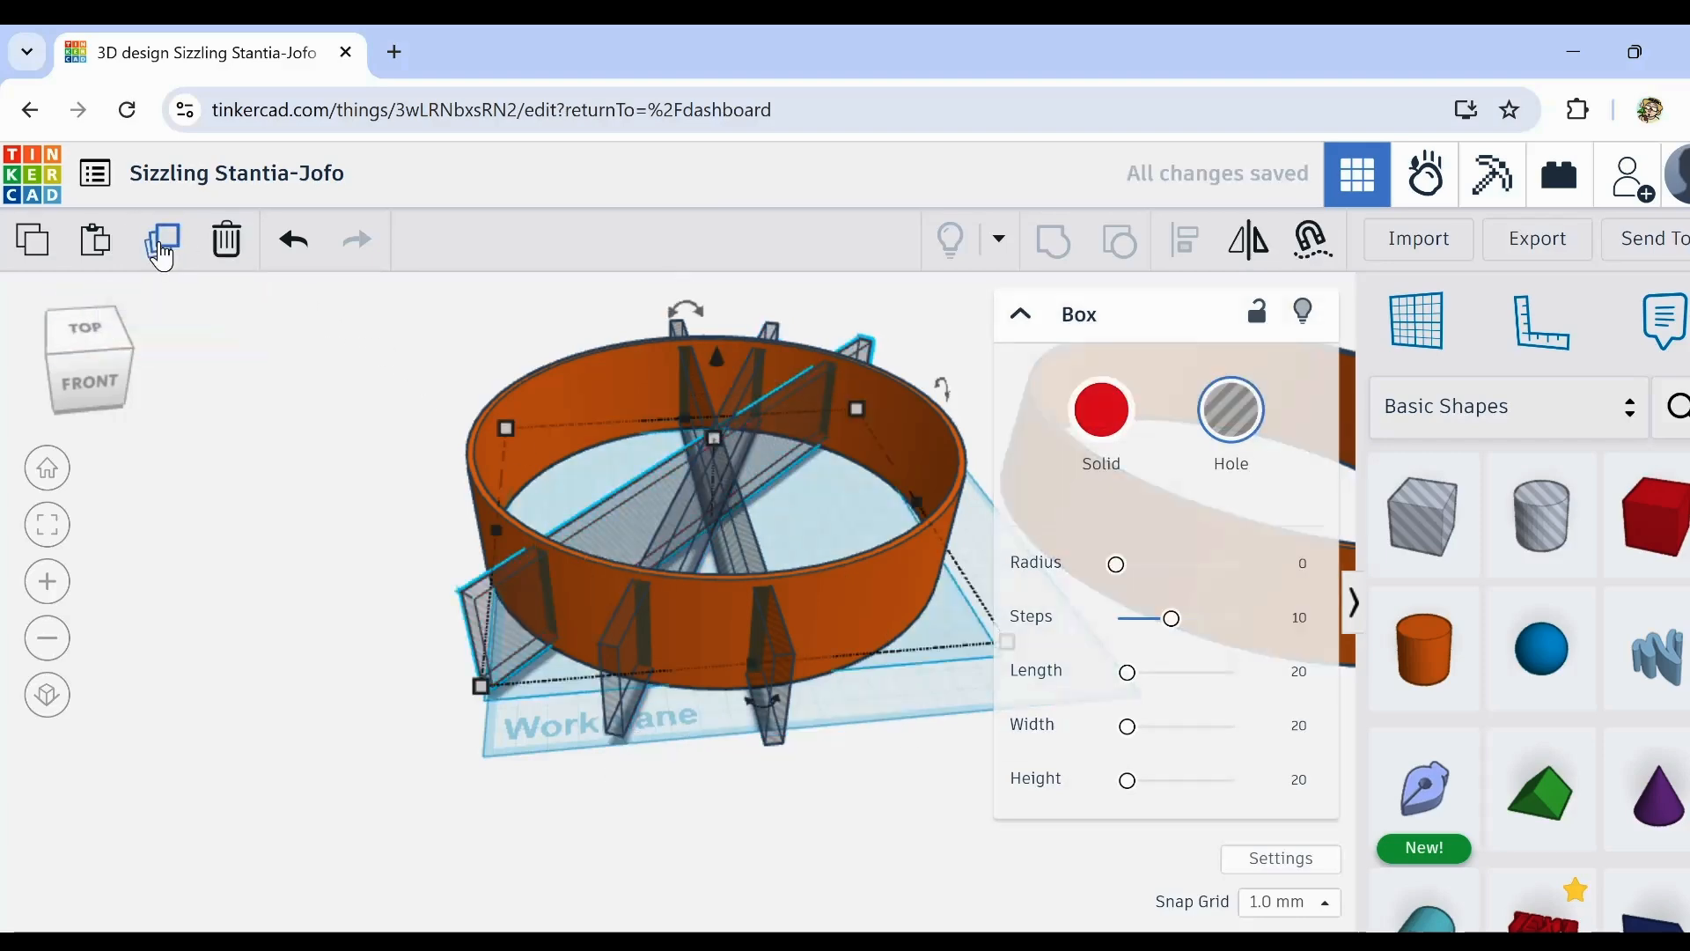
pyautogui.click(162, 248)
pyautogui.click(162, 249)
pyautogui.click(162, 249)
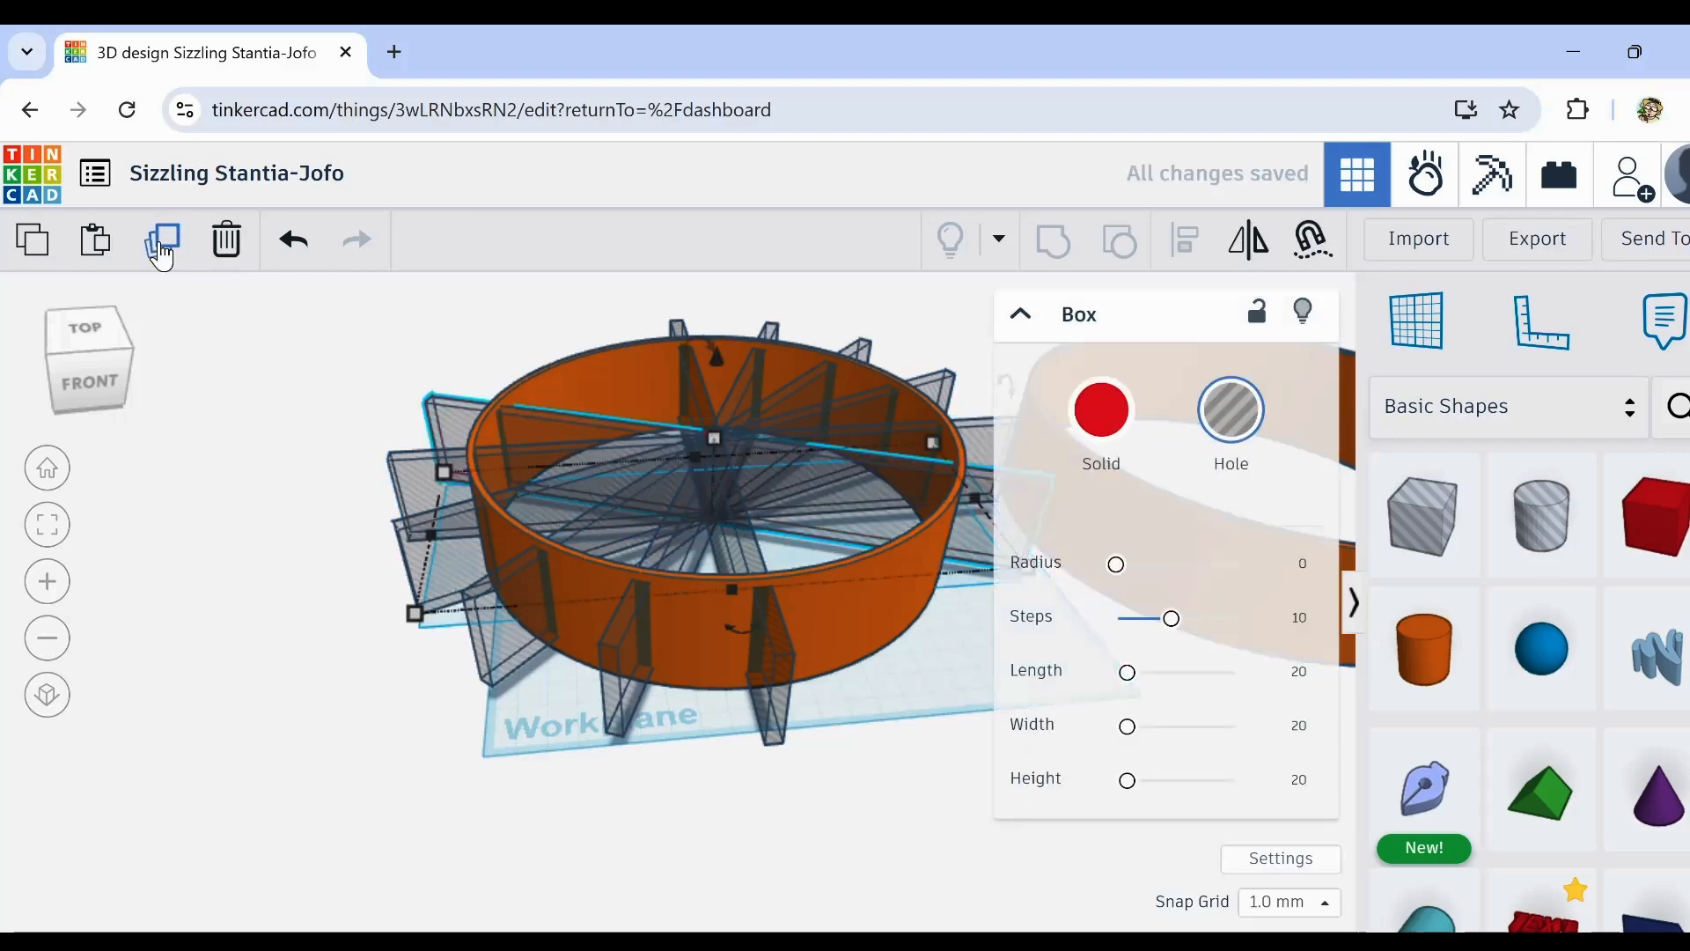
pyautogui.click(162, 248)
pyautogui.click(162, 248)
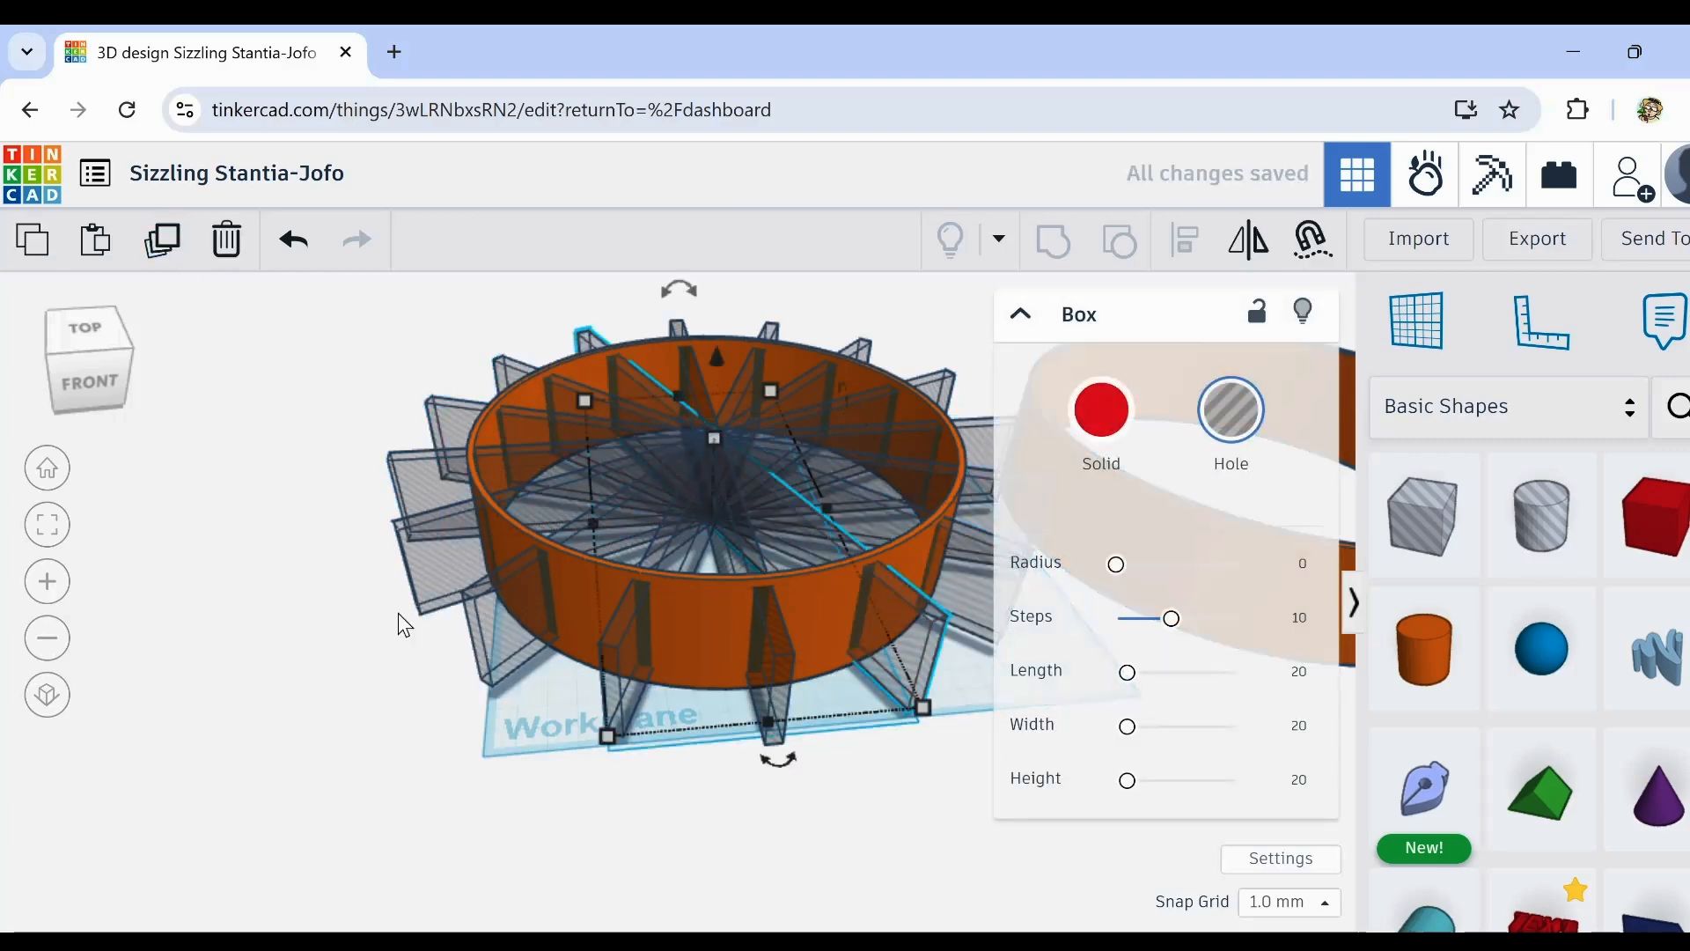
# Step: Select the left ring with all its hole boxes and group them to cut the slots through the wall
pyautogui.click(668, 828)
pyautogui.moveTo(671, 827); pyautogui.dragTo(742, 847, button='right')
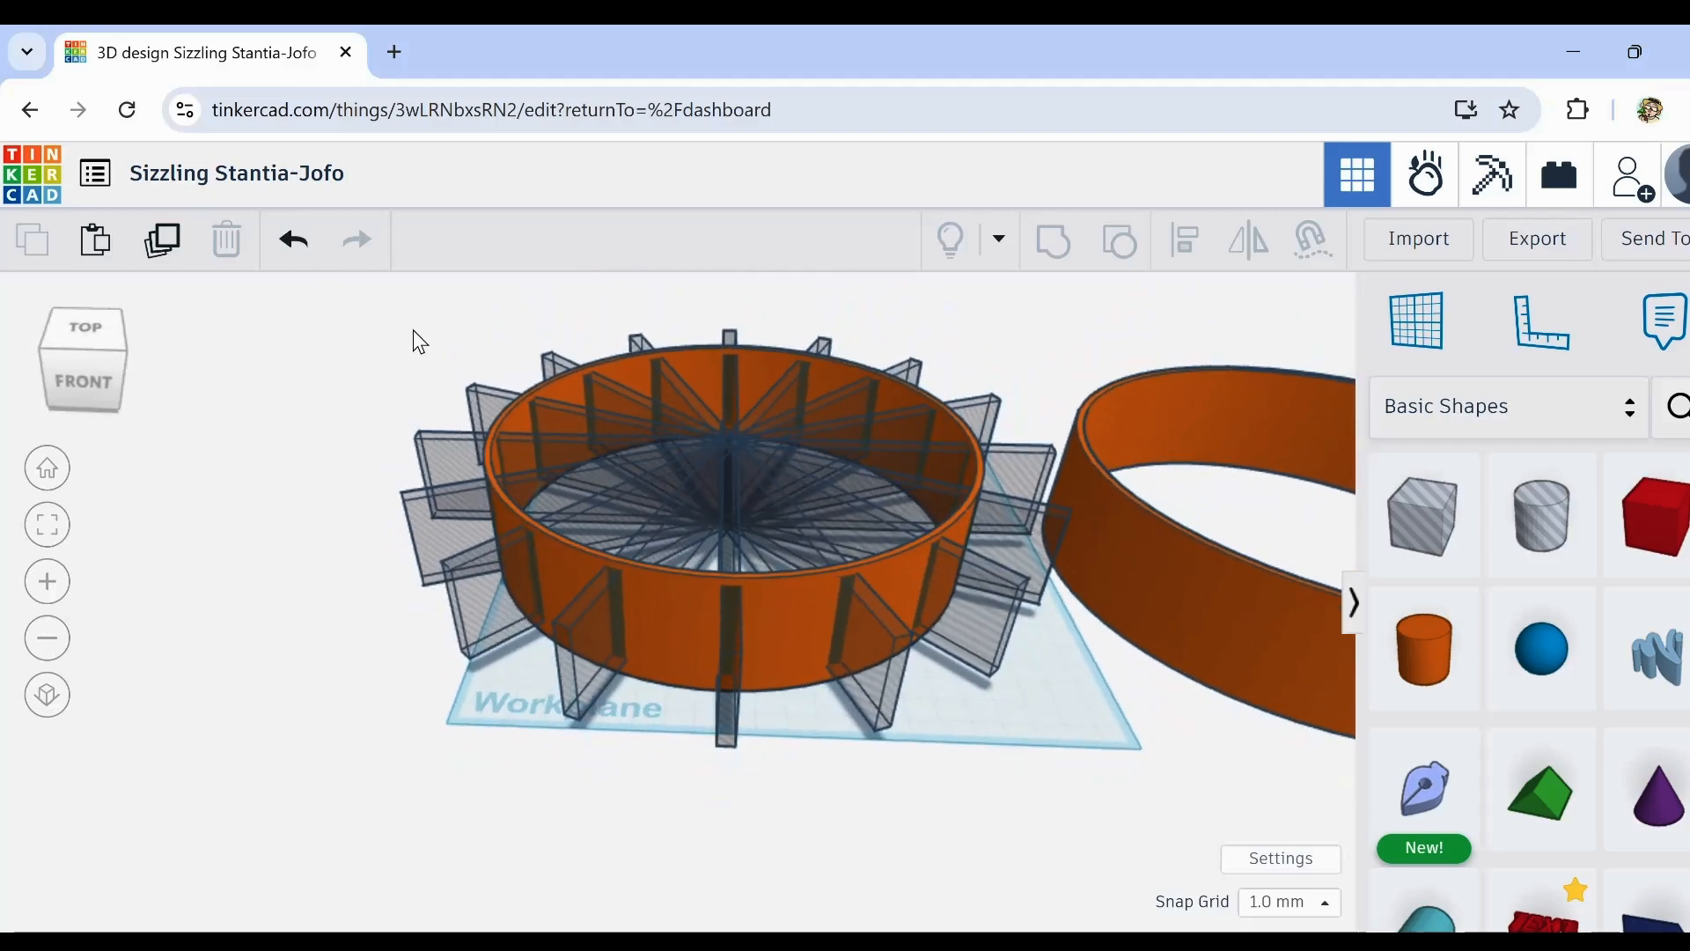
pyautogui.moveTo(405, 313); pyautogui.dragTo(995, 838)
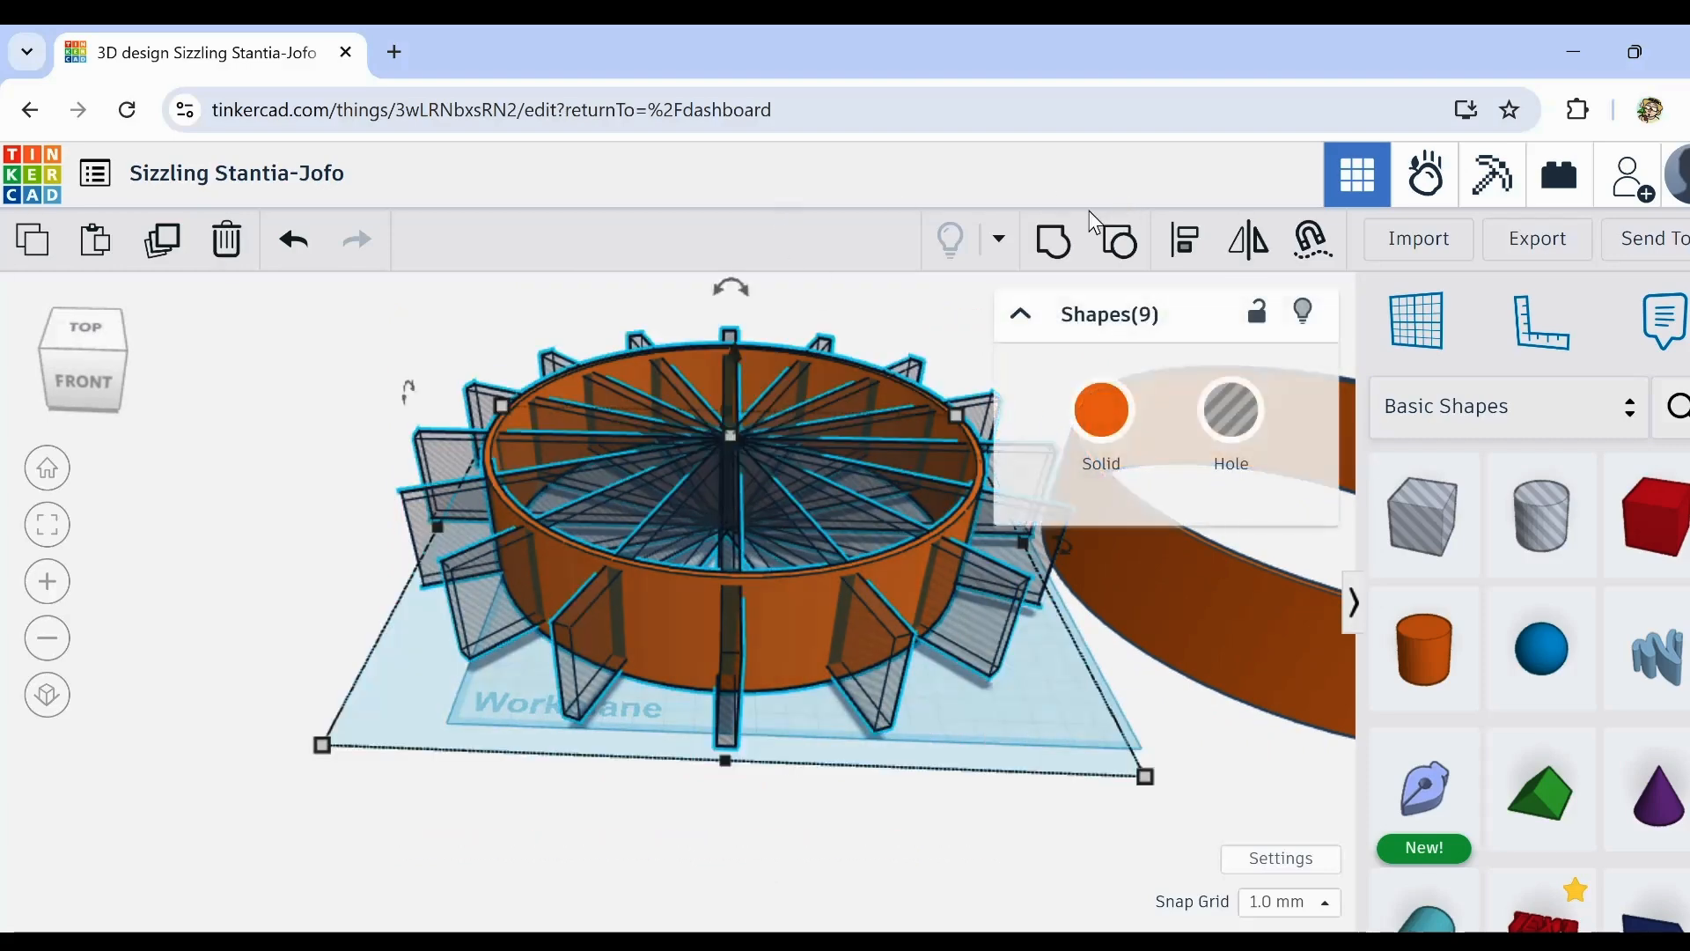
pyautogui.click(1054, 237)
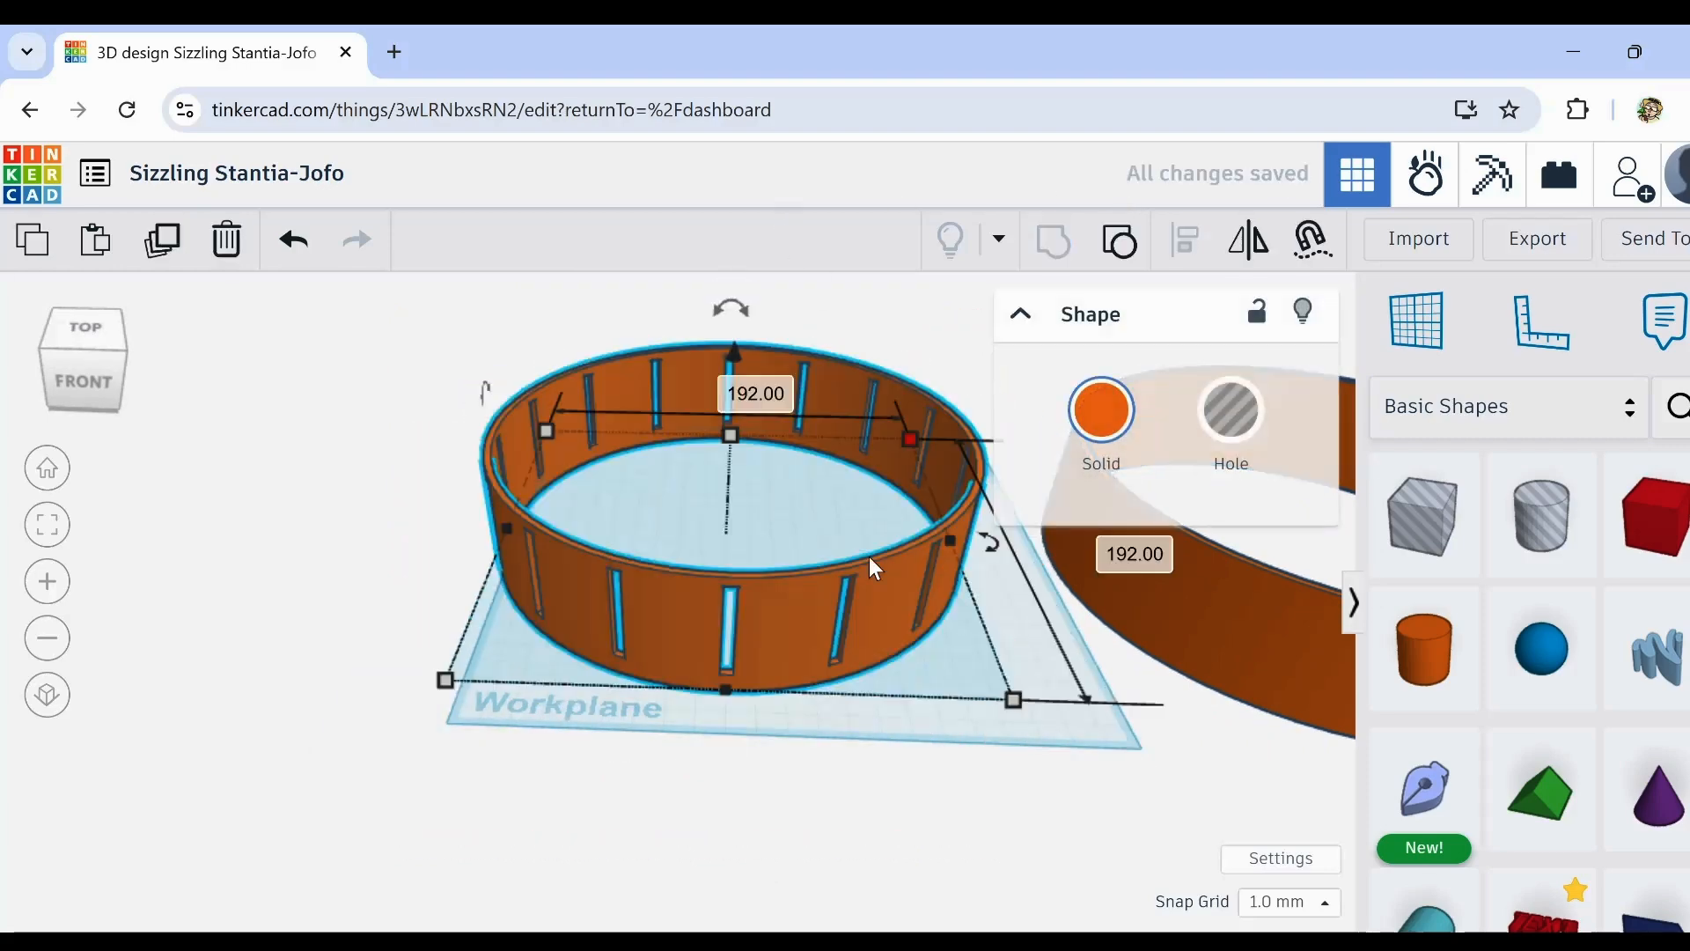
# Step: Examine the slots around the left ring and compare it with the plain duplicate ring beside it
pyautogui.moveTo(798, 702)
pyautogui.mouseDown(button='right')
pyautogui.moveTo(805, 666)
pyautogui.moveTo(790, 685)
pyautogui.mouseUp(button='right')
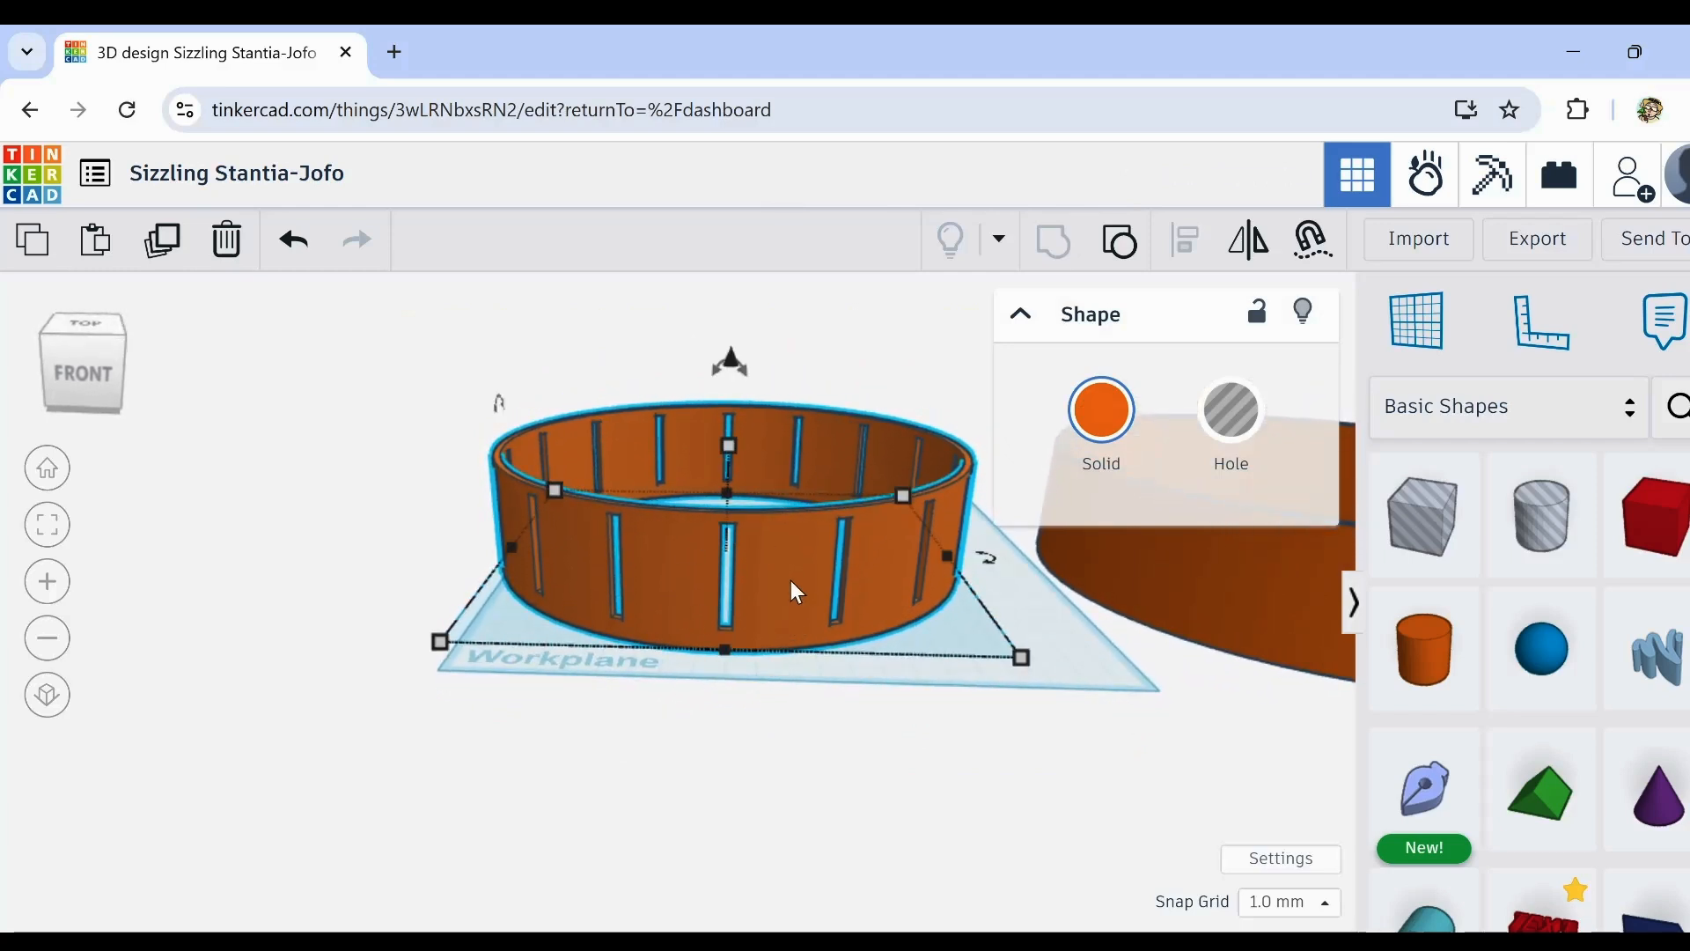
pyautogui.moveTo(896, 632); pyautogui.dragTo(680, 831, button='middle')
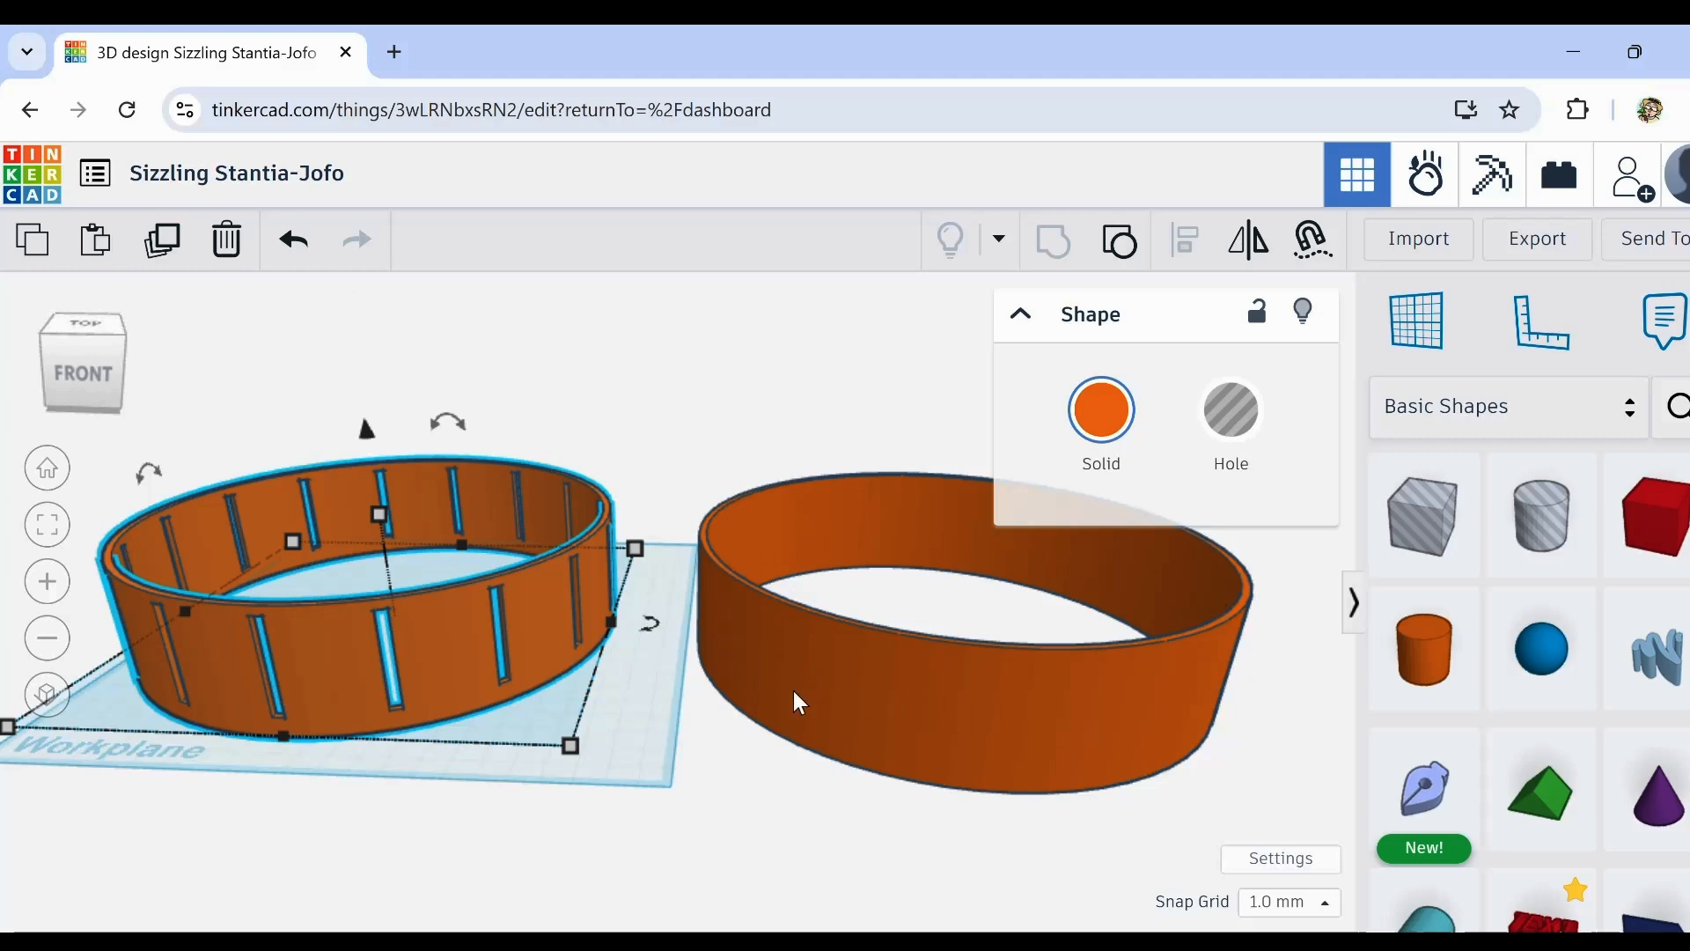
pyautogui.moveTo(794, 691); pyautogui.dragTo(588, 744, button='right')
pyautogui.scroll(4, 795, 670)
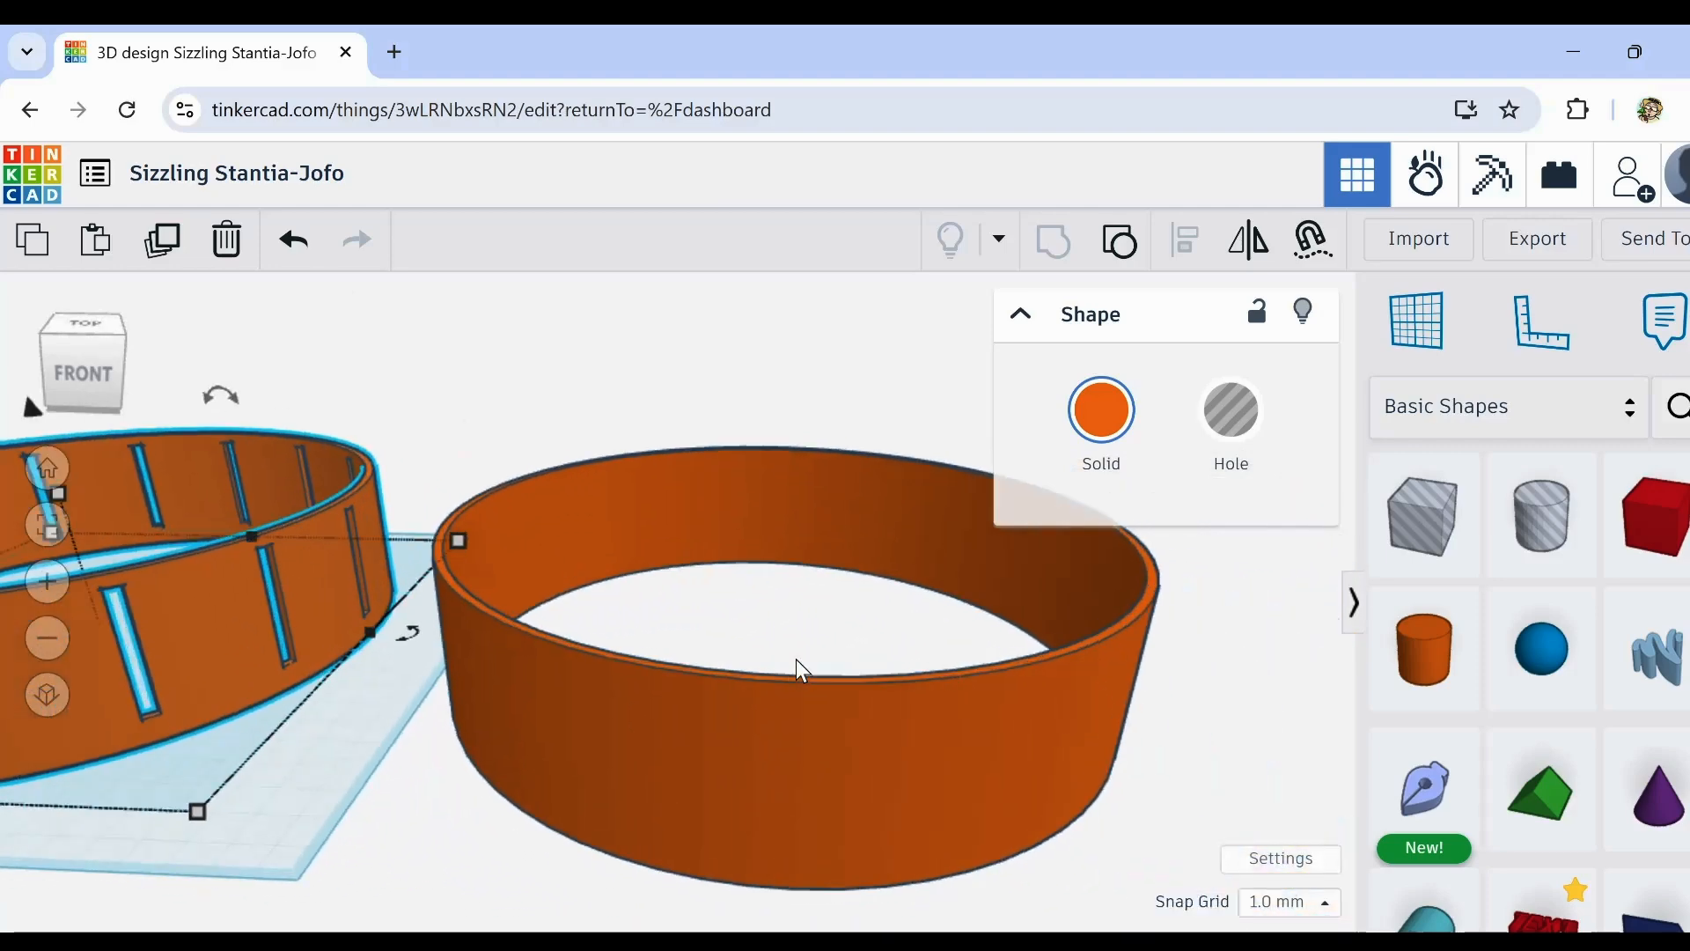
pyautogui.scroll(-4, 796, 668)
pyautogui.moveTo(548, 828); pyautogui.dragTo(1065, 750, button='right')
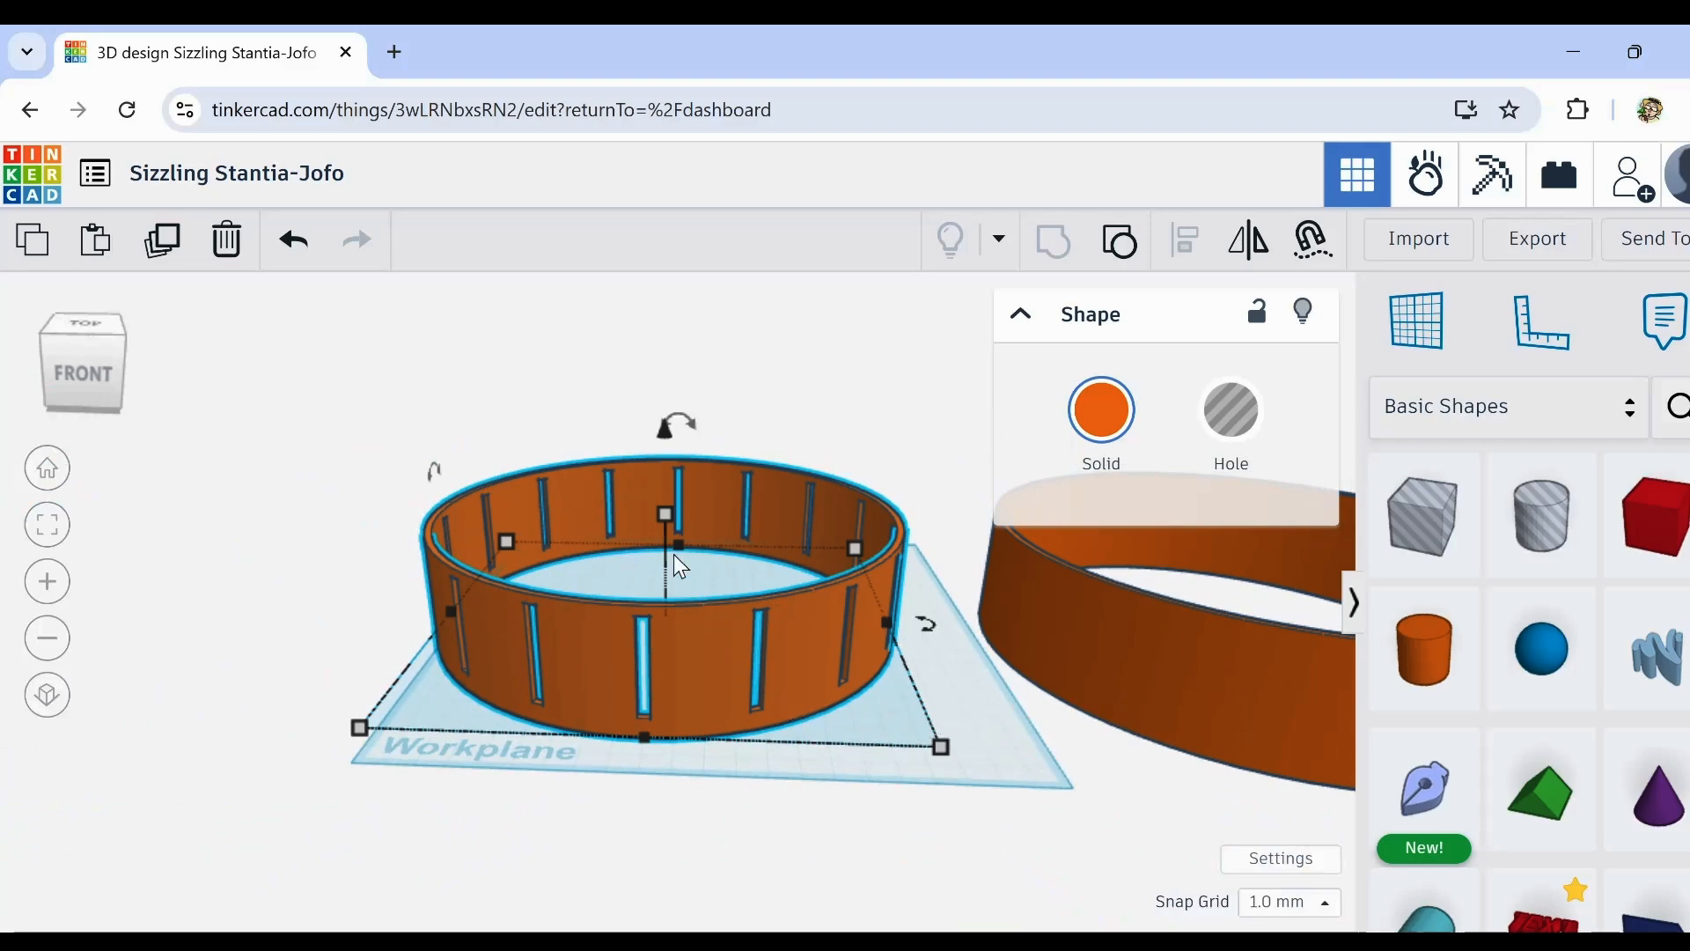
pyautogui.scroll(-2, 640, 554)
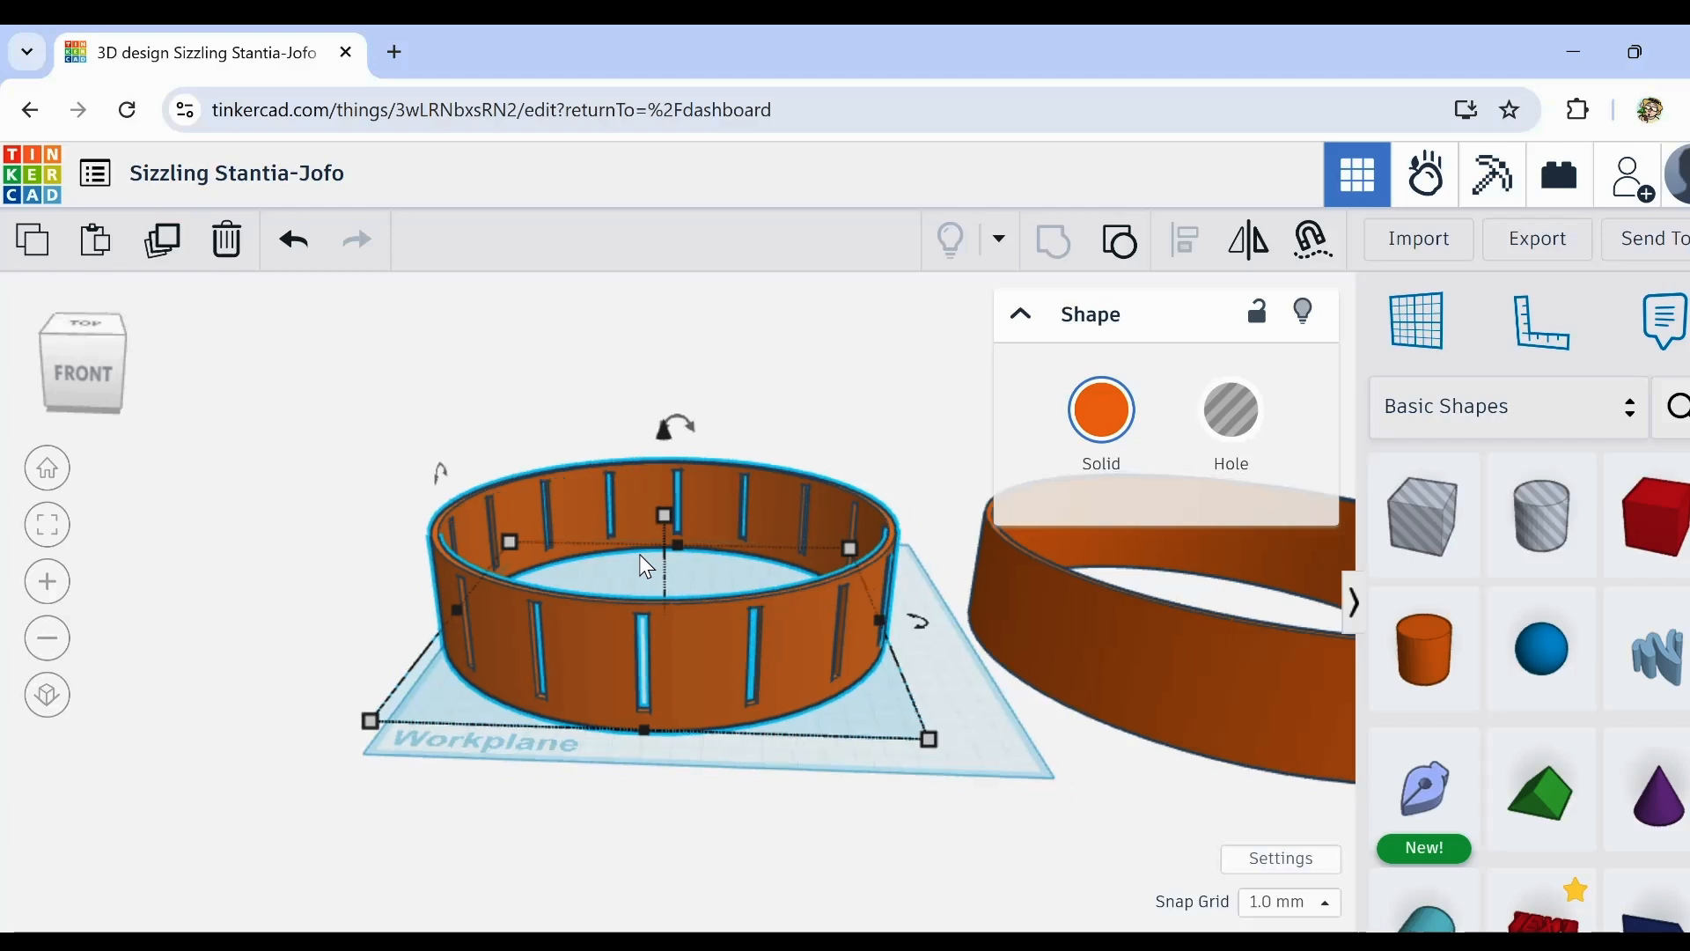
pyautogui.moveTo(640, 554); pyautogui.dragTo(641, 644, button='middle')
pyautogui.scroll(3, 688, 629)
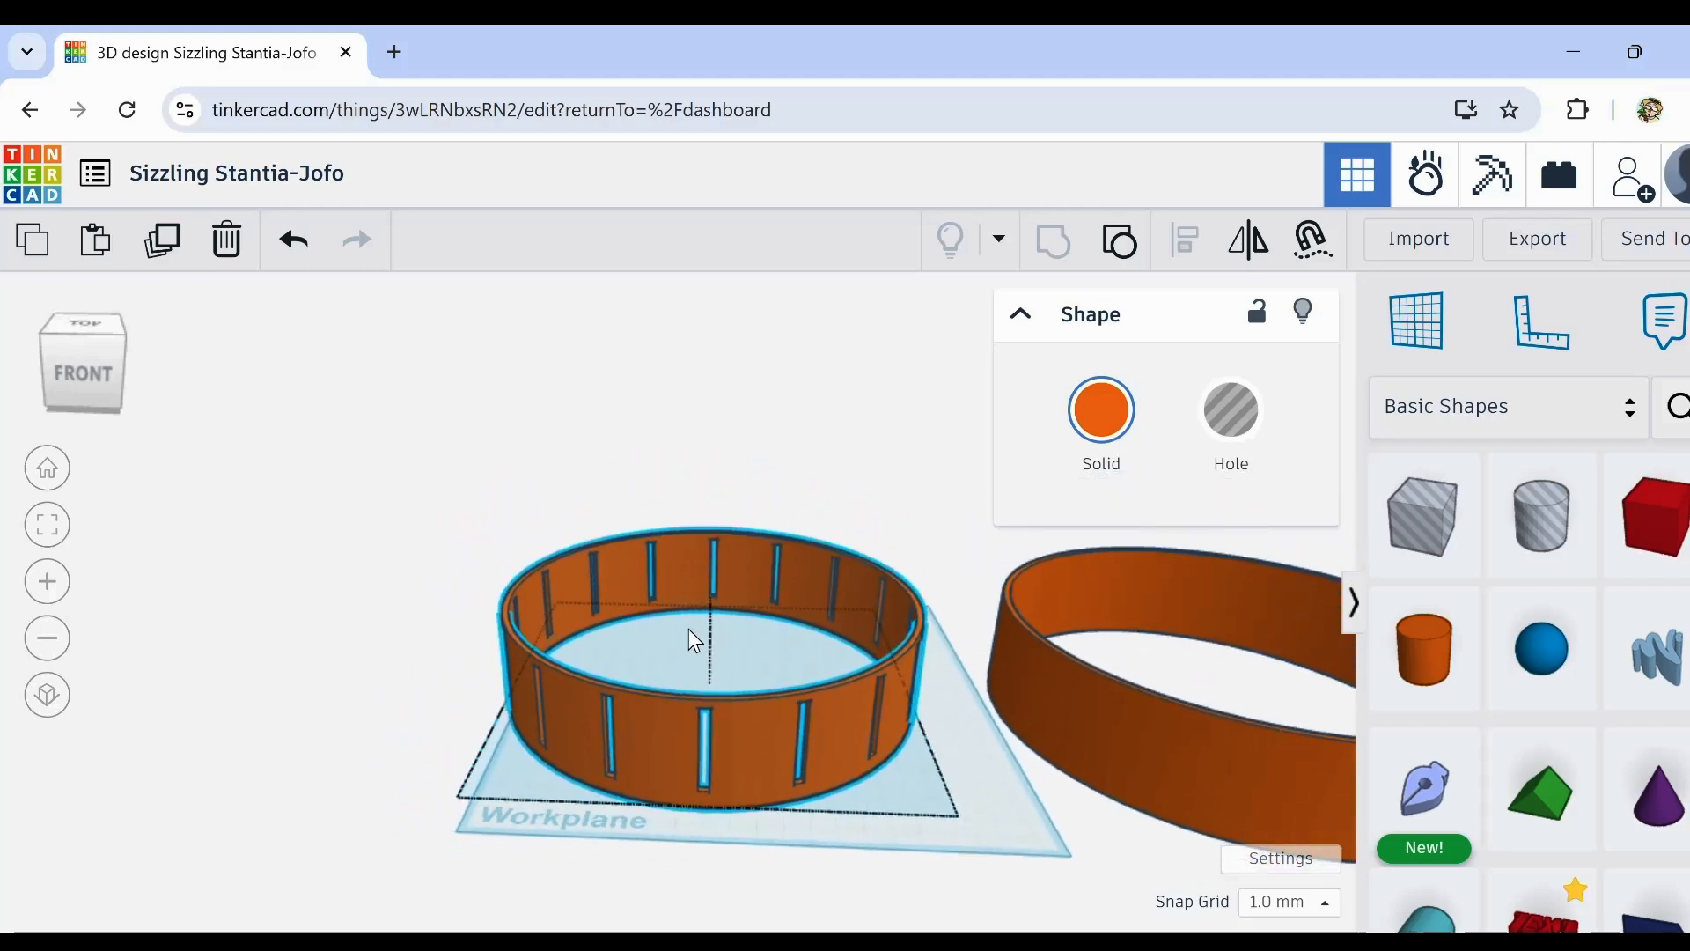
pyautogui.moveTo(742, 571)
pyautogui.mouseDown()
pyautogui.moveTo(724, 498)
pyautogui.moveTo(742, 278)
pyautogui.moveTo(741, 584)
pyautogui.moveTo(750, 557)
pyautogui.mouseUp()
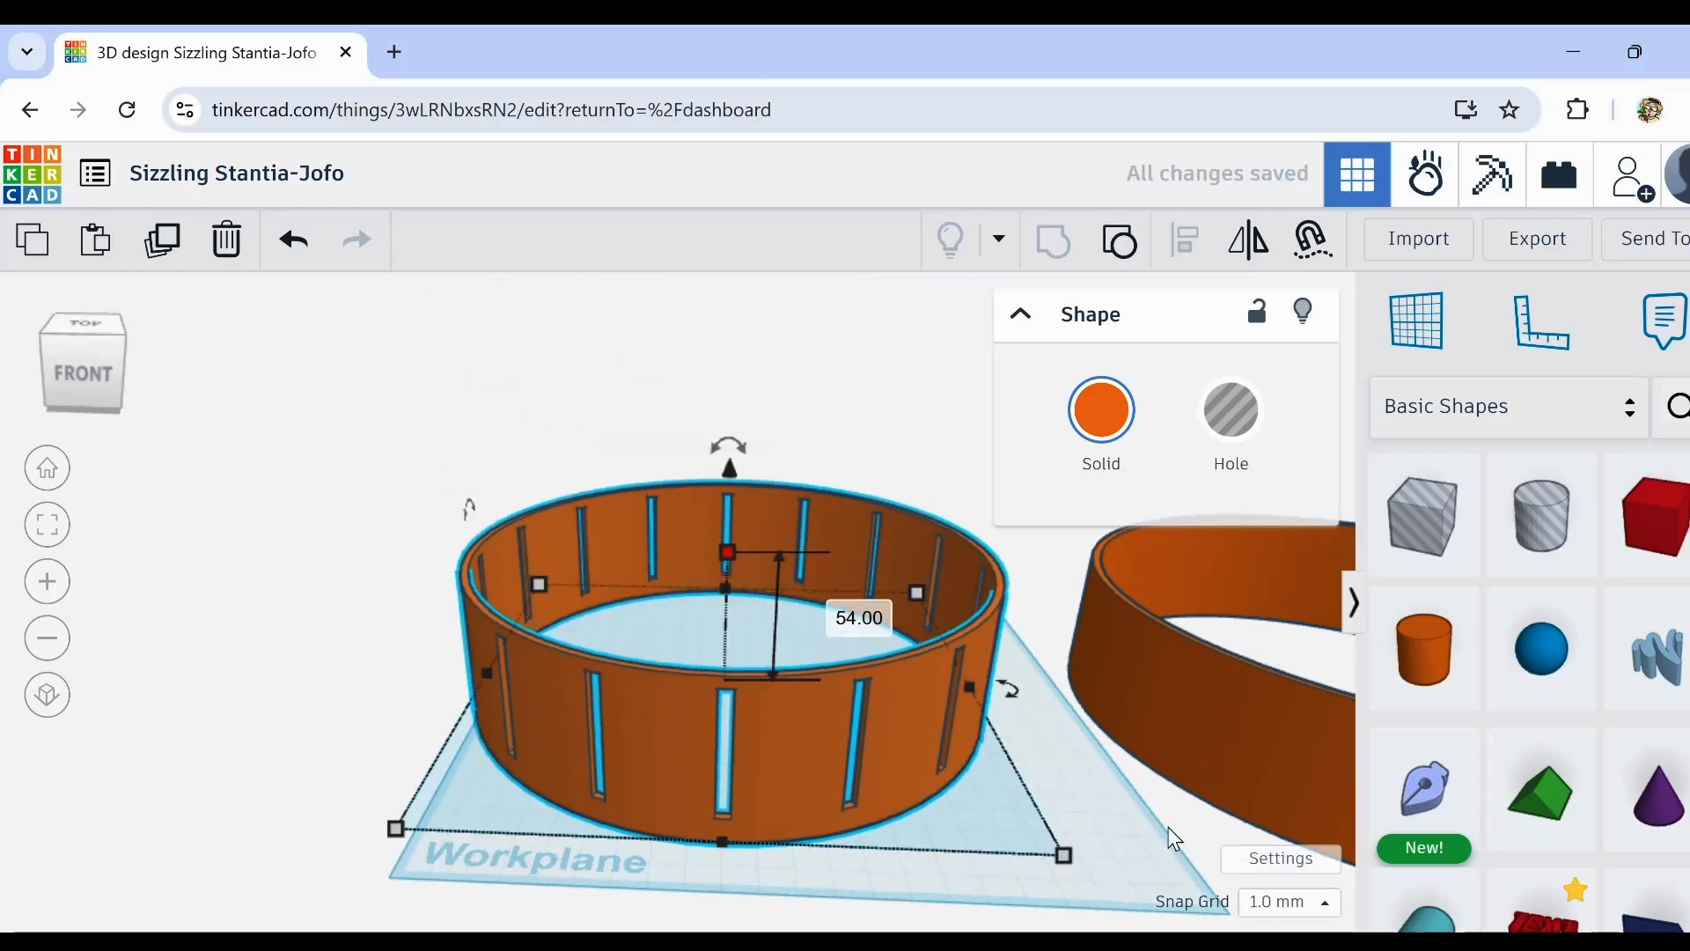
pyautogui.click(1173, 790)
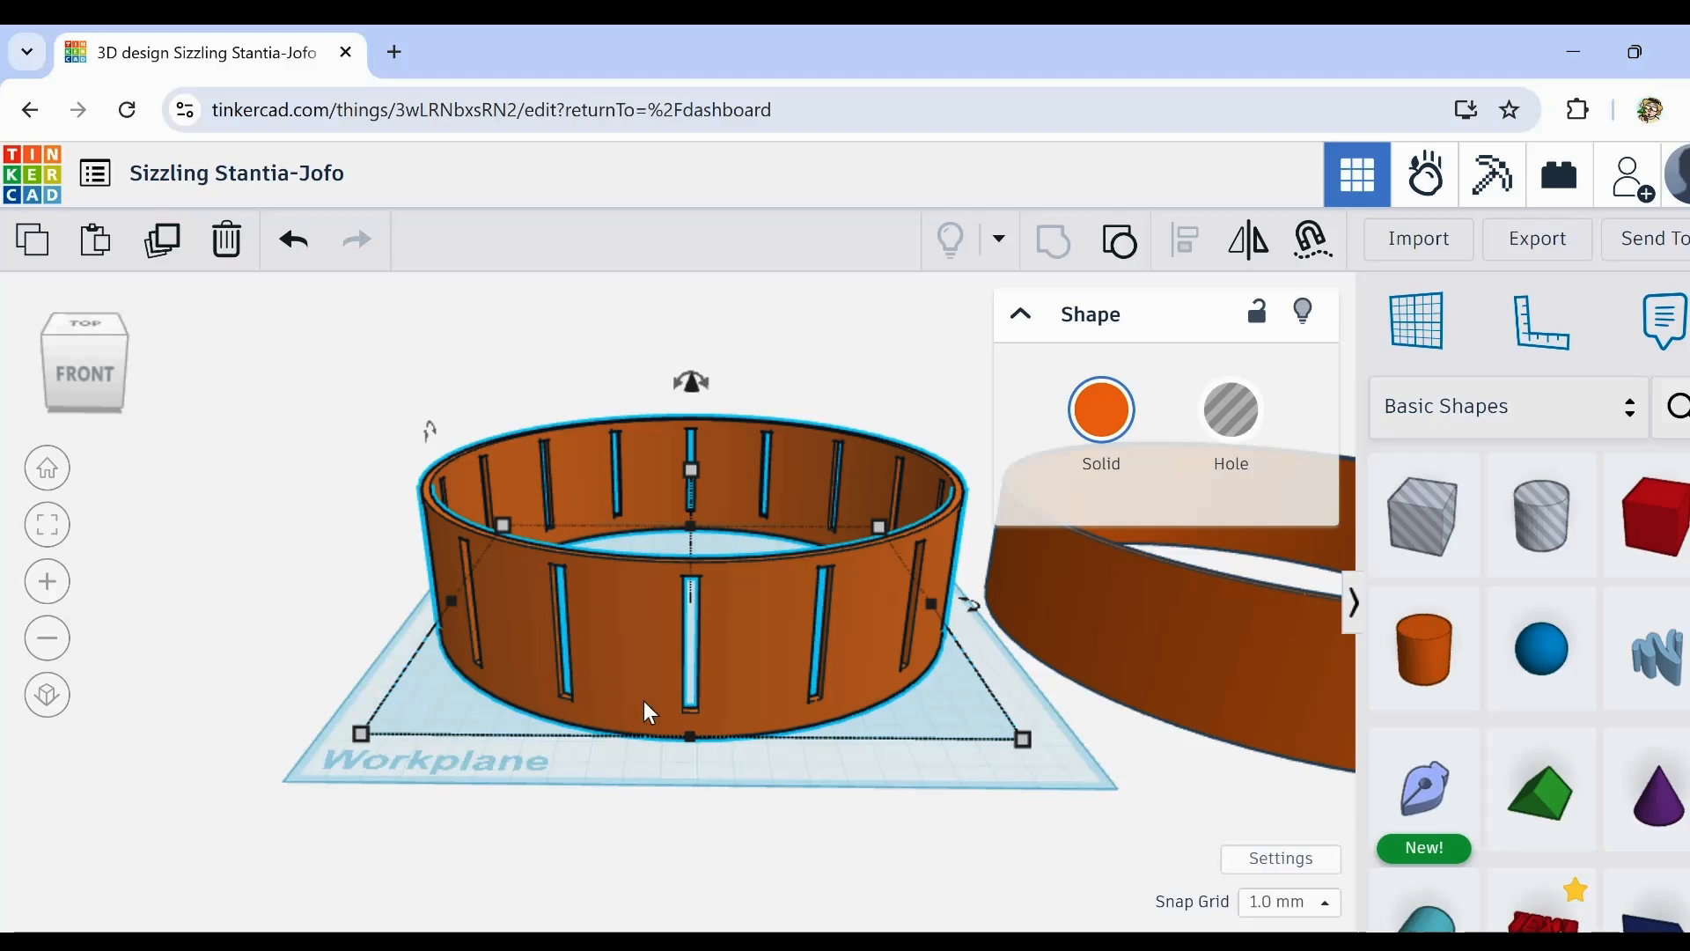
# Step: Move the slotted ring 10 mm toward the front edge of the workplane
pyautogui.scroll(-1, 799, 803)
pyautogui.moveTo(800, 802); pyautogui.dragTo(779, 869, button='middle')
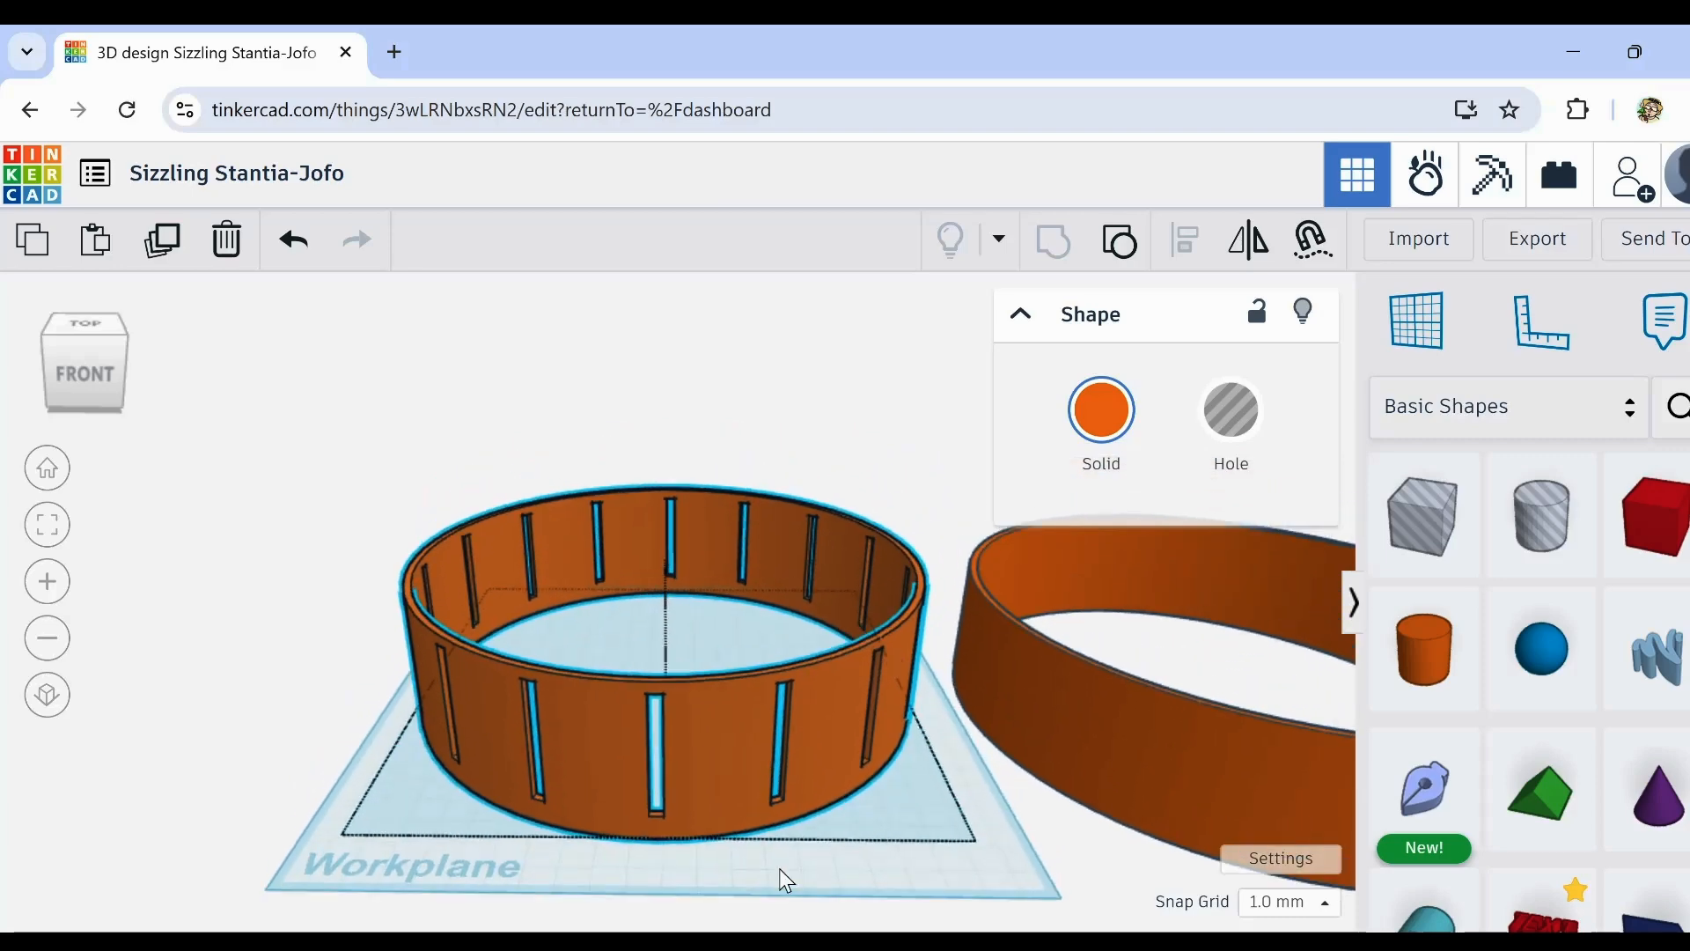
pyautogui.scroll(-1, 696, 682)
pyautogui.scroll(3, 694, 678)
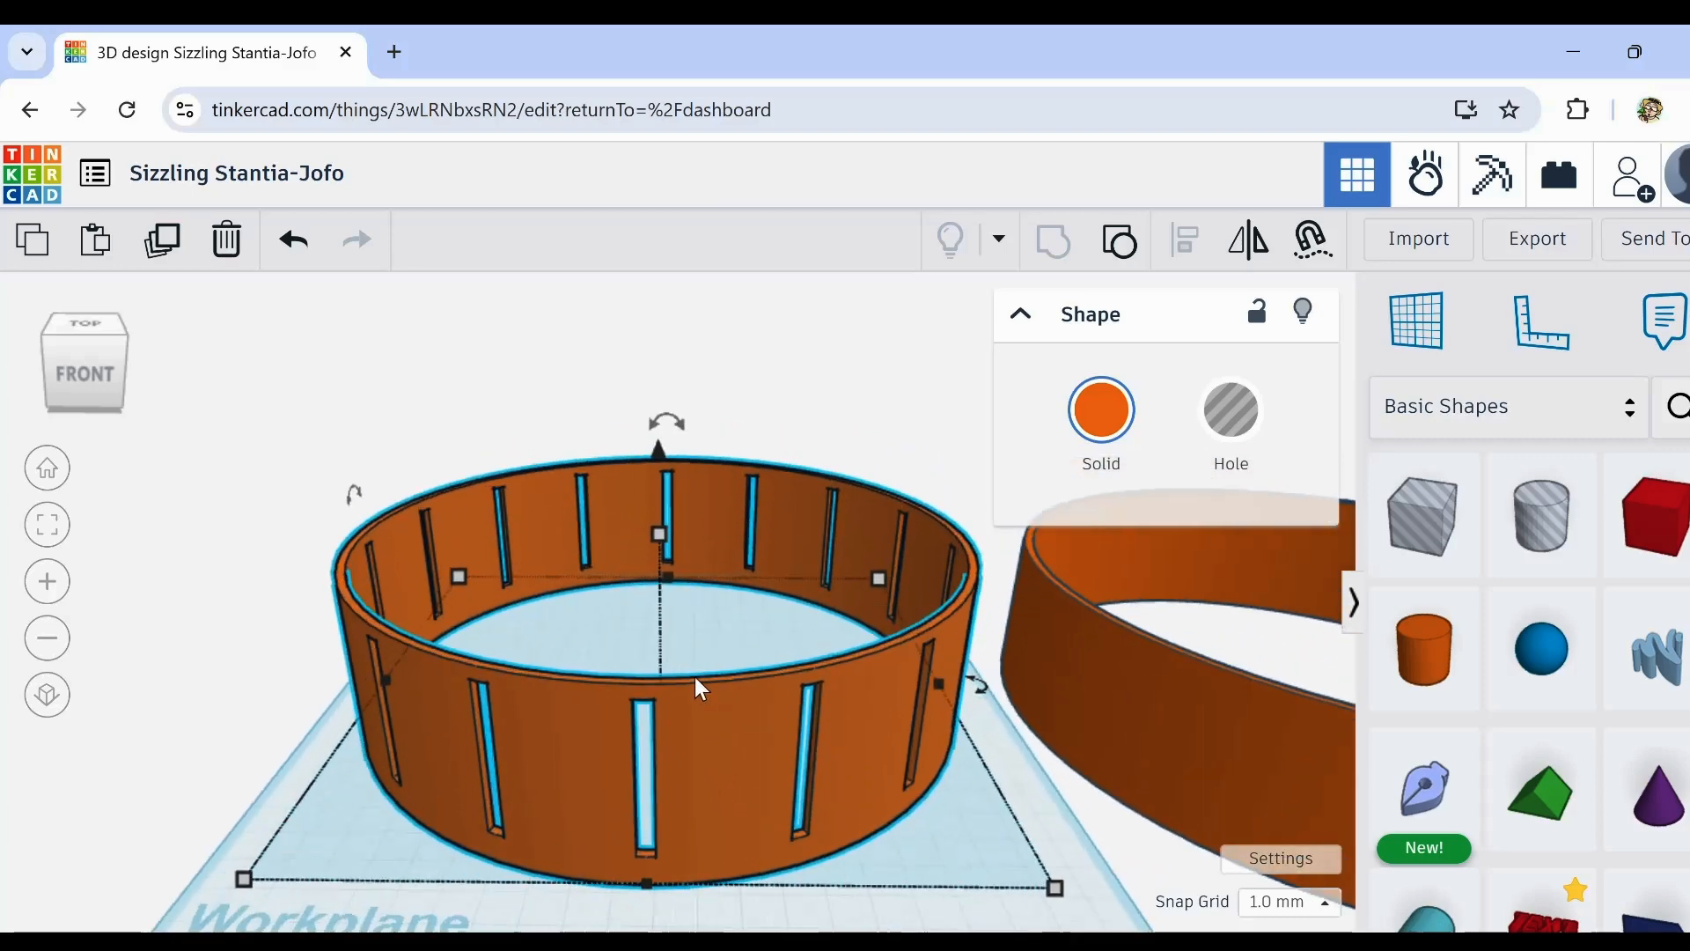
pyautogui.scroll(-3, 694, 678)
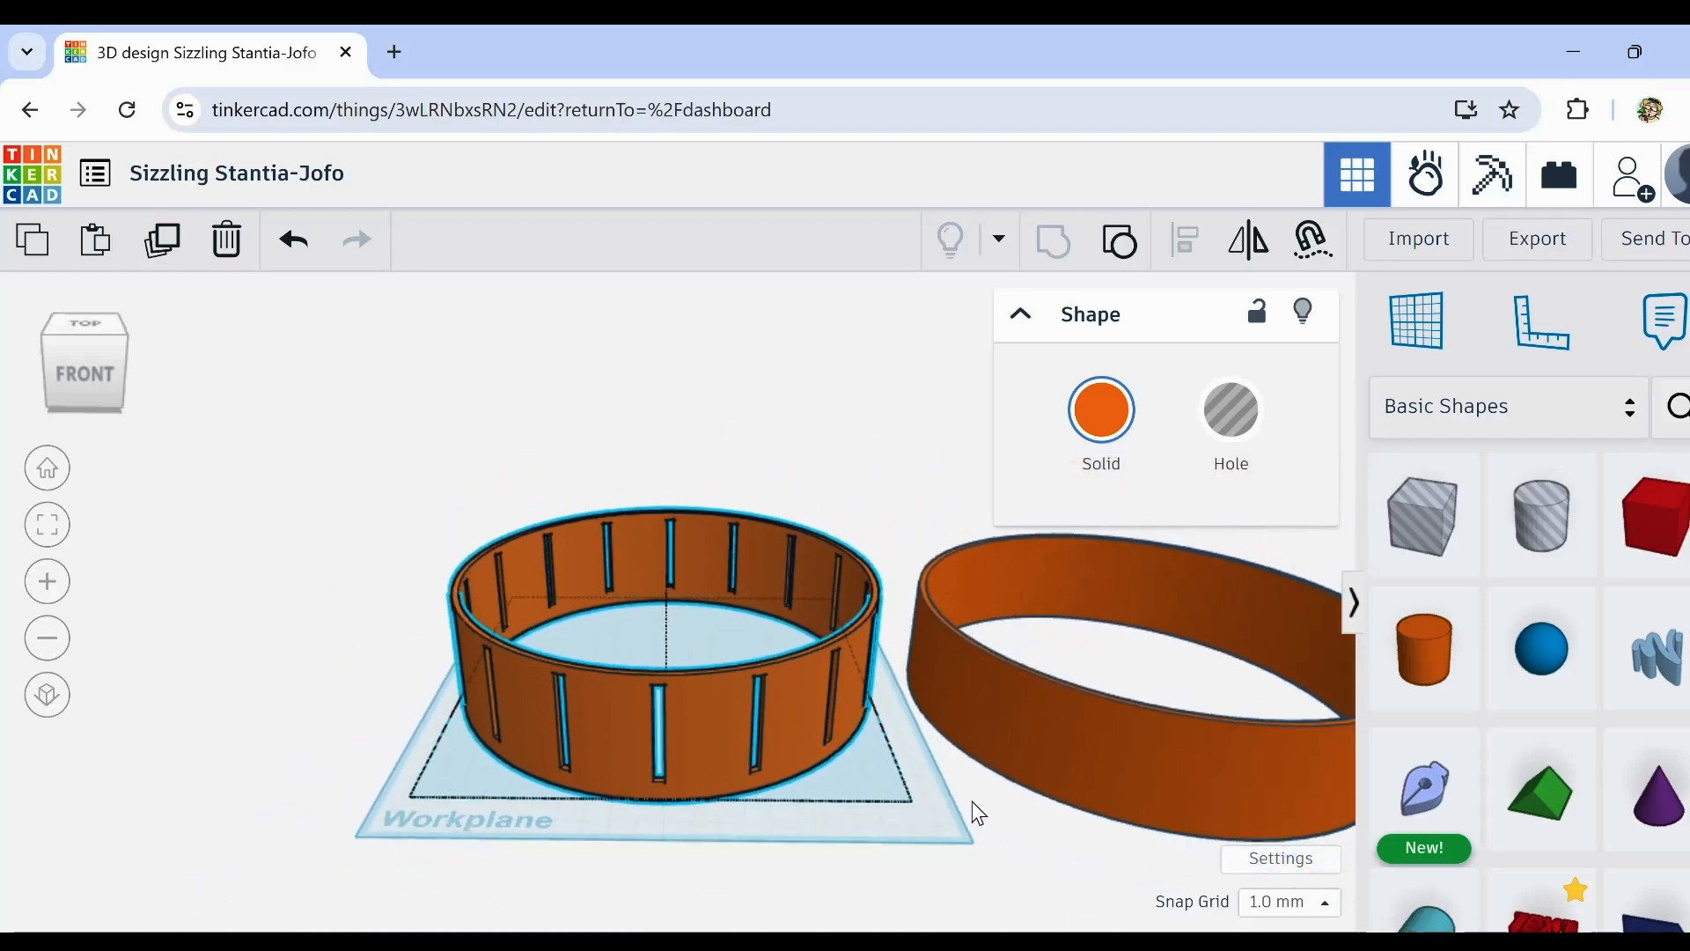
pyautogui.moveTo(971, 801); pyautogui.dragTo(973, 773, button='middle')
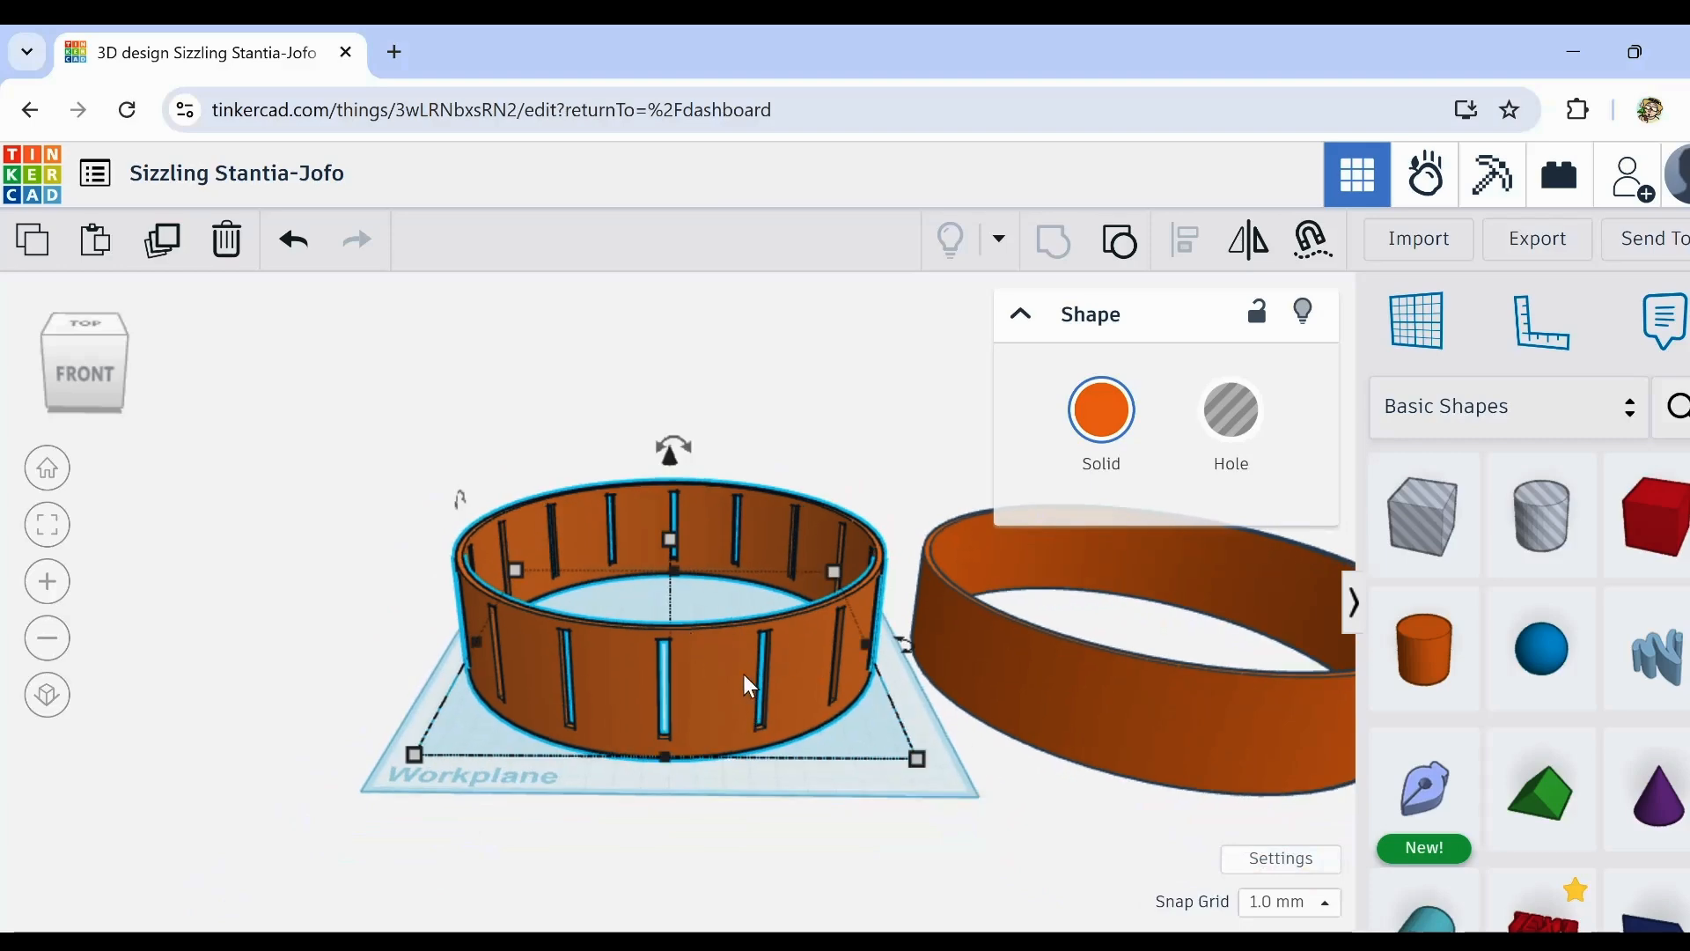
pyautogui.scroll(3, 717, 625)
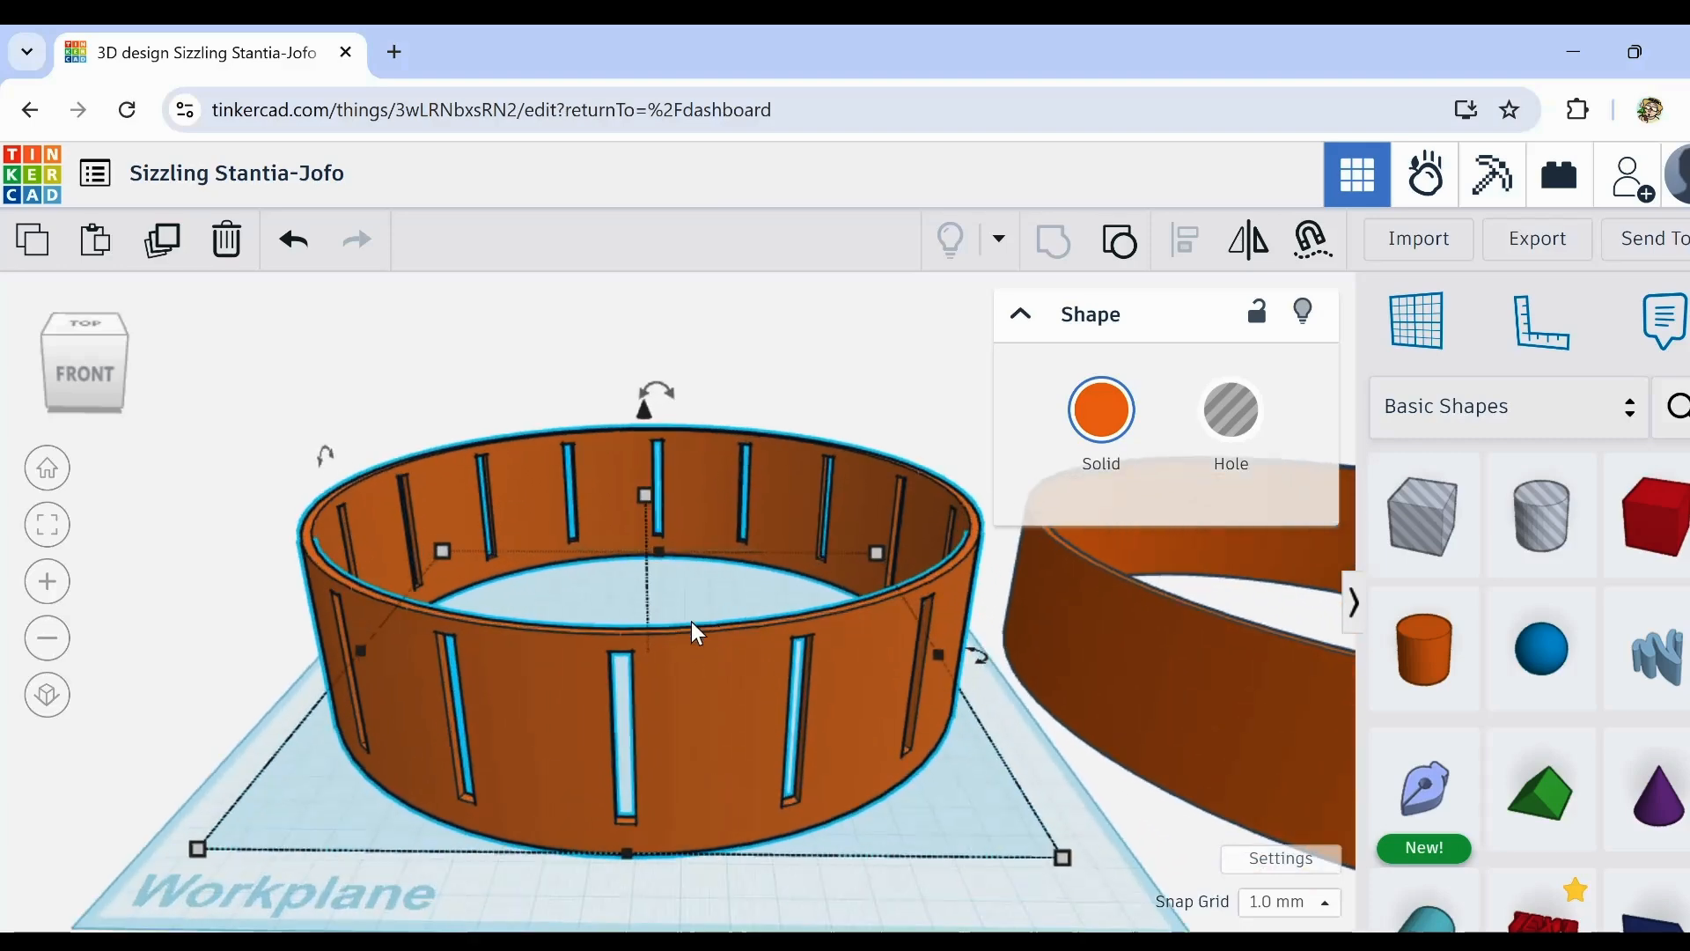
pyautogui.moveTo(684, 689); pyautogui.dragTo(712, 724)
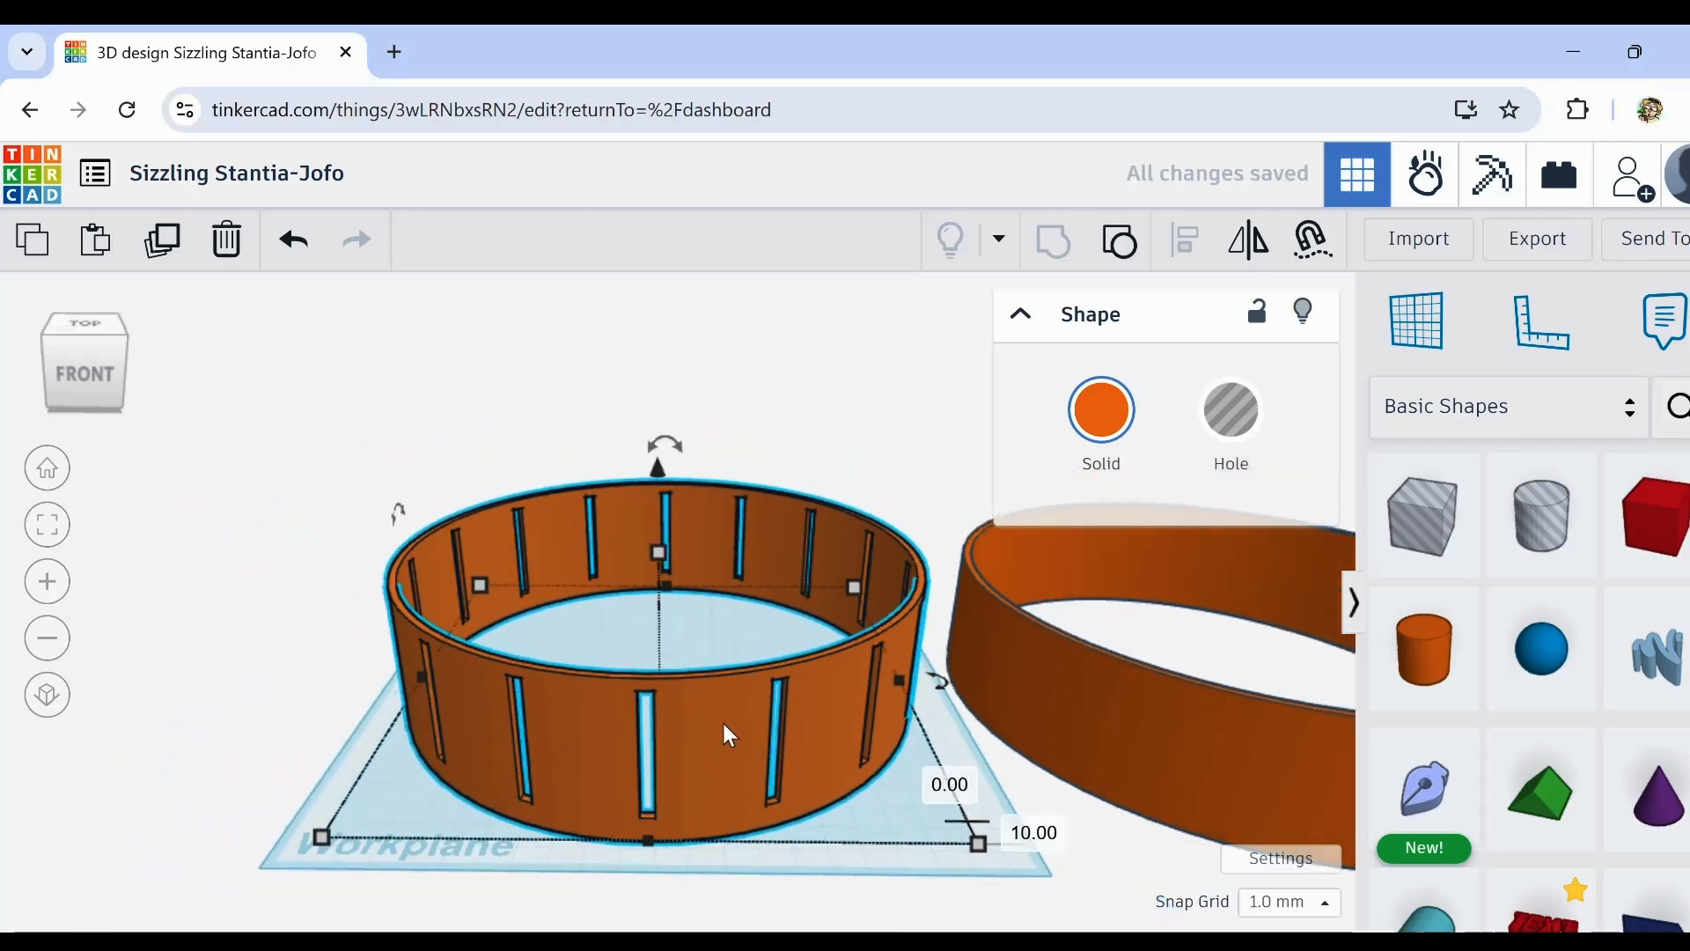
pyautogui.scroll(2, 823, 845)
pyautogui.scroll(2, 794, 719)
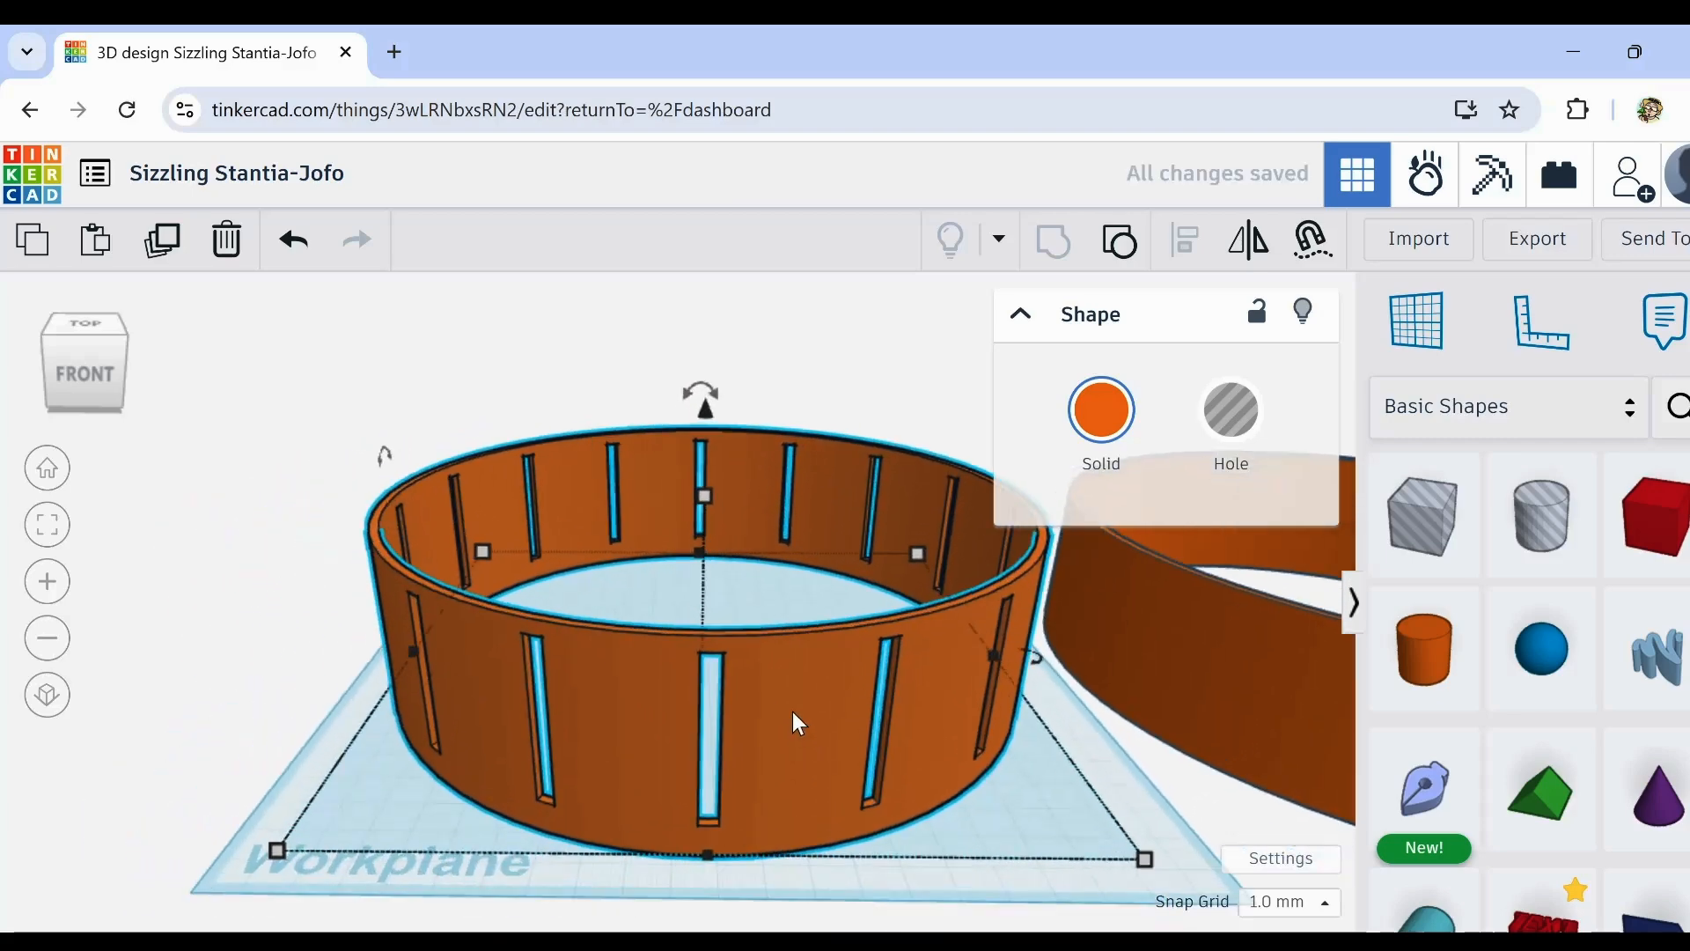
# Step: Ungroup the slotted ring into its ring body and the radiating hole boxes
pyautogui.scroll(-3, 792, 712)
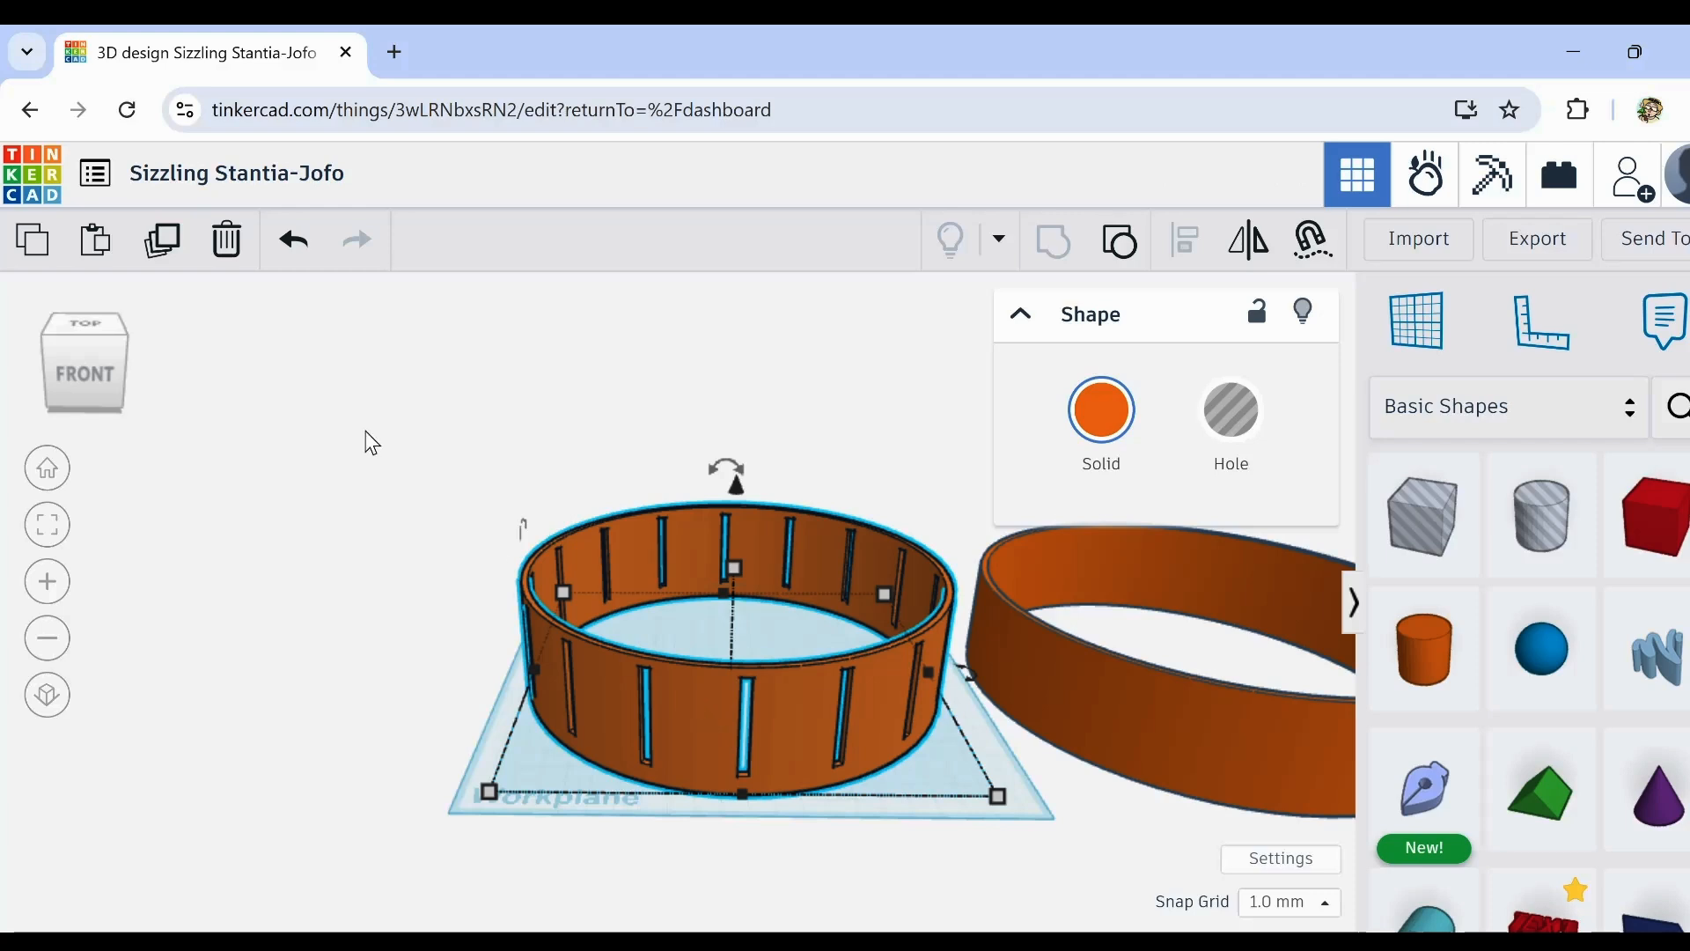
pyautogui.moveTo(458, 470); pyautogui.dragTo(923, 812)
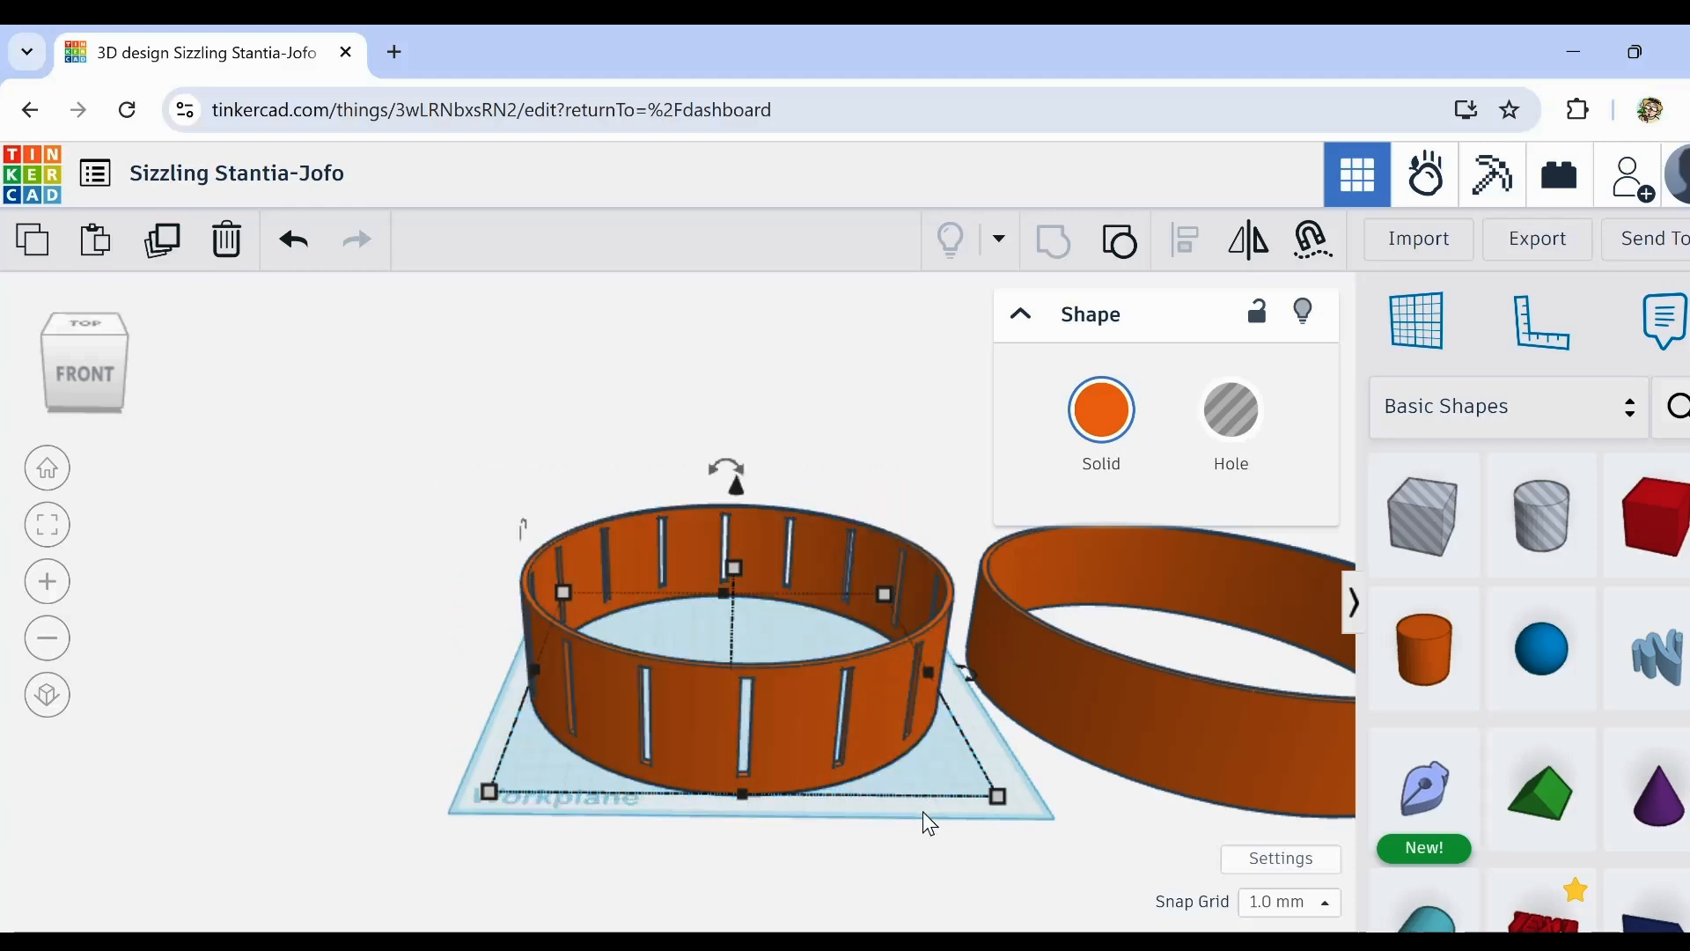
pyautogui.click(923, 811)
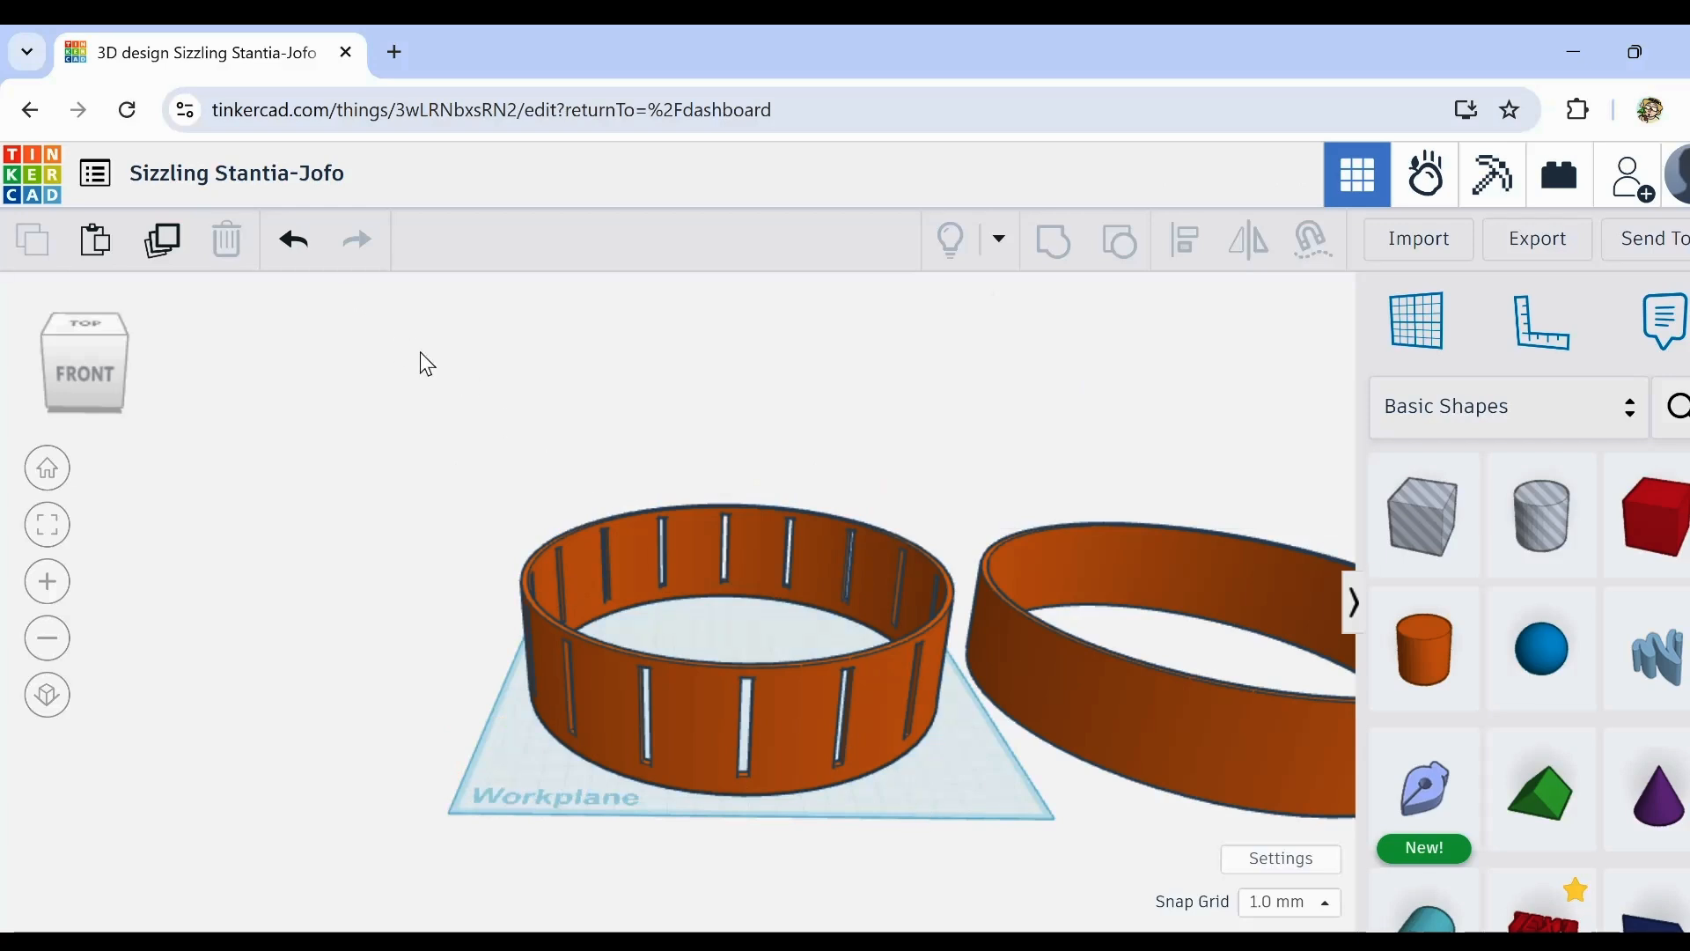
pyautogui.click(652, 533)
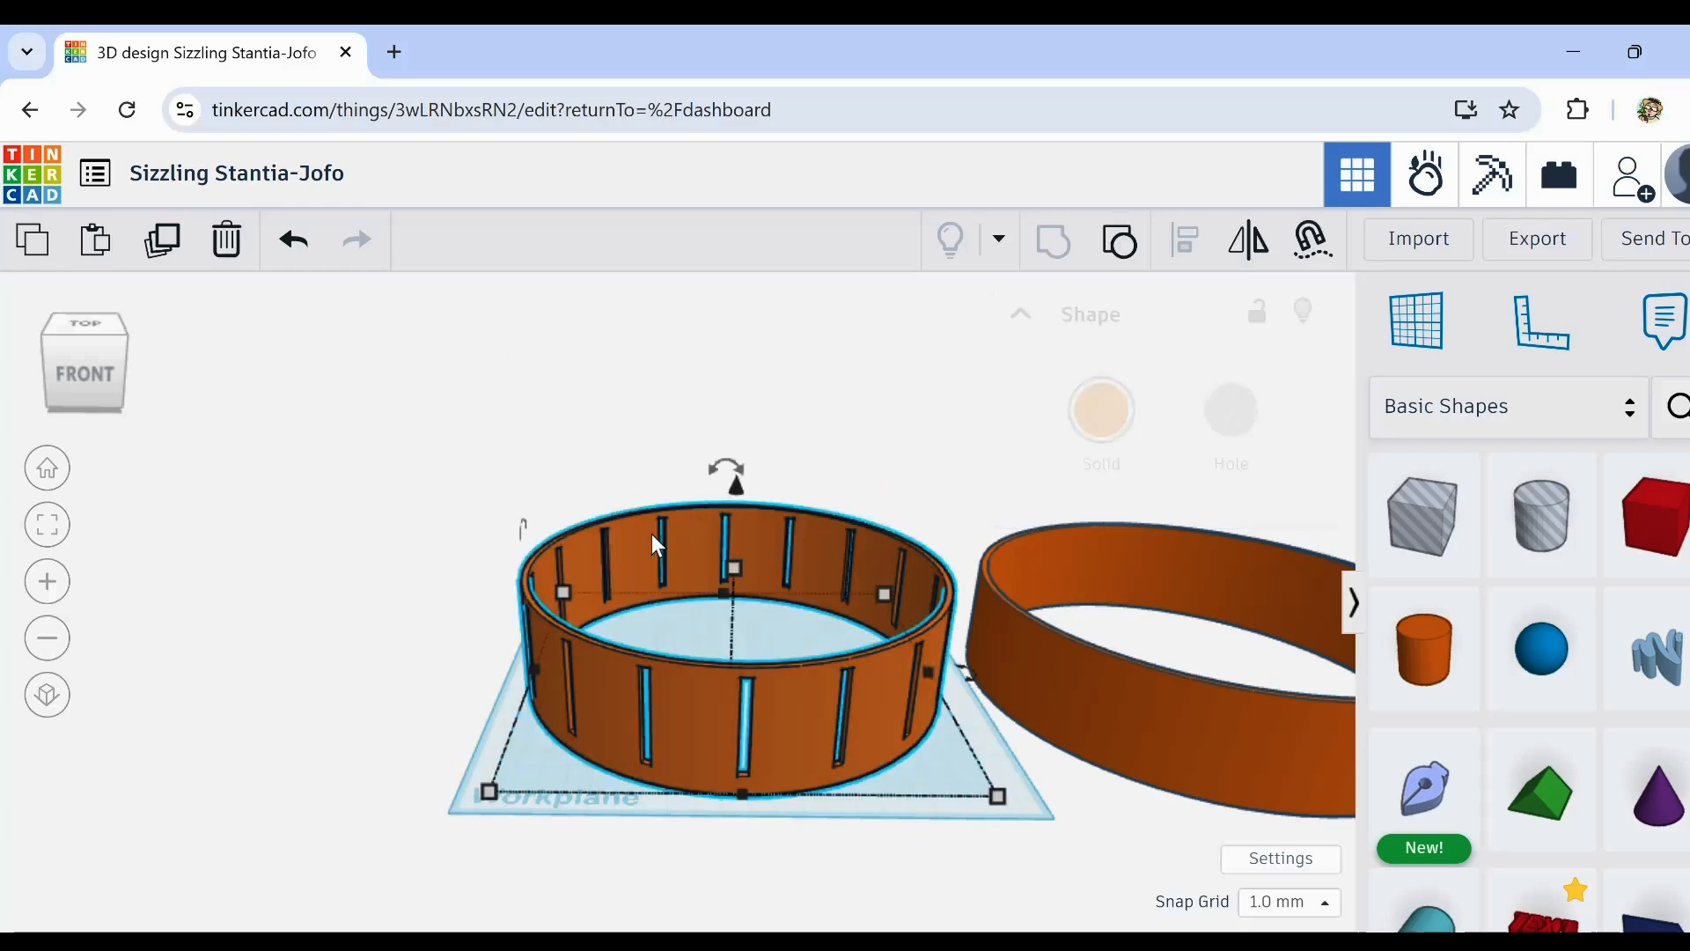
pyautogui.click(1120, 247)
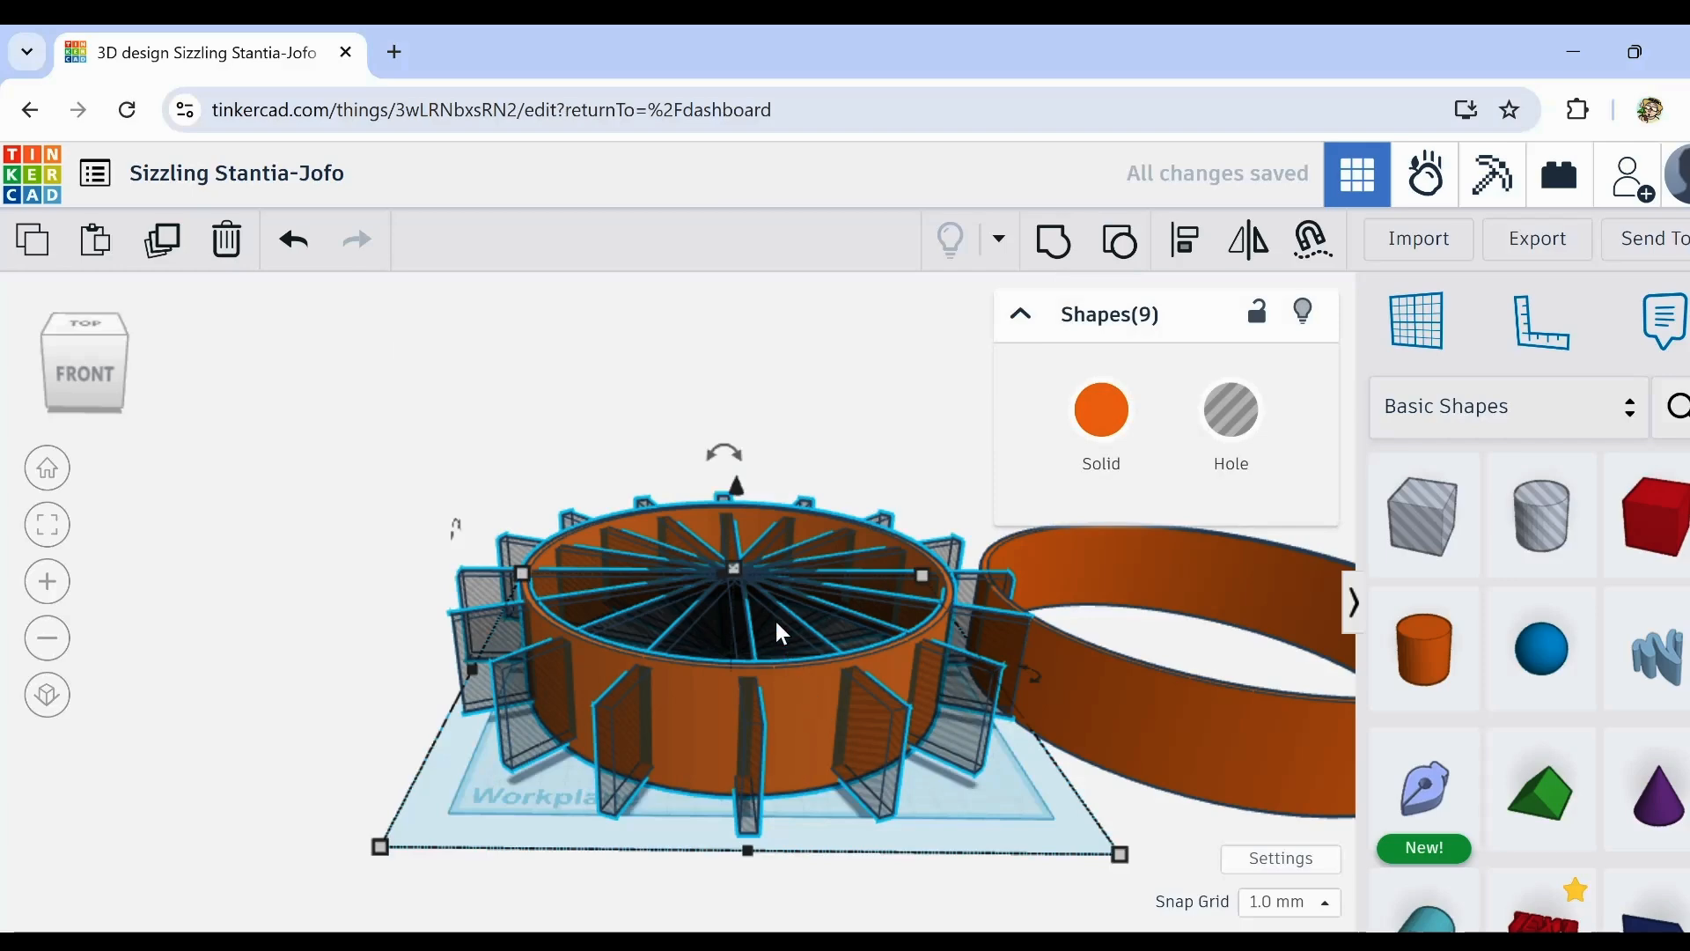
# Step: Select only the ring body between the hole boxes and stretch its height to about 94 mm
pyautogui.click(620, 407)
pyautogui.click(761, 678)
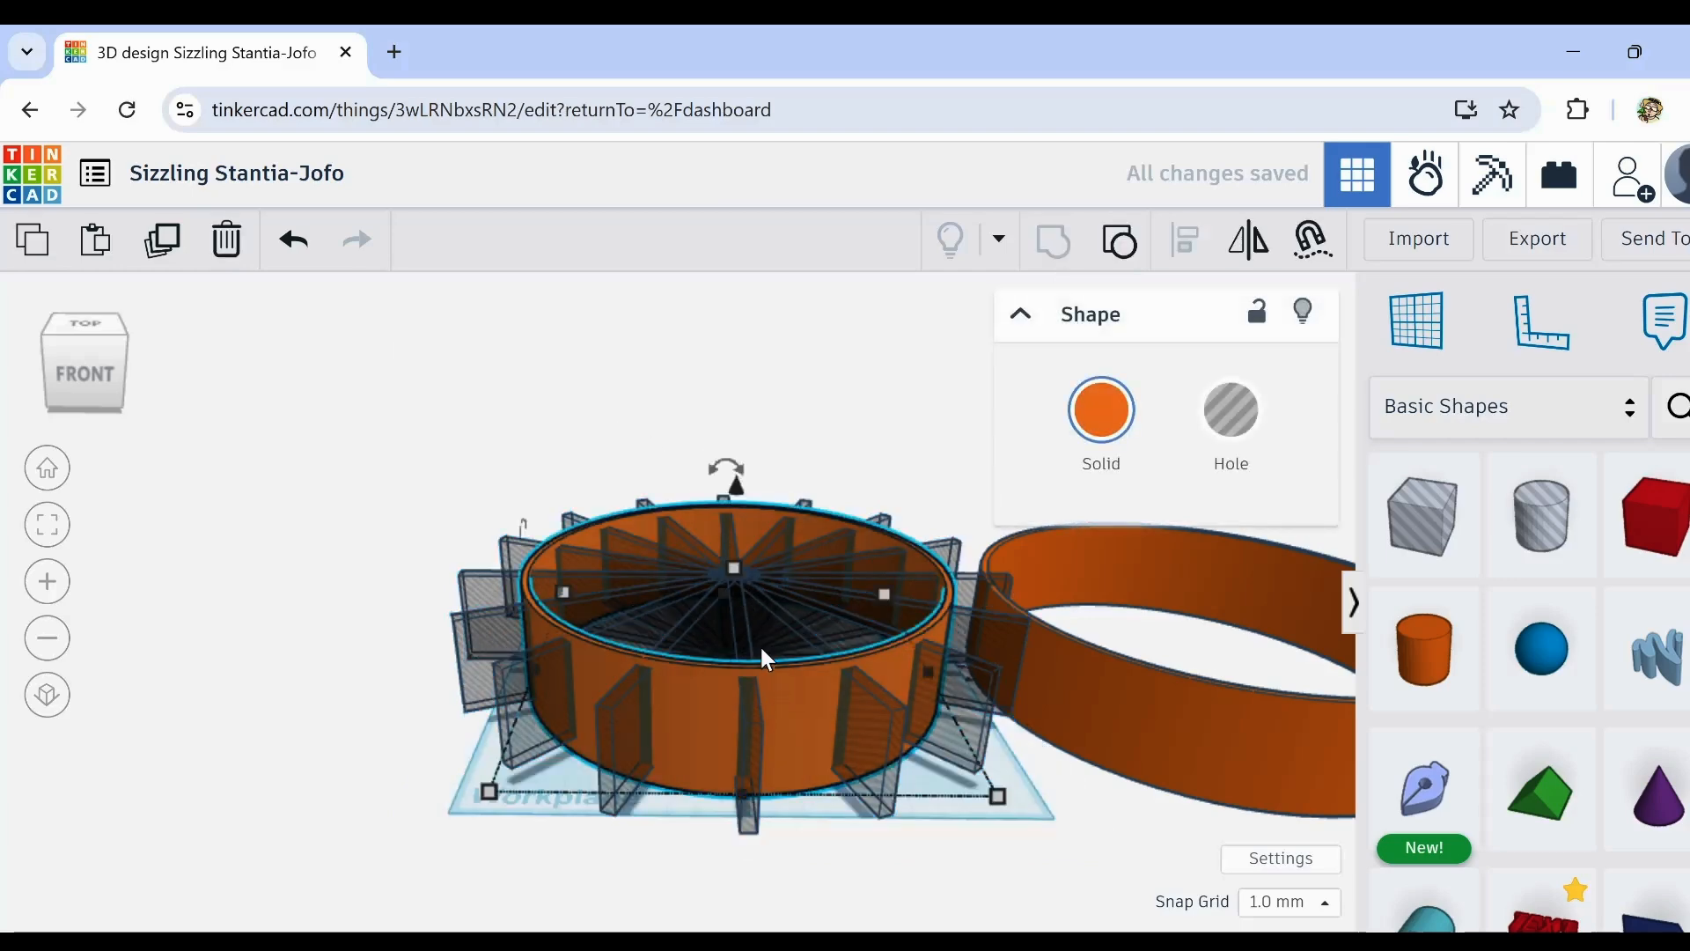
pyautogui.moveTo(727, 563); pyautogui.dragTo(737, 513)
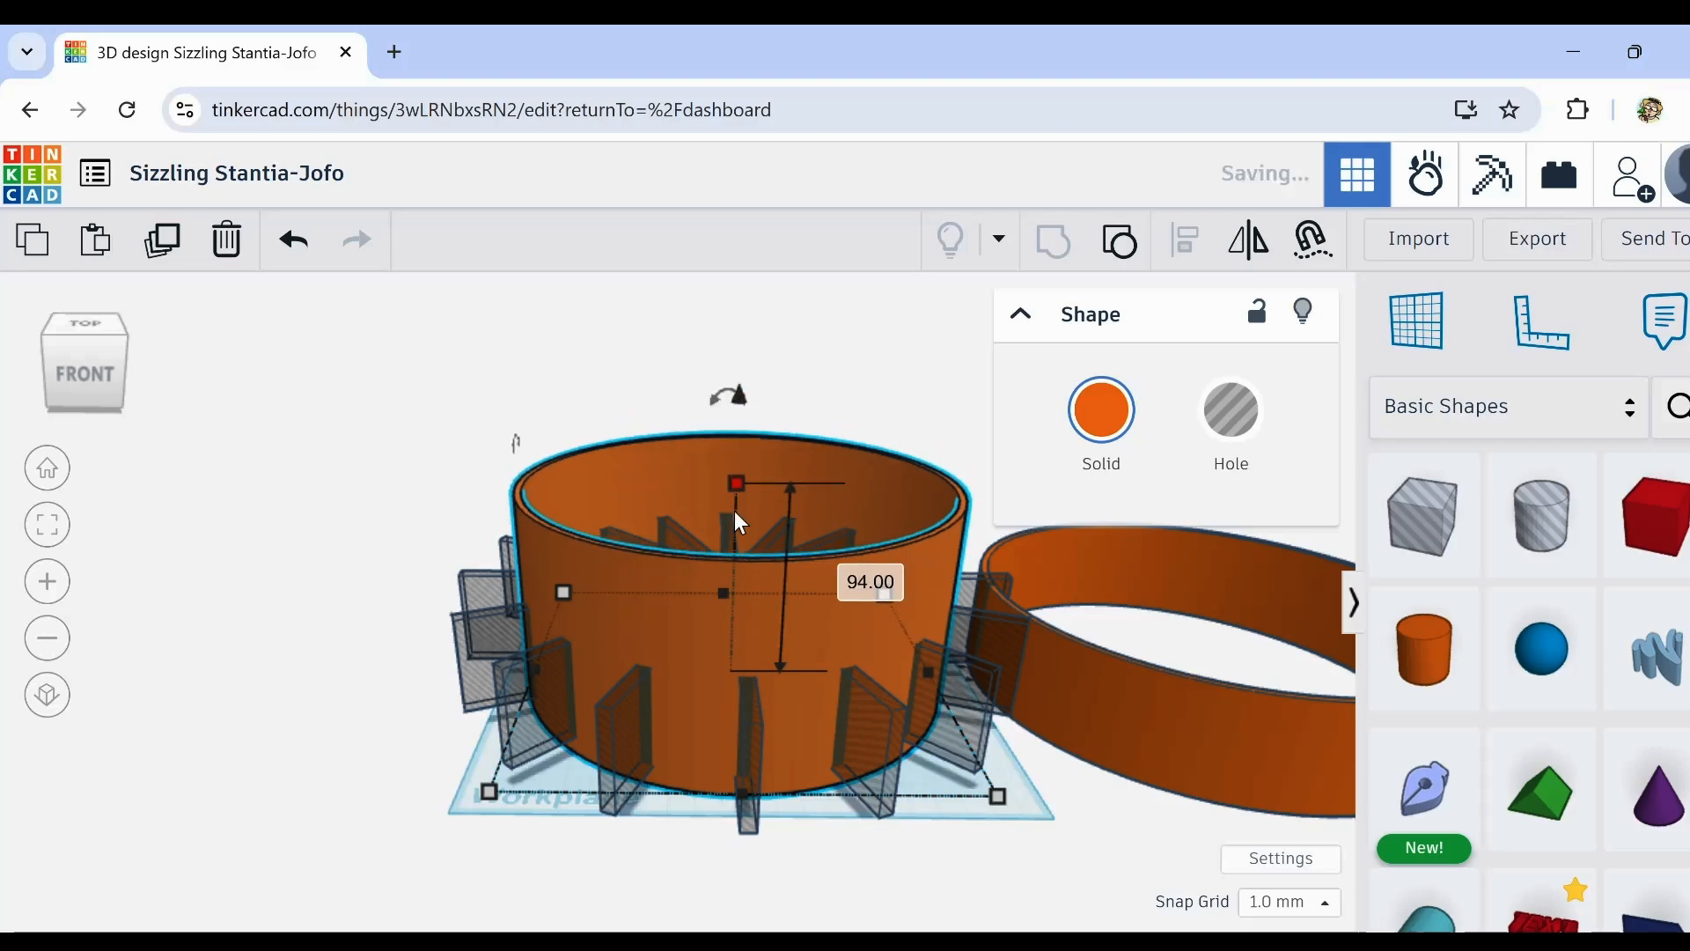
# Step: Select the taller ring body with all its hole boxes and group them to cut the slots
pyautogui.moveTo(859, 878); pyautogui.dragTo(850, 836, button='right')
pyautogui.moveTo(452, 532); pyautogui.dragTo(975, 867)
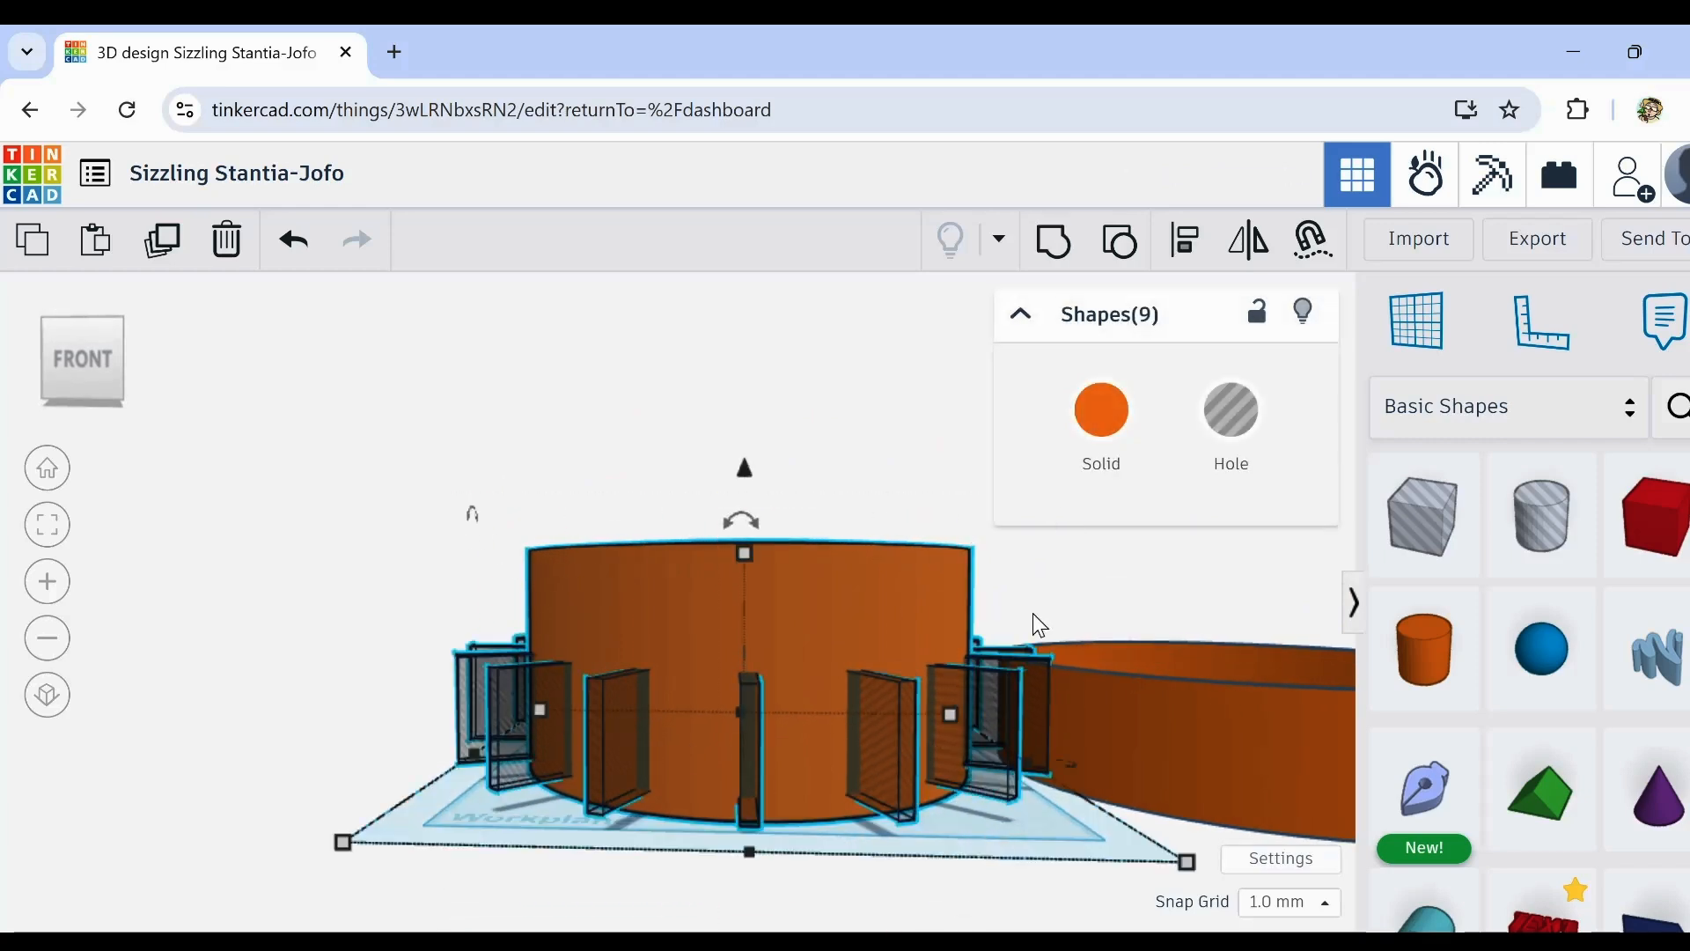
pyautogui.click(1059, 253)
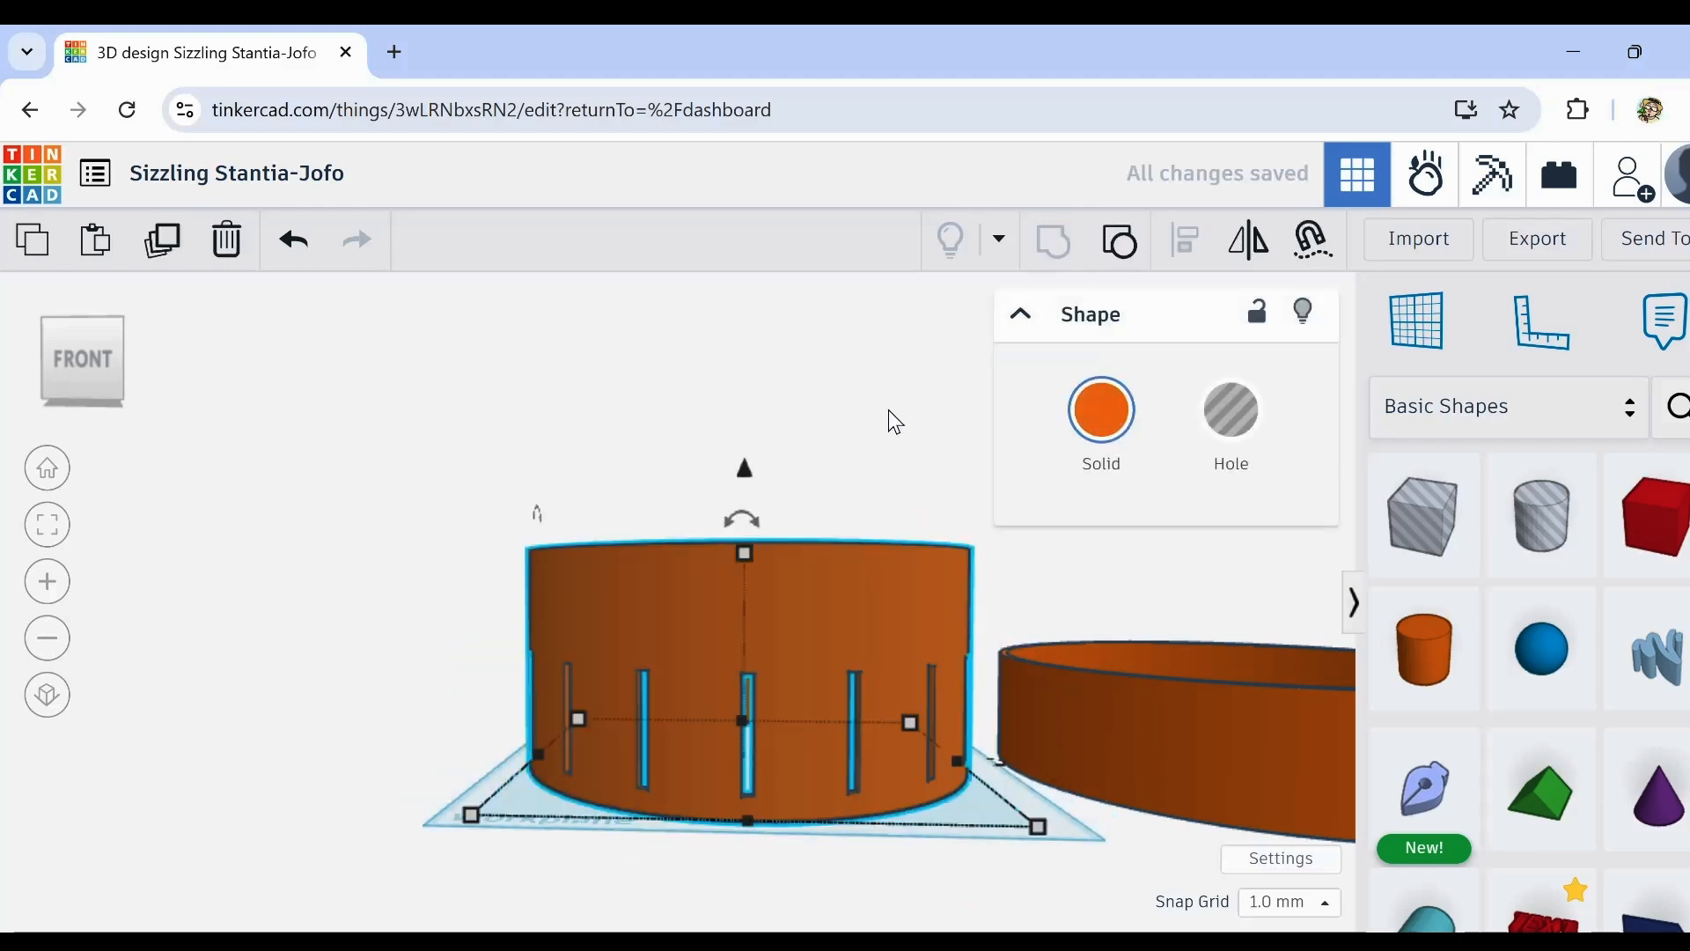
# Step: Mirror the tall slotted ring vertically so its slots sit near the upper rim
pyautogui.moveTo(889, 409); pyautogui.dragTo(874, 489, button='right')
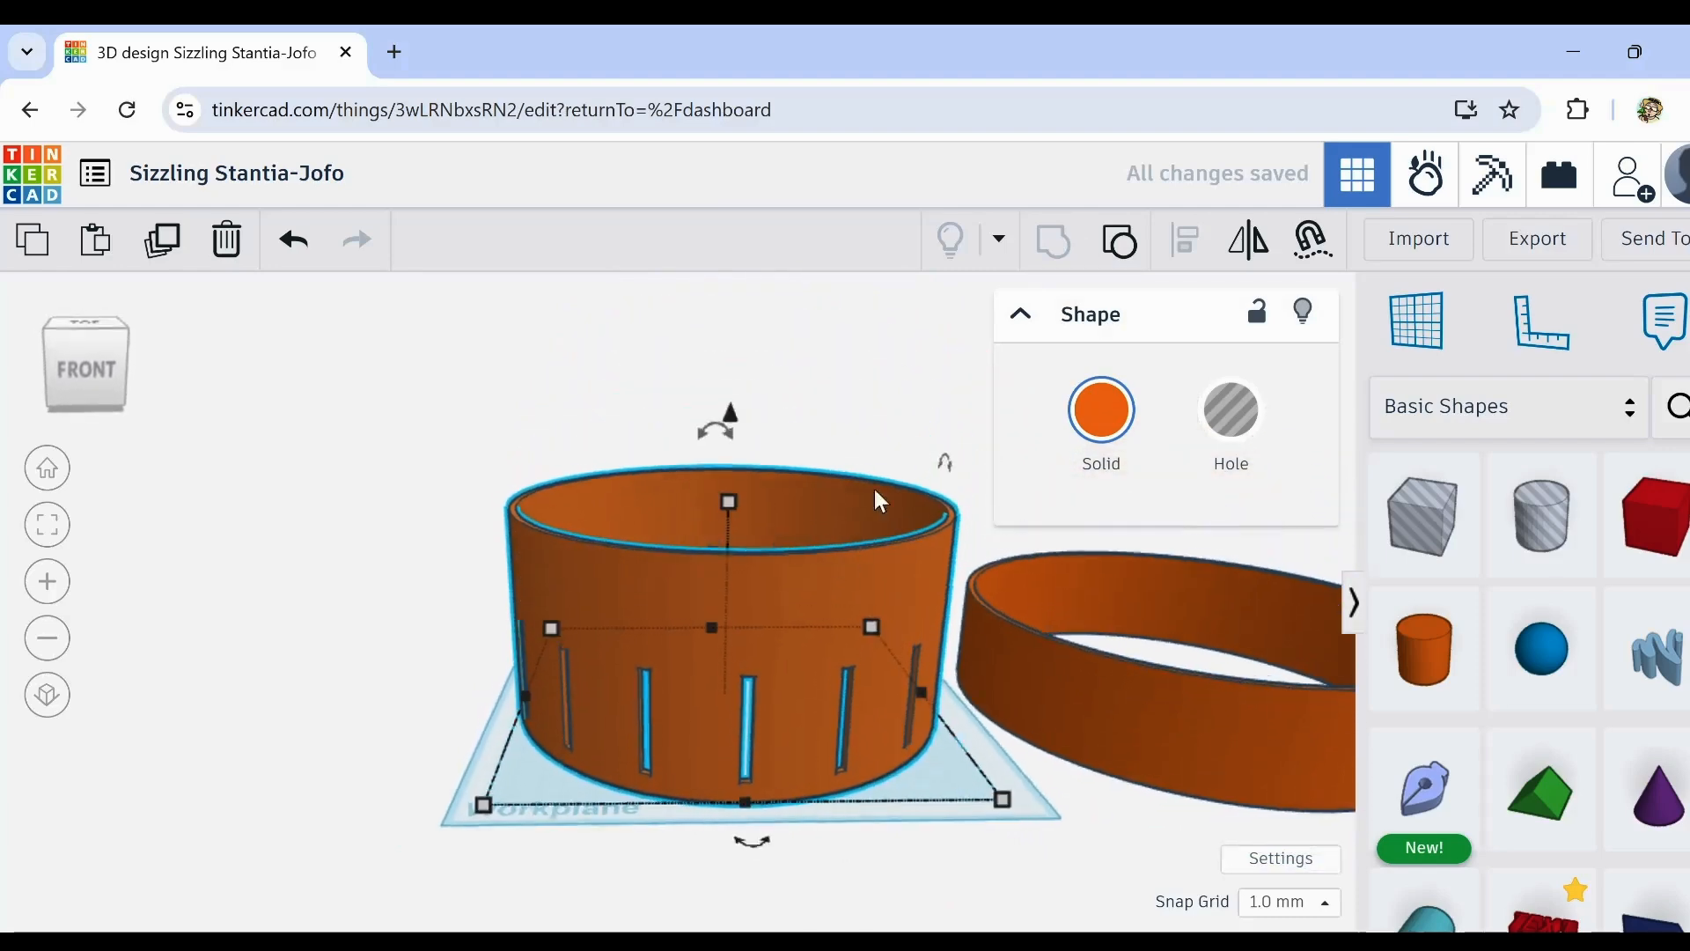
pyautogui.click(1248, 238)
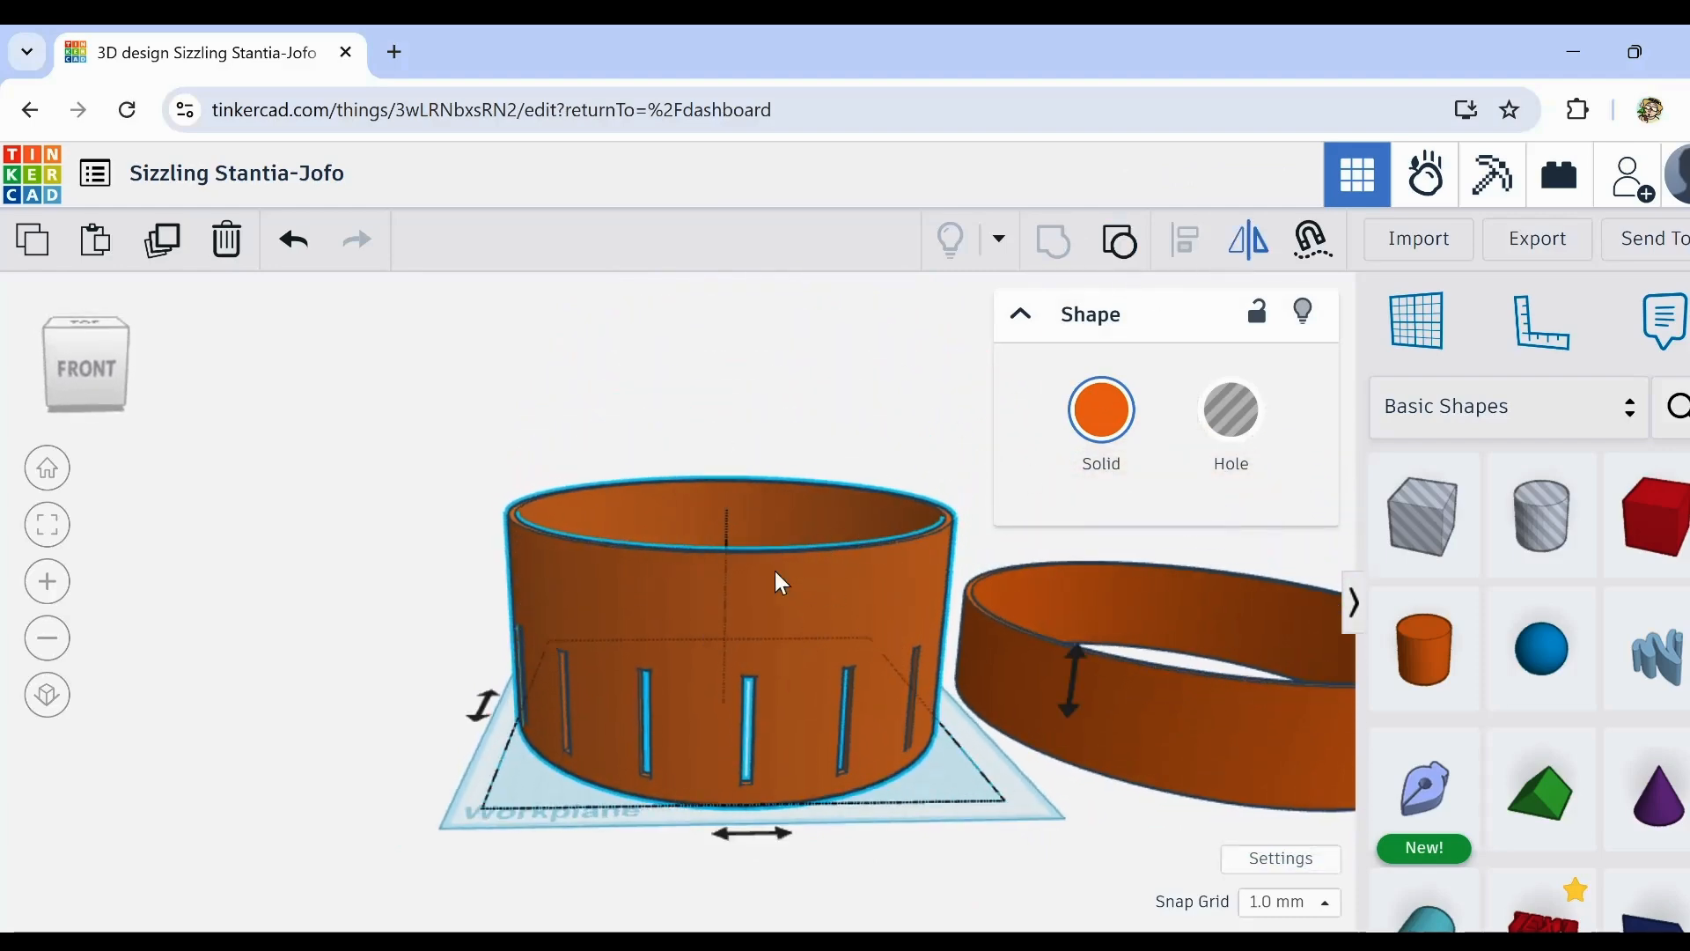
pyautogui.click(1074, 669)
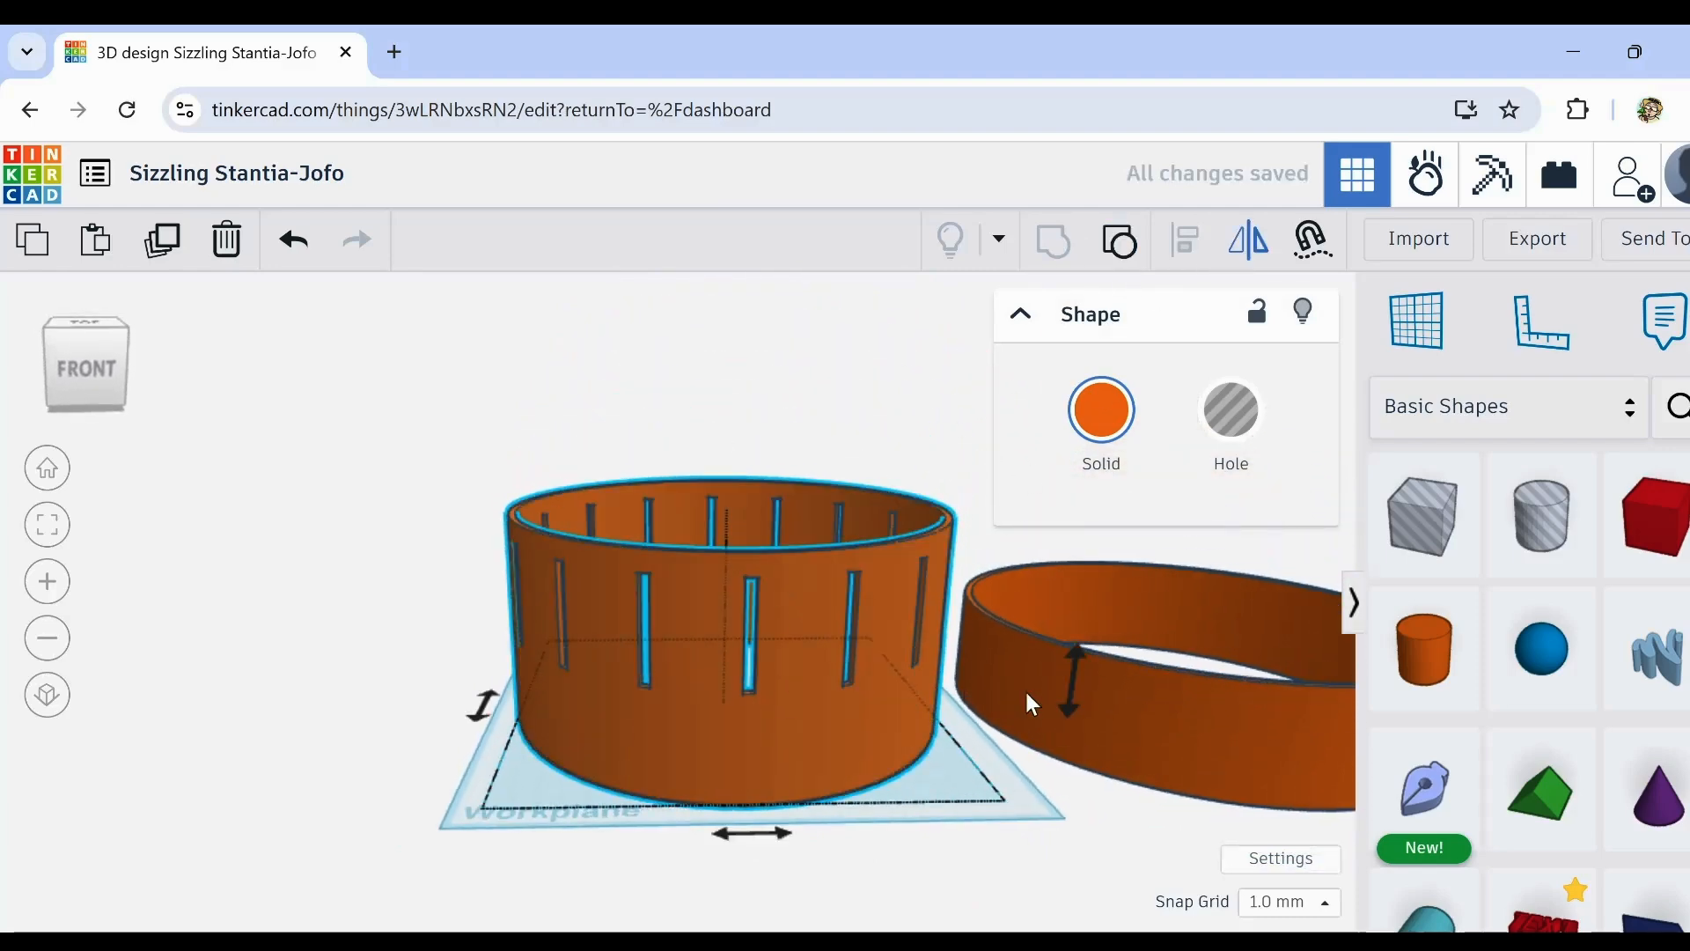
# Step: Move the plain ring about 54 mm sideways against the tall slotted ring
pyautogui.click(933, 809)
pyautogui.moveTo(901, 799); pyautogui.dragTo(842, 760, button='right')
pyautogui.moveTo(1177, 751); pyautogui.dragTo(988, 743)
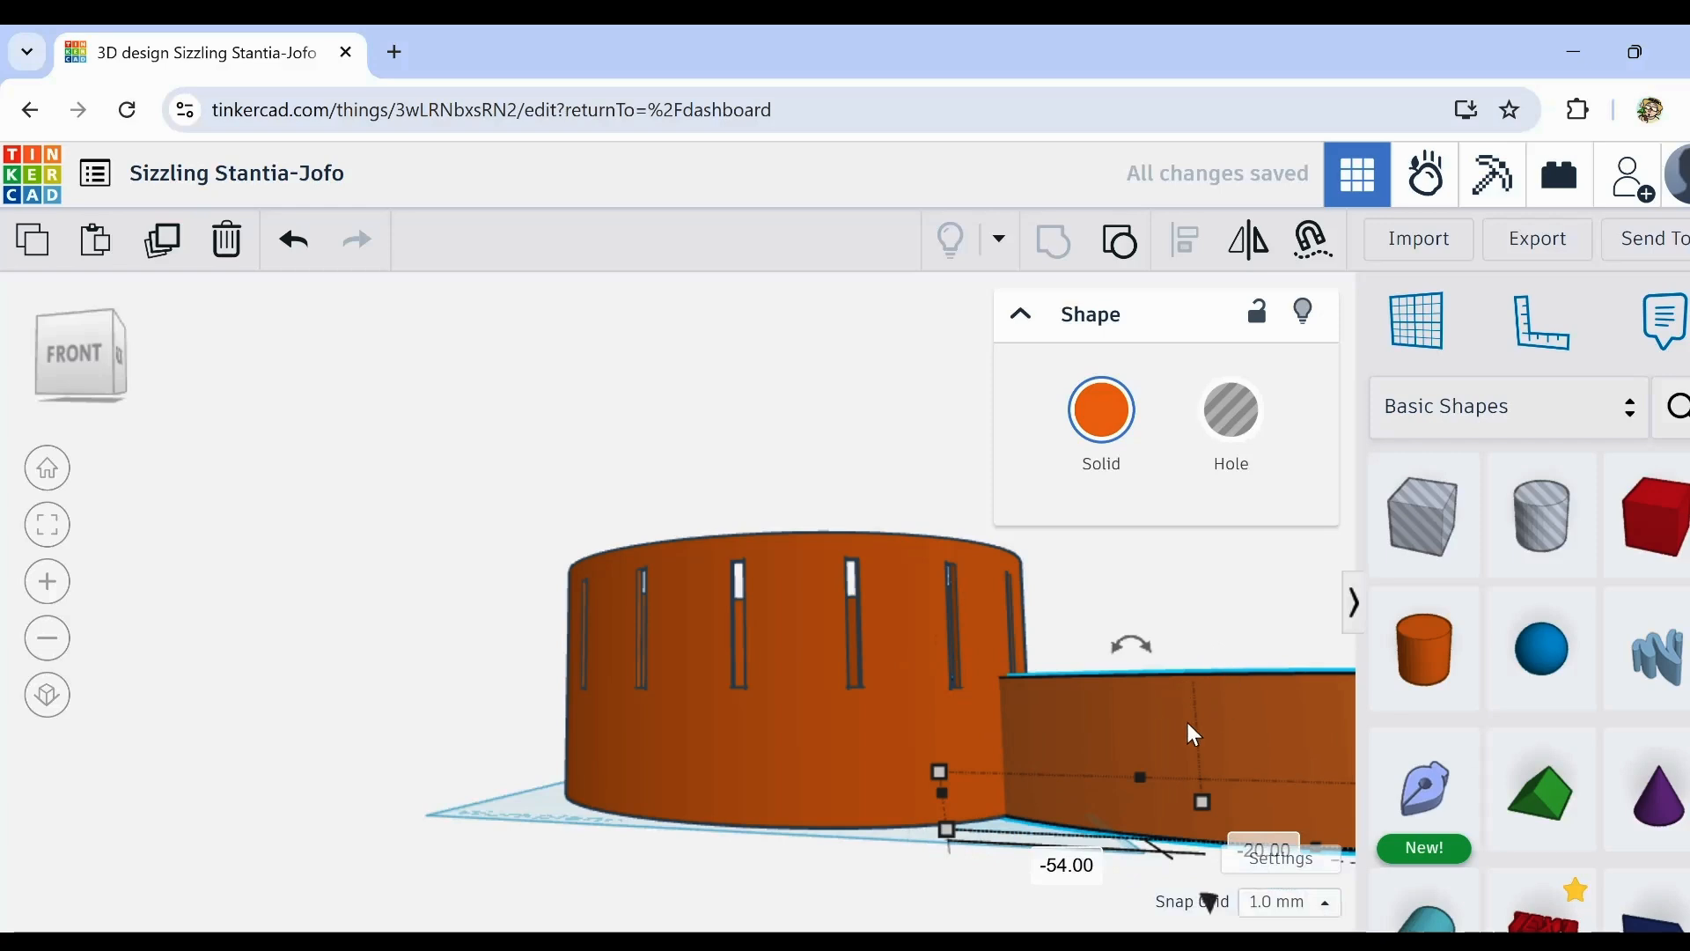
# Step: Set the plain ring's height to 43 mm and move the ring back away from the slotted one
pyautogui.moveTo(713, 826); pyautogui.dragTo(750, 879, button='right')
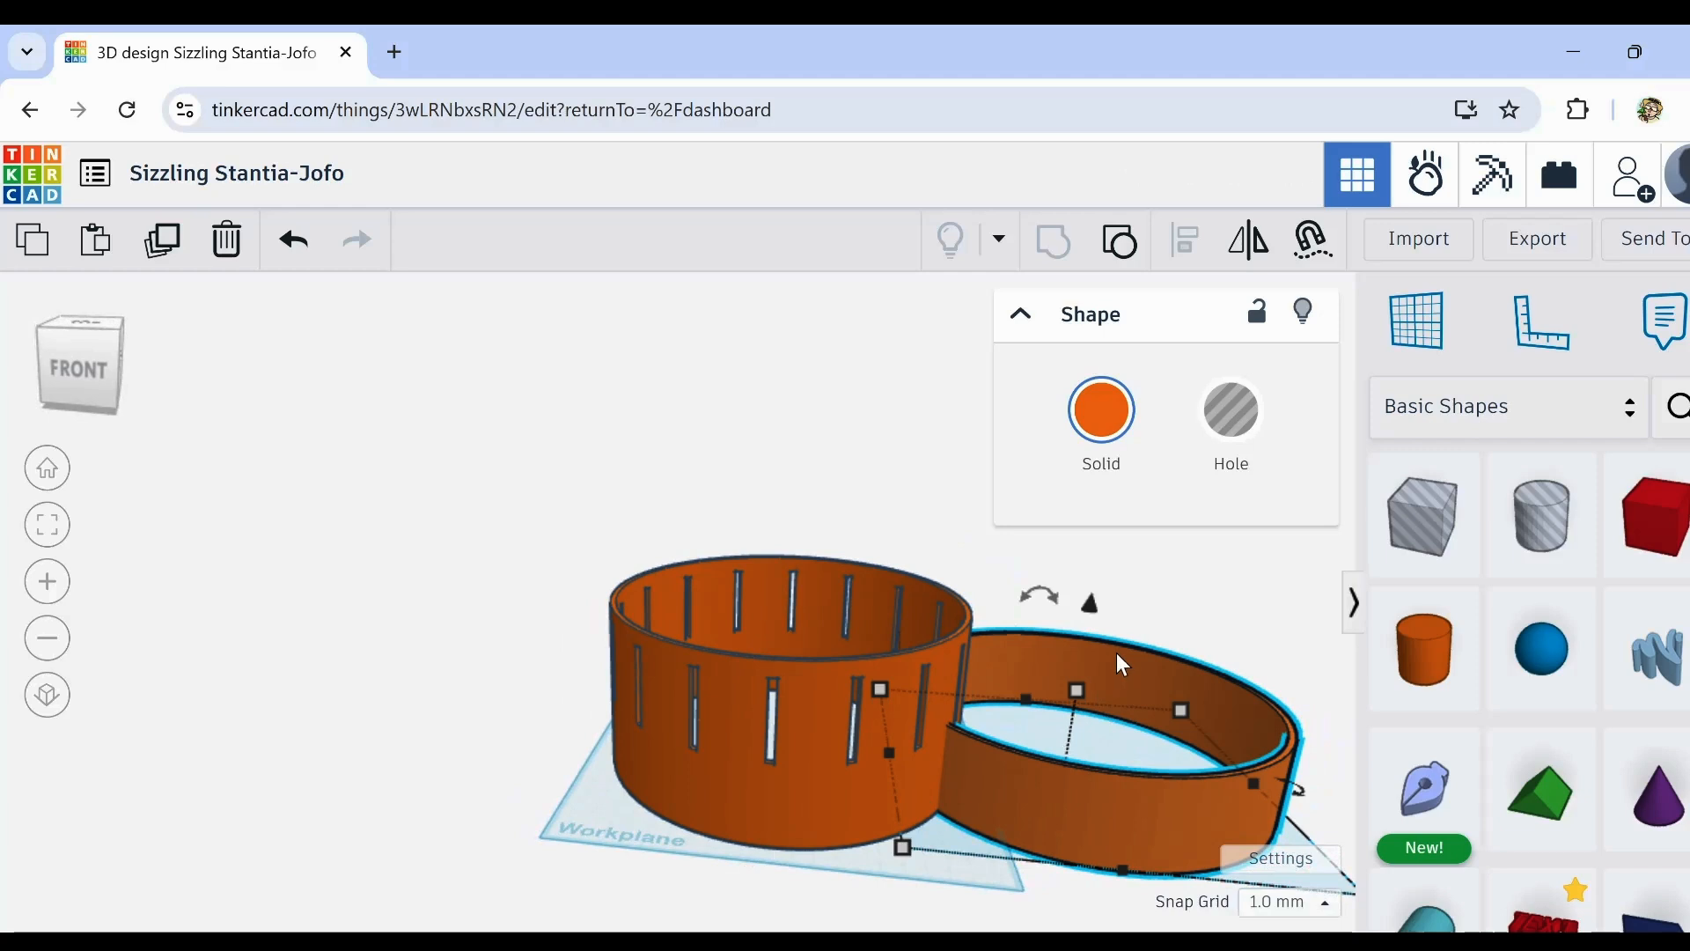
pyautogui.moveTo(928, 902); pyautogui.dragTo(781, 911, button='middle')
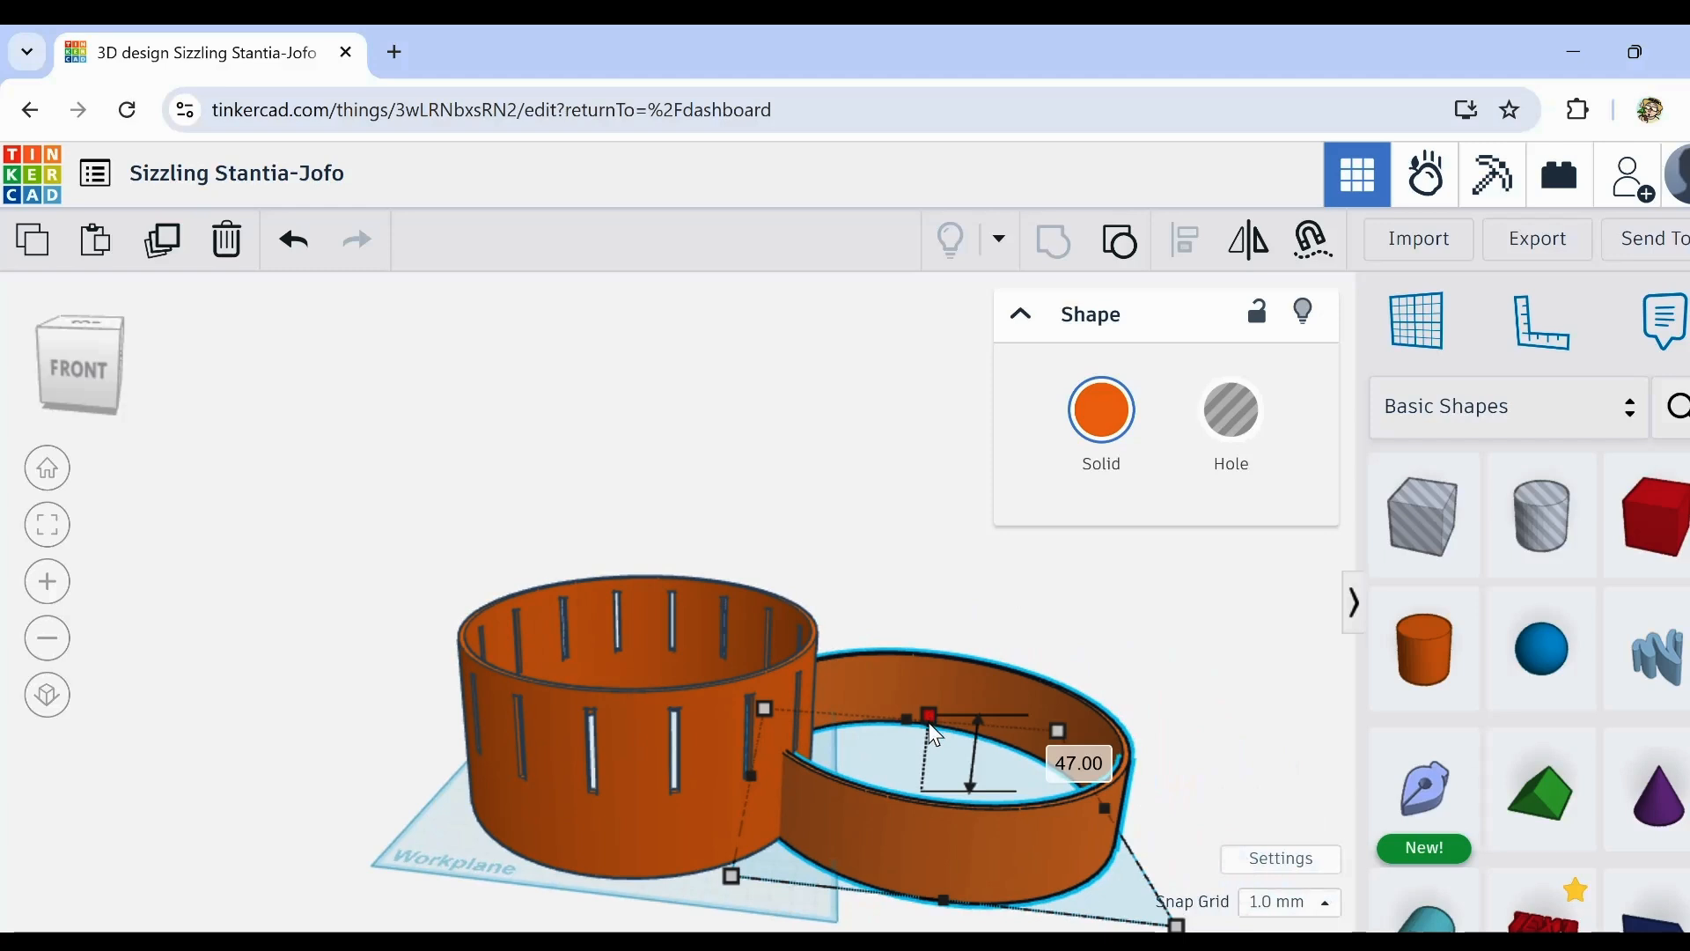
pyautogui.moveTo(929, 711); pyautogui.dragTo(927, 719)
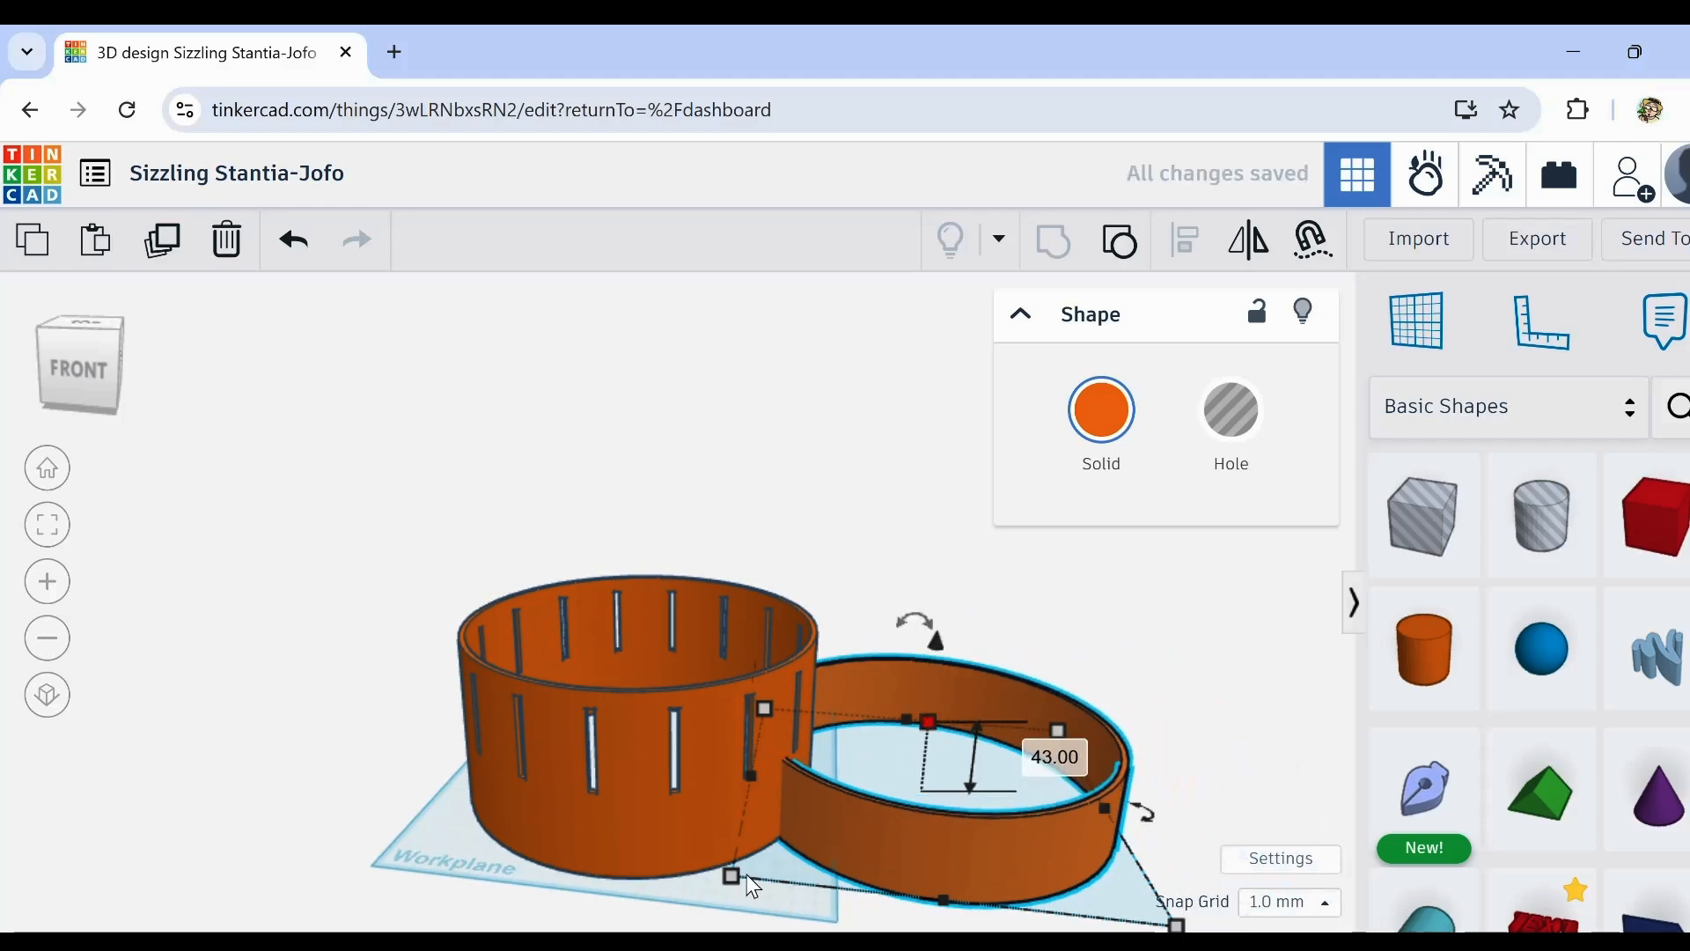
pyautogui.moveTo(669, 889); pyautogui.dragTo(671, 864, button='right')
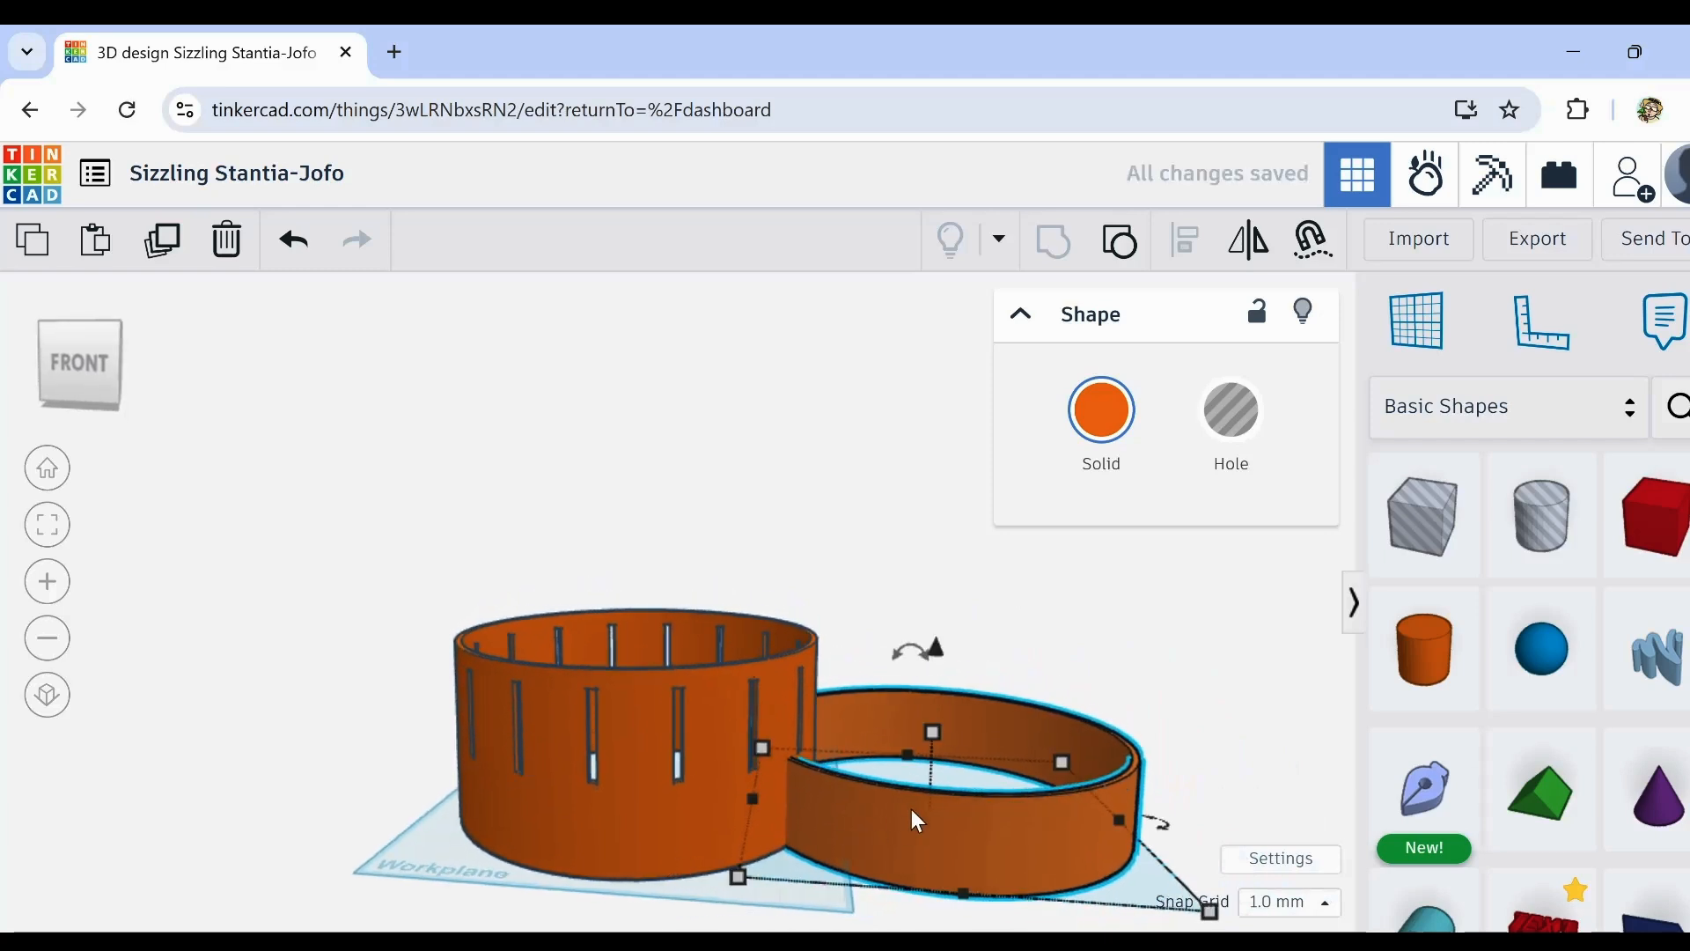
pyautogui.moveTo(911, 810); pyautogui.dragTo(1046, 816)
# Step: Ungroup the tall slotted ring into its body and hole boxes, and group them again
pyautogui.click(700, 832)
pyautogui.moveTo(711, 800); pyautogui.dragTo(744, 867, button='right')
pyautogui.click(1117, 247)
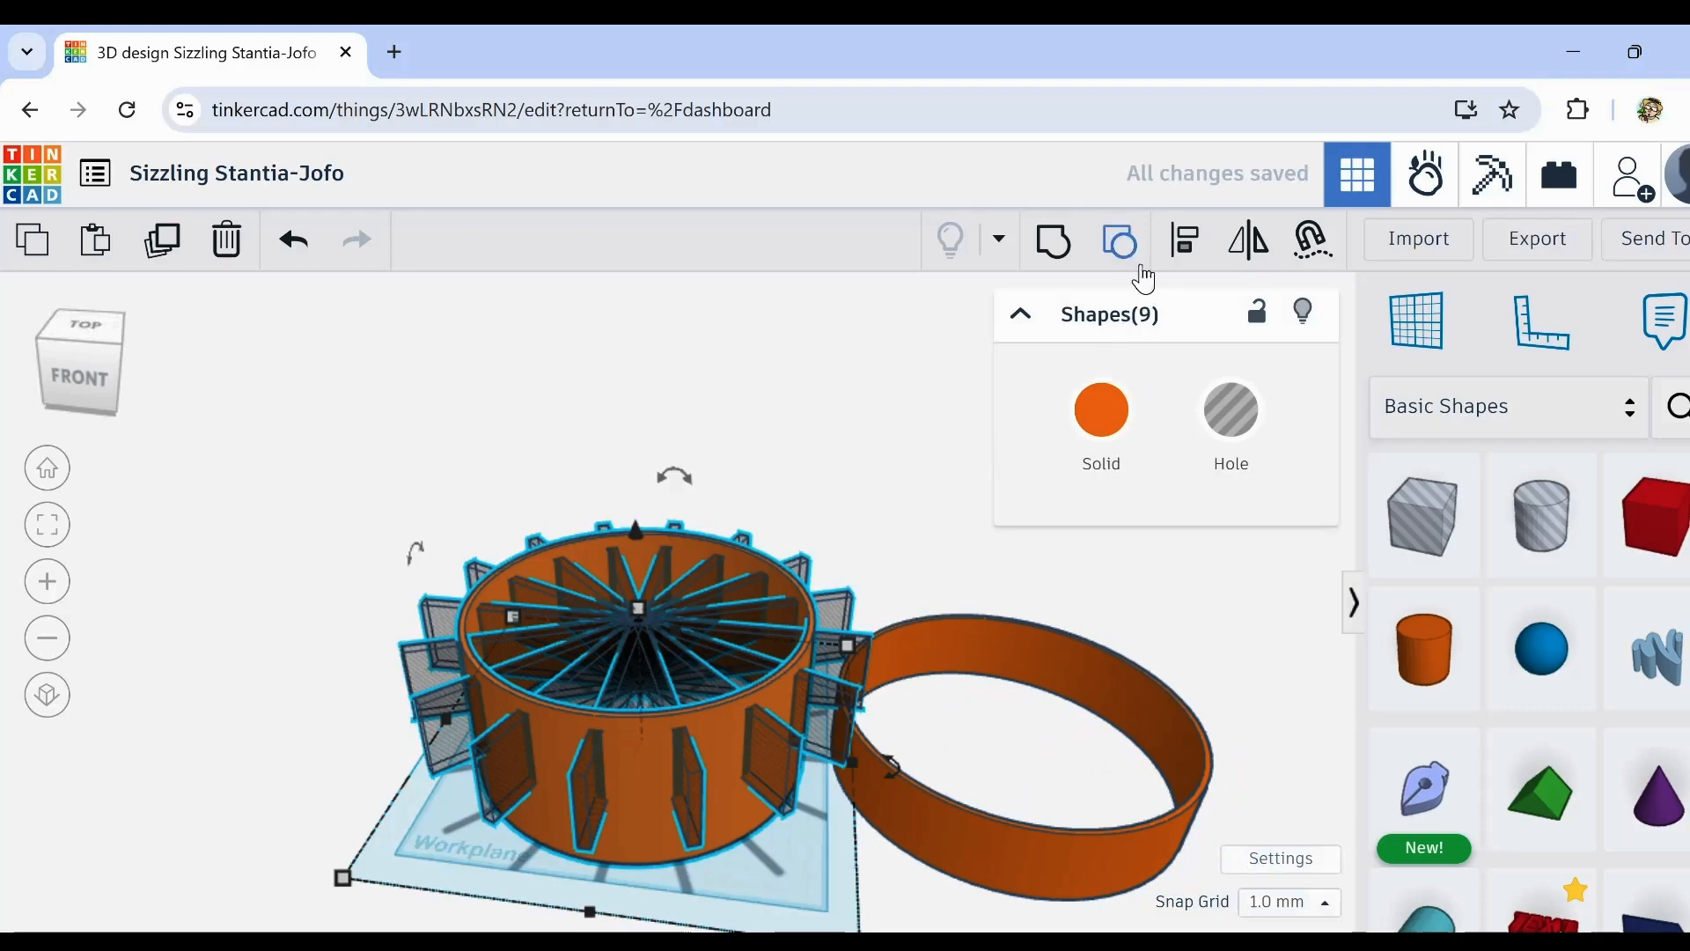
pyautogui.moveTo(628, 817); pyautogui.dragTo(664, 871, button='right')
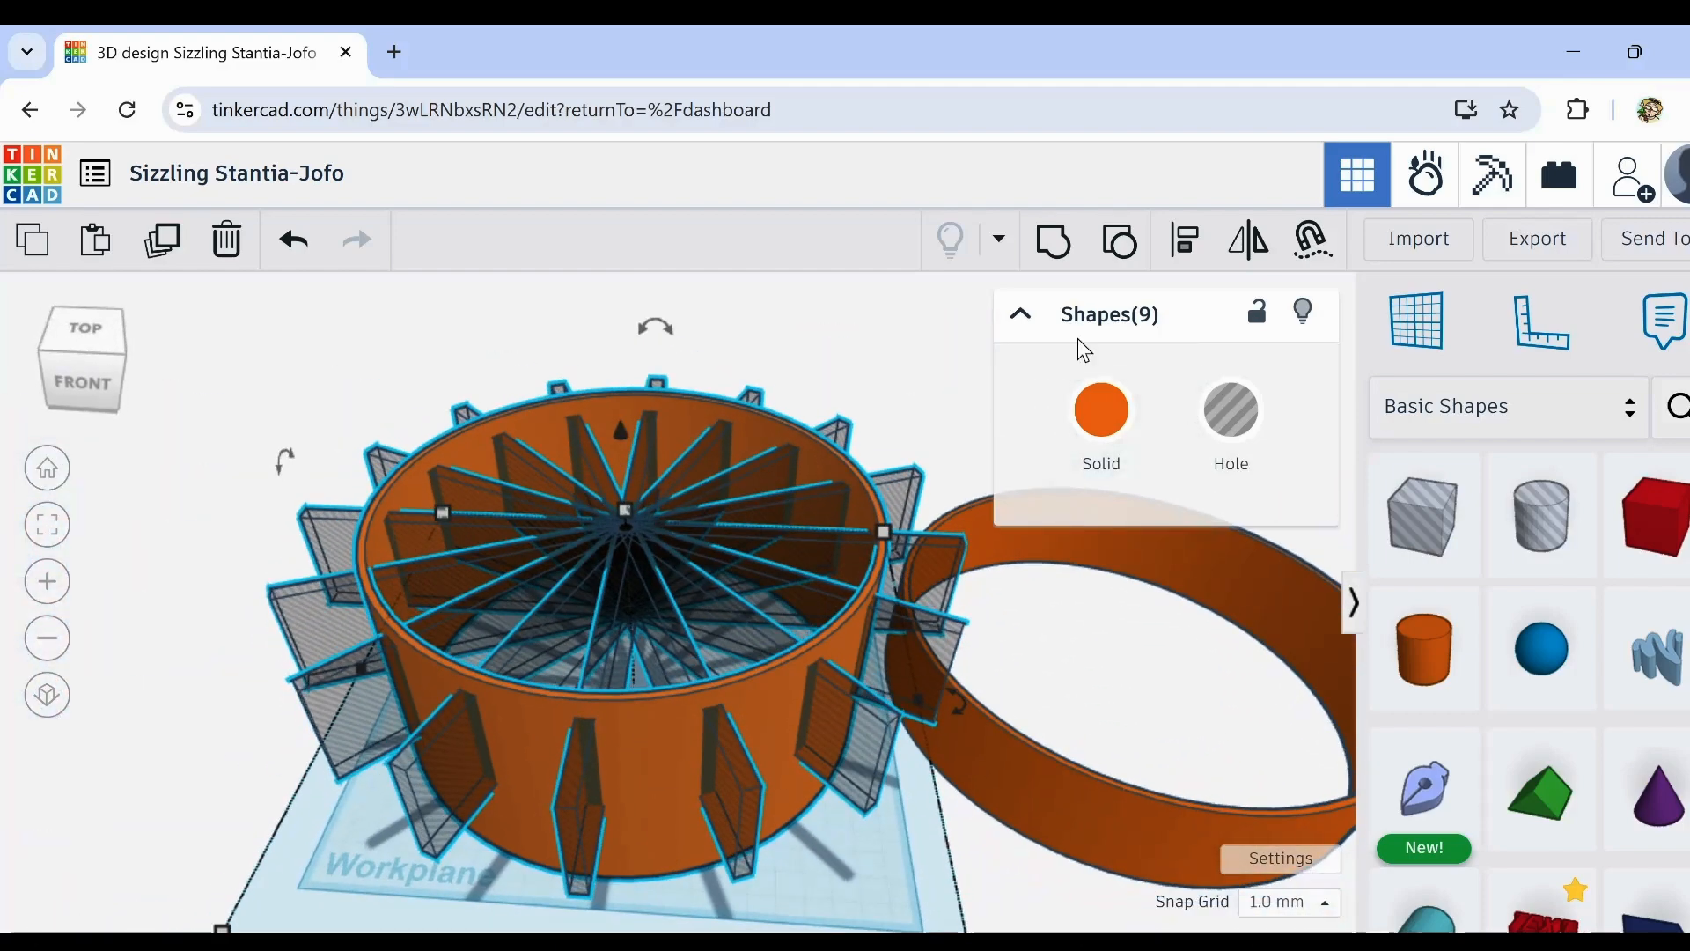
pyautogui.click(1054, 244)
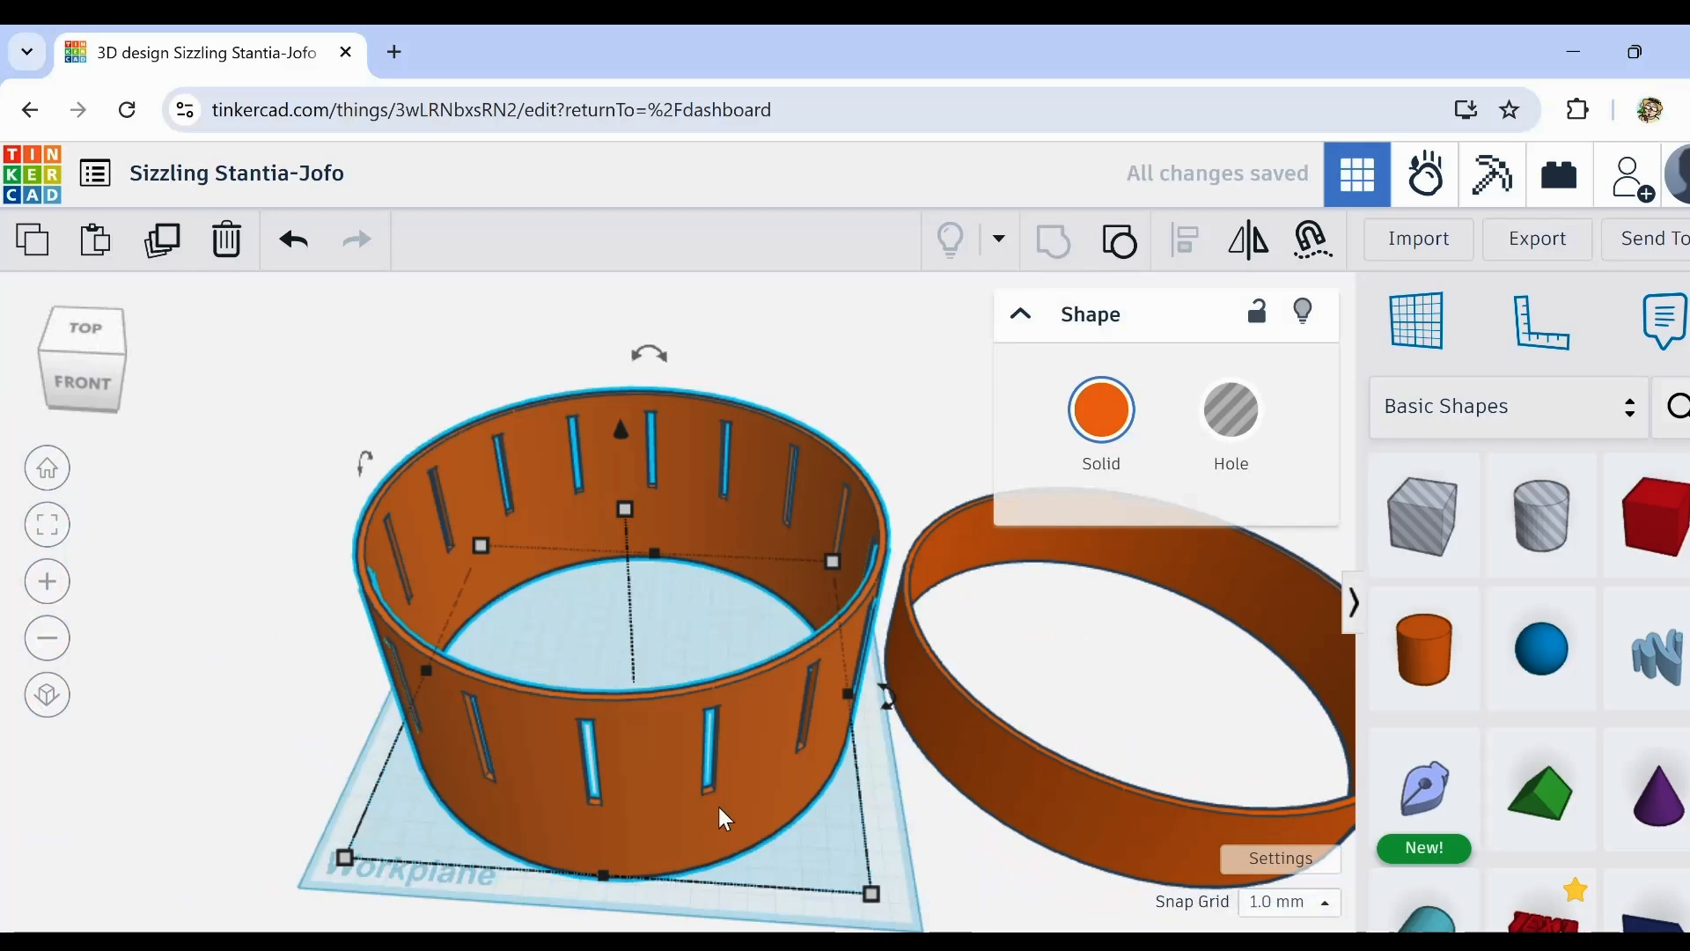
# Step: Ungroup the tall slotted ring fully into hole boxes, a solid cylinder and the inner hole cylinder, and clear the selection
pyautogui.click(1120, 242)
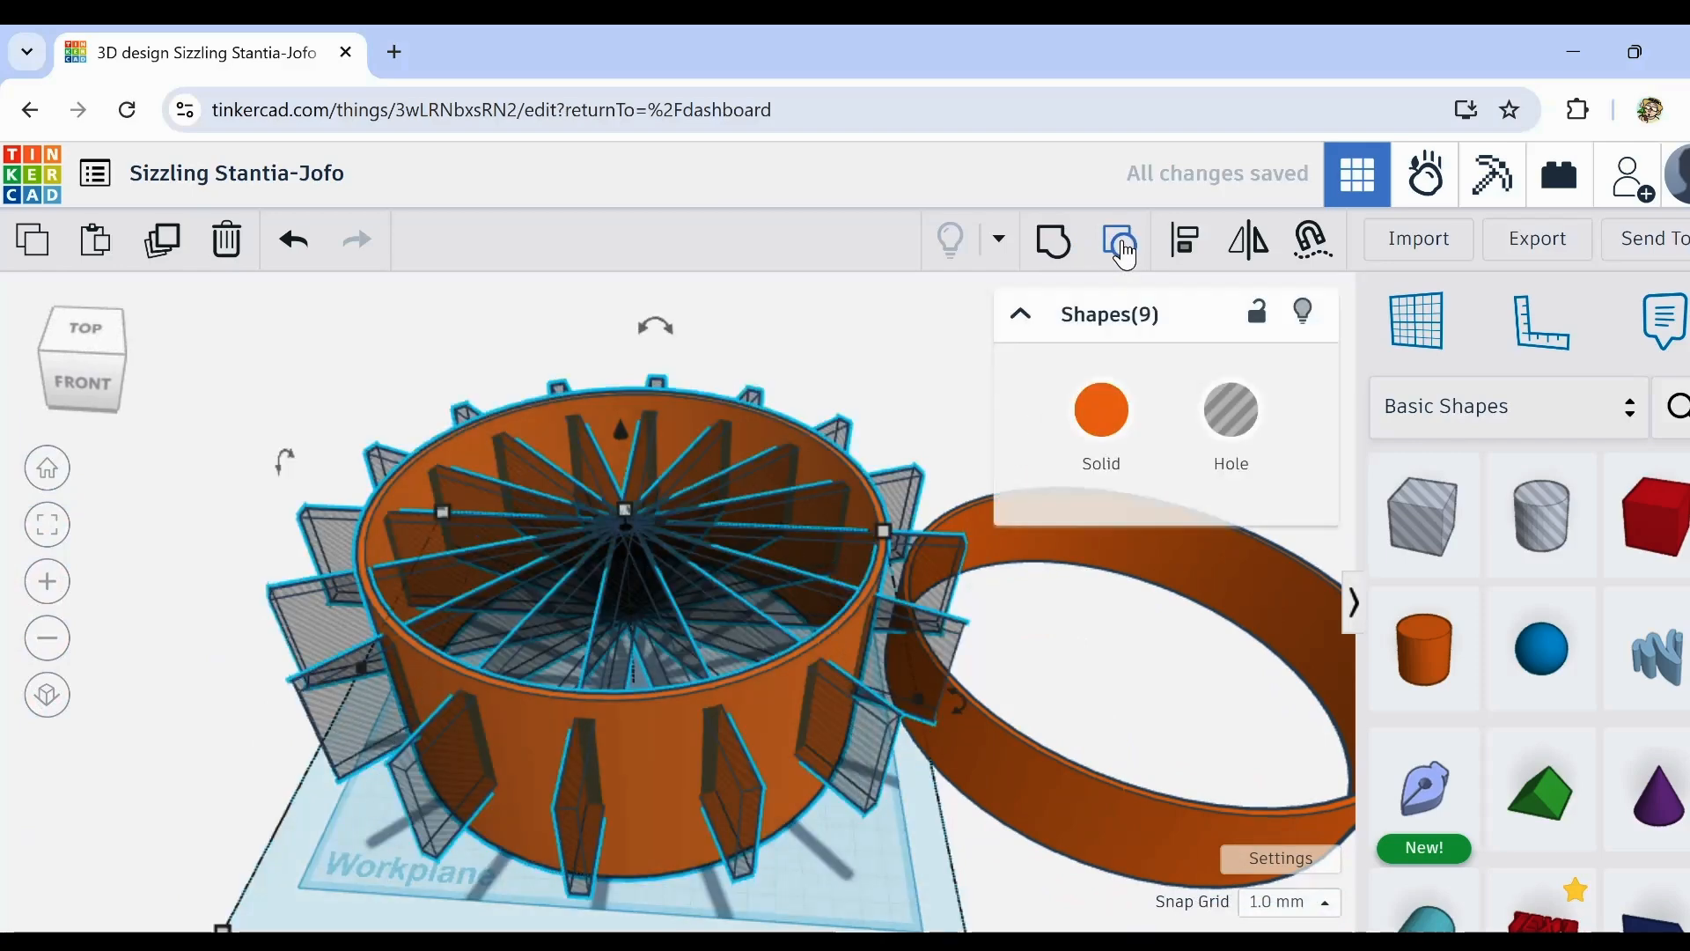
pyautogui.click(1121, 245)
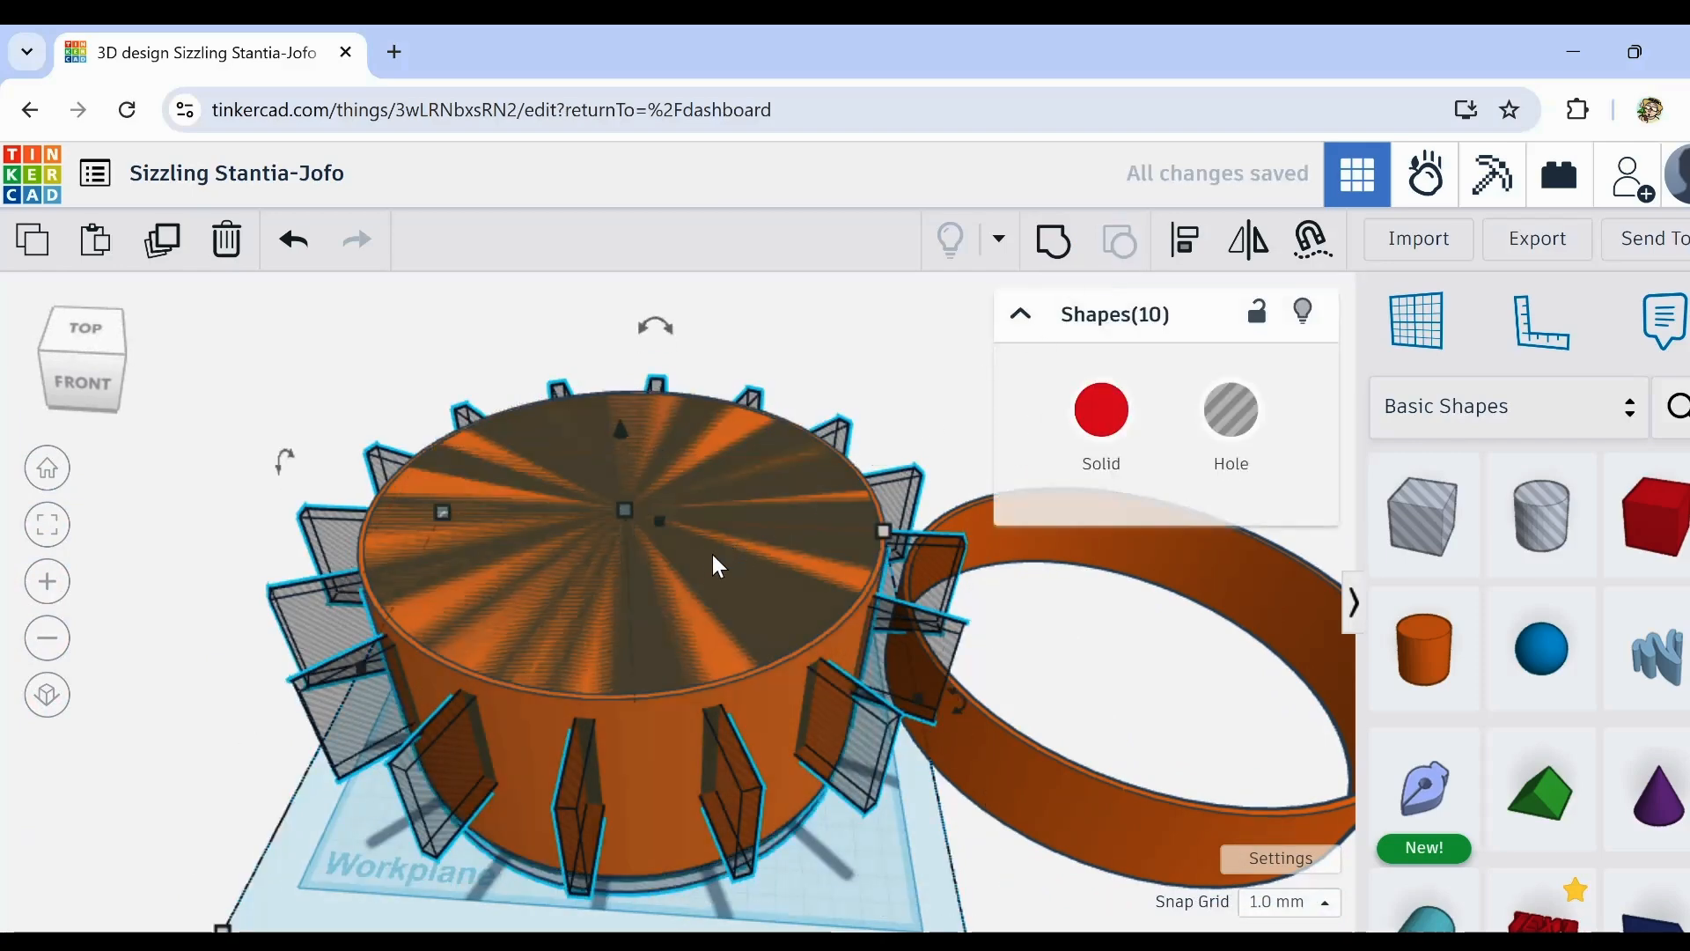
pyautogui.click(944, 360)
# Step: Raise the inner hole cylinder from the workplane until it protrudes well above the top of the solid cylinder
pyautogui.click(812, 828)
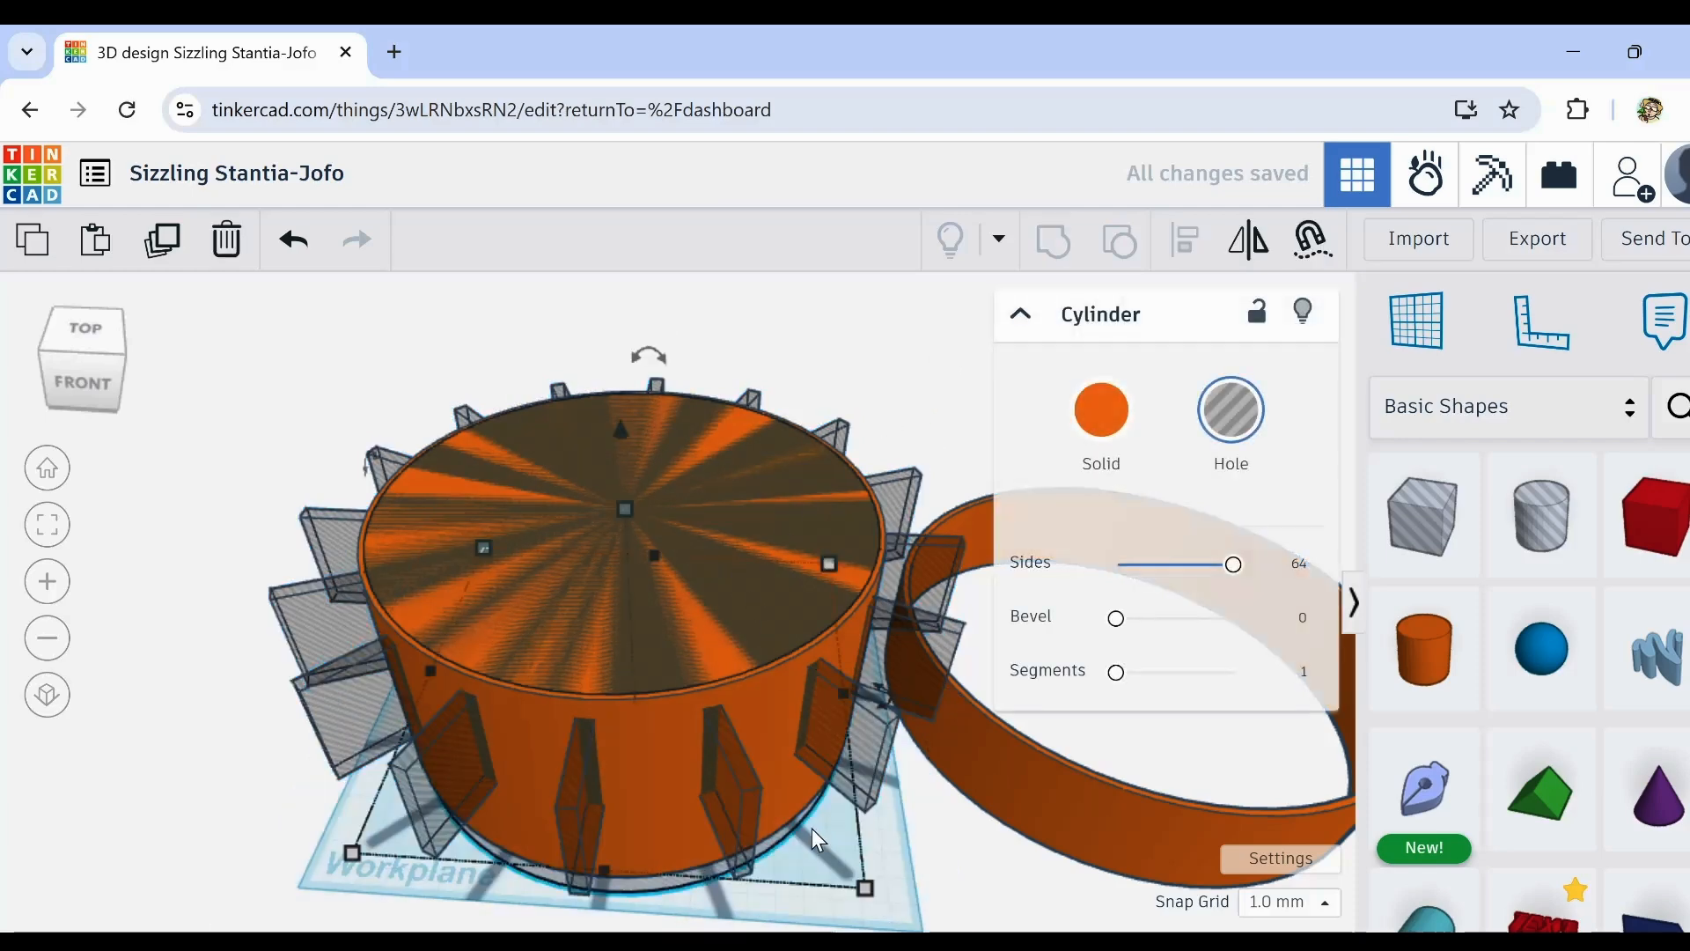
pyautogui.moveTo(817, 831); pyautogui.dragTo(752, 706, button='middle')
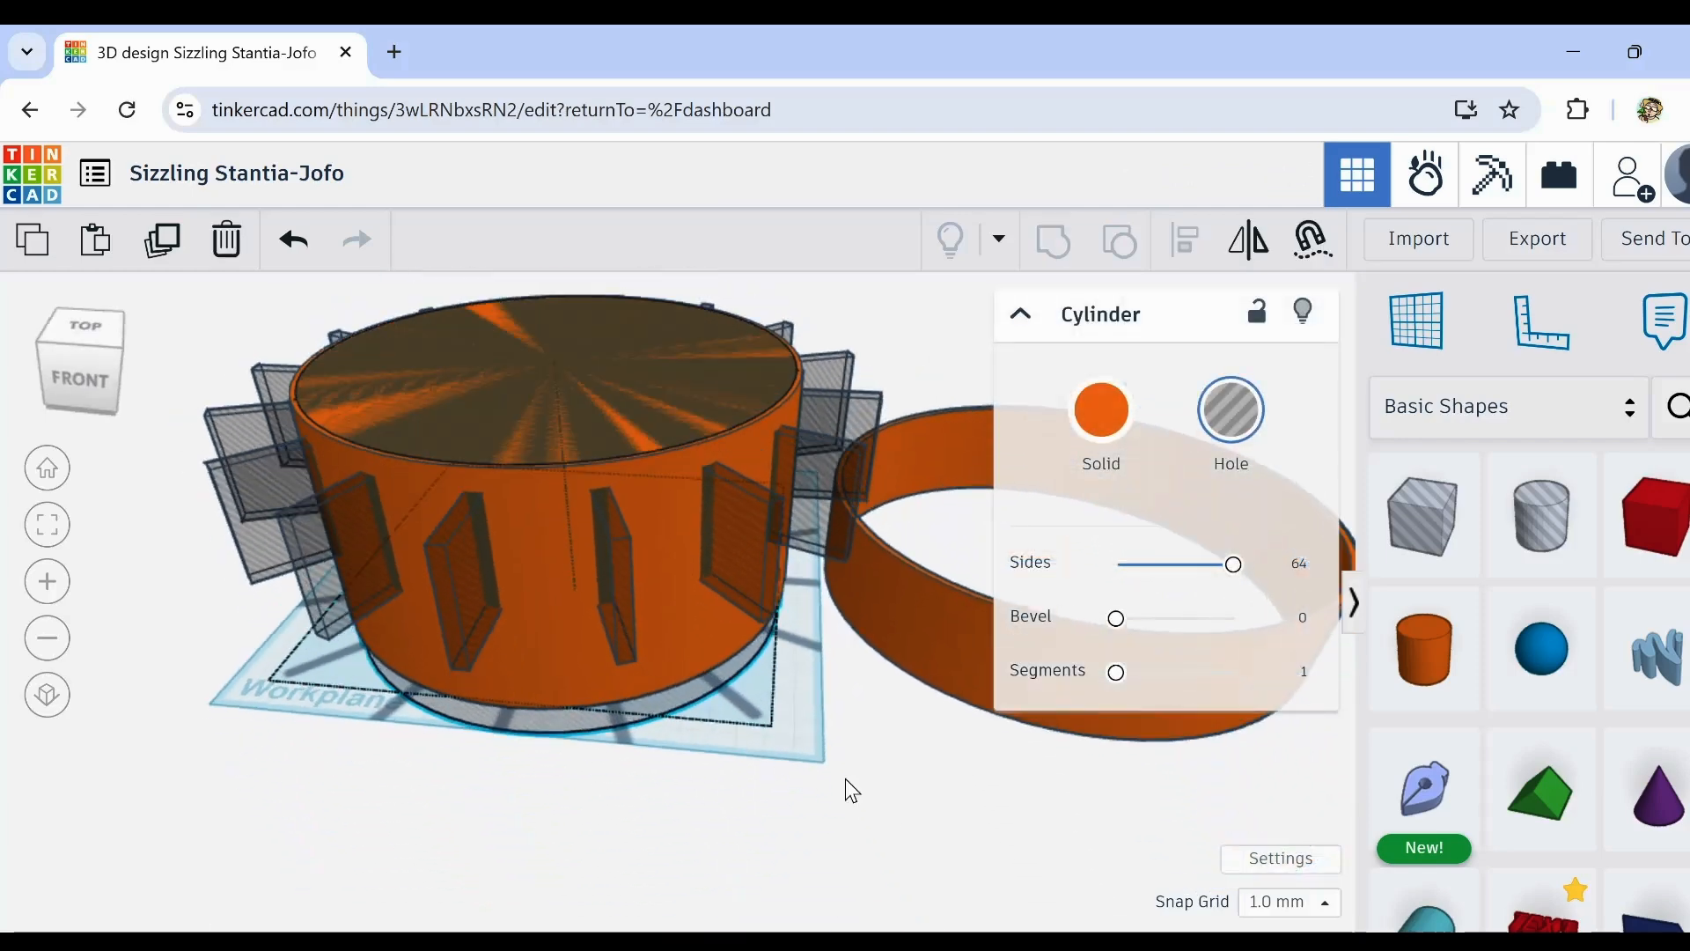
pyautogui.moveTo(846, 778)
pyautogui.mouseDown(button='right')
pyautogui.moveTo(804, 727)
pyautogui.moveTo(843, 766)
pyautogui.mouseUp(button='right')
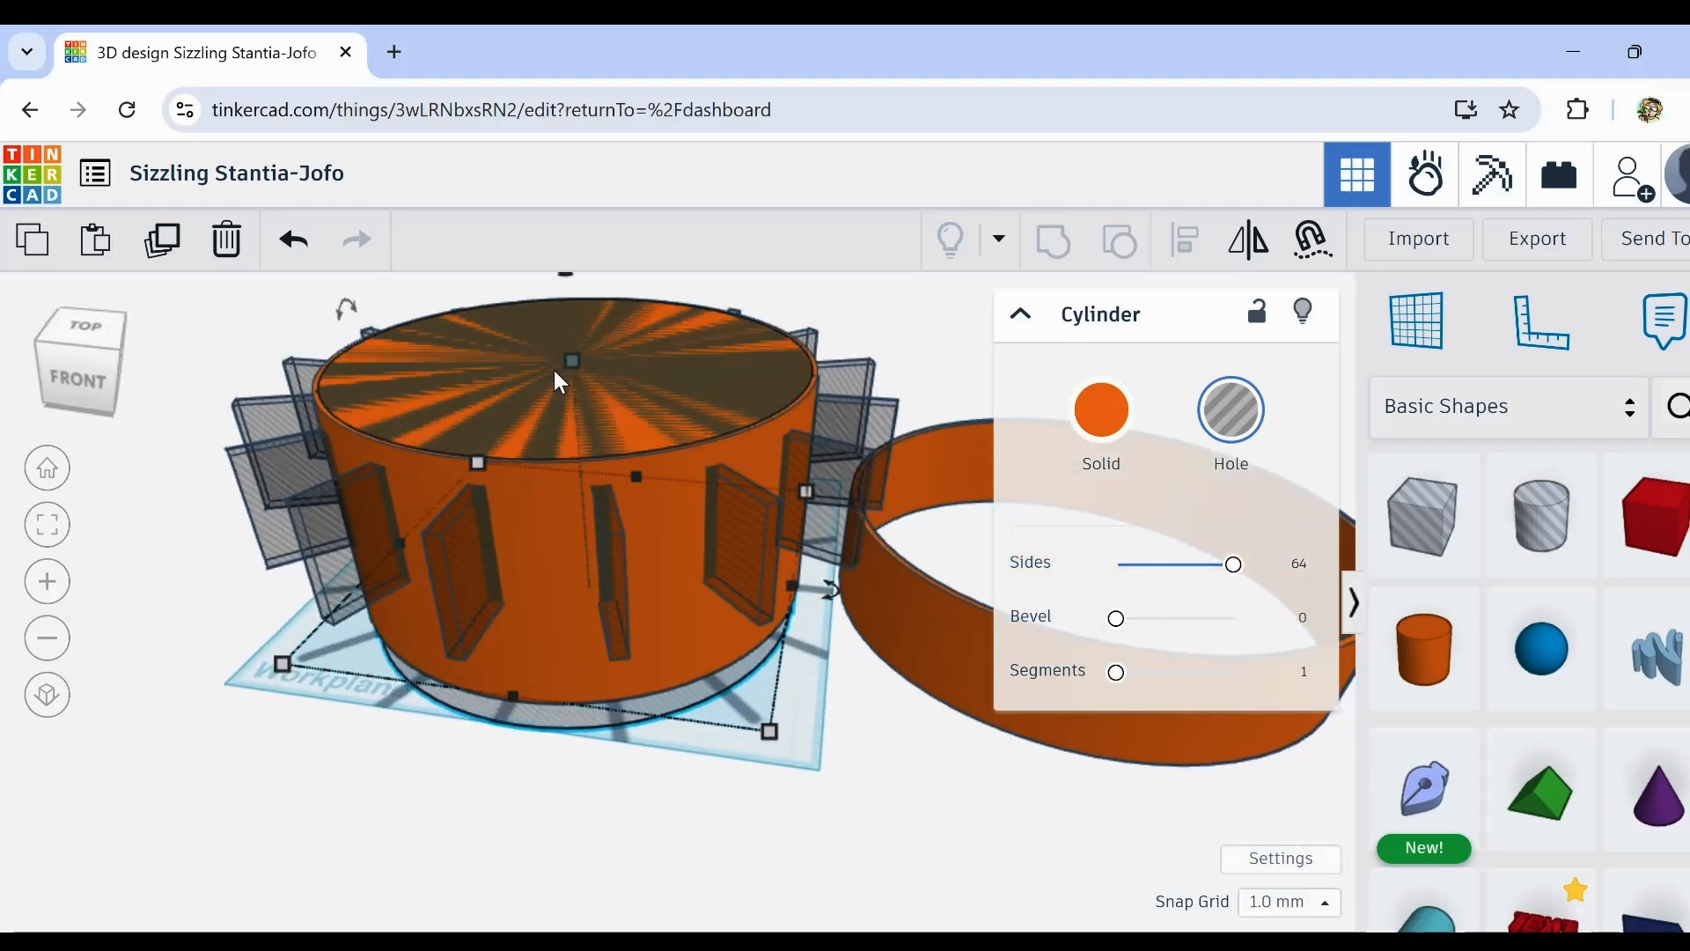
pyautogui.hotkey('ctrl', 'shift', 'Up')
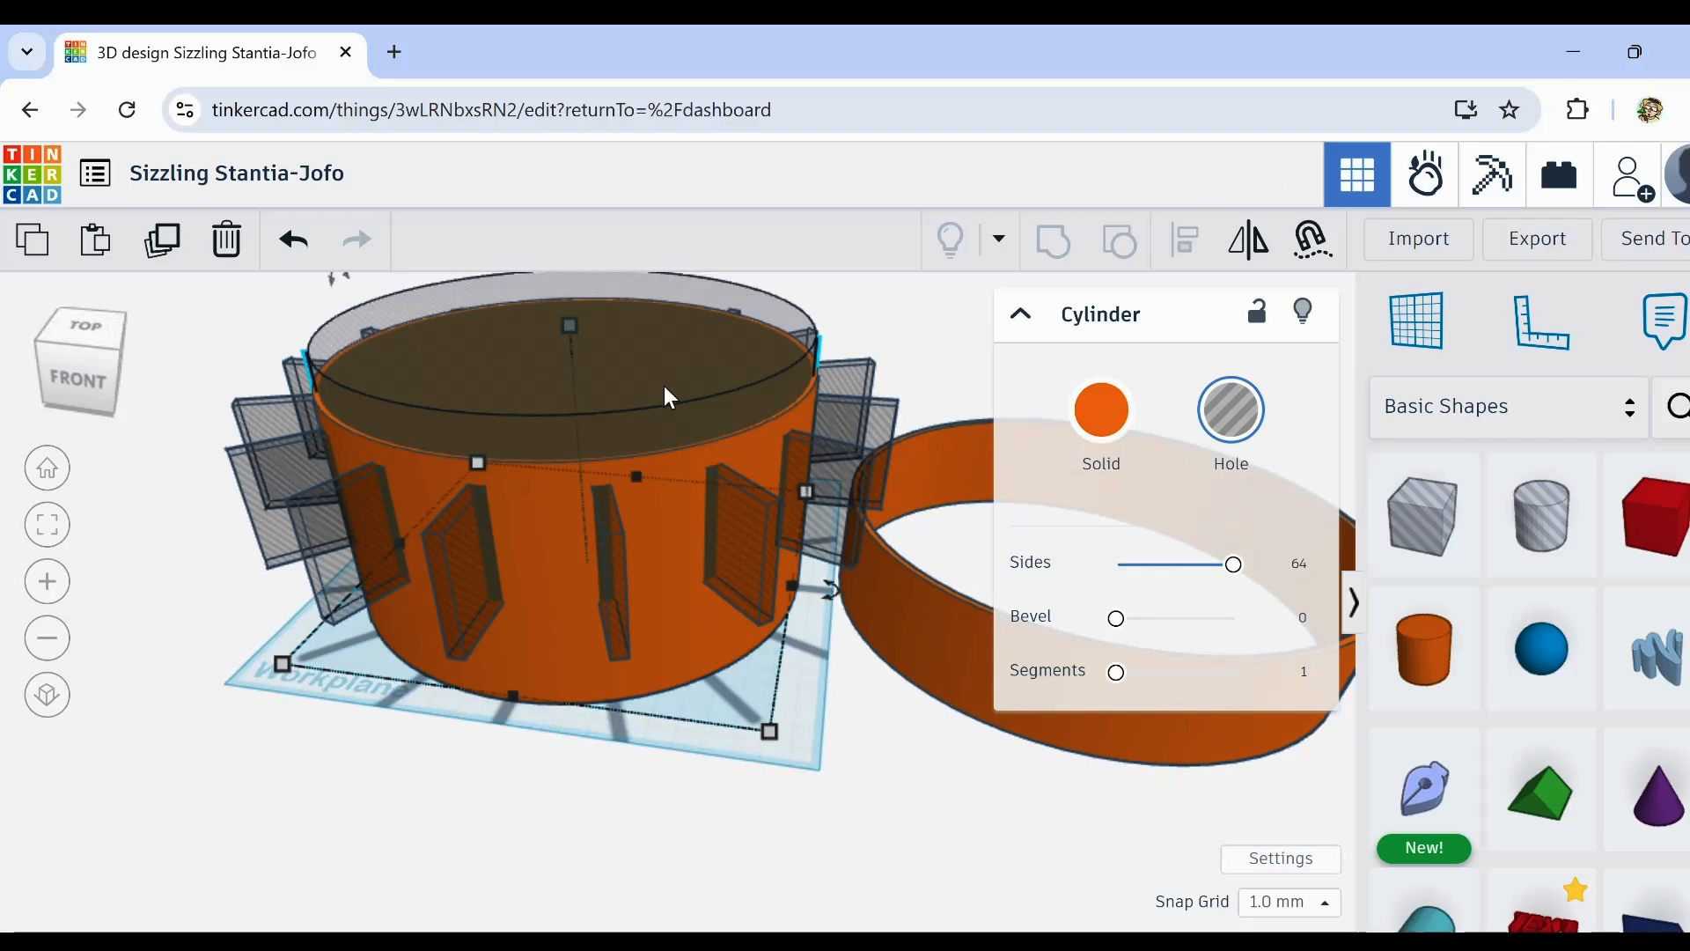
pyautogui.scroll(3, 665, 388)
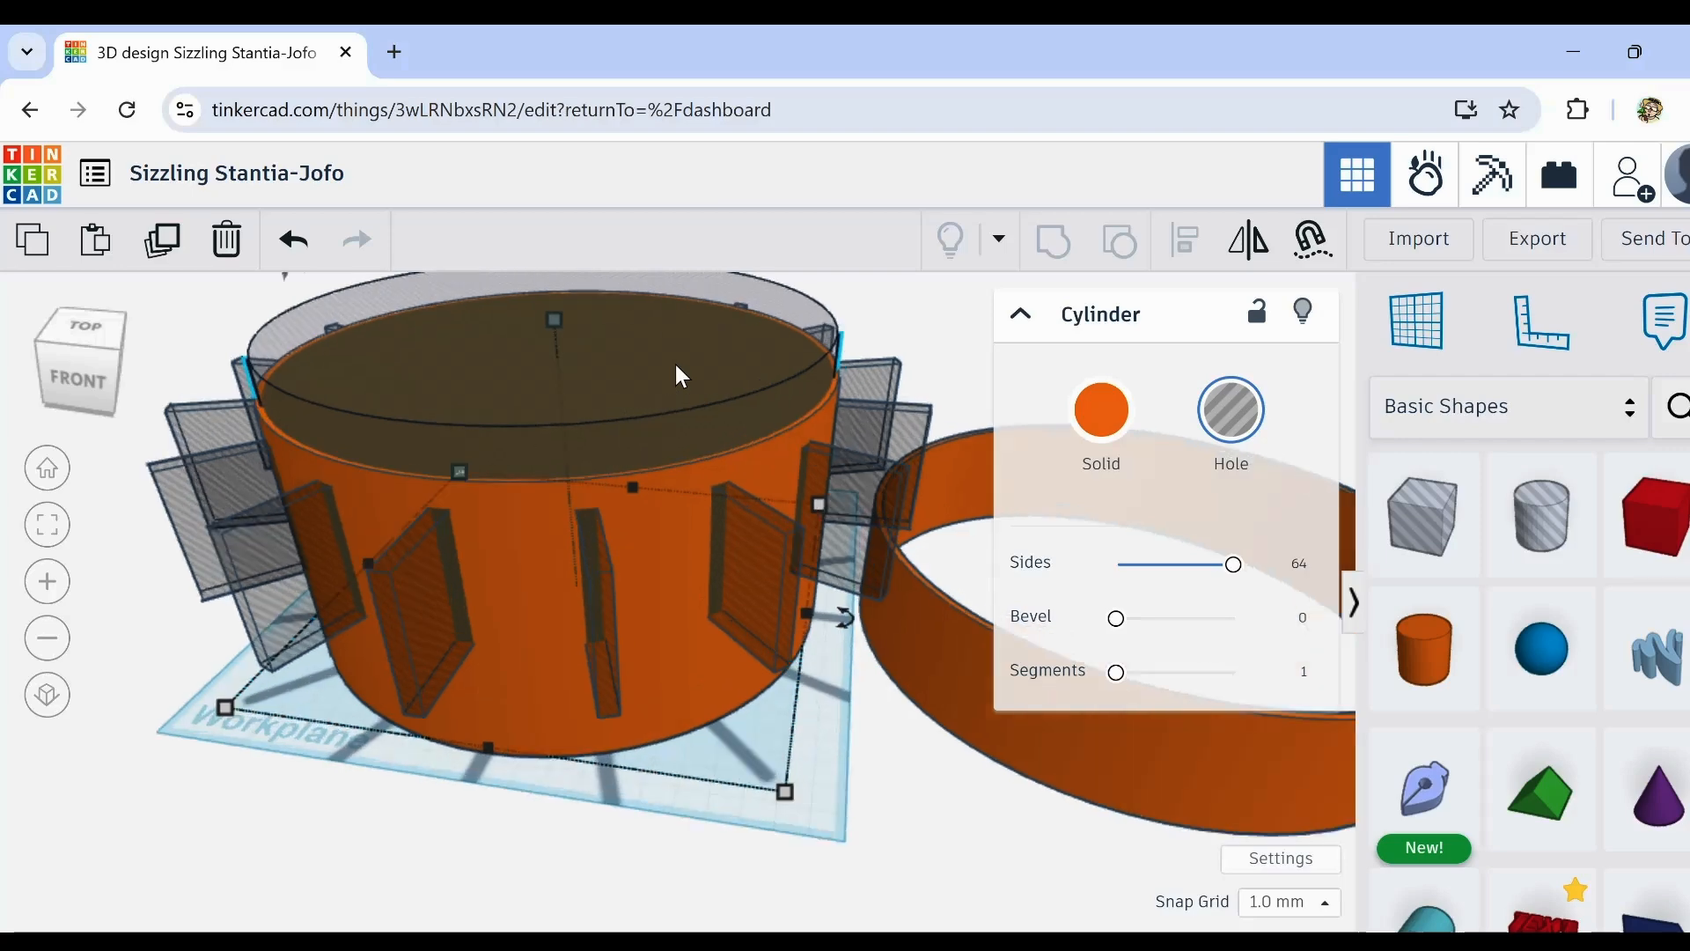
pyautogui.scroll(2, 679, 407)
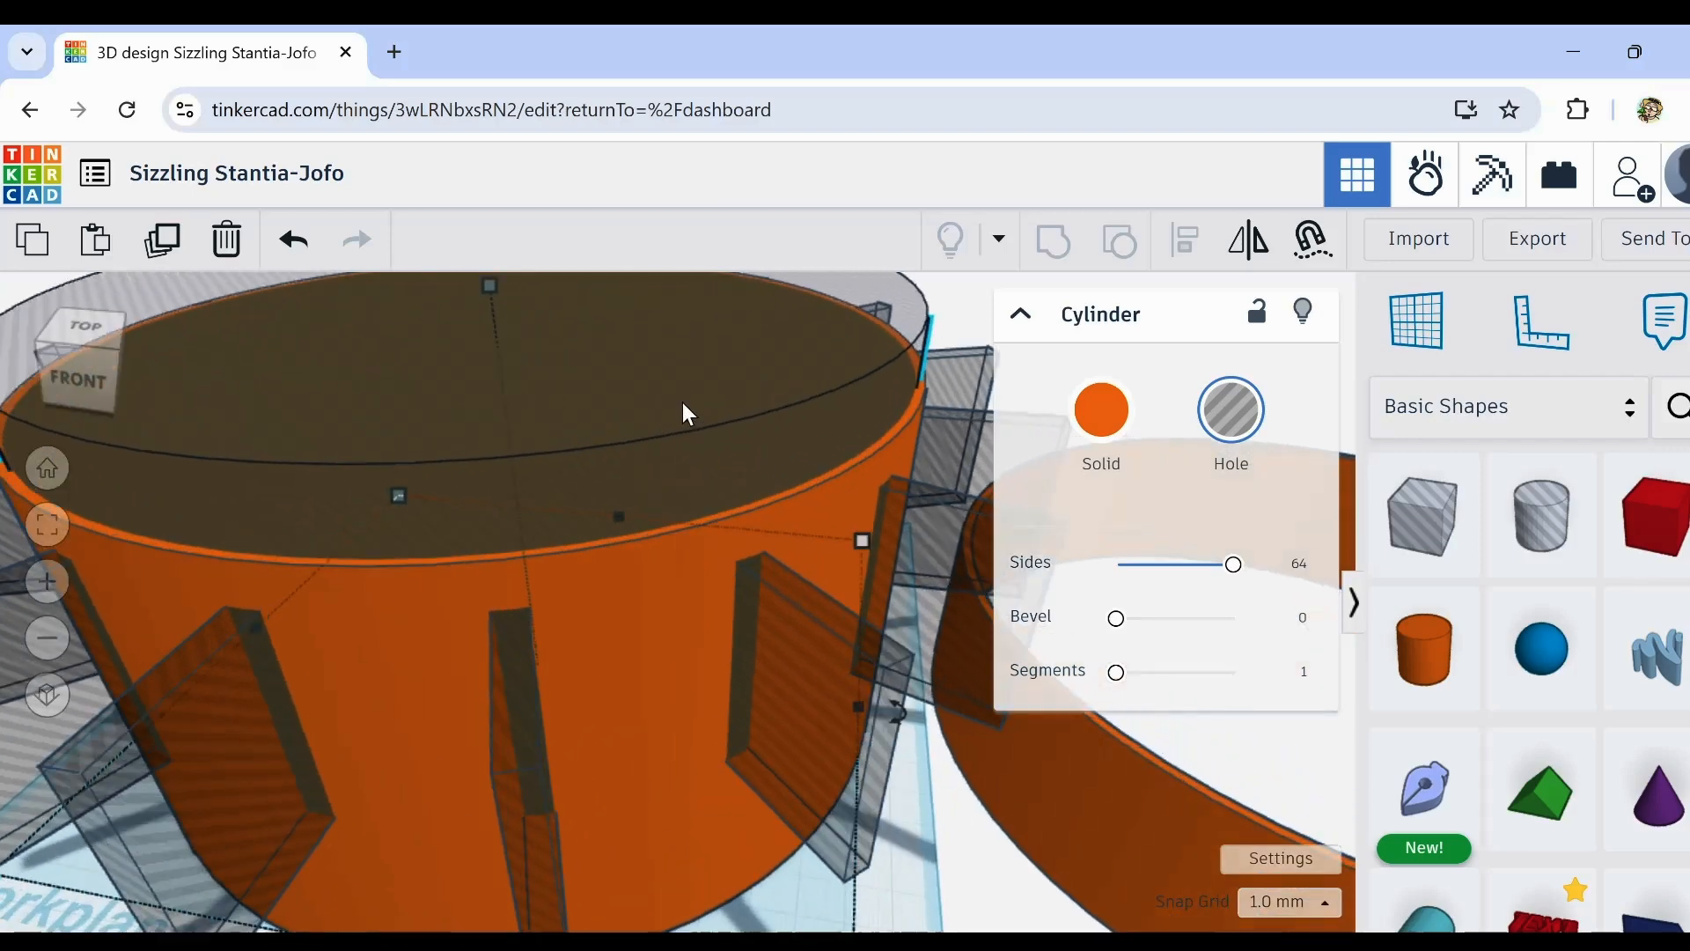
pyautogui.scroll(2, 689, 422)
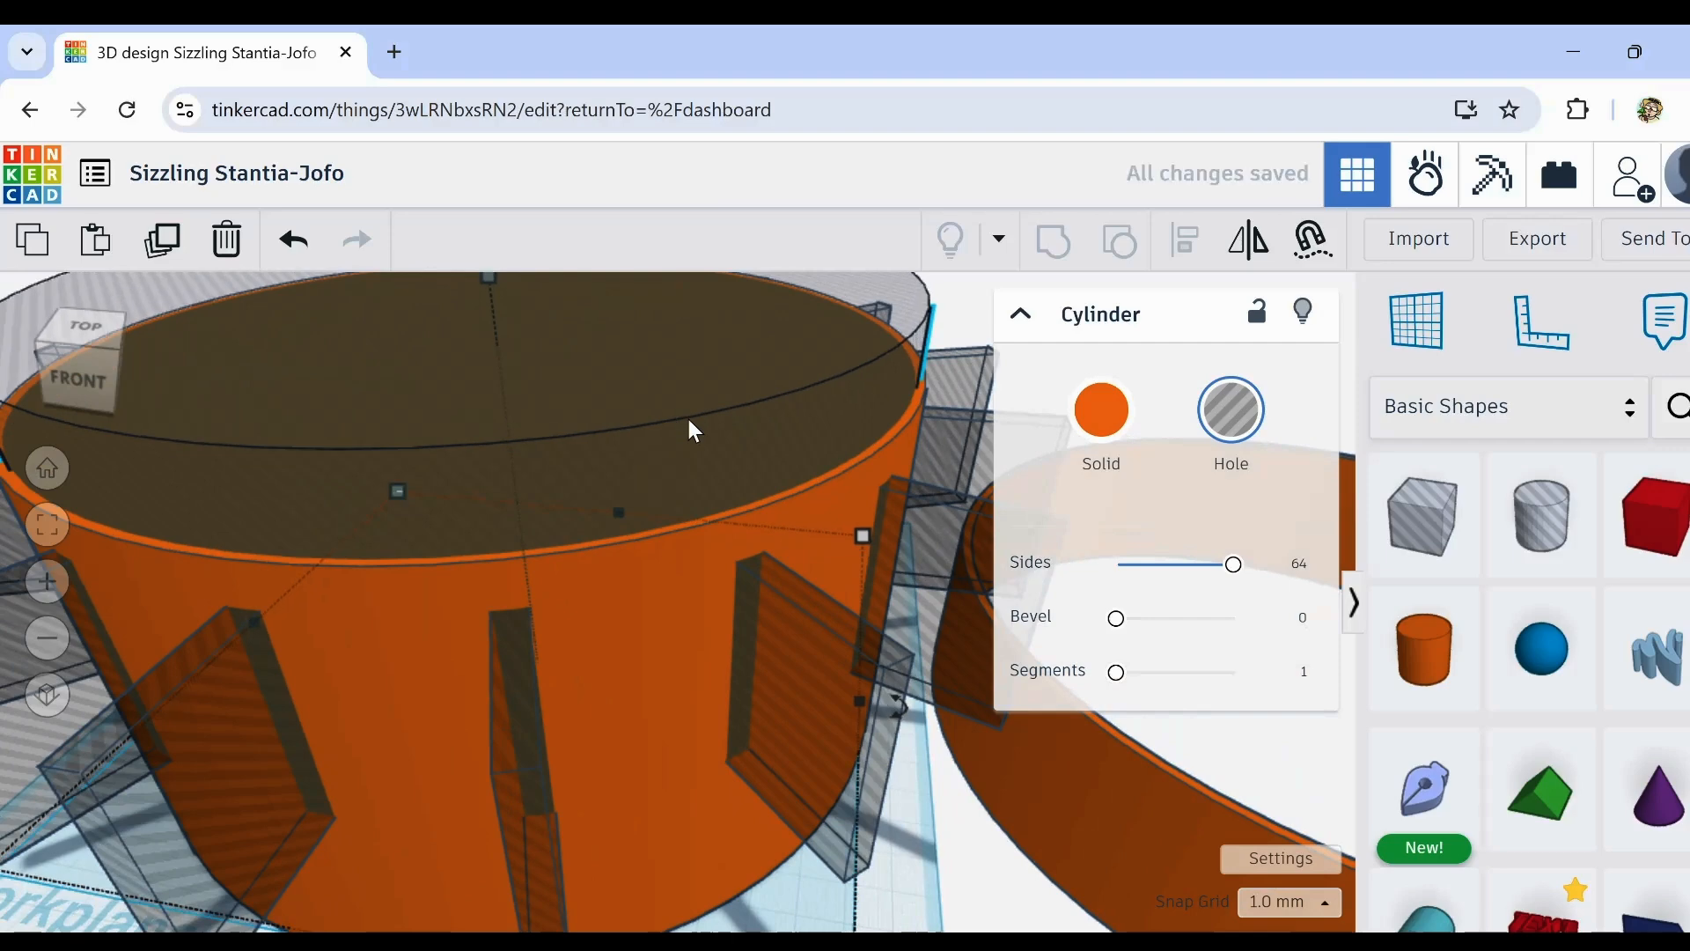
pyautogui.scroll(2, 688, 421)
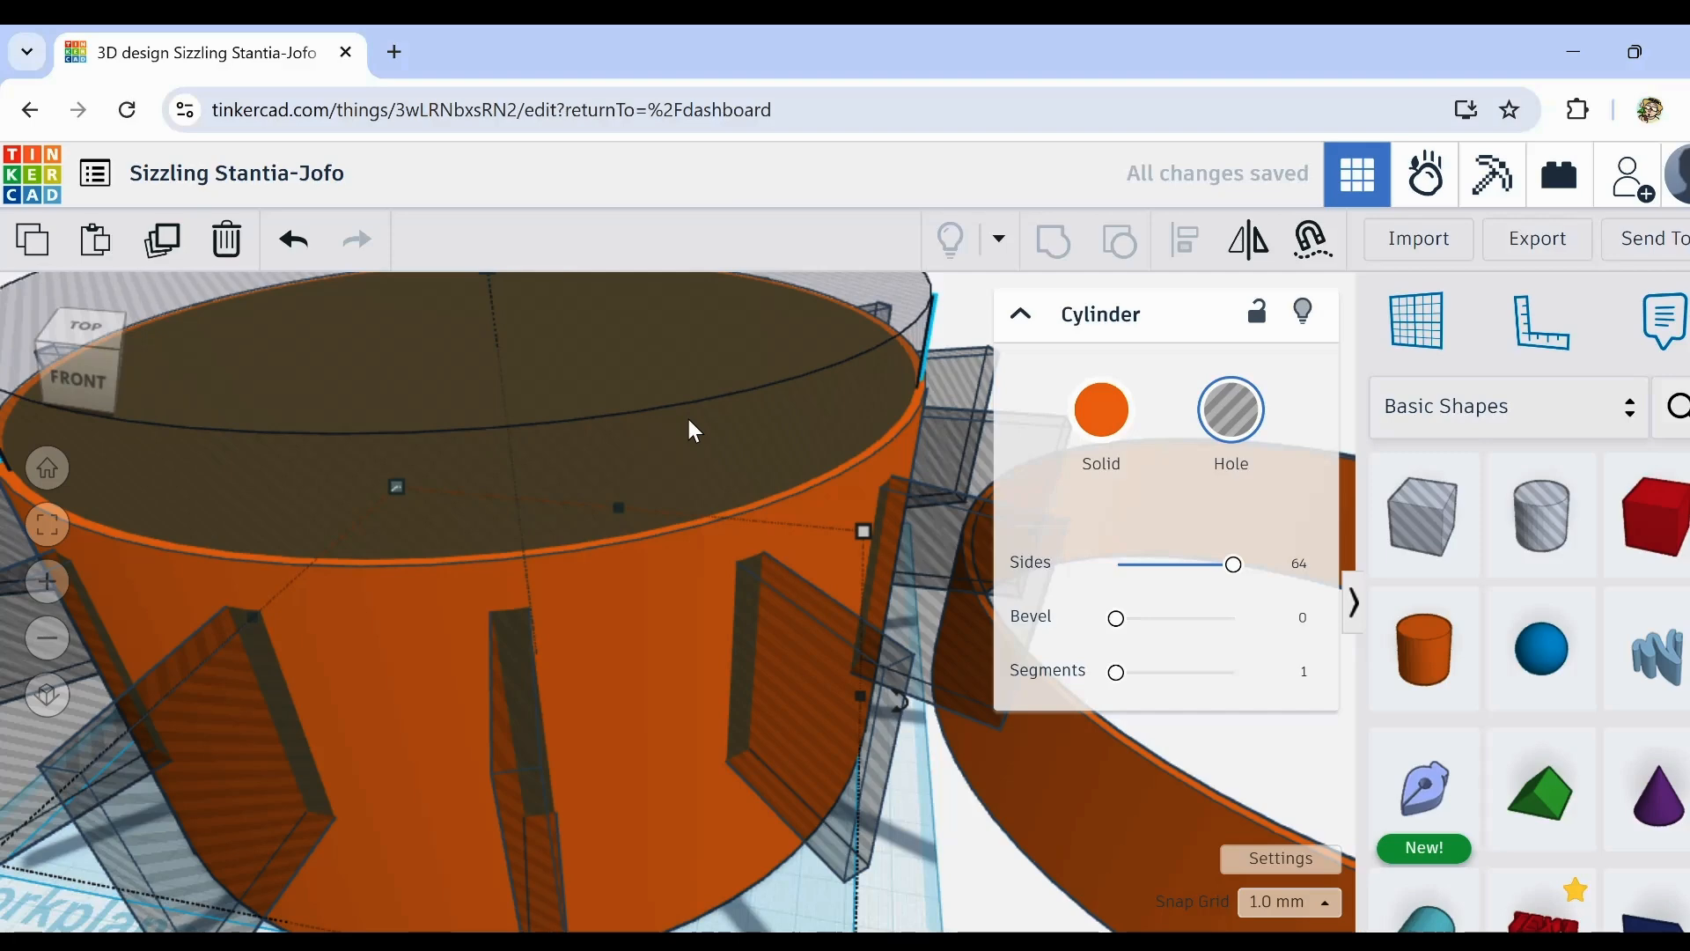
pyautogui.scroll(-4, 689, 421)
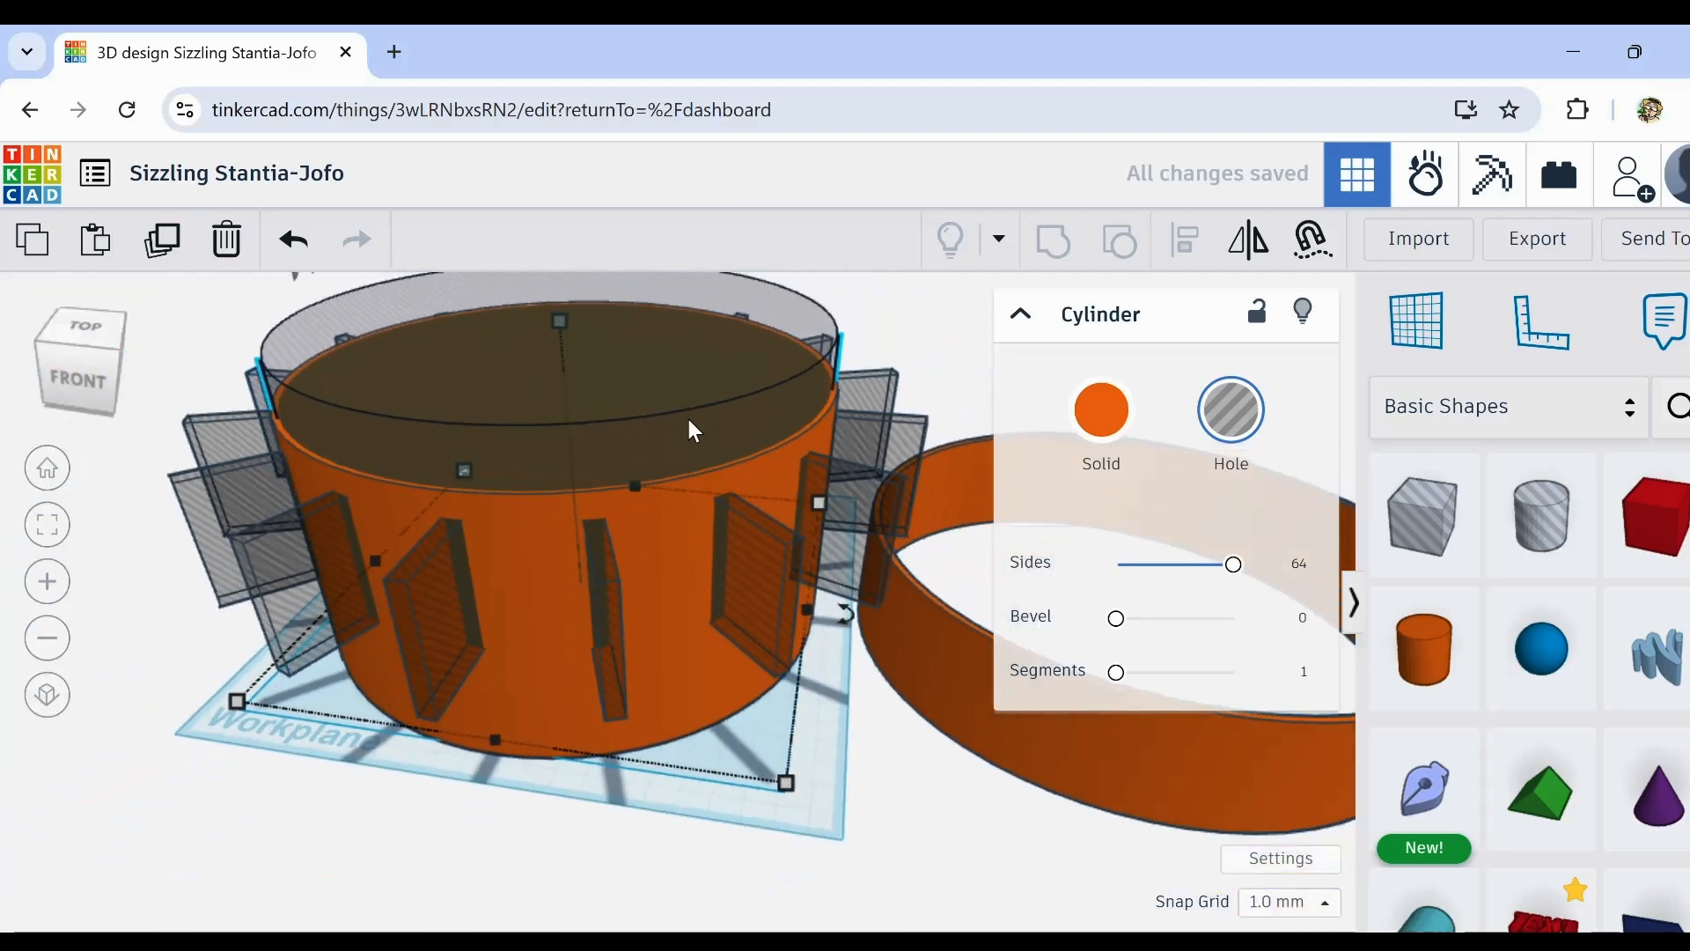
pyautogui.scroll(-2, 690, 423)
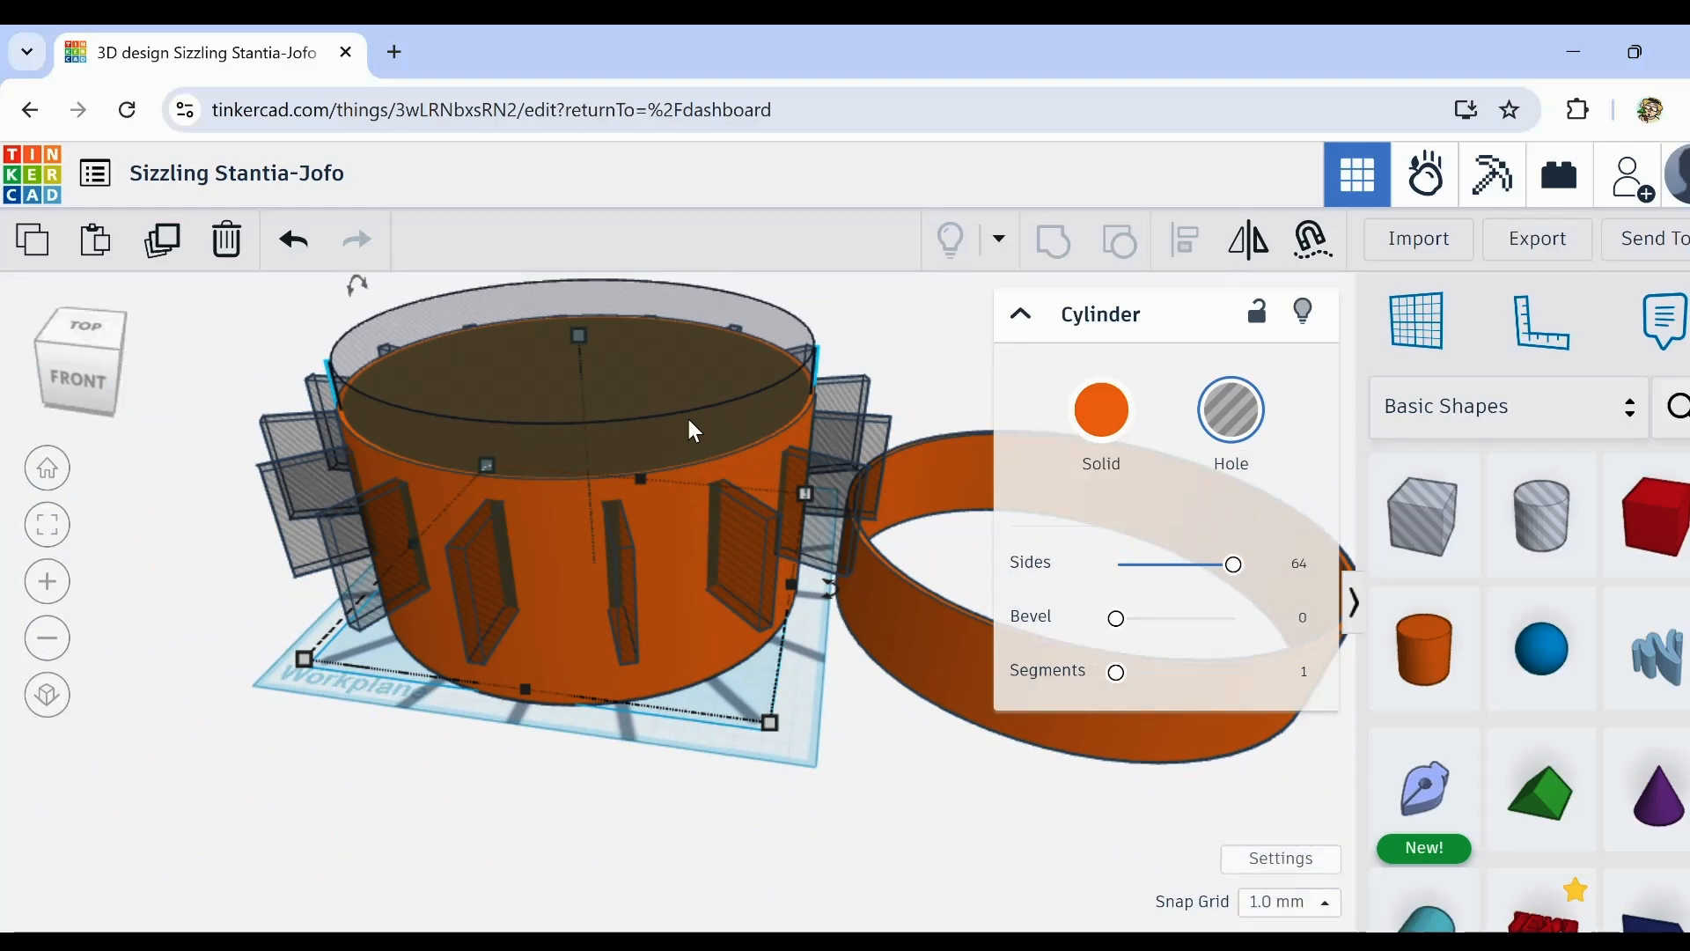
# Step: Group the solid cylinder, the raised inner hole cylinder and the slot hole boxes into a hollow slotted drum
pyautogui.moveTo(498, 759); pyautogui.dragTo(183, 359, button='right')
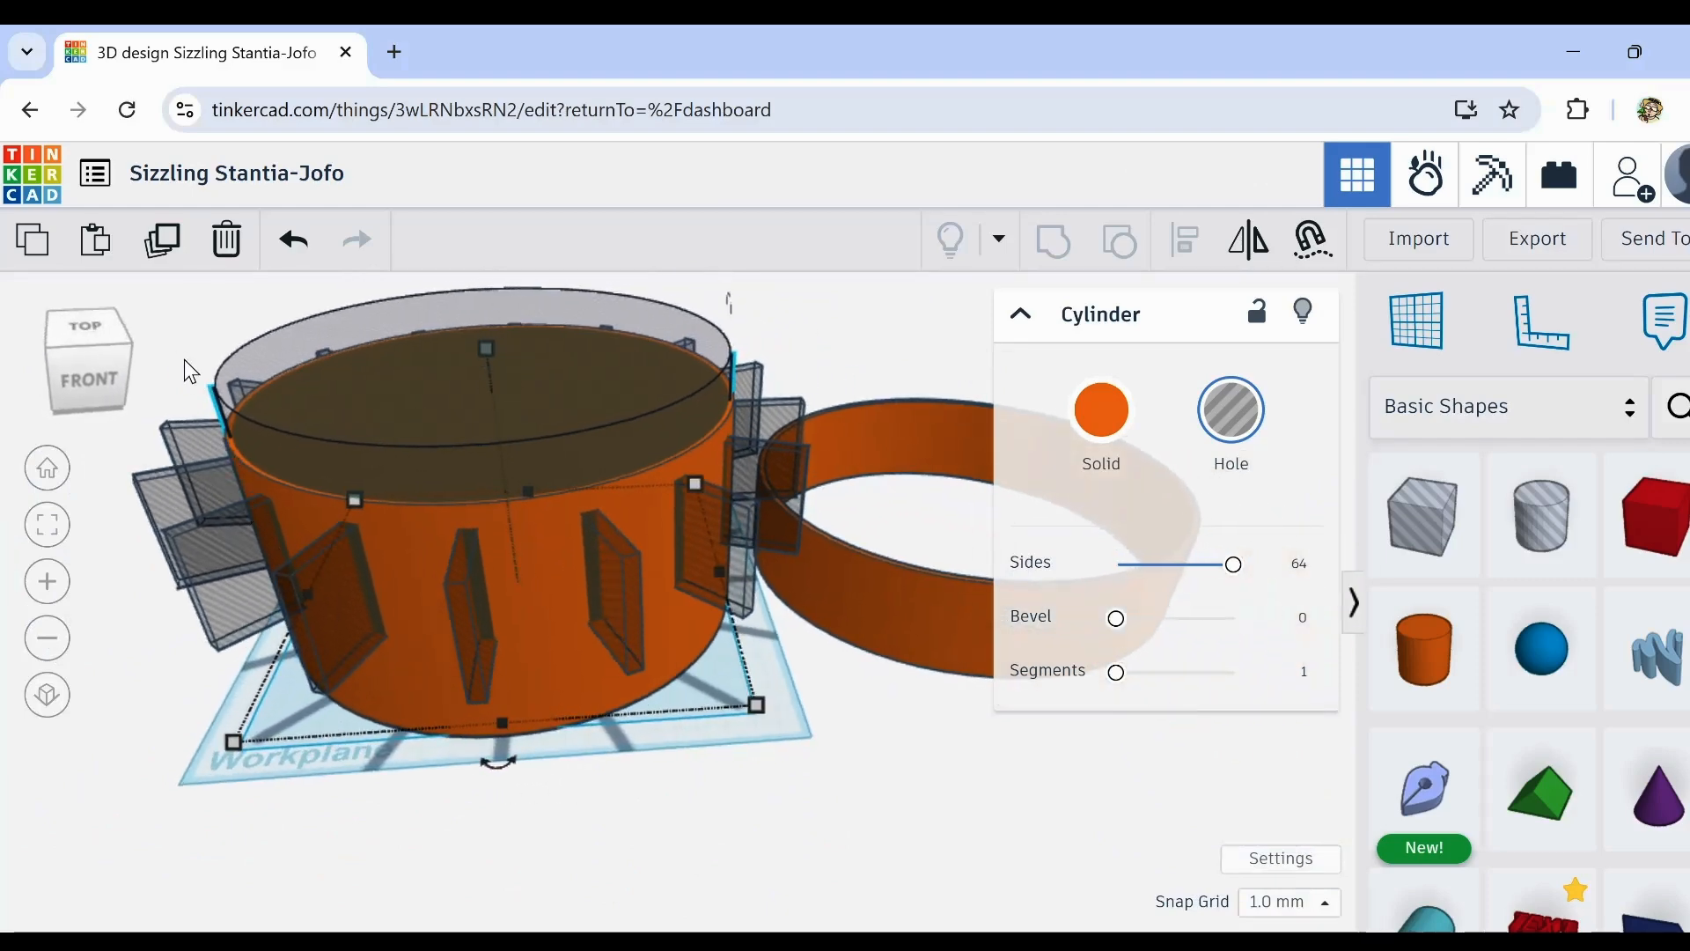
pyautogui.click(627, 729)
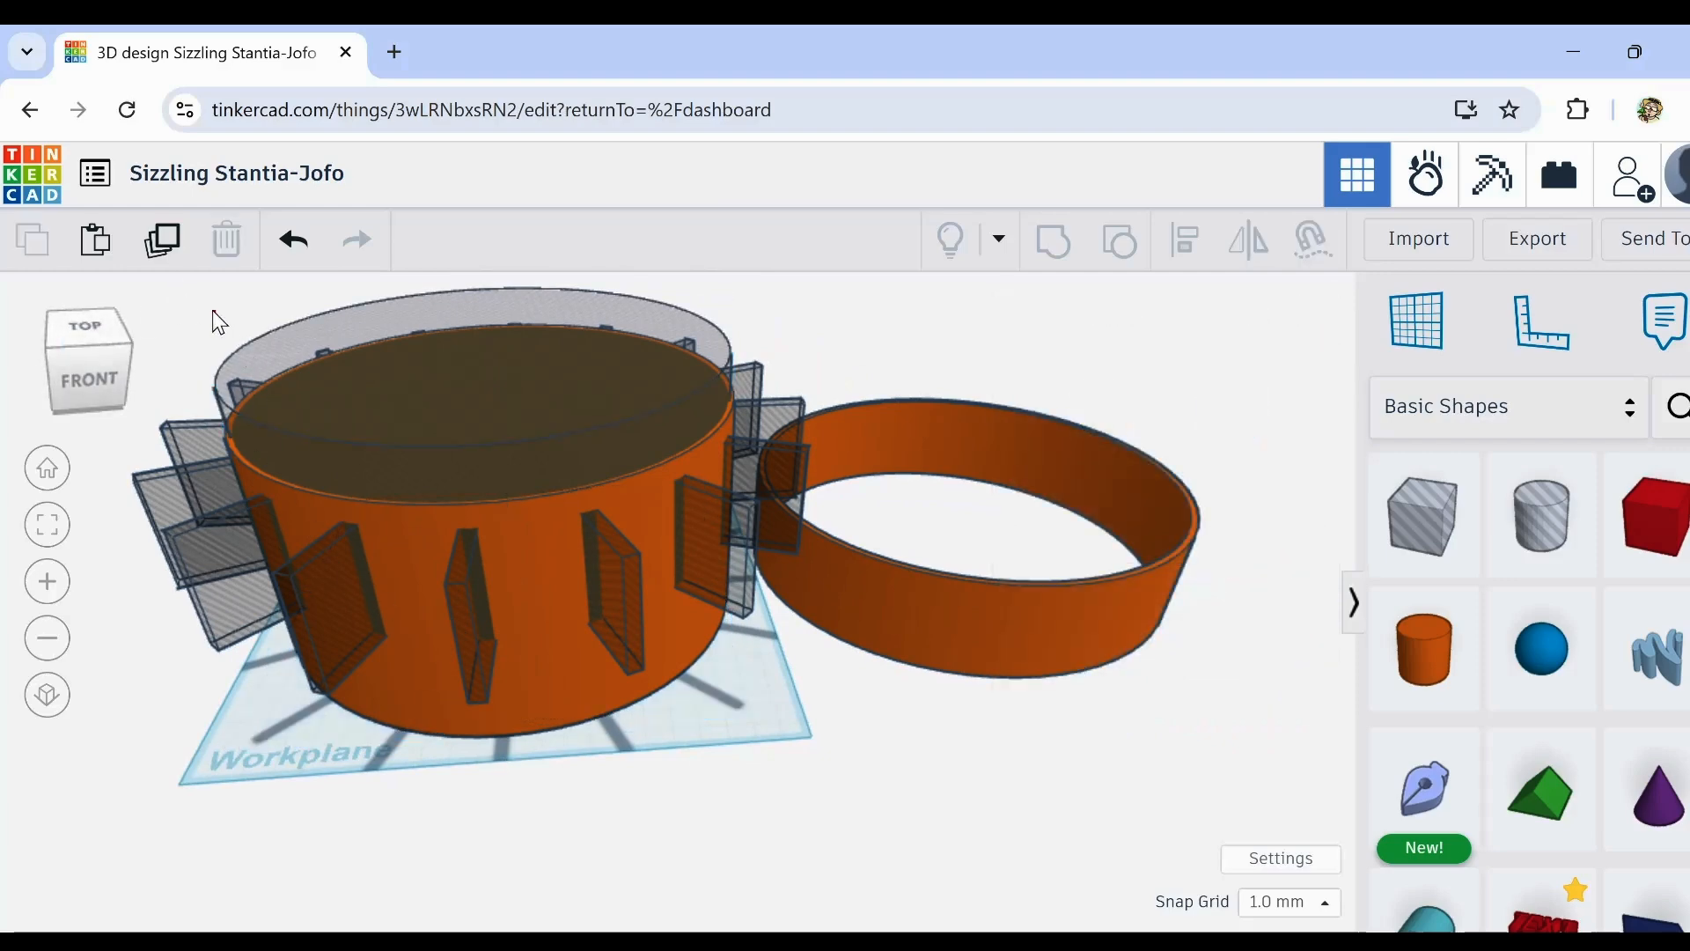
pyautogui.moveTo(213, 309); pyautogui.dragTo(738, 818)
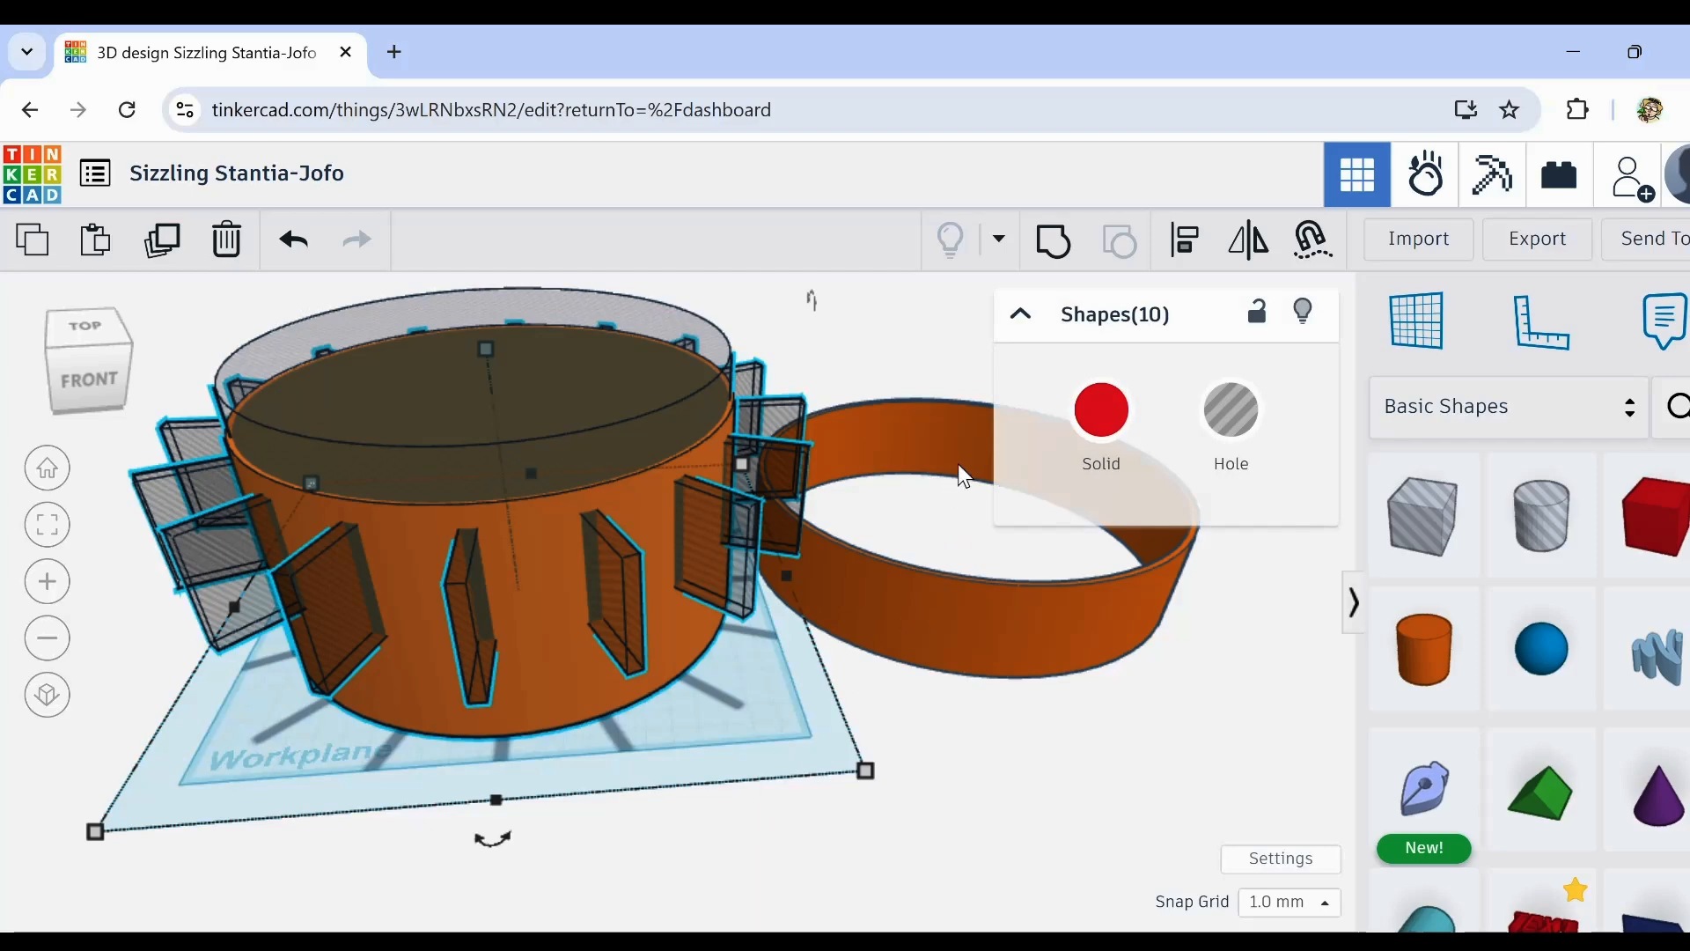
pyautogui.click(1054, 253)
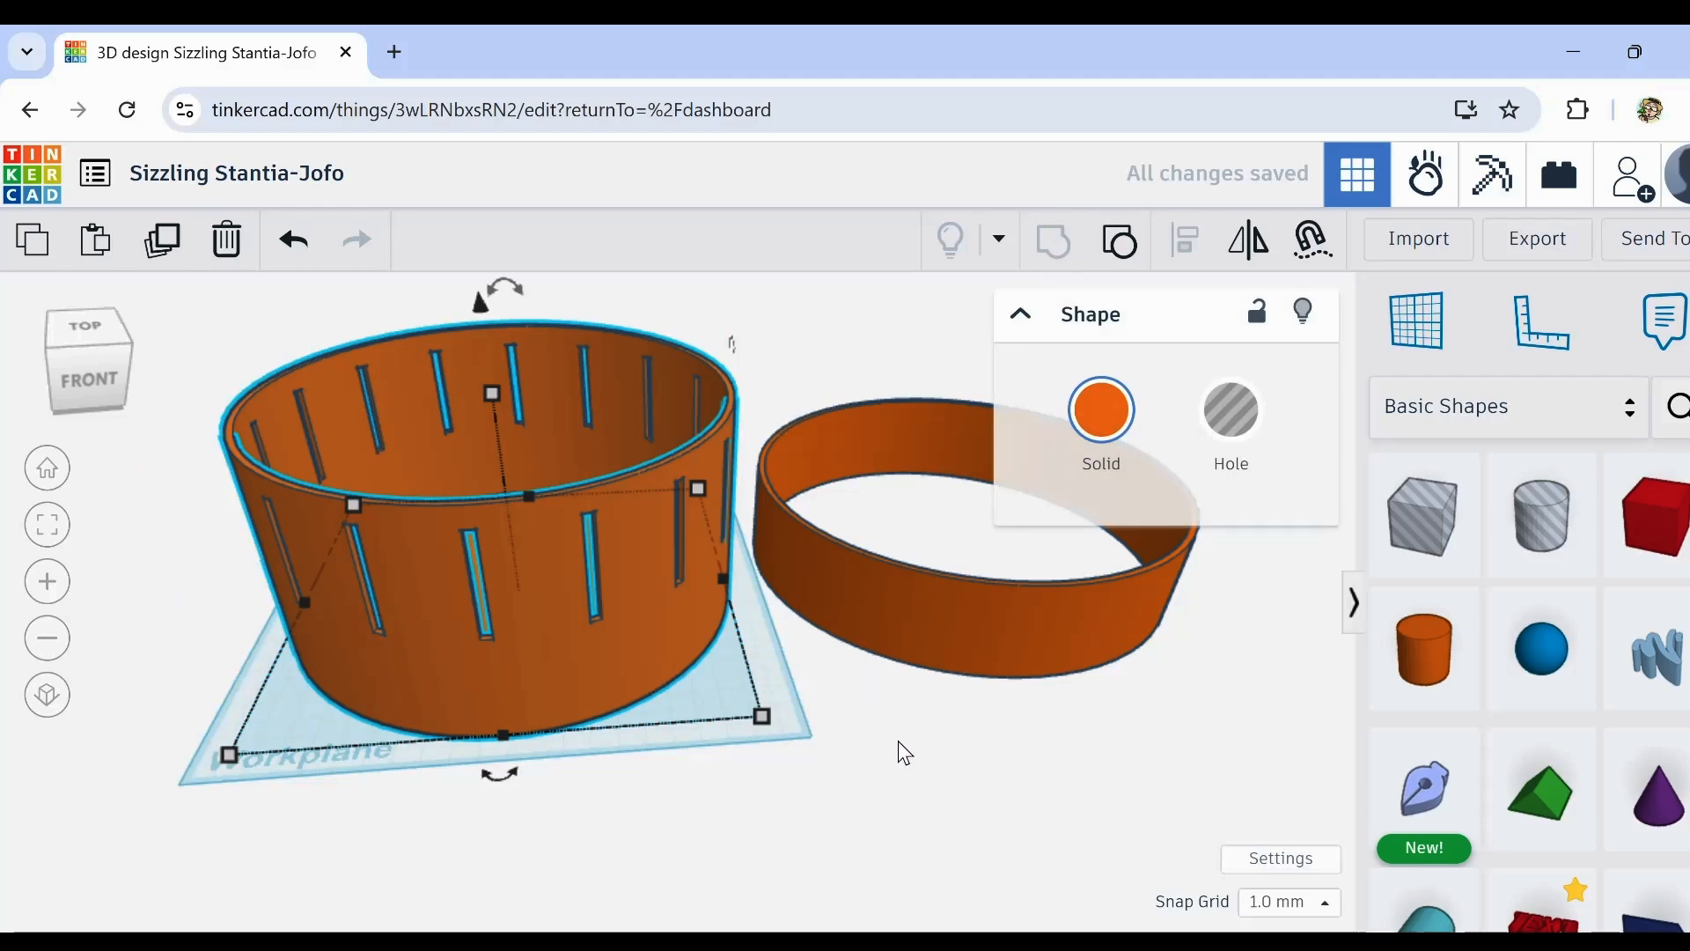
# Step: Set the plain ring's length and width to 177 mm and place the ring centrally inside the slotted drum
pyautogui.moveTo(898, 741); pyautogui.dragTo(873, 722, button='right')
pyautogui.moveTo(873, 722); pyautogui.dragTo(875, 810, button='middle')
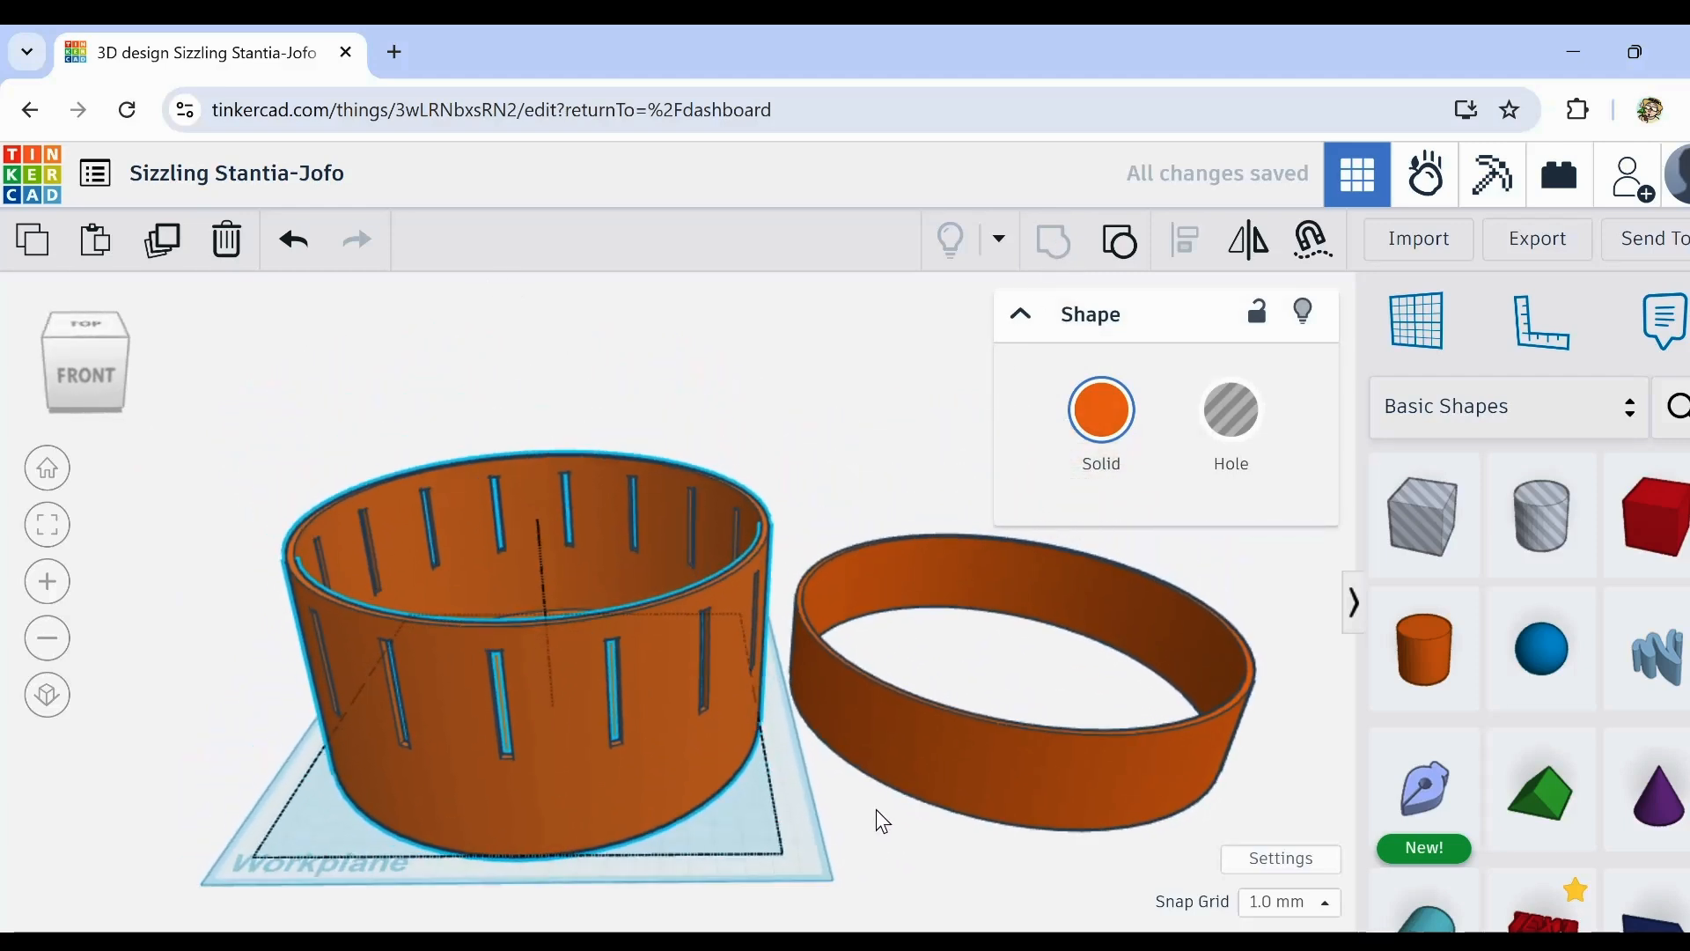
pyautogui.moveTo(875, 810); pyautogui.dragTo(704, 625, button='right')
pyautogui.scroll(3, 913, 861)
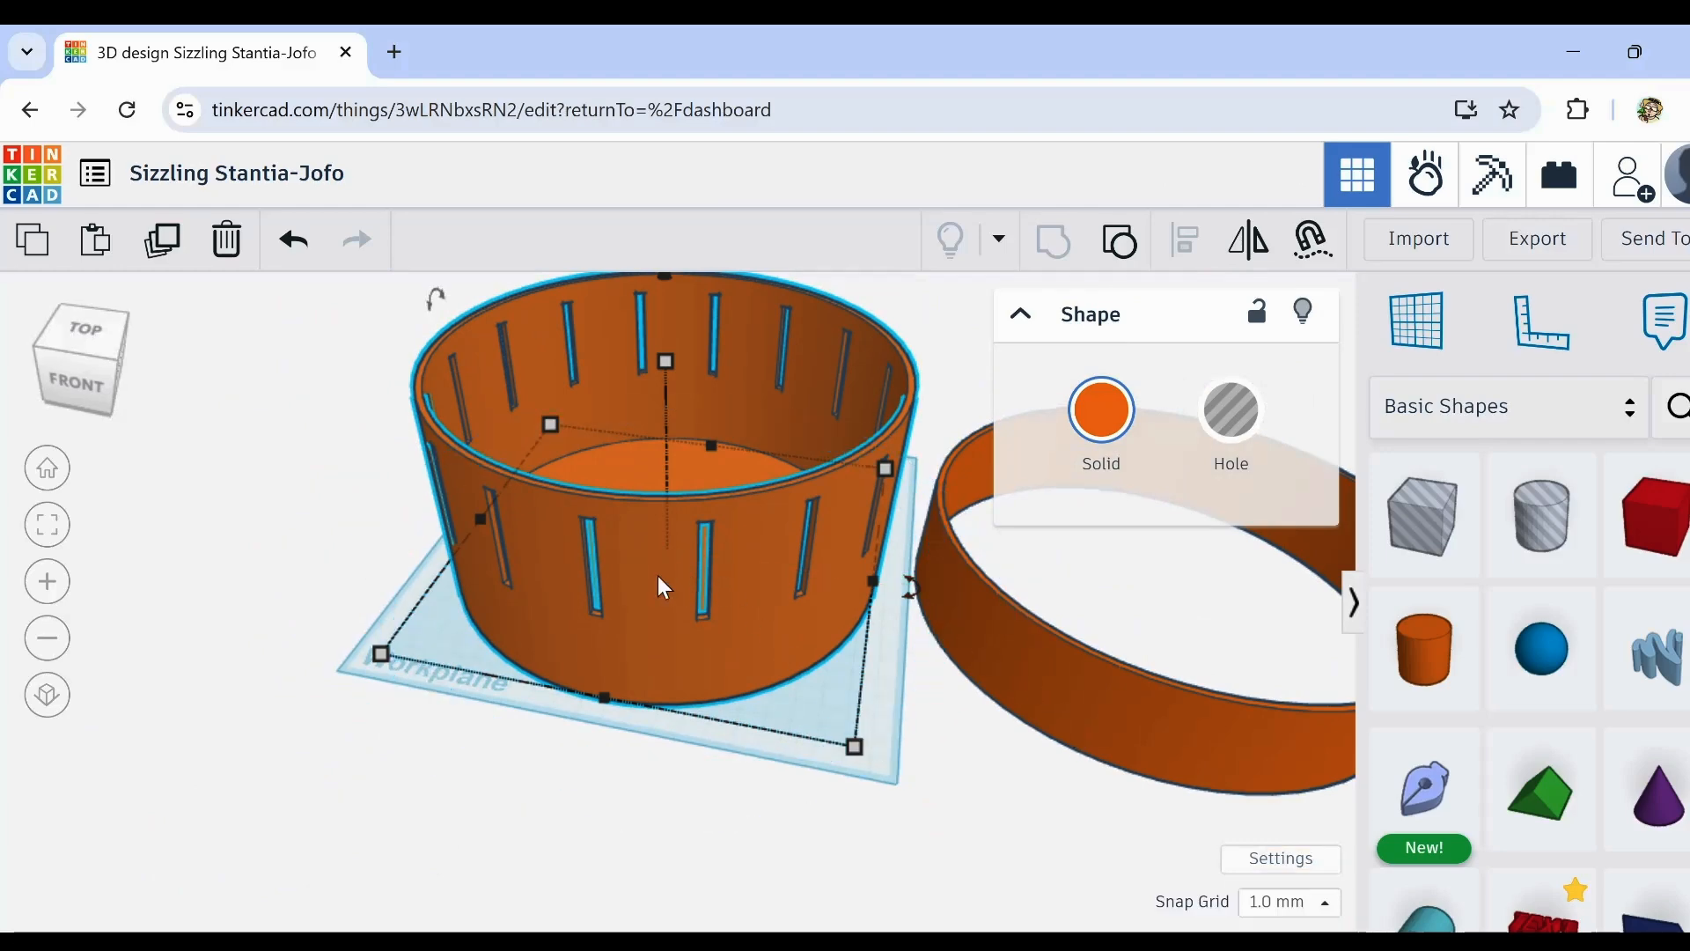
pyautogui.moveTo(1095, 713); pyautogui.dragTo(597, 803)
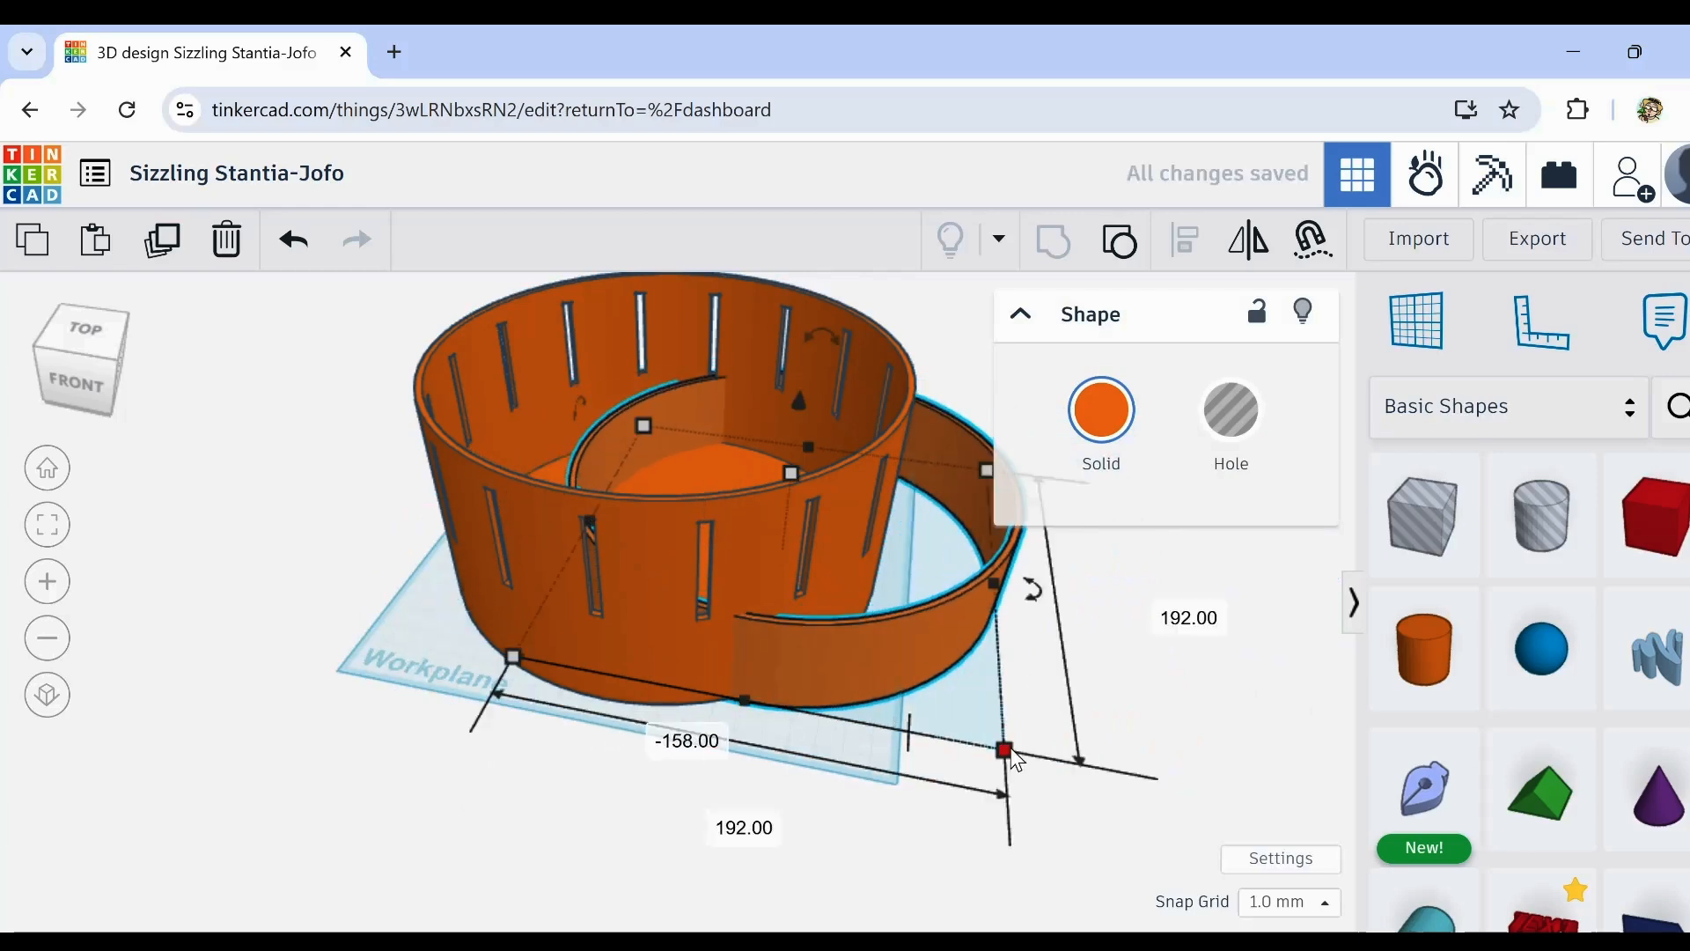
pyautogui.moveTo(1004, 750); pyautogui.dragTo(953, 710)
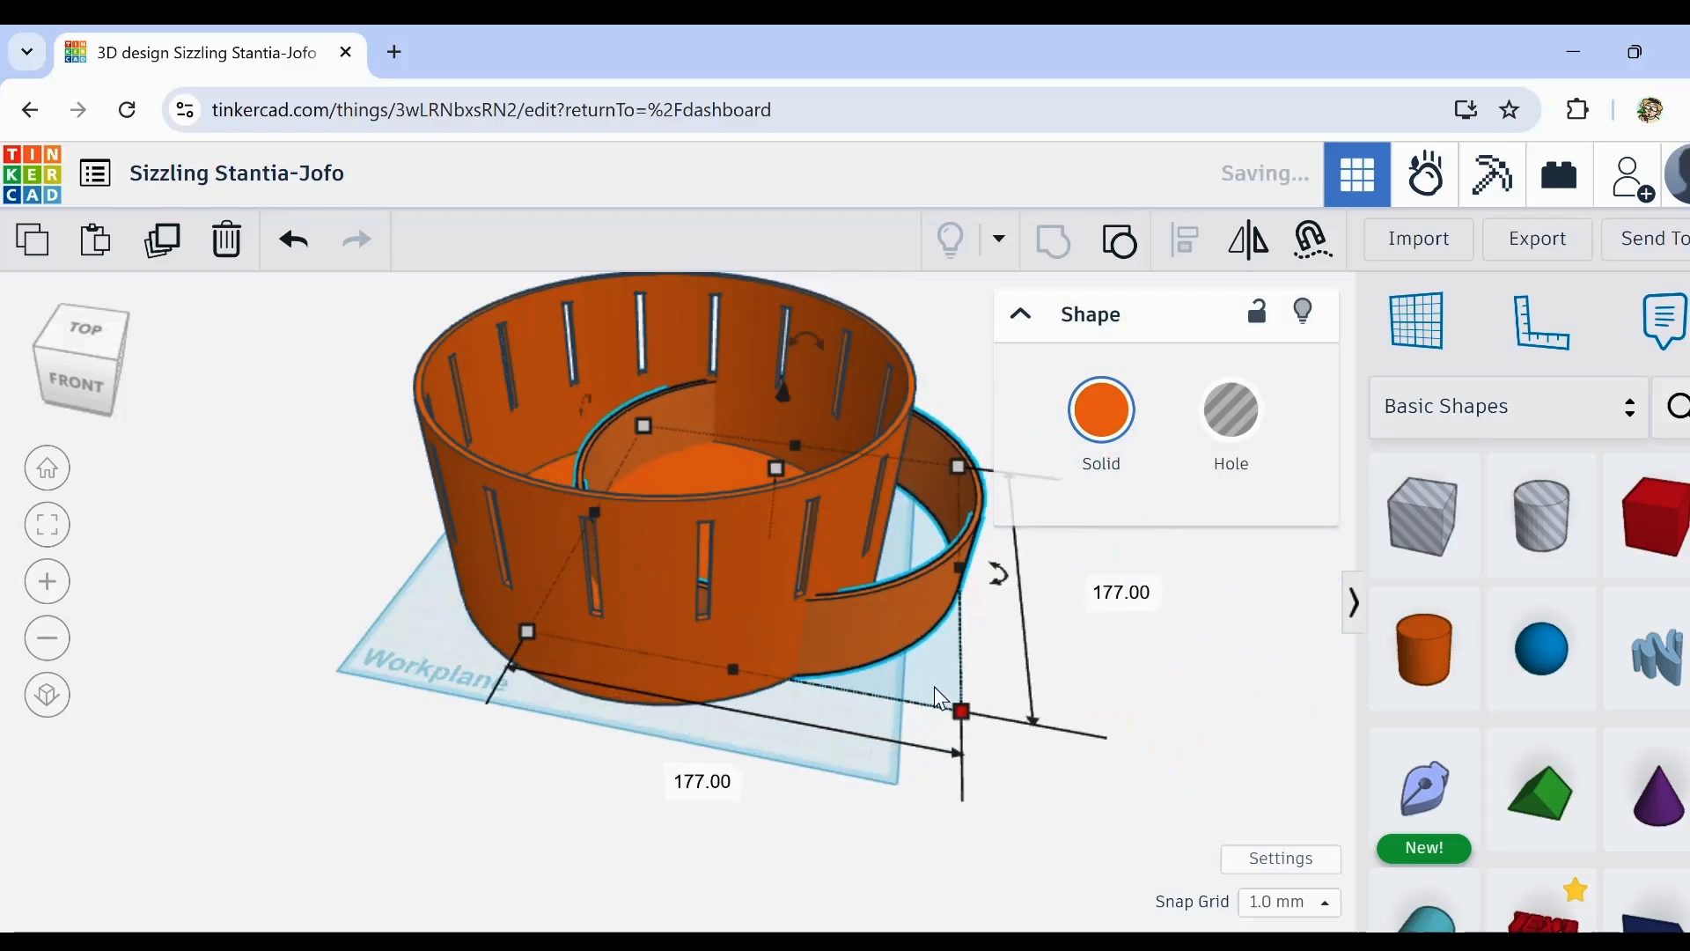
pyautogui.moveTo(836, 612); pyautogui.dragTo(742, 649)
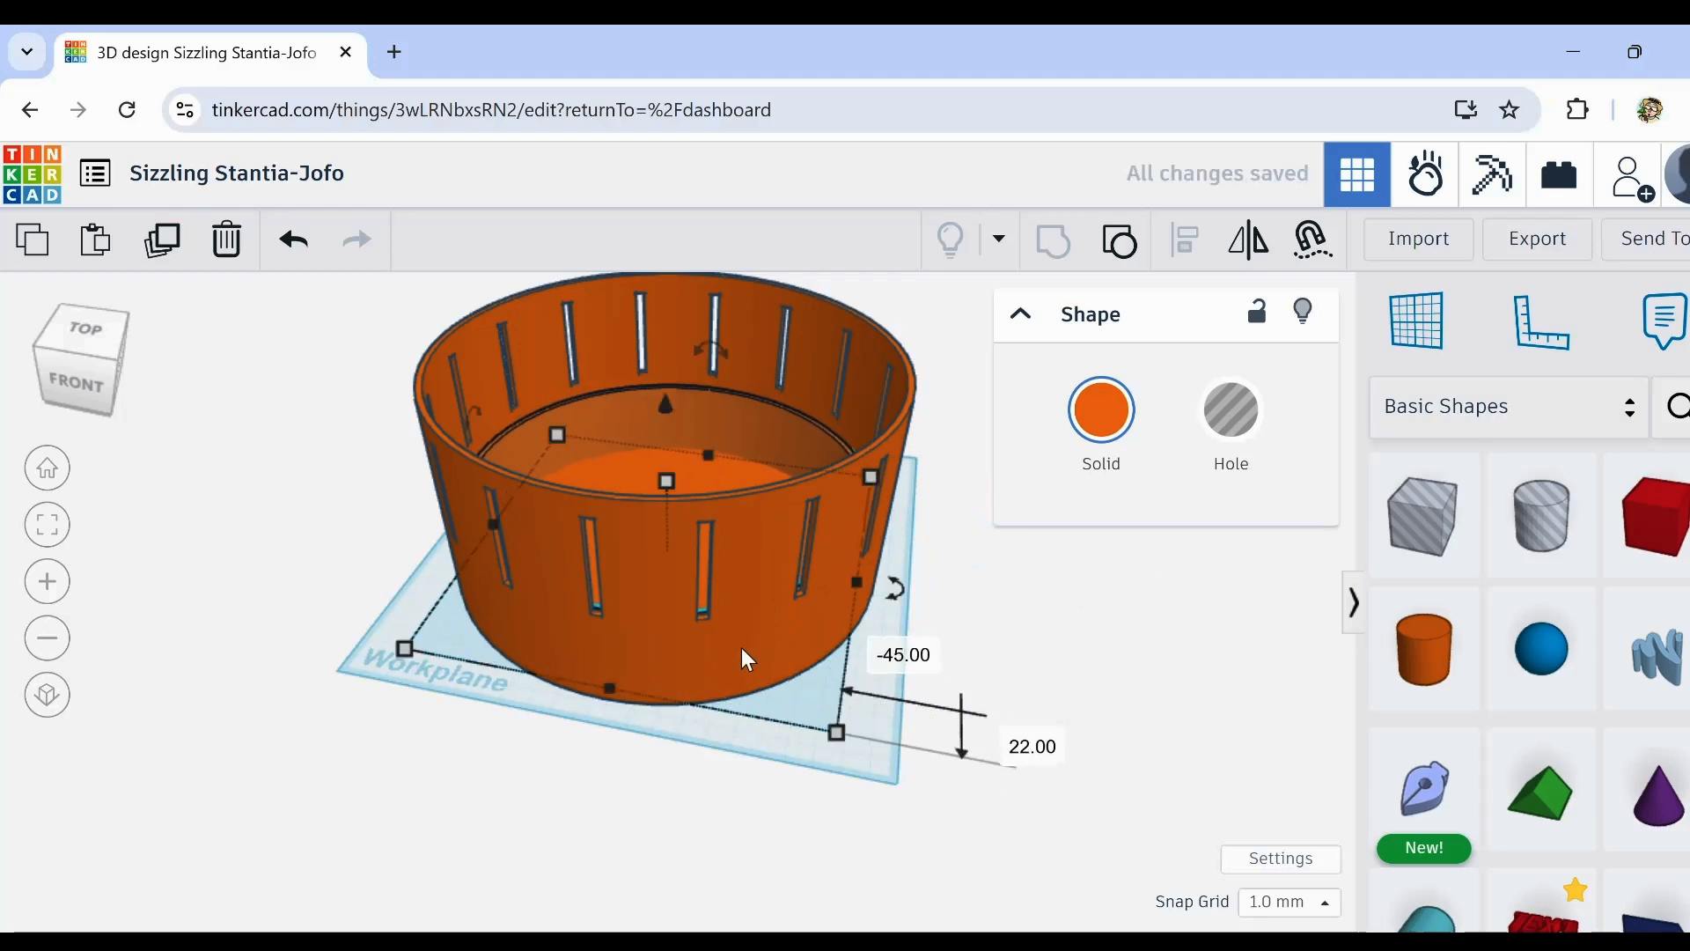
# Step: Examine how the plain ring sits behind the drum's slots, and move it back out beside the drum
pyautogui.moveTo(741, 647); pyautogui.dragTo(632, 787, button='right')
pyautogui.moveTo(638, 683); pyautogui.dragTo(697, 642, button='right')
pyautogui.scroll(10, 586, 622)
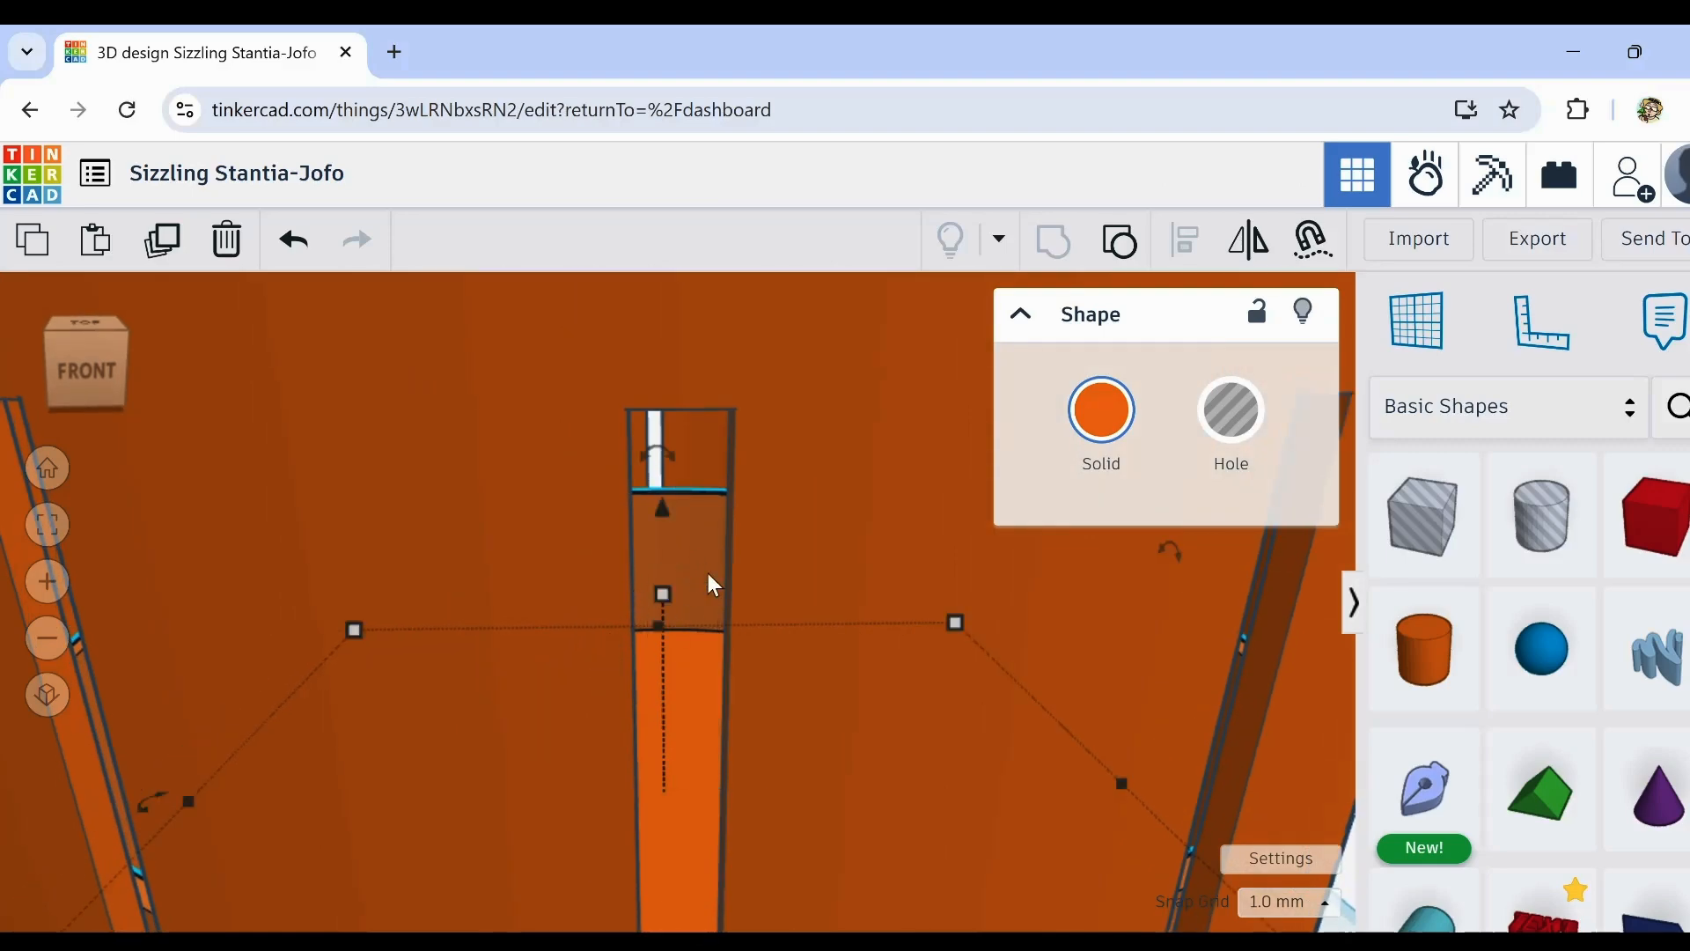
pyautogui.scroll(-5, 696, 586)
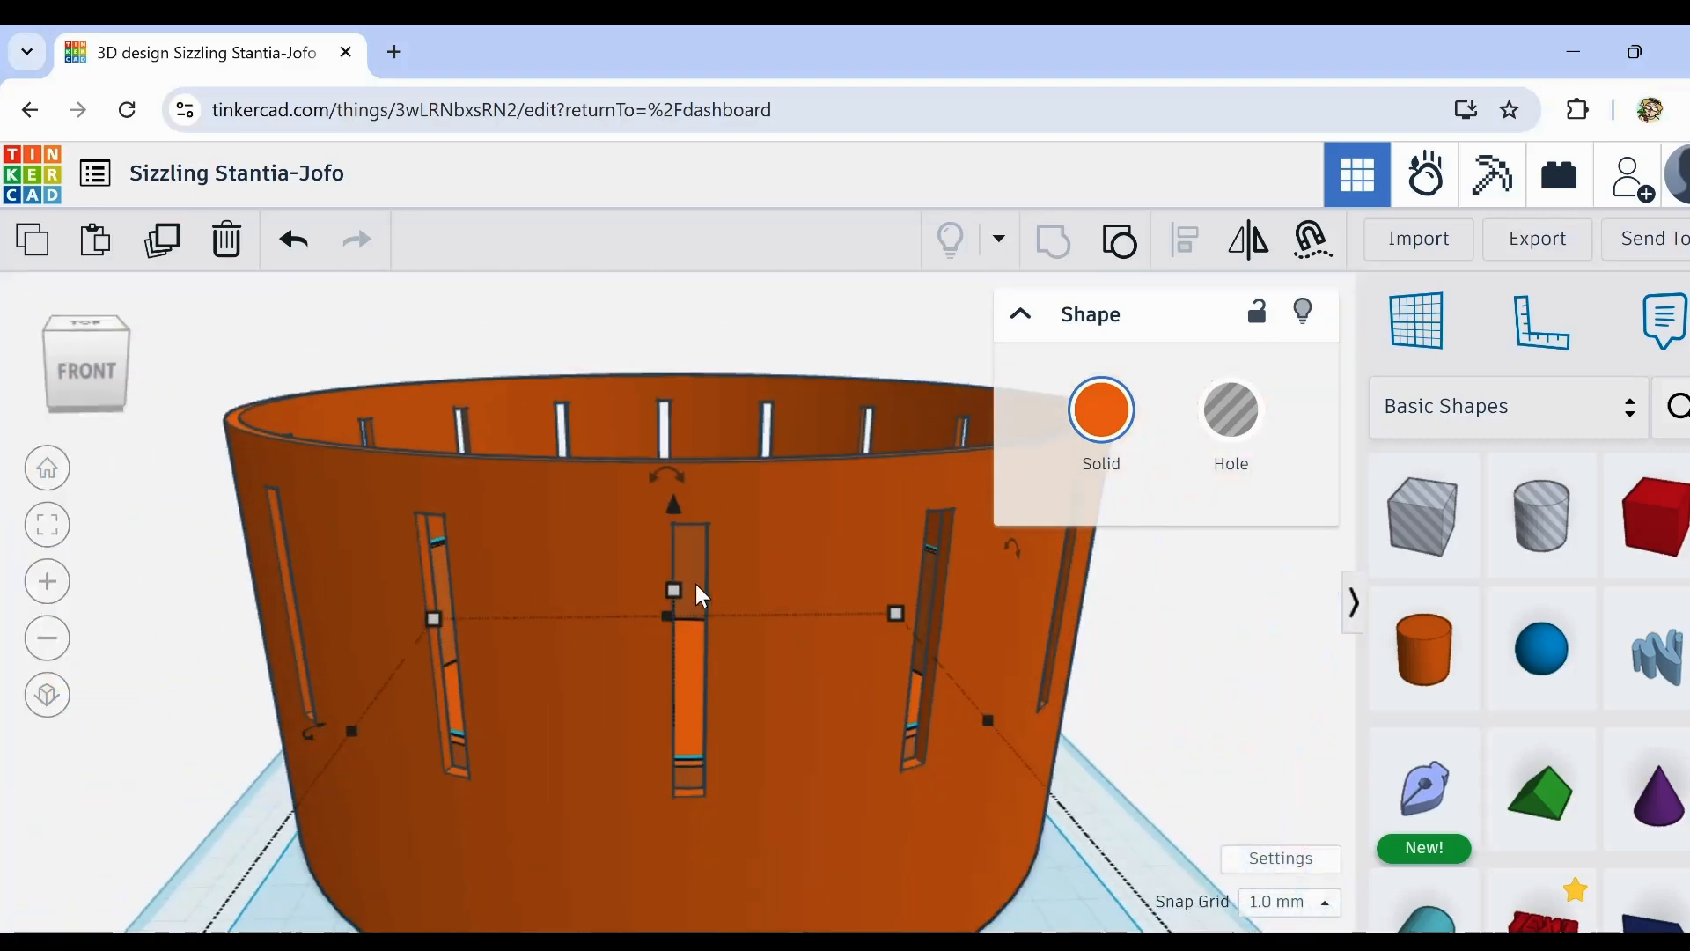
pyautogui.scroll(-3, 696, 584)
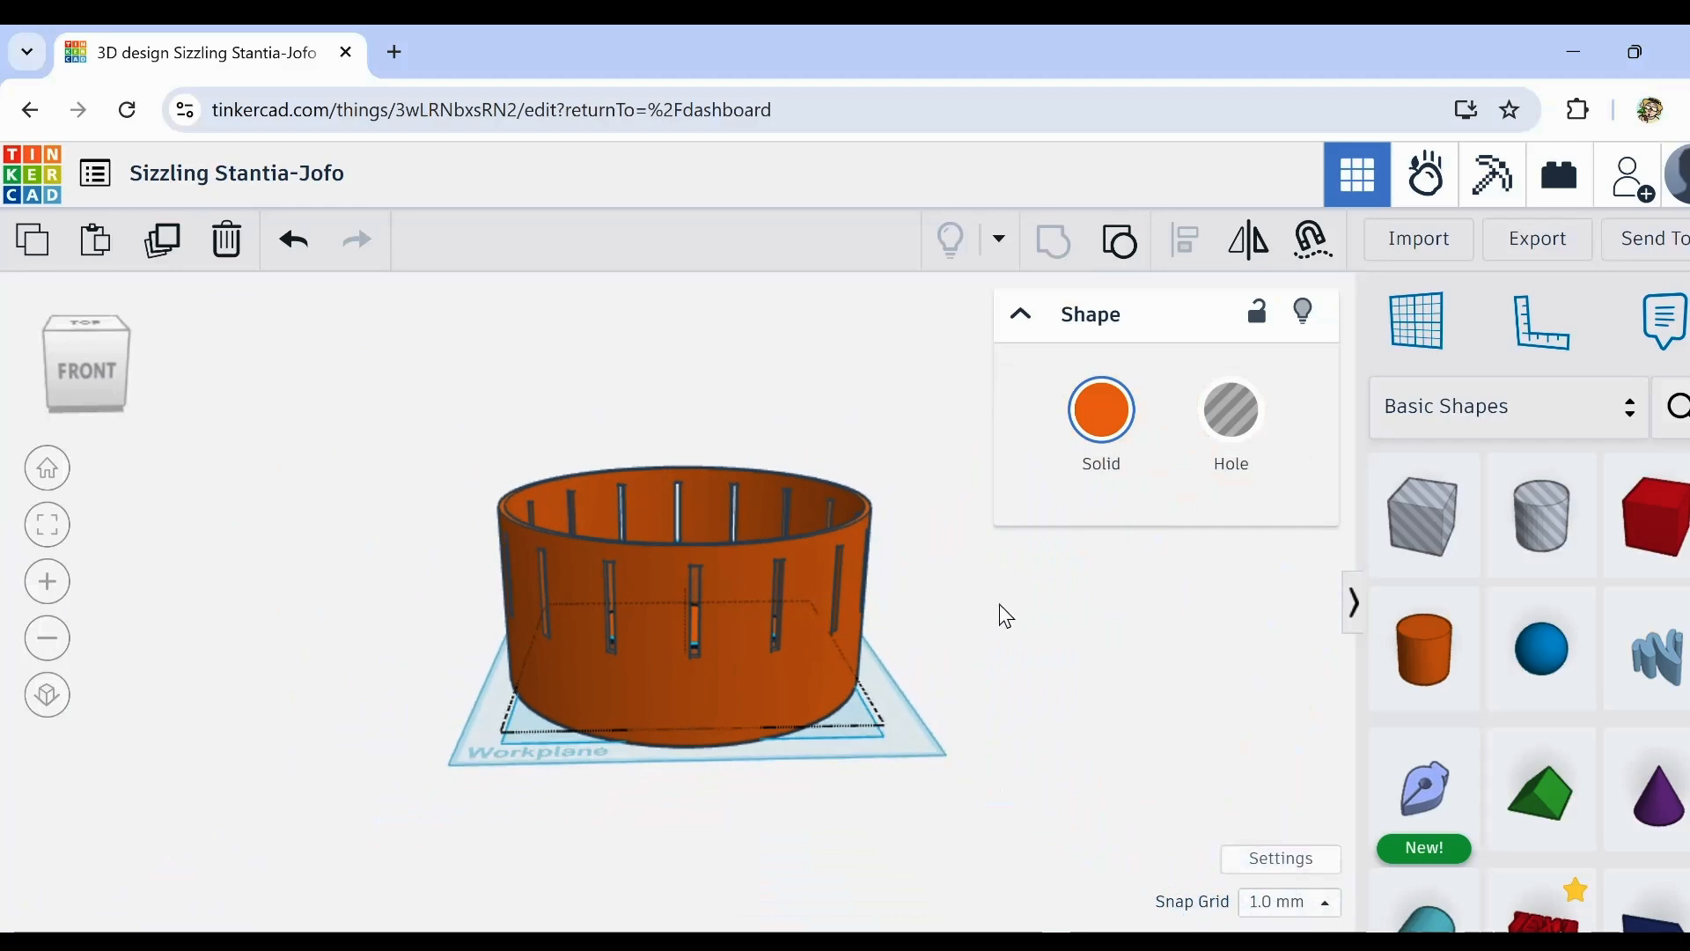
pyautogui.moveTo(1003, 615)
pyautogui.mouseDown(button='right')
pyautogui.moveTo(979, 701)
pyautogui.moveTo(979, 633)
pyautogui.mouseUp(button='right')
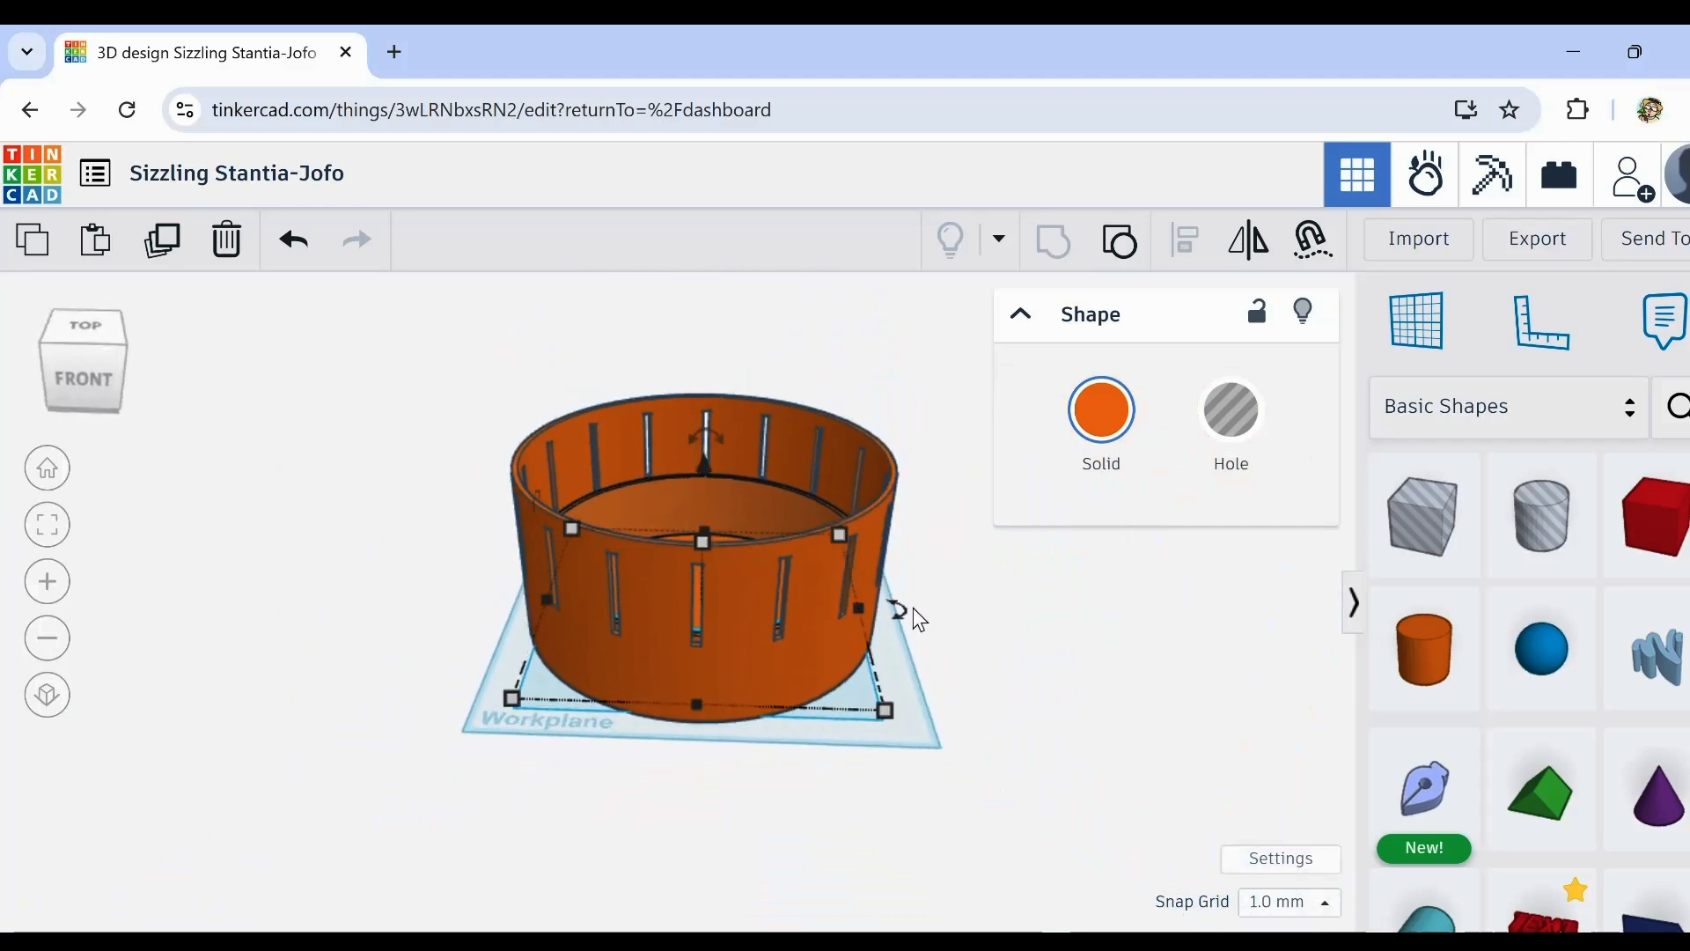
pyautogui.moveTo(784, 509); pyautogui.dragTo(1160, 516)
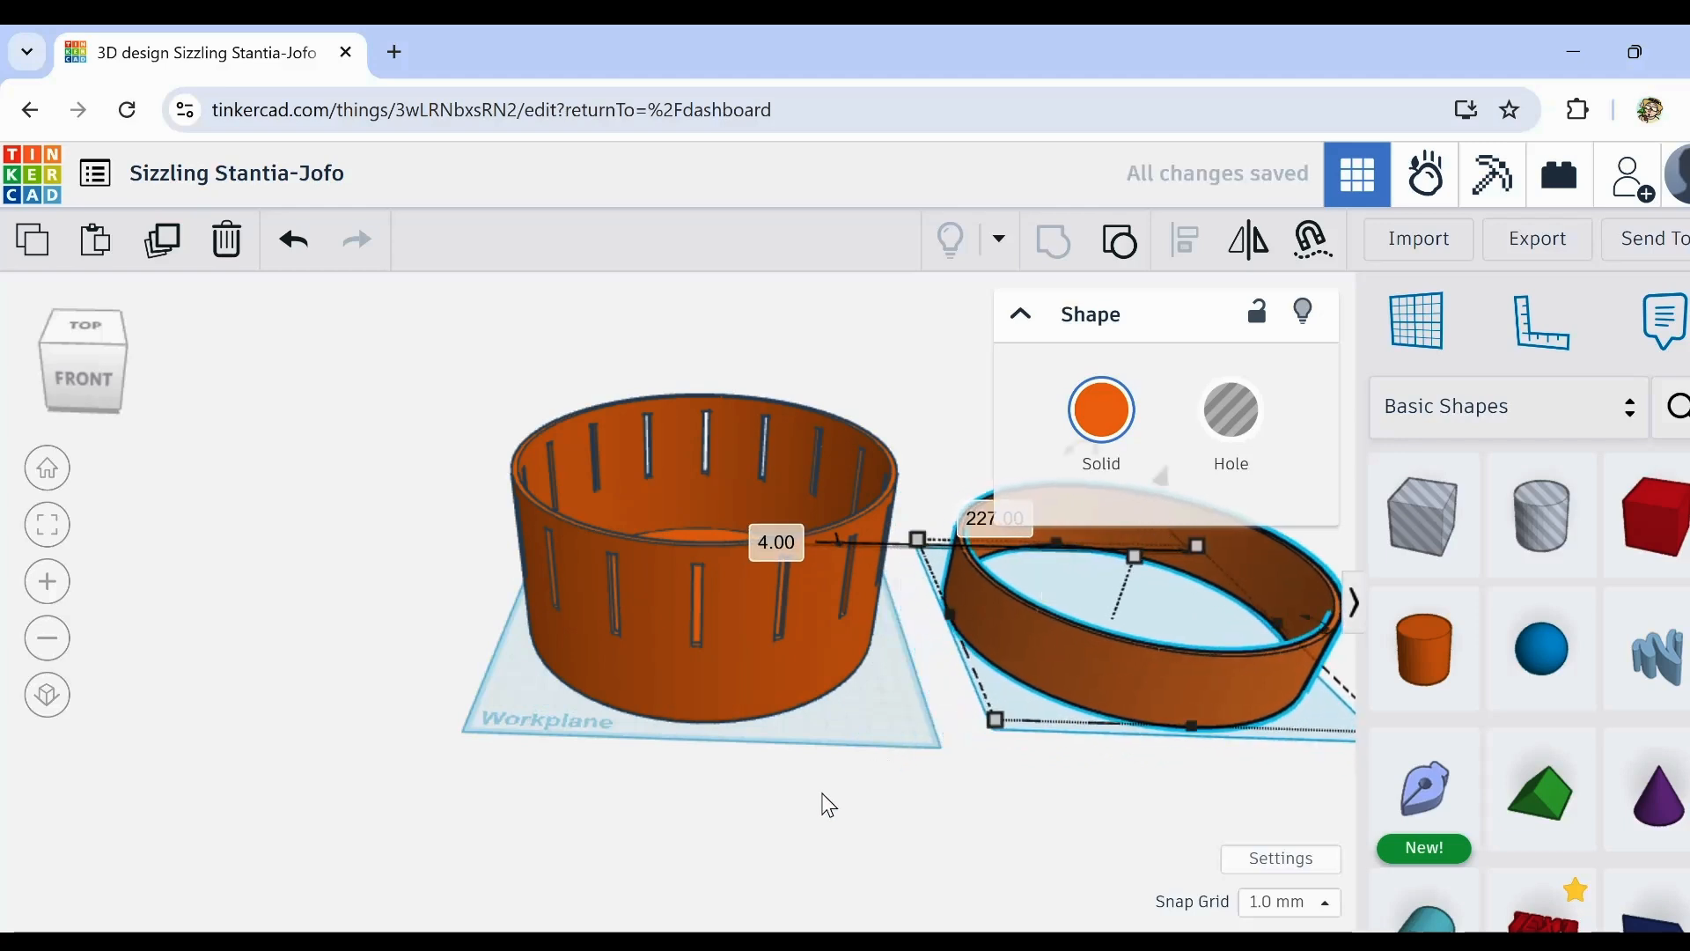
# Step: Place a cone on the workplane in front of the slotted drum
pyautogui.moveTo(827, 805)
pyautogui.mouseDown(button='right')
pyautogui.moveTo(817, 773)
pyautogui.moveTo(843, 762)
pyautogui.moveTo(810, 768)
pyautogui.moveTo(798, 823)
pyautogui.moveTo(822, 780)
pyautogui.mouseUp(button='right')
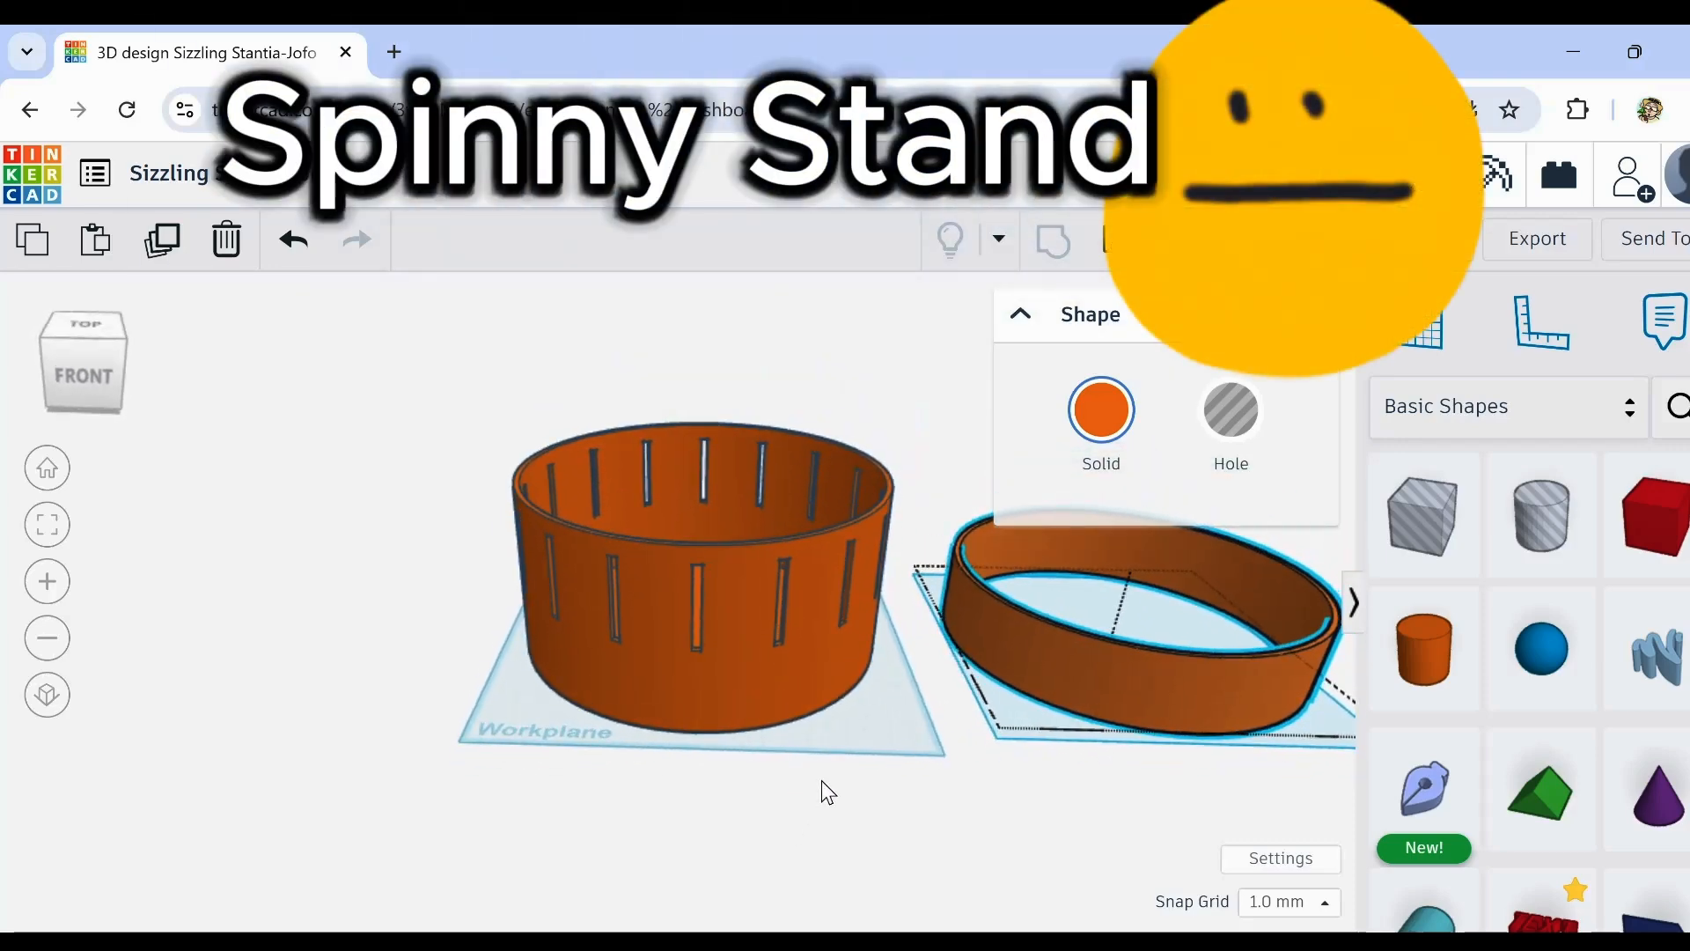
pyautogui.moveTo(979, 723); pyautogui.dragTo(864, 754, button='middle')
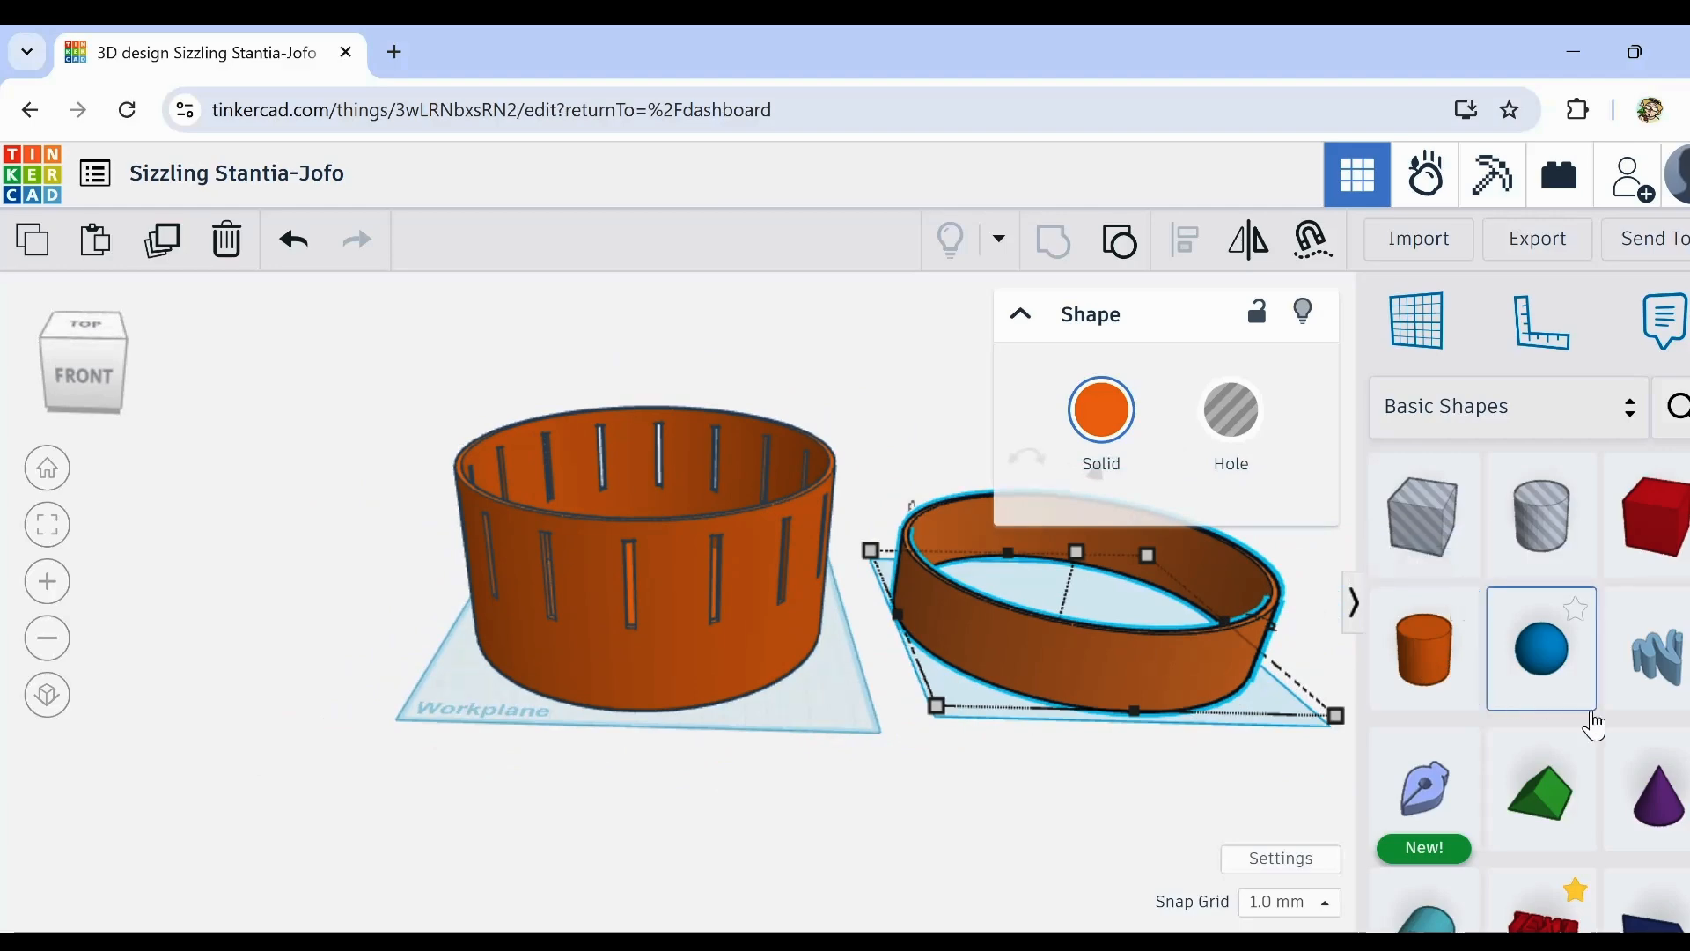
pyautogui.click(1670, 828)
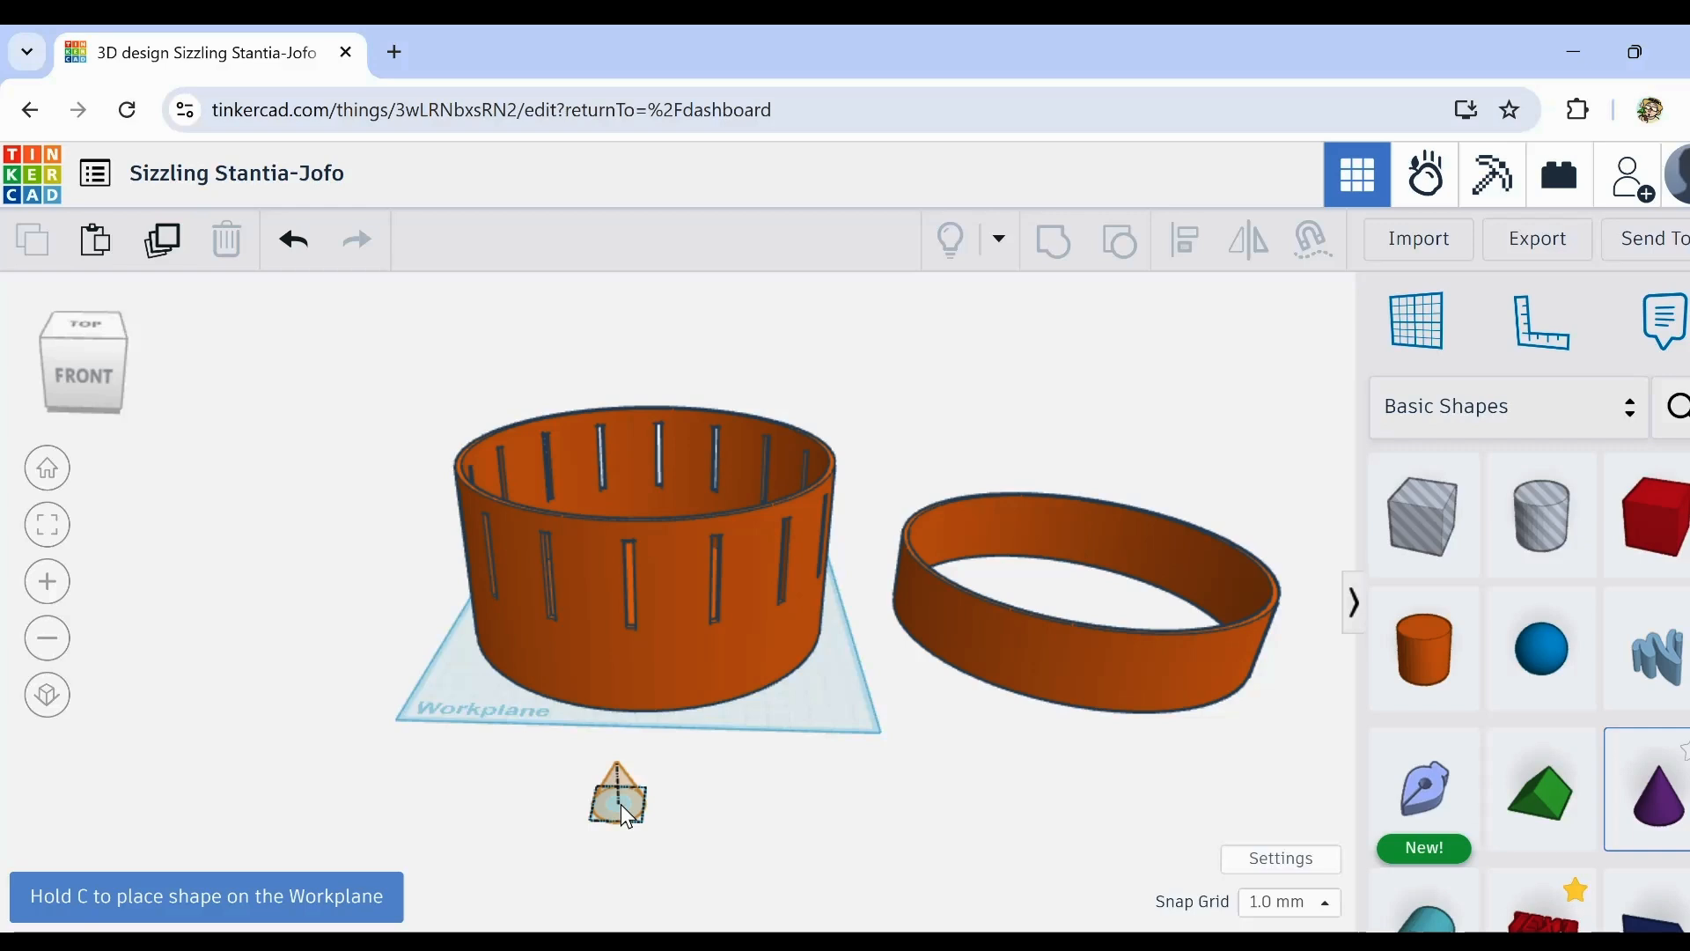
pyautogui.click(620, 805)
# Step: Raise the slotted drum 57 mm above the workplane
pyautogui.click(648, 504)
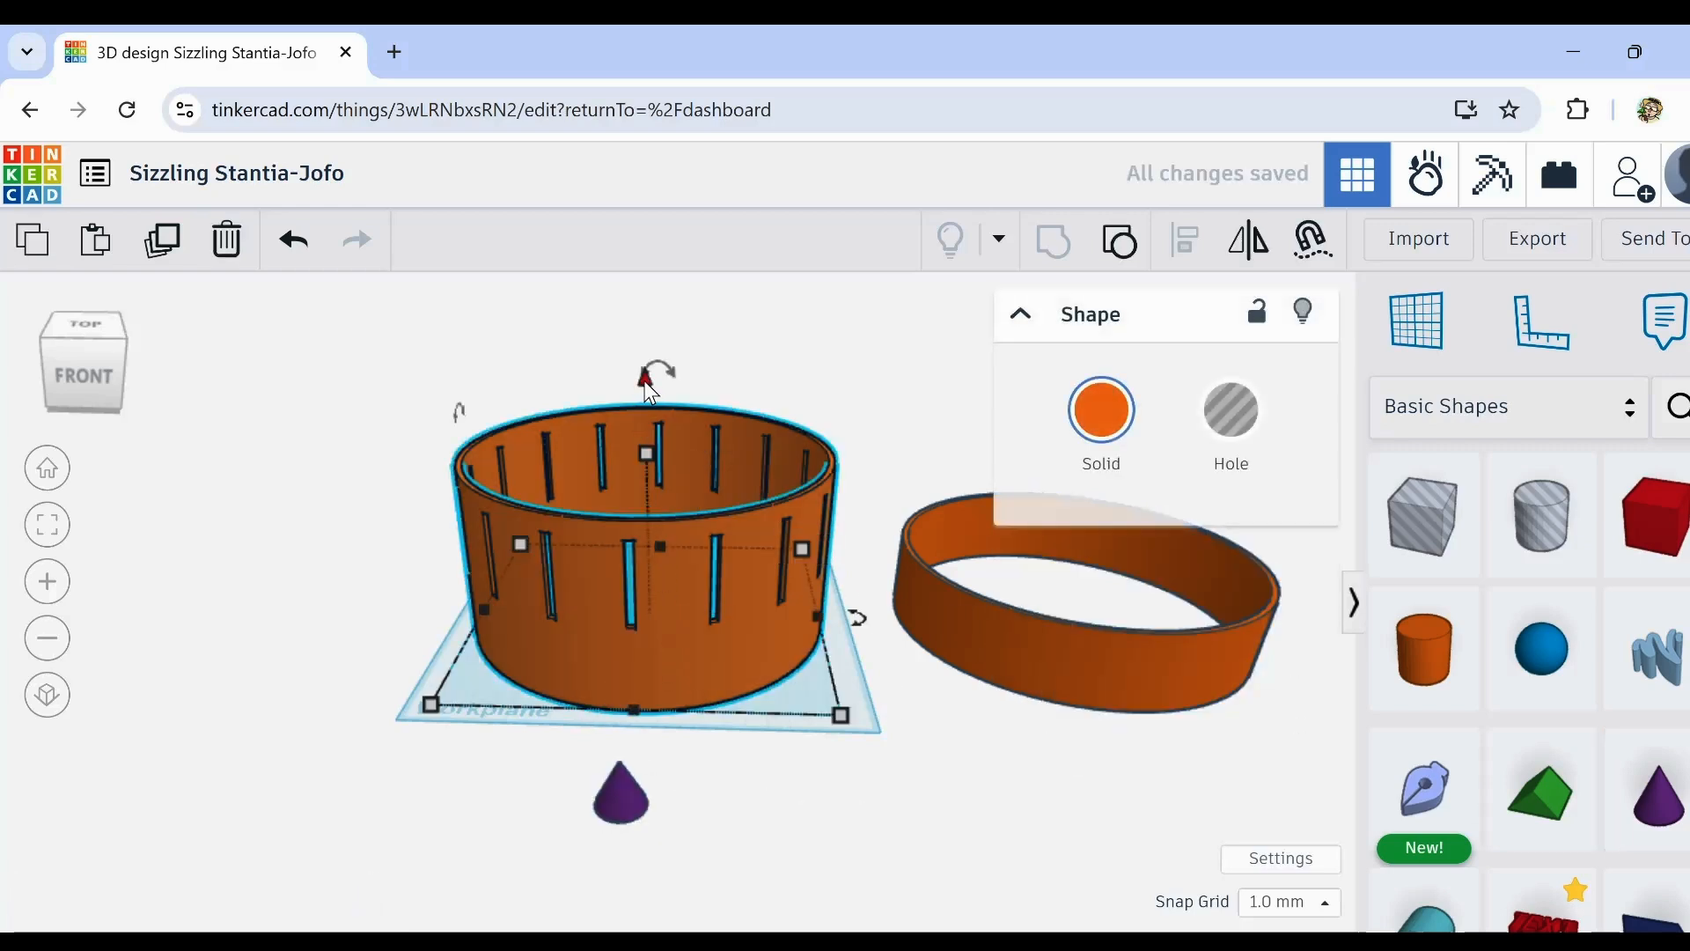
pyautogui.moveTo(645, 380); pyautogui.dragTo(667, 257)
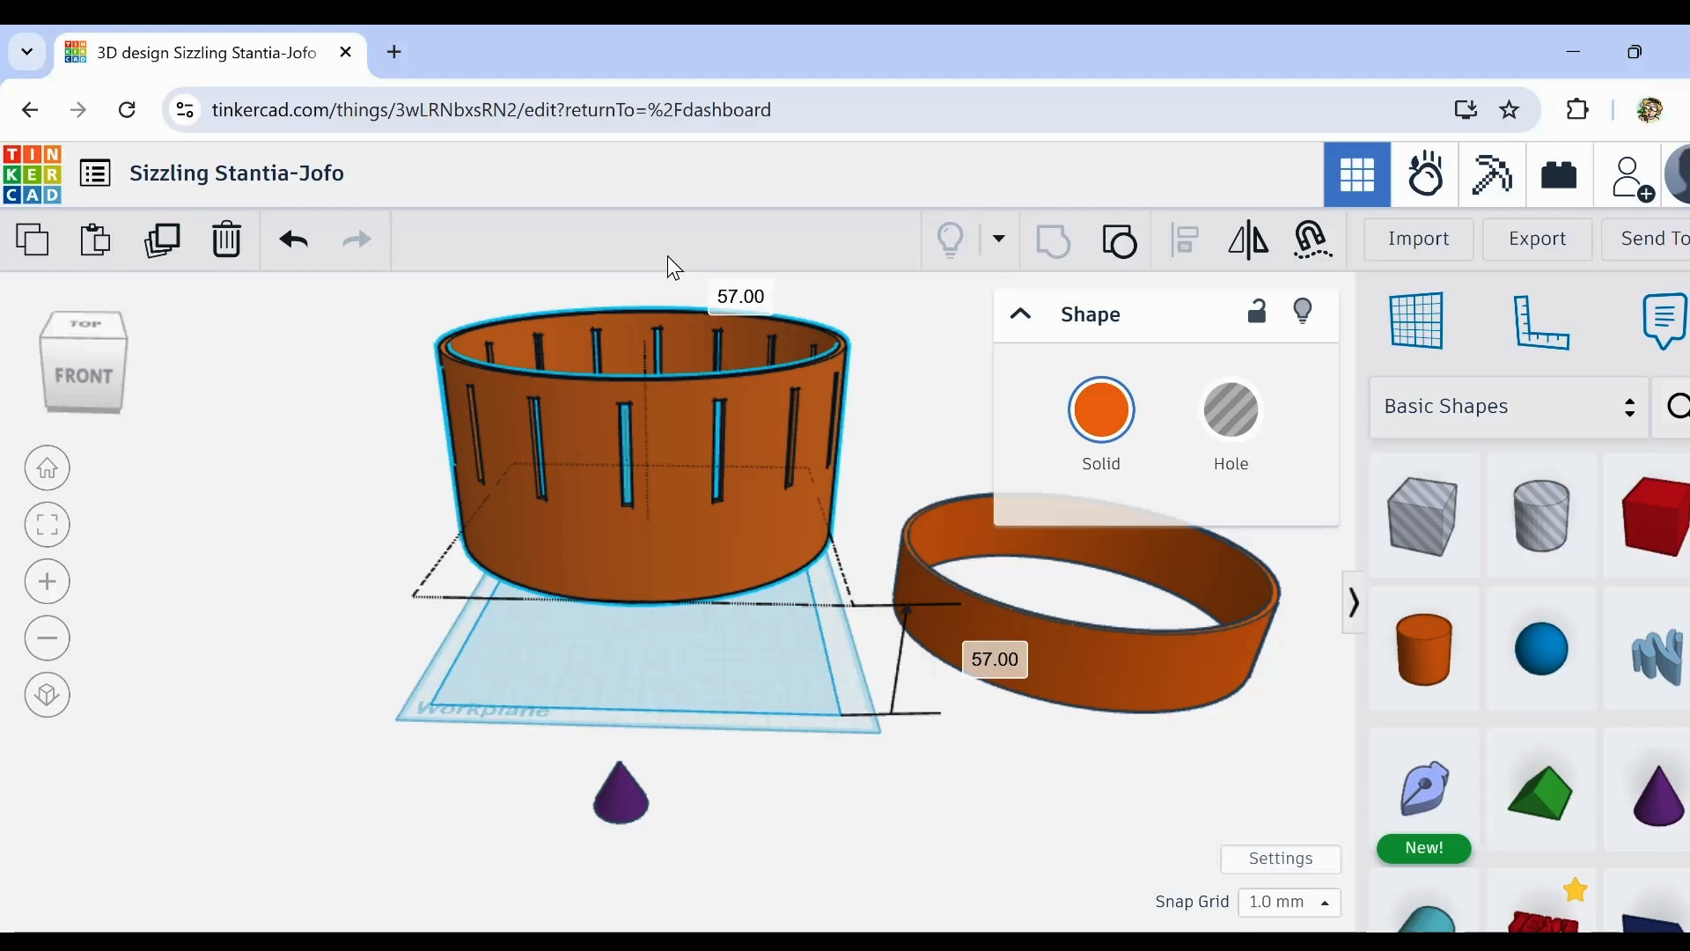
pyautogui.moveTo(667, 255); pyautogui.dragTo(667, 255)
pyautogui.moveTo(743, 819); pyautogui.dragTo(748, 775, button='right')
# Step: Flip the raised slotted drum upside down by rotating it 180°, so its closed base faces up
pyautogui.click(617, 779)
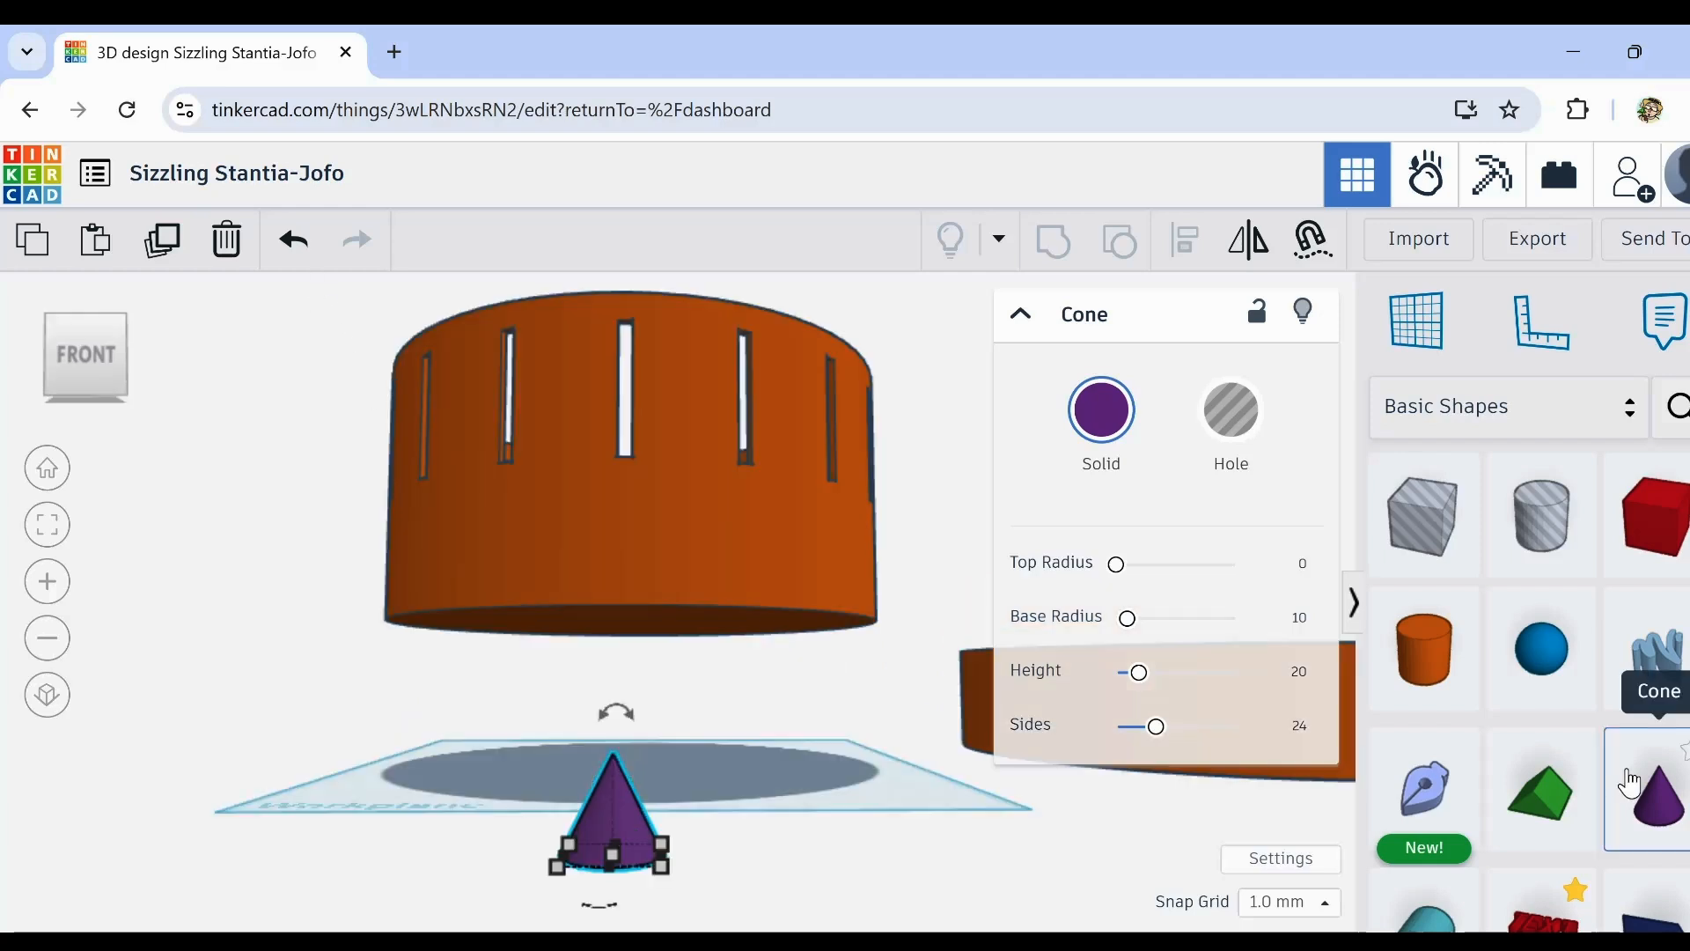
pyautogui.moveTo(727, 775)
pyautogui.mouseDown(button='right')
pyautogui.moveTo(748, 764)
pyautogui.moveTo(726, 895)
pyautogui.moveTo(717, 736)
pyautogui.moveTo(709, 803)
pyautogui.mouseUp(button='right')
pyautogui.click(604, 653)
pyautogui.moveTo(630, 314); pyautogui.dragTo(642, 546)
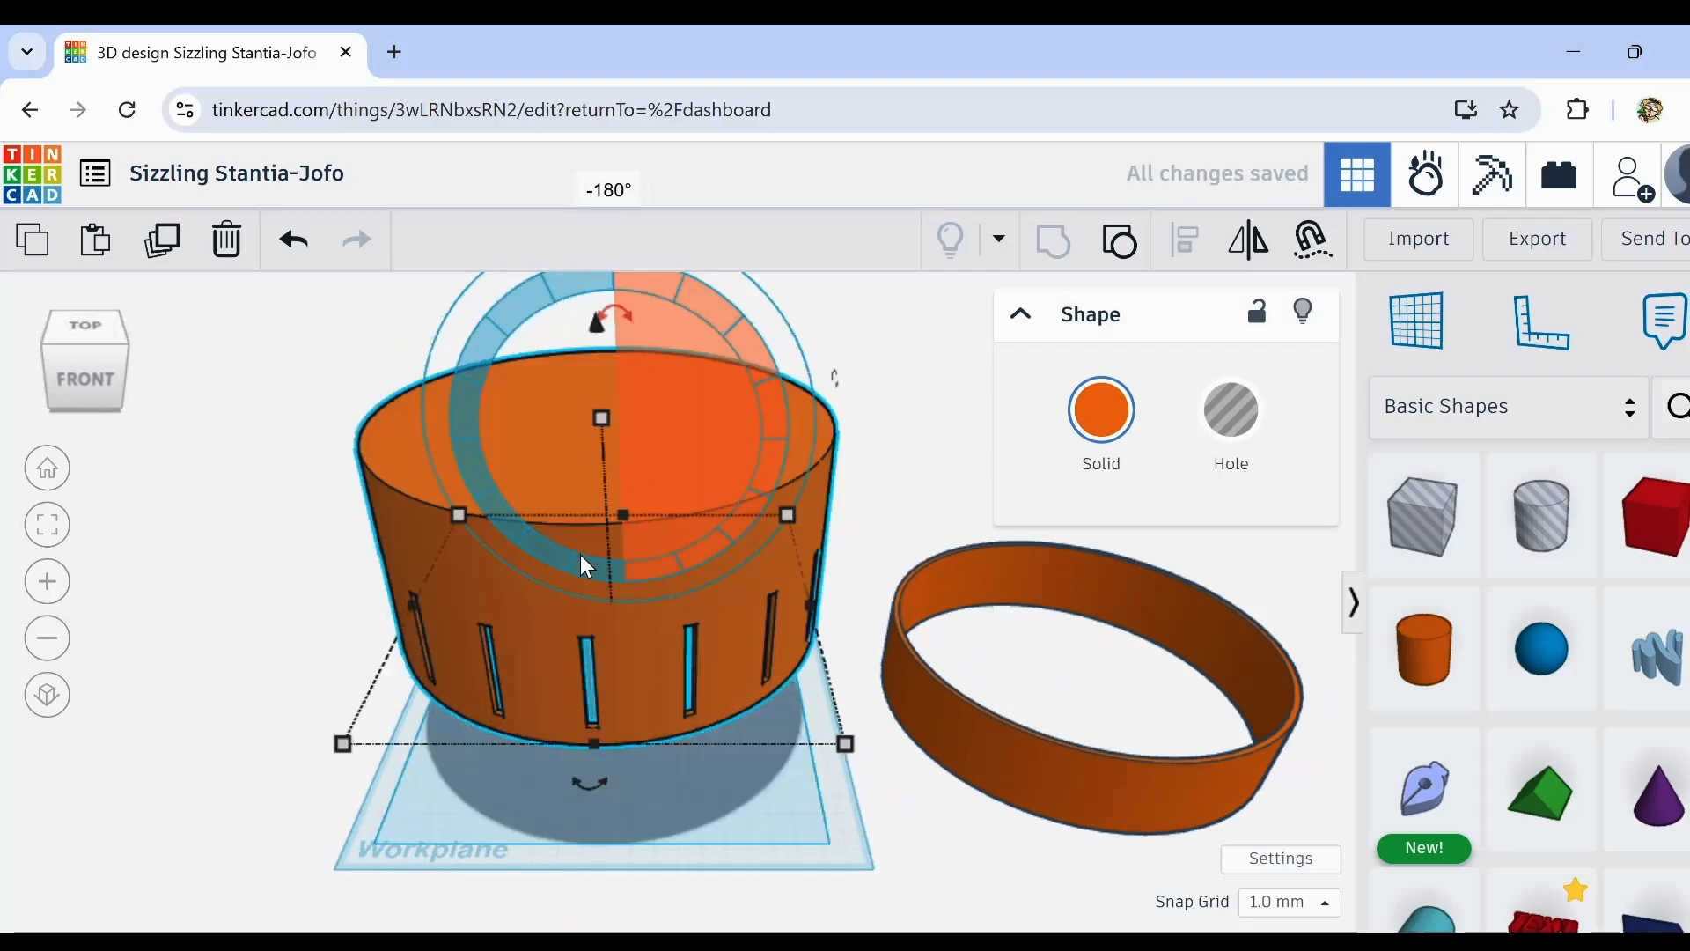
# Step: Place a small solid cylinder near the centre of the drum's upturned base and set its sides to 64
pyautogui.scroll(-2, 632, 641)
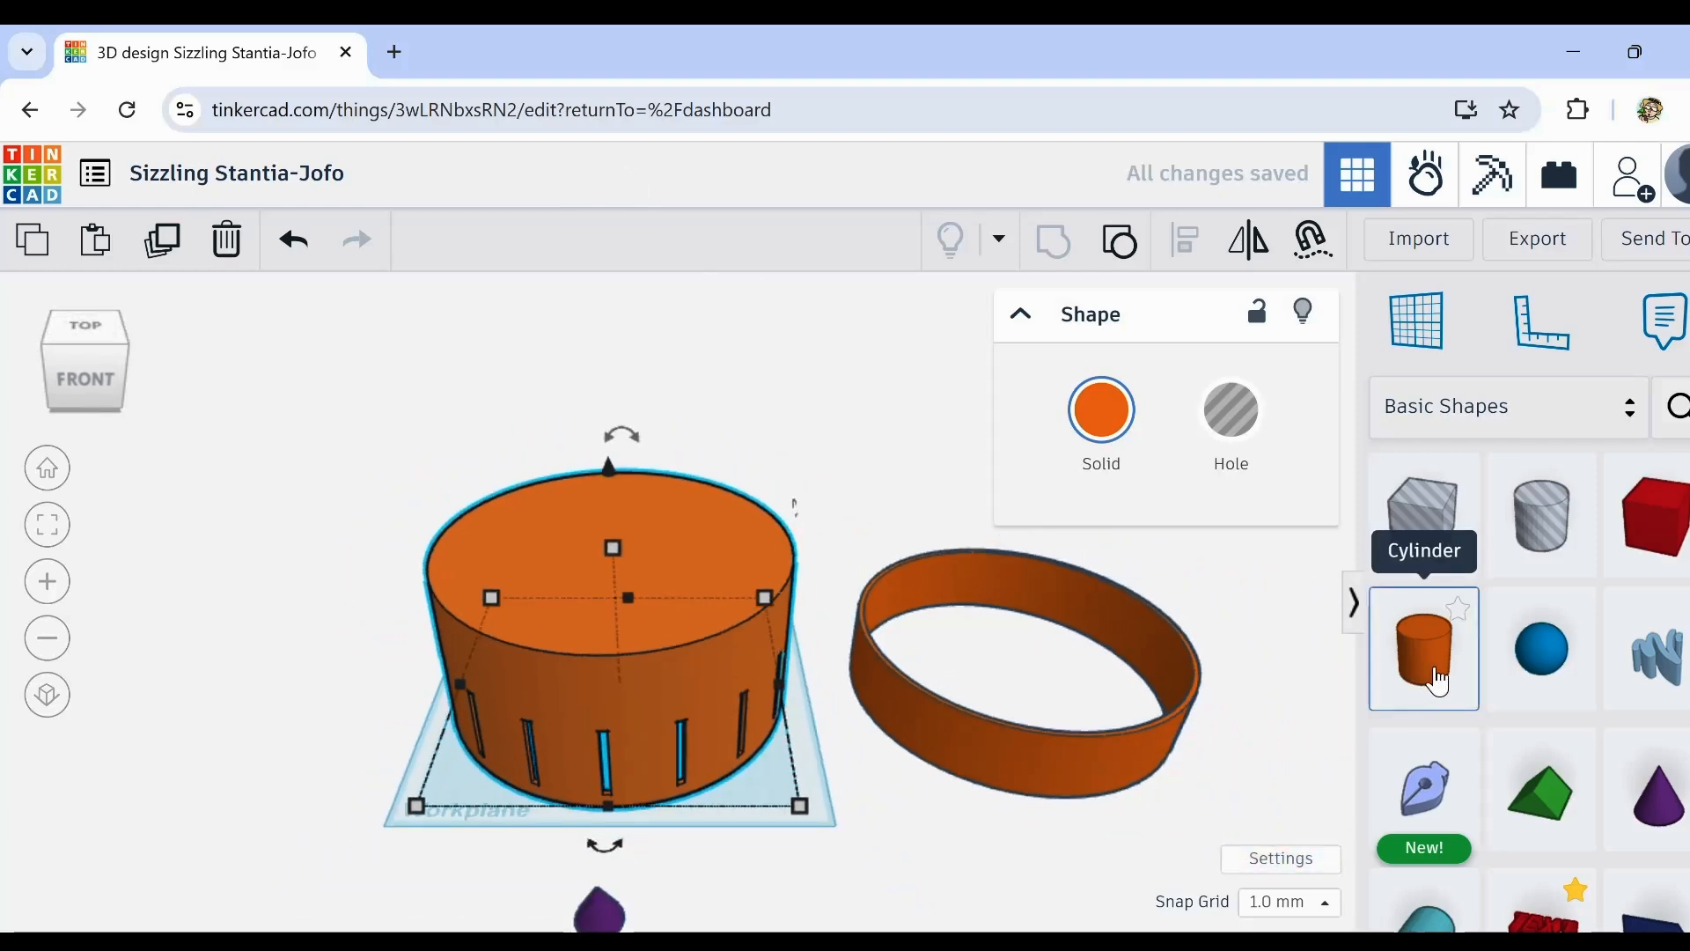
pyautogui.moveTo(1437, 681); pyautogui.dragTo(604, 554)
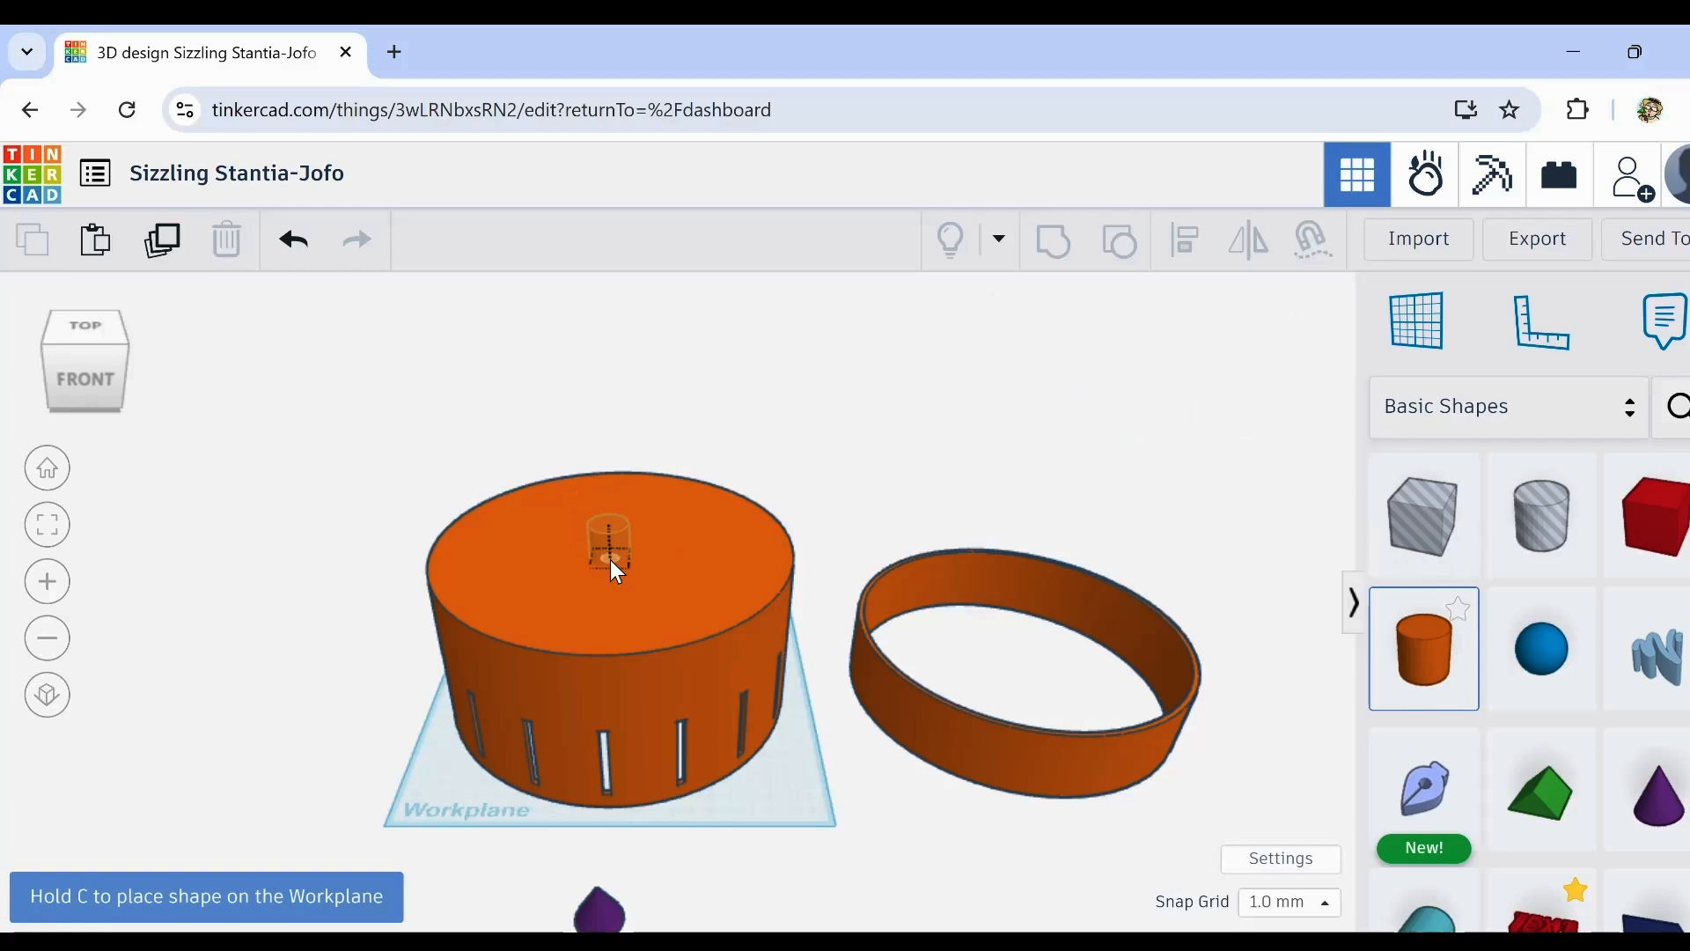
pyautogui.moveTo(613, 542); pyautogui.dragTo(612, 542)
pyautogui.scroll(4, 599, 538)
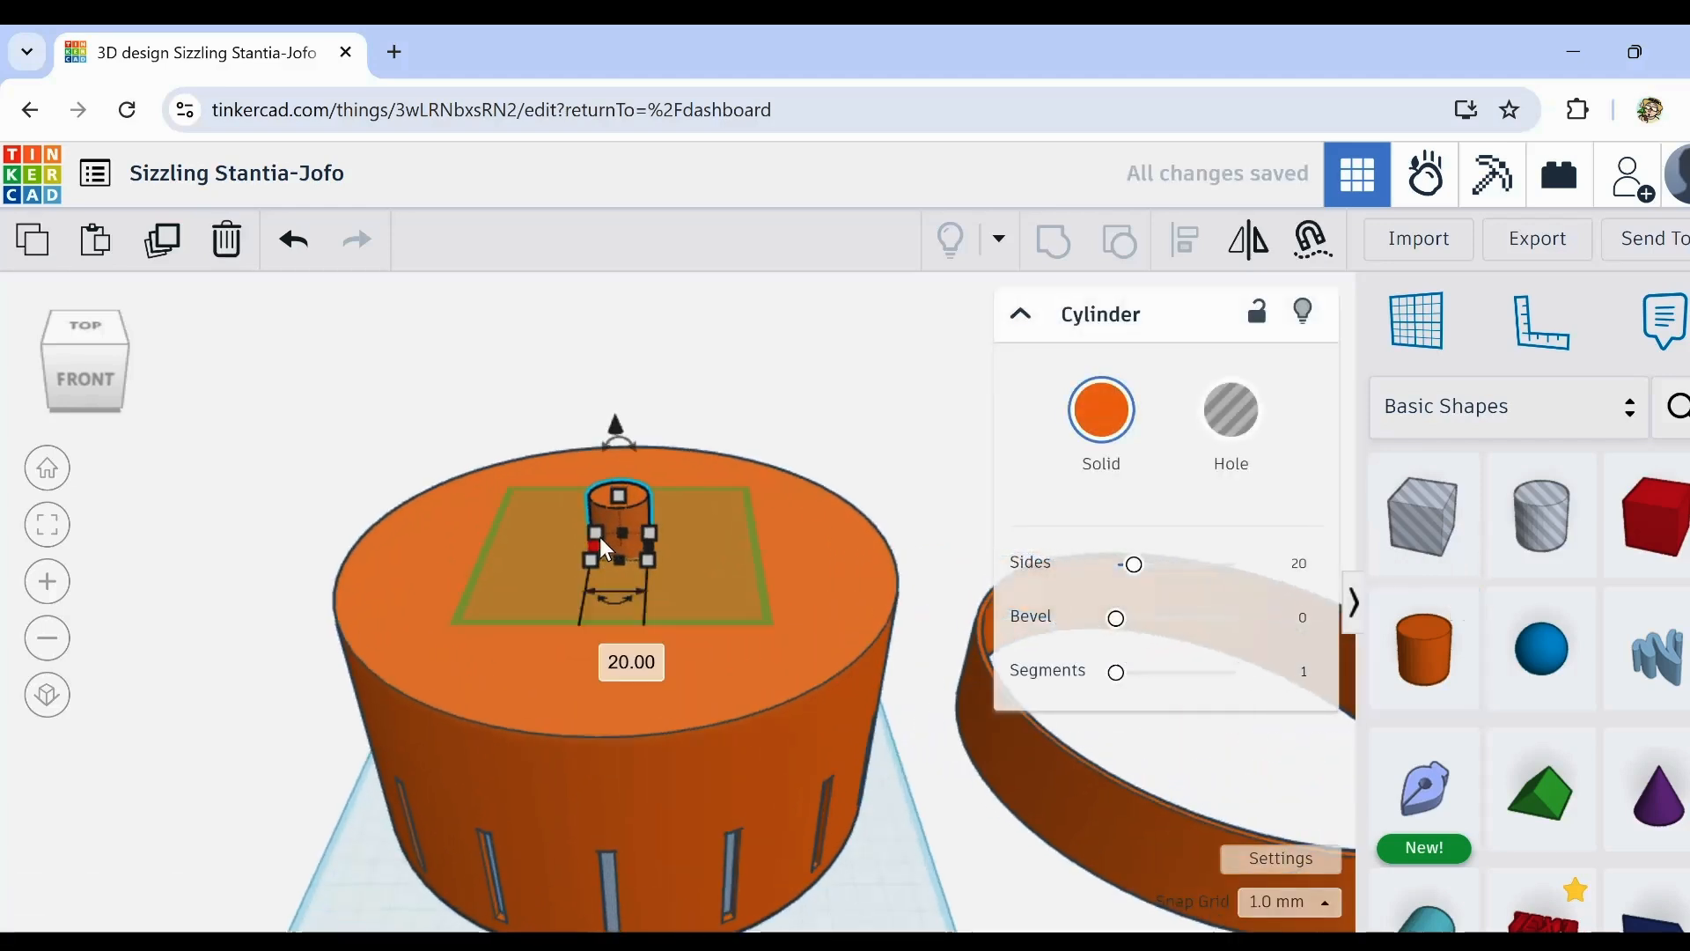
pyautogui.moveTo(506, 543)
pyautogui.mouseDown(button='right')
pyautogui.moveTo(524, 589)
pyautogui.moveTo(500, 551)
pyautogui.mouseUp(button='right')
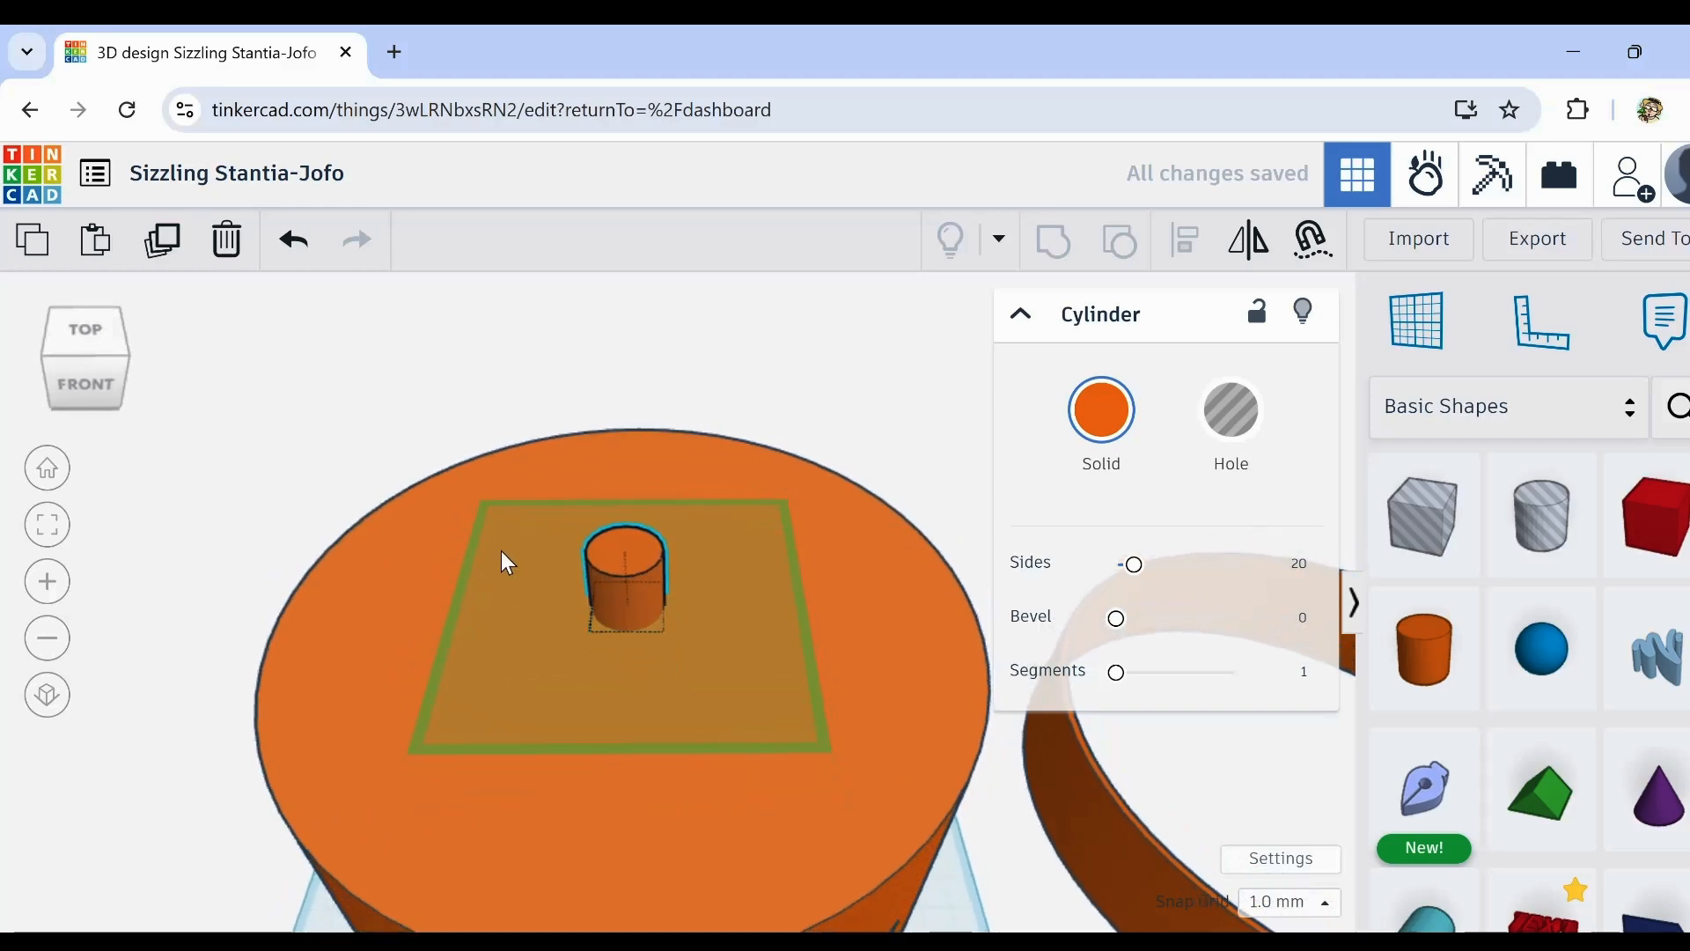
pyautogui.moveTo(1134, 564); pyautogui.dragTo(1246, 551)
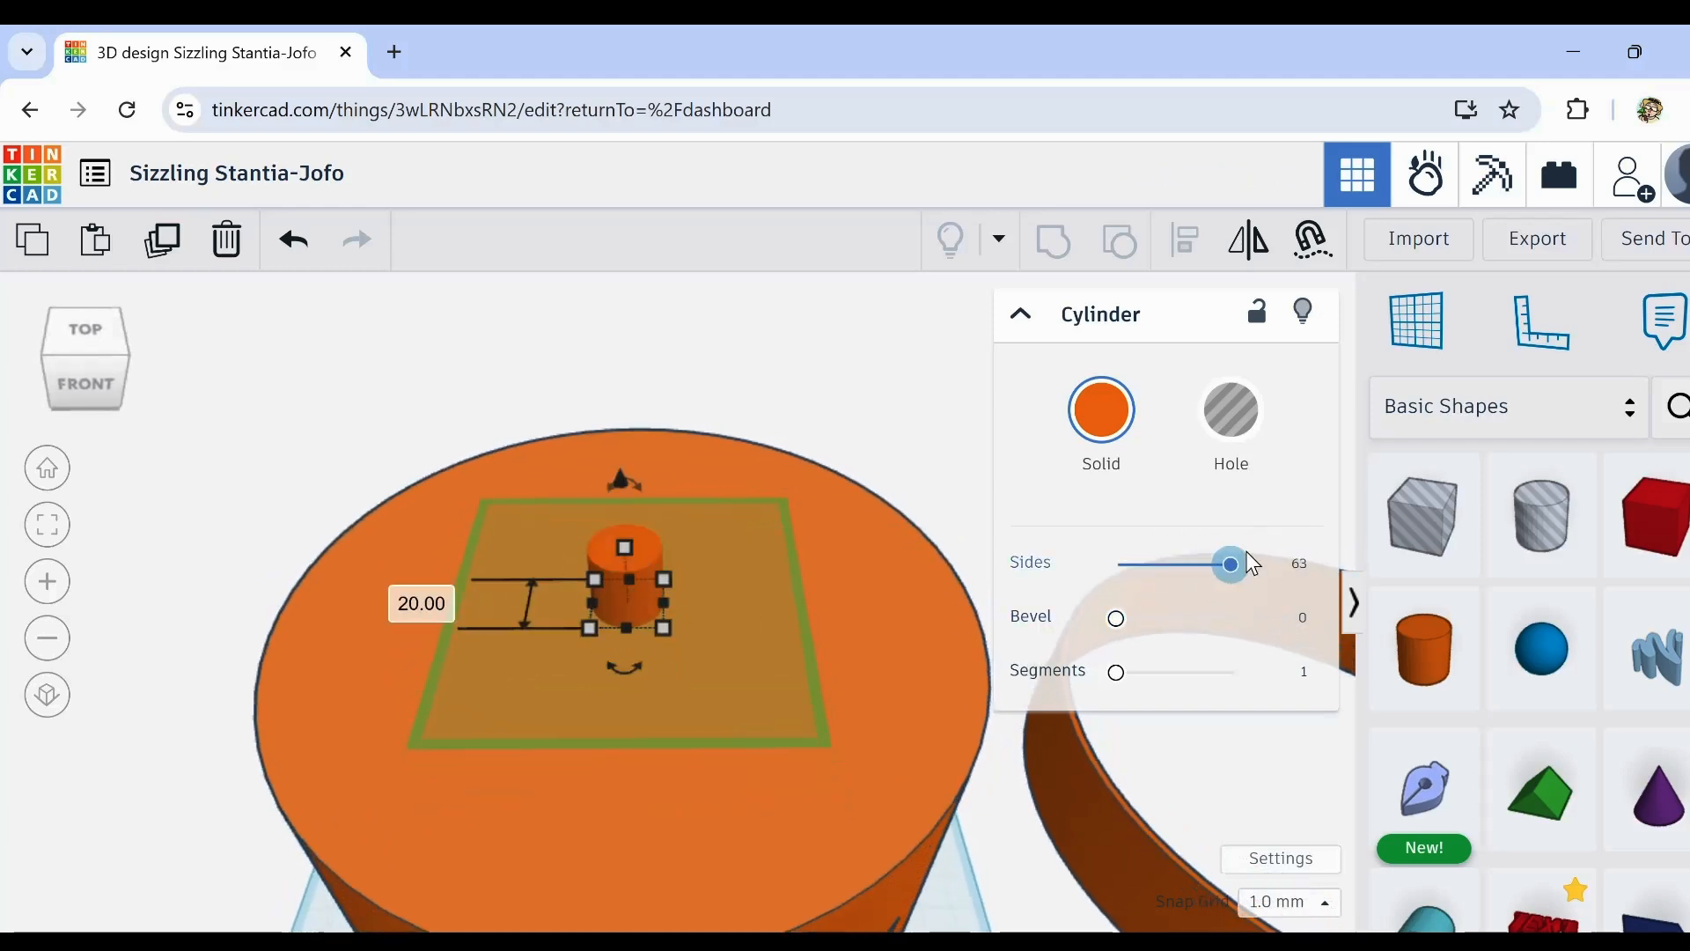
pyautogui.scroll(2, 615, 605)
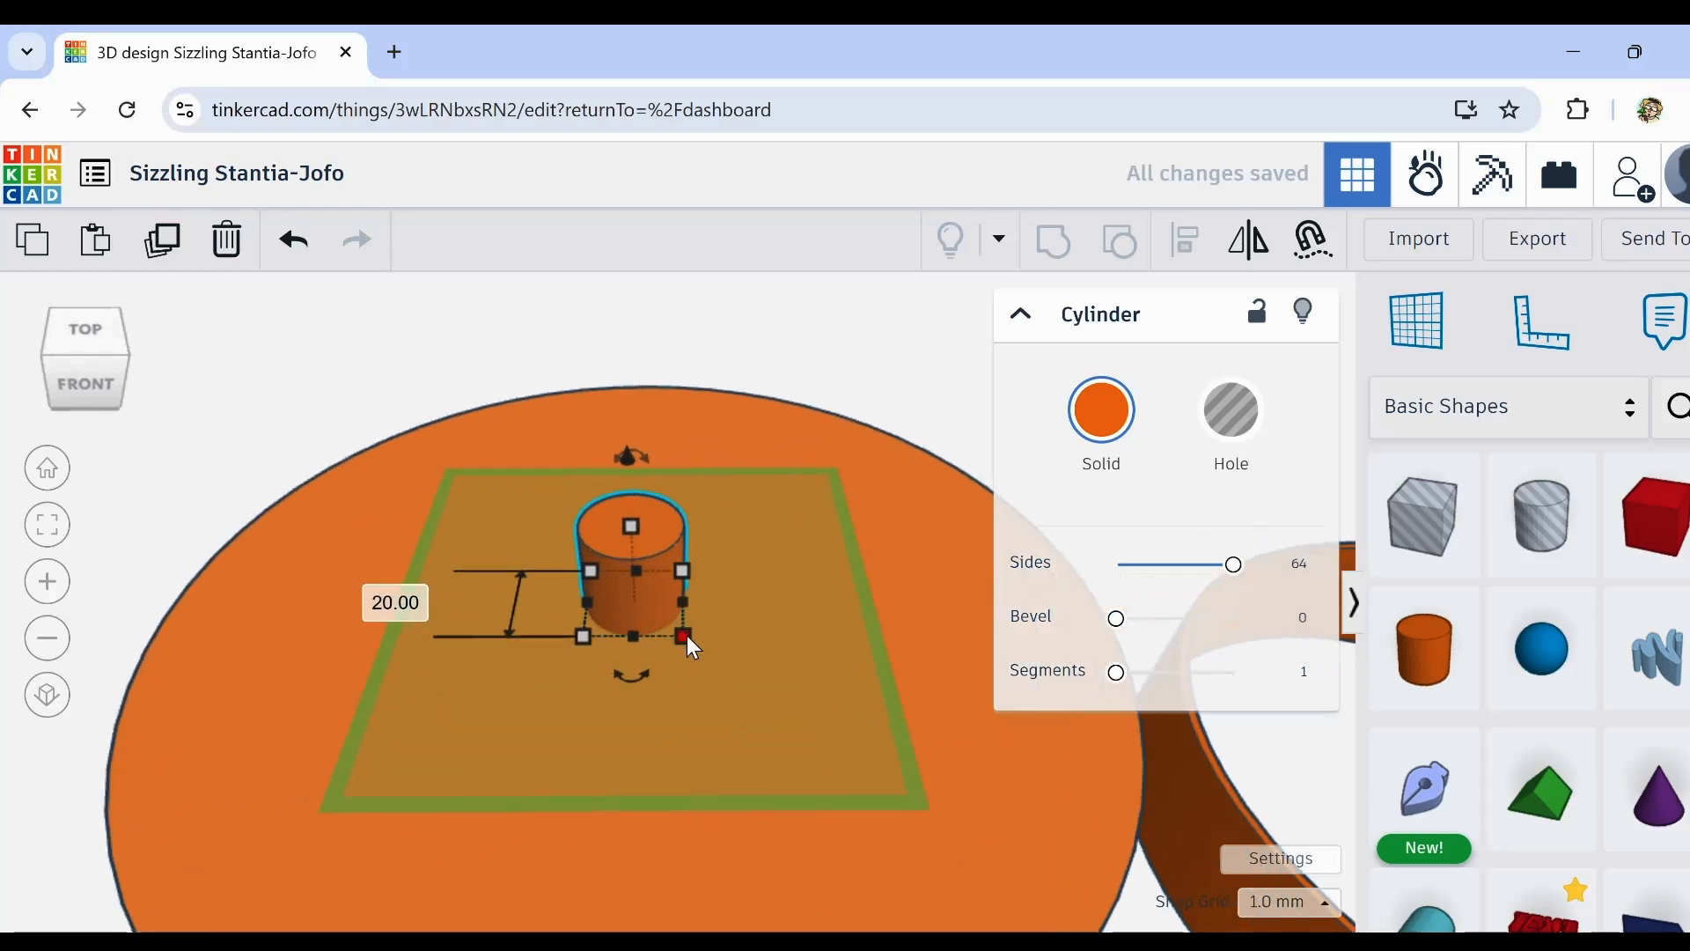
pyautogui.moveTo(686, 636); pyautogui.dragTo(714, 657)
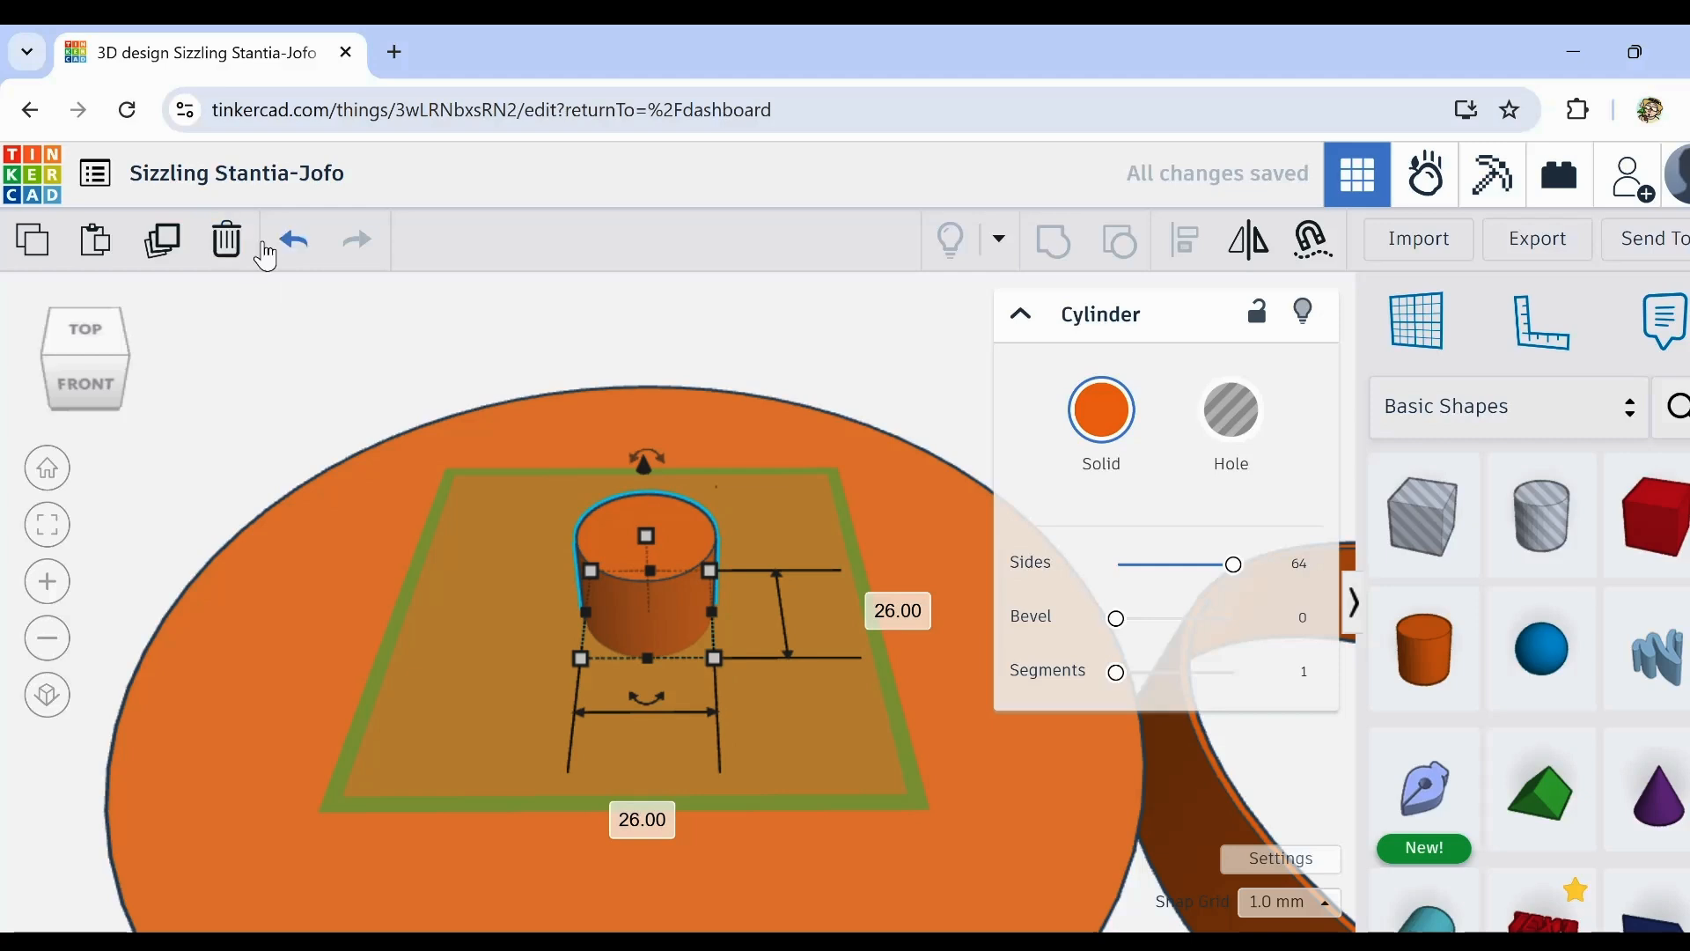
pyautogui.click(293, 241)
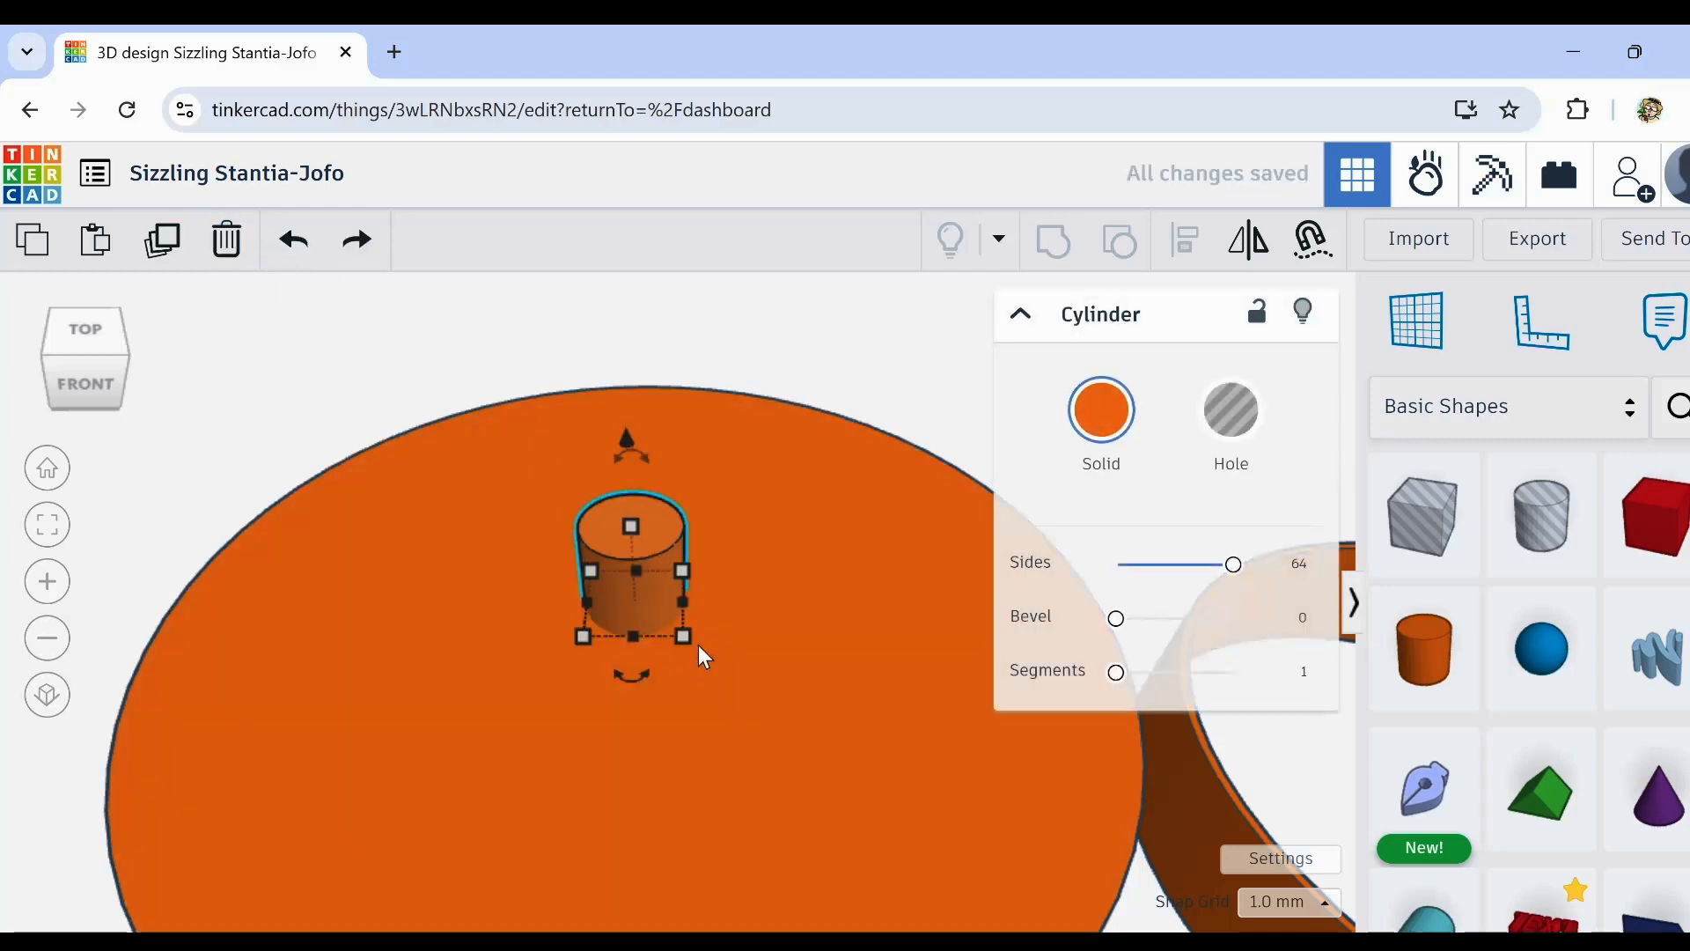
pyautogui.moveTo(683, 637); pyautogui.dragTo(598, 842)
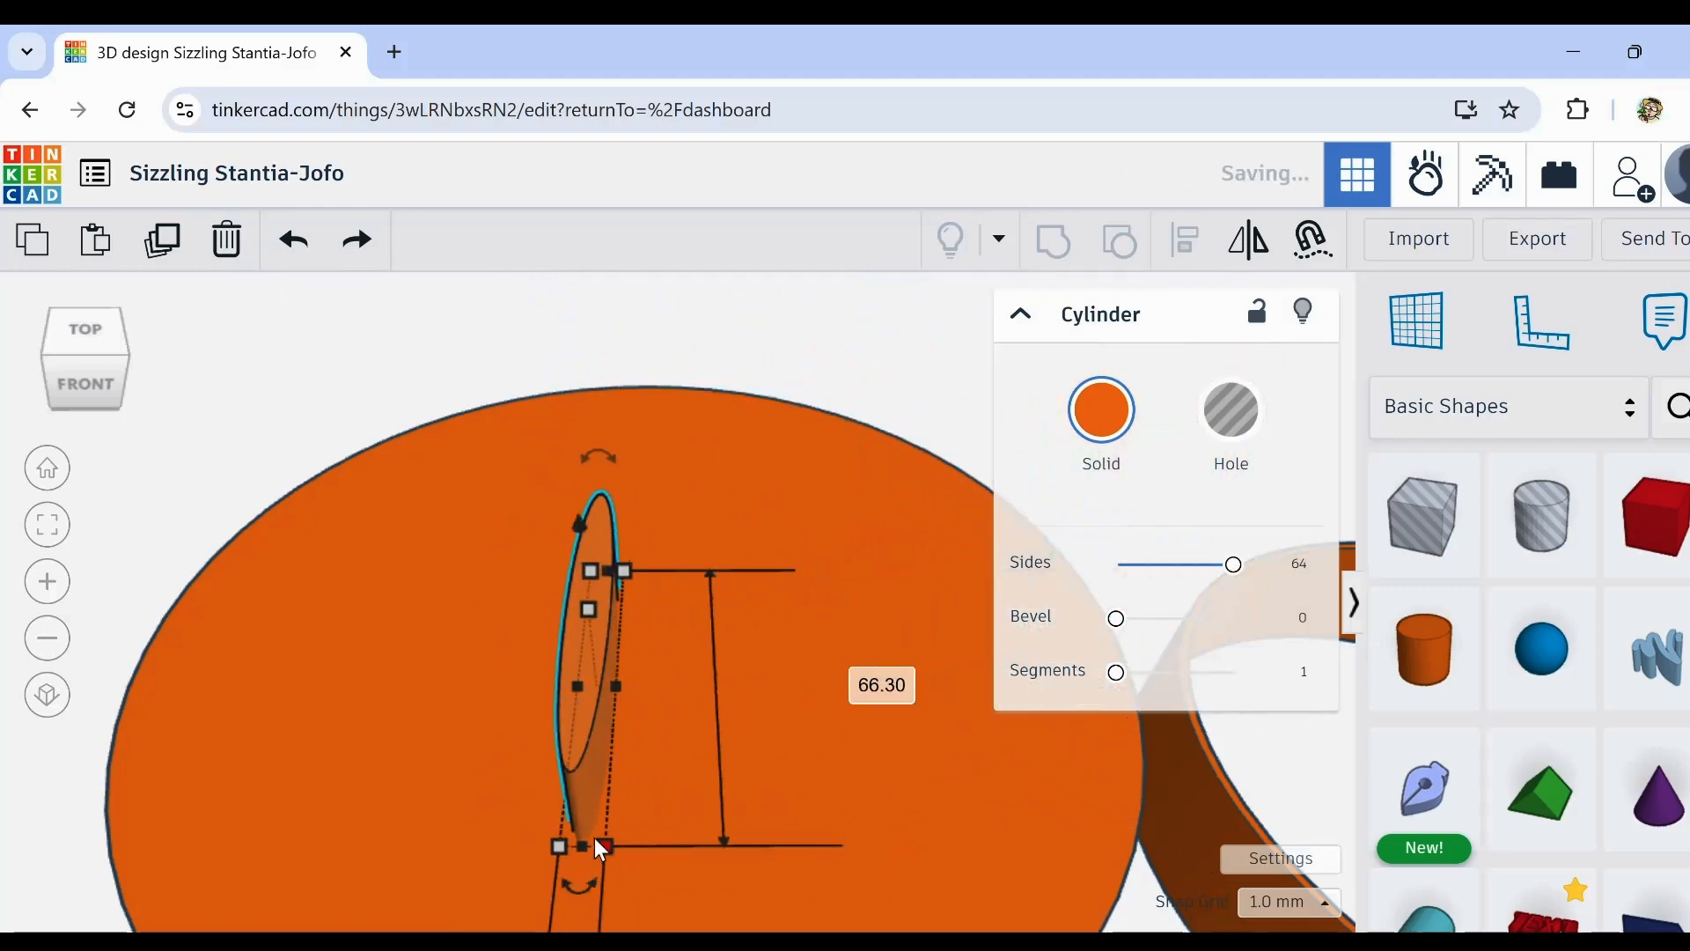
pyautogui.click(299, 241)
# Step: Enlarge the small cylinder on the drum's base to about 32.3 mm in length and width
pyautogui.moveTo(679, 636); pyautogui.dragTo(748, 683)
pyautogui.scroll(-2, 896, 810)
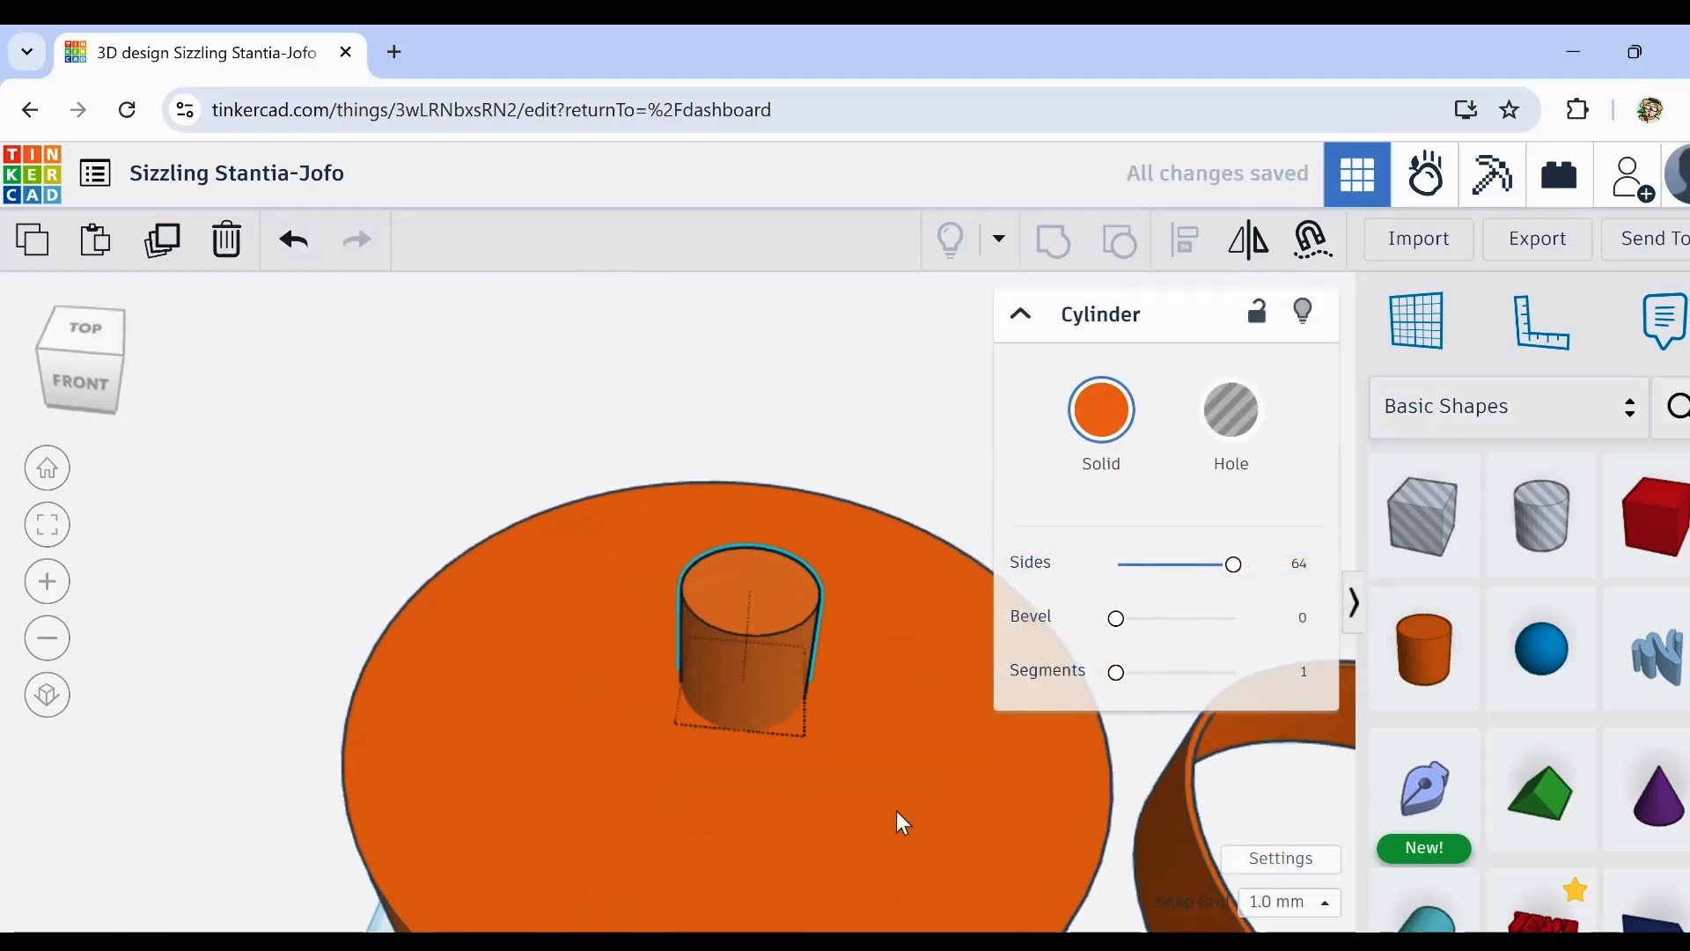
pyautogui.scroll(-1, 621, 604)
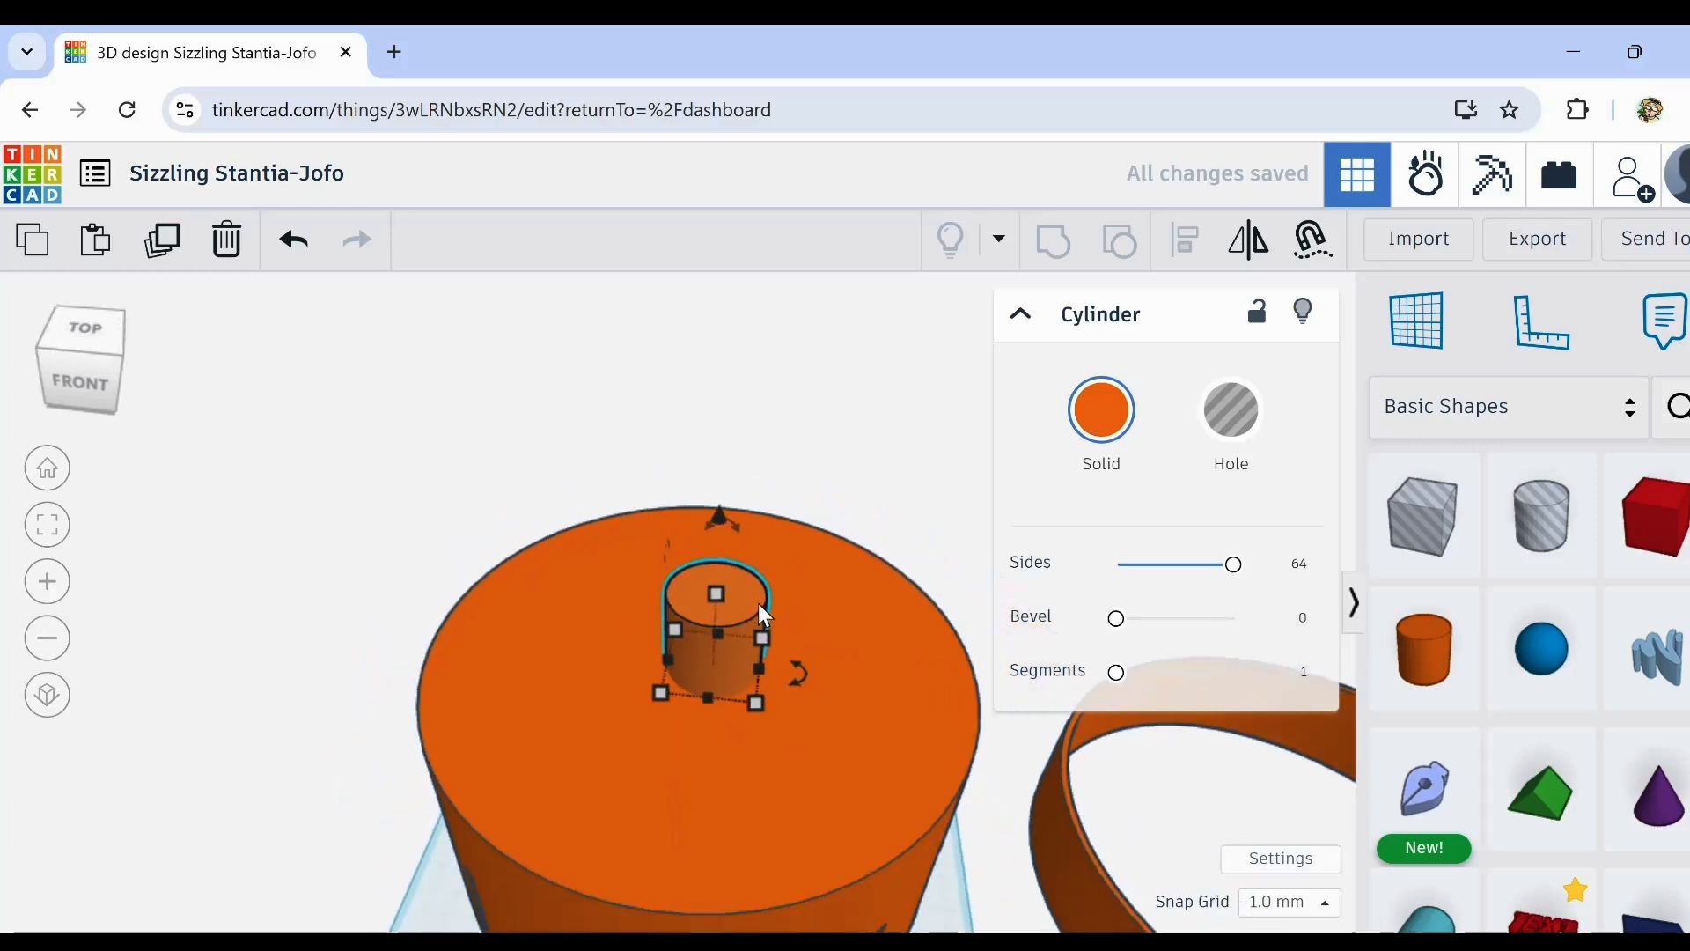
pyautogui.scroll(1, 758, 604)
pyautogui.scroll(-1, 752, 604)
pyautogui.moveTo(736, 715)
pyautogui.mouseDown(button='right')
pyautogui.moveTo(715, 695)
pyautogui.moveTo(747, 693)
pyautogui.moveTo(679, 752)
pyautogui.moveTo(699, 771)
pyautogui.moveTo(713, 717)
pyautogui.mouseUp(button='right')
pyautogui.scroll(1, 747, 694)
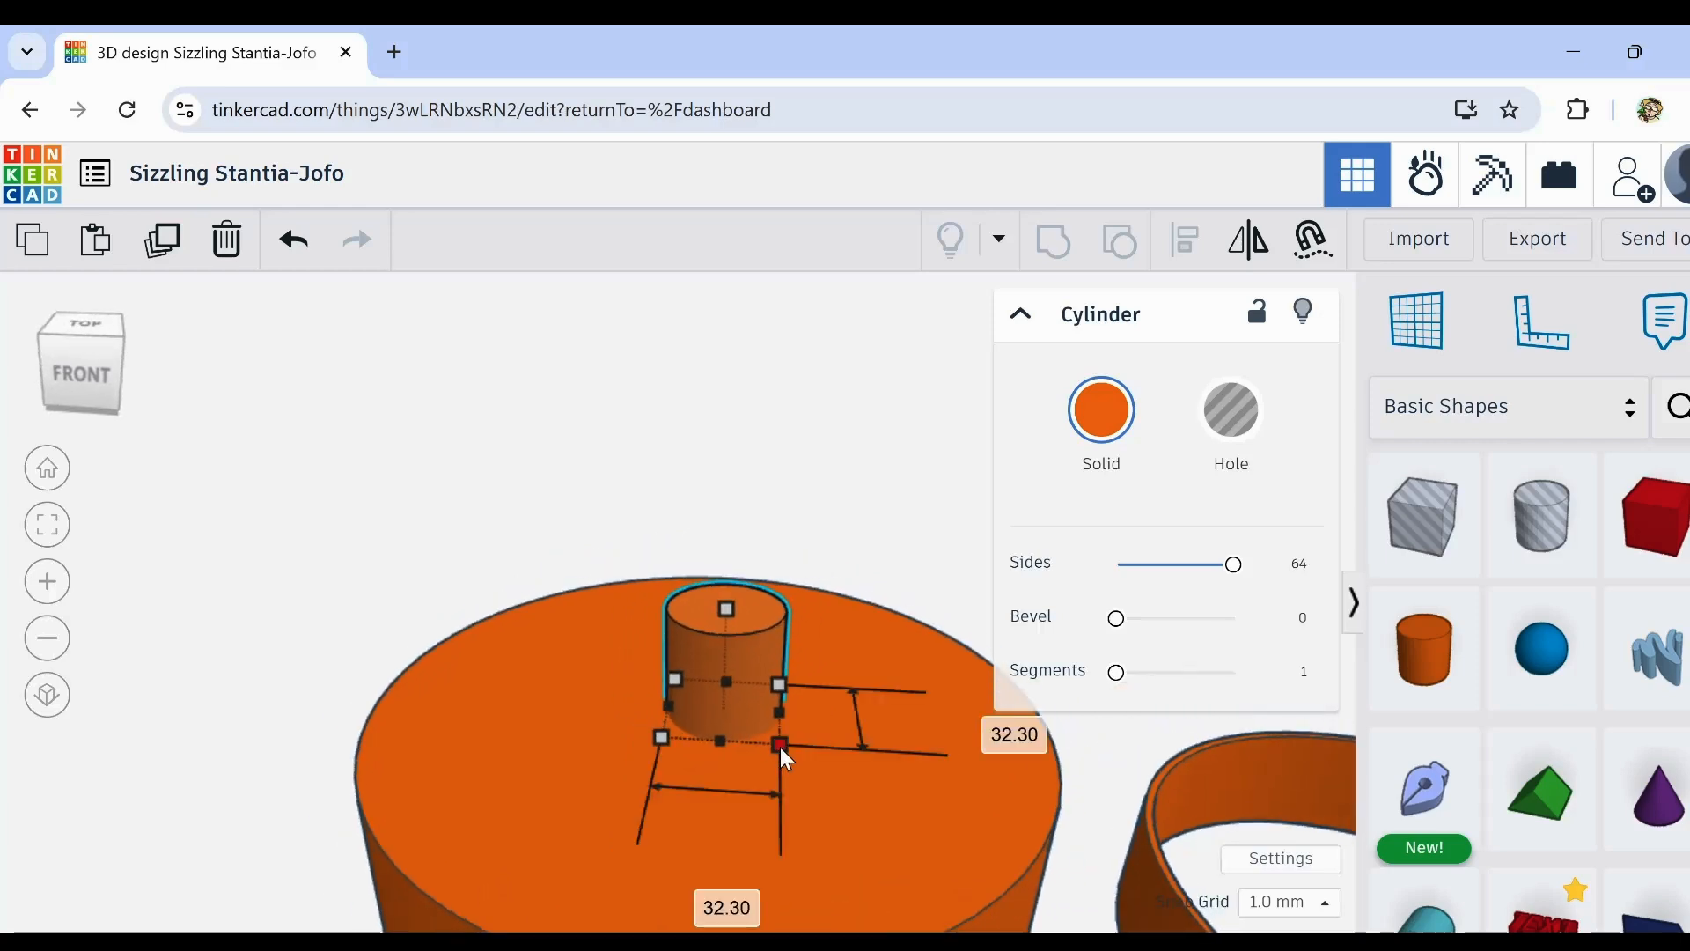
# Step: Shrink the small cylinder's footprint slightly and check its position on the drum's base
pyautogui.moveTo(779, 747); pyautogui.dragTo(769, 740)
pyautogui.moveTo(770, 753); pyautogui.dragTo(796, 868, button='right')
pyautogui.scroll(5, 741, 690)
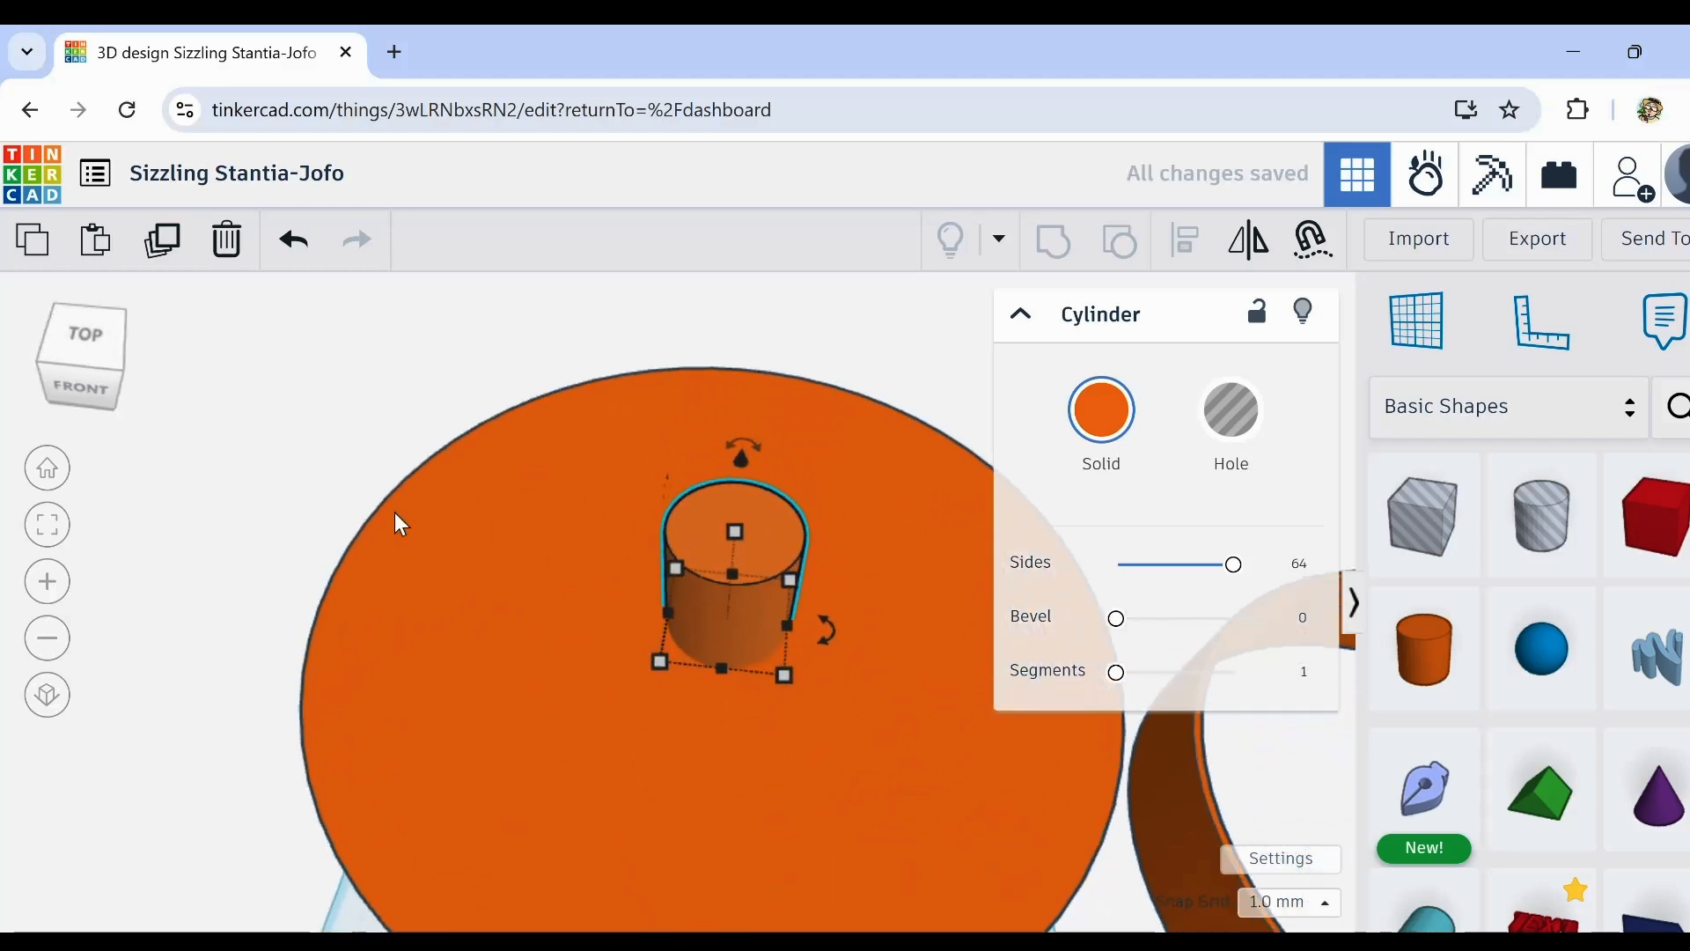
pyautogui.moveTo(401, 524); pyautogui.dragTo(471, 502, button='right')
pyautogui.moveTo(920, 740); pyautogui.dragTo(845, 755, button='right')
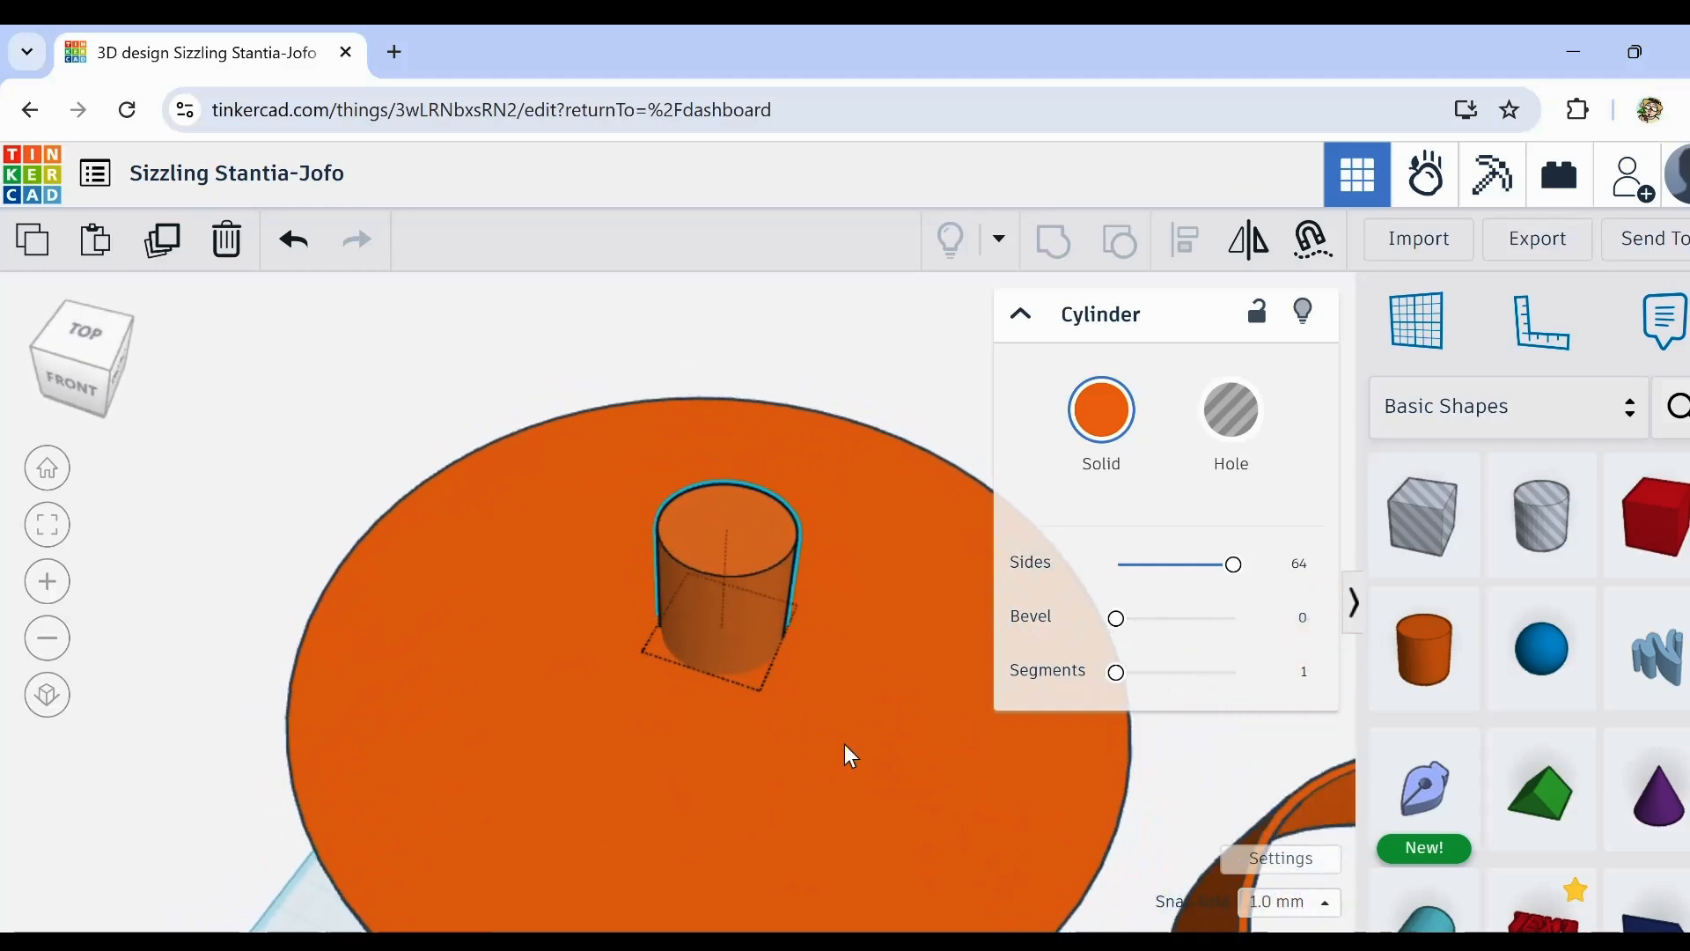
# Step: Duplicate the small cylinder on the drum's base, stretch the copy to 41 mm tall and make it a hole
pyautogui.click(165, 243)
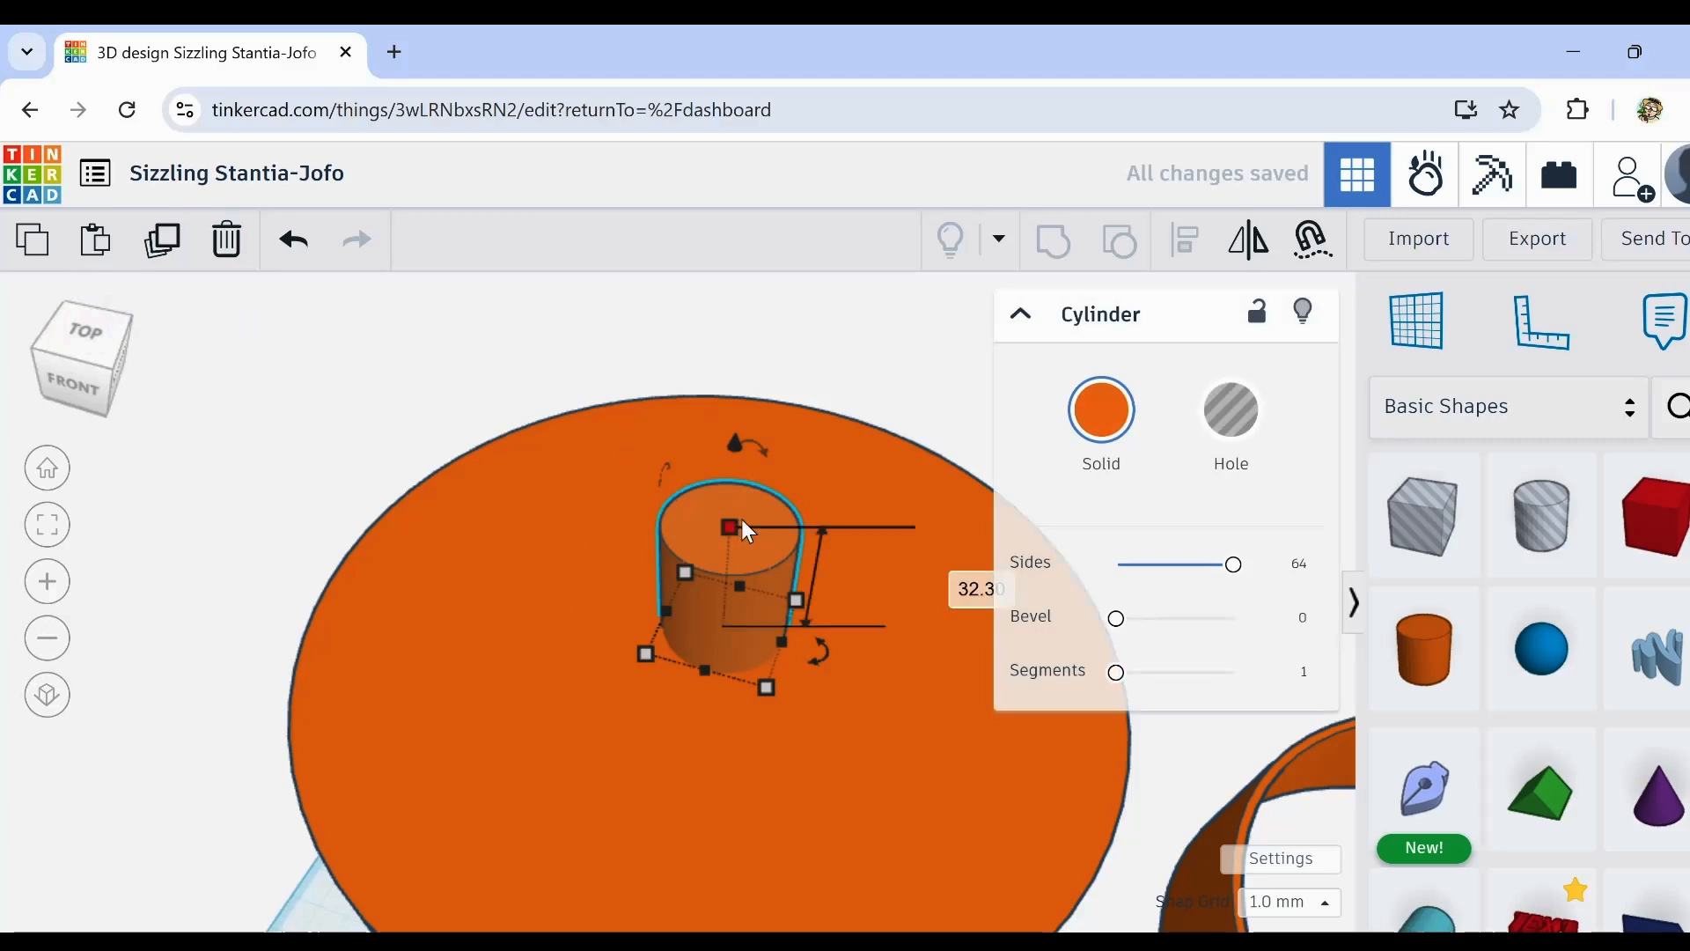
pyautogui.moveTo(731, 523); pyautogui.dragTo(729, 493)
pyautogui.click(1235, 426)
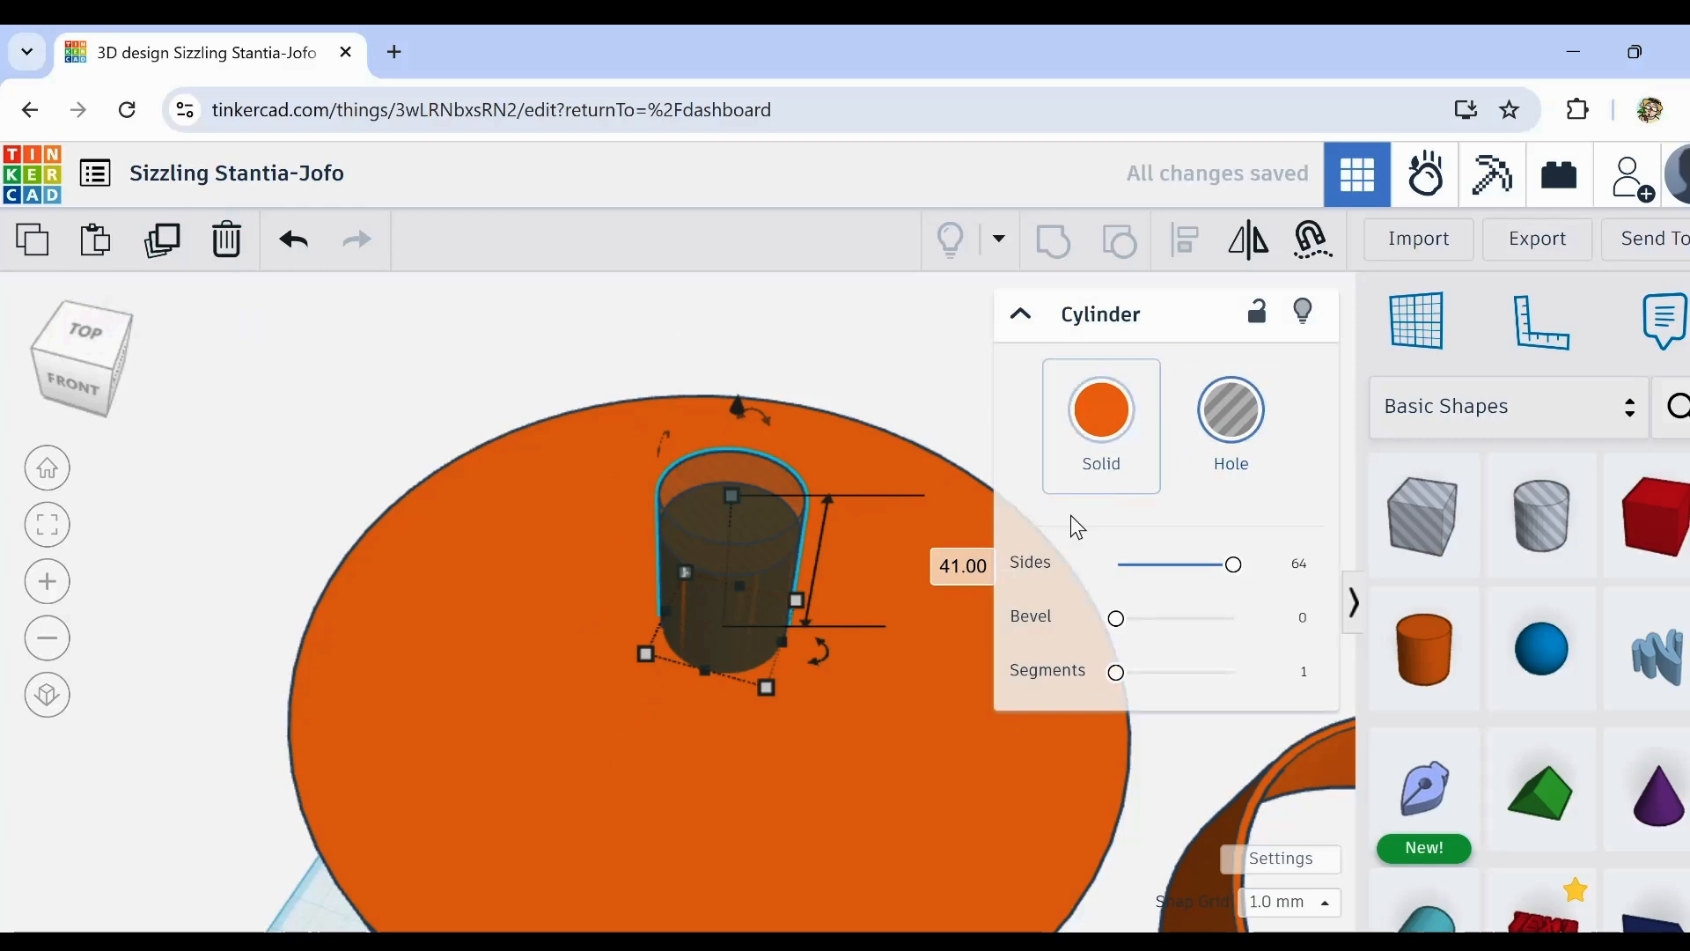
# Step: Shrink the hole cylinder's footprint to about 20.96 by 20.30 mm and extend its top above the solid cylinder
pyautogui.moveTo(768, 691); pyautogui.dragTo(755, 670)
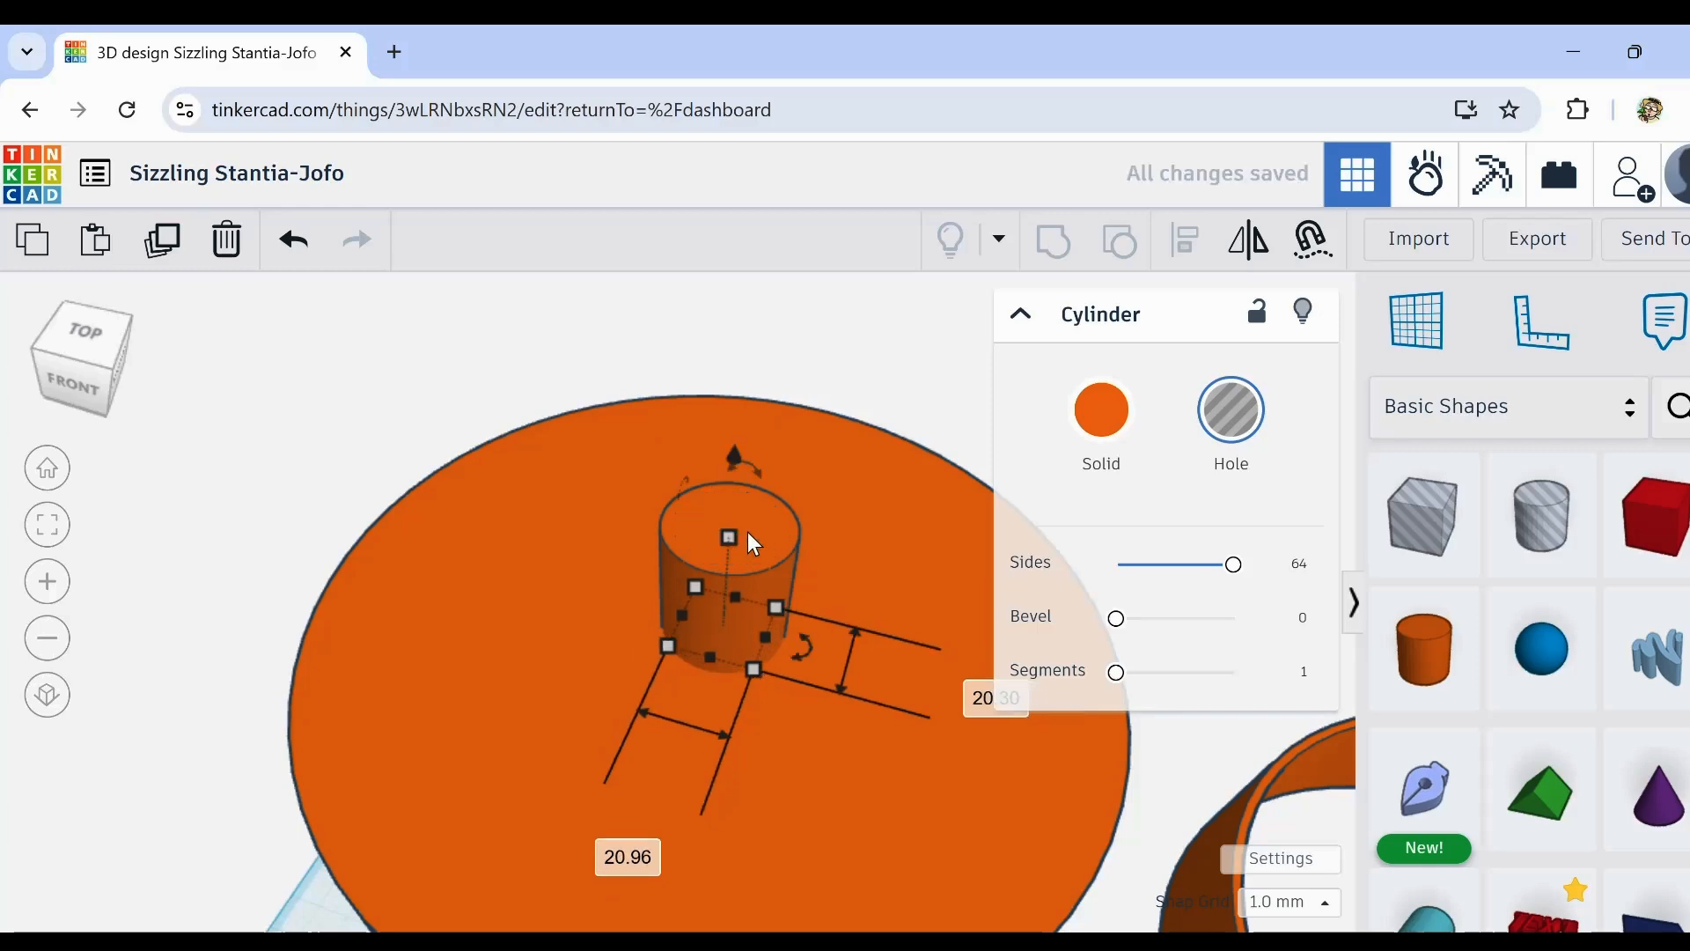
pyautogui.moveTo(731, 533); pyautogui.dragTo(725, 494)
pyautogui.moveTo(726, 509); pyautogui.dragTo(657, 560, button='right')
pyautogui.scroll(-4, 680, 569)
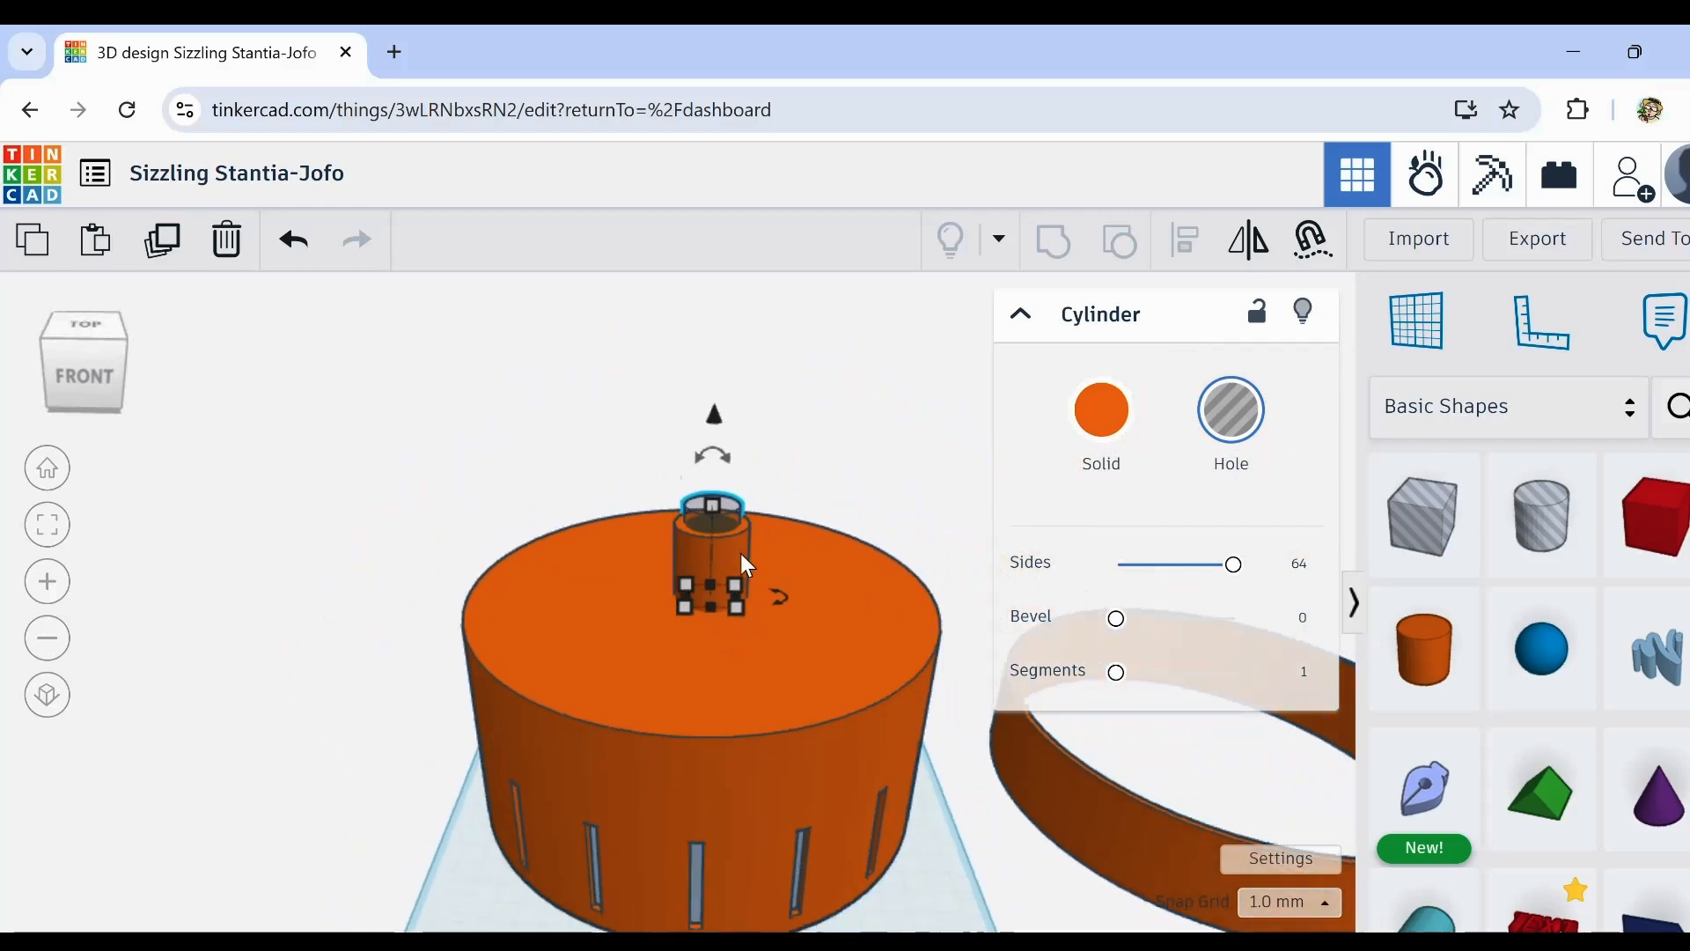
pyautogui.scroll(5, 742, 553)
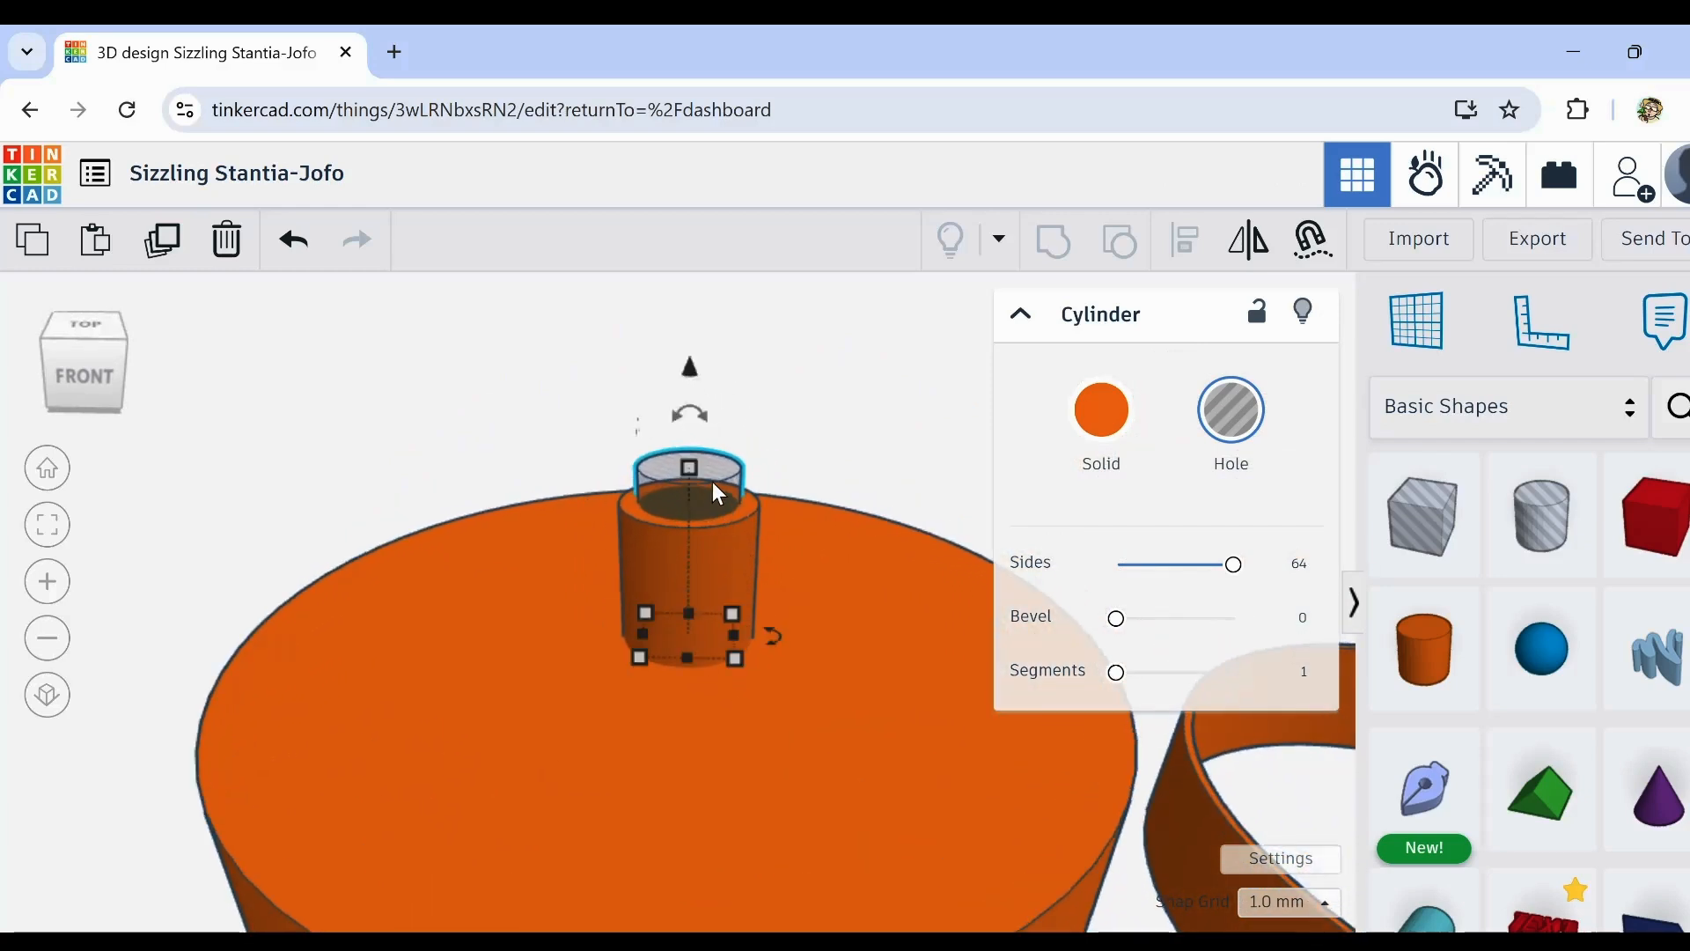
# Step: Duplicate the hole cylinder and raise the copy until it floats clear above the stand
pyautogui.click(804, 466)
pyautogui.click(714, 486)
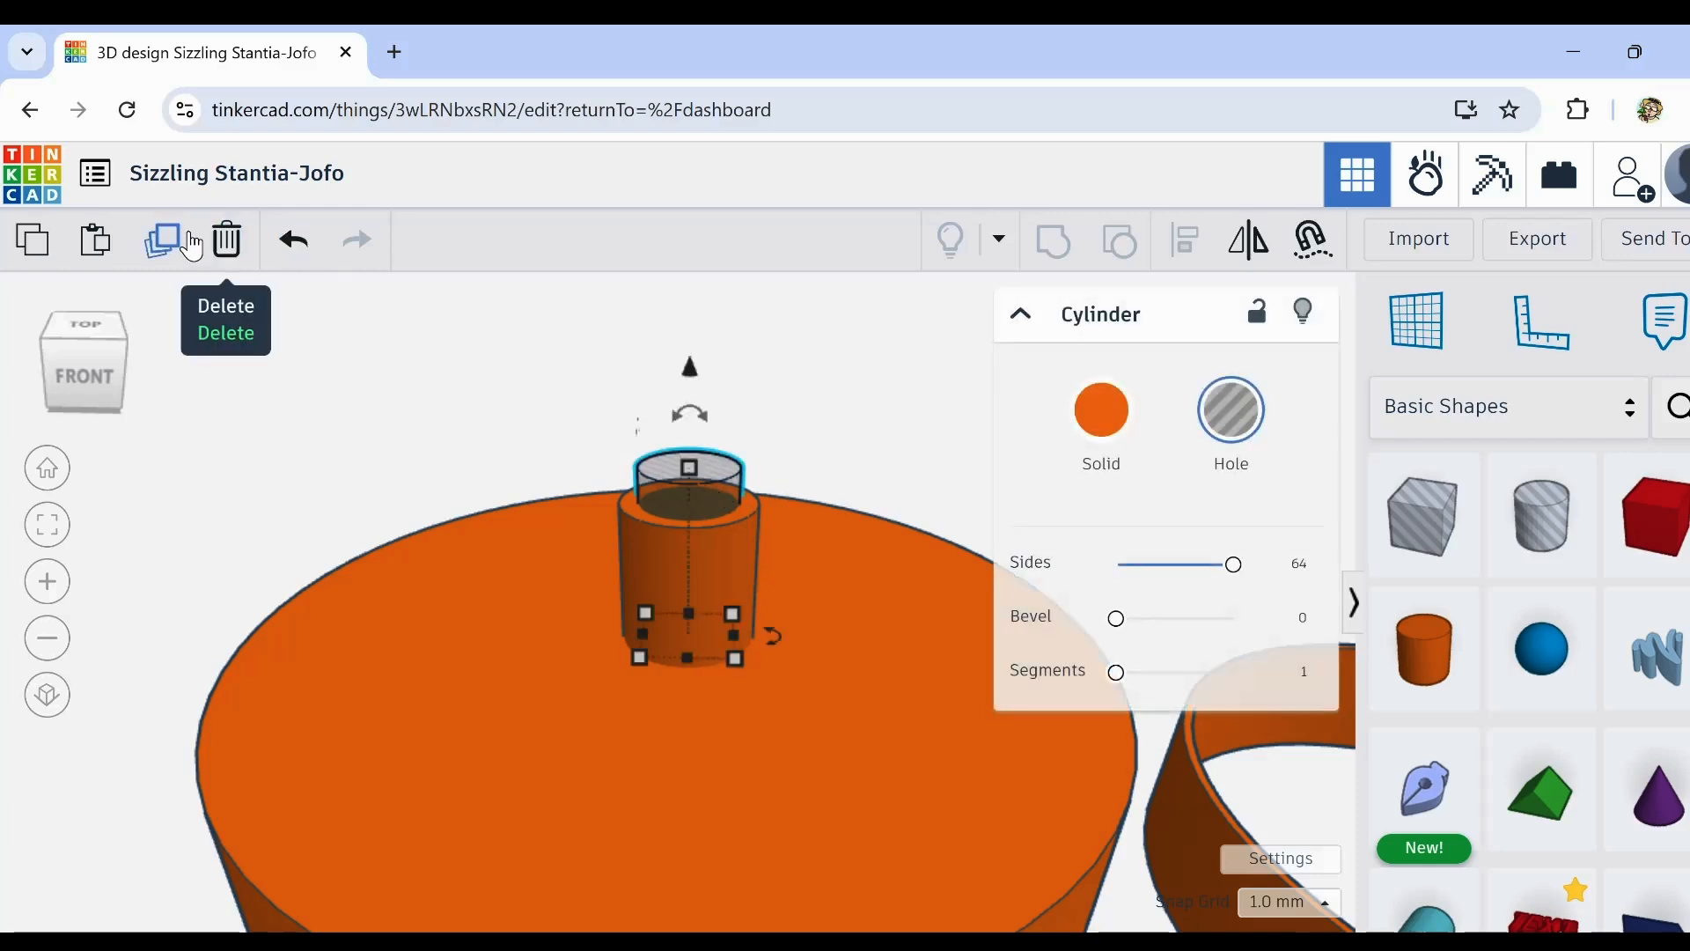
pyautogui.click(161, 242)
pyautogui.hotkey('ctrl', 'Up')
pyautogui.hotkey('ctrl', 'Up')
pyautogui.hotkey('ctrl', 'Up')
pyautogui.hotkey('ctrl', 'Up')
pyautogui.hotkey('ctrl', 'Up')
pyautogui.hotkey('ctrl', 'Up')
pyautogui.hotkey('ctrl', 'Up')
pyautogui.hotkey('ctrl', 'Up')
pyautogui.hotkey('ctrl', 'Up')
pyautogui.hotkey('ctrl', 'Up')
pyautogui.hotkey('ctrl', 'Up')
pyautogui.hotkey('ctrl', 'Up')
pyautogui.hotkey('ctrl', 'Up')
pyautogui.hotkey('ctrl', 'Up')
pyautogui.hotkey('ctrl', 'Up')
pyautogui.hotkey('ctrl', 'Up')
pyautogui.hotkey('ctrl', 'Up')
pyautogui.hotkey('ctrl', 'Up')
pyautogui.hotkey('ctrl', 'Up')
pyautogui.hotkey('ctrl', 'Up')
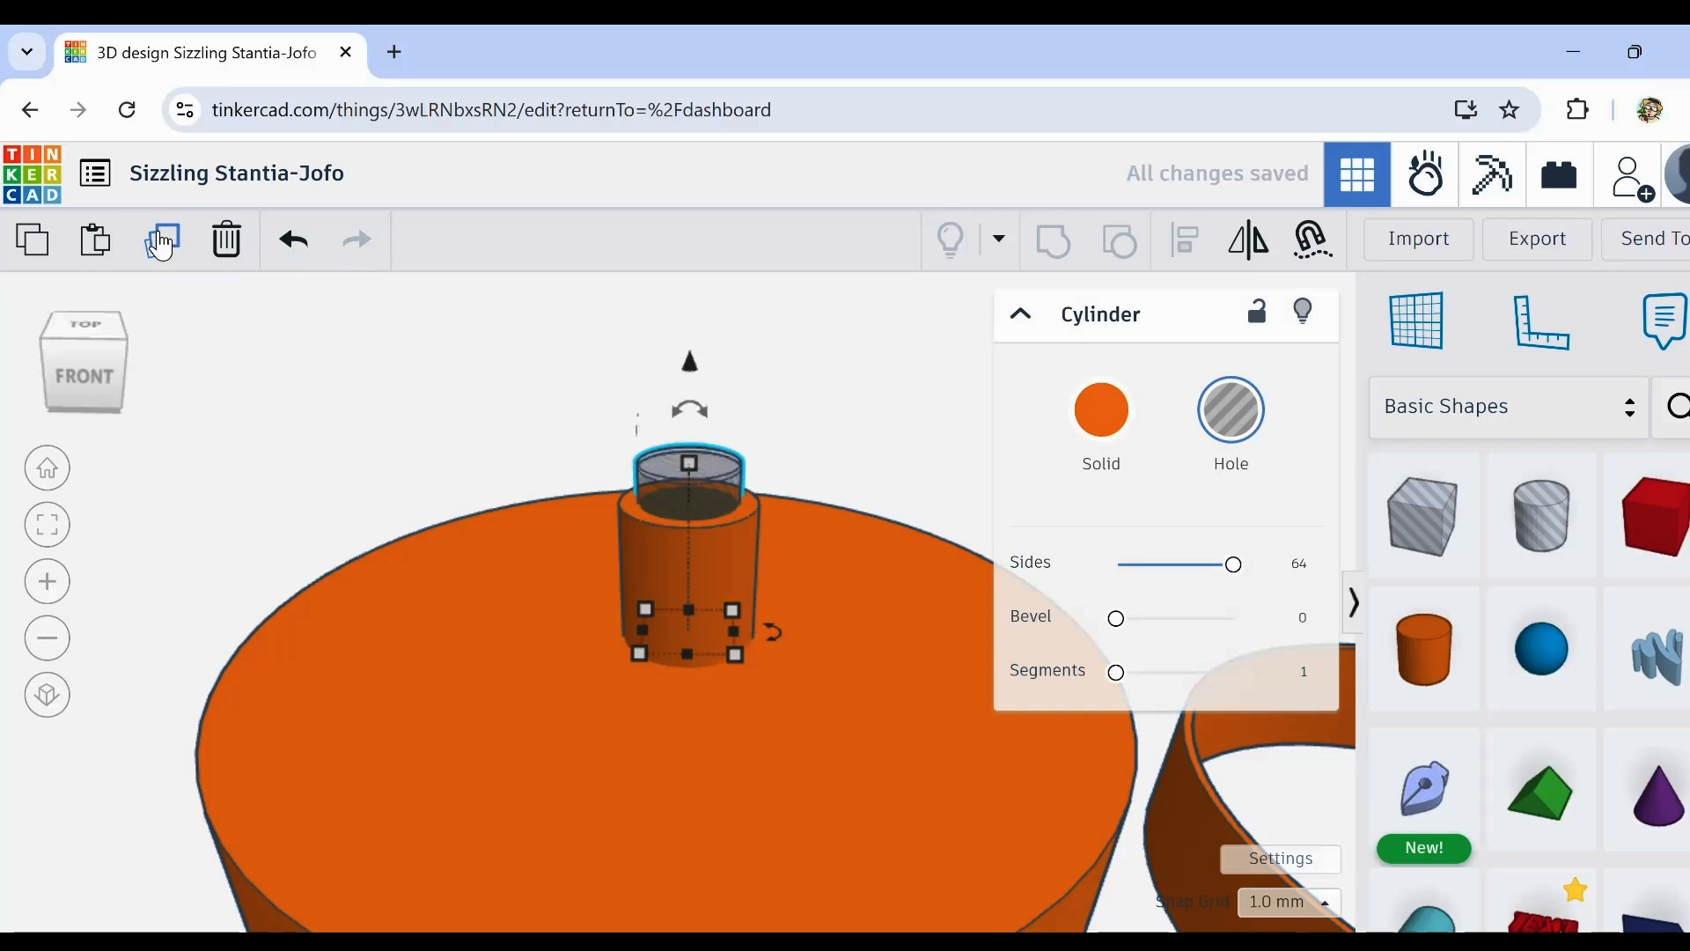
pyautogui.hotkey('ctrl', 'Up')
pyautogui.hotkey('ctrl', 'Up')
pyautogui.hotkey('ctrl', 'Up')
pyautogui.hotkey('ctrl', 'Up')
pyautogui.hotkey('ctrl', 'Up')
pyautogui.hotkey('ctrl', 'Up')
pyautogui.hotkey('ctrl', 'Up')
pyautogui.hotkey('ctrl', 'Up')
pyautogui.hotkey('ctrl', 'Up')
pyautogui.hotkey('ctrl', 'Up')
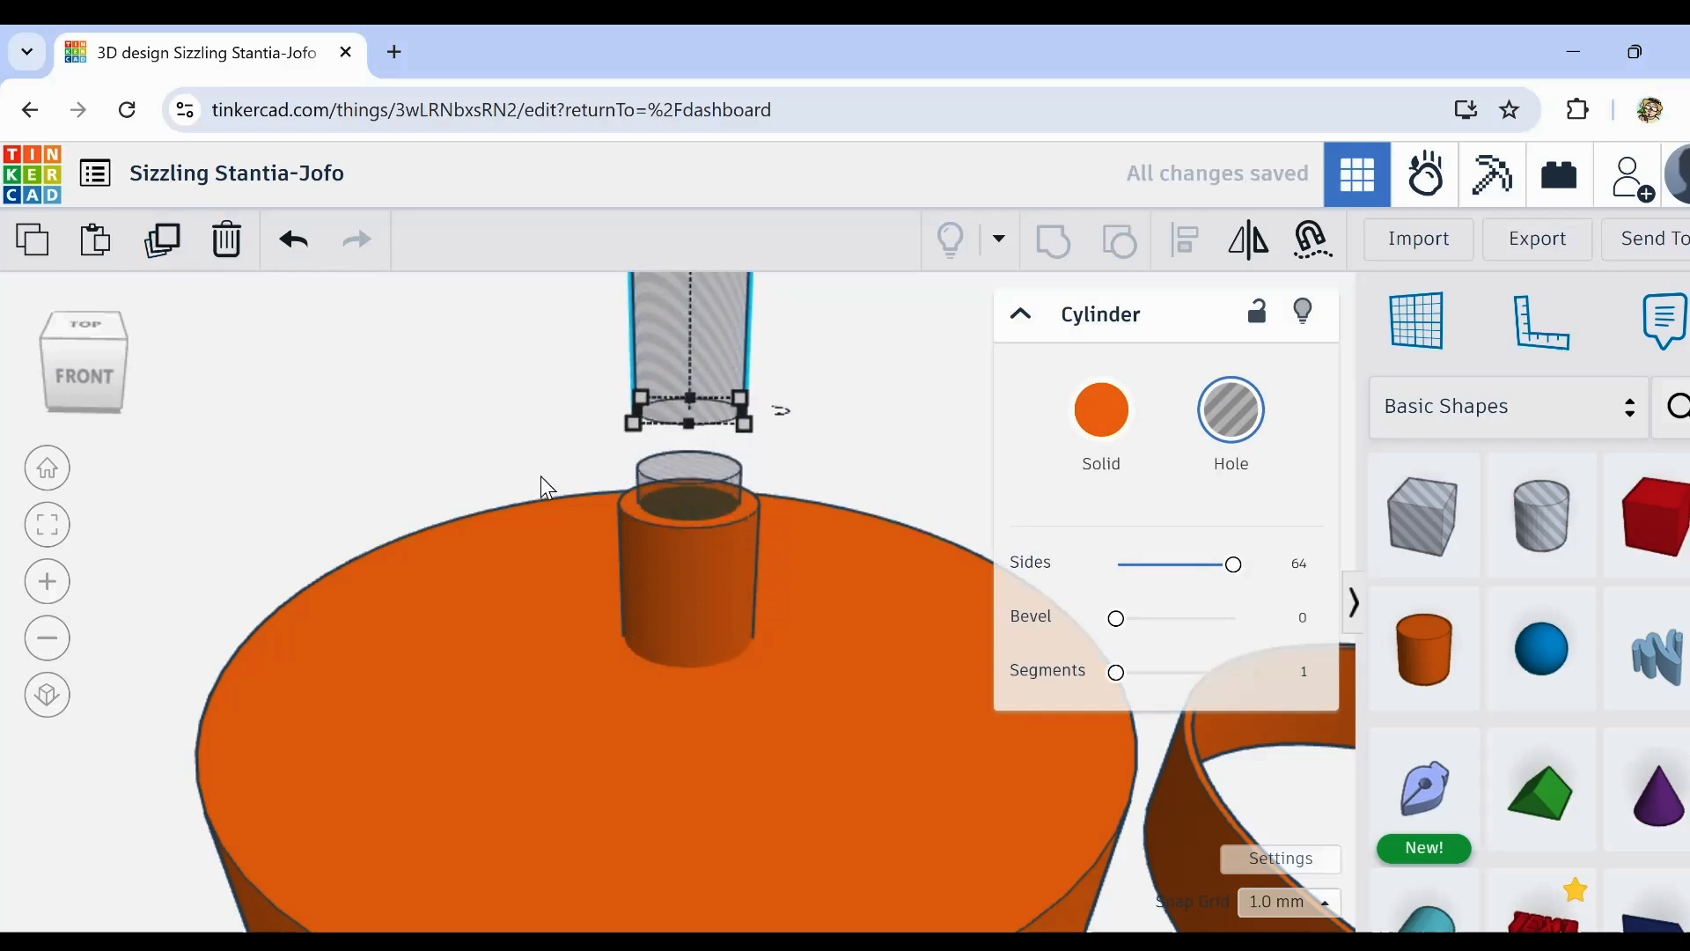
# Step: Group the solid cylinder on the drum's base with its inner hole cylinder to form a hollow tube
pyautogui.click(690, 527)
pyautogui.keyDown('shift'); pyautogui.click(711, 554); pyautogui.keyUp('shift')
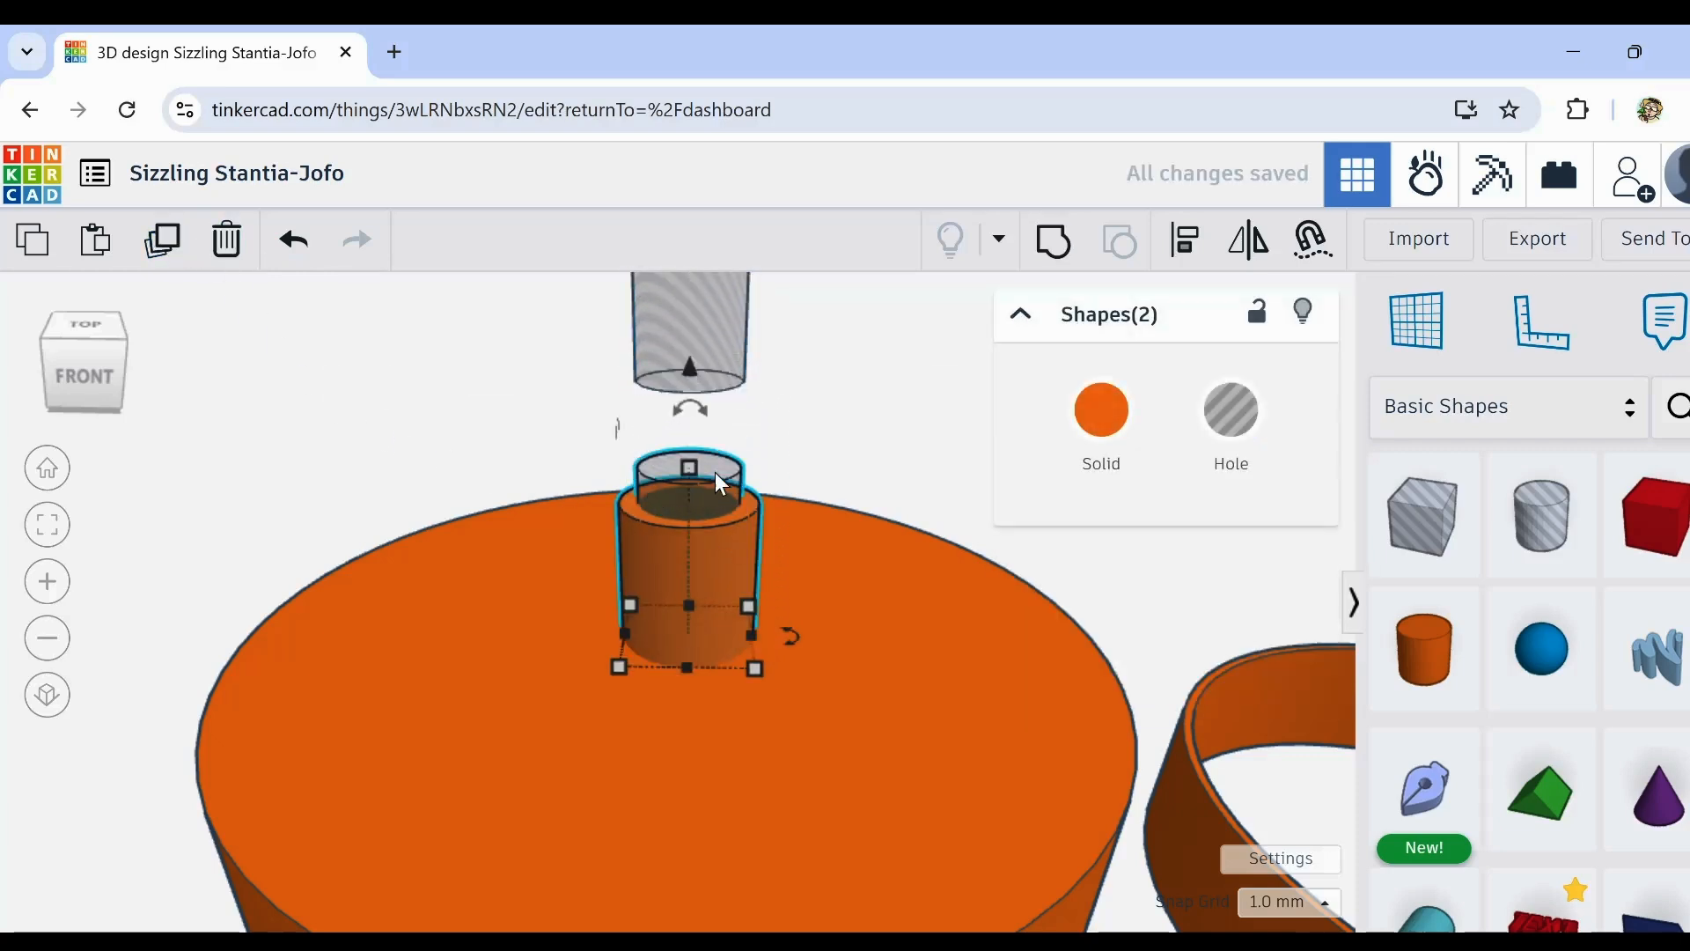
pyautogui.click(1054, 243)
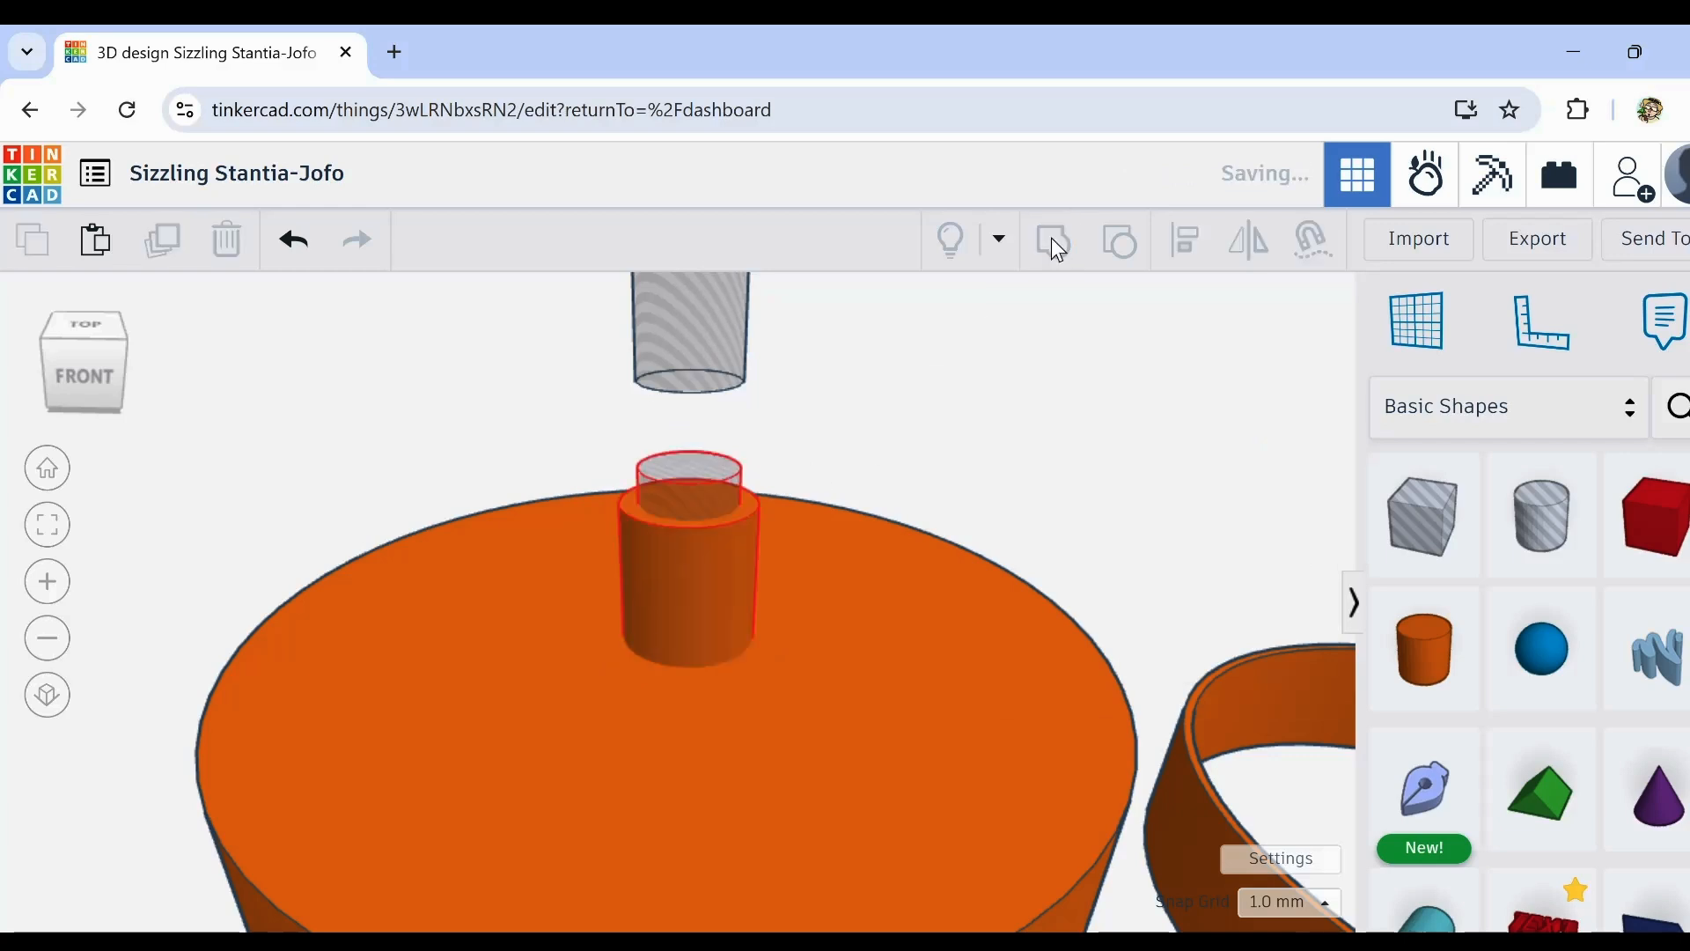
pyautogui.scroll(-2, 691, 569)
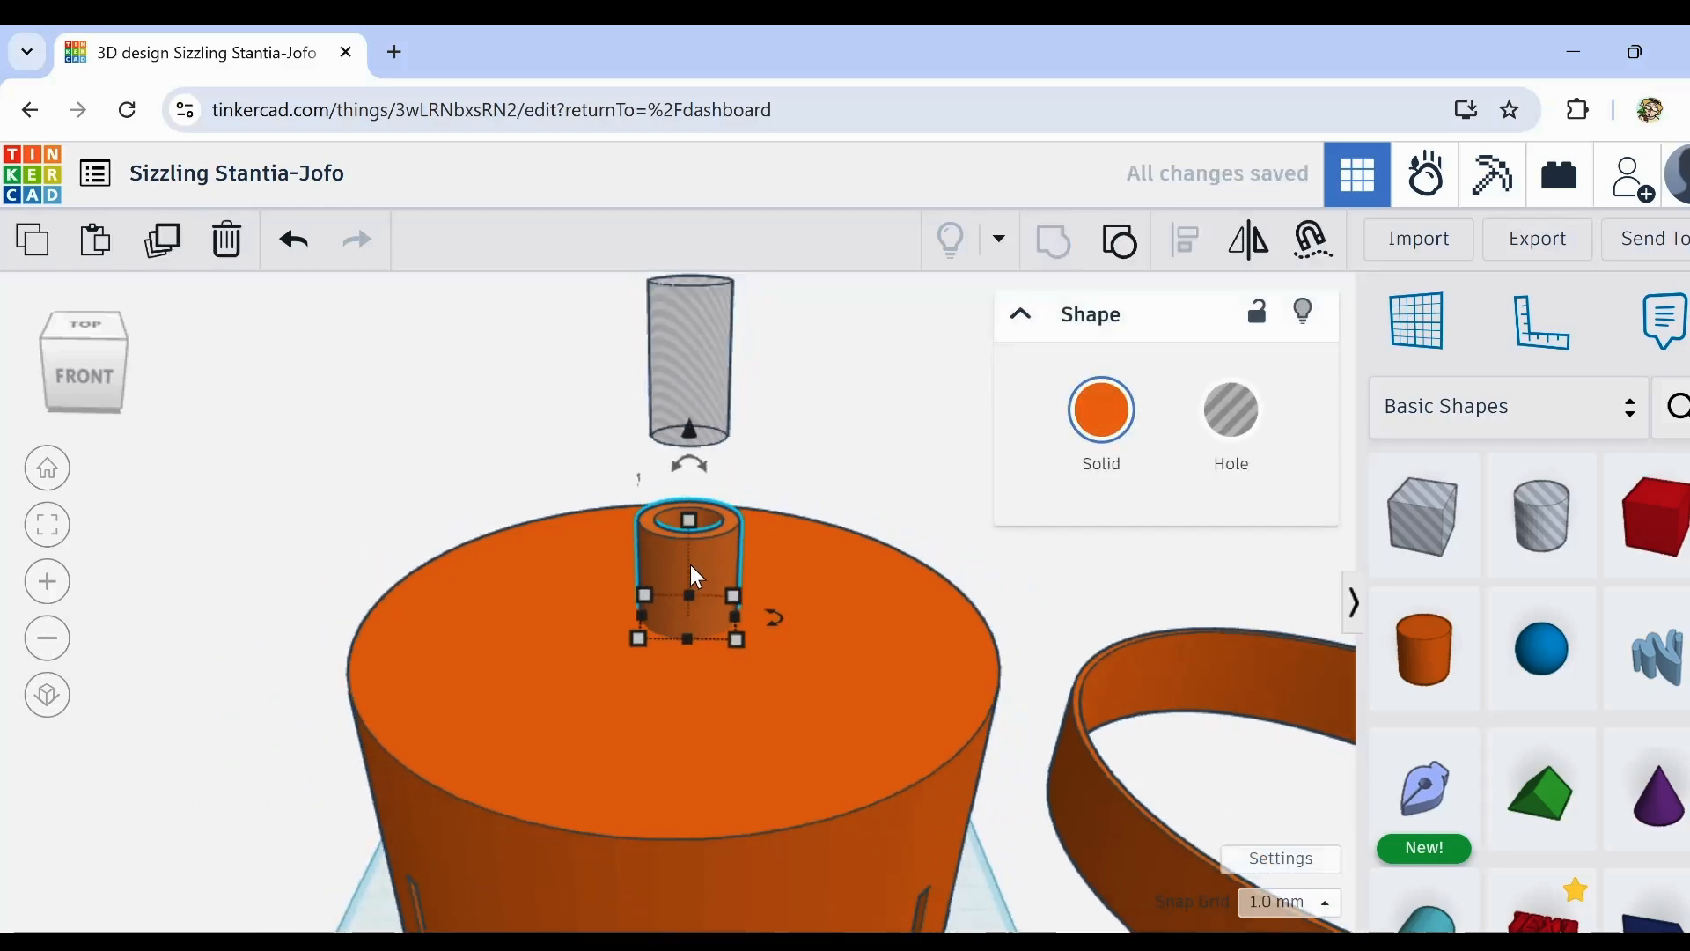
# Step: Raise the spare hole cylinder higher to leave room above the hollow tube
pyautogui.click(704, 397)
pyautogui.hotkey('ctrl', 'Up')
pyautogui.hotkey('ctrl', 'Up')
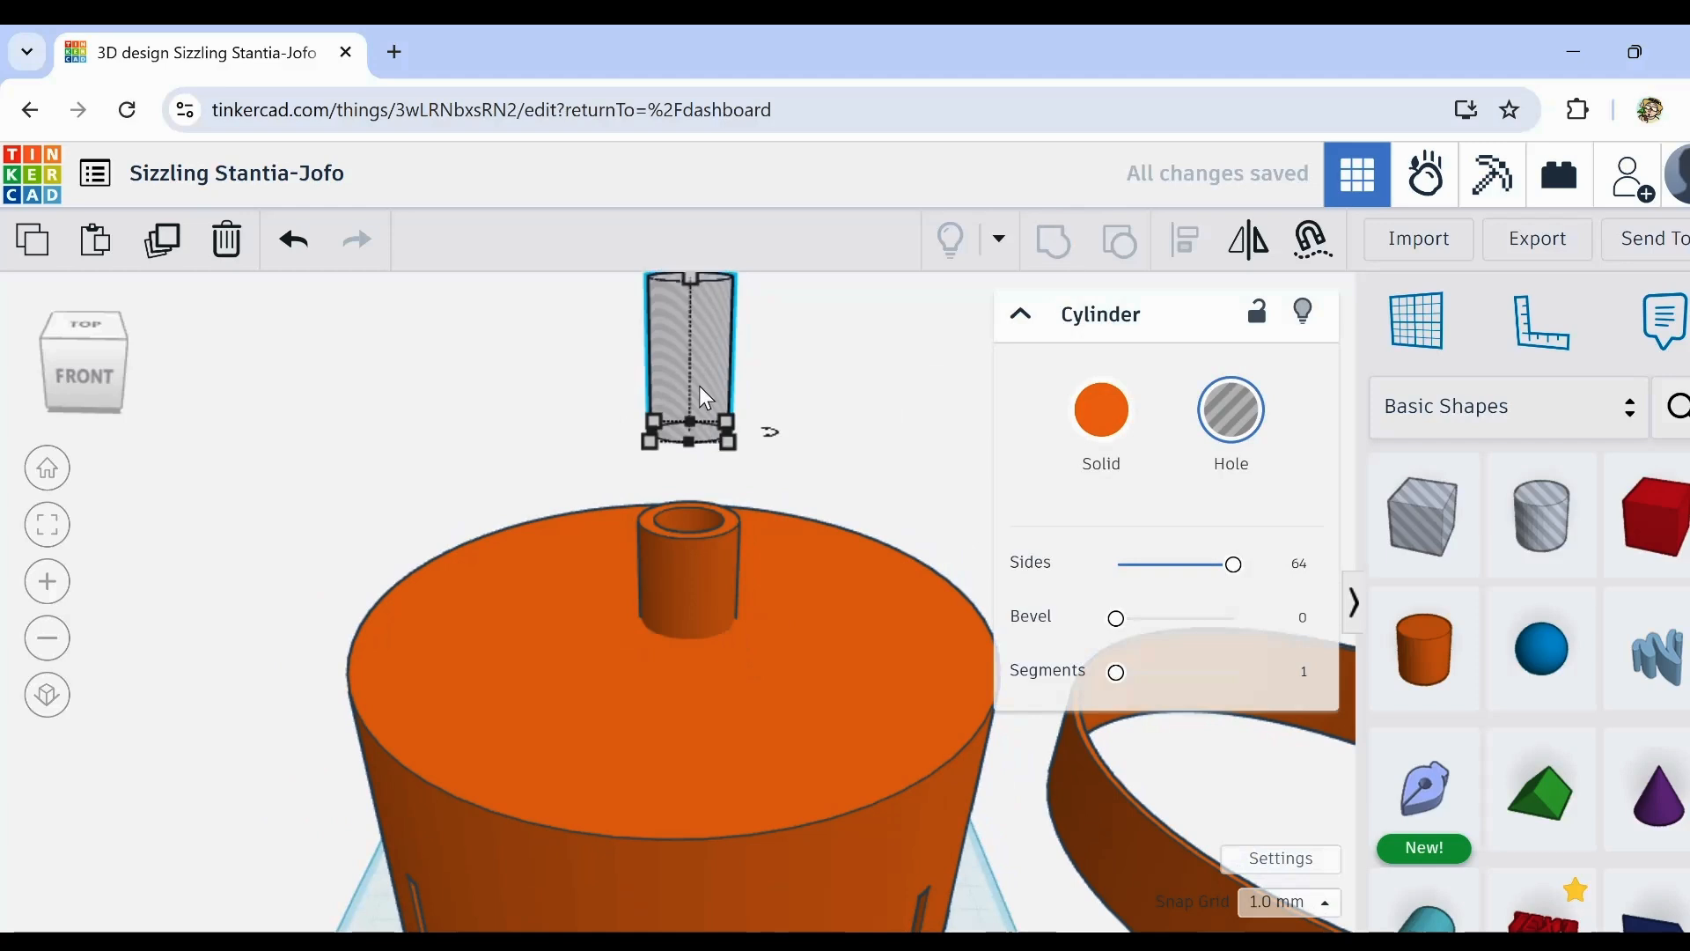
pyautogui.hotkey('ctrl', 'Up')
pyautogui.hotkey('ctrl', 'Up')
pyautogui.hotkey('ctrl', 'Up')
pyautogui.hotkey('ctrl', 'Up')
# Step: Stretch the hollow tube on the drum's base to 74 mm tall
pyautogui.click(701, 556)
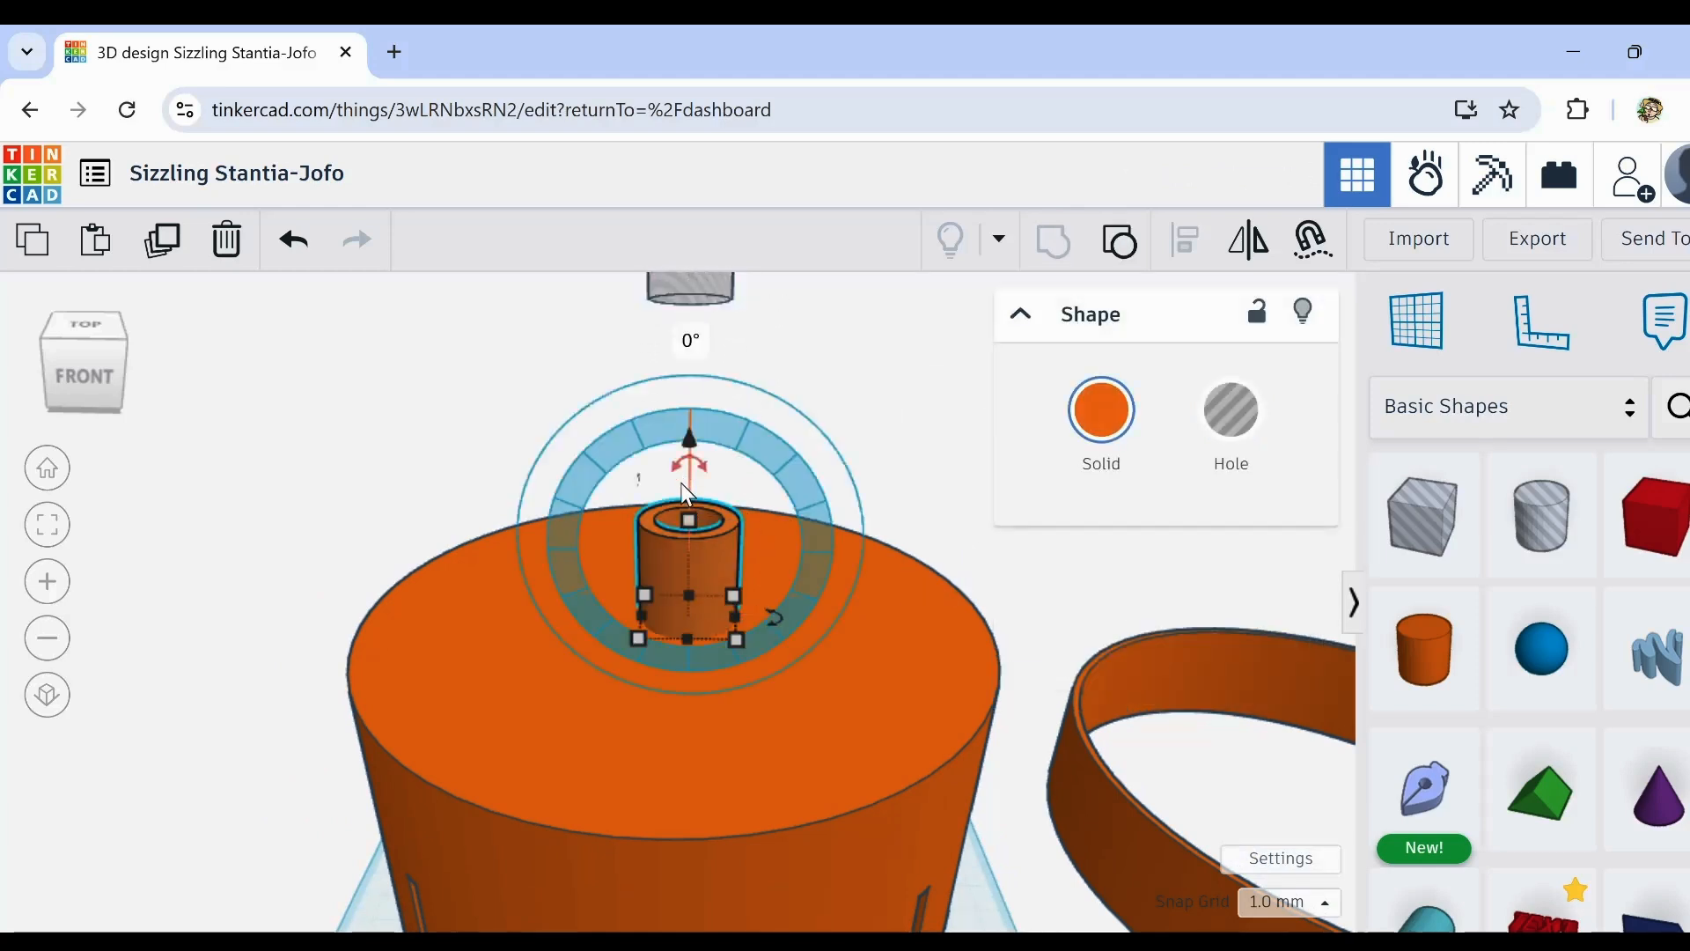
pyautogui.moveTo(690, 521); pyautogui.dragTo(695, 369)
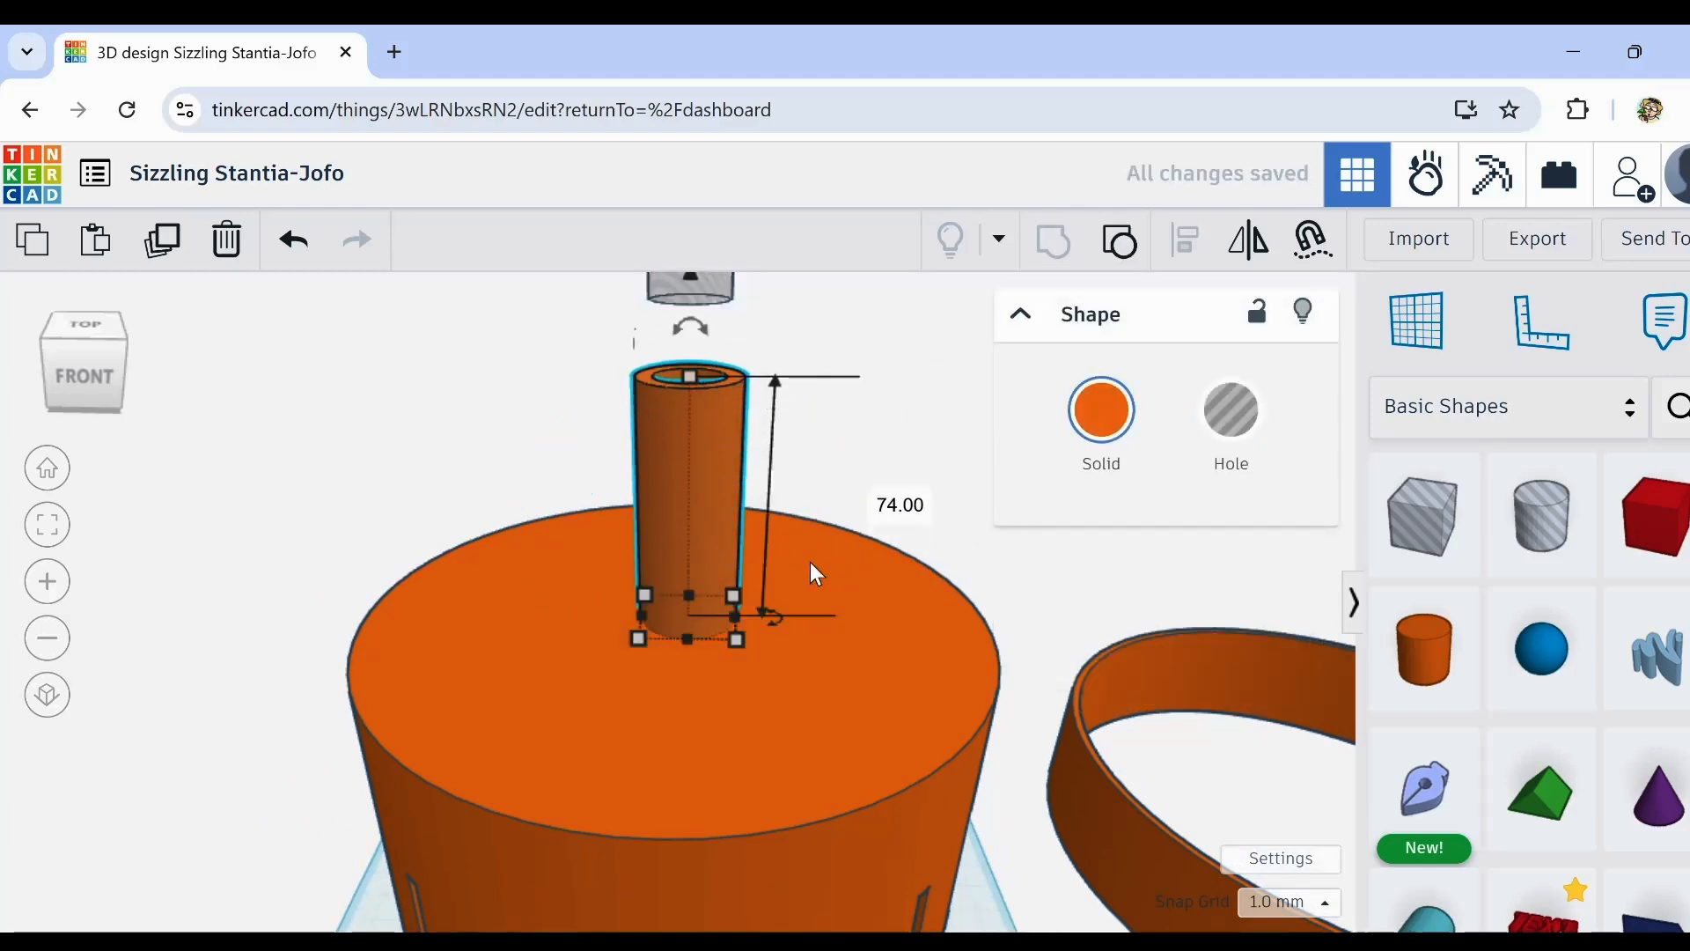
pyautogui.scroll(-2, 810, 581)
pyautogui.moveTo(810, 597); pyautogui.dragTo(808, 428, button='right')
# Step: Set the snap grid to 0.1 mm and shrink the floating hole cylinder slightly so it fits the tube's bore
pyautogui.scroll(8, 744, 511)
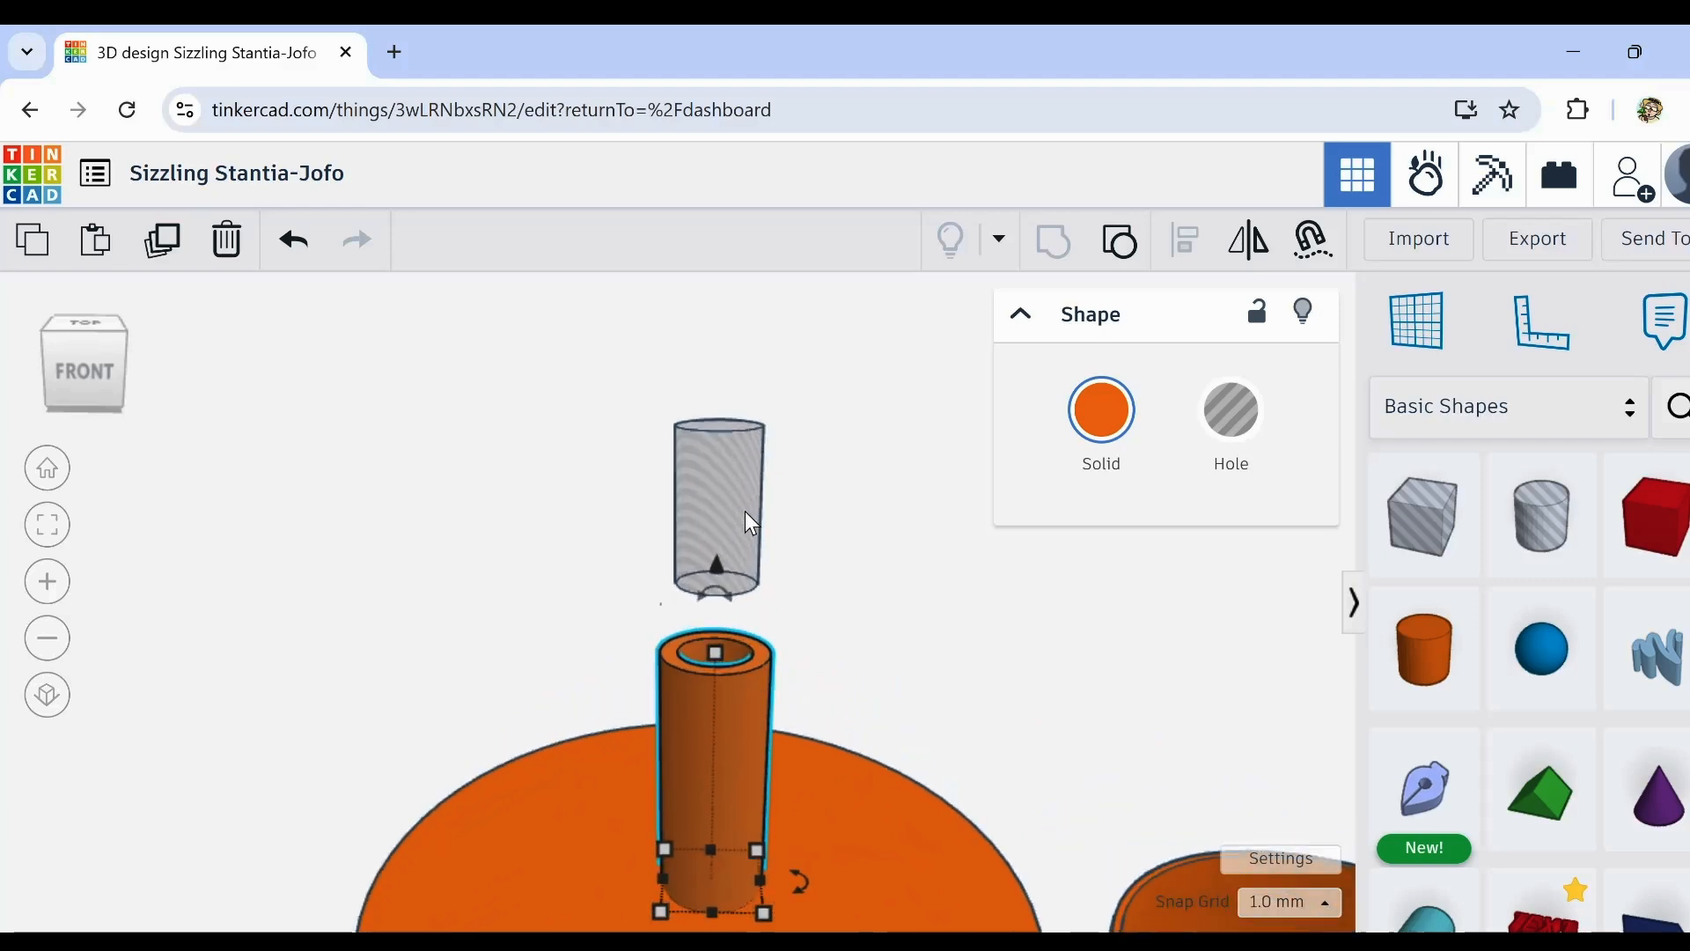
pyautogui.click(742, 513)
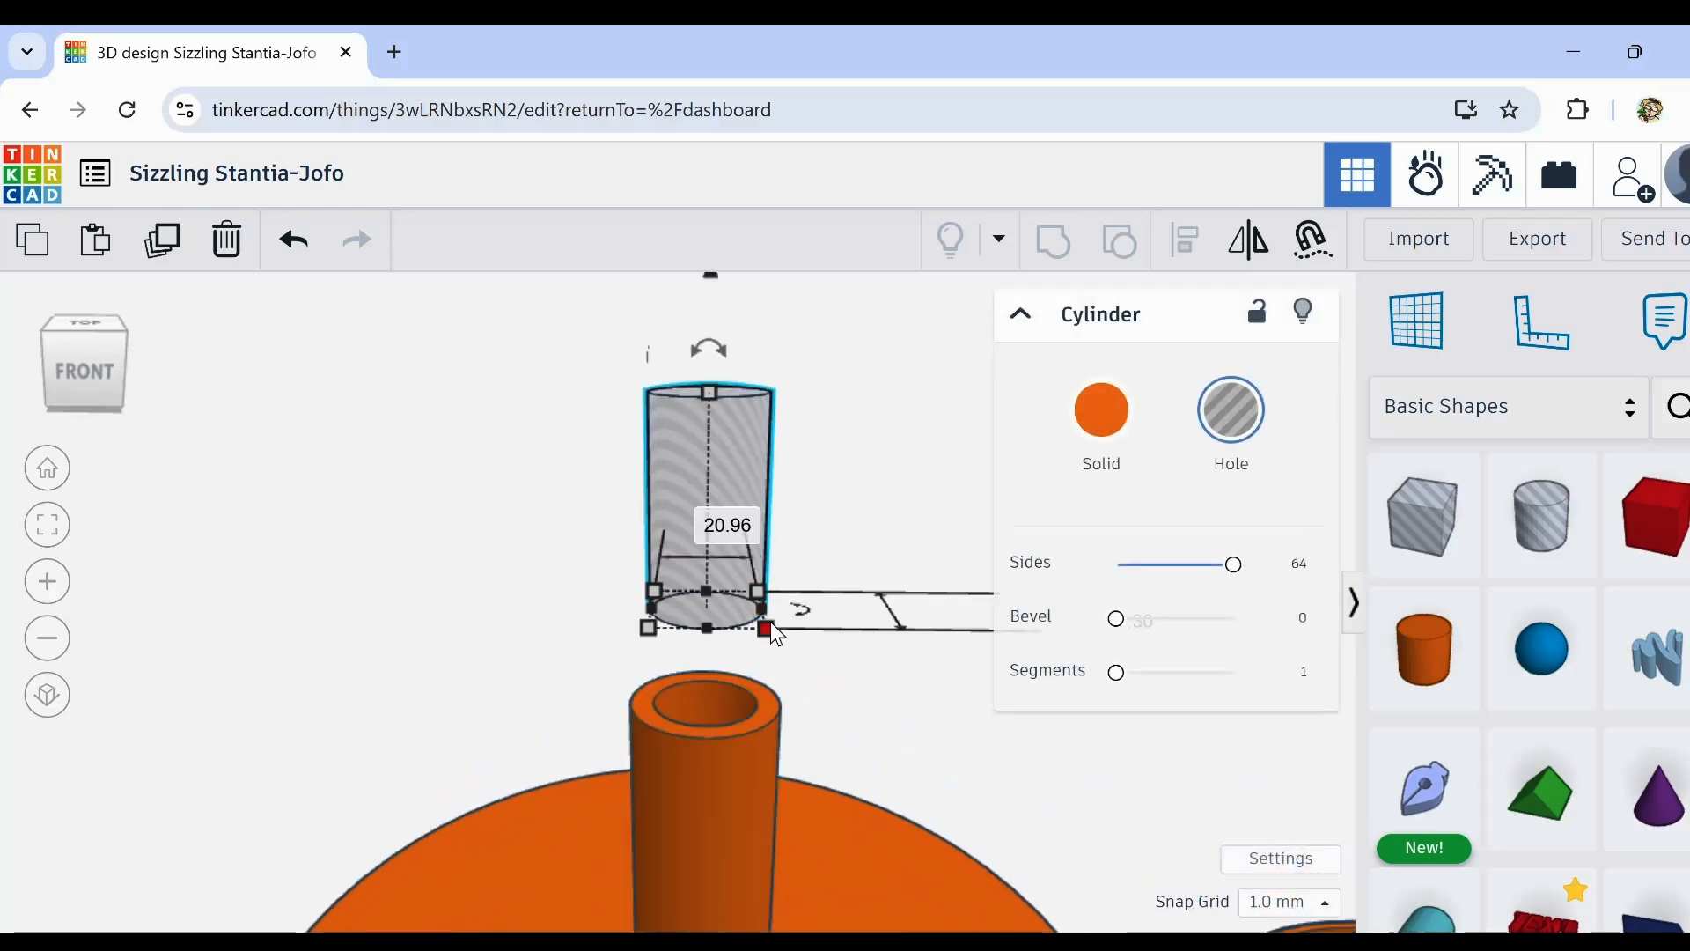
pyautogui.click(1340, 915)
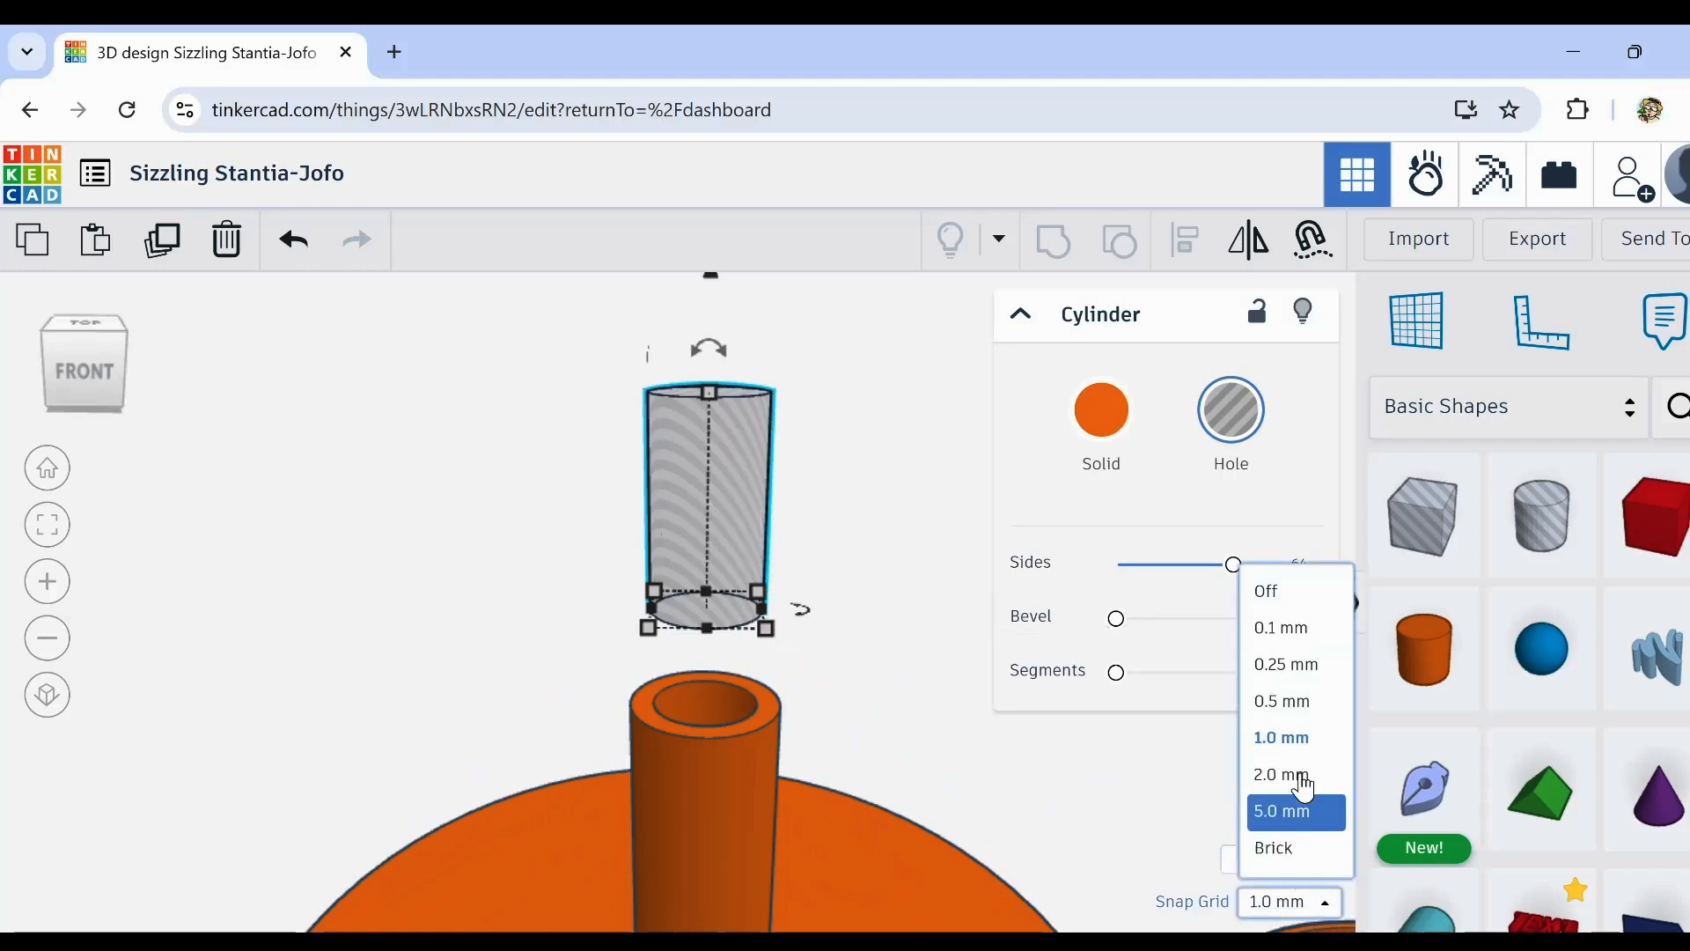
pyautogui.click(1281, 632)
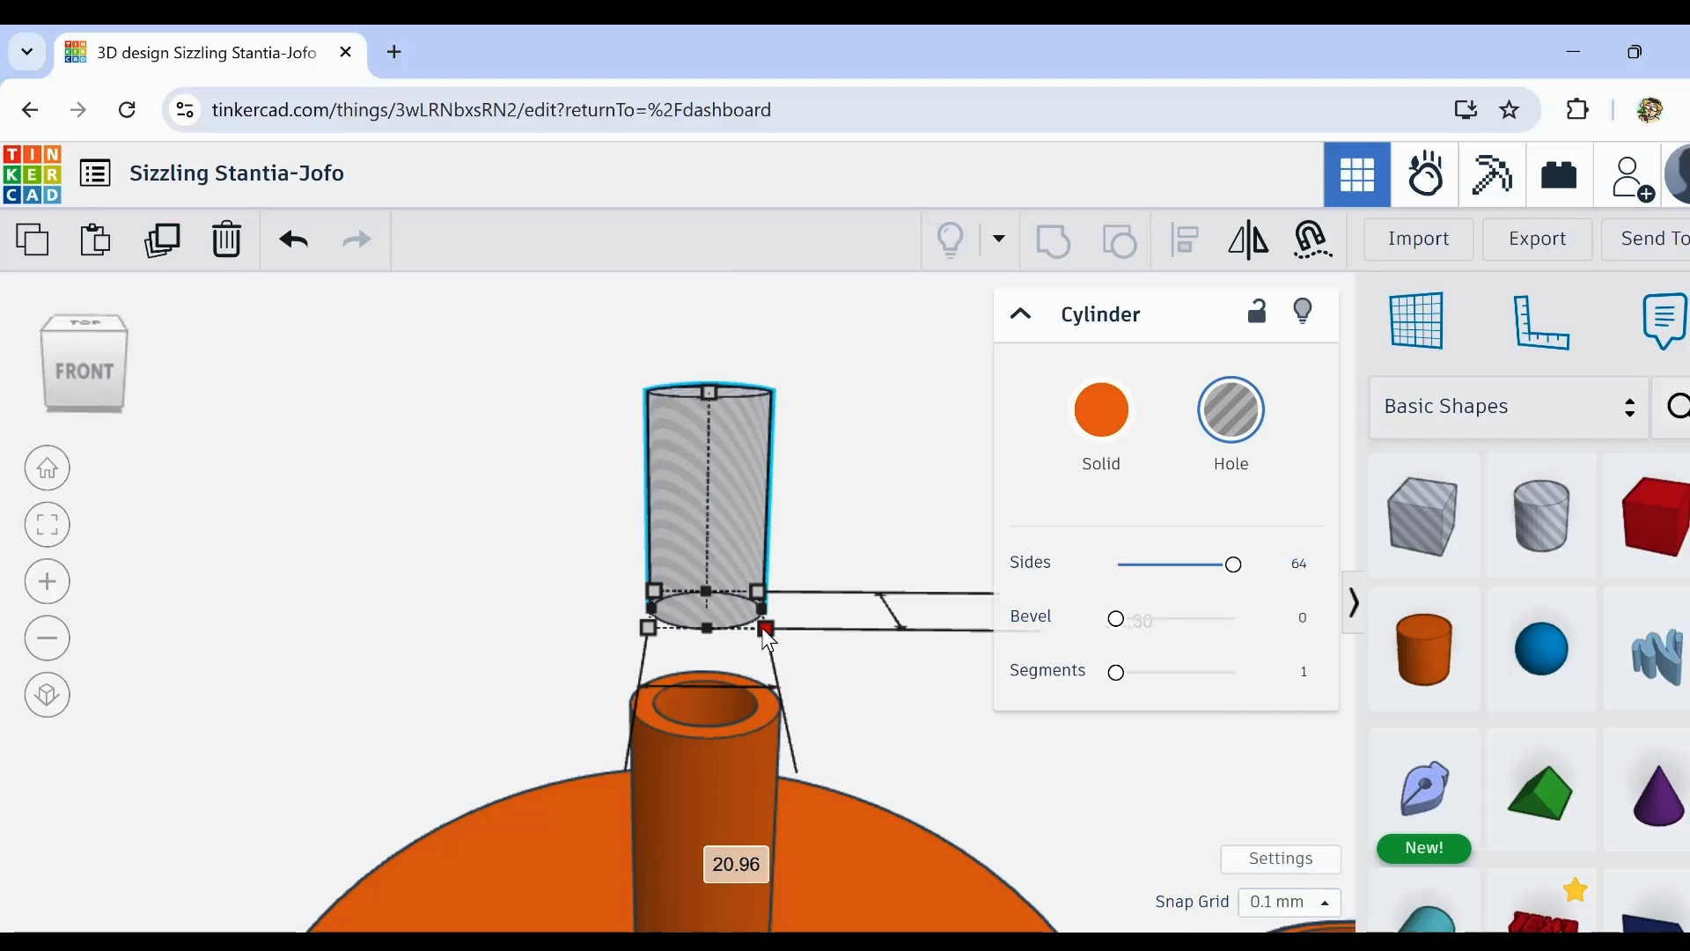
pyautogui.moveTo(764, 629); pyautogui.dragTo(759, 627)
# Step: Turn the floating hole cylinder into a solid orange pin
pyautogui.click(825, 525)
pyautogui.click(743, 494)
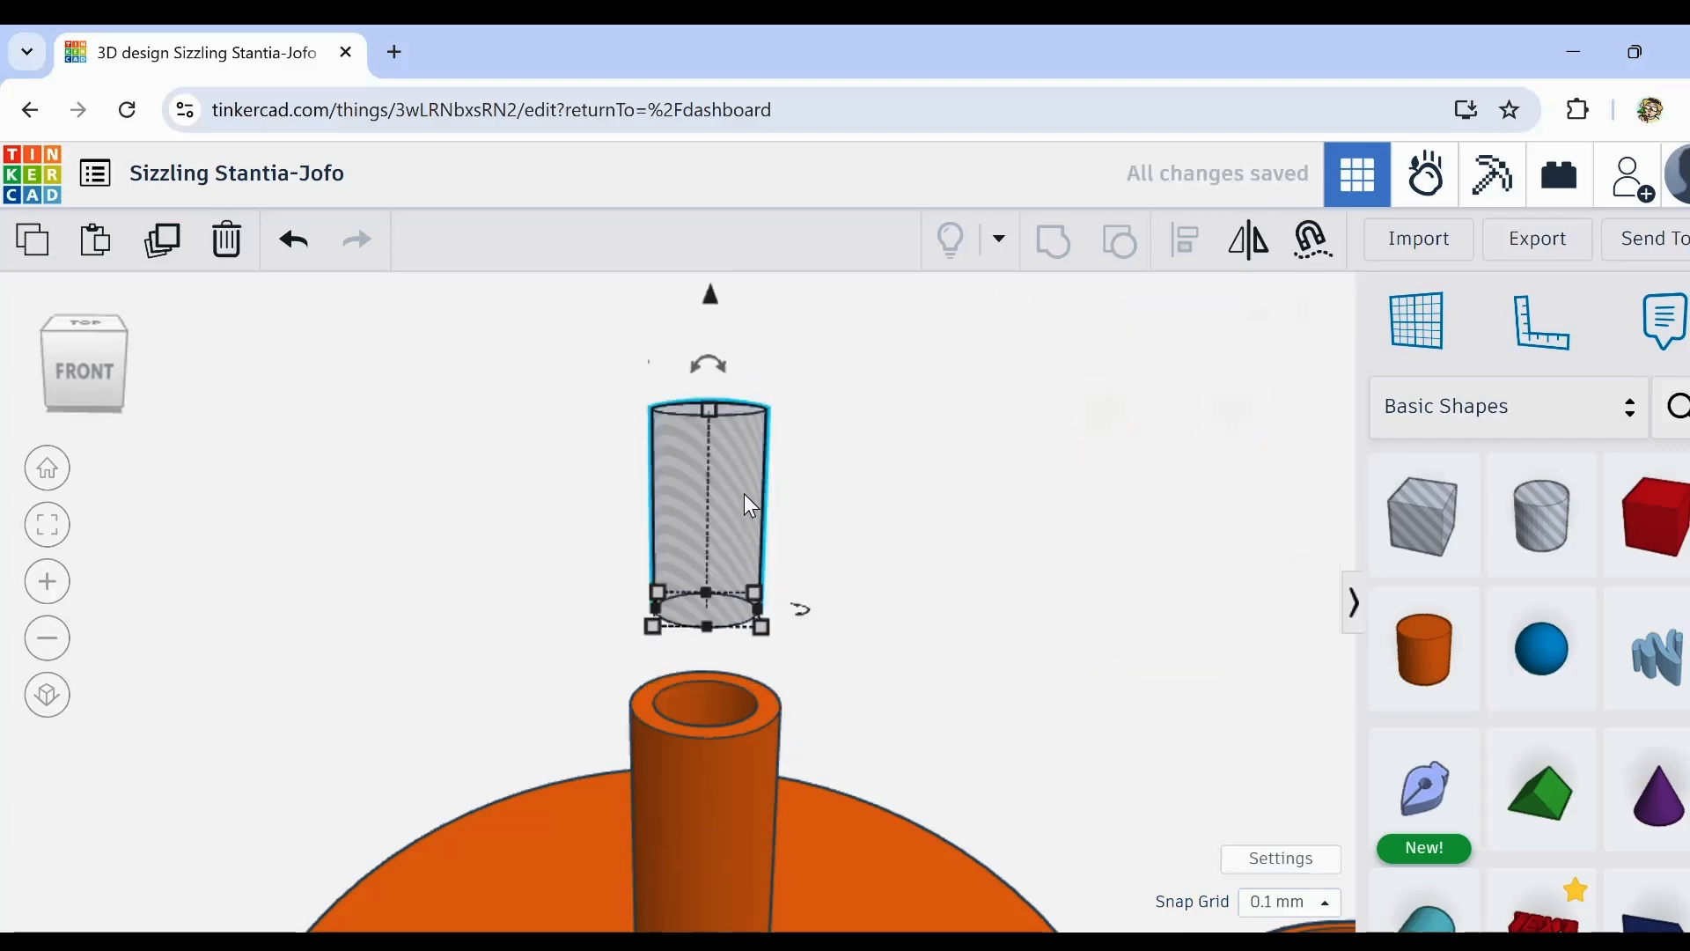
pyautogui.click(1102, 409)
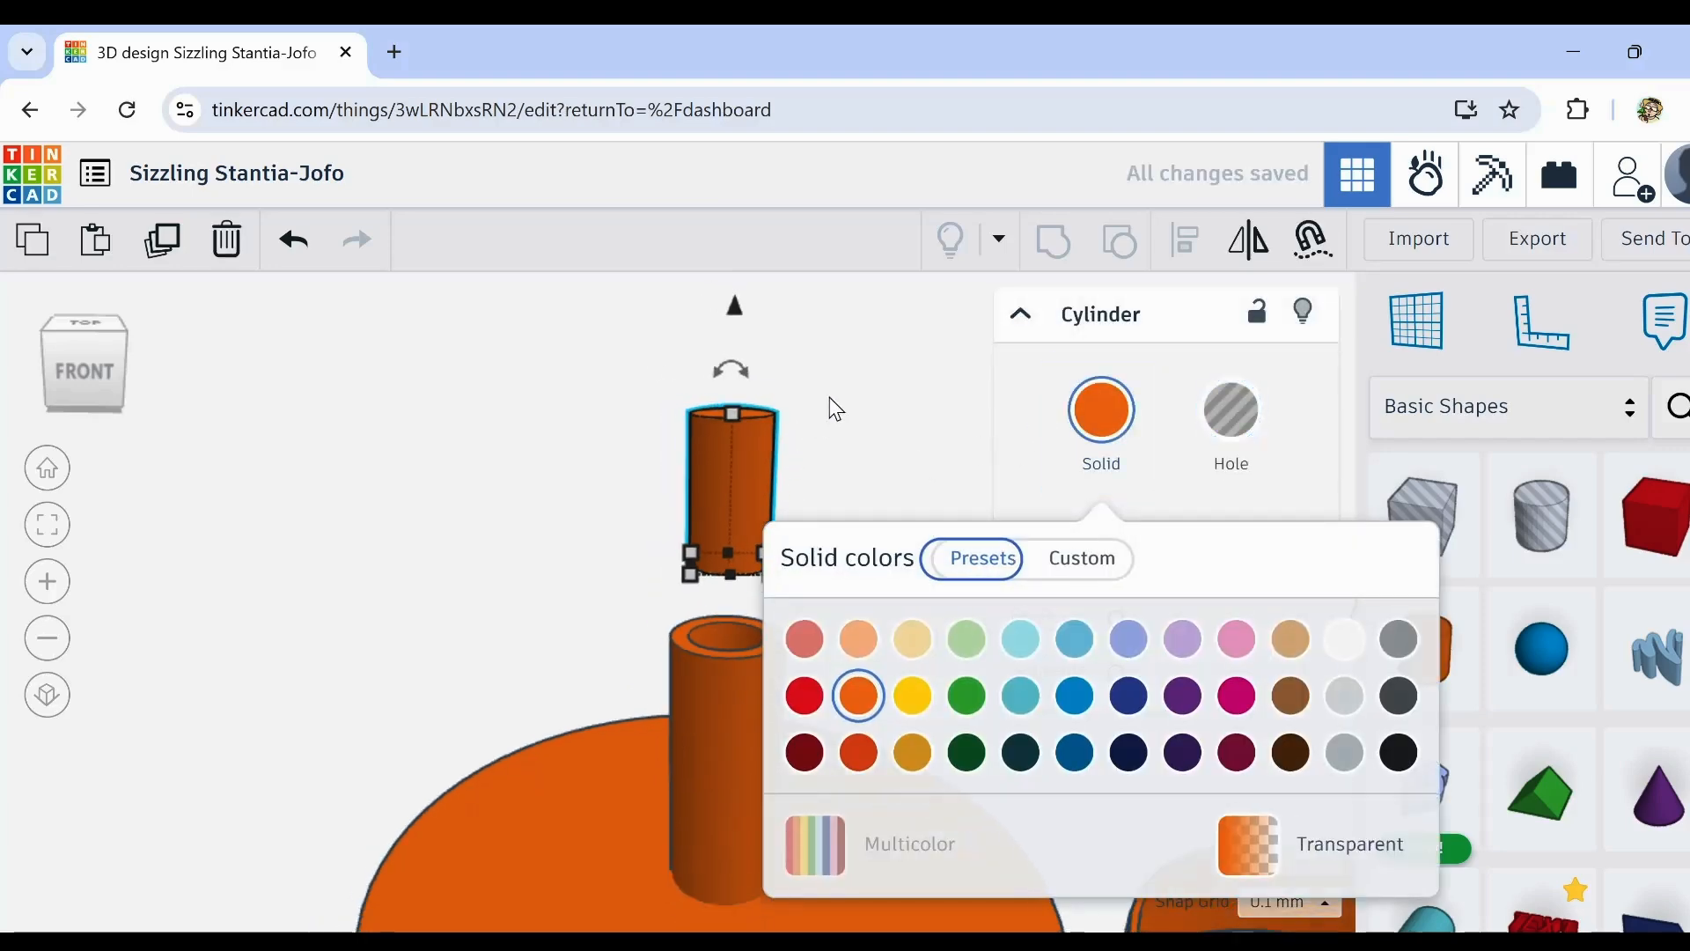
pyautogui.moveTo(829, 398); pyautogui.dragTo(842, 433, button='right')
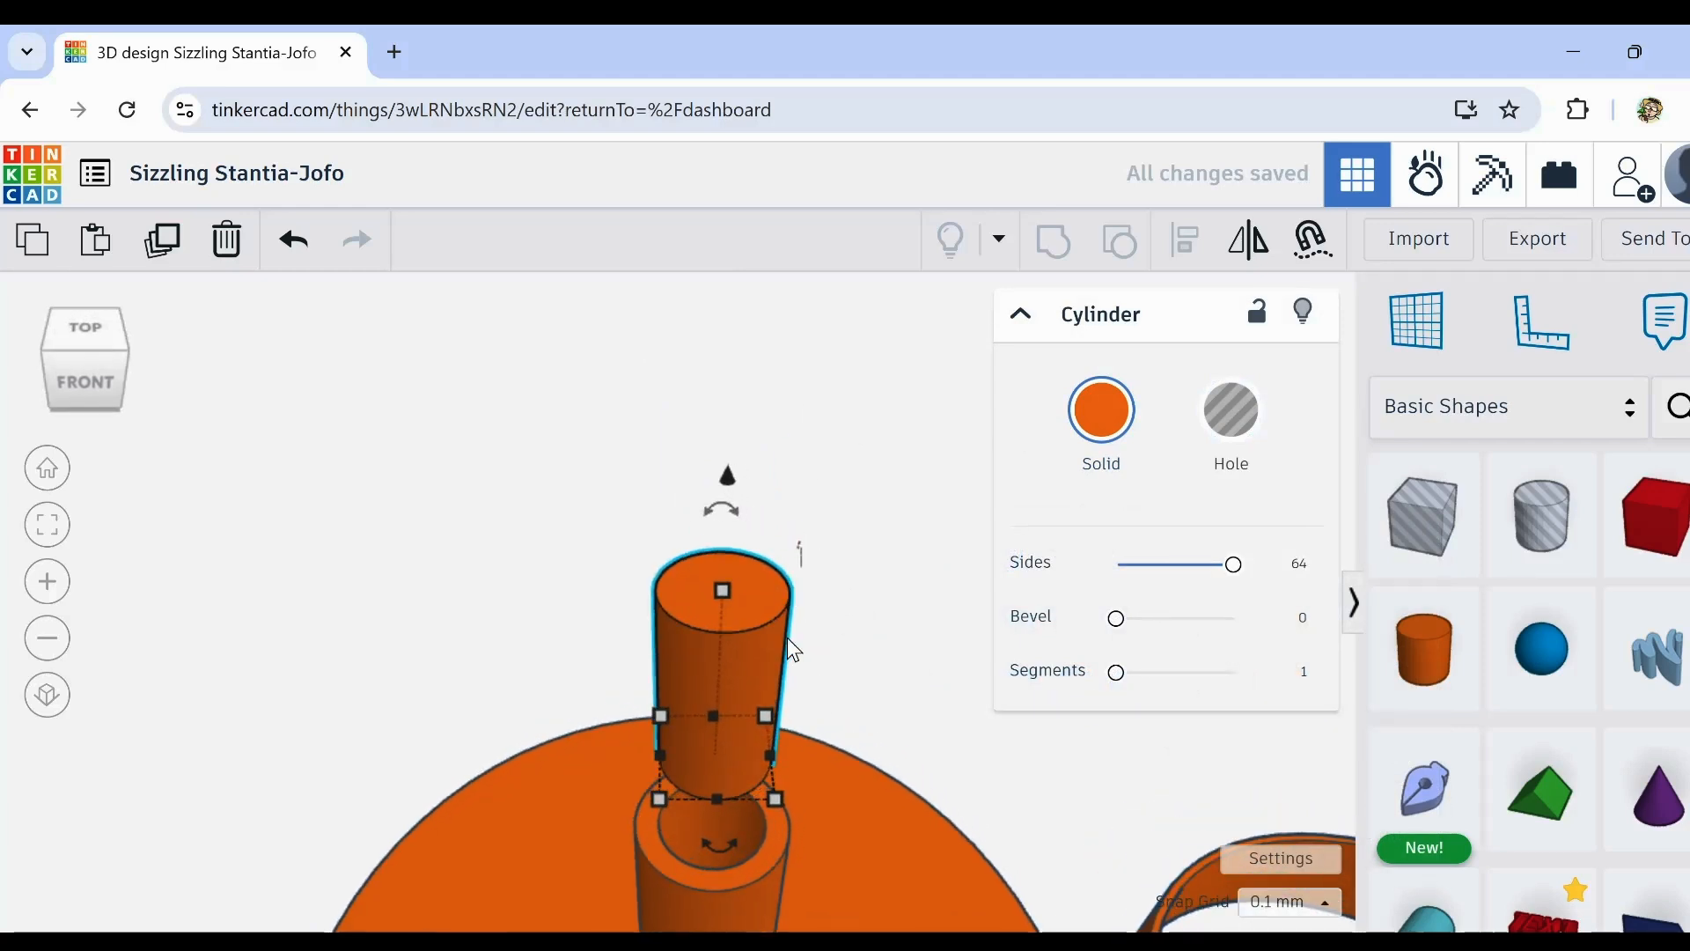
pyautogui.moveTo(849, 757); pyautogui.dragTo(840, 665, button='right')
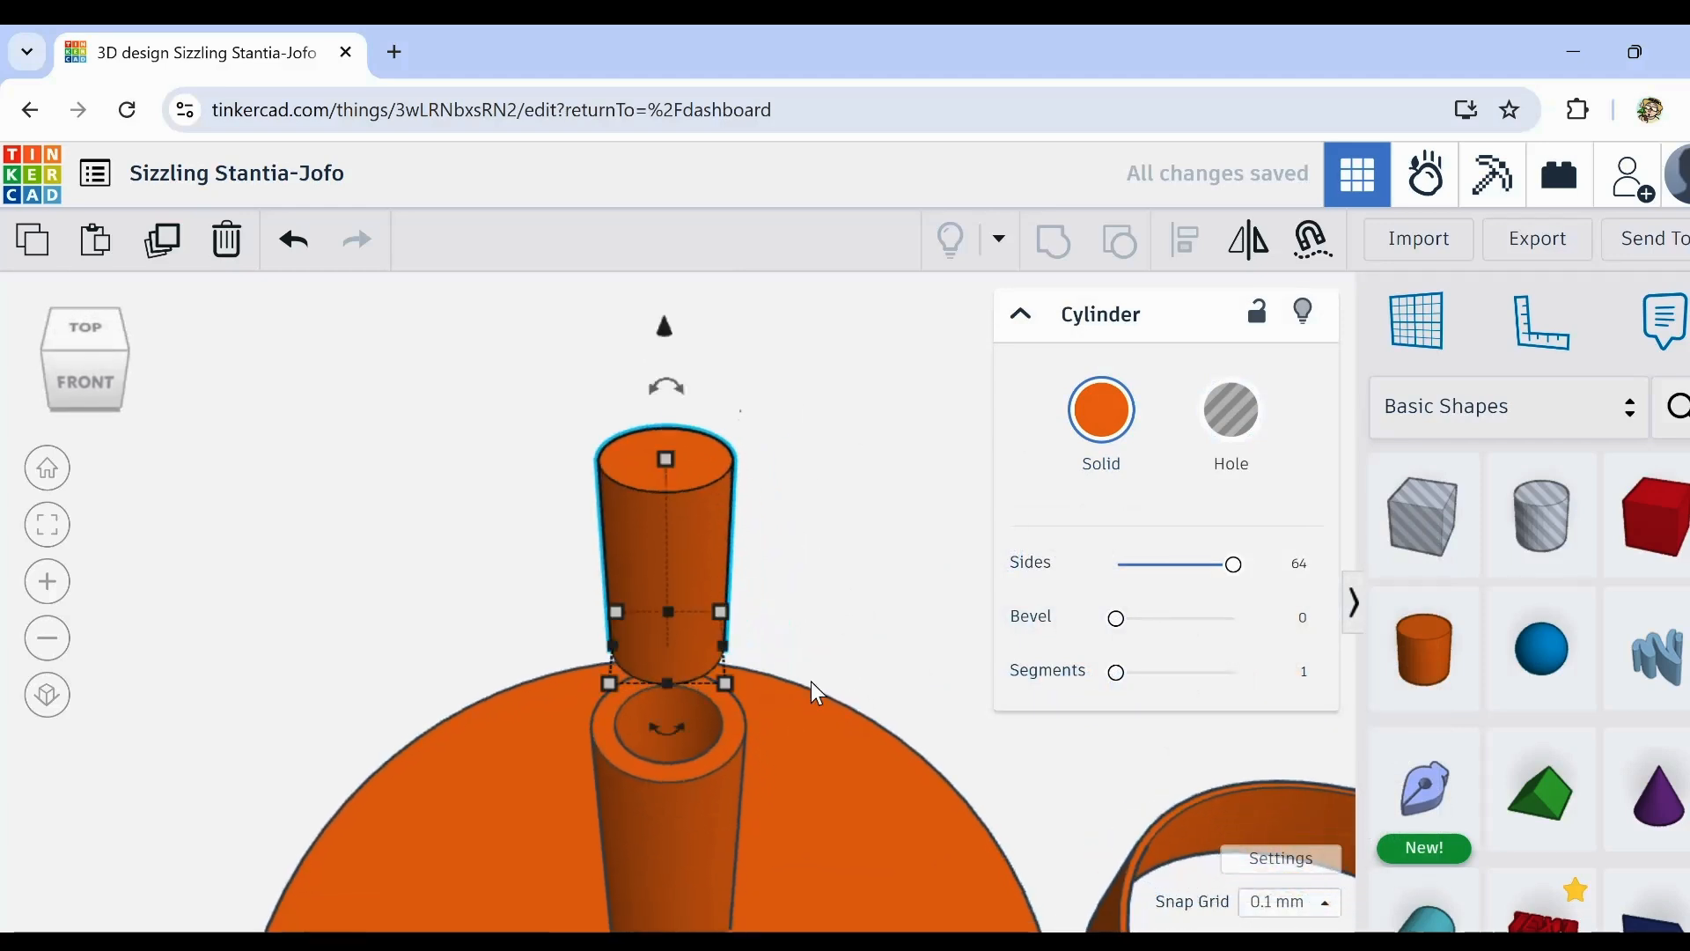
# Step: Lower the solid pin in small steps until its bottom end sits inside the hollow tube
pyautogui.hotkey('ctrl', 'Down')
pyautogui.hotkey('ctrl', 'Down')
pyautogui.hotkey('ctrl', 'Down')
pyautogui.hotkey('ctrl', 'Down')
pyautogui.hotkey('ctrl', 'Down')
pyautogui.hotkey('ctrl', 'Down')
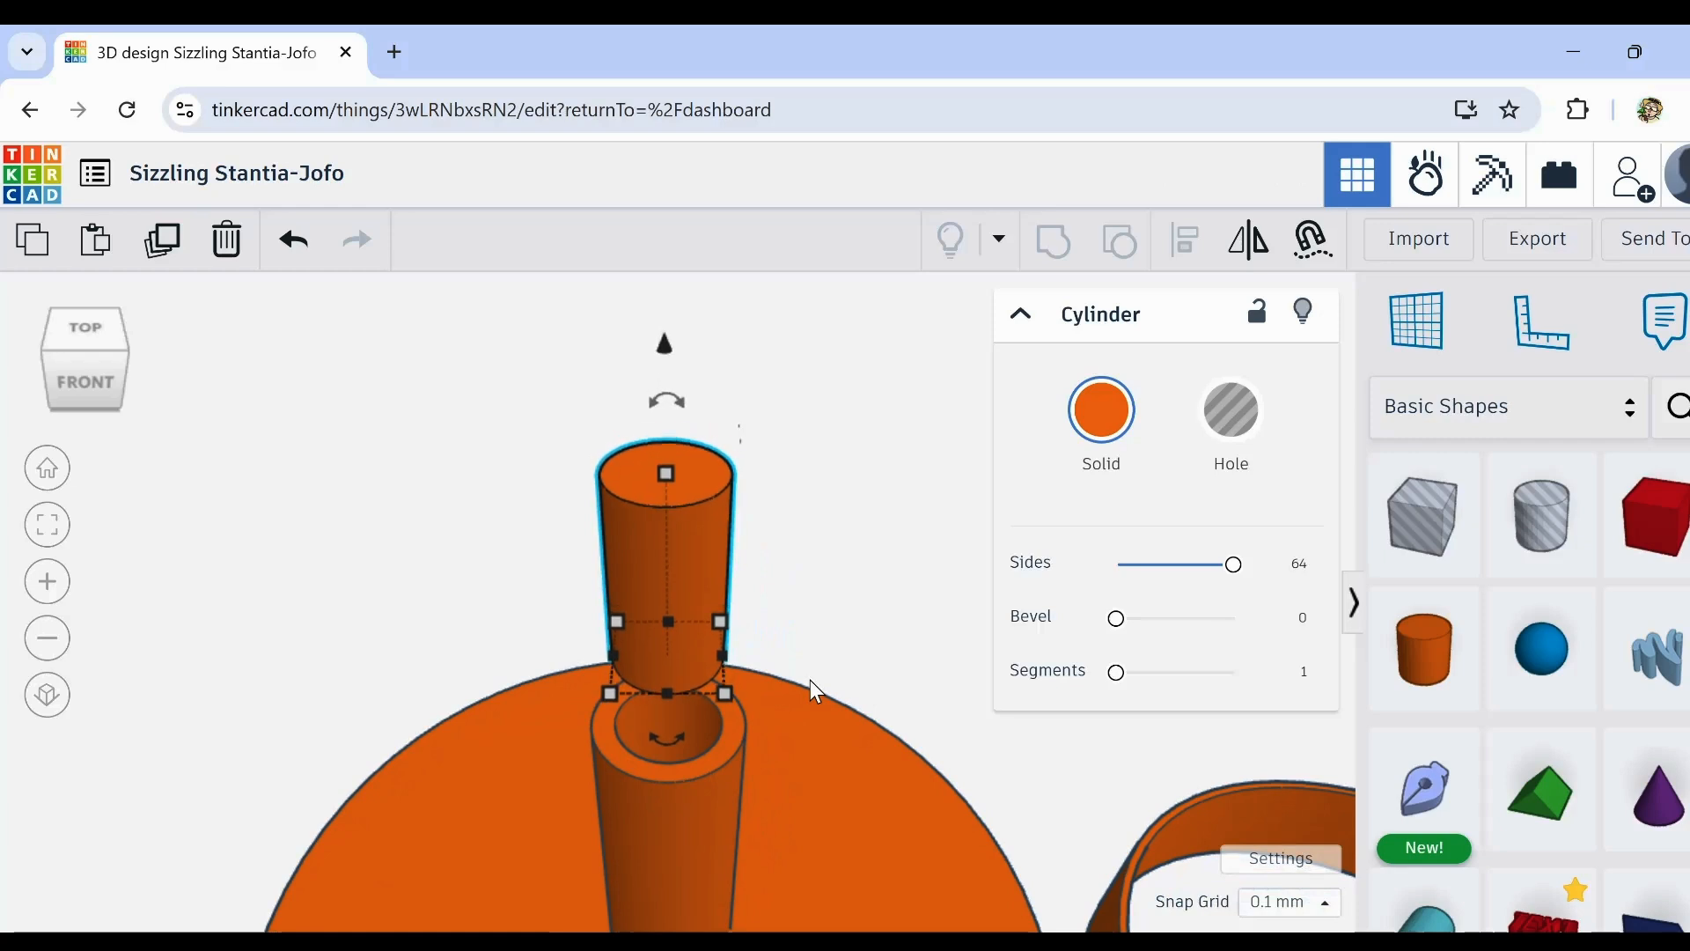
pyautogui.hotkey('ctrl', 'Down')
pyautogui.hotkey('ctrl', 'Down')
pyautogui.hotkey('ctrl', 'Down')
pyautogui.hotkey('ctrl', 'Down')
pyautogui.hotkey('ctrl', 'Down')
pyautogui.hotkey('ctrl', 'Down')
pyautogui.hotkey('ctrl', 'Down')
pyautogui.hotkey('ctrl', 'Down')
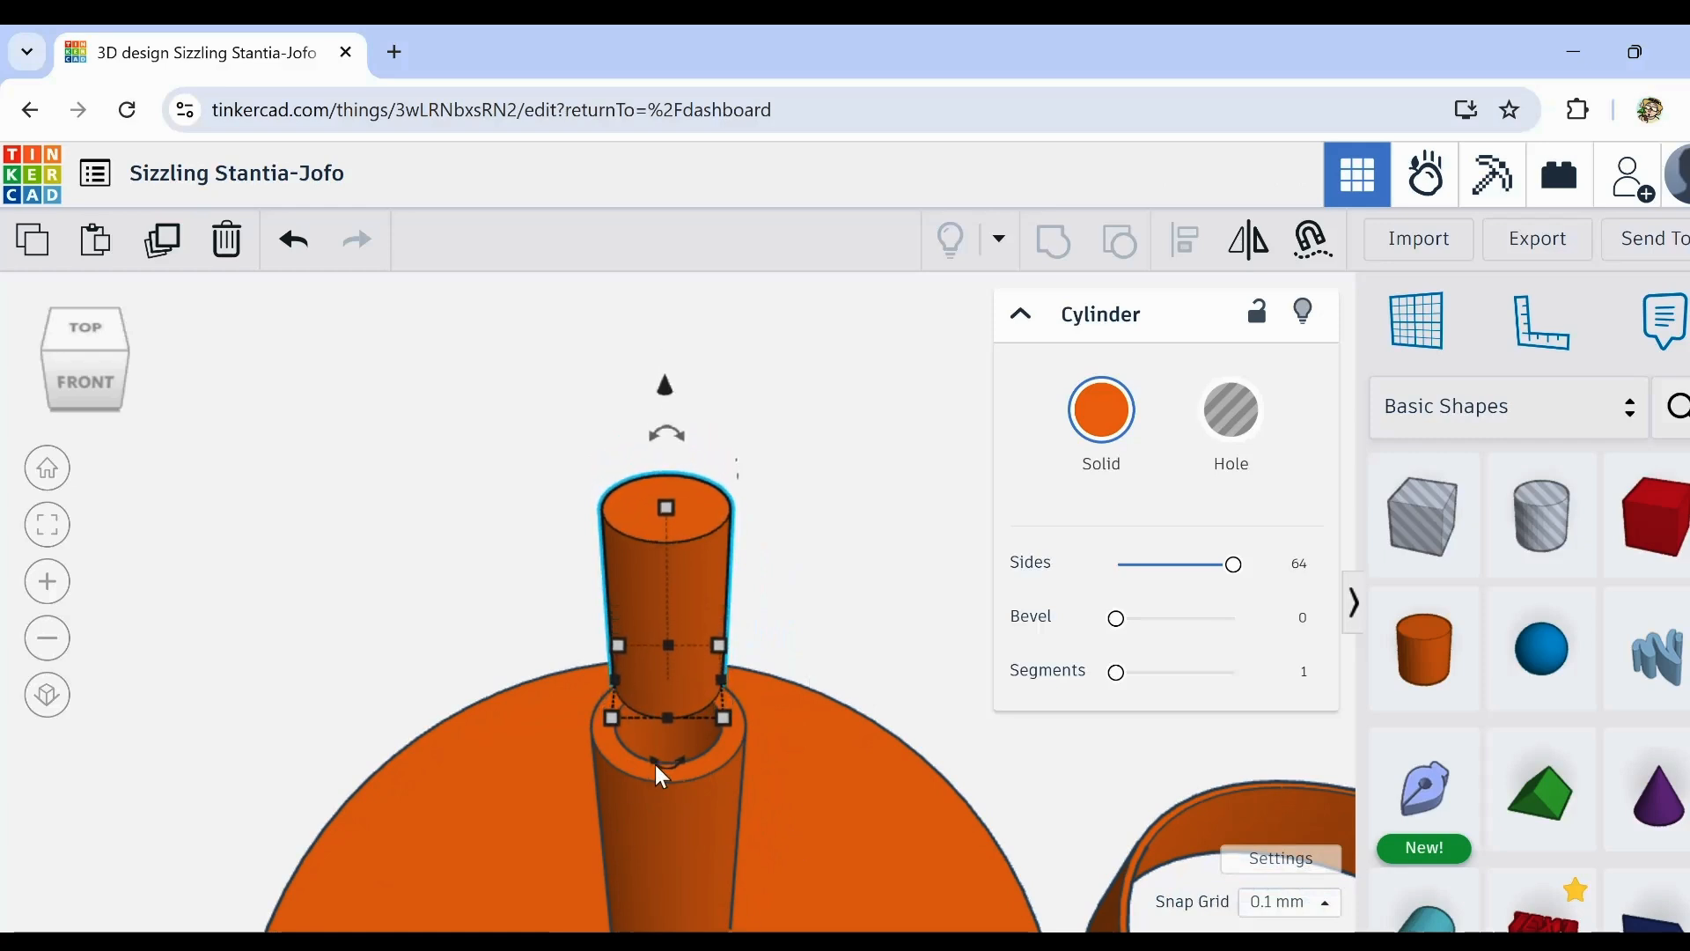
pyautogui.hotkey('ctrl', 'Down')
pyautogui.hotkey('ctrl', 'Down')
pyautogui.hotkey('ctrl', 'Down')
pyautogui.hotkey('ctrl', 'Down')
pyautogui.hotkey('ctrl', 'Down')
pyautogui.hotkey('ctrl', 'Down')
pyautogui.hotkey('ctrl', 'Down')
pyautogui.hotkey('ctrl', 'Down')
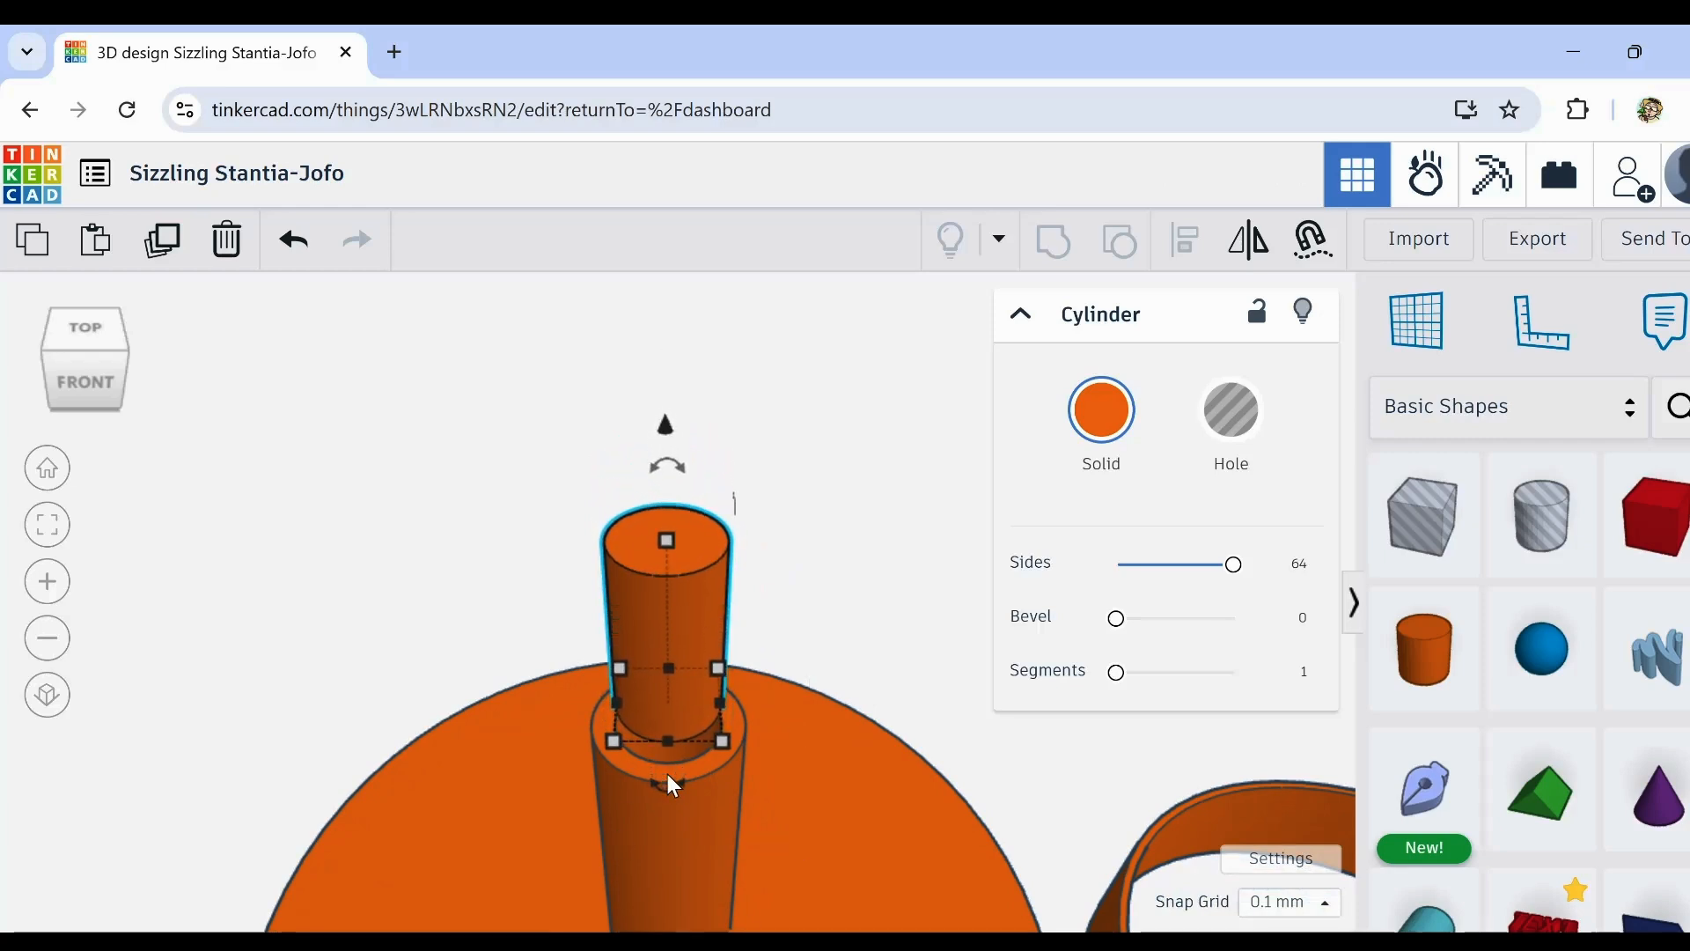
pyautogui.hotkey('ctrl', 'Down')
pyautogui.hotkey('ctrl', 'Down')
pyautogui.hotkey('ctrl', 'Down')
pyautogui.hotkey('ctrl', 'Down')
pyautogui.scroll(3, 667, 774)
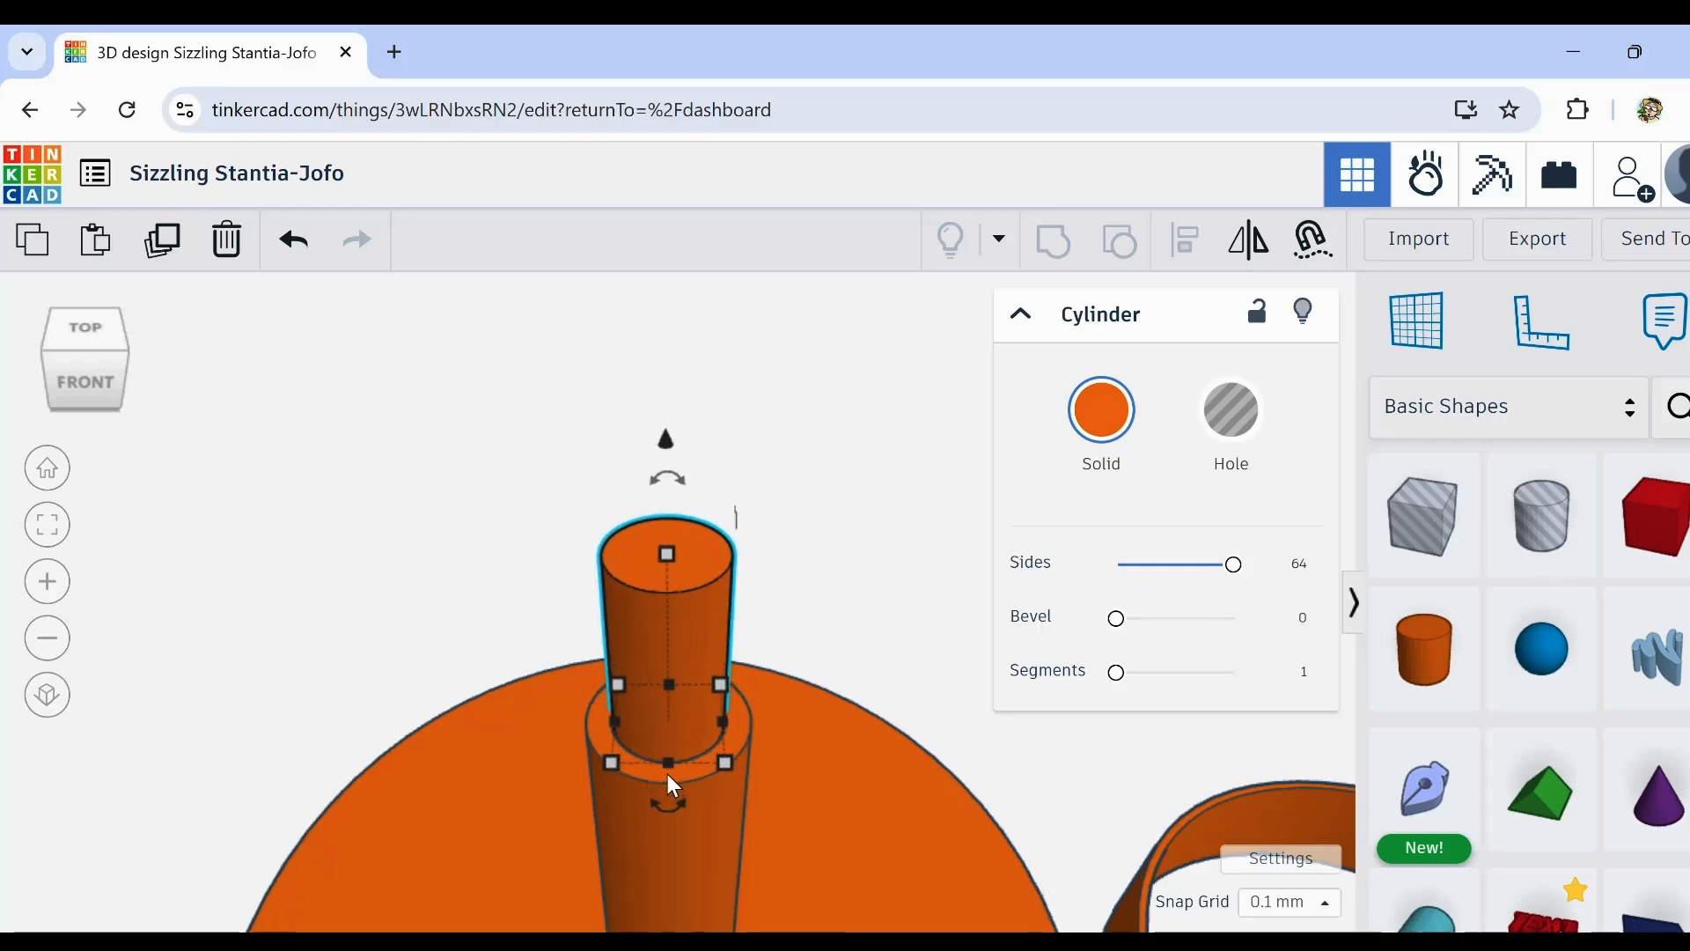
pyautogui.scroll(2, 669, 781)
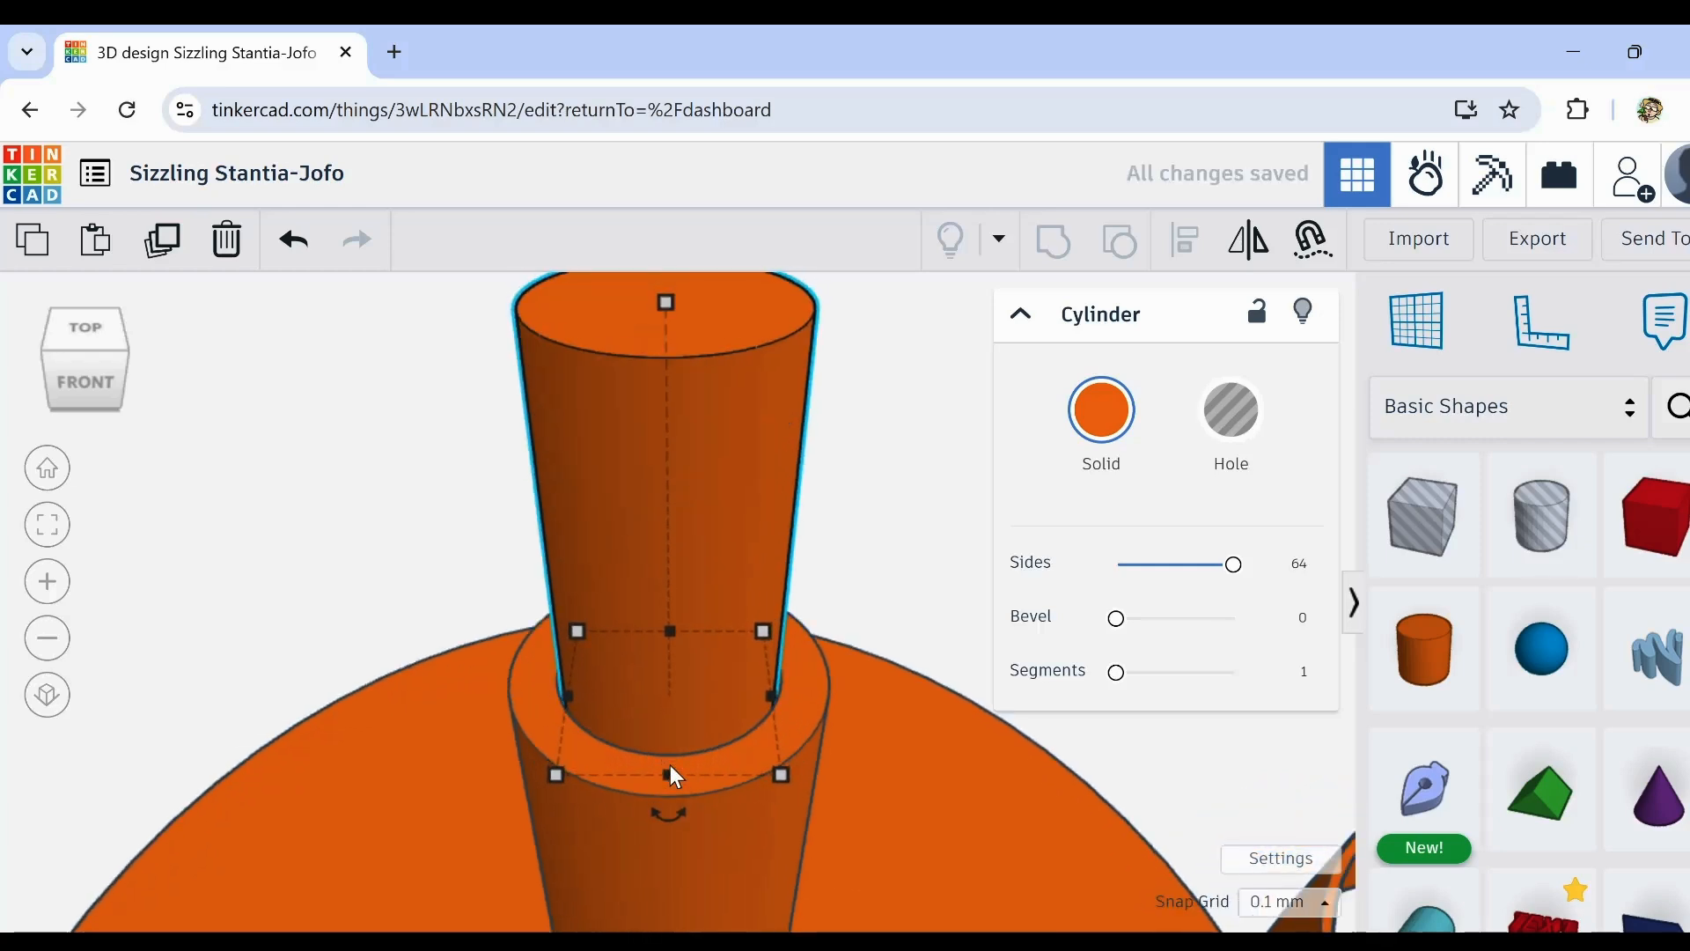
# Step: Lift the solid pin back out of the tube until it clears the rim
pyautogui.hotkey('ctrl', 'Up')
pyautogui.hotkey('ctrl', 'Up')
pyautogui.hotkey('ctrl', 'Up')
pyautogui.hotkey('ctrl', 'Up')
pyautogui.hotkey('ctrl', 'Up')
pyautogui.hotkey('ctrl', 'Up')
pyautogui.hotkey('ctrl', 'Up')
pyautogui.hotkey('ctrl', 'Up')
pyautogui.hotkey('ctrl', 'Up')
pyautogui.hotkey('ctrl', 'Up')
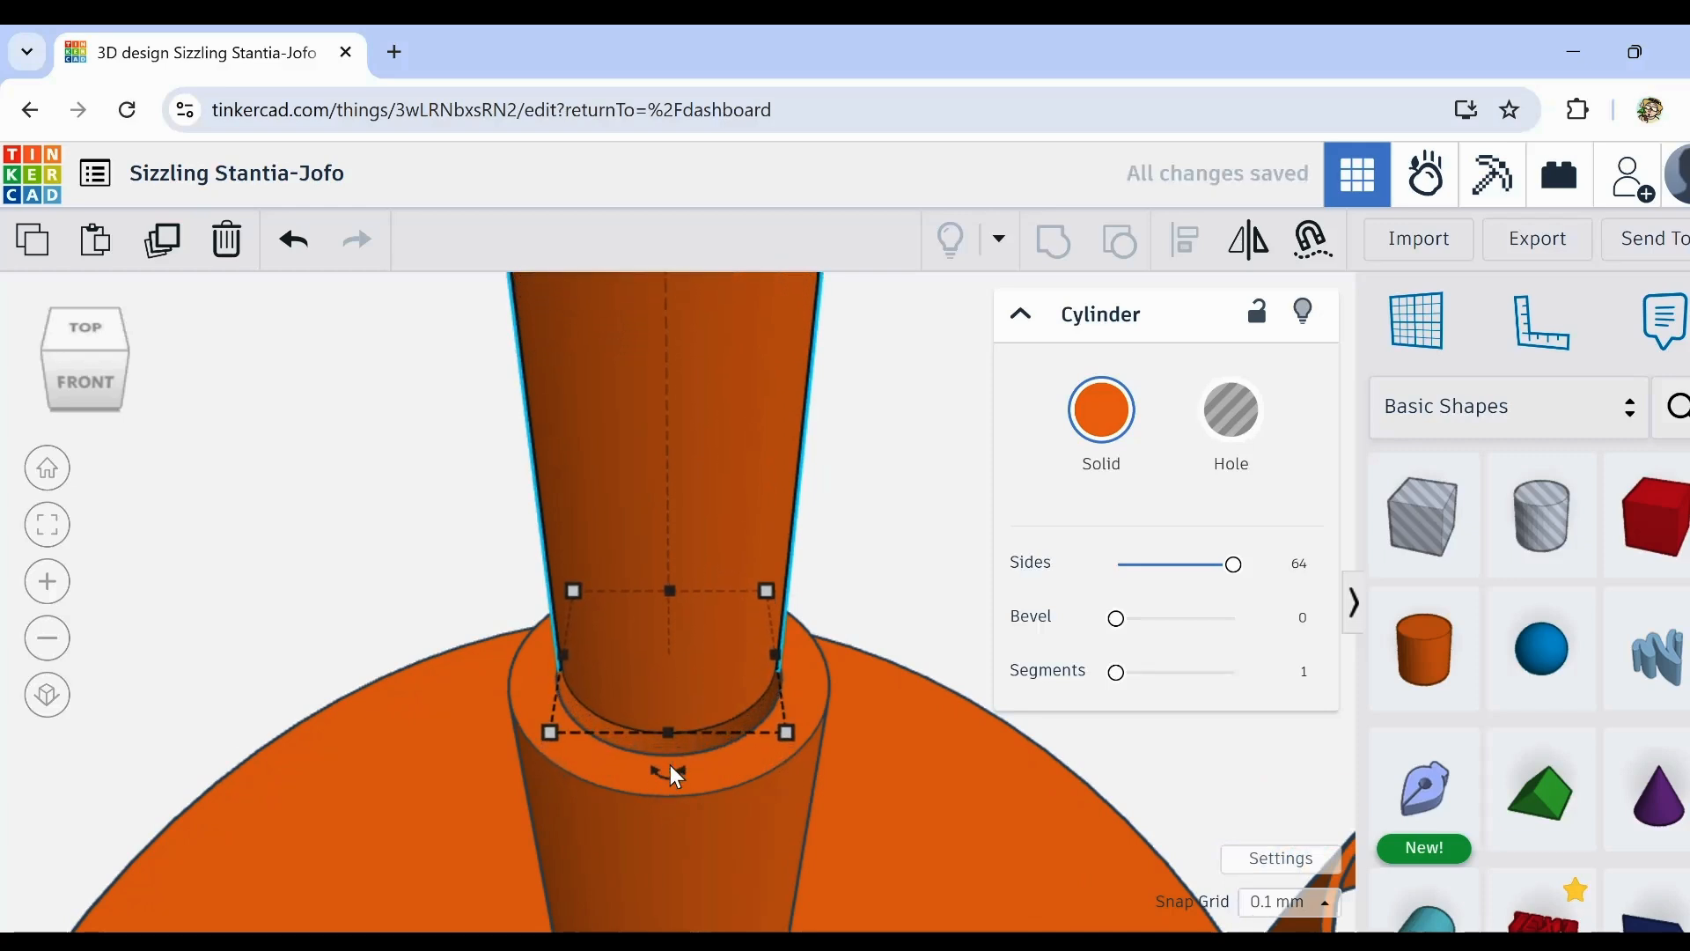
pyautogui.hotkey('ctrl', 'Up')
pyautogui.hotkey('ctrl', 'Up')
pyautogui.hotkey('ctrl', 'Up')
pyautogui.hotkey('ctrl', 'Up')
pyautogui.hotkey('ctrl', 'Up')
pyautogui.hotkey('ctrl', 'Up')
pyautogui.hotkey('ctrl', 'Up')
pyautogui.hotkey('ctrl', 'Up')
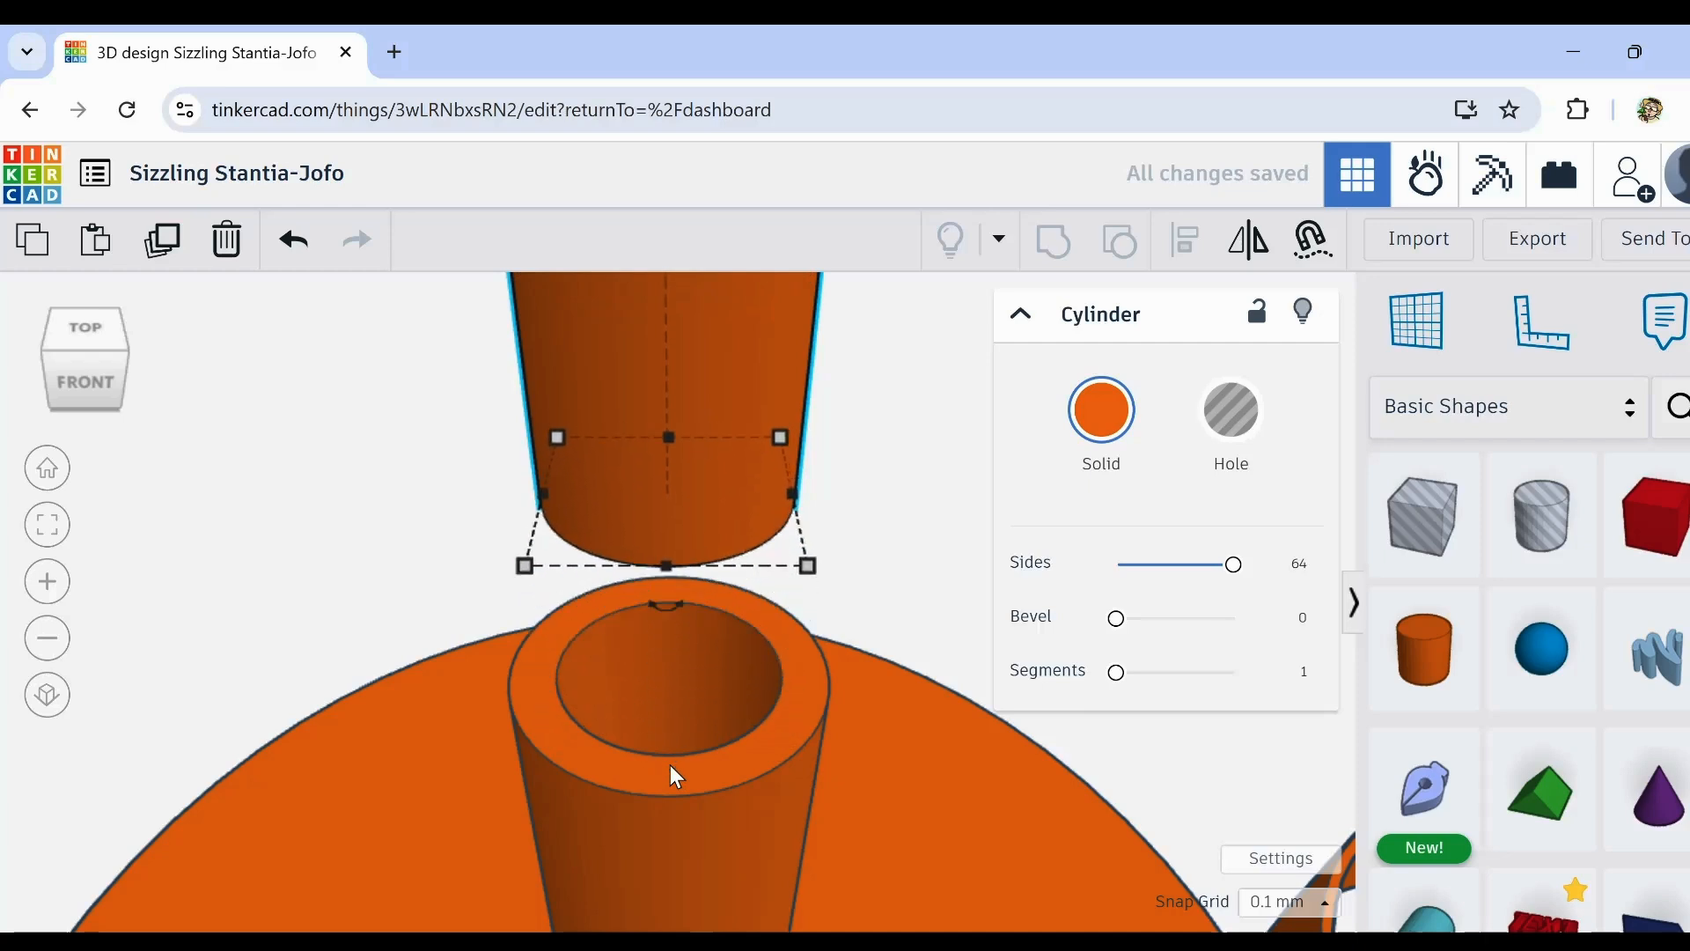
# Step: Lower the pin back into the tube's bore in small steps and check its clearance to the wall
pyautogui.hotkey('ctrl', 'Down')
pyautogui.hotkey('ctrl', 'Down')
pyautogui.hotkey('ctrl', 'Down')
pyautogui.hotkey('ctrl', 'Down')
pyautogui.hotkey('ctrl', 'Down')
pyautogui.hotkey('ctrl', 'Down')
pyautogui.hotkey('ctrl', 'Down')
pyautogui.hotkey('ctrl', 'Down')
pyautogui.hotkey('ctrl', 'Down')
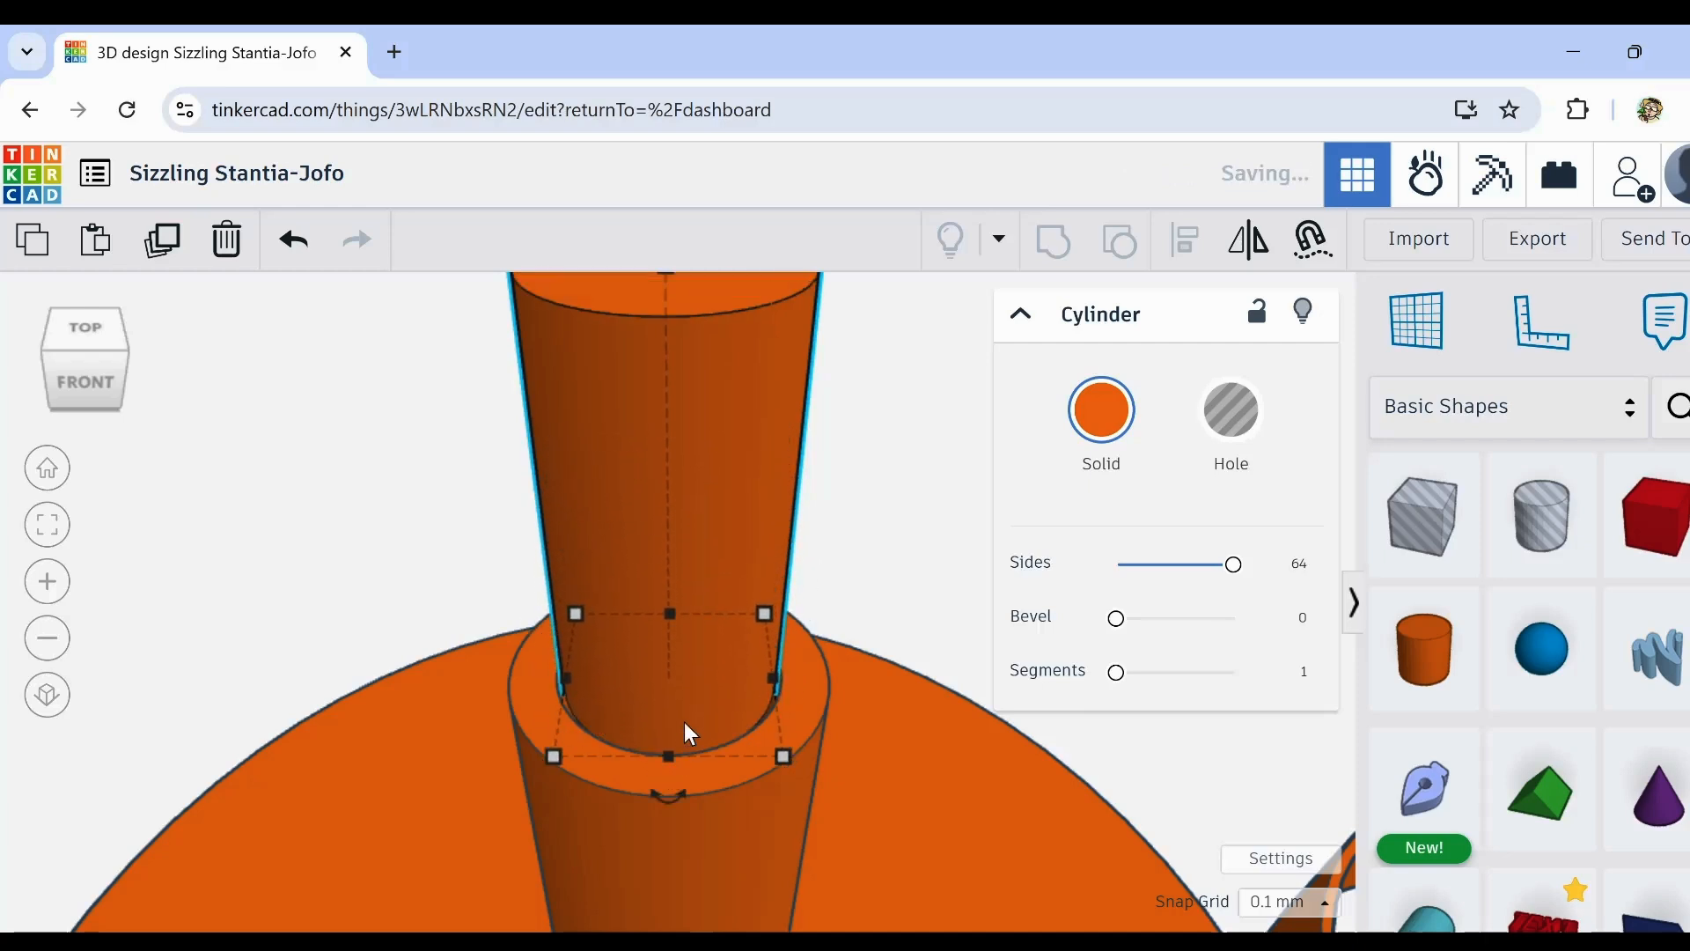
pyautogui.scroll(5, 686, 721)
pyautogui.moveTo(687, 720); pyautogui.dragTo(691, 774, button='right')
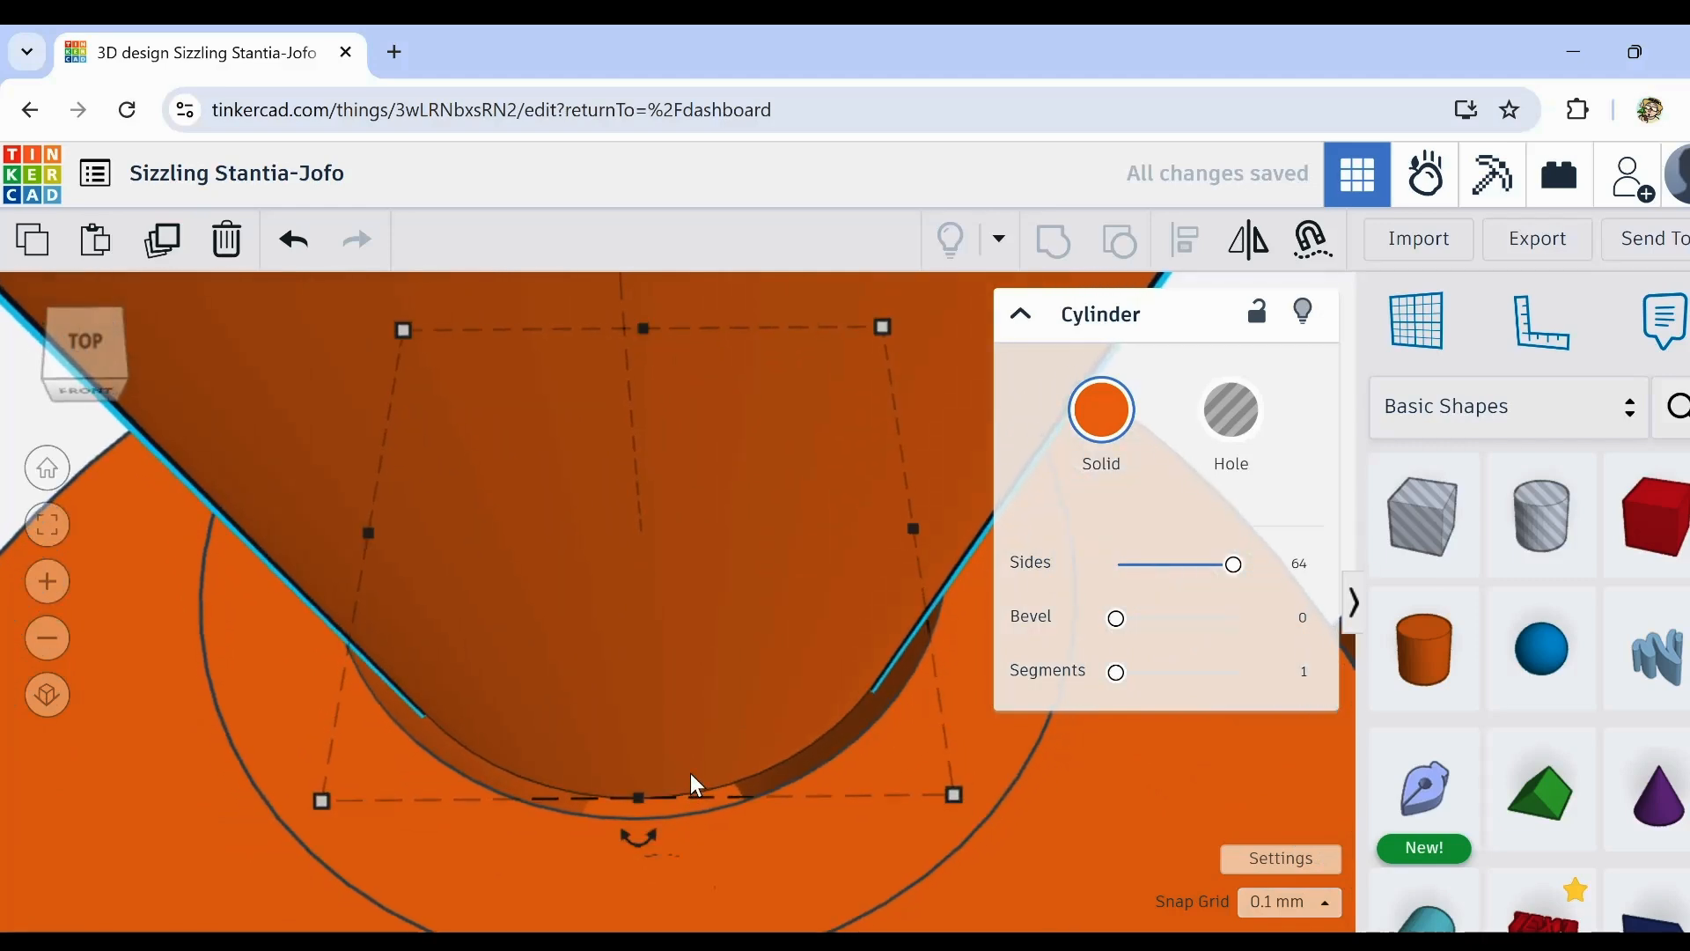
pyautogui.hotkey('ctrl', 'Down')
pyautogui.hotkey('ctrl', 'Down')
pyautogui.hotkey('ctrl', 'Down')
pyautogui.hotkey('ctrl', 'Down')
pyautogui.hotkey('ctrl', 'Down')
pyautogui.hotkey('ctrl', 'Down')
pyautogui.hotkey('ctrl', 'Down')
pyautogui.moveTo(565, 753); pyautogui.dragTo(699, 715, button='right')
pyautogui.scroll(-6, 696, 717)
pyautogui.moveTo(838, 834); pyautogui.dragTo(634, 744, button='right')
pyautogui.scroll(5, 500, 671)
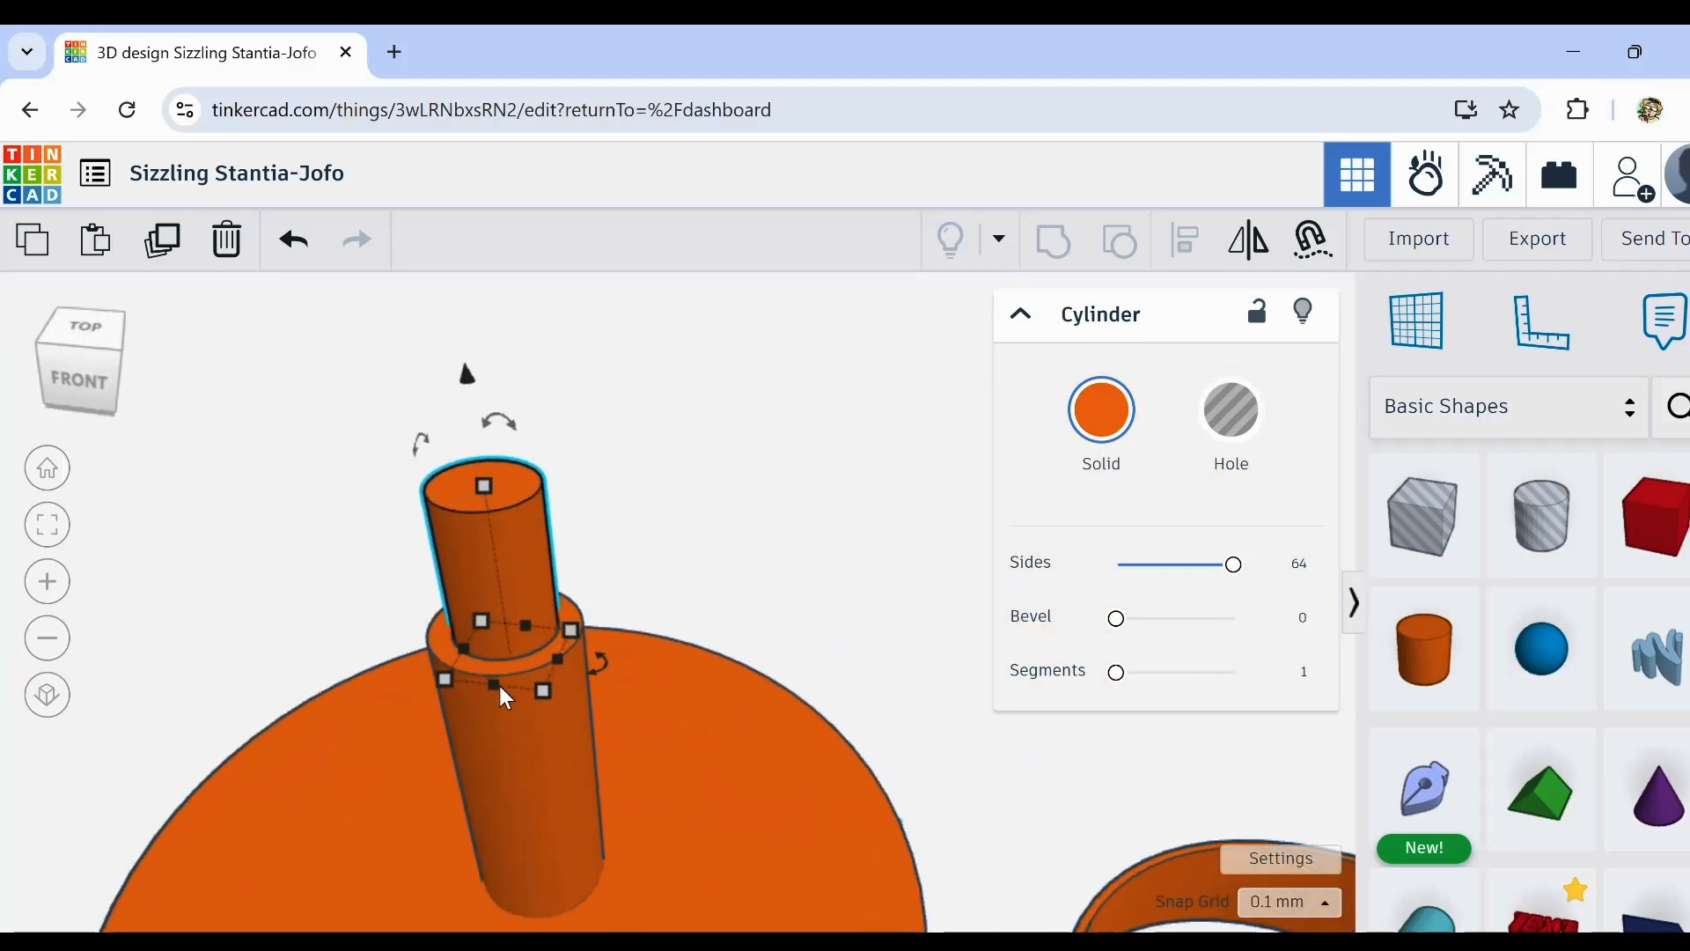
pyautogui.moveTo(499, 684); pyautogui.dragTo(586, 615, button='middle')
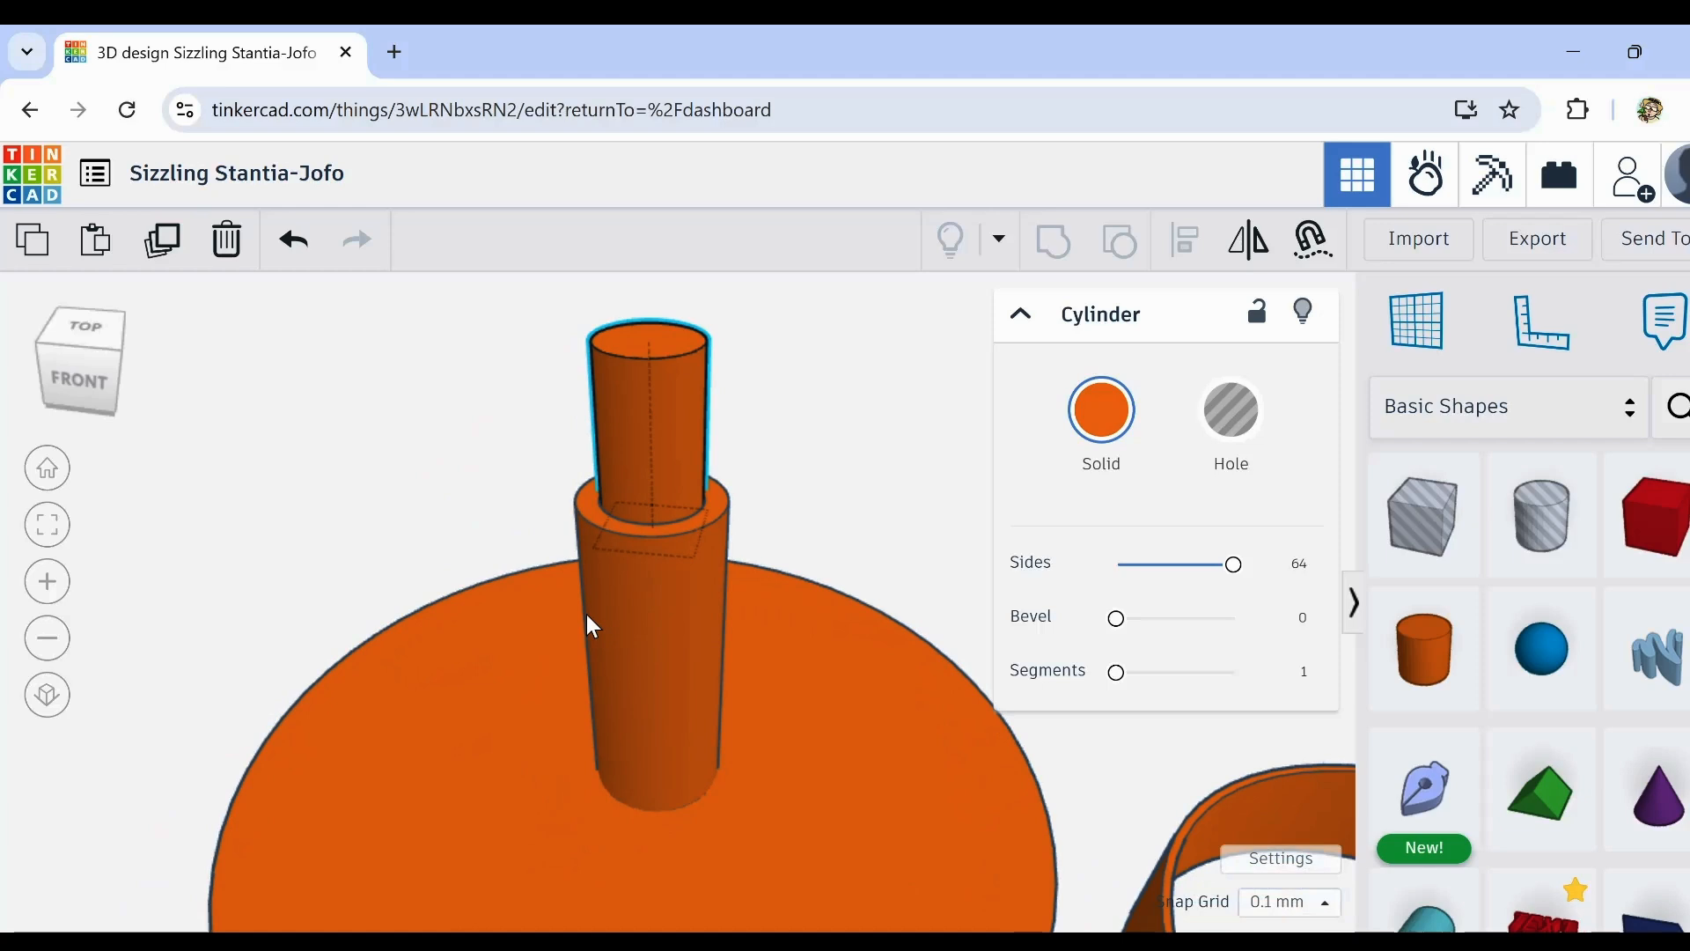
pyautogui.moveTo(586, 614); pyautogui.dragTo(605, 627, button='middle')
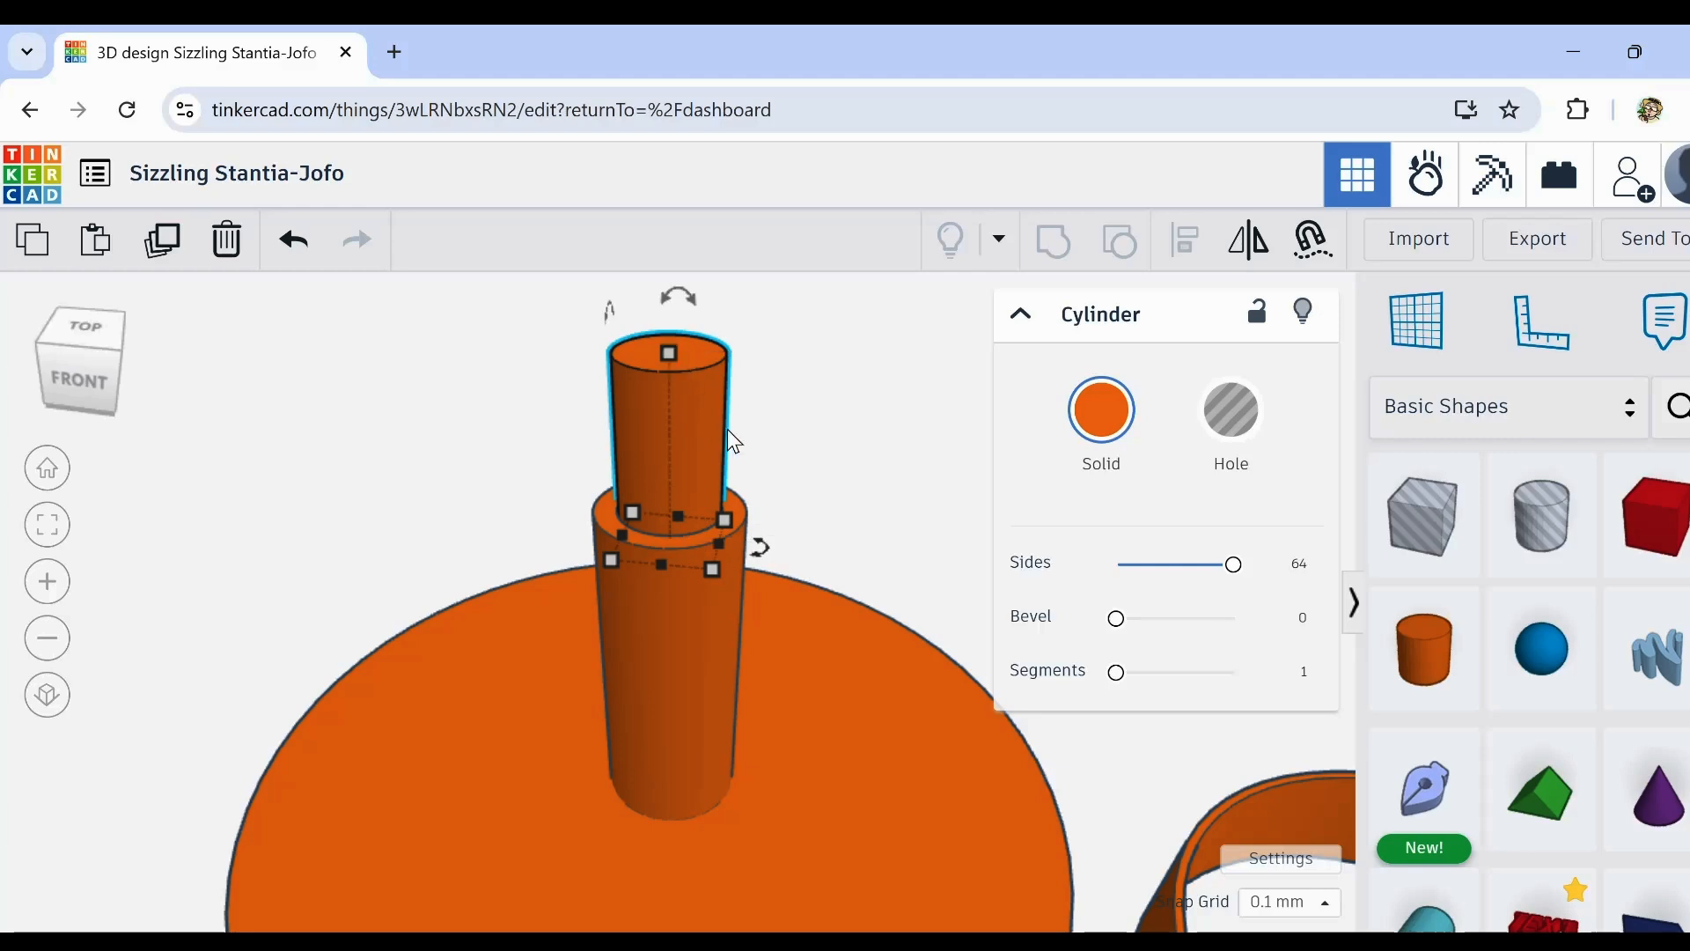
# Step: Turn the hollow tube around the pin into a transparent hole shape
pyautogui.scroll(-3, 728, 435)
pyautogui.click(678, 621)
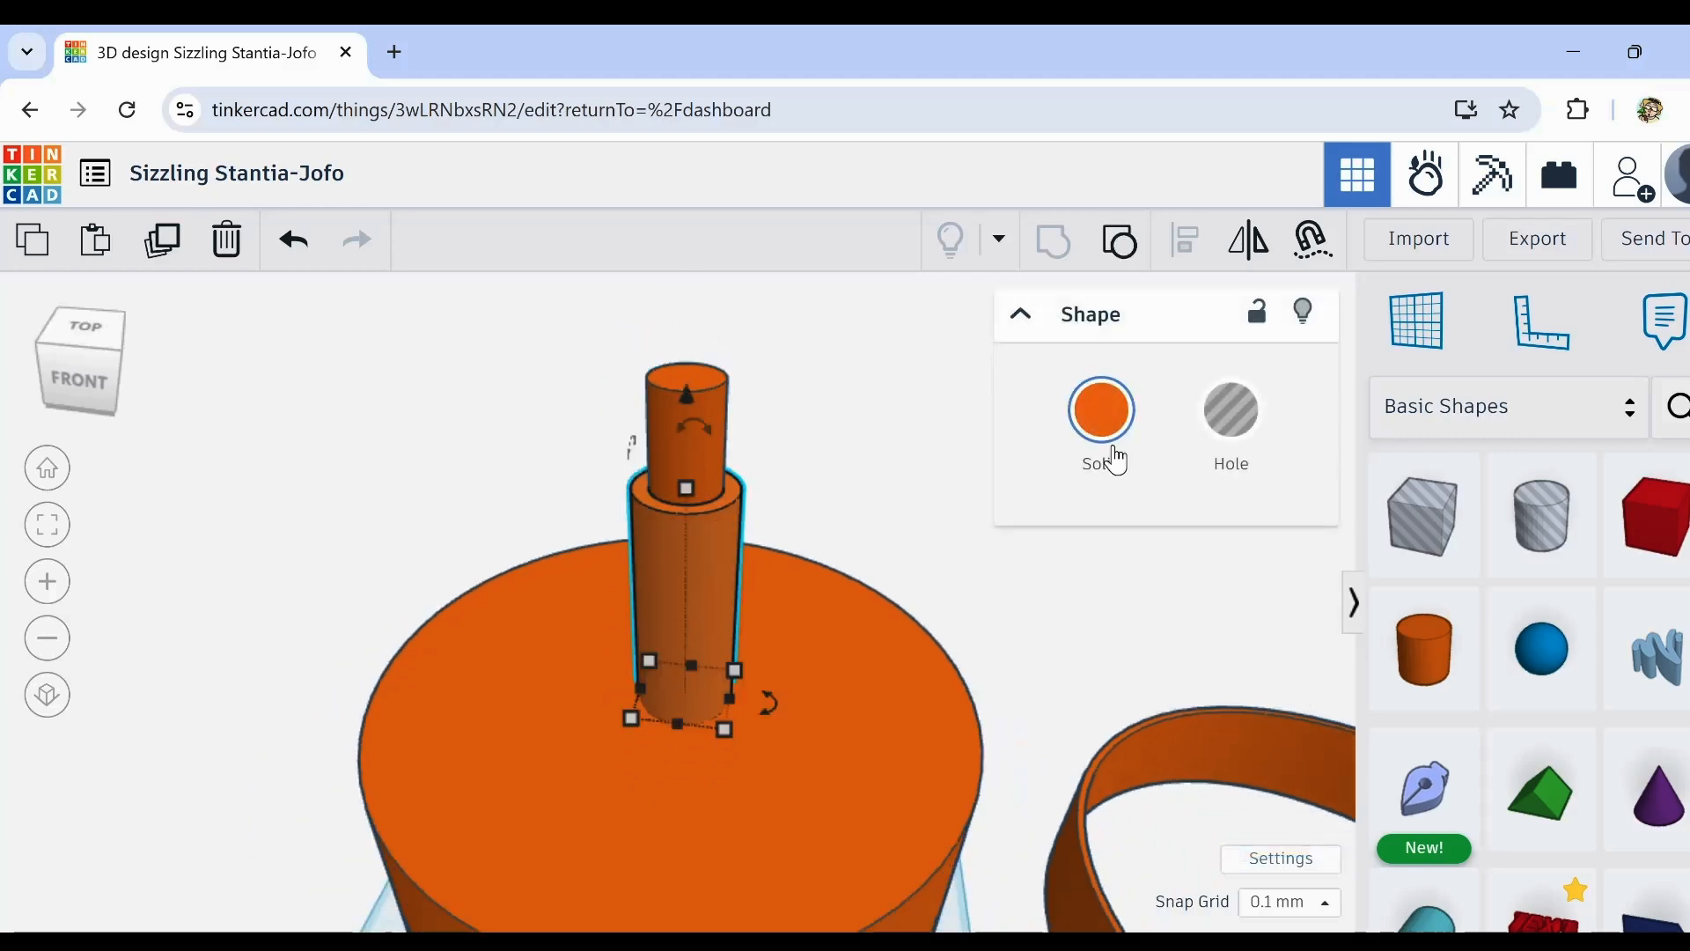
pyautogui.click(1230, 411)
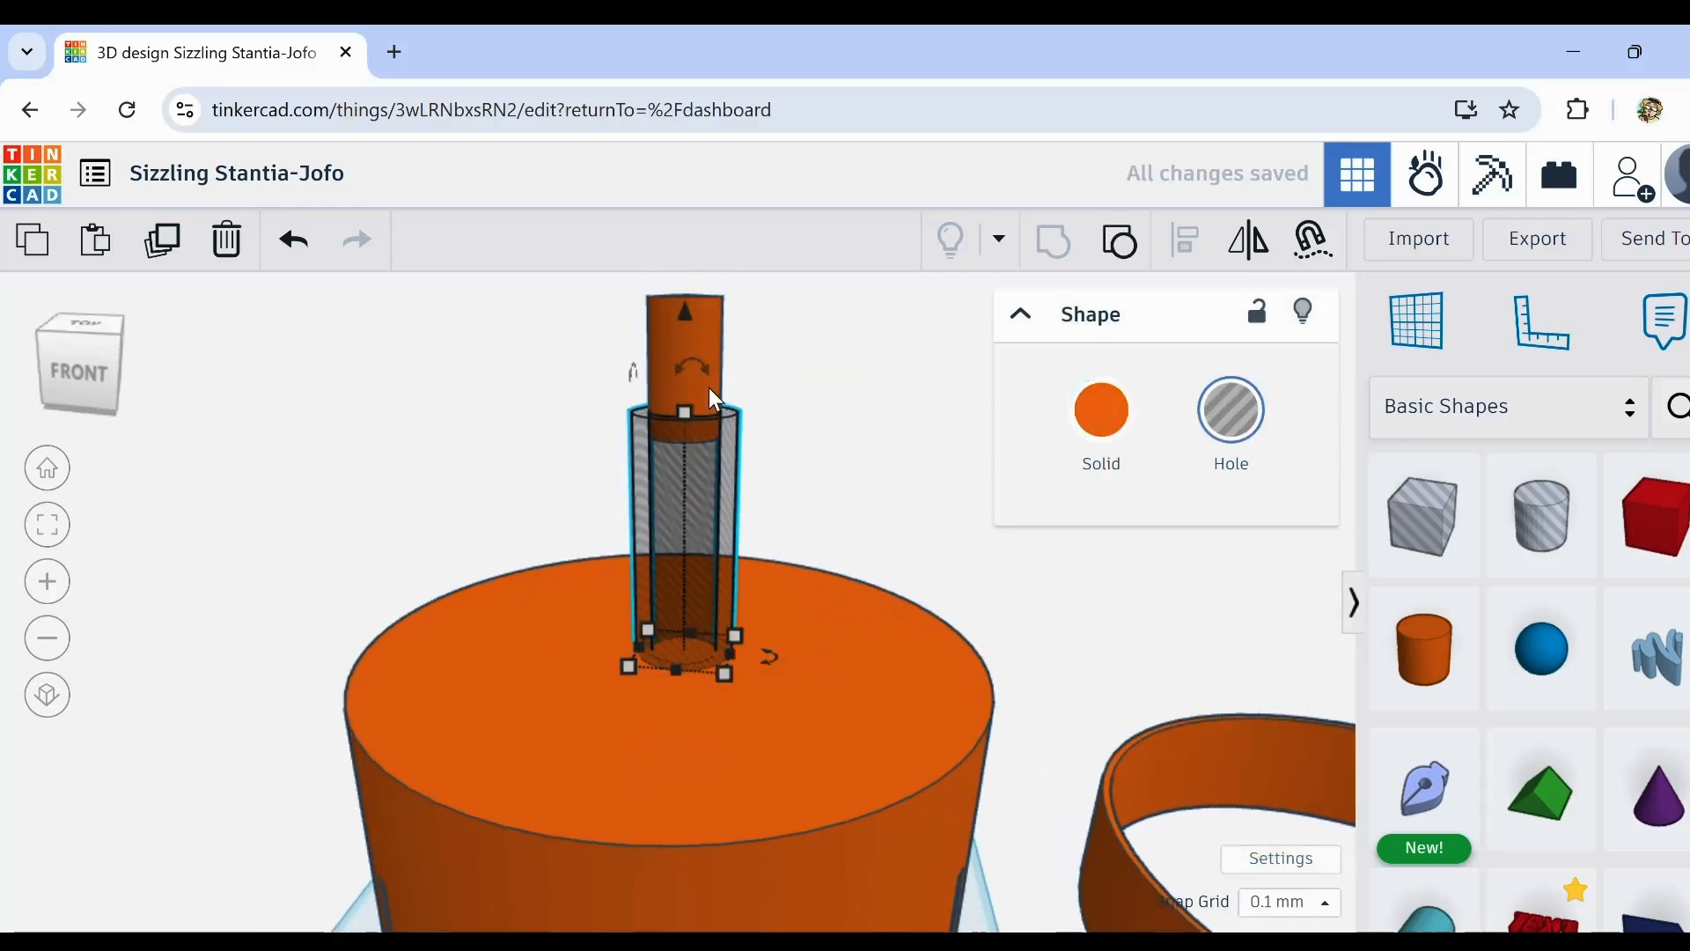
pyautogui.moveTo(701, 370)
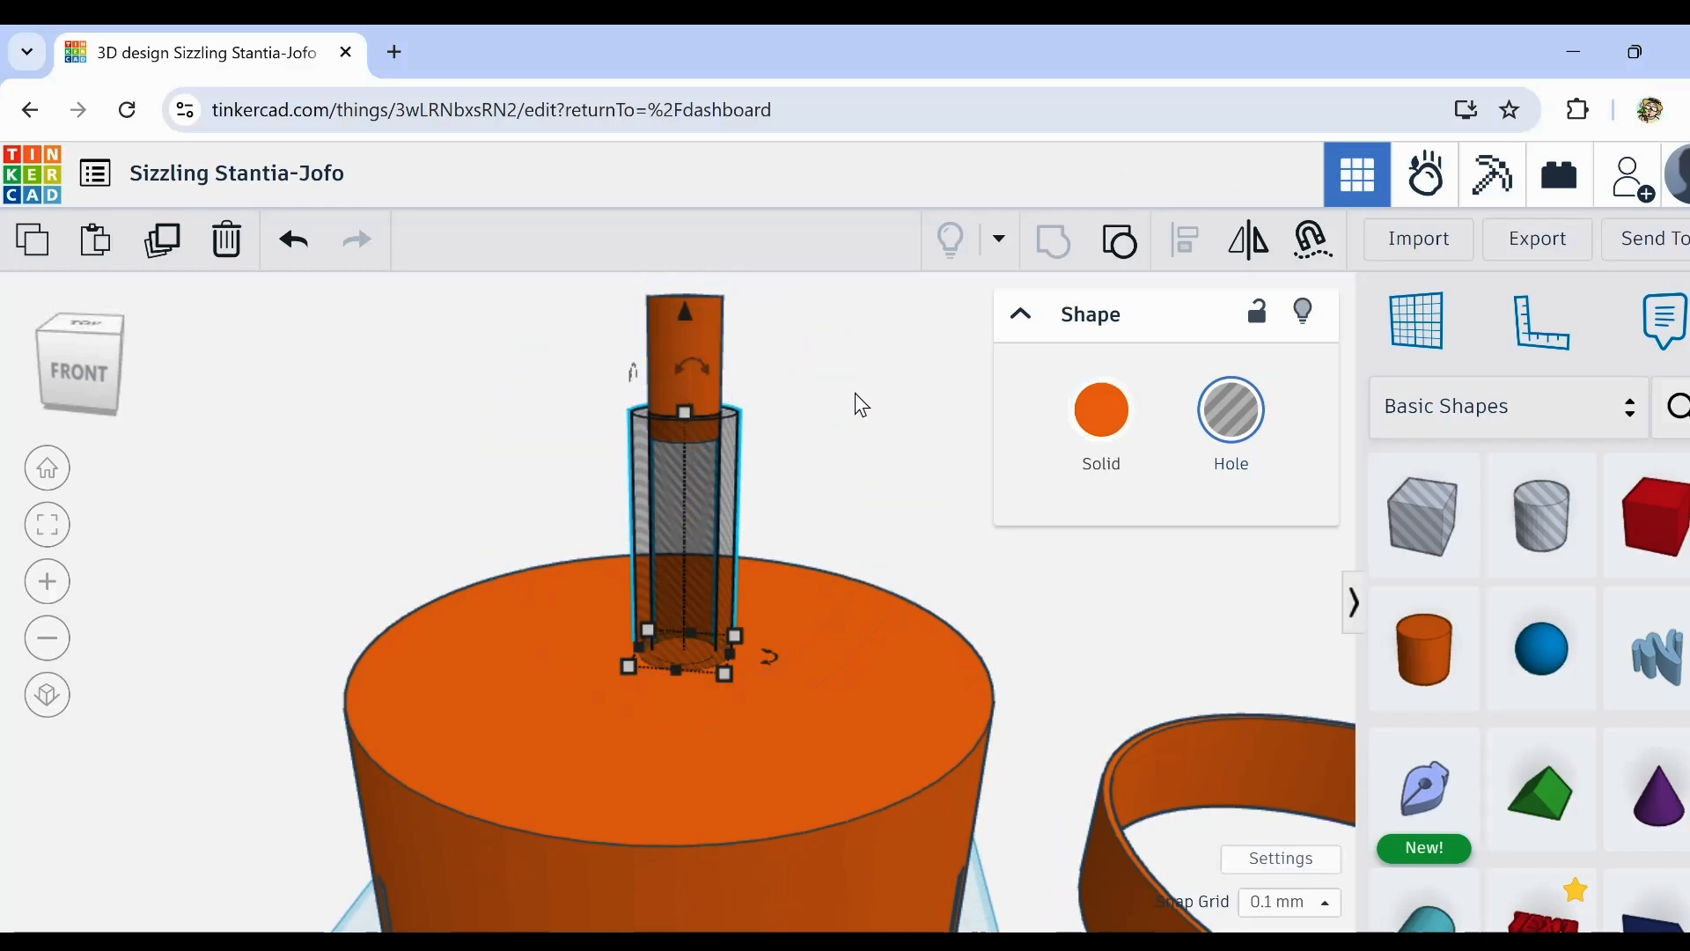
# Step: Place a purple cone from the basic shapes on the pin's top face
pyautogui.scroll(-3, 836, 398)
pyautogui.moveTo(838, 401); pyautogui.dragTo(815, 578, button='middle')
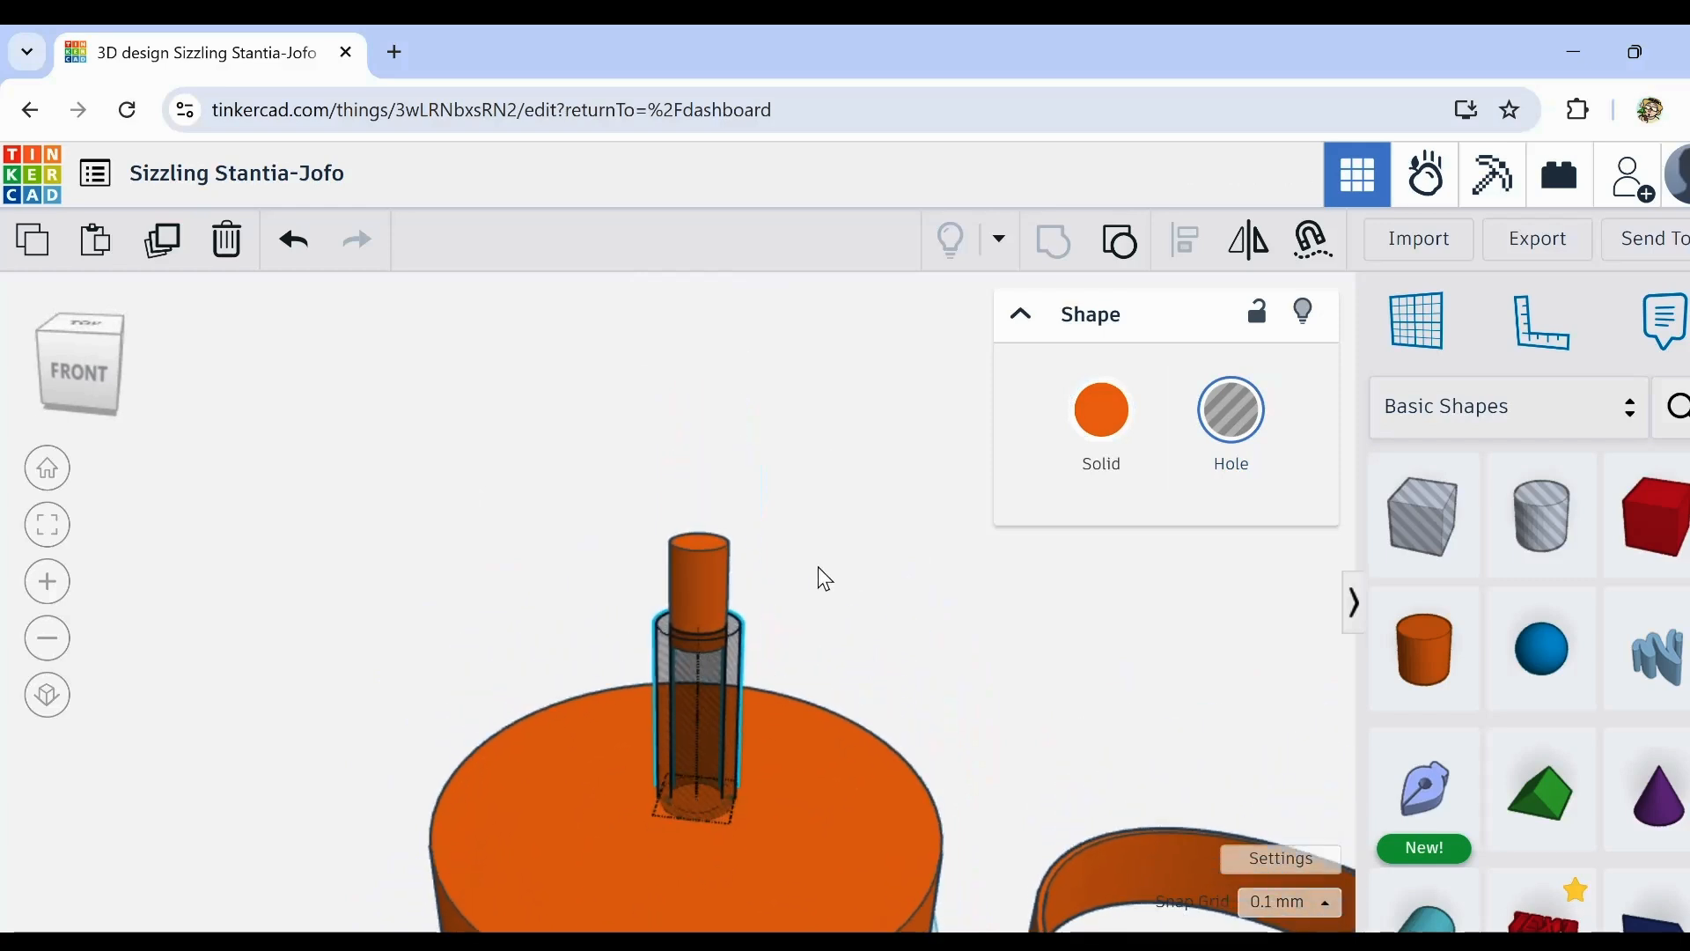
pyautogui.click(1677, 814)
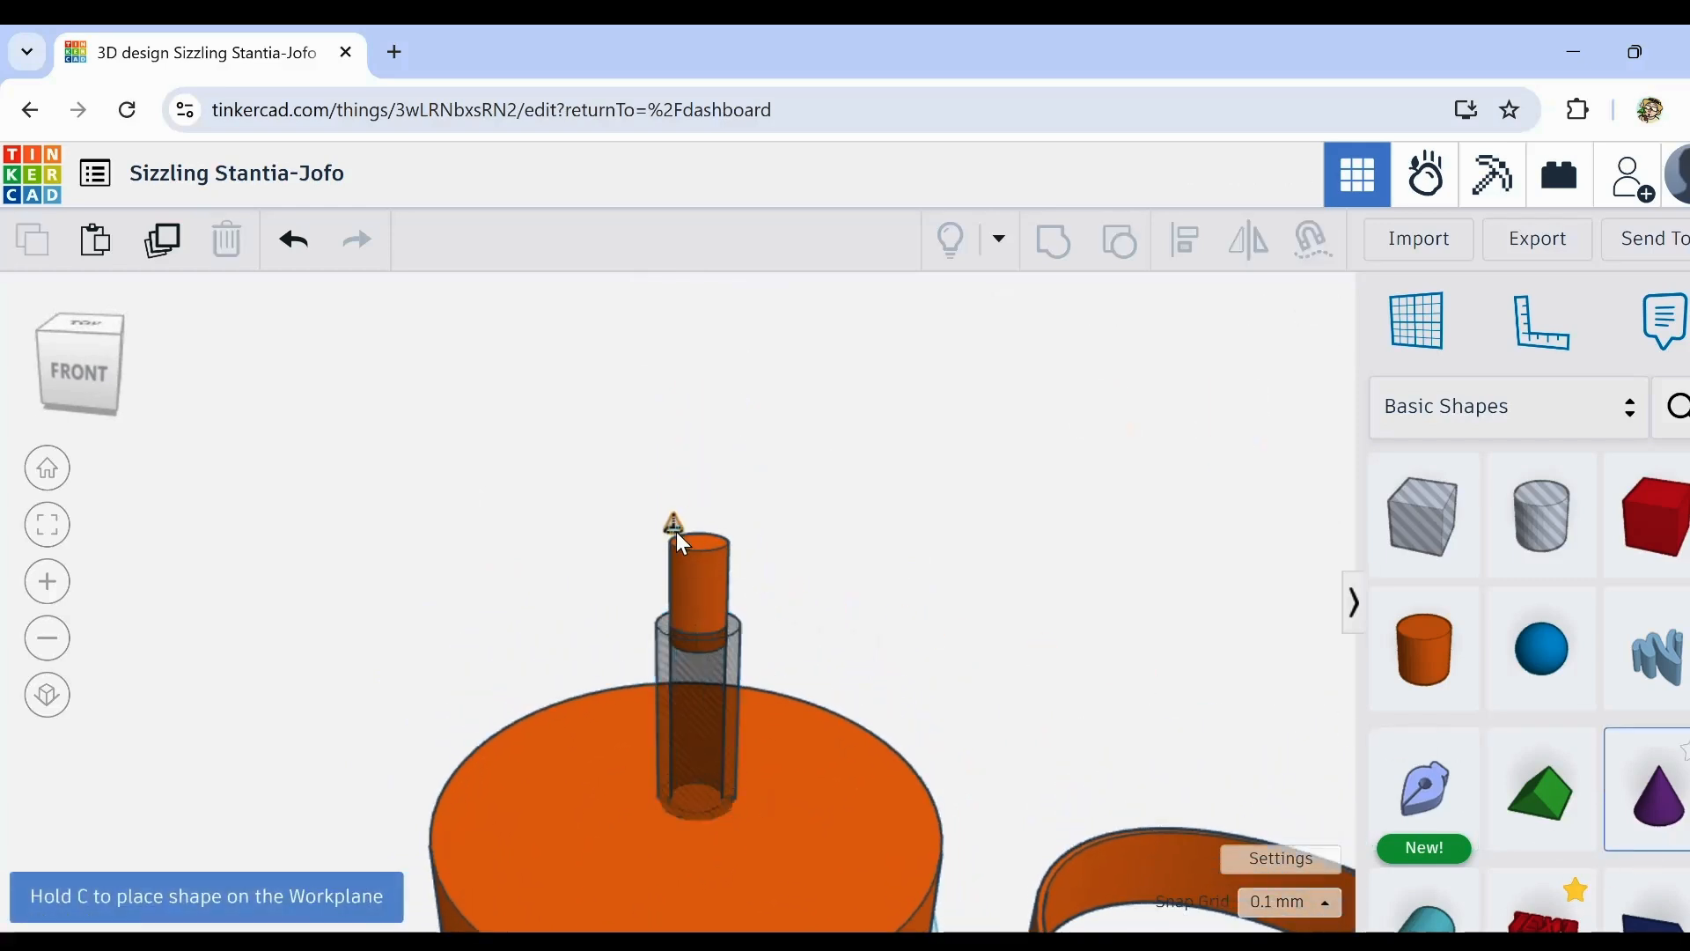
pyautogui.click(700, 544)
pyautogui.scroll(5, 699, 540)
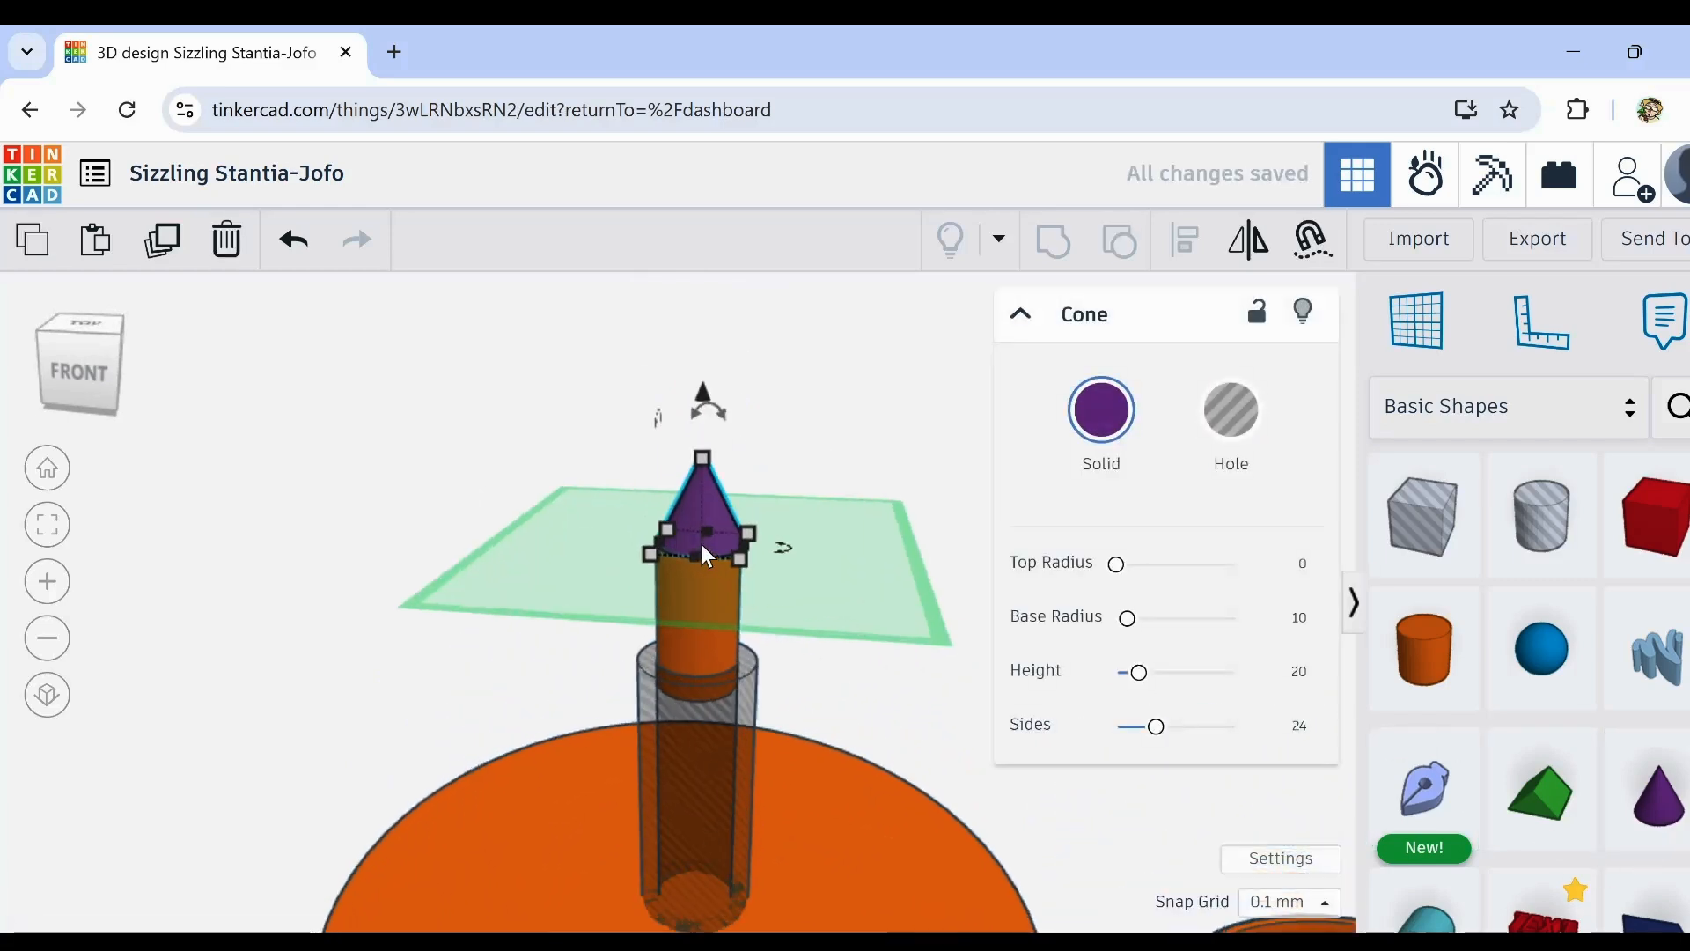
# Step: Smooth the cone to 64 sides and resize its base to match the pin's diameter
pyautogui.moveTo(671, 602); pyautogui.dragTo(696, 678, button='right')
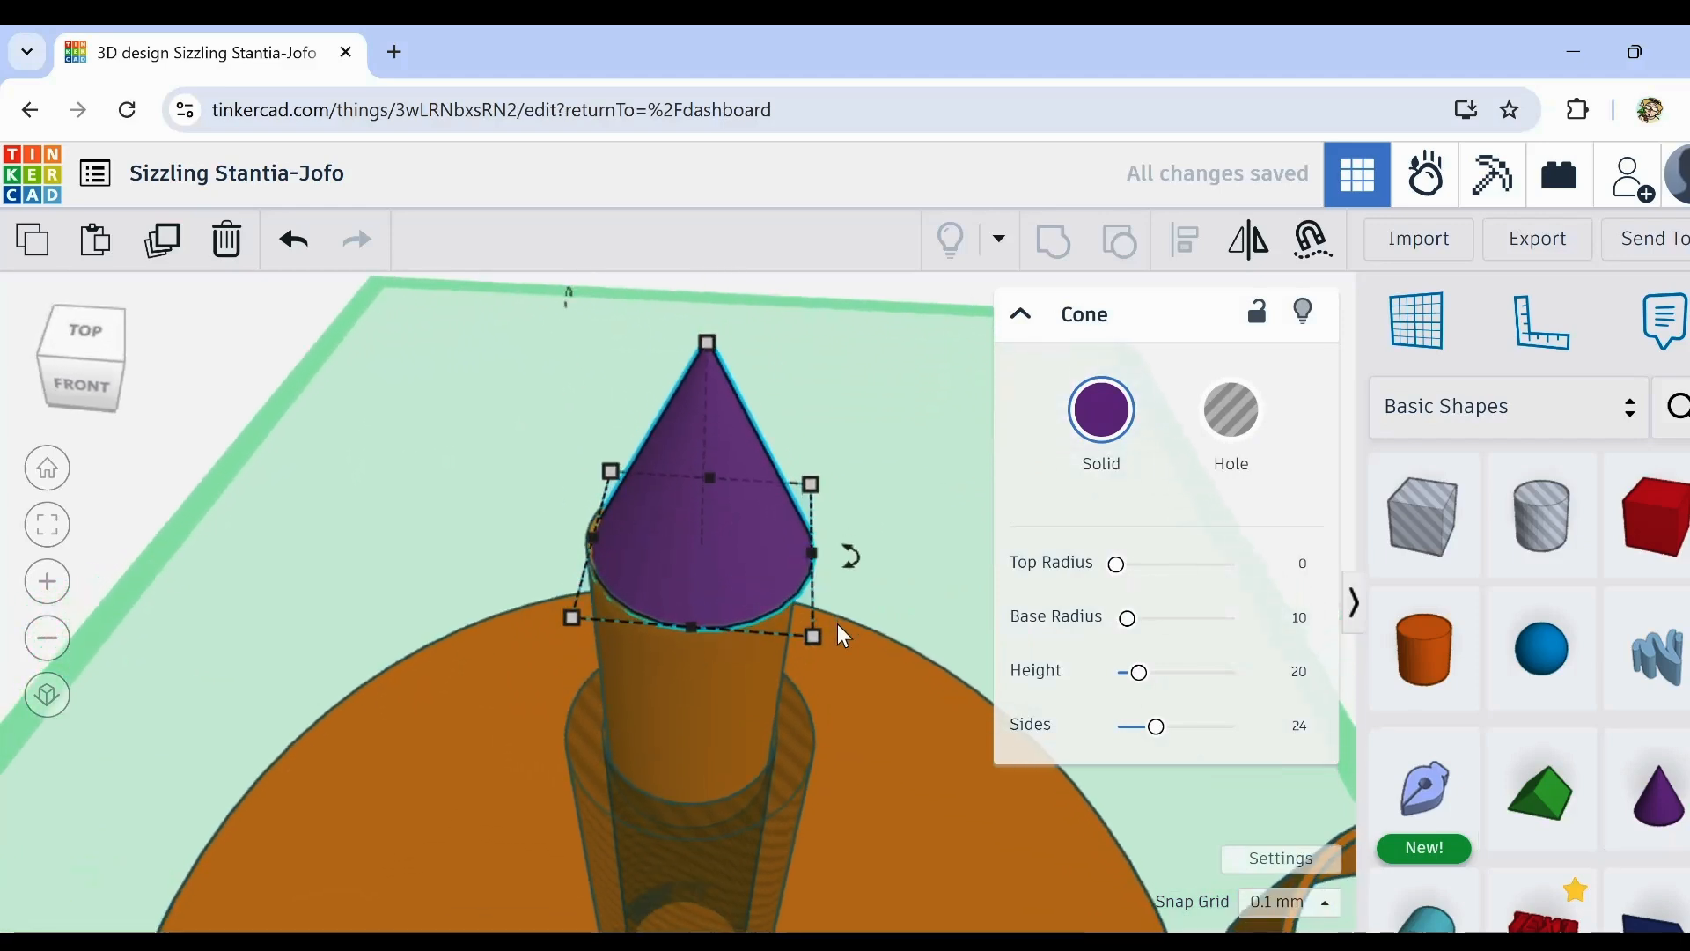
pyautogui.moveTo(795, 627); pyautogui.dragTo(800, 629)
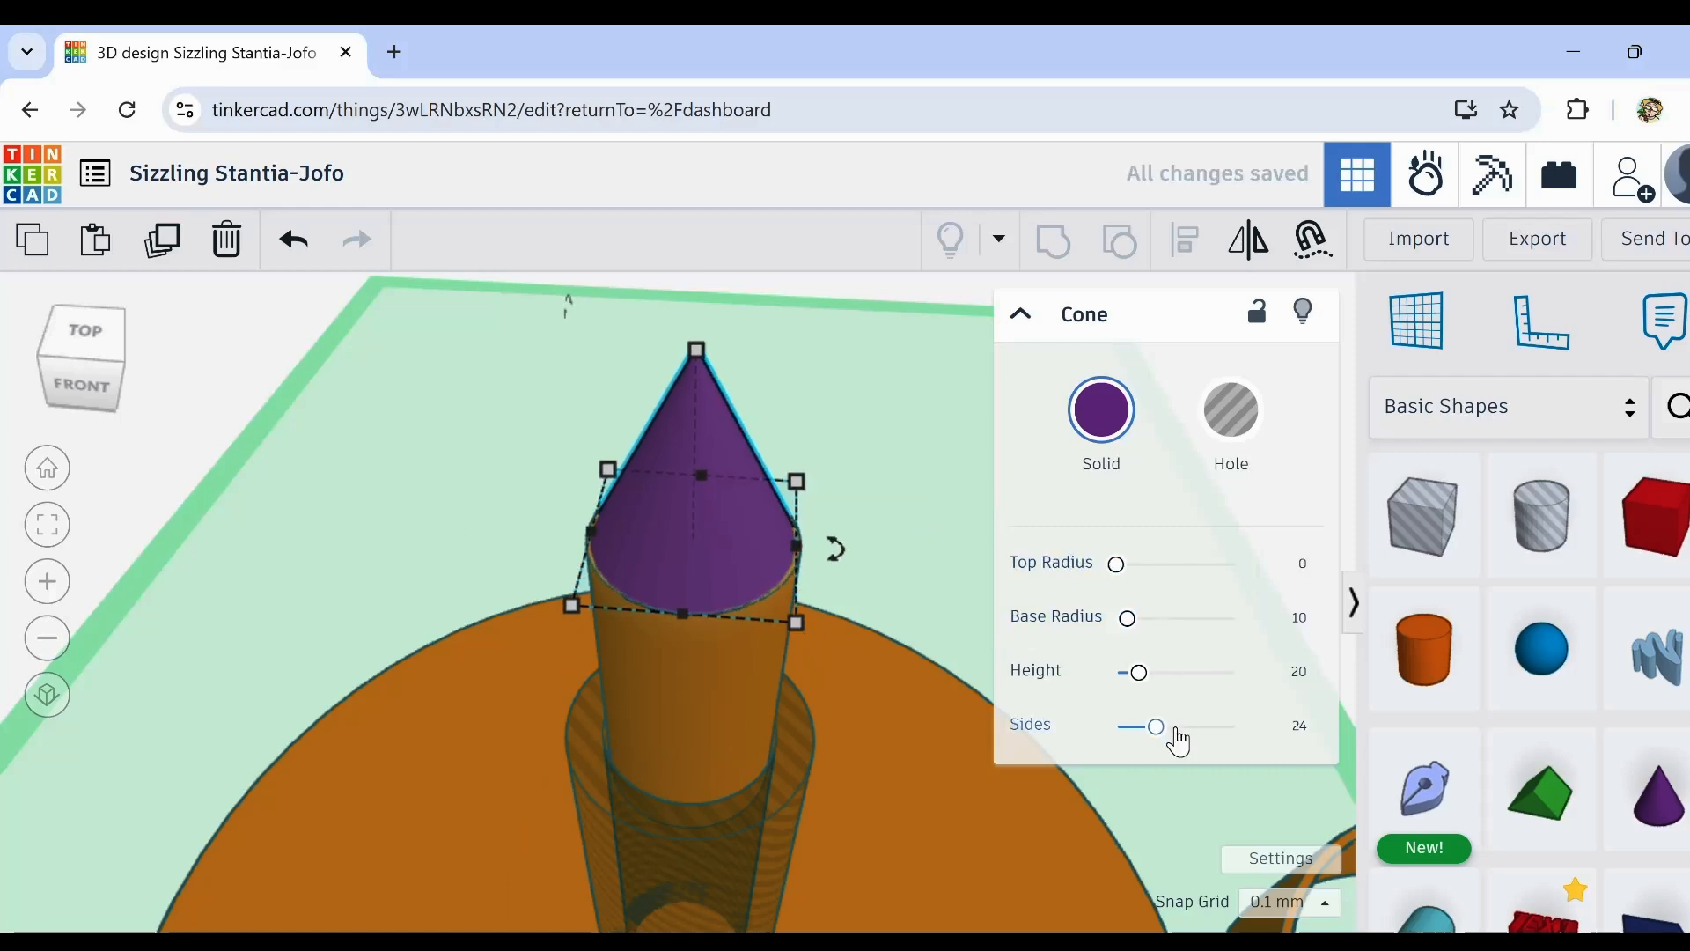
pyautogui.moveTo(1144, 727); pyautogui.dragTo(1236, 726)
pyautogui.click(339, 445)
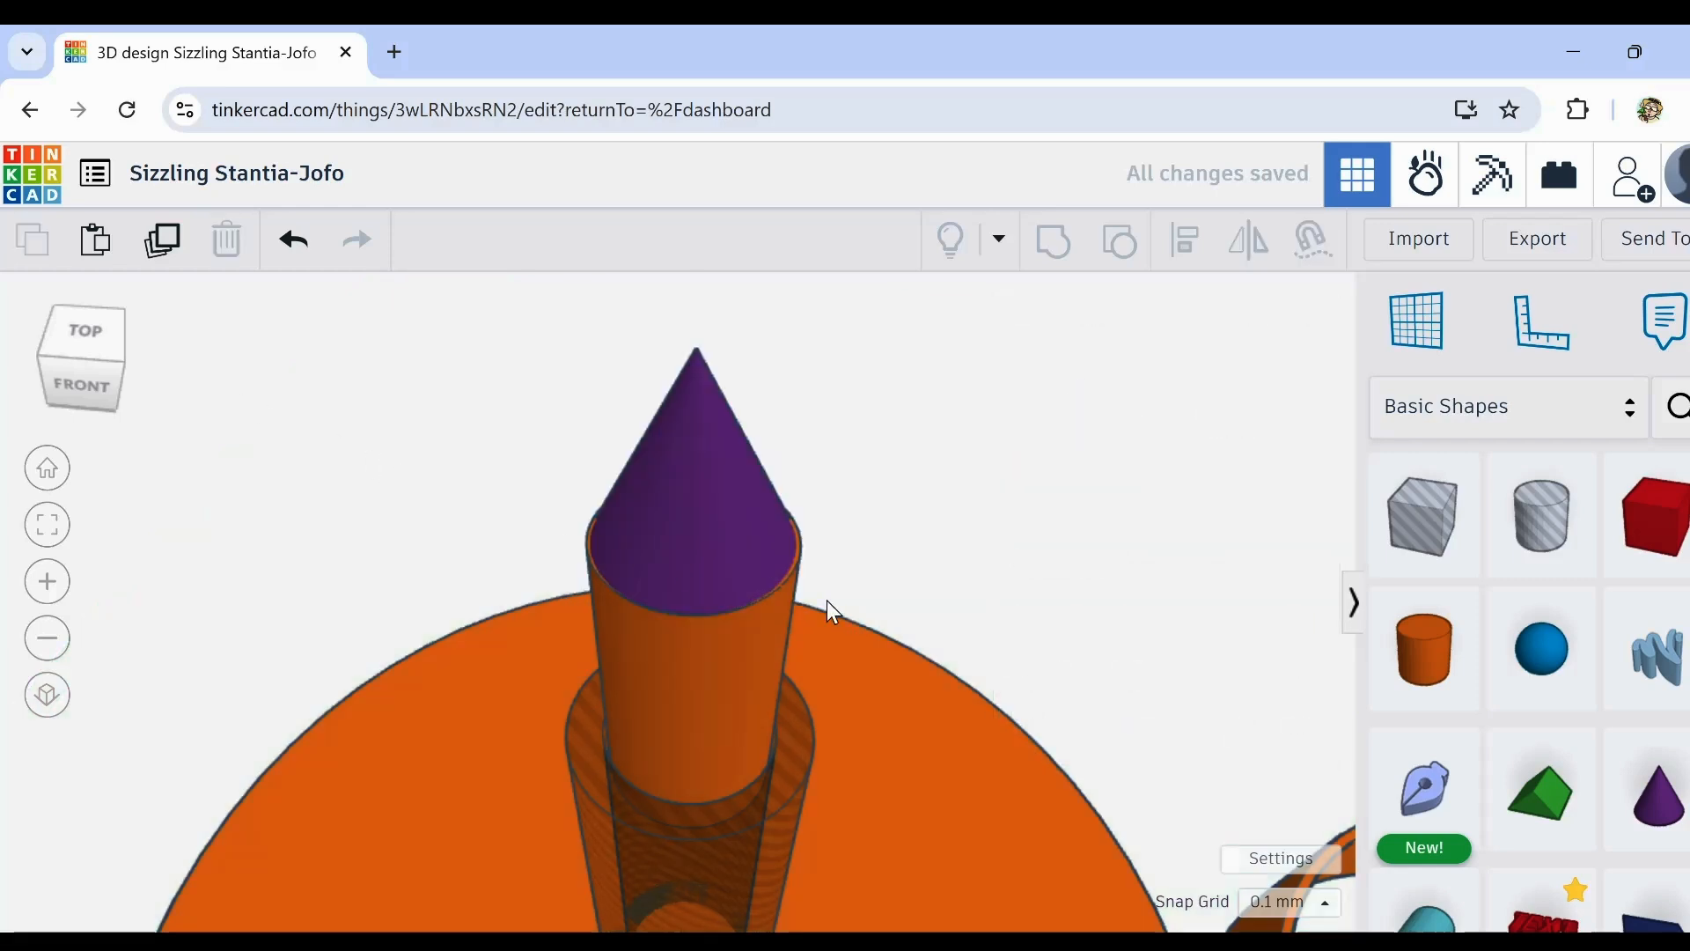
pyautogui.click(755, 556)
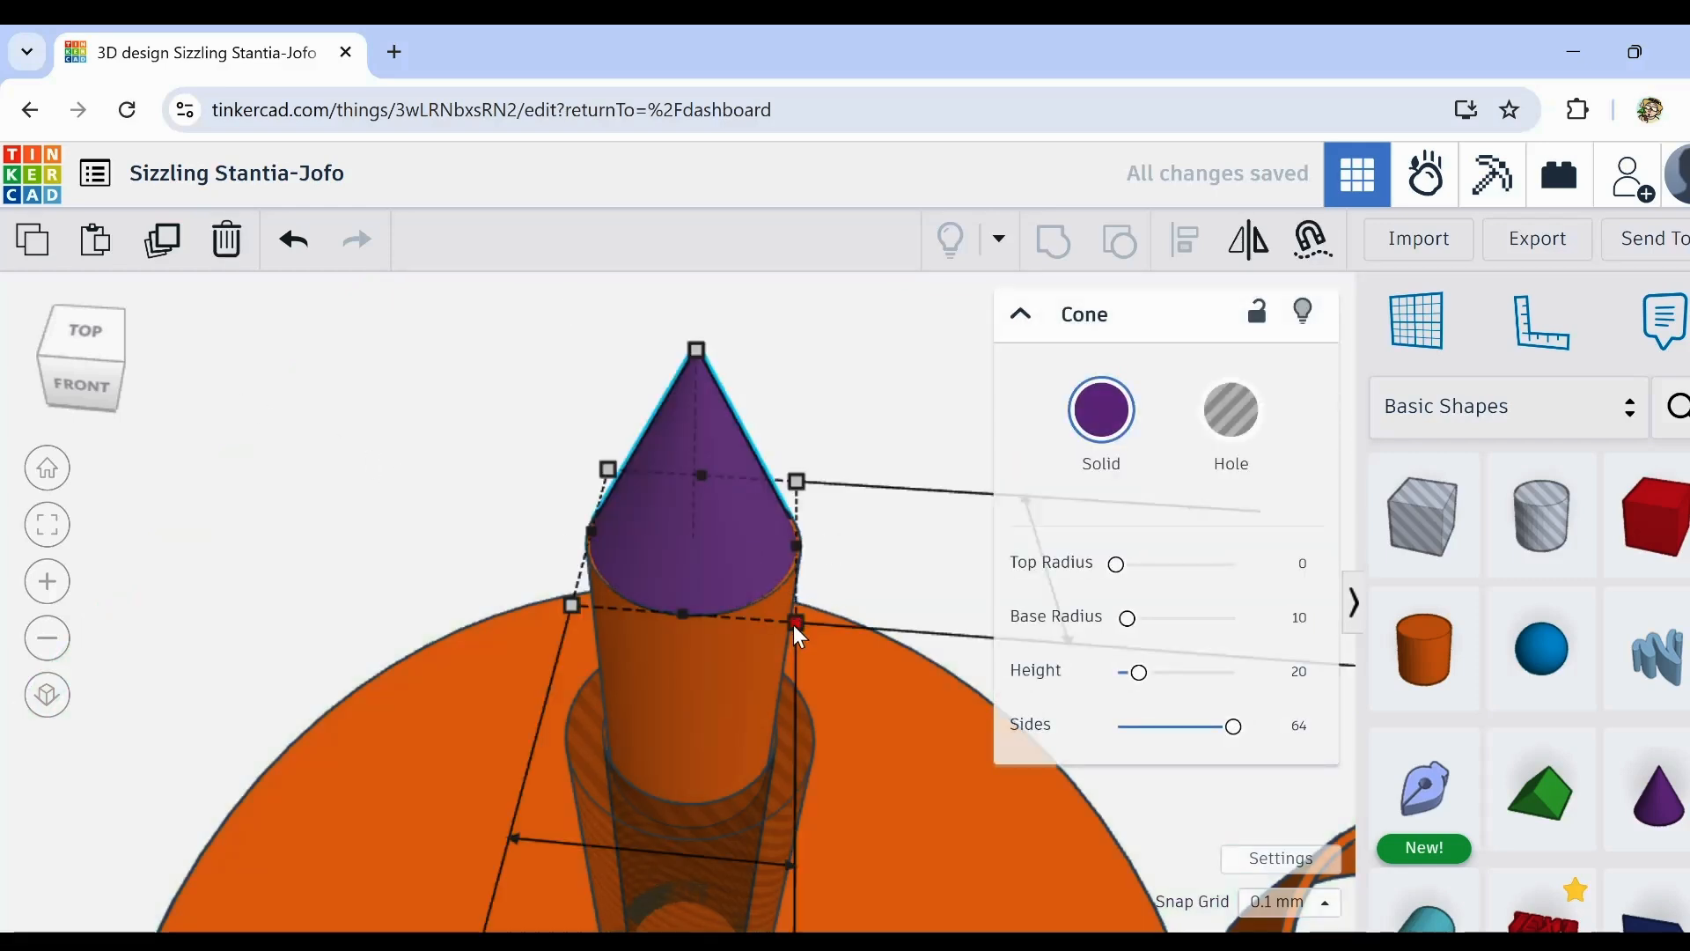
pyautogui.moveTo(794, 625); pyautogui.dragTo(797, 625)
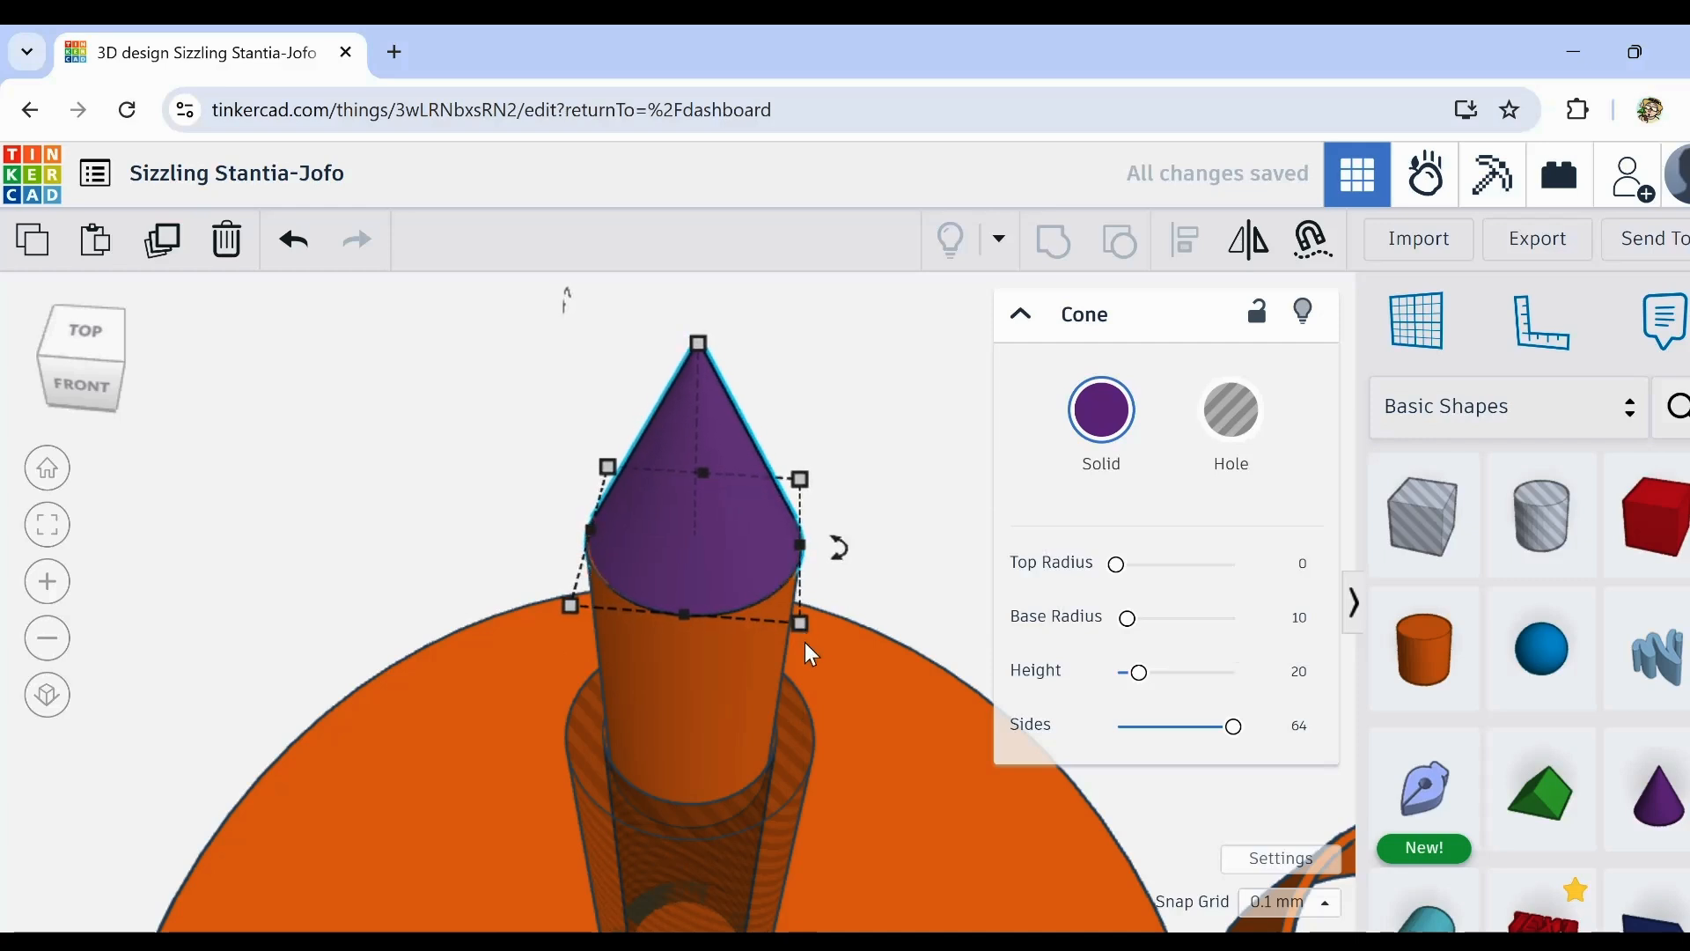
# Step: Align the cone and the pin on their centres so the cone sits concentric on the pin's top
pyautogui.keyDown('shift'); pyautogui.click(696, 689); pyautogui.keyUp('shift')
pyautogui.click(1190, 241)
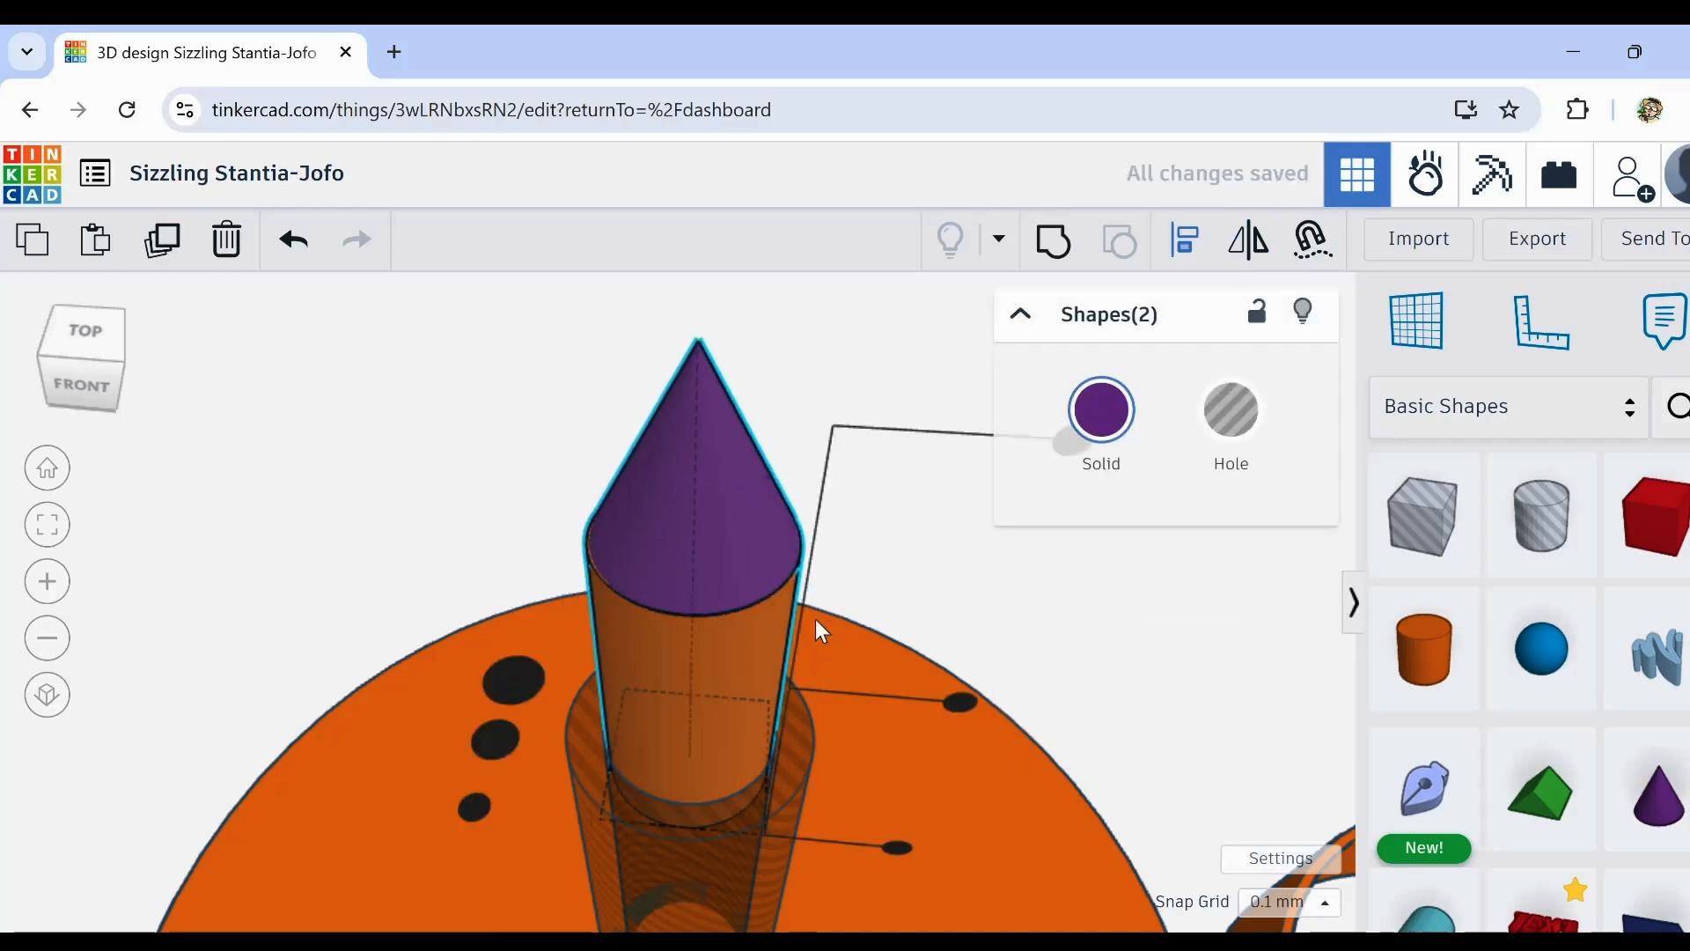
pyautogui.click(497, 741)
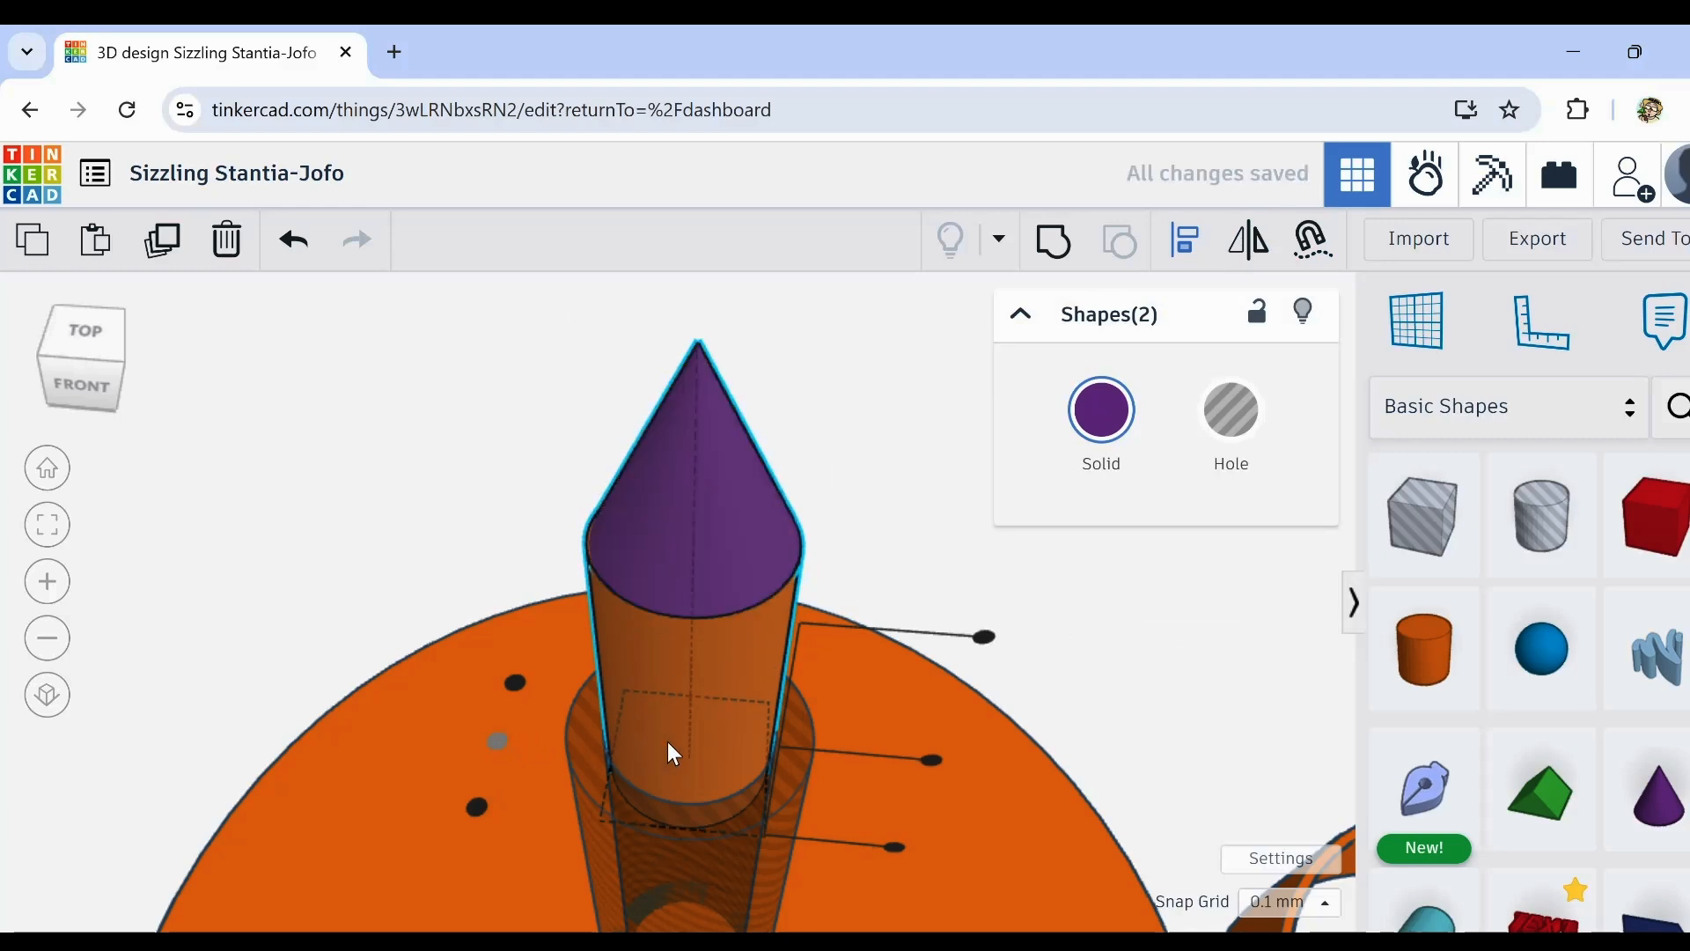
pyautogui.moveTo(851, 824); pyautogui.dragTo(972, 784, button='right')
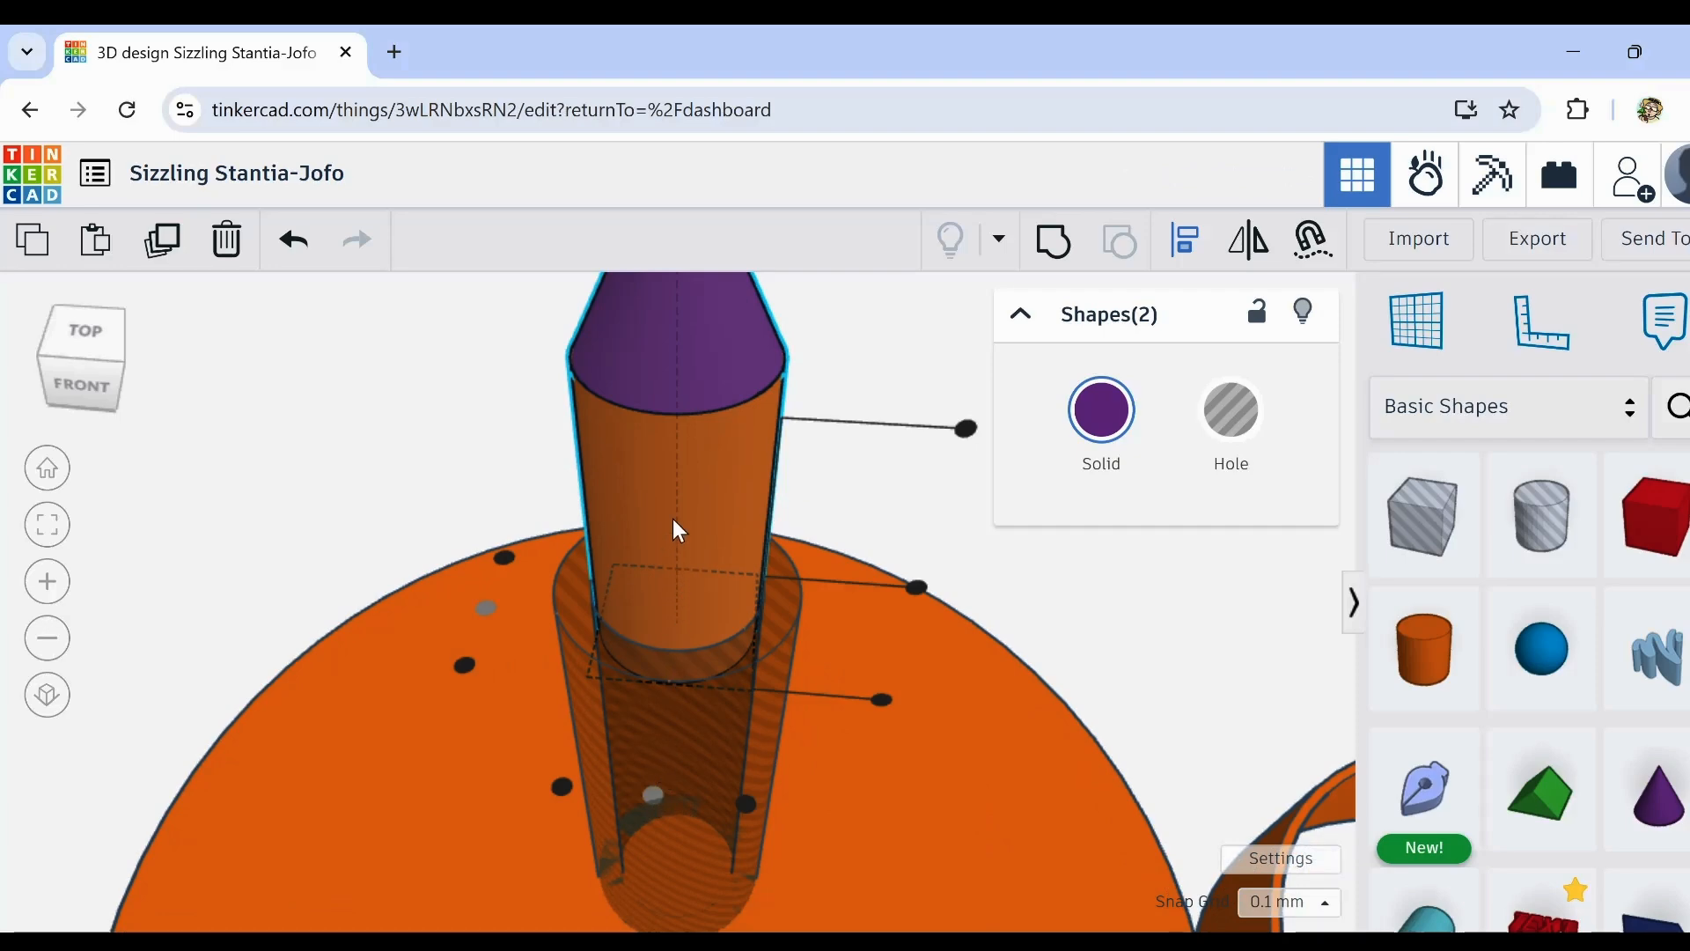
pyautogui.scroll(3, 684, 517)
pyautogui.scroll(-5, 683, 520)
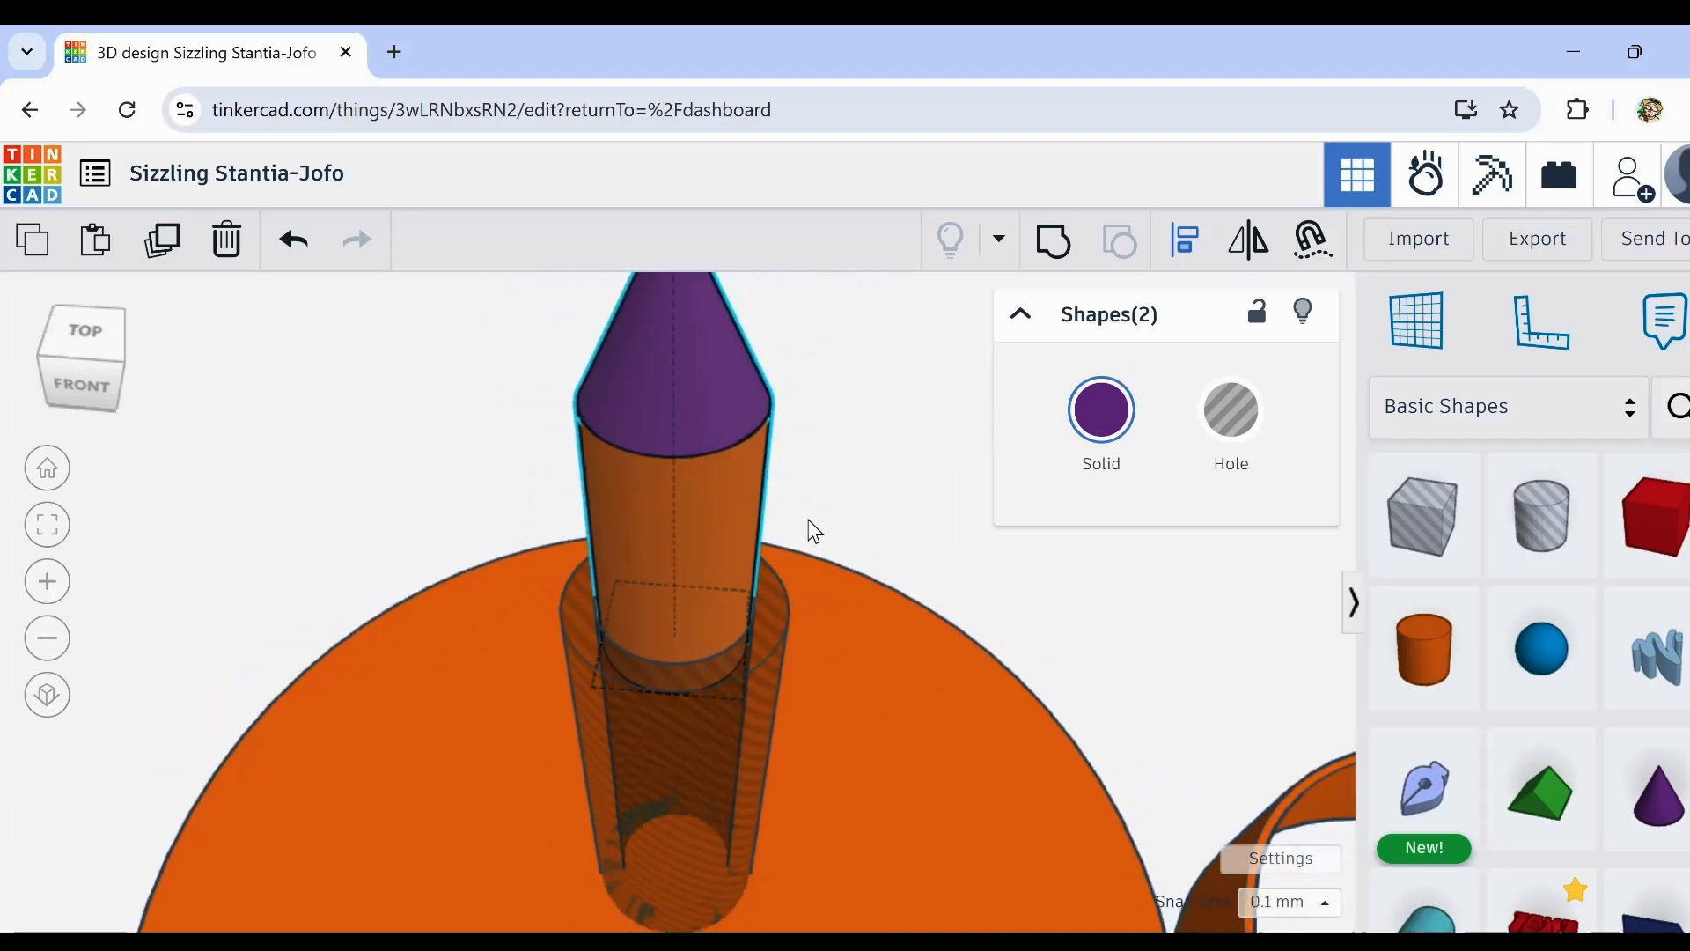
pyautogui.scroll(3, 613, 672)
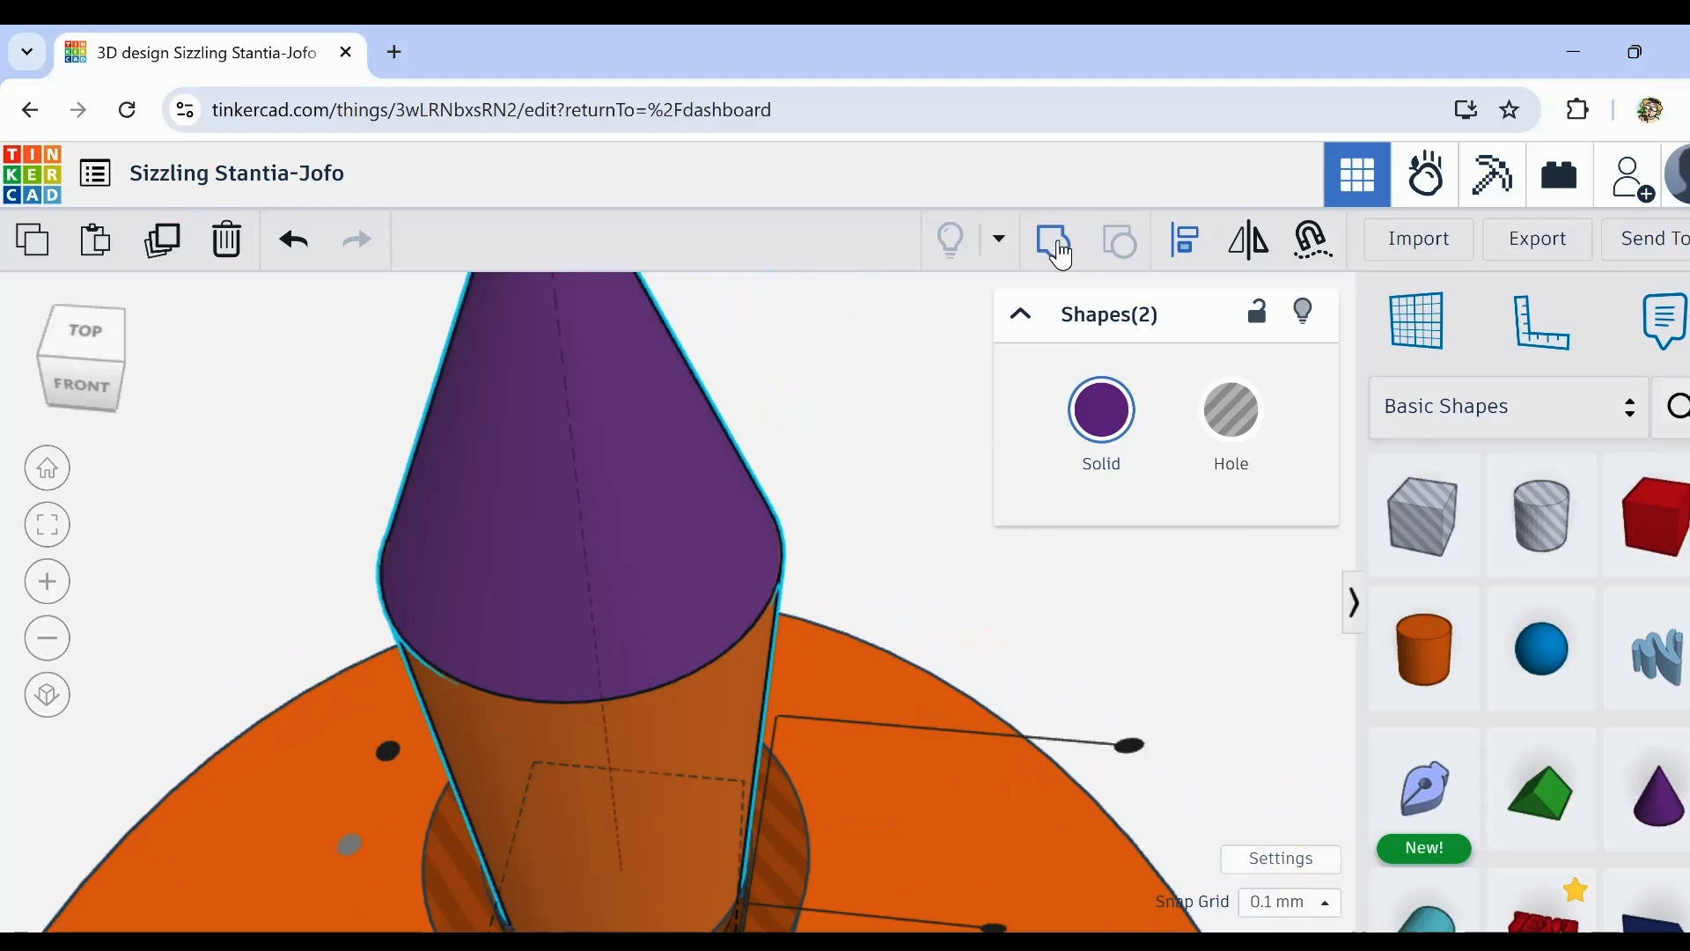
pyautogui.scroll(-5, 874, 491)
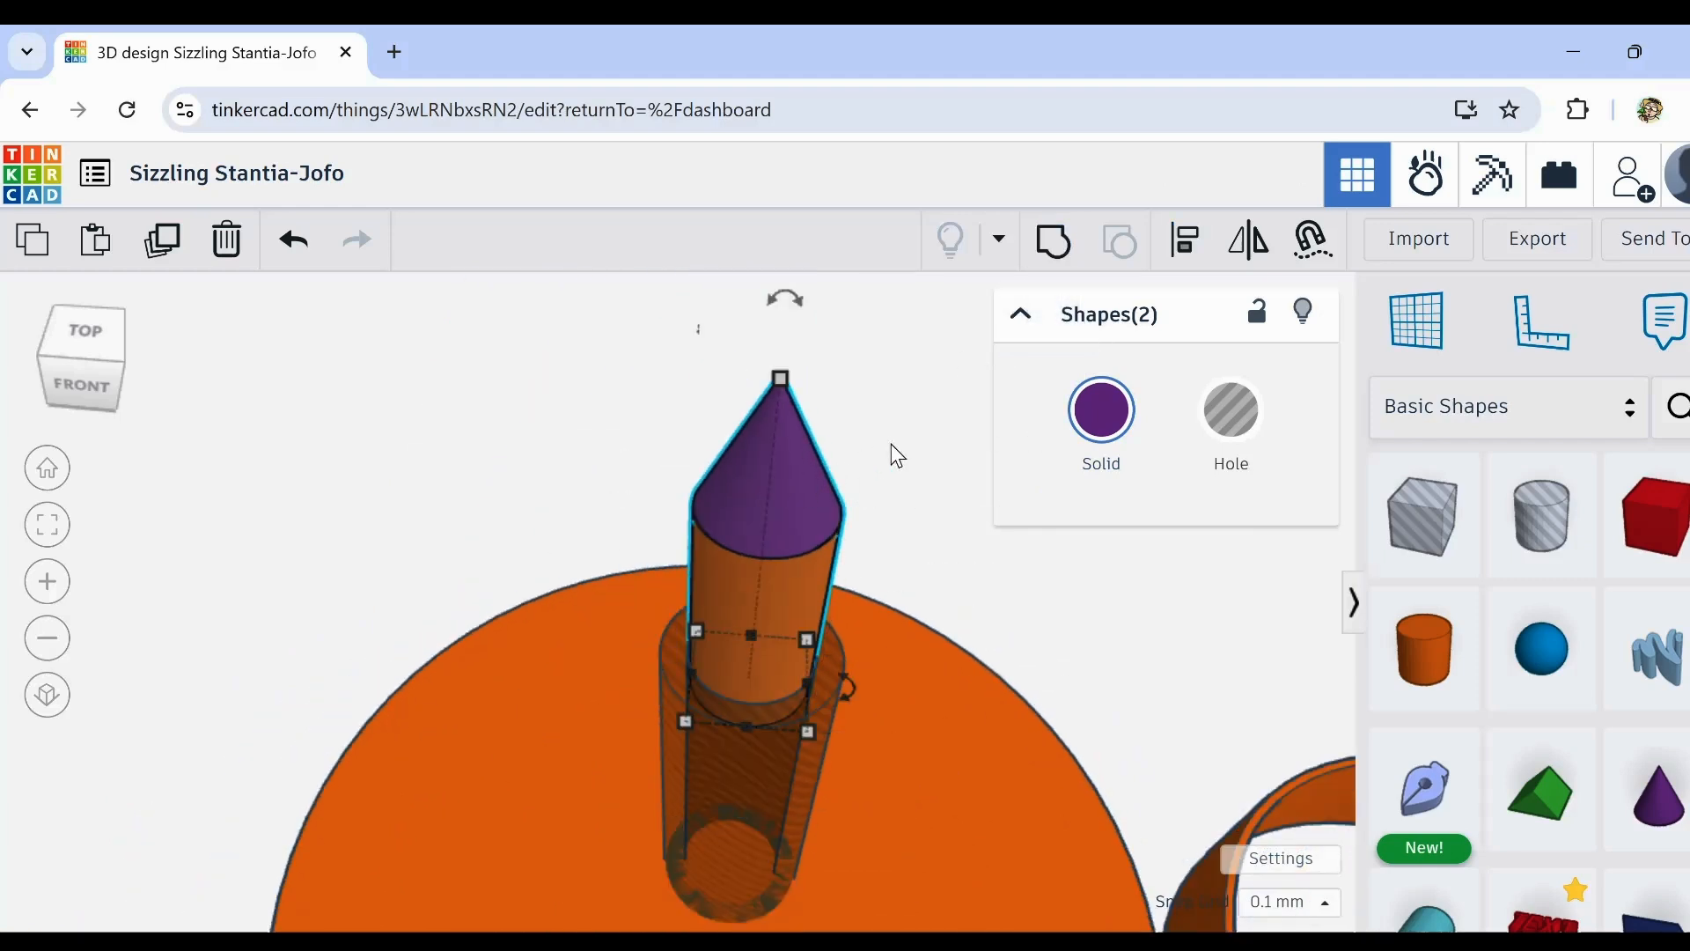
pyautogui.click(896, 444)
# Step: Shorten the cone on the pin to a height of about 15 mm
pyautogui.click(763, 495)
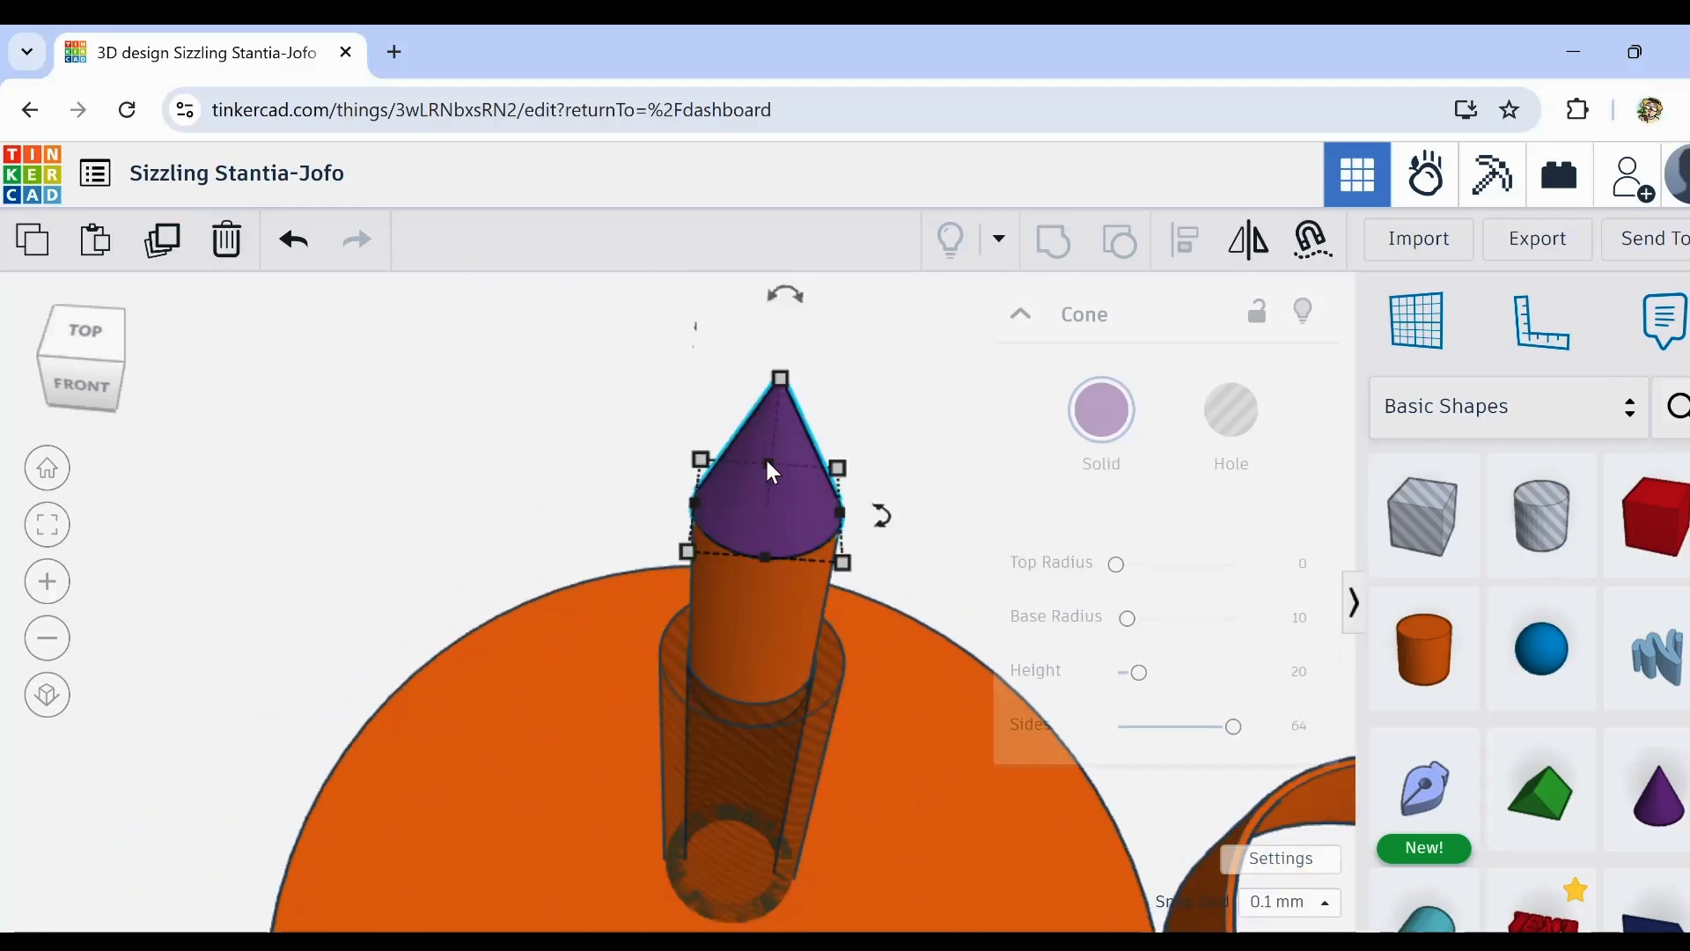
pyautogui.moveTo(780, 377); pyautogui.dragTo(774, 410)
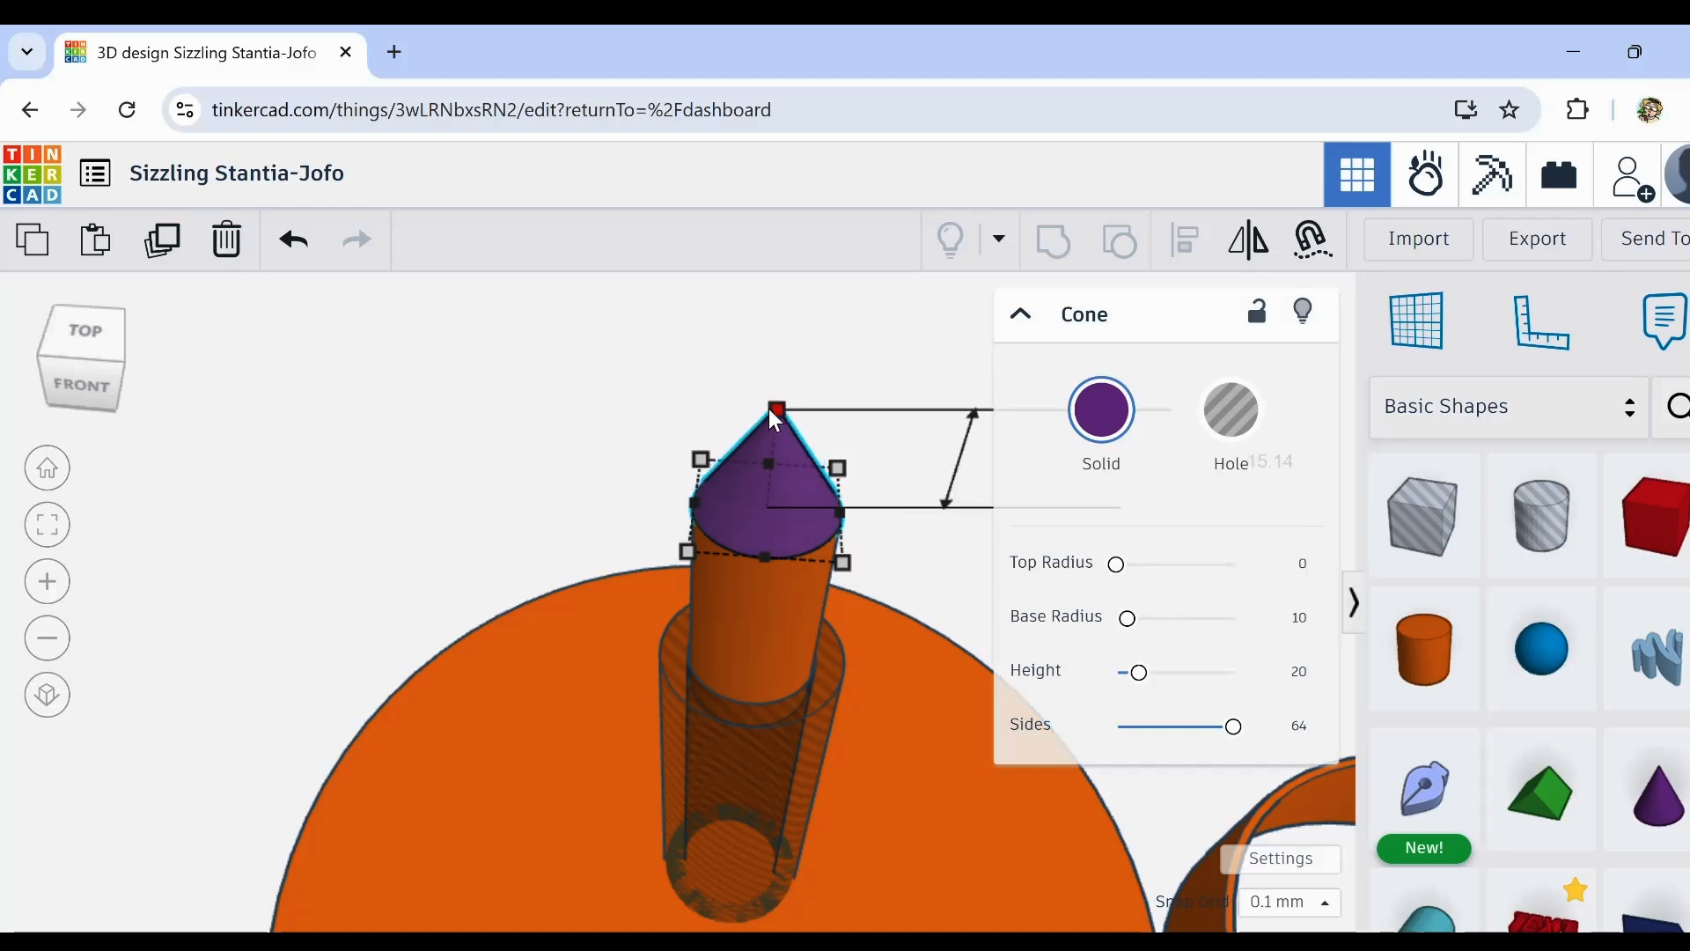
pyautogui.click(652, 451)
# Step: Try to shorten the pin and cone together from the tip, and undo the change
pyautogui.click(761, 604)
pyautogui.keyDown('shift'); pyautogui.click(774, 473); pyautogui.keyUp('shift')
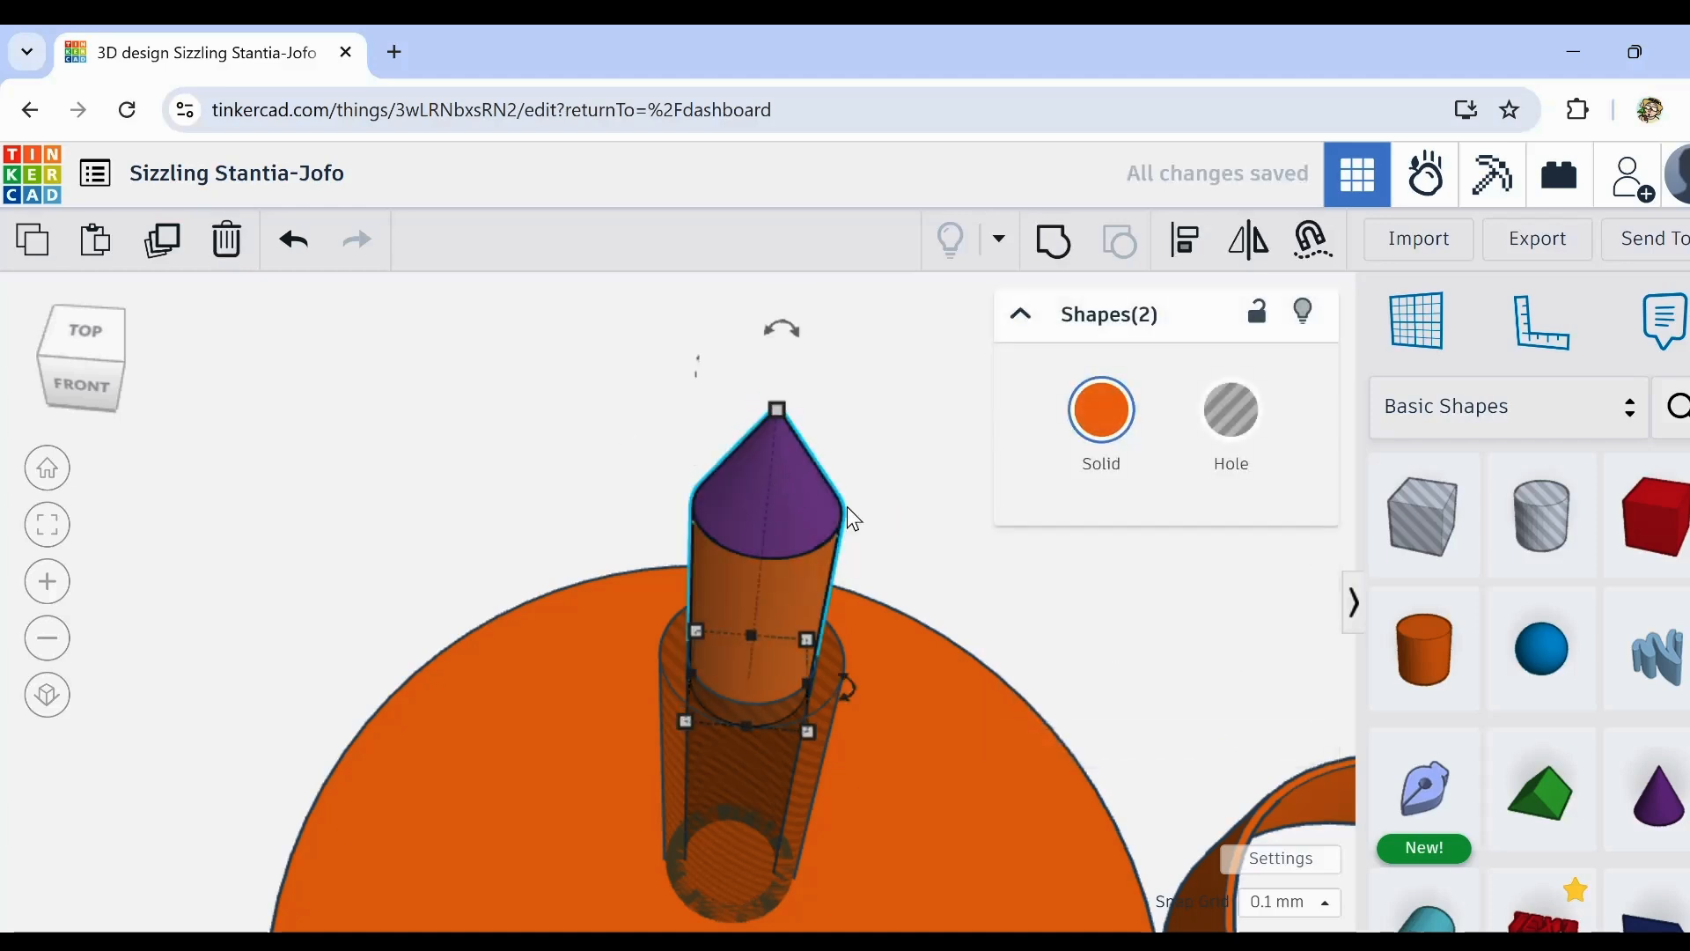
pyautogui.scroll(3, 863, 546)
pyautogui.scroll(-3, 858, 587)
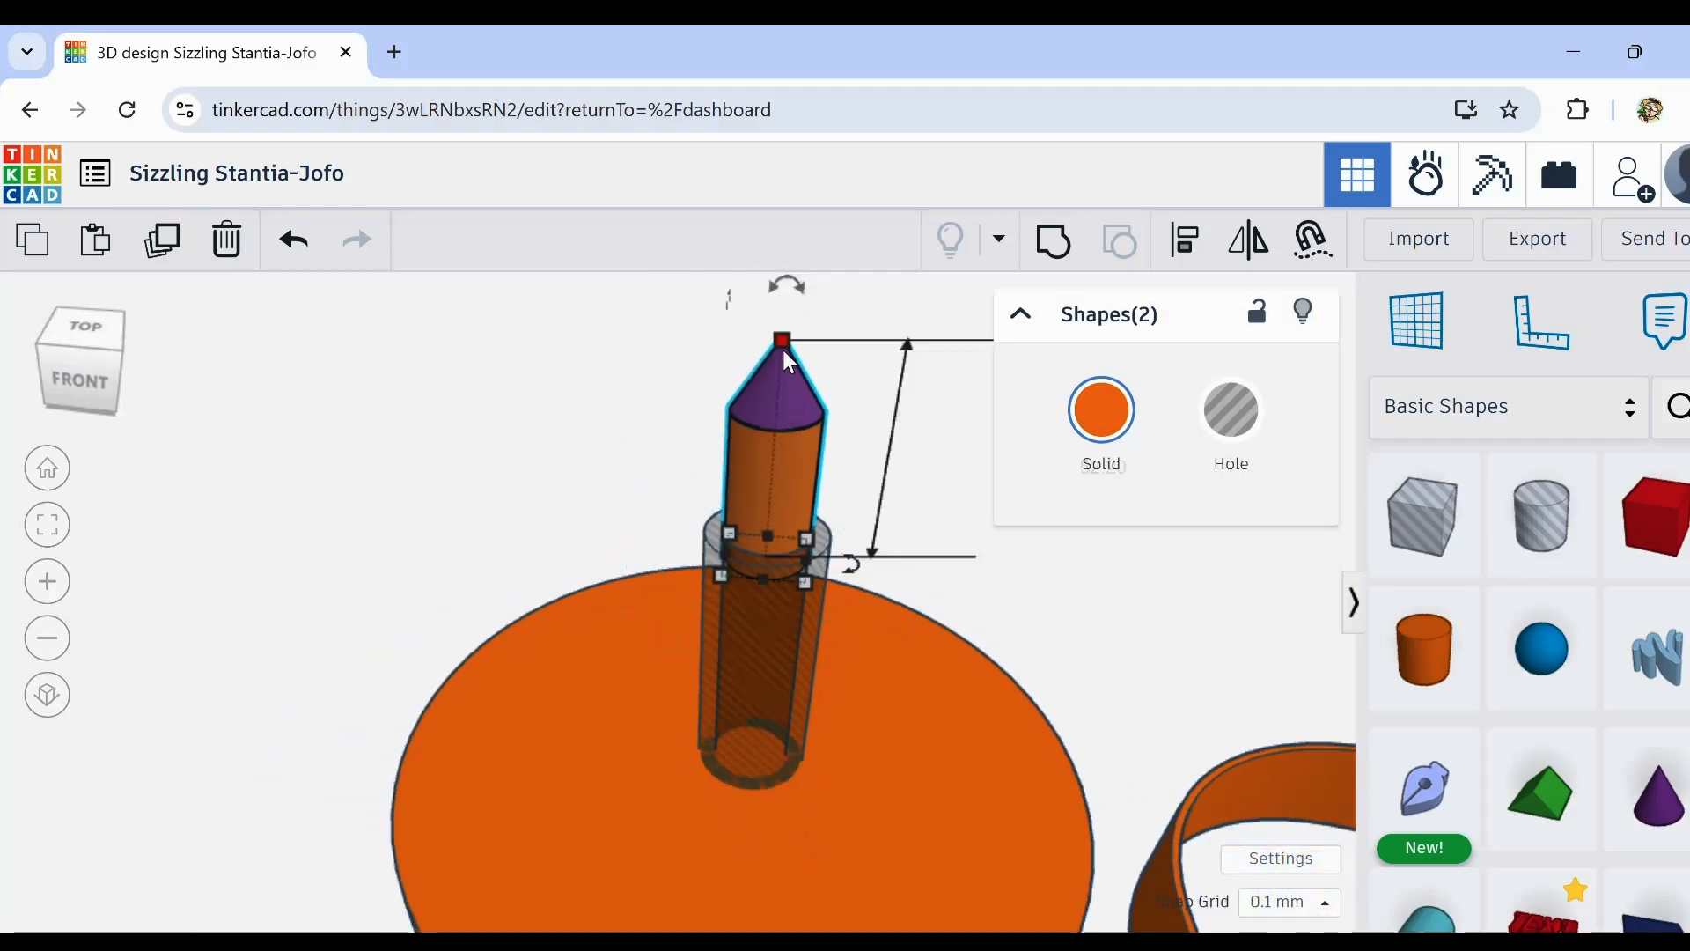
pyautogui.moveTo(780, 346); pyautogui.dragTo(779, 352)
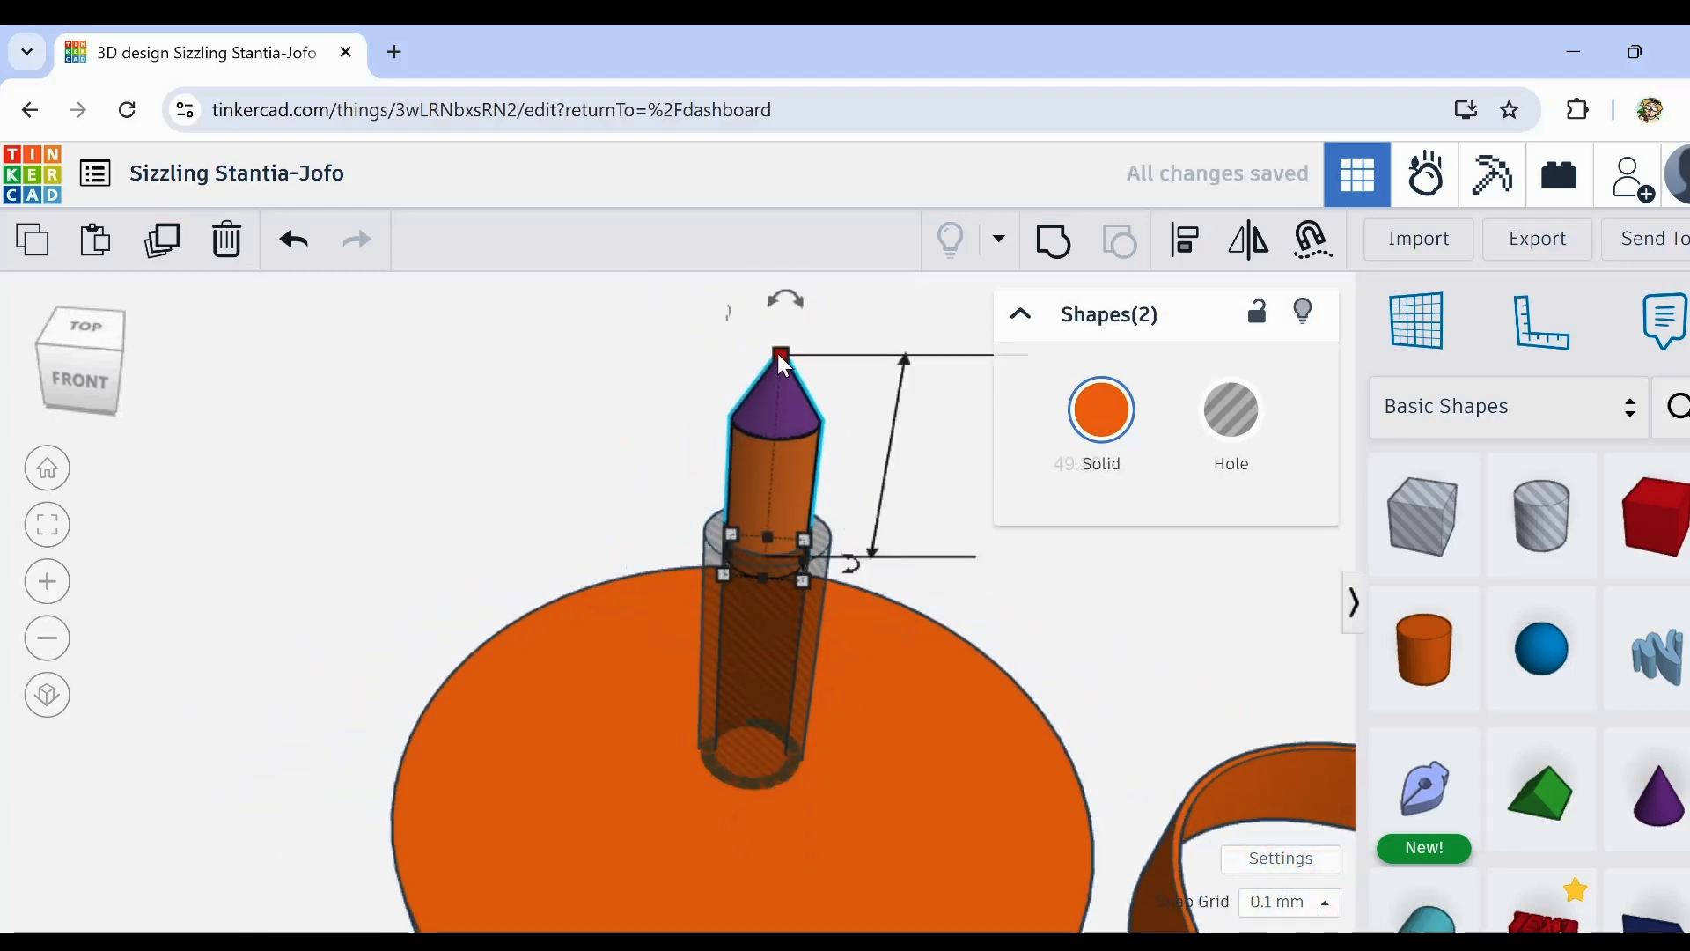
pyautogui.click(293, 239)
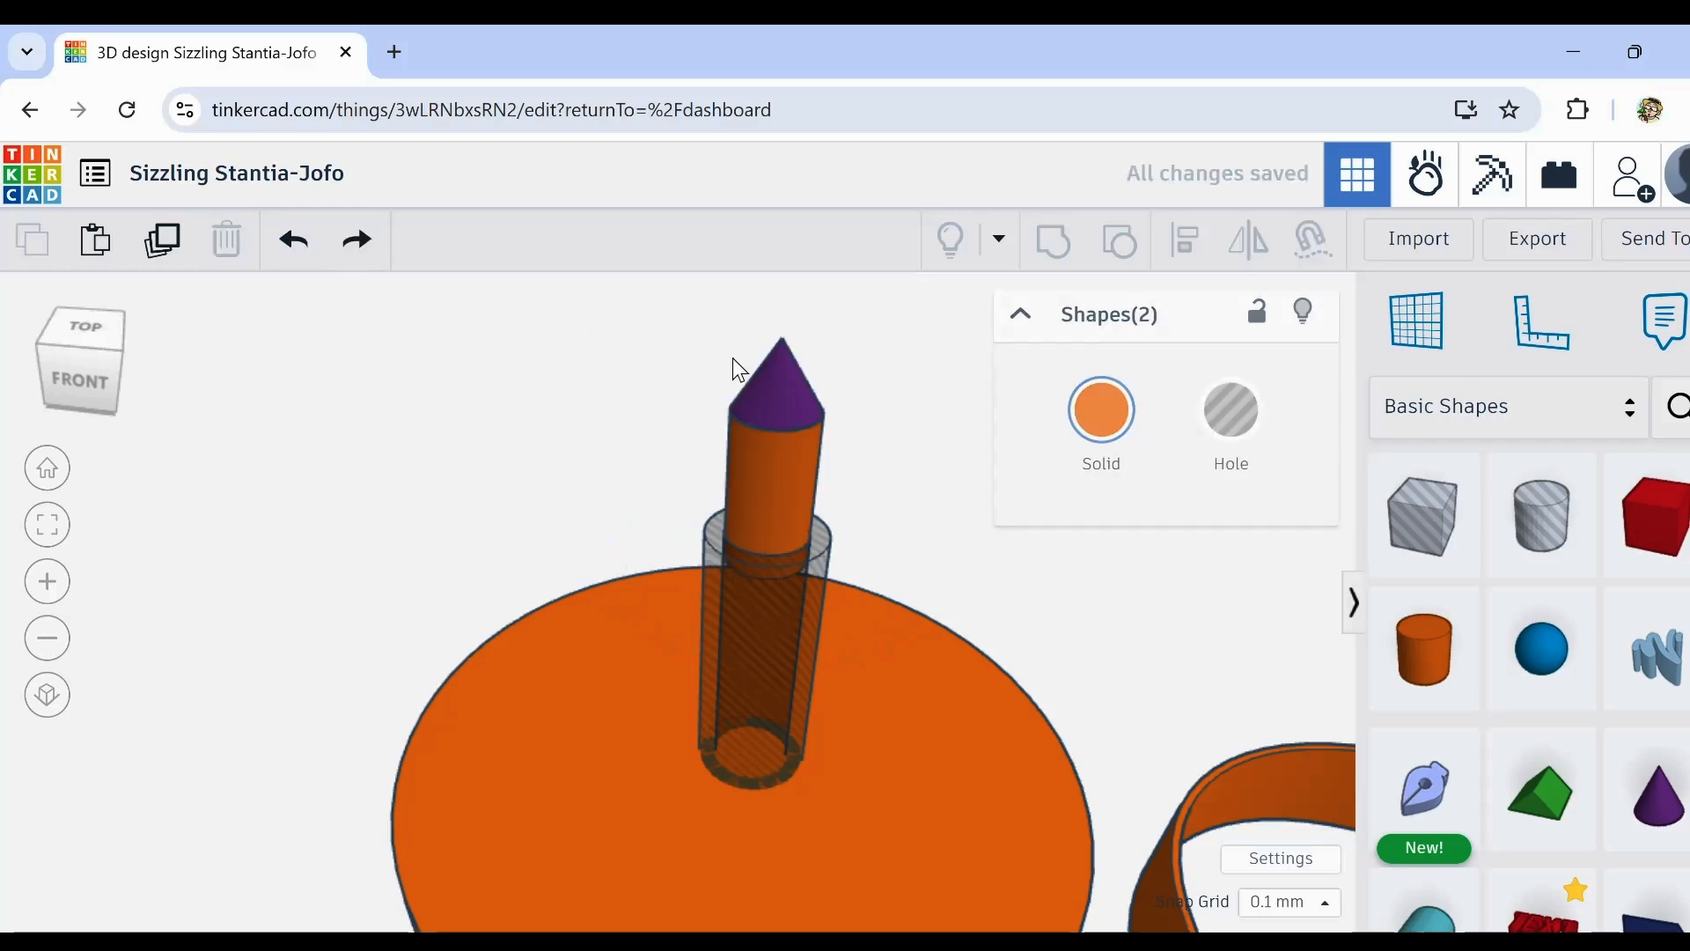
# Step: Lower the height of the cone alone further to give the pin a blunter tip
pyautogui.click(778, 369)
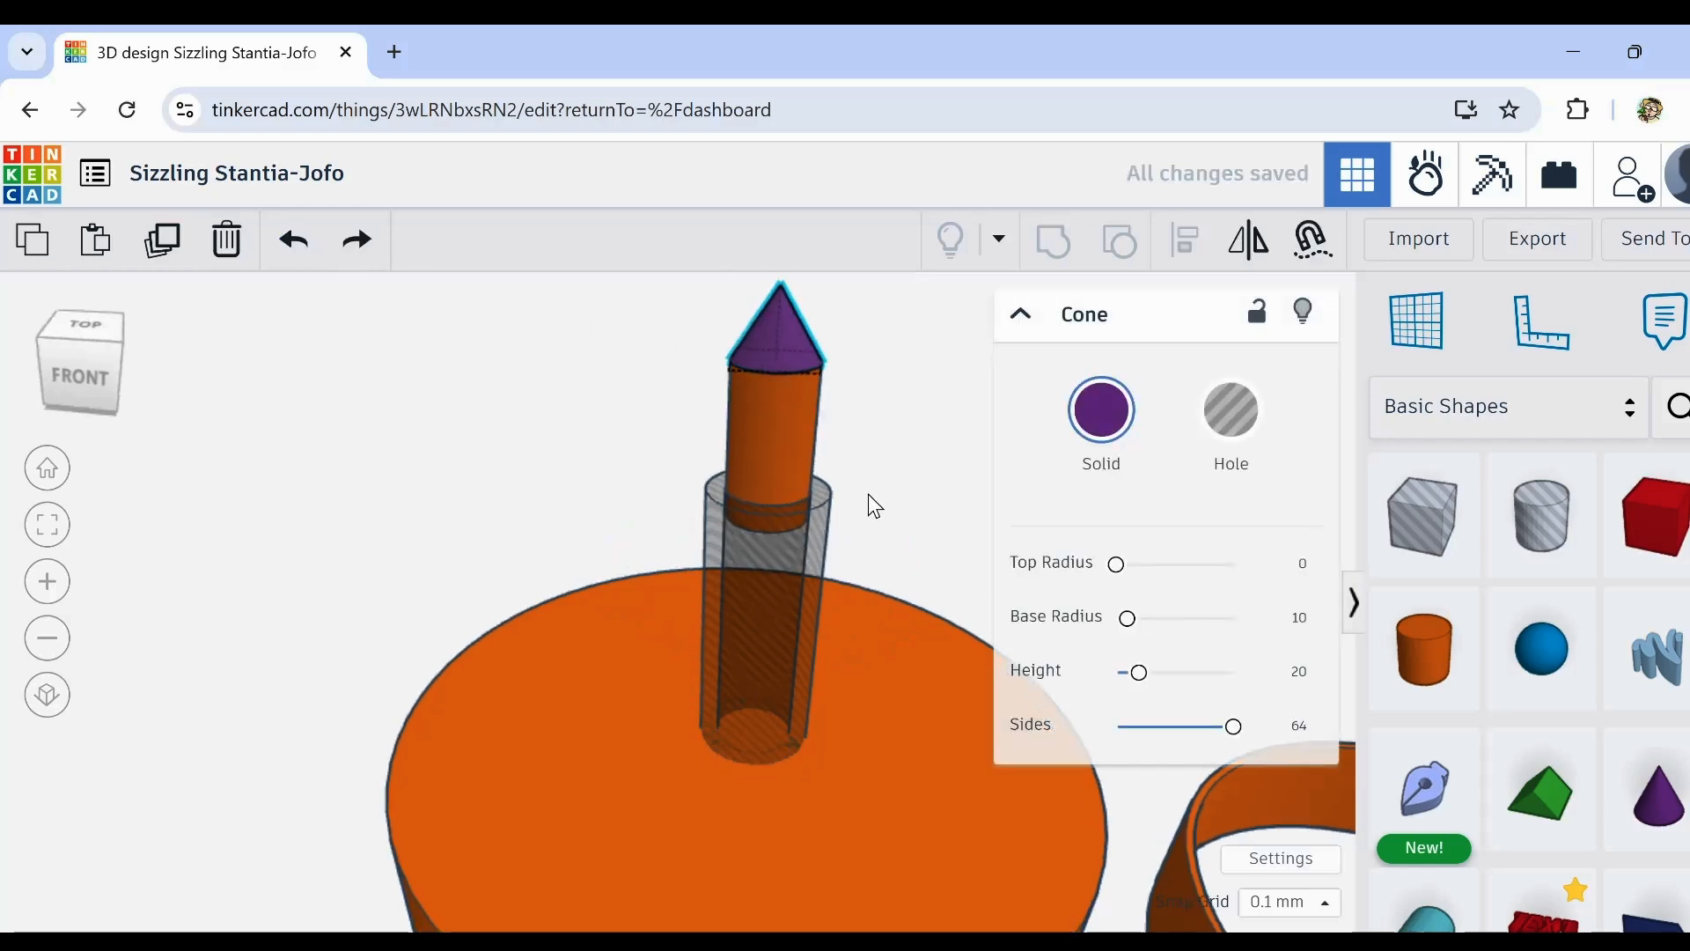
pyautogui.moveTo(862, 519); pyautogui.dragTo(782, 458, button='right')
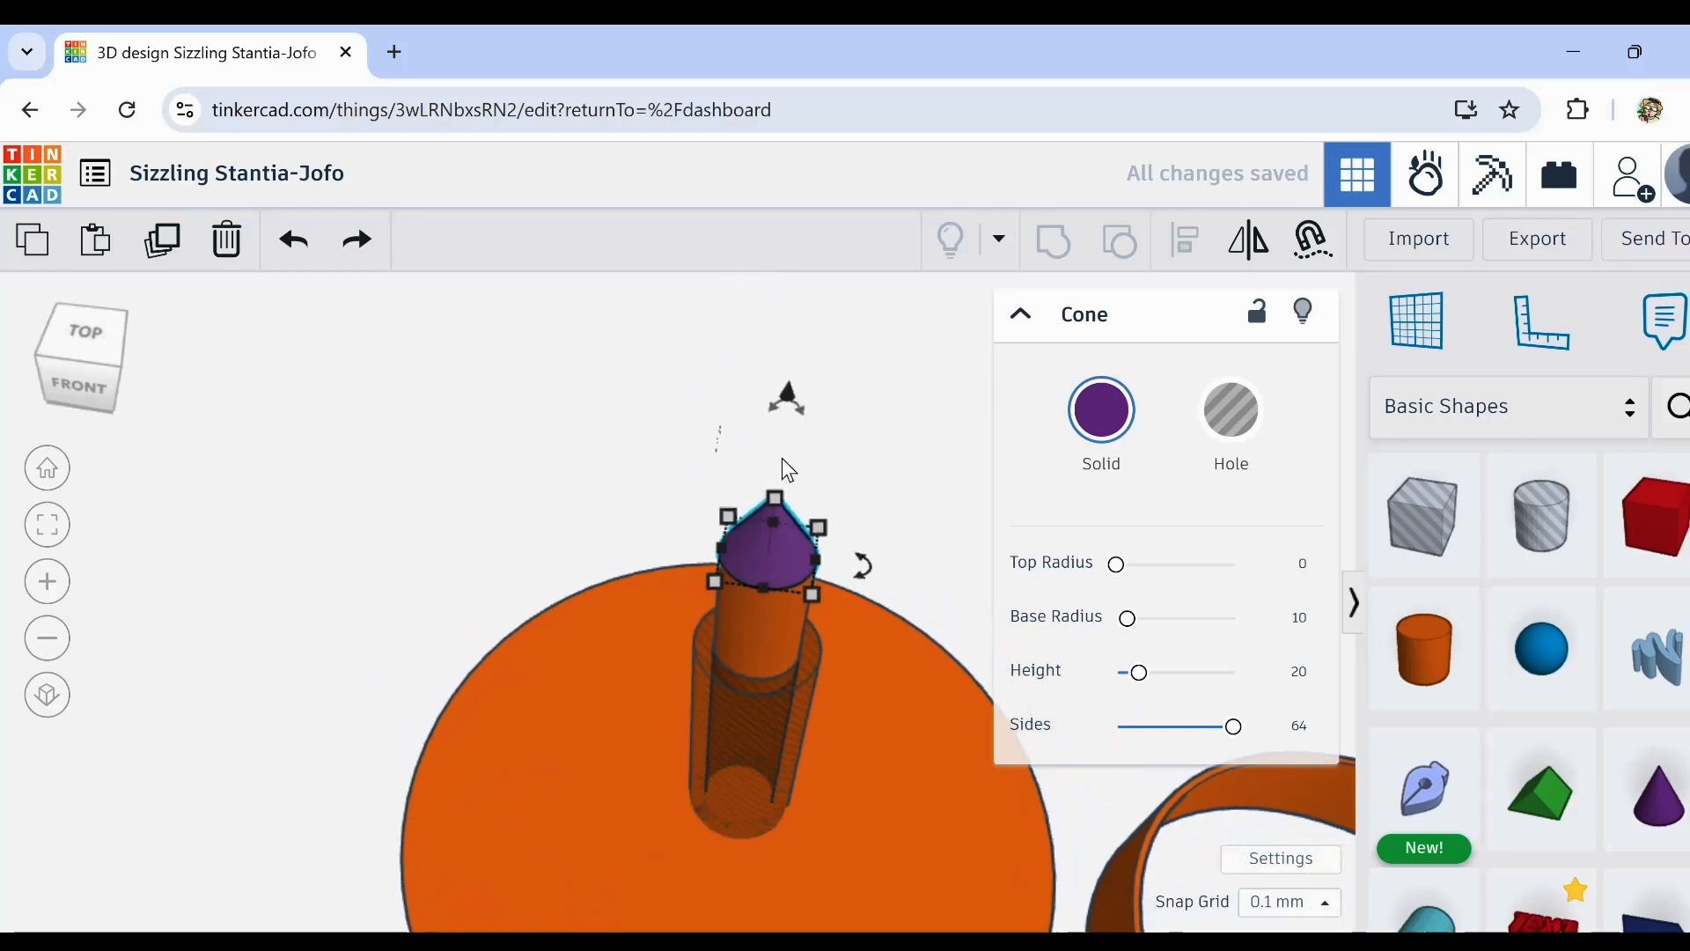
pyautogui.moveTo(784, 516); pyautogui.dragTo(843, 495, button='right')
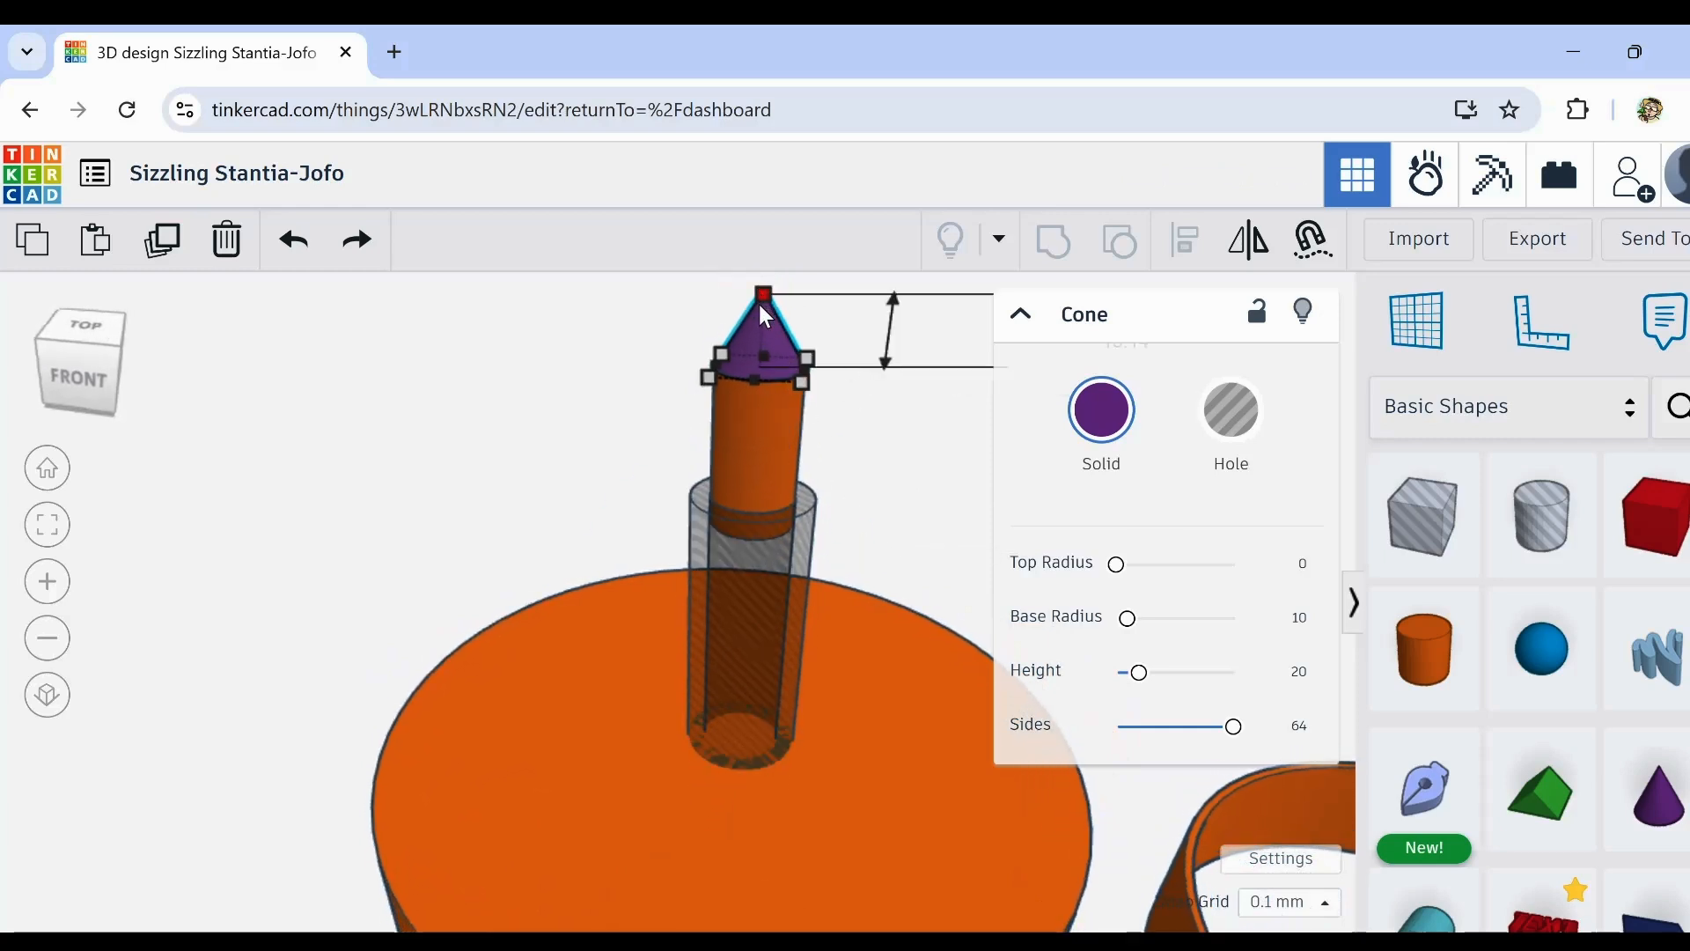
pyautogui.moveTo(760, 307); pyautogui.dragTo(763, 327)
pyautogui.click(651, 349)
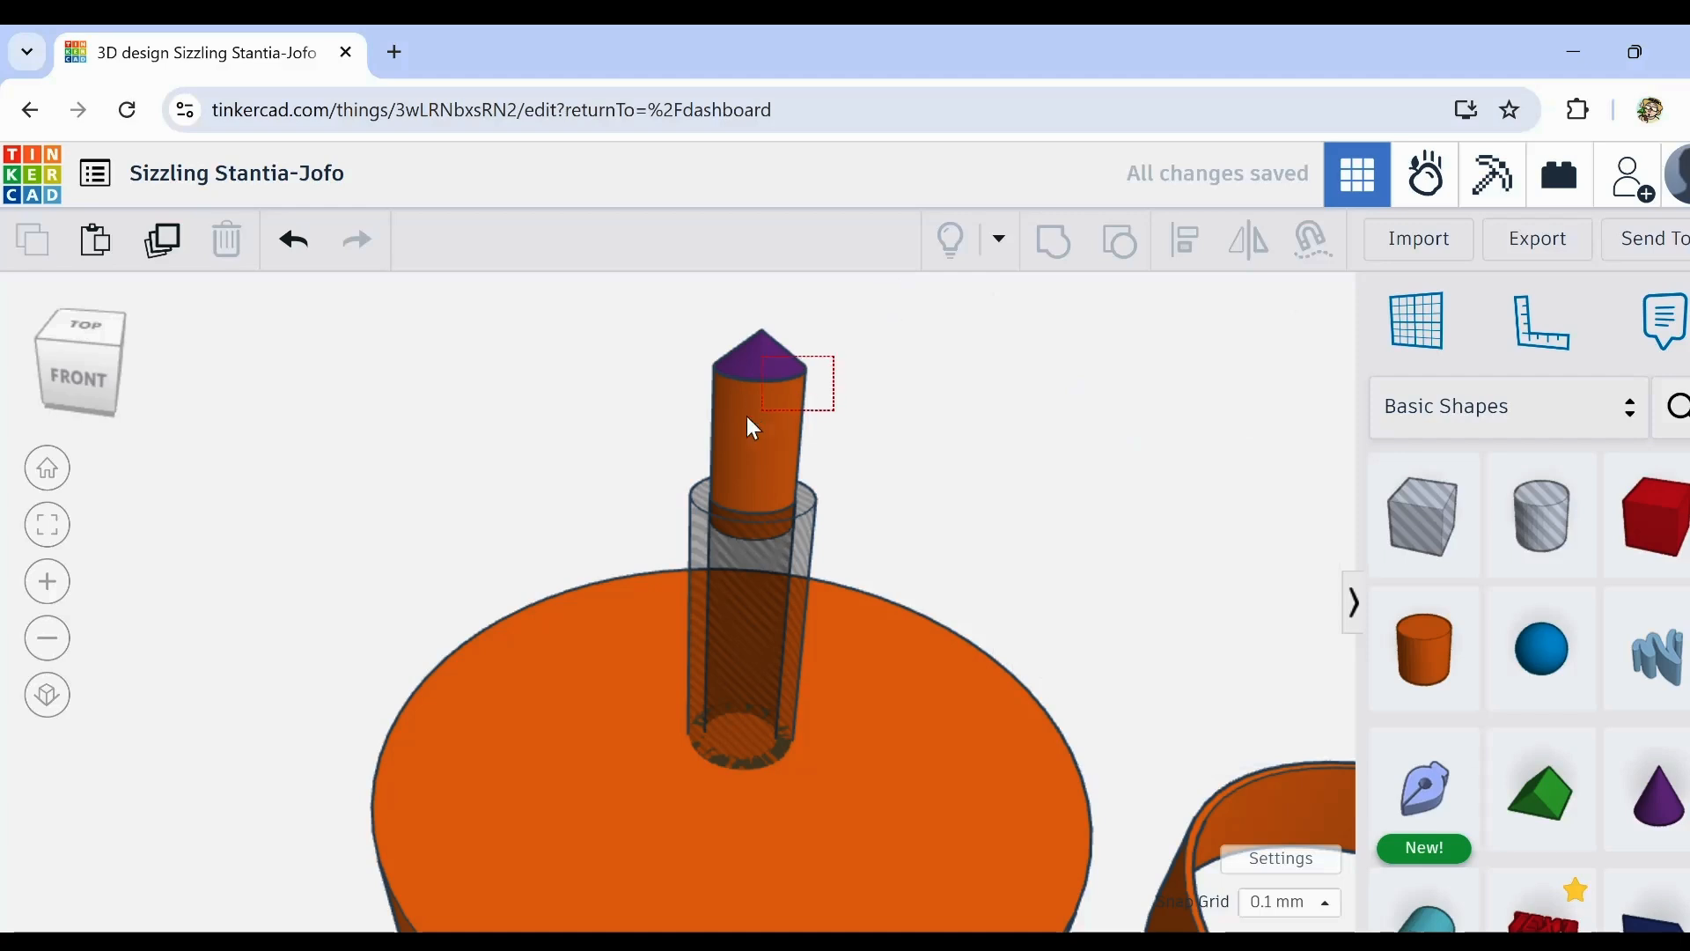
# Step: Group the pin and cone into one solid and rotate it 180° so the tip points down
pyautogui.moveTo(752, 427); pyautogui.dragTo(746, 420)
pyautogui.click(1054, 239)
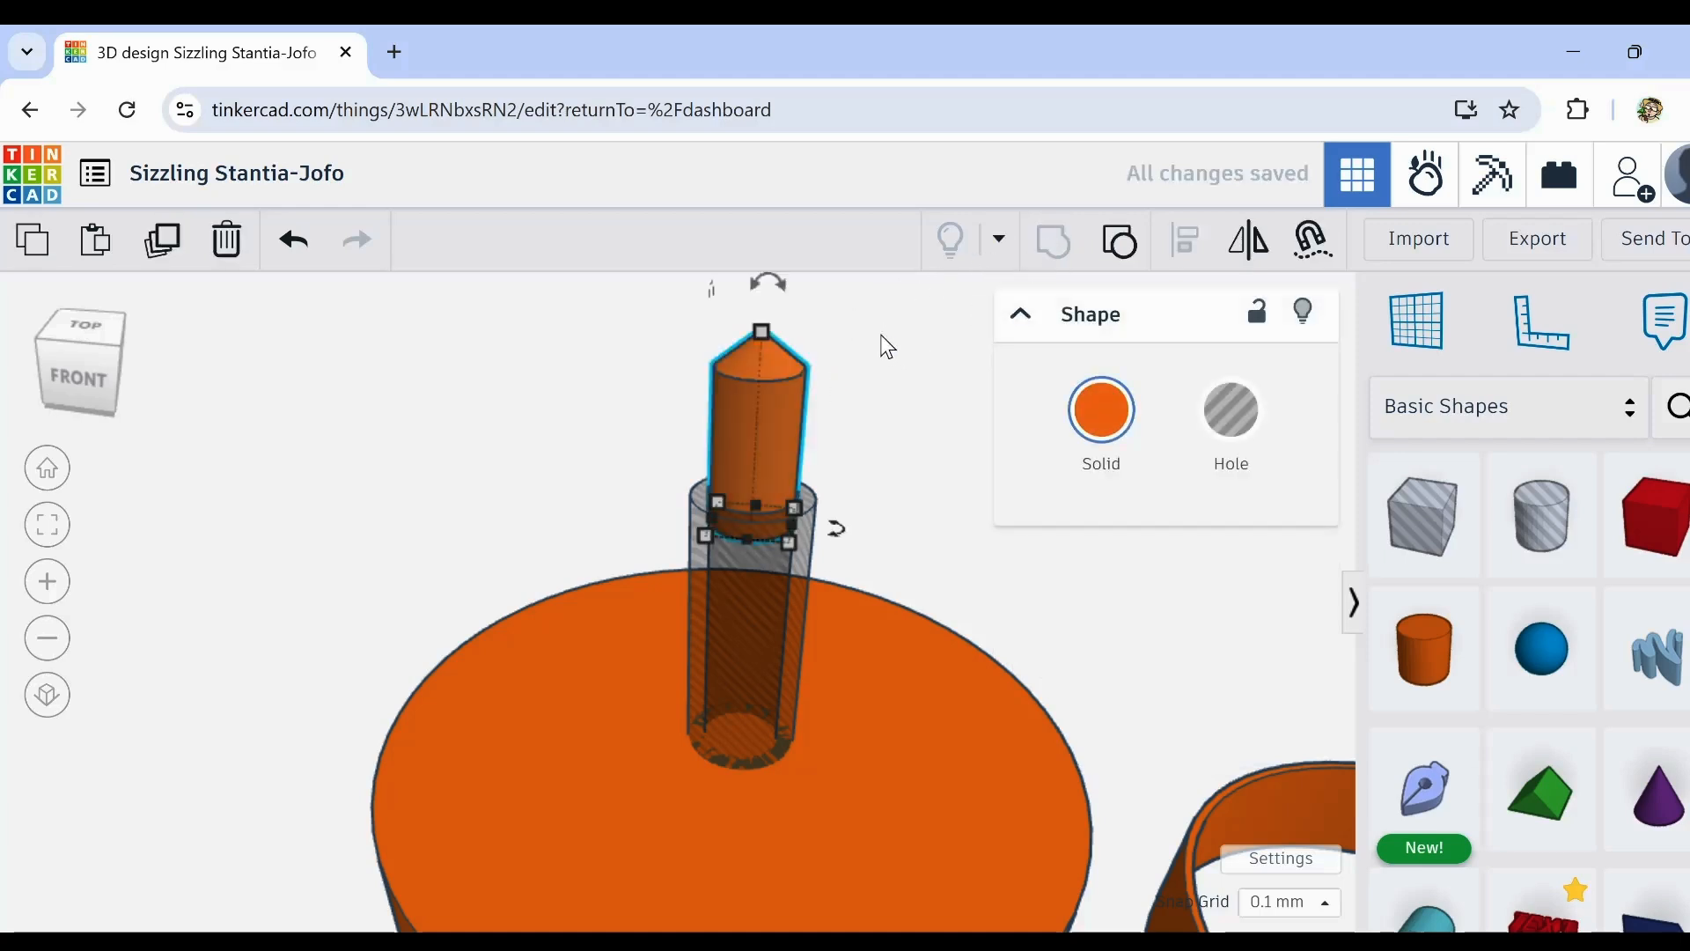
pyautogui.moveTo(775, 289); pyautogui.dragTo(759, 504)
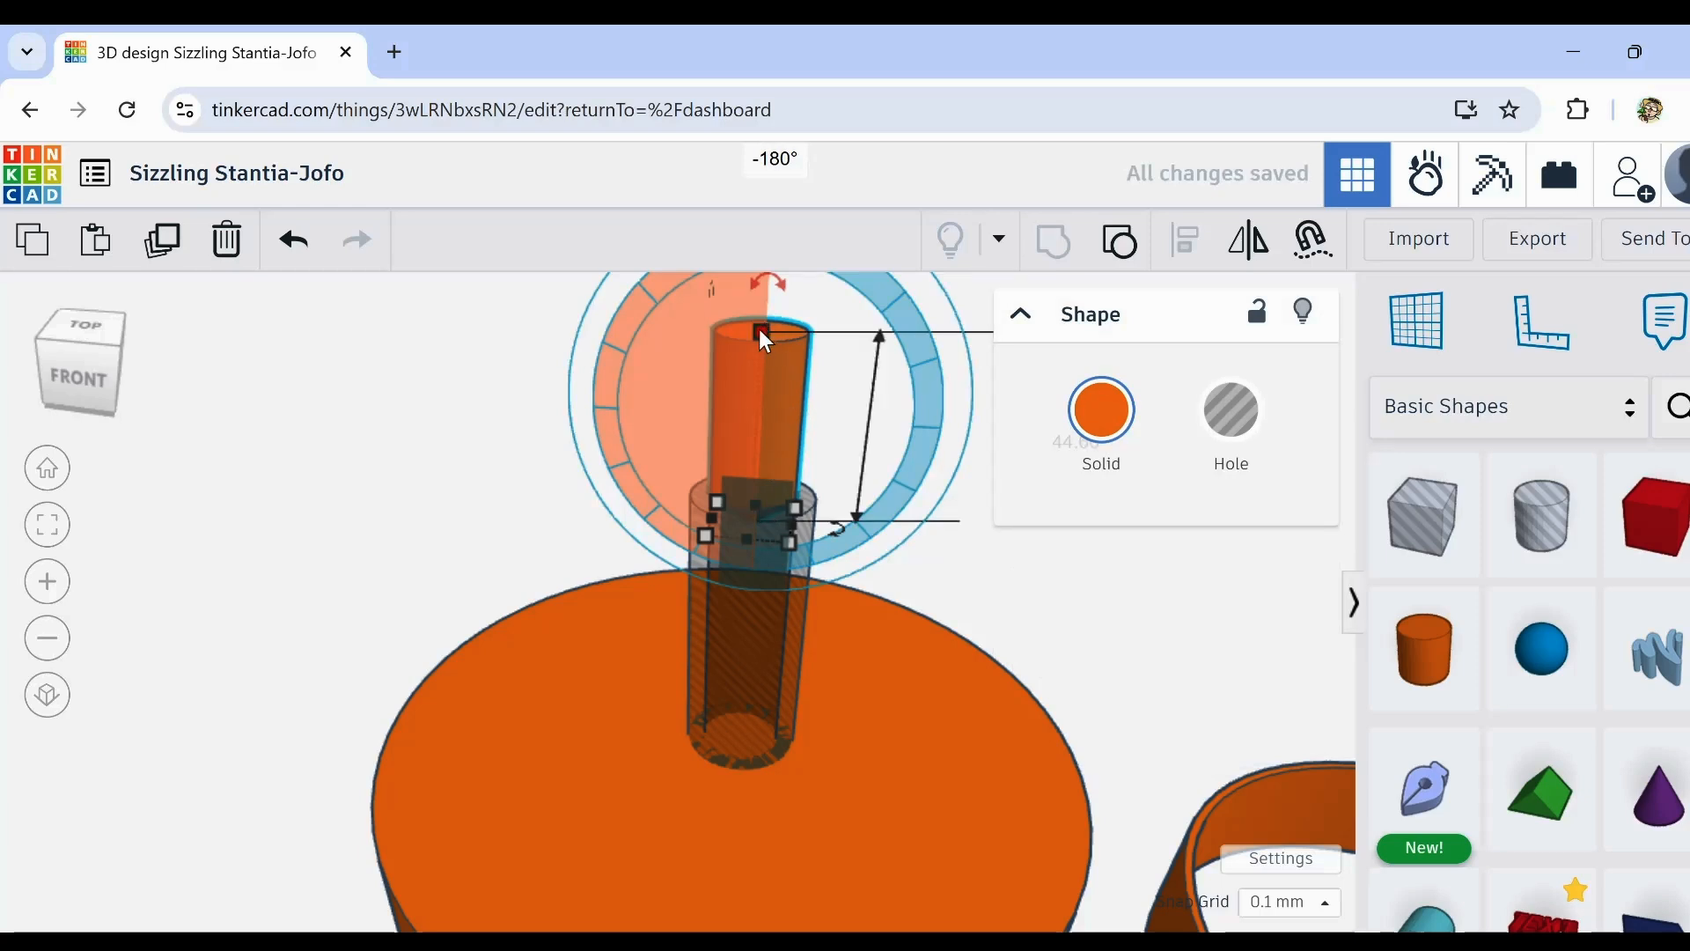
# Step: Stretch the pointed pin to about 76.5 mm tall and lower it in small steps until its tip nears the tube's bottom
pyautogui.moveTo(760, 331); pyautogui.dragTo(756, 158)
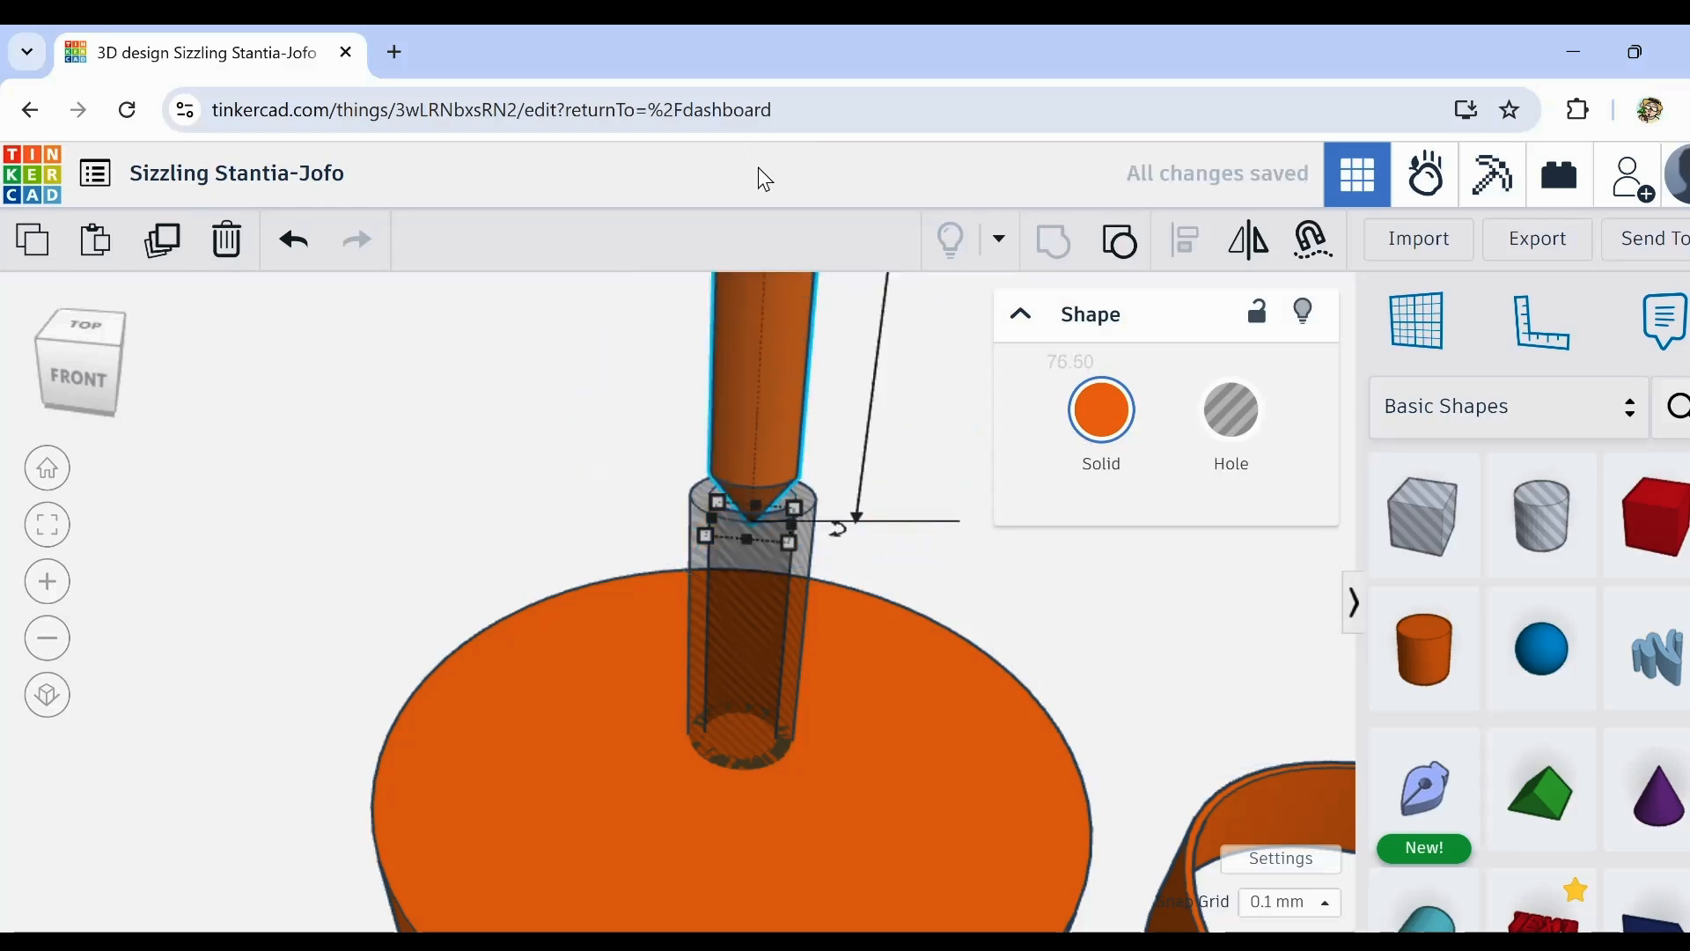
pyautogui.moveTo(762, 172); pyautogui.dragTo(763, 172)
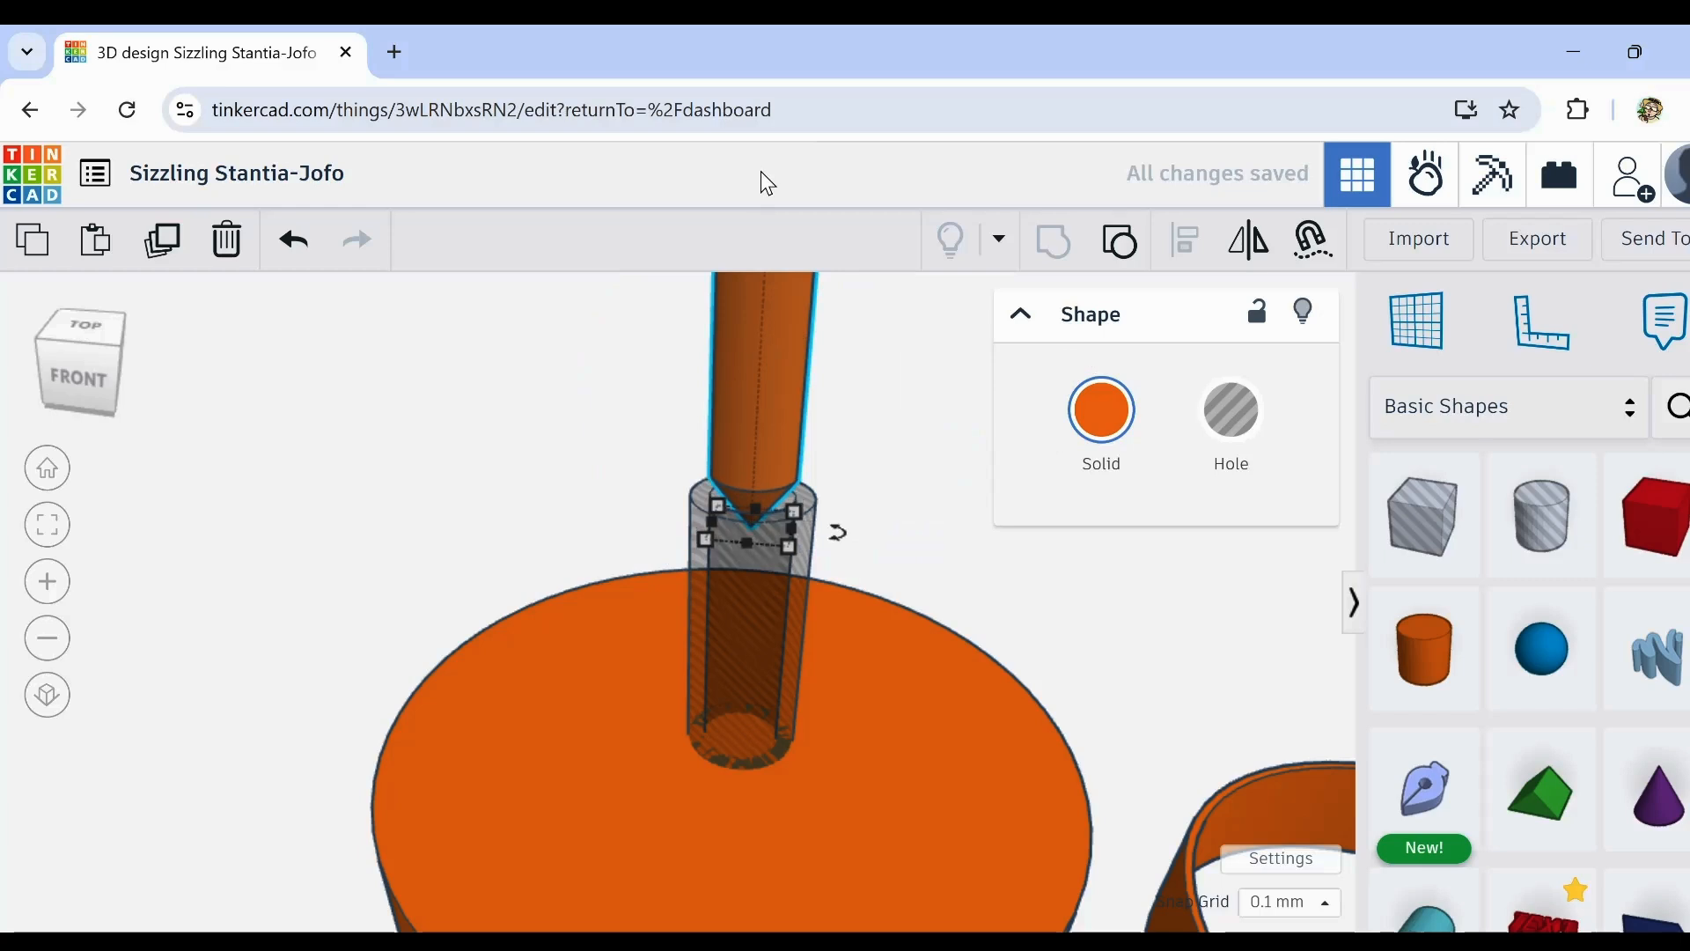
pyautogui.hotkey('ctrl', 'Down')
pyautogui.hotkey('ctrl', 'Down')
pyautogui.hotkey('ctrl', 'Down')
pyautogui.hotkey('ctrl', 'Down')
pyautogui.hotkey('ctrl', 'Down')
pyautogui.hotkey('ctrl', 'Down')
pyautogui.hotkey('ctrl', 'Down')
pyautogui.hotkey('ctrl', 'Down')
pyautogui.hotkey('ctrl', 'Down')
pyautogui.hotkey('ctrl', 'Down')
pyautogui.hotkey('ctrl', 'Down')
pyautogui.hotkey('ctrl', 'Down')
pyautogui.hotkey('ctrl', 'Down')
pyautogui.hotkey('ctrl', 'Down')
pyautogui.hotkey('ctrl', 'Down')
pyautogui.hotkey('ctrl', 'Down')
pyautogui.hotkey('ctrl', 'Down')
pyautogui.hotkey('ctrl', 'Down')
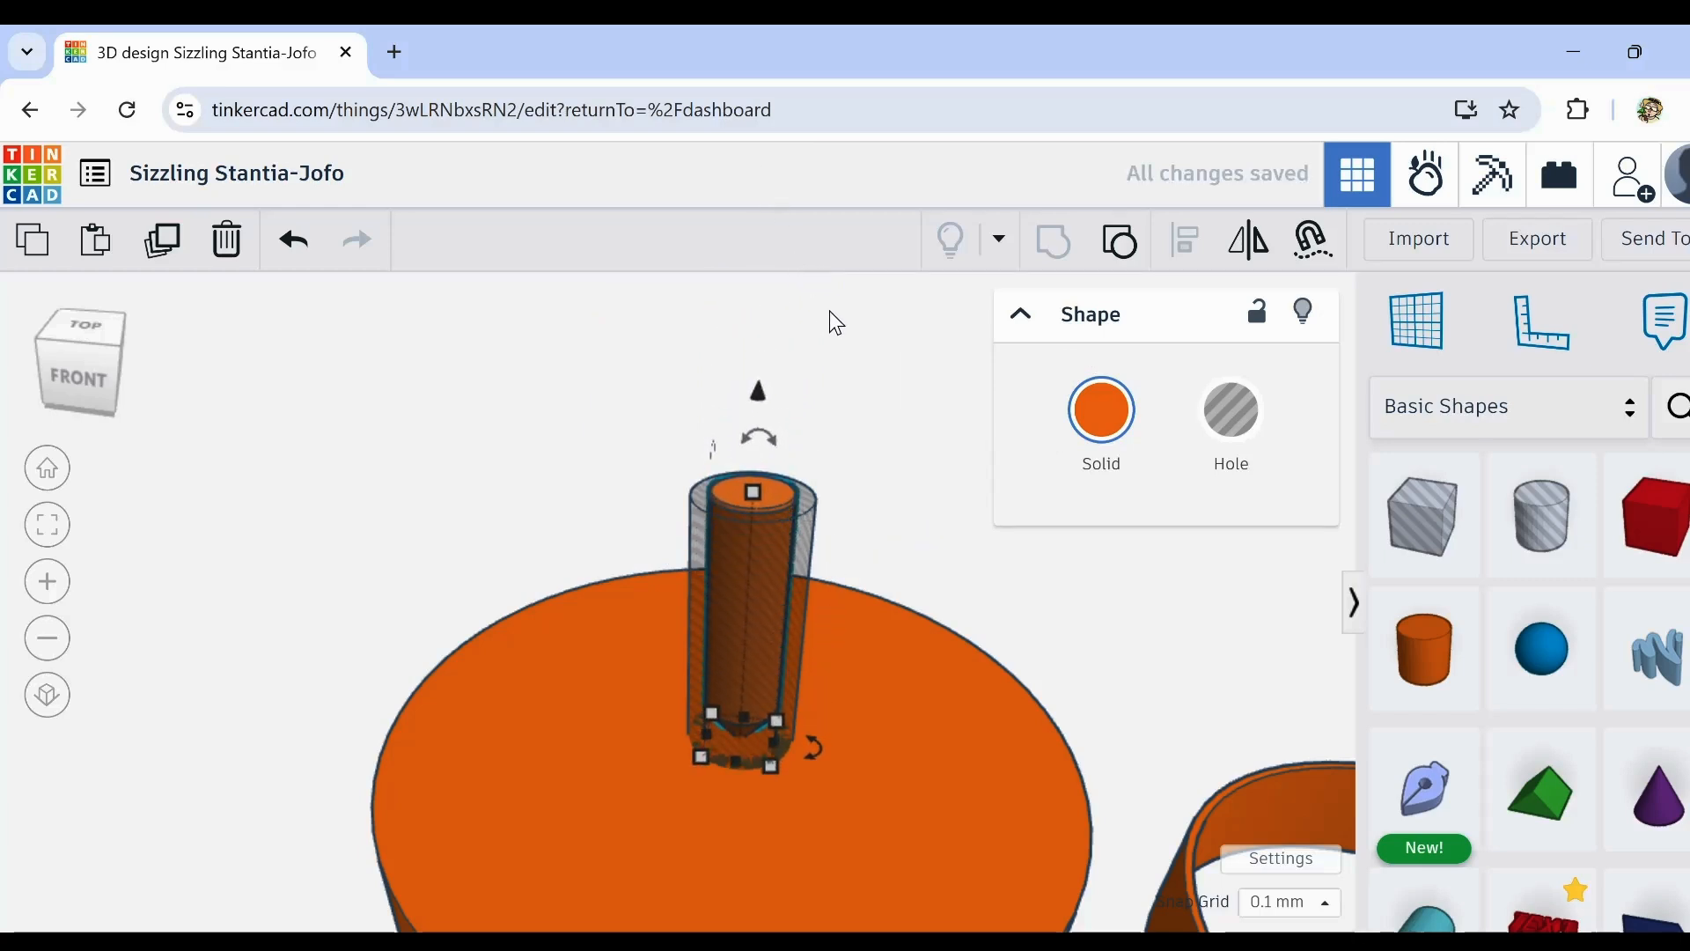
pyautogui.hotkey('ctrl', 'Up')
# Step: Examine how the pointed pin sits inside the tube and how its tip meets the bottom, from several angles
pyautogui.scroll(5, 751, 786)
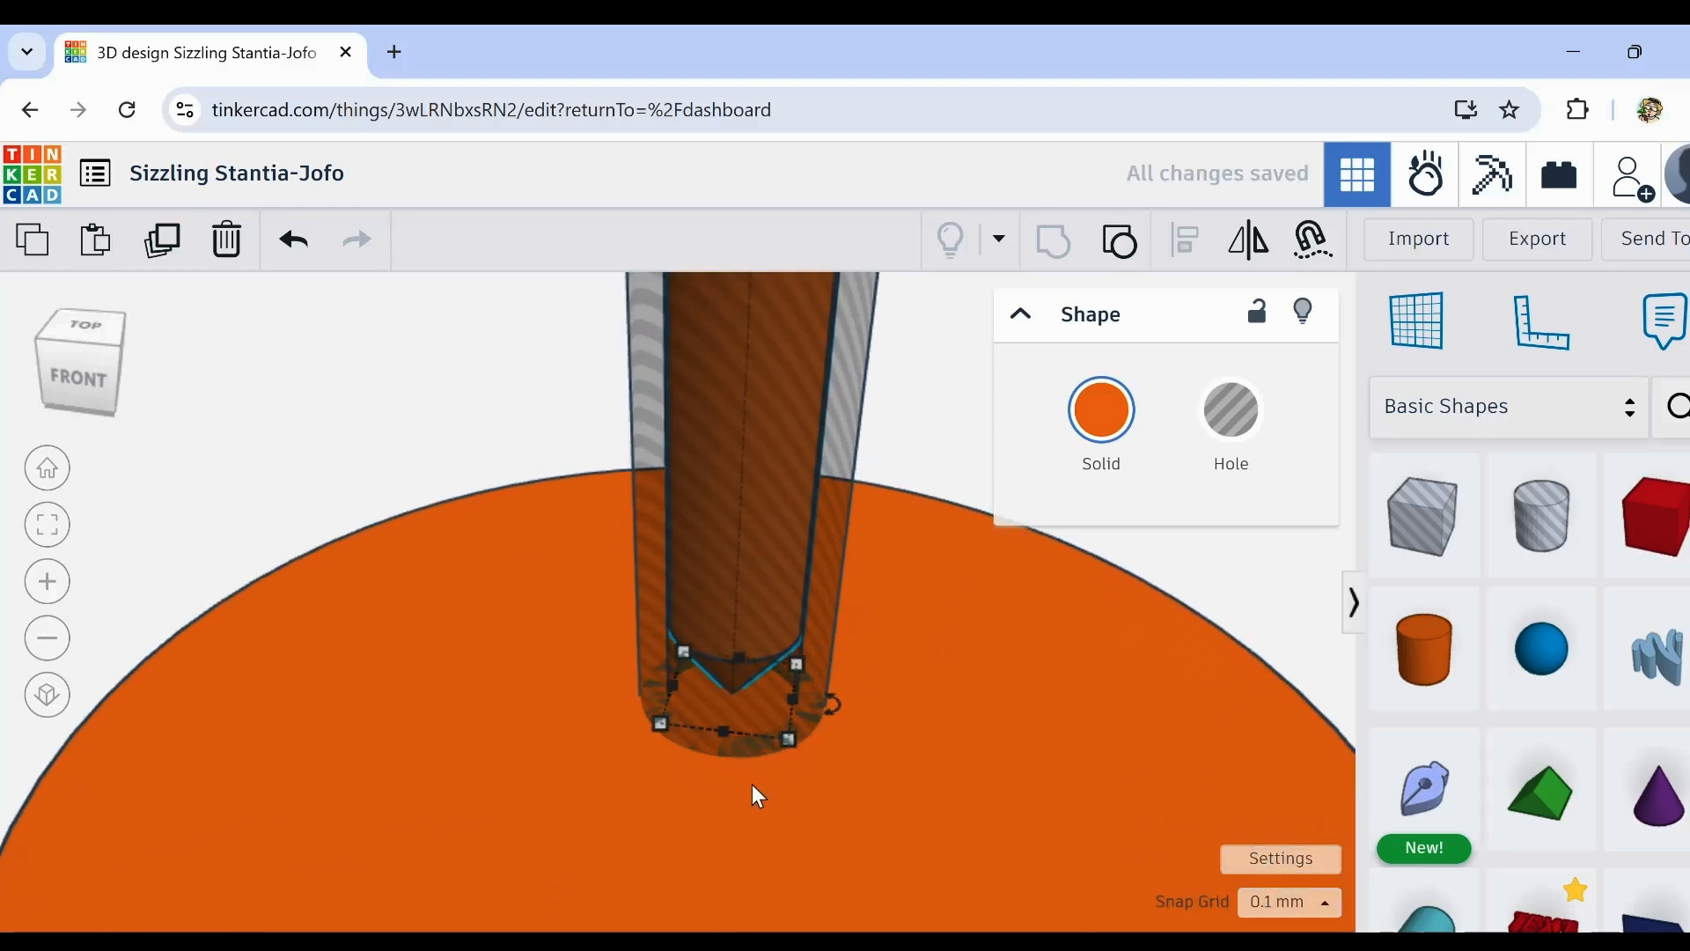
pyautogui.moveTo(751, 785); pyautogui.dragTo(790, 708, button='right')
pyautogui.scroll(-3, 728, 755)
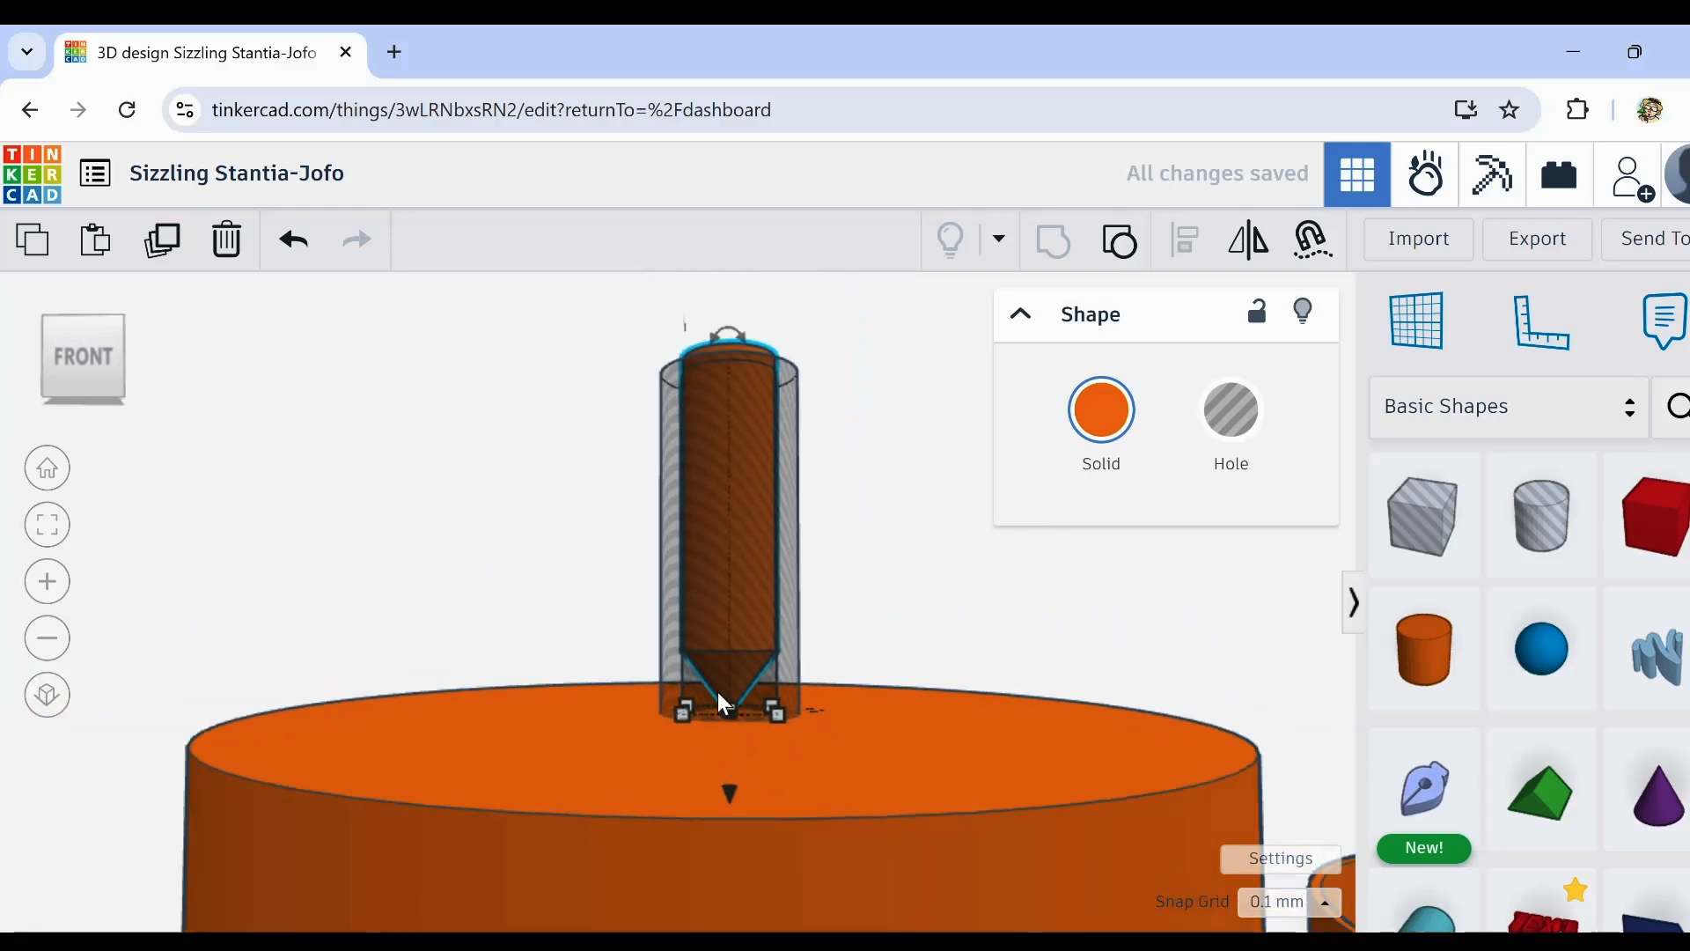
pyautogui.click(667, 510)
pyautogui.scroll(4, 845, 475)
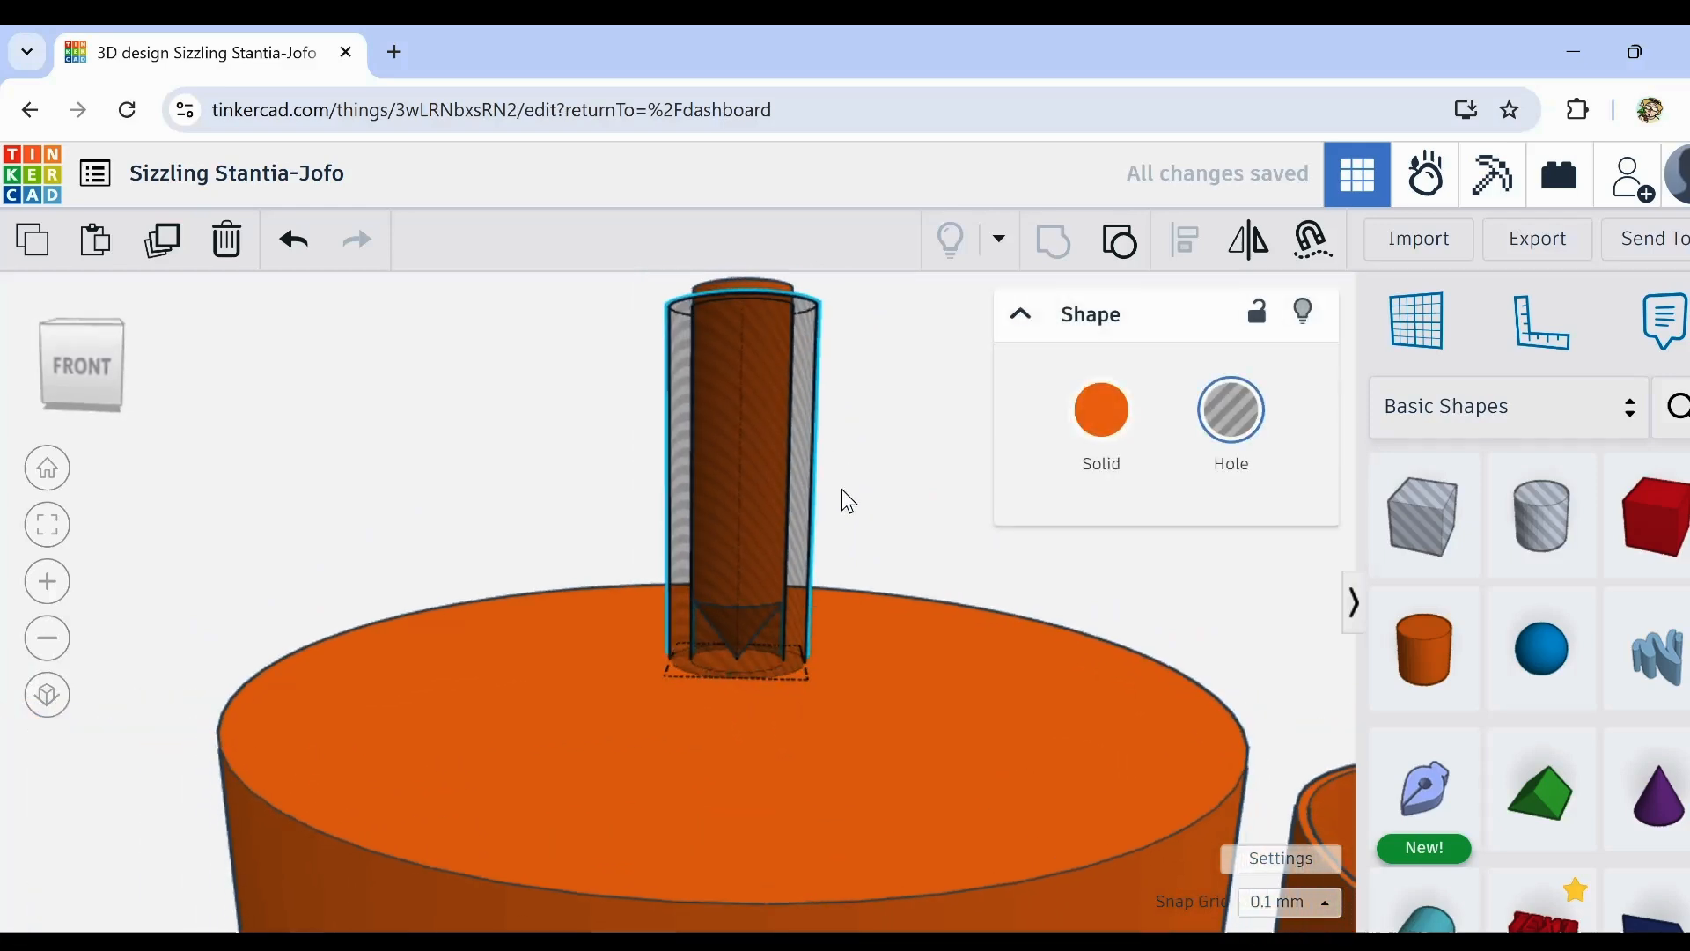
pyautogui.scroll(-3, 845, 529)
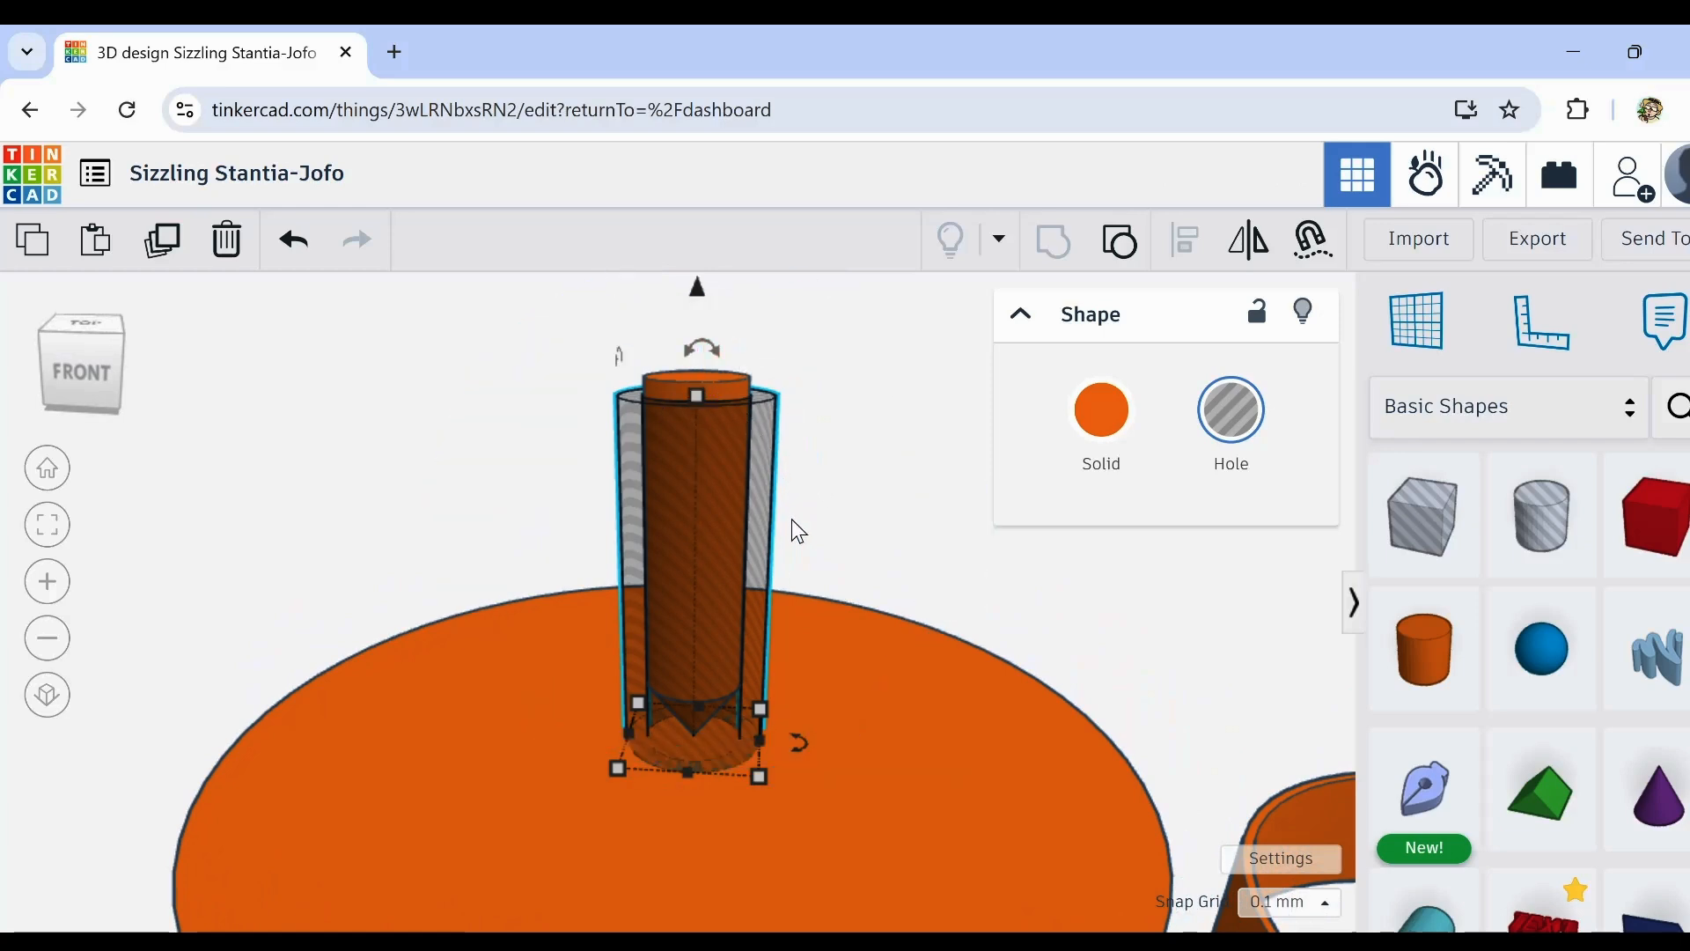
pyautogui.moveTo(800, 554)
pyautogui.mouseDown(button='right')
pyautogui.moveTo(801, 505)
pyautogui.moveTo(798, 540)
pyautogui.mouseUp(button='right')
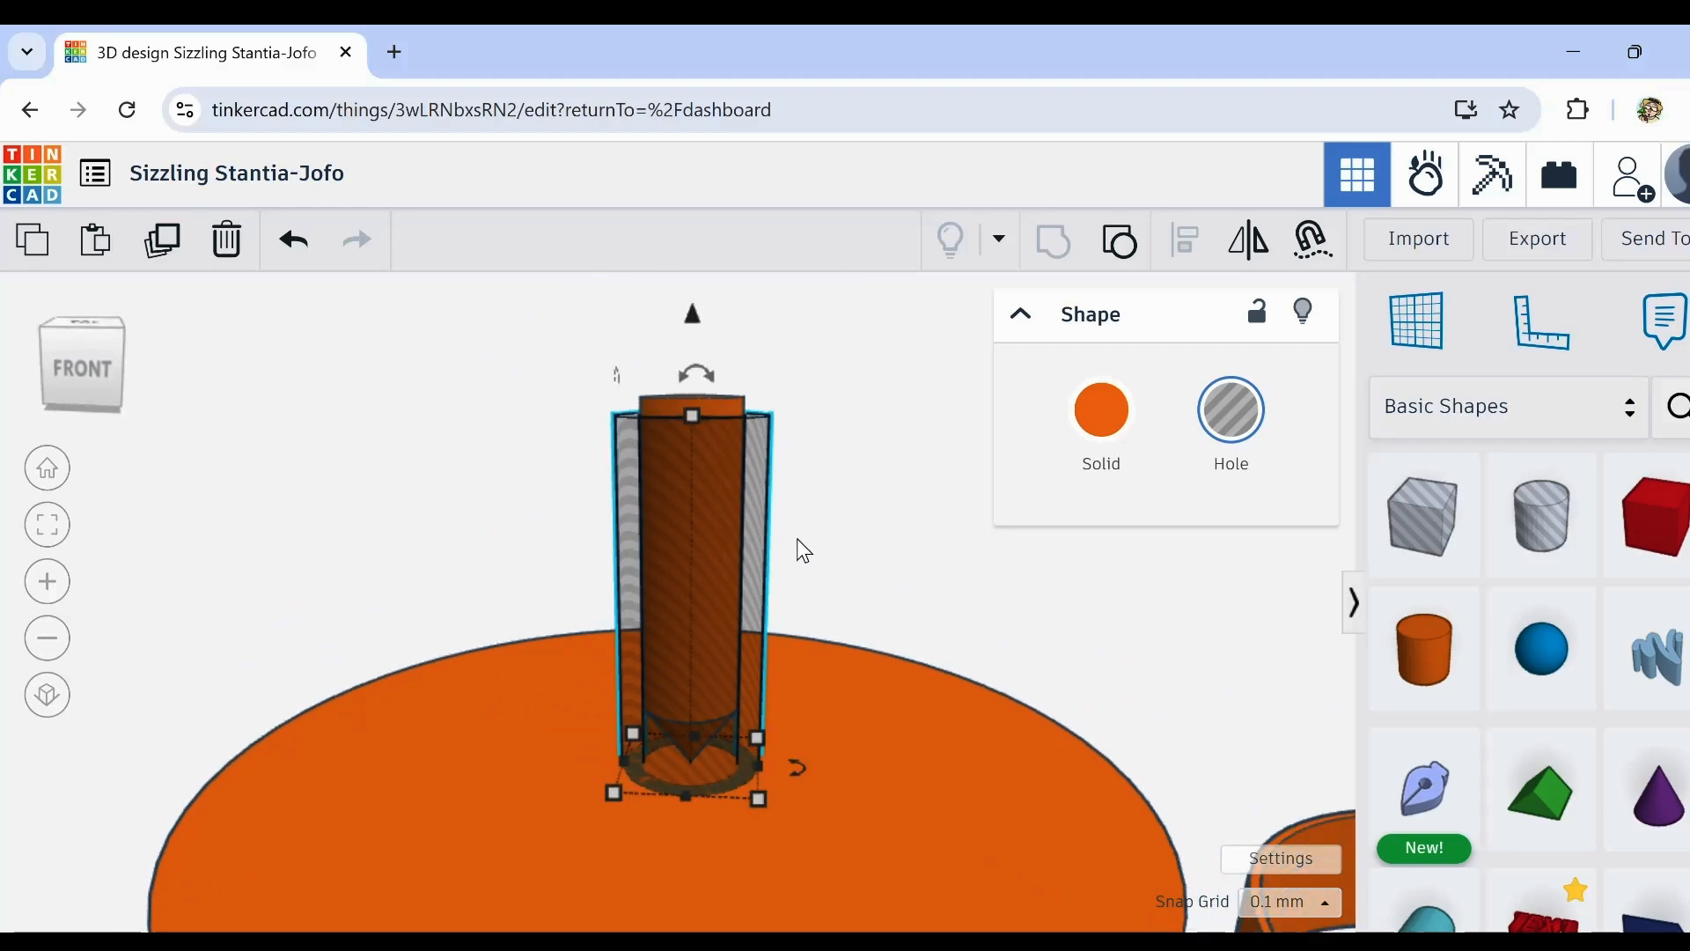
pyautogui.scroll(-3, 800, 550)
pyautogui.scroll(-2, 803, 543)
pyautogui.moveTo(811, 536); pyautogui.dragTo(827, 570, button='right')
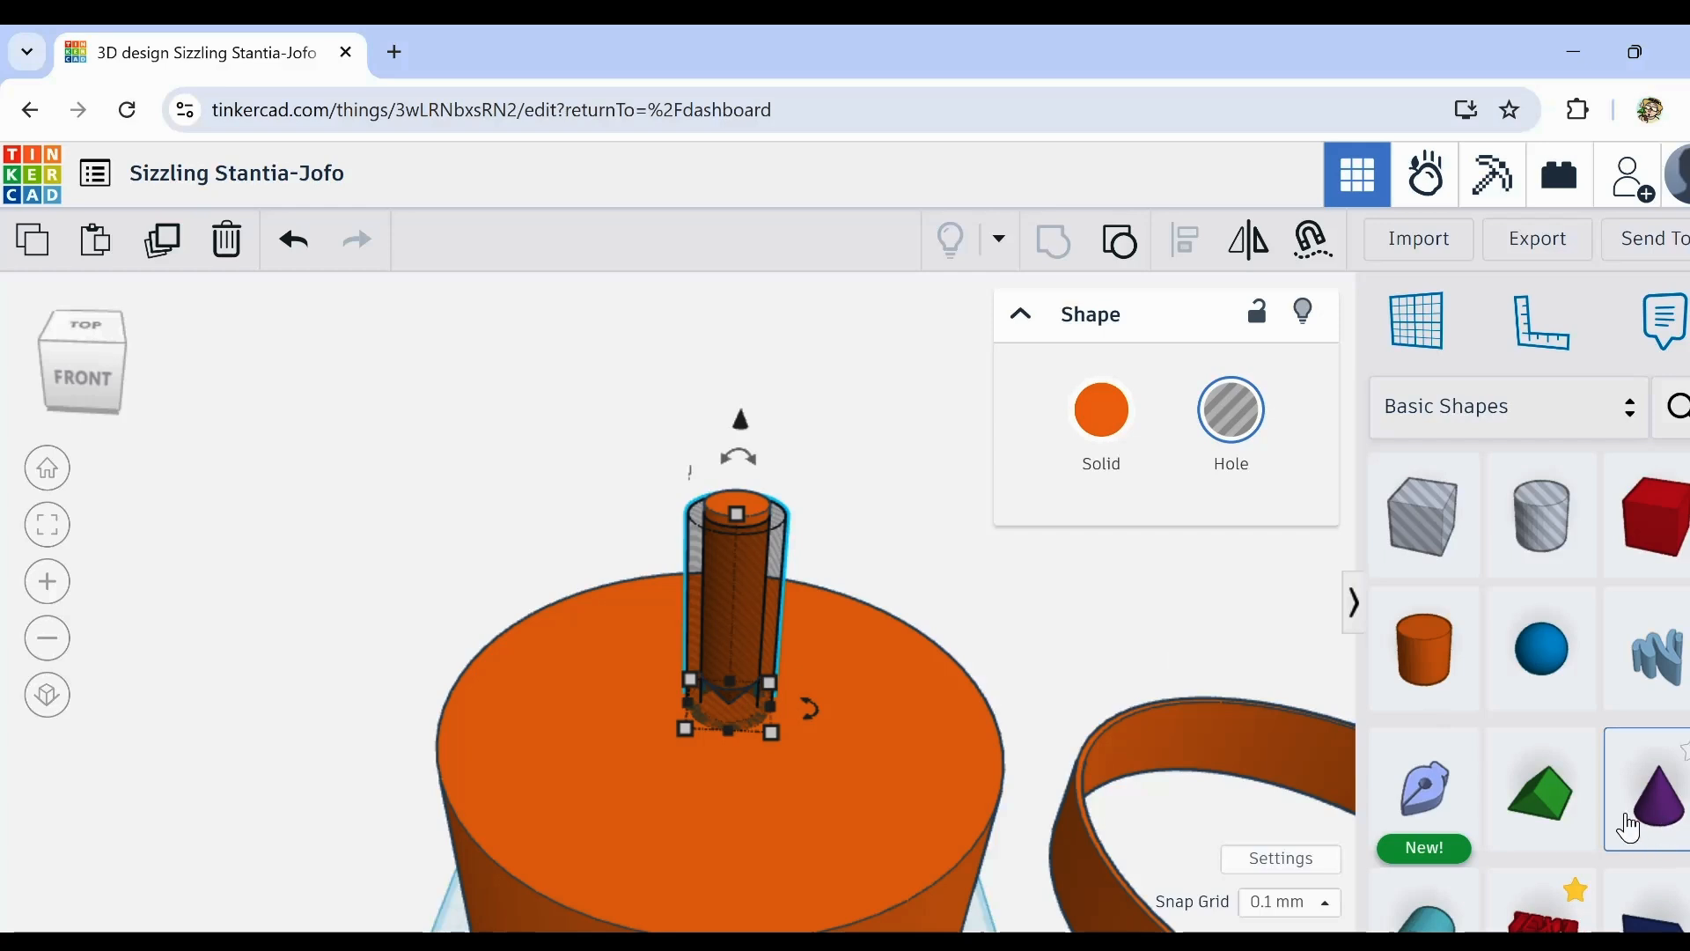
# Step: Place a cone on the drum's top face at the tube's foot and raise the pointed pin in steps until it clears the tube
pyautogui.moveTo(1629, 828); pyautogui.dragTo(721, 695)
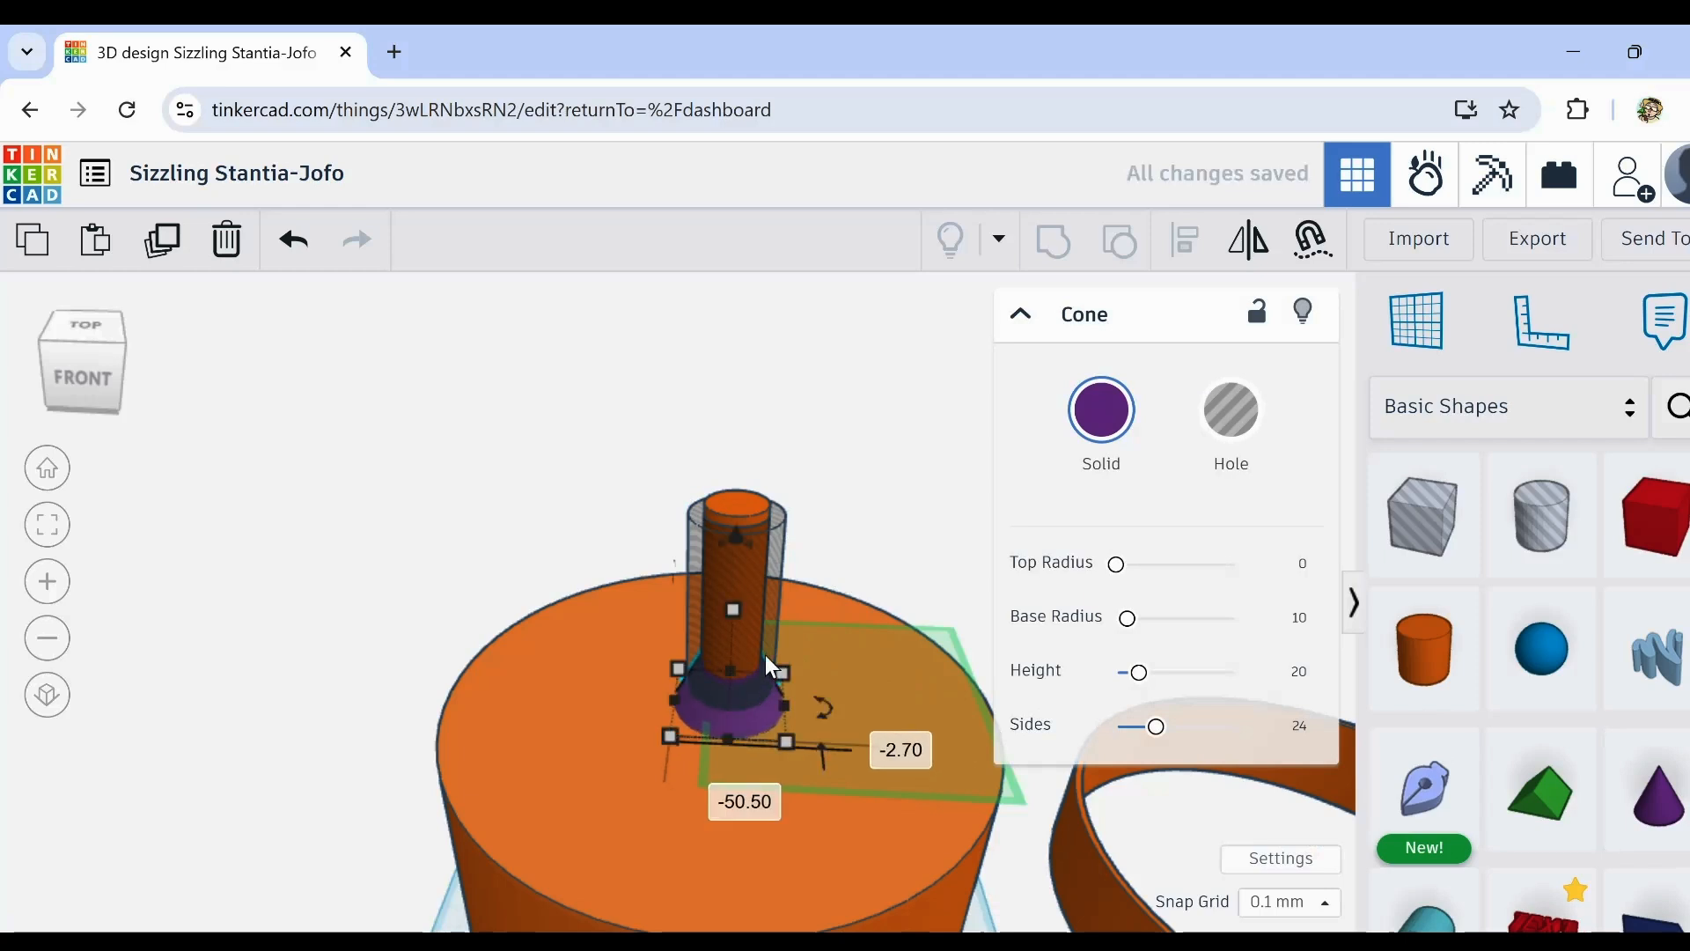
pyautogui.click(752, 511)
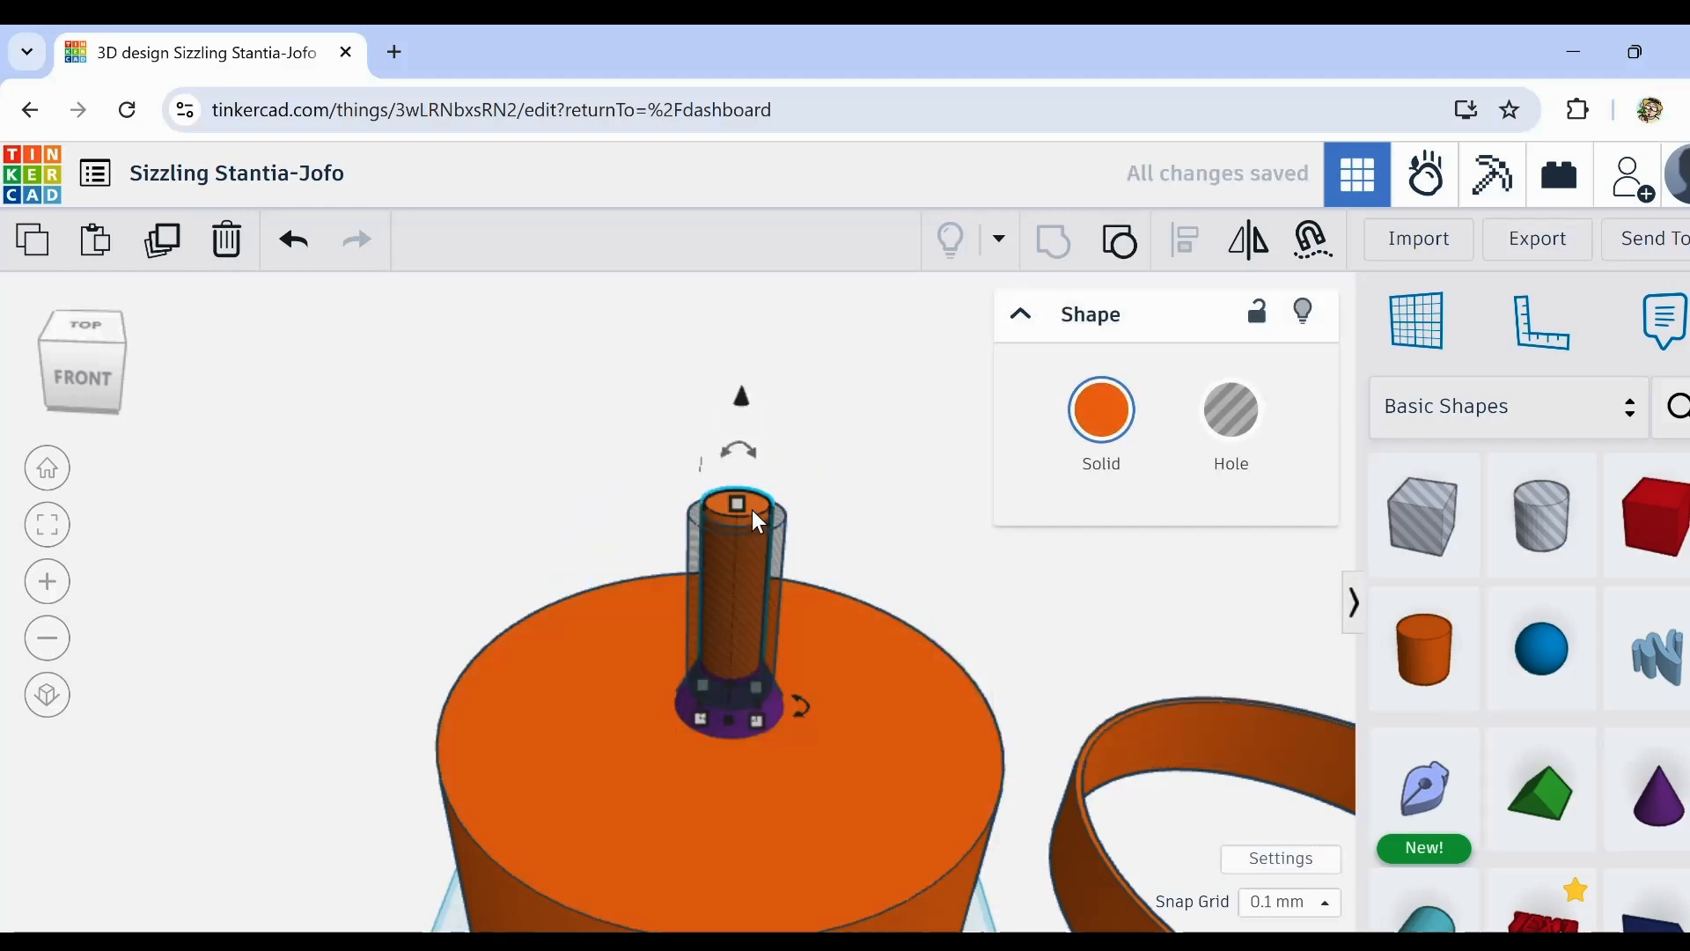
pyautogui.hotkey('ctrl', 'Up')
pyautogui.hotkey('ctrl', 'Up')
pyautogui.hotkey('ctrl', 'Up')
pyautogui.hotkey('ctrl', 'Up')
pyautogui.hotkey('ctrl', 'Up')
pyautogui.hotkey('ctrl', 'Up')
pyautogui.hotkey('ctrl', 'Up')
pyautogui.hotkey('ctrl', 'Up')
pyautogui.hotkey('ctrl', 'Up')
pyautogui.hotkey('ctrl', 'Up')
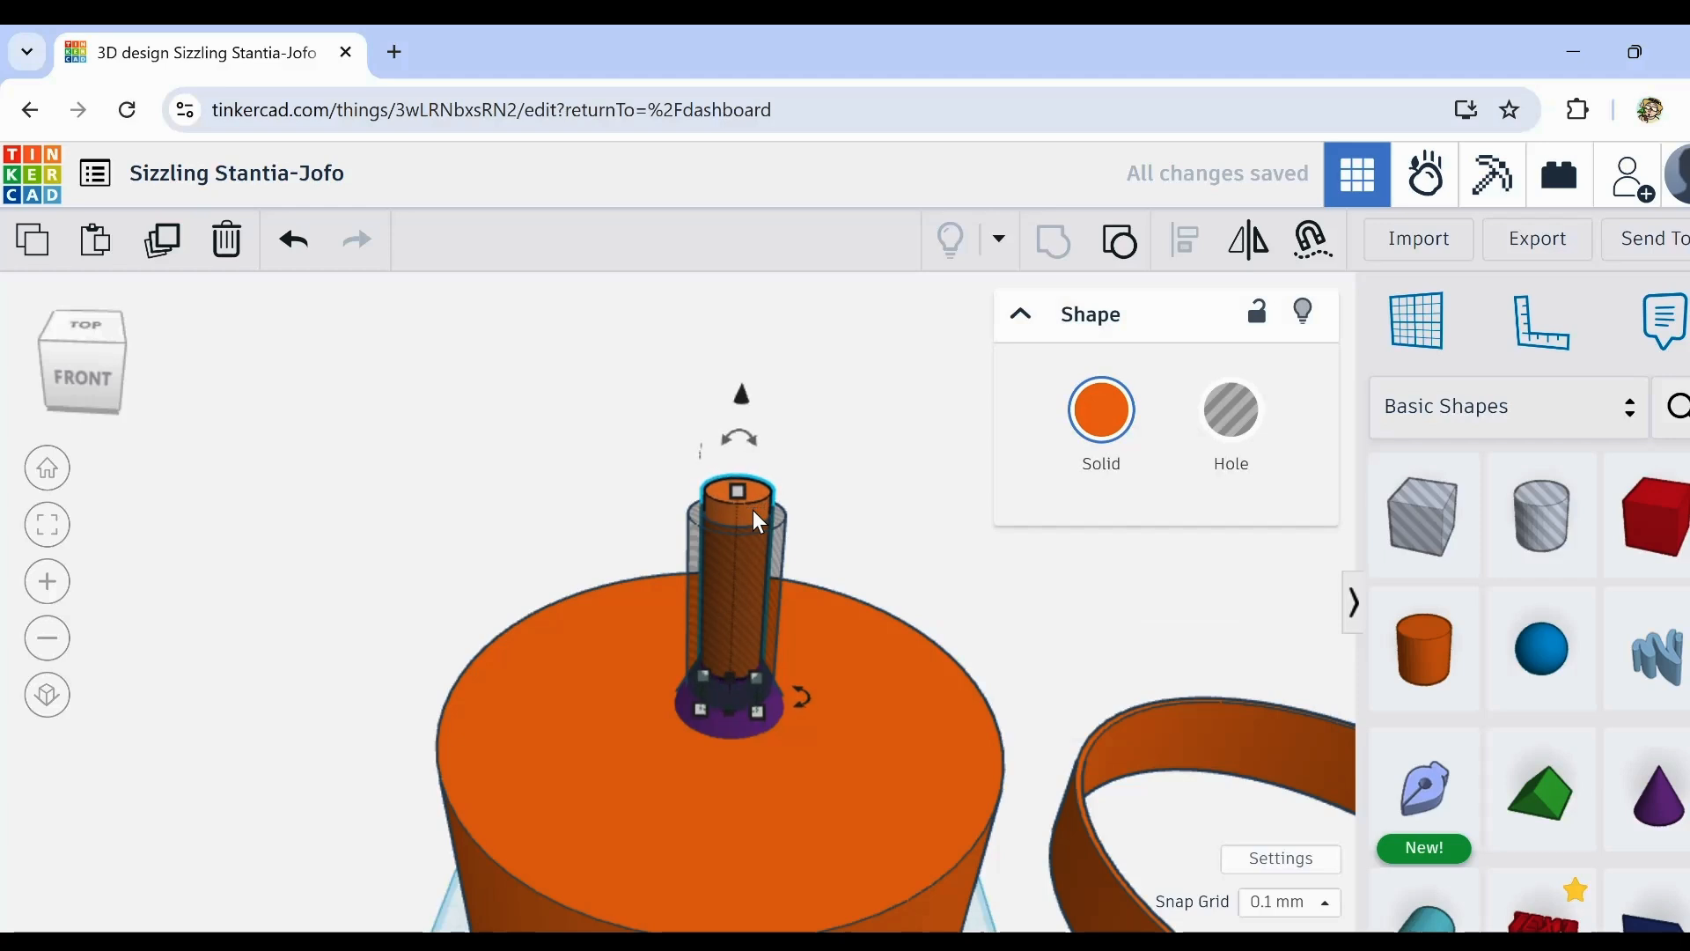
pyautogui.hotkey('ctrl', 'Up')
pyautogui.hotkey('ctrl', 'Up')
pyautogui.hotkey('ctrl', 'Up')
pyautogui.hotkey('ctrl', 'Up')
pyautogui.hotkey('ctrl', 'Up')
pyautogui.hotkey('ctrl', 'Up')
pyautogui.hotkey('ctrl', 'Up')
pyautogui.hotkey('ctrl', 'Up')
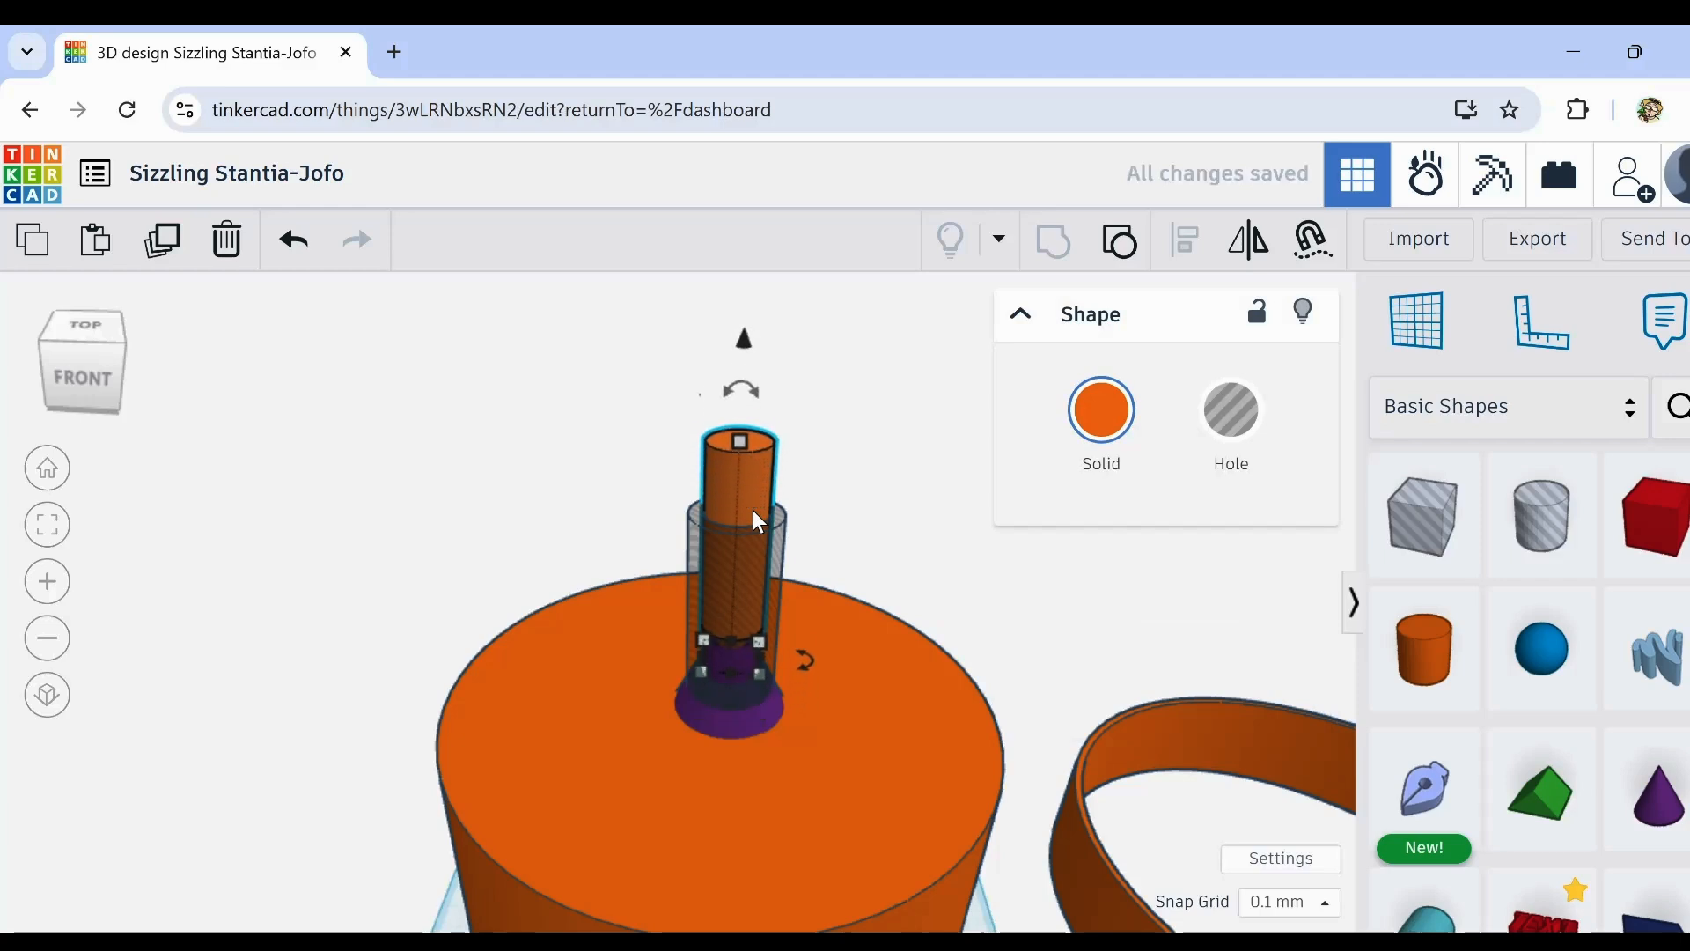
pyautogui.hotkey('ctrl', 'Up')
pyautogui.hotkey('ctrl', 'Up')
pyautogui.hotkey('ctrl', 'Up')
pyautogui.hotkey('ctrl', 'Up')
pyautogui.hotkey('ctrl', 'Up')
pyautogui.hotkey('ctrl', 'Up')
pyautogui.hotkey('ctrl', 'Up')
pyautogui.hotkey('ctrl', 'Up')
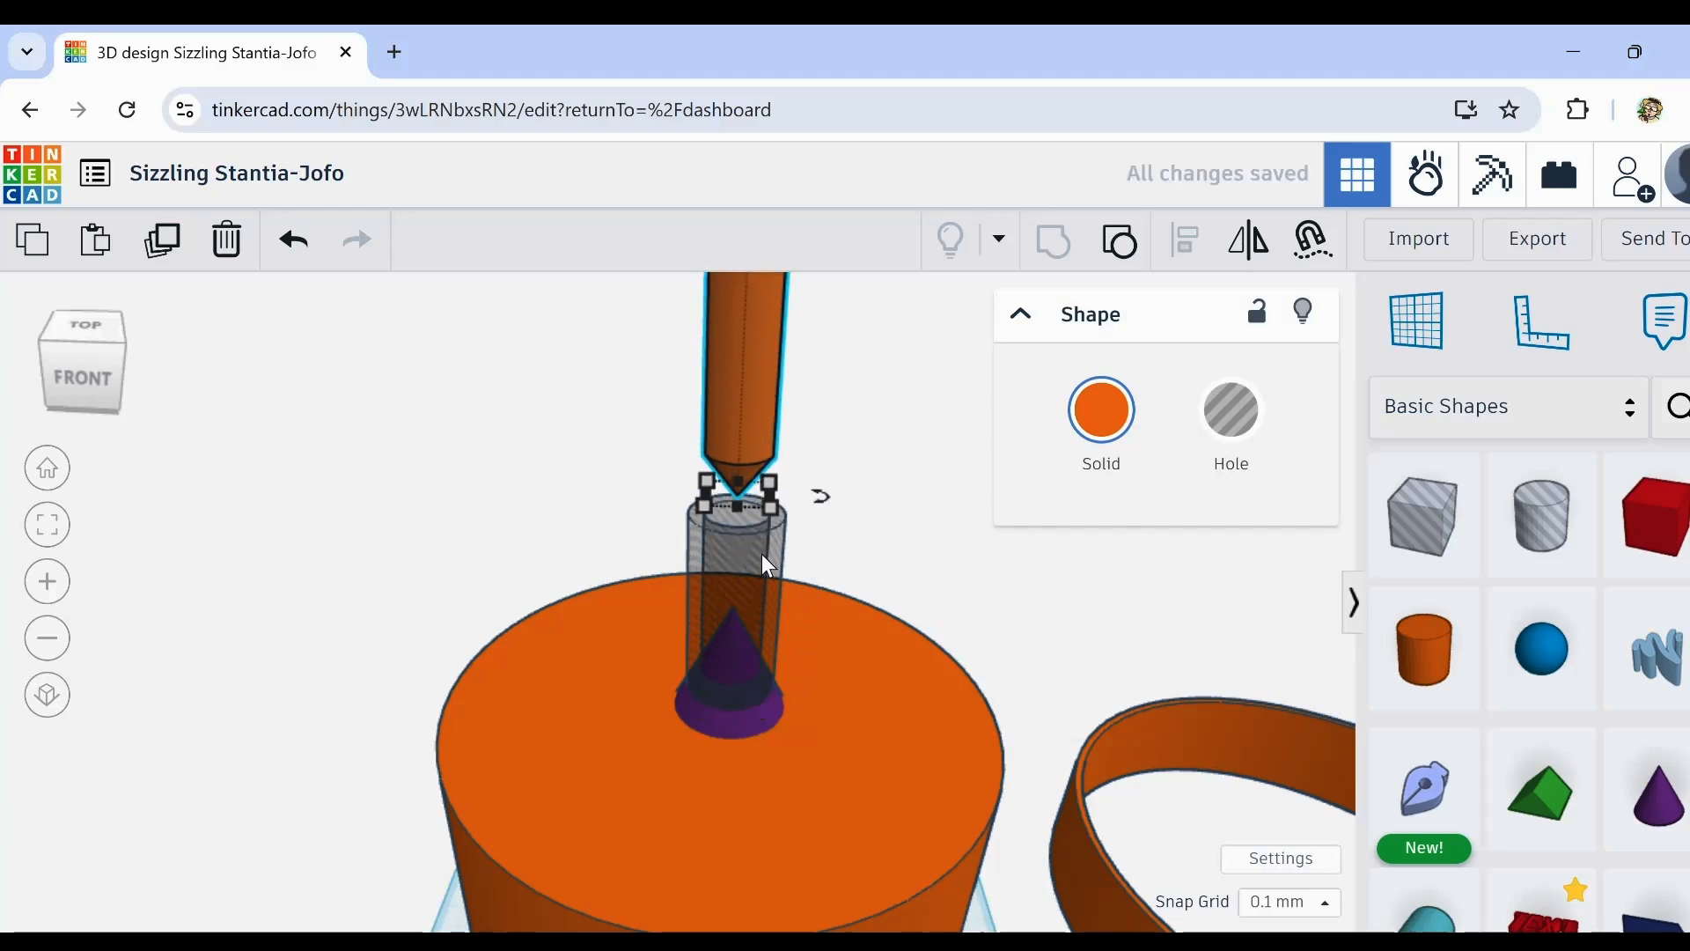
pyautogui.hotkey('ctrl', 'Up')
pyautogui.hotkey('ctrl', 'Up')
pyautogui.hotkey('ctrl', 'Up')
# Step: Smooth the new cone by setting its sides to 64
pyautogui.click(743, 716)
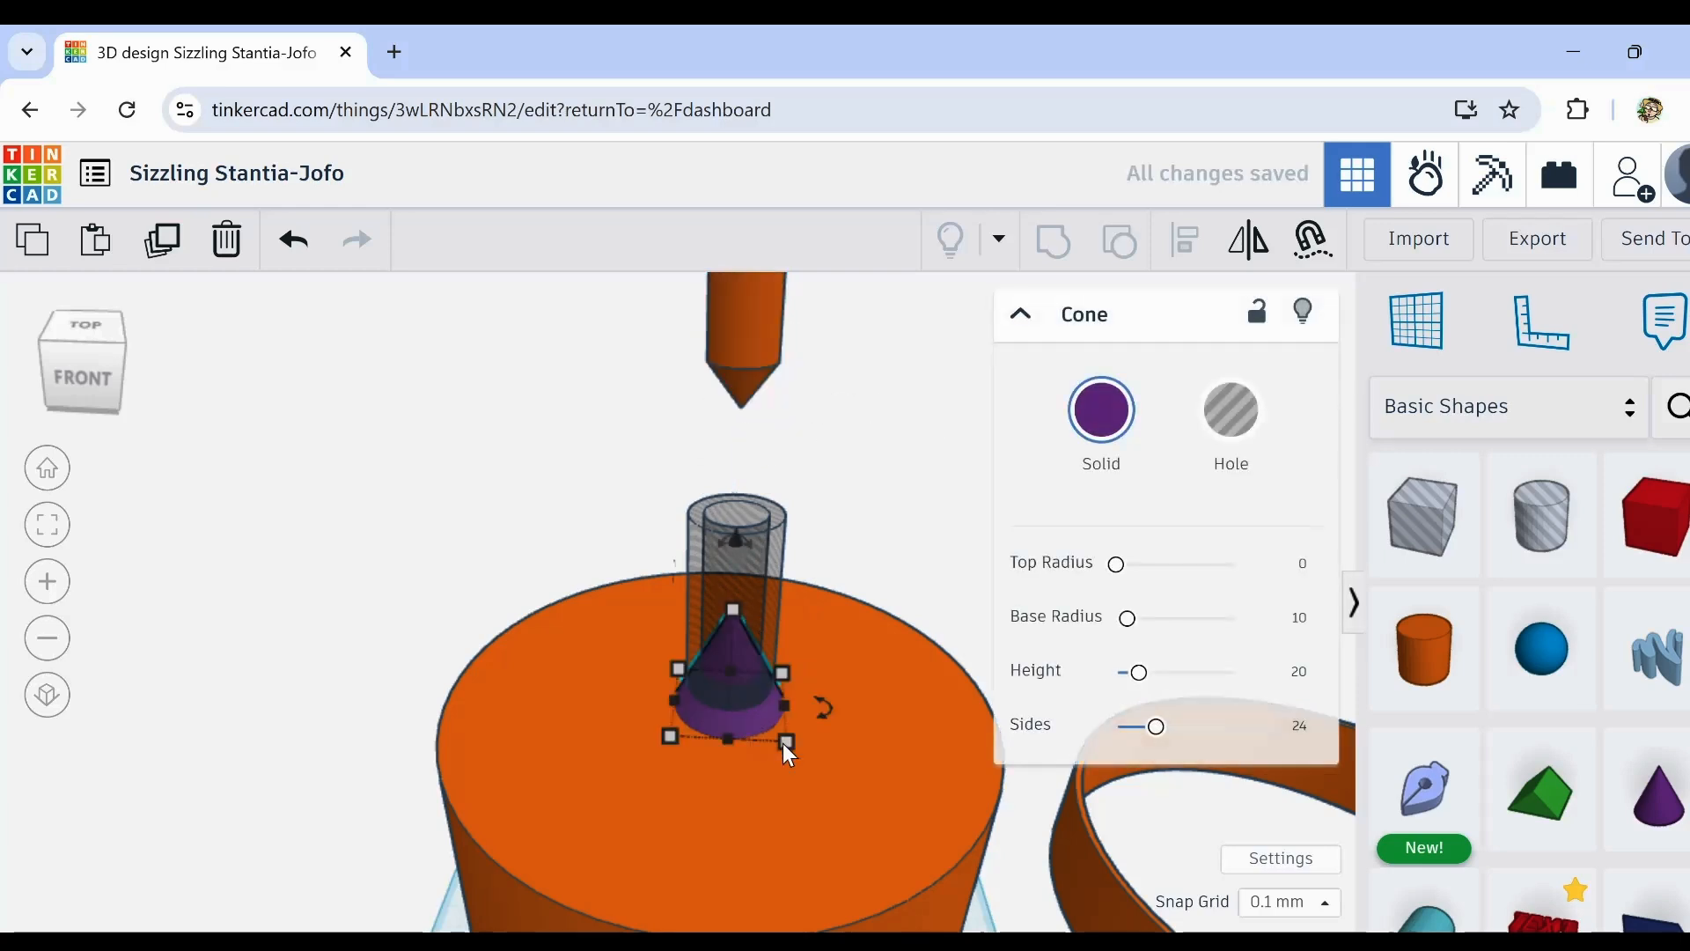
pyautogui.keyDown('shift'); pyautogui.click(863, 769); pyautogui.keyUp('shift')
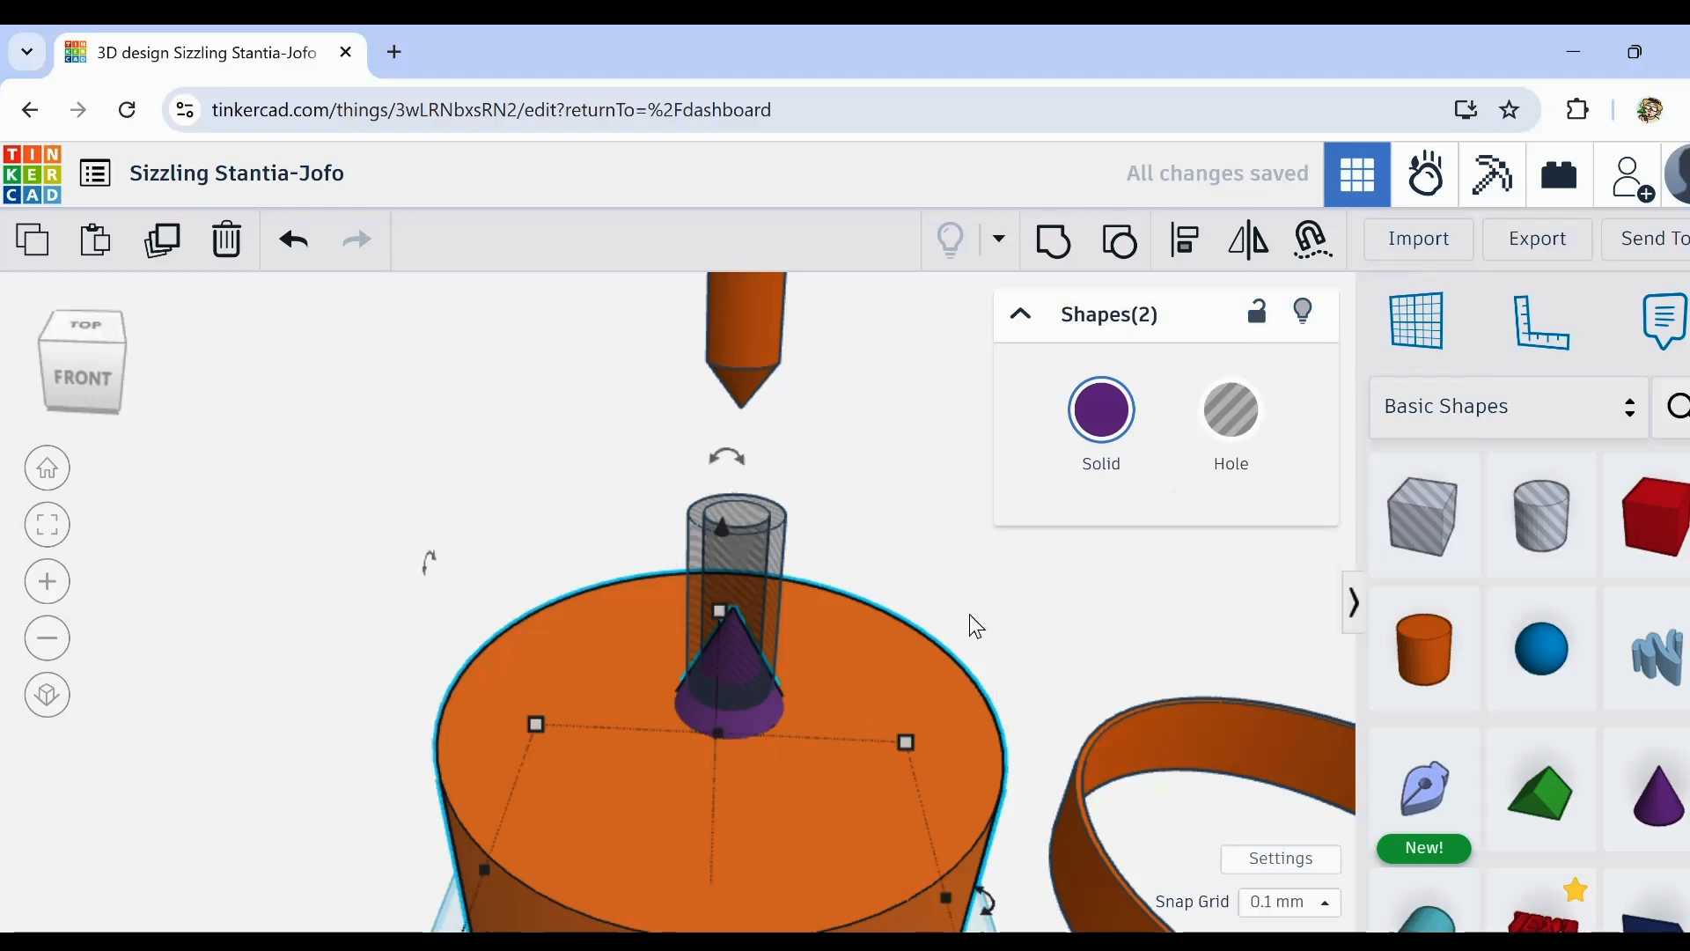
pyautogui.click(776, 711)
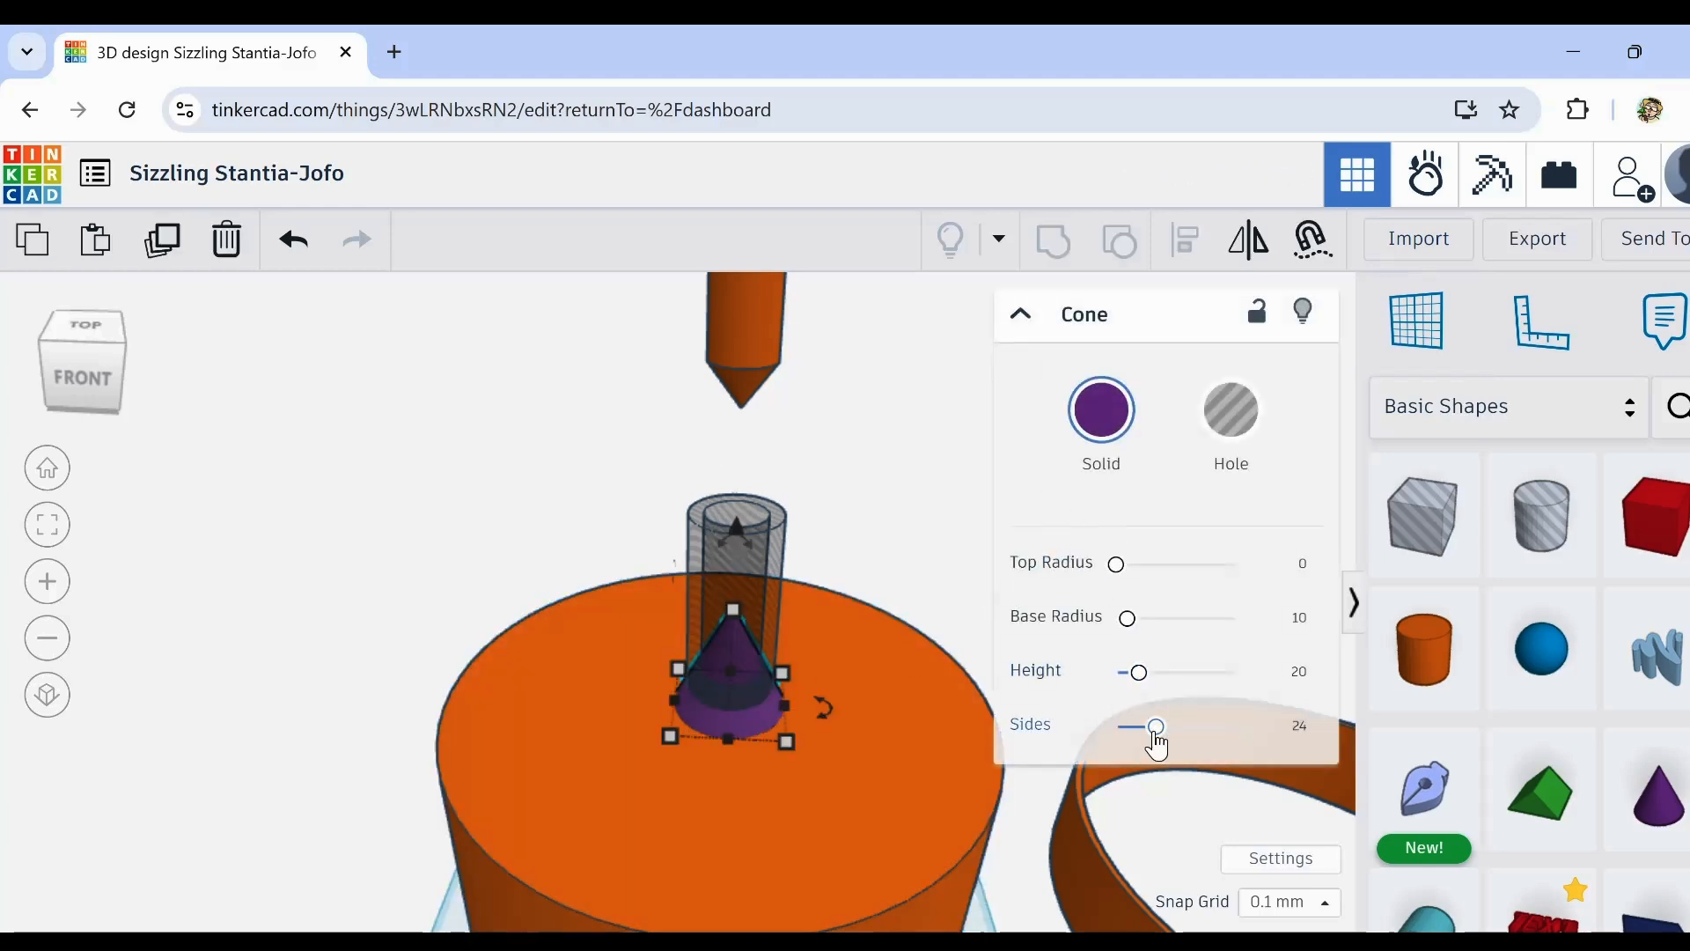
pyautogui.moveTo(1154, 737); pyautogui.dragTo(1291, 736)
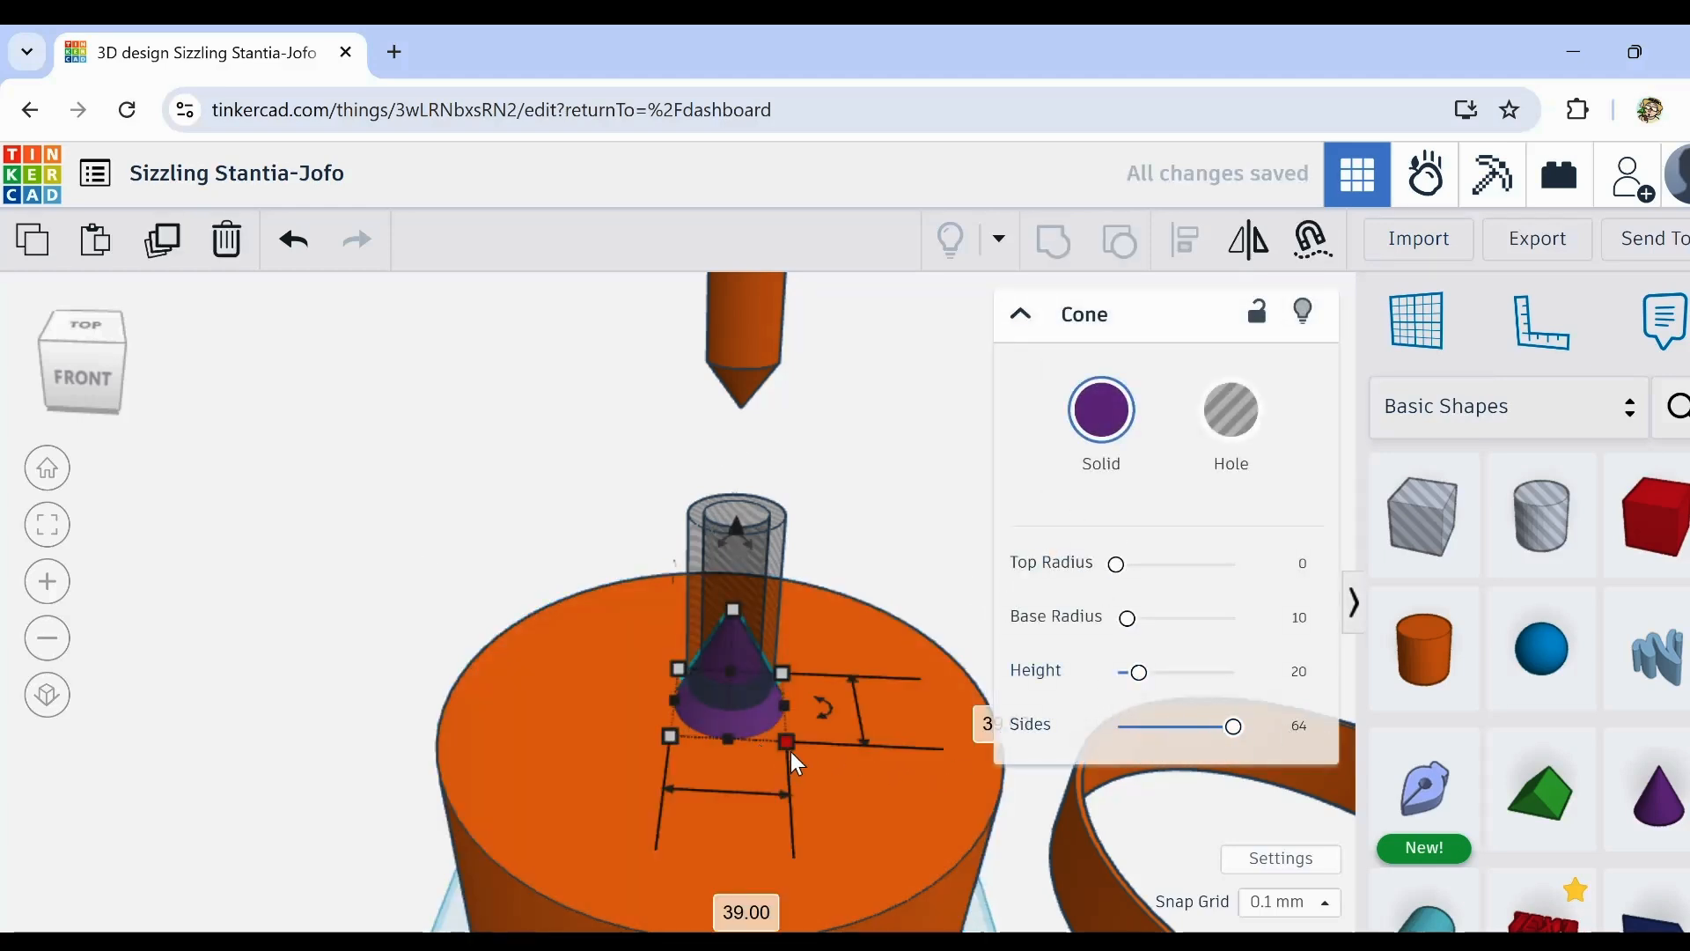
# Step: Align the cone to the centre of the drum along both horizontal axes
pyautogui.keyDown('shift'); pyautogui.click(880, 735); pyautogui.keyUp('shift')
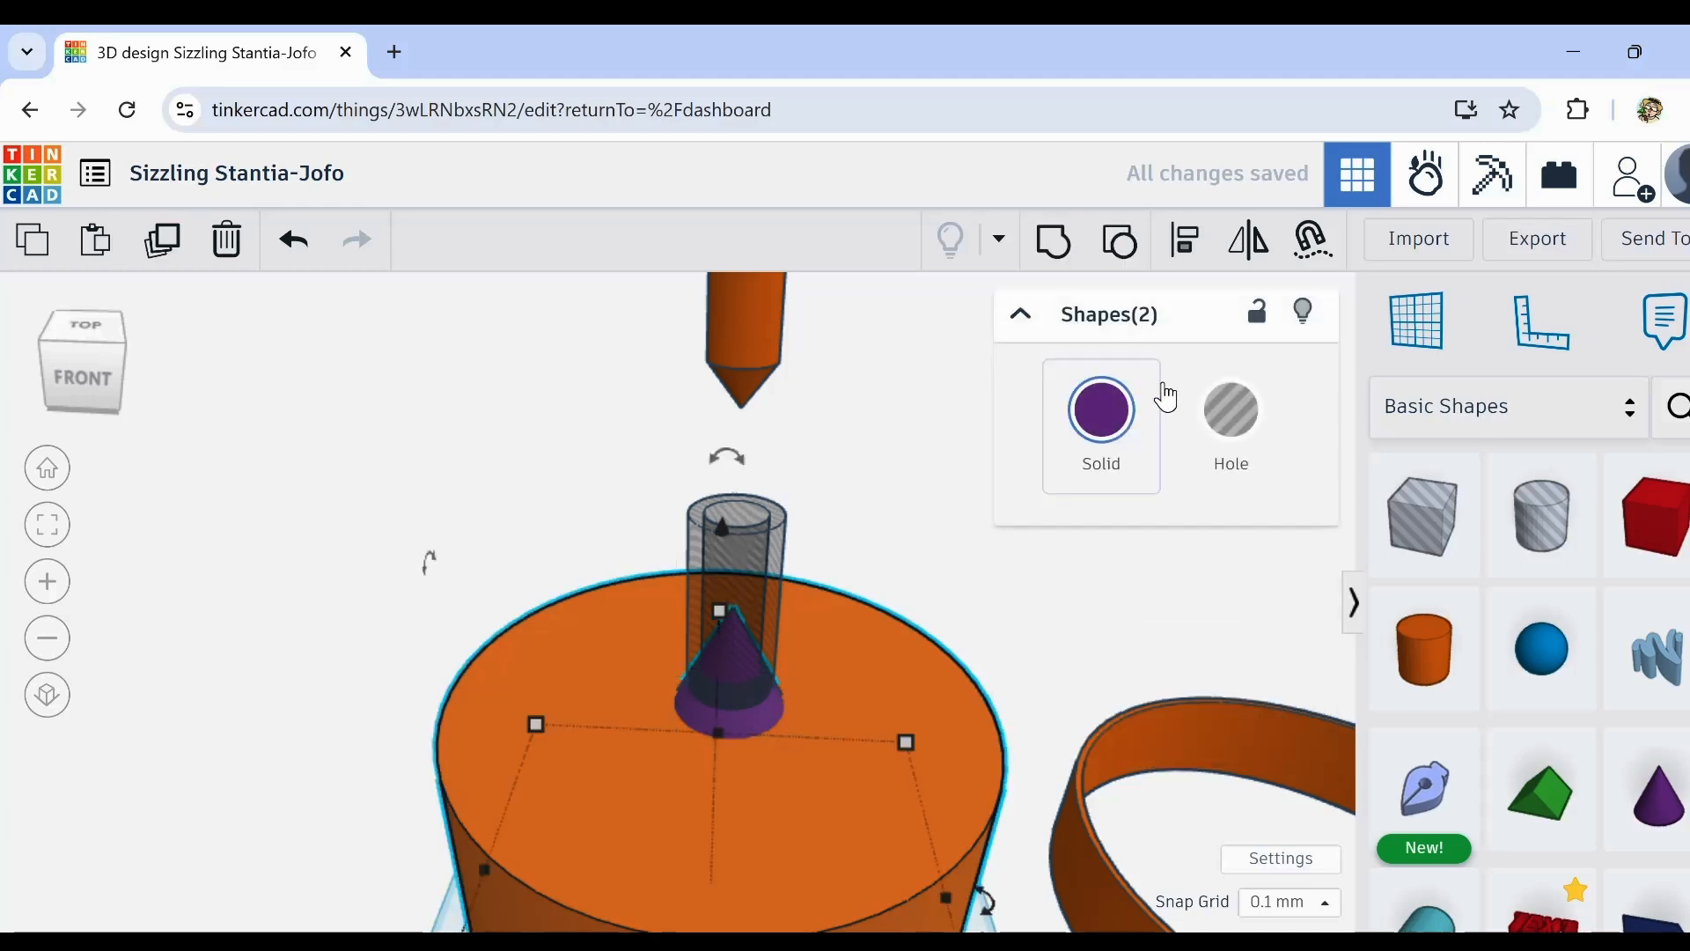
pyautogui.click(1195, 253)
pyautogui.moveTo(590, 778); pyautogui.dragTo(649, 668, button='right')
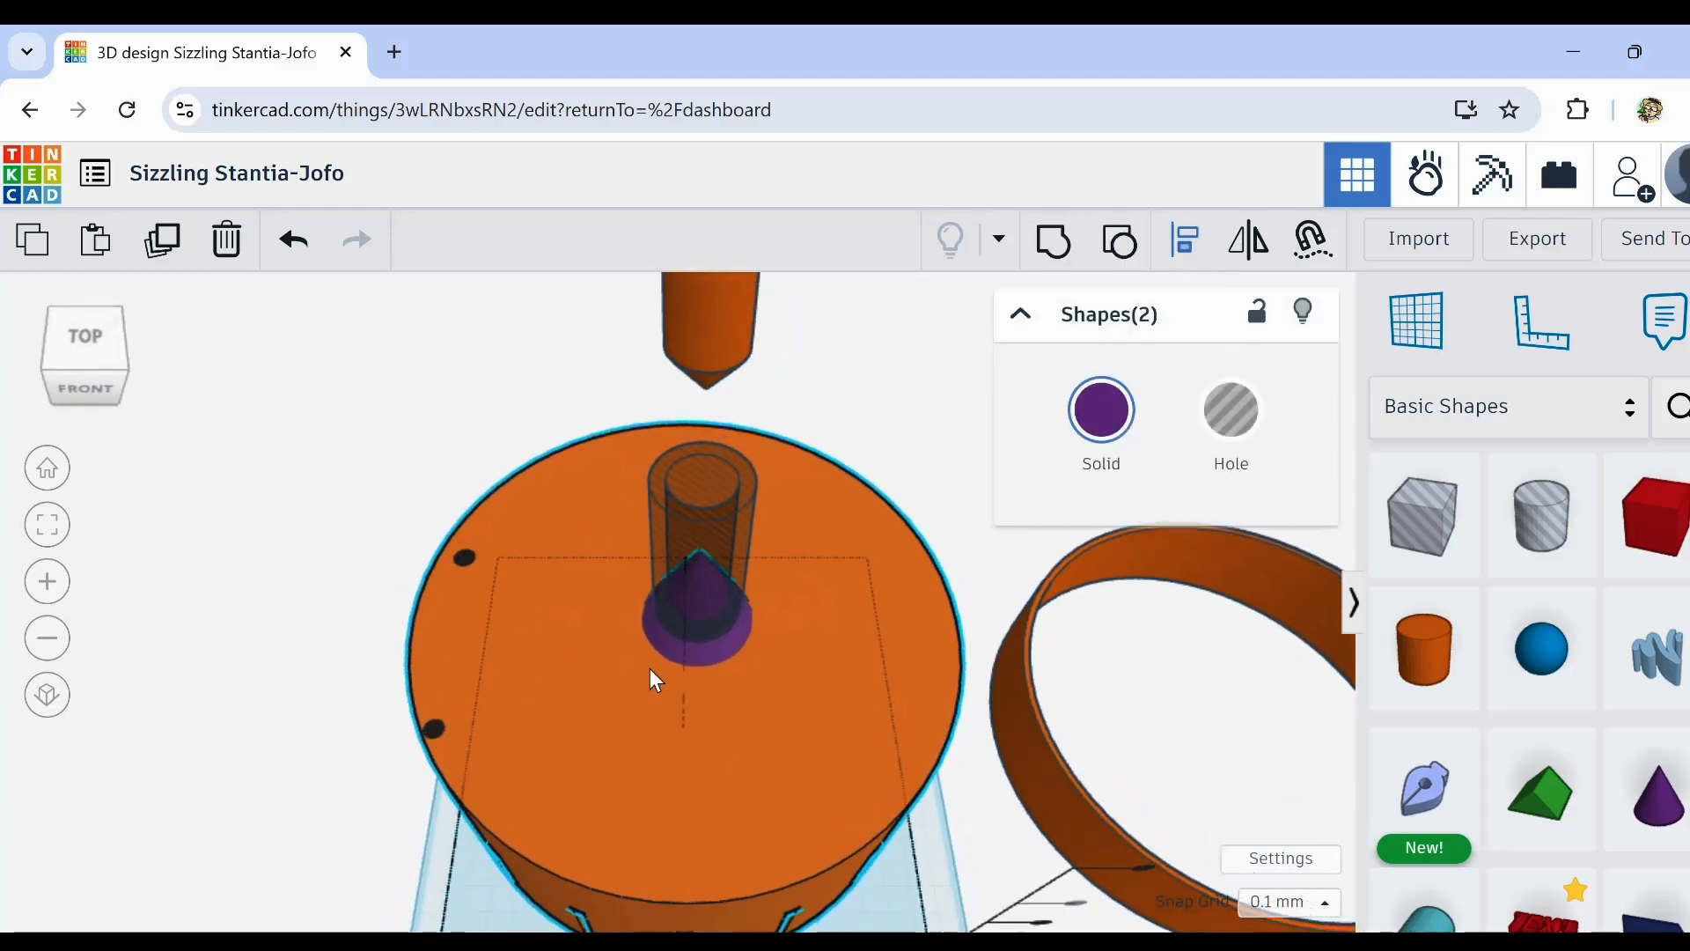
pyautogui.click(436, 733)
pyautogui.moveTo(609, 794); pyautogui.dragTo(536, 652, button='right')
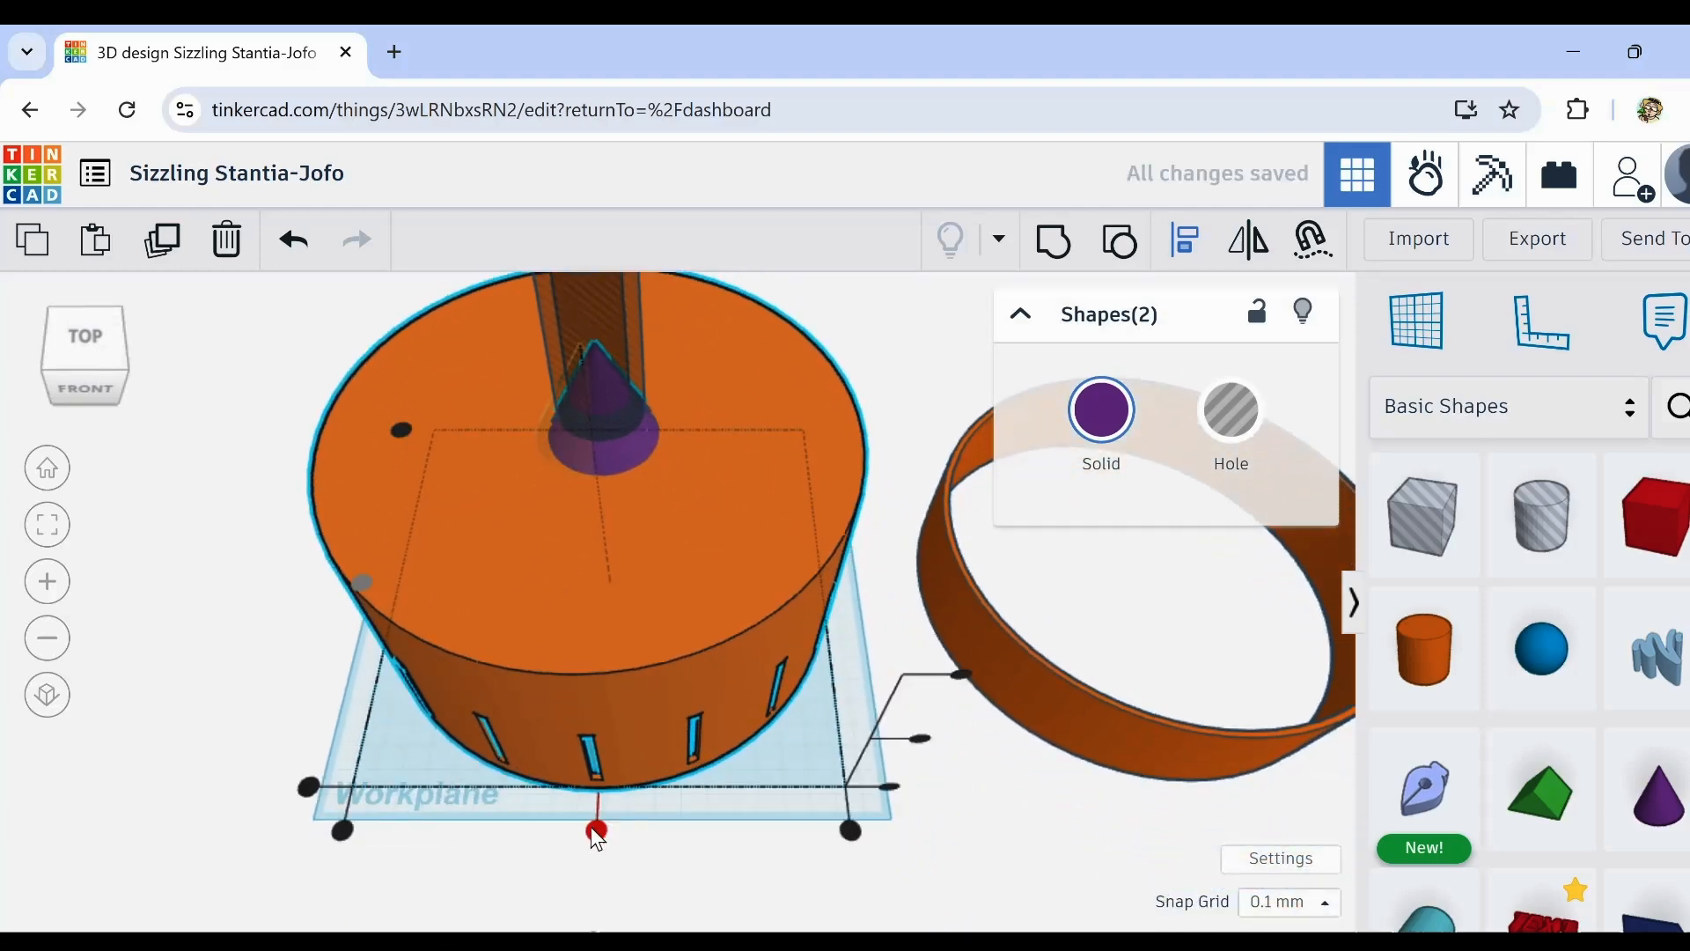
pyautogui.click(593, 828)
pyautogui.moveTo(583, 590); pyautogui.dragTo(610, 693, button='right')
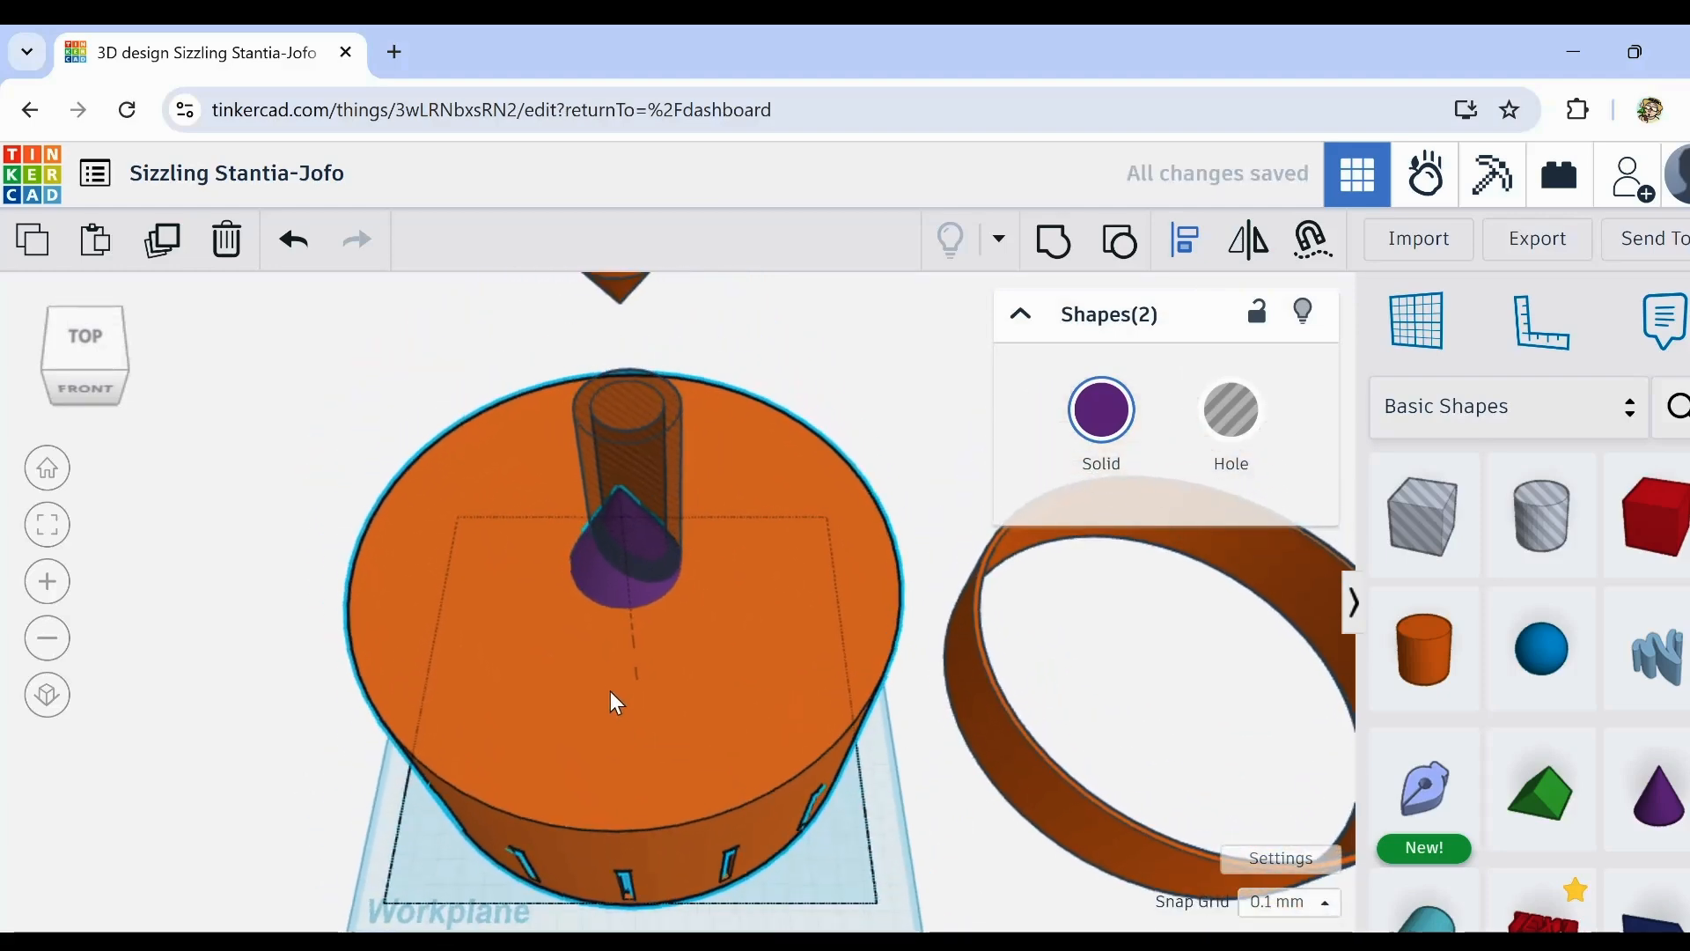
pyautogui.scroll(-2, 613, 605)
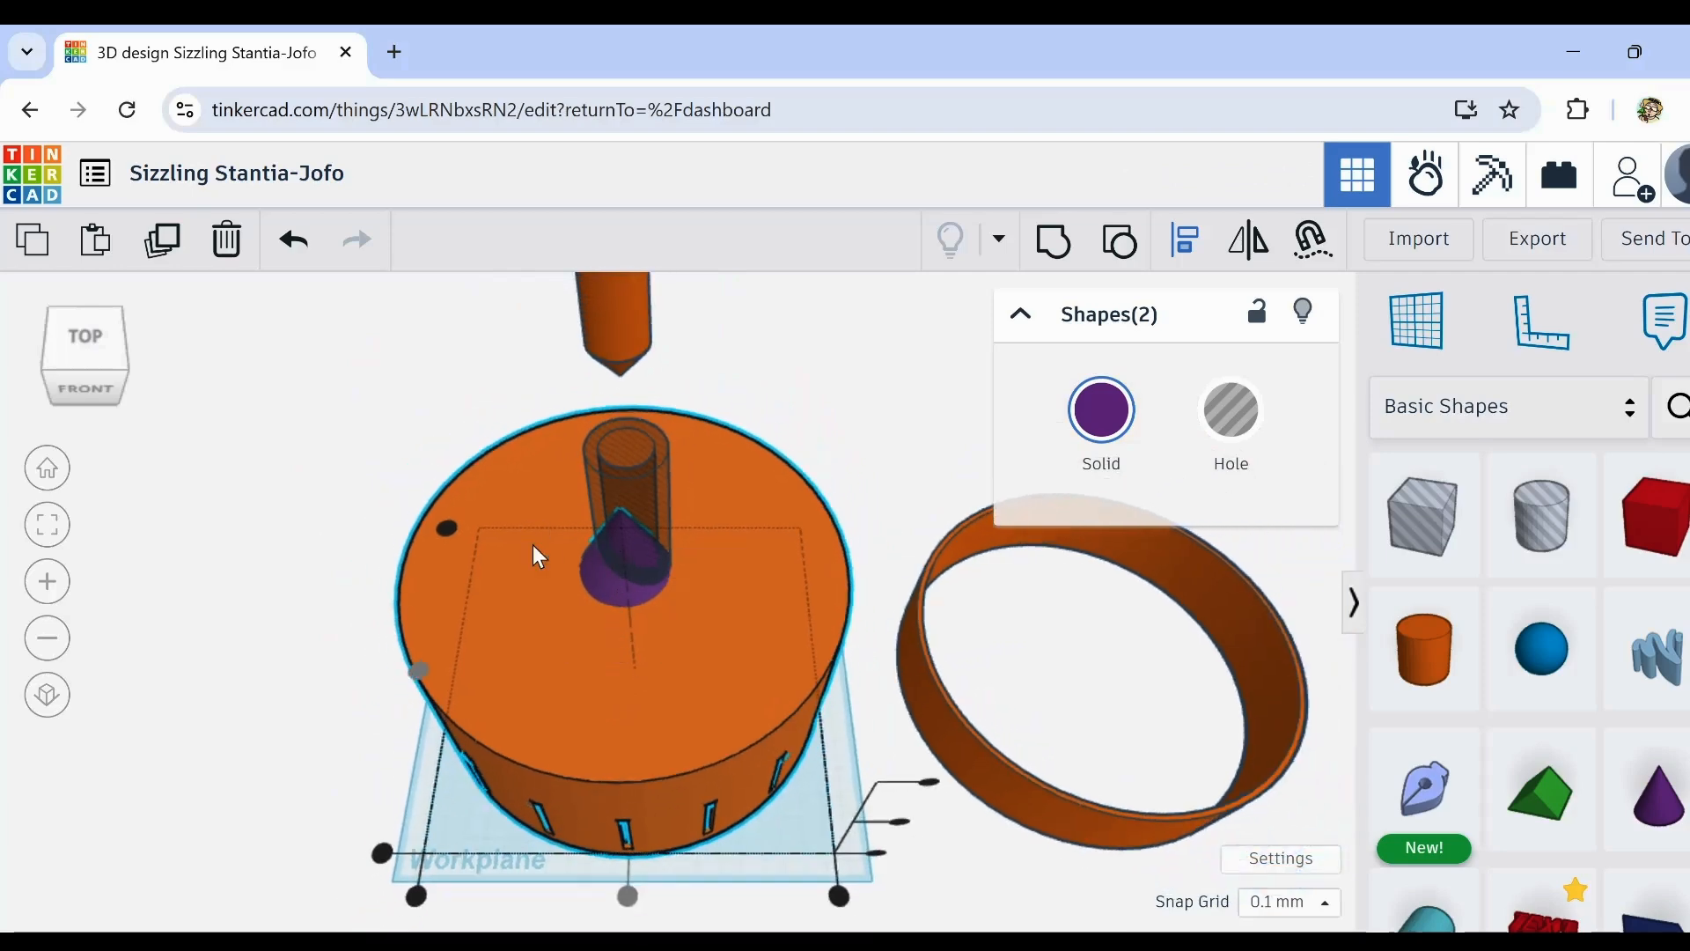
# Step: Add the tube to the selection and centre it with the drum and cone along both horizontal axes
pyautogui.keyDown('shift'); pyautogui.click(629, 517); pyautogui.keyUp('shift')
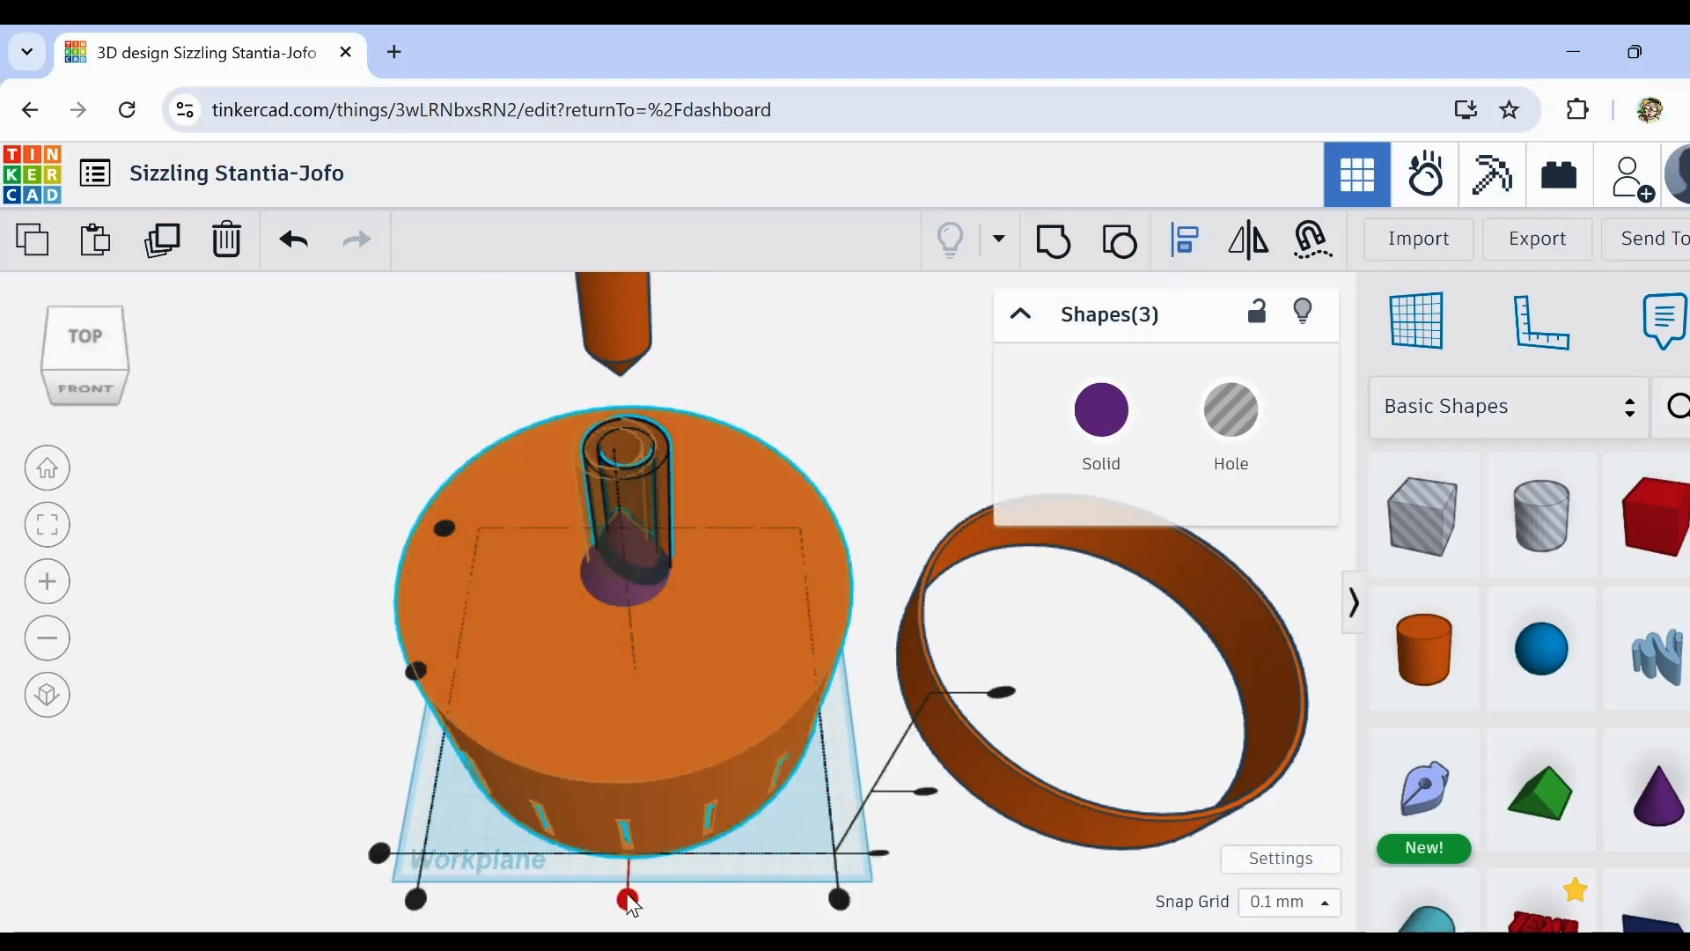
pyautogui.click(628, 898)
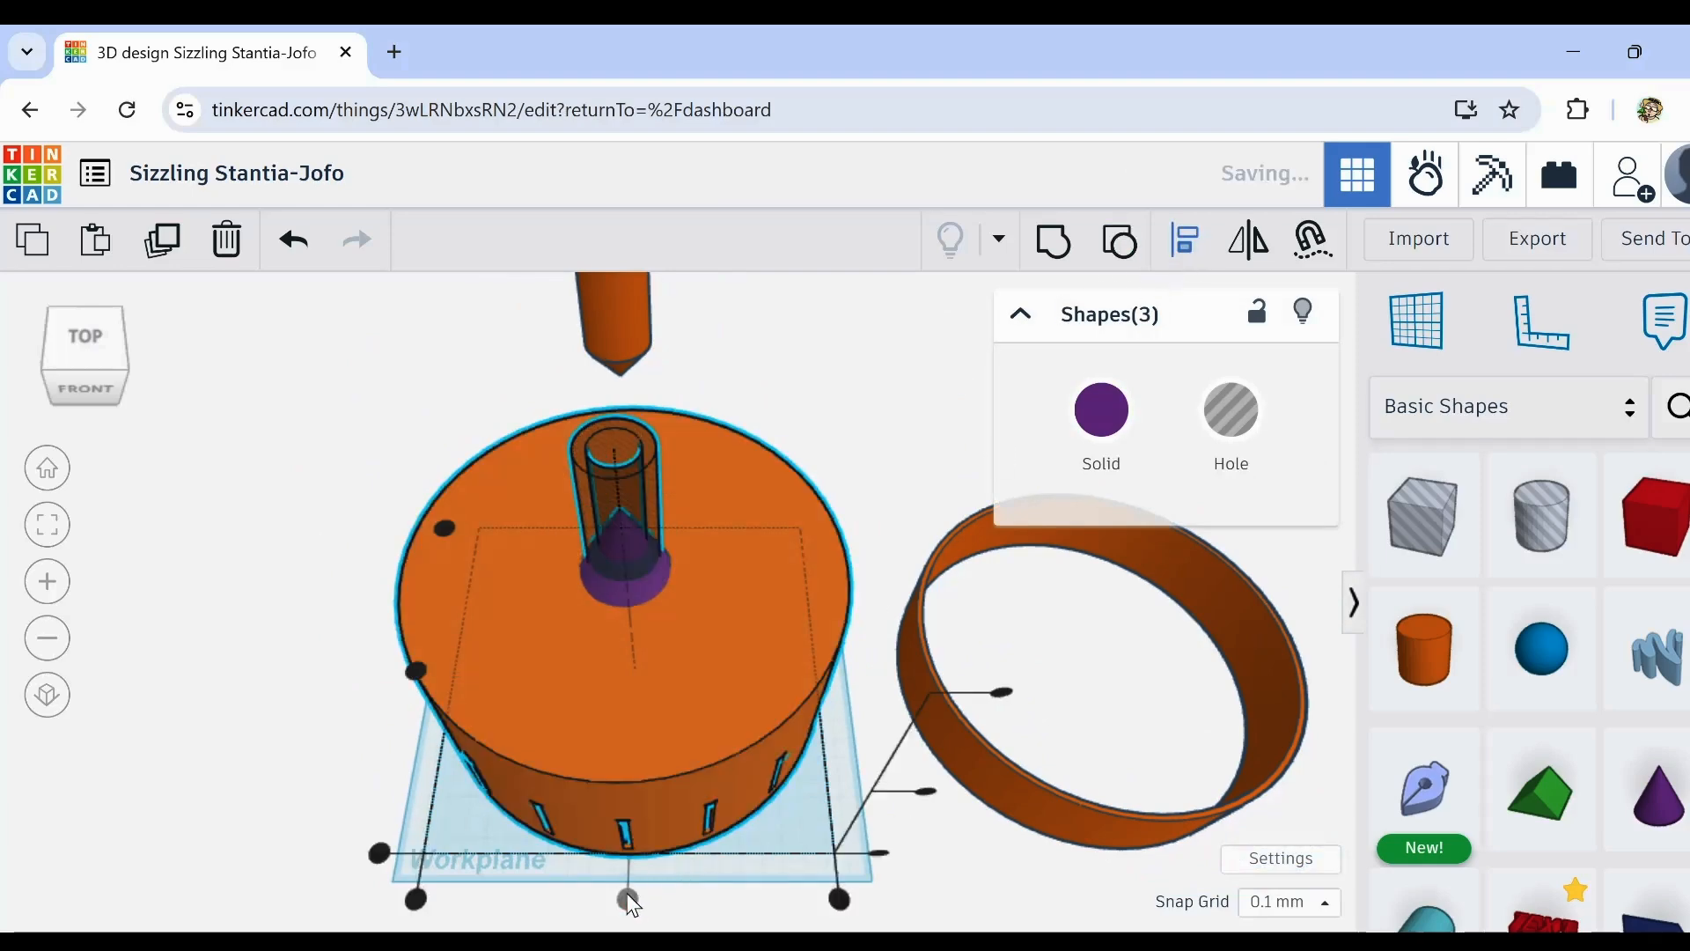
pyautogui.click(411, 670)
pyautogui.click(341, 698)
# Step: Turn the tube from a hole into an orange solid and ungroup it into its outer cylinder and inner hole cylinder
pyautogui.moveTo(590, 595); pyautogui.dragTo(620, 493, button='right')
pyautogui.click(621, 491)
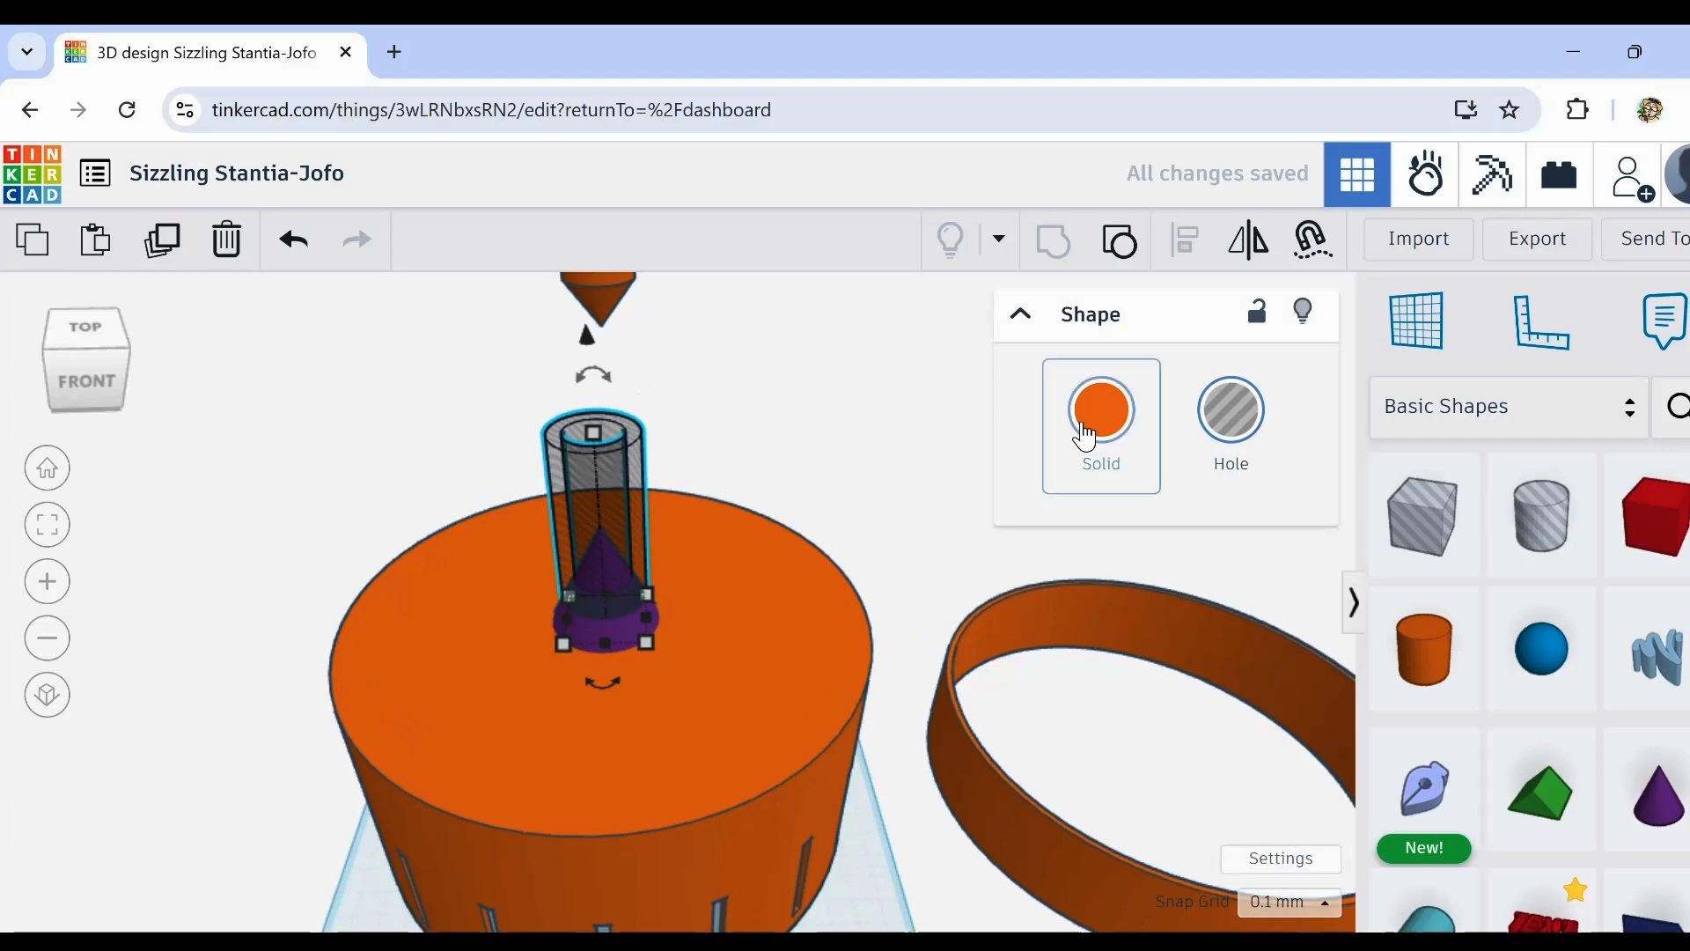
pyautogui.click(1091, 430)
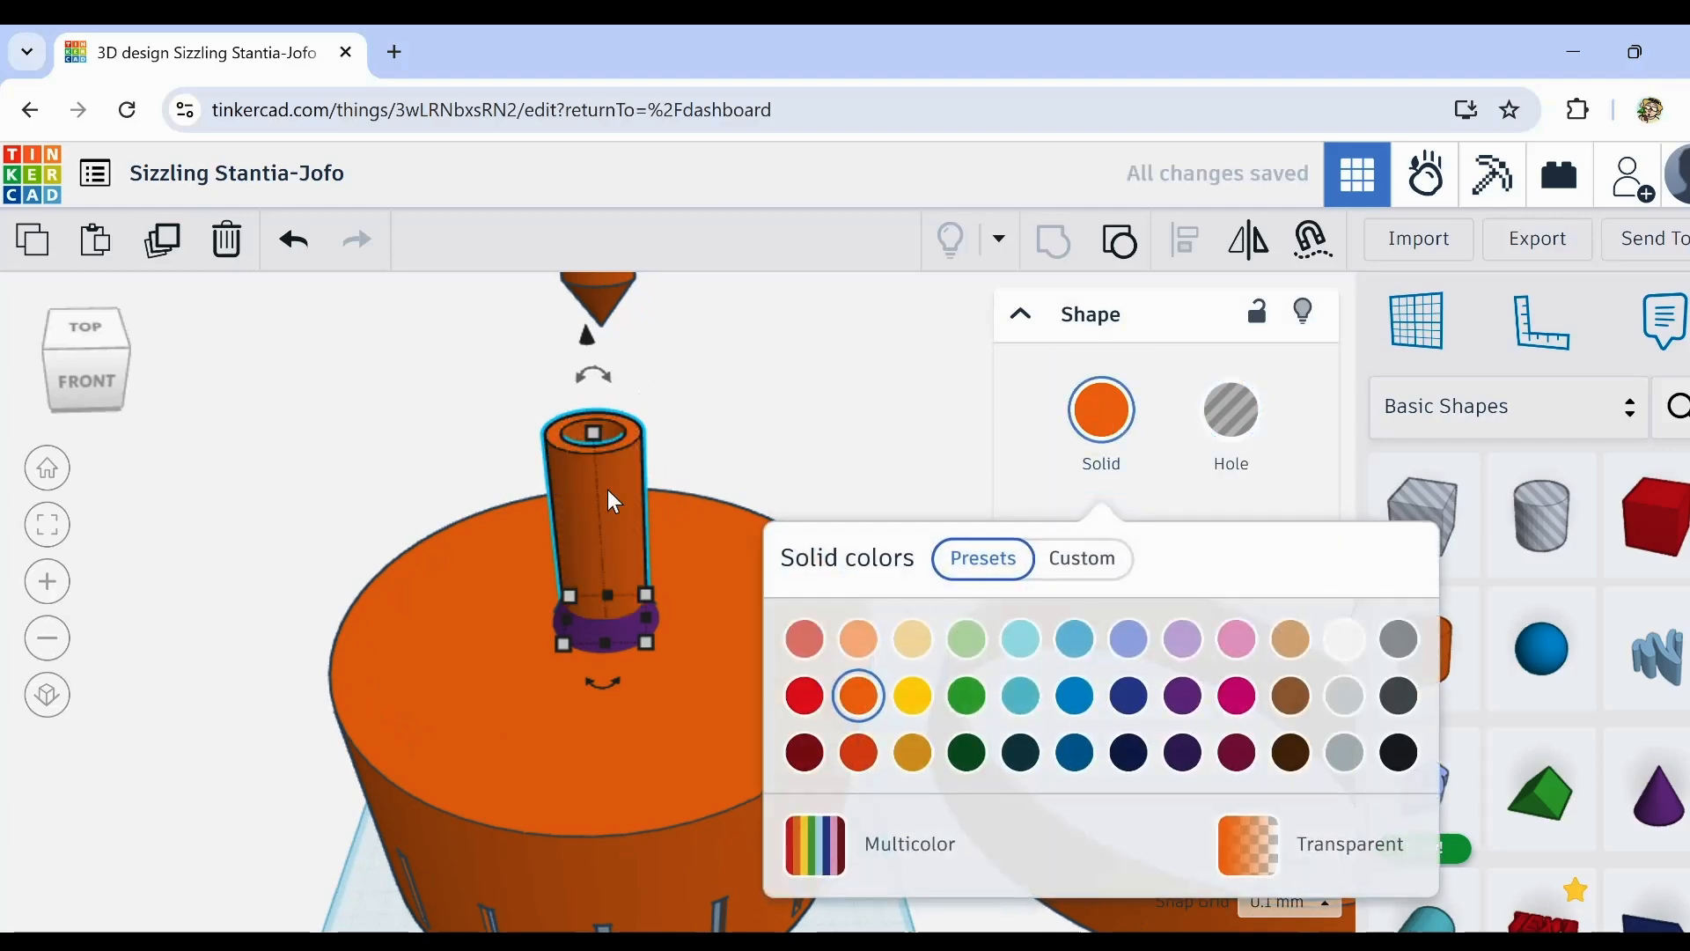
pyautogui.click(1117, 239)
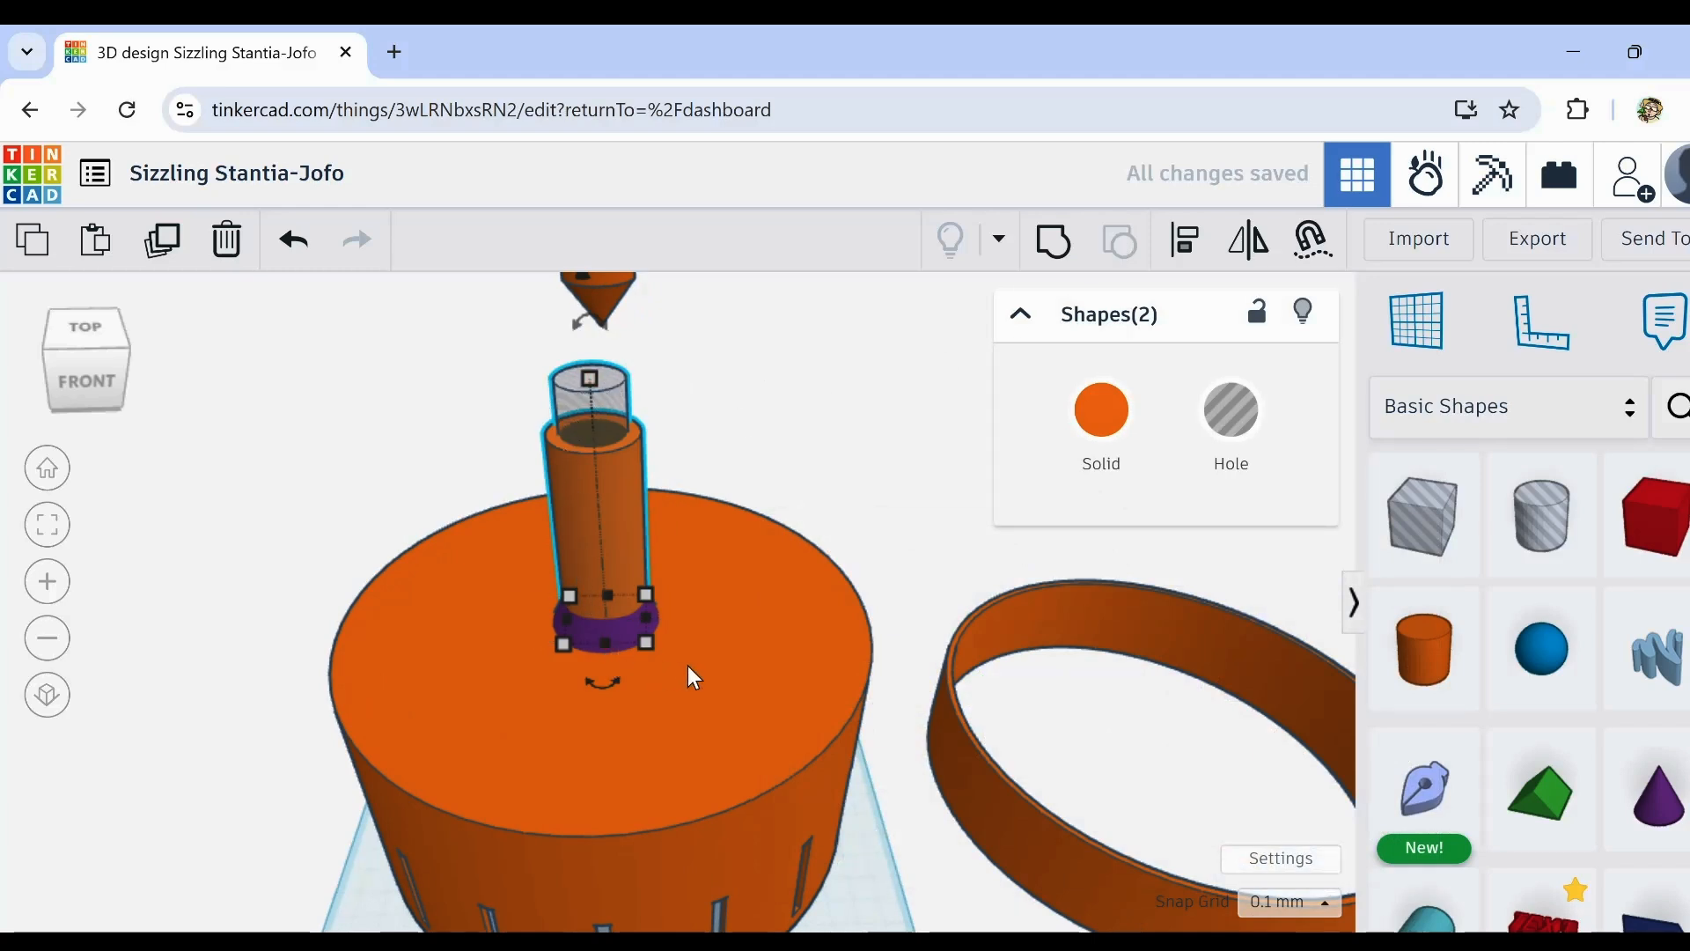
# Step: Group the cone with the outer cylinder and the inner hole cylinder, and undo the grouping
pyautogui.moveTo(689, 665)
pyautogui.mouseDown(button='right')
pyautogui.moveTo(435, 701)
pyautogui.moveTo(674, 647)
pyautogui.mouseUp(button='right')
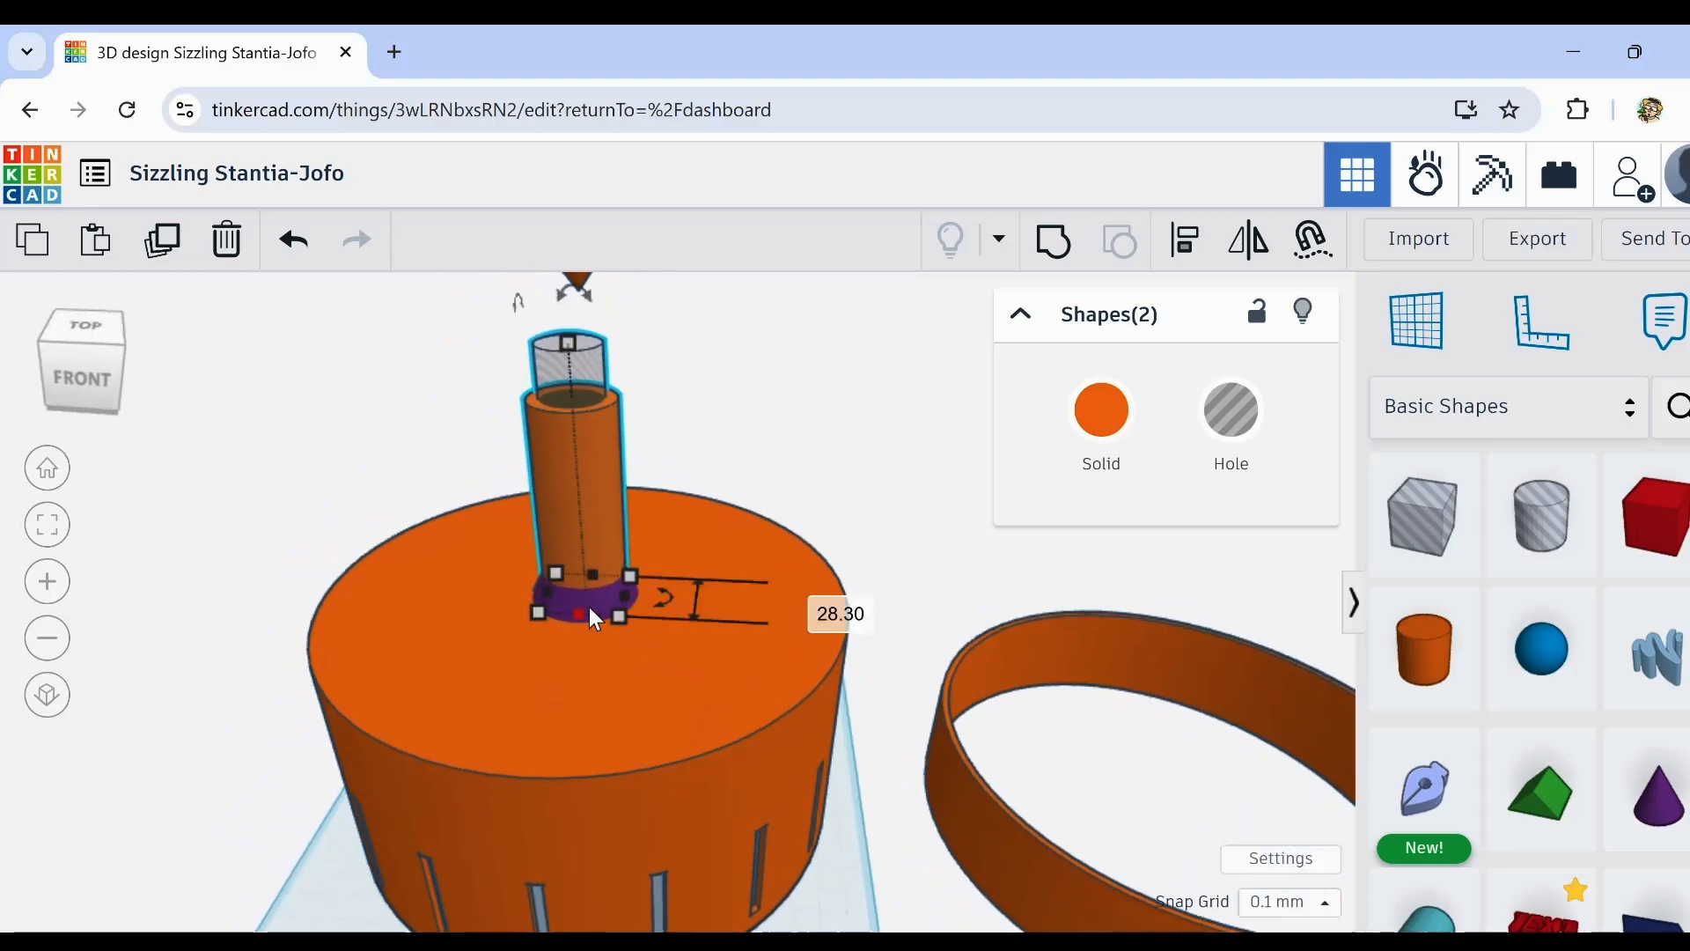
pyautogui.scroll(3, 574, 599)
pyautogui.keyDown('shift'); pyautogui.click(590, 606); pyautogui.keyUp('shift')
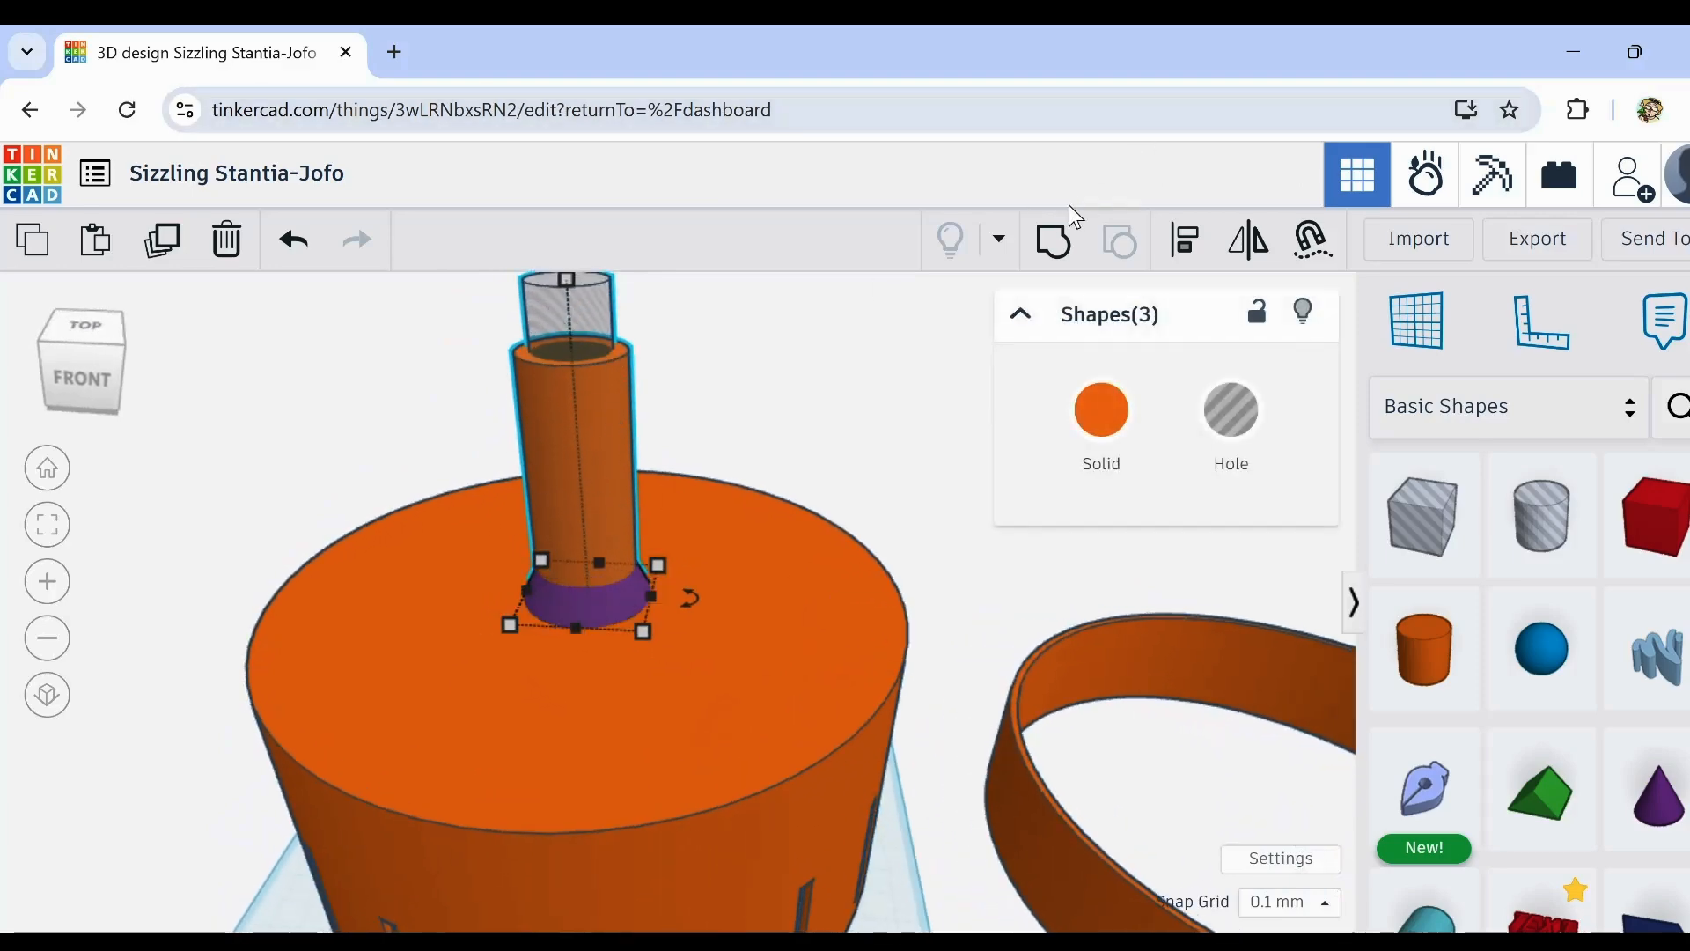
pyautogui.click(1054, 245)
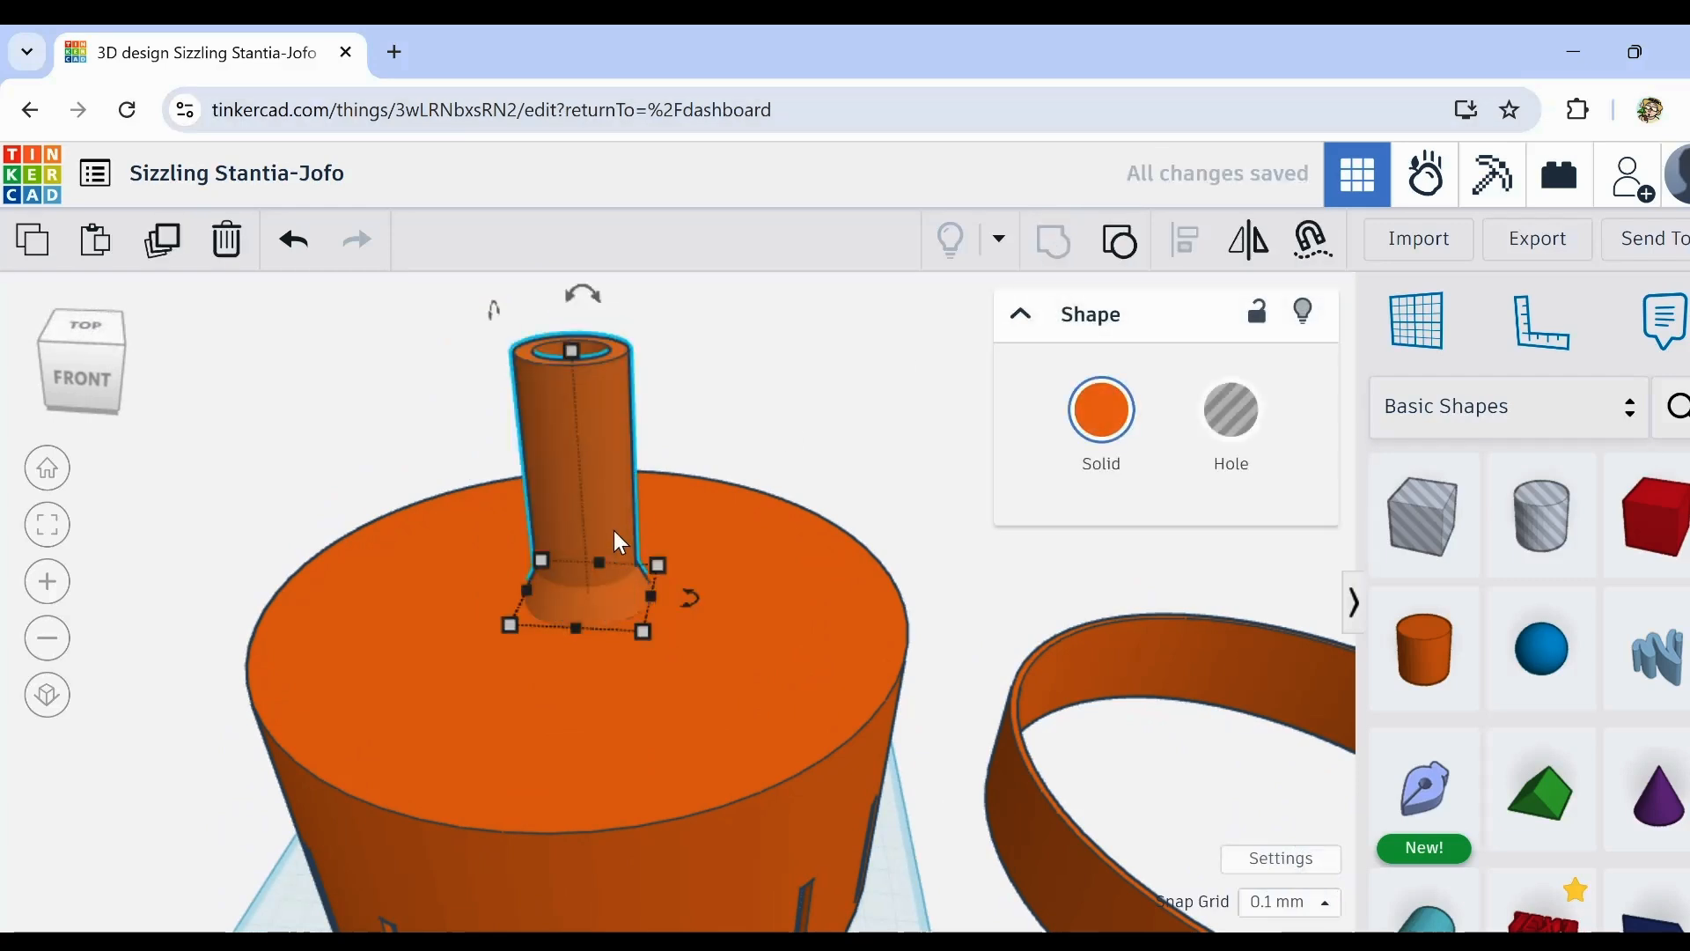
pyautogui.moveTo(572, 598); pyautogui.dragTo(609, 606, button='right')
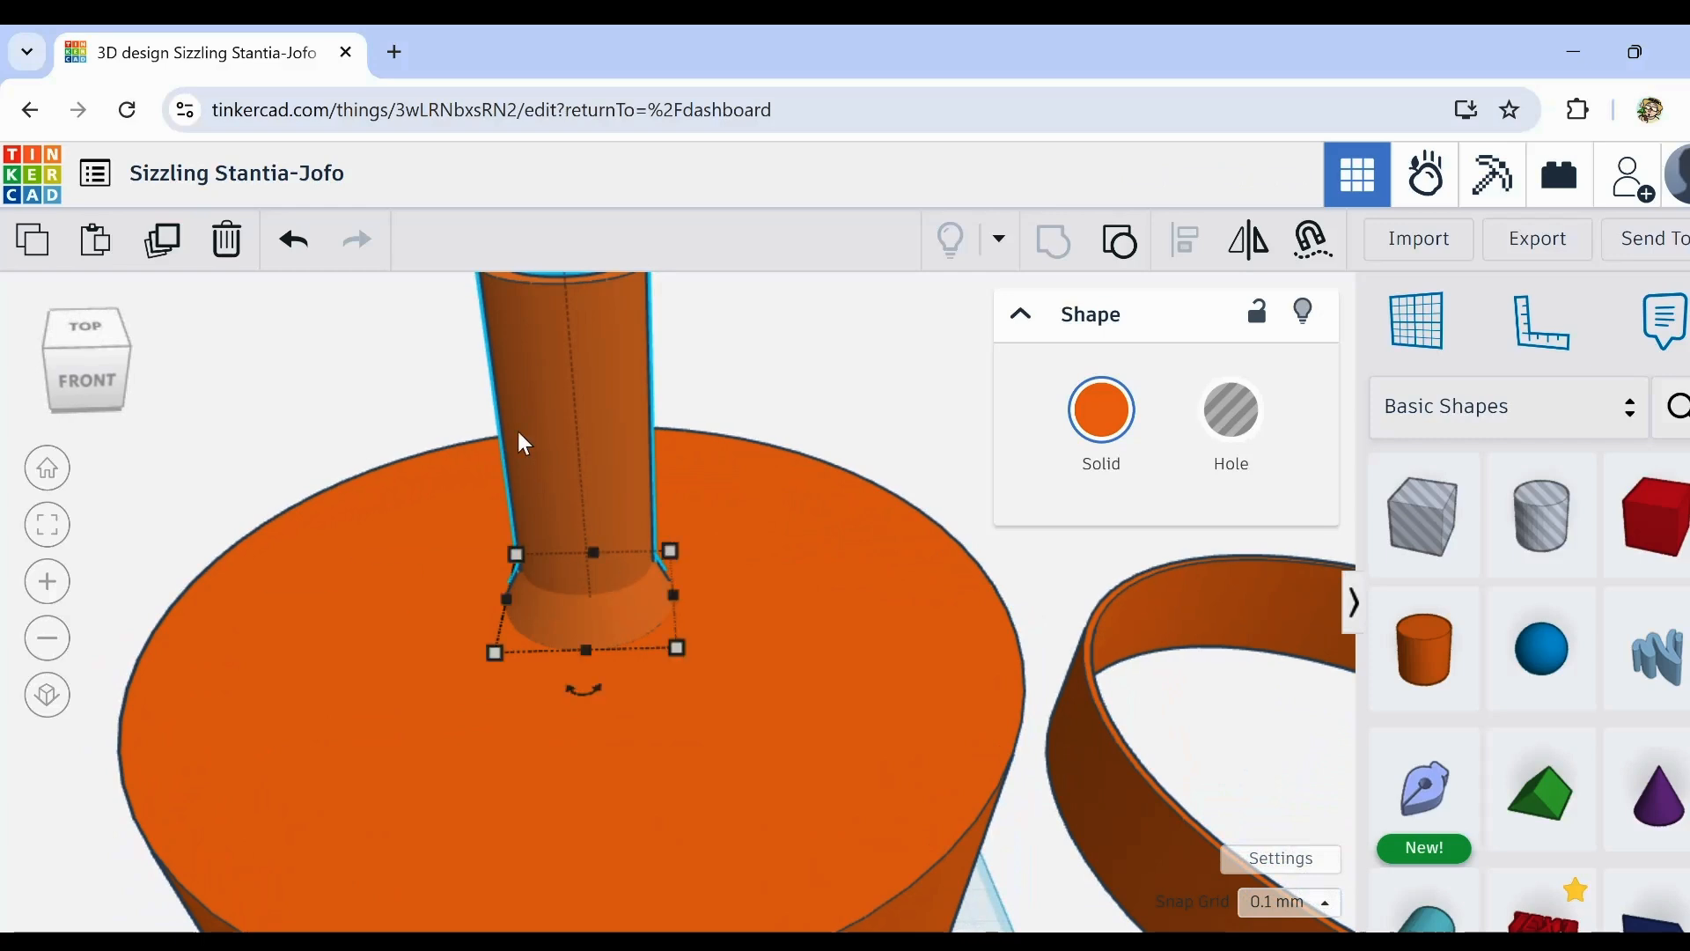
pyautogui.click(290, 242)
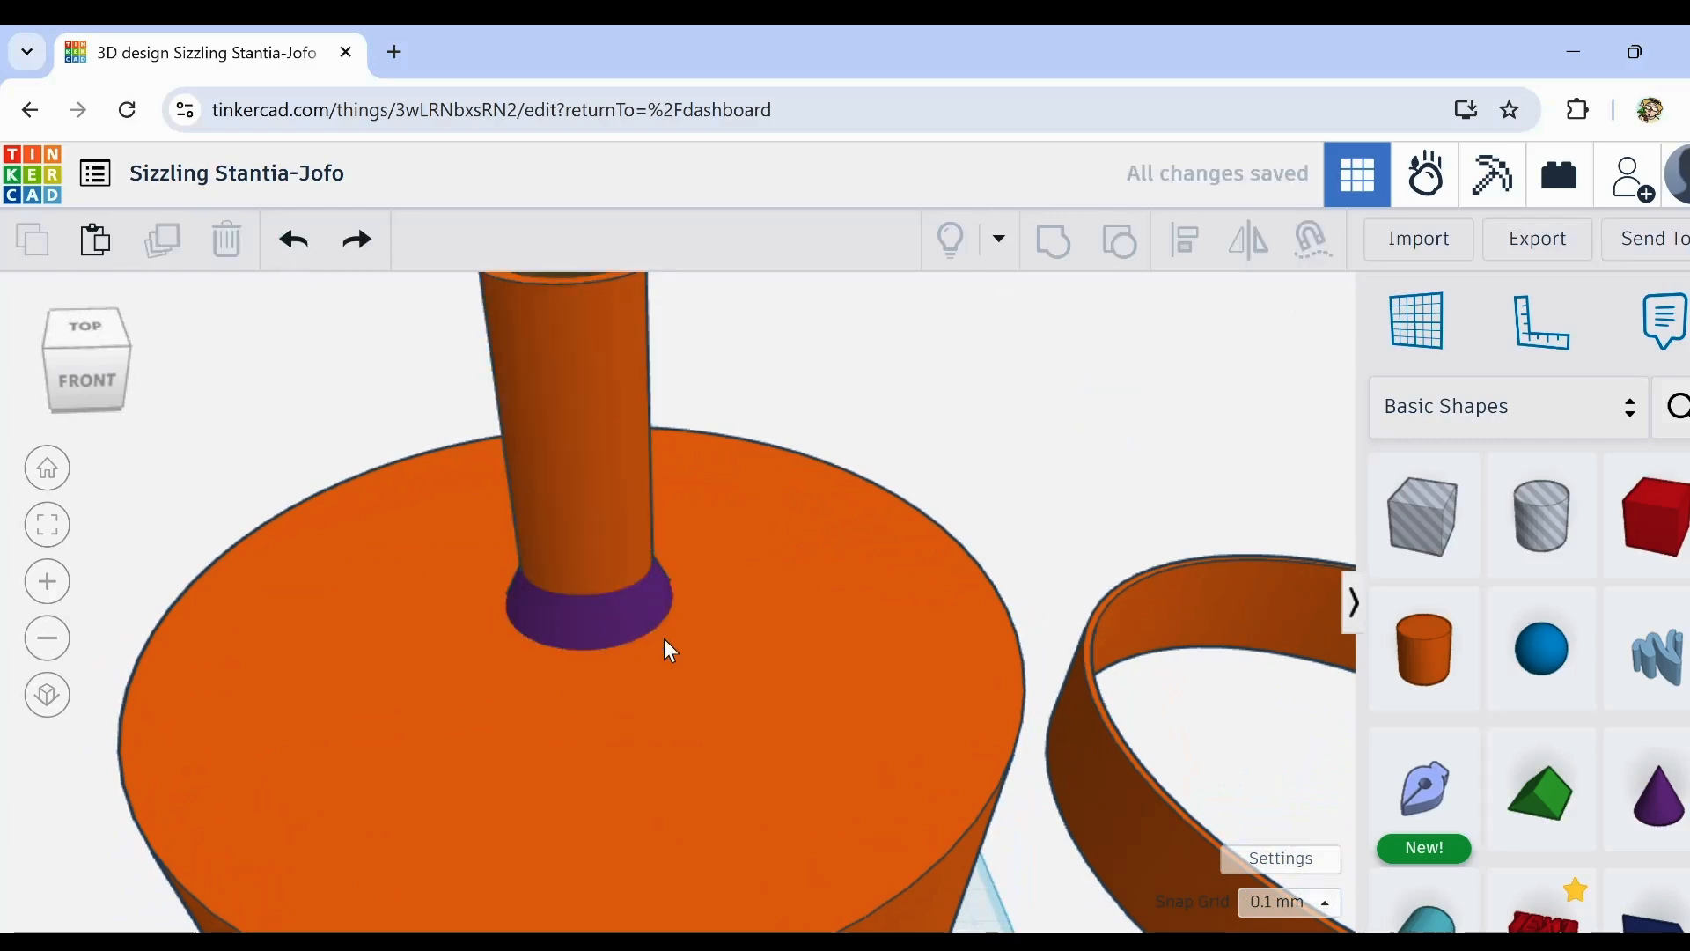
# Step: Widen the cone's base and lower its height to 40 mm
pyautogui.click(627, 619)
pyautogui.moveTo(669, 644); pyautogui.dragTo(780, 730)
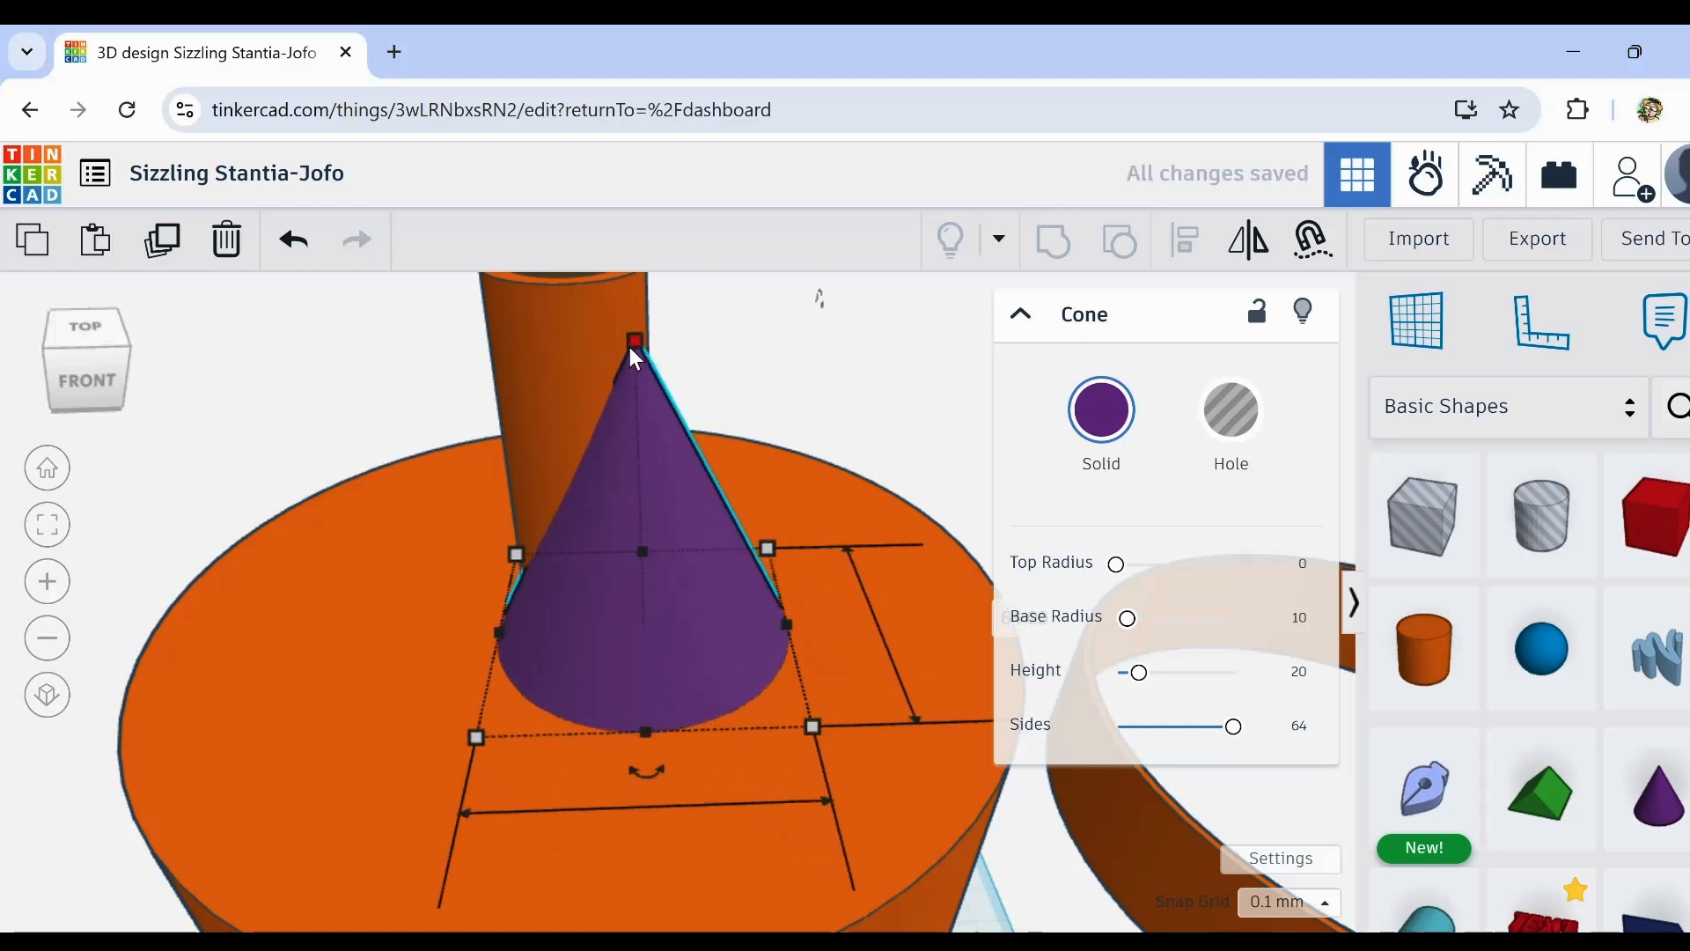
pyautogui.moveTo(634, 342); pyautogui.dragTo(637, 466)
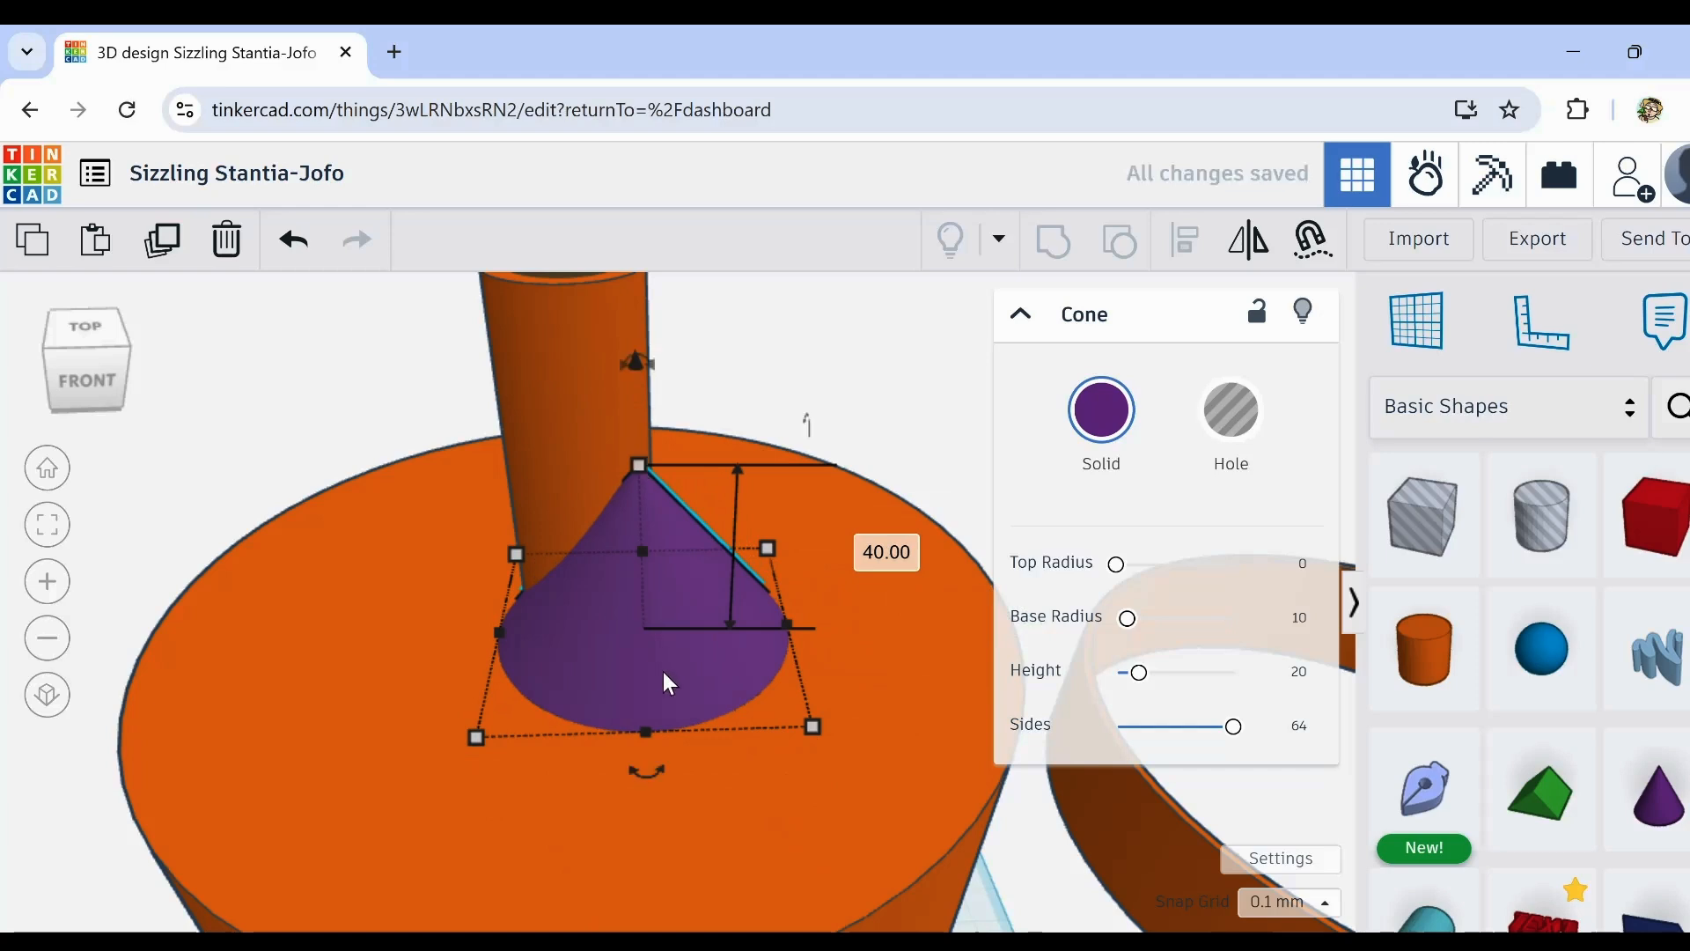
# Step: Move the widened cone under the tube and flatten it slightly more
pyautogui.moveTo(663, 672); pyautogui.dragTo(604, 632)
pyautogui.scroll(-5, 614, 644)
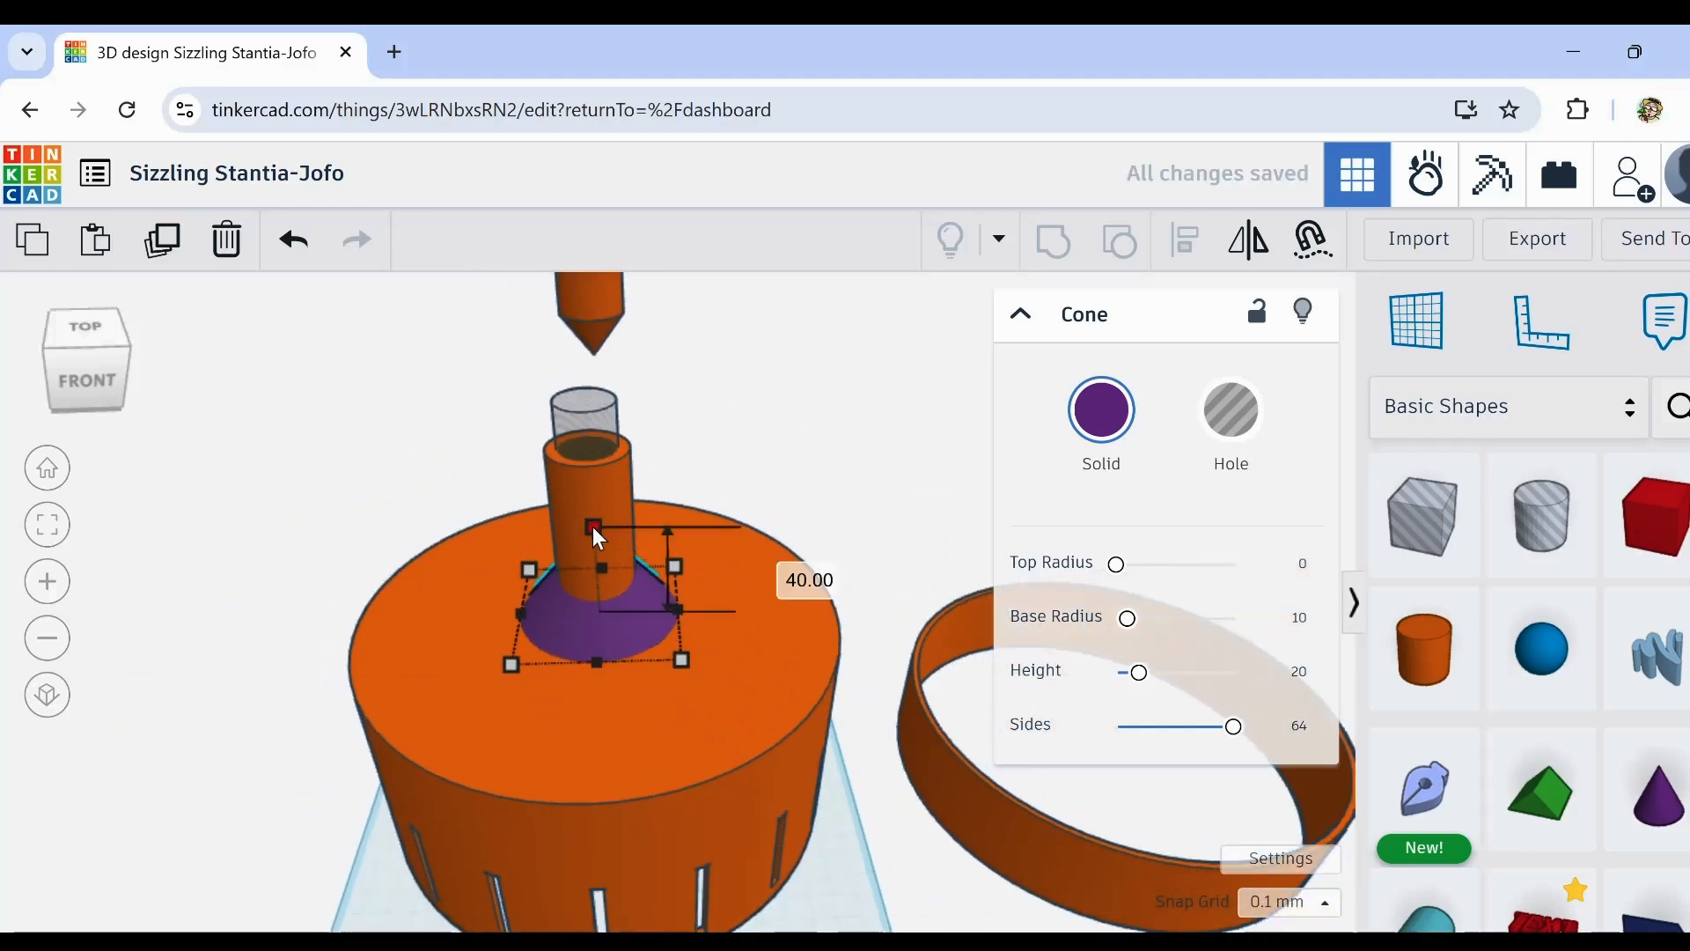
pyautogui.moveTo(594, 526); pyautogui.dragTo(595, 549)
# Step: Check with the Align tool how the drum, cone, outer cylinder and inner hole cylinder are centred on one another
pyautogui.moveTo(372, 551); pyautogui.dragTo(773, 709)
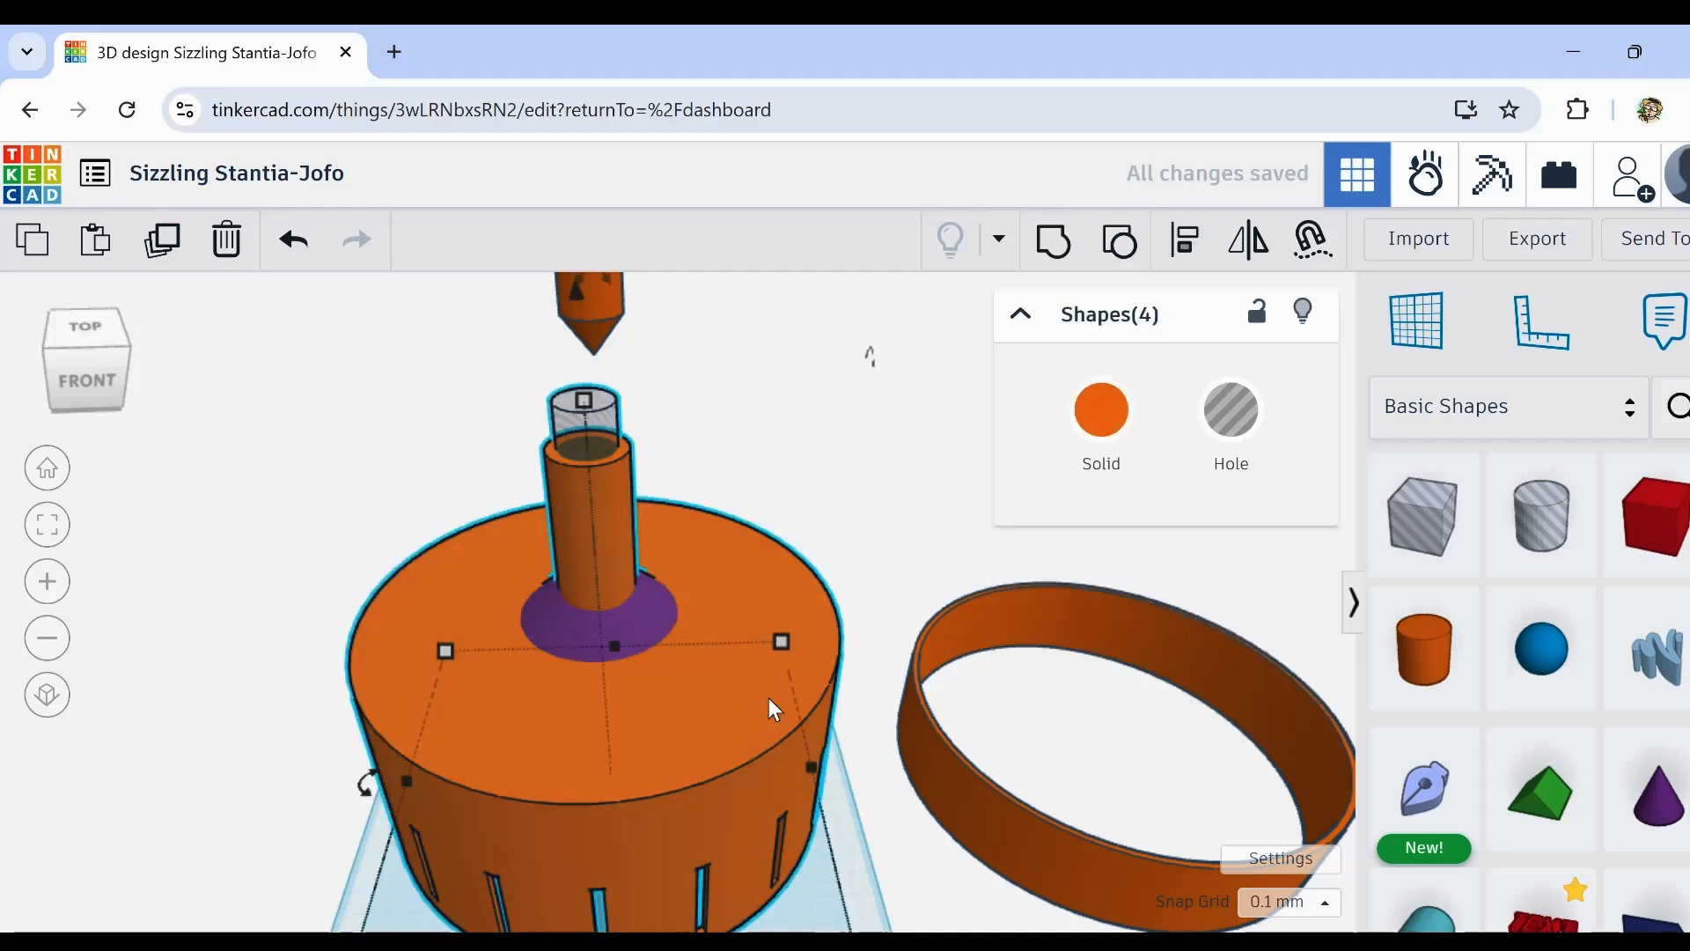
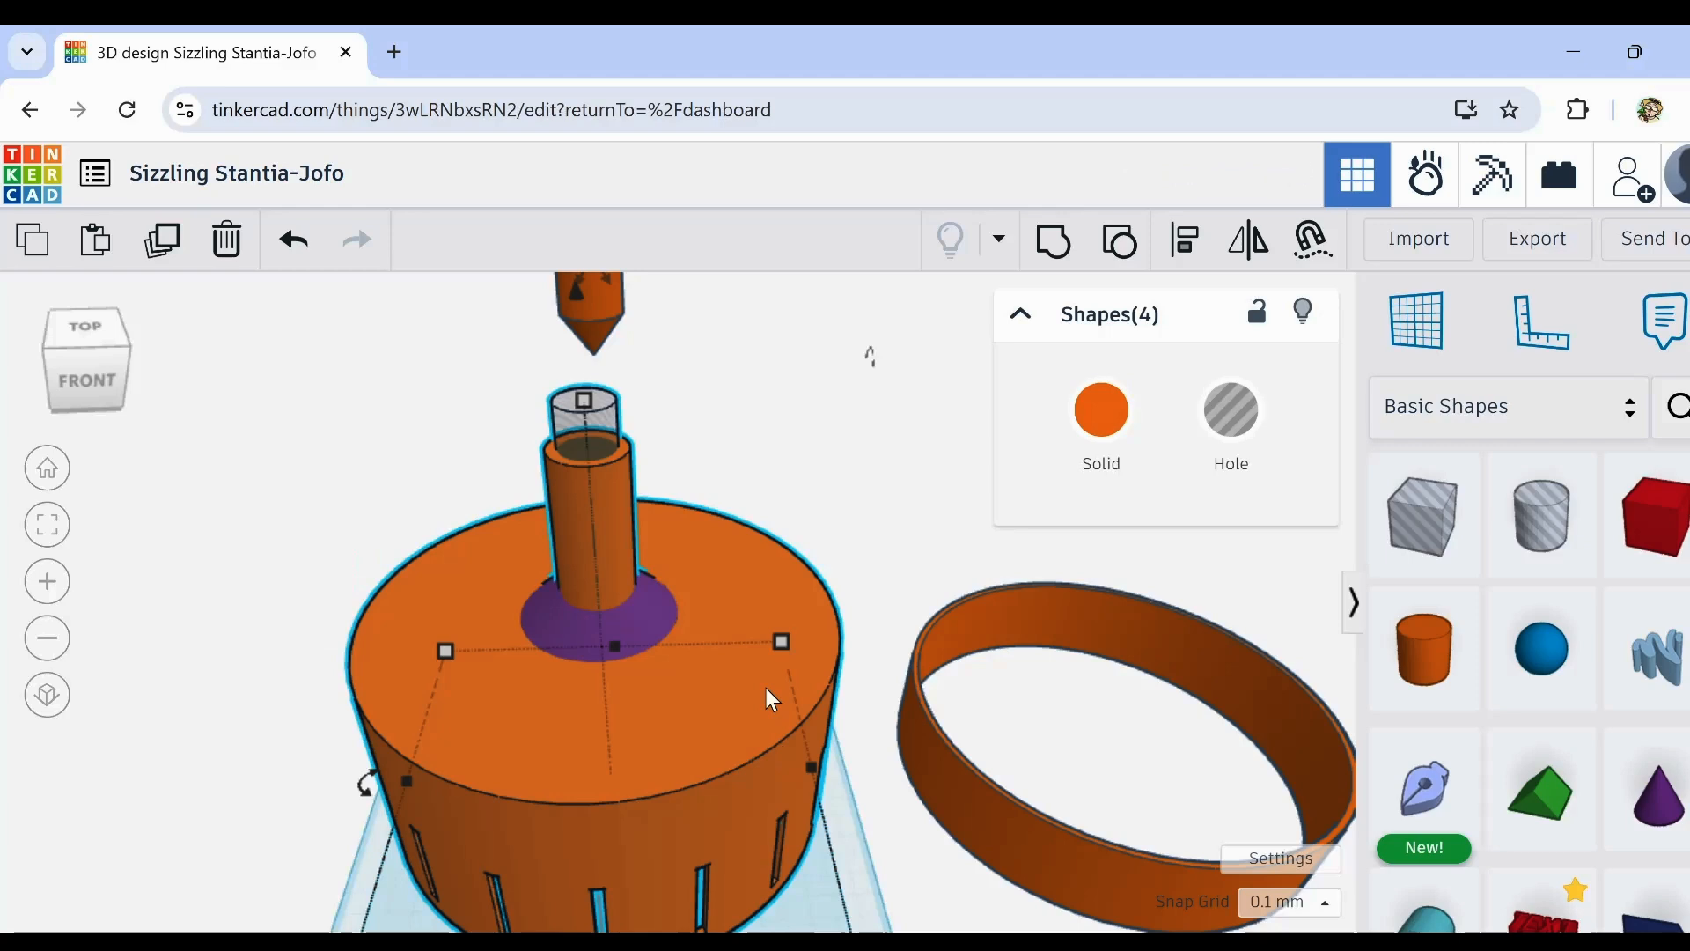
pyautogui.click(1173, 239)
pyautogui.click(580, 520)
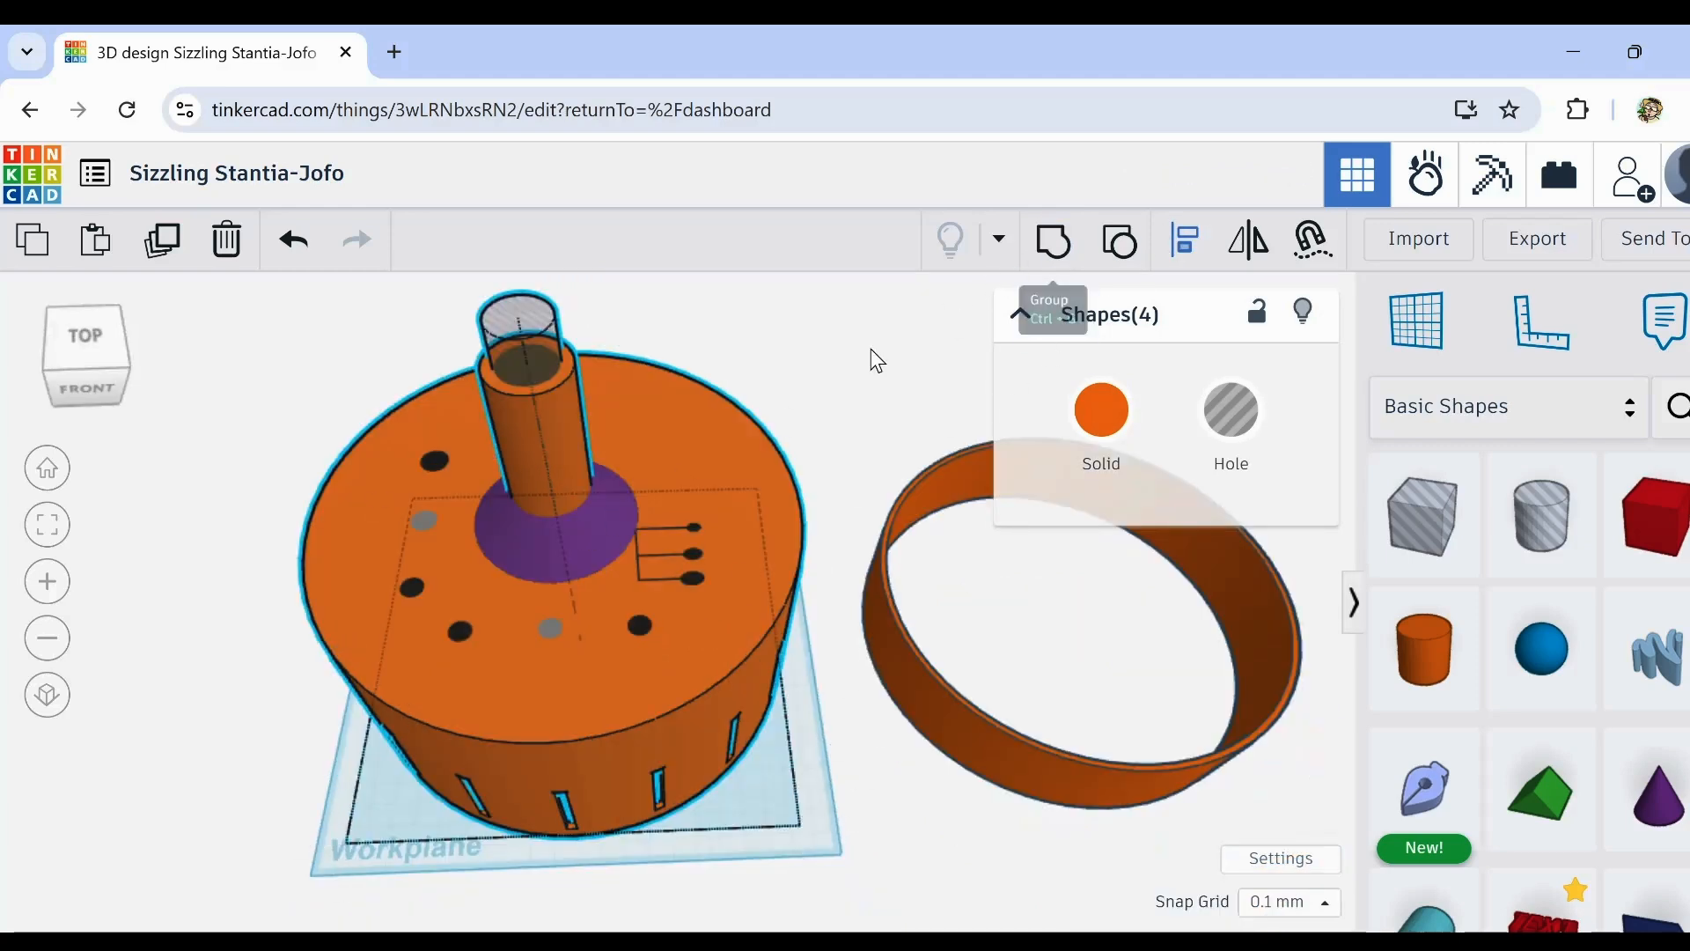
pyautogui.click(571, 531)
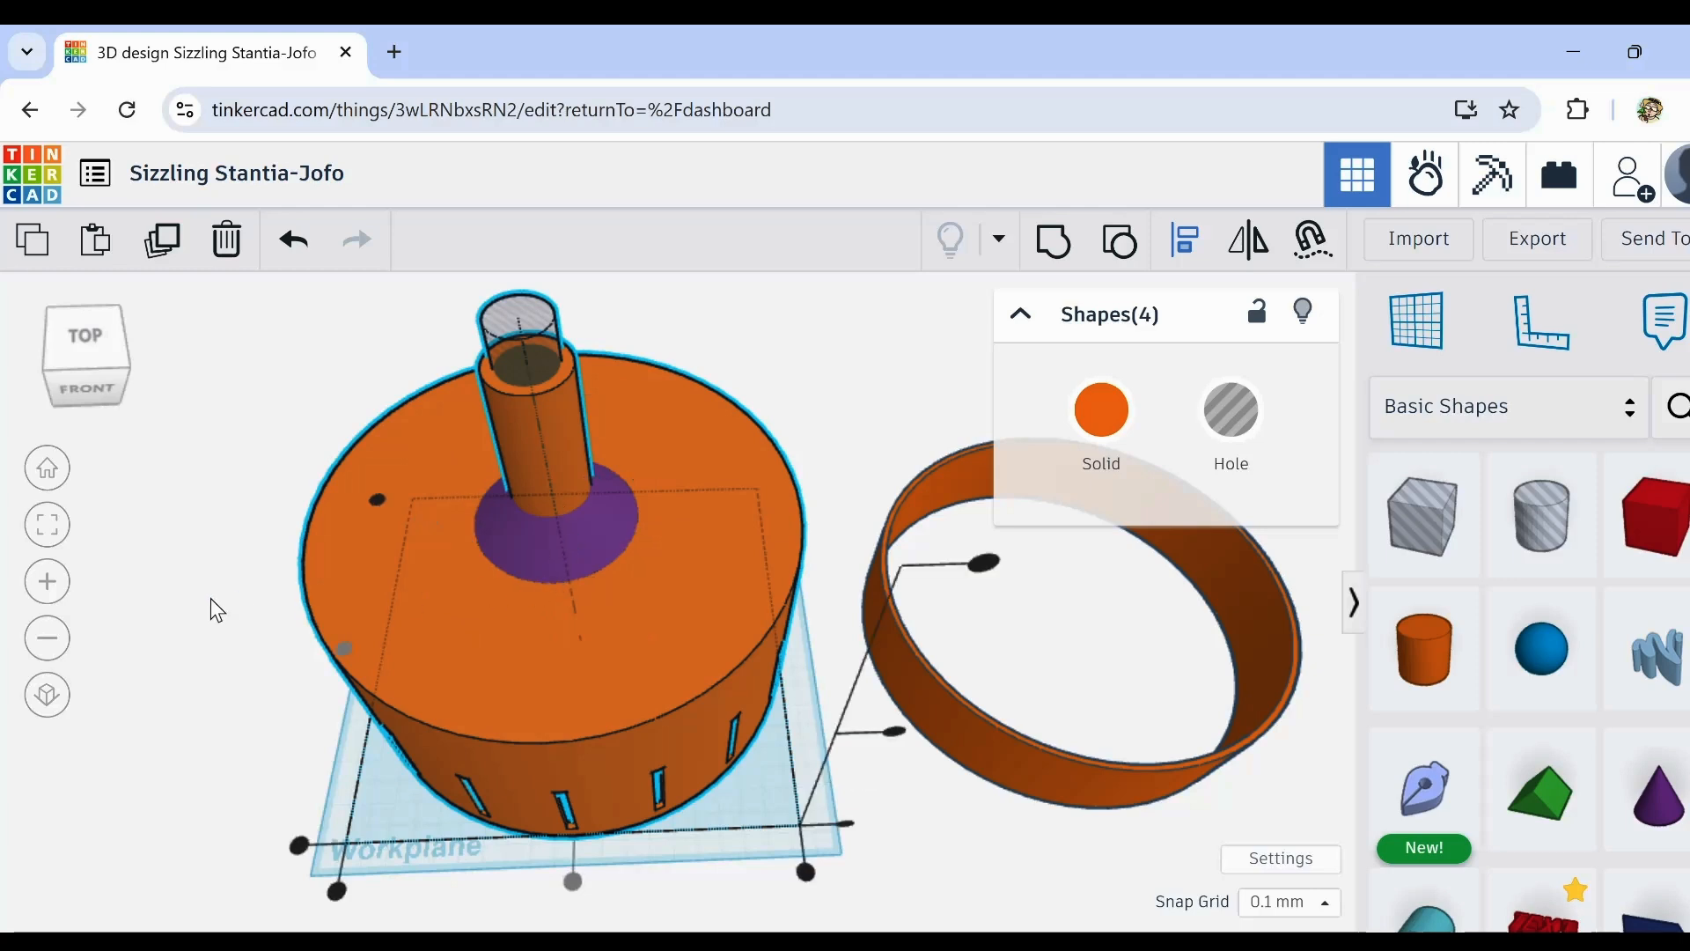
pyautogui.click(210, 599)
# Step: Group the cone with the inner hole cylinder and the outer cylinder, and colour the resulting flared tube grey
pyautogui.click(549, 551)
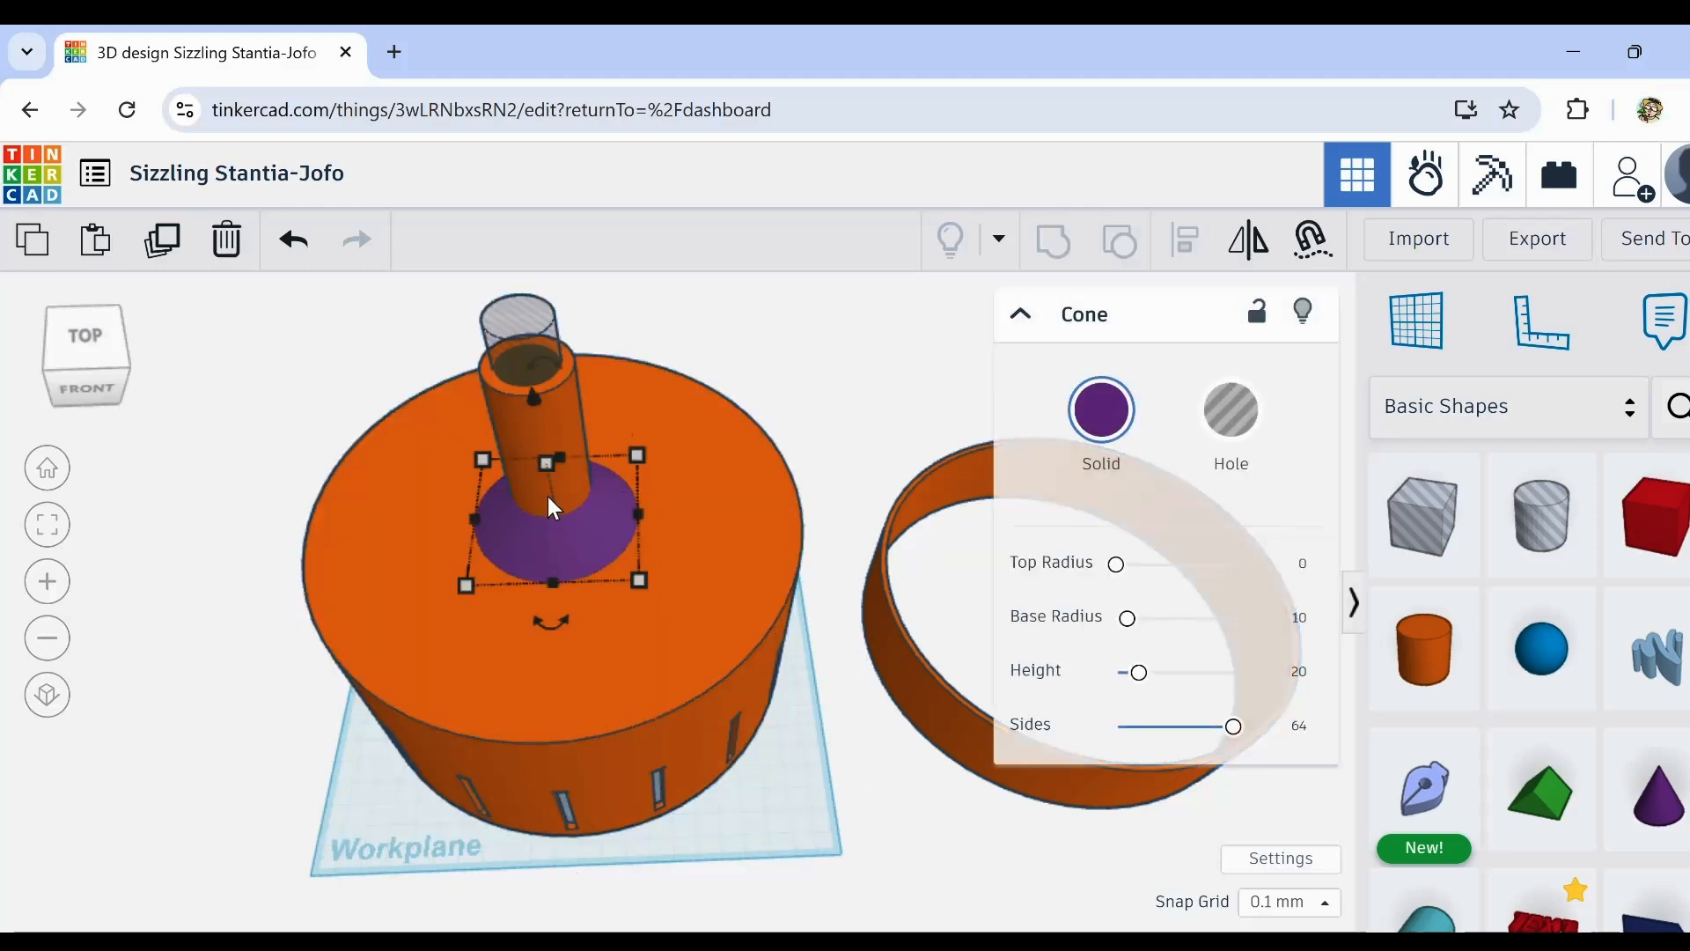
pyautogui.keyDown('shift'); pyautogui.click(535, 334); pyautogui.keyUp('shift')
pyautogui.scroll(2, 571, 401)
pyautogui.scroll(1, 567, 397)
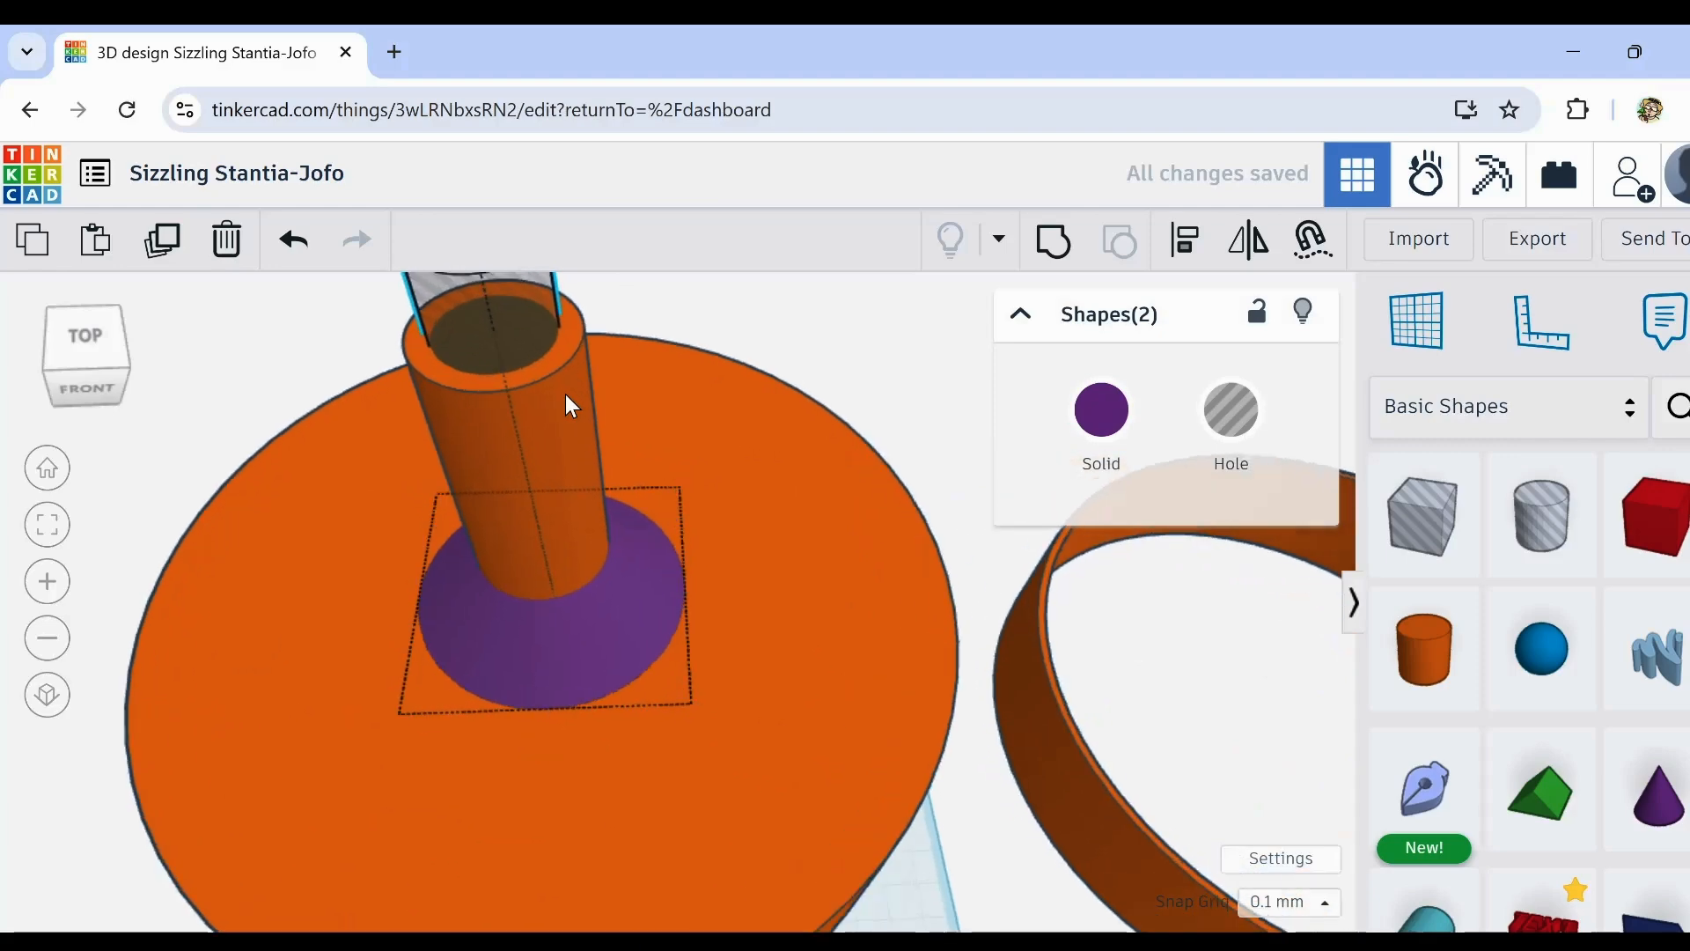
pyautogui.keyDown('shift'); pyautogui.click(567, 397); pyautogui.keyUp('shift')
pyautogui.click(1054, 239)
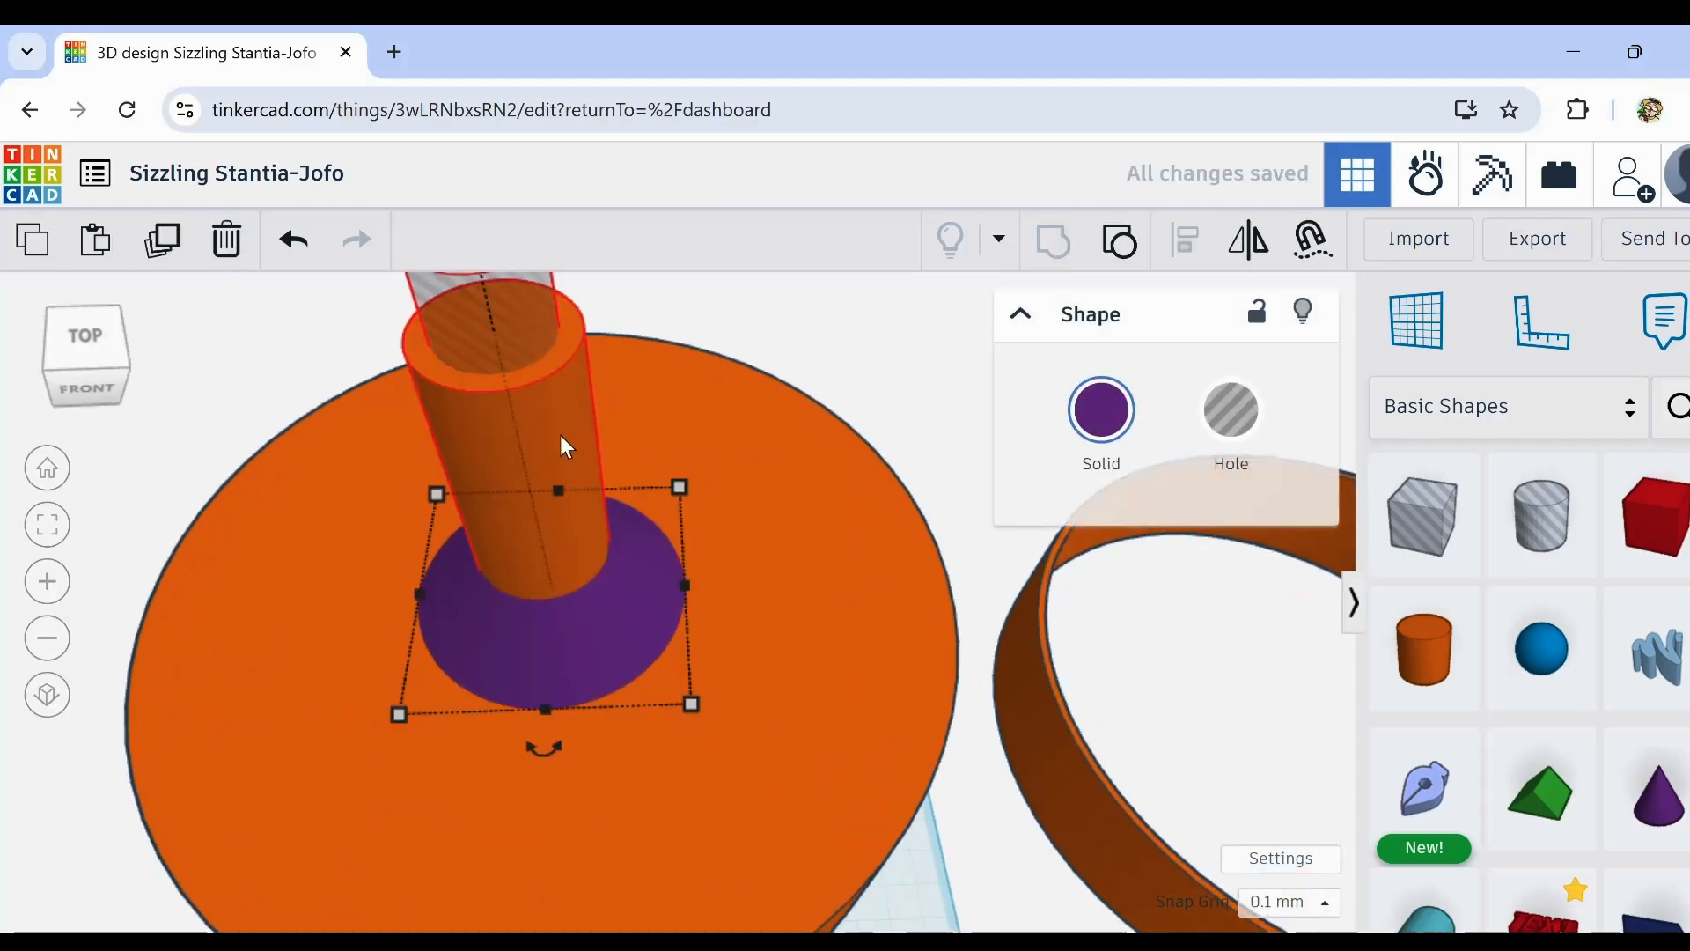
pyautogui.click(1101, 410)
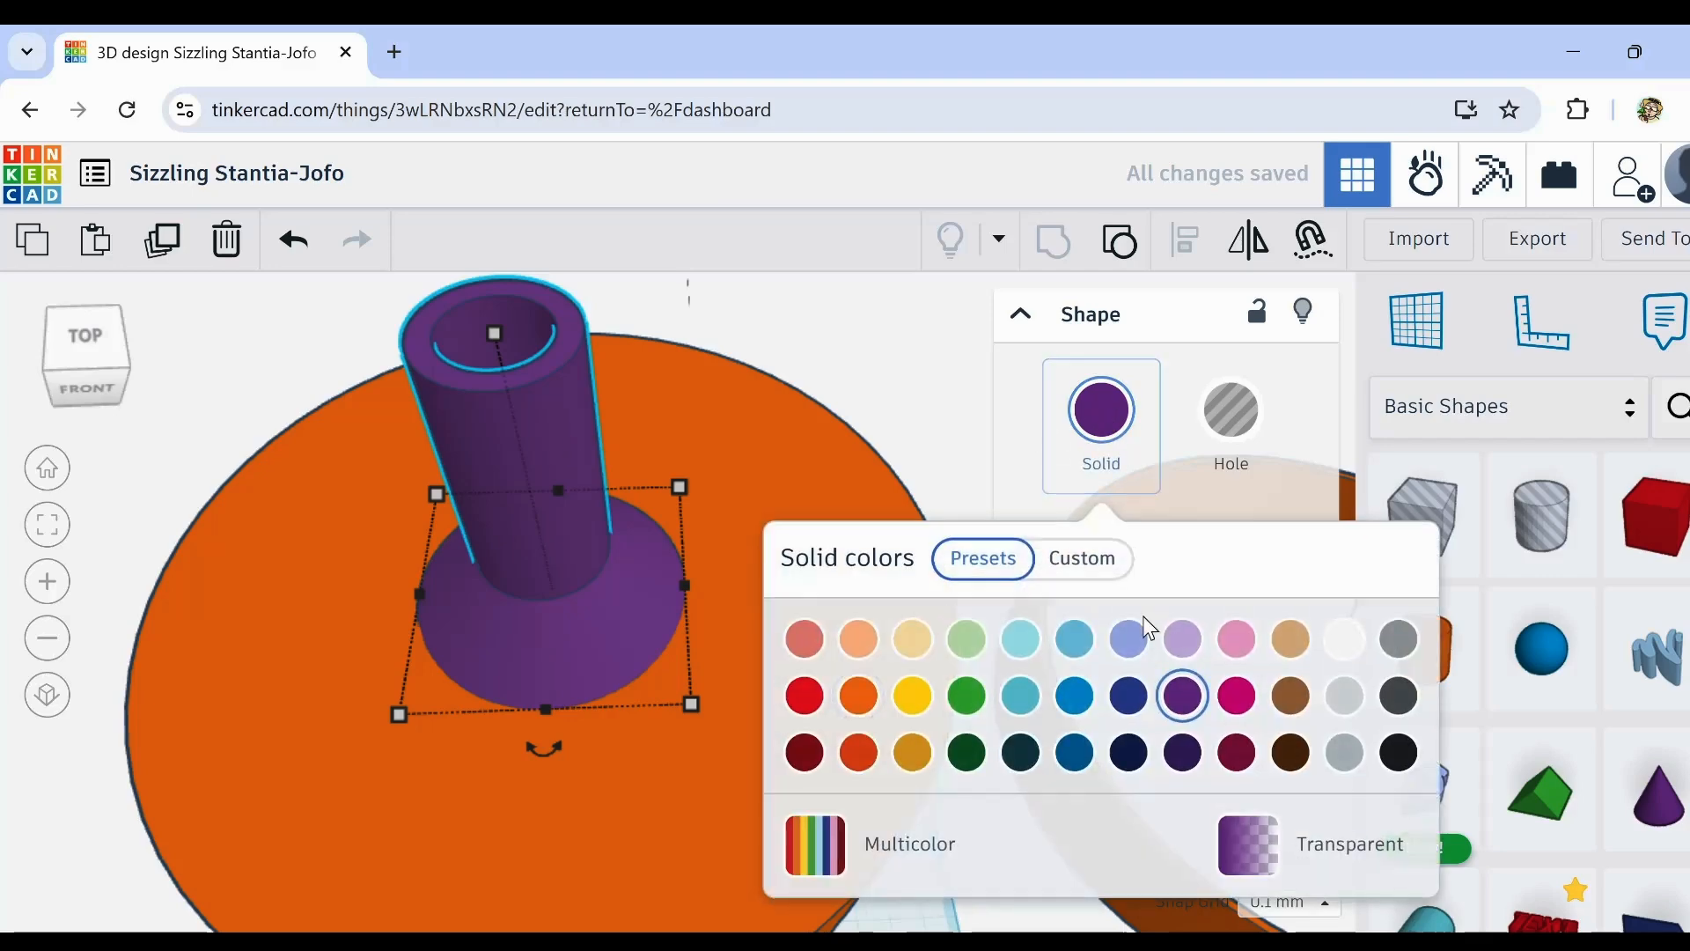
pyautogui.click(1399, 638)
# Step: Recolour the slotted drum and the separate ring in the same grey as the flared tube
pyautogui.click(680, 827)
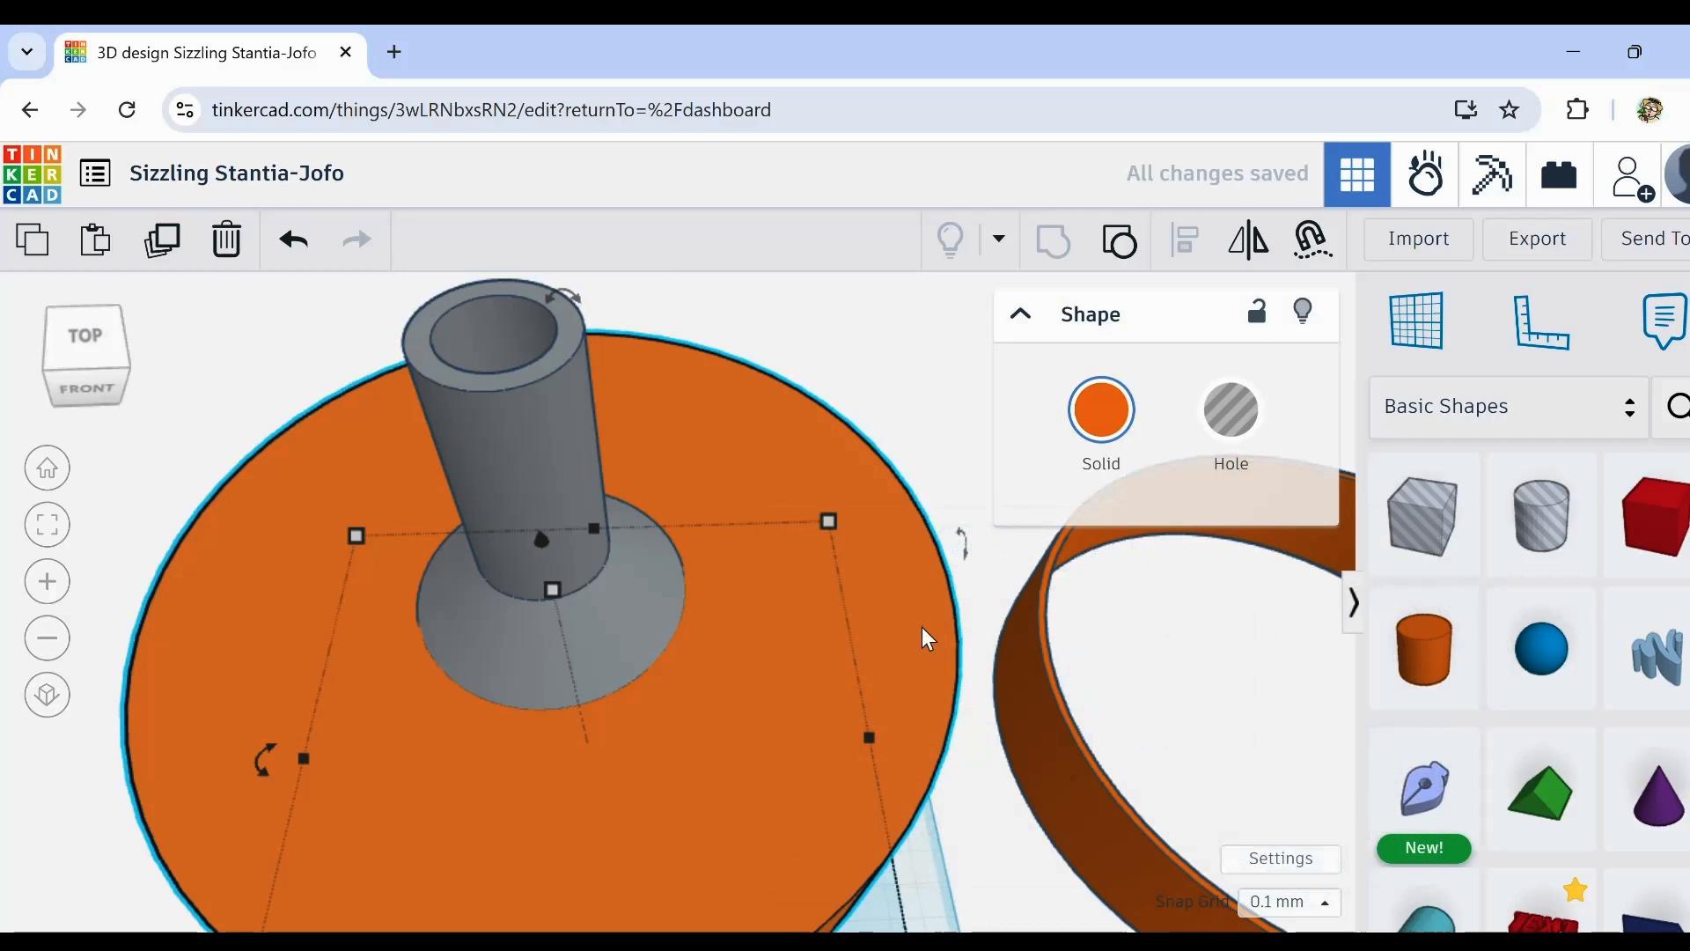
pyautogui.moveTo(938, 690); pyautogui.dragTo(879, 651, button='right')
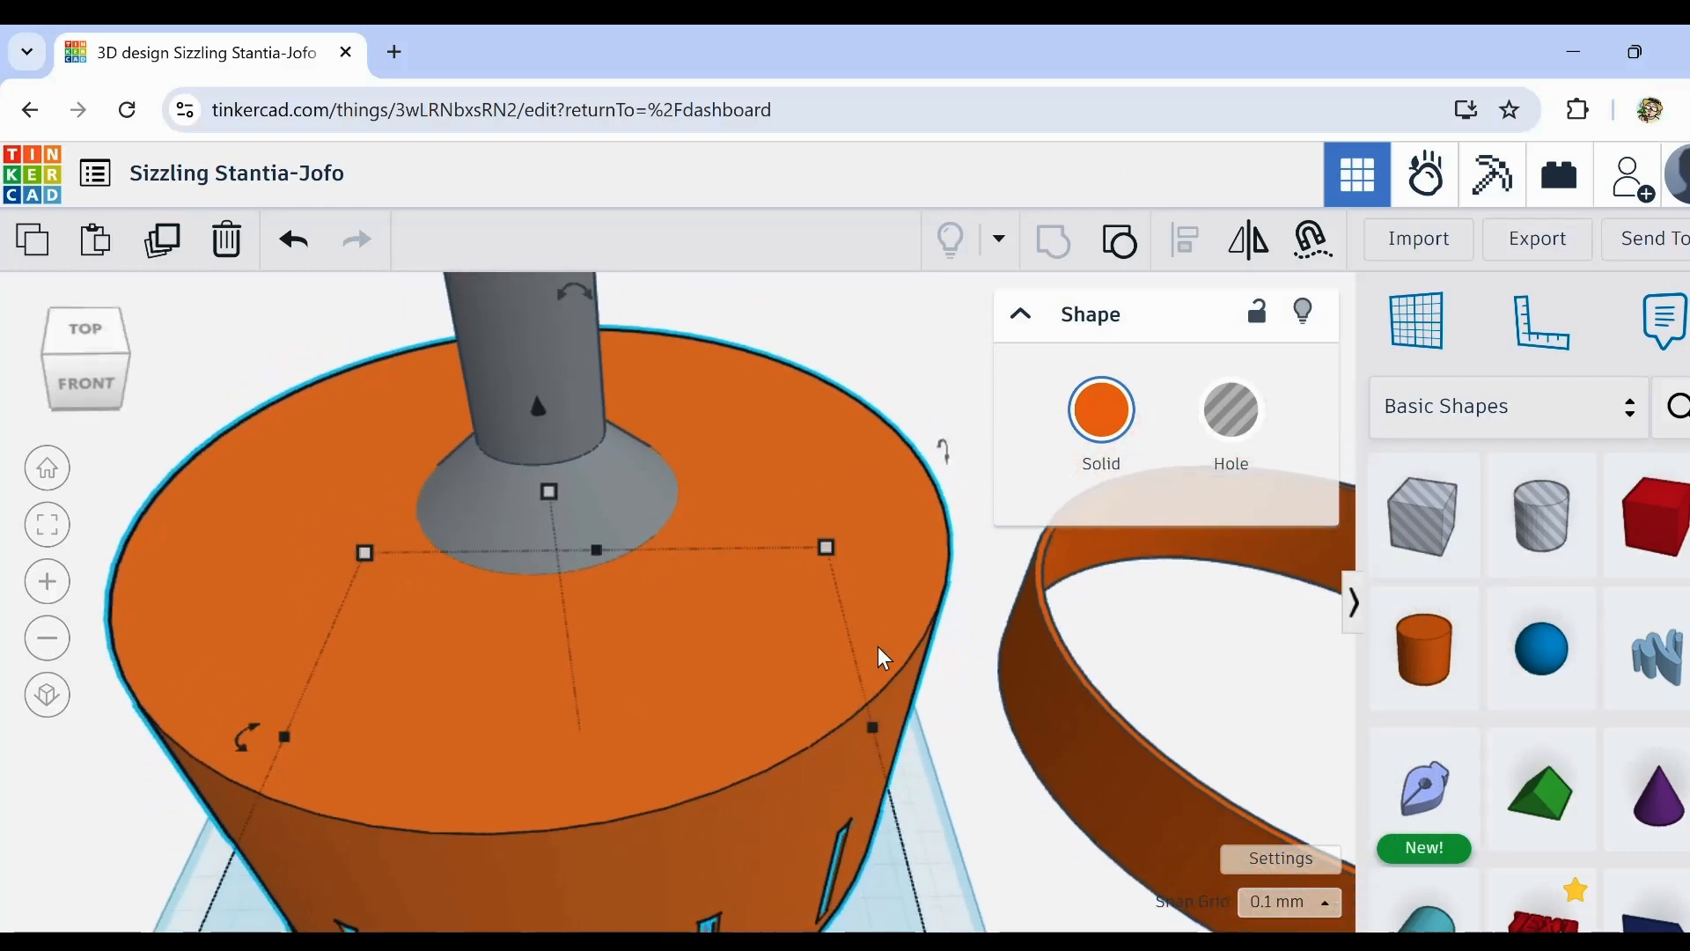
pyautogui.click(1102, 412)
pyautogui.click(1399, 640)
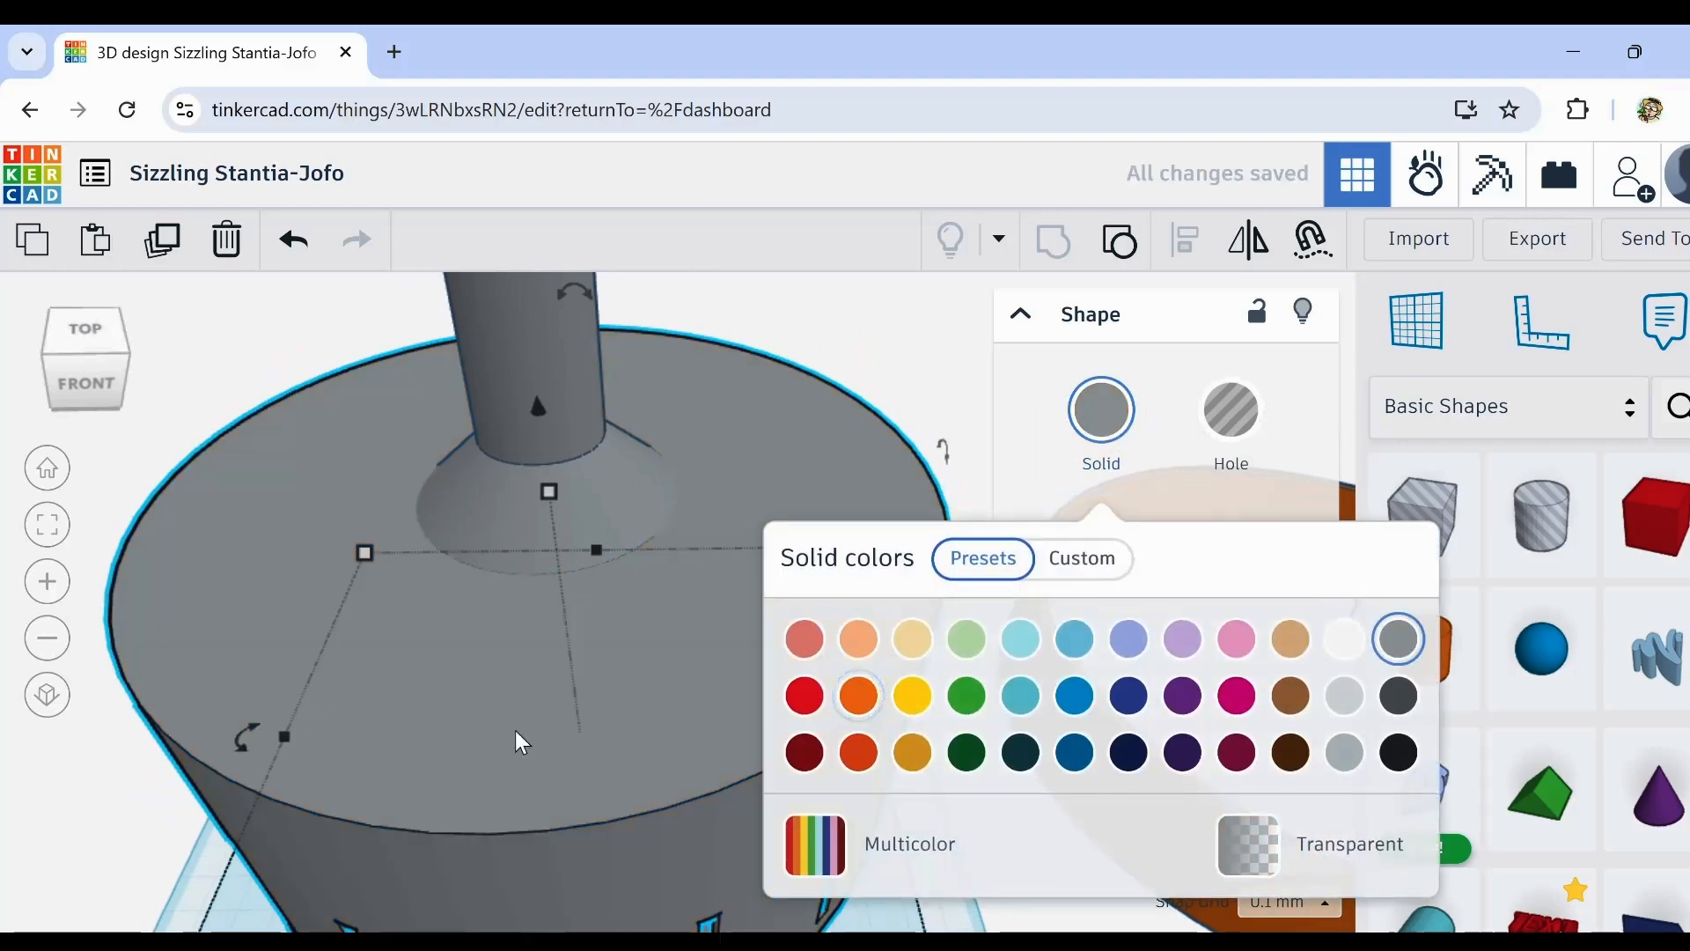
pyautogui.scroll(-5, 558, 678)
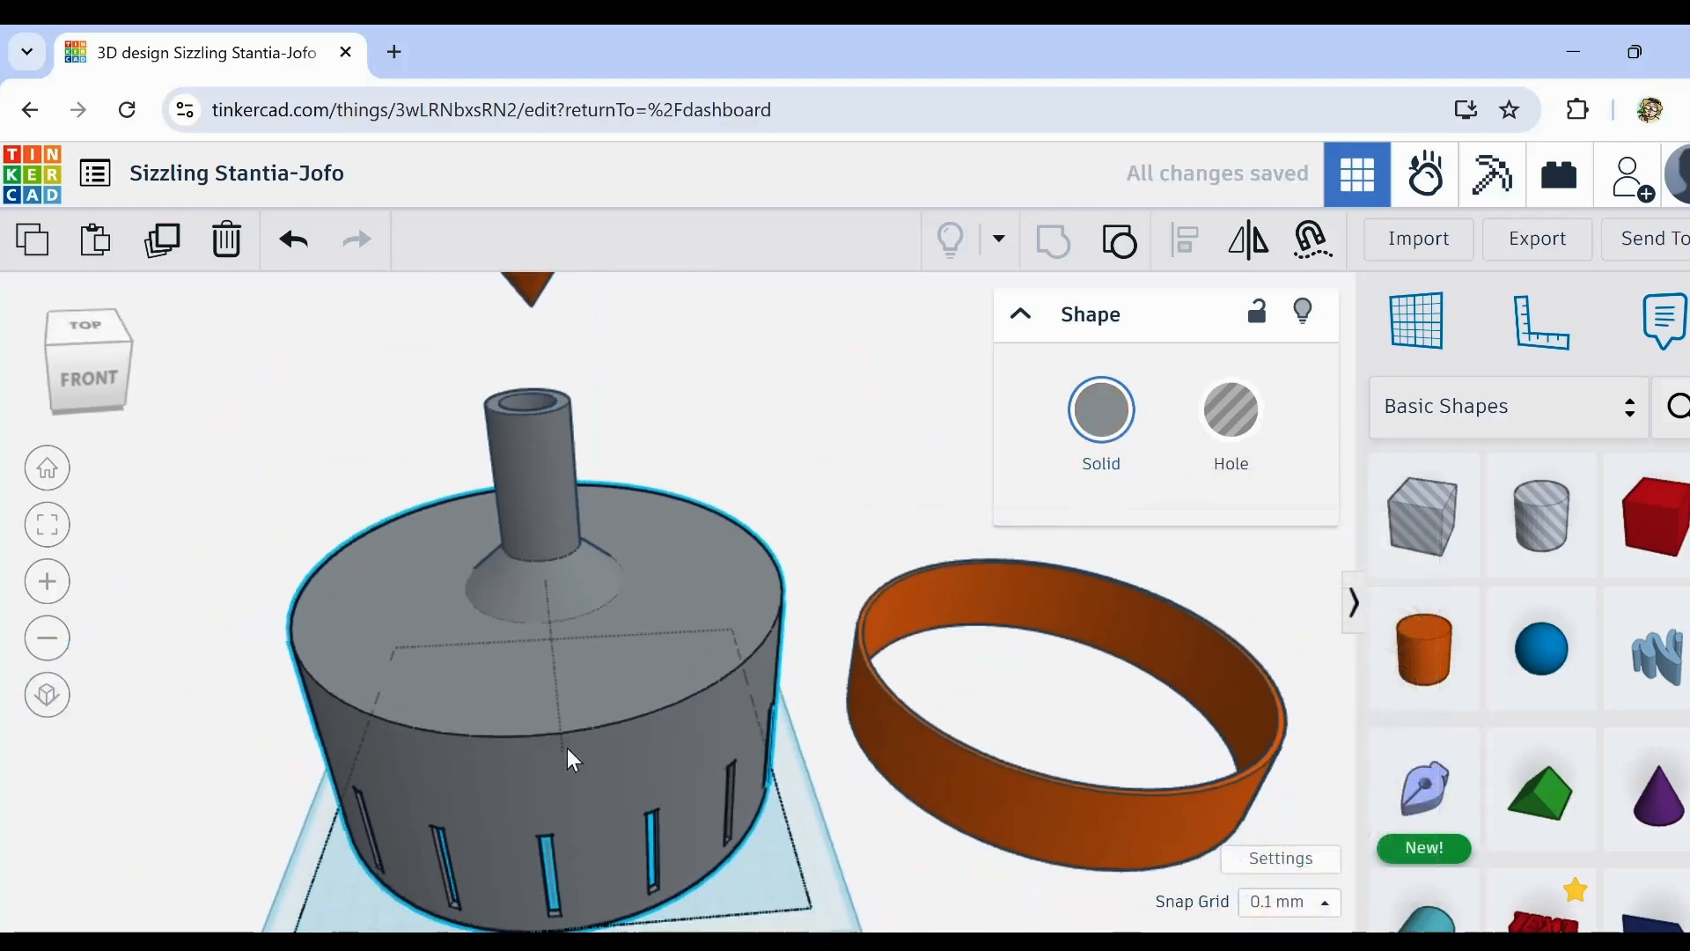
pyautogui.click(933, 728)
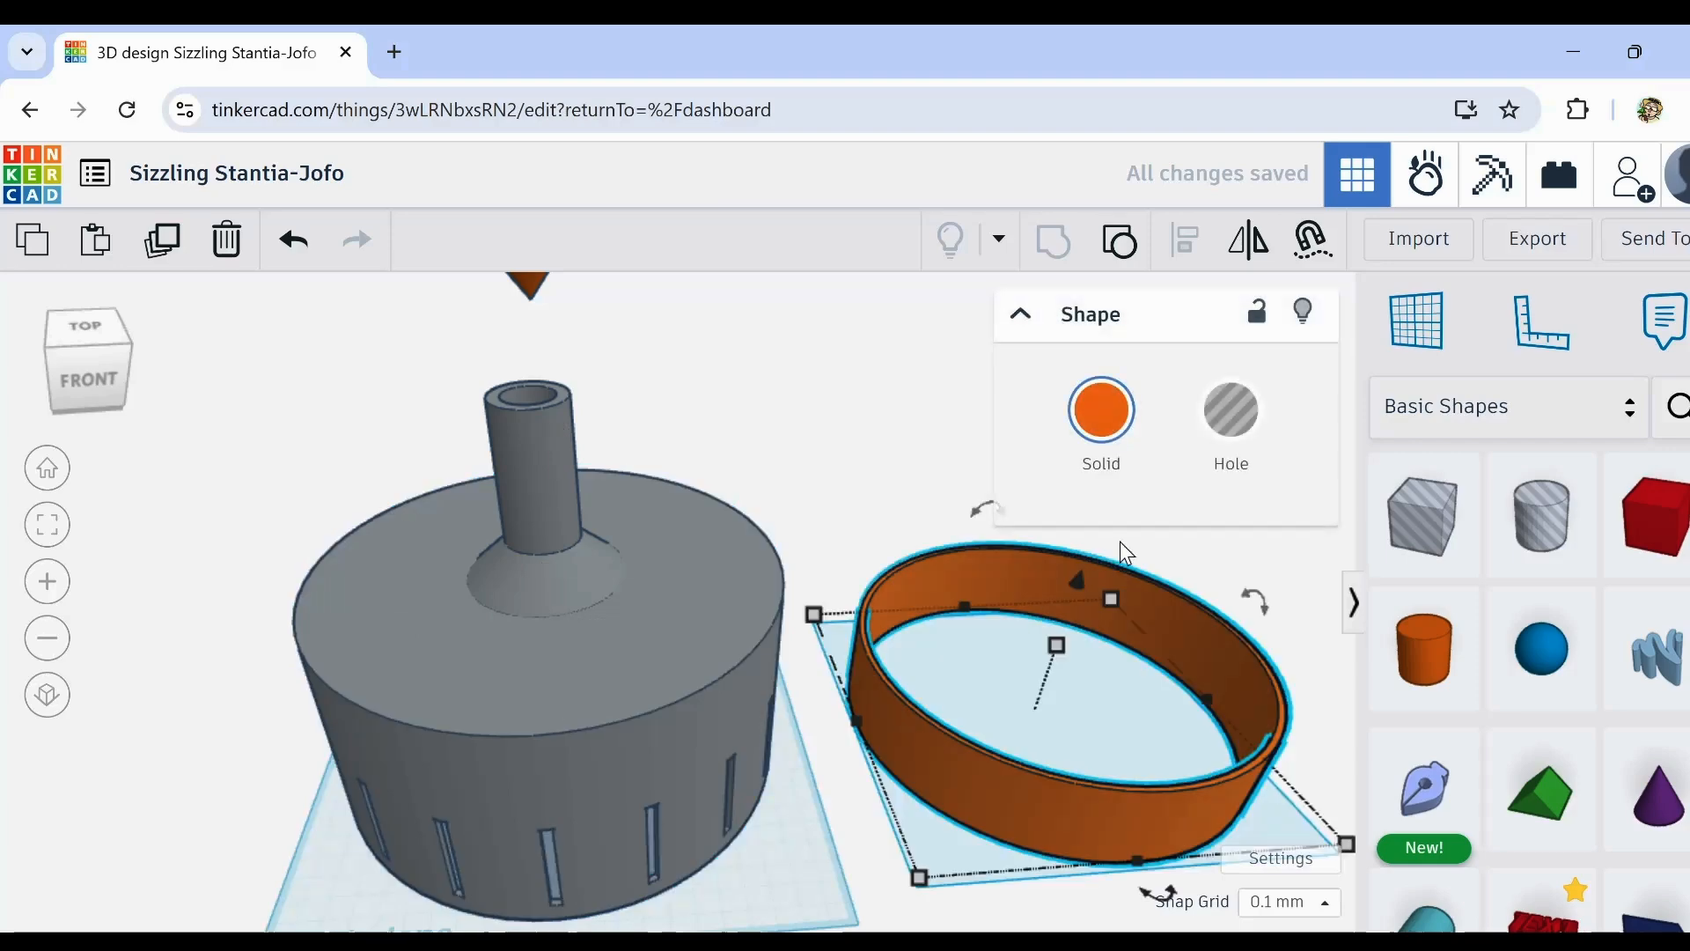
pyautogui.click(1100, 410)
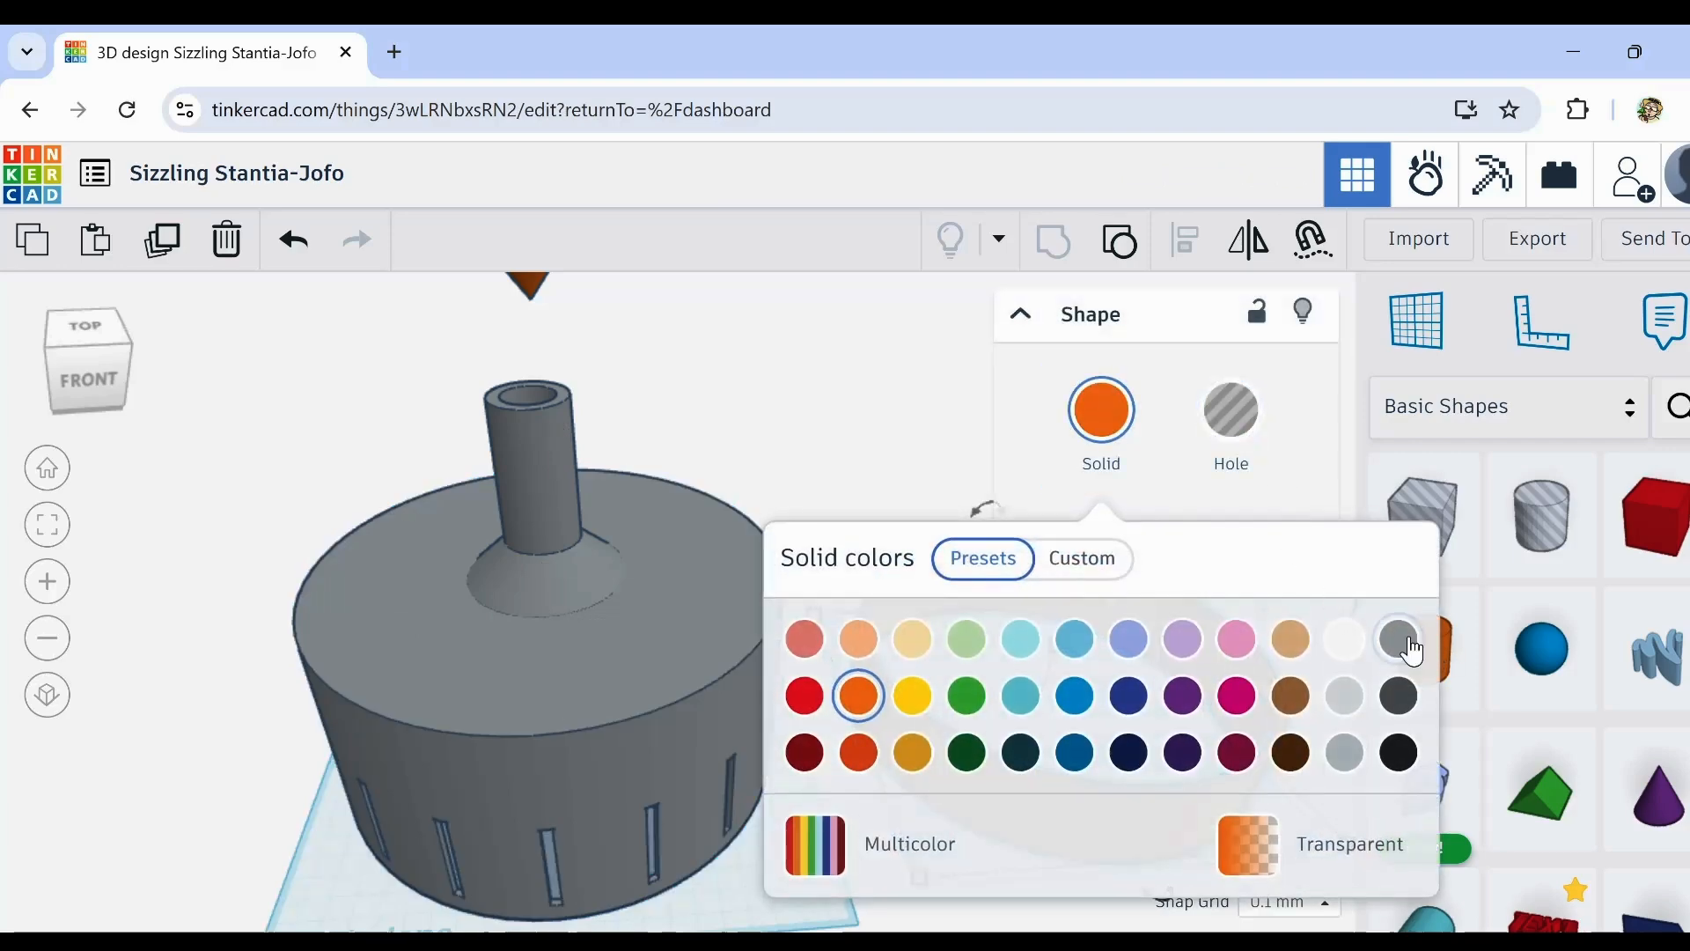
pyautogui.click(1409, 641)
pyautogui.click(683, 398)
pyautogui.moveTo(683, 402); pyautogui.dragTo(709, 472, button='middle')
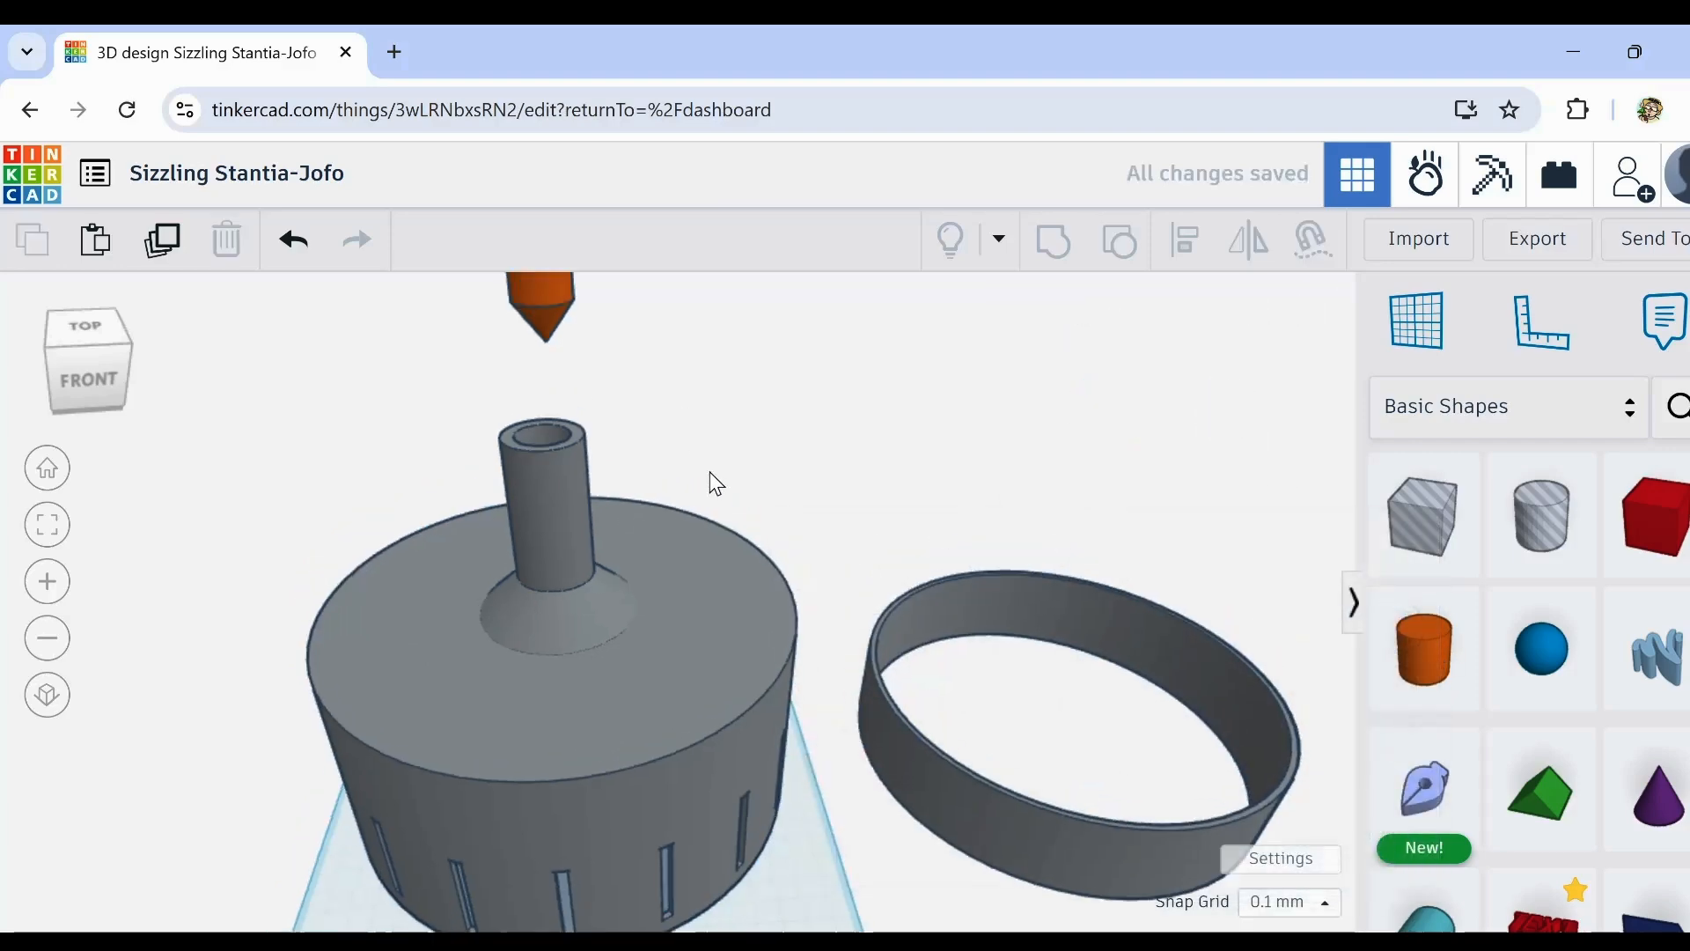
# Step: Examine the pin above the tube's opening and the joint between the flared cone base and the drum
pyautogui.click(669, 463)
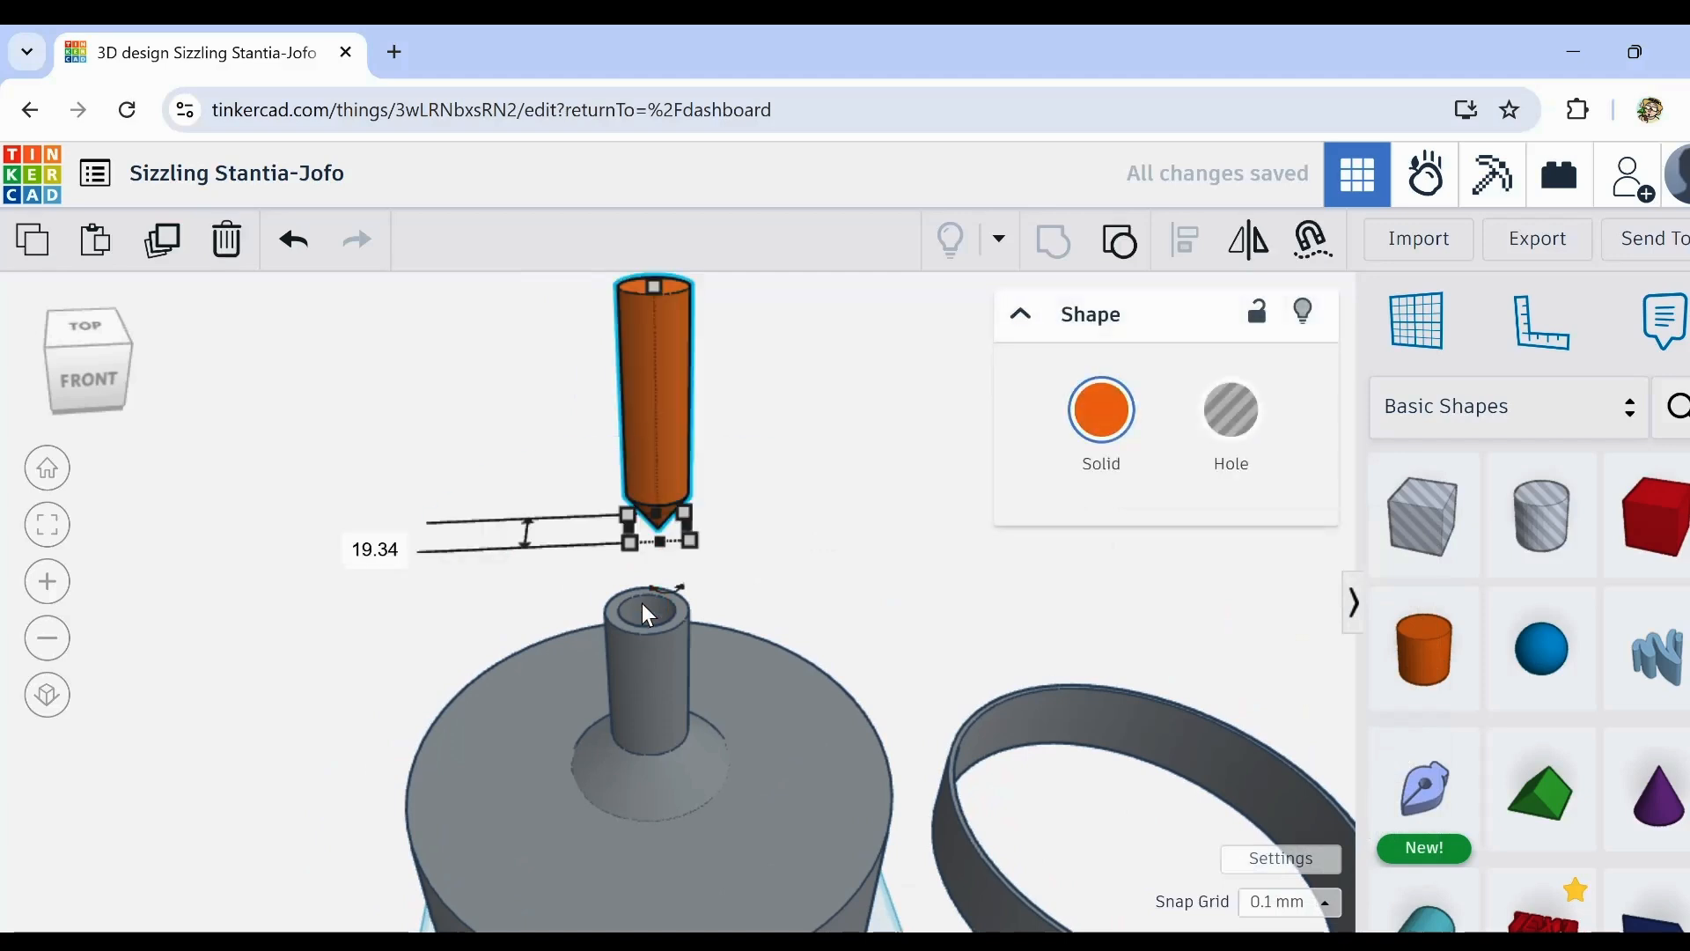
pyautogui.scroll(4, 642, 604)
pyautogui.moveTo(642, 604)
pyautogui.mouseDown(button='right')
pyautogui.moveTo(658, 724)
pyautogui.moveTo(664, 642)
pyautogui.moveTo(626, 596)
pyautogui.moveTo(602, 605)
pyautogui.mouseUp(button='right')
pyautogui.scroll(-8, 601, 606)
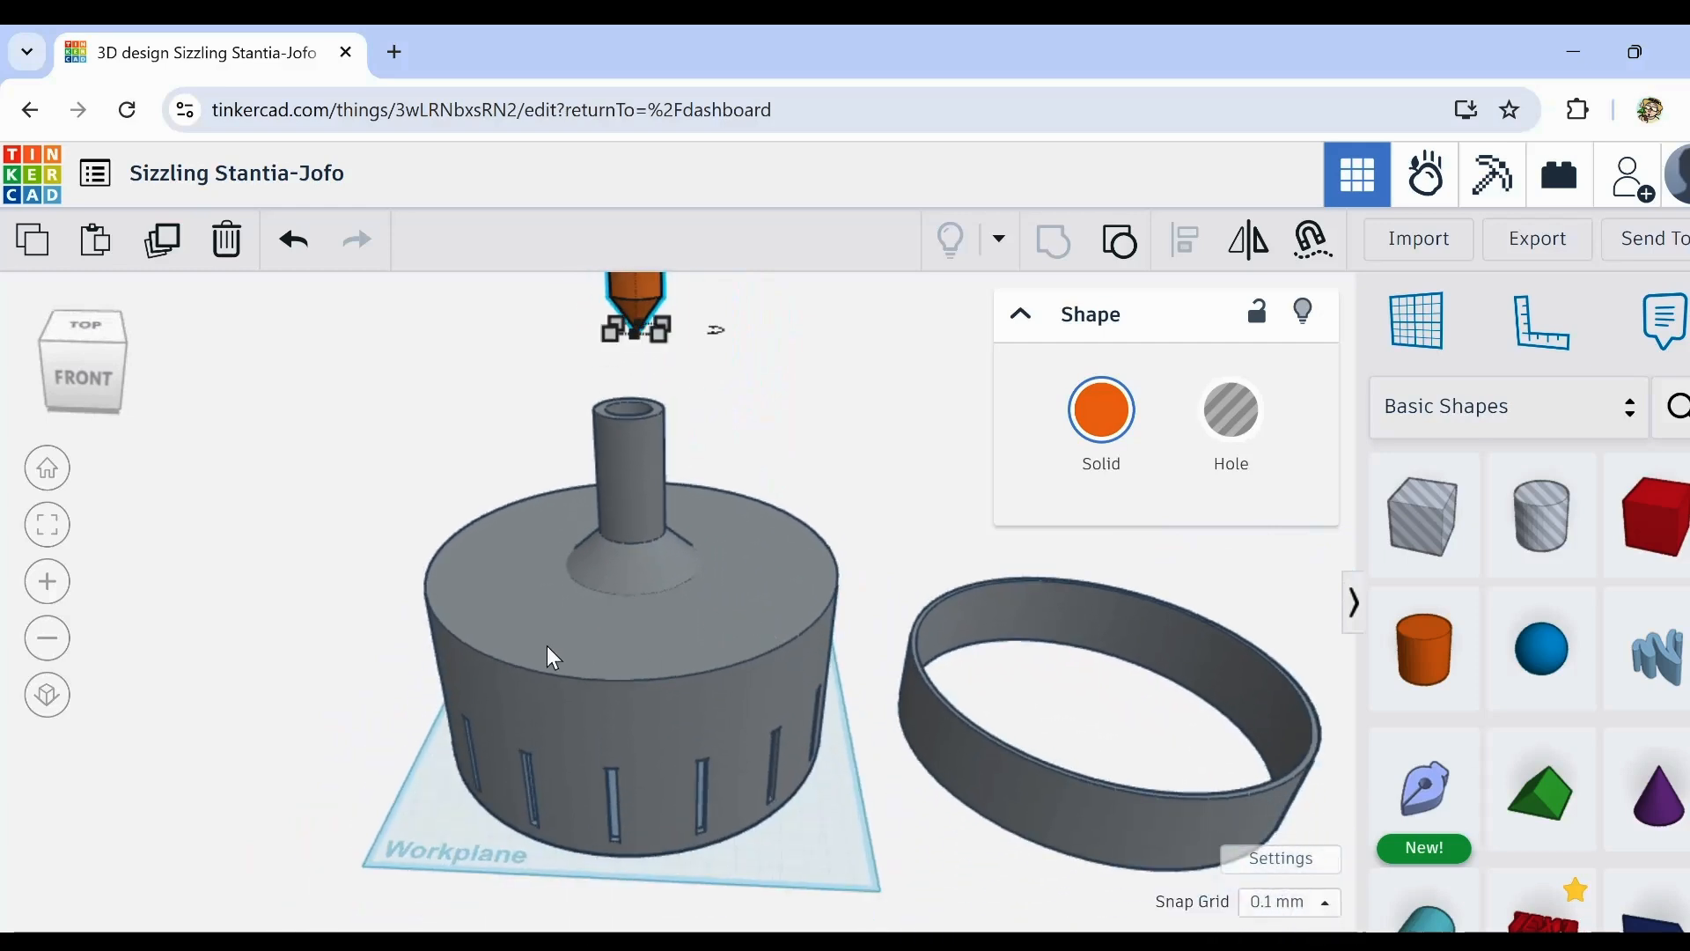
pyautogui.click(662, 675)
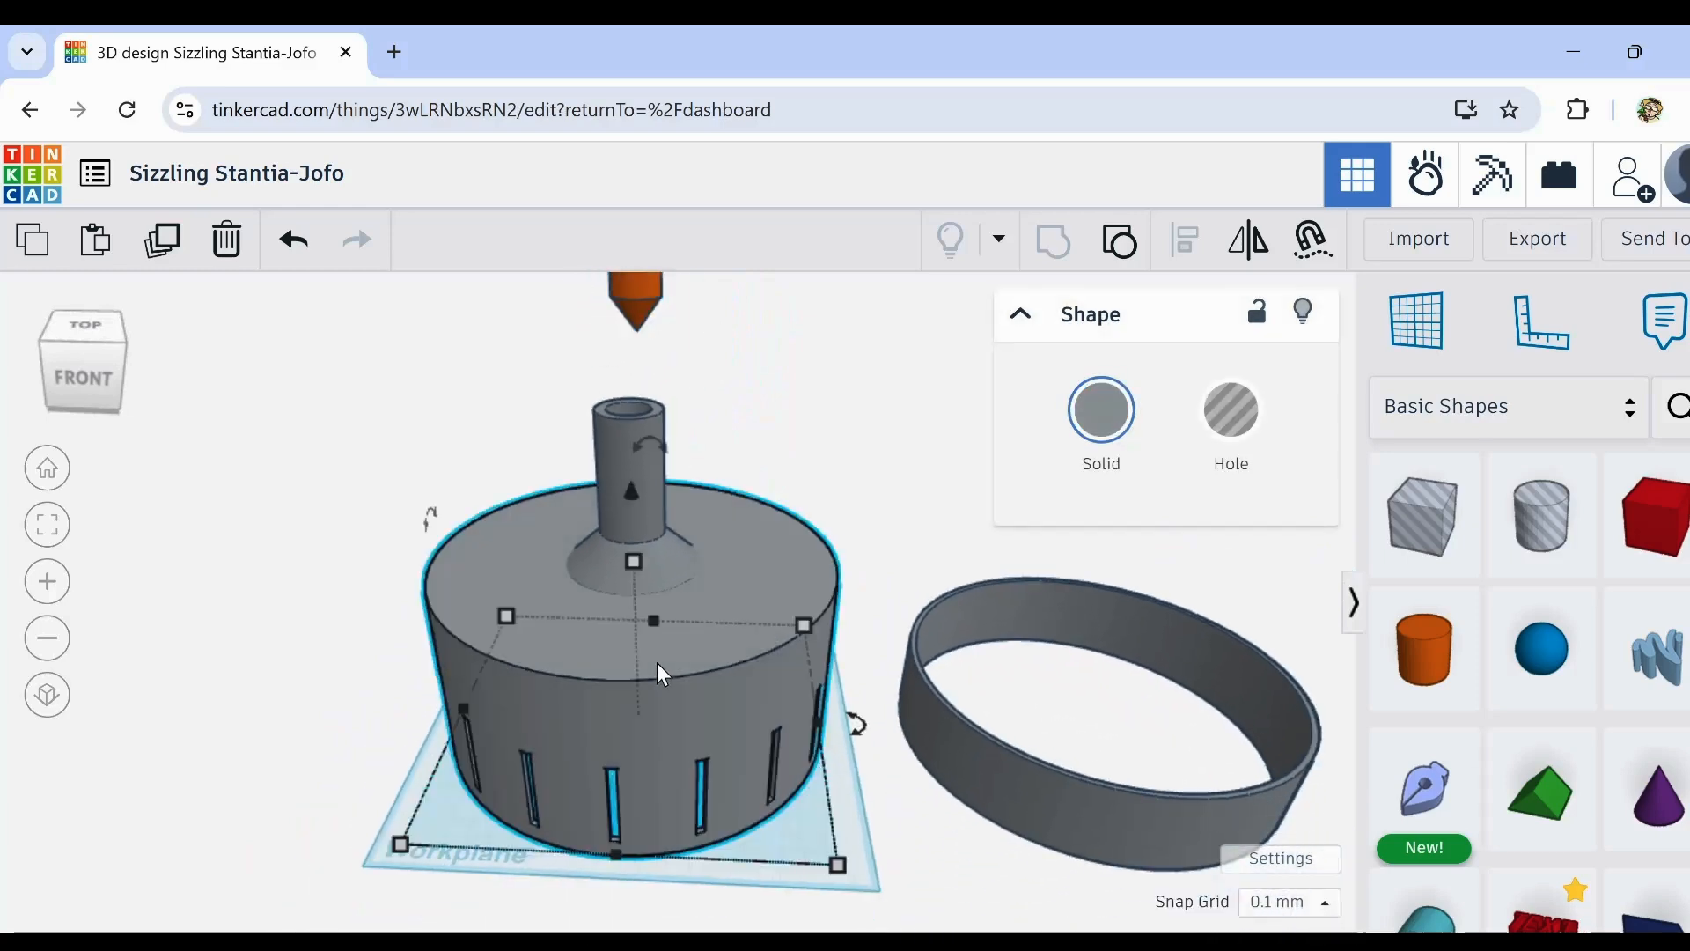
pyautogui.scroll(5, 614, 561)
pyautogui.click(613, 561)
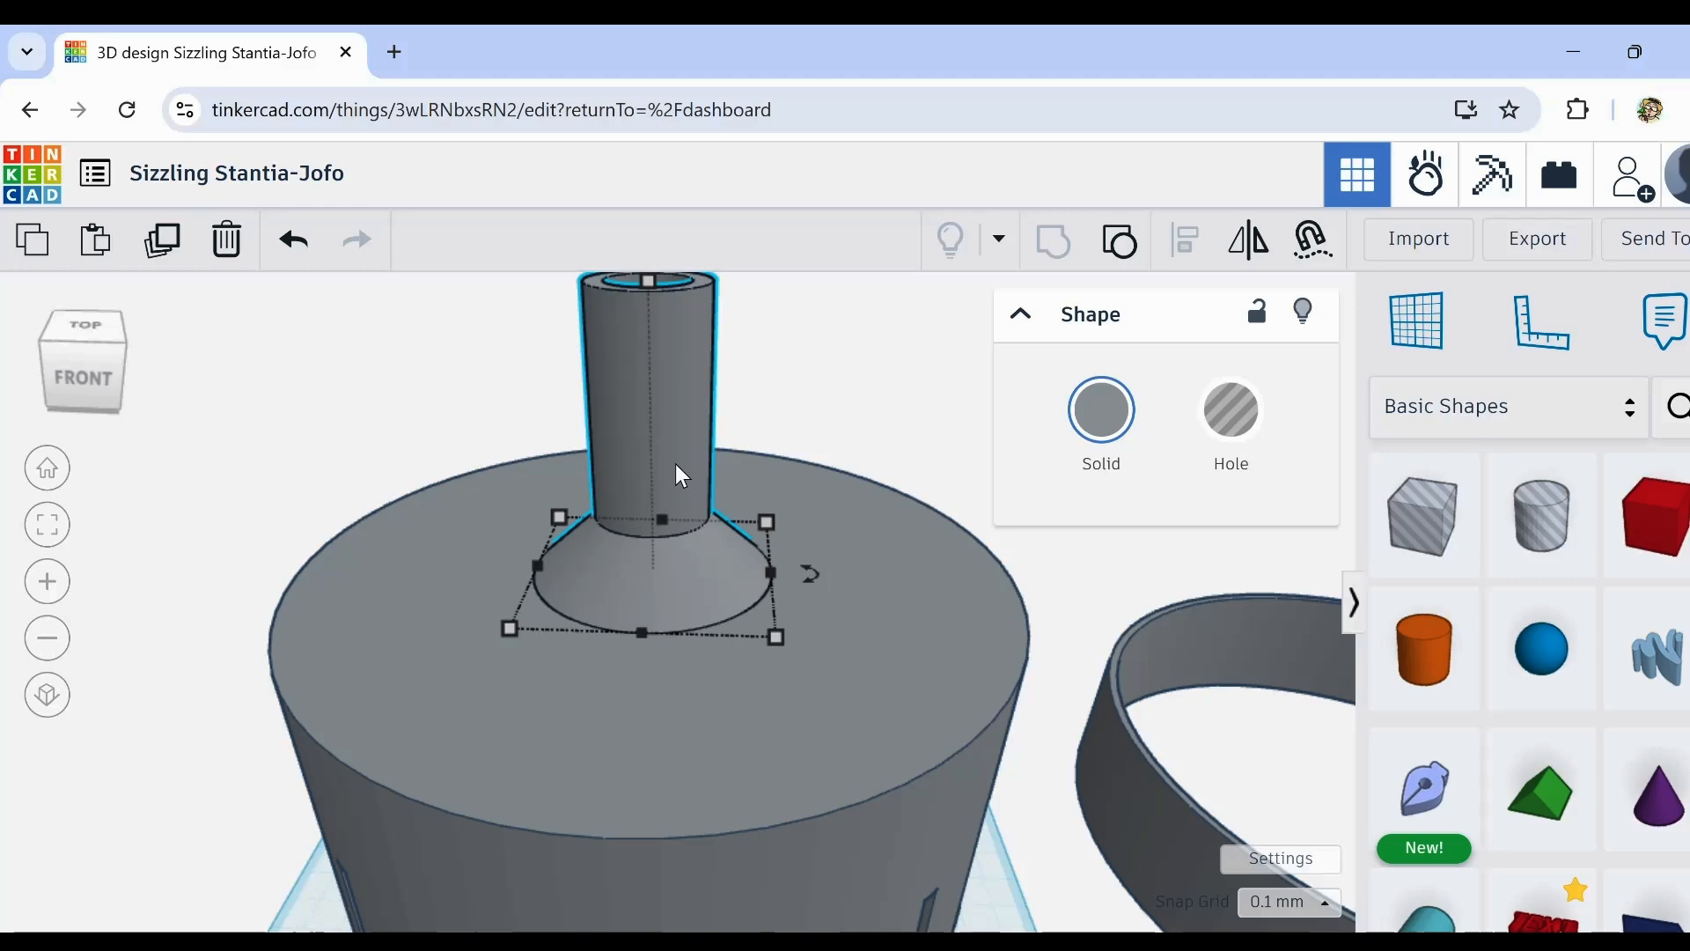
pyautogui.scroll(1, 611, 553)
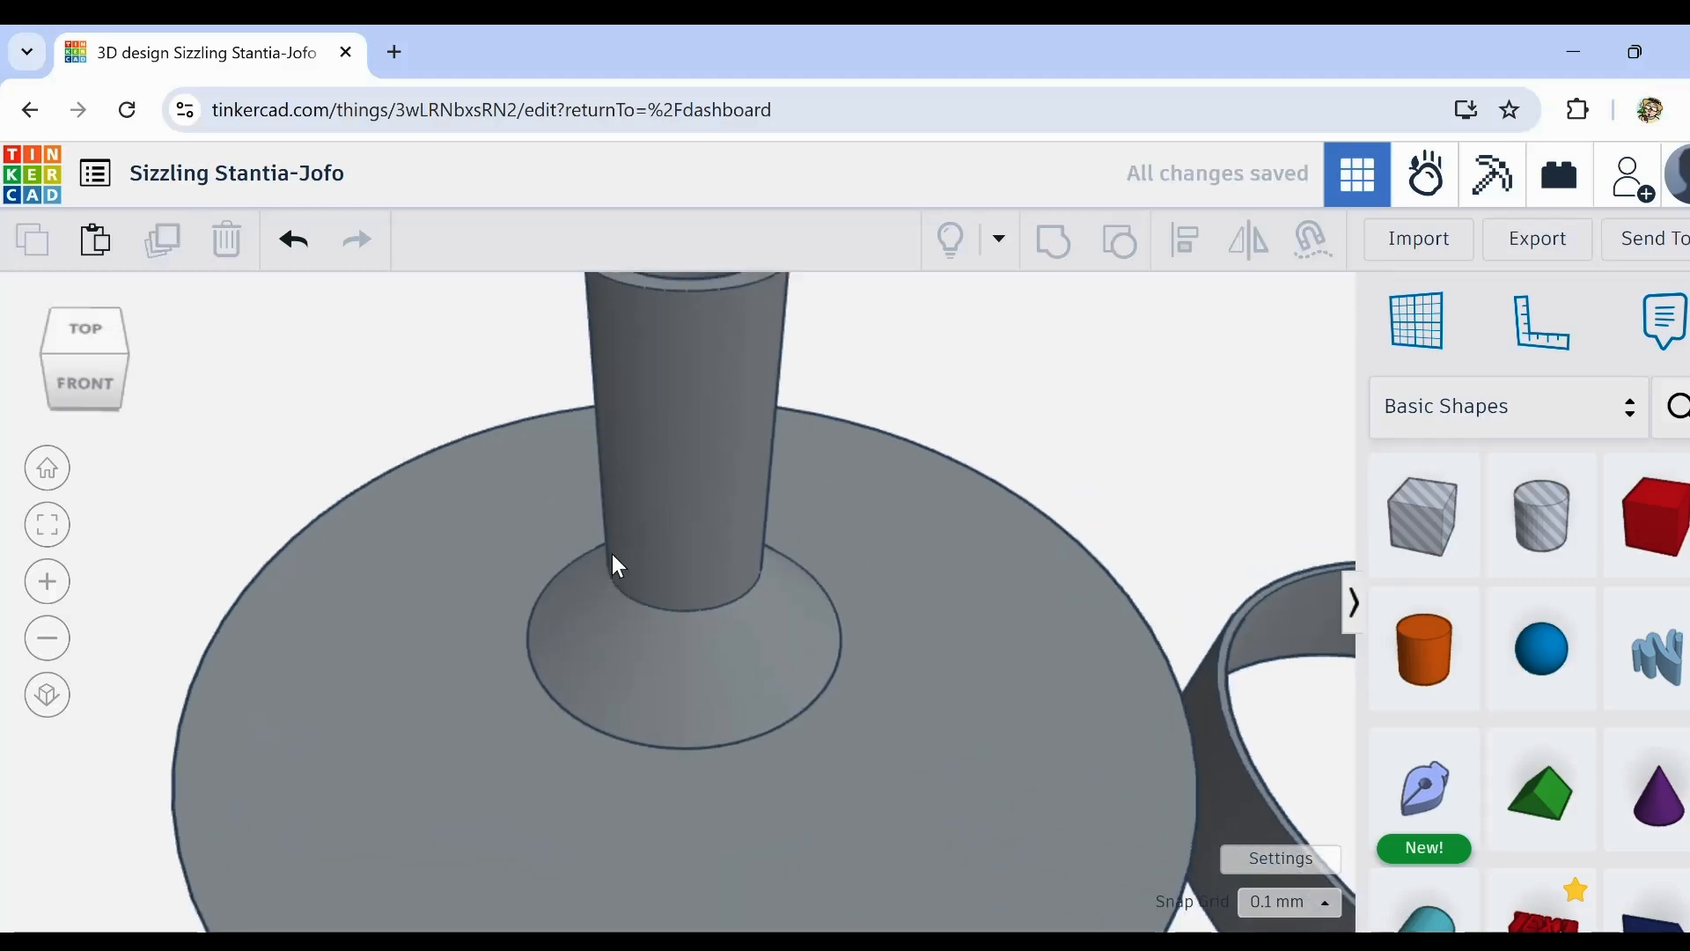
pyautogui.scroll(-1, 611, 553)
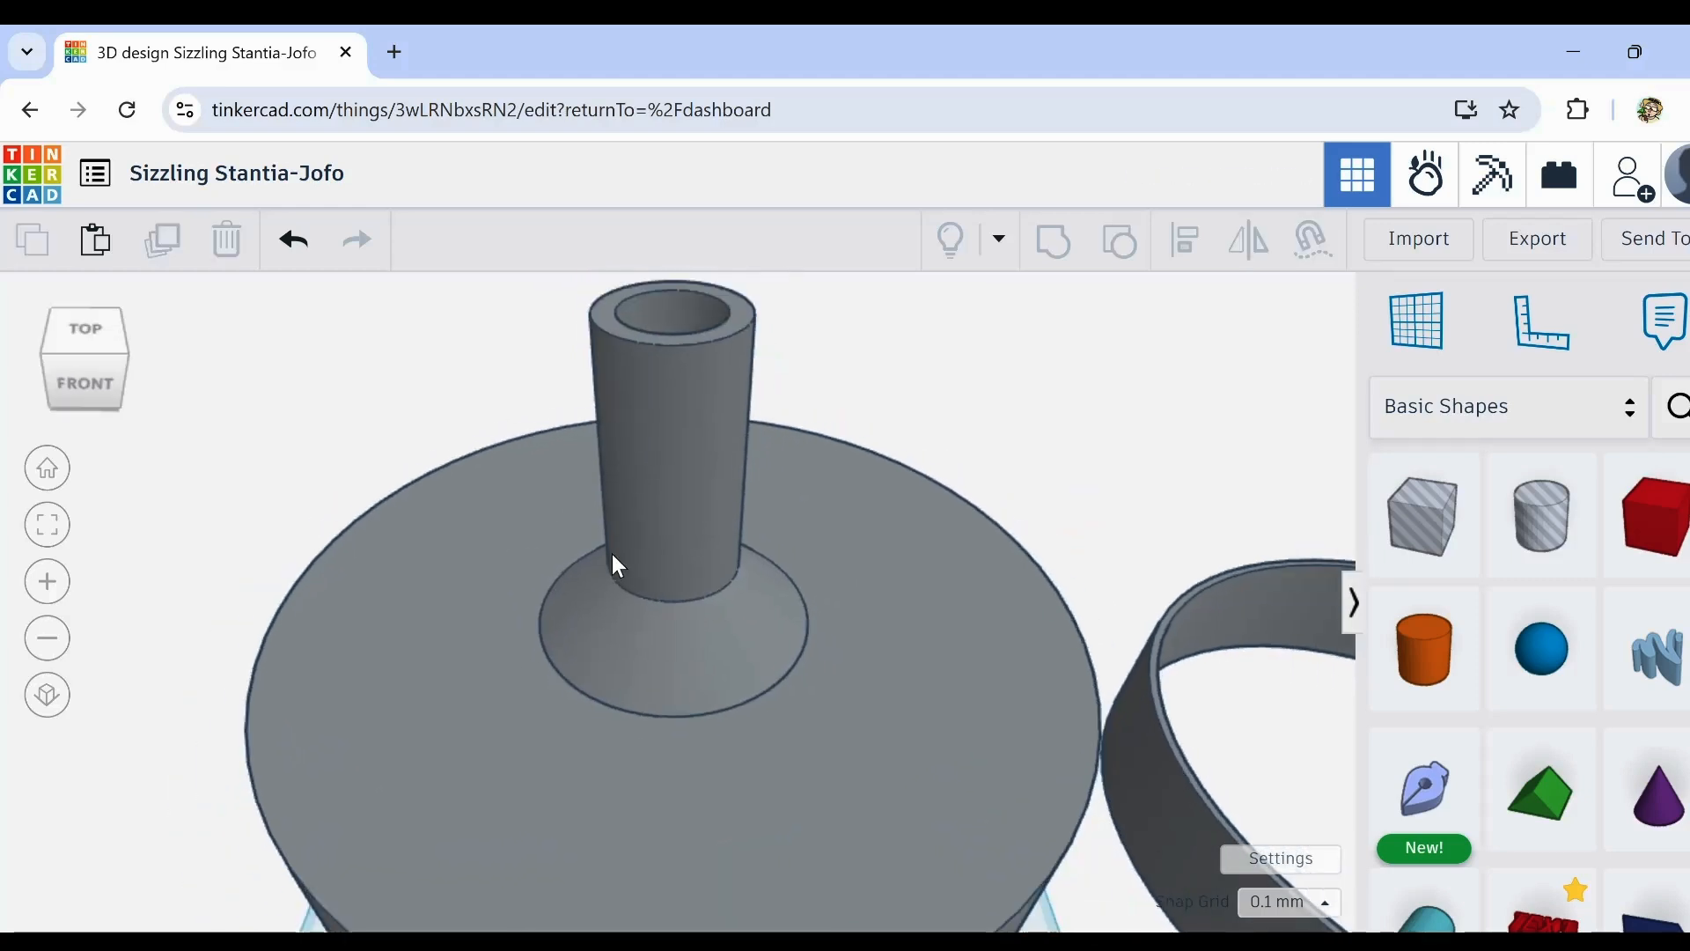
# Step: Raise the grey flared tube straight up in 0.1 mm increments until its cone base floats well clear of the drum's top face
pyautogui.click(720, 599)
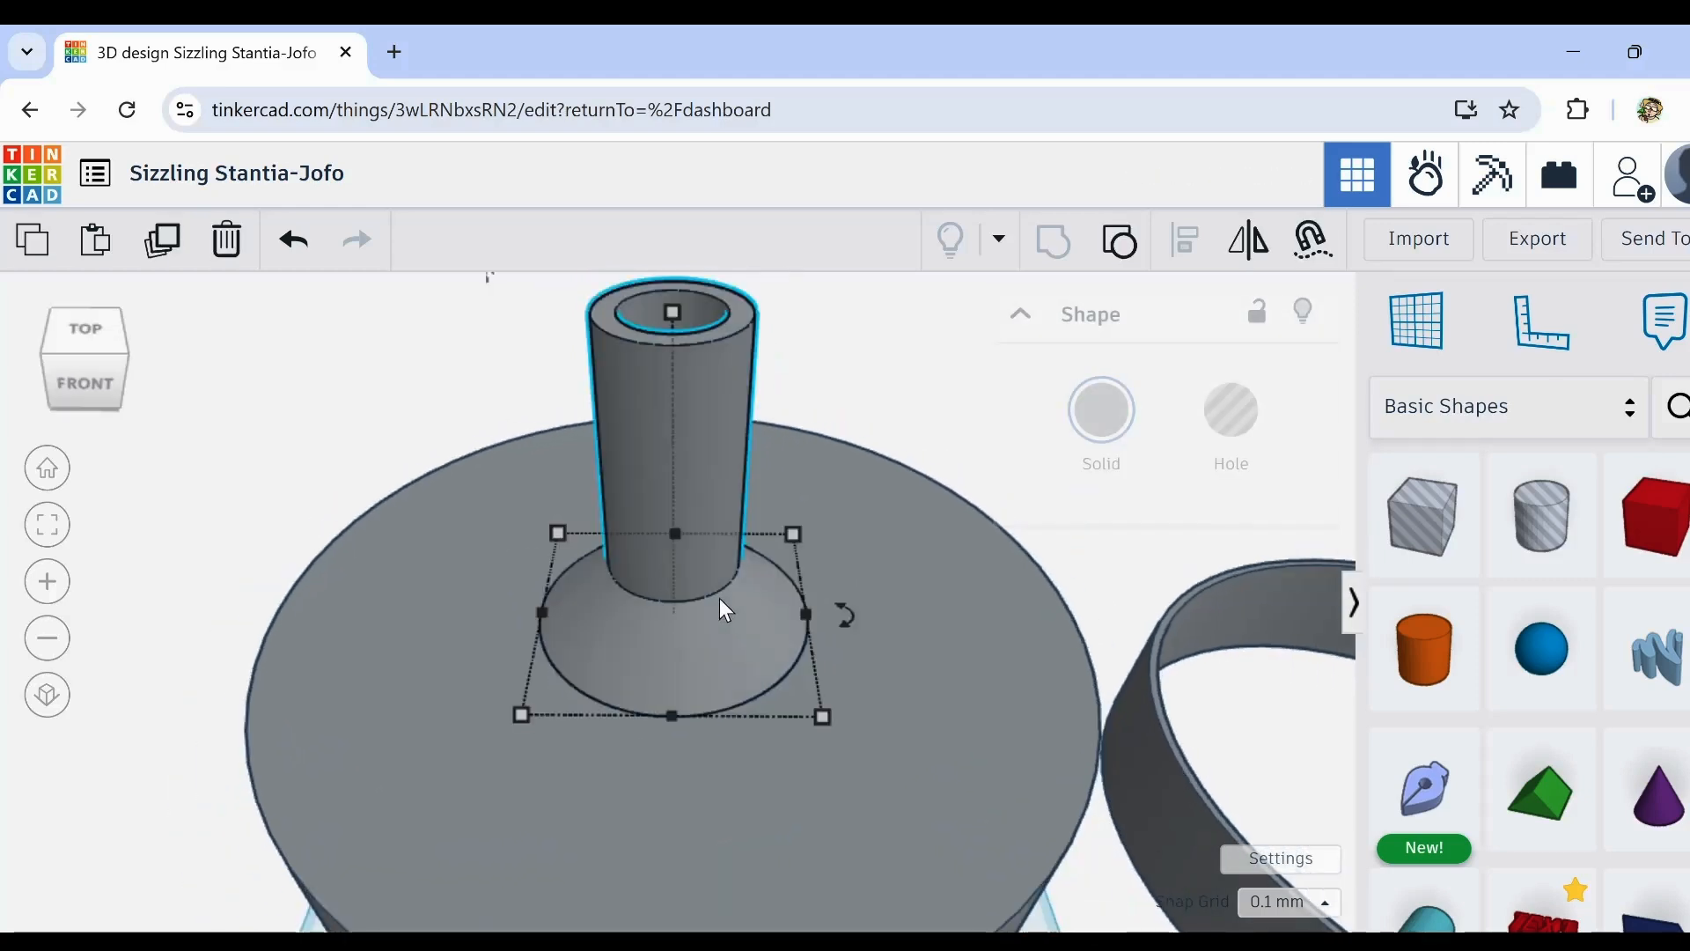
pyautogui.moveTo(711, 641); pyautogui.dragTo(720, 558, button='right')
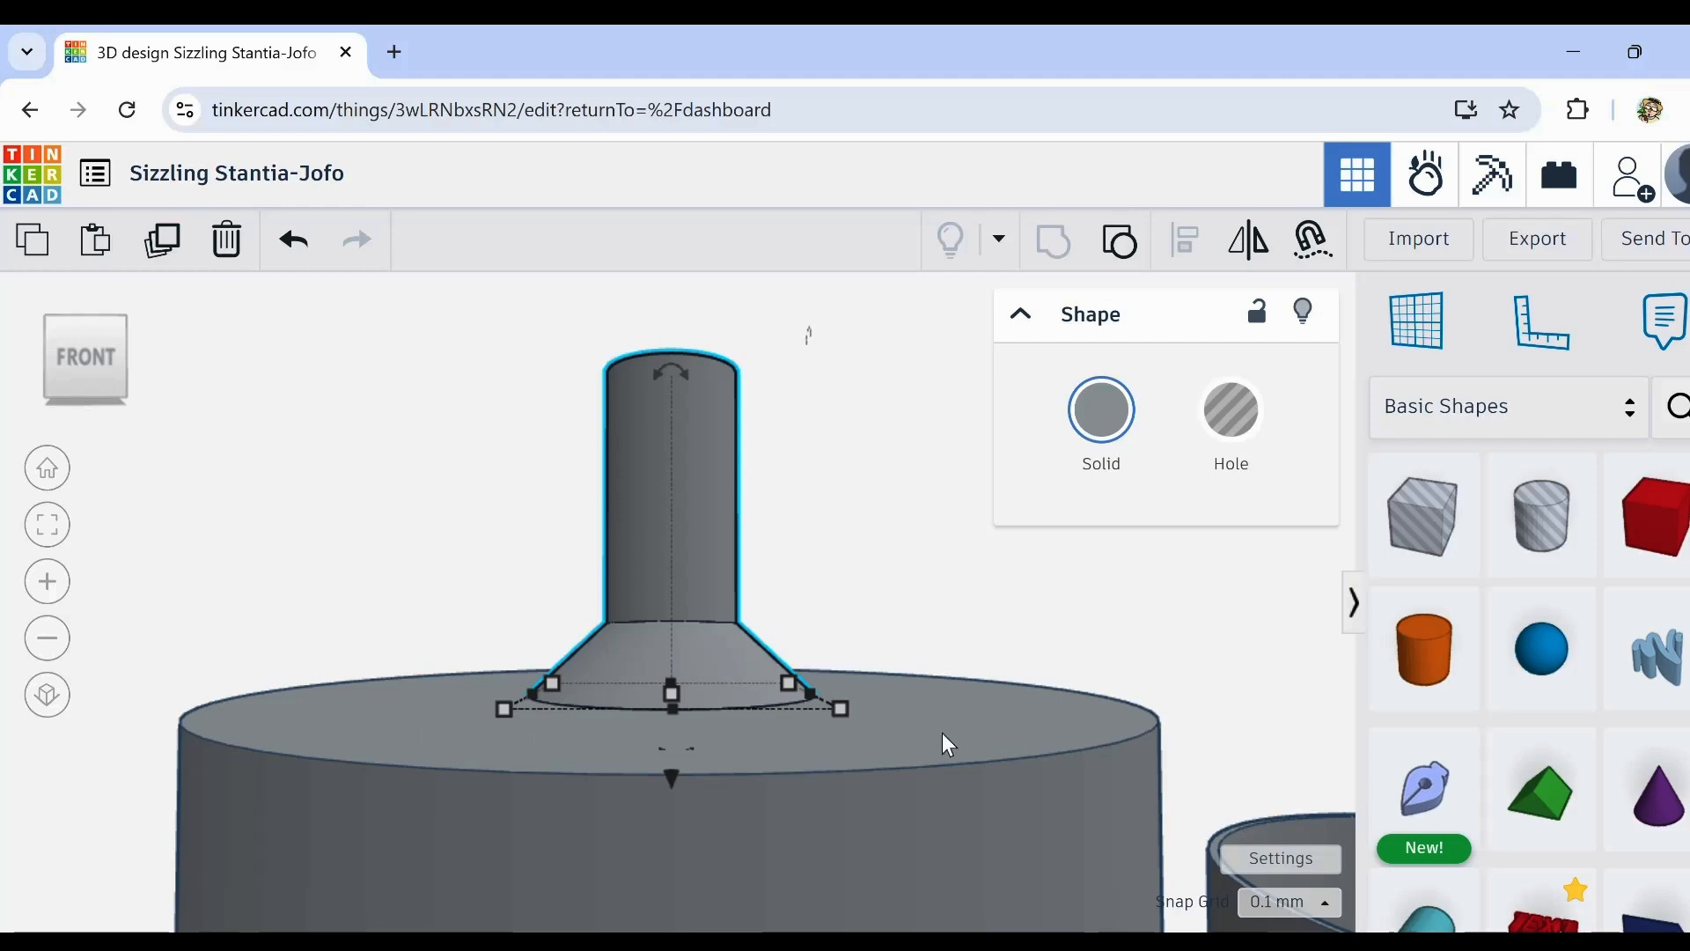
pyautogui.moveTo(979, 733); pyautogui.dragTo(918, 748, button='right')
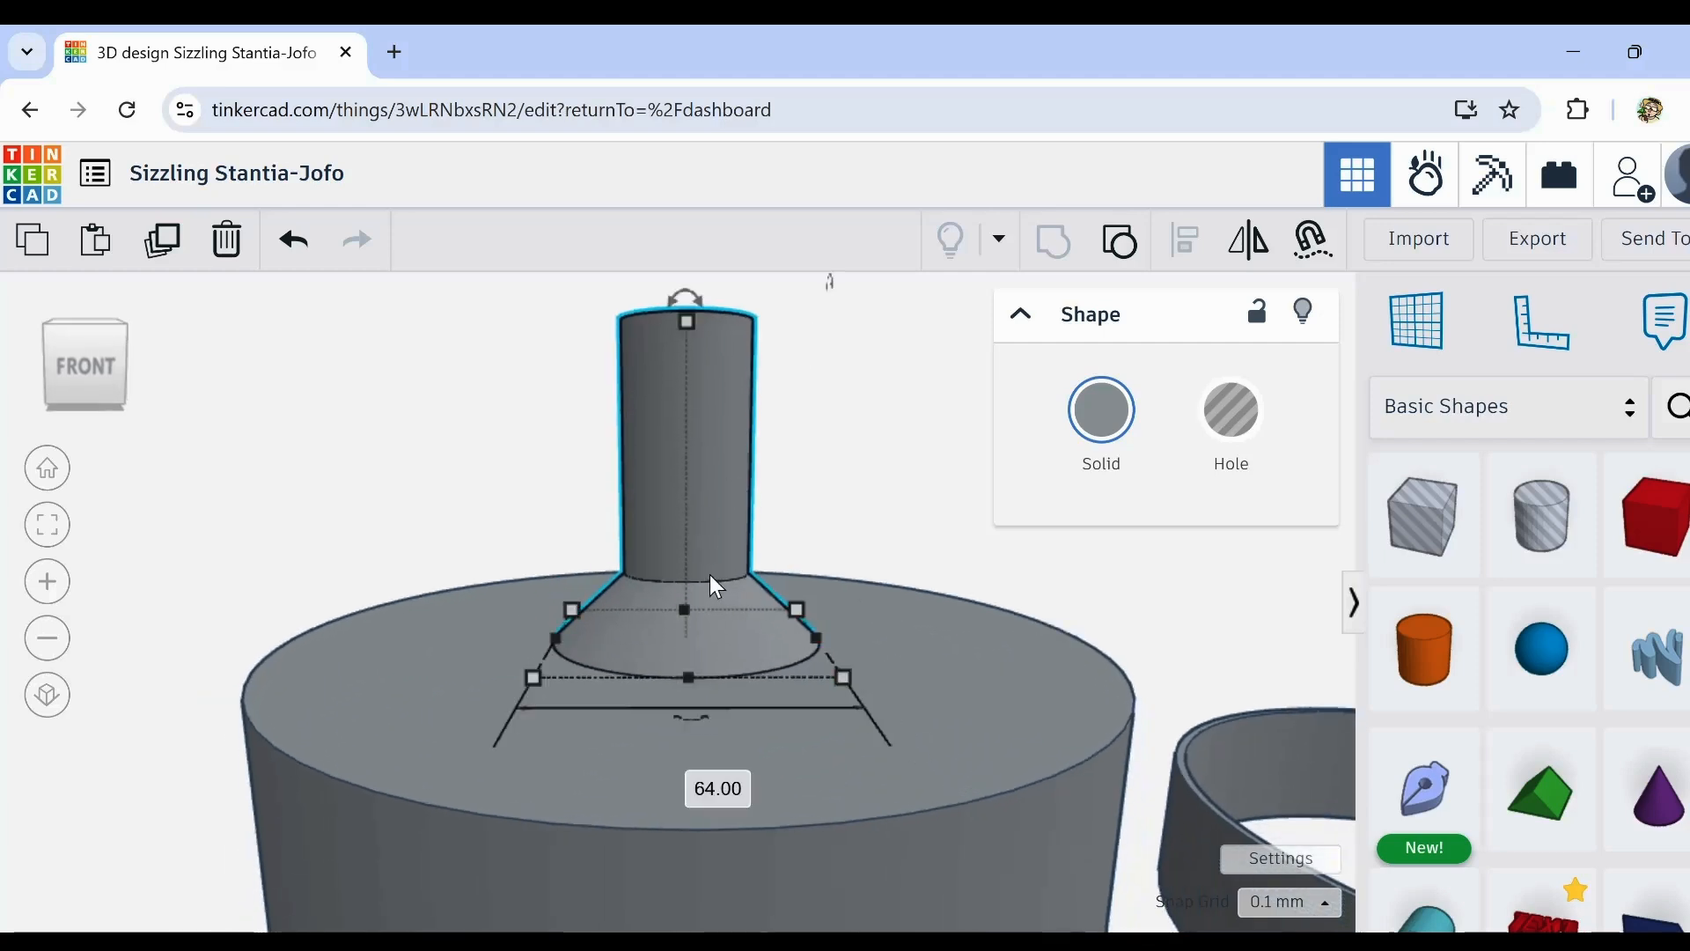
pyautogui.scroll(3, 710, 590)
pyautogui.scroll(-2, 709, 592)
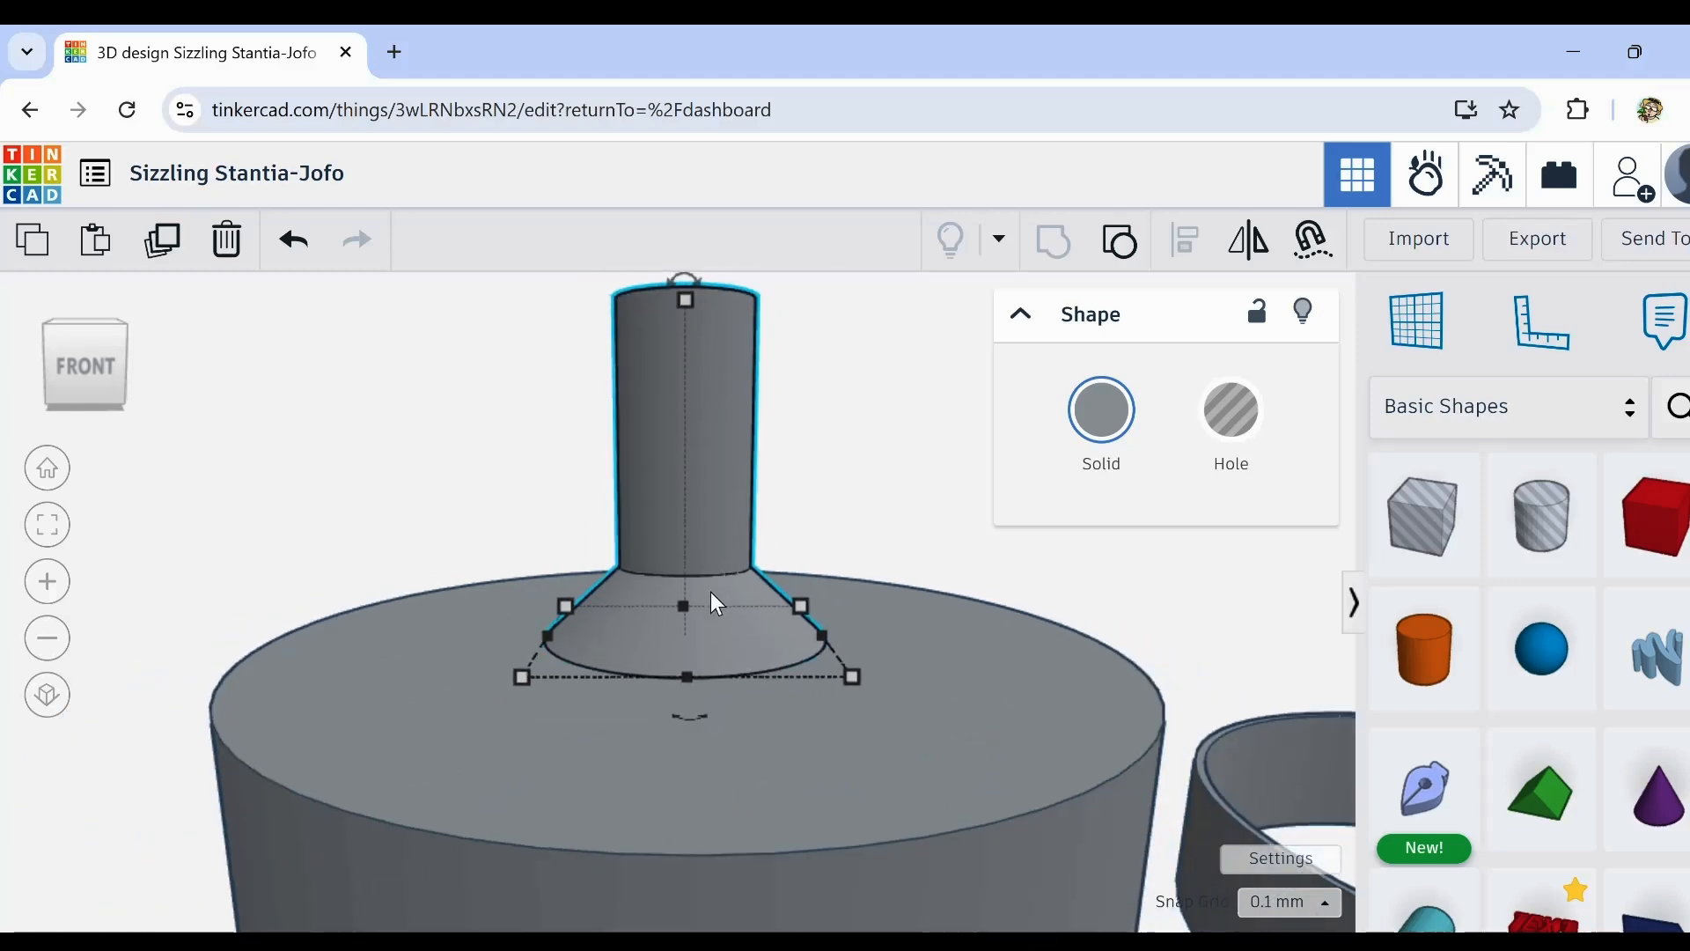
pyautogui.hotkey('ctrl', 'Up')
pyautogui.hotkey('ctrl', 'Up')
pyautogui.hotkey('ctrl', 'Up')
pyautogui.hotkey('ctrl', 'Up')
pyautogui.hotkey('ctrl', 'Up')
pyautogui.hotkey('ctrl', 'Up')
pyautogui.hotkey('ctrl', 'Up')
pyautogui.hotkey('ctrl', 'Up')
pyautogui.hotkey('ctrl', 'Up')
pyautogui.hotkey('ctrl', 'Up')
pyautogui.hotkey('ctrl', 'Up')
pyautogui.hotkey('ctrl', 'Up')
pyautogui.hotkey('ctrl', 'Up')
pyautogui.hotkey('ctrl', 'Up')
pyautogui.hotkey('ctrl', 'Up')
pyautogui.hotkey('ctrl', 'Up')
pyautogui.hotkey('ctrl', 'Up')
pyautogui.hotkey('ctrl', 'Up')
pyautogui.hotkey('ctrl', 'Up')
pyautogui.hotkey('ctrl', 'Up')
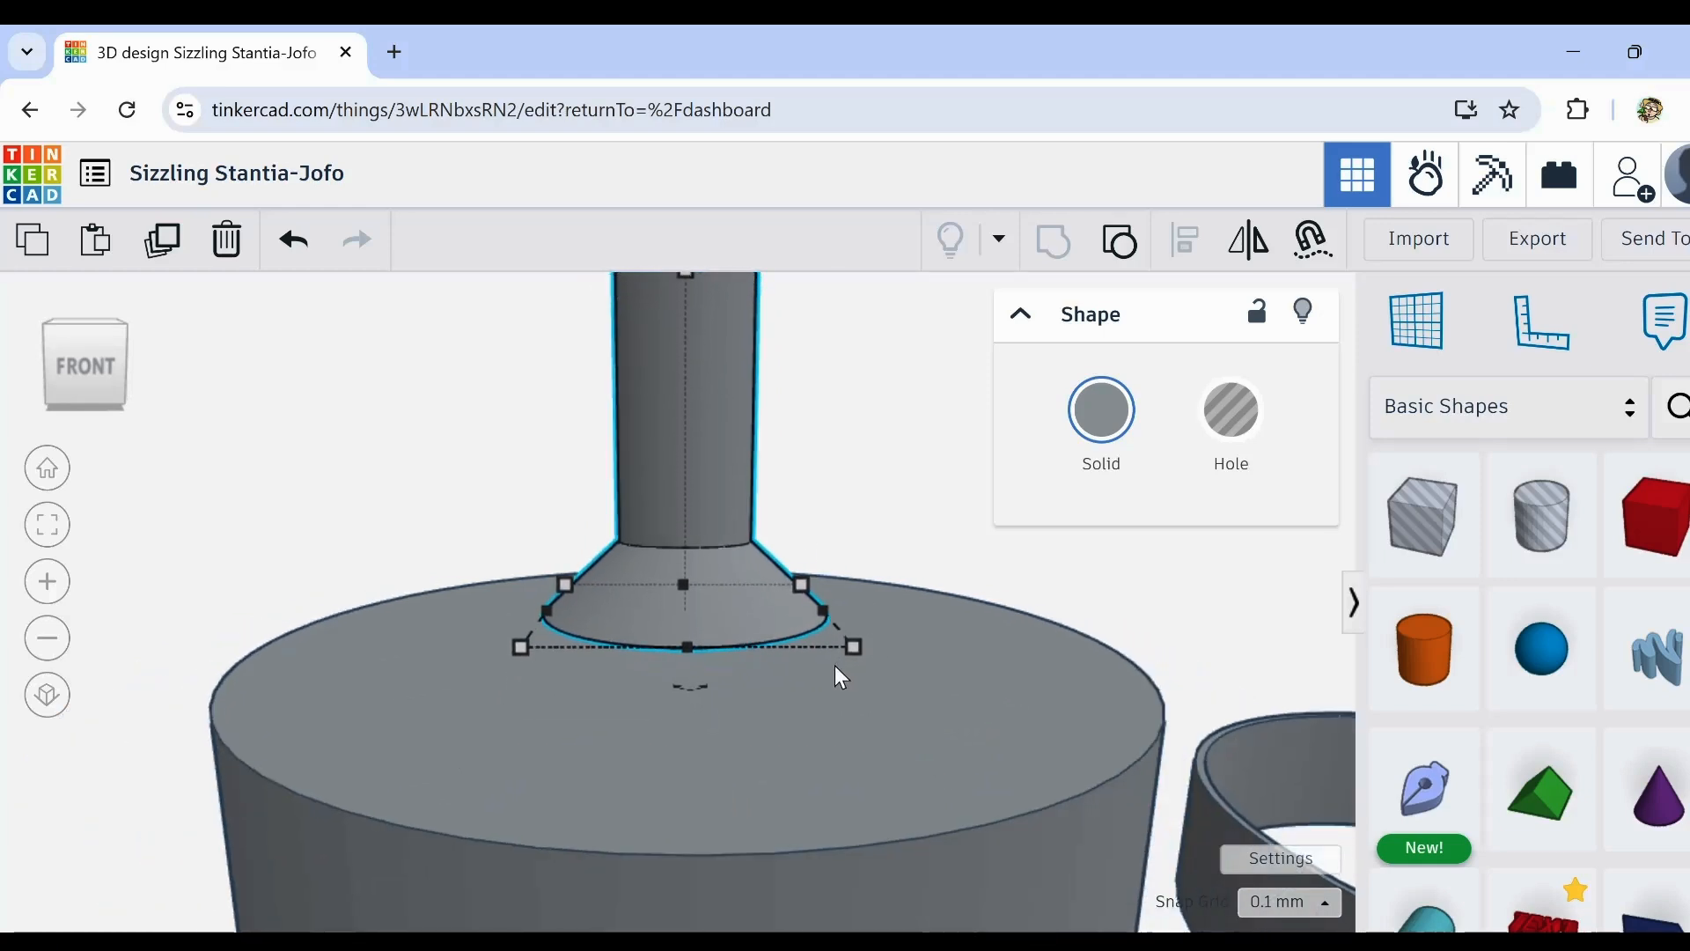
pyautogui.hotkey('ctrl', 'Up')
pyautogui.hotkey('ctrl', 'Up')
pyautogui.hotkey('ctrl', 'Up')
pyautogui.hotkey('ctrl', 'Up')
pyautogui.hotkey('ctrl', 'Up')
pyautogui.hotkey('ctrl', 'Up')
pyautogui.hotkey('ctrl', 'Up')
pyautogui.hotkey('ctrl', 'Up')
pyautogui.hotkey('ctrl', 'Up')
pyautogui.hotkey('ctrl', 'Up')
pyautogui.hotkey('ctrl', 'Up')
pyautogui.hotkey('ctrl', 'Up')
pyautogui.hotkey('ctrl', 'Up')
pyautogui.hotkey('ctrl', 'Up')
pyautogui.hotkey('ctrl', 'Up')
pyautogui.hotkey('ctrl', 'Up')
pyautogui.hotkey('ctrl', 'Up')
pyautogui.hotkey('ctrl', 'Up')
pyautogui.hotkey('ctrl', 'Up')
pyautogui.hotkey('ctrl', 'Up')
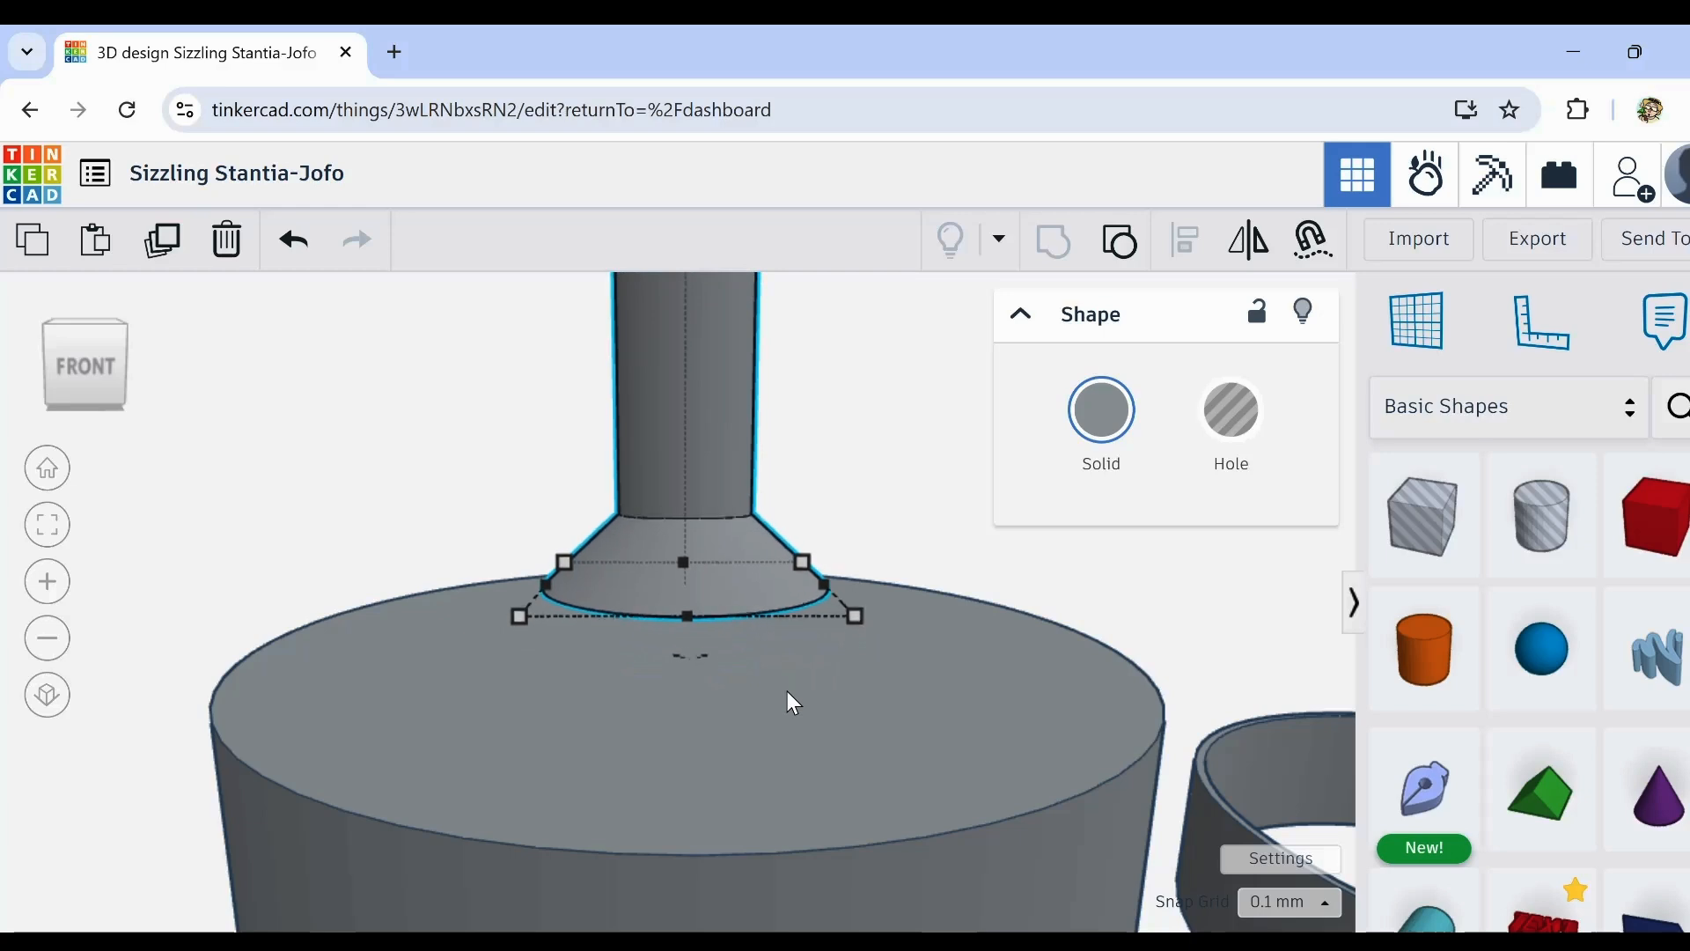
pyautogui.hotkey('ctrl', 'Up')
pyautogui.hotkey('ctrl', 'Up')
pyautogui.hotkey('ctrl', 'Up')
pyautogui.hotkey('ctrl', 'Up')
pyautogui.hotkey('ctrl', 'Up')
pyautogui.hotkey('ctrl', 'Up')
pyautogui.hotkey('ctrl', 'Up')
pyautogui.hotkey('ctrl', 'Up')
pyautogui.hotkey('ctrl', 'Up')
pyautogui.hotkey('ctrl', 'Up')
pyautogui.hotkey('ctrl', 'Up')
pyautogui.hotkey('ctrl', 'Up')
pyautogui.hotkey('ctrl', 'Up')
pyautogui.hotkey('ctrl', 'Up')
pyautogui.hotkey('ctrl', 'Up')
pyautogui.hotkey('ctrl', 'Up')
pyautogui.hotkey('ctrl', 'Up')
pyautogui.hotkey('ctrl', 'Up')
pyautogui.hotkey('ctrl', 'Up')
pyautogui.hotkey('ctrl', 'Up')
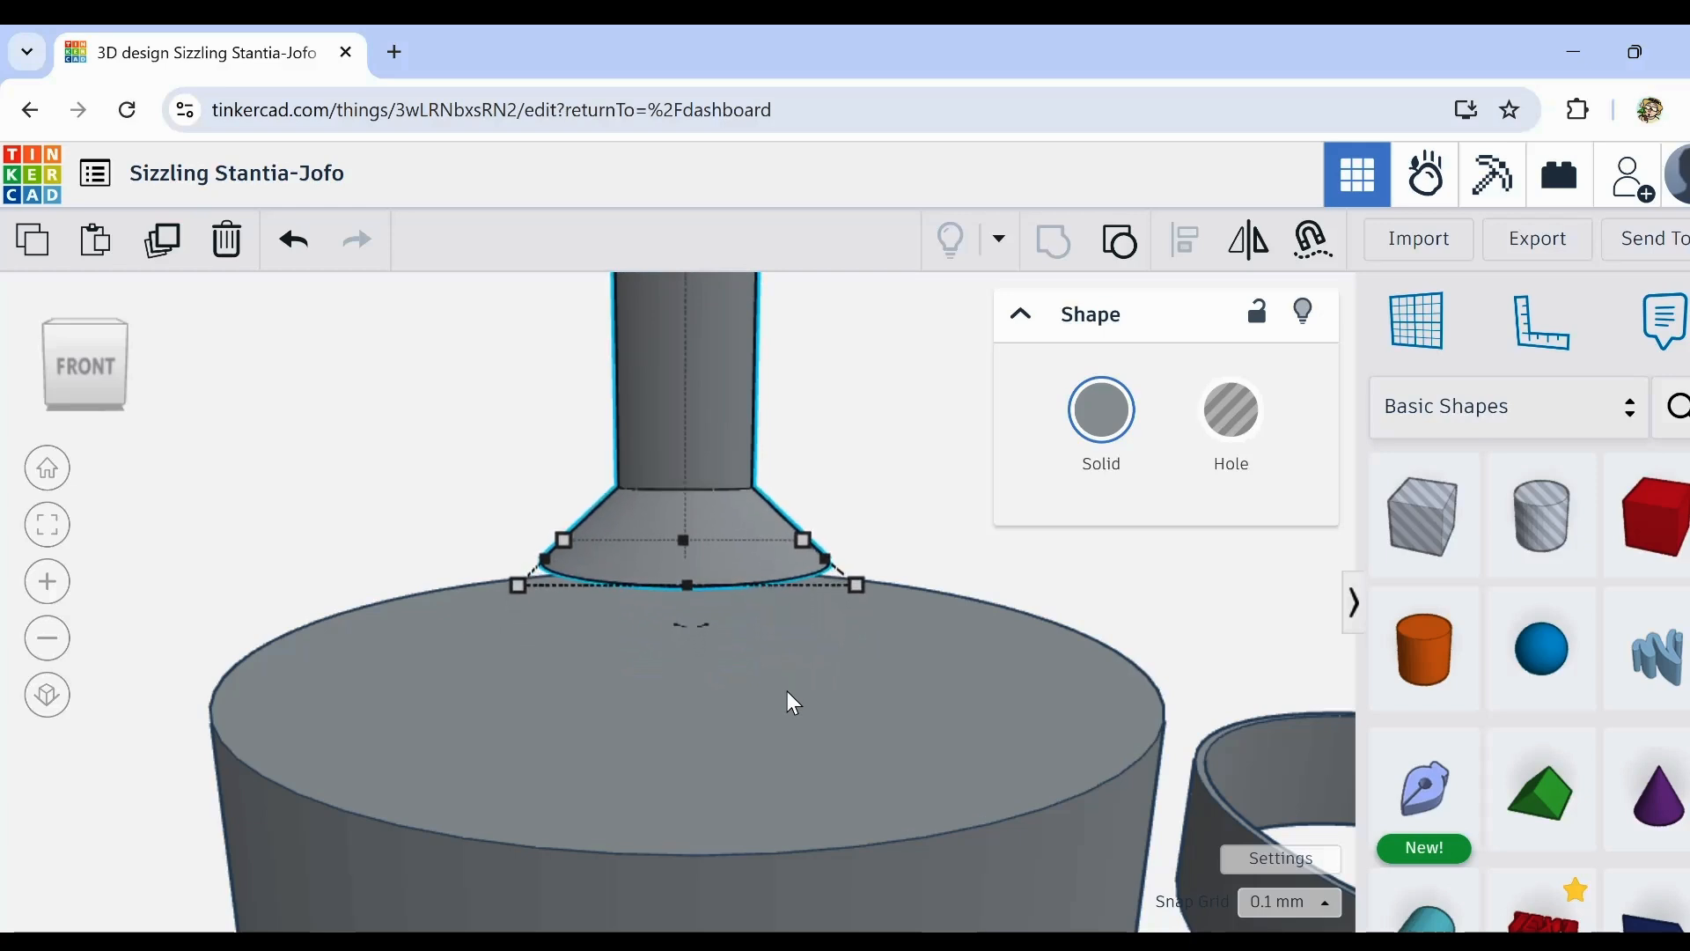
pyautogui.hotkey('ctrl', 'Up')
pyautogui.hotkey('ctrl', 'Up')
pyautogui.hotkey('ctrl', 'Up')
pyautogui.hotkey('ctrl', 'Up')
pyautogui.hotkey('ctrl', 'Up')
pyautogui.hotkey('ctrl', 'Up')
pyautogui.hotkey('ctrl', 'Up')
pyautogui.hotkey('ctrl', 'Up')
pyautogui.hotkey('ctrl', 'Up')
pyautogui.hotkey('ctrl', 'Up')
pyautogui.hotkey('ctrl', 'Up')
pyautogui.hotkey('ctrl', 'Up')
pyautogui.hotkey('ctrl', 'Up')
pyautogui.hotkey('ctrl', 'Up')
pyautogui.hotkey('ctrl', 'Up')
pyautogui.hotkey('ctrl', 'Up')
pyautogui.hotkey('ctrl', 'Up')
pyautogui.hotkey('ctrl', 'Up')
pyautogui.hotkey('ctrl', 'Up')
pyautogui.hotkey('ctrl', 'Up')
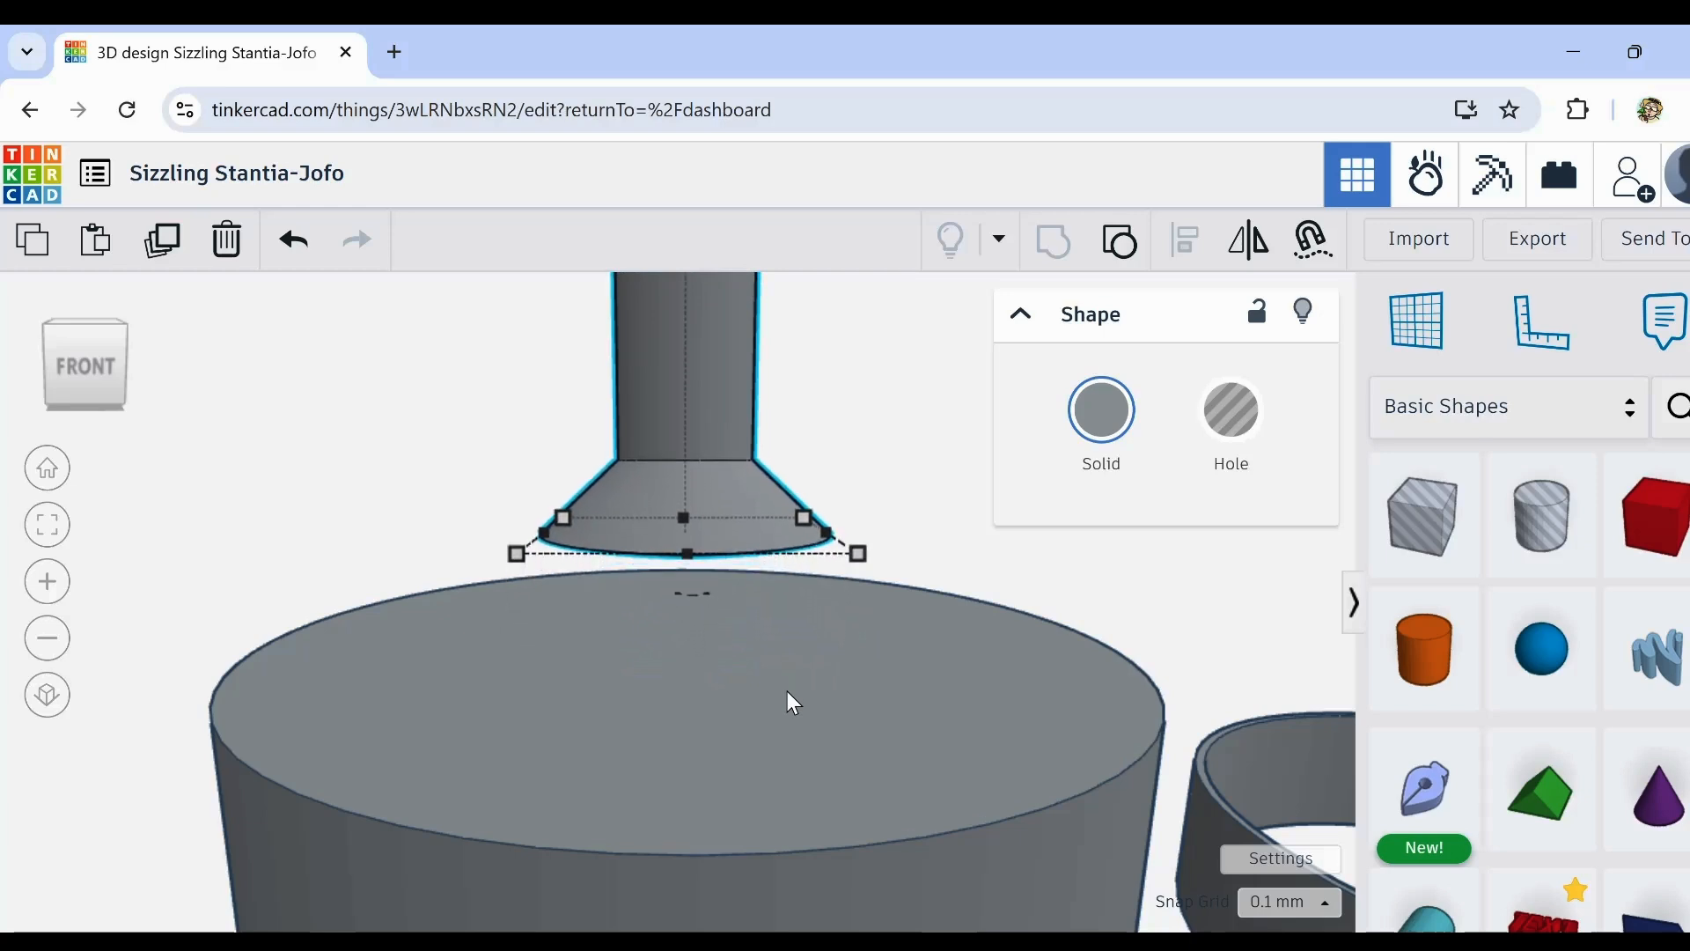
pyautogui.hotkey('ctrl', 'Up')
pyautogui.hotkey('ctrl', 'Up')
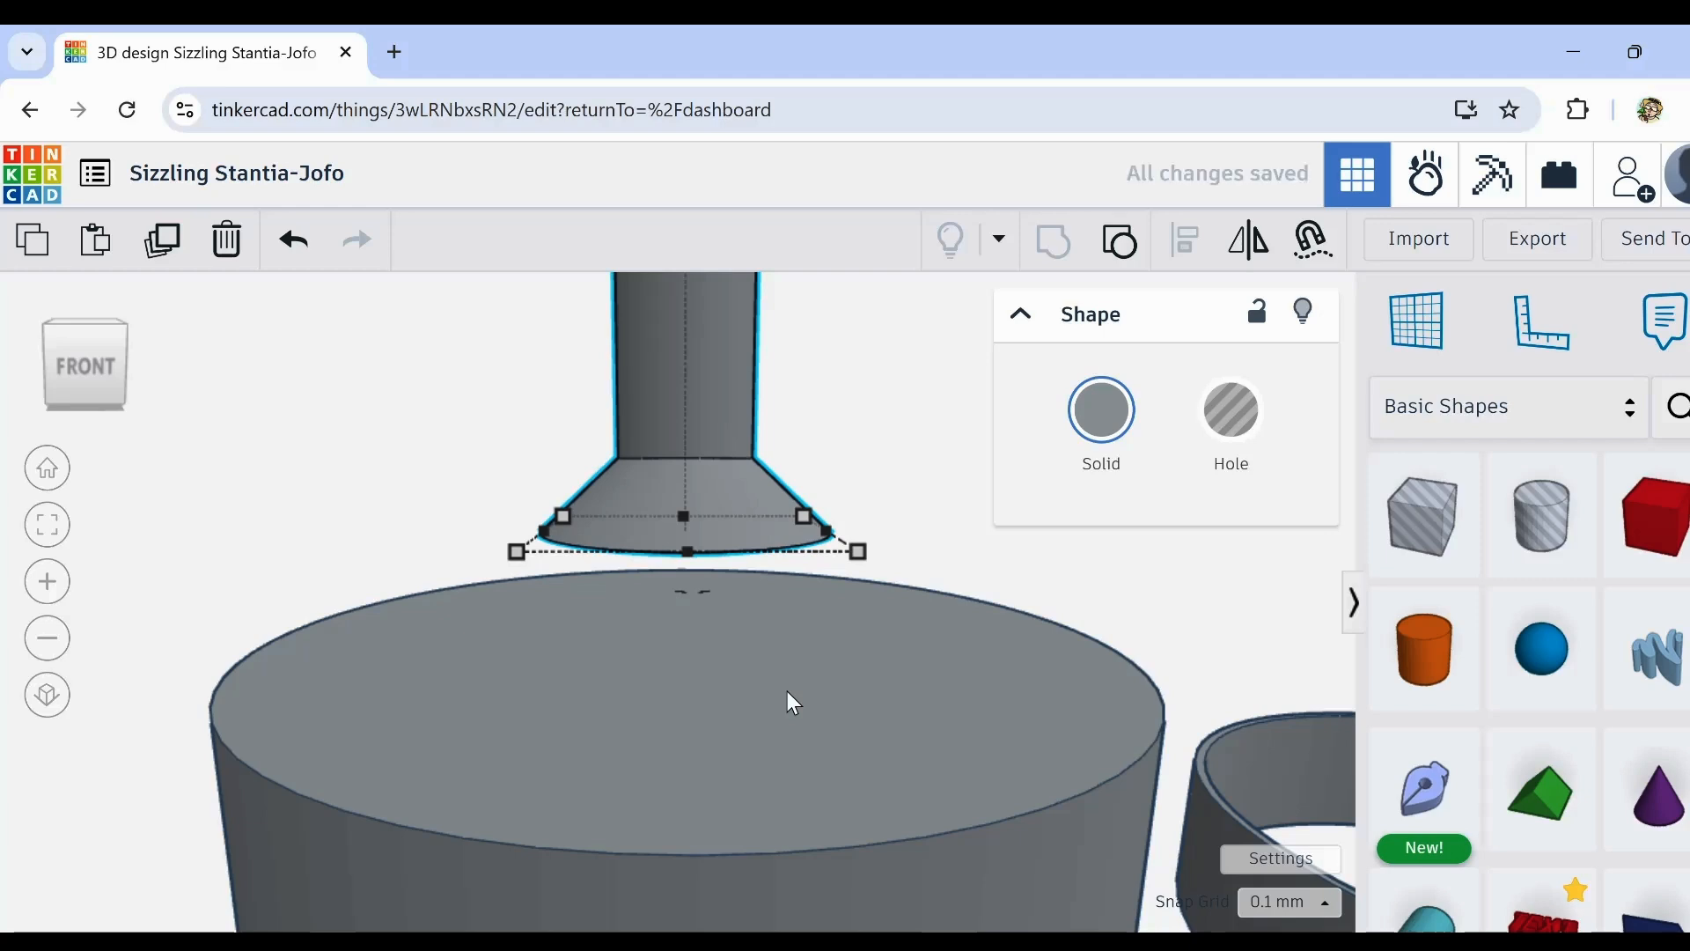
pyautogui.hotkey('ctrl', 'Up')
pyautogui.hotkey('ctrl', 'Up')
pyautogui.hotkey('ctrl', 'Up')
pyautogui.hotkey('ctrl', 'Up')
pyautogui.hotkey('ctrl', 'Up')
pyautogui.hotkey('ctrl', 'Up')
pyautogui.hotkey('ctrl', 'Up')
pyautogui.hotkey('ctrl', 'Up')
pyautogui.hotkey('ctrl', 'Up')
pyautogui.hotkey('ctrl', 'Up')
pyautogui.hotkey('ctrl', 'Up')
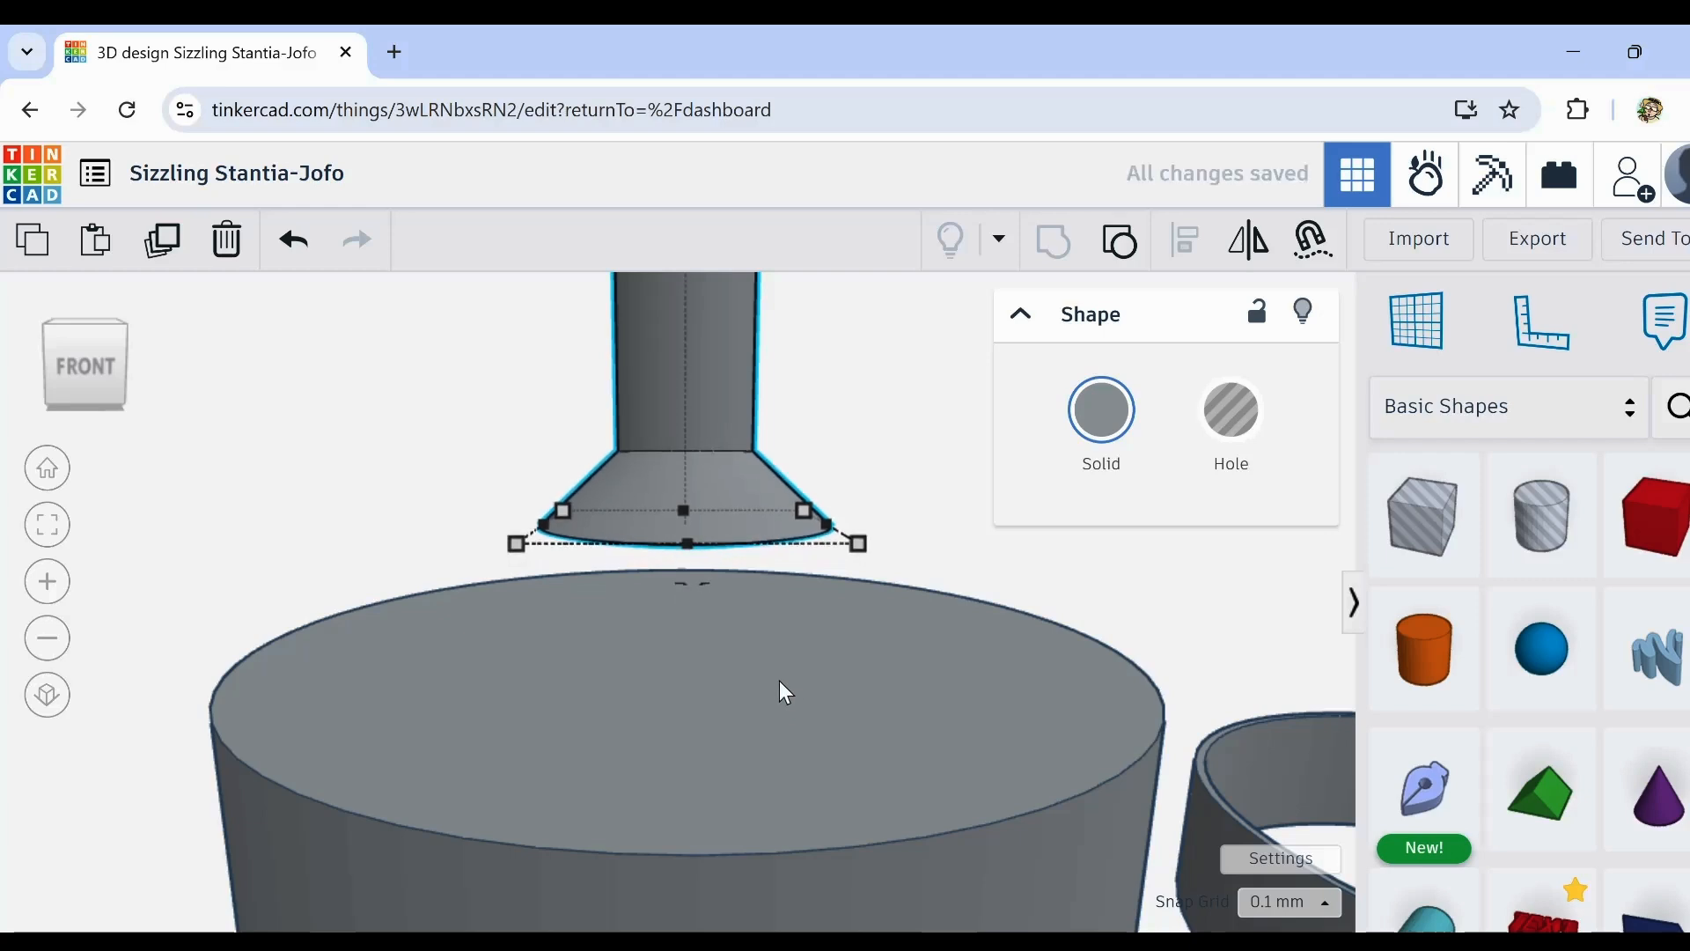
pyautogui.hotkey('ctrl', 'Up')
pyautogui.hotkey('ctrl', 'Up')
pyautogui.hotkey('ctrl', 'Up')
pyautogui.hotkey('ctrl', 'Up')
pyautogui.hotkey('ctrl', 'Up')
pyautogui.hotkey('ctrl', 'Up')
pyautogui.hotkey('ctrl', 'Up')
pyautogui.hotkey('ctrl', 'Up')
pyautogui.hotkey('ctrl', 'Up')
pyautogui.hotkey('ctrl', 'Up')
pyautogui.hotkey('ctrl', 'Up')
pyautogui.hotkey('ctrl', 'Up')
pyautogui.hotkey('ctrl', 'Up')
pyautogui.hotkey('ctrl', 'Up')
pyautogui.hotkey('ctrl', 'Up')
pyautogui.hotkey('ctrl', 'Up')
pyautogui.hotkey('ctrl', 'Up')
pyautogui.hotkey('ctrl', 'Up')
pyautogui.hotkey('ctrl', 'Up')
pyautogui.hotkey('ctrl', 'Up')
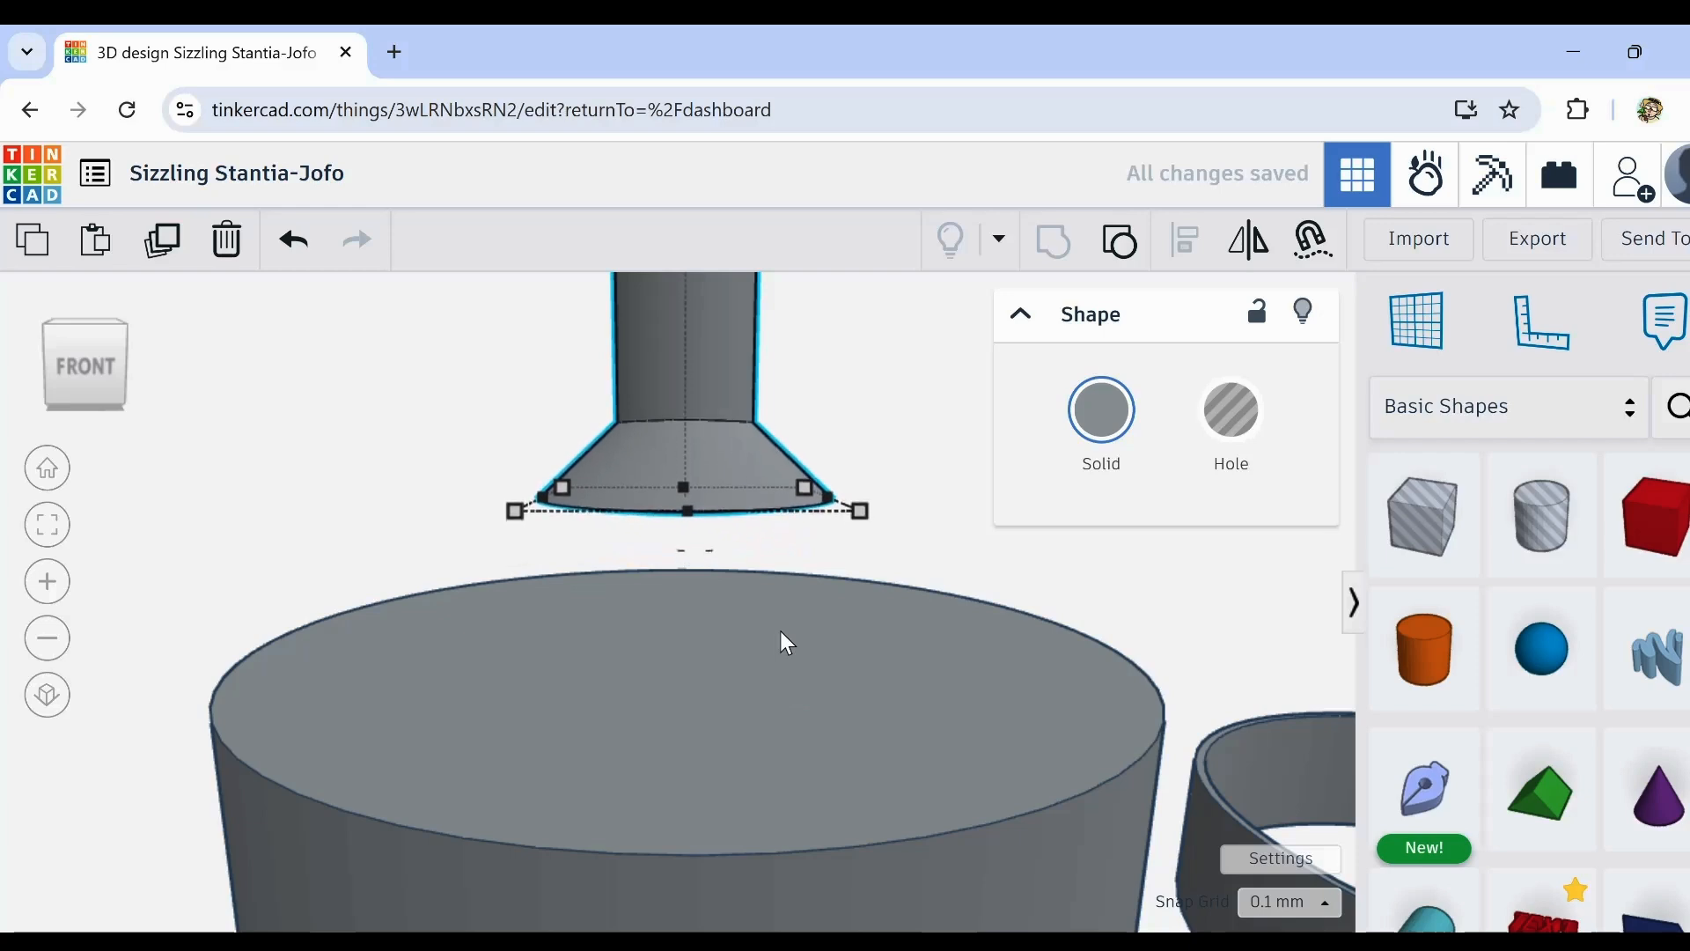
pyautogui.hotkey('ctrl', 'Up')
pyautogui.hotkey('ctrl', 'Up')
pyautogui.hotkey('ctrl', 'Up')
pyautogui.hotkey('ctrl', 'Up')
pyautogui.hotkey('ctrl', 'Up')
pyautogui.hotkey('ctrl', 'Up')
pyautogui.hotkey('ctrl', 'Up')
pyautogui.hotkey('ctrl', 'Up')
pyautogui.hotkey('ctrl', 'Up')
pyautogui.hotkey('ctrl', 'Up')
pyautogui.hotkey('ctrl', 'Up')
pyautogui.hotkey('ctrl', 'Up')
pyautogui.hotkey('ctrl', 'Up')
pyautogui.hotkey('ctrl', 'Up')
pyautogui.hotkey('ctrl', 'Up')
pyautogui.hotkey('ctrl', 'Up')
pyautogui.hotkey('ctrl', 'Up')
pyautogui.hotkey('ctrl', 'Up')
pyautogui.hotkey('ctrl', 'Up')
pyautogui.hotkey('ctrl', 'Up')
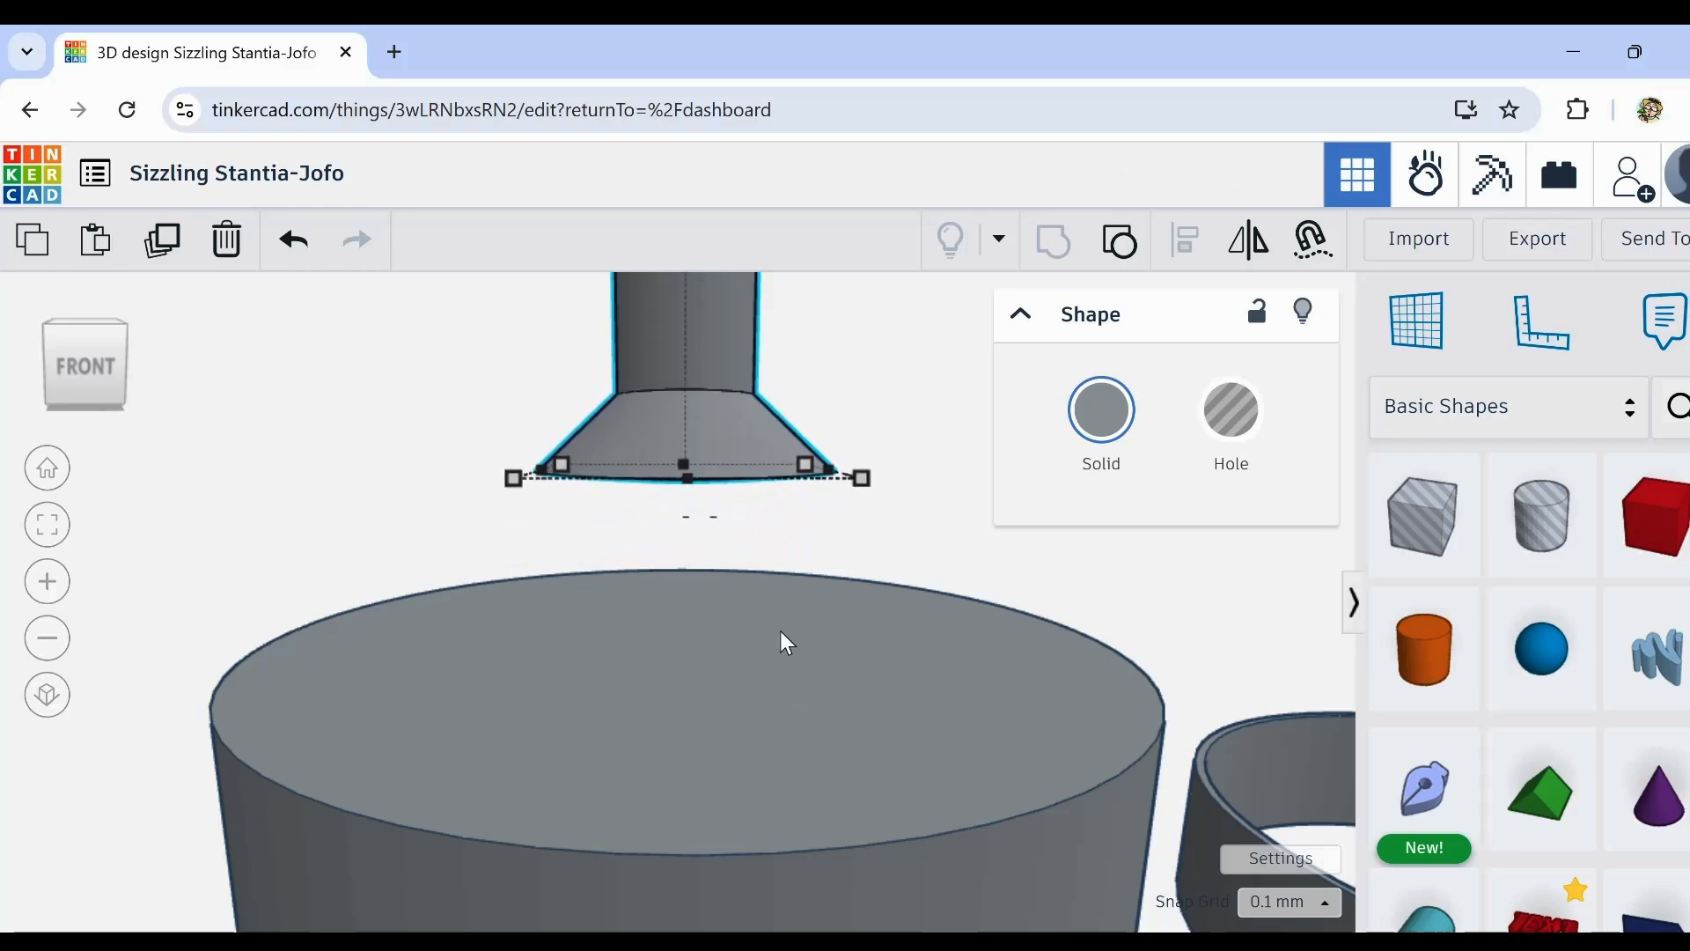
pyautogui.hotkey('ctrl', 'Up')
pyautogui.hotkey('ctrl', 'Up')
pyautogui.hotkey('ctrl', 'Up')
pyautogui.hotkey('ctrl', 'Up')
pyautogui.hotkey('ctrl', 'Up')
pyautogui.hotkey('ctrl', 'Up')
pyautogui.hotkey('ctrl', 'Up')
pyautogui.hotkey('ctrl', 'Up')
pyautogui.hotkey('ctrl', 'Up')
pyautogui.hotkey('ctrl', 'Up')
pyautogui.hotkey('ctrl', 'Up')
pyautogui.hotkey('ctrl', 'Up')
pyautogui.hotkey('ctrl', 'Up')
pyautogui.hotkey('ctrl', 'Up')
pyautogui.hotkey('ctrl', 'Up')
pyautogui.hotkey('ctrl', 'Up')
pyautogui.hotkey('ctrl', 'Up')
pyautogui.hotkey('ctrl', 'Up')
pyautogui.hotkey('ctrl', 'Up')
pyautogui.hotkey('ctrl', 'Up')
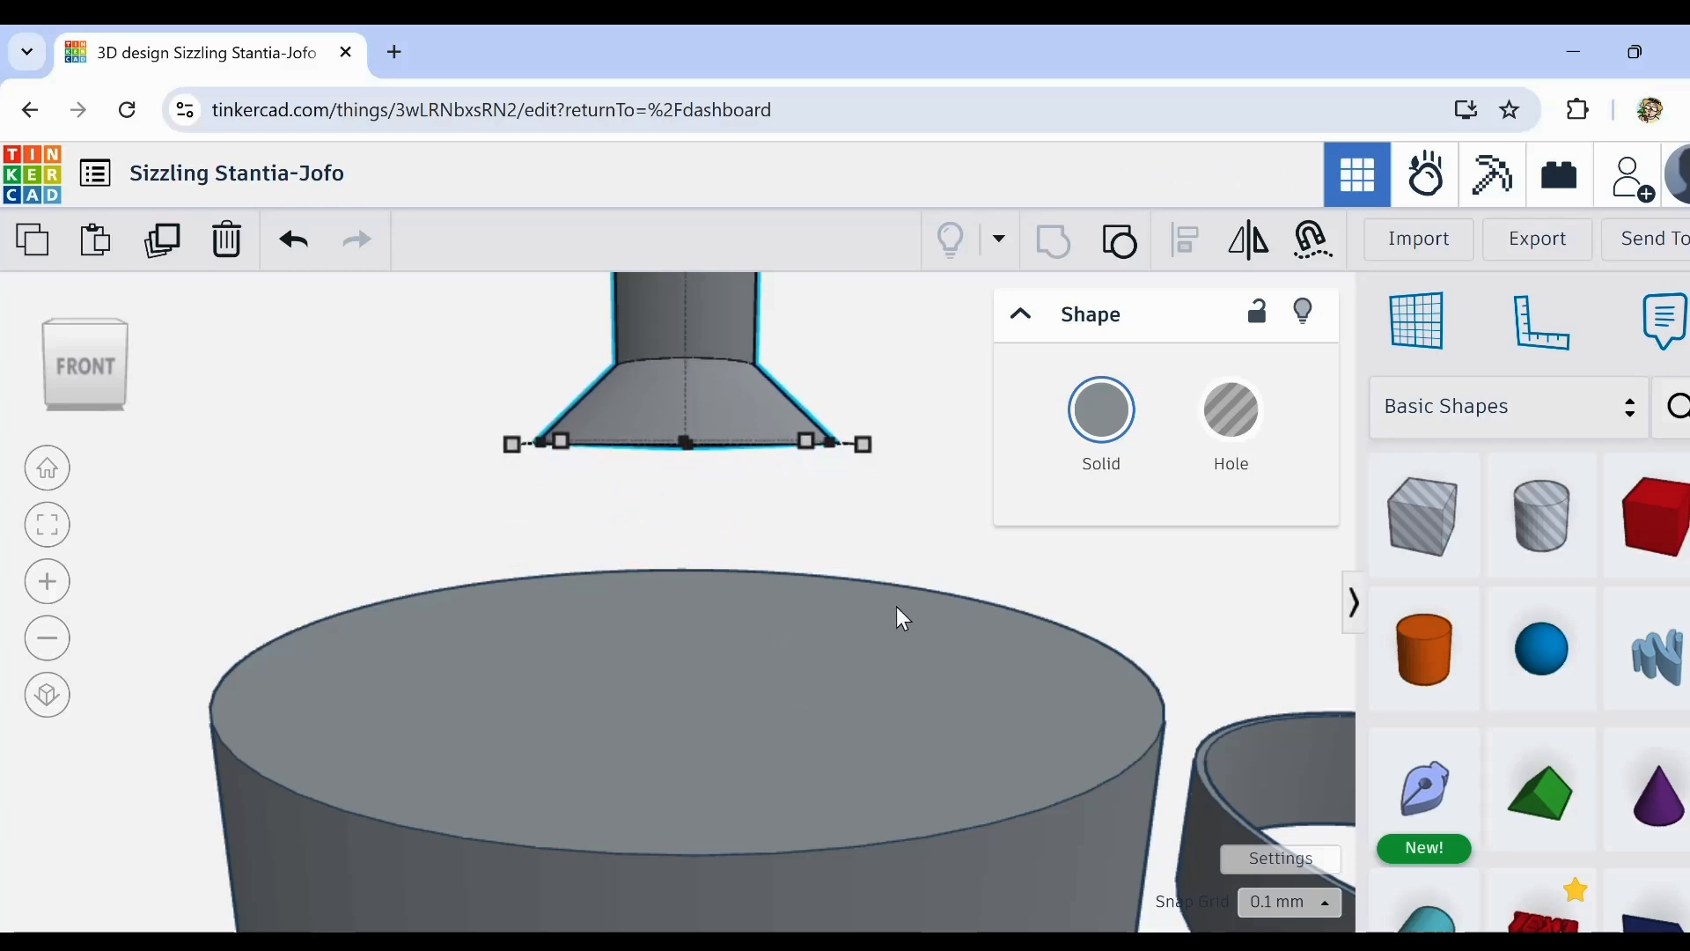
# Step: Continue raising the grey flared tube above the drum's top face in 0.1 mm increments, and deselect it
pyautogui.hotkey('ctrl', 'Up')
pyautogui.hotkey('ctrl', 'Up')
pyautogui.hotkey('ctrl', 'Up')
pyautogui.hotkey('ctrl', 'Up')
pyautogui.hotkey('ctrl', 'Up')
pyautogui.scroll(-3, 858, 607)
pyautogui.moveTo(854, 610); pyautogui.dragTo(819, 670, button='right')
pyautogui.scroll(-2, 821, 680)
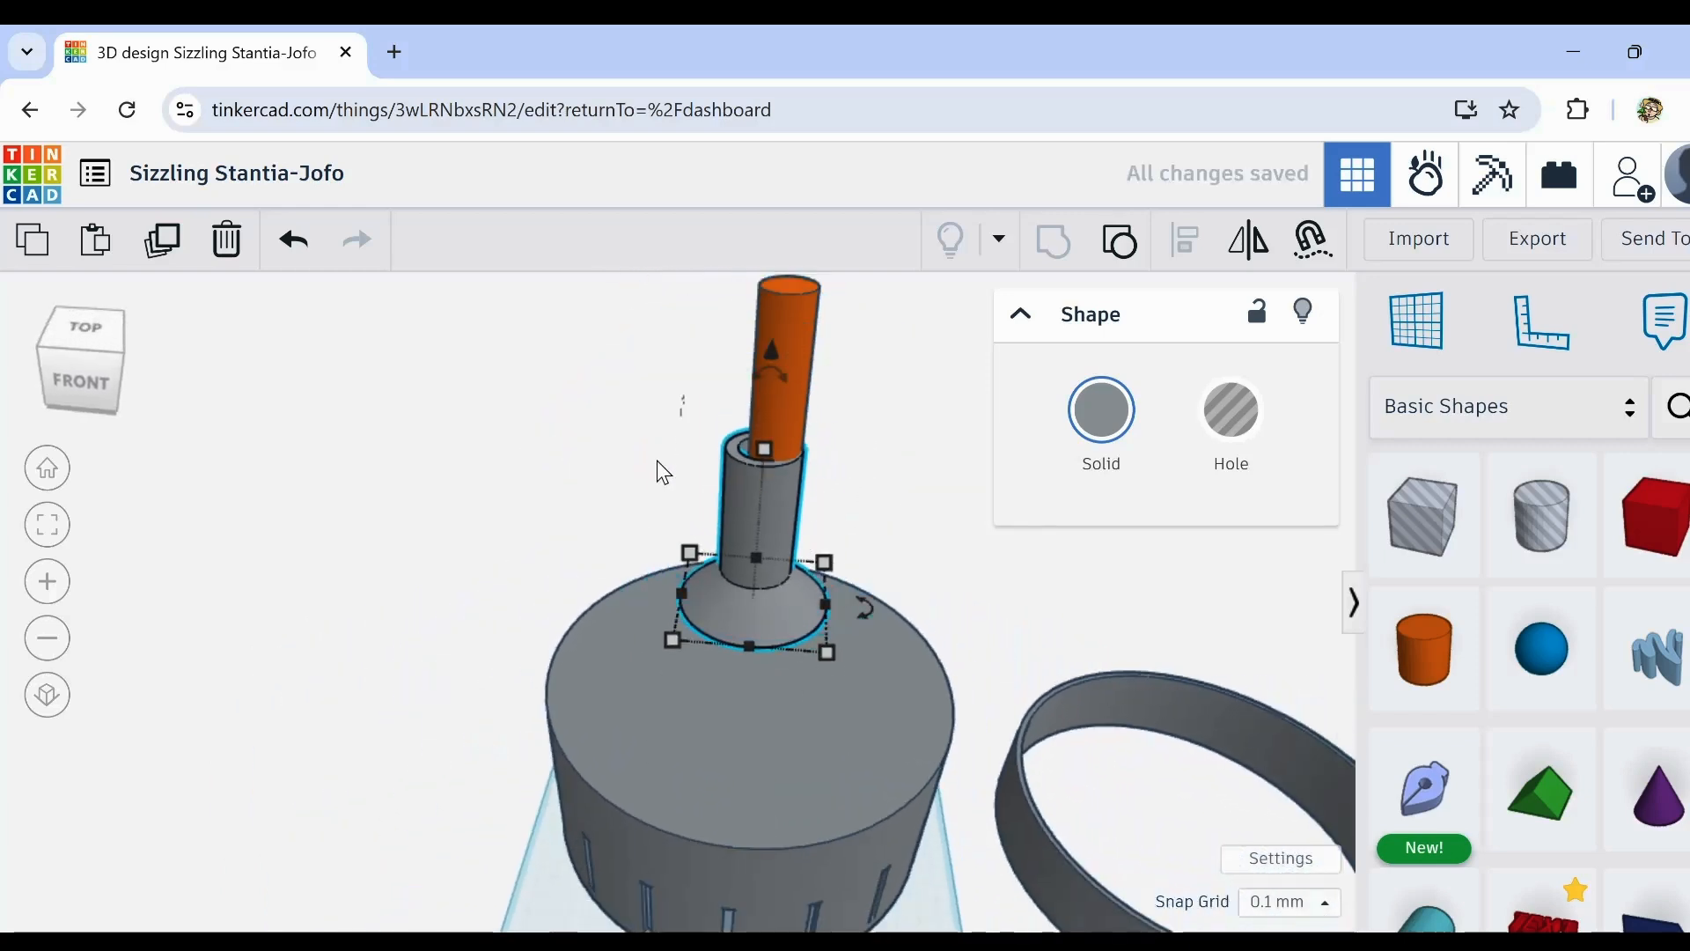
pyautogui.keyDown('shift'); pyautogui.click(803, 605); pyautogui.keyUp('shift')
pyautogui.click(590, 456)
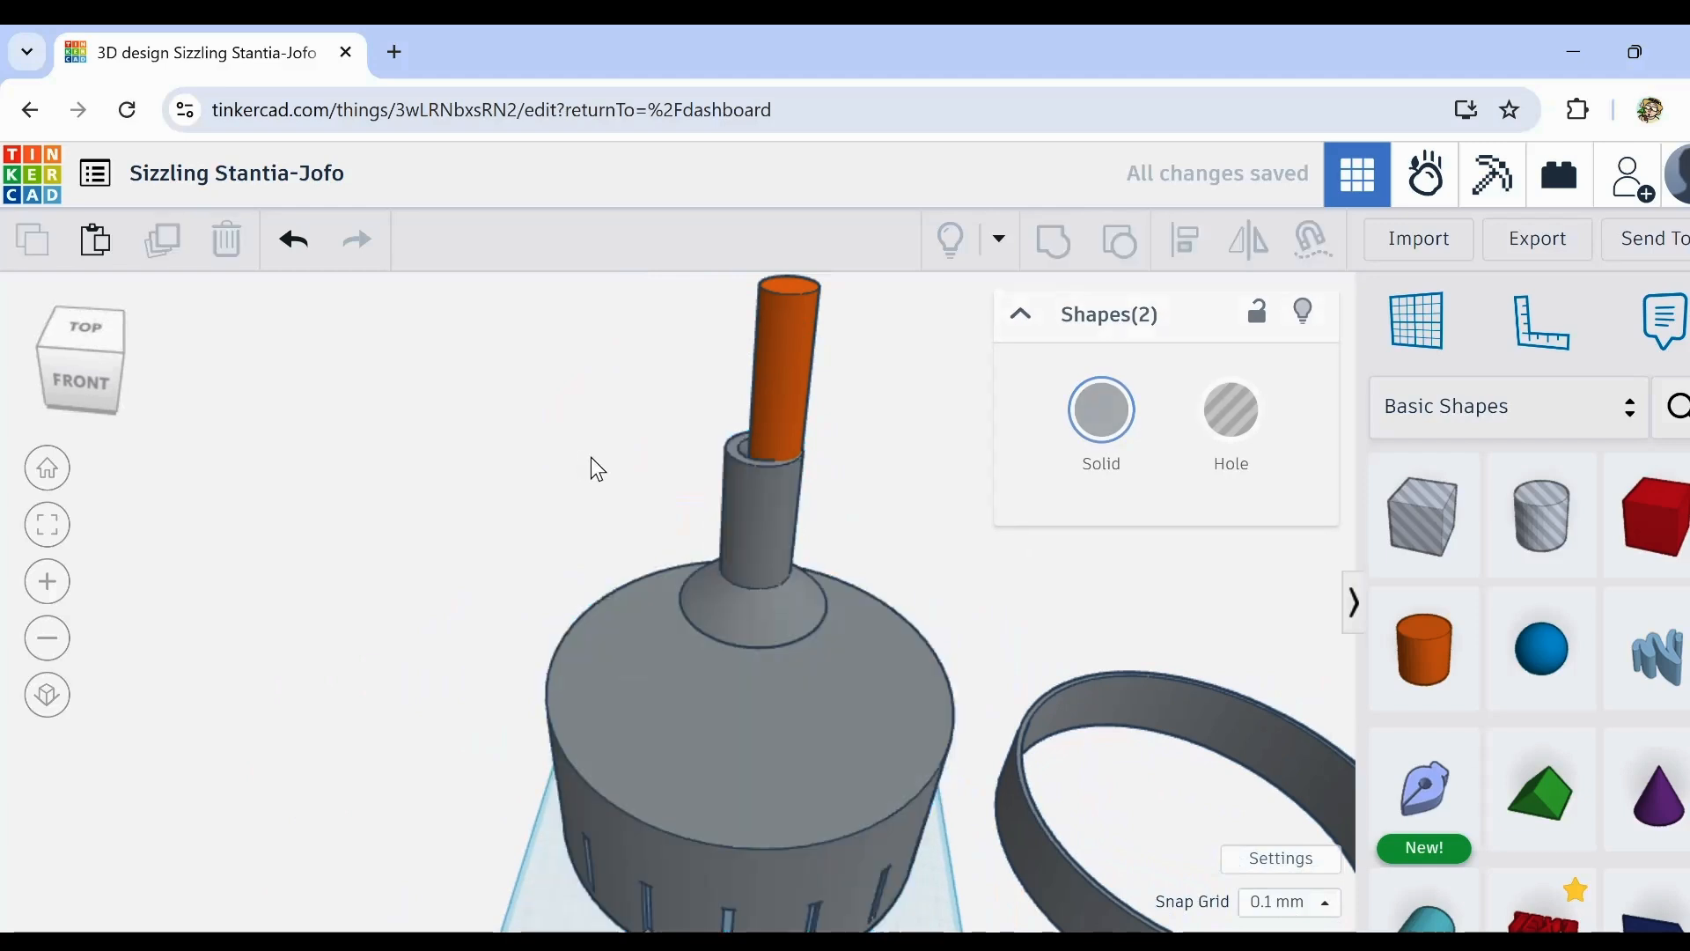
# Step: Undo the accidental change to the pin and flared tube, and move both together off the drum to its left side
pyautogui.moveTo(621, 496); pyautogui.dragTo(623, 468, button='right')
pyautogui.moveTo(664, 340); pyautogui.dragTo(679, 561)
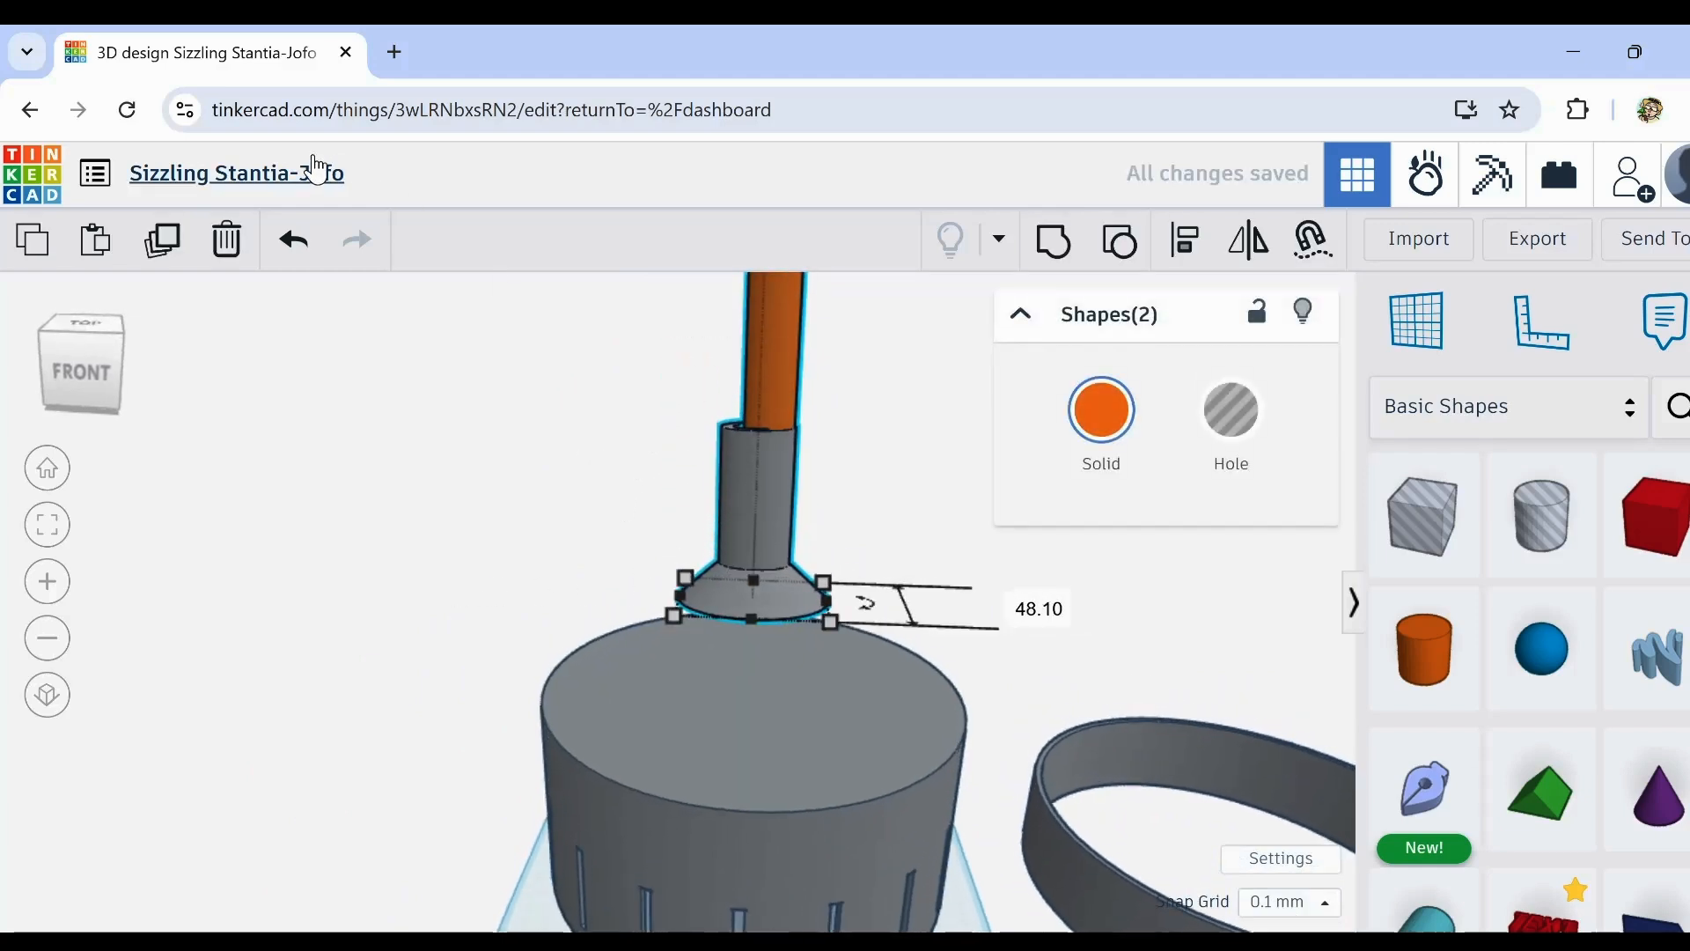
pyautogui.click(290, 255)
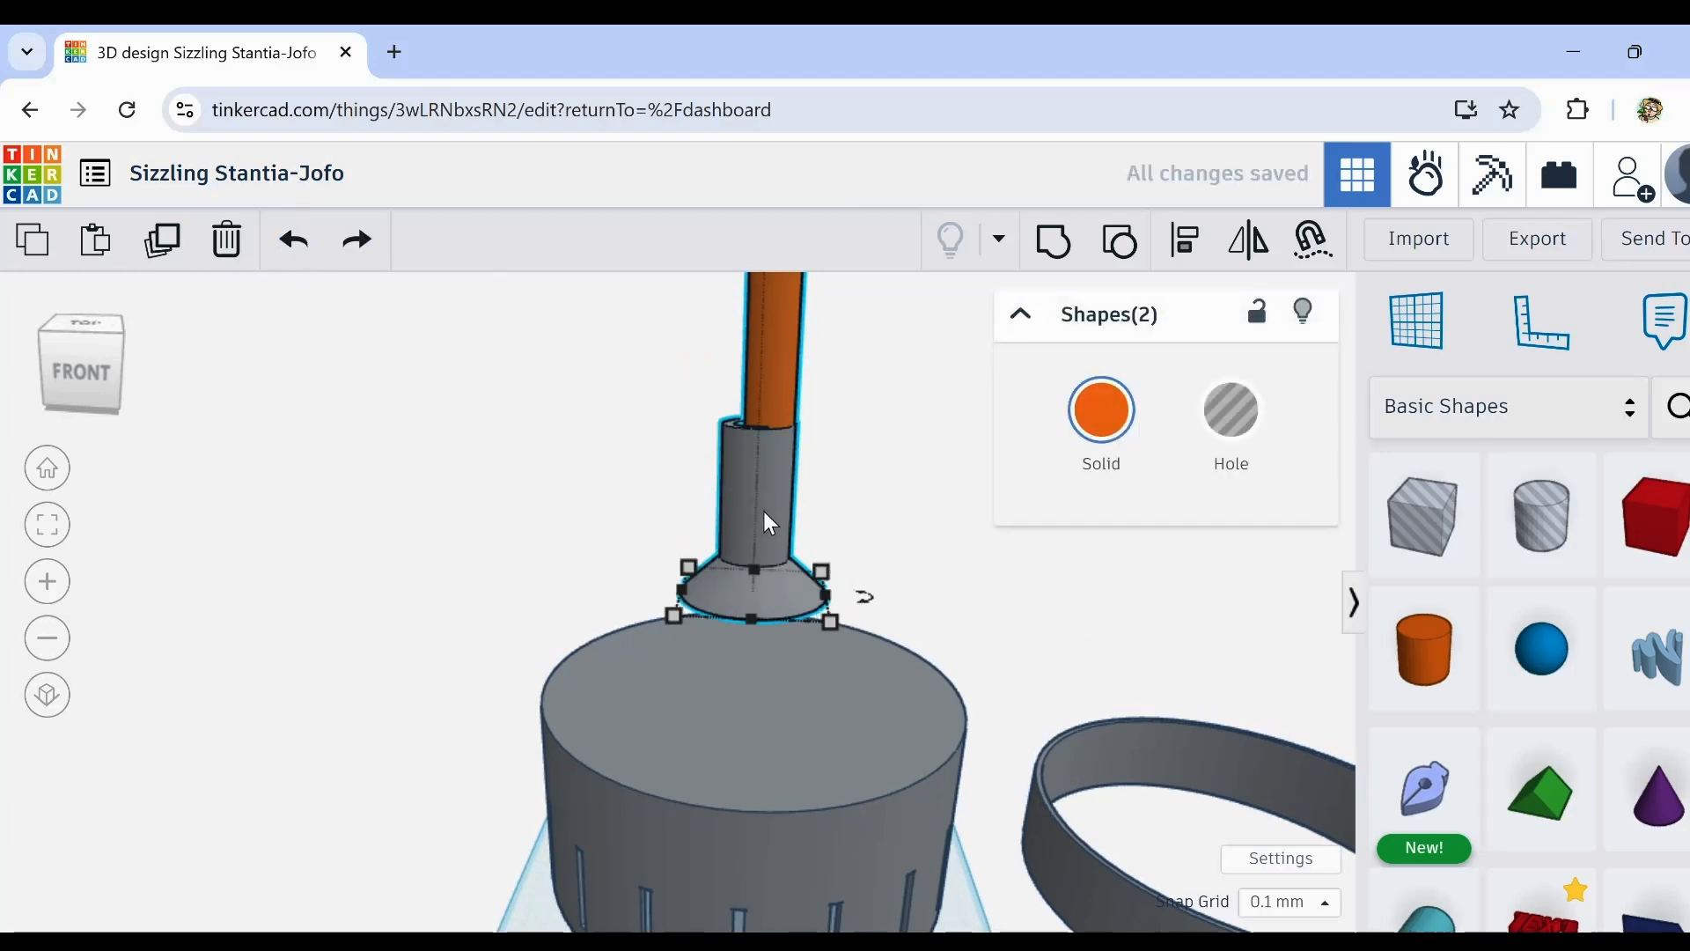
pyautogui.moveTo(765, 514); pyautogui.dragTo(415, 504)
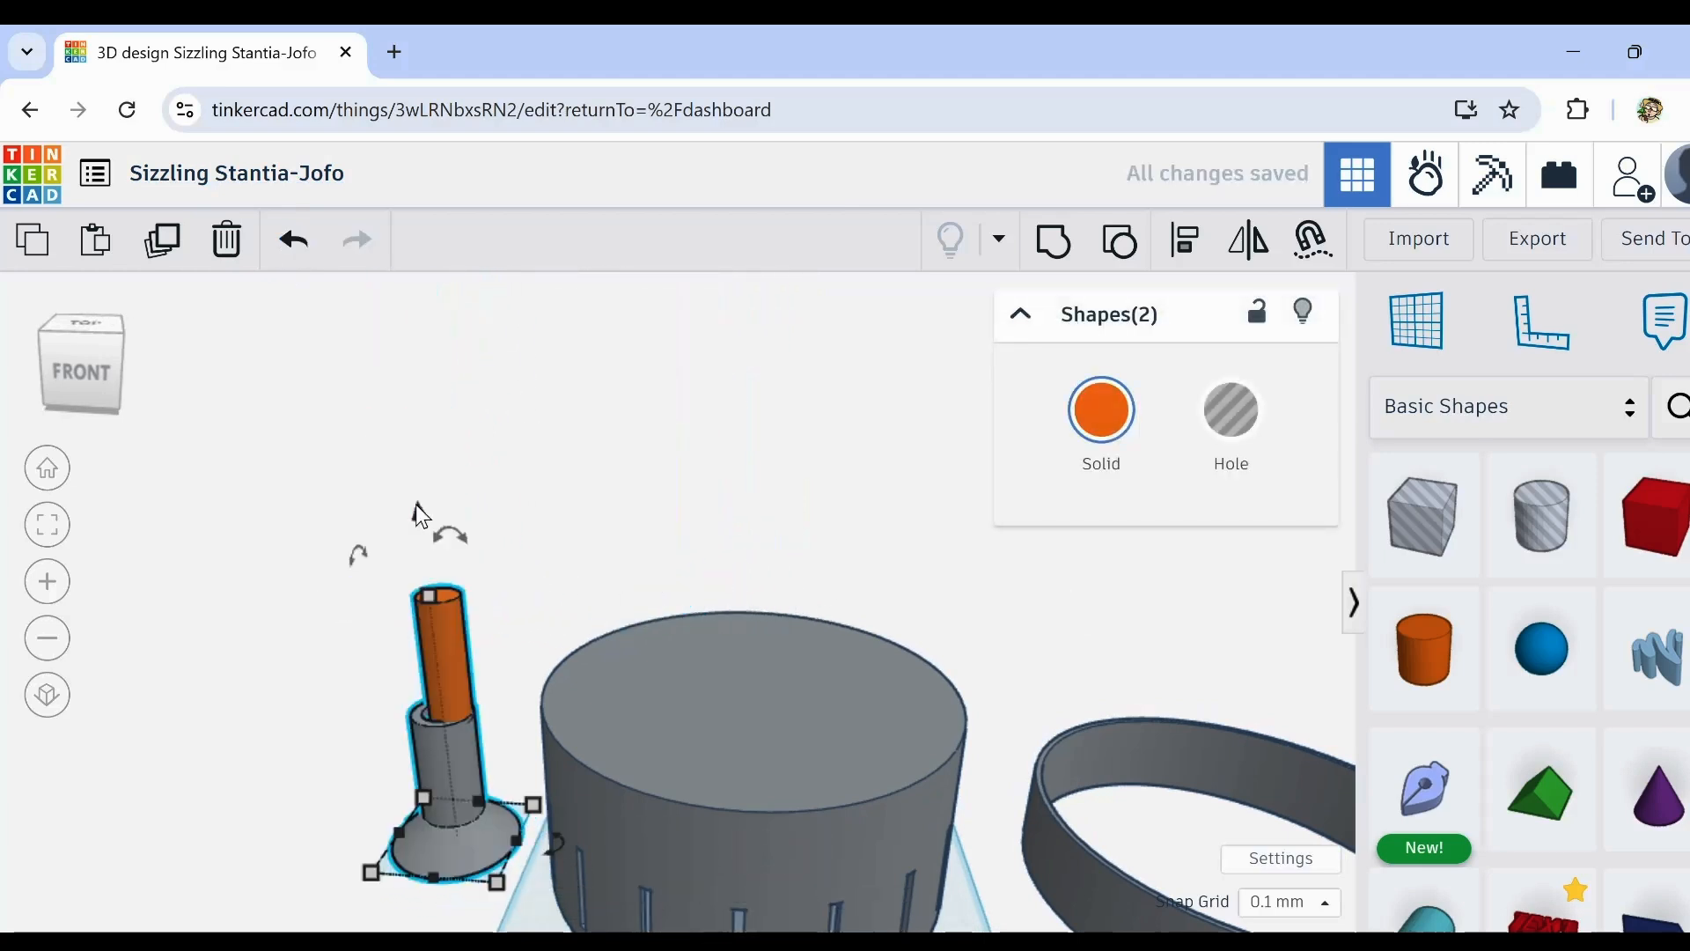
pyautogui.click(348, 725)
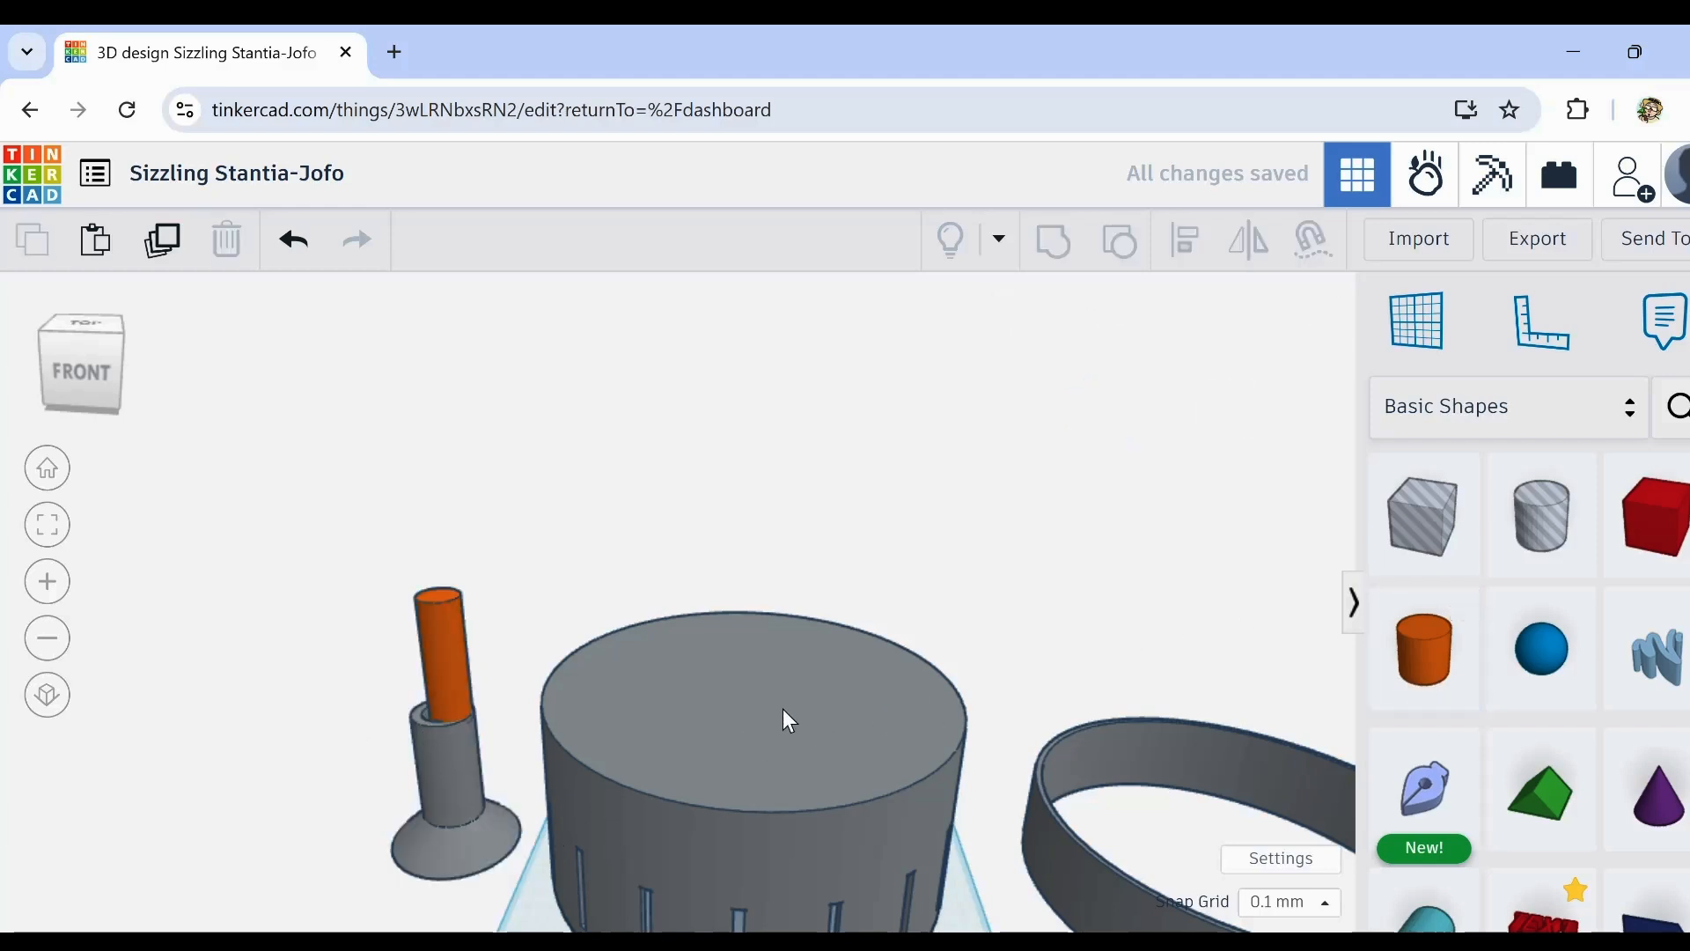
# Step: Place a small sphere on the drum's top face and turn it into a hole
pyautogui.moveTo(784, 717); pyautogui.dragTo(769, 643, button='right')
pyautogui.scroll(2, 778, 735)
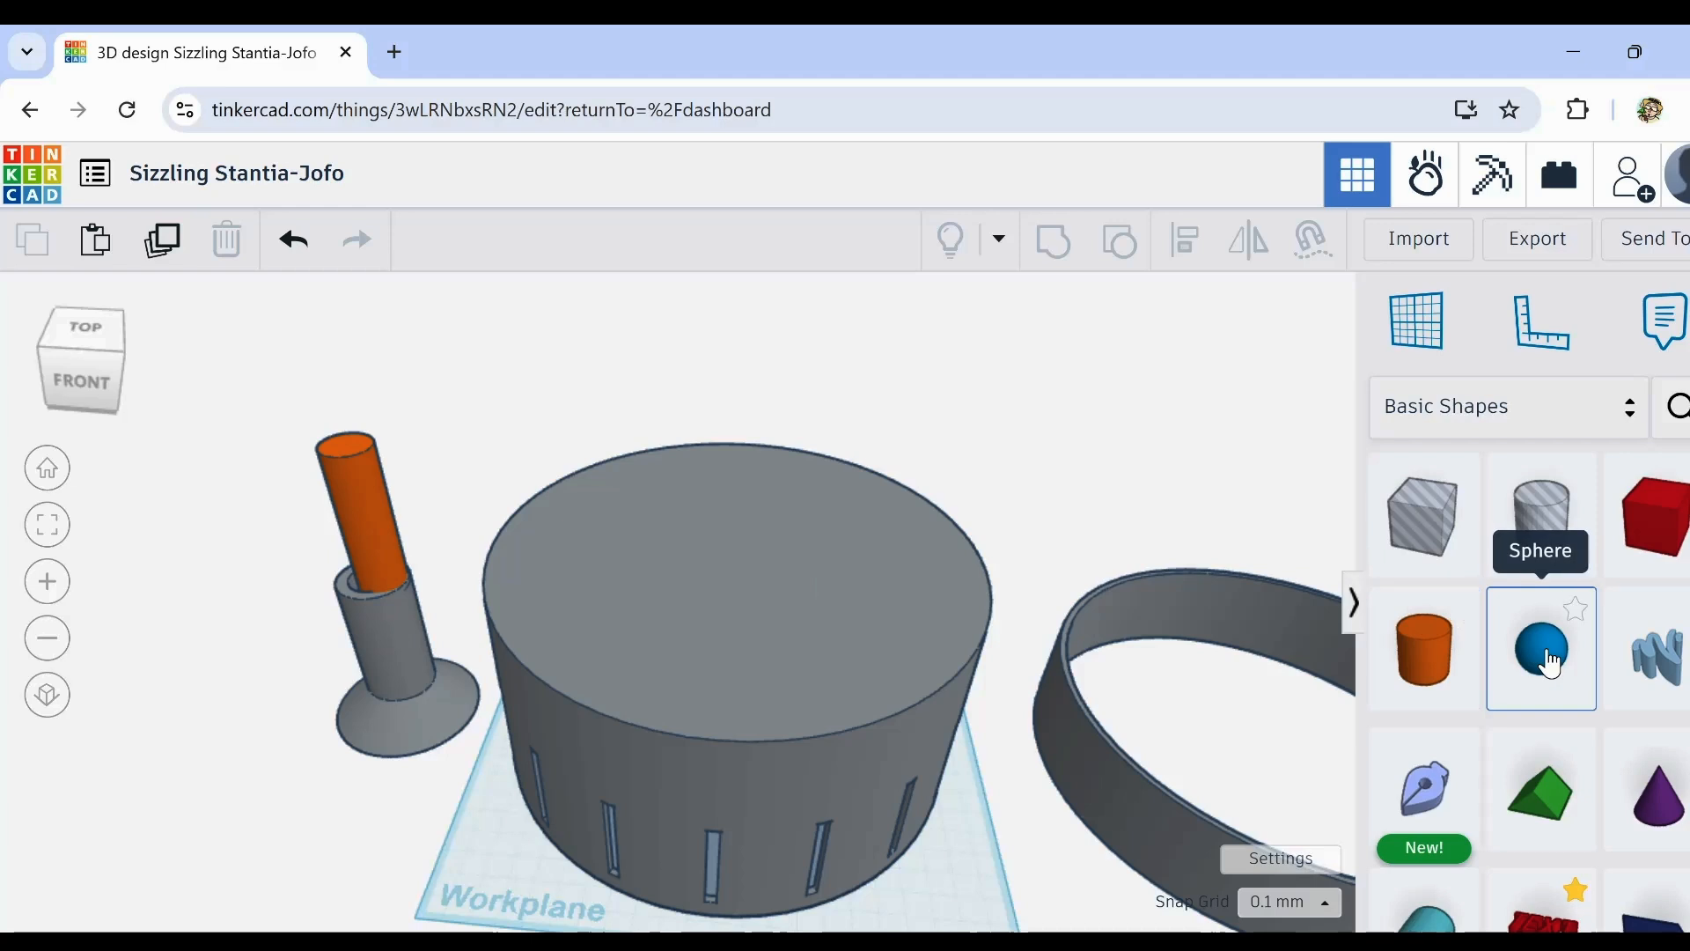
pyautogui.moveTo(1551, 667); pyautogui.dragTo(704, 521)
pyautogui.scroll(2, 736, 565)
pyautogui.scroll(2, 736, 565)
pyautogui.moveTo(782, 606)
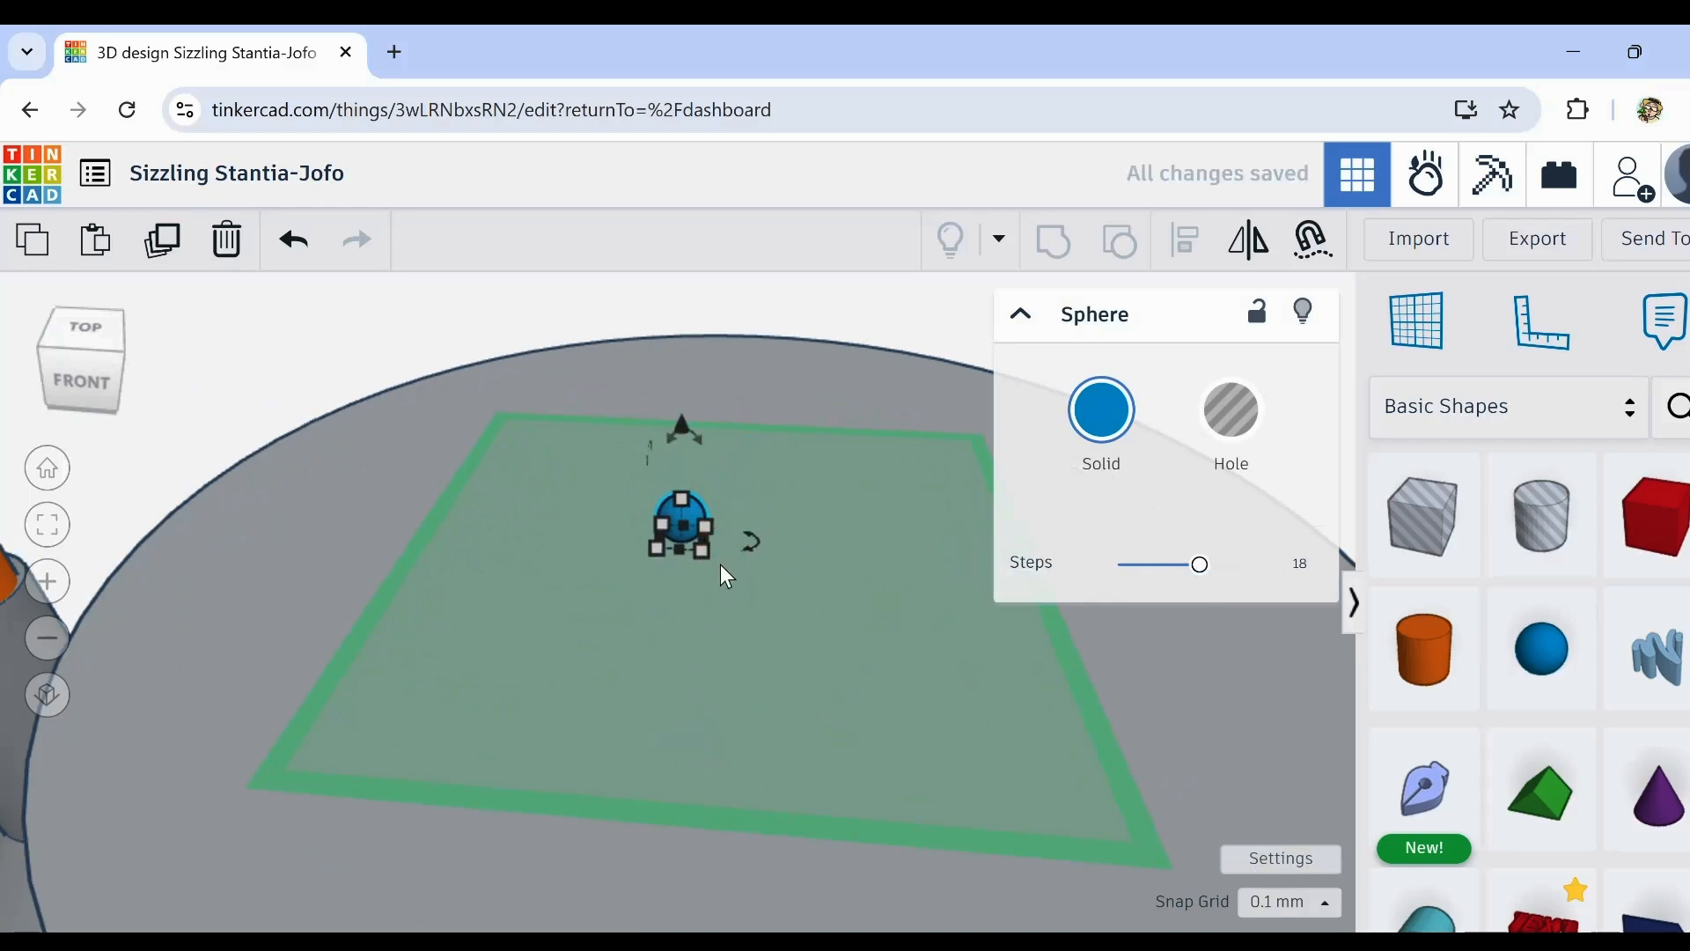
pyautogui.scroll(-4, 720, 565)
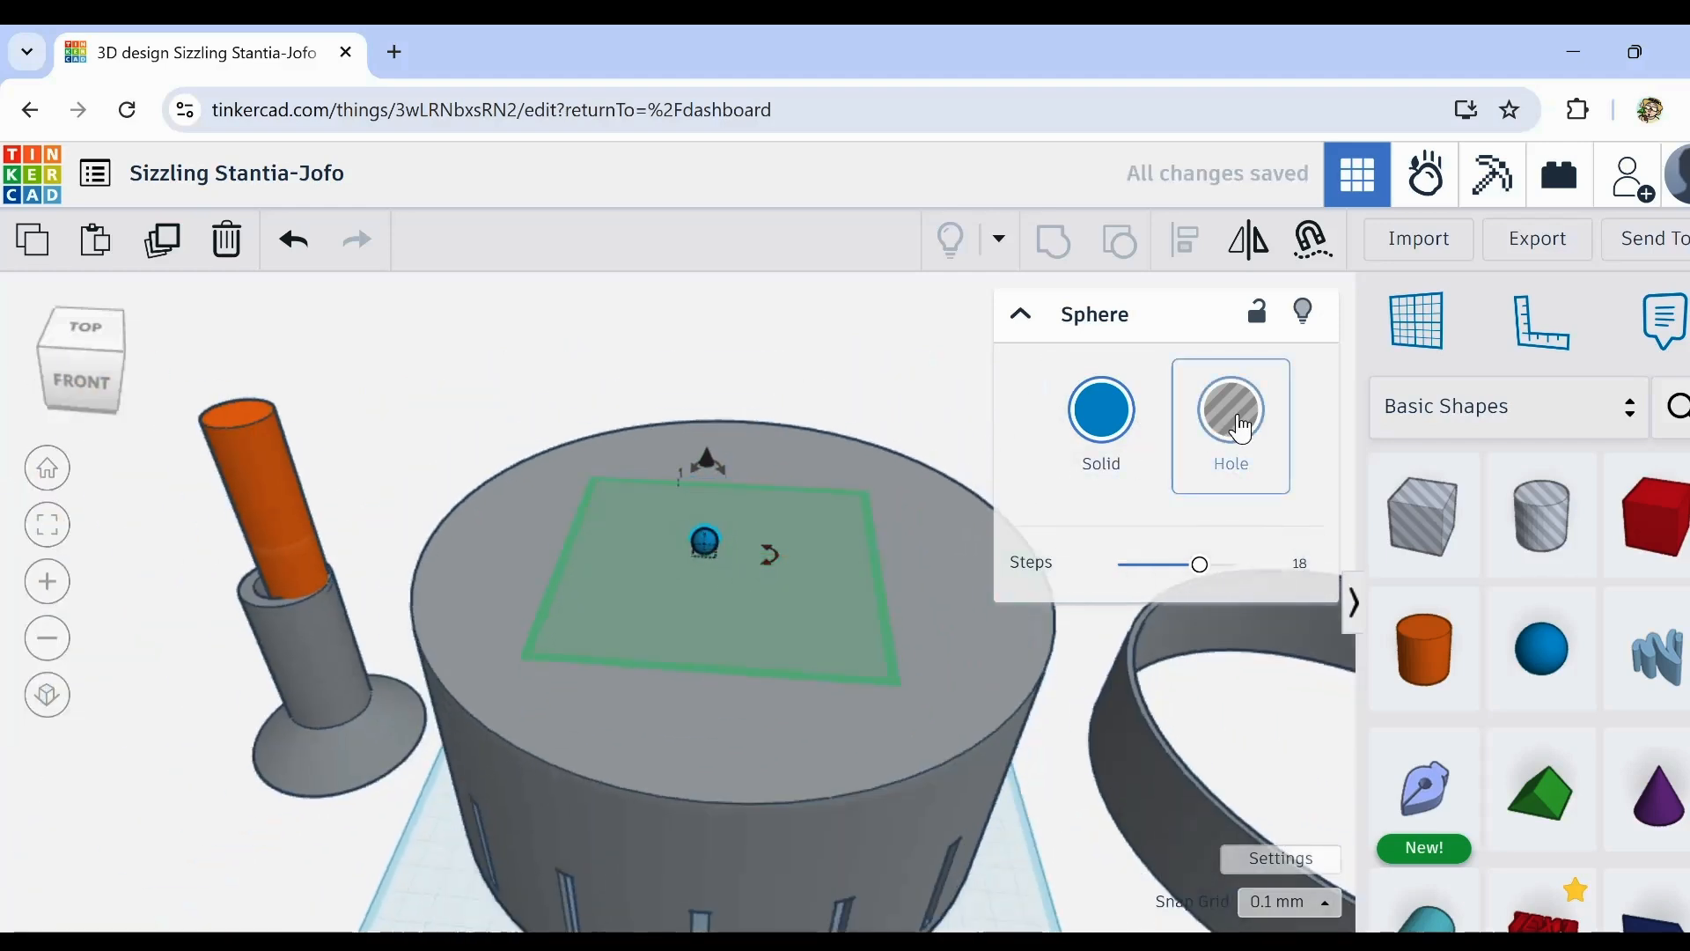
pyautogui.click(1231, 412)
pyautogui.click(351, 853)
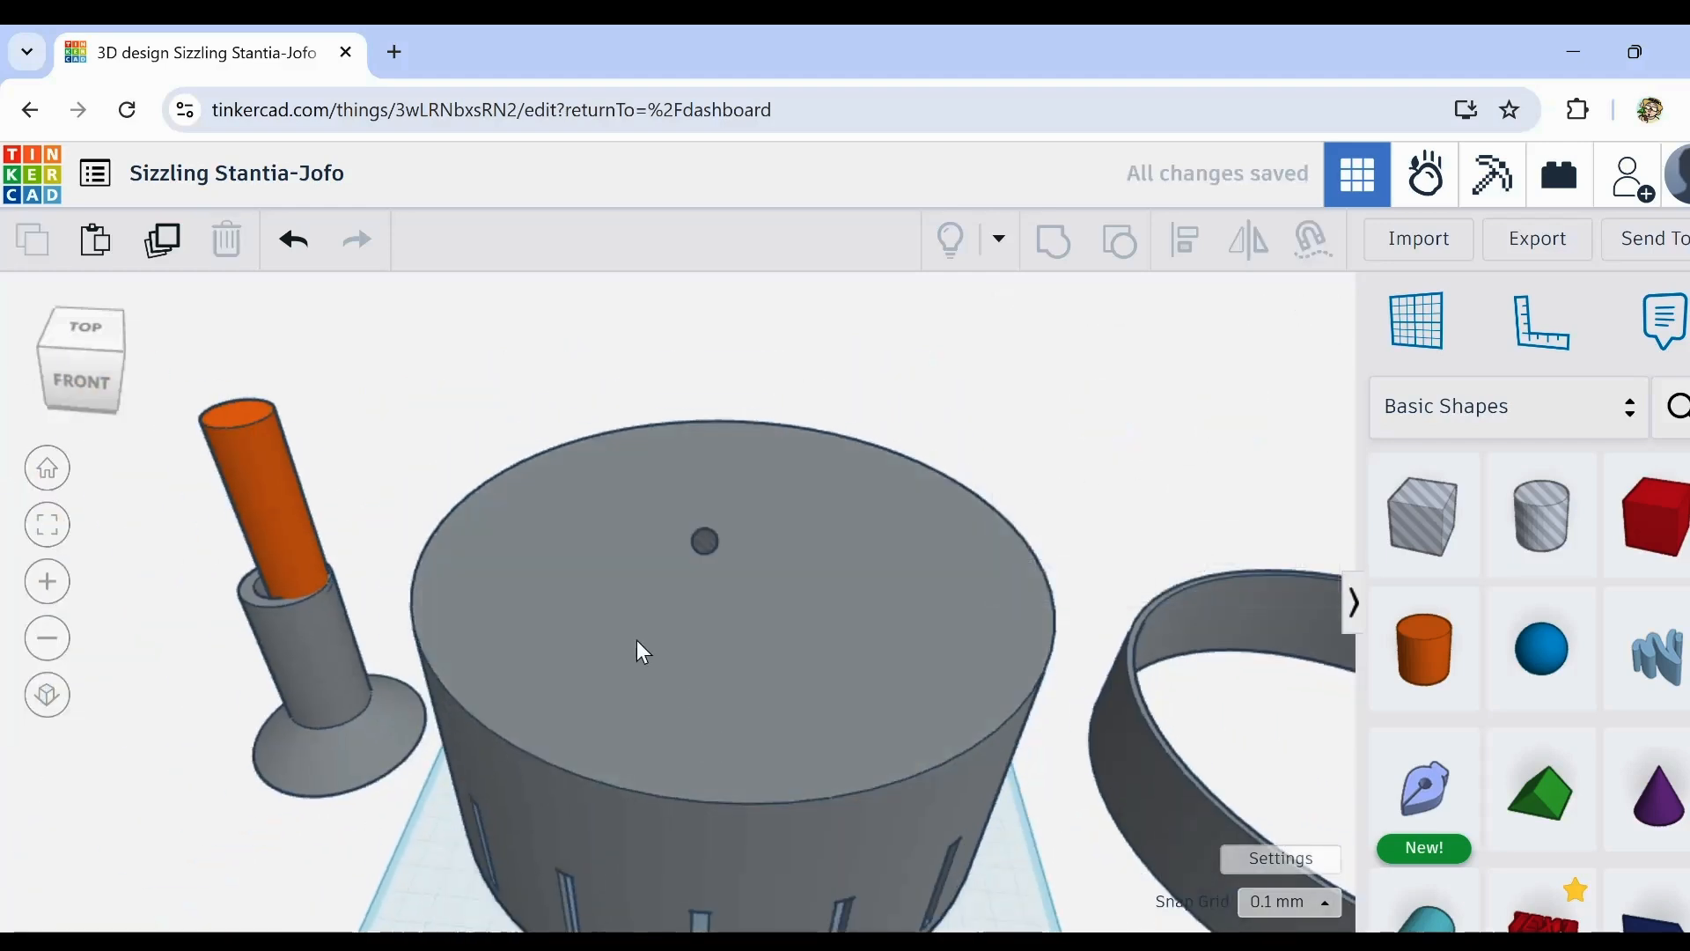
# Step: Align the sphere hole with the drum's centreline in the side-to-side direction
pyautogui.click(736, 527)
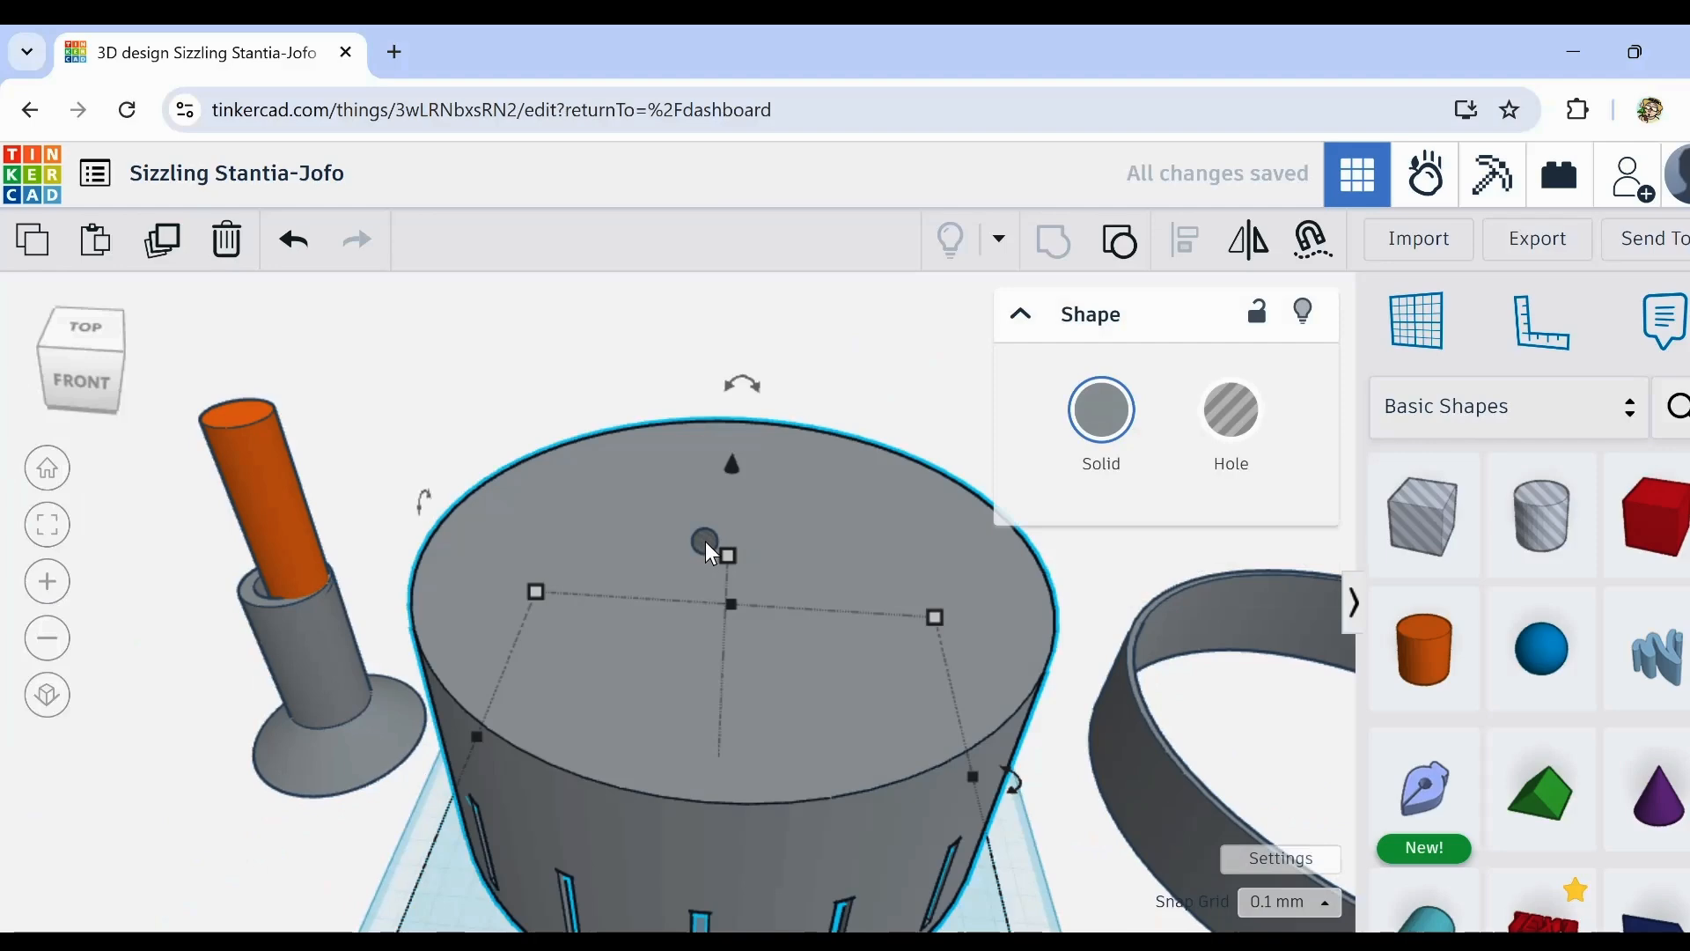
pyautogui.keyDown('shift'); pyautogui.click(702, 542); pyautogui.keyUp('shift')
pyautogui.click(1180, 247)
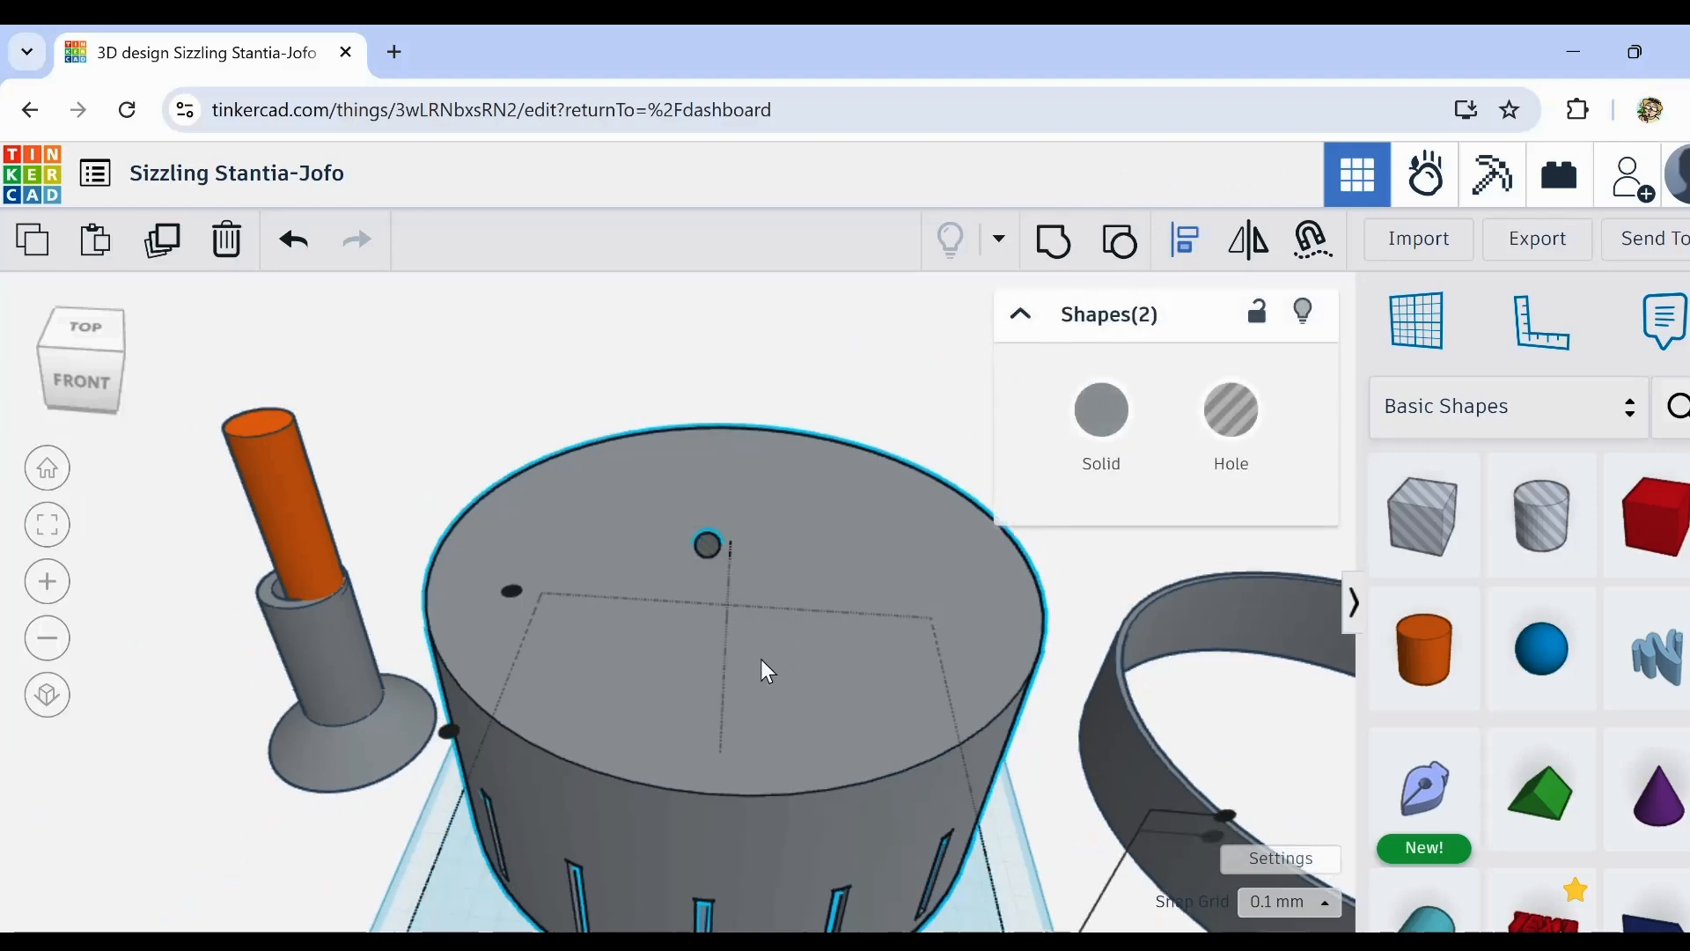
pyautogui.click(519, 605)
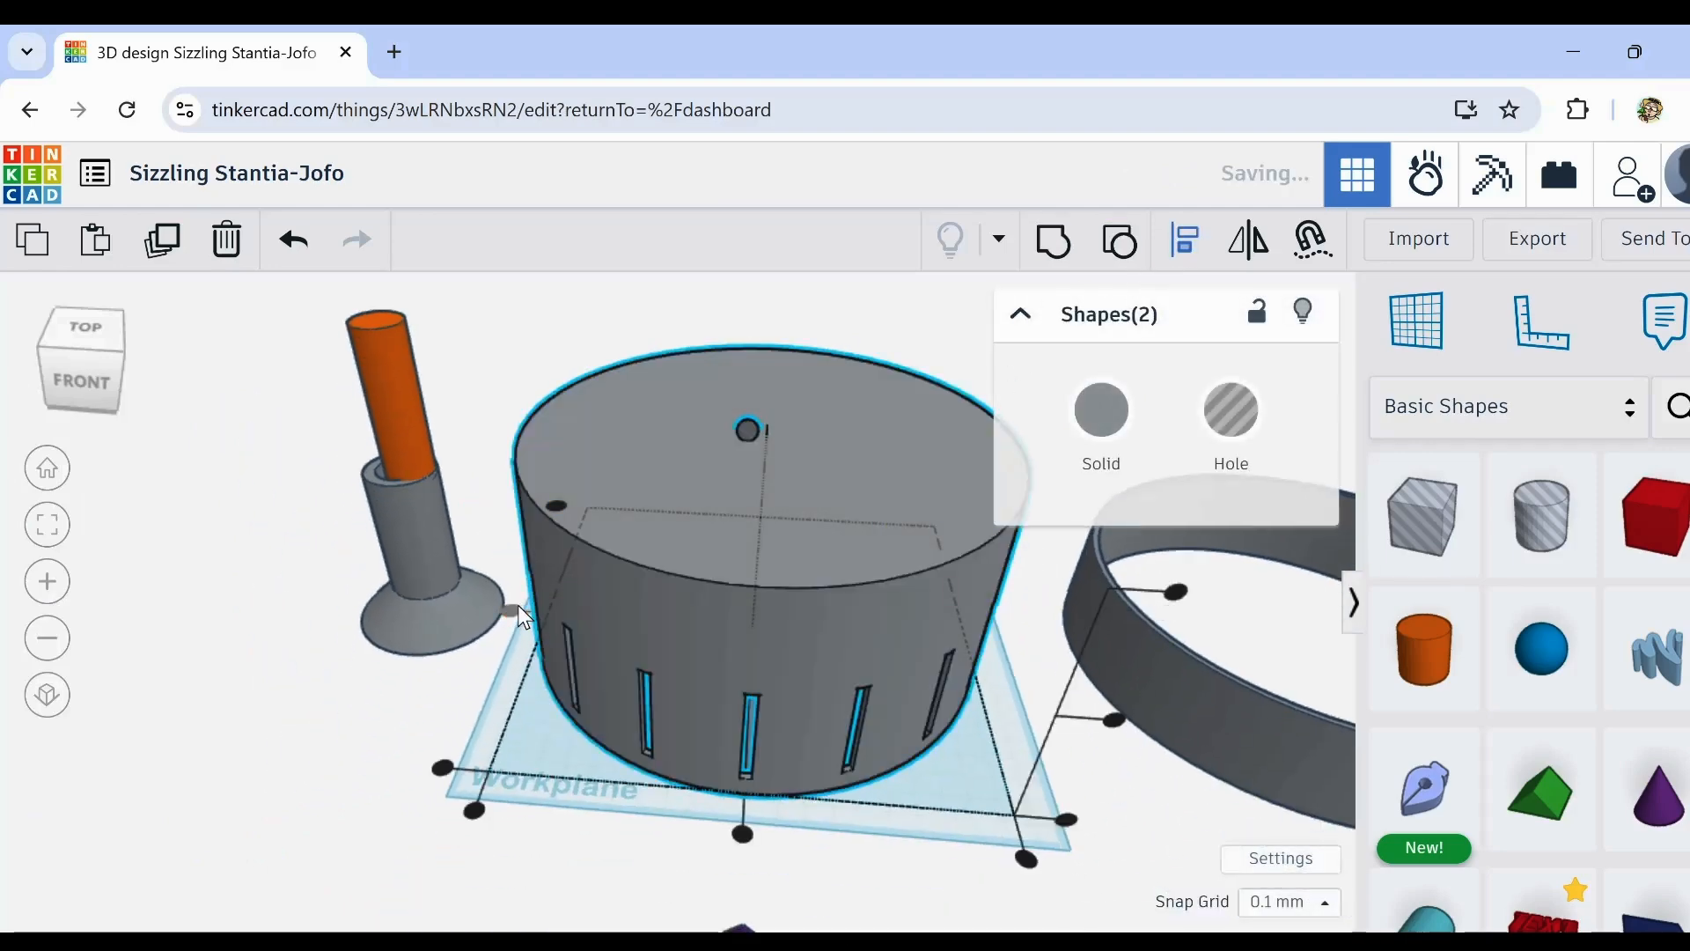
pyautogui.click(745, 831)
pyautogui.scroll(6, 823, 449)
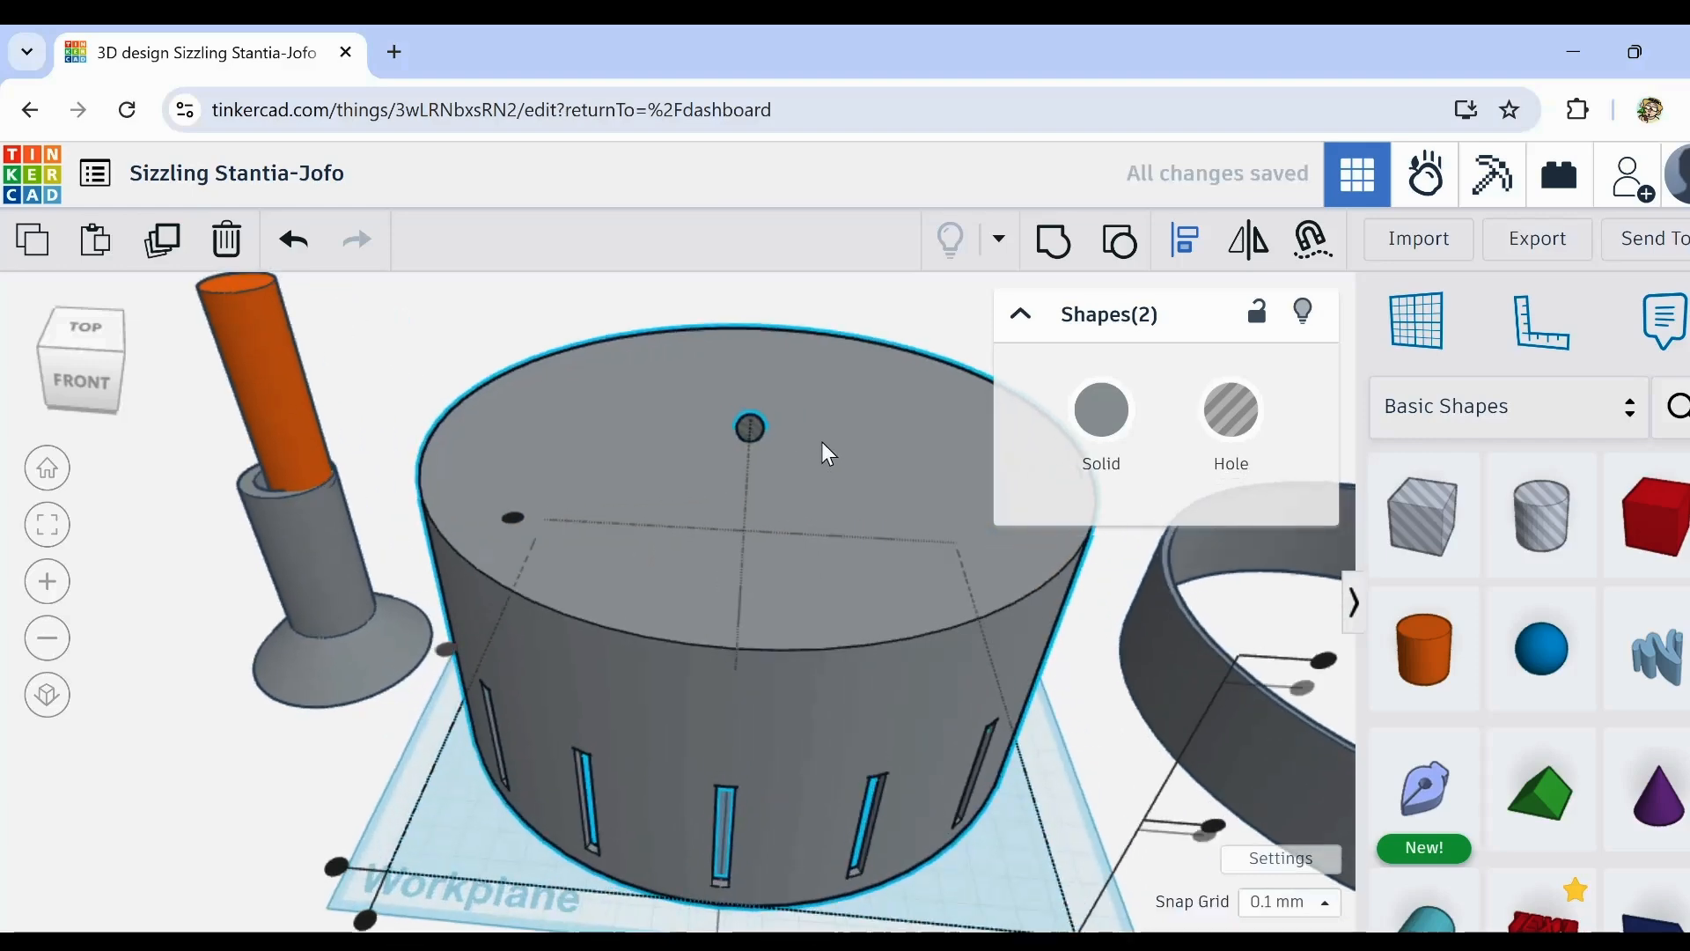
pyautogui.click(341, 329)
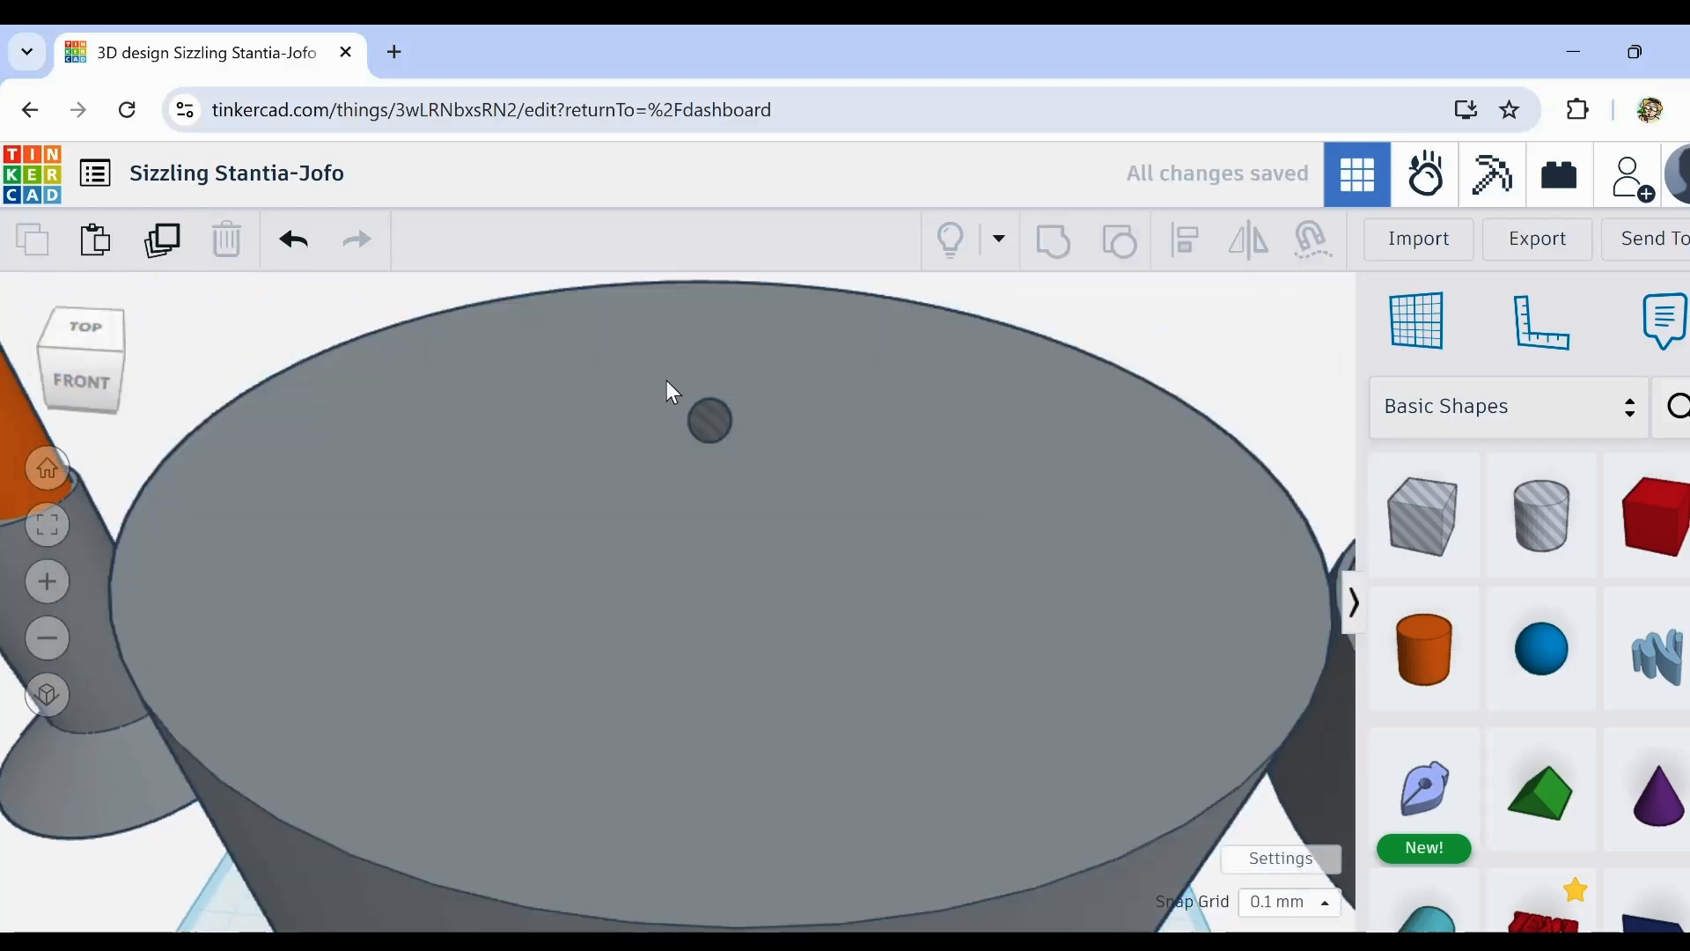
# Step: Nudge the sphere hole slightly down into the drum's top face
pyautogui.scroll(2, 687, 398)
pyautogui.click(715, 441)
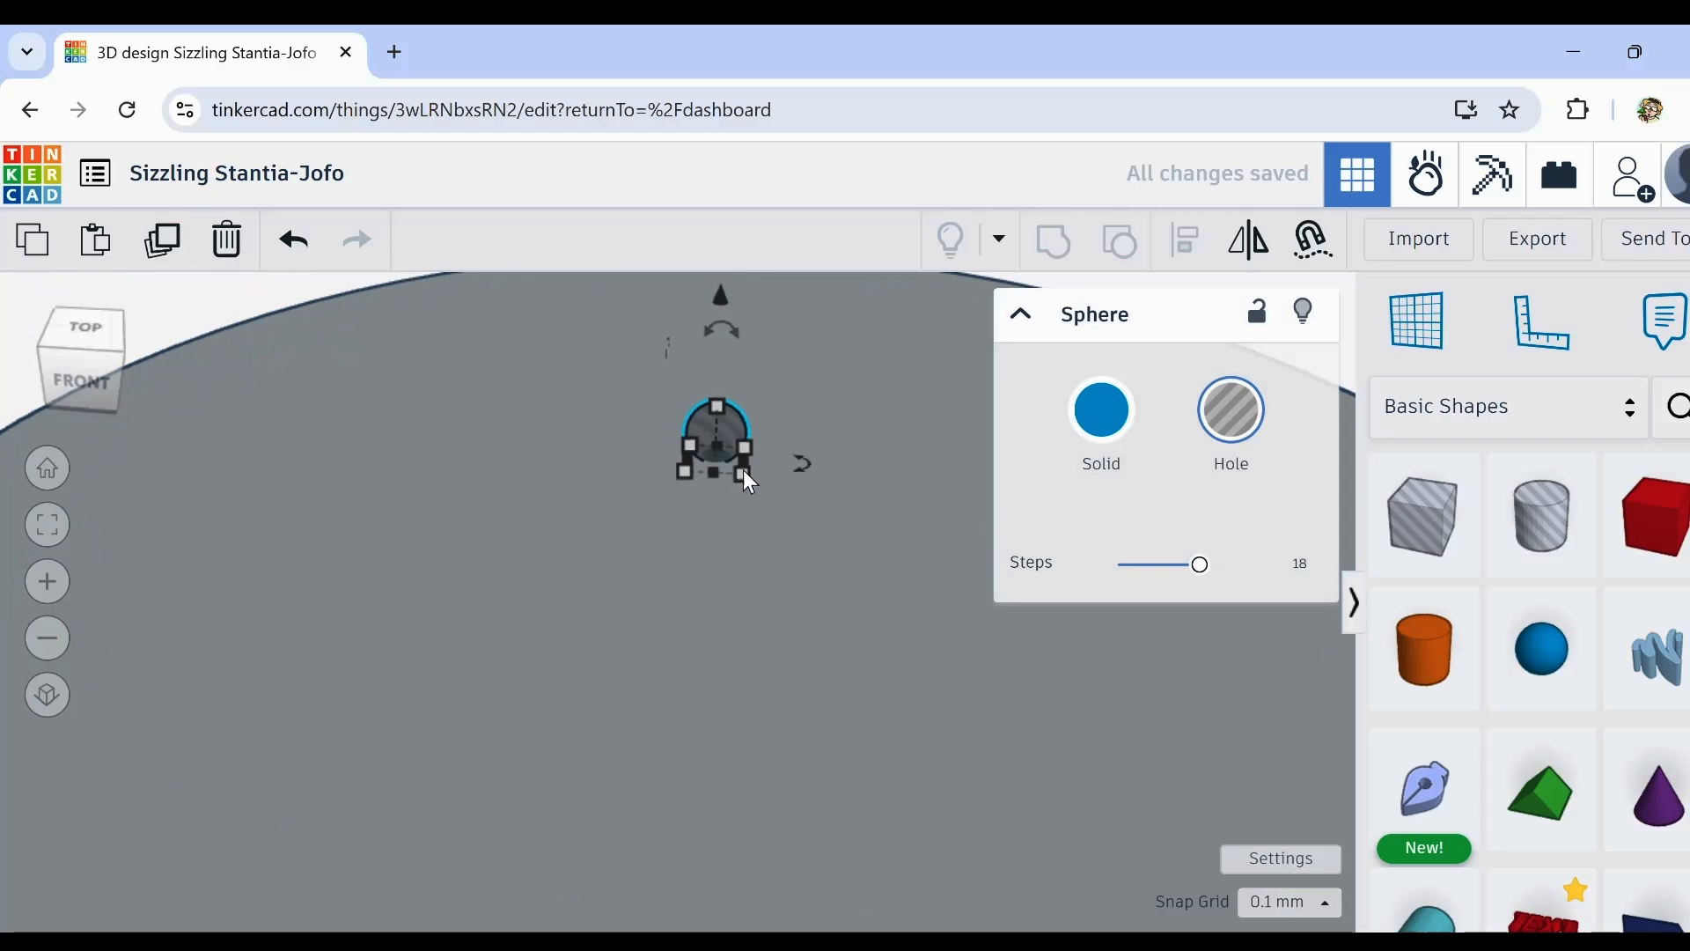
pyautogui.moveTo(749, 483); pyautogui.dragTo(752, 487)
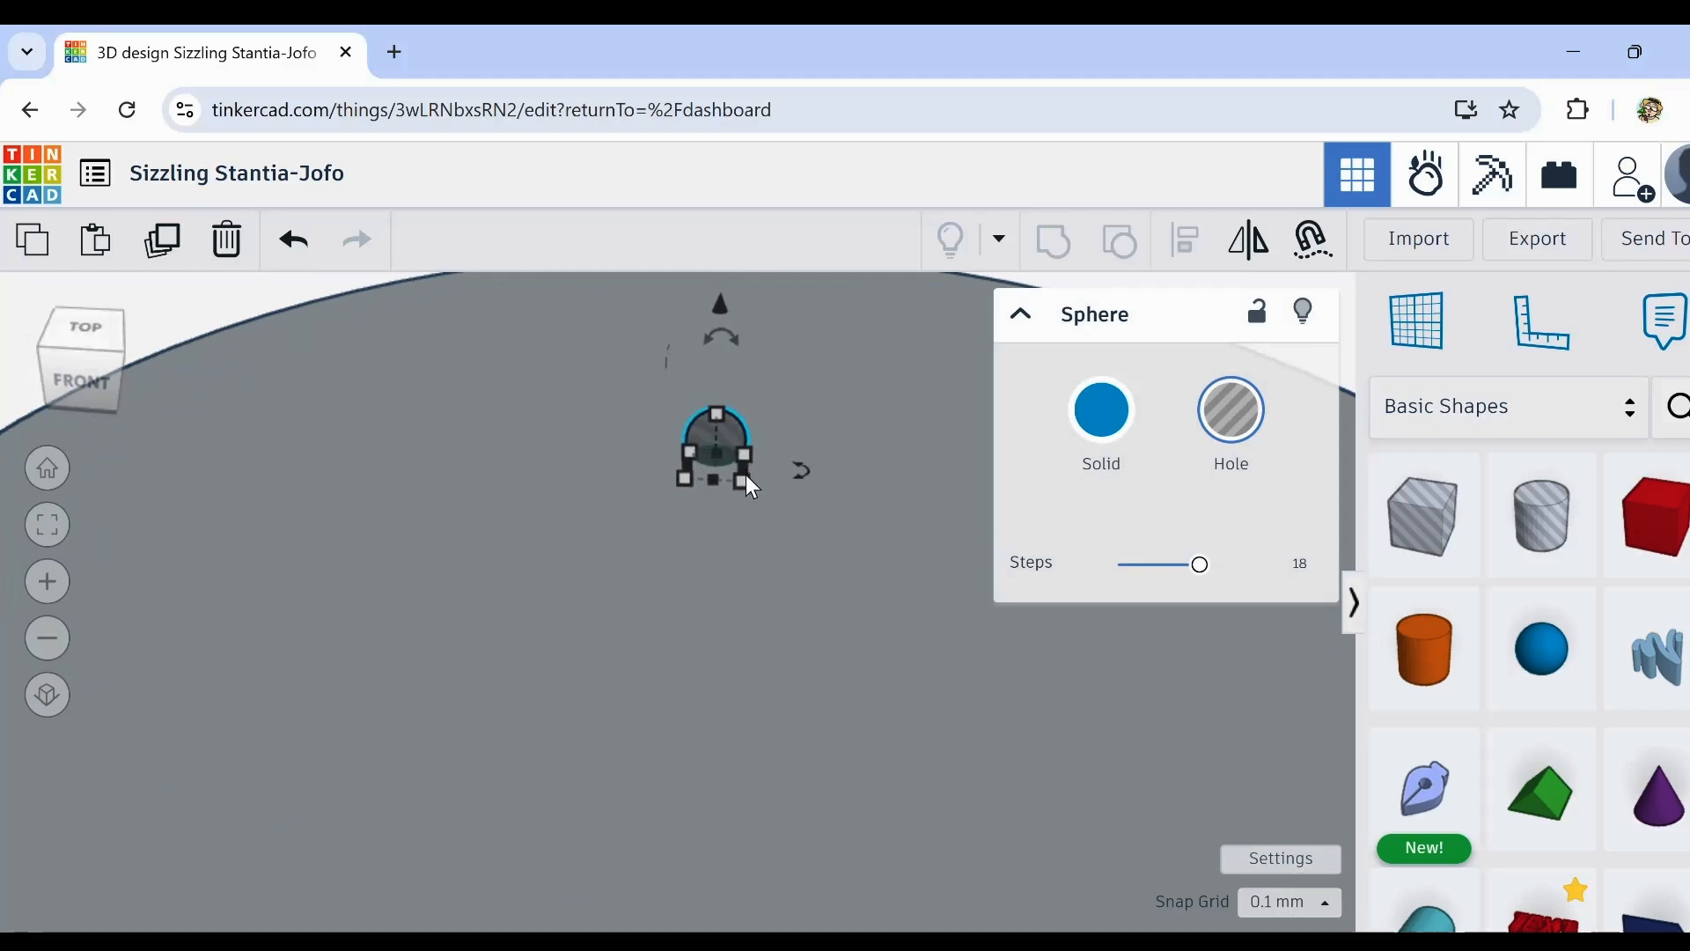
# Step: Group the sphere hole with the slotted drum to cut a small round hole in its top face
pyautogui.scroll(-3, 746, 475)
pyautogui.moveTo(746, 476); pyautogui.dragTo(746, 537, button='right')
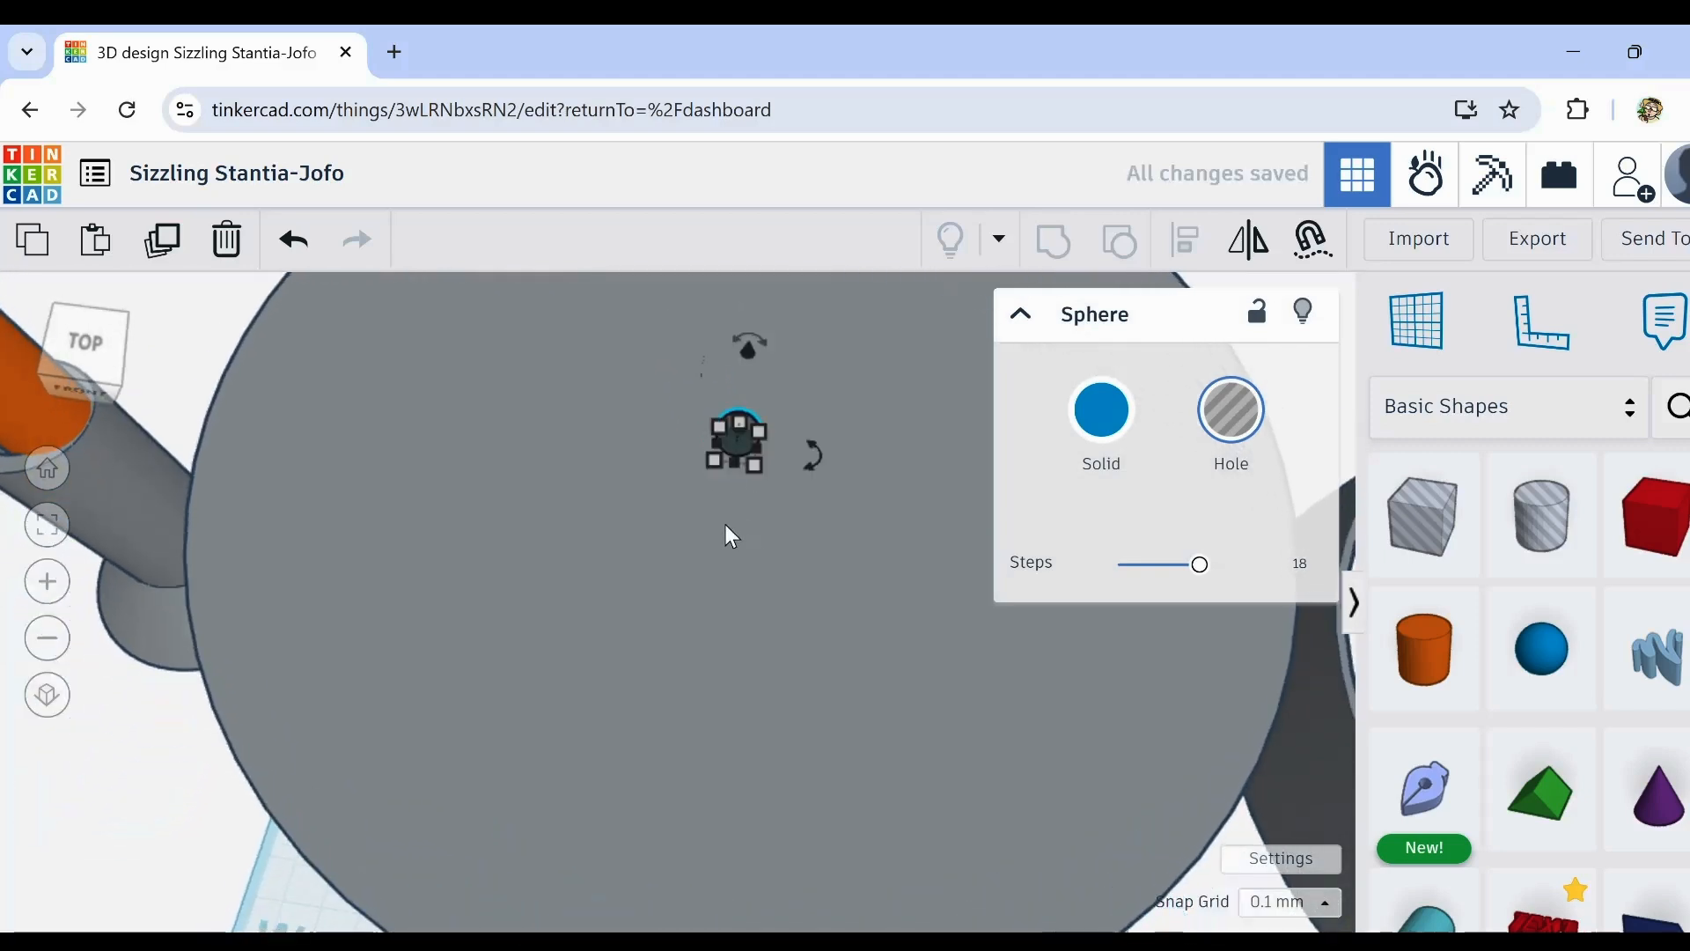
pyautogui.scroll(-3, 249, 448)
pyautogui.moveTo(250, 447); pyautogui.dragTo(412, 431, button='right')
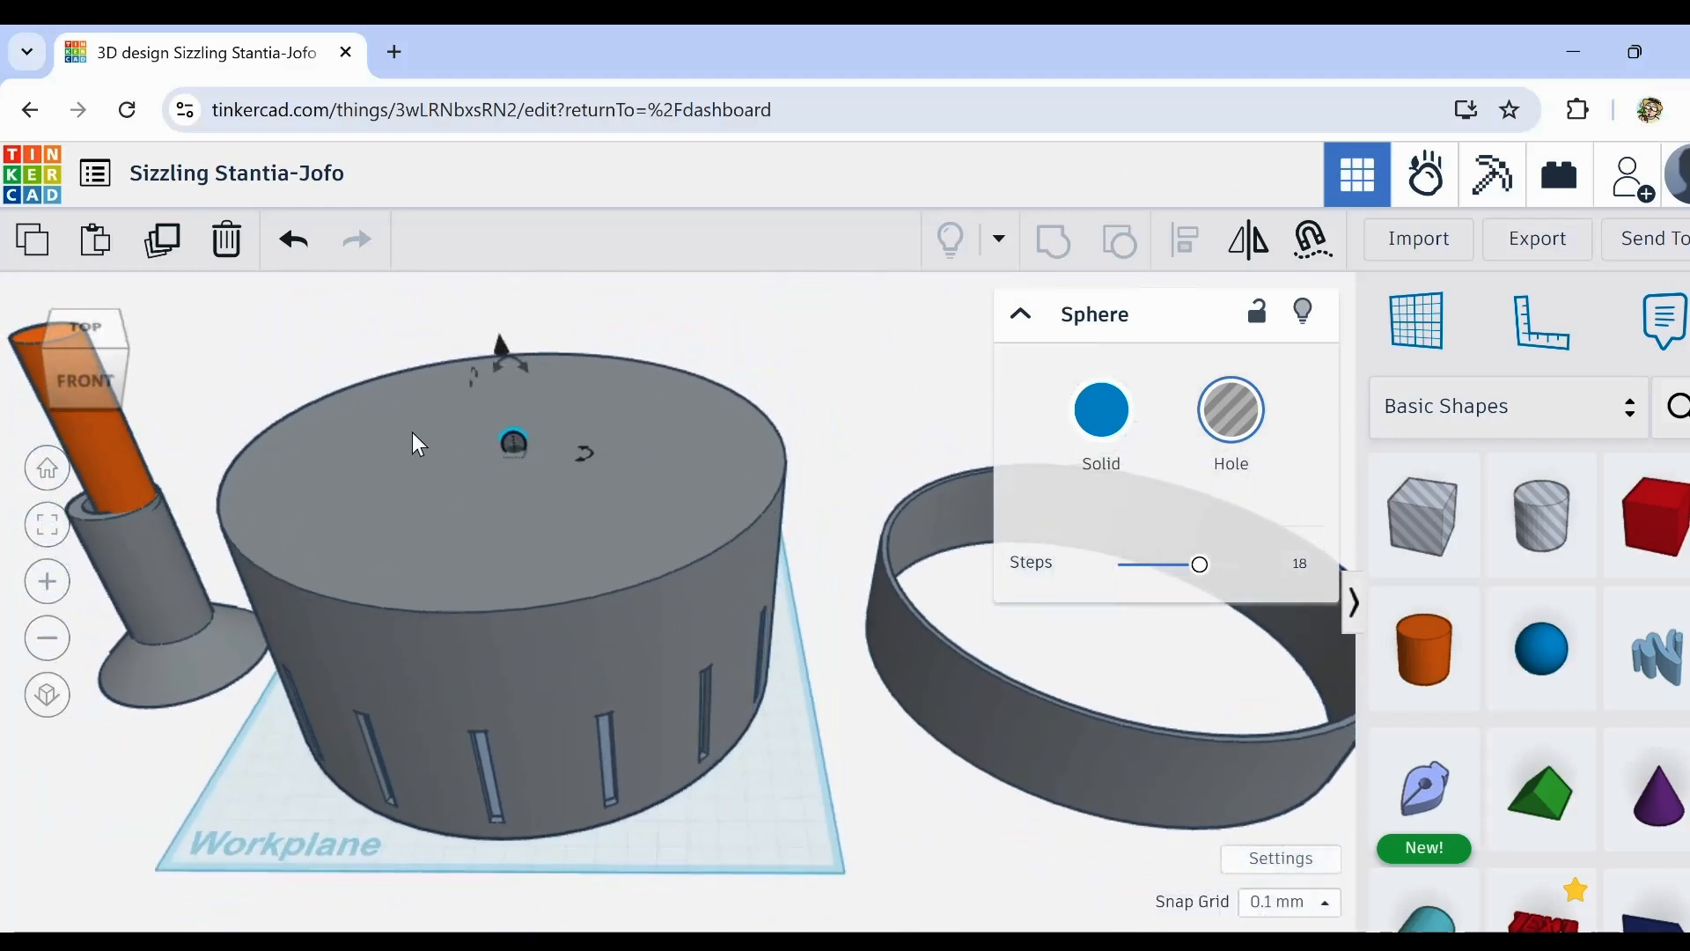
pyautogui.keyDown('shift'); pyautogui.click(572, 531); pyautogui.keyUp('shift')
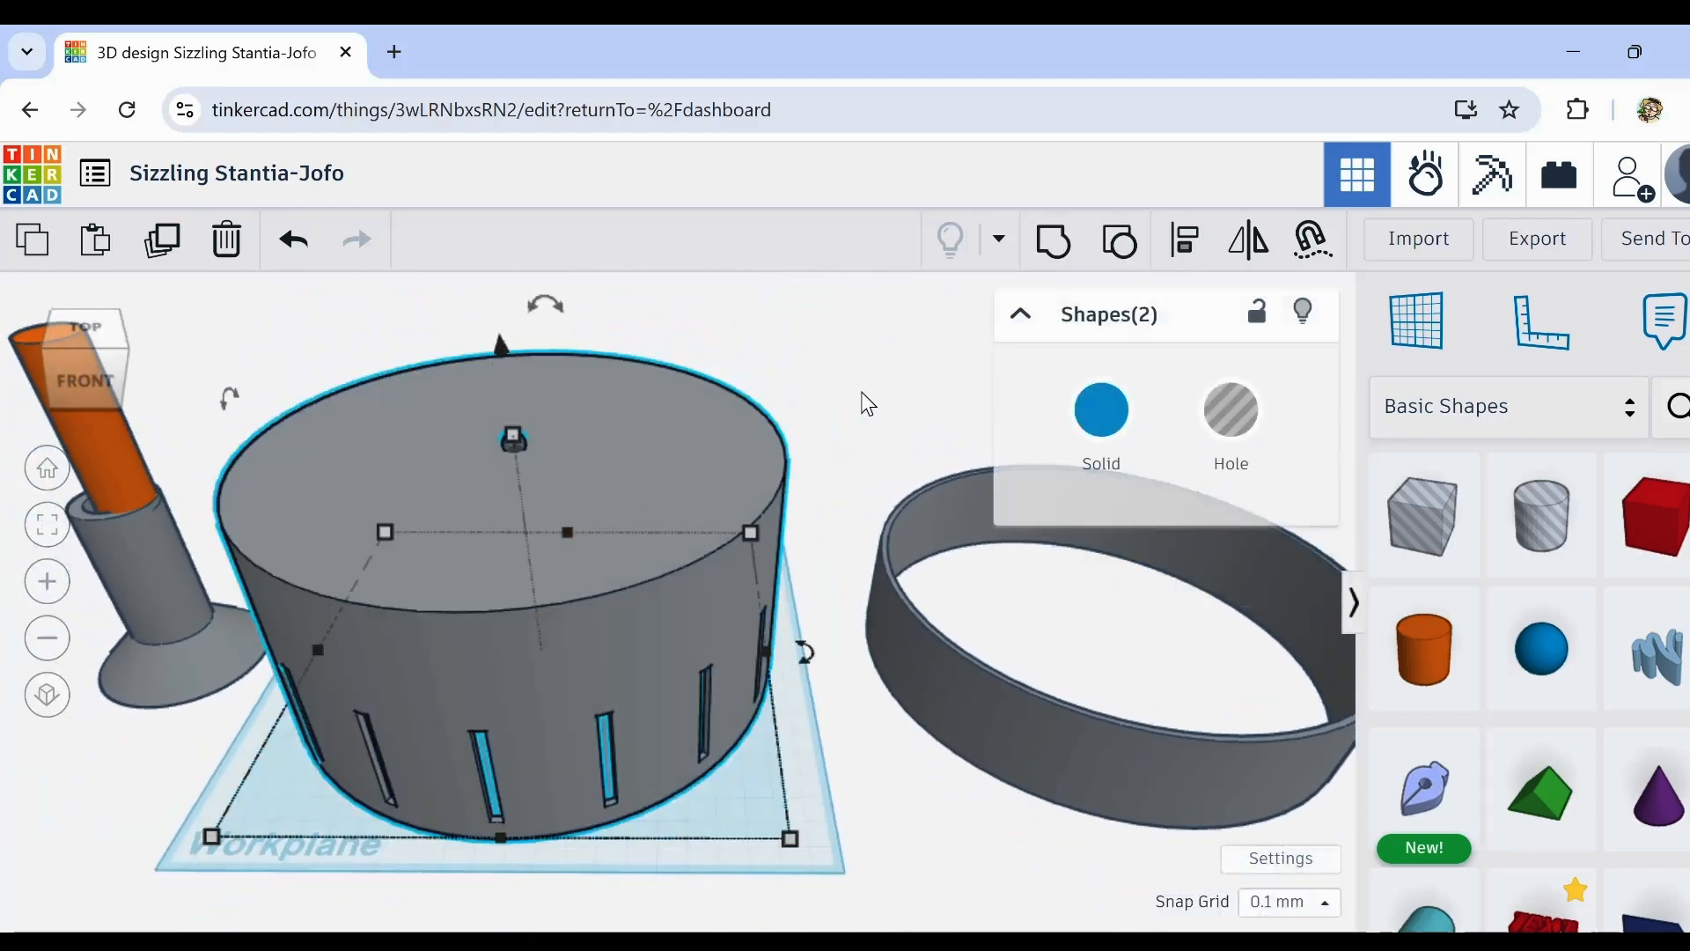
pyautogui.click(1067, 253)
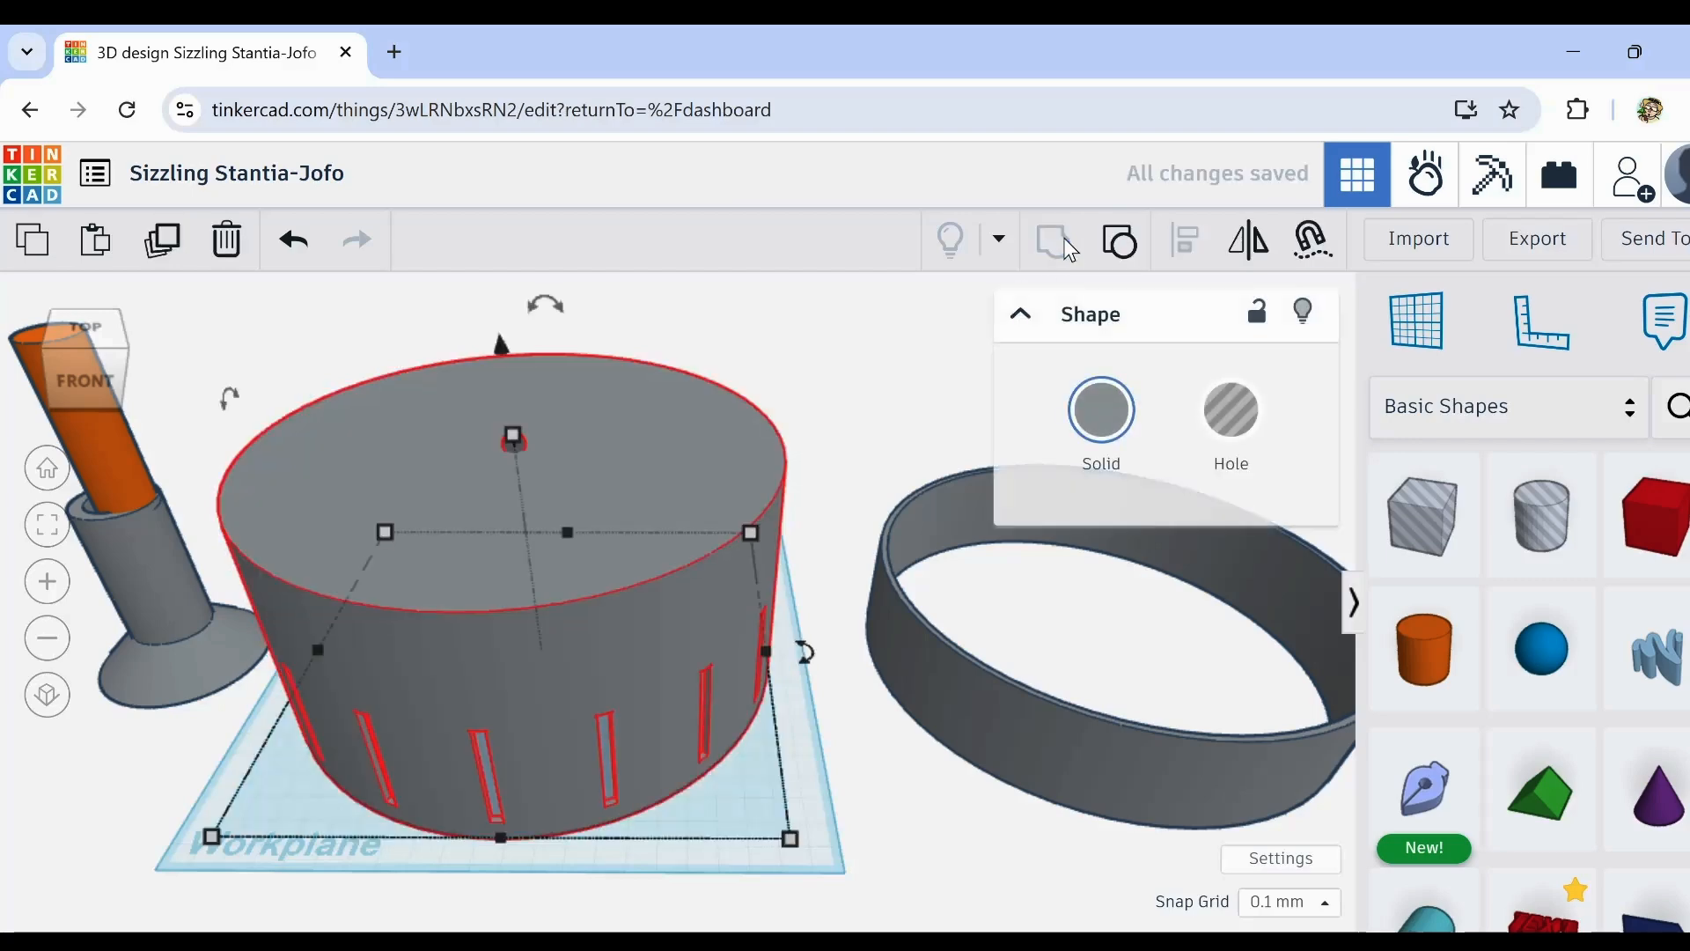
pyautogui.scroll(2, 511, 499)
pyautogui.scroll(2, 516, 532)
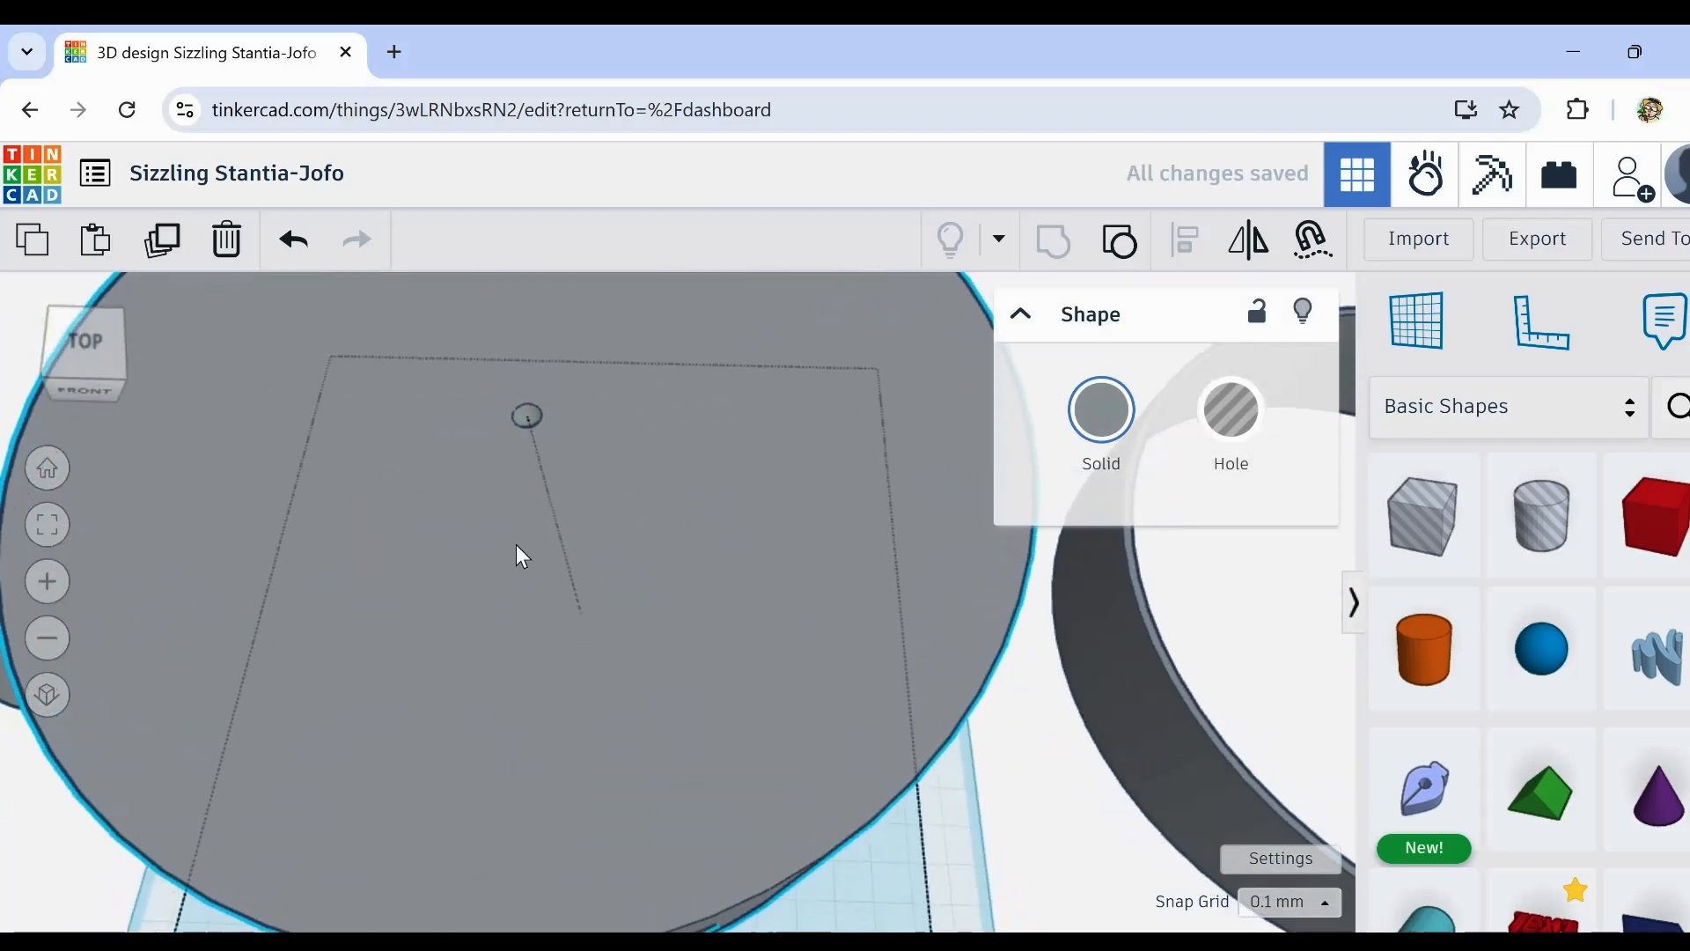
# Step: Select the flared stem and orange pin together and undo their last changes so both sit on the drum's top again
pyautogui.scroll(-1, 527, 483)
pyautogui.scroll(-3, 472, 488)
pyautogui.moveTo(371, 539); pyautogui.dragTo(588, 548, button='middle')
pyautogui.moveTo(340, 426); pyautogui.dragTo(530, 721)
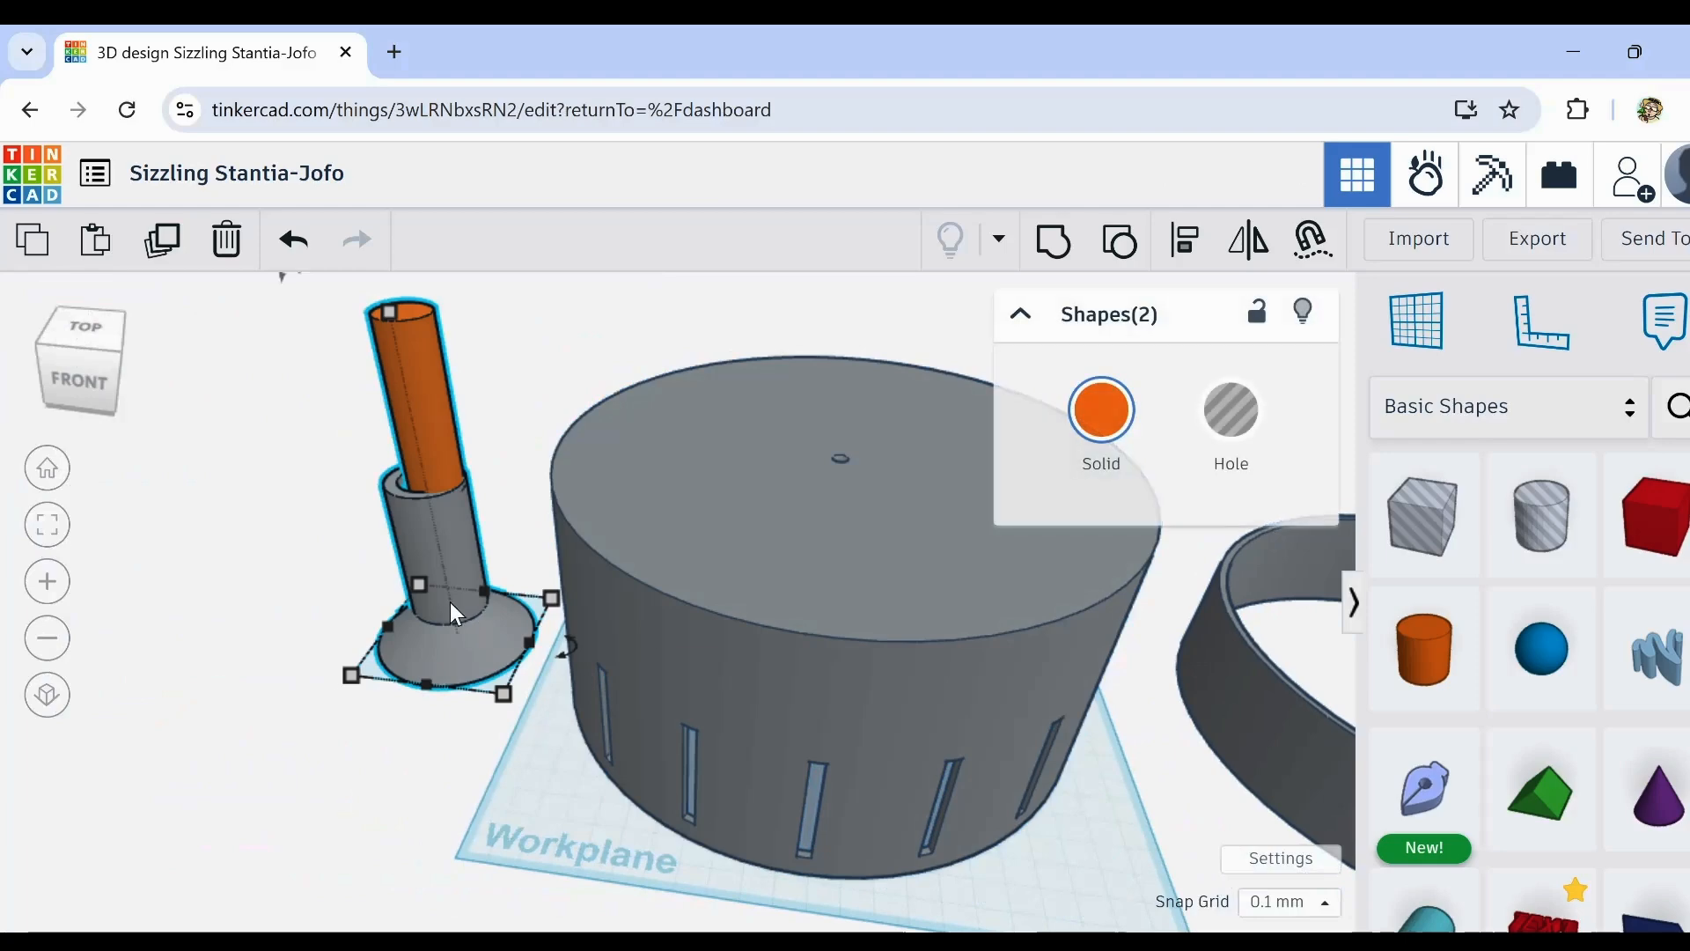
pyautogui.hotkey('ctrl', 'z')
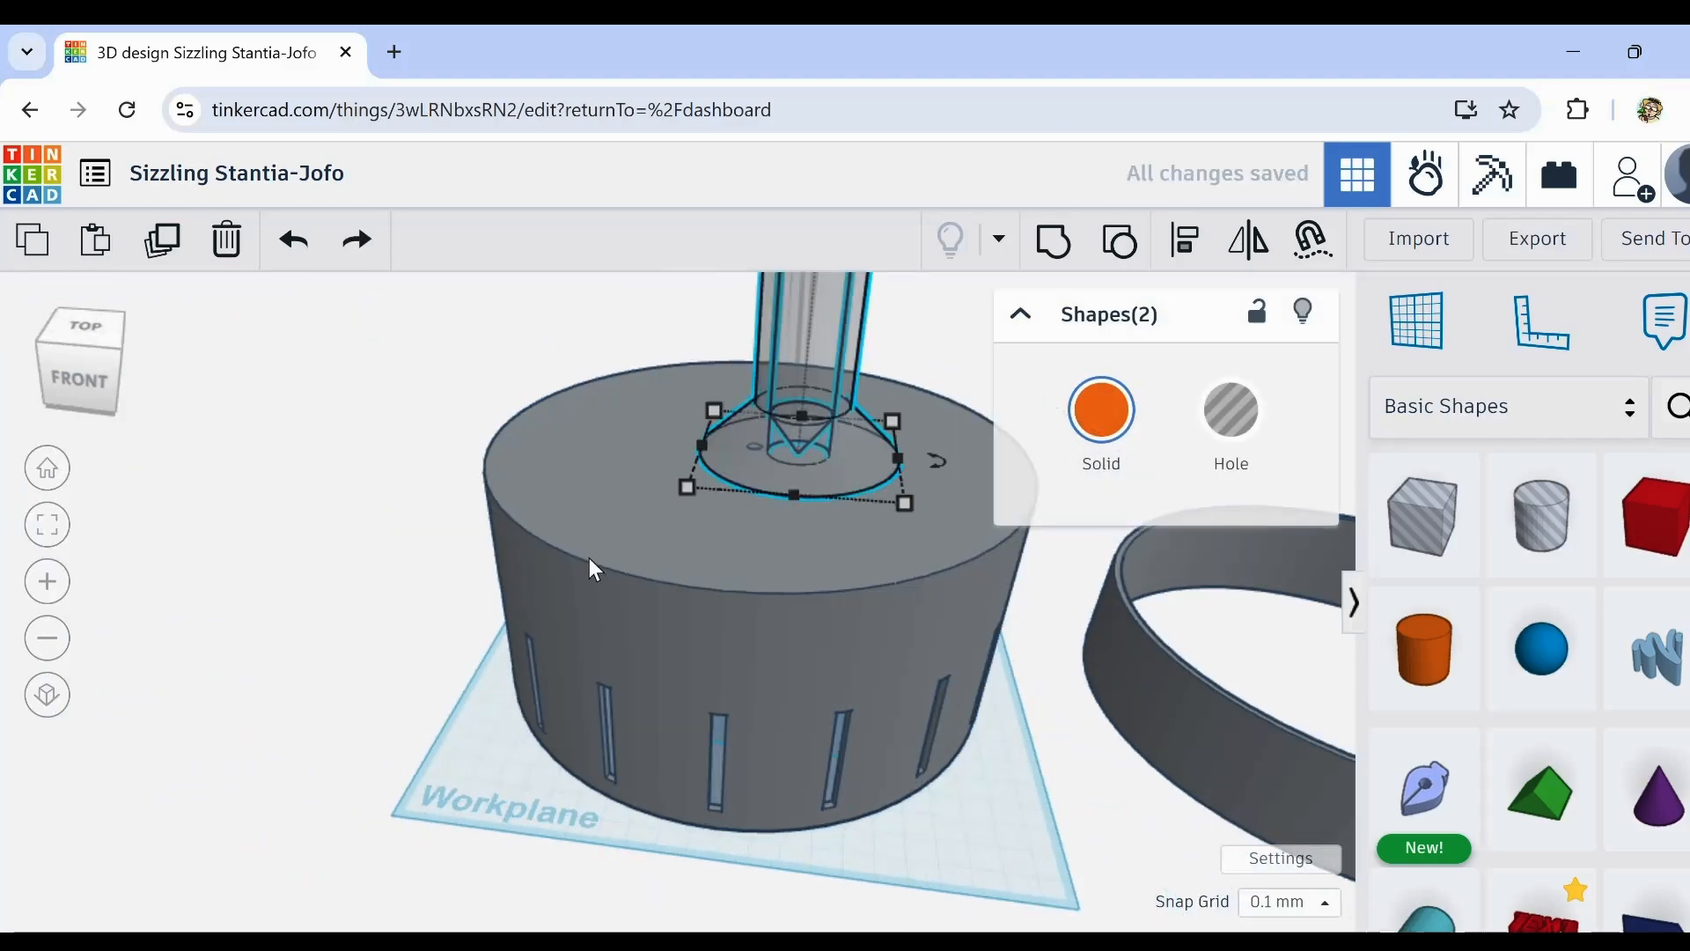
# Step: Move the flared stem and orange pin together across the drum's top to sit roughly over its small centre hole
pyautogui.moveTo(464, 583); pyautogui.dragTo(397, 685, button='middle')
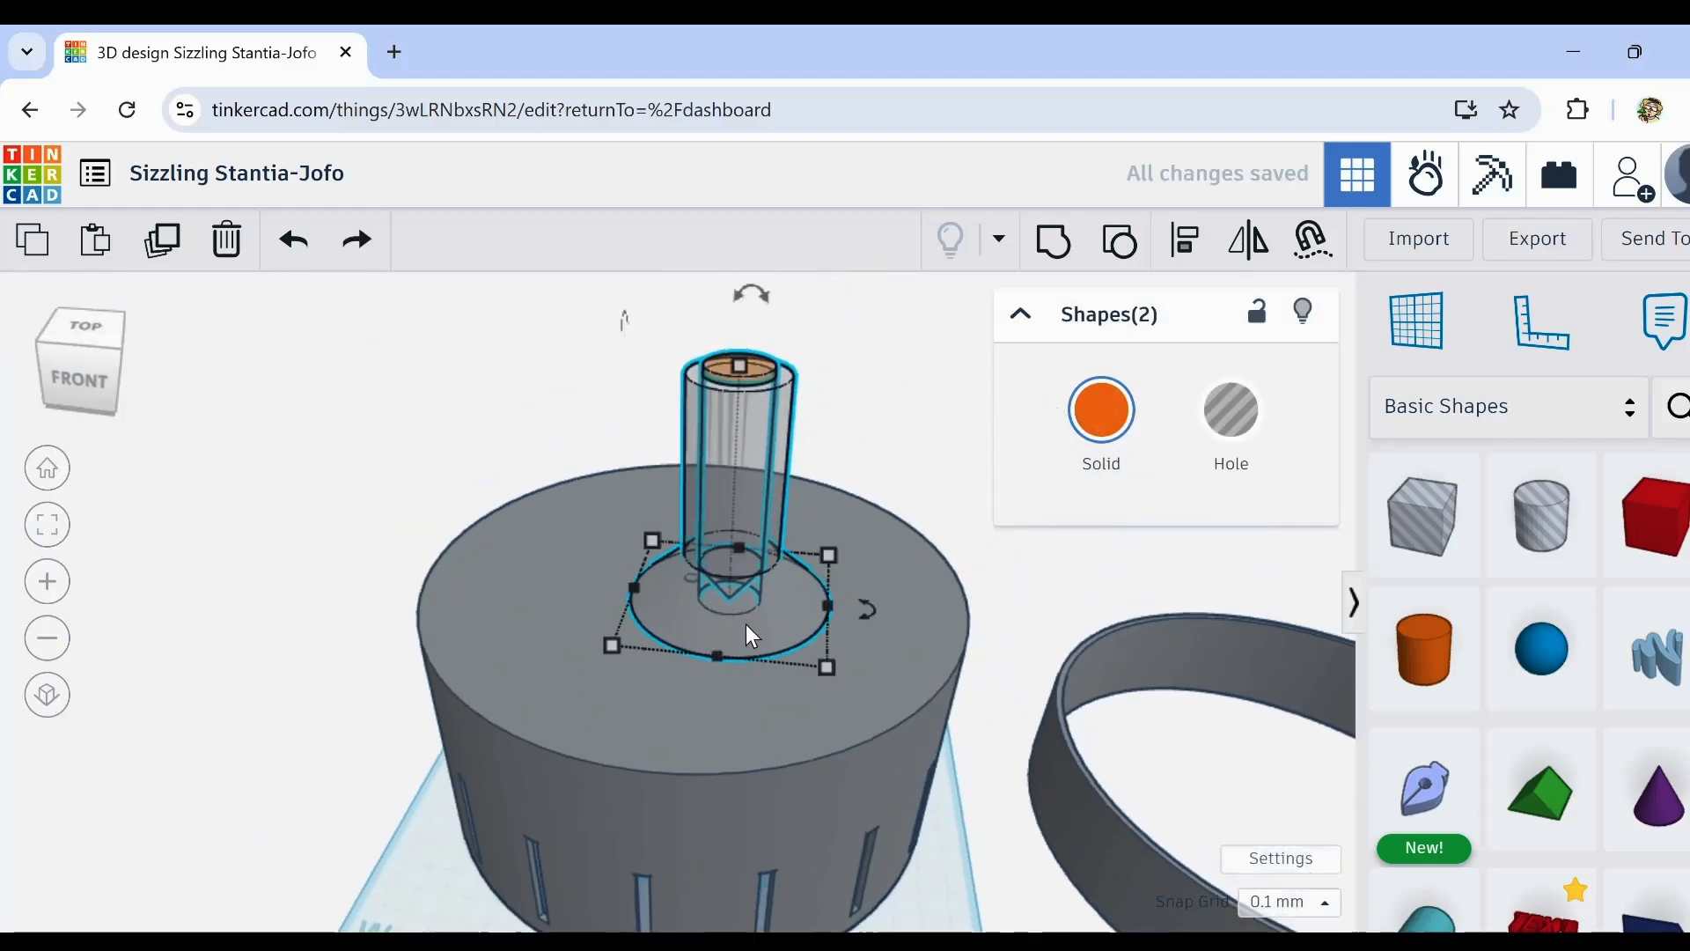
pyautogui.moveTo(740, 493); pyautogui.dragTo(693, 472)
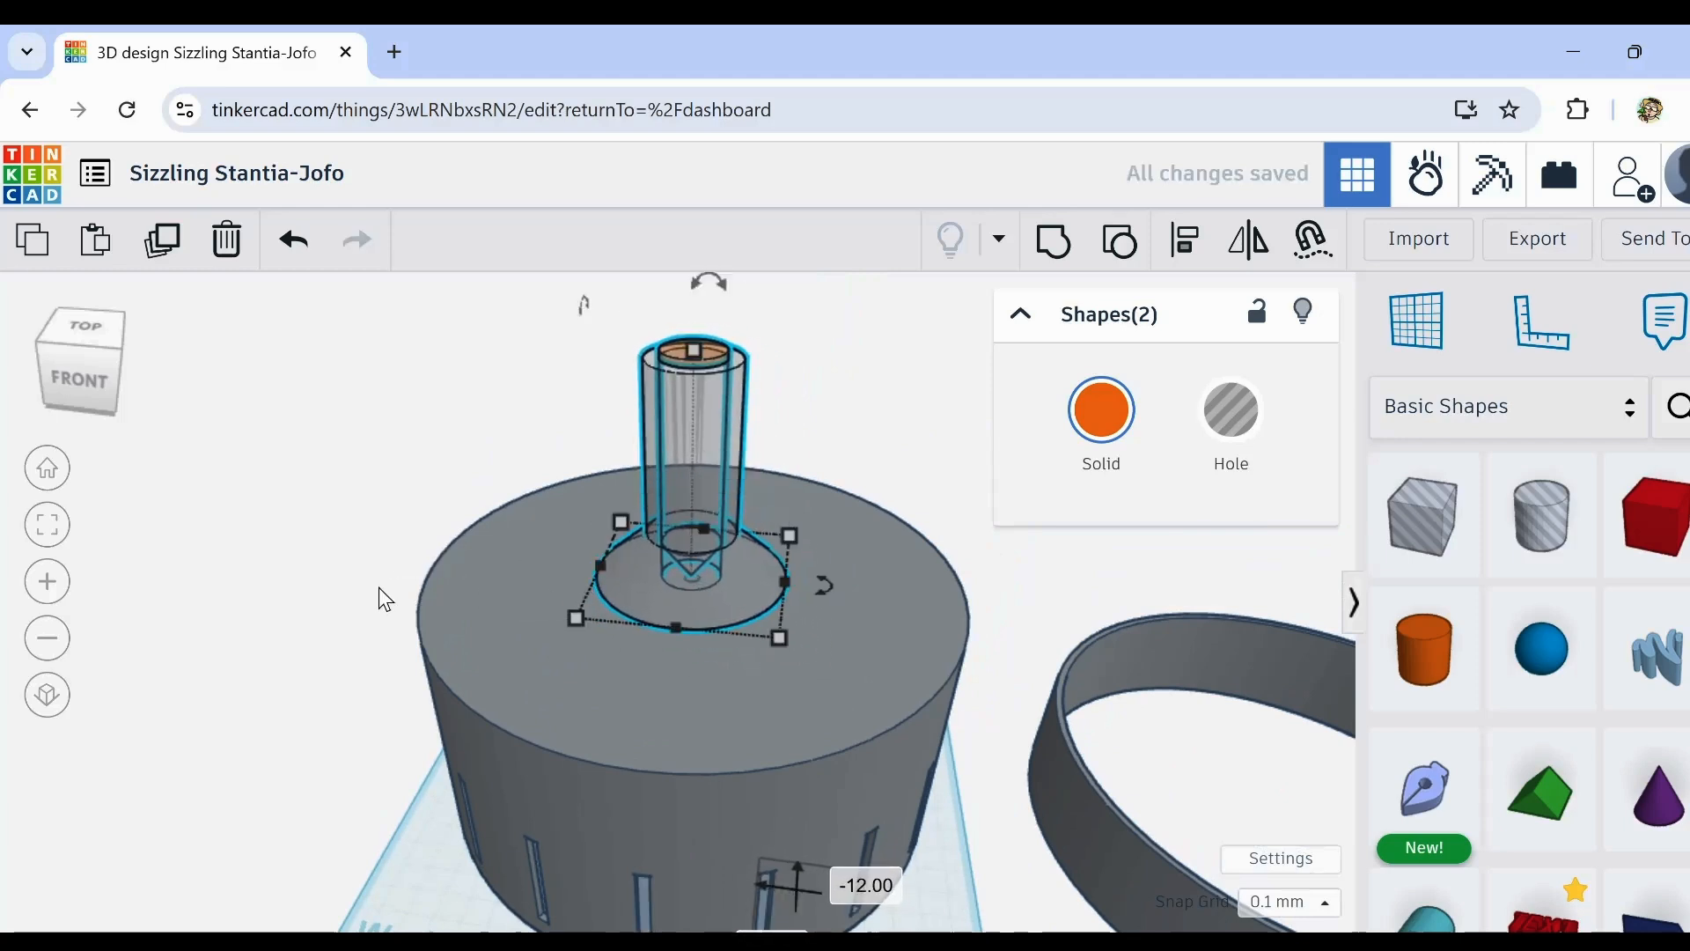
pyautogui.moveTo(378, 588); pyautogui.dragTo(616, 581, button='right')
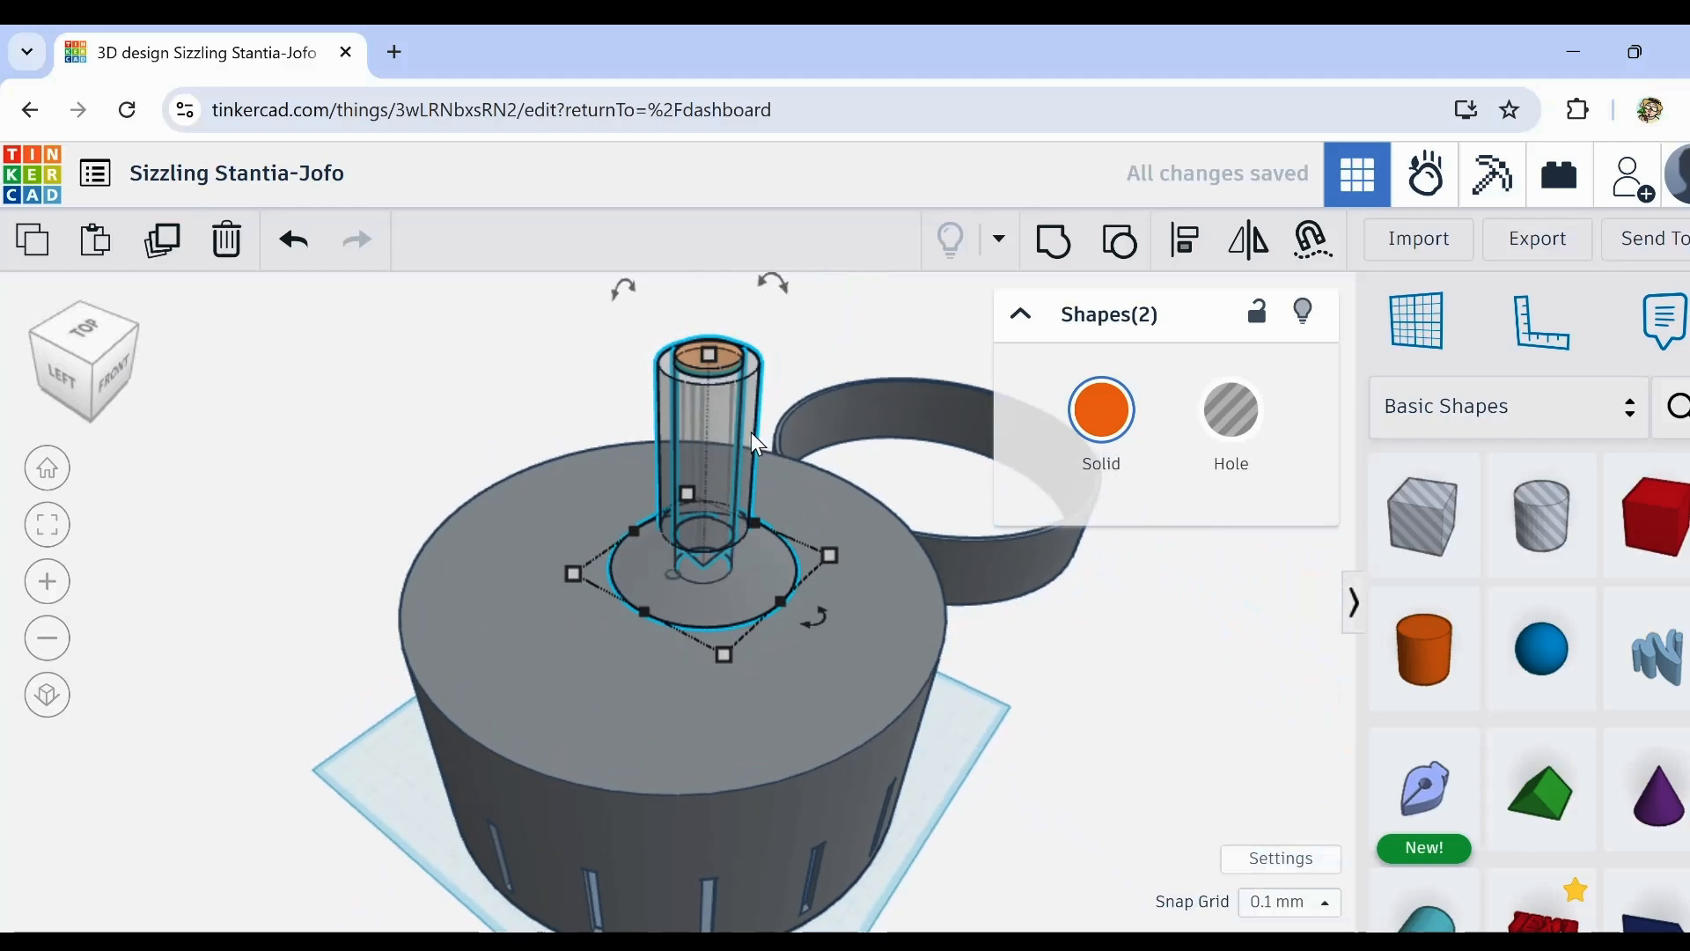
pyautogui.moveTo(702, 435); pyautogui.dragTo(672, 431)
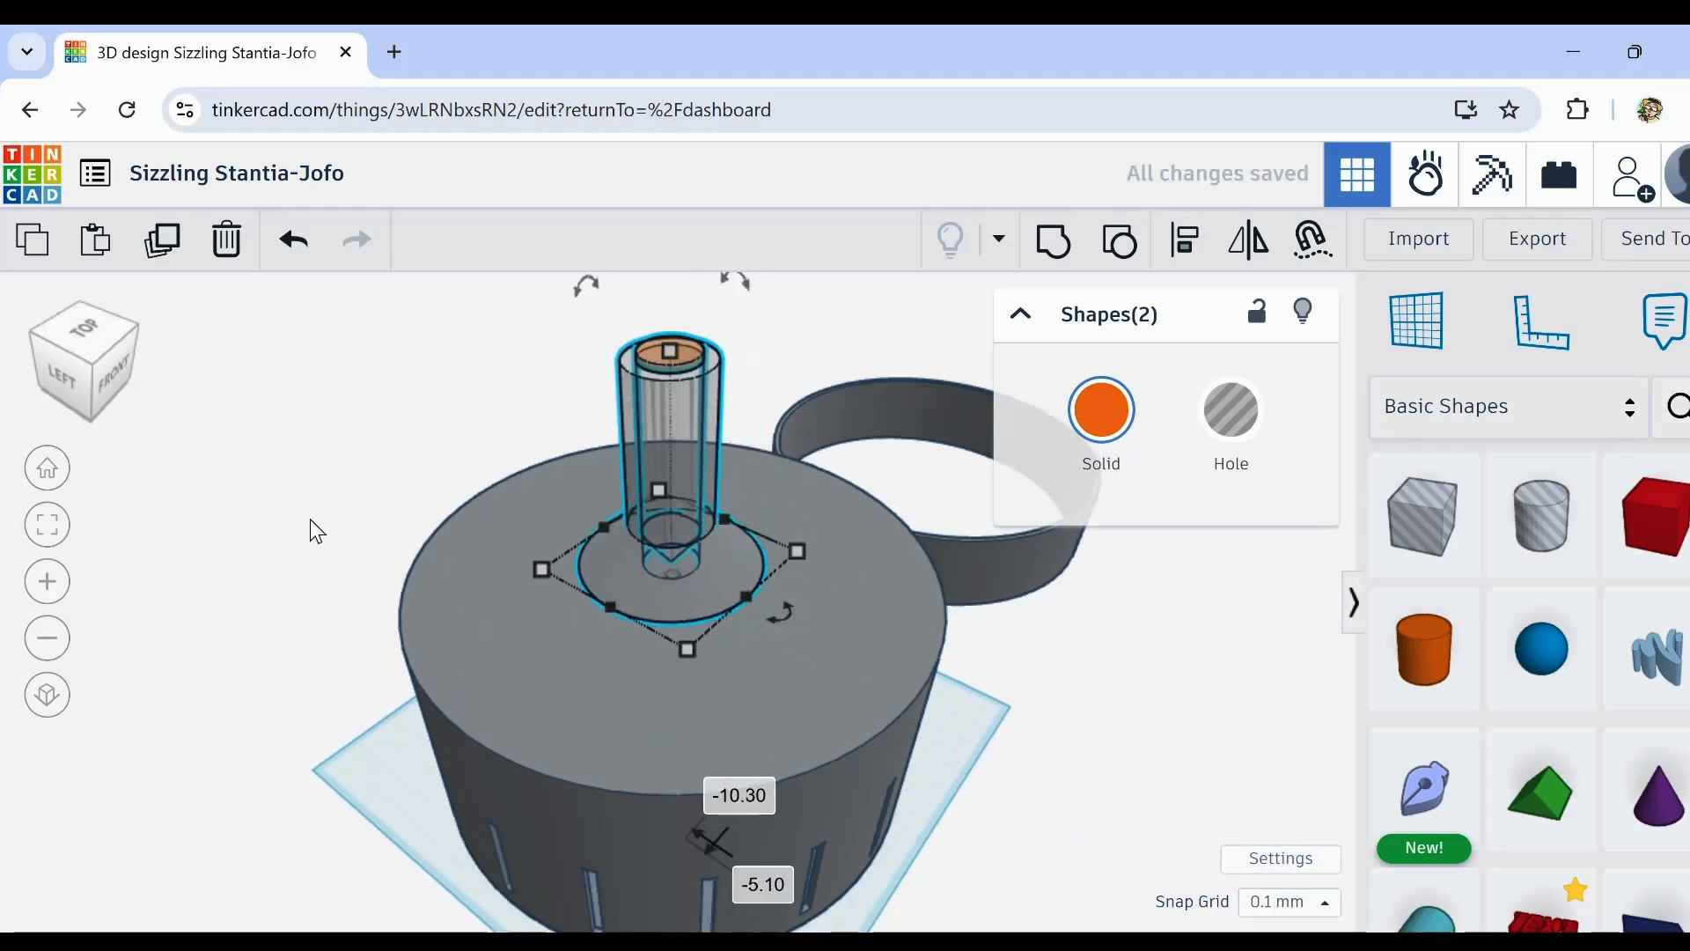
# Step: Add the drum to the selection and align the stem and pin to its centre
pyautogui.keyDown('shift'); pyautogui.click(548, 702); pyautogui.keyUp('shift')
pyautogui.press('l')
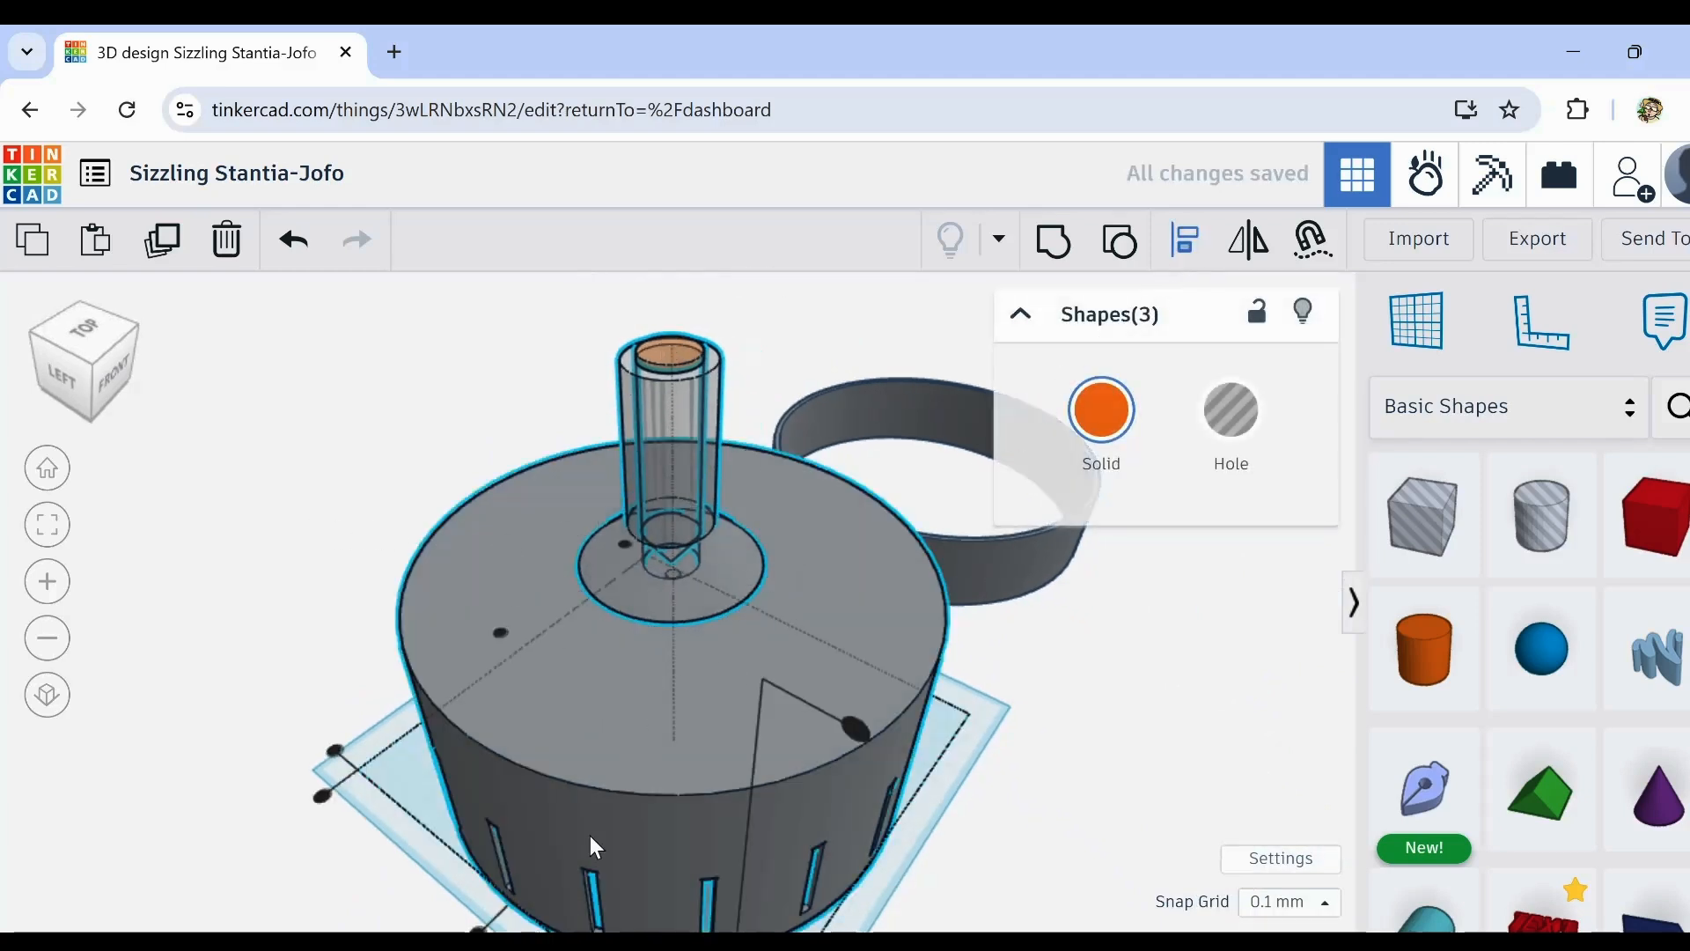
pyautogui.moveTo(1020, 848); pyautogui.dragTo(956, 764, button='middle')
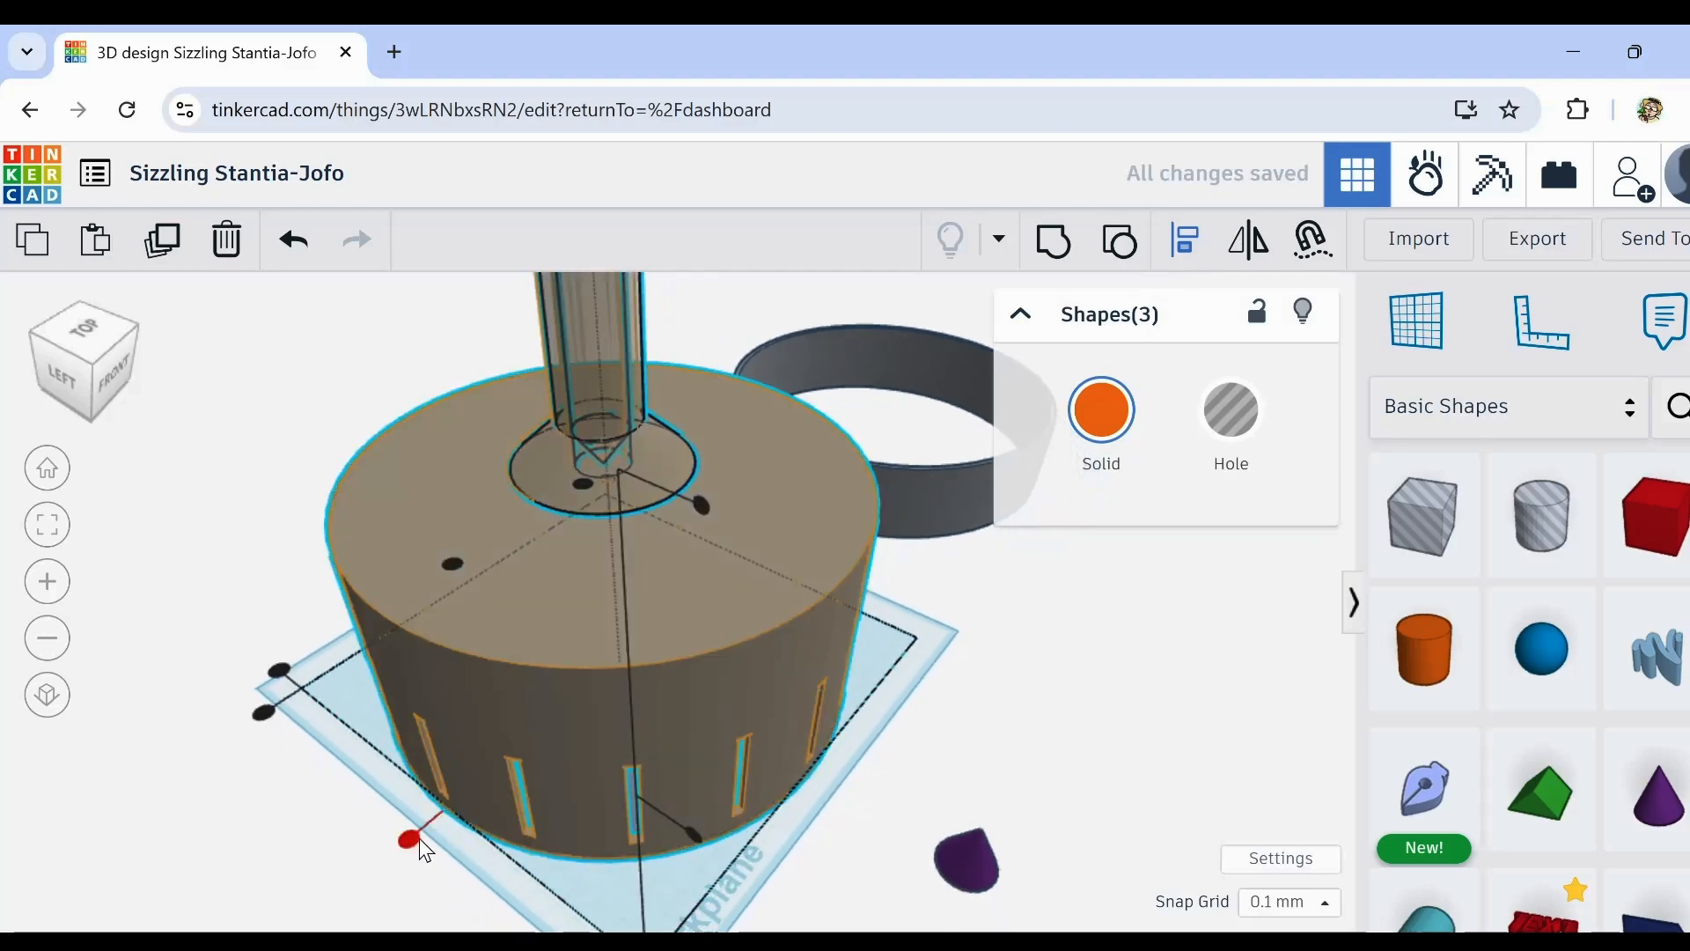
pyautogui.click(452, 564)
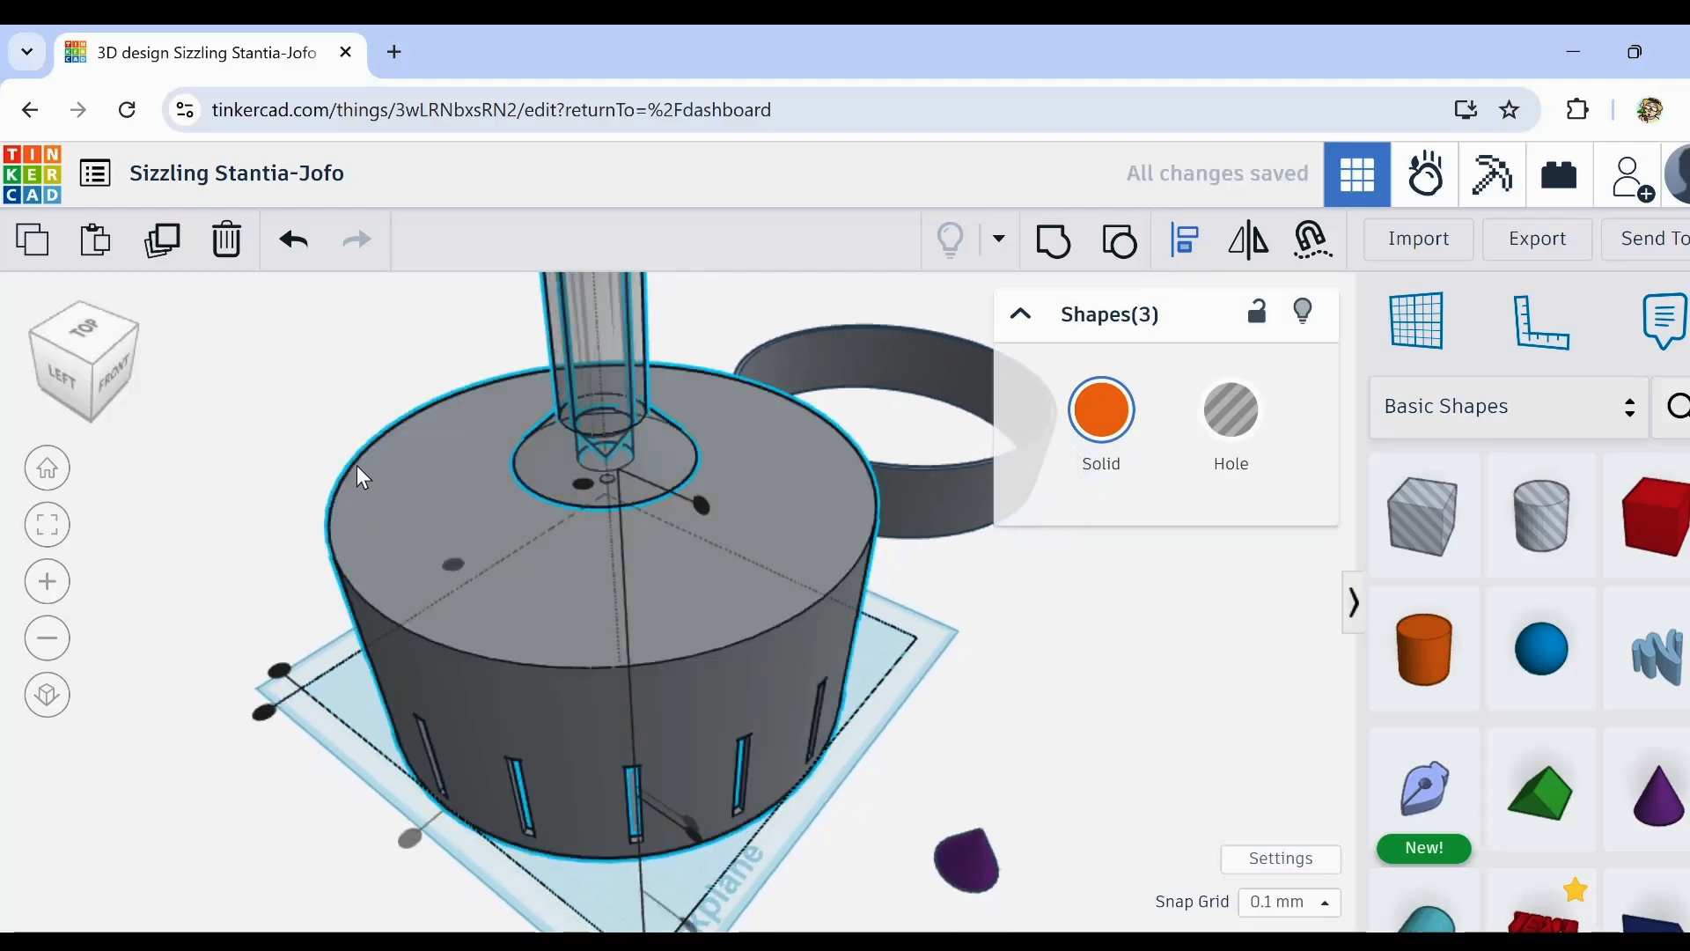
pyautogui.moveTo(356, 464); pyautogui.dragTo(530, 396, button='right')
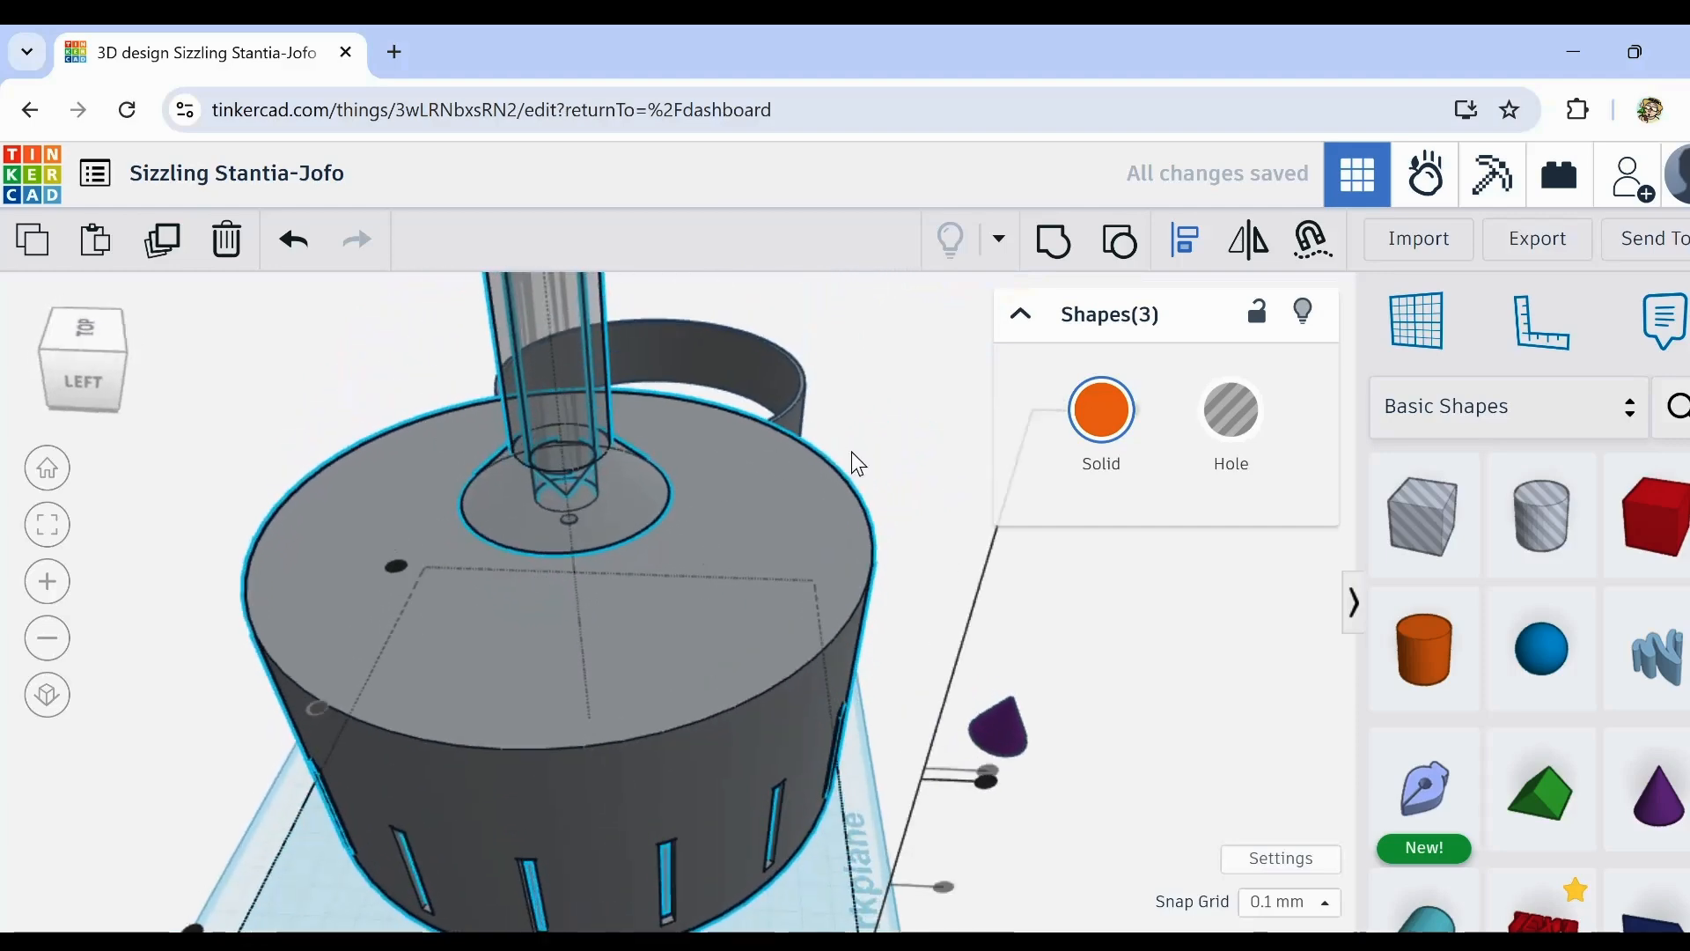
pyautogui.click(906, 396)
pyautogui.moveTo(906, 396); pyautogui.dragTo(896, 483, button='right')
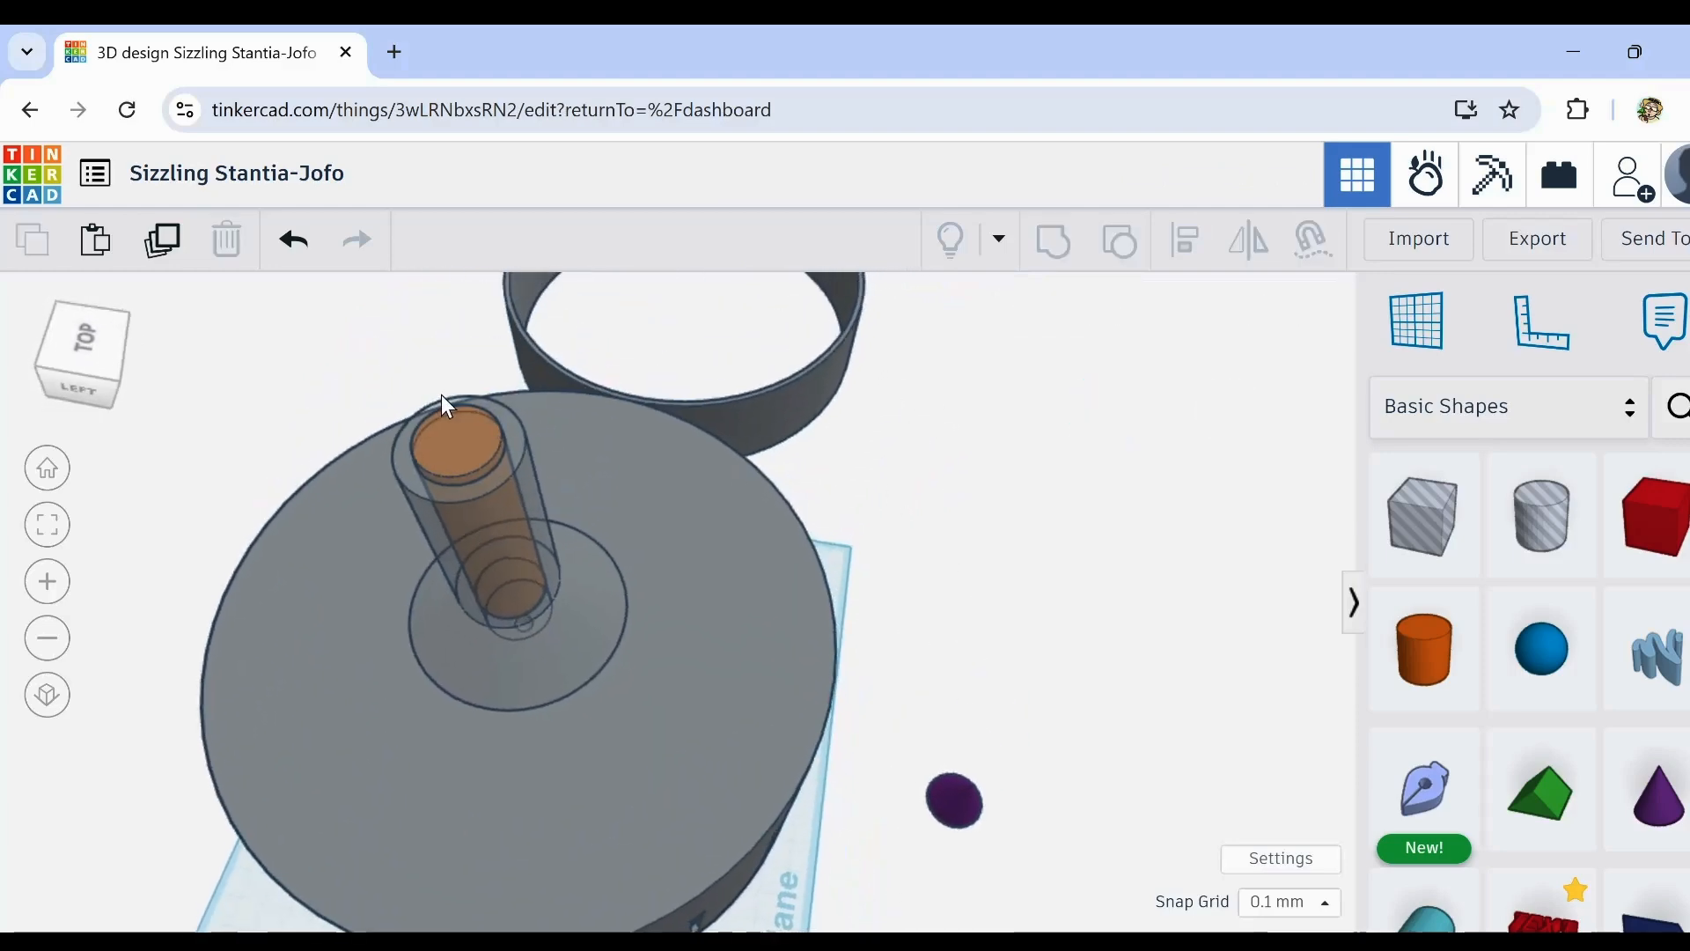
# Step: Lower the orange pointed pin in small steps until its tip sits in the small hole on the drum's top
pyautogui.click(445, 409)
pyautogui.moveTo(684, 562); pyautogui.dragTo(577, 494, button='right')
pyautogui.hotkey('ctrl', 'Down')
pyautogui.hotkey('ctrl', 'Down')
pyautogui.hotkey('ctrl', 'Down')
pyautogui.hotkey('ctrl', 'Down')
pyautogui.hotkey('ctrl', 'Down')
pyautogui.hotkey('ctrl', 'Down')
pyautogui.hotkey('ctrl', 'Down')
pyautogui.hotkey('ctrl', 'Down')
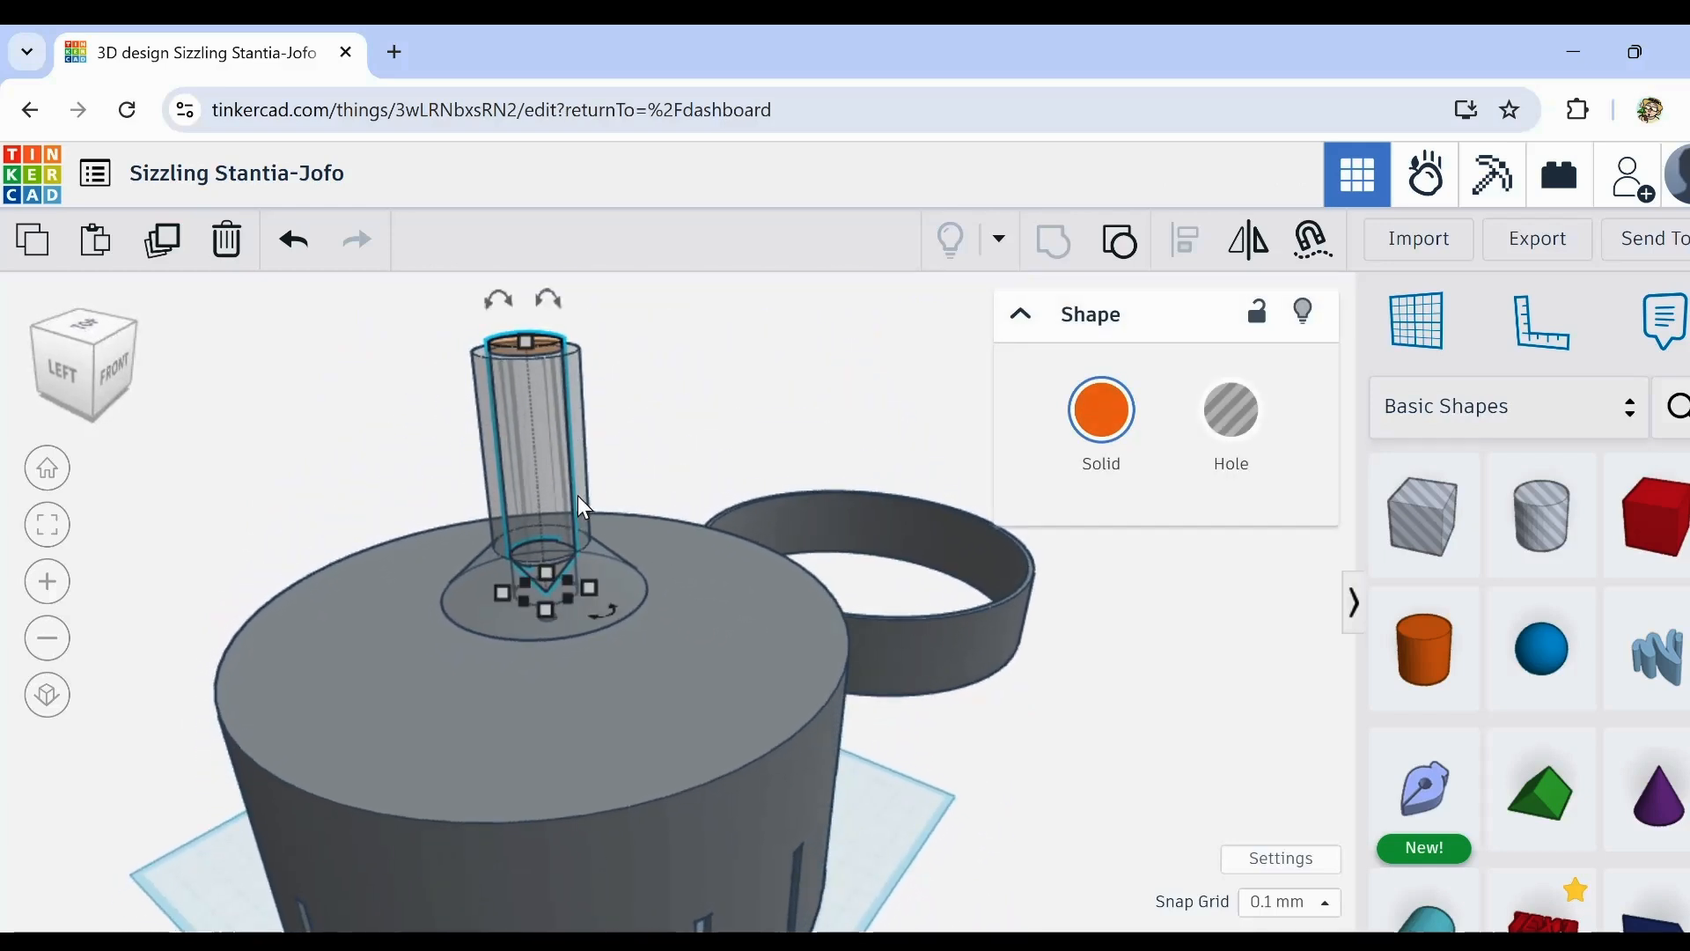
pyautogui.hotkey('ctrl', 'Down')
pyautogui.hotkey('ctrl', 'Down')
pyautogui.hotkey('ctrl', 'Down')
pyautogui.hotkey('ctrl', 'Down')
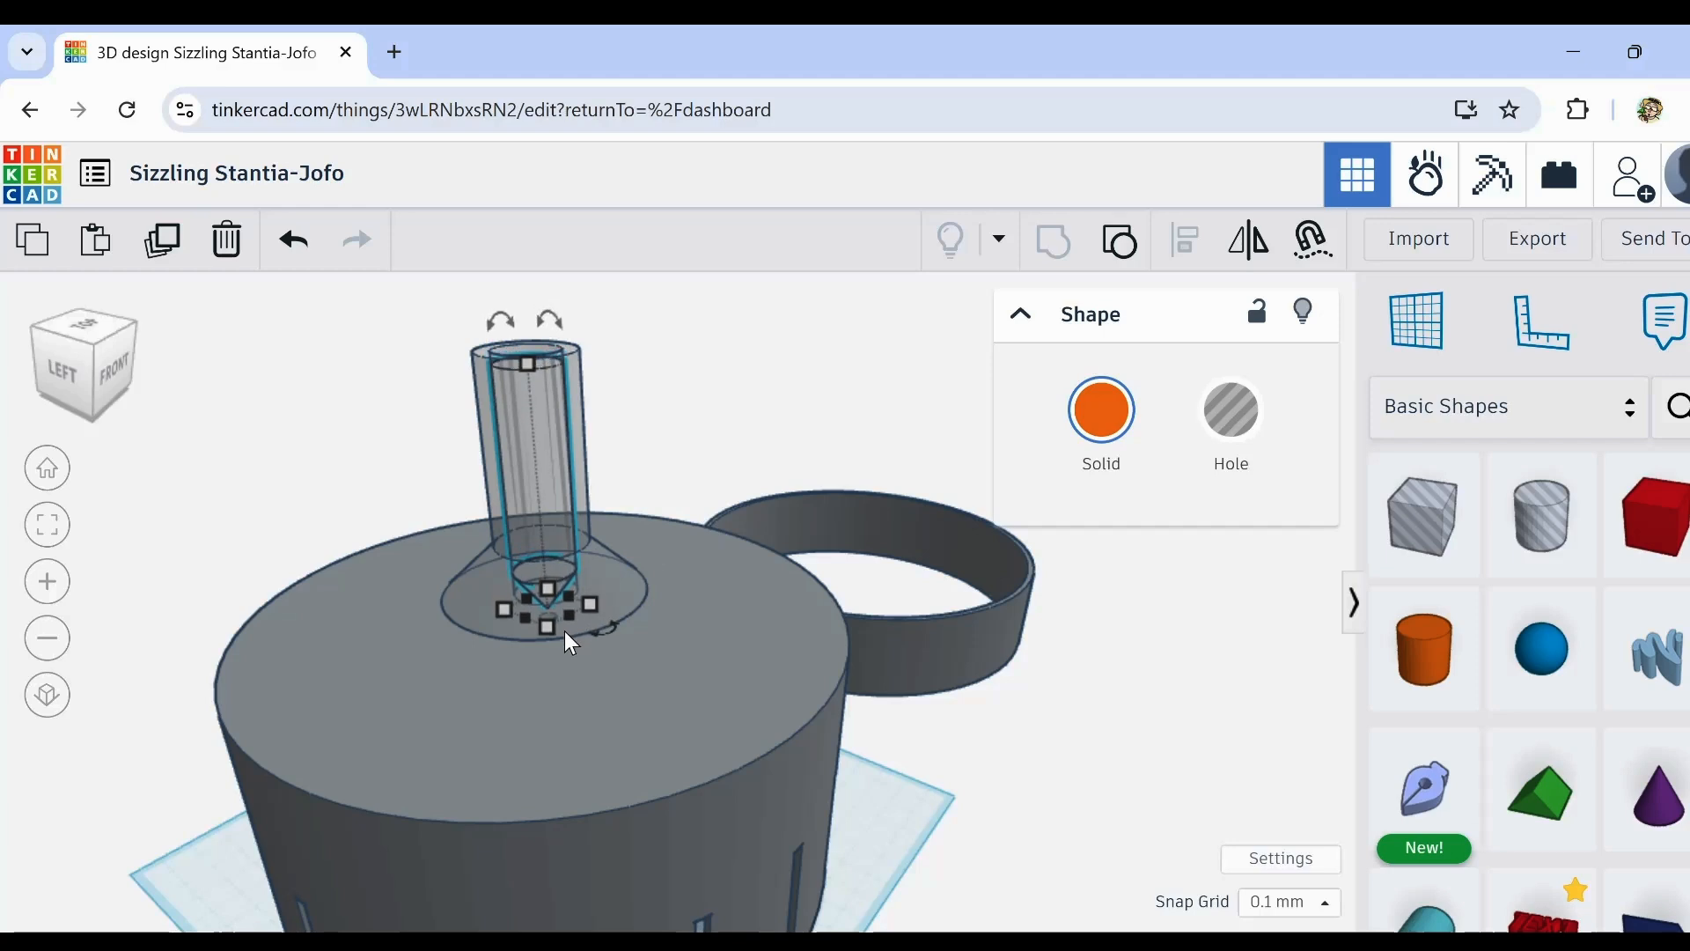
pyautogui.scroll(4, 556, 632)
pyautogui.hotkey('ctrl', 'Down')
pyautogui.hotkey('ctrl', 'Down')
pyautogui.hotkey('ctrl', 'Down')
pyautogui.hotkey('ctrl', 'Down')
pyautogui.hotkey('ctrl', 'Down')
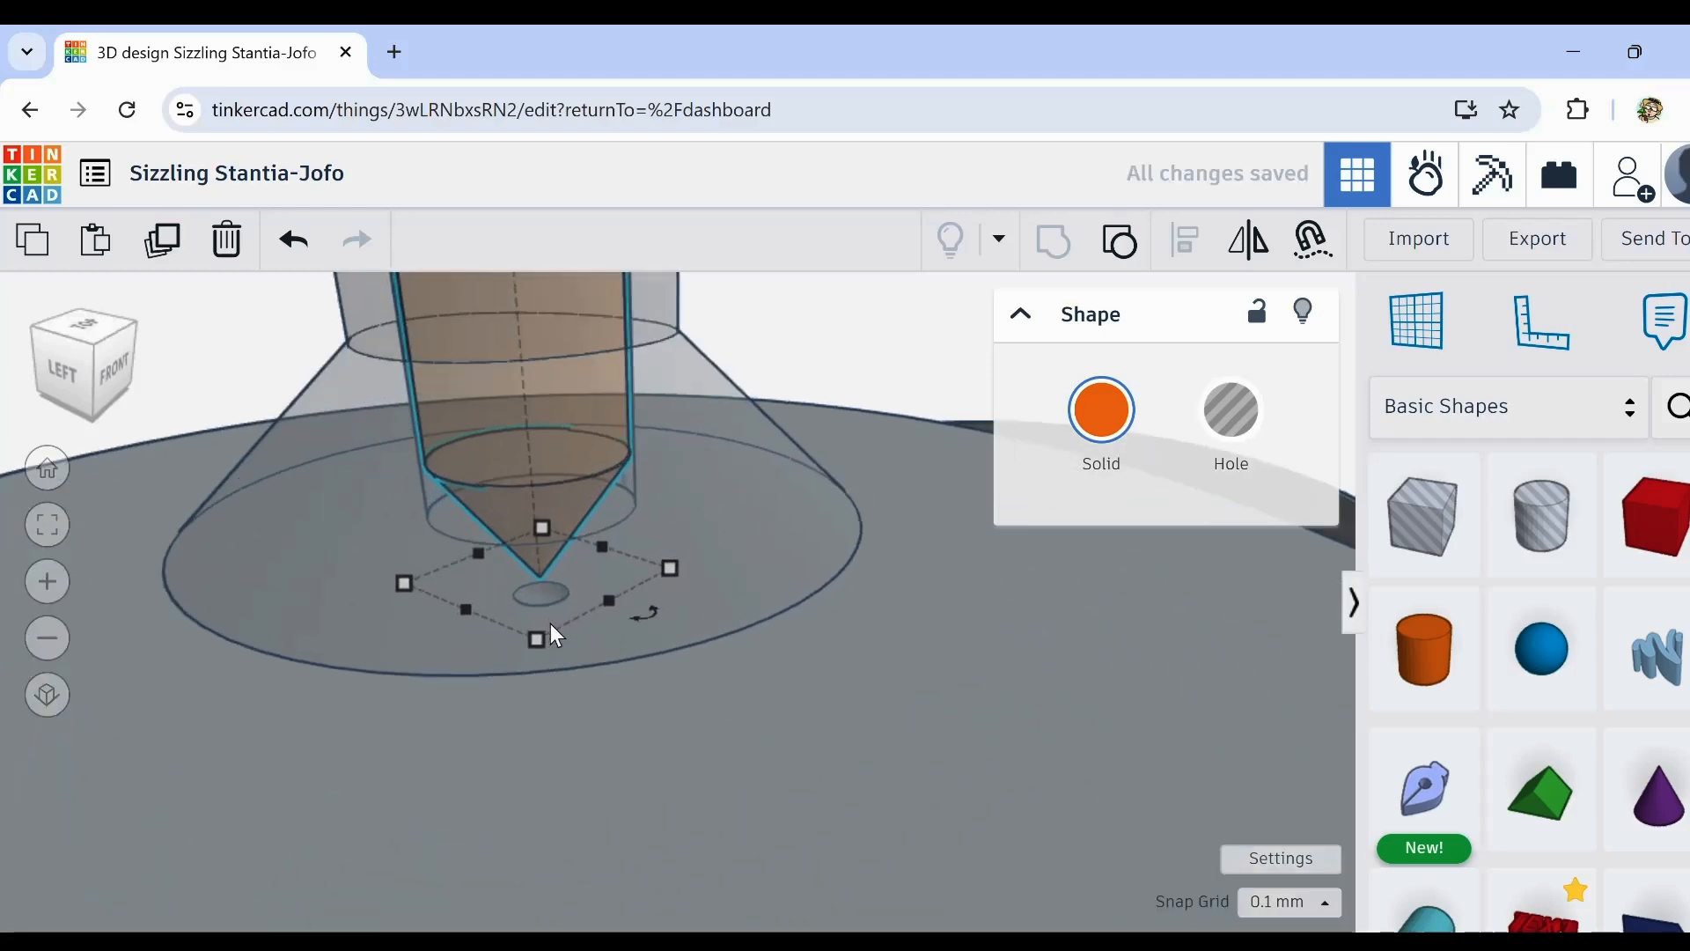
pyautogui.scroll(3, 546, 614)
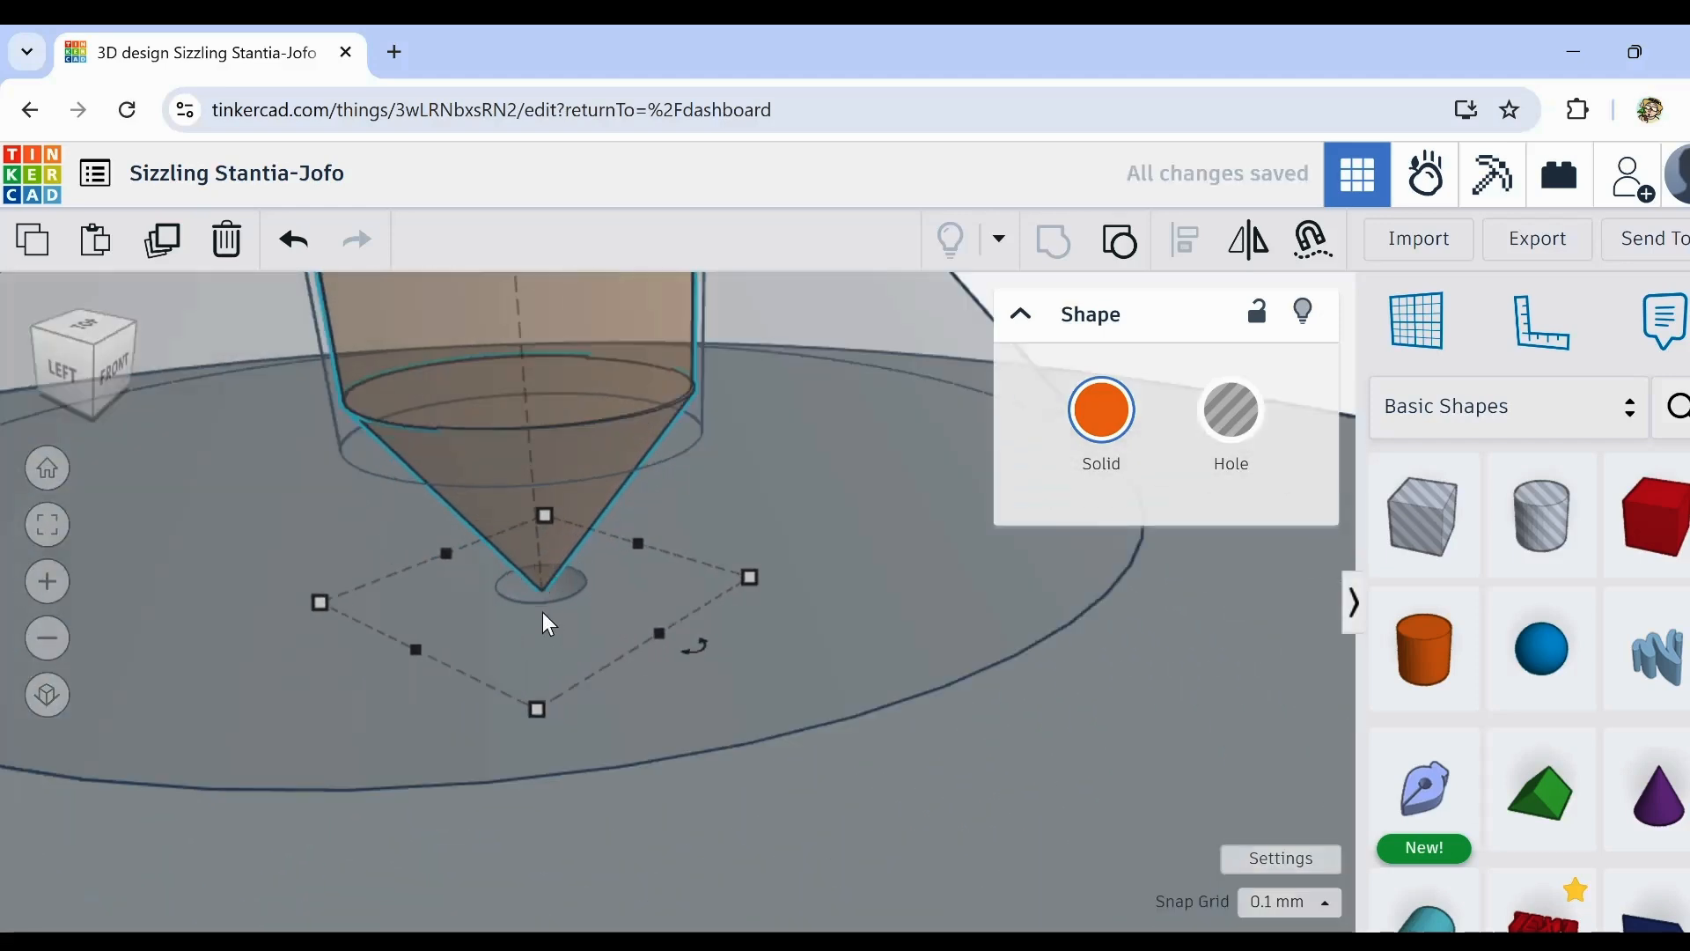
pyautogui.hotkey('ctrl', 'Down')
pyautogui.hotkey('ctrl', 'Down')
pyautogui.hotkey('ctrl', 'Down')
pyautogui.hotkey('ctrl', 'Down')
pyautogui.moveTo(542, 611); pyautogui.dragTo(544, 653, button='right')
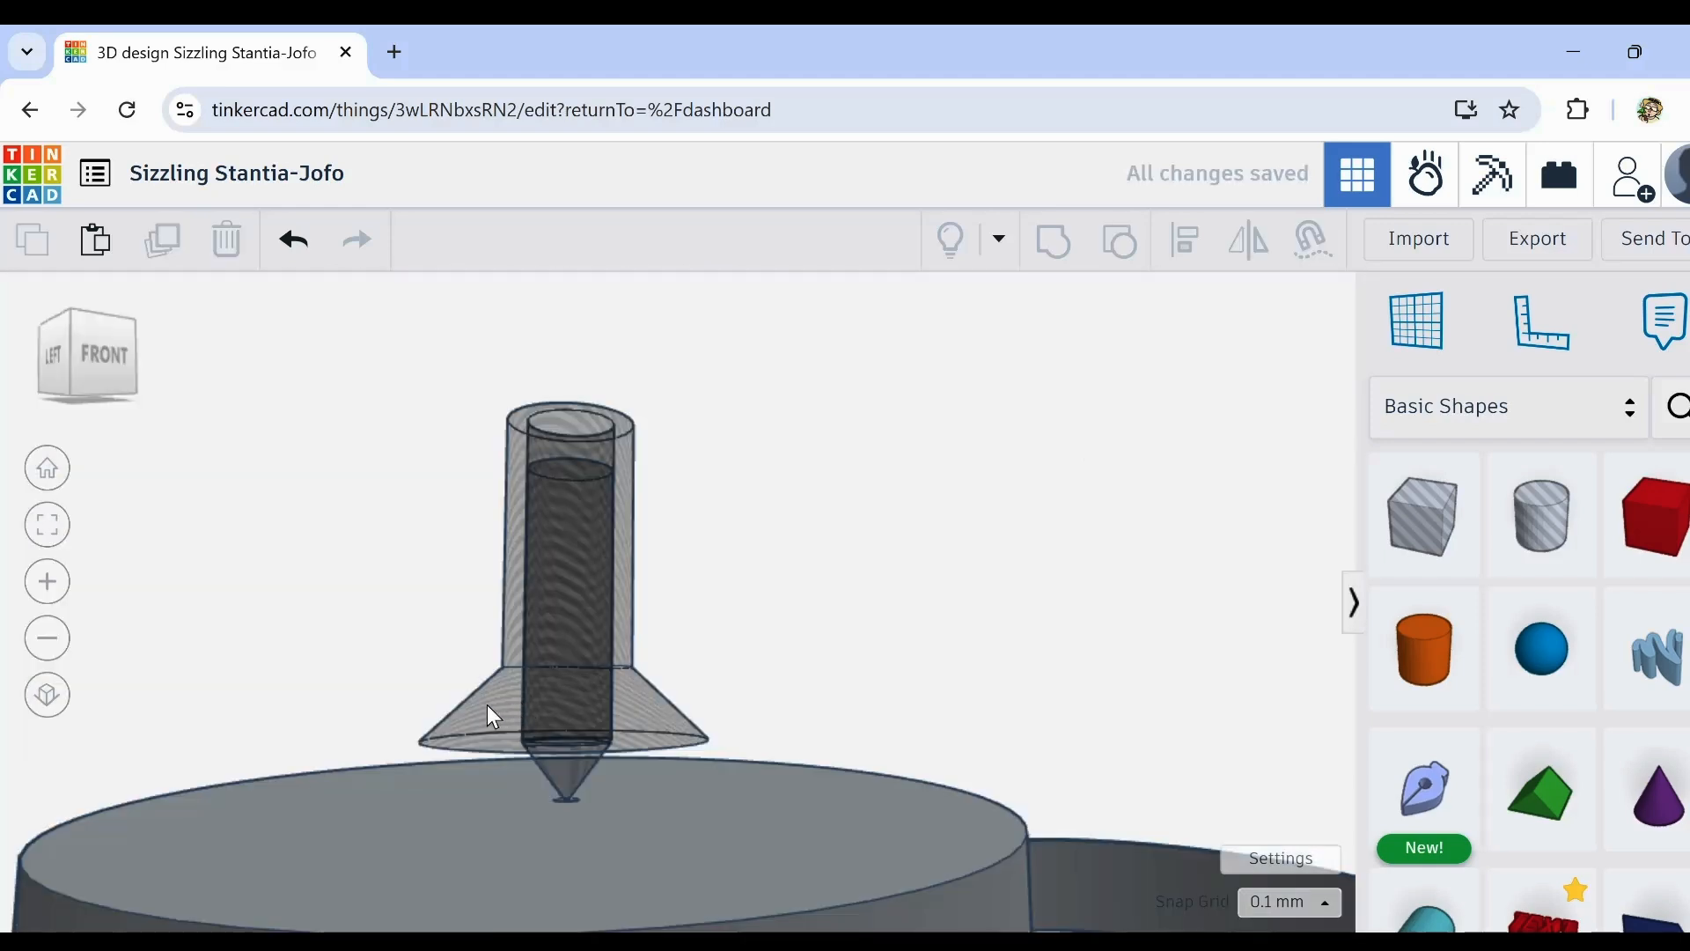
# Step: Lower the flared stem hole until its base meets the drum's top face, fine-tuning the height with small nudges
pyautogui.click(495, 719)
pyautogui.hotkey('ctrl', 'Down')
pyautogui.hotkey('ctrl', 'Down')
pyautogui.hotkey('ctrl', 'Down')
pyautogui.hotkey('ctrl', 'Down')
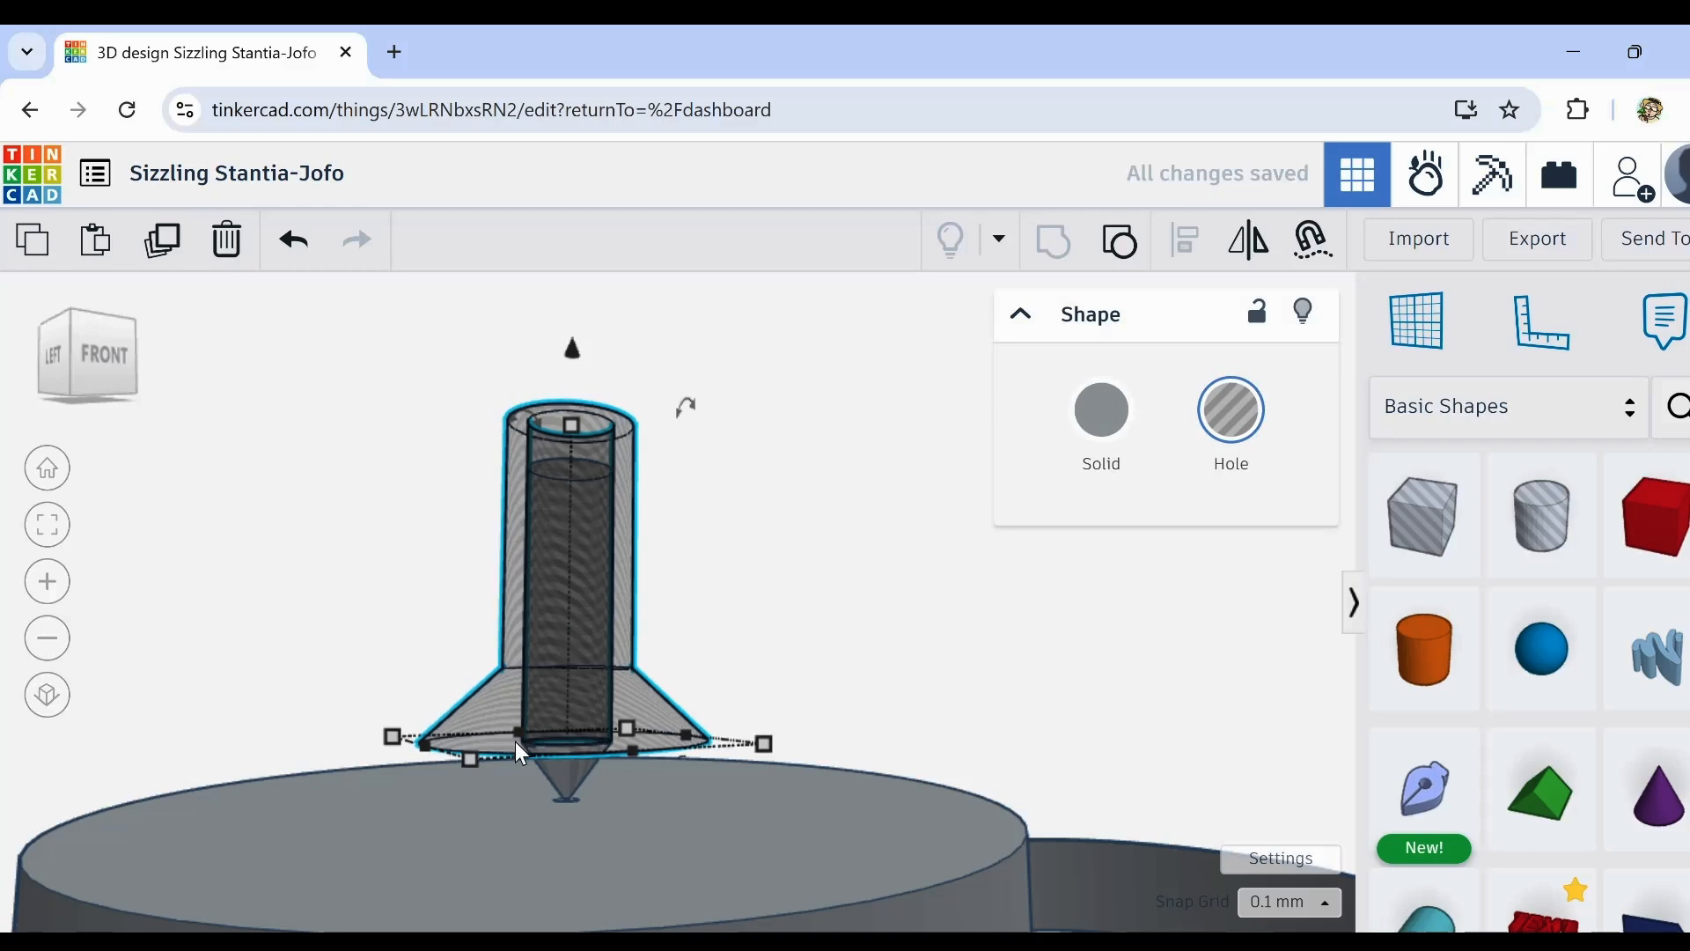
pyautogui.hotkey('ctrl', 'Down')
pyautogui.hotkey('ctrl', 'Down')
pyautogui.hotkey('ctrl', 'Down')
pyautogui.hotkey('ctrl', 'Down')
pyautogui.hotkey('ctrl', 'Down')
pyautogui.hotkey('ctrl', 'Down')
pyautogui.hotkey('ctrl', 'Down')
pyautogui.hotkey('ctrl', 'Down')
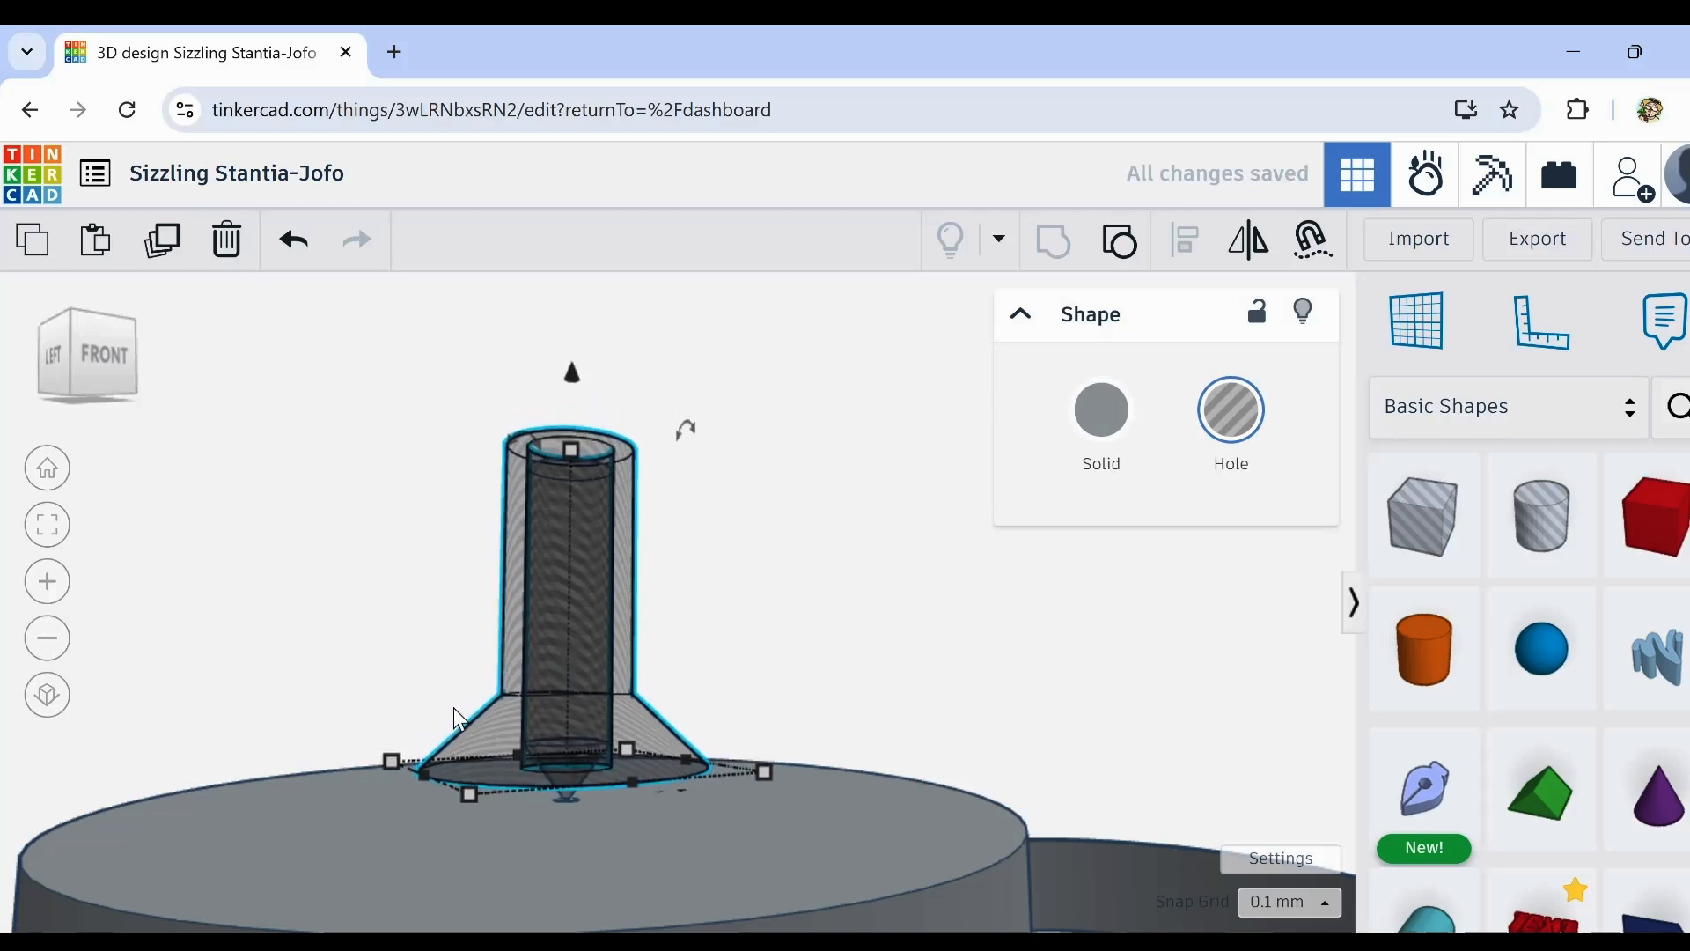
pyautogui.hotkey('ctrl', 'Down')
pyautogui.hotkey('ctrl', 'Down')
pyautogui.hotkey('ctrl', 'Down')
pyautogui.hotkey('ctrl', 'Down')
pyautogui.hotkey('ctrl', 'Down')
pyautogui.hotkey('ctrl', 'Down')
pyautogui.hotkey('ctrl', 'Down')
pyautogui.hotkey('ctrl', 'Down')
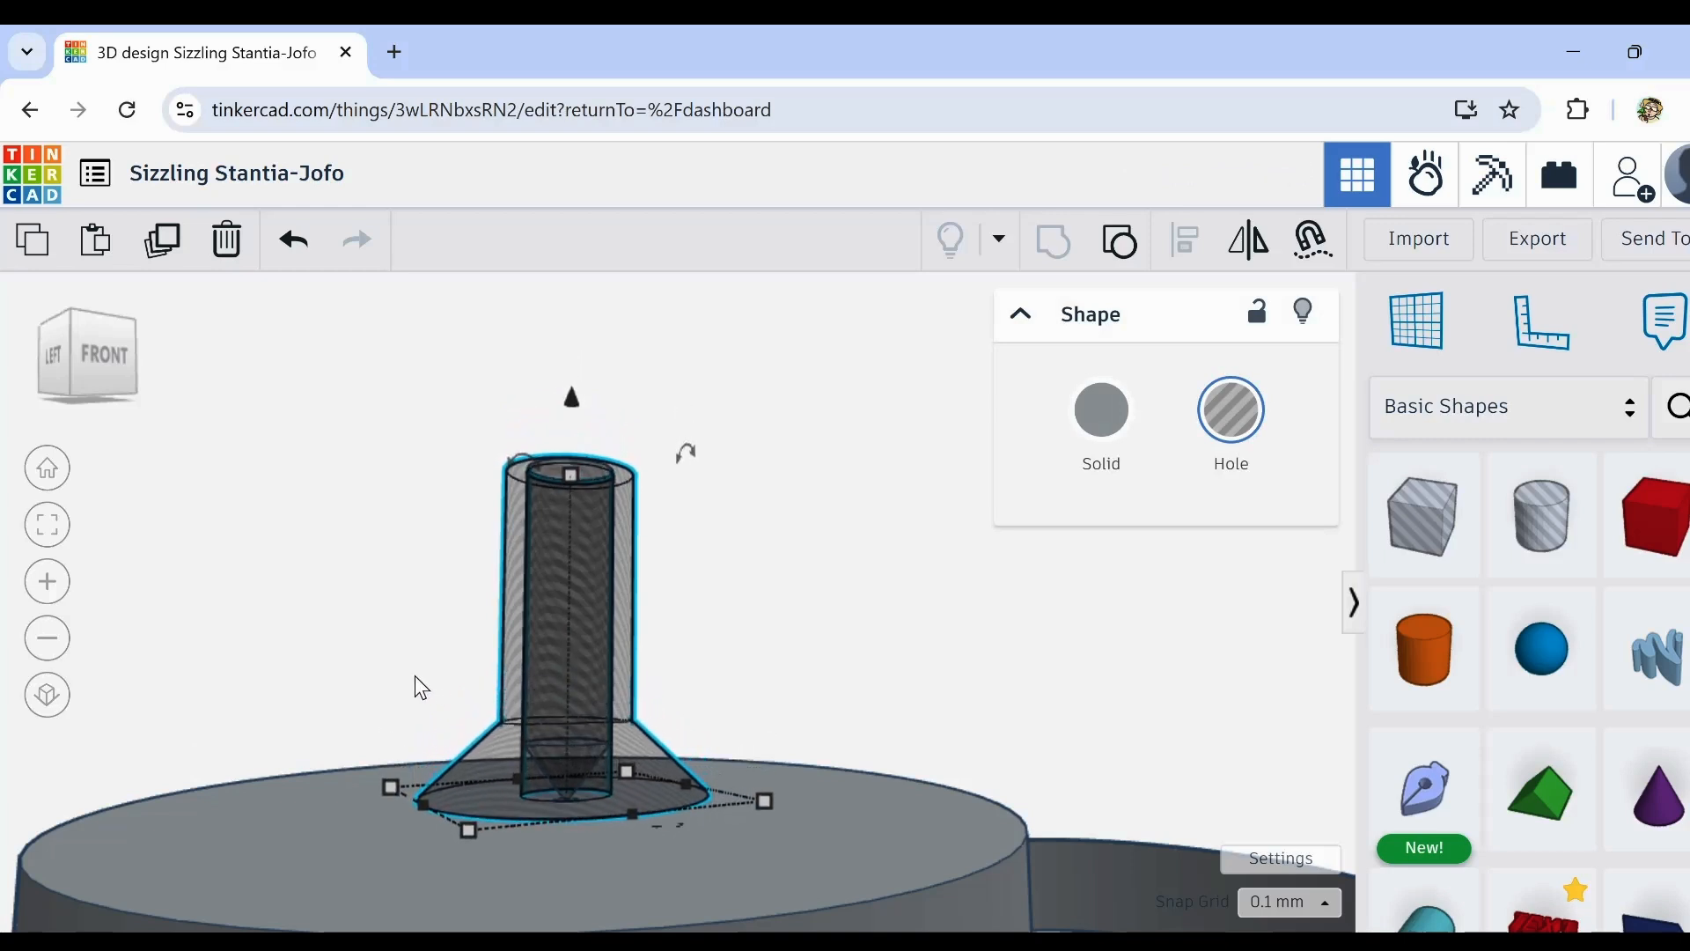
pyautogui.hotkey('ctrl', 'Up')
pyautogui.hotkey('ctrl', 'Up')
pyautogui.hotkey('ctrl', 'Up')
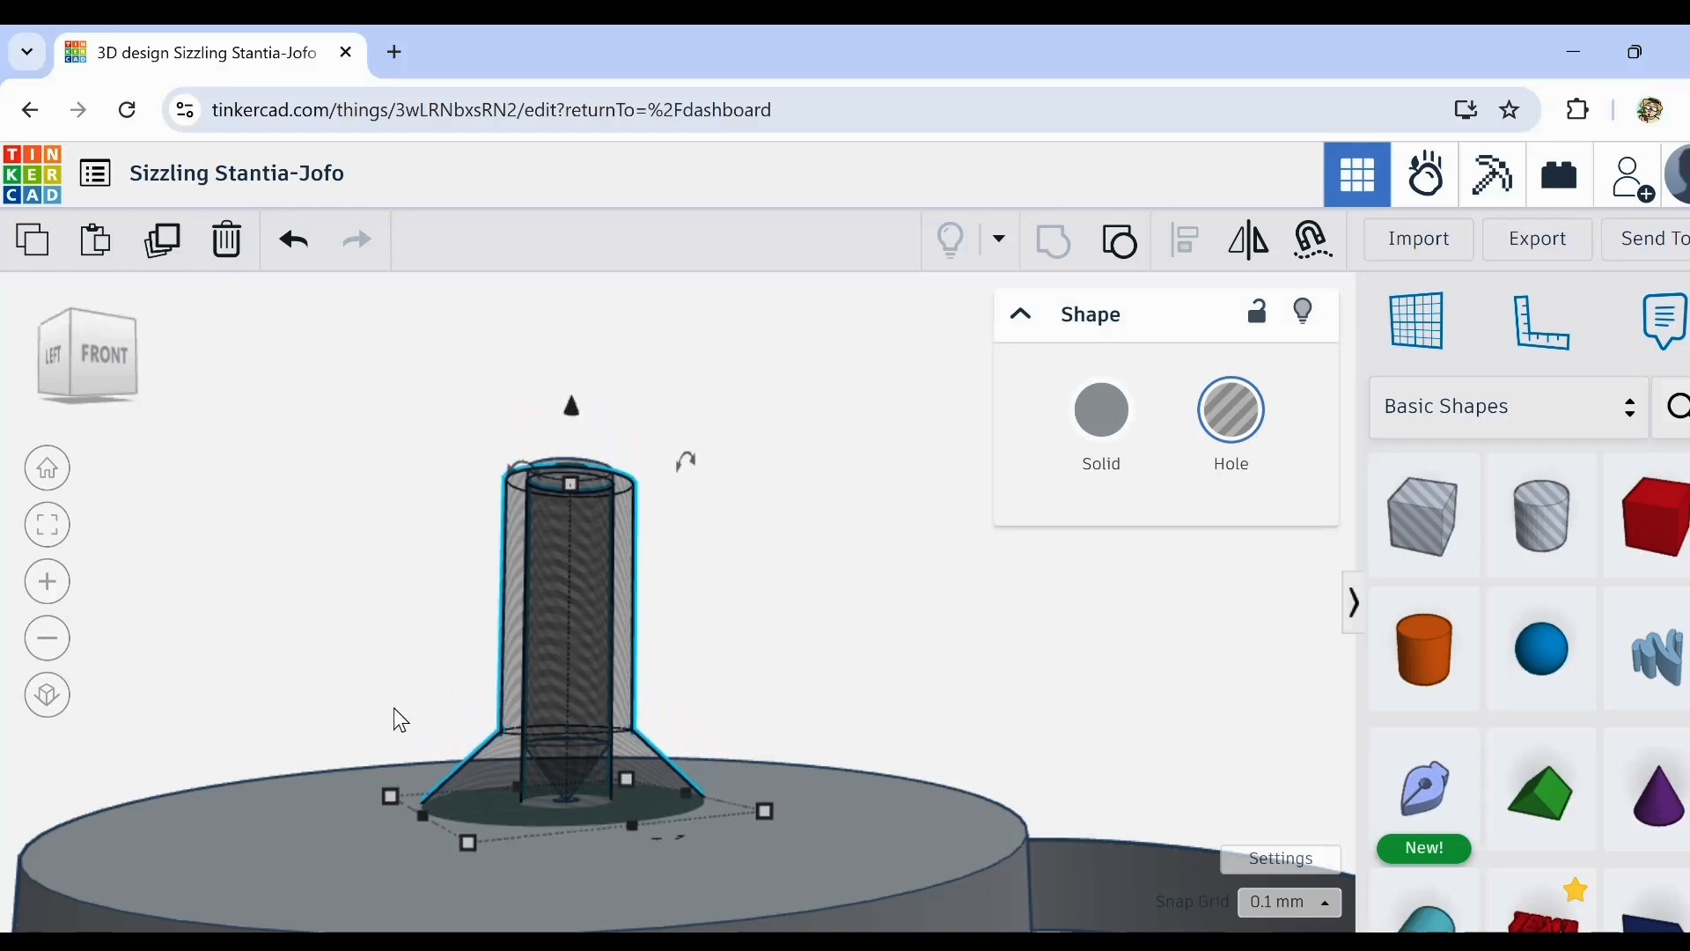
pyautogui.hotkey('ctrl', 'Up')
pyautogui.hotkey('ctrl', 'Up')
pyautogui.hotkey('ctrl', 'Up')
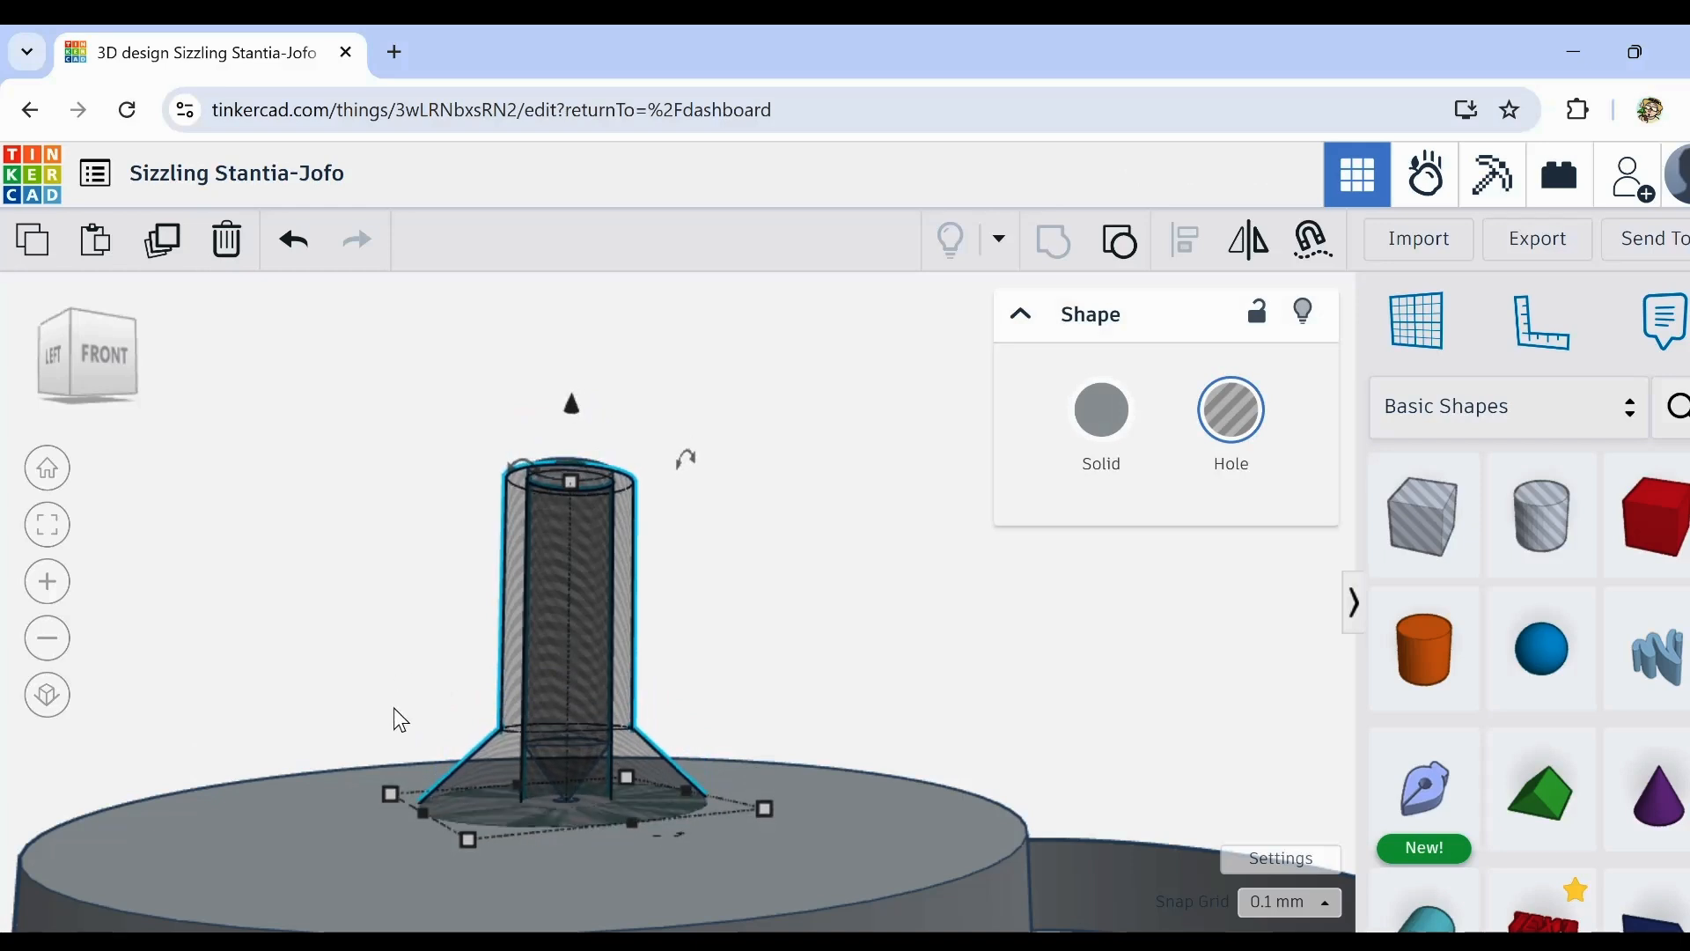
# Step: Stretch the pointed pin hole upward to a height of 79.50 mm so it extends above the stem
pyautogui.moveTo(482, 672); pyautogui.dragTo(431, 660, button='right')
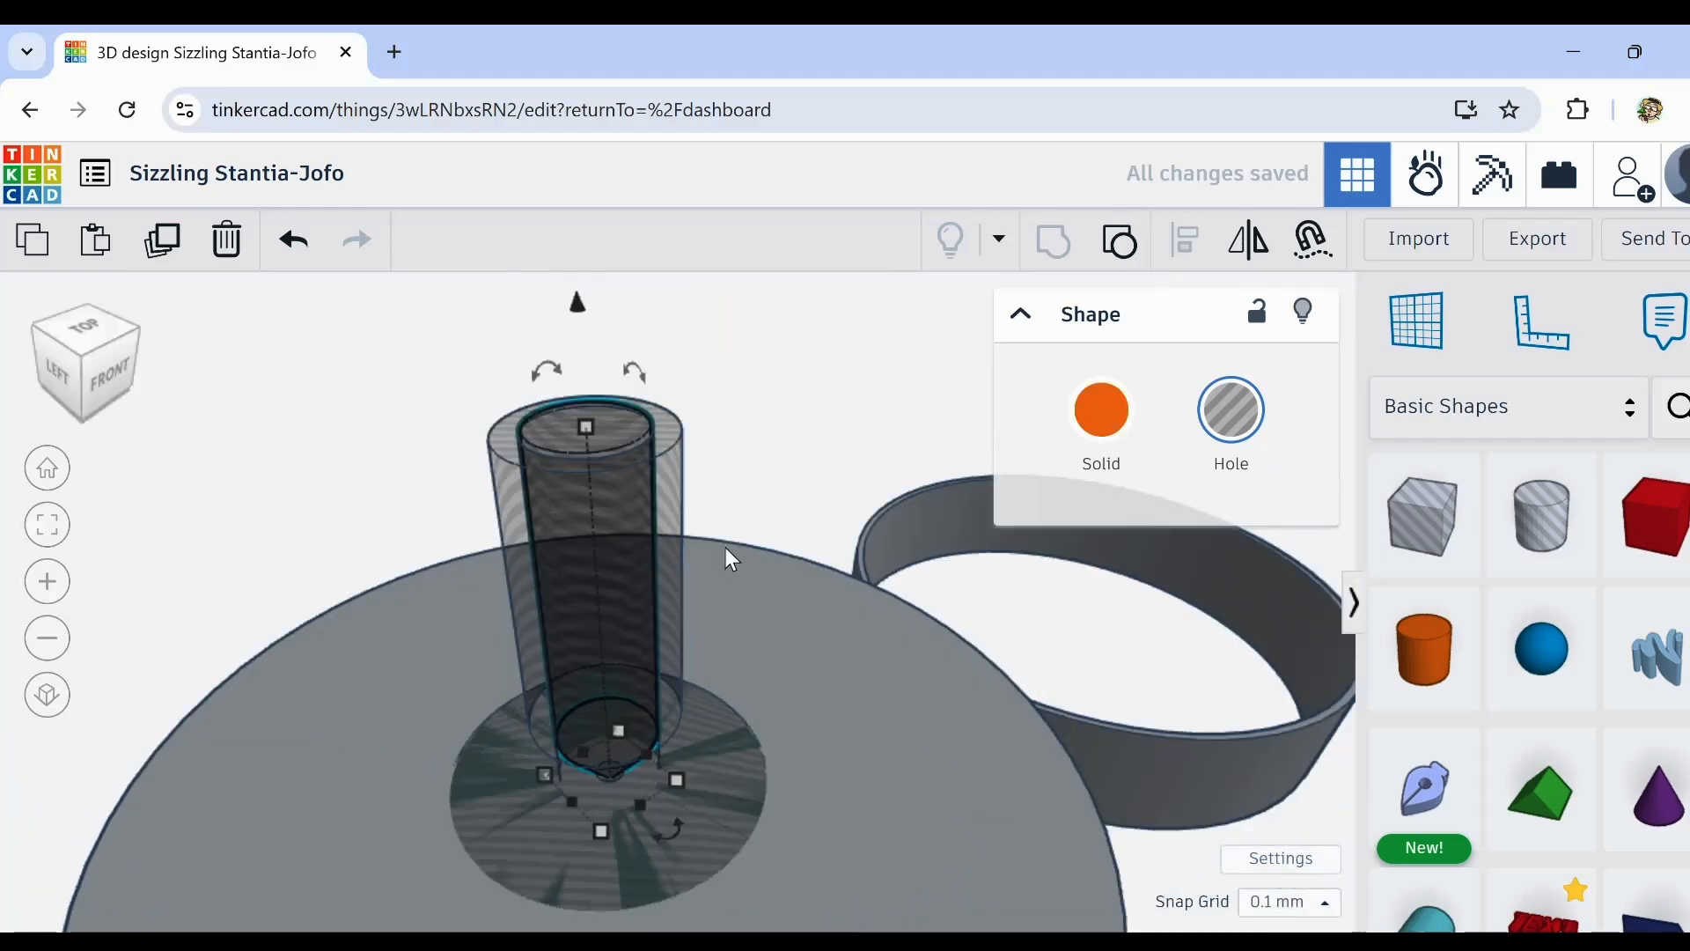
pyautogui.moveTo(725, 547); pyautogui.dragTo(669, 424, button='right')
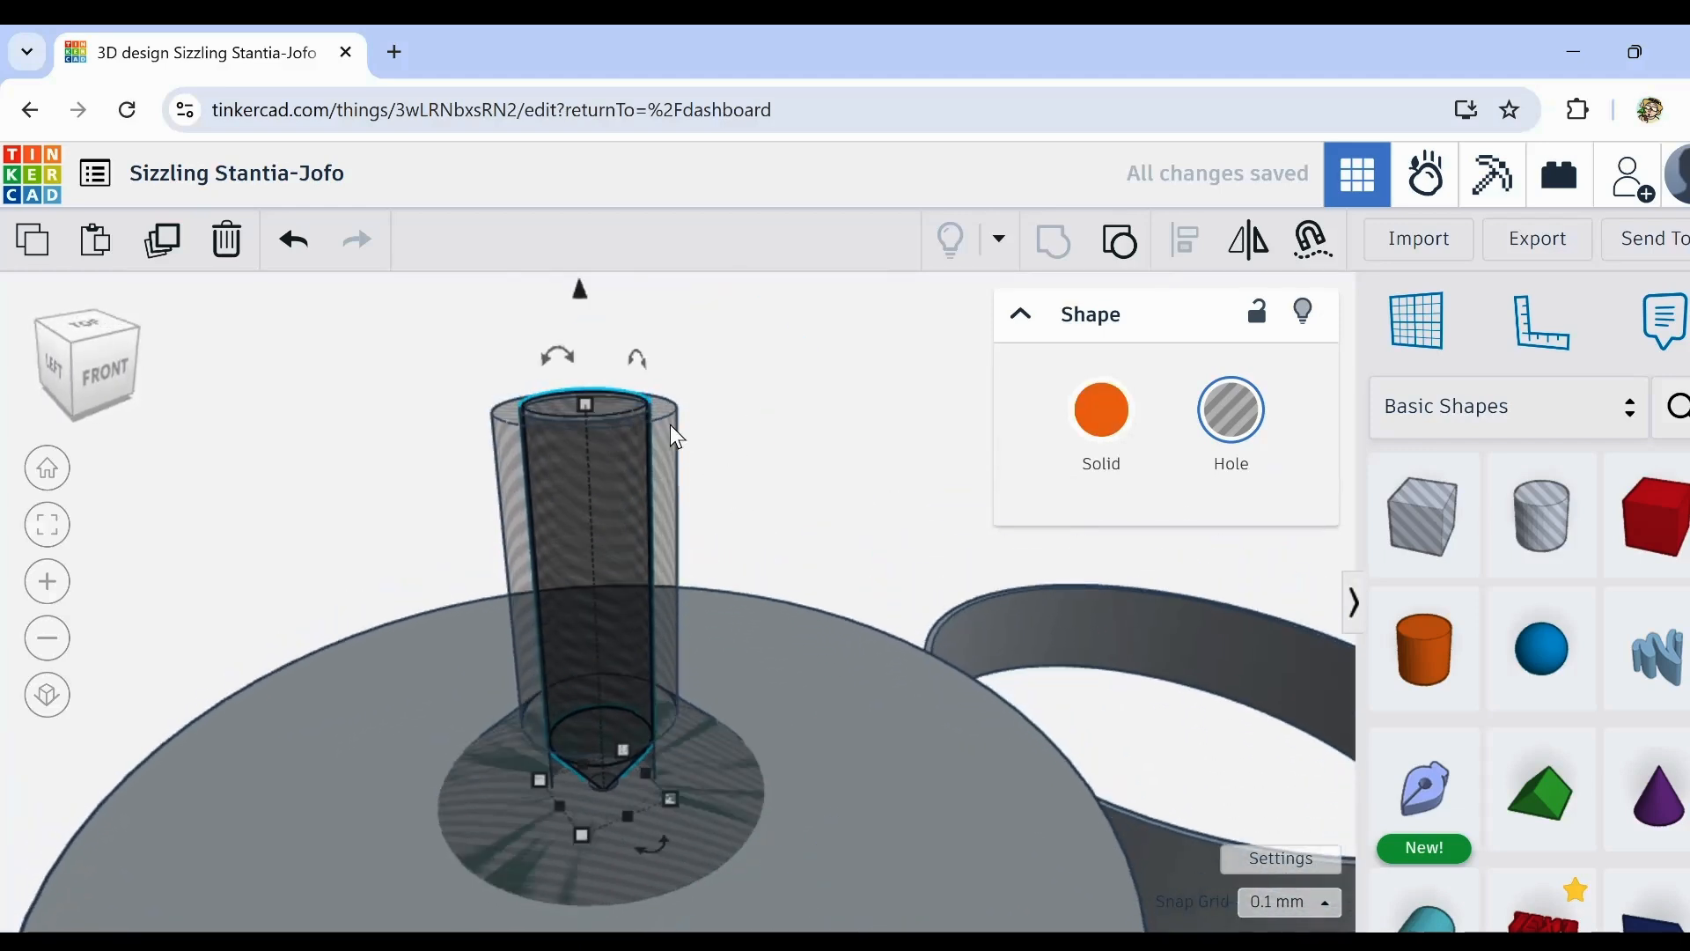
pyautogui.moveTo(584, 404); pyautogui.dragTo(584, 379)
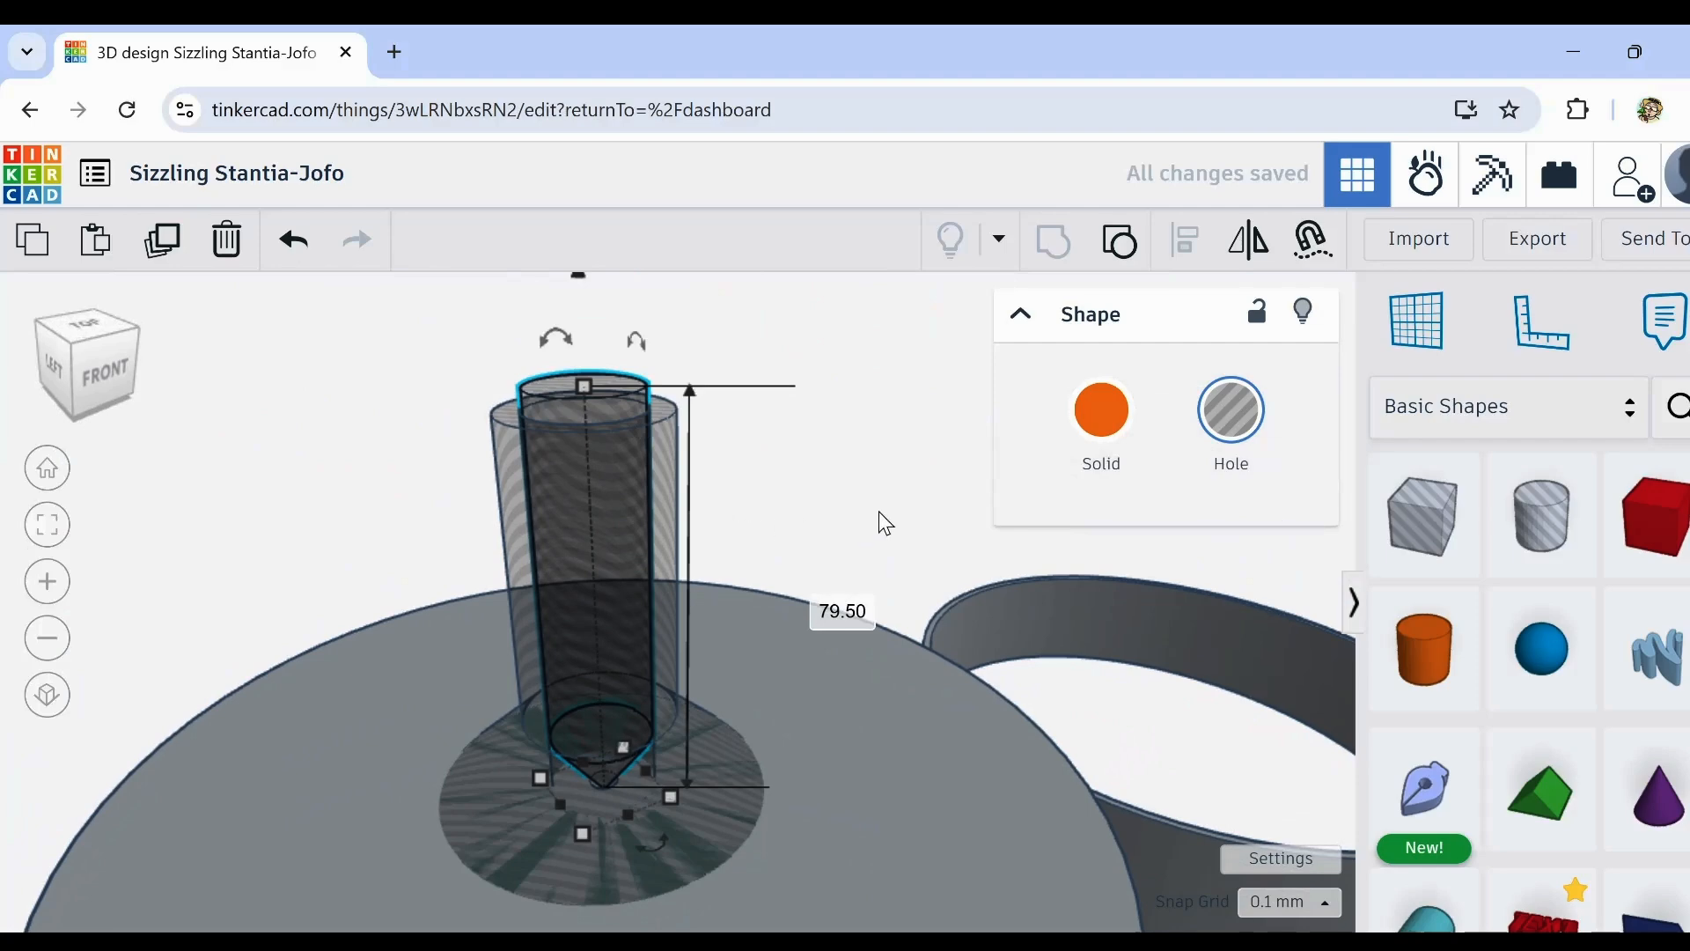
pyautogui.moveTo(879, 520); pyautogui.dragTo(794, 454, button='right')
# Step: Turn the flared stem from a hole back into a solid
pyautogui.click(665, 491)
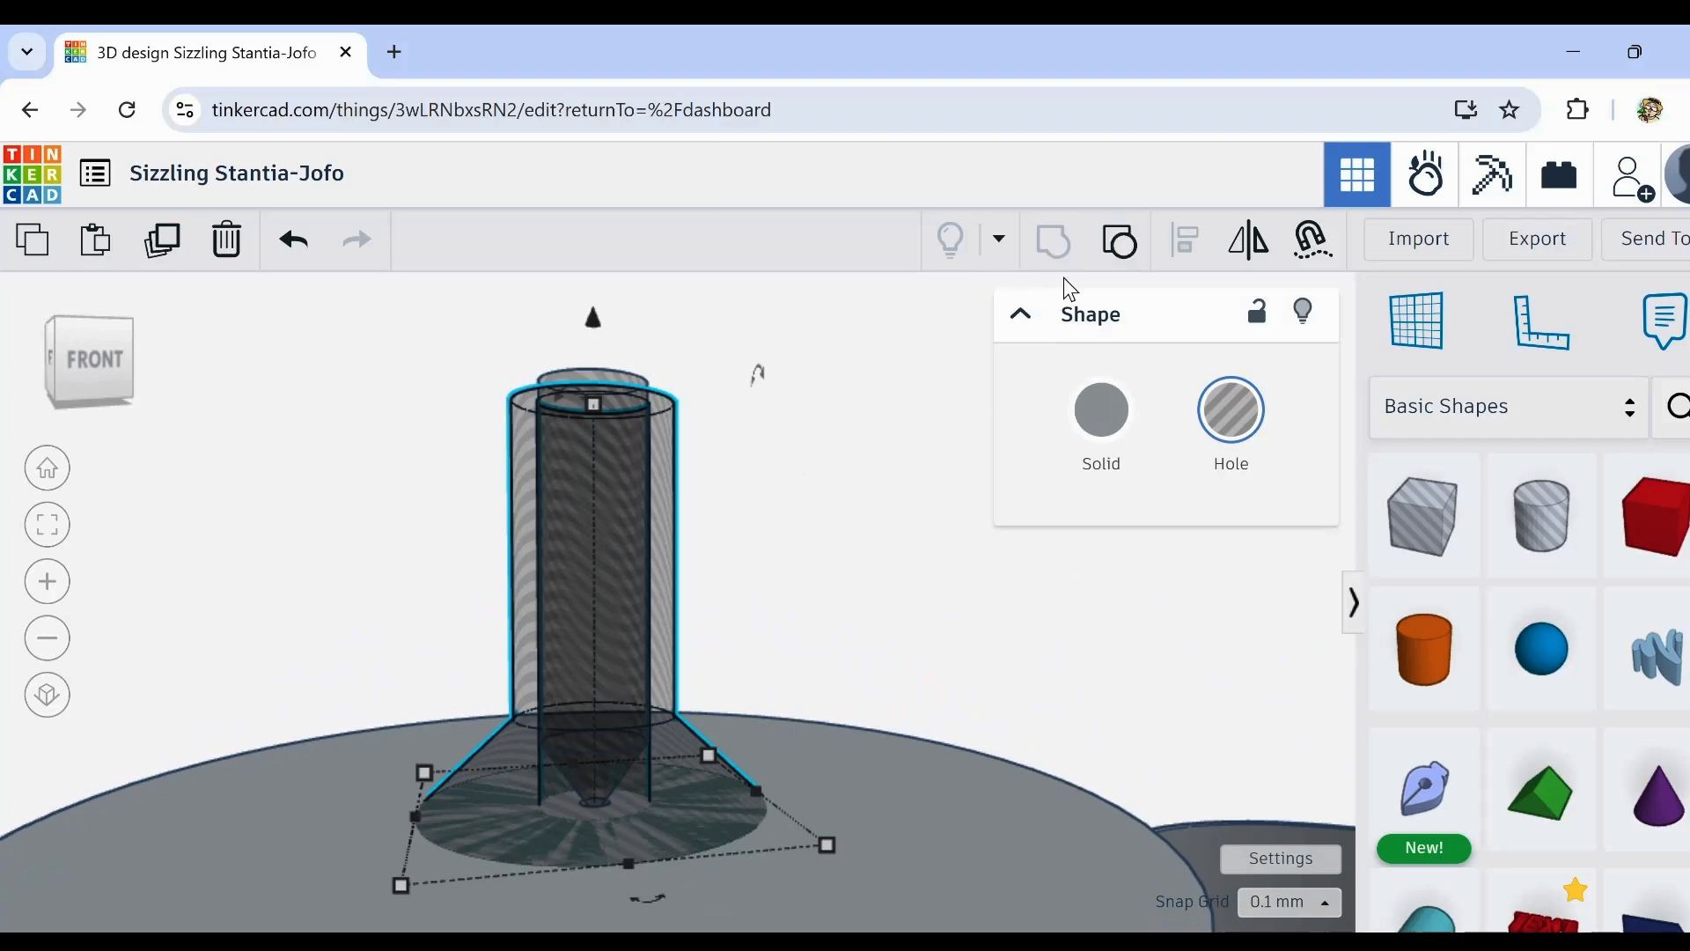
pyautogui.click(1116, 434)
pyautogui.moveTo(836, 457); pyautogui.dragTo(837, 488, button='right')
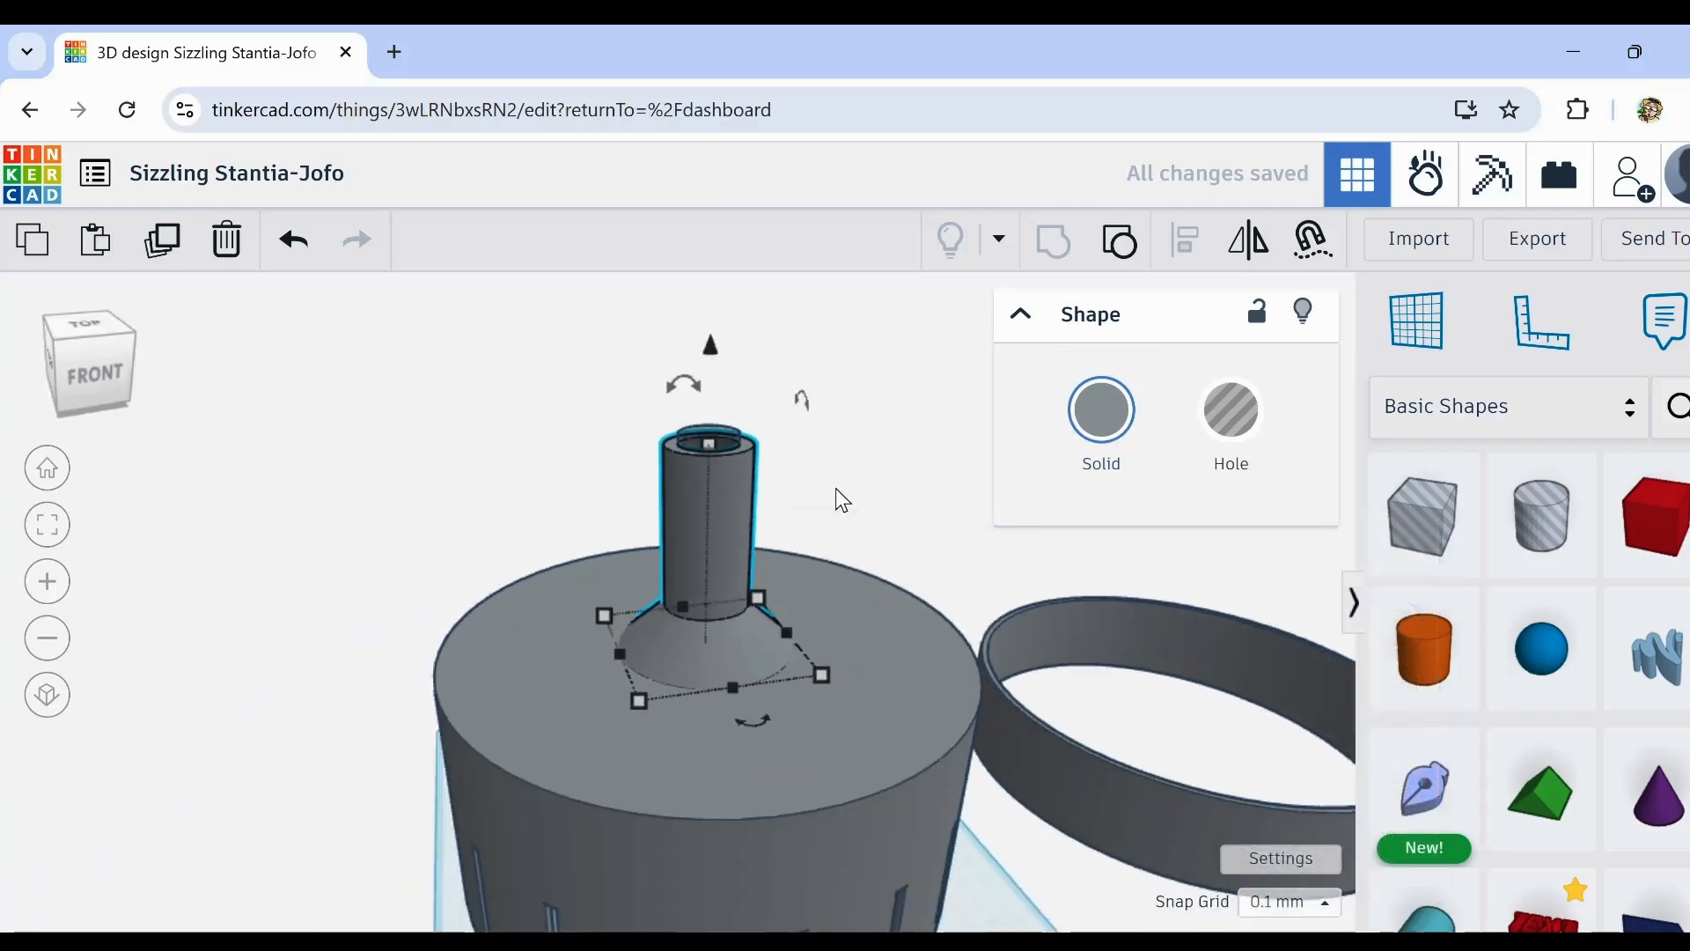
# Step: Move the slotted drum off the workplane, away from the stem, and flip it 180° so its open side faces up
pyautogui.scroll(-2, 837, 489)
pyautogui.moveTo(757, 723); pyautogui.dragTo(324, 650)
pyautogui.moveTo(410, 486); pyautogui.dragTo(446, 684)
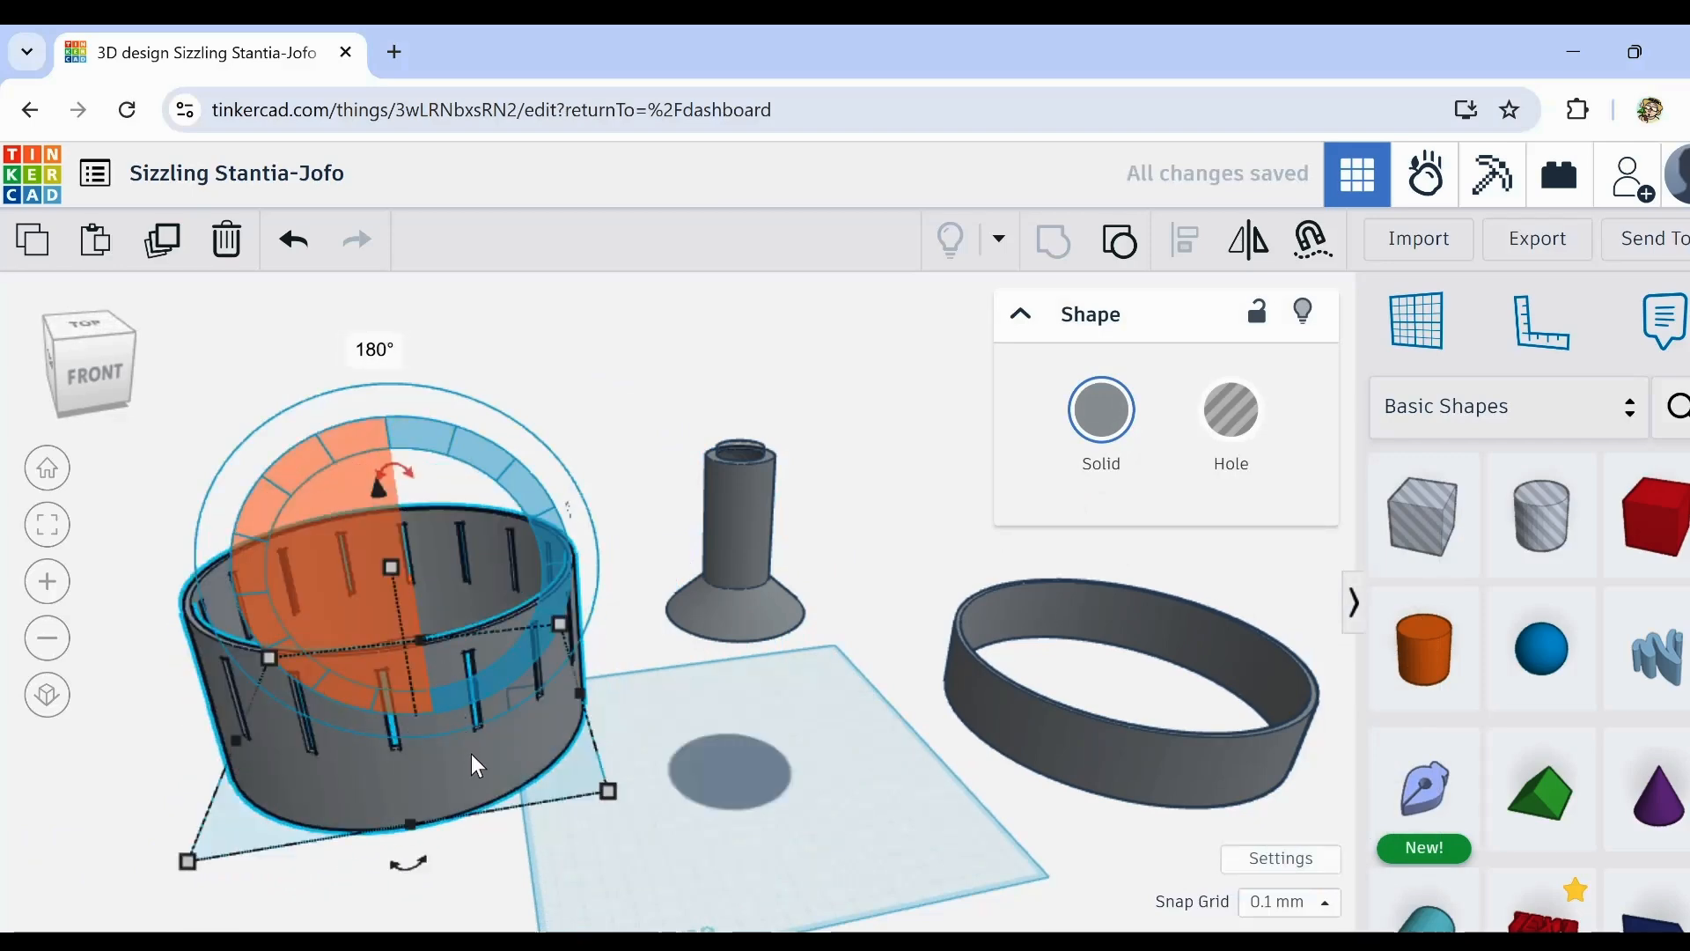
pyautogui.moveTo(472, 756); pyautogui.dragTo(366, 713)
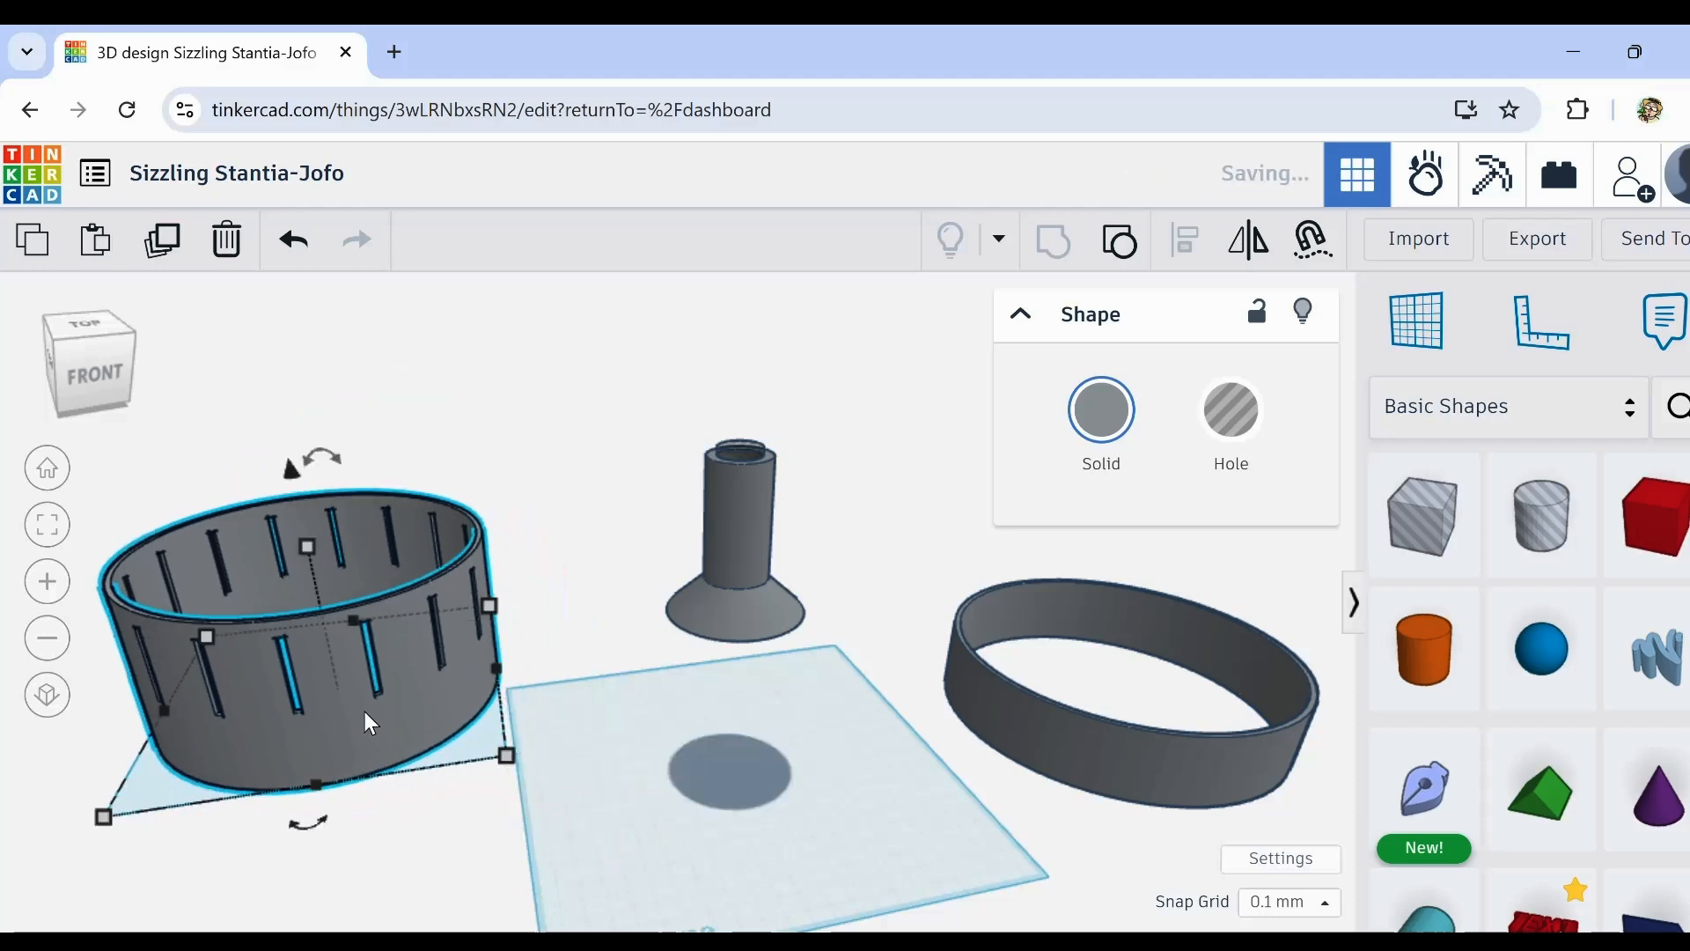
# Step: Drop the flared stem to the workplane level and place it inside the open slotted drum
pyautogui.click(748, 553)
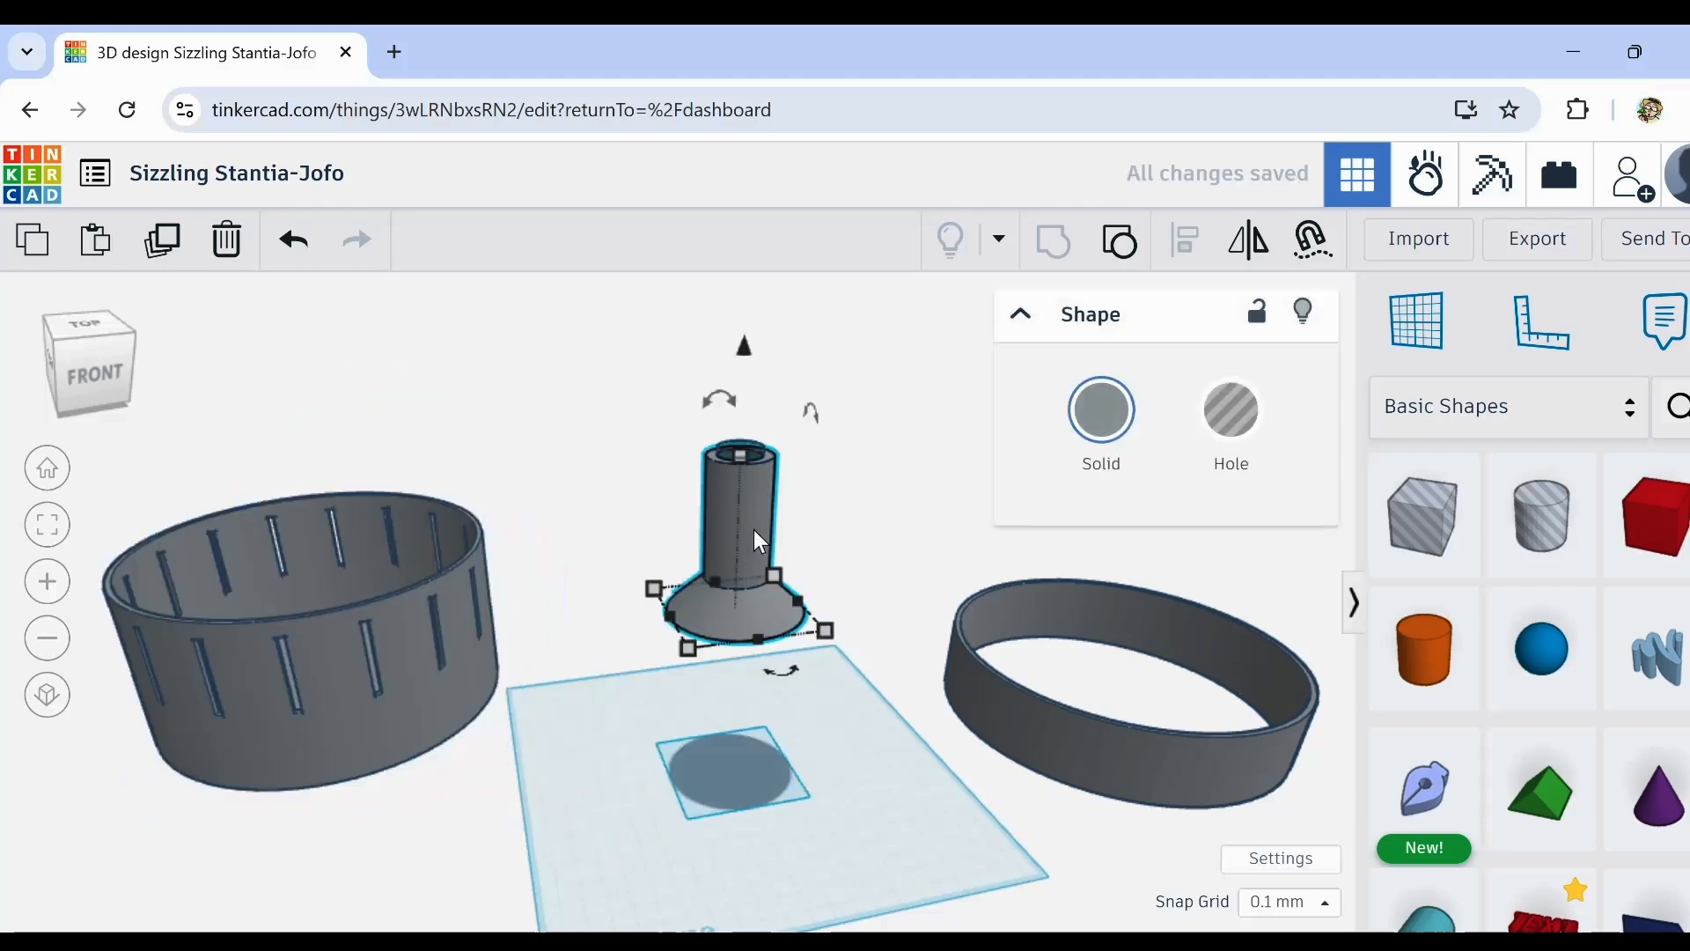
pyautogui.moveTo(754, 530)
pyautogui.mouseDown()
pyautogui.moveTo(646, 598)
pyautogui.moveTo(343, 653)
pyautogui.moveTo(326, 567)
pyautogui.mouseUp()
pyautogui.press('d')
pyautogui.moveTo(413, 773); pyautogui.dragTo(355, 618)
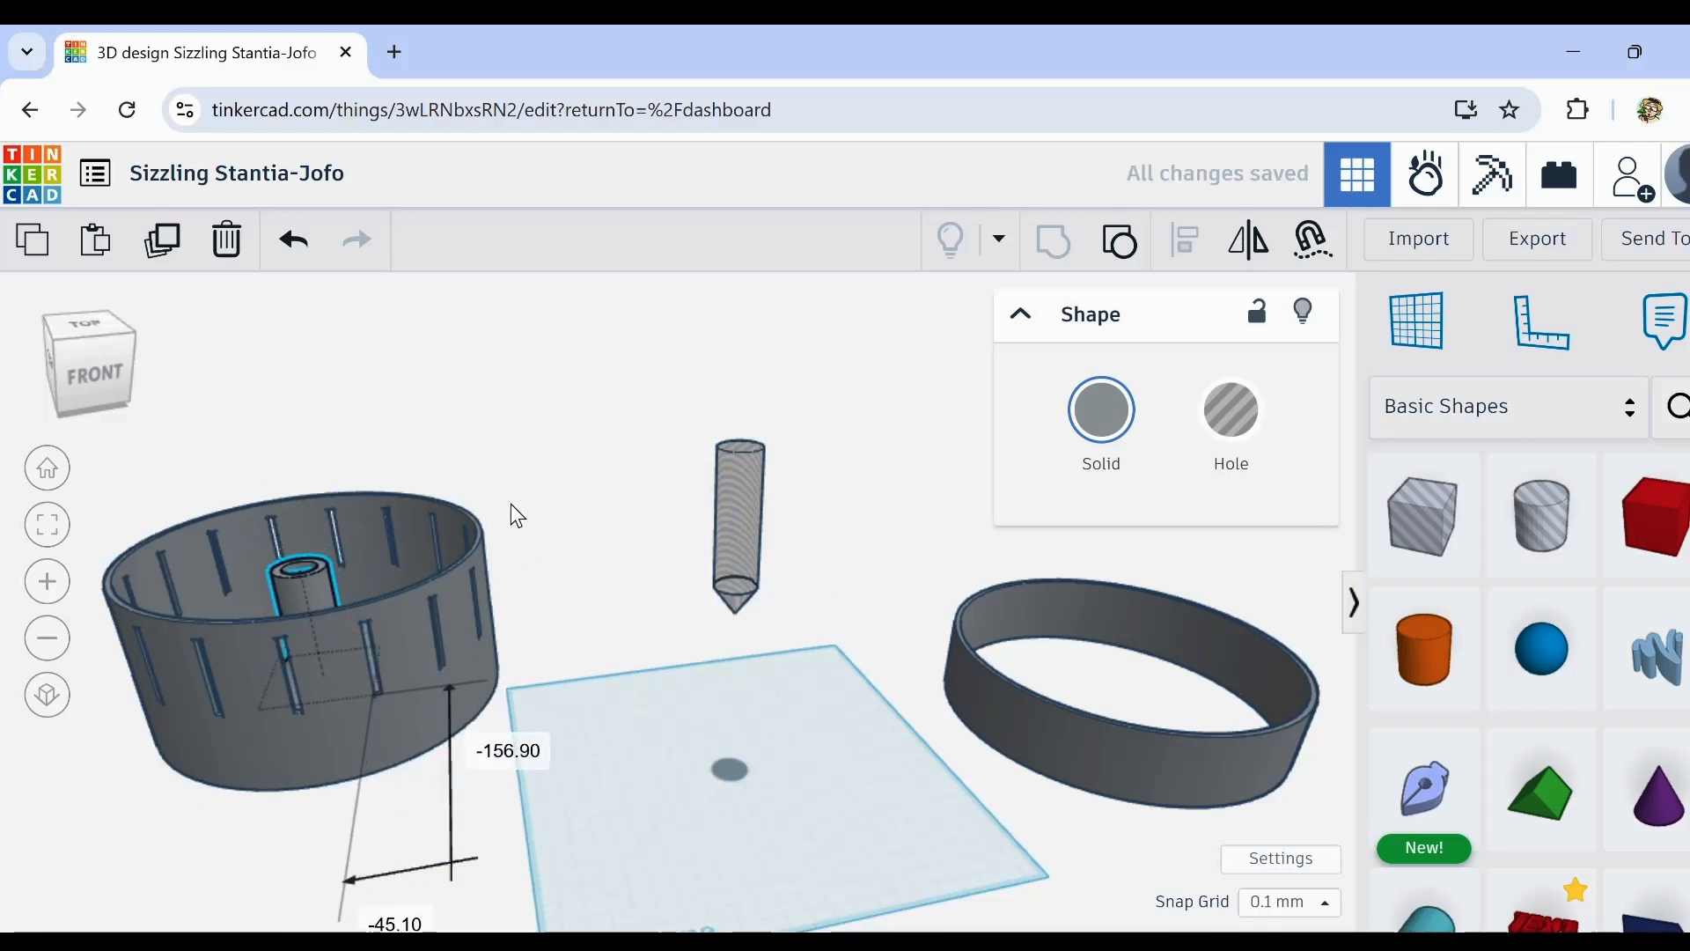
# Step: Try moving the flared stem out of the drum, and undo the move
pyautogui.moveTo(511, 503); pyautogui.dragTo(526, 586, button='right')
pyautogui.moveTo(291, 531); pyautogui.dragTo(393, 769)
pyautogui.click(293, 238)
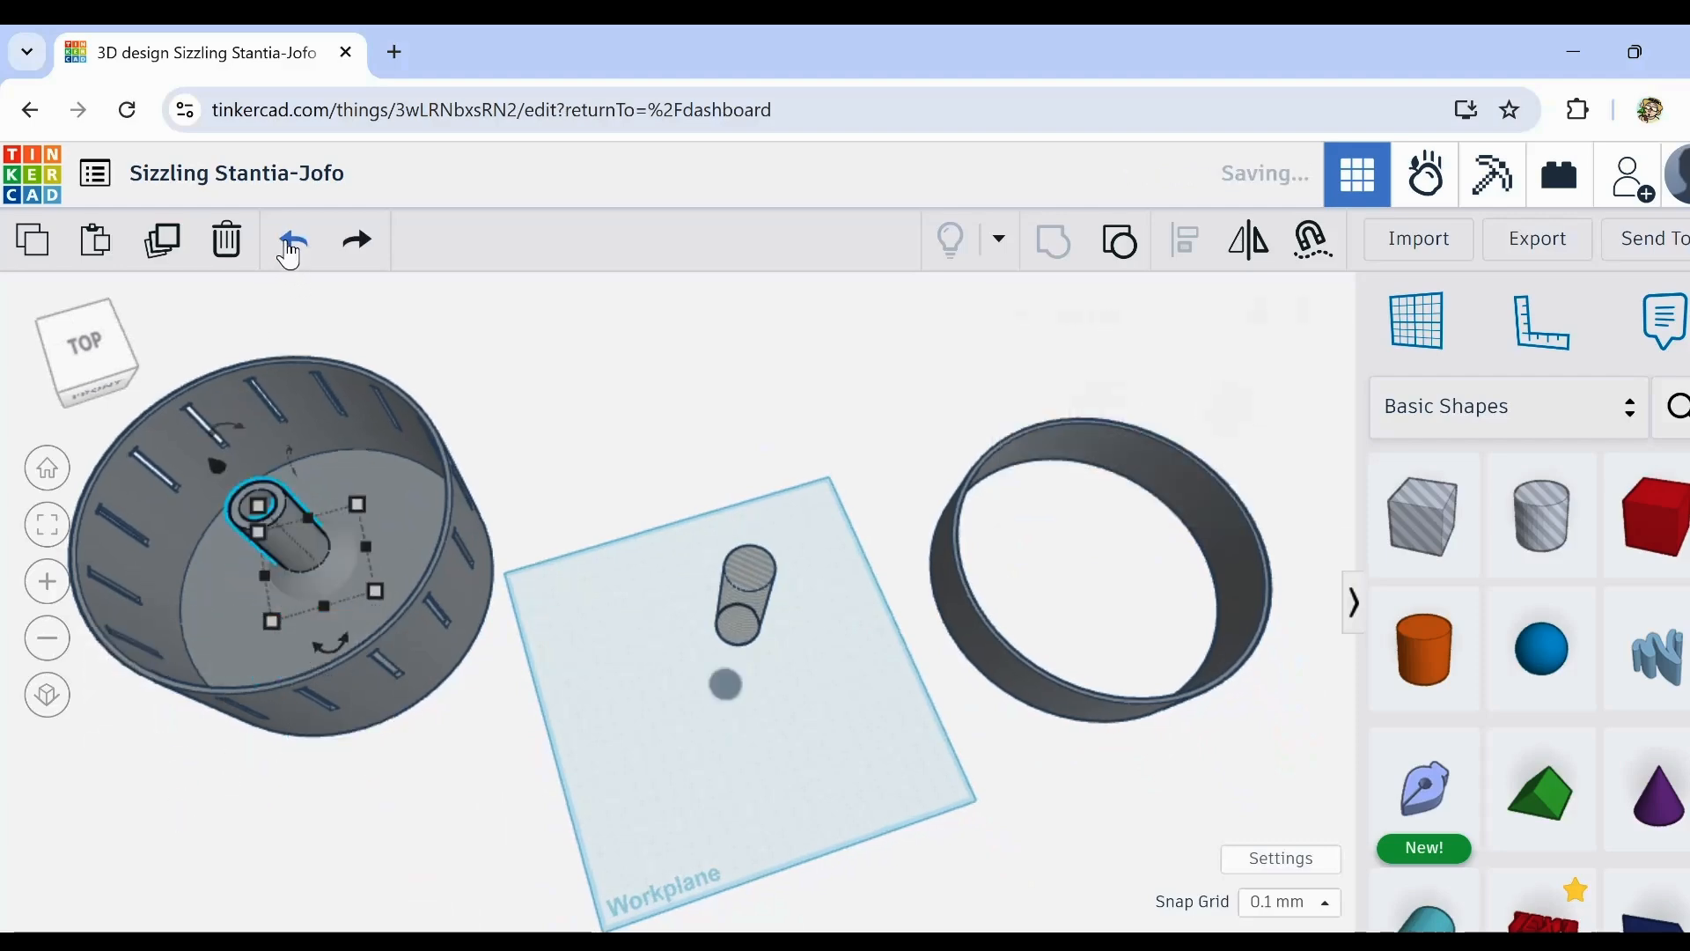
# Step: Move the flared stem out of the drum and place it just in front of the drum's wall
pyautogui.moveTo(447, 737)
pyautogui.mouseDown(button='right')
pyautogui.moveTo(388, 582)
pyautogui.moveTo(471, 716)
pyautogui.mouseUp(button='right')
pyautogui.click(471, 715)
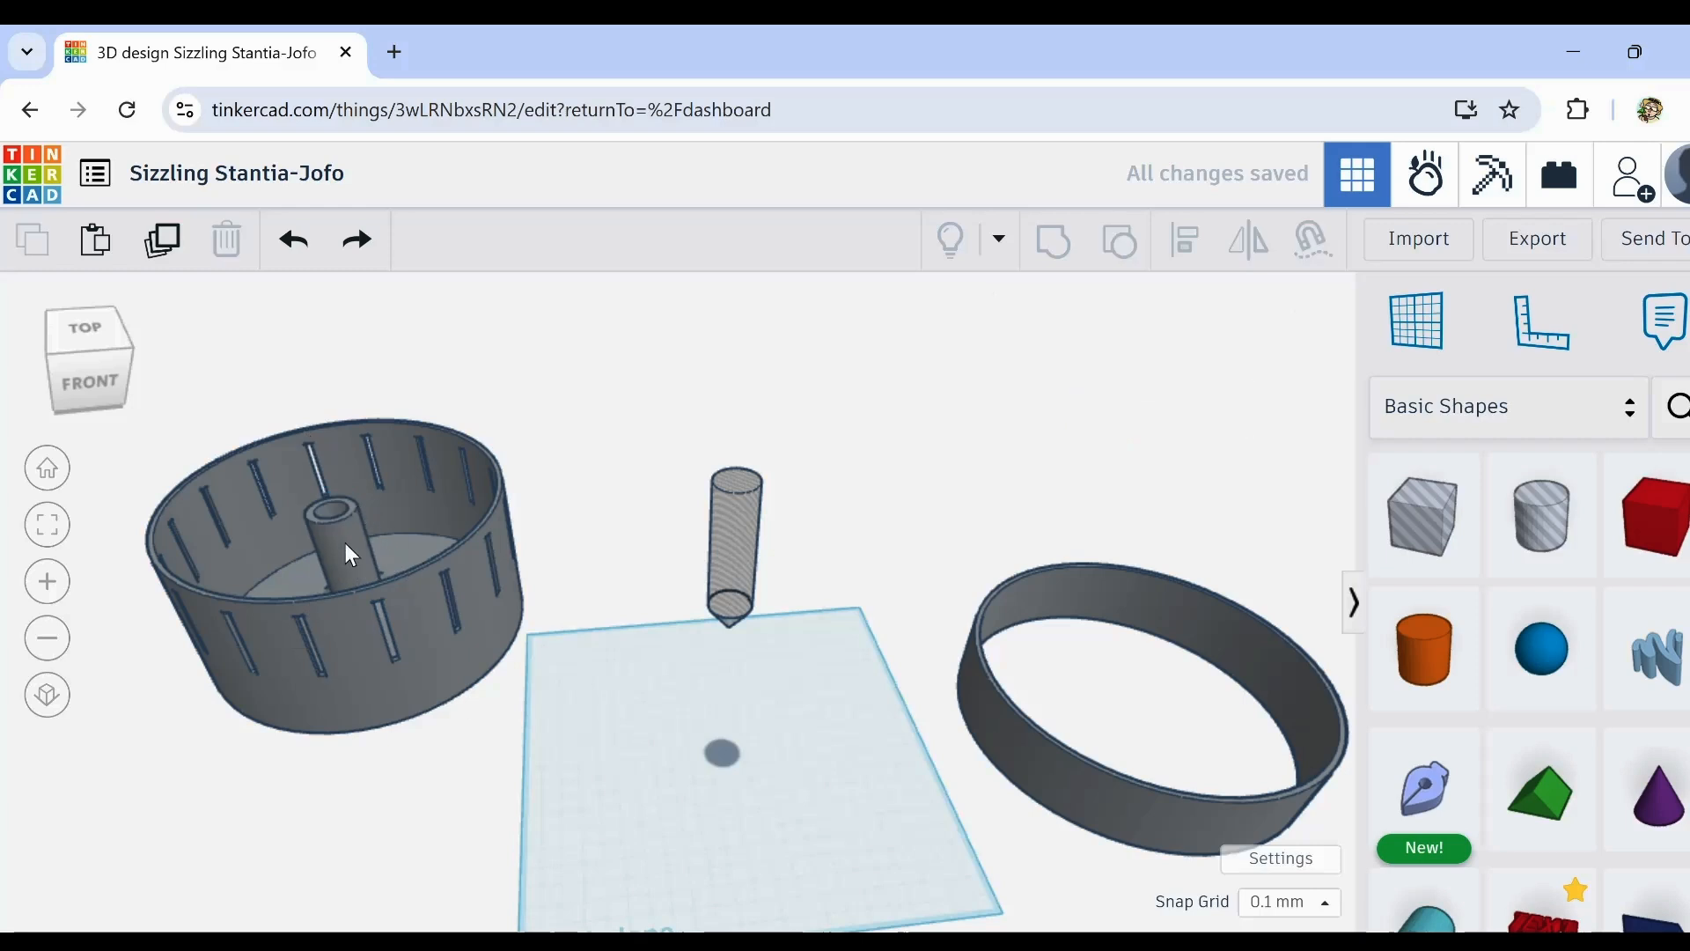
pyautogui.moveTo(347, 537); pyautogui.dragTo(359, 729)
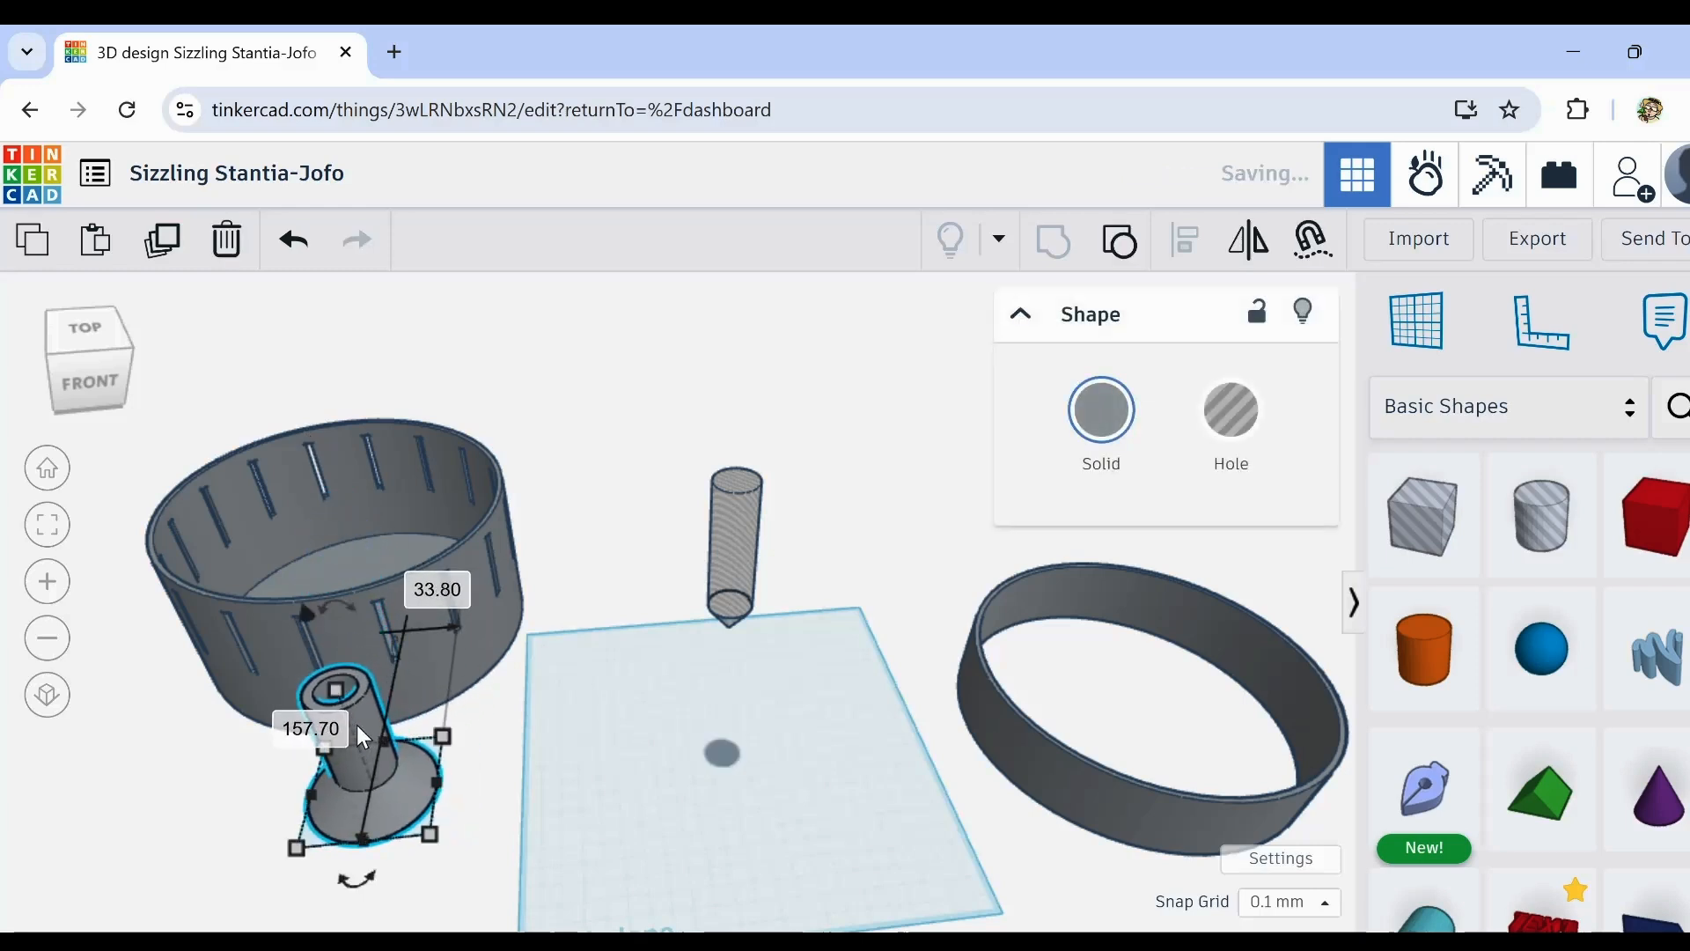
# Step: Turn the pointed pin hole above the workplane into an orange solid
pyautogui.click(732, 555)
pyautogui.moveTo(731, 555); pyautogui.dragTo(801, 694, button='right')
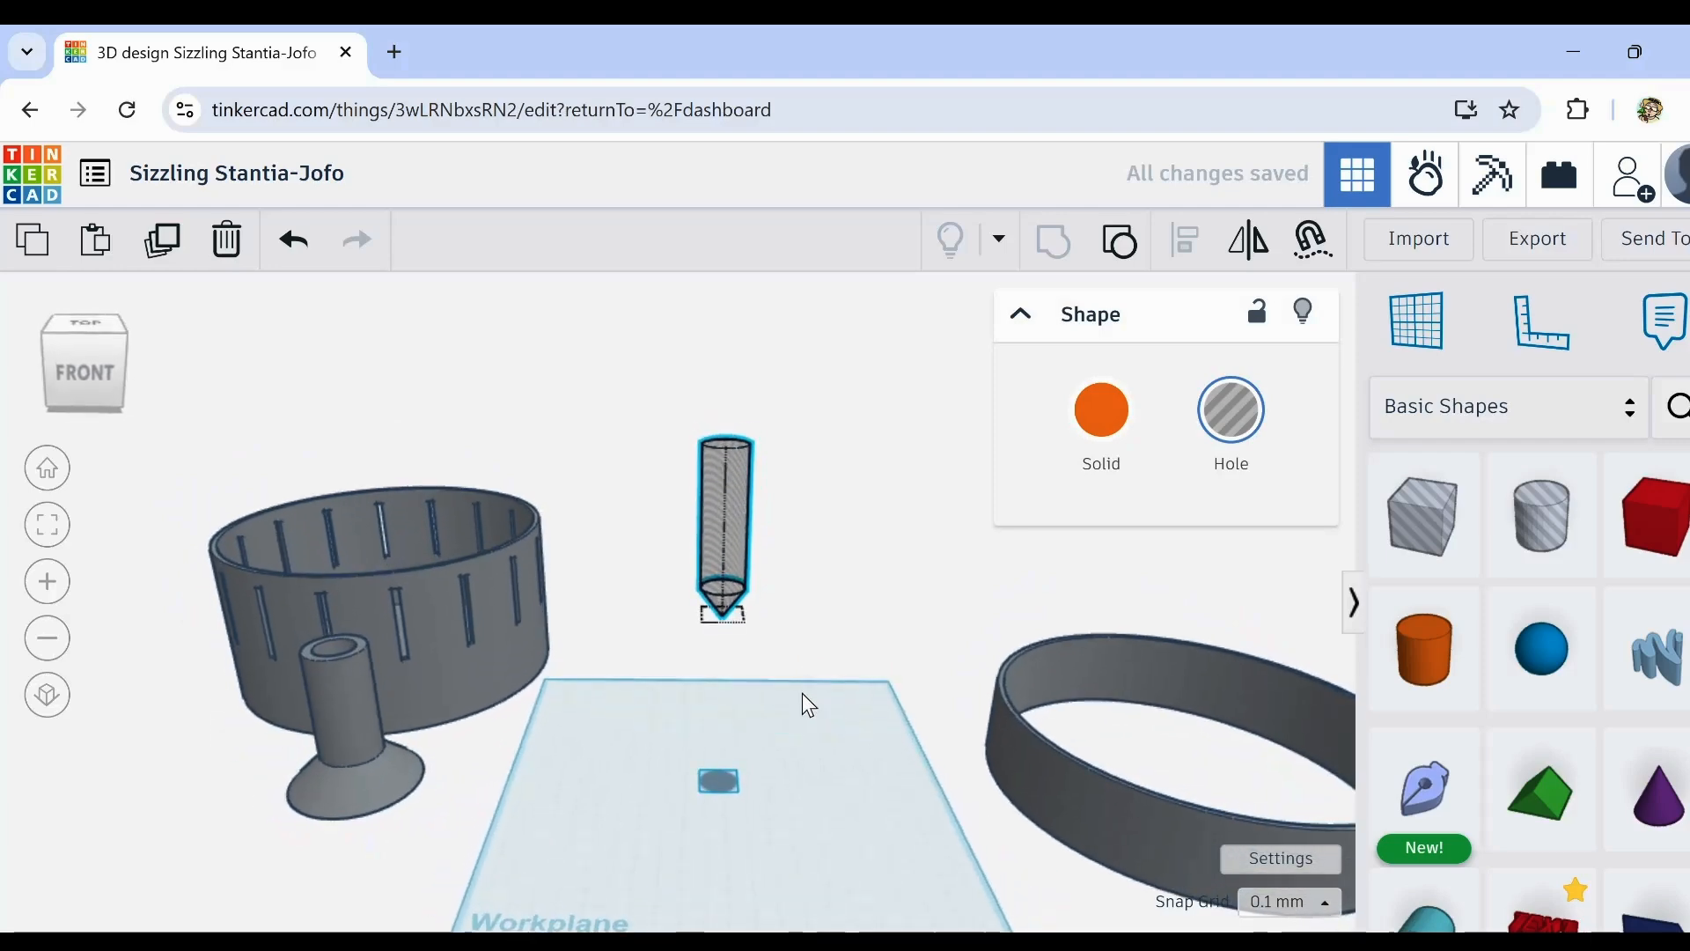
pyautogui.click(1100, 412)
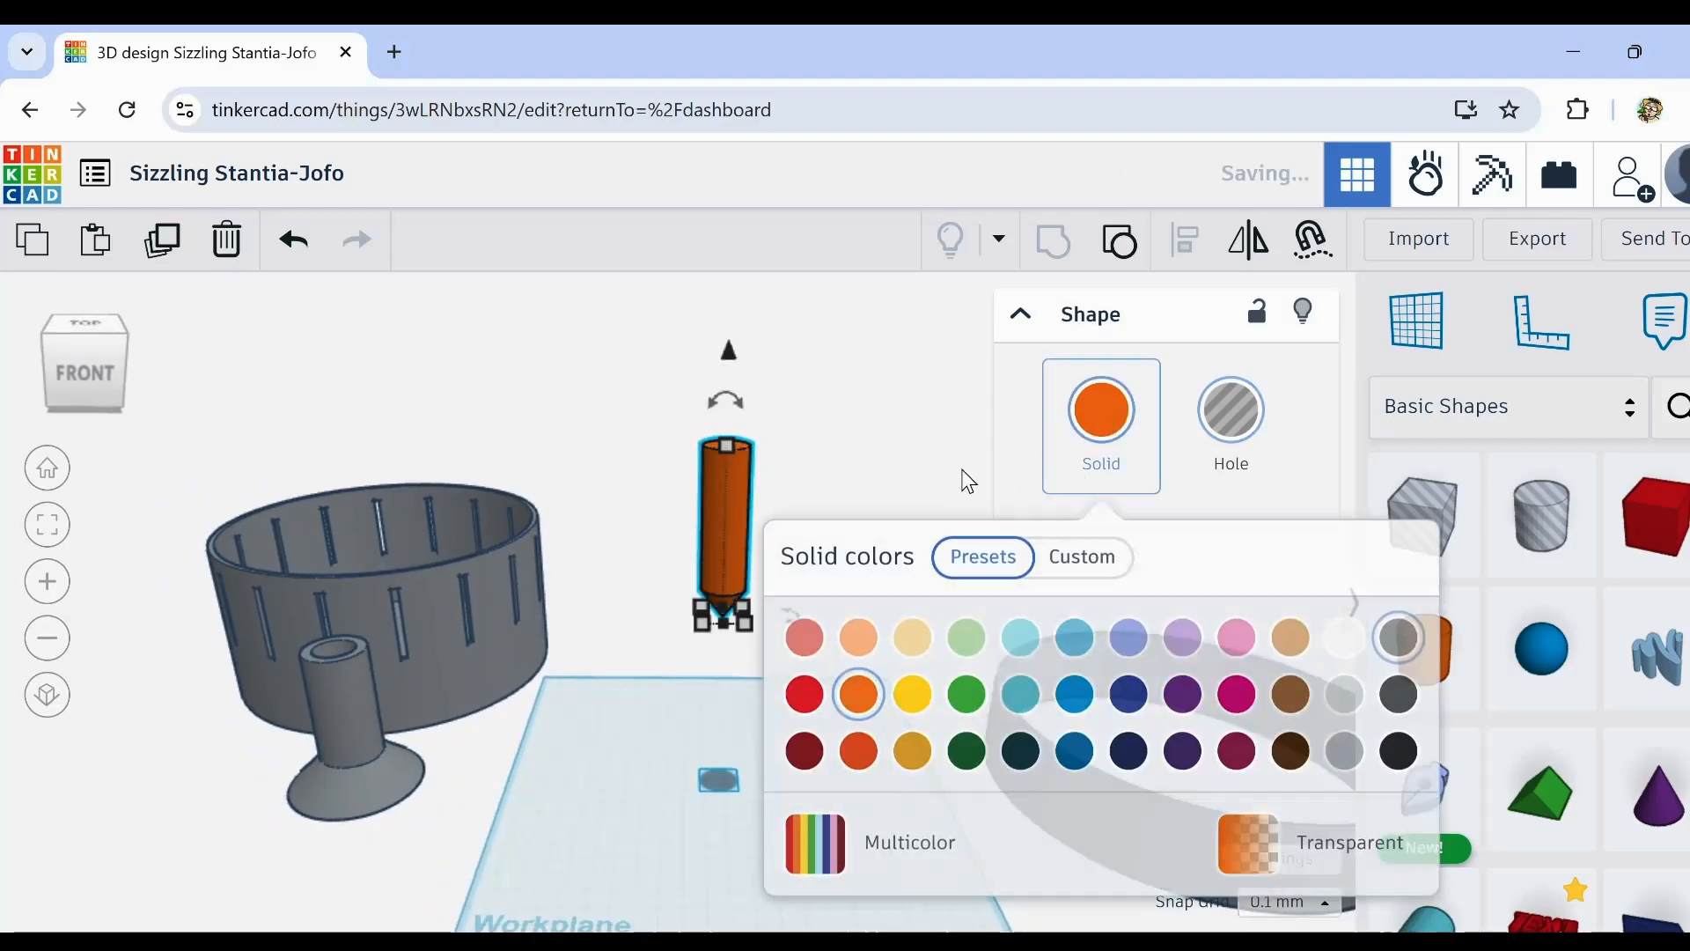
# Step: Colour the pointed pin grey and rotate it 180° so that its tip points up
pyautogui.click(1404, 656)
pyautogui.moveTo(737, 394); pyautogui.dragTo(726, 582)
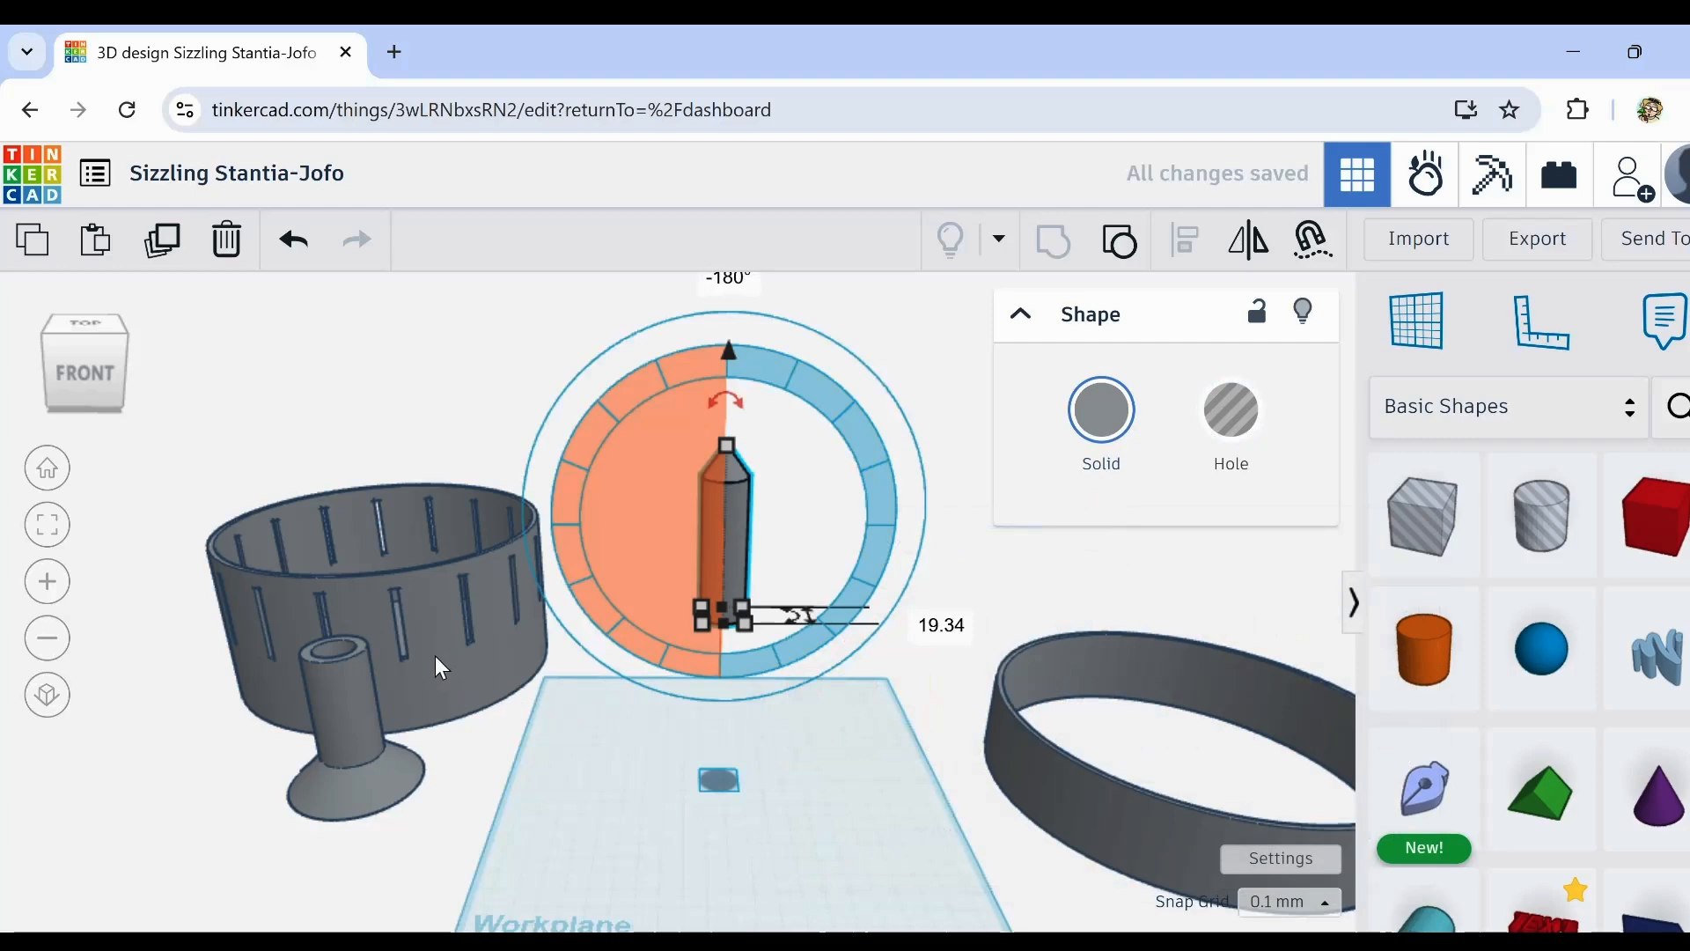
# Step: Turn the flared stem upside down so that its wide flared end faces up
pyautogui.click(345, 700)
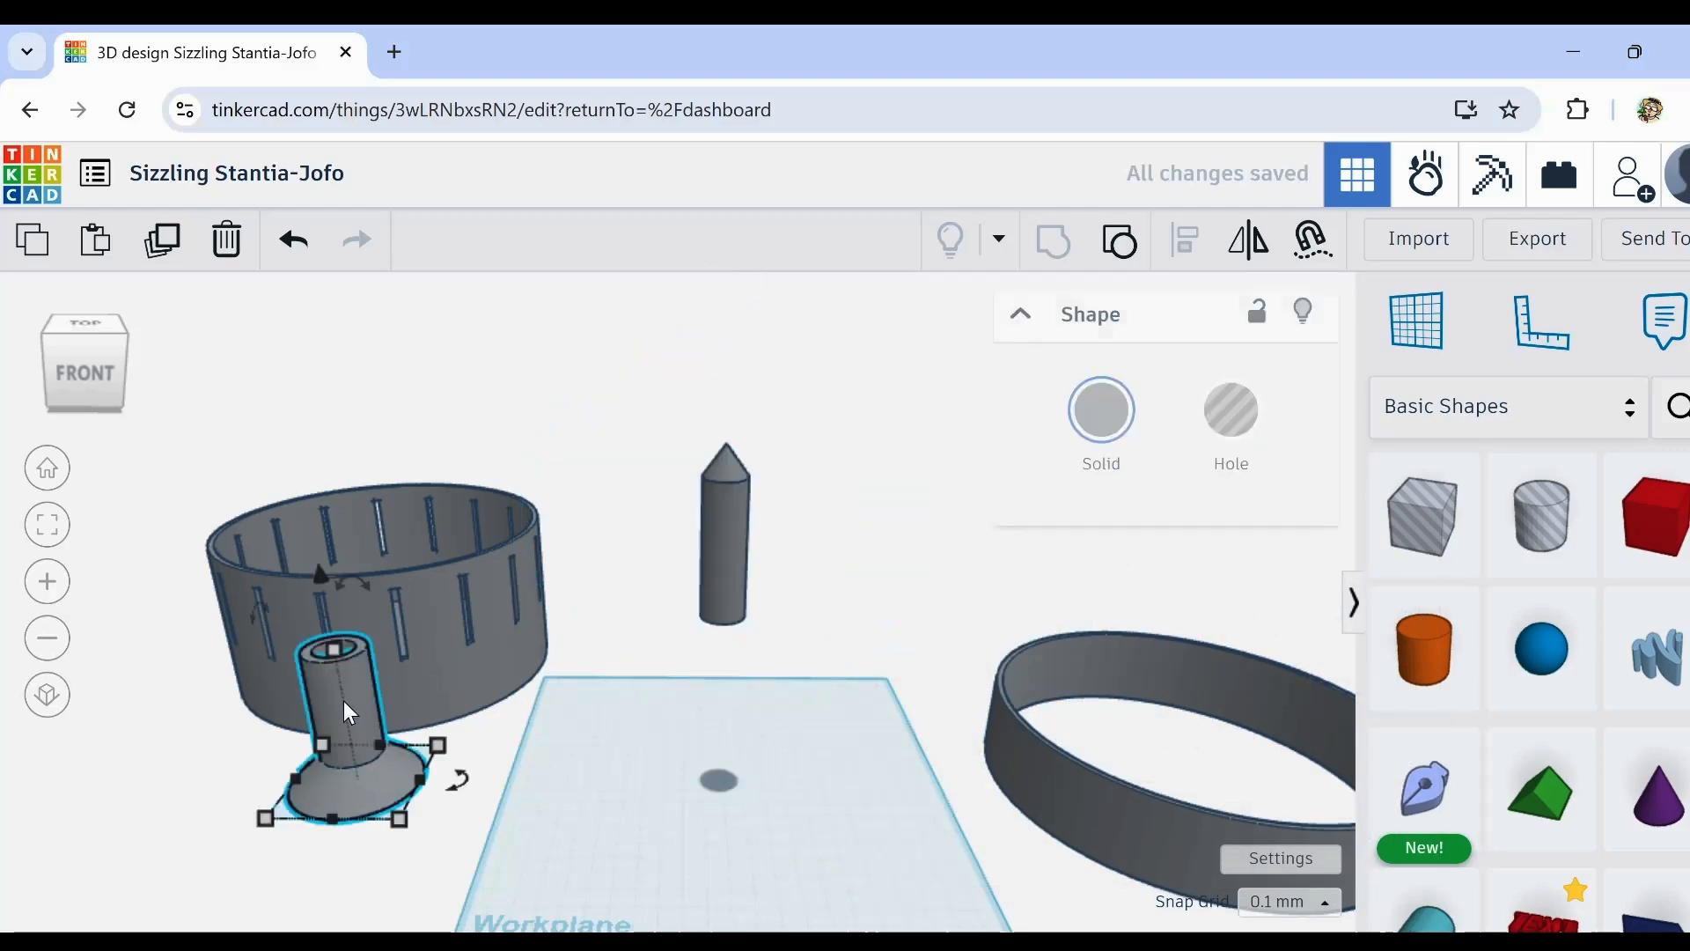
pyautogui.moveTo(340, 583); pyautogui.dragTo(436, 667)
pyautogui.moveTo(524, 552); pyautogui.dragTo(525, 547)
# Step: Cruise the slotted drum onto the flared stem's upper face and centre the two parts on each other
pyautogui.click(441, 618)
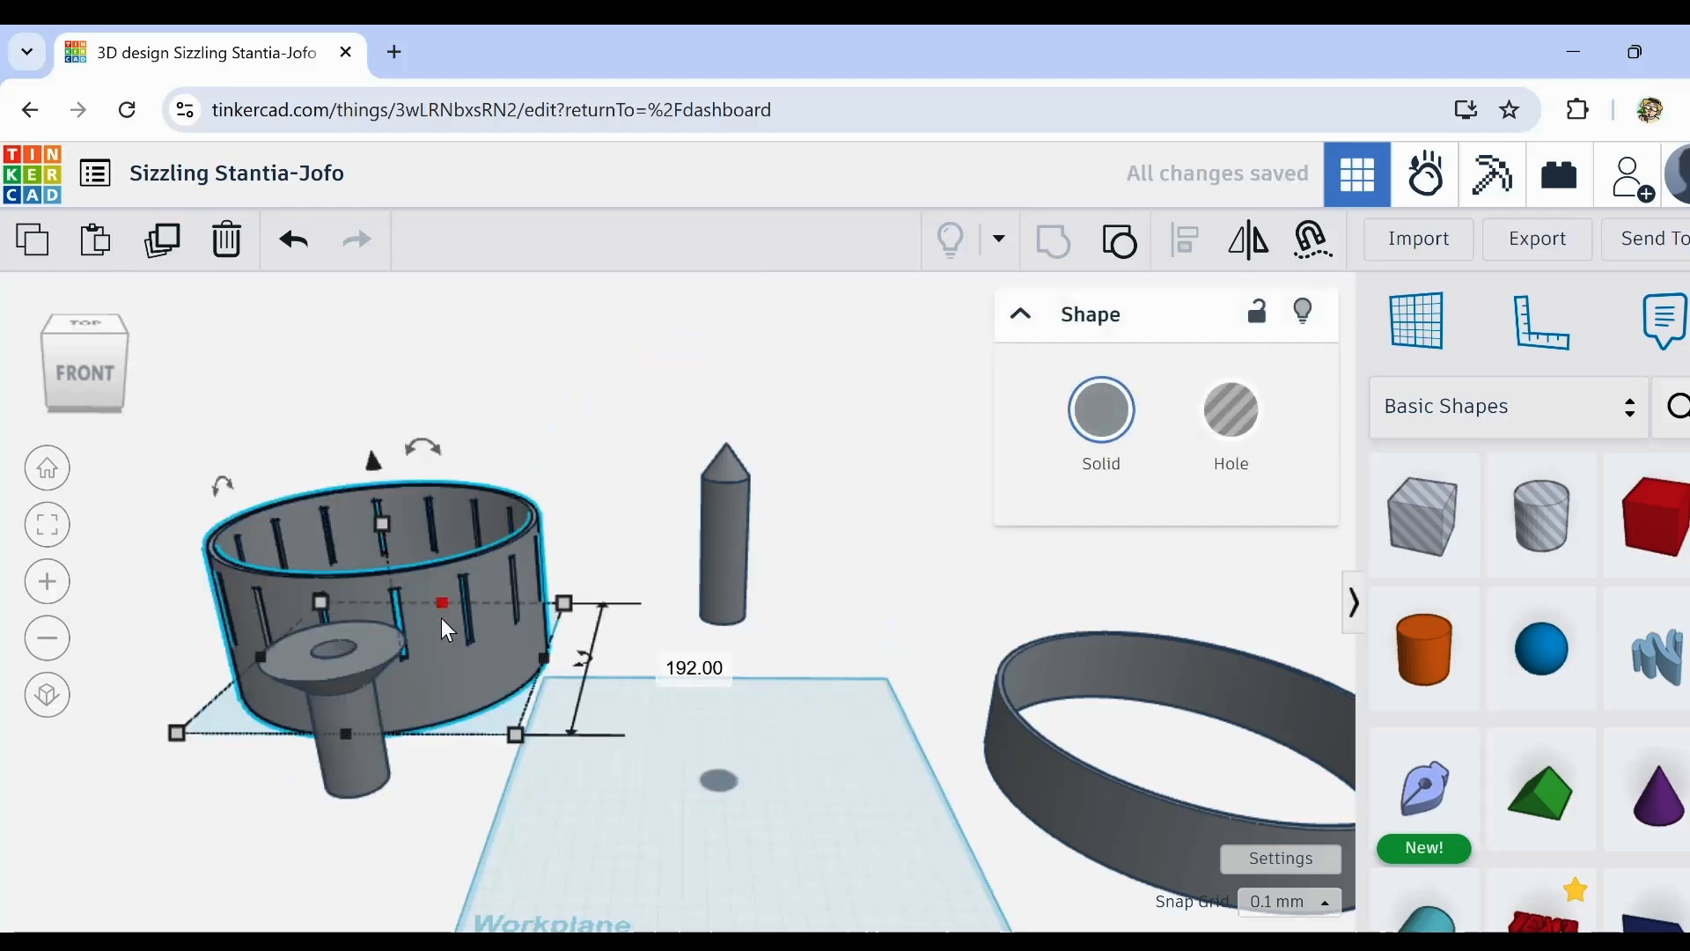
pyautogui.click(1307, 255)
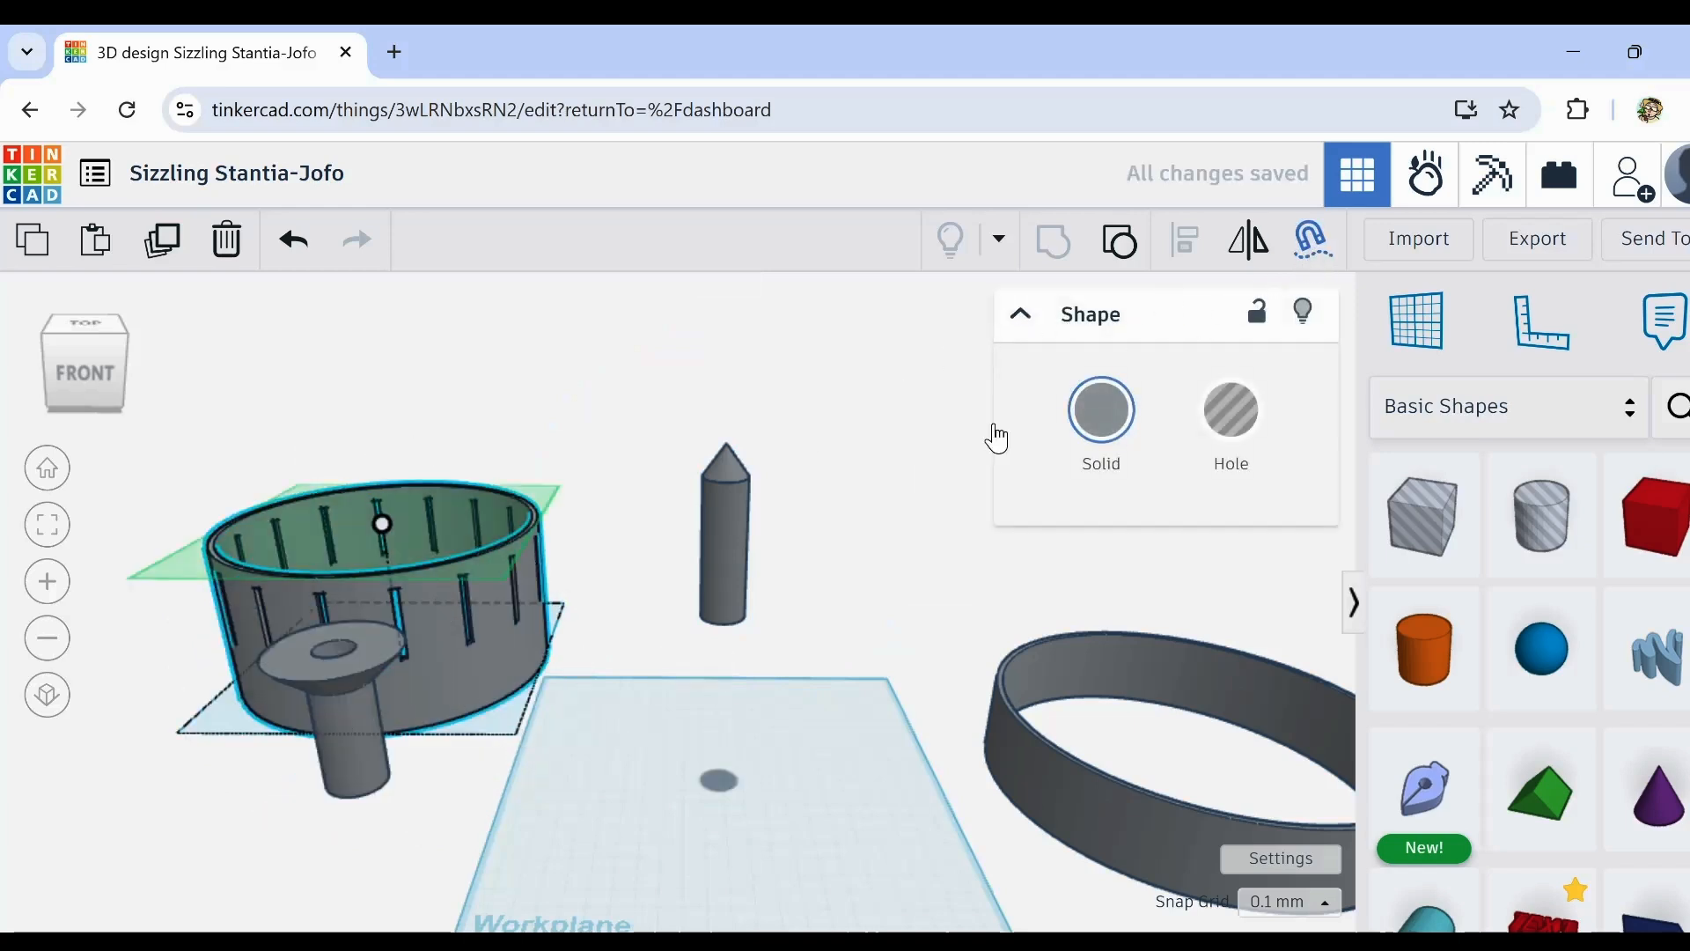
pyautogui.moveTo(381, 523); pyautogui.dragTo(338, 649)
pyautogui.moveTo(499, 797); pyautogui.dragTo(348, 680)
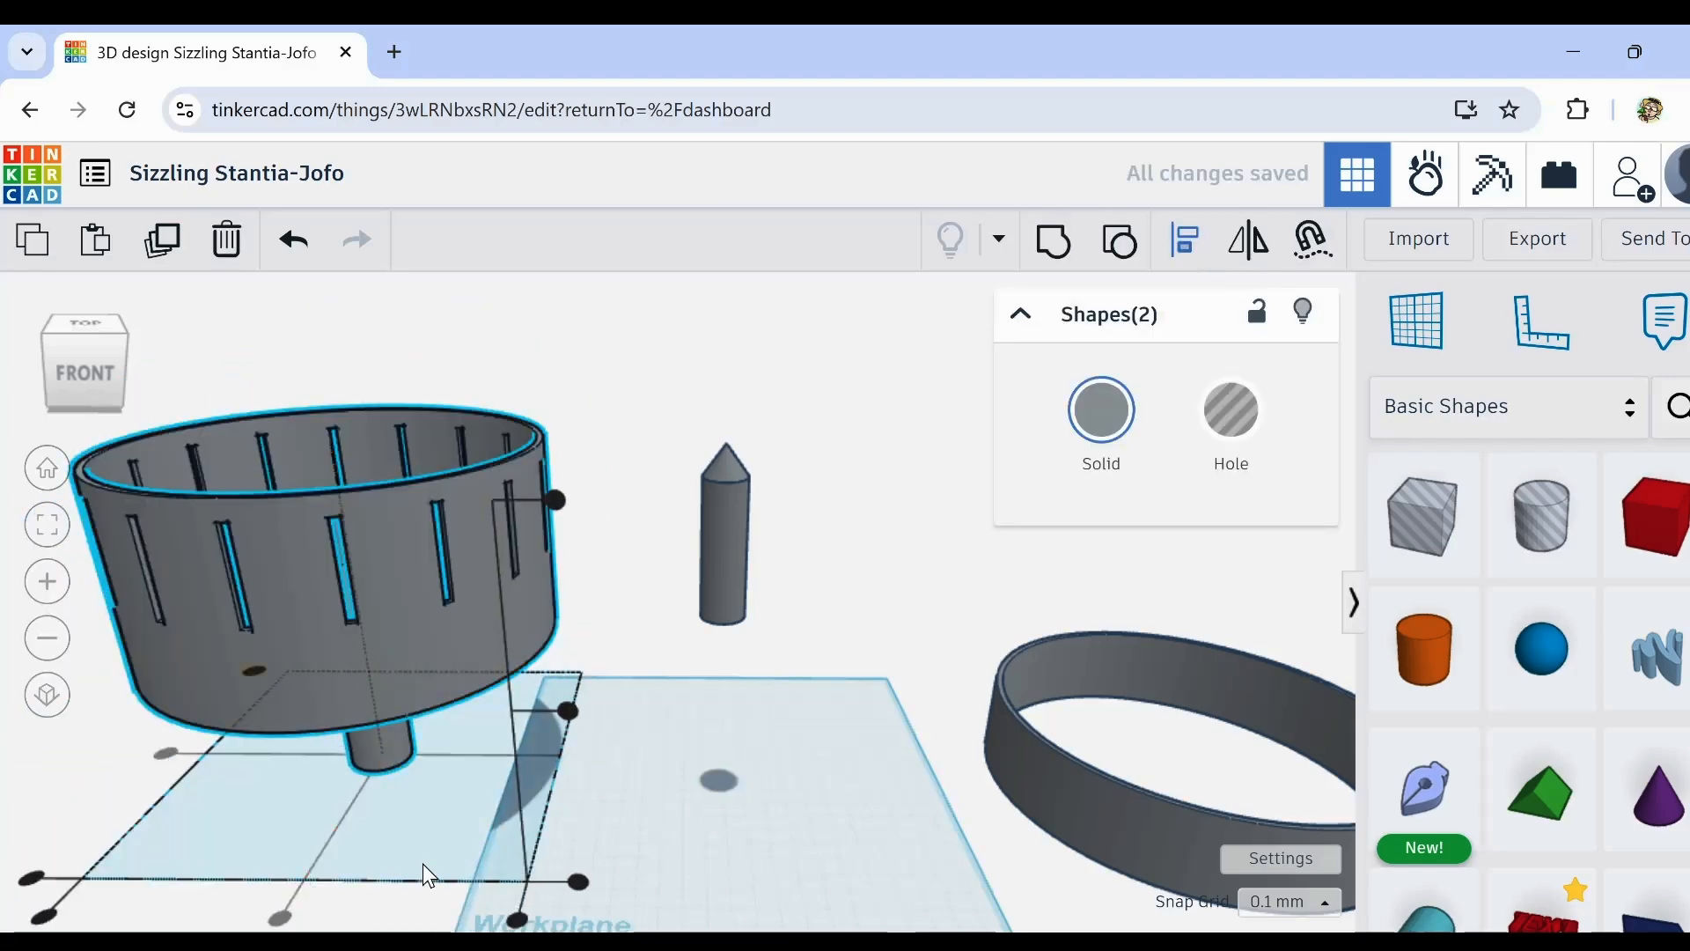
pyautogui.click(426, 875)
# Step: Nudge the pointed pin slightly forward, drop it onto the workplane and raise it a little above the surface
pyautogui.moveTo(426, 875); pyautogui.dragTo(453, 806, button='right')
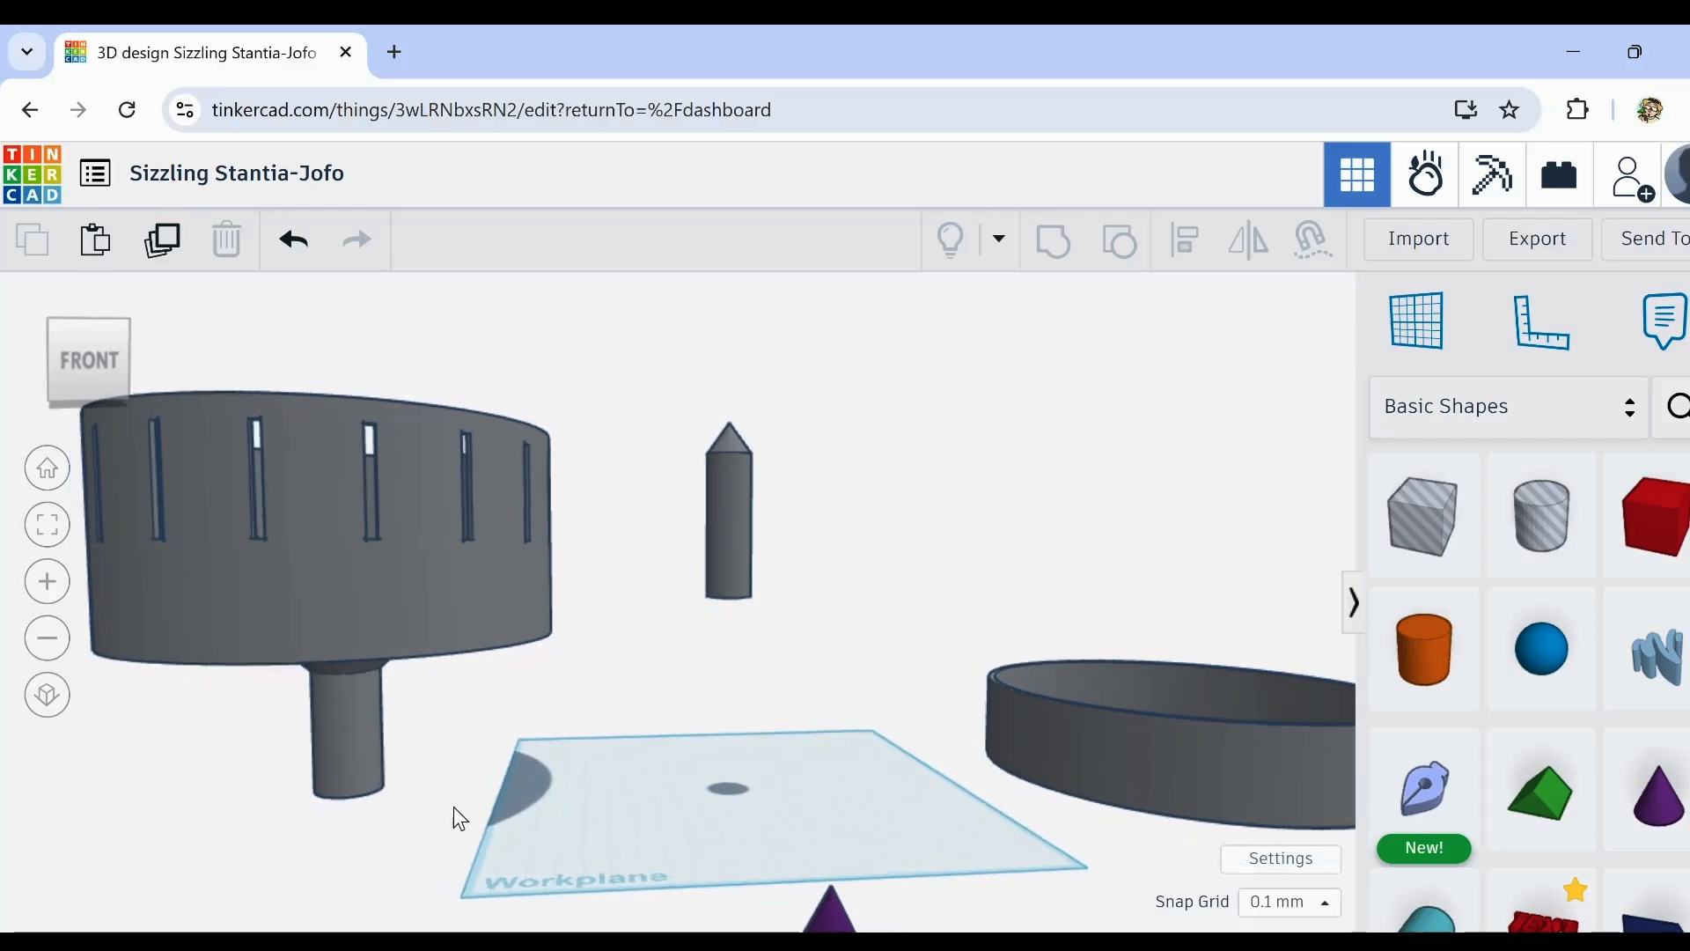
pyautogui.moveTo(458, 797); pyautogui.dragTo(566, 690)
pyautogui.moveTo(559, 674); pyautogui.dragTo(398, 661, button='right')
pyautogui.click(710, 520)
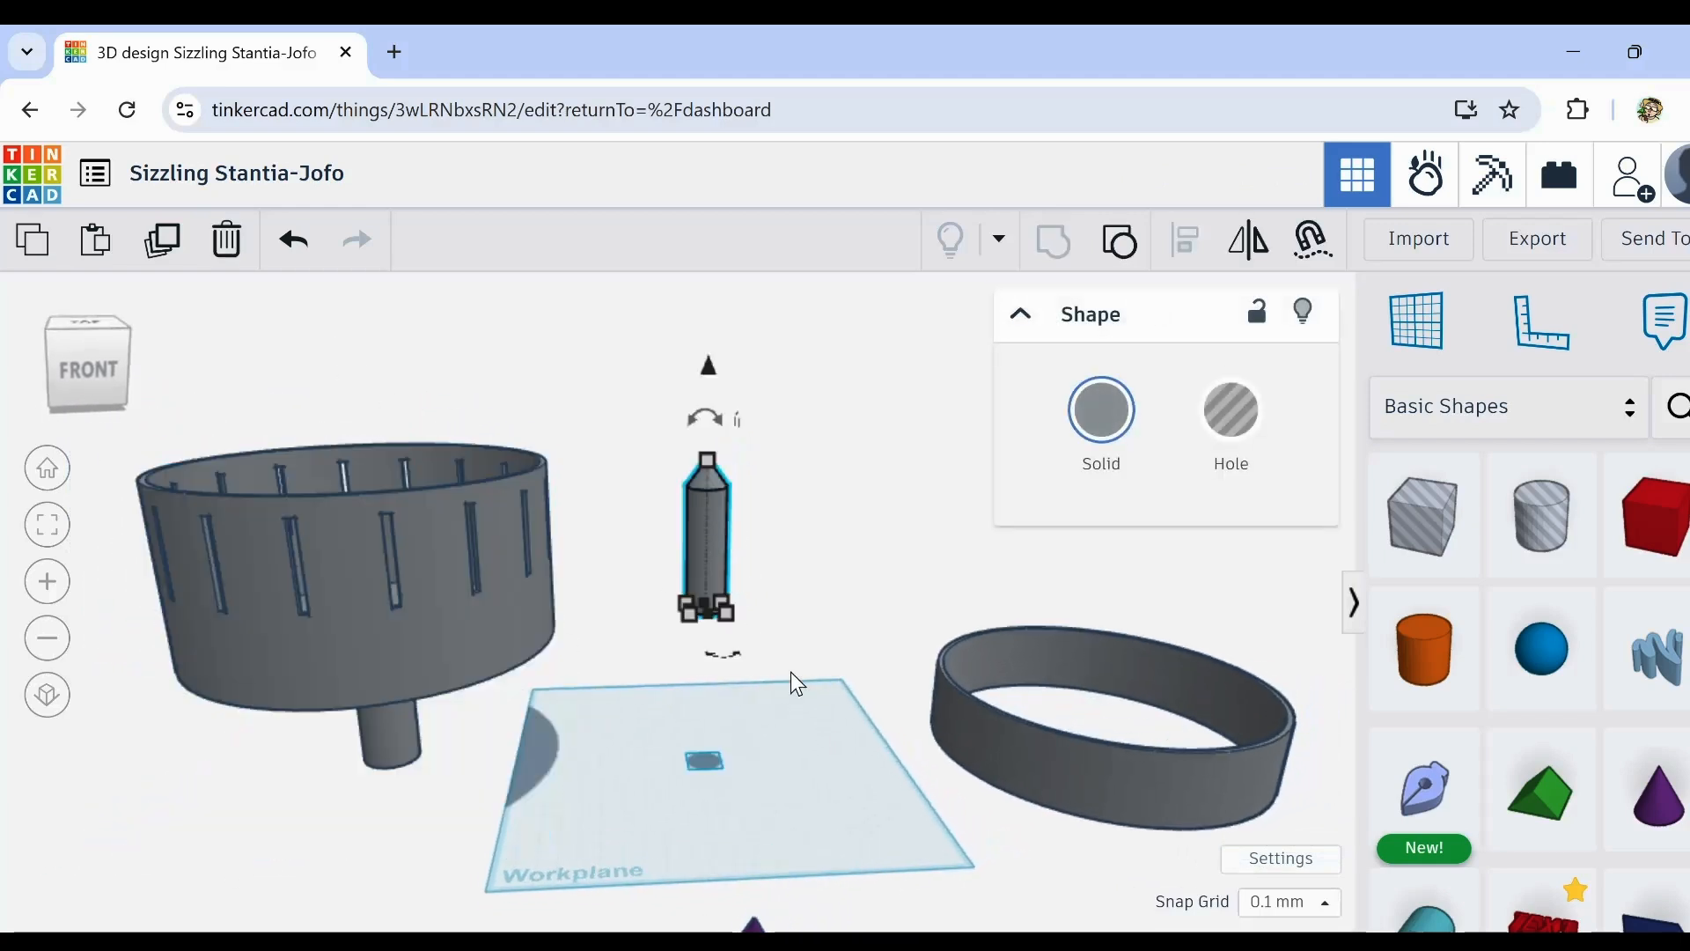
pyautogui.press('Down')
pyautogui.press('Down')
pyautogui.press('Down')
pyautogui.press('Down')
pyautogui.press('Down')
pyautogui.press('Down')
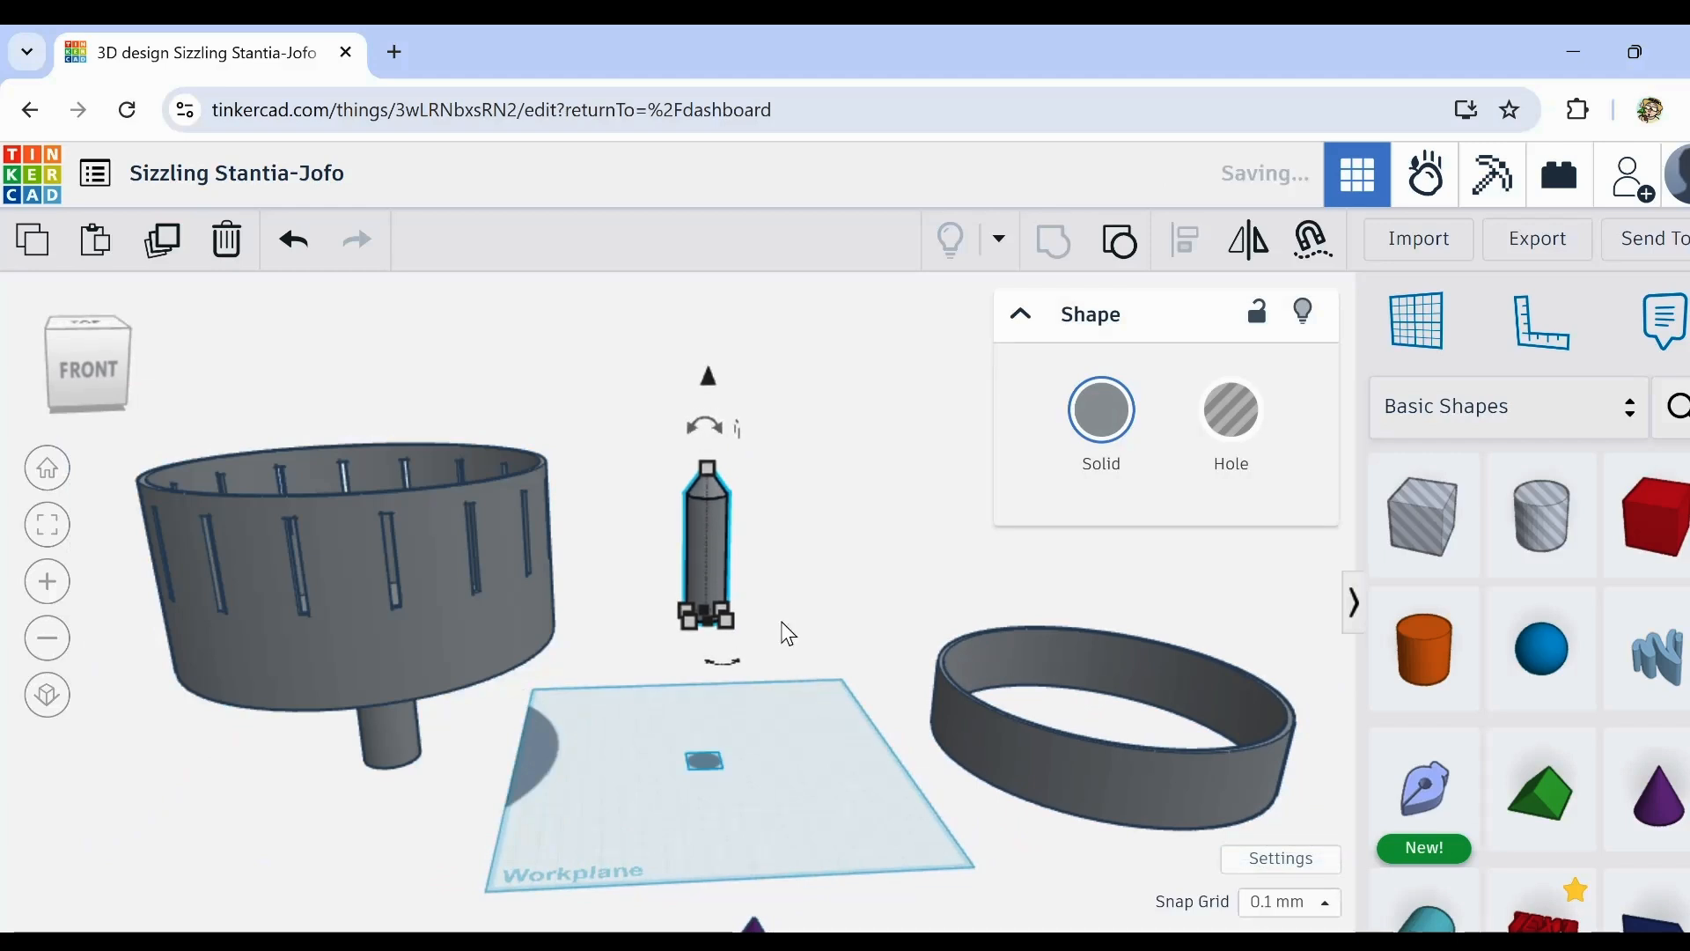
pyautogui.press('d')
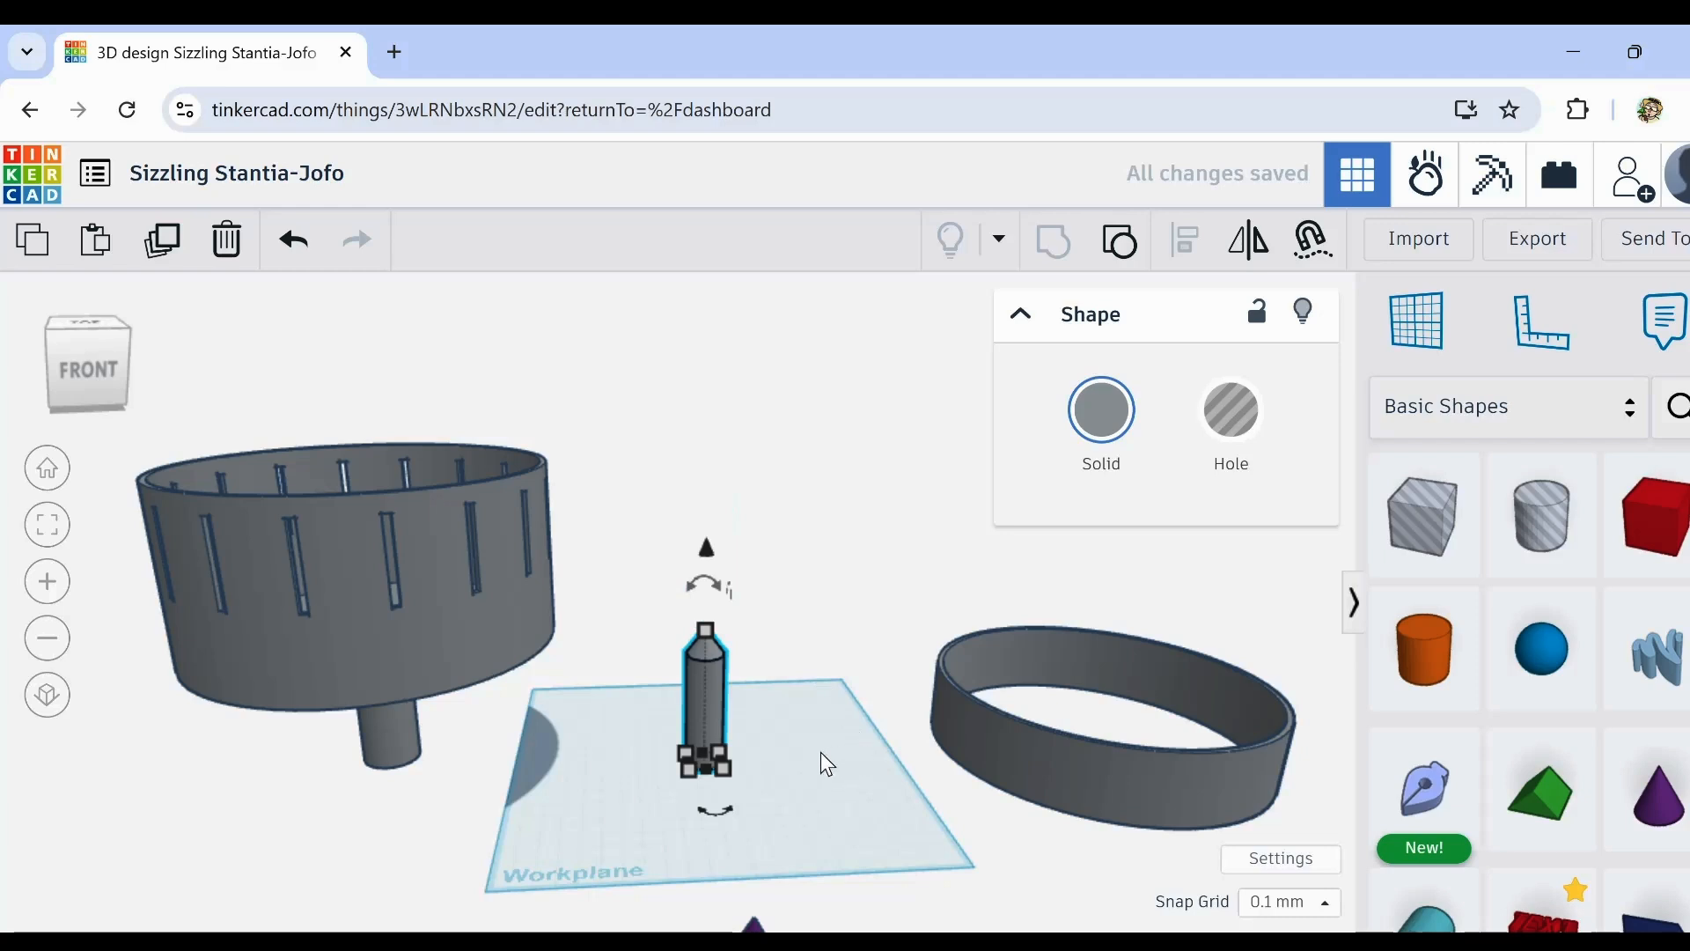
pyautogui.scroll(3, 820, 752)
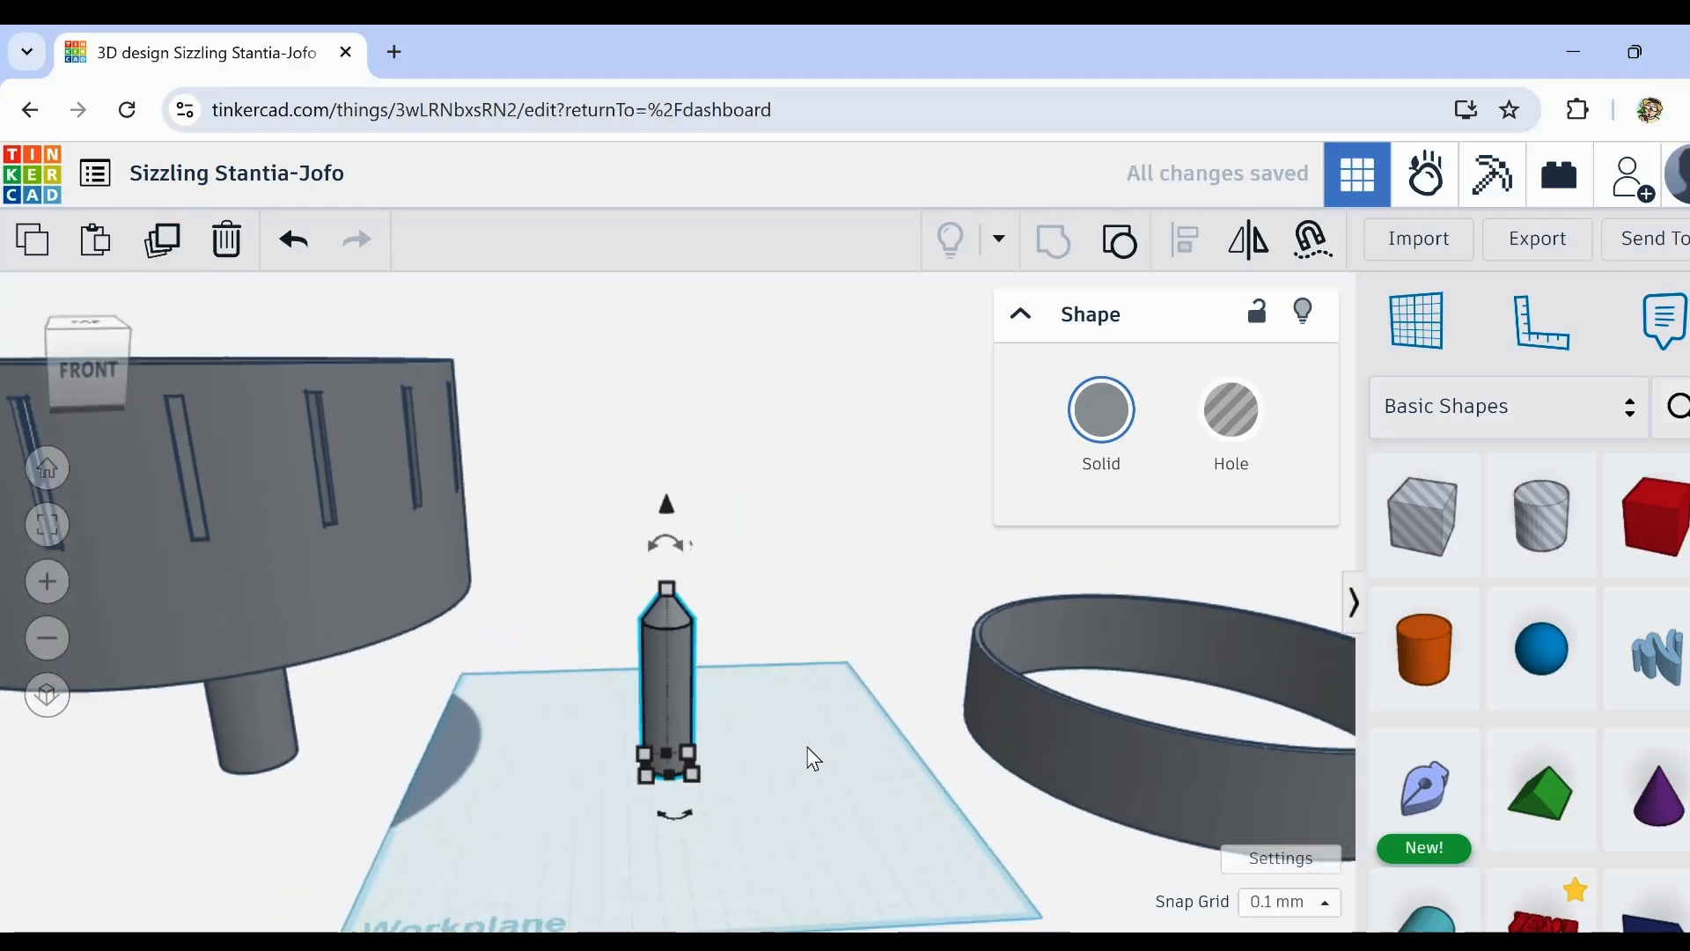
pyautogui.moveTo(673, 509); pyautogui.dragTo(668, 460)
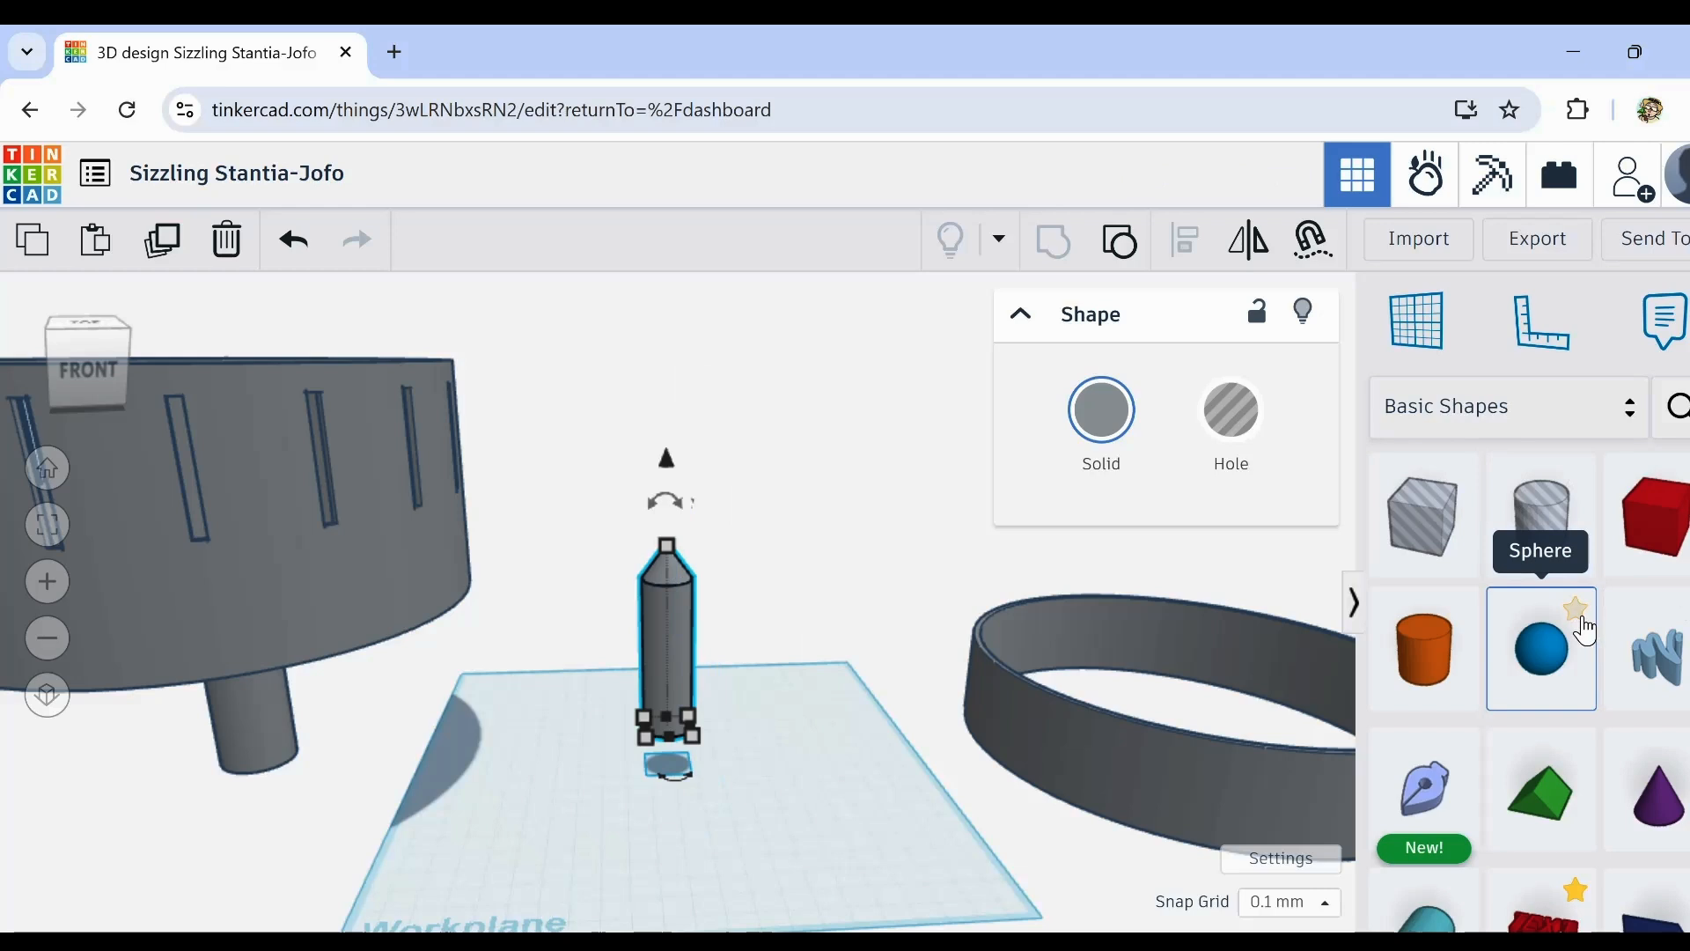
# Step: Add a half sphere to the workplane just in front of the pointed pin
pyautogui.scroll(-5, 1595, 827)
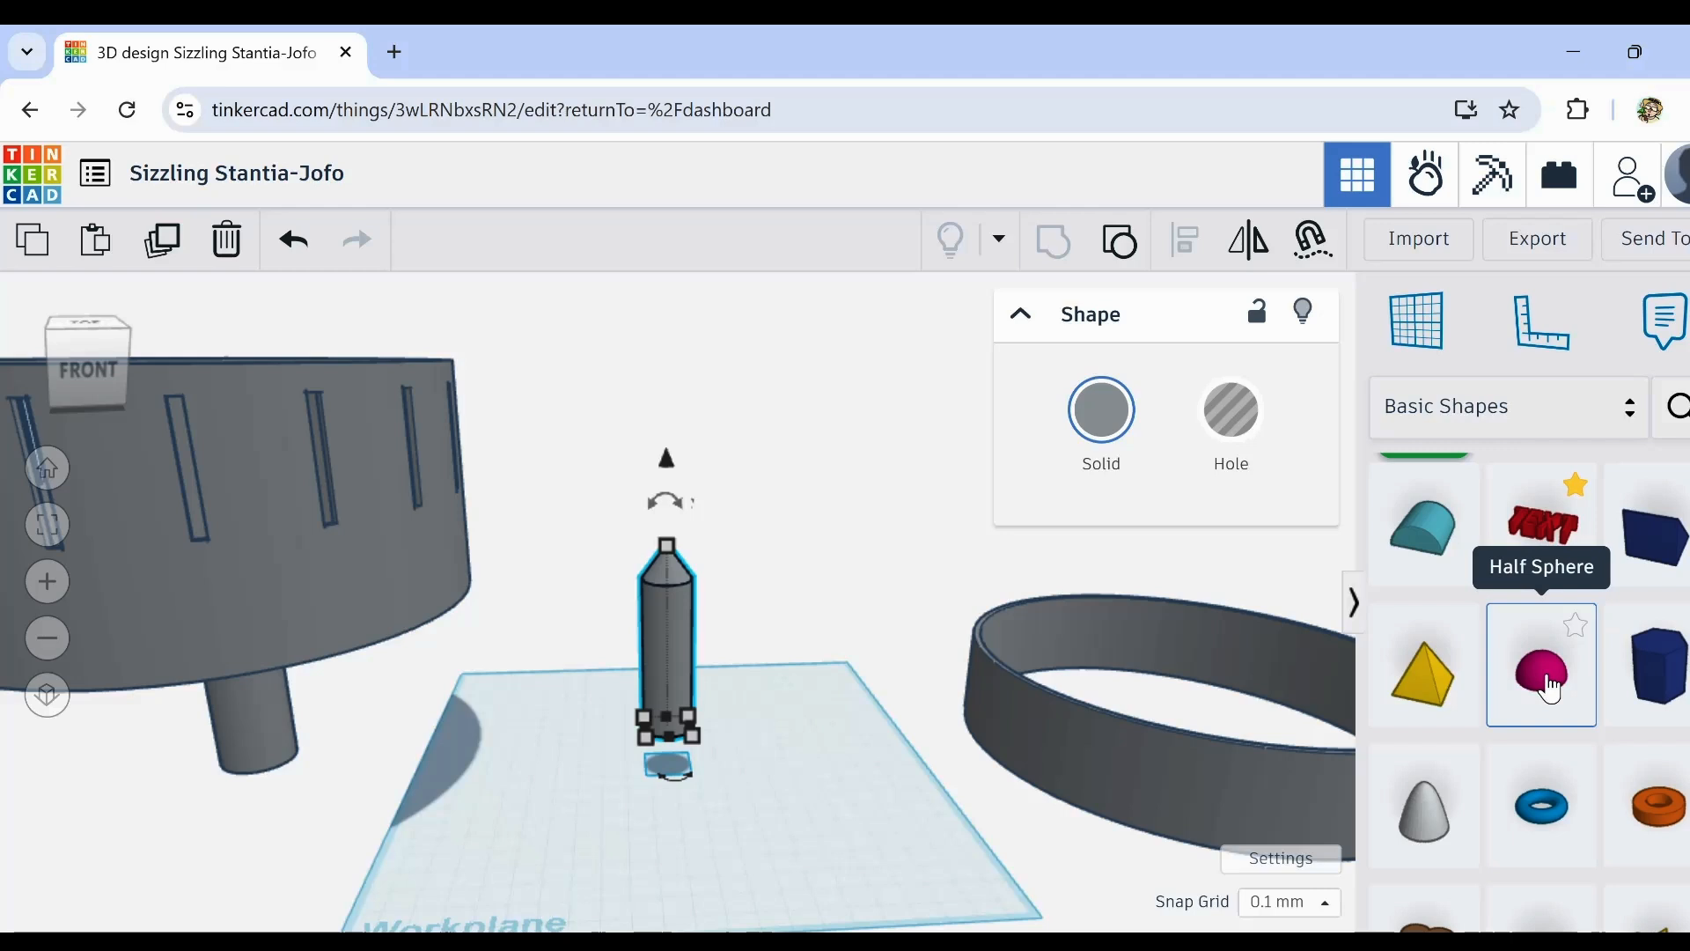
pyautogui.click(1551, 688)
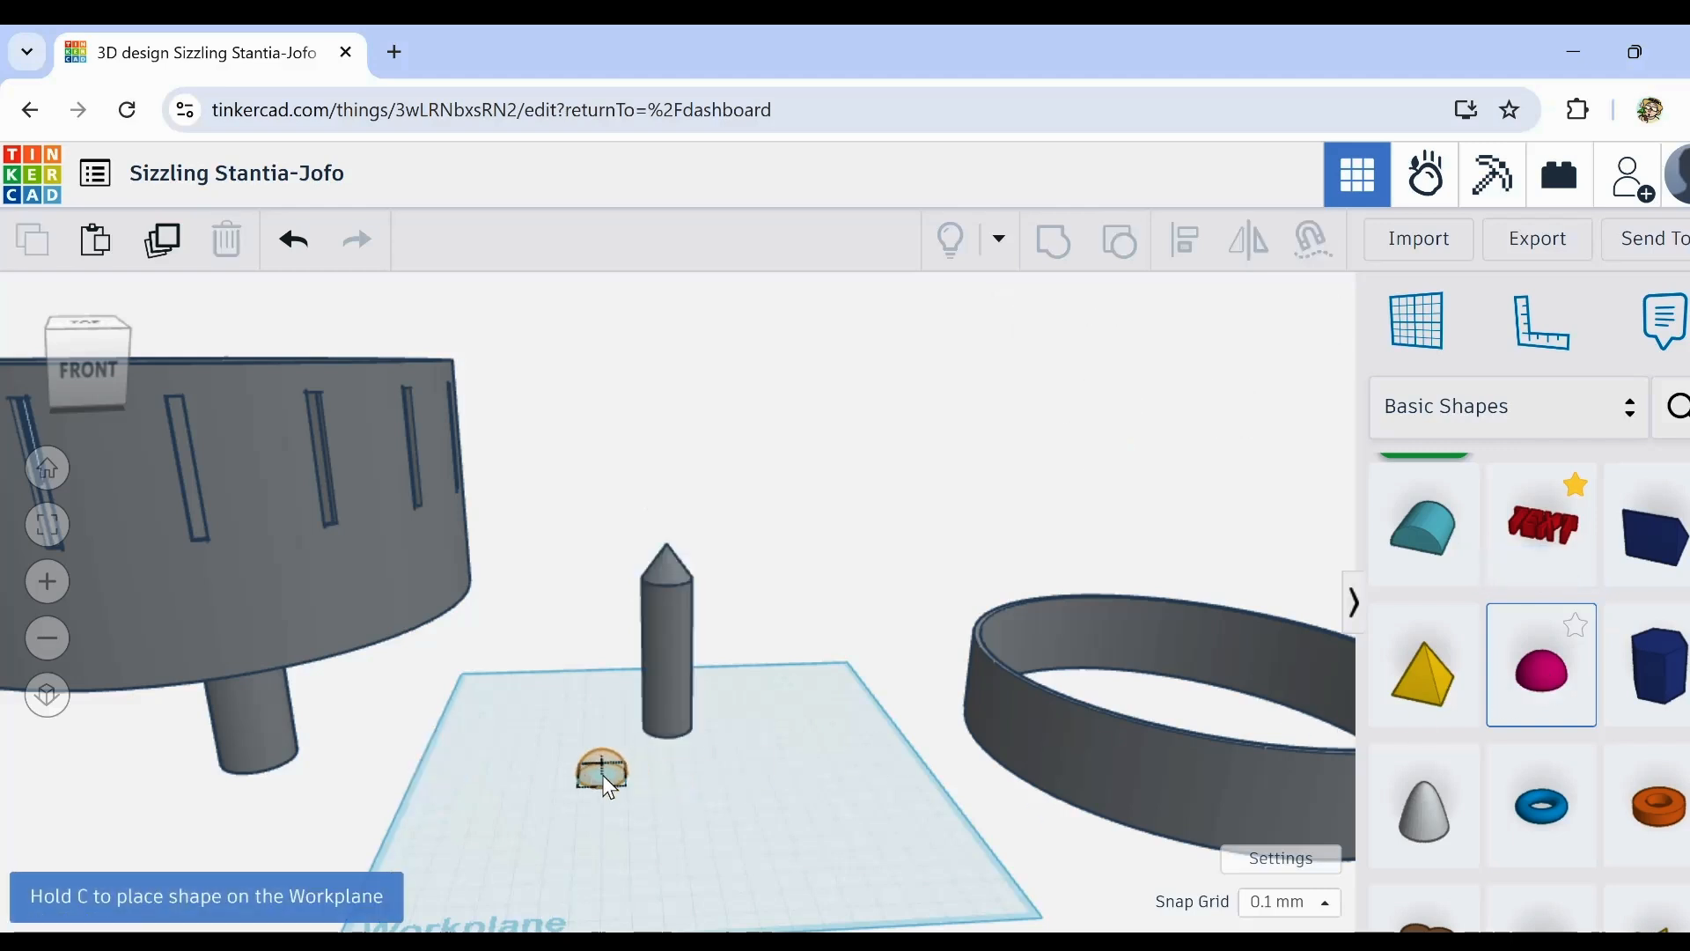
pyautogui.click(603, 773)
pyautogui.scroll(5, 624, 794)
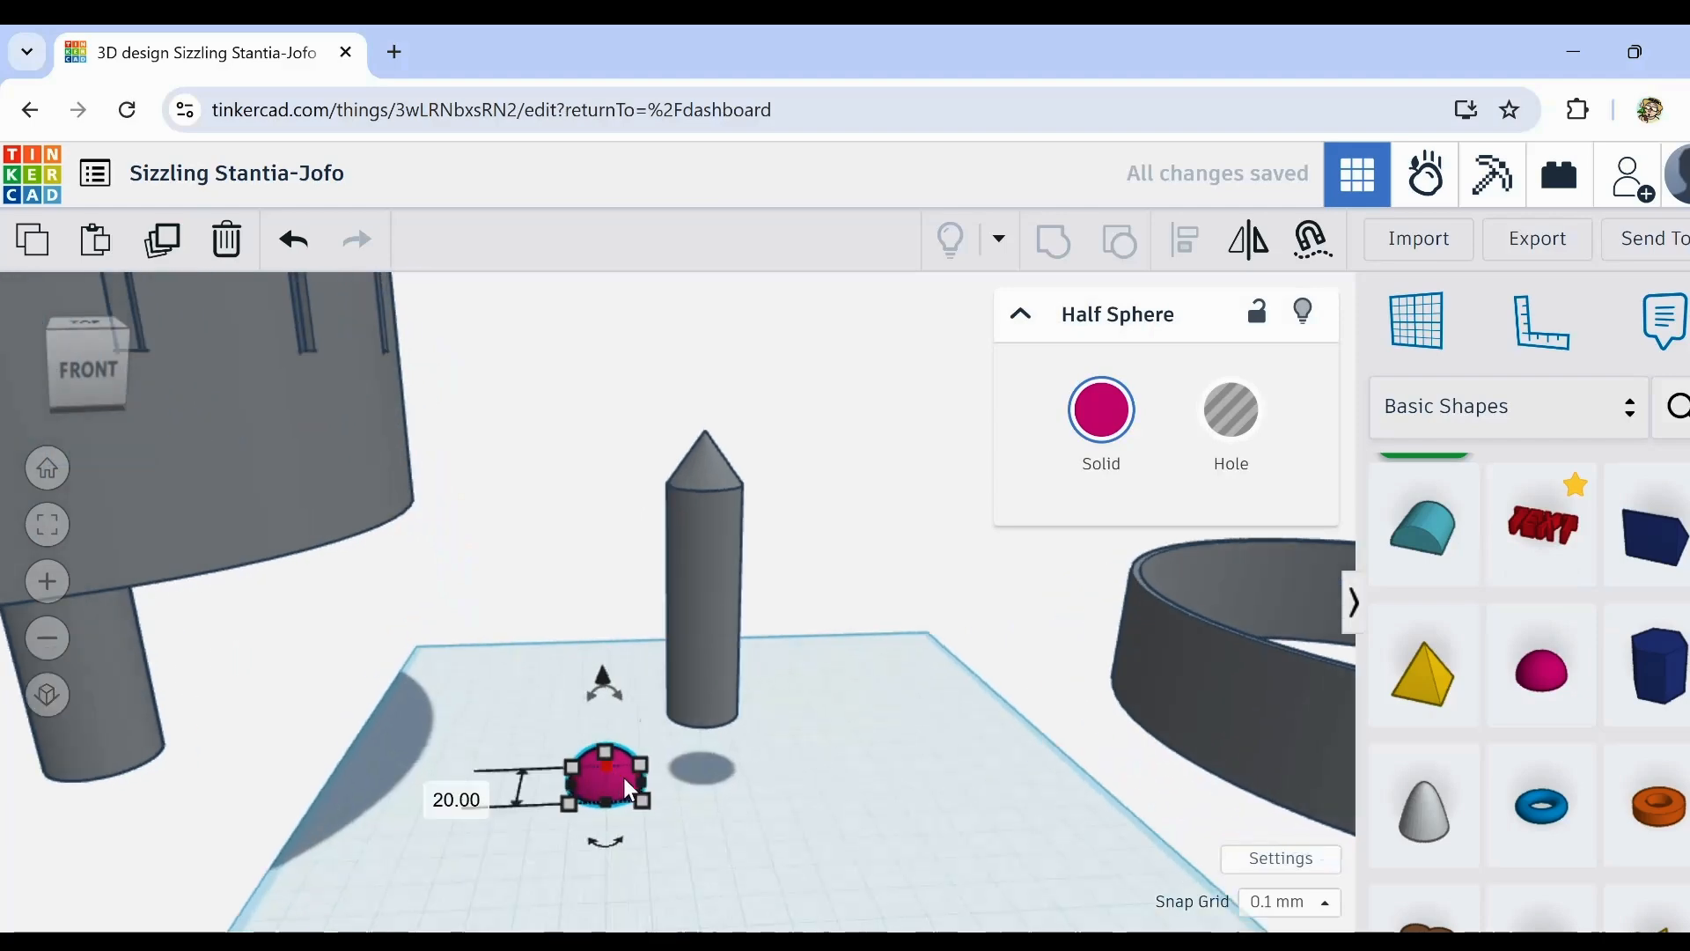
# Step: Enlarge the half sphere into a flattened dome, first about 17.5 mm high, and move it beneath the pointed pin
pyautogui.keyDown('shift'); pyautogui.moveTo(659, 810); pyautogui.dragTo(953, 879); pyautogui.keyUp('shift')
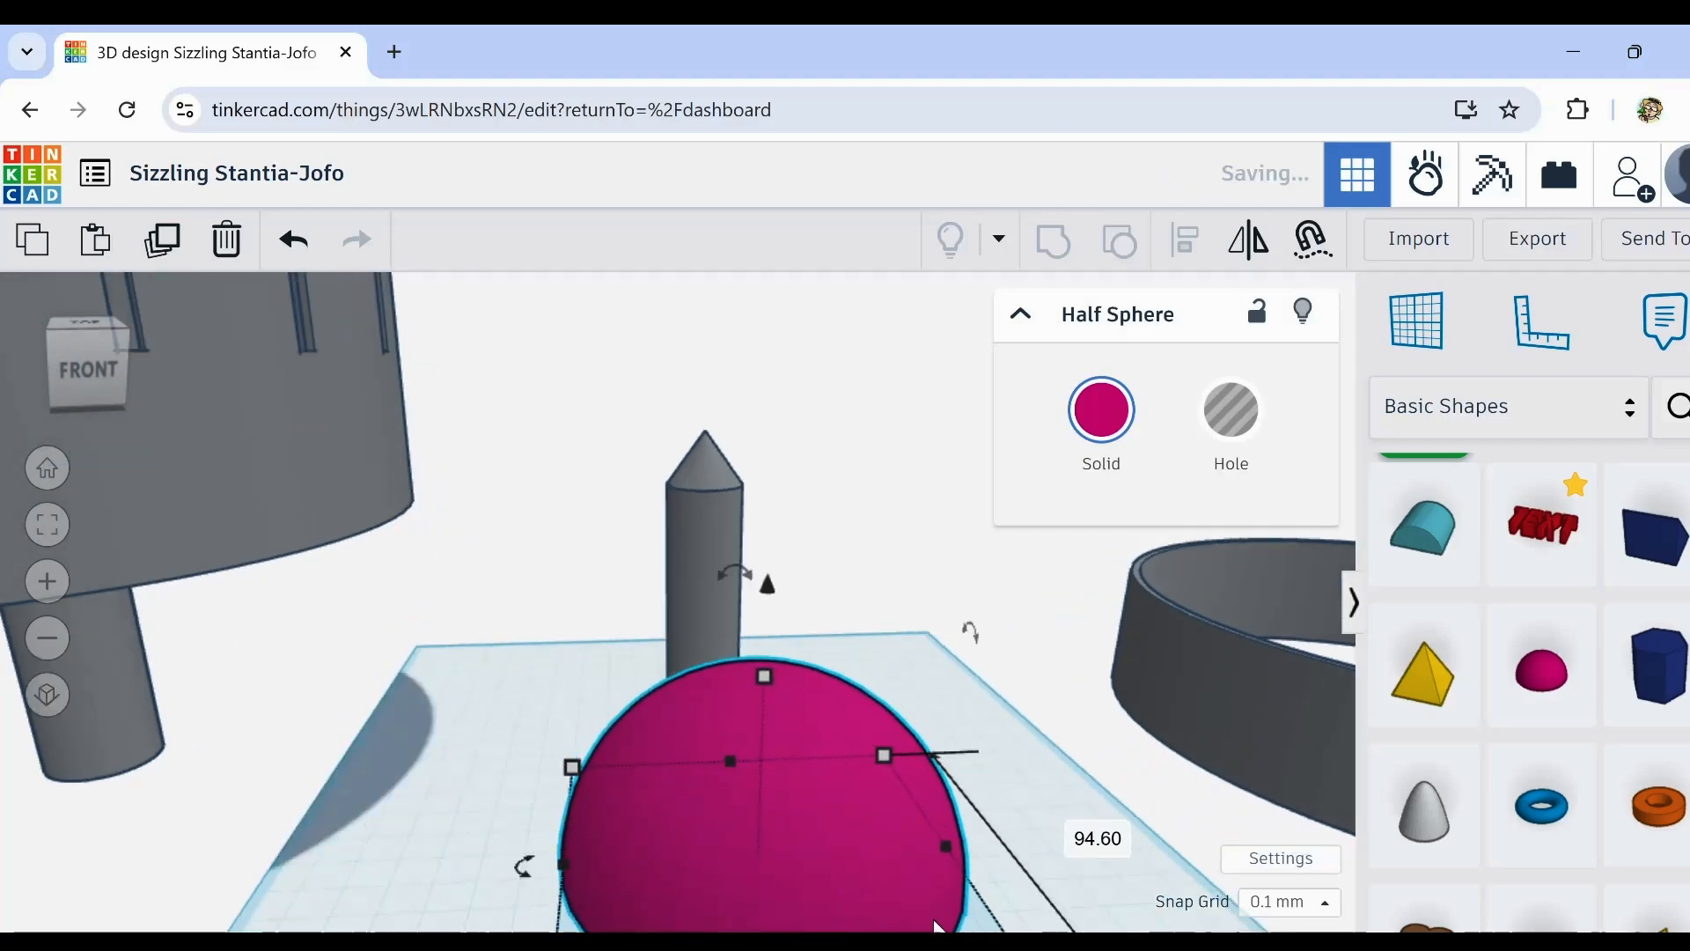
pyautogui.moveTo(726, 626); pyautogui.dragTo(724, 727)
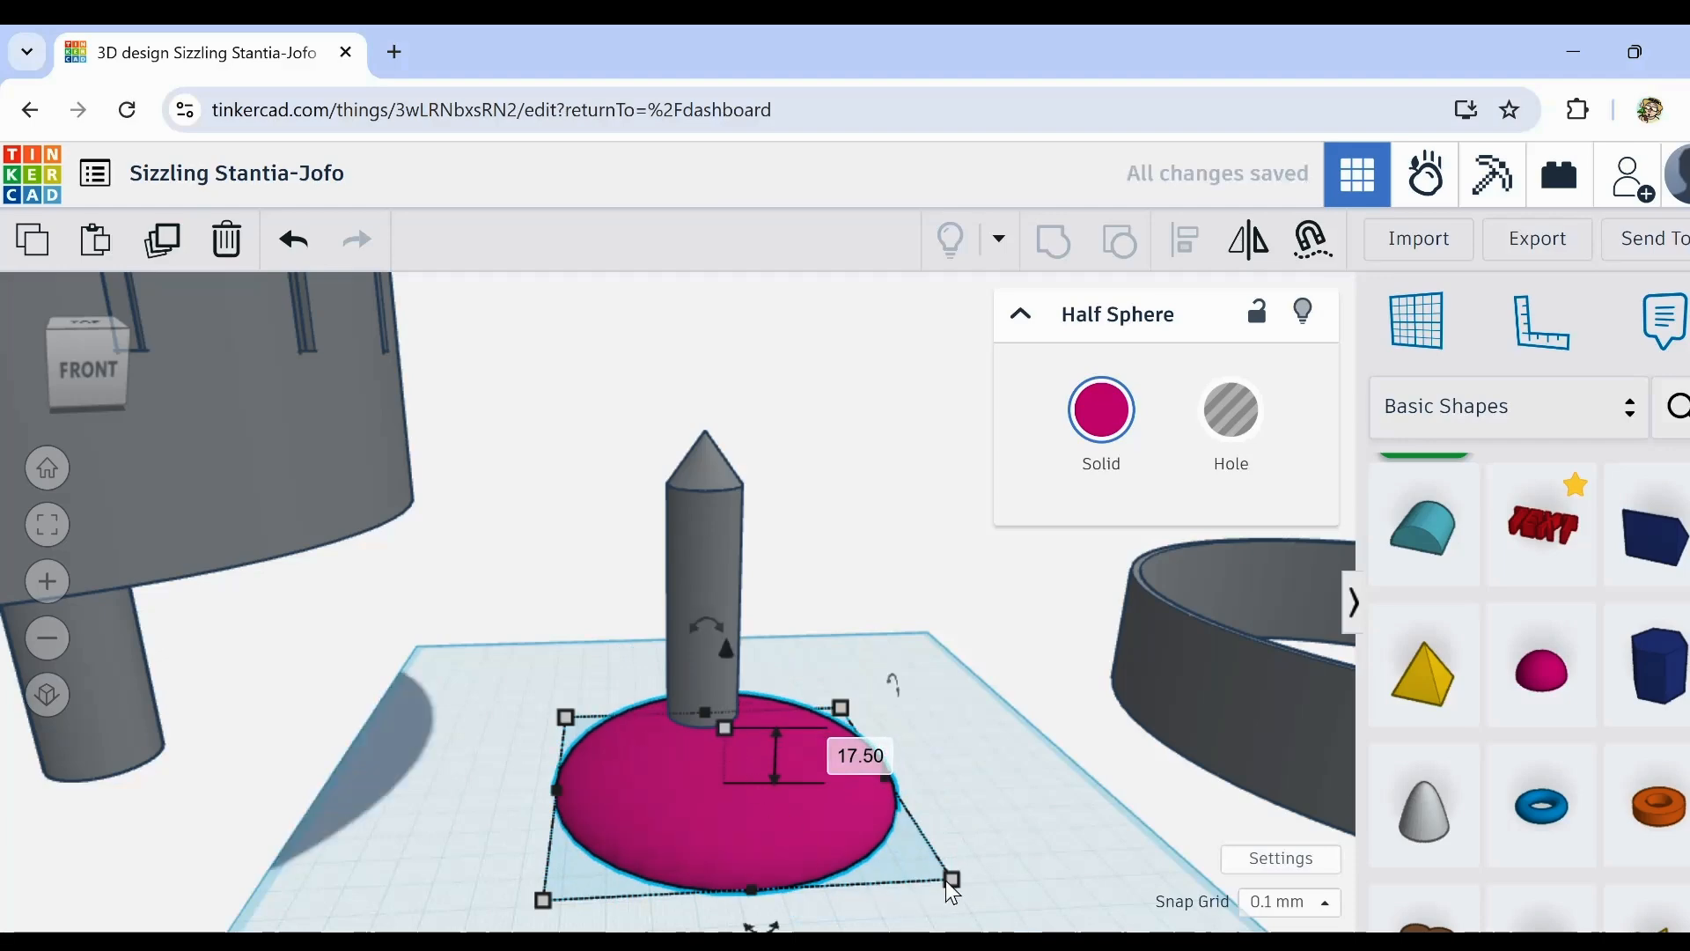
pyautogui.moveTo(952, 880); pyautogui.dragTo(1076, 914)
pyautogui.moveTo(902, 844); pyautogui.dragTo(796, 789)
pyautogui.scroll(-4, 795, 789)
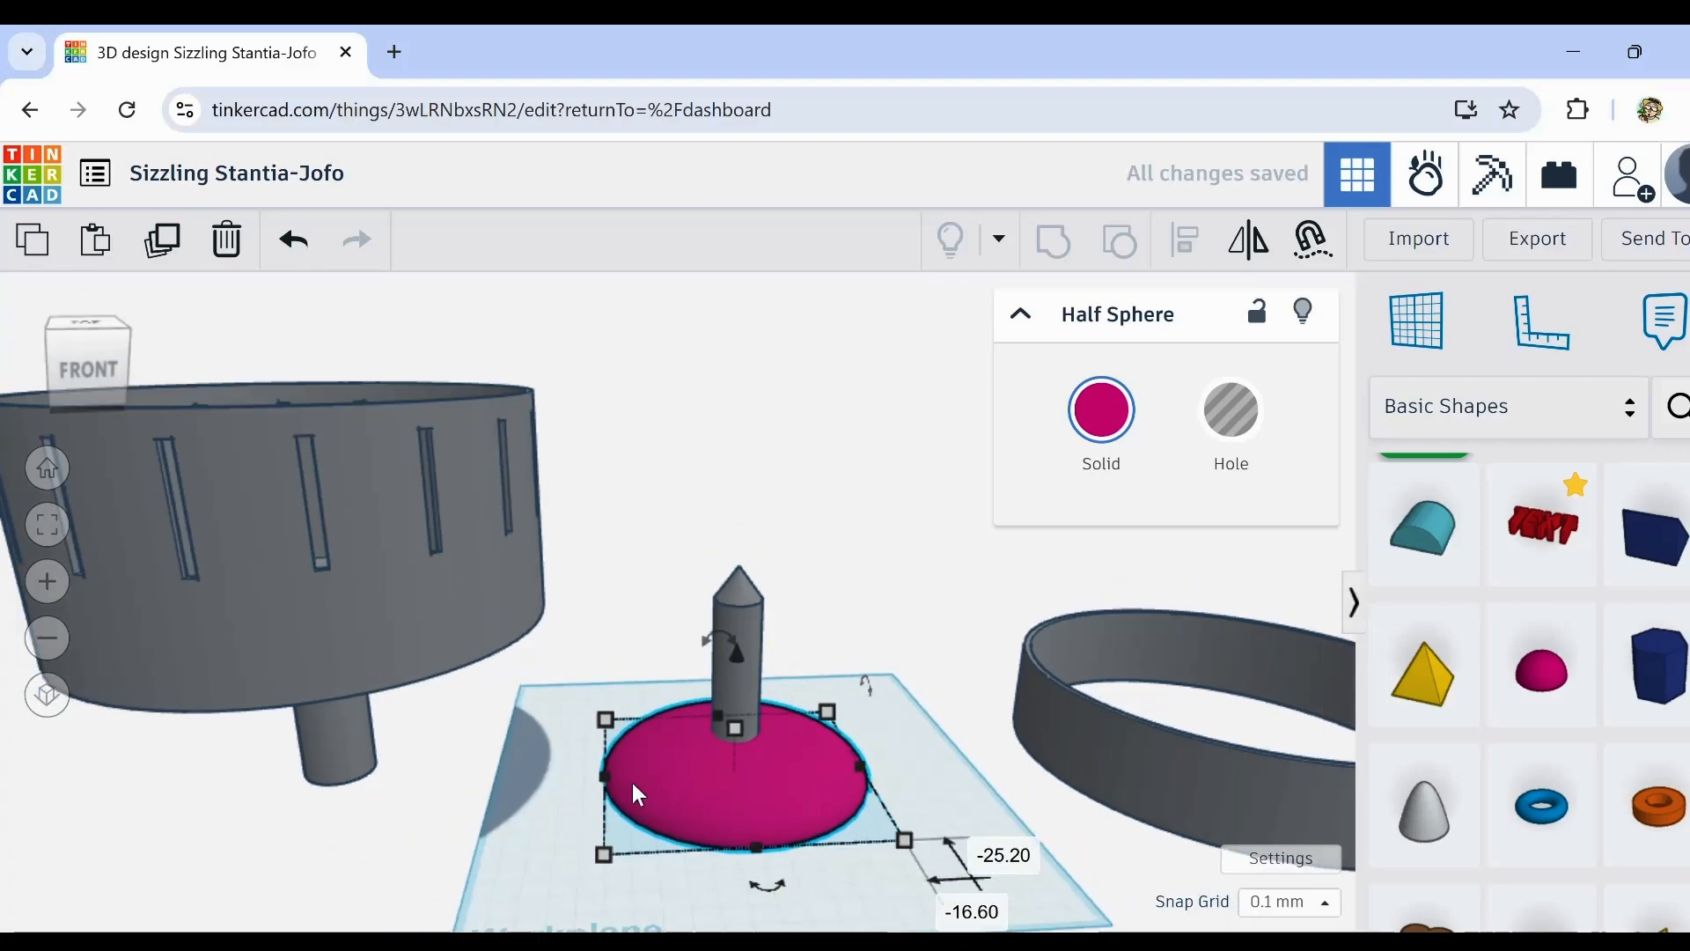
pyautogui.scroll(-3, 616, 790)
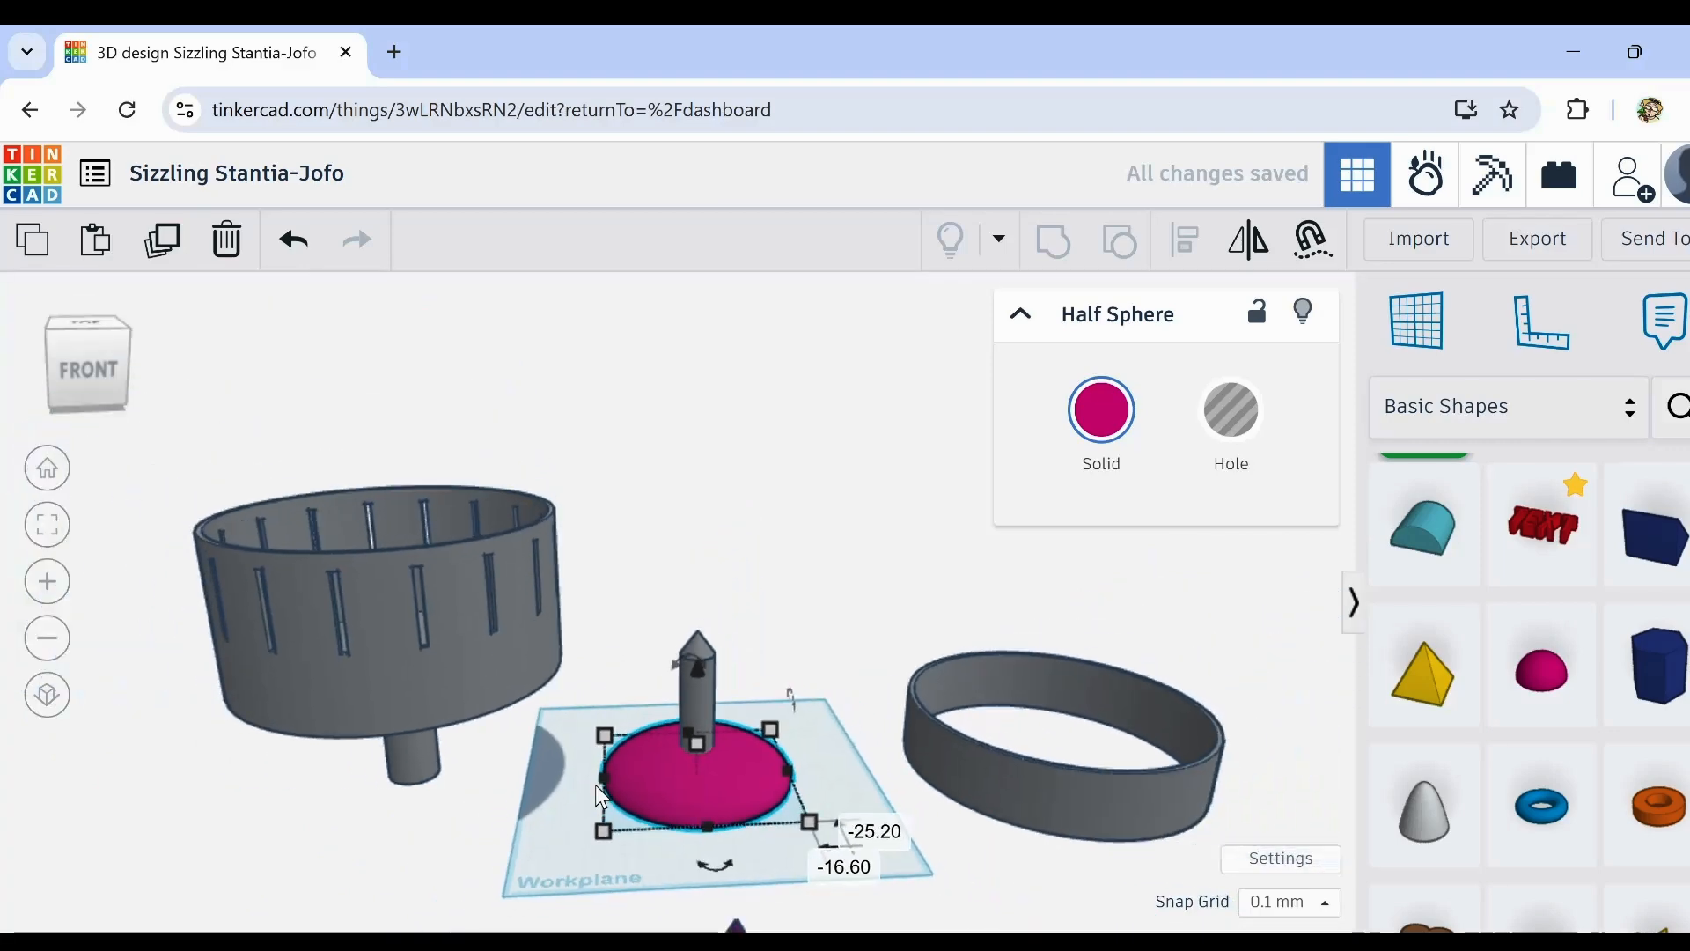
pyautogui.scroll(3, 821, 831)
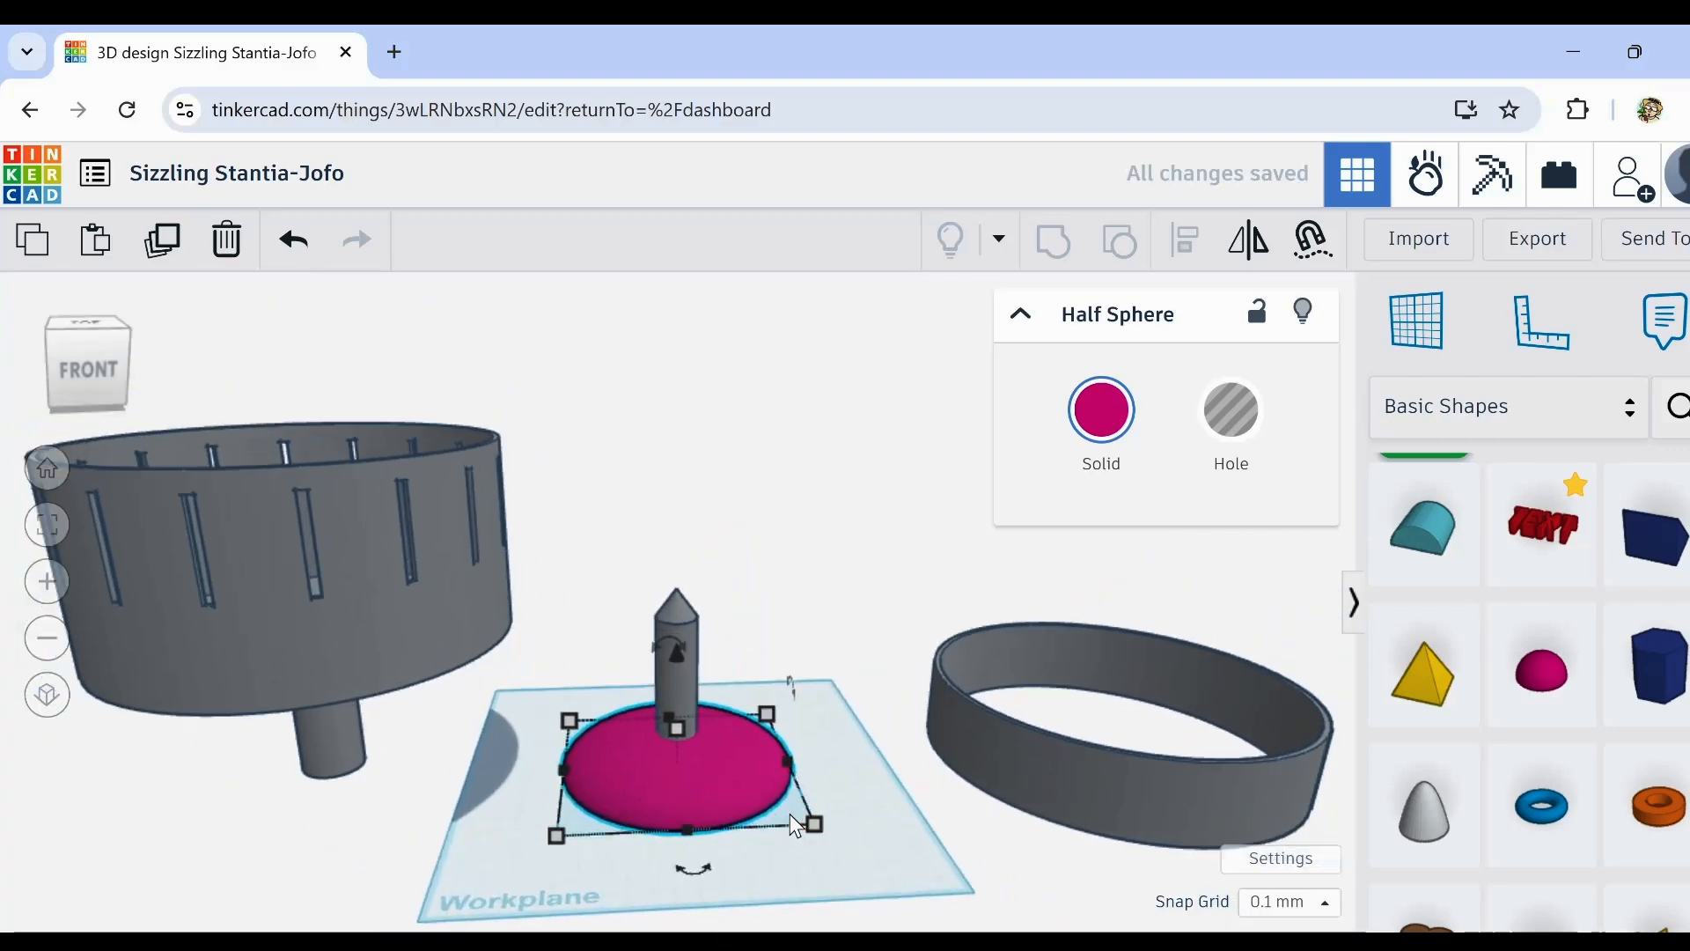
# Step: Enlarge the half sphere proportionally to about 141 mm across, shift it back under the pin and flatten it slightly
pyautogui.moveTo(824, 826); pyautogui.dragTo(894, 853)
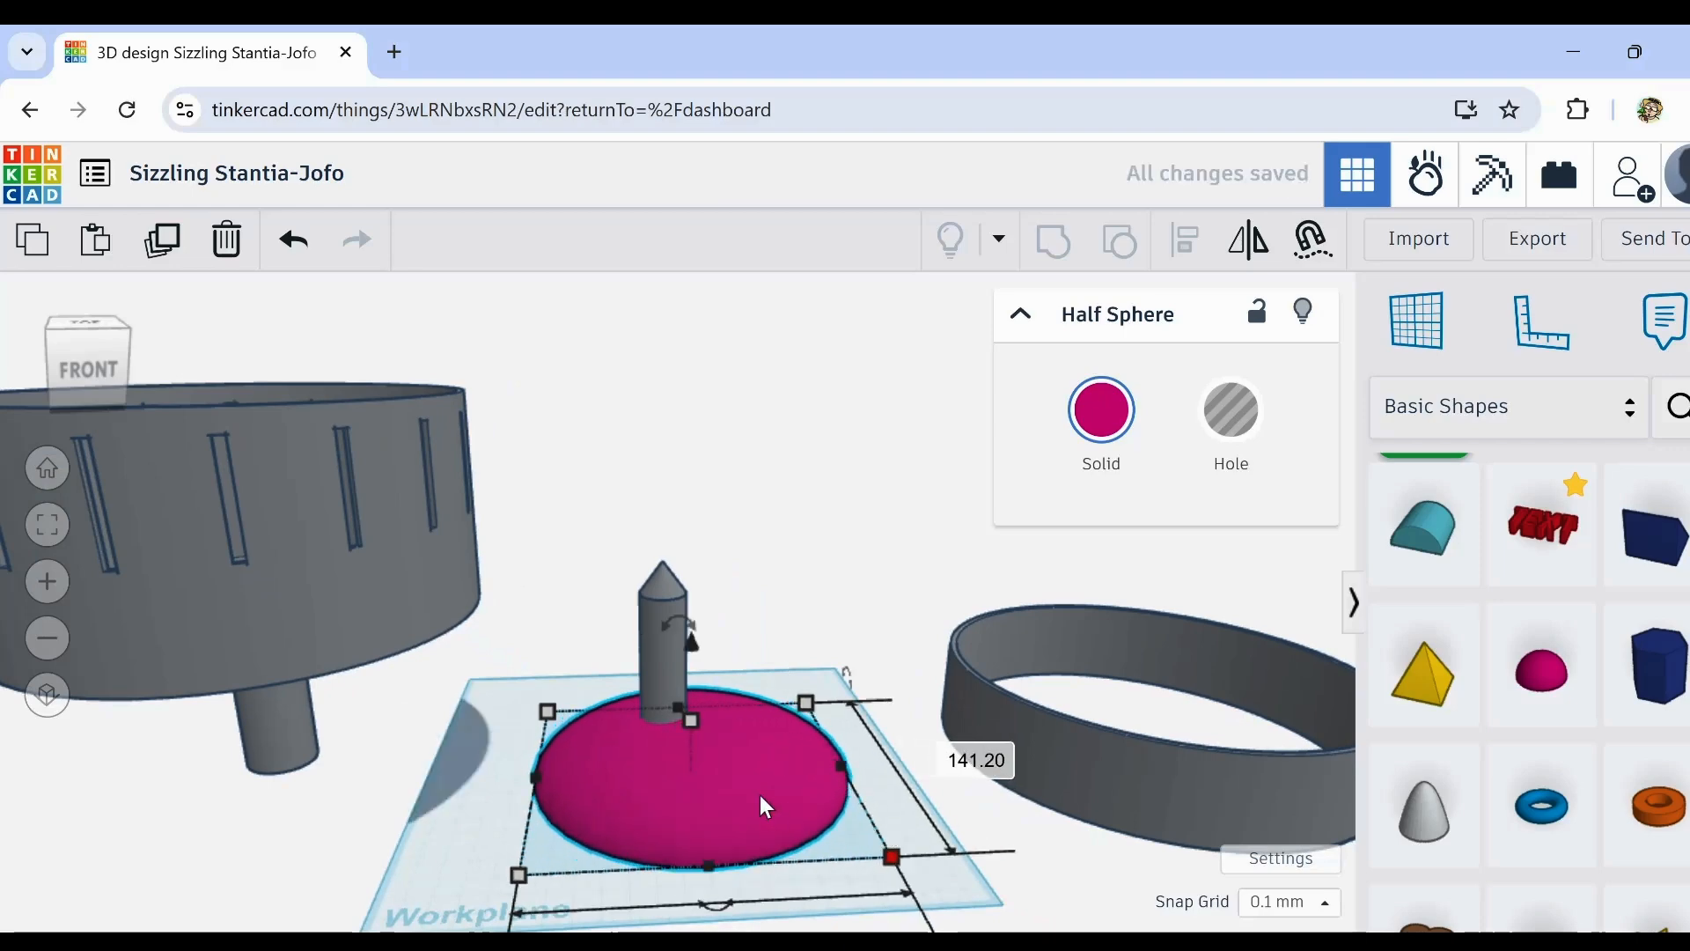
pyautogui.moveTo(759, 795); pyautogui.dragTo(733, 776)
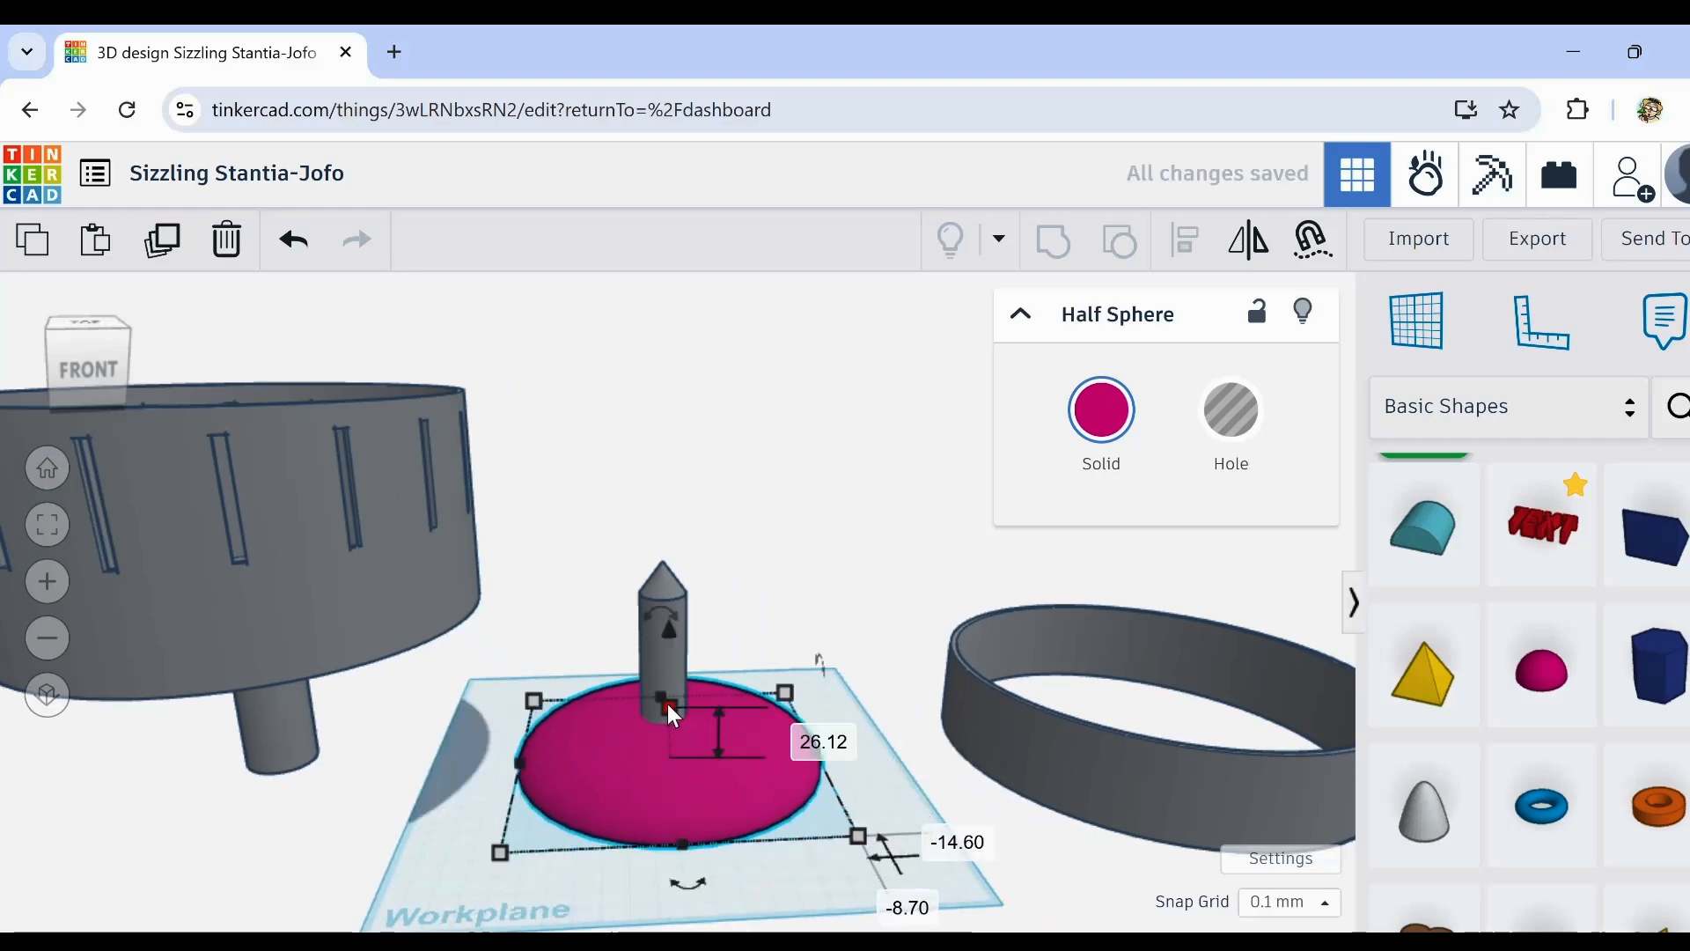
pyautogui.moveTo(669, 706)
pyautogui.mouseDown()
pyautogui.moveTo(674, 773)
pyautogui.moveTo(669, 724)
pyautogui.mouseUp()
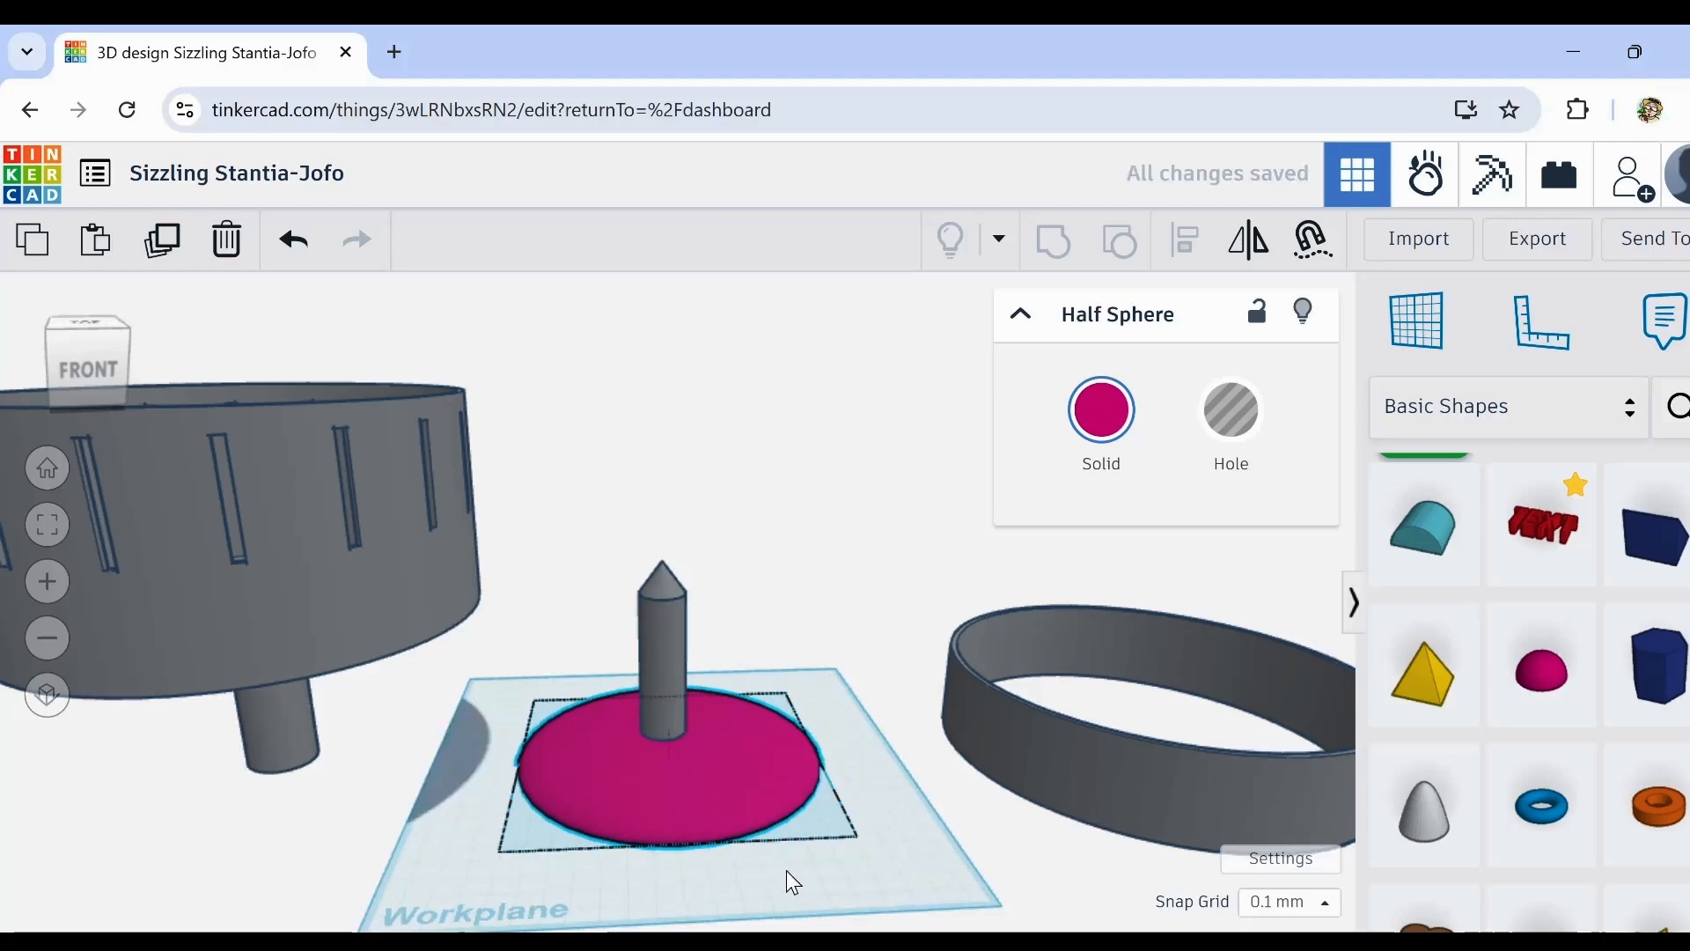
pyautogui.moveTo(784, 879)
pyautogui.mouseDown(button='right')
pyautogui.moveTo(626, 815)
pyautogui.moveTo(722, 823)
pyautogui.moveTo(803, 905)
pyautogui.moveTo(769, 890)
pyautogui.mouseUp(button='right')
# Step: Colour the half sphere grey and align it with the pointed pin on their centres
pyautogui.click(1101, 414)
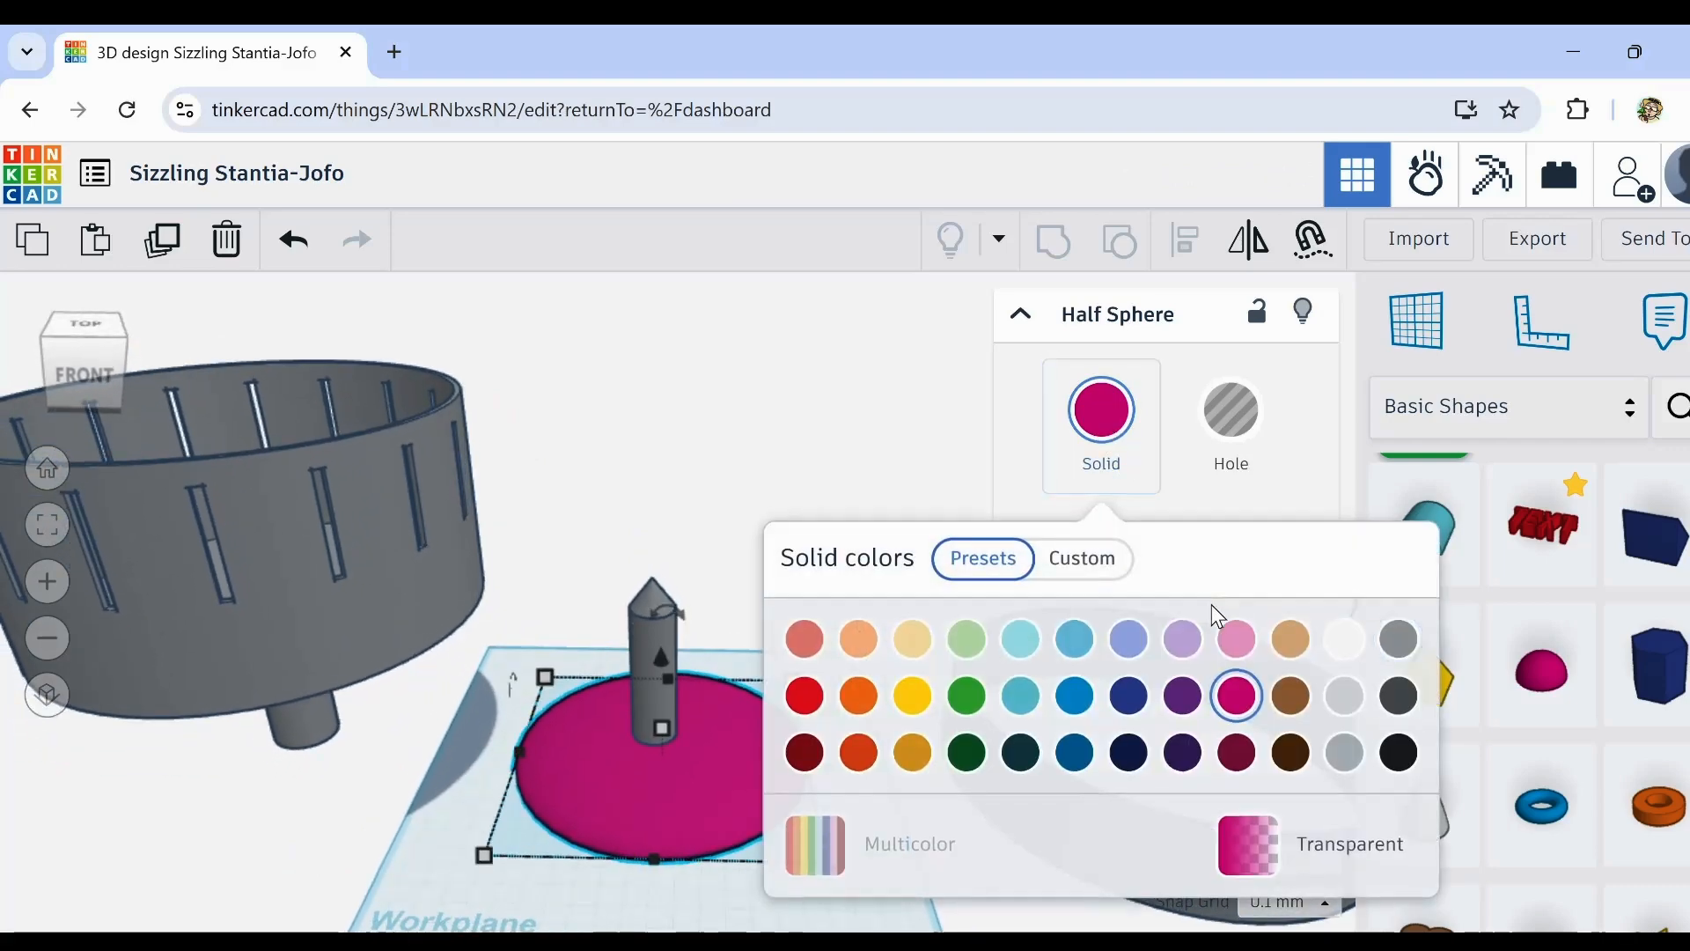
pyautogui.click(1399, 638)
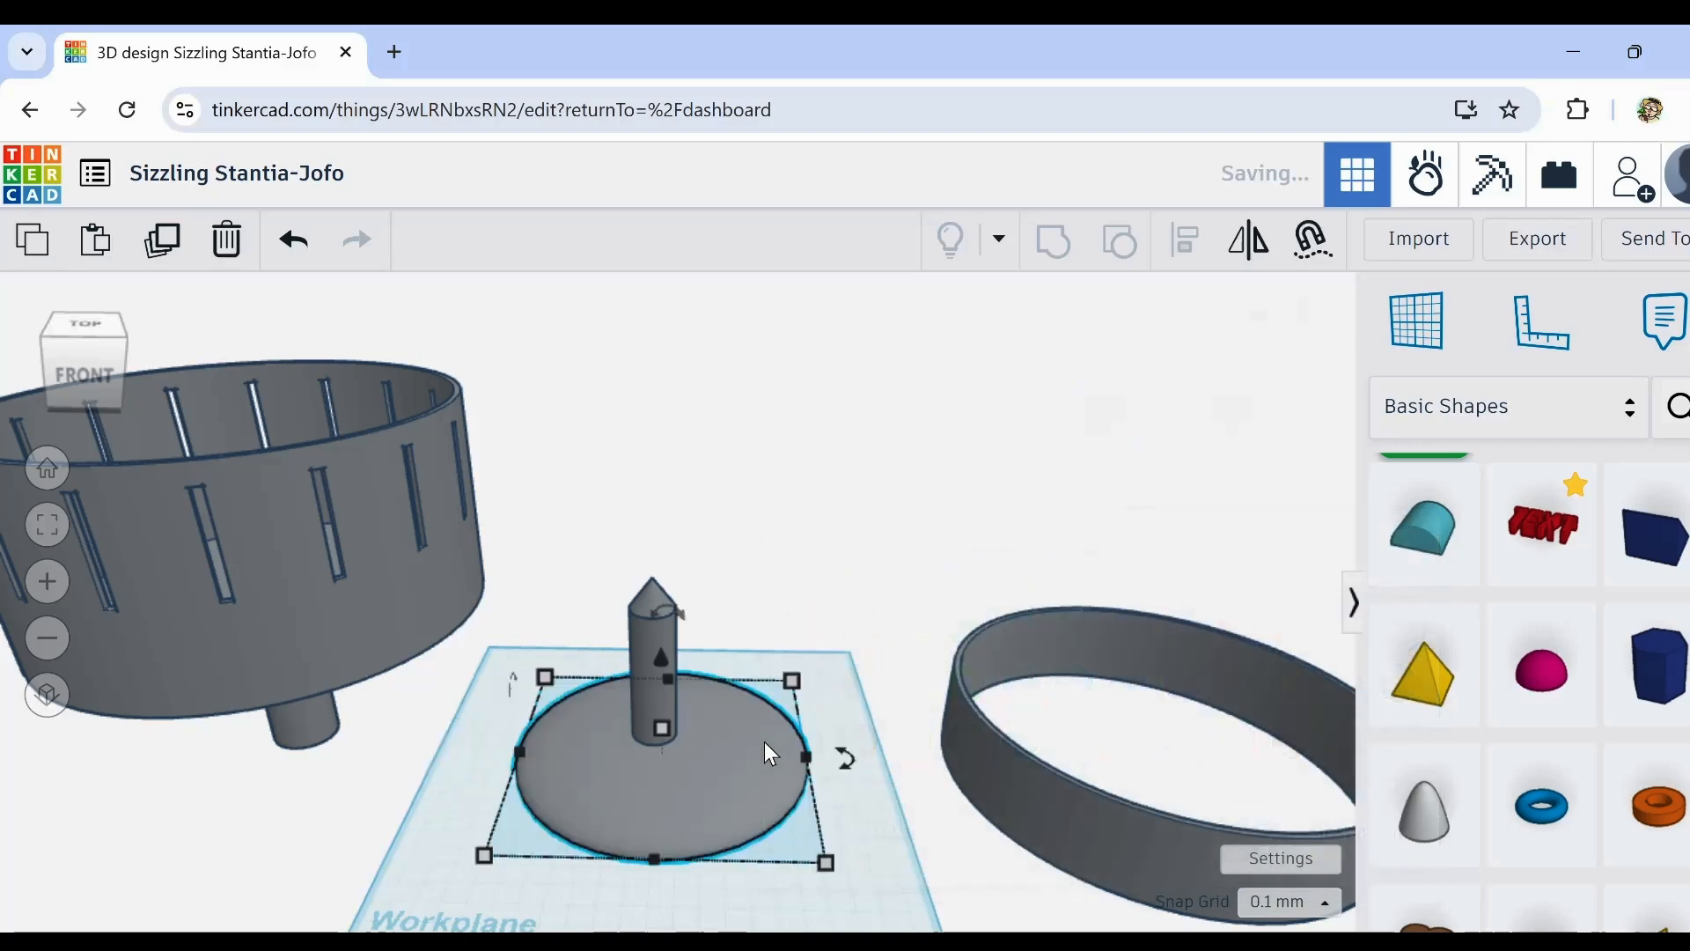
pyautogui.moveTo(755, 565); pyautogui.dragTo(623, 929)
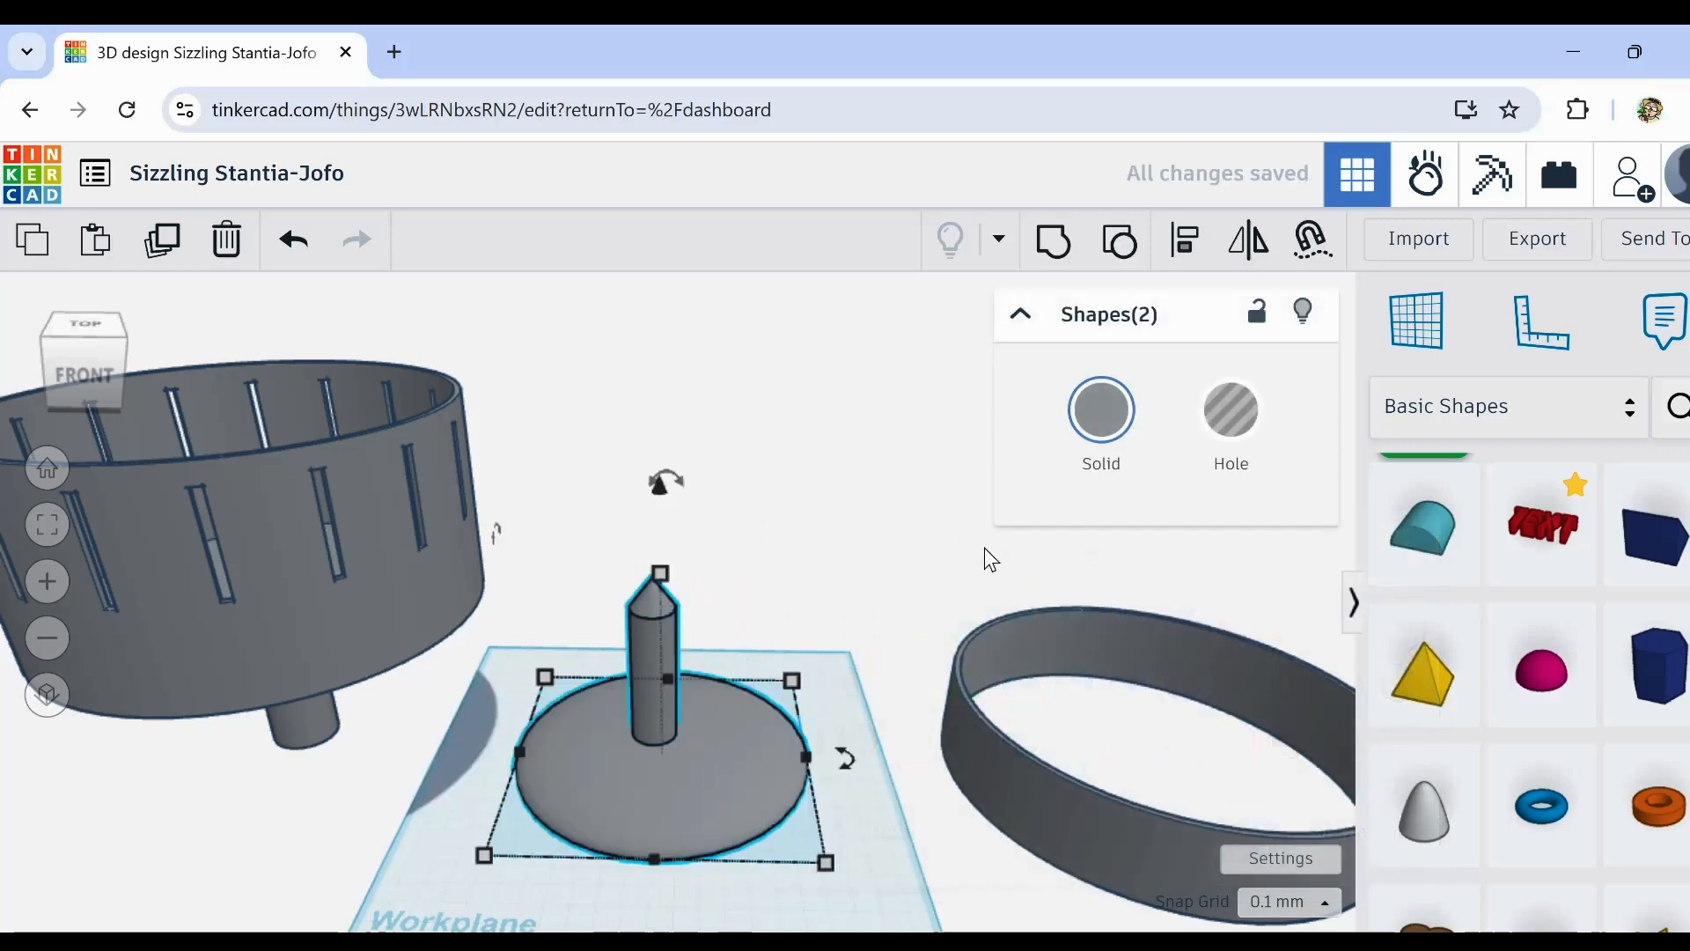
pyautogui.click(1185, 257)
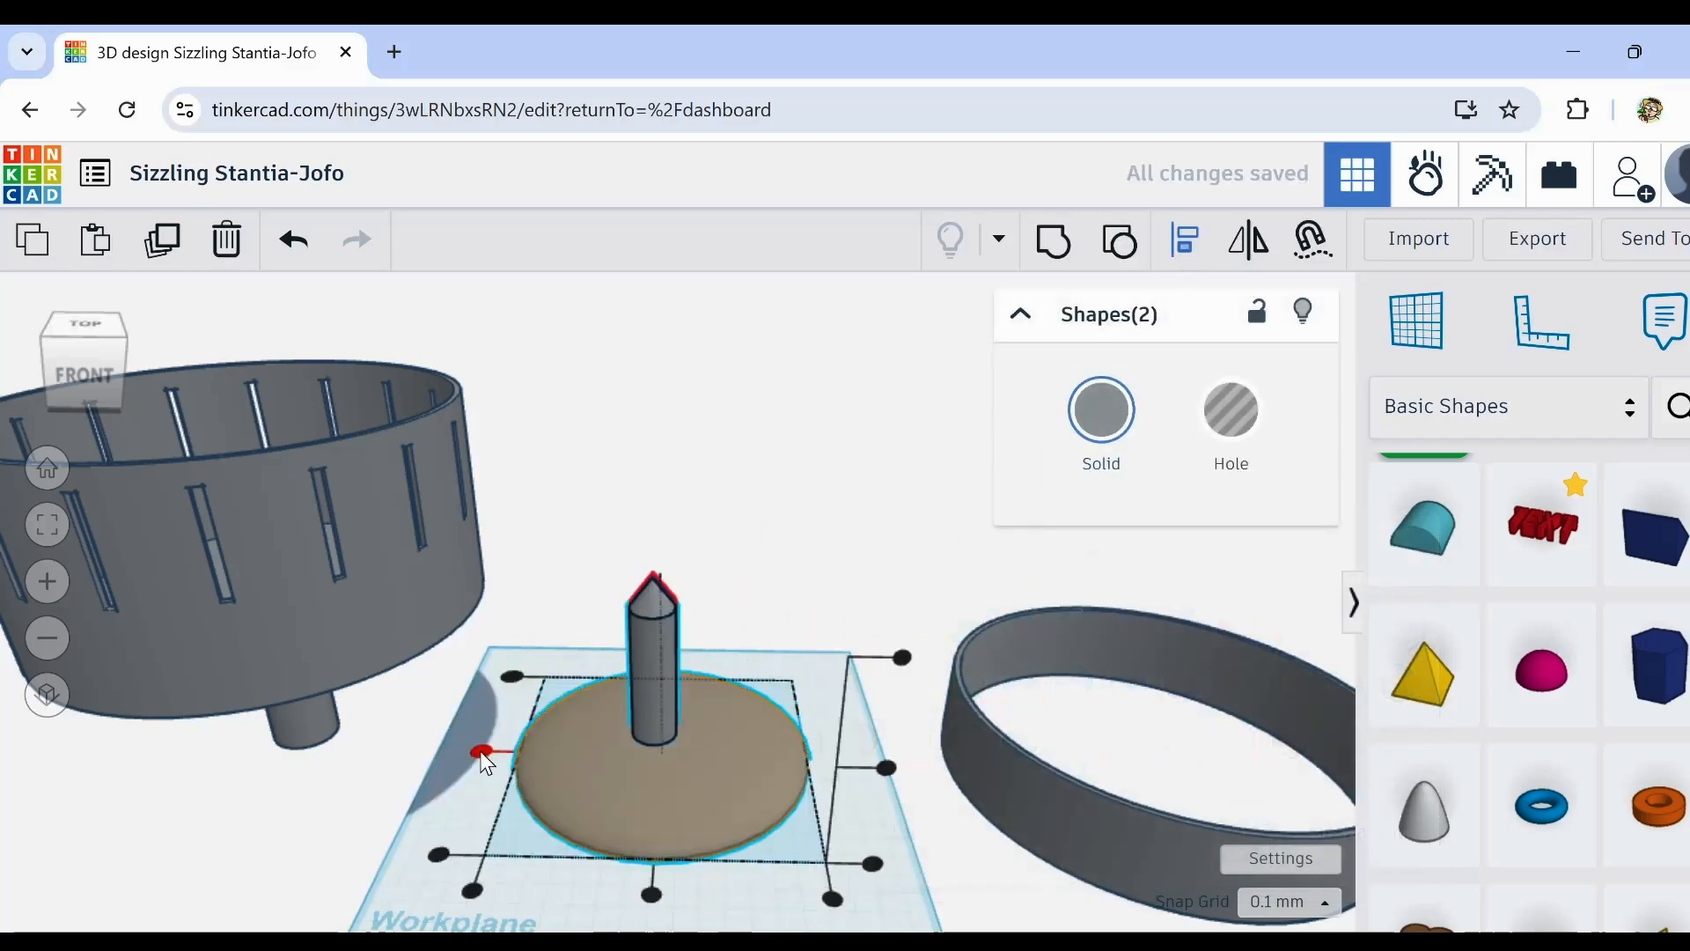
pyautogui.click(651, 895)
pyautogui.click(562, 868)
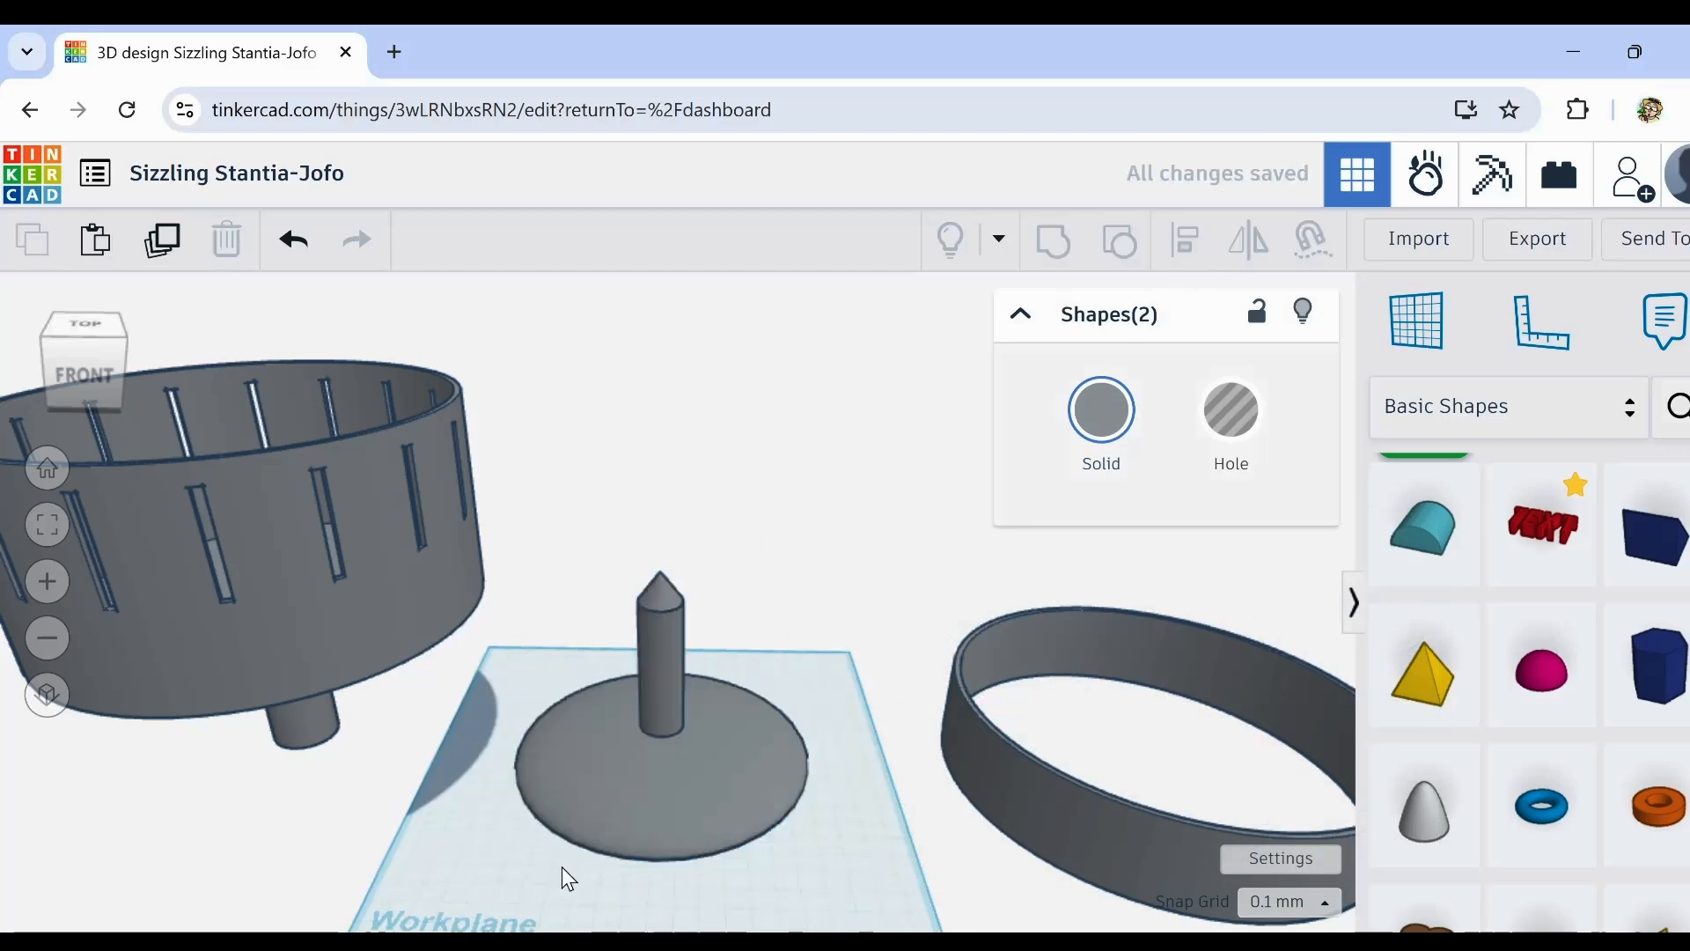
# Step: Turn the pointed pin above the dome into a hole
pyautogui.click(665, 621)
pyautogui.click(1228, 412)
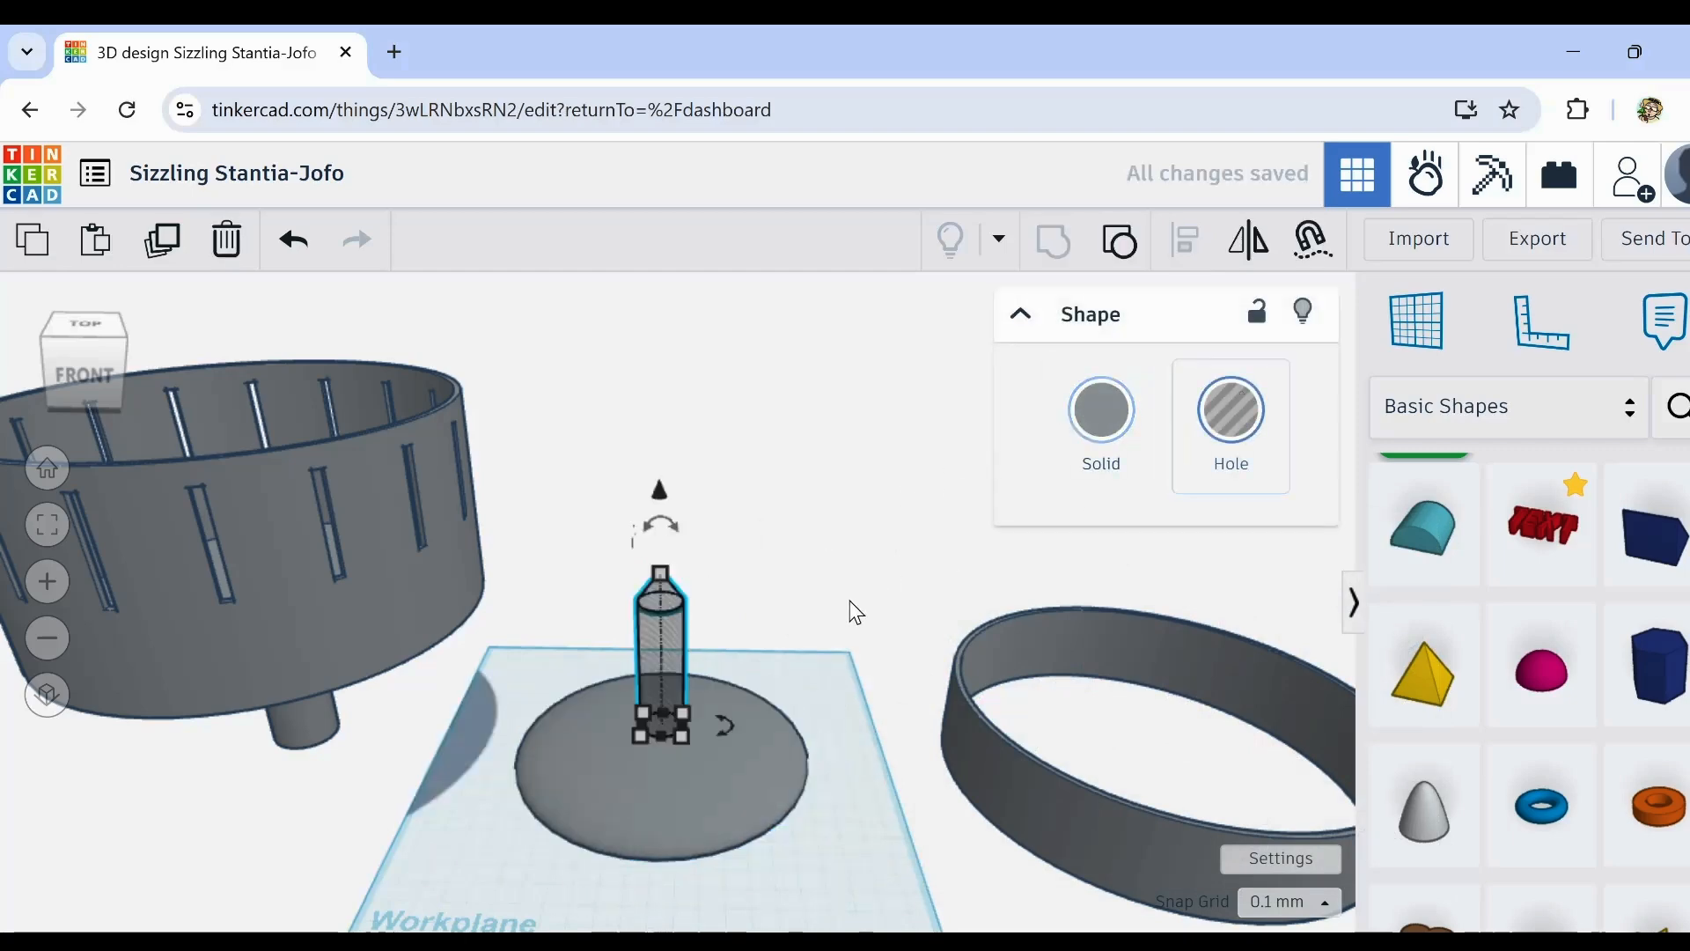
pyautogui.scroll(3, 678, 720)
pyautogui.scroll(-4, 871, 622)
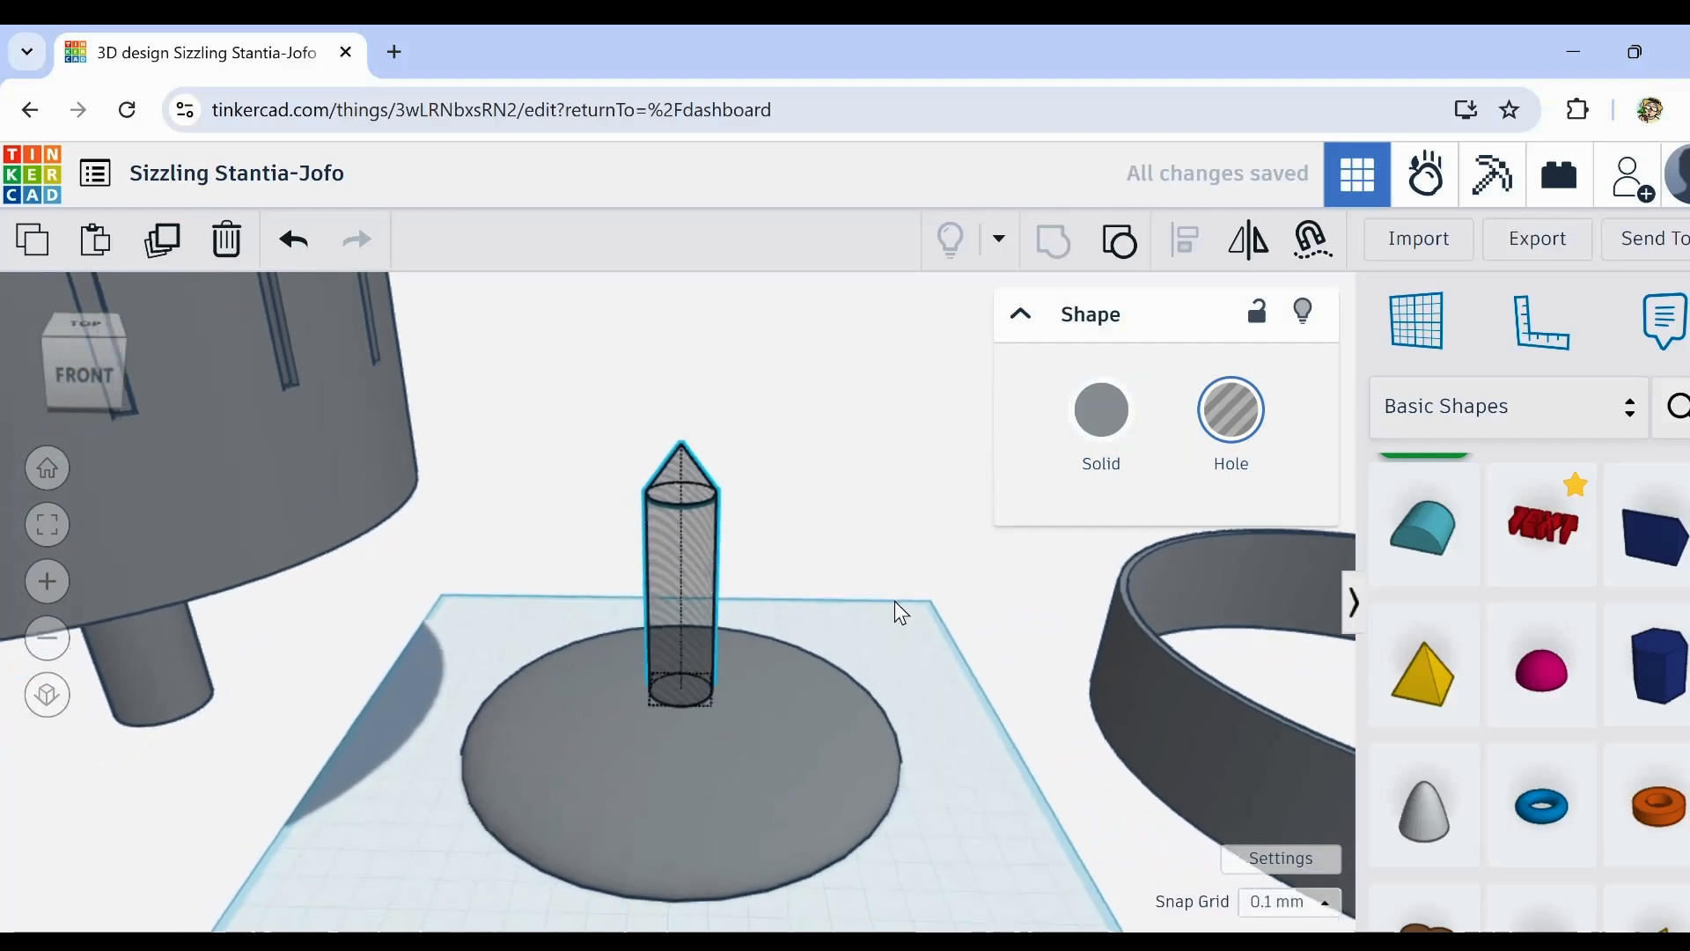
pyautogui.scroll(3, 713, 669)
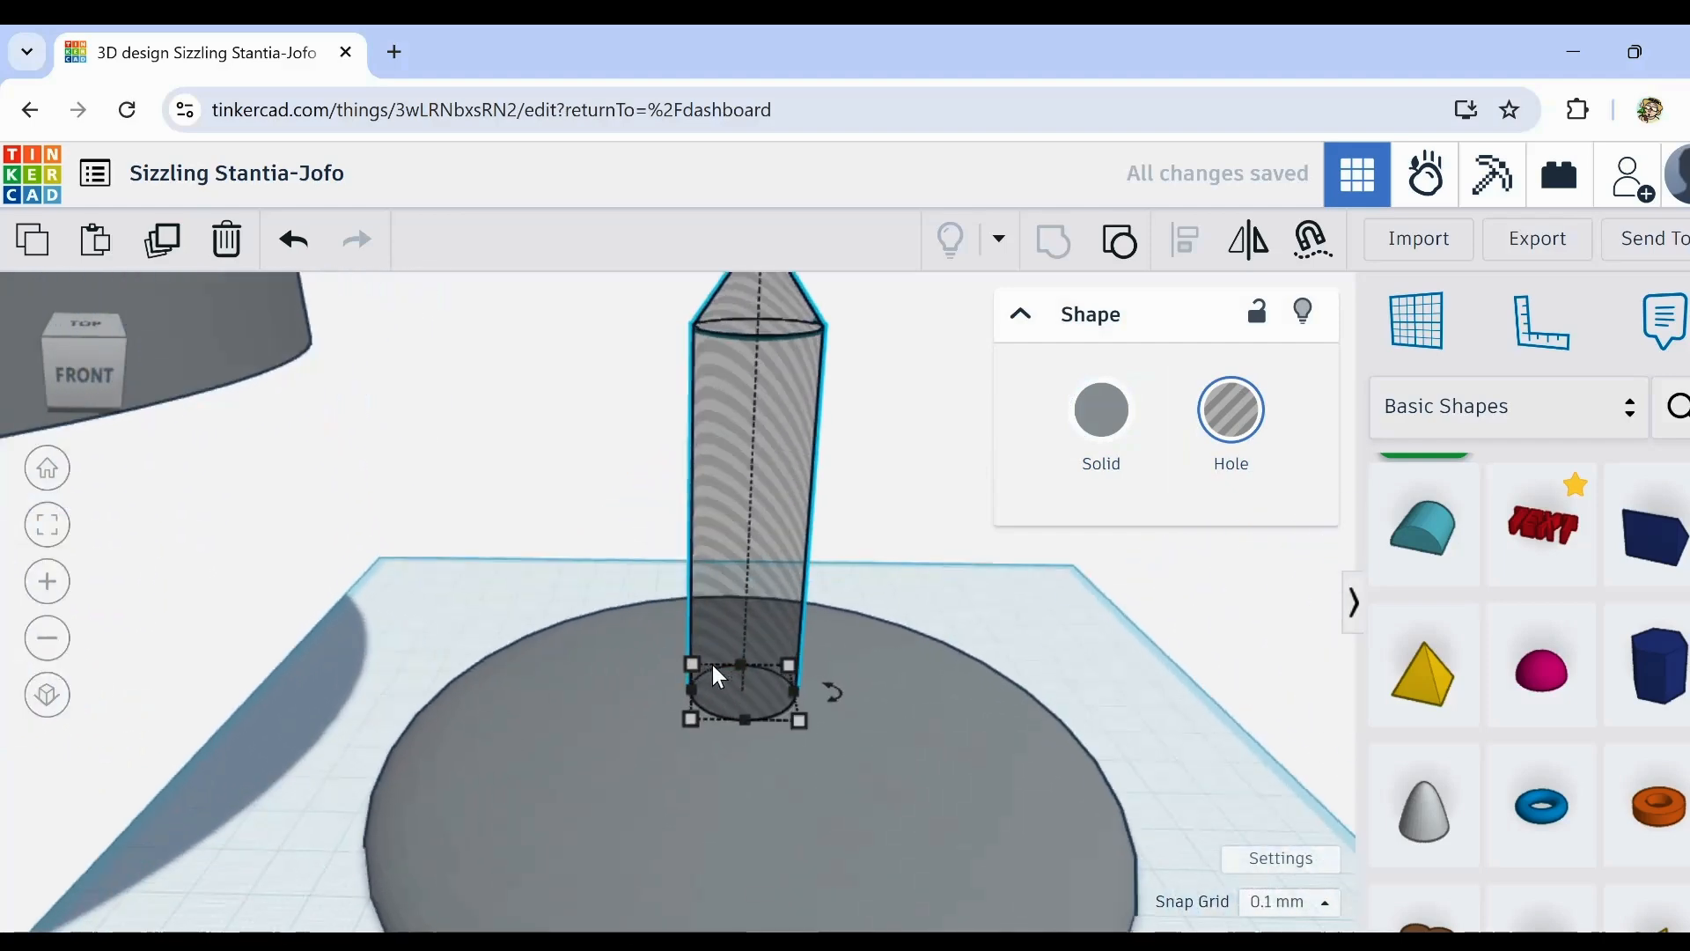
# Step: Adjust the pin's height in small steps so that its base sits right at the dome's surface
pyautogui.hotkey('ctrl', 'Down')
pyautogui.hotkey('ctrl', 'Down')
pyautogui.hotkey('ctrl', 'Down')
pyautogui.hotkey('ctrl', 'Down')
pyautogui.hotkey('ctrl', 'Down')
pyautogui.hotkey('ctrl', 'Down')
pyautogui.hotkey('ctrl', 'Down')
pyautogui.hotkey('ctrl', 'Down')
pyautogui.hotkey('ctrl', 'Down')
pyautogui.hotkey('ctrl', 'Down')
pyautogui.hotkey('ctrl', 'Down')
pyautogui.hotkey('ctrl', 'Down')
pyautogui.hotkey('ctrl', 'Down')
pyautogui.hotkey('ctrl', 'Down')
pyautogui.hotkey('ctrl', 'Down')
pyautogui.hotkey('ctrl', 'Down')
pyautogui.hotkey('ctrl', 'Down')
pyautogui.hotkey('ctrl', 'Down')
pyautogui.hotkey('ctrl', 'Down')
pyautogui.hotkey('ctrl', 'Down')
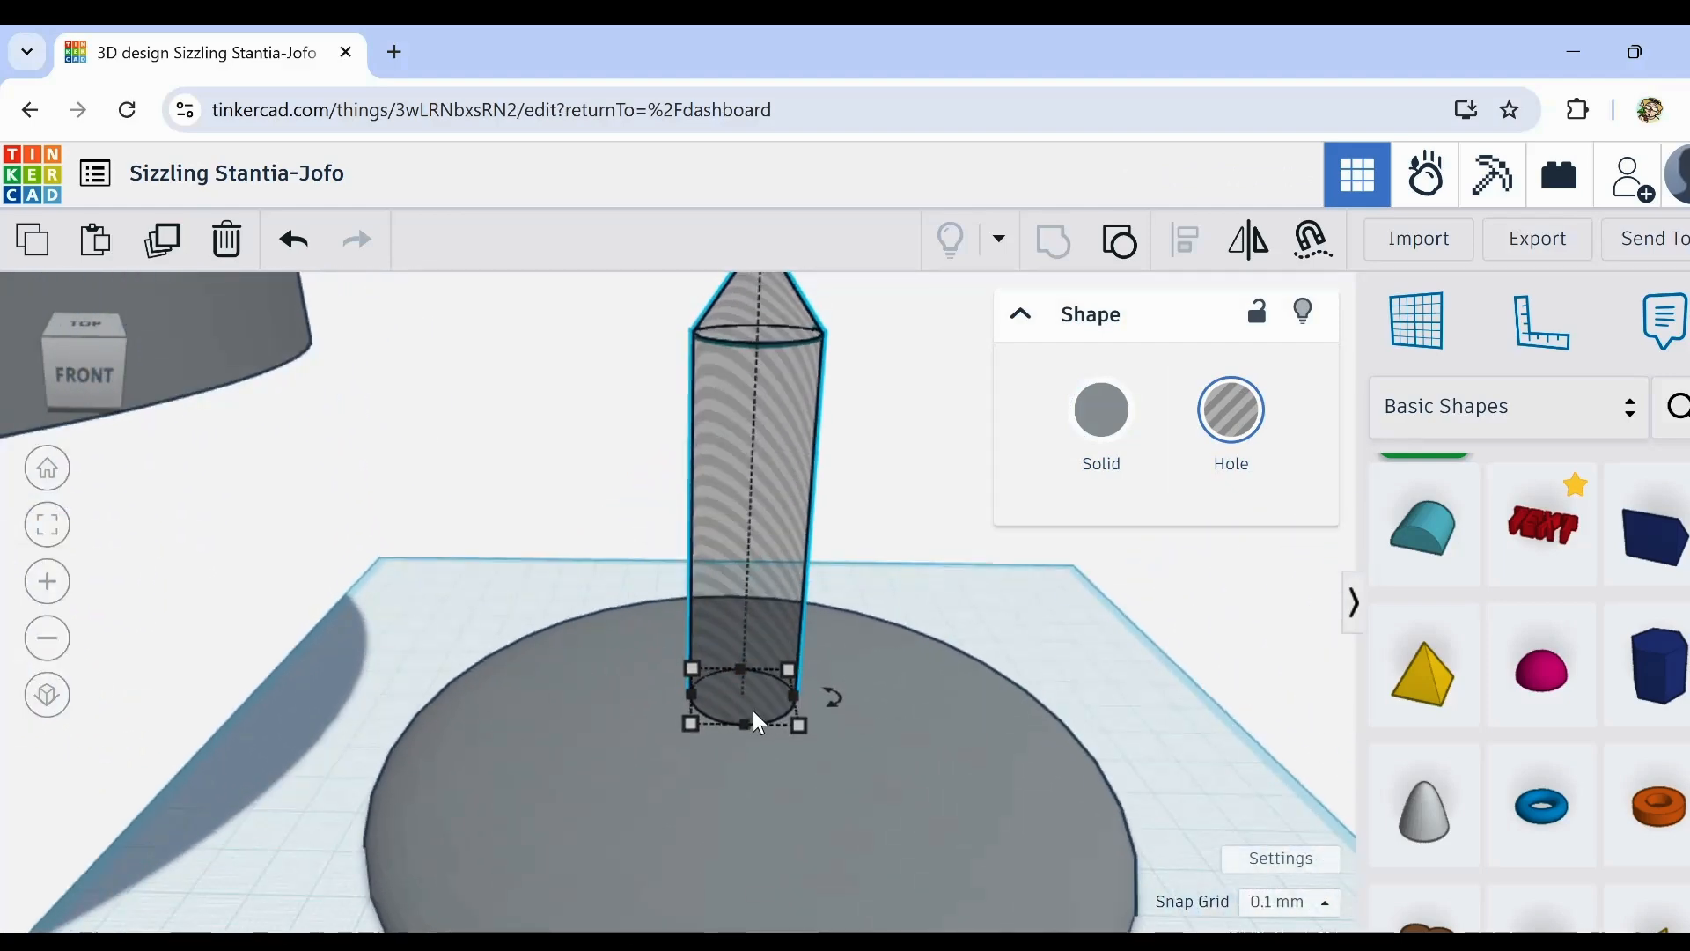
pyautogui.scroll(2, 758, 734)
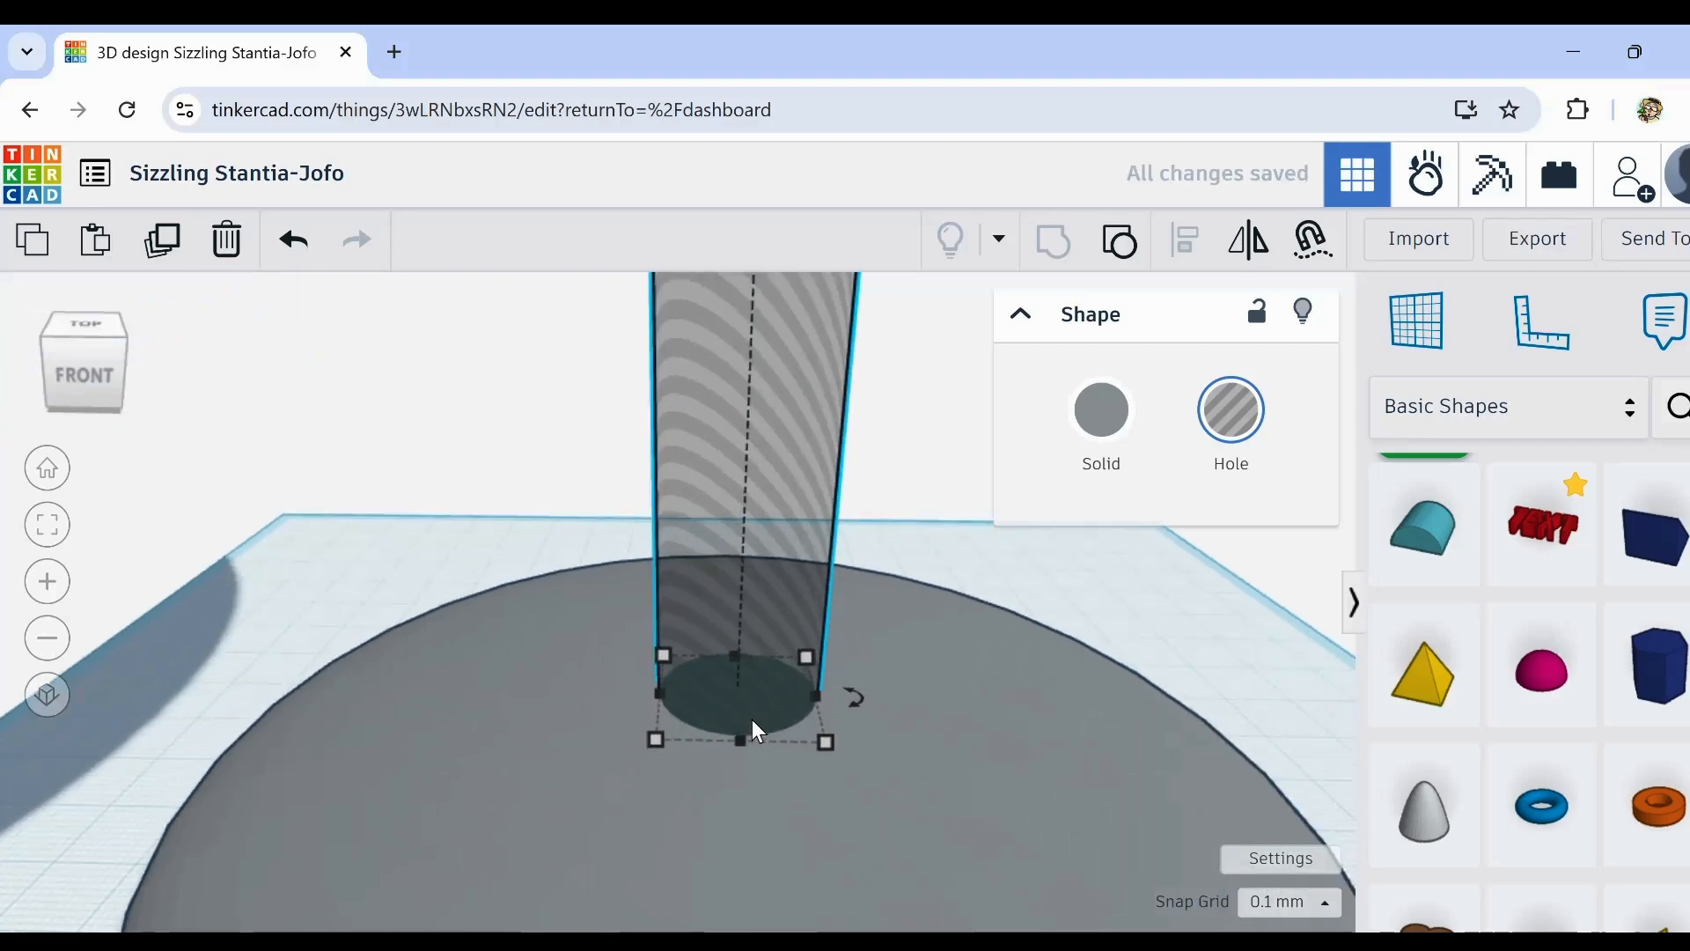
pyautogui.hotkey('ctrl', 'Up')
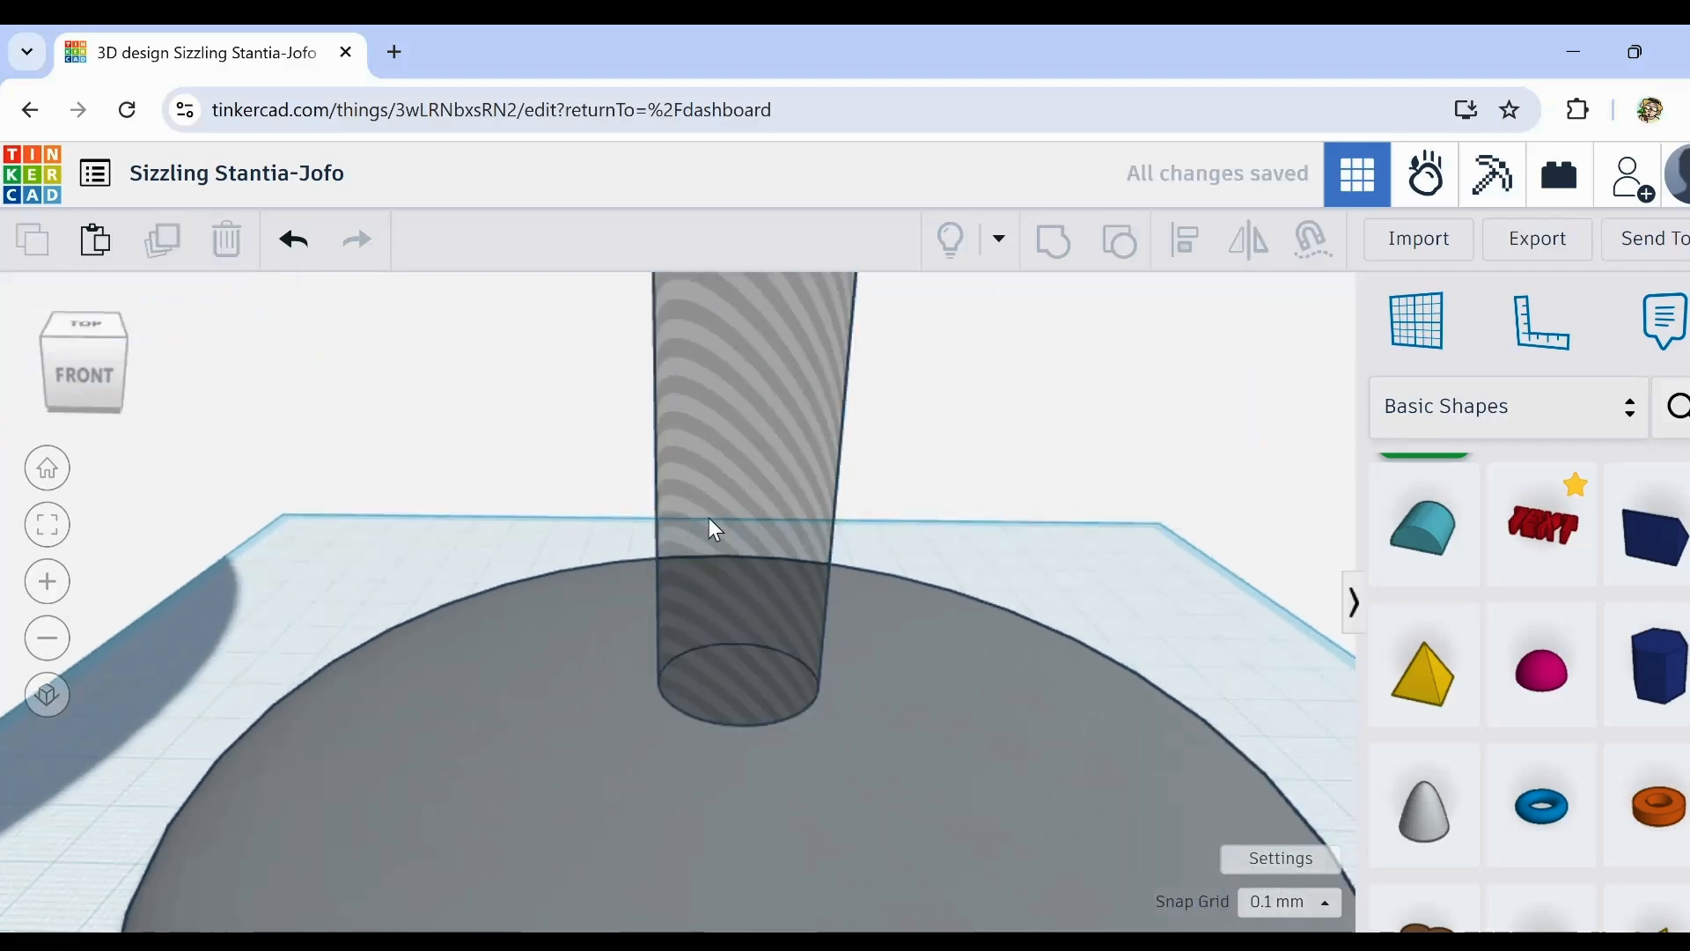
# Step: Turn the pointed pin back into a grey solid, make it transparent and nudge it down slightly
pyautogui.click(1106, 418)
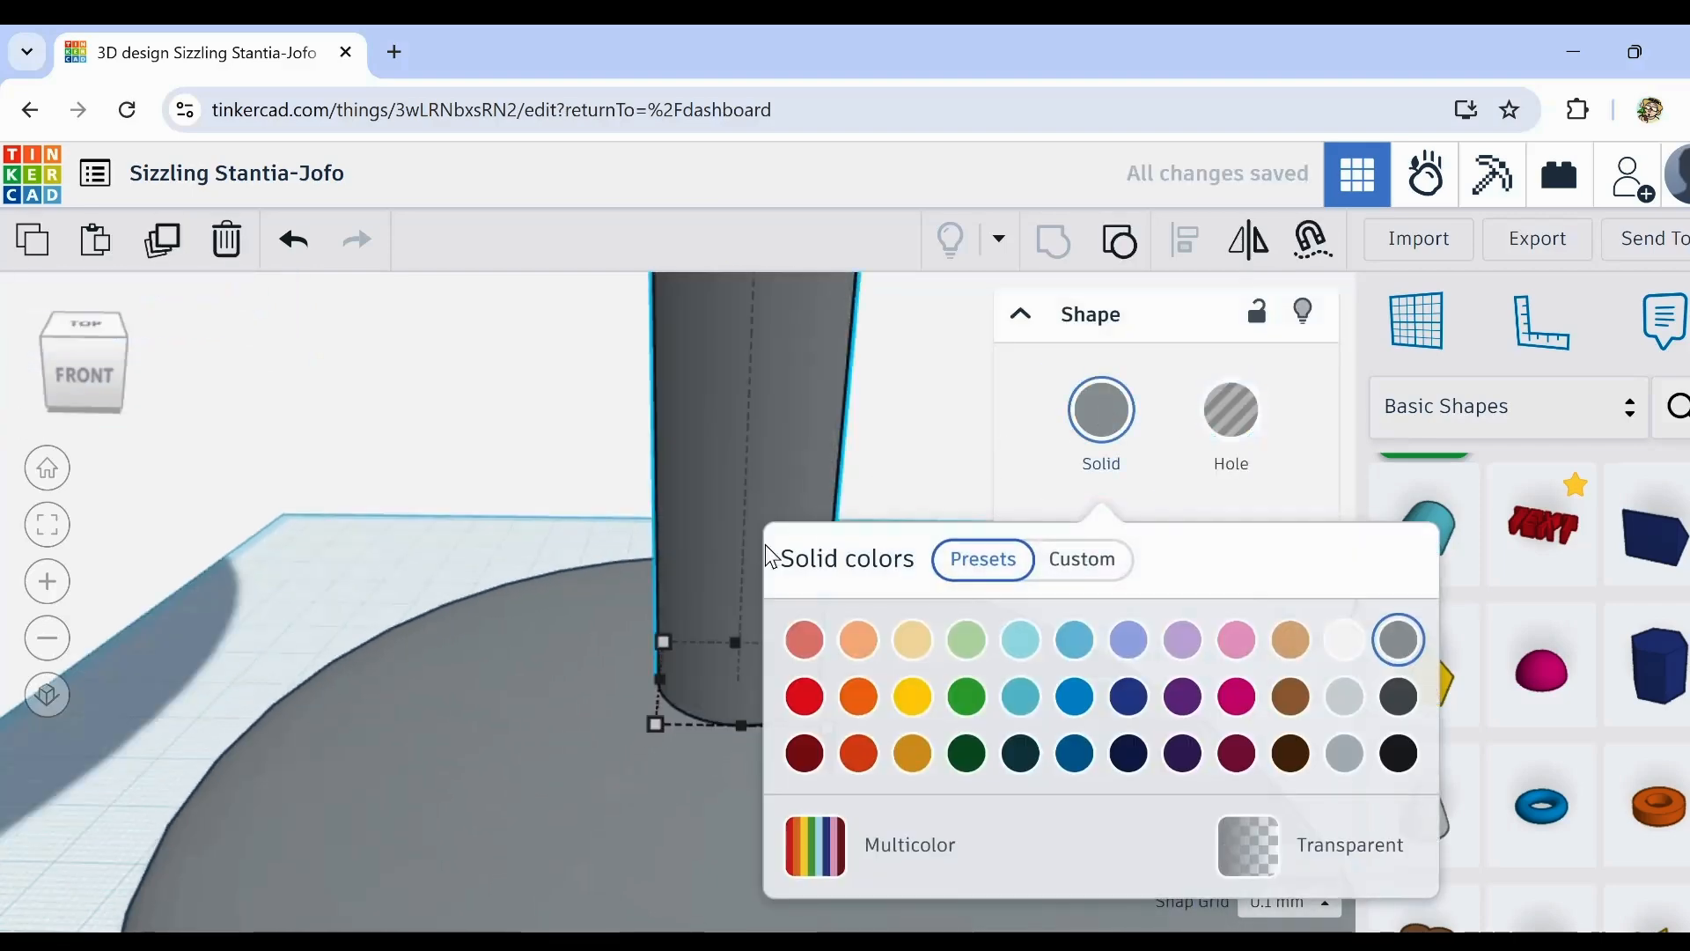
pyautogui.click(807, 501)
pyautogui.hotkey('ctrl', 'Down')
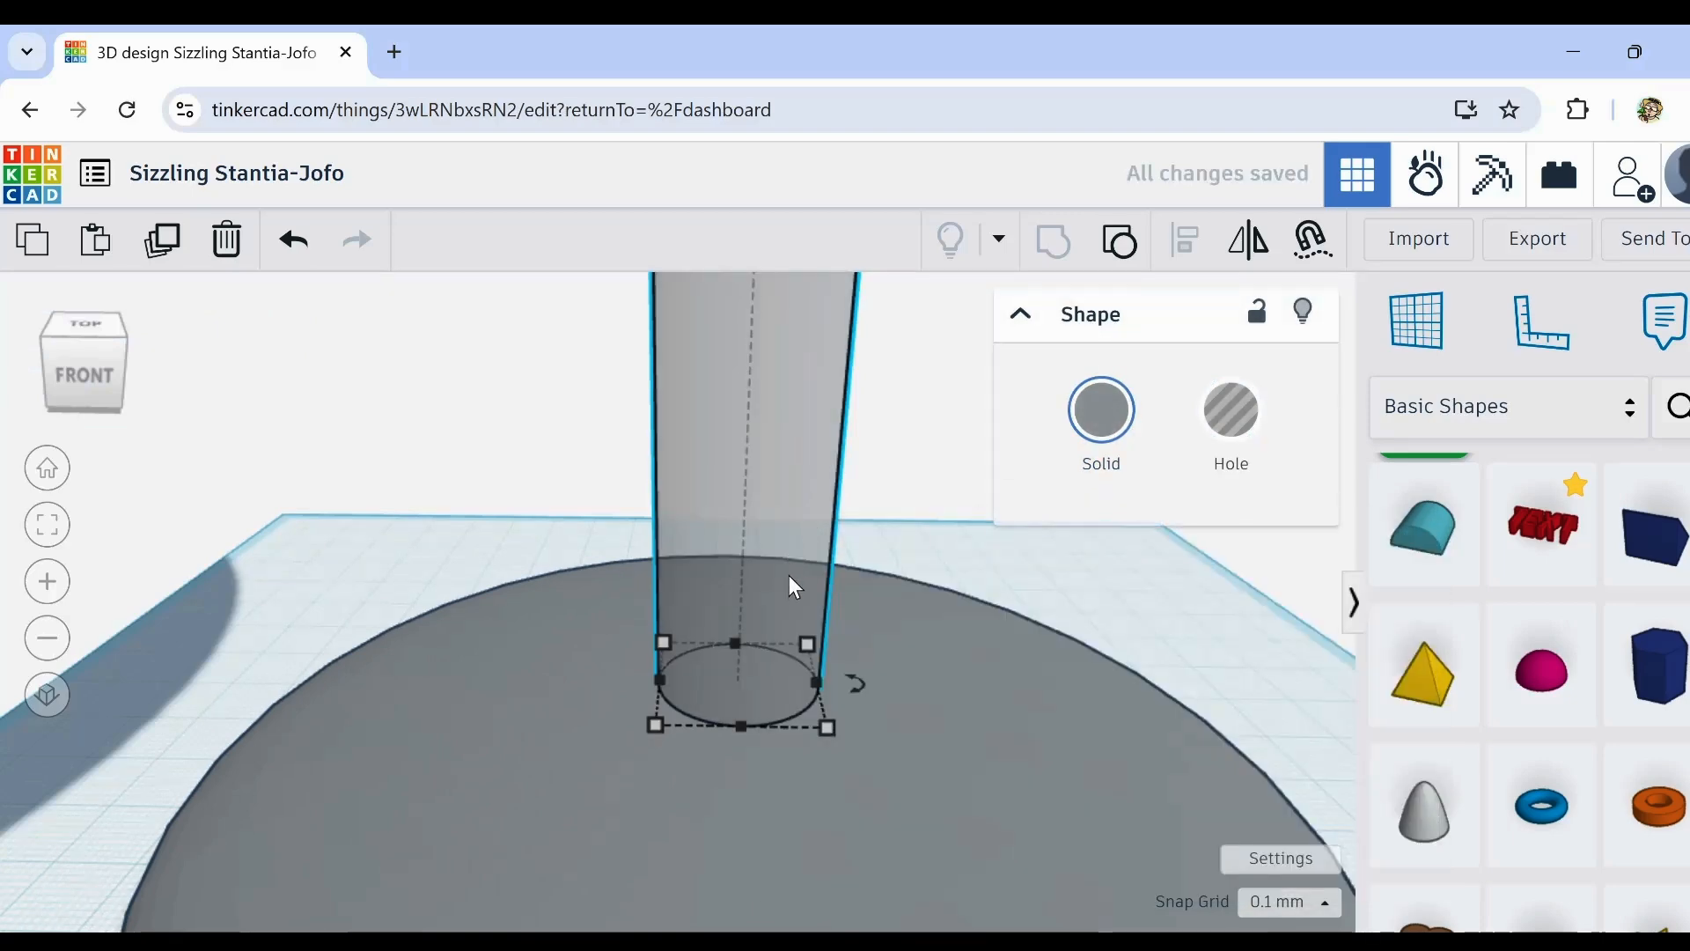
# Step: Nudge the transparent pin up and down in small steps until its base sits at the dome's surface
pyautogui.hotkey('ctrl', 'Up')
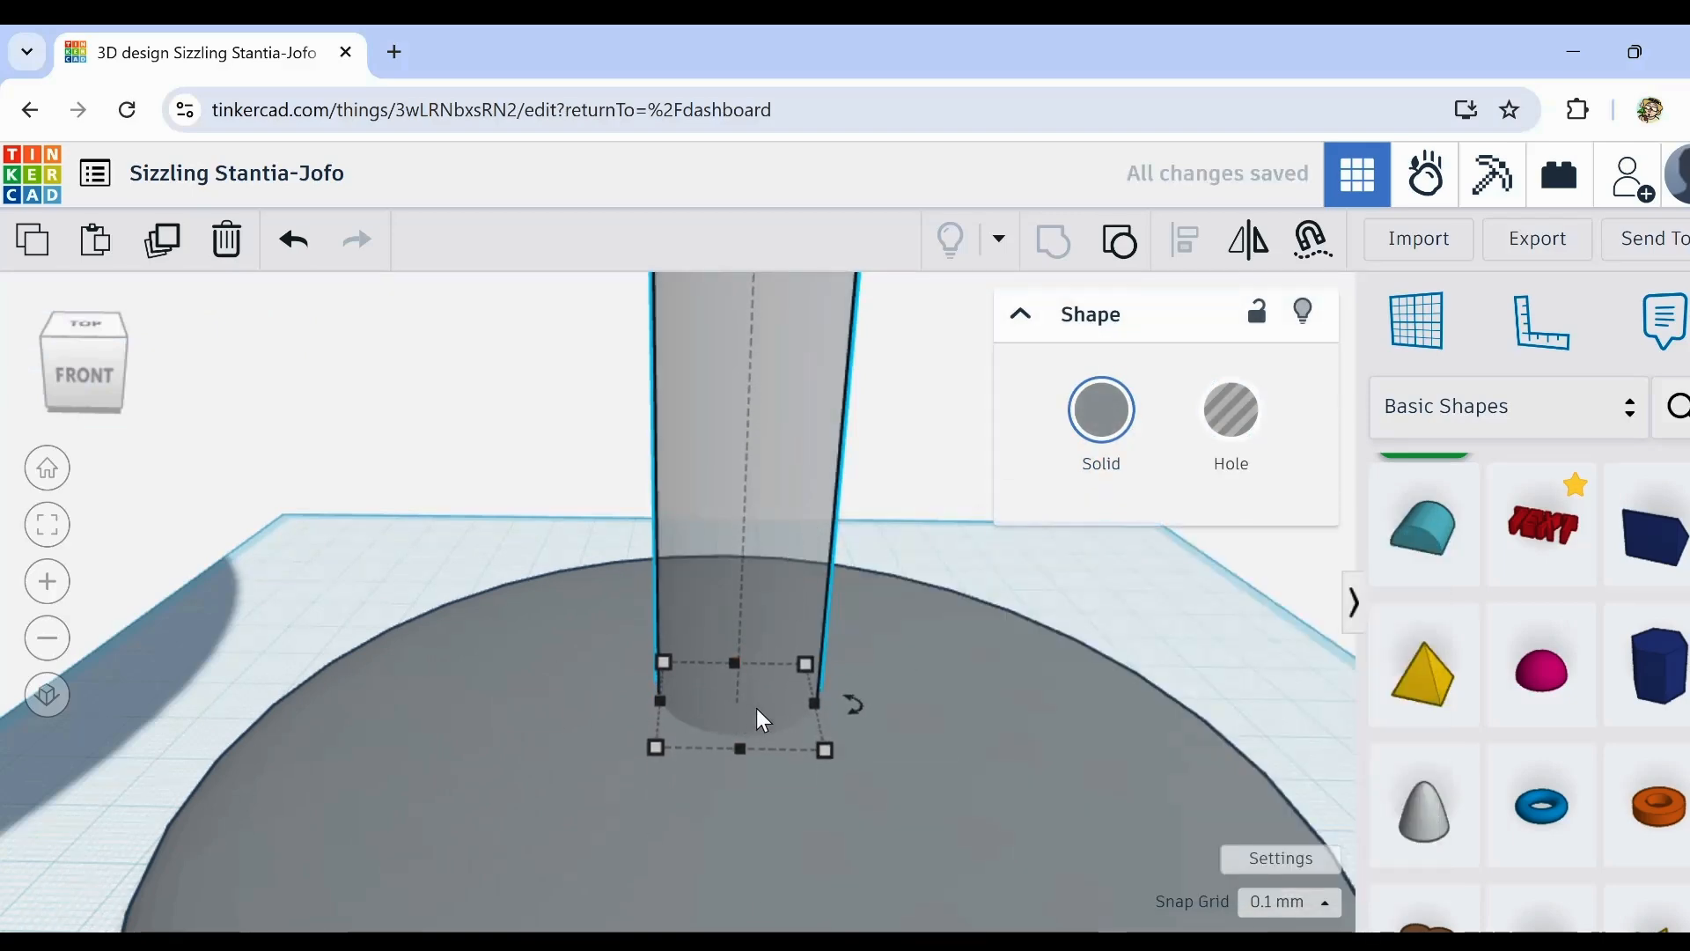
pyautogui.hotkey('ctrl', 'Down')
pyautogui.hotkey('ctrl', 'Down')
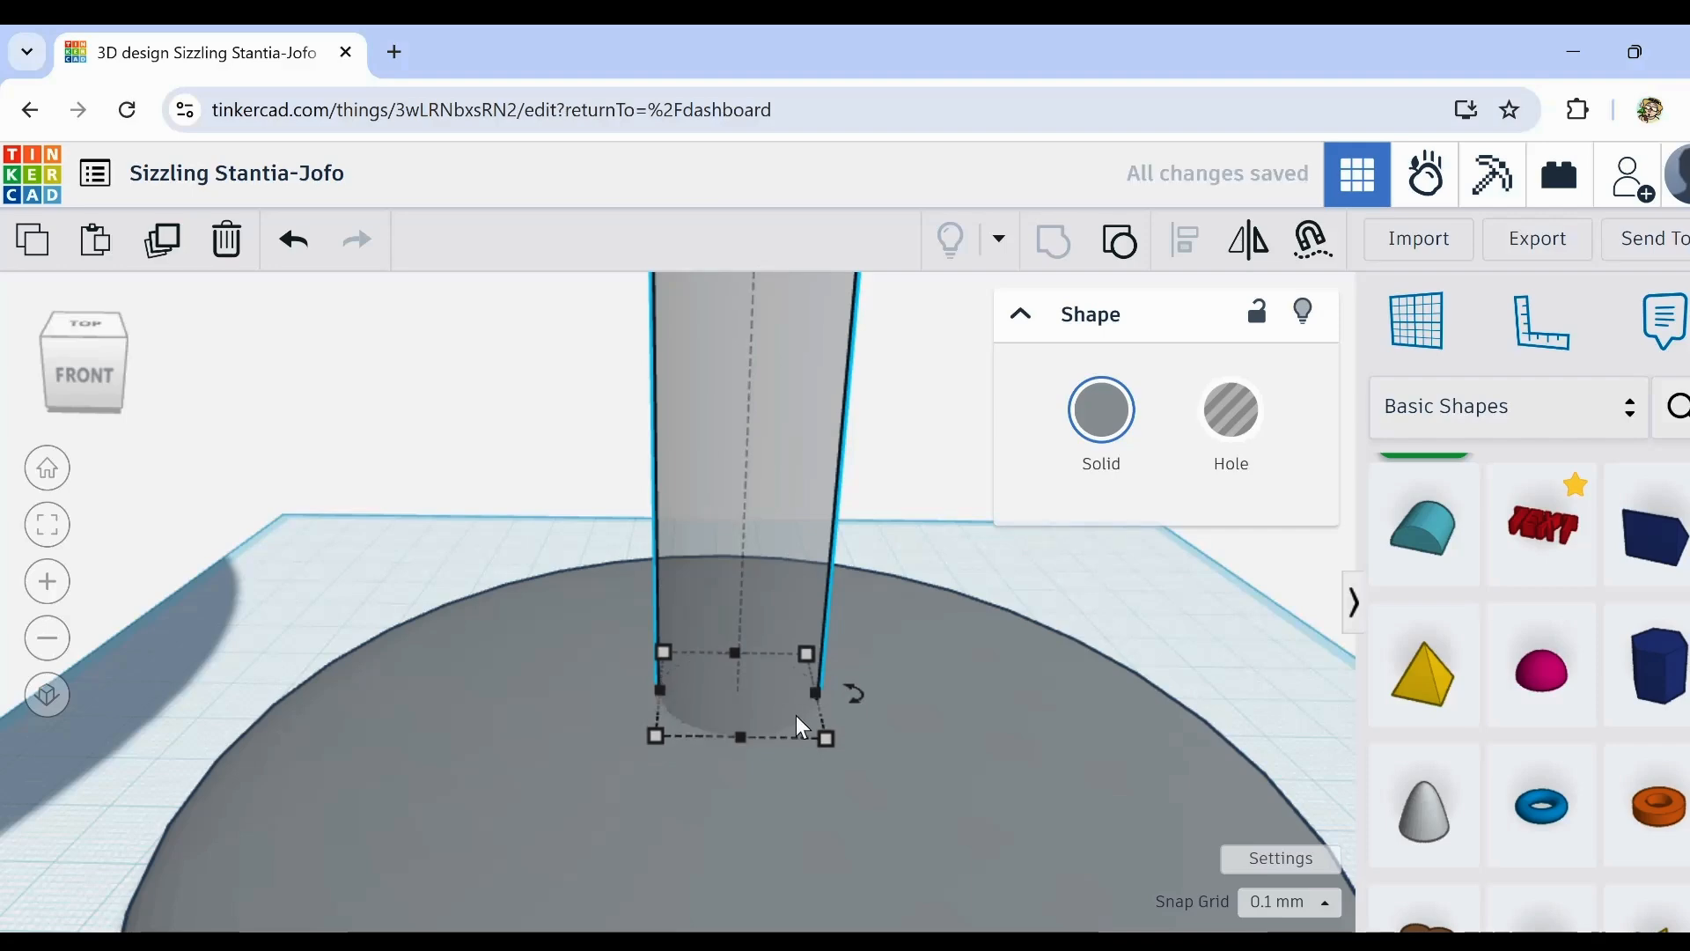
pyautogui.hotkey('ctrl', 'Up')
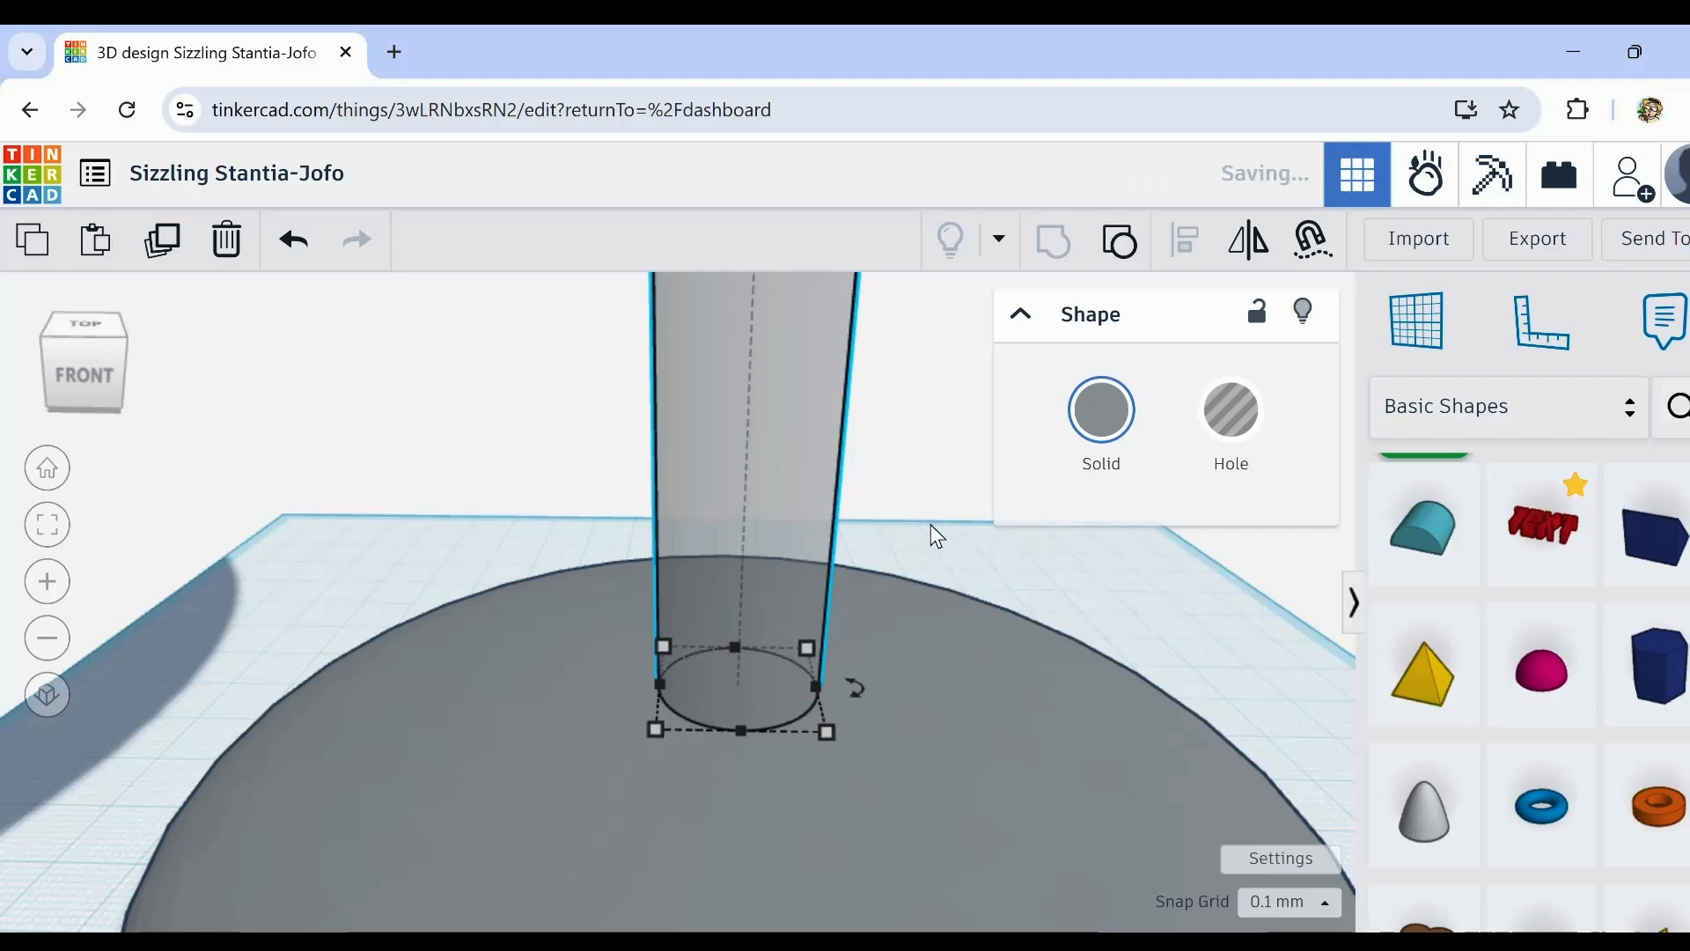
# Step: Turn the pointed pin into a hole and check how its base meets the dome
pyautogui.click(1210, 443)
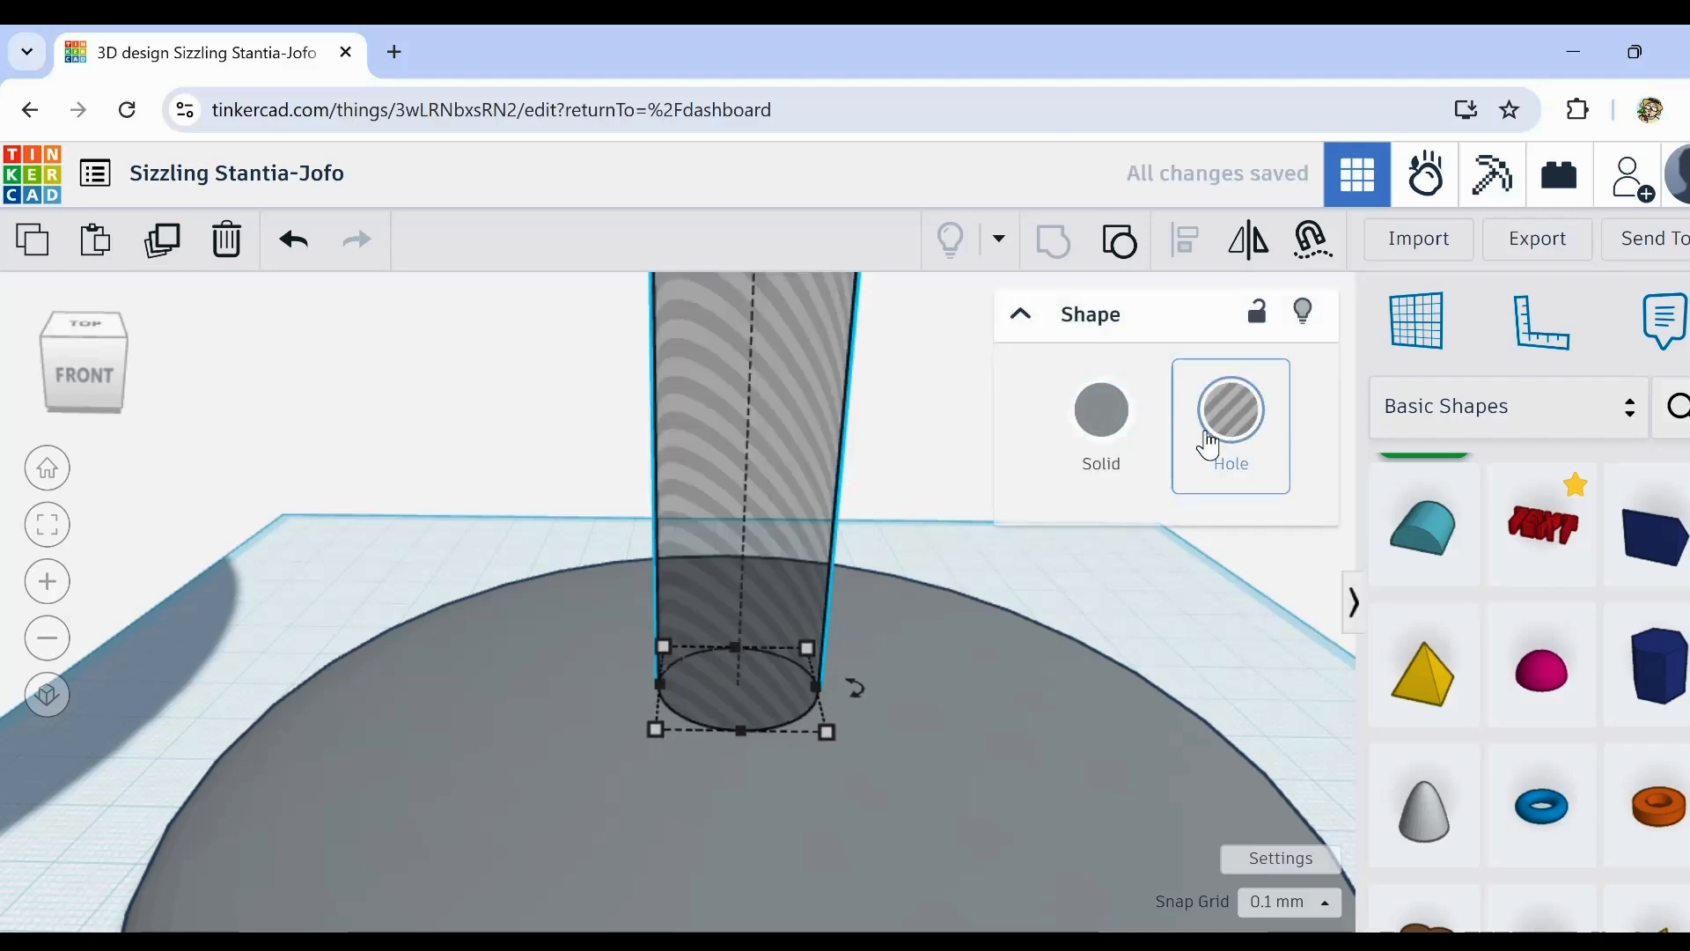
pyautogui.scroll(1, 731, 701)
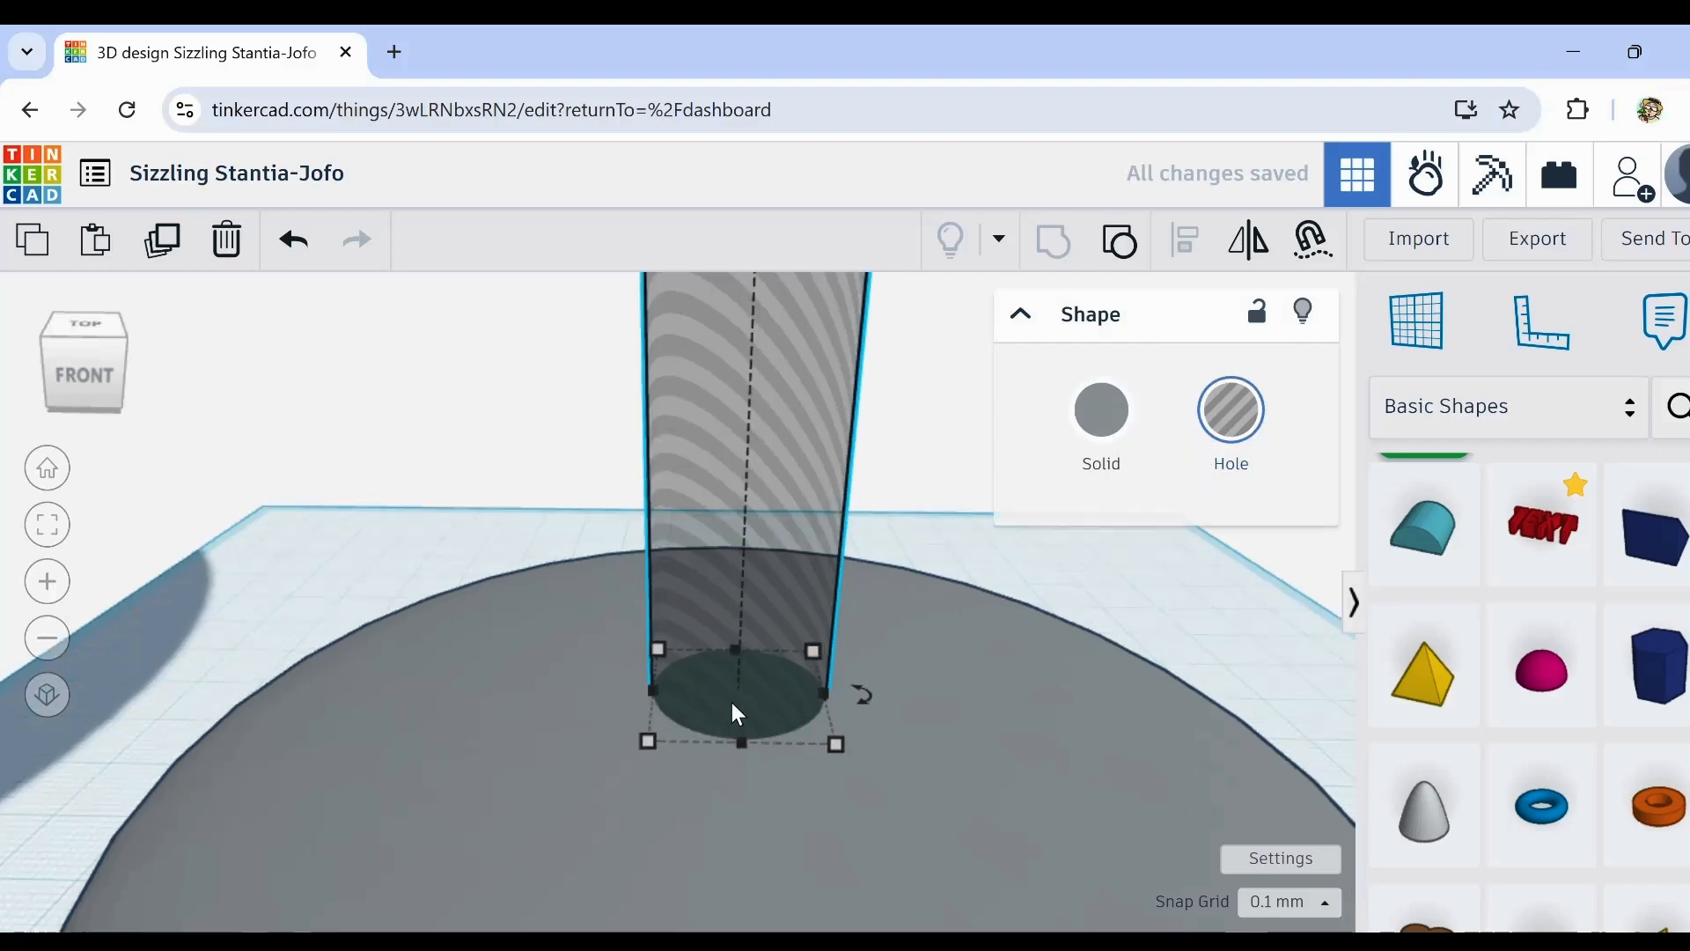
pyautogui.scroll(3, 731, 701)
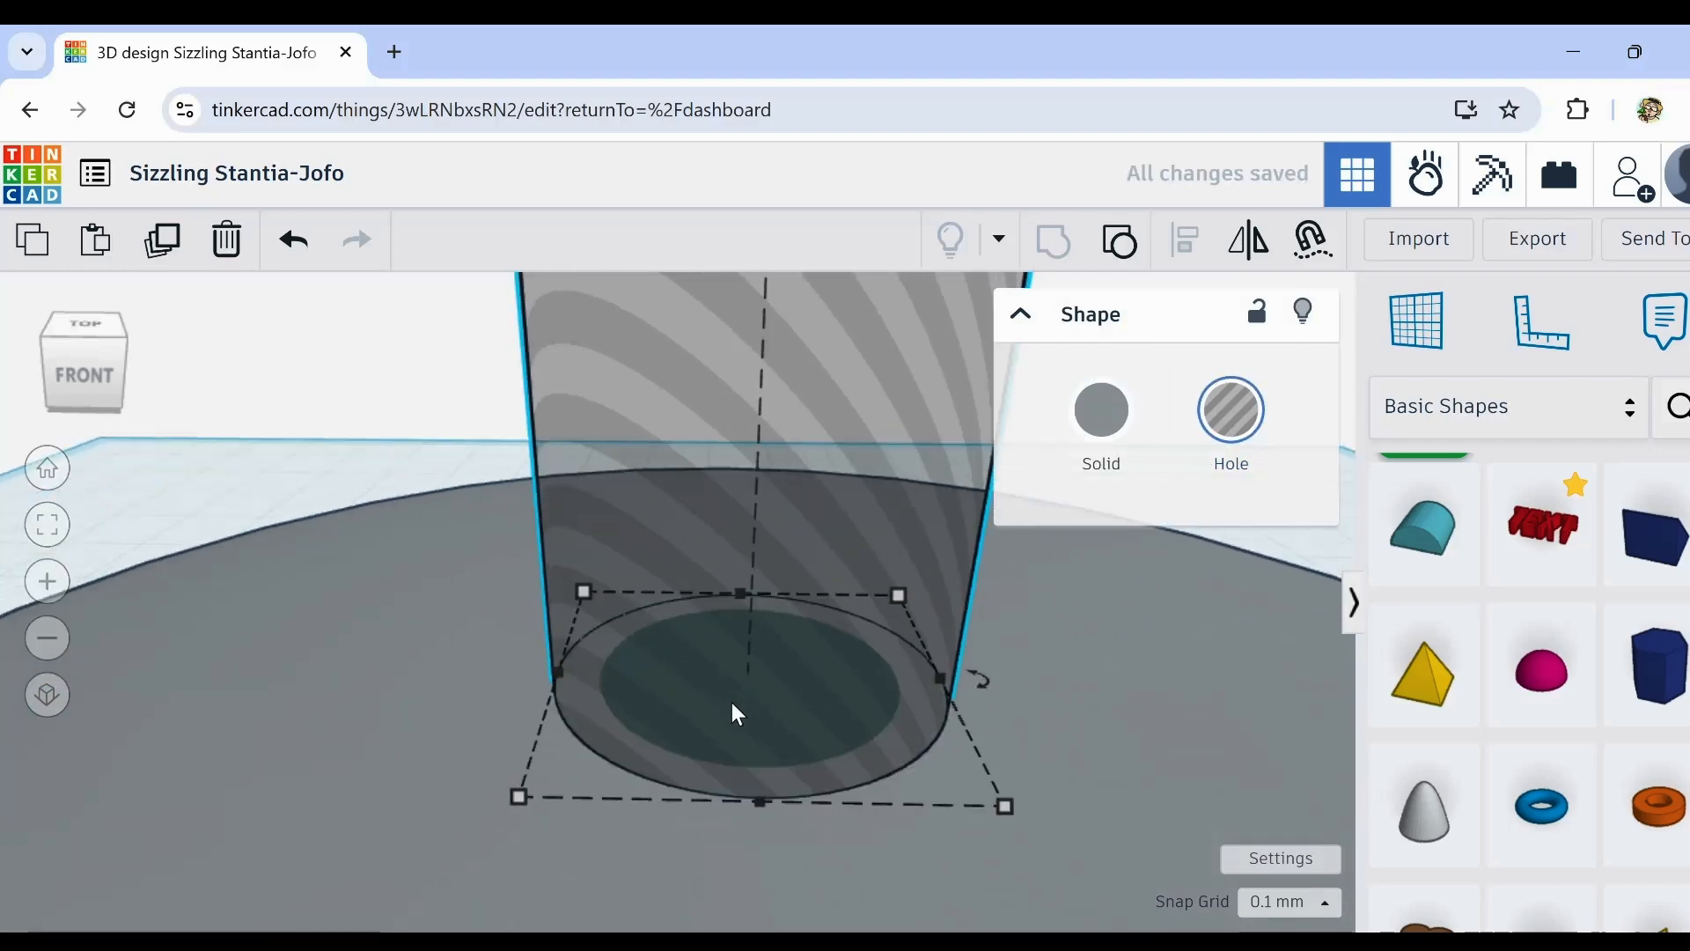
pyautogui.scroll(-5, 738, 713)
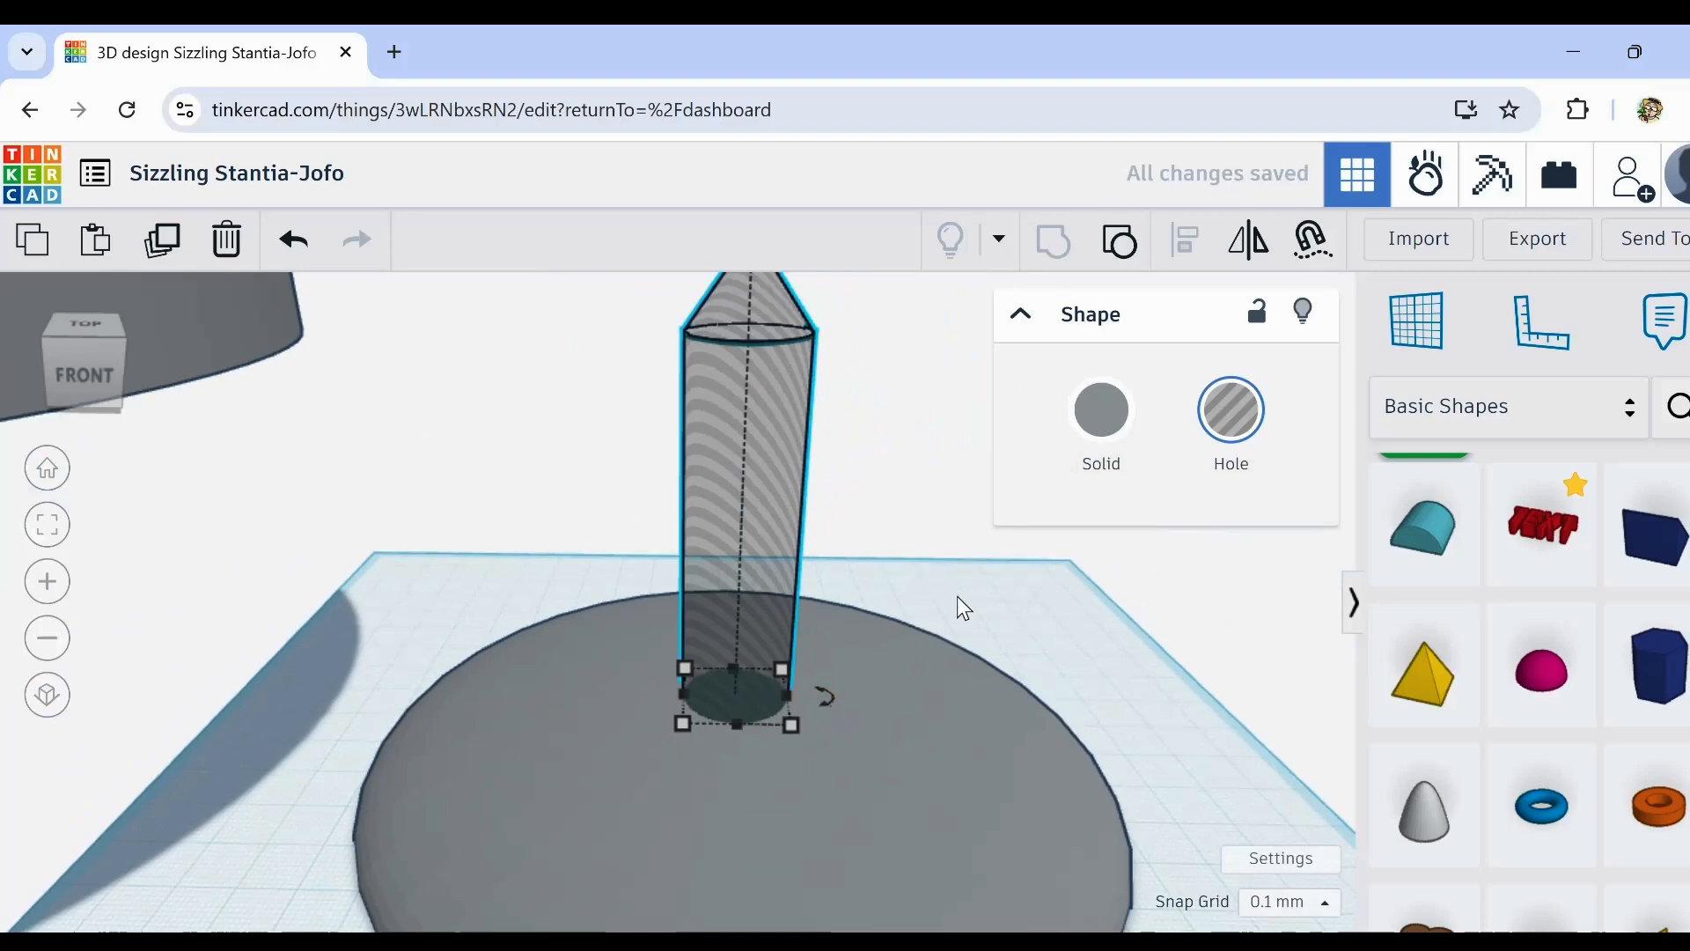
# Step: Turn the pointed pin back into a grey solid
pyautogui.click(964, 607)
pyautogui.click(750, 499)
pyautogui.click(1102, 423)
pyautogui.scroll(-3, 939, 440)
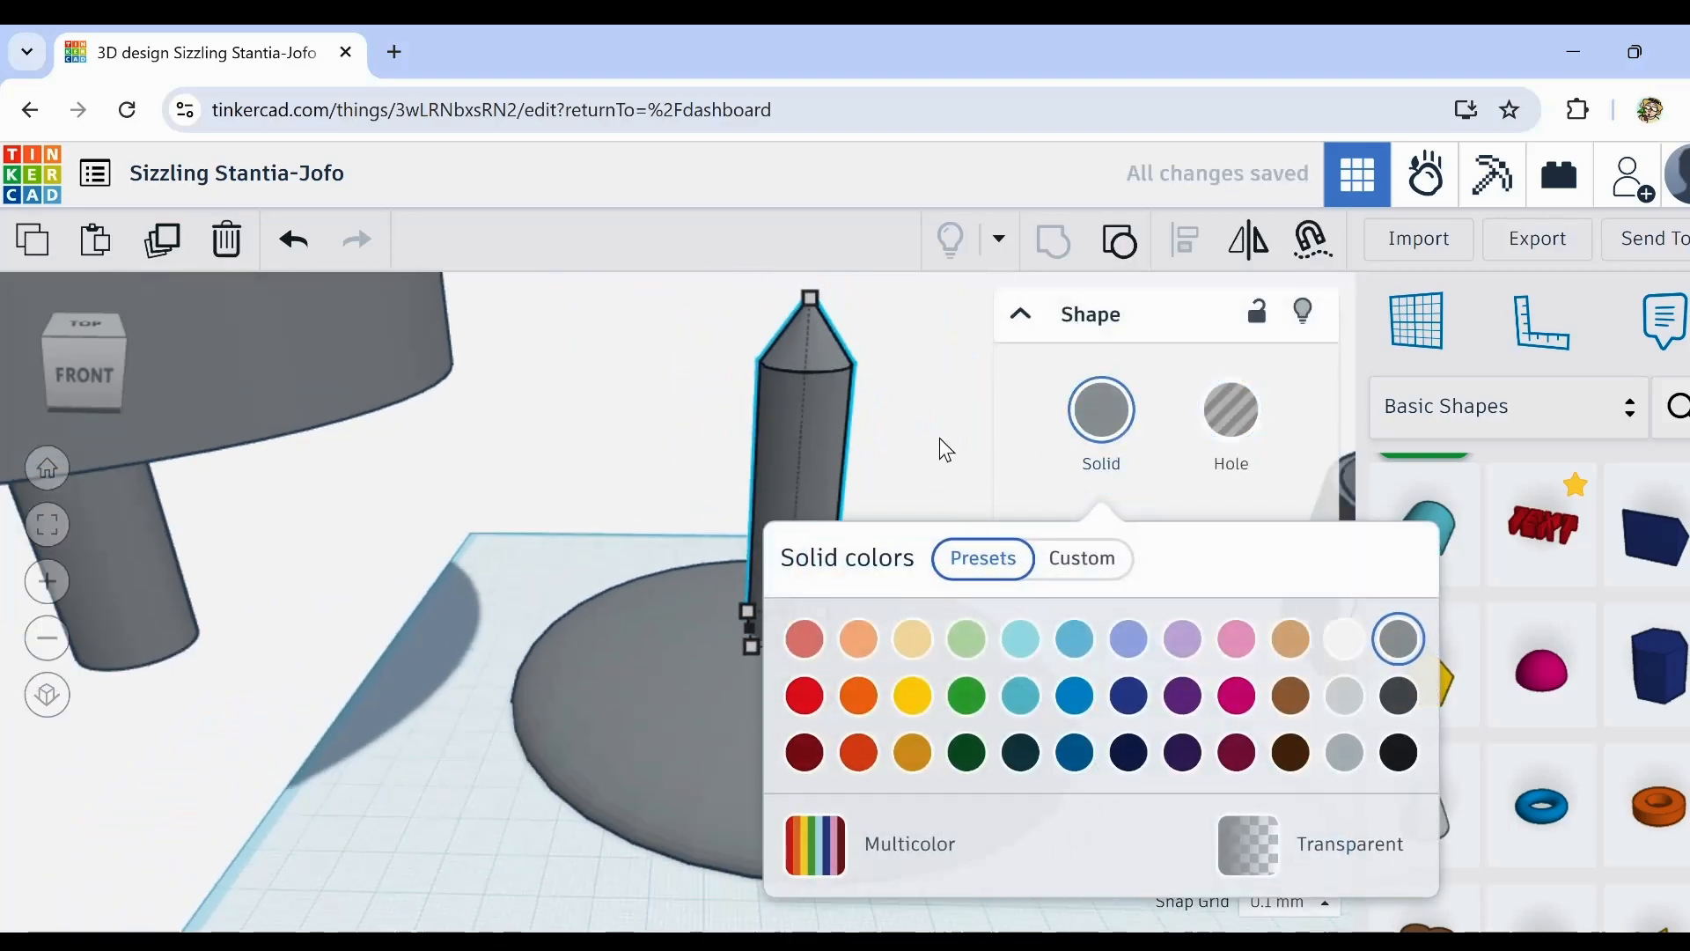
pyautogui.click(949, 447)
# Step: Group the pointed pin and the dome into one base part
pyautogui.scroll(-5, 951, 449)
pyautogui.moveTo(988, 525); pyautogui.dragTo(974, 596, button='right')
pyautogui.moveTo(990, 465); pyautogui.dragTo(770, 651)
pyautogui.click(819, 349)
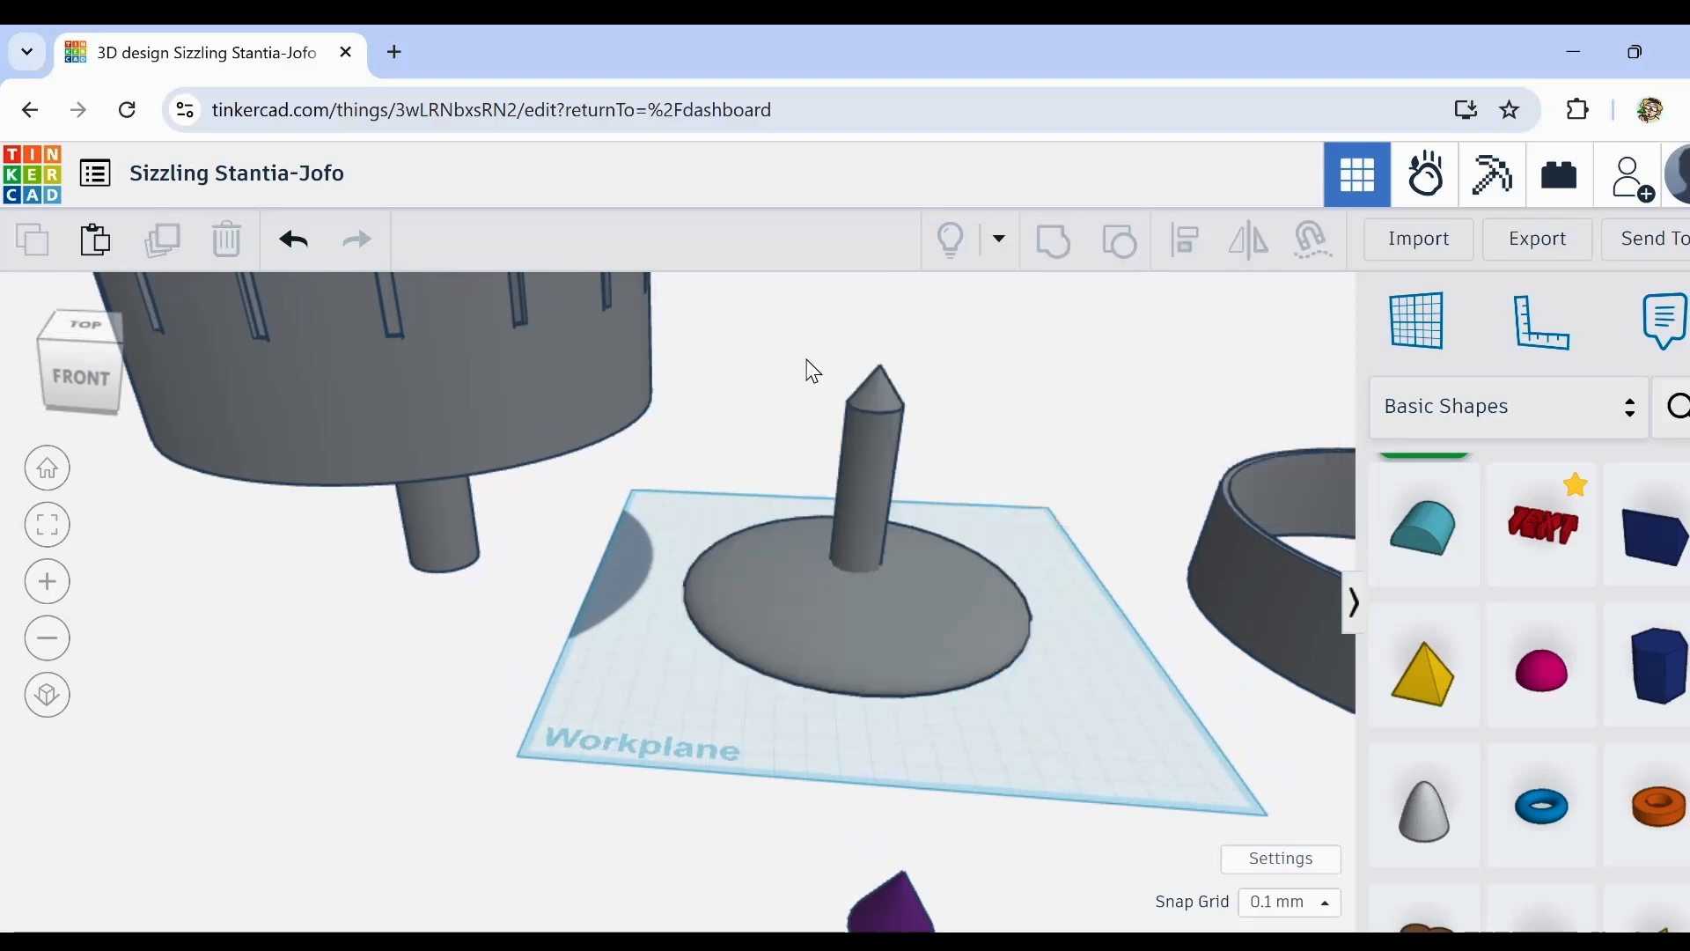
pyautogui.moveTo(806, 359); pyautogui.dragTo(971, 696)
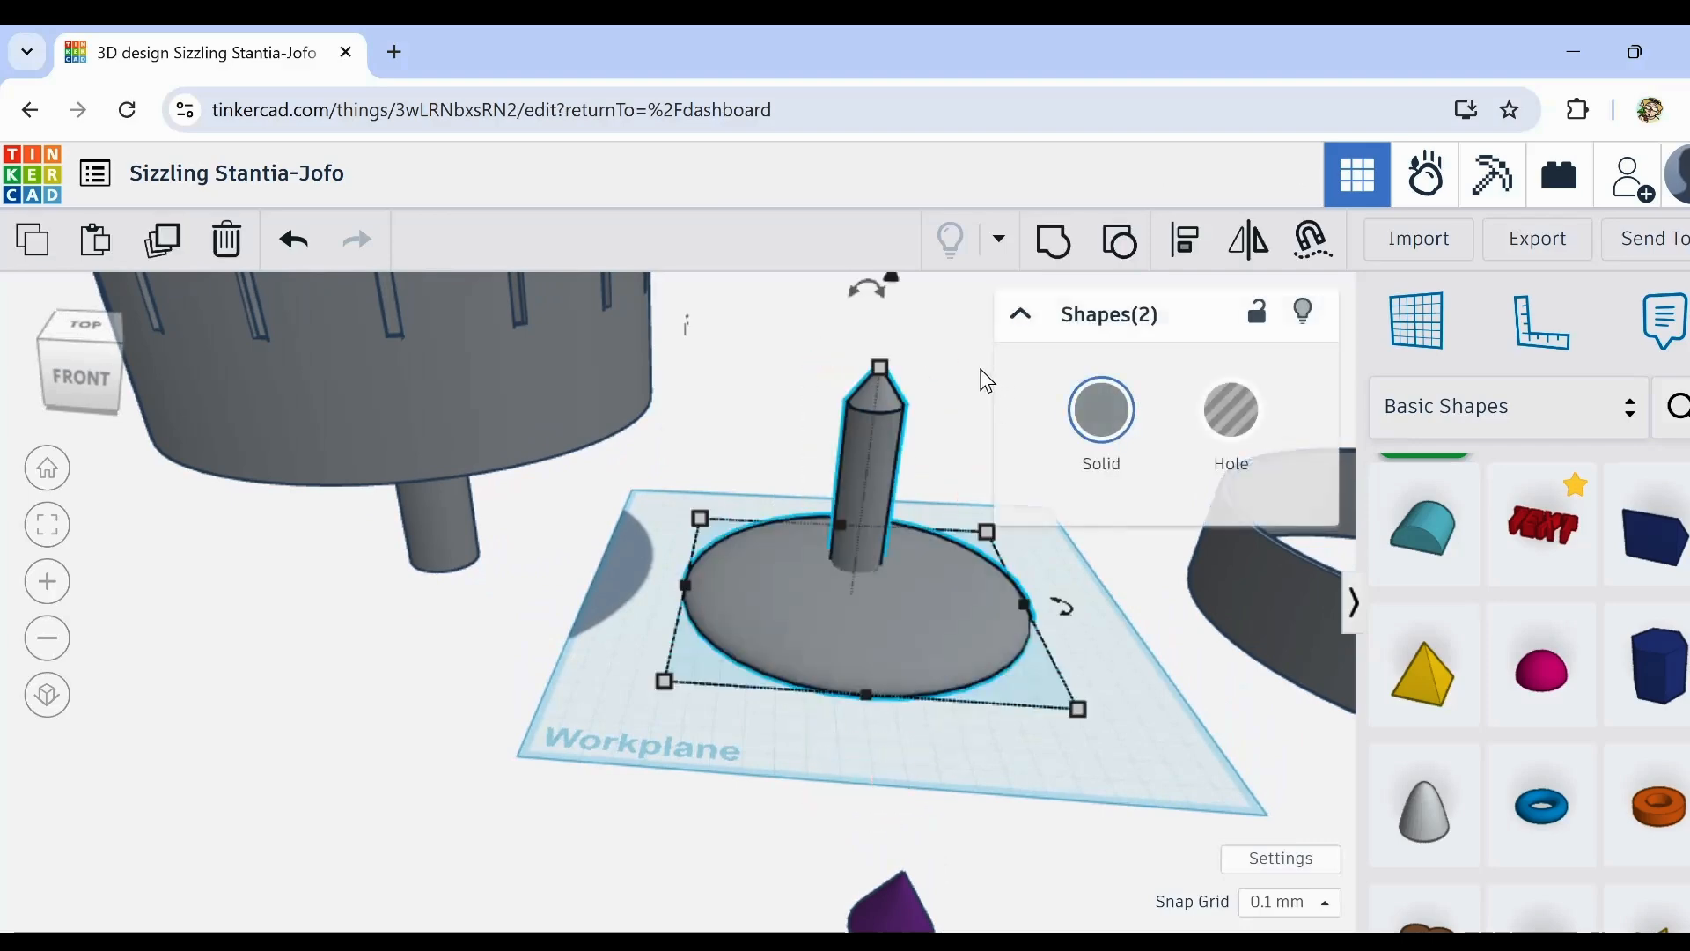
pyautogui.click(1082, 249)
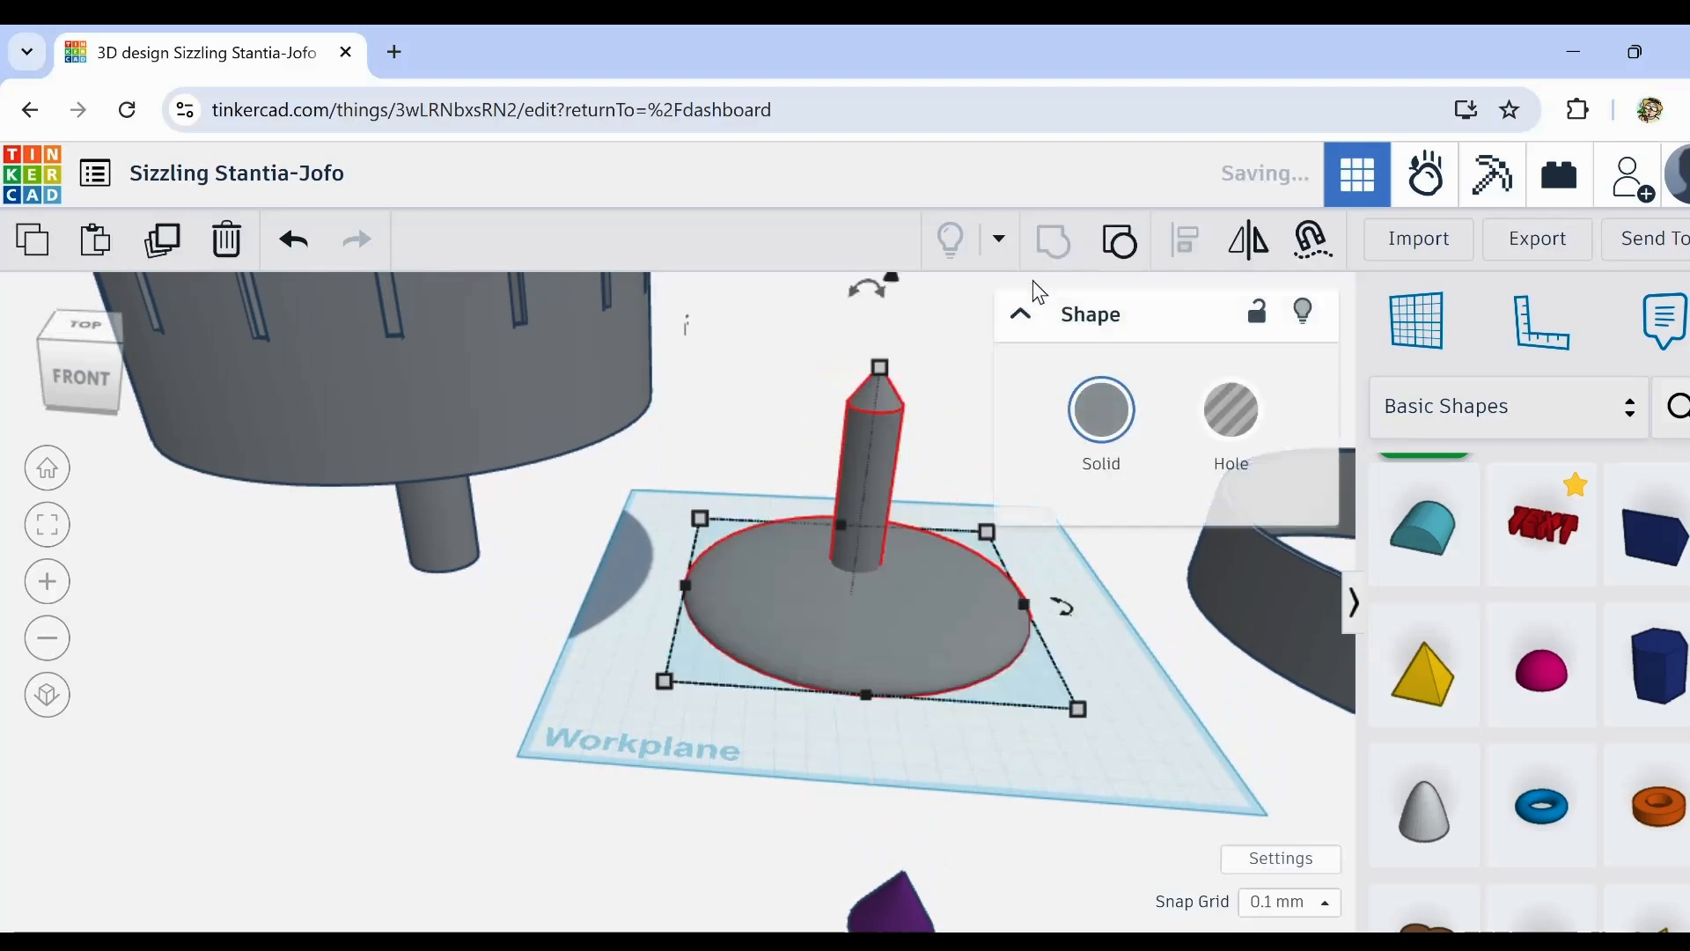
pyautogui.click(762, 429)
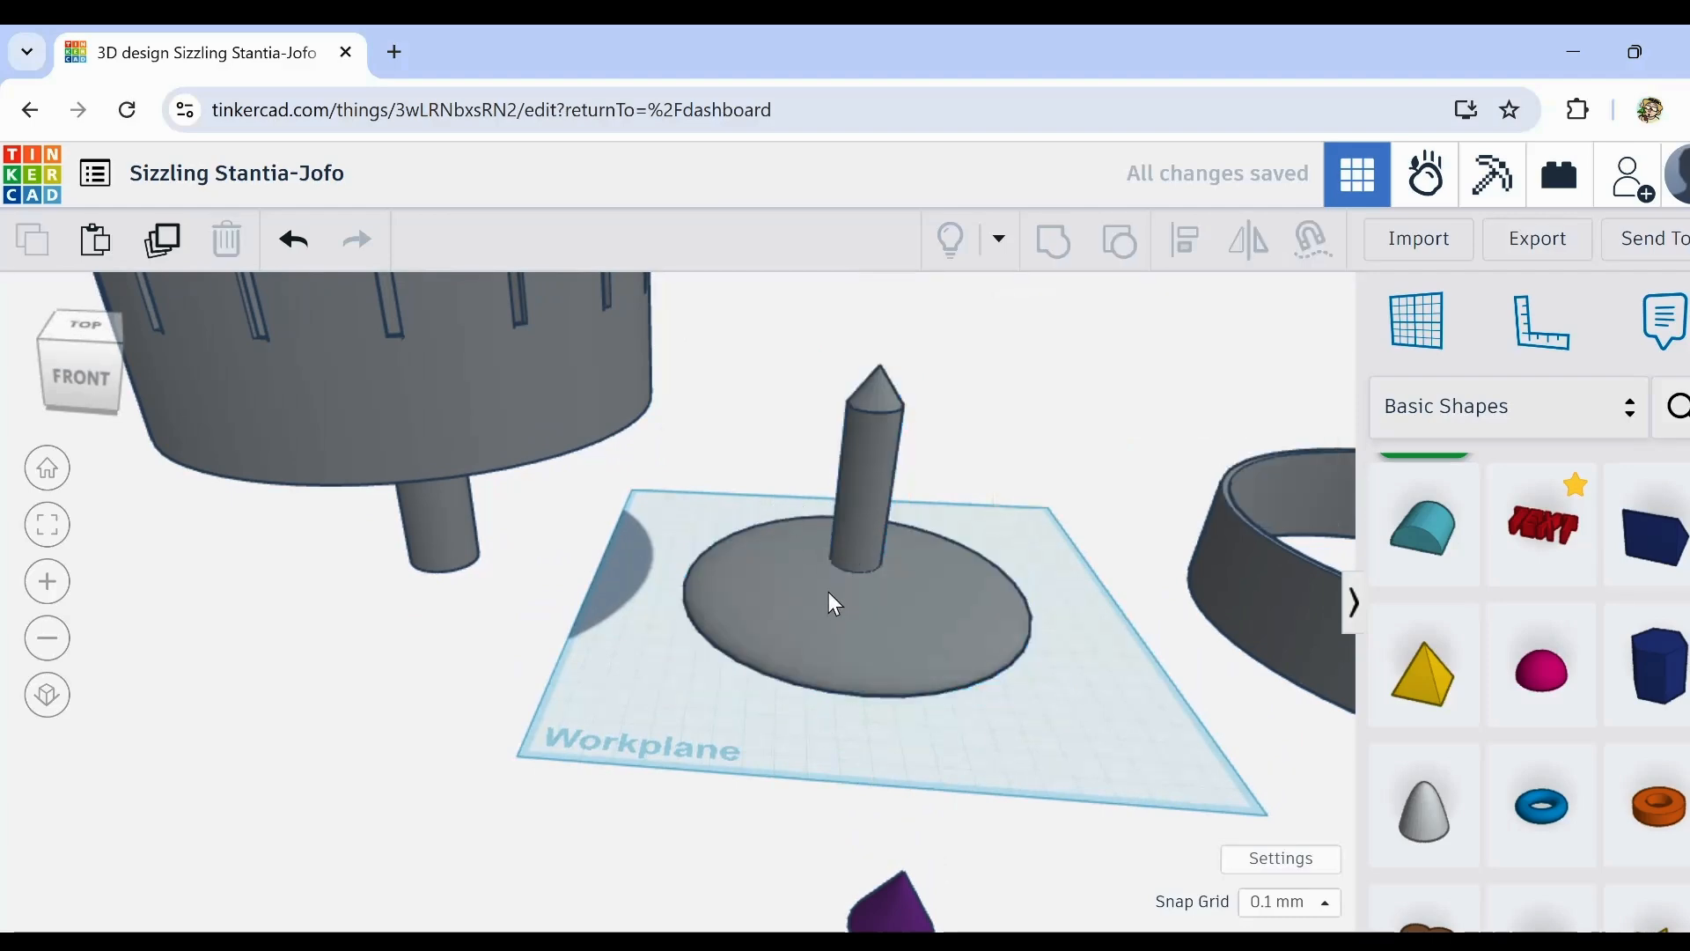
# Step: Move the grouped base under the slotted drum so the pin goes into the stem, and undo the last misplaced move
pyautogui.moveTo(835, 604); pyautogui.dragTo(302, 705)
pyautogui.moveTo(668, 541); pyautogui.dragTo(889, 621, button='middle')
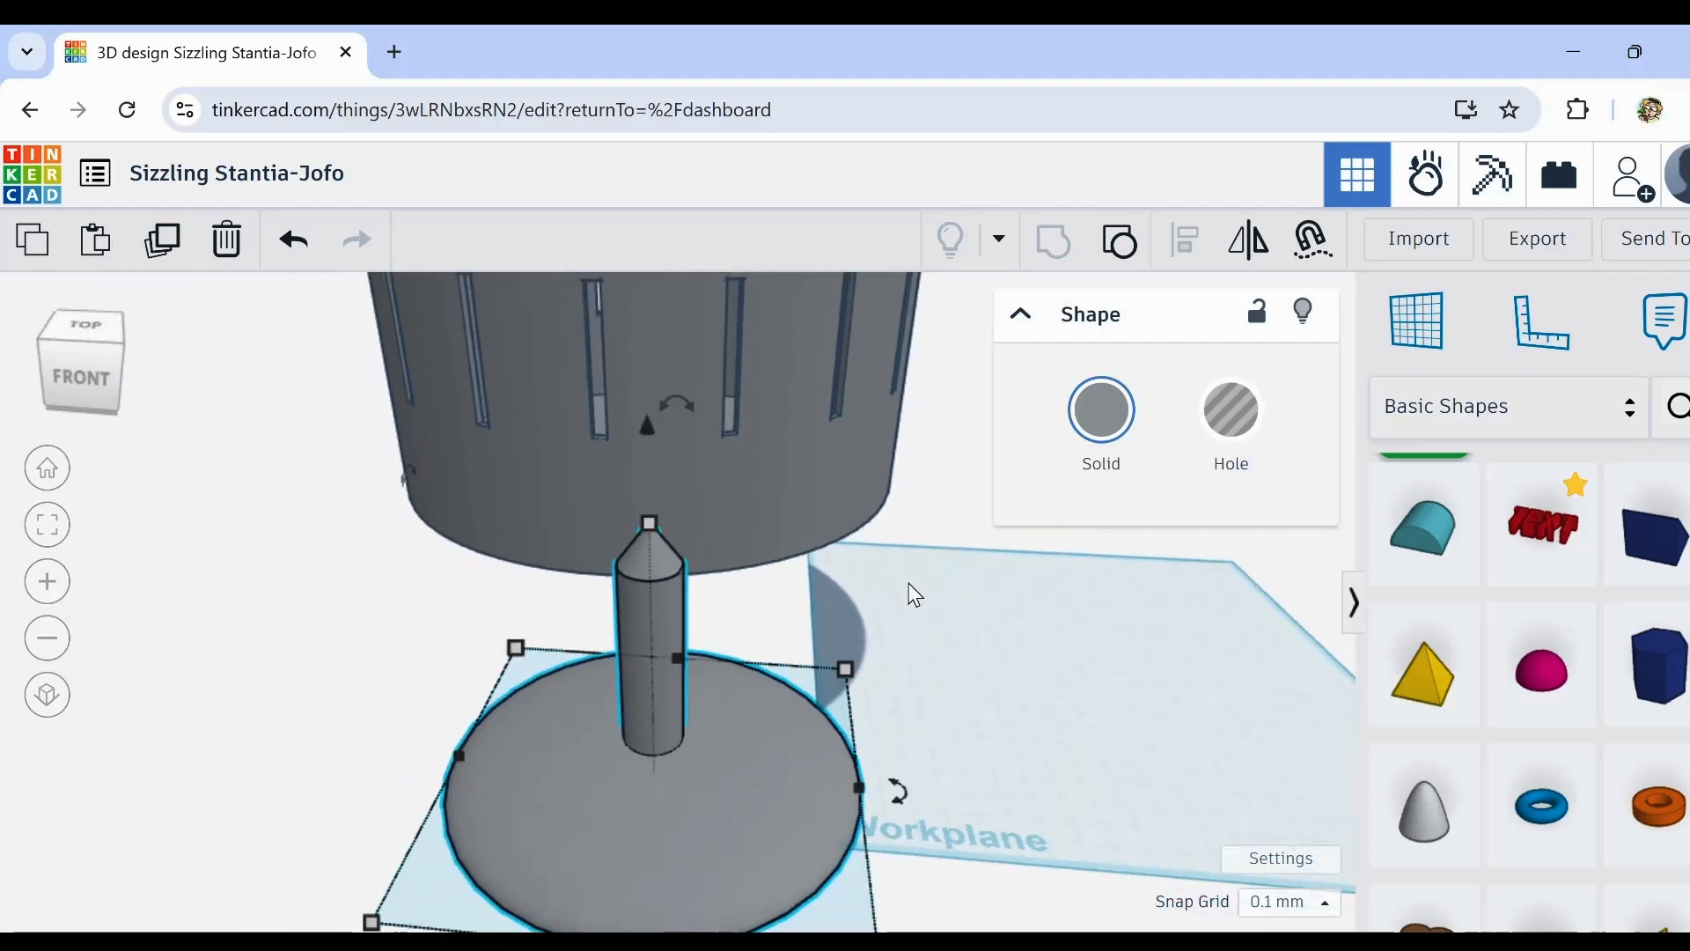
pyautogui.scroll(-5, 912, 582)
pyautogui.moveTo(754, 701); pyautogui.dragTo(736, 602)
pyautogui.moveTo(1004, 636); pyautogui.dragTo(969, 575, button='right')
pyautogui.moveTo(748, 602); pyautogui.dragTo(519, 632)
pyautogui.click(284, 248)
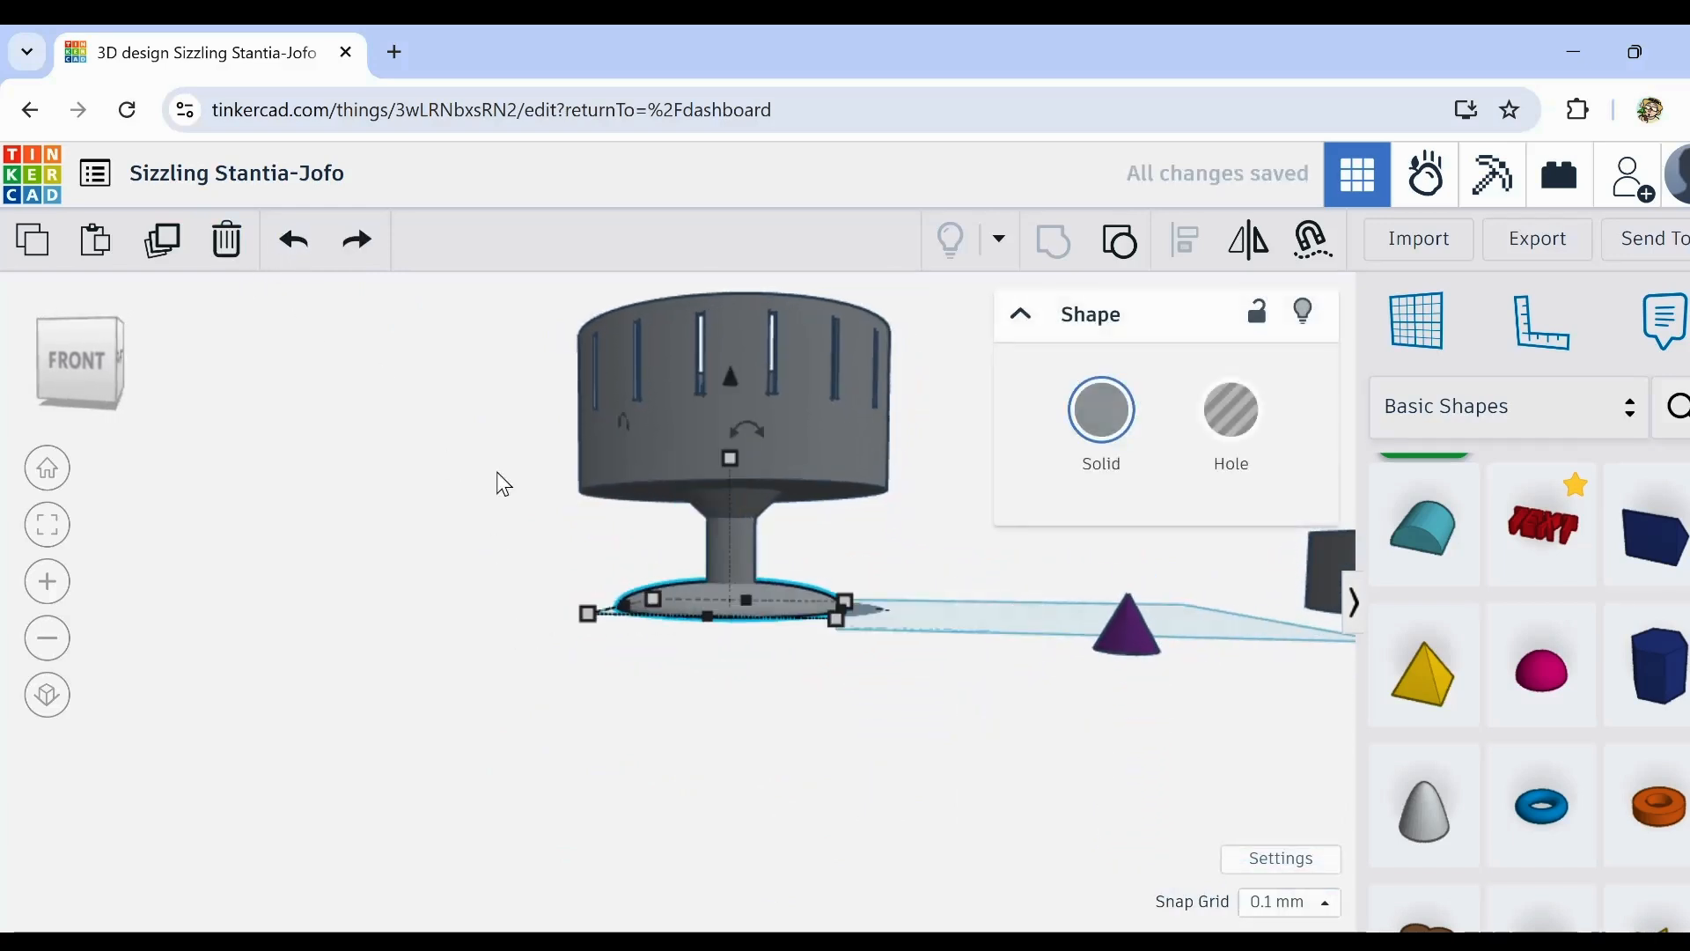
# Step: Raise the base, stem and drum together in small steps and drop all three onto the workplane
pyautogui.keyDown('shift'); pyautogui.click(762, 500); pyautogui.keyUp('shift')
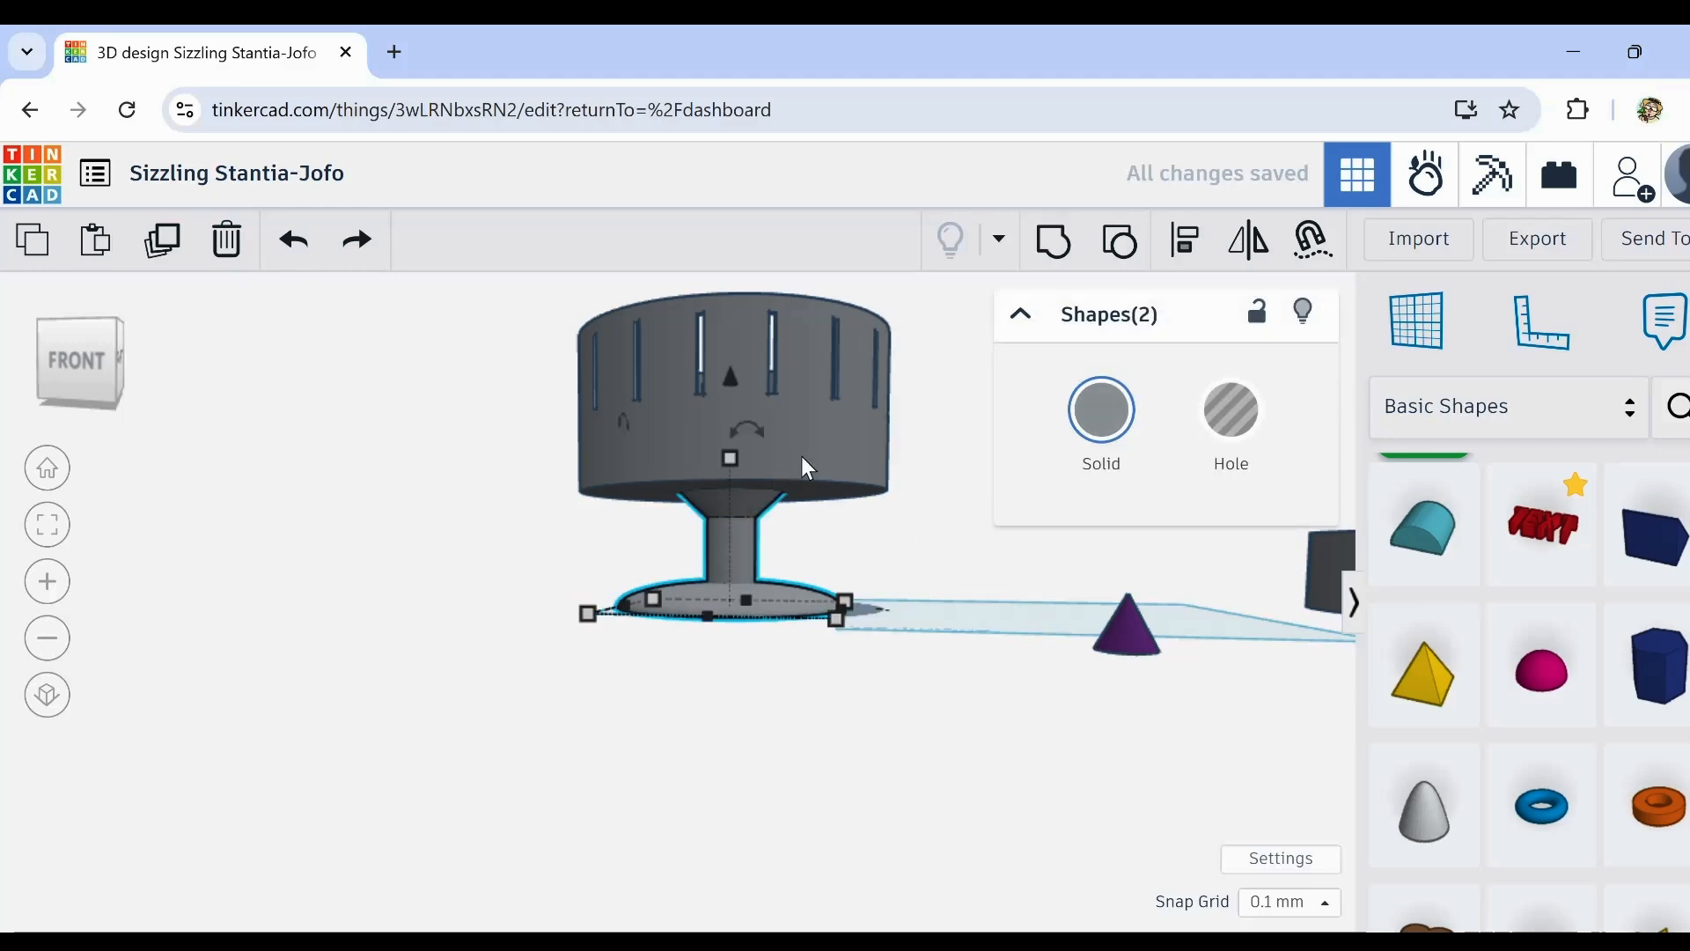
pyautogui.keyDown('shift'); pyautogui.click(805, 456); pyautogui.keyUp('shift')
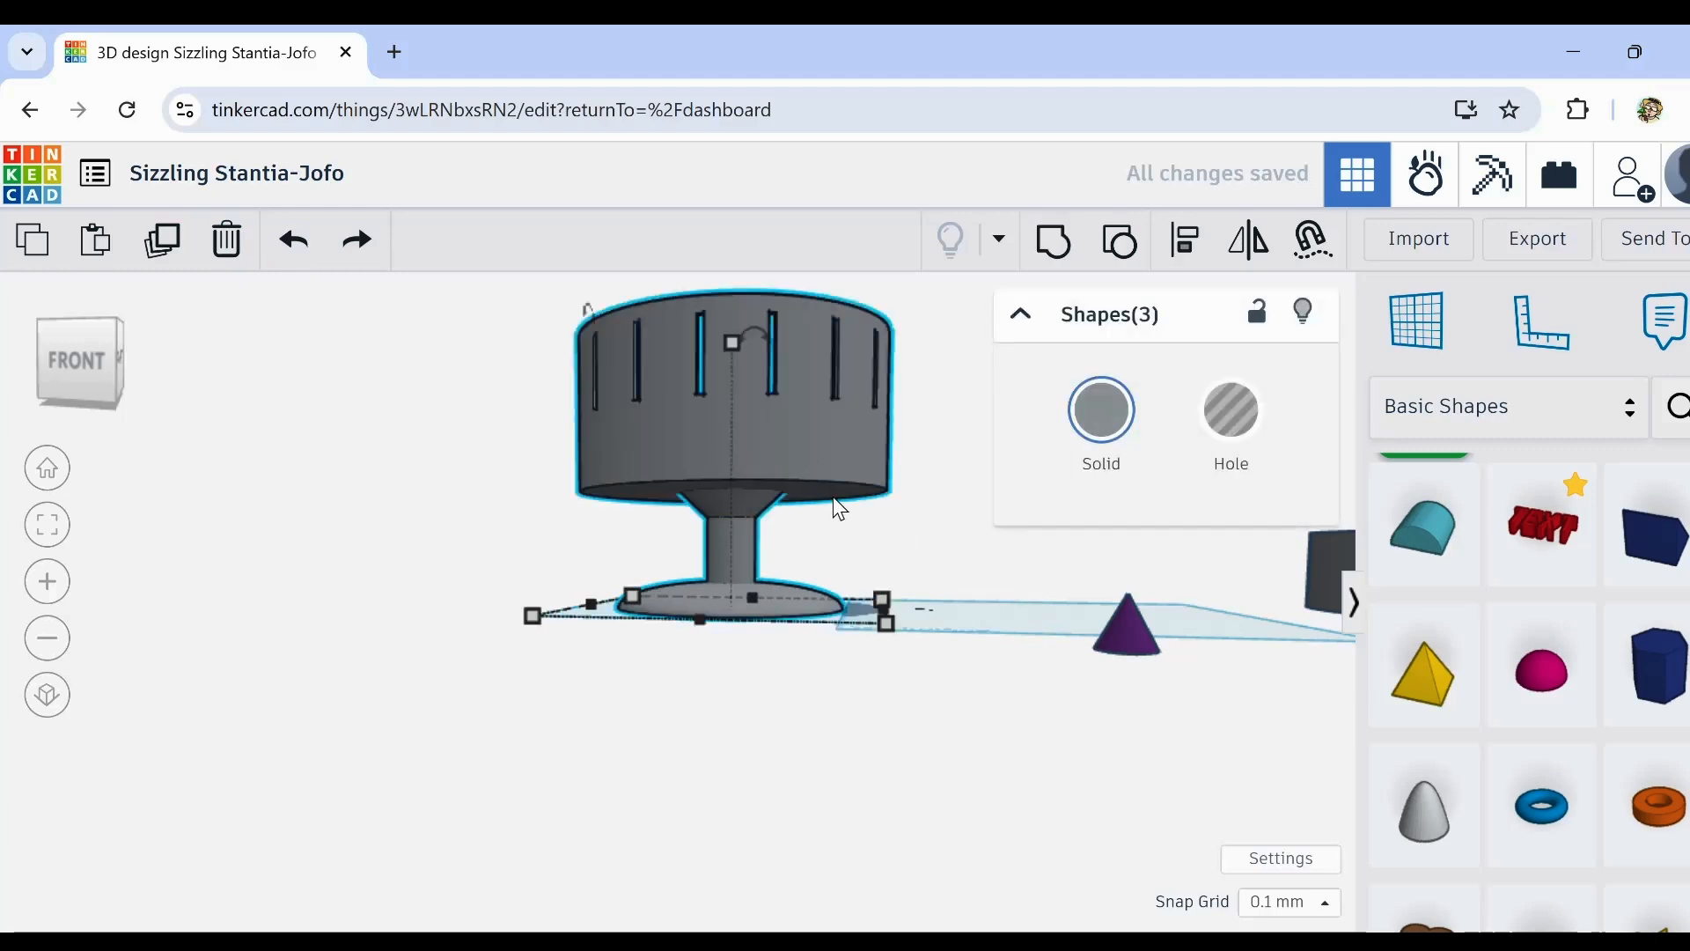
pyautogui.hotkey('ctrl', 'Up')
pyautogui.hotkey('ctrl', 'Up')
pyautogui.hotkey('ctrl', 'Up')
pyautogui.hotkey('ctrl', 'Up')
pyautogui.hotkey('ctrl', 'Up')
pyautogui.hotkey('ctrl', 'Up')
pyautogui.hotkey('ctrl', 'Up')
pyautogui.hotkey('ctrl', 'Up')
pyautogui.hotkey('ctrl', 'Up')
pyautogui.hotkey('ctrl', 'Up')
pyautogui.hotkey('ctrl', 'Up')
pyautogui.hotkey('ctrl', 'Up')
pyautogui.hotkey('ctrl', 'Up')
pyautogui.hotkey('ctrl', 'Up')
pyautogui.hotkey('ctrl', 'Up')
pyautogui.hotkey('ctrl', 'Up')
pyautogui.hotkey('ctrl', 'Up')
pyautogui.hotkey('ctrl', 'Up')
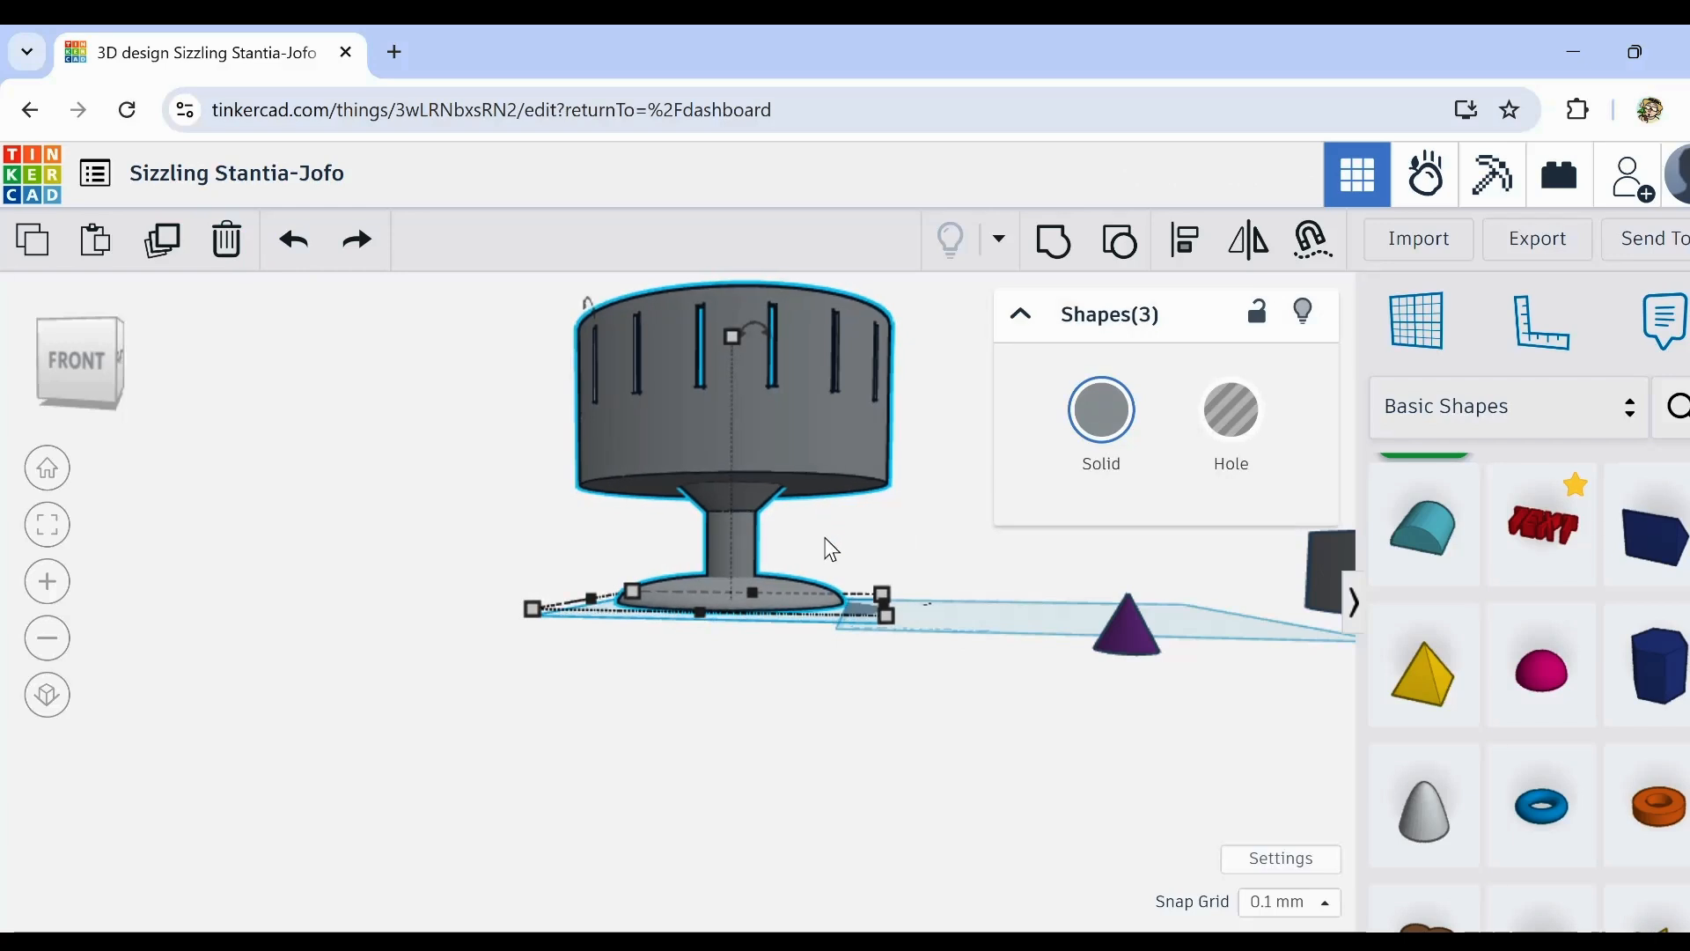
pyautogui.press('d')
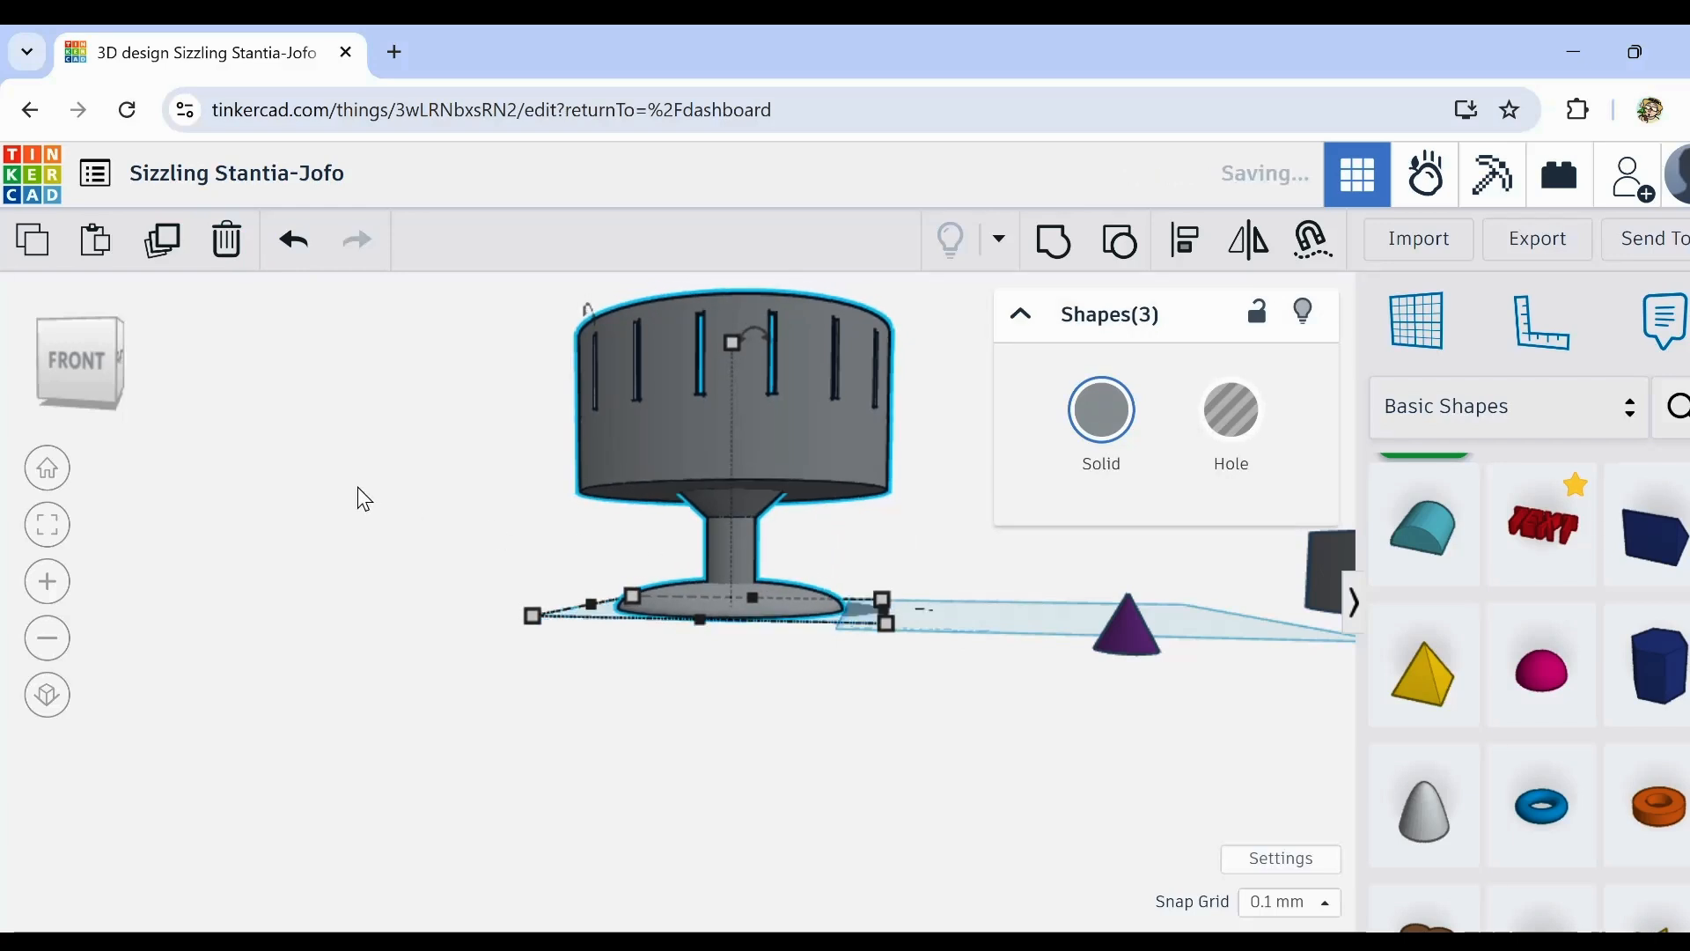
# Step: Leave the base in place and raise the drum and stem together in small steps so the stem clears the dome slightly
pyautogui.keyDown('shift'); pyautogui.click(780, 607); pyautogui.keyUp('shift')
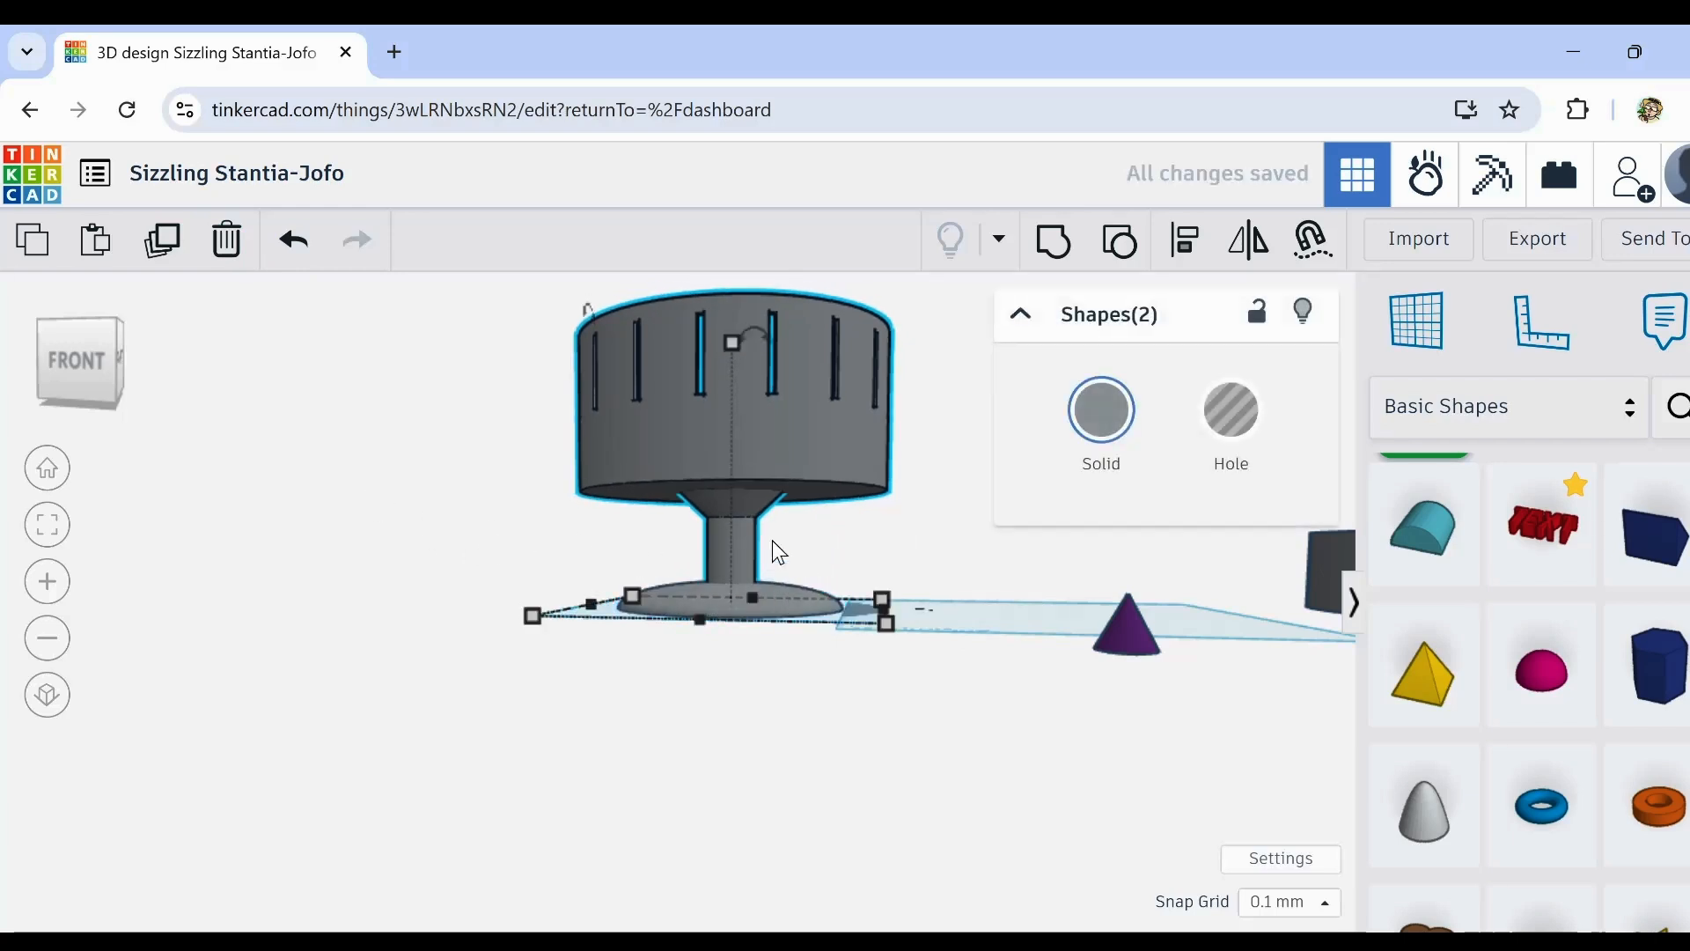
pyautogui.scroll(6, 766, 508)
pyautogui.scroll(2, 765, 507)
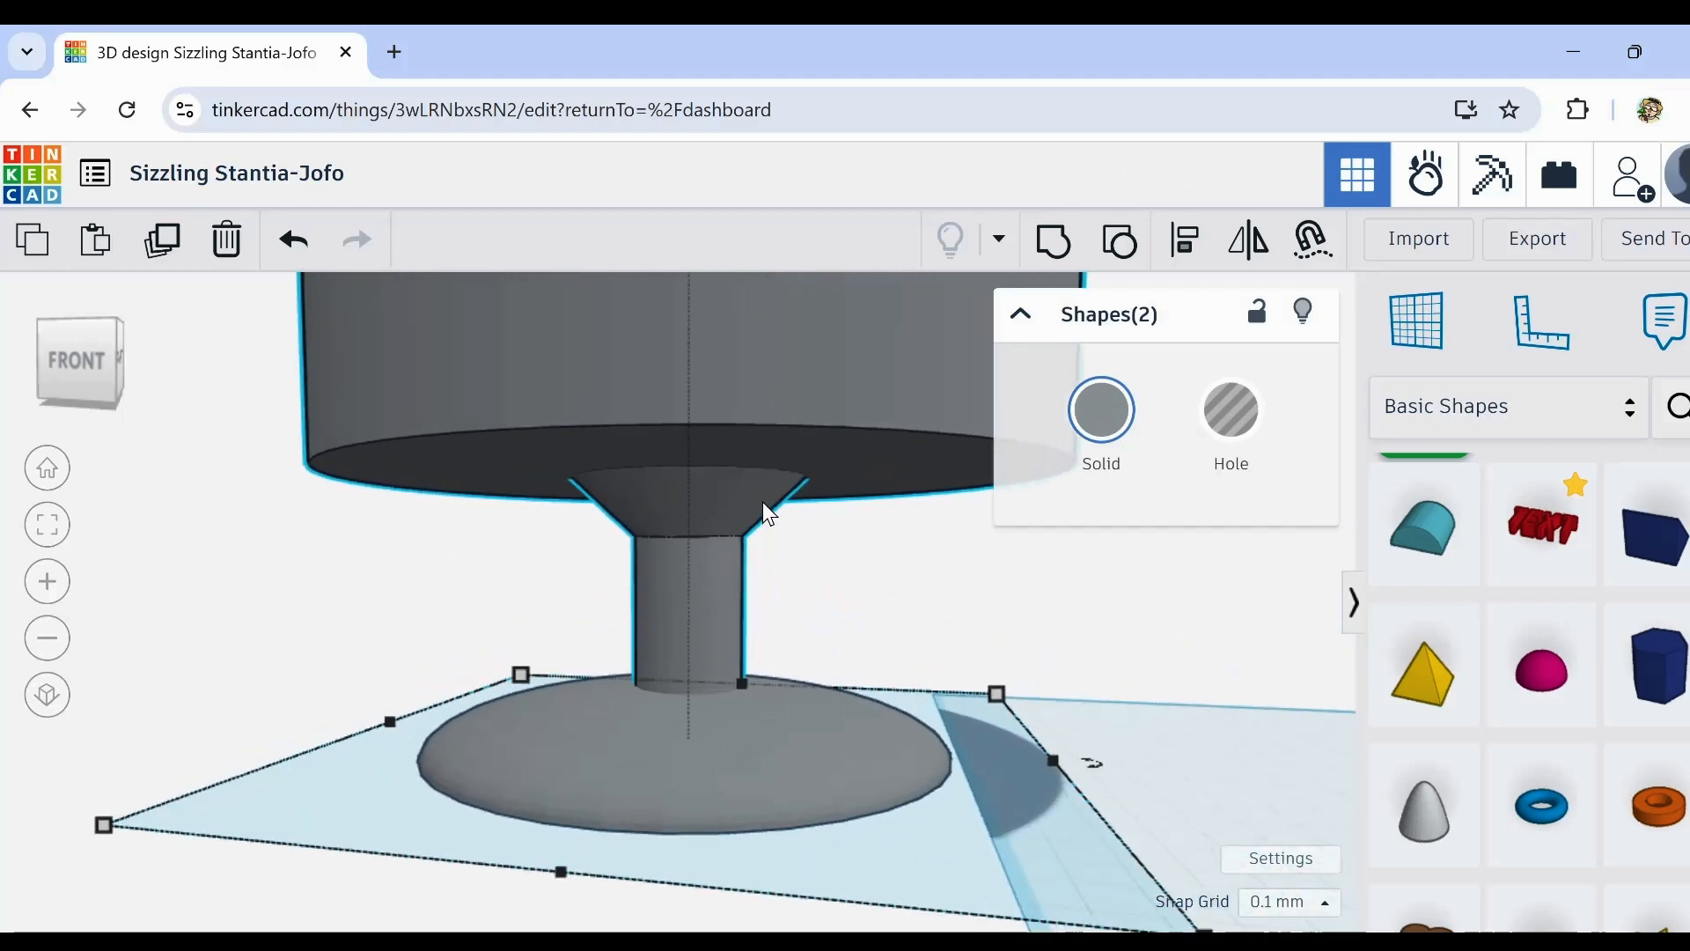
pyautogui.hotkey('ctrl', 'Up')
pyautogui.hotkey('ctrl', 'Up')
pyautogui.hotkey('ctrl', 'Up')
pyautogui.hotkey('ctrl', 'Up')
pyautogui.hotkey('ctrl', 'Up')
pyautogui.hotkey('ctrl', 'Up')
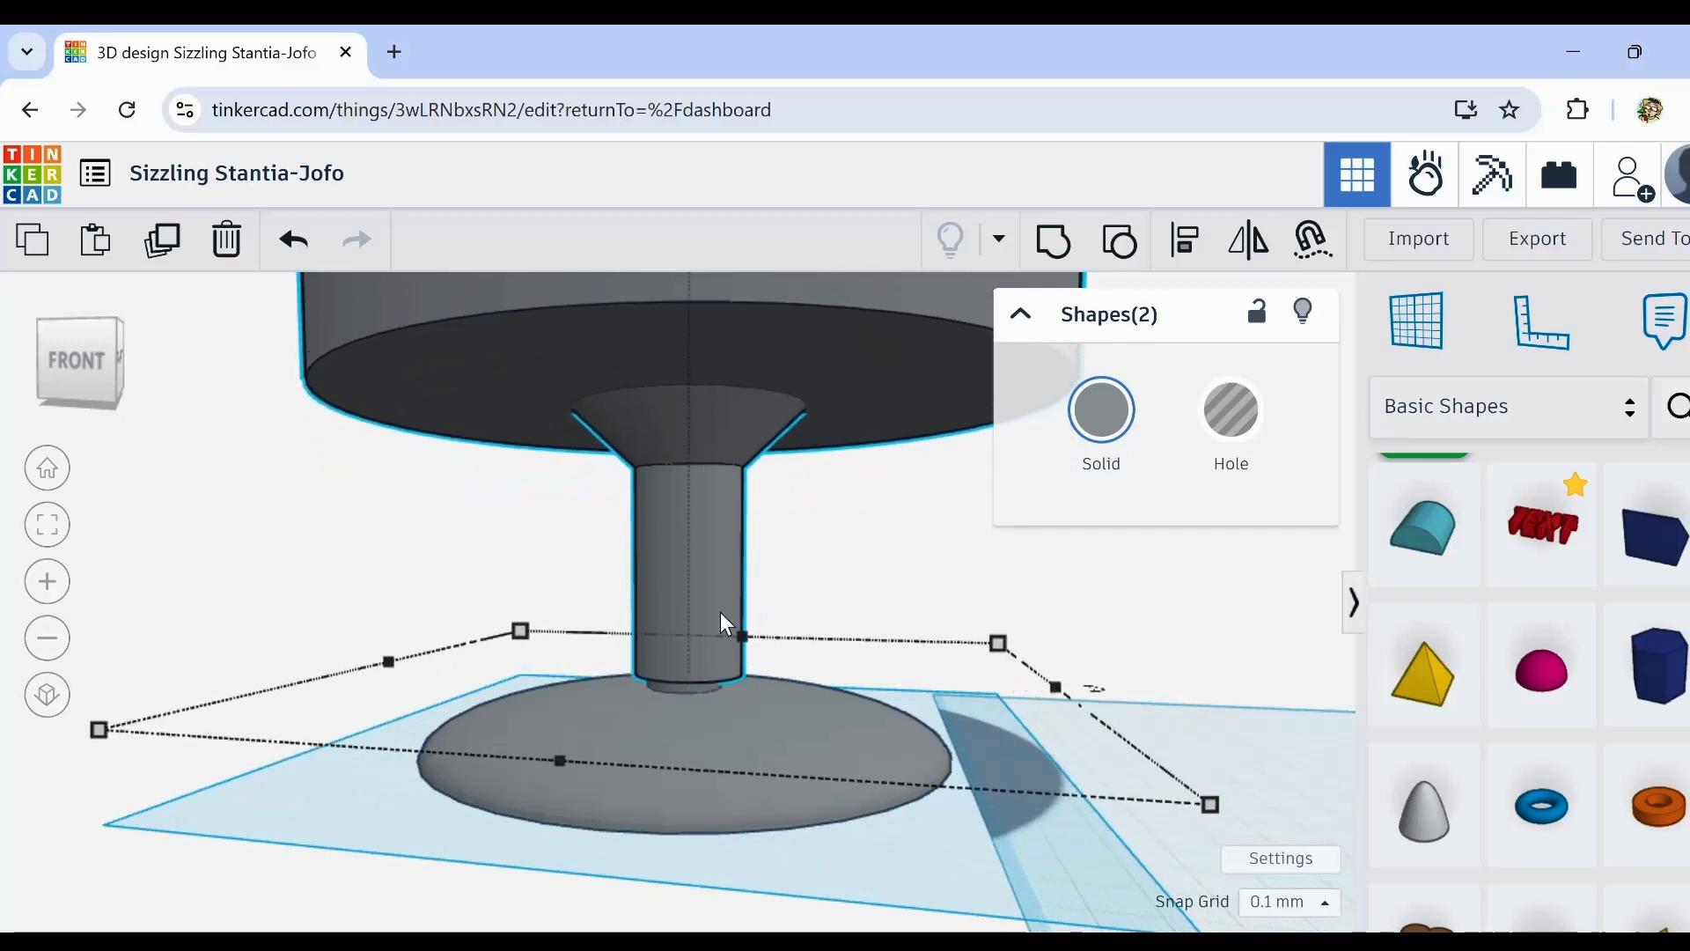
# Step: Align the drum, stem and base on their centres in both horizontal directions
pyautogui.moveTo(721, 622); pyautogui.dragTo(830, 669, button='right')
pyautogui.keyDown('shift'); pyautogui.click(491, 748); pyautogui.keyUp('shift')
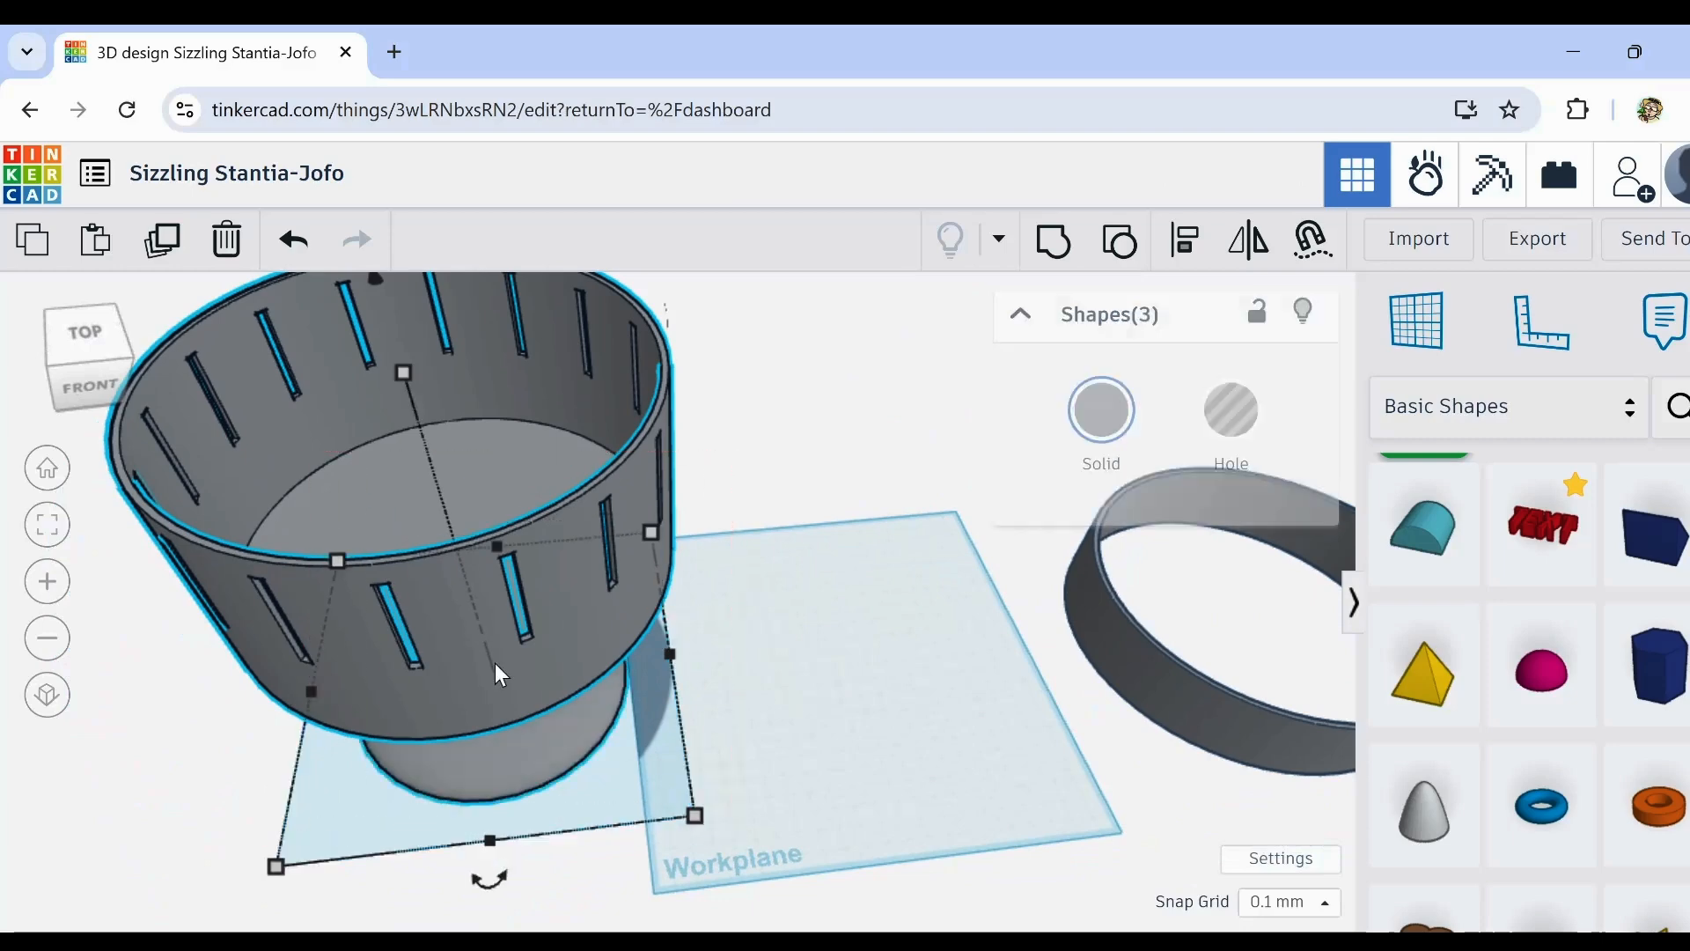
pyautogui.click(1185, 242)
pyautogui.moveTo(852, 604); pyautogui.dragTo(849, 558, button='right')
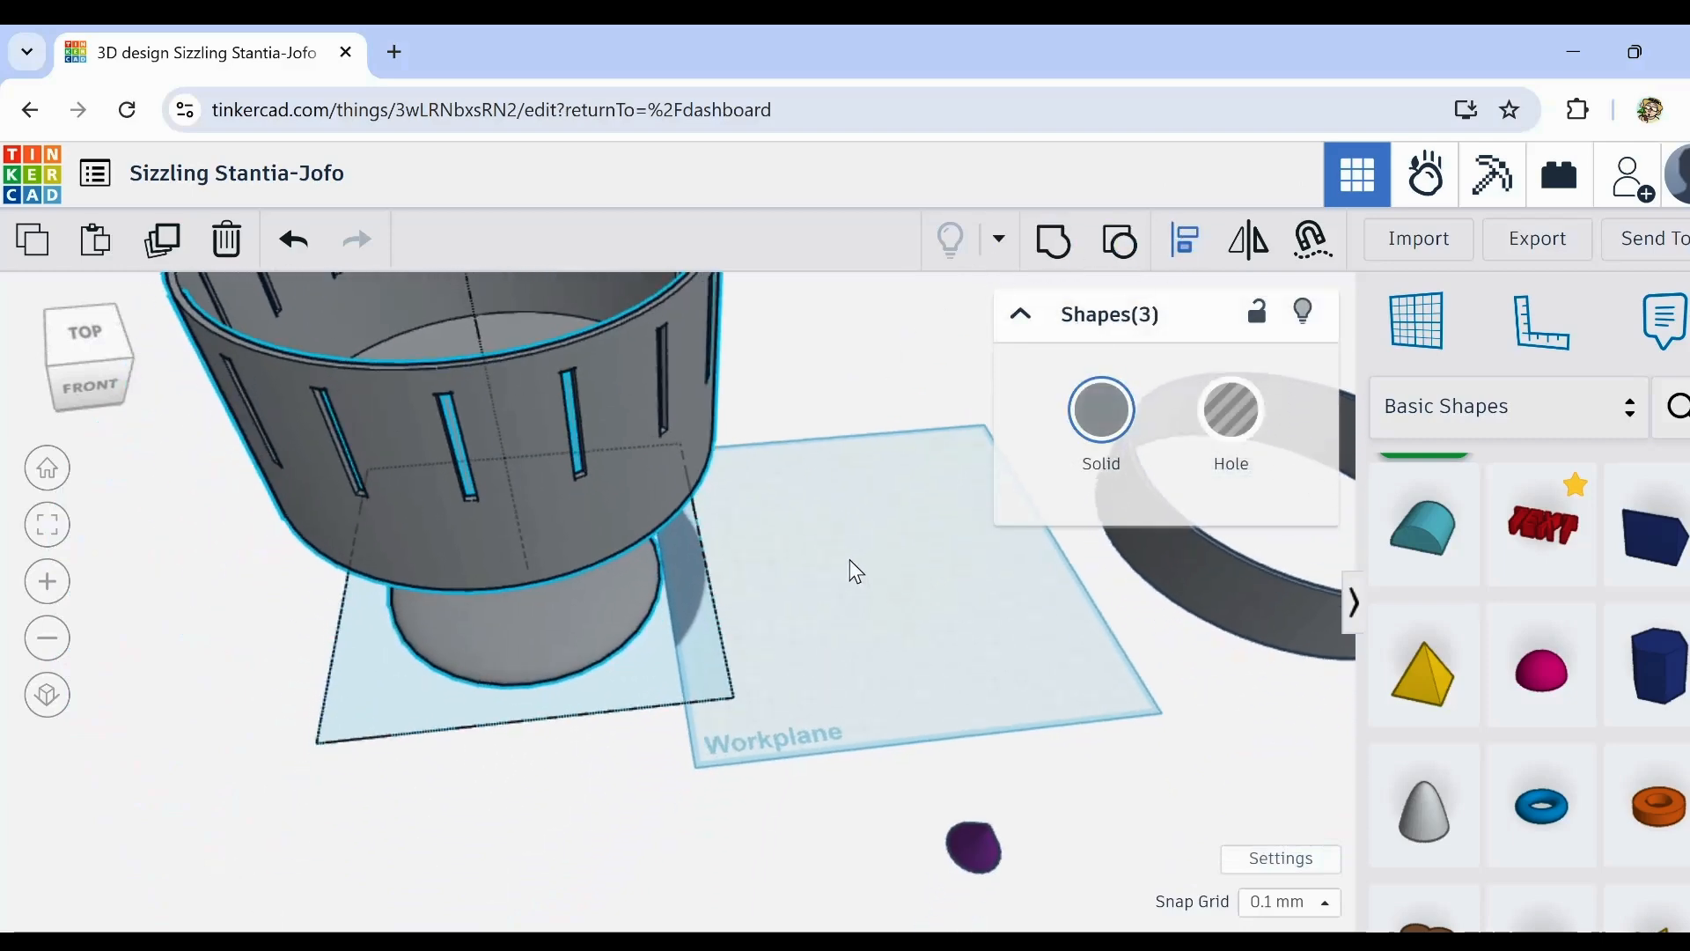
pyautogui.click(537, 755)
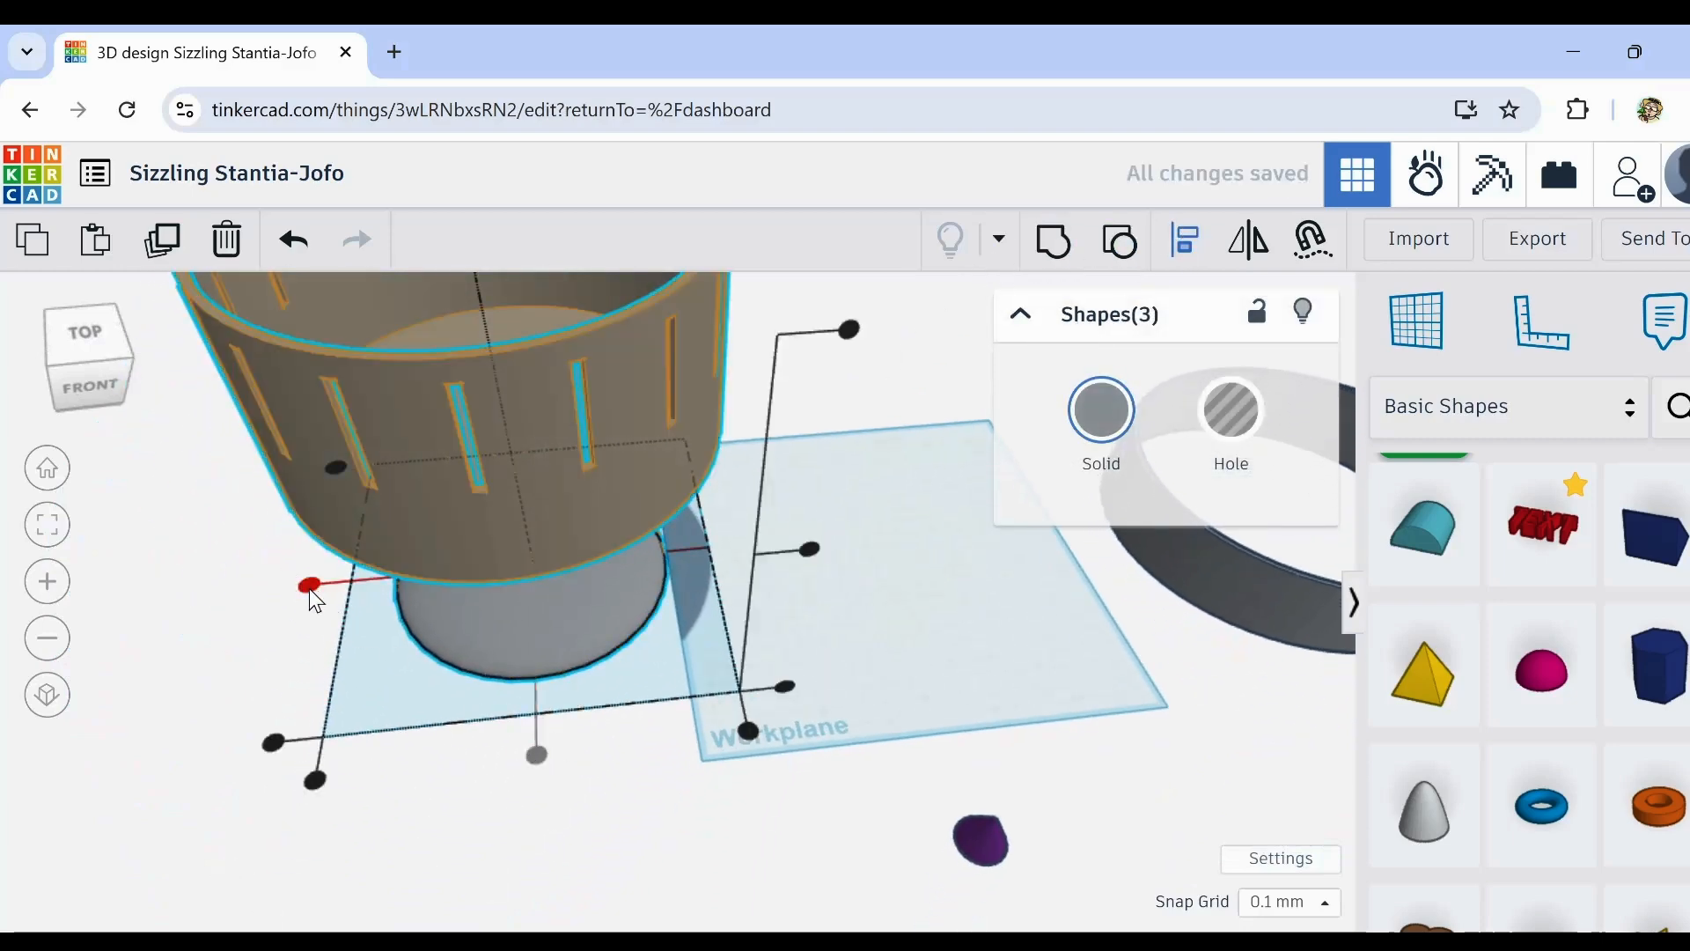
pyautogui.click(309, 585)
pyautogui.click(468, 854)
# Step: Examine from several angles how the stem sits over the pin and the domed base
pyautogui.moveTo(469, 852); pyautogui.dragTo(632, 816, button='right')
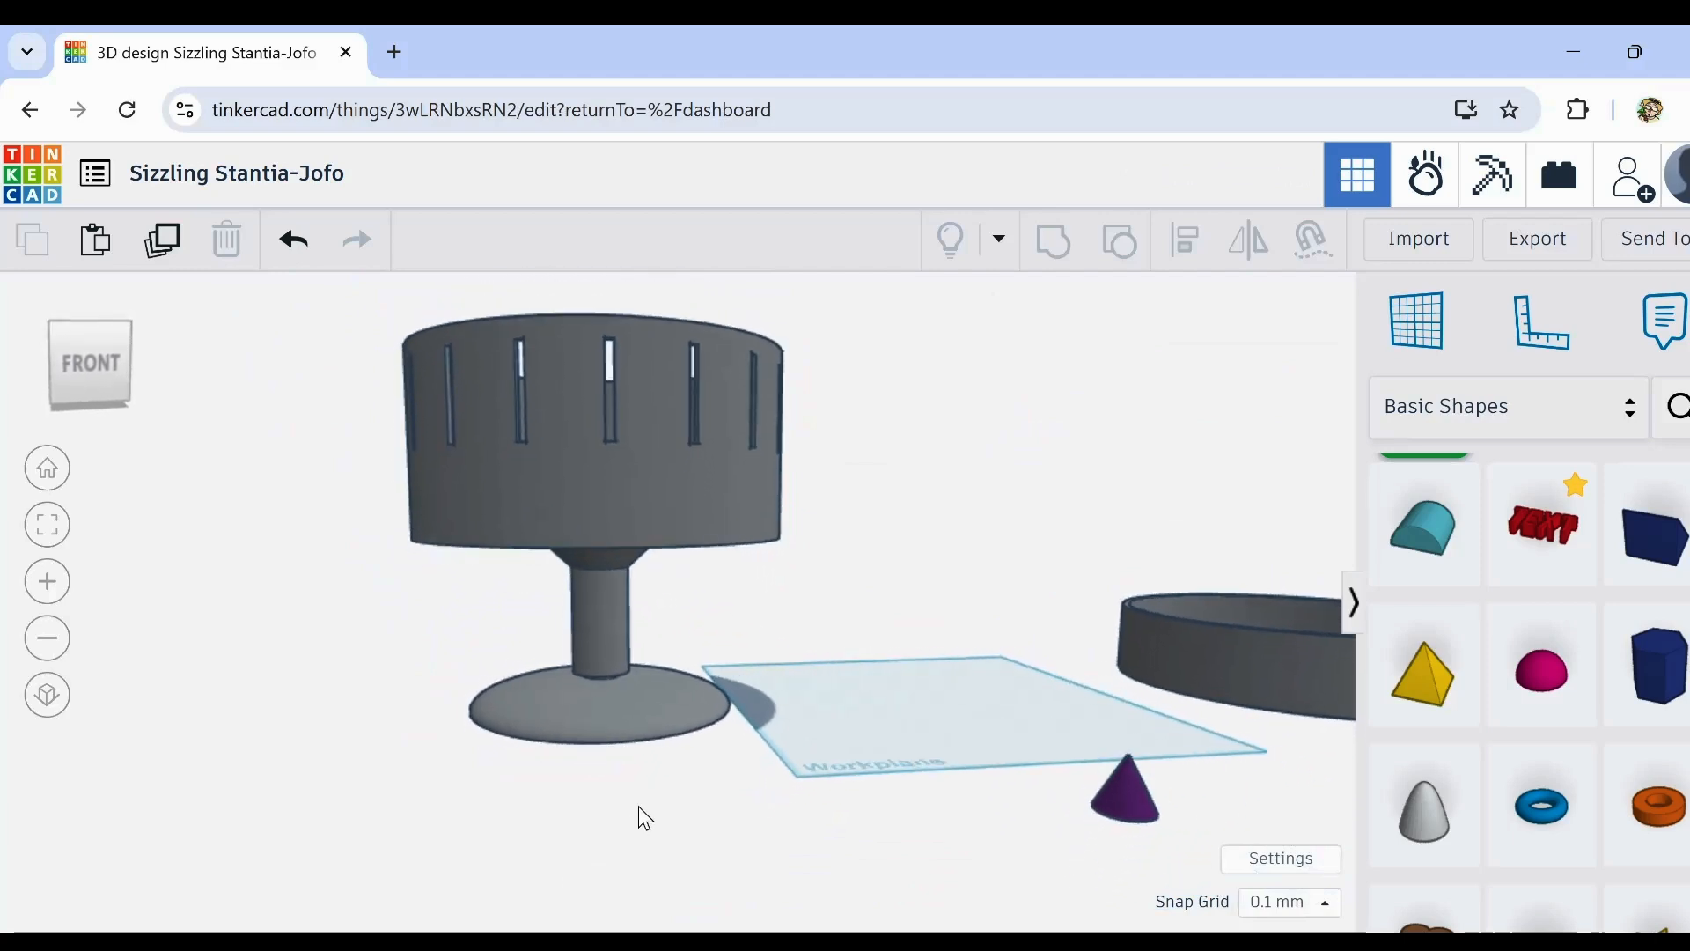
pyautogui.scroll(5, 589, 572)
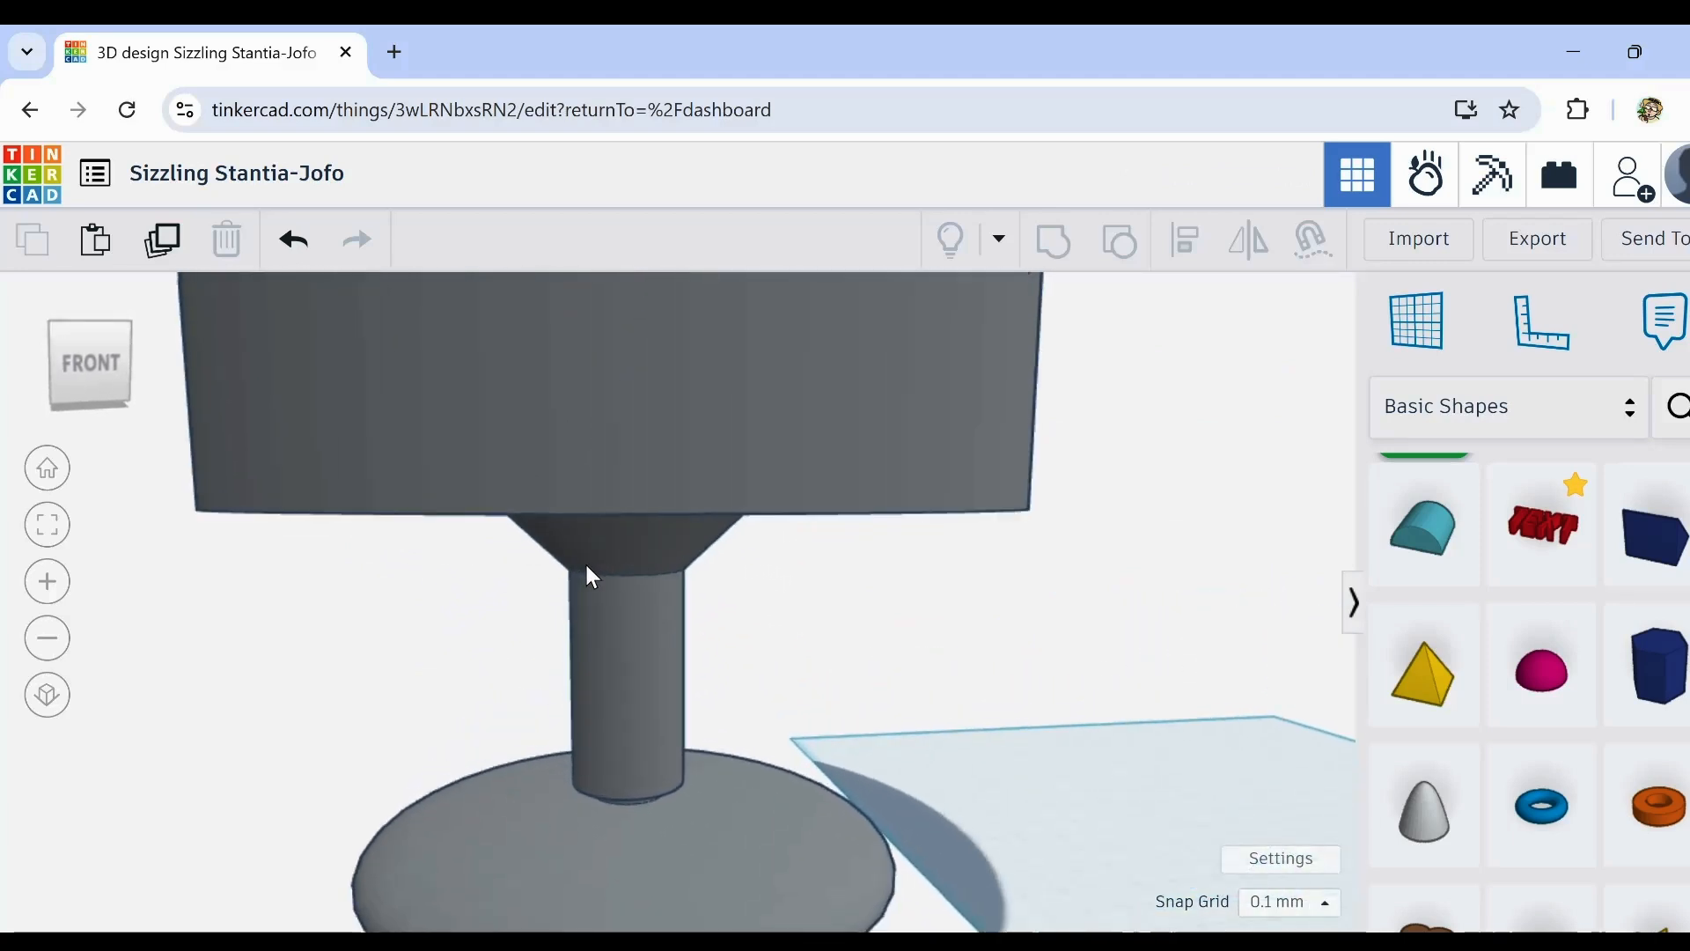
pyautogui.scroll(2, 599, 577)
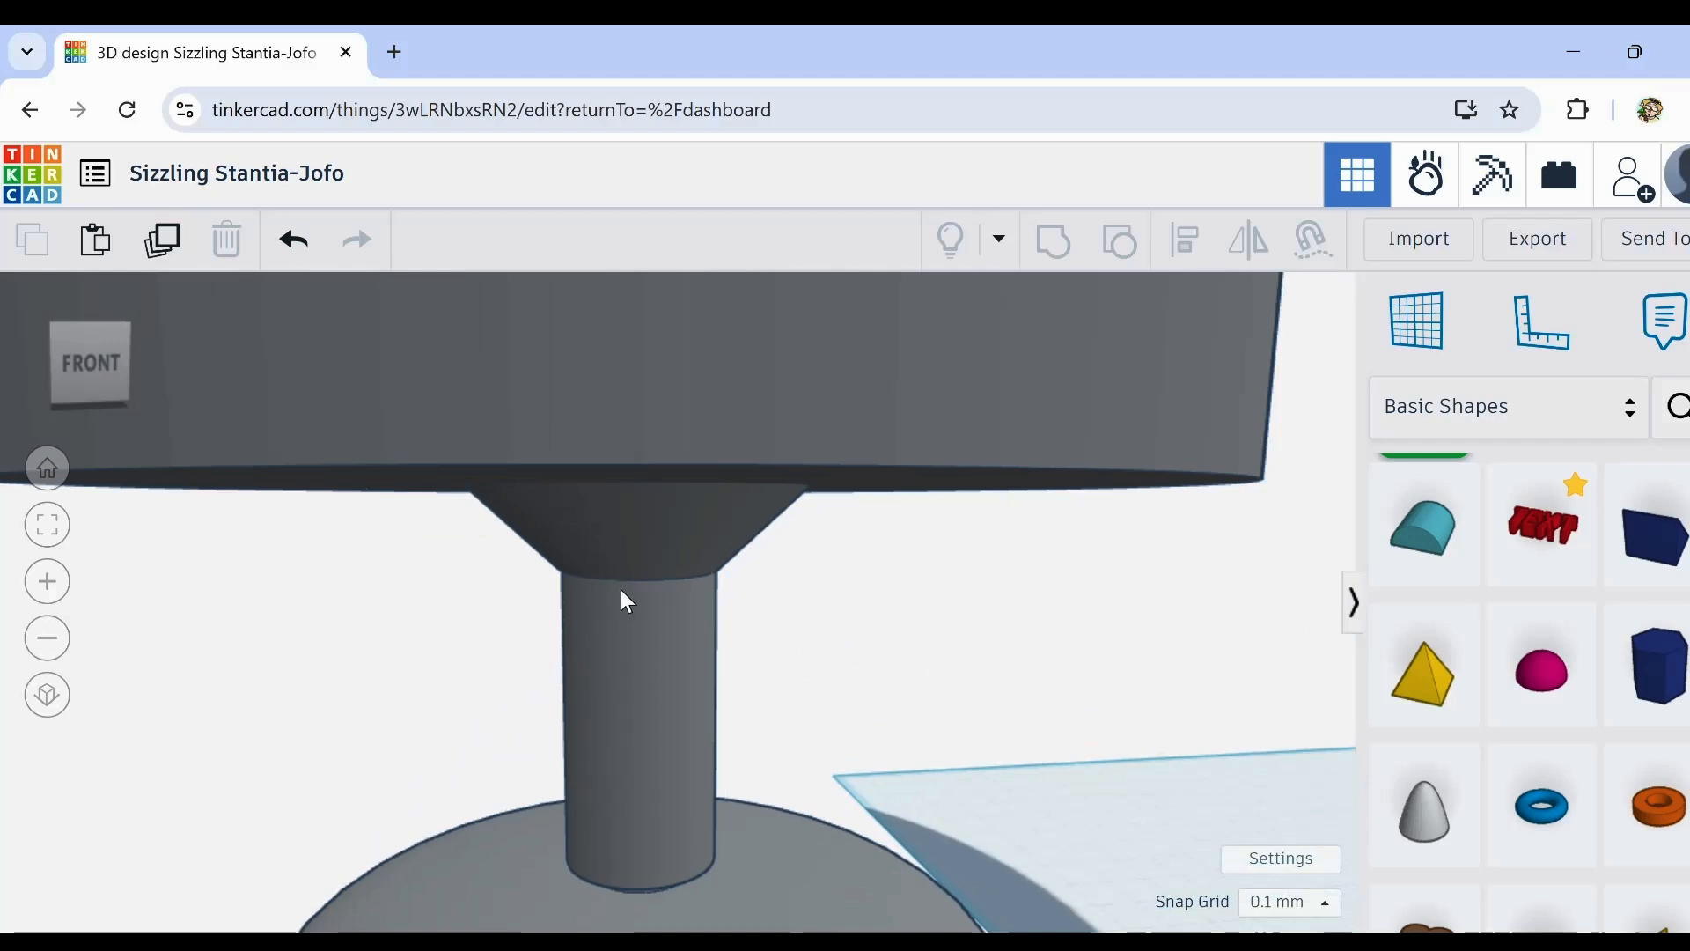
pyautogui.scroll(-5, 620, 592)
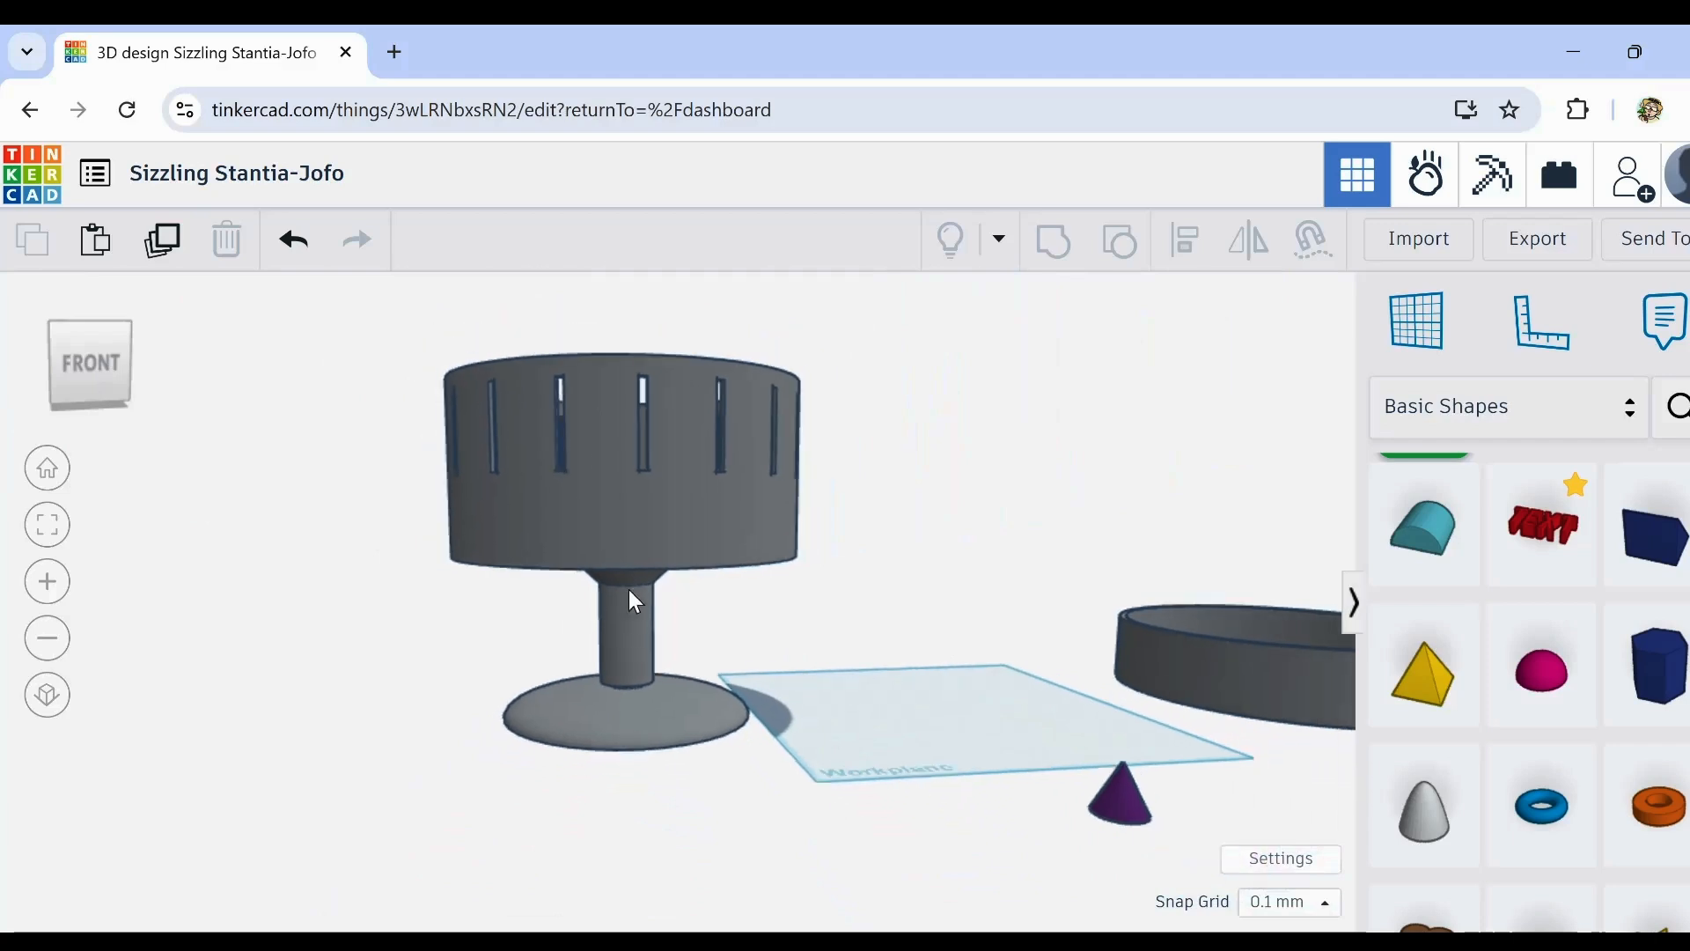
pyautogui.moveTo(629, 589); pyautogui.dragTo(625, 636, button='right')
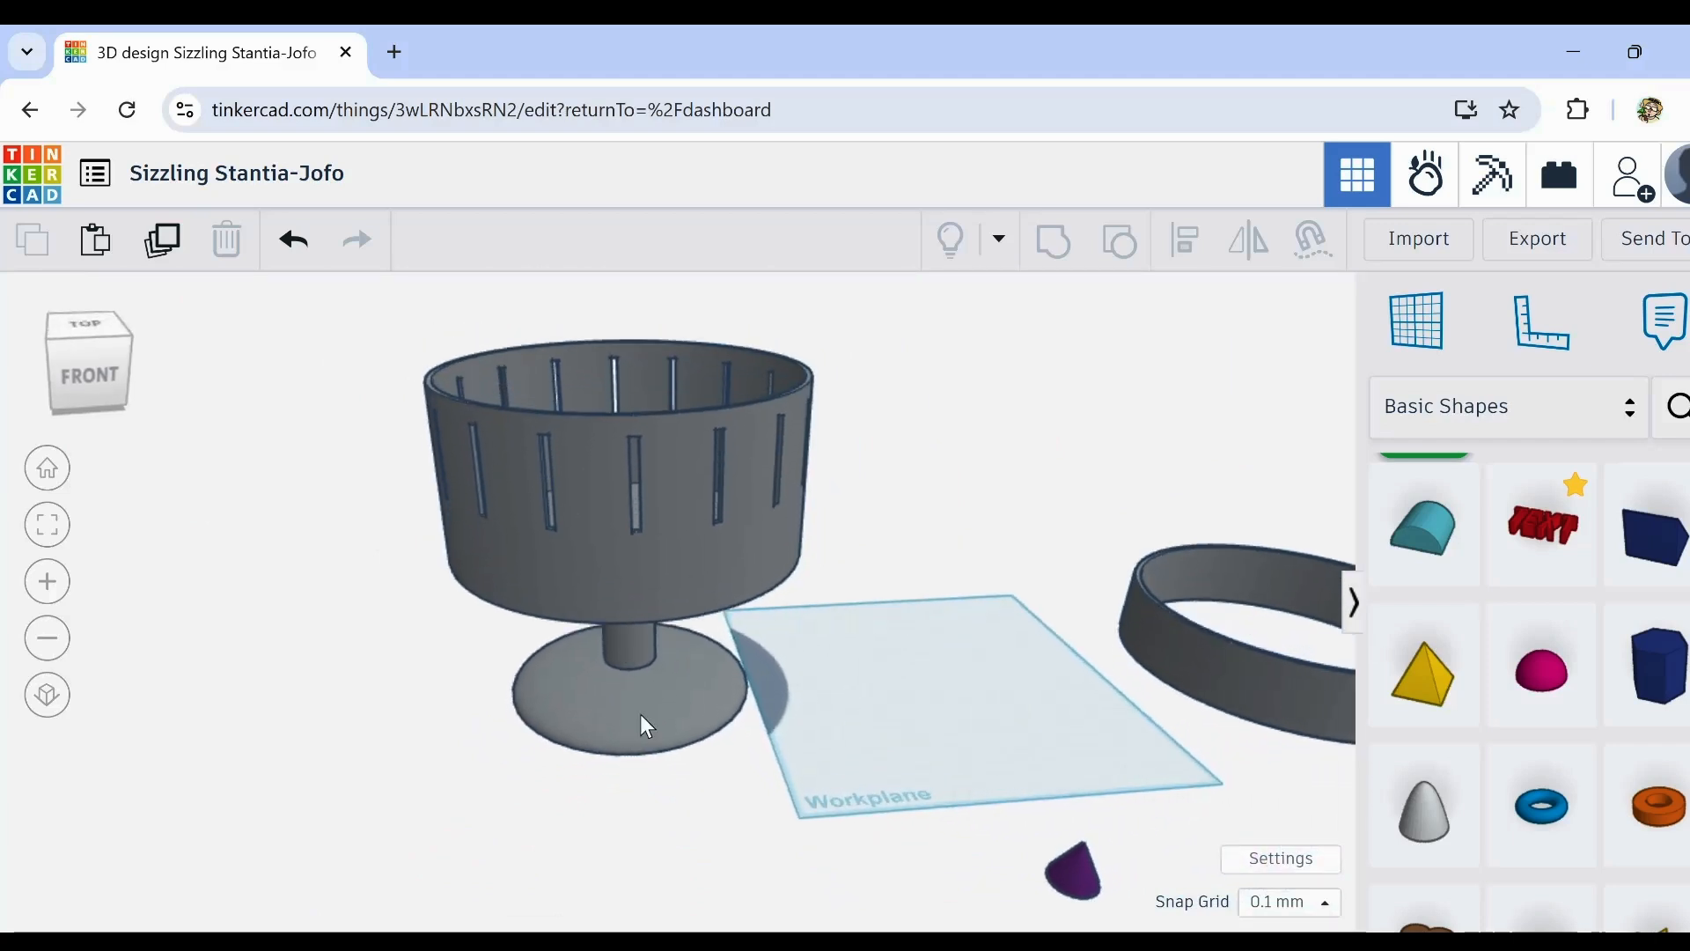
pyautogui.scroll(2, 642, 720)
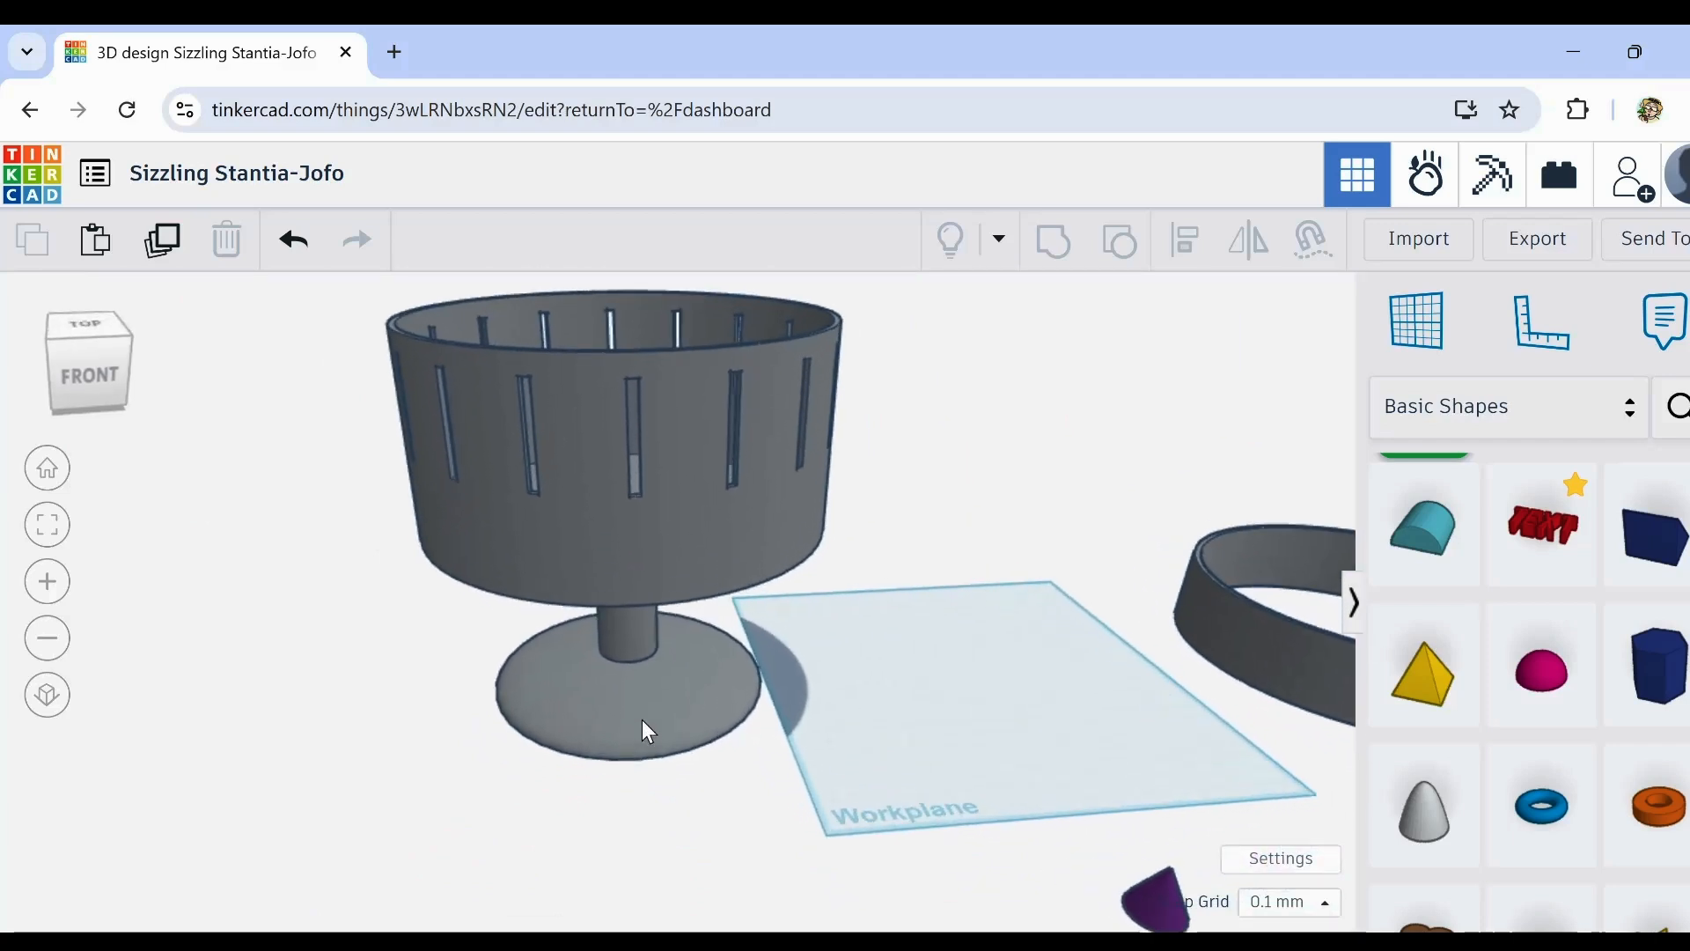
pyautogui.moveTo(643, 720); pyautogui.dragTo(690, 705, button='right')
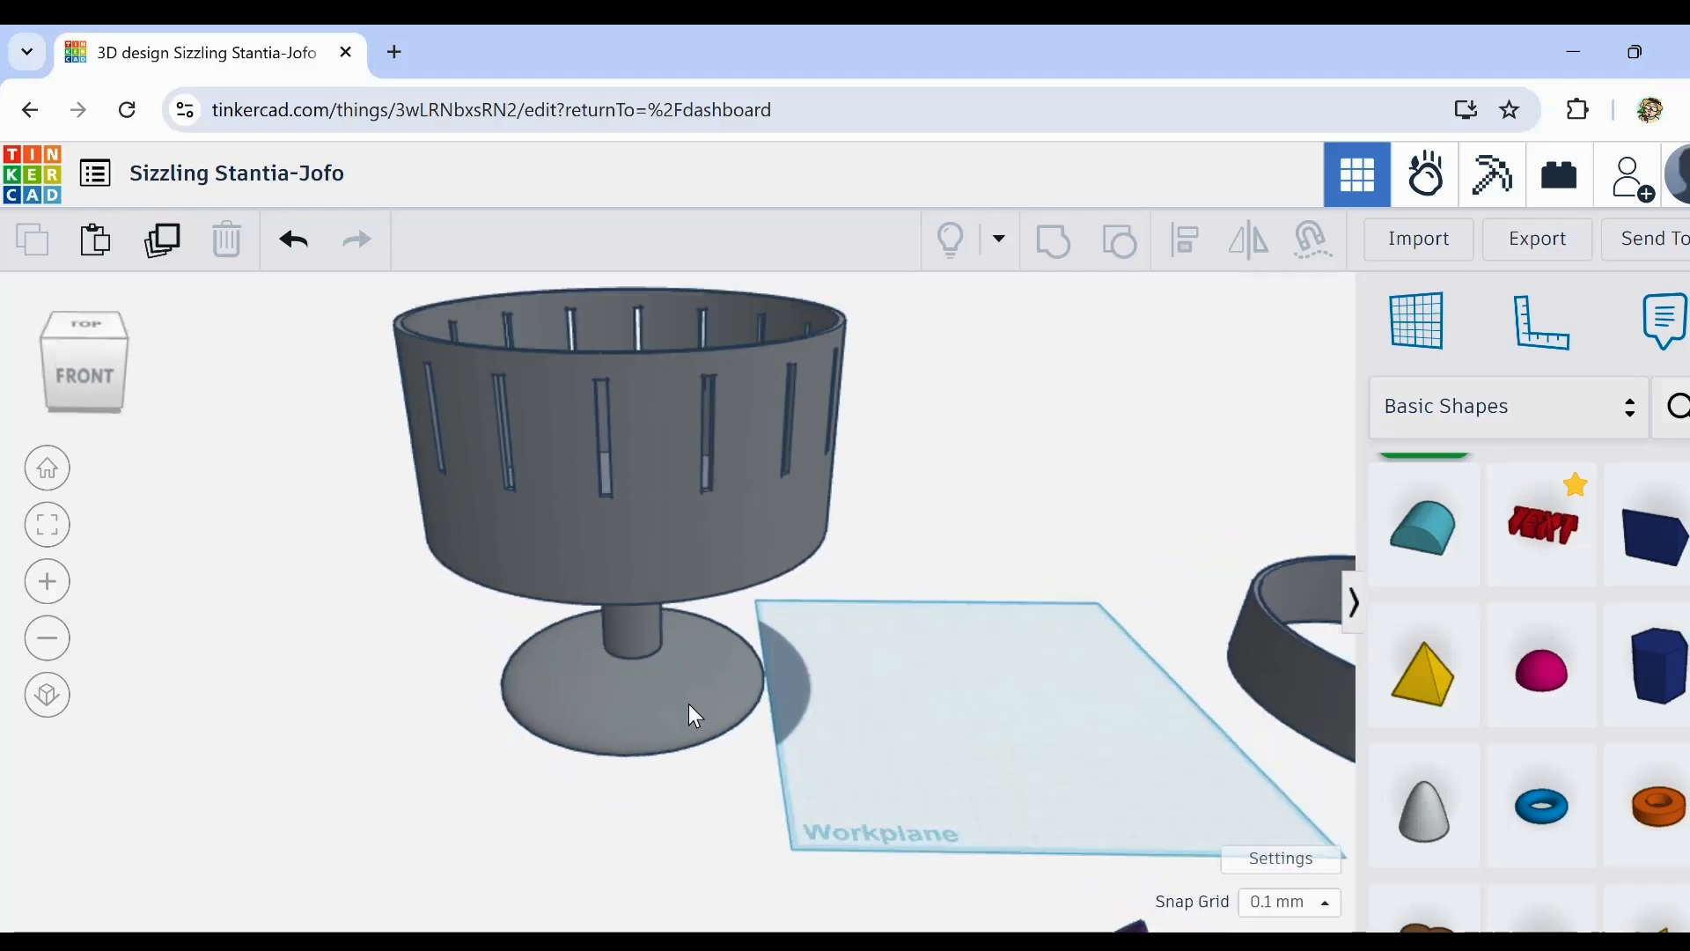
# Step: Ungroup the domed base so the pin and the dome are separate shapes
pyautogui.click(688, 704)
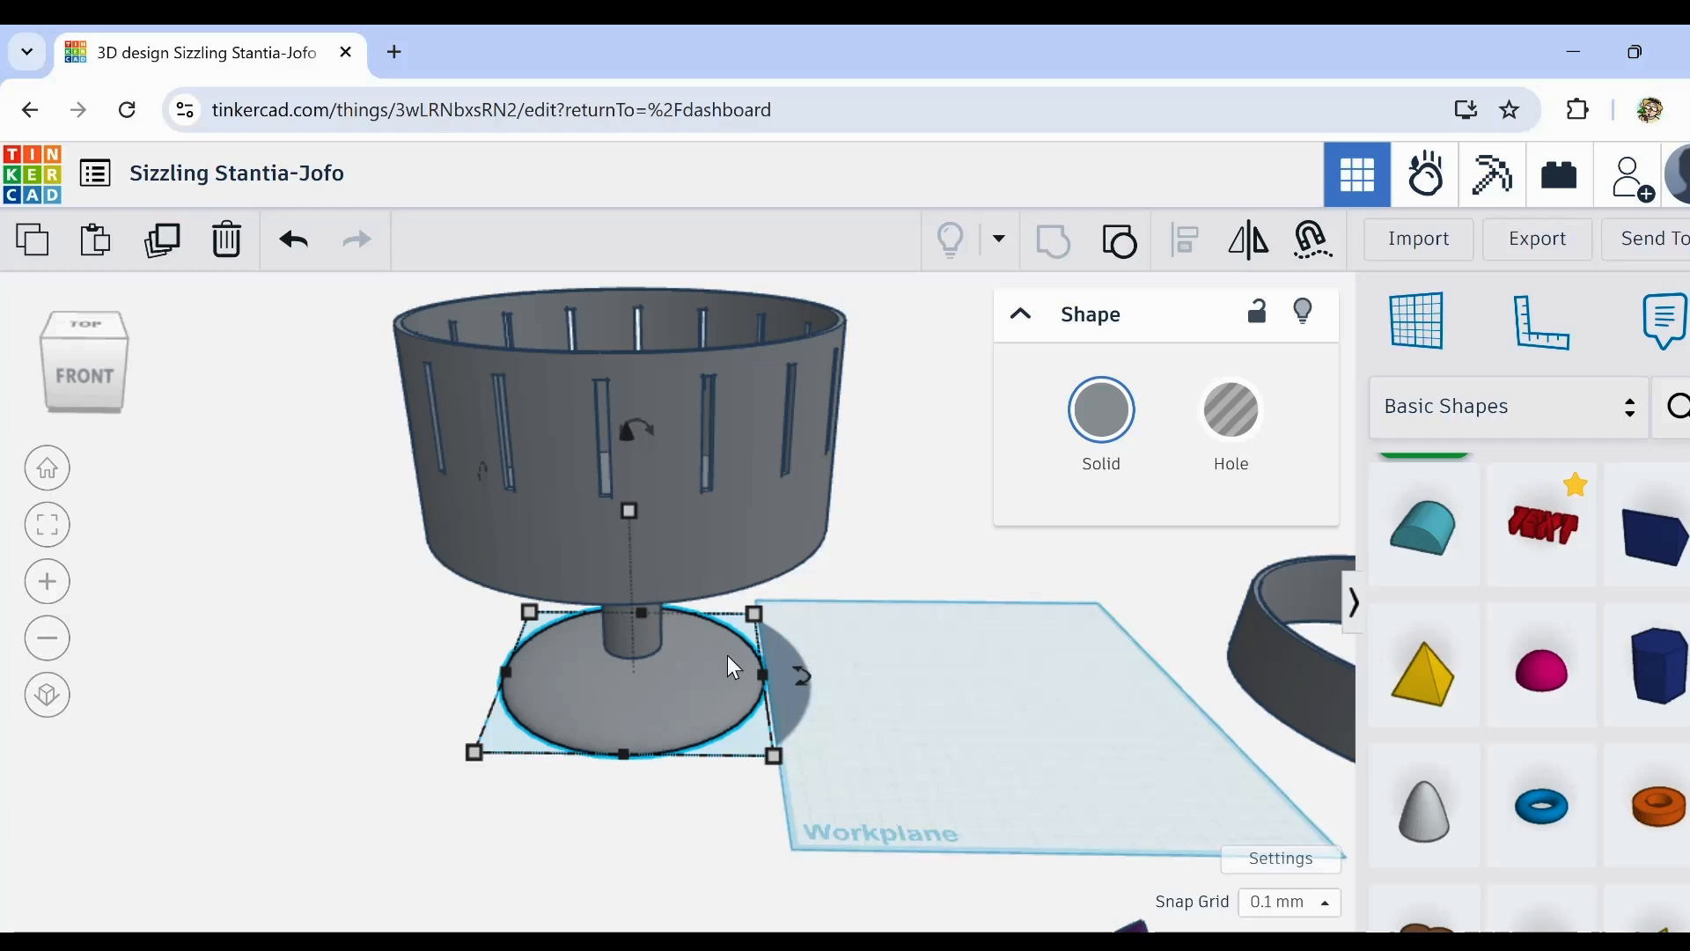
pyautogui.moveTo(709, 703); pyautogui.dragTo(691, 651, button='right')
pyautogui.click(1125, 248)
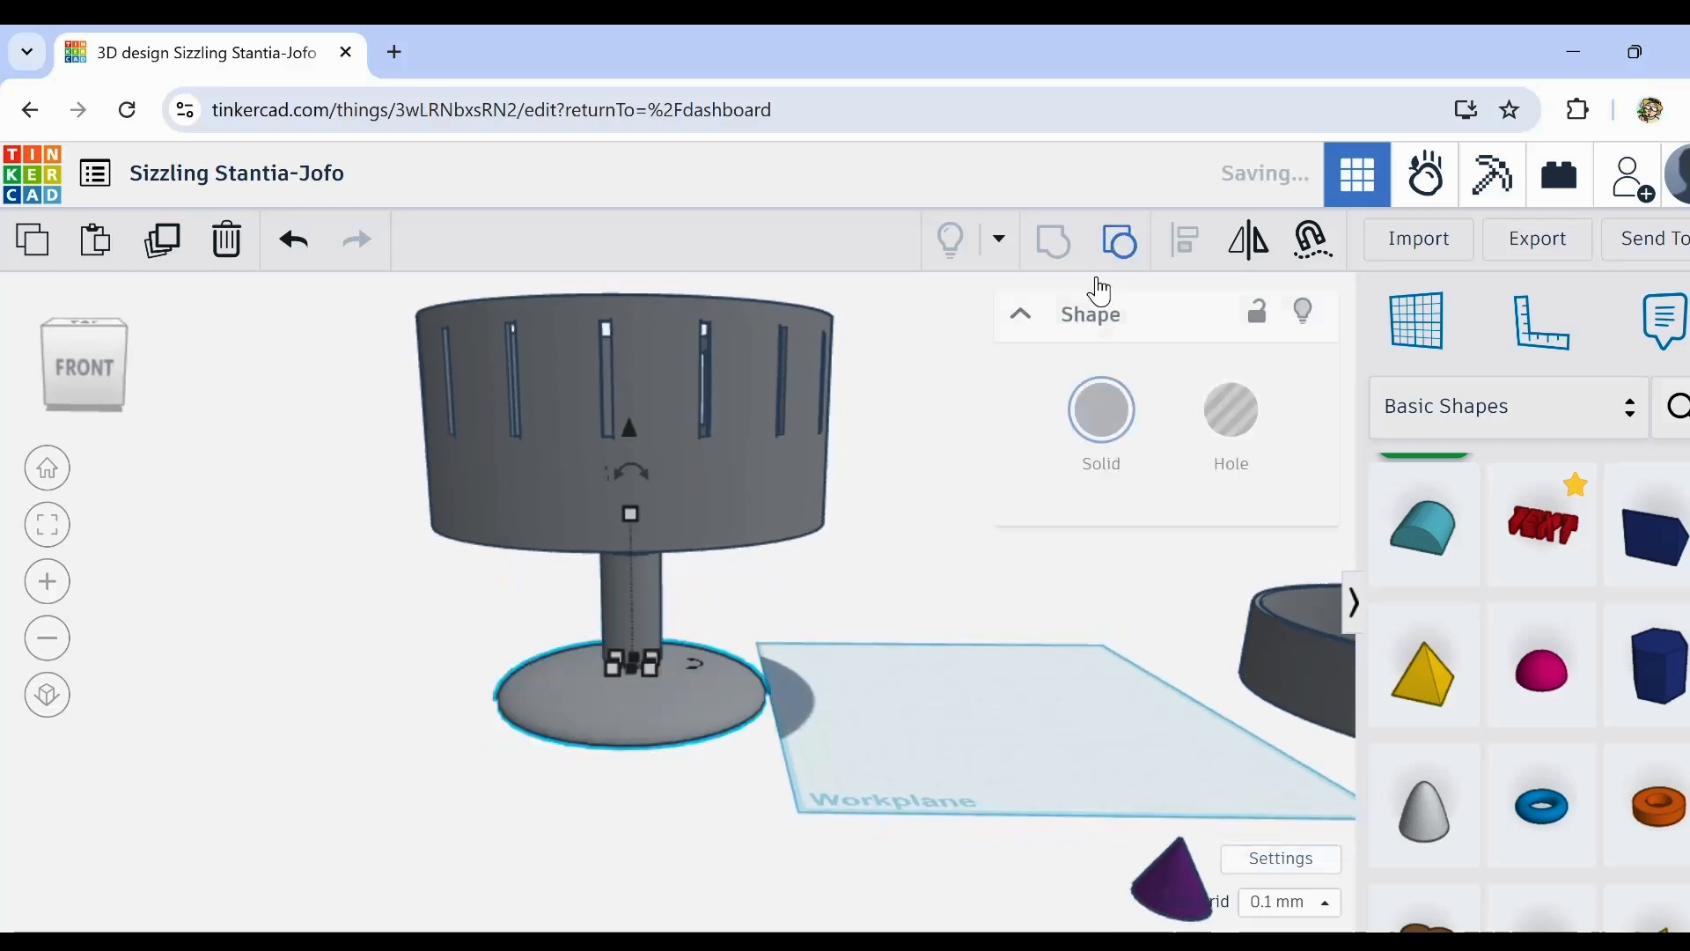
pyautogui.scroll(3, 776, 673)
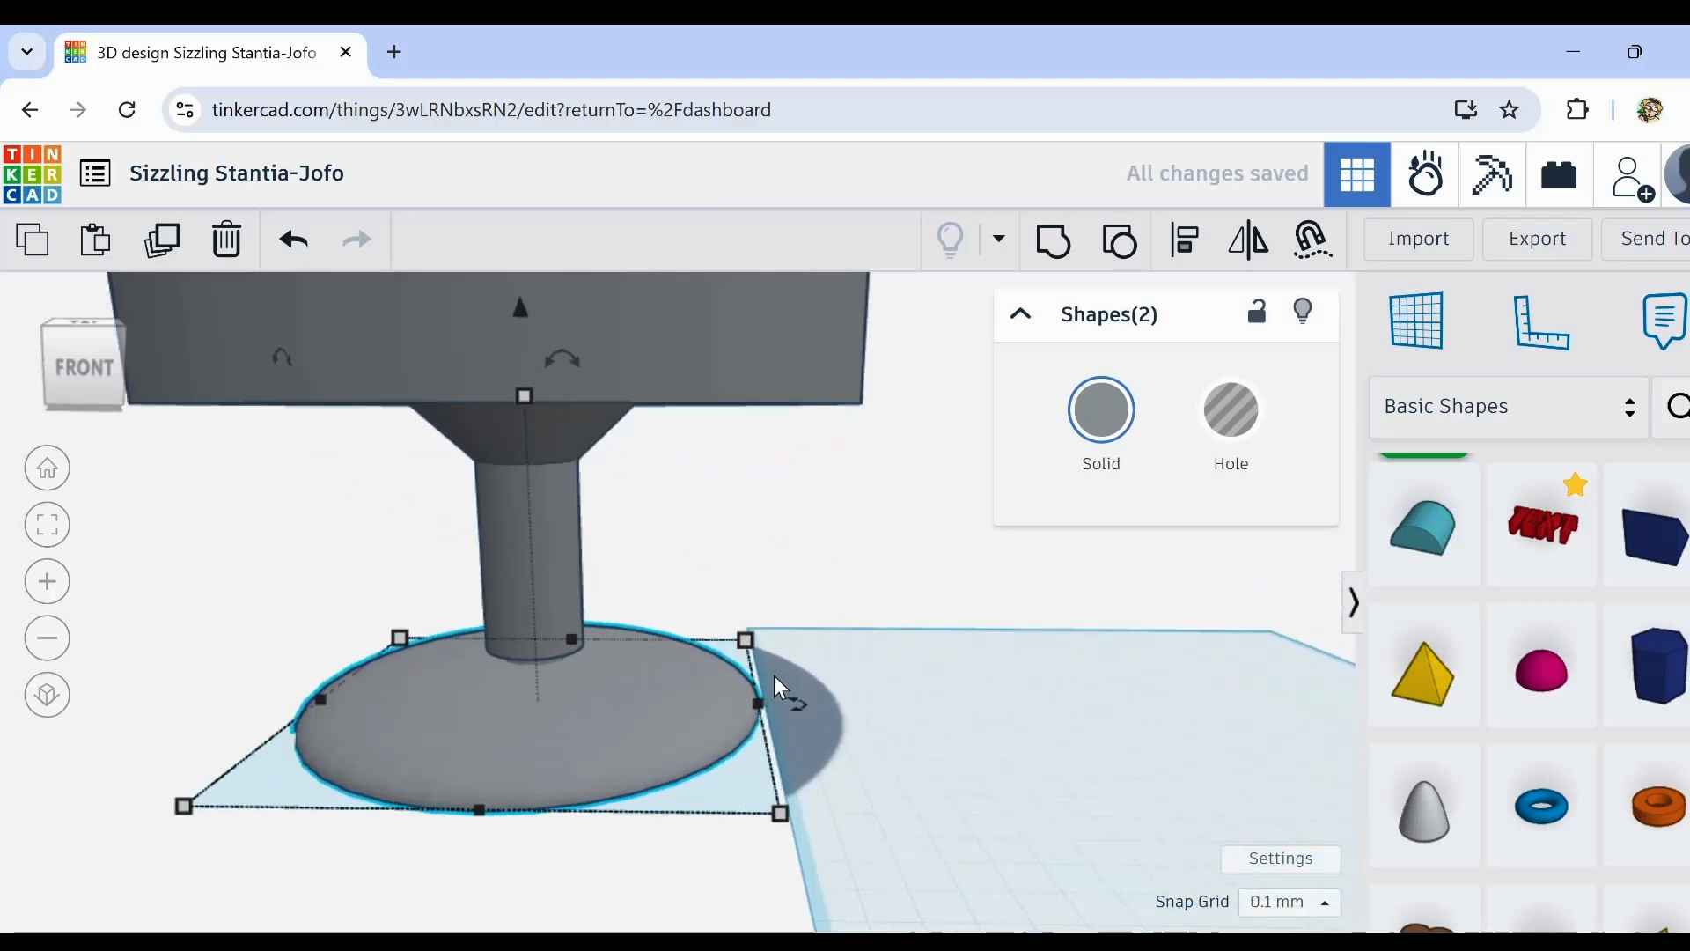
pyautogui.scroll(2, 773, 675)
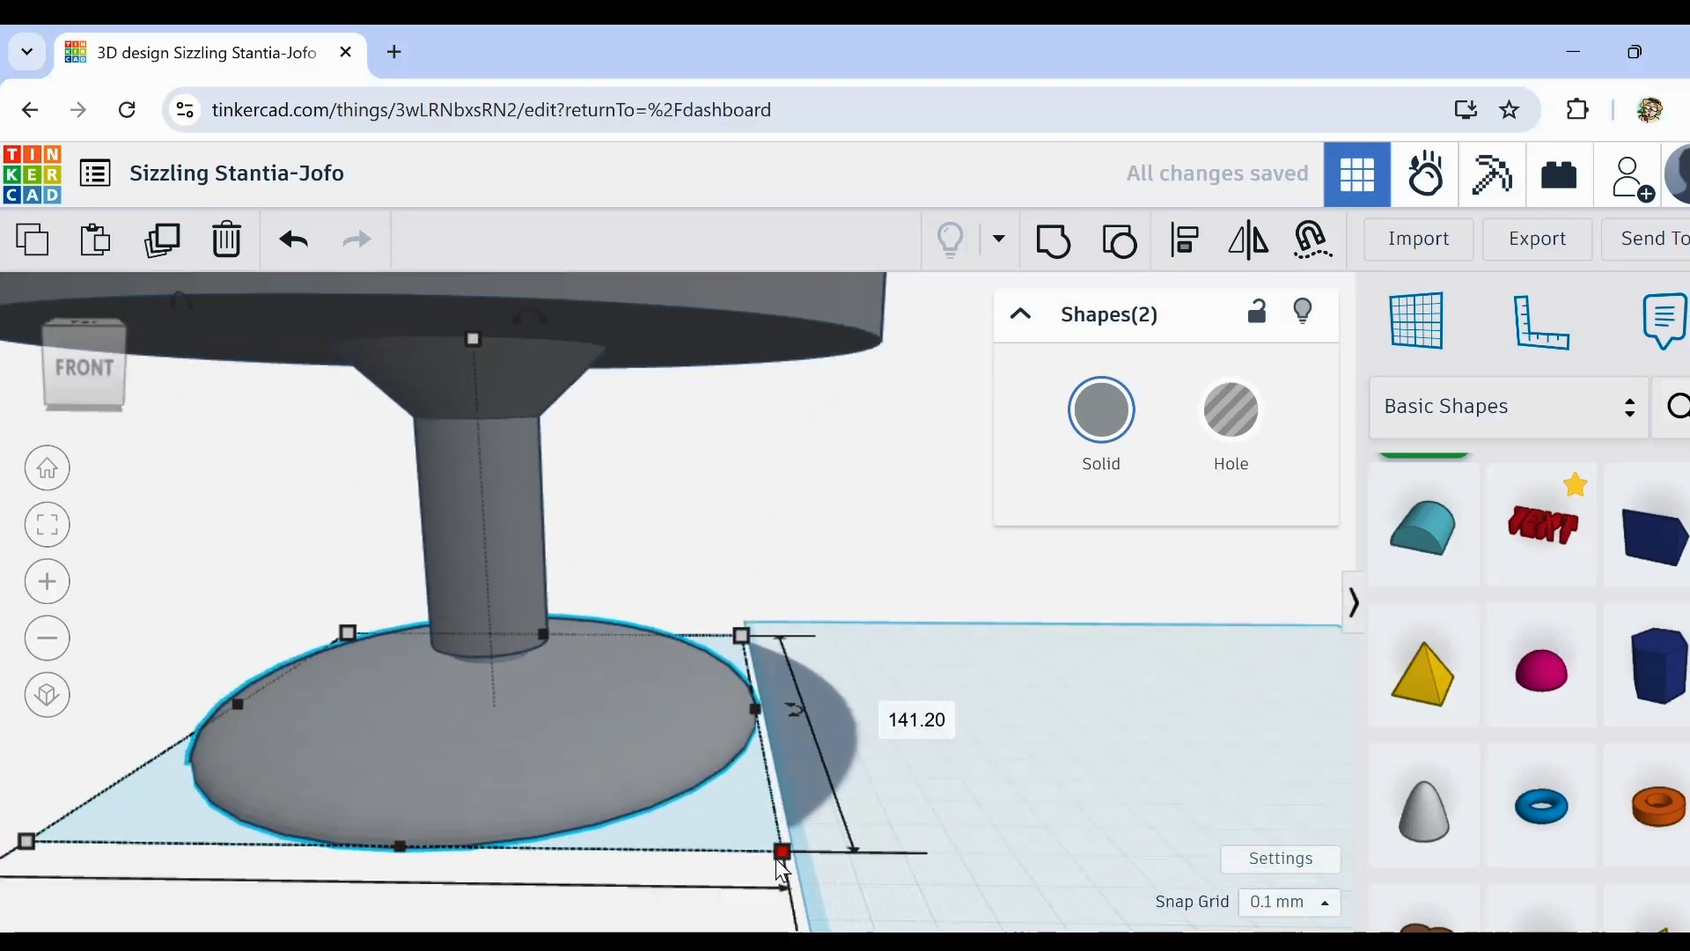
# Step: Enlarge the pin and dome together about their centre, reduce their height slightly, and group them into one base
pyautogui.keyDown('alt'); pyautogui.keyDown('shift'); pyautogui.moveTo(782, 851); pyautogui.dragTo(830, 875); pyautogui.keyUp('shift'); pyautogui.keyUp('alt')
pyautogui.moveTo(472, 296); pyautogui.dragTo(473, 340)
pyautogui.scroll(-1, 792, 617)
pyautogui.moveTo(832, 678); pyautogui.dragTo(839, 715, button='right')
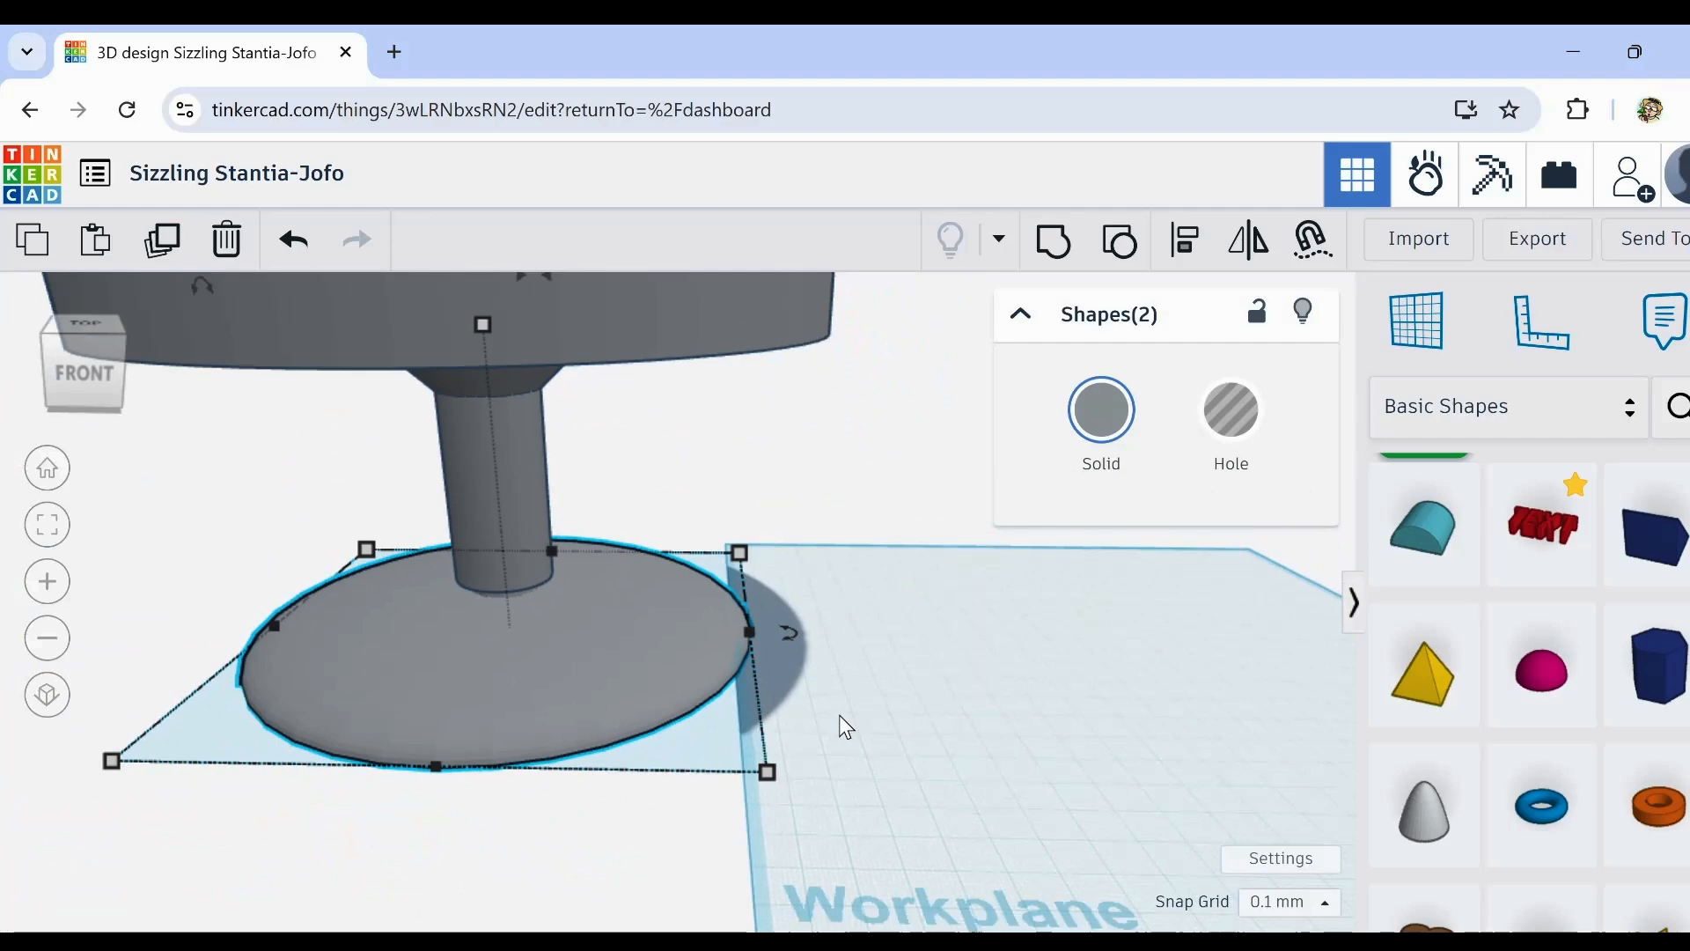
pyautogui.click(720, 593)
pyautogui.scroll(-4, 811, 646)
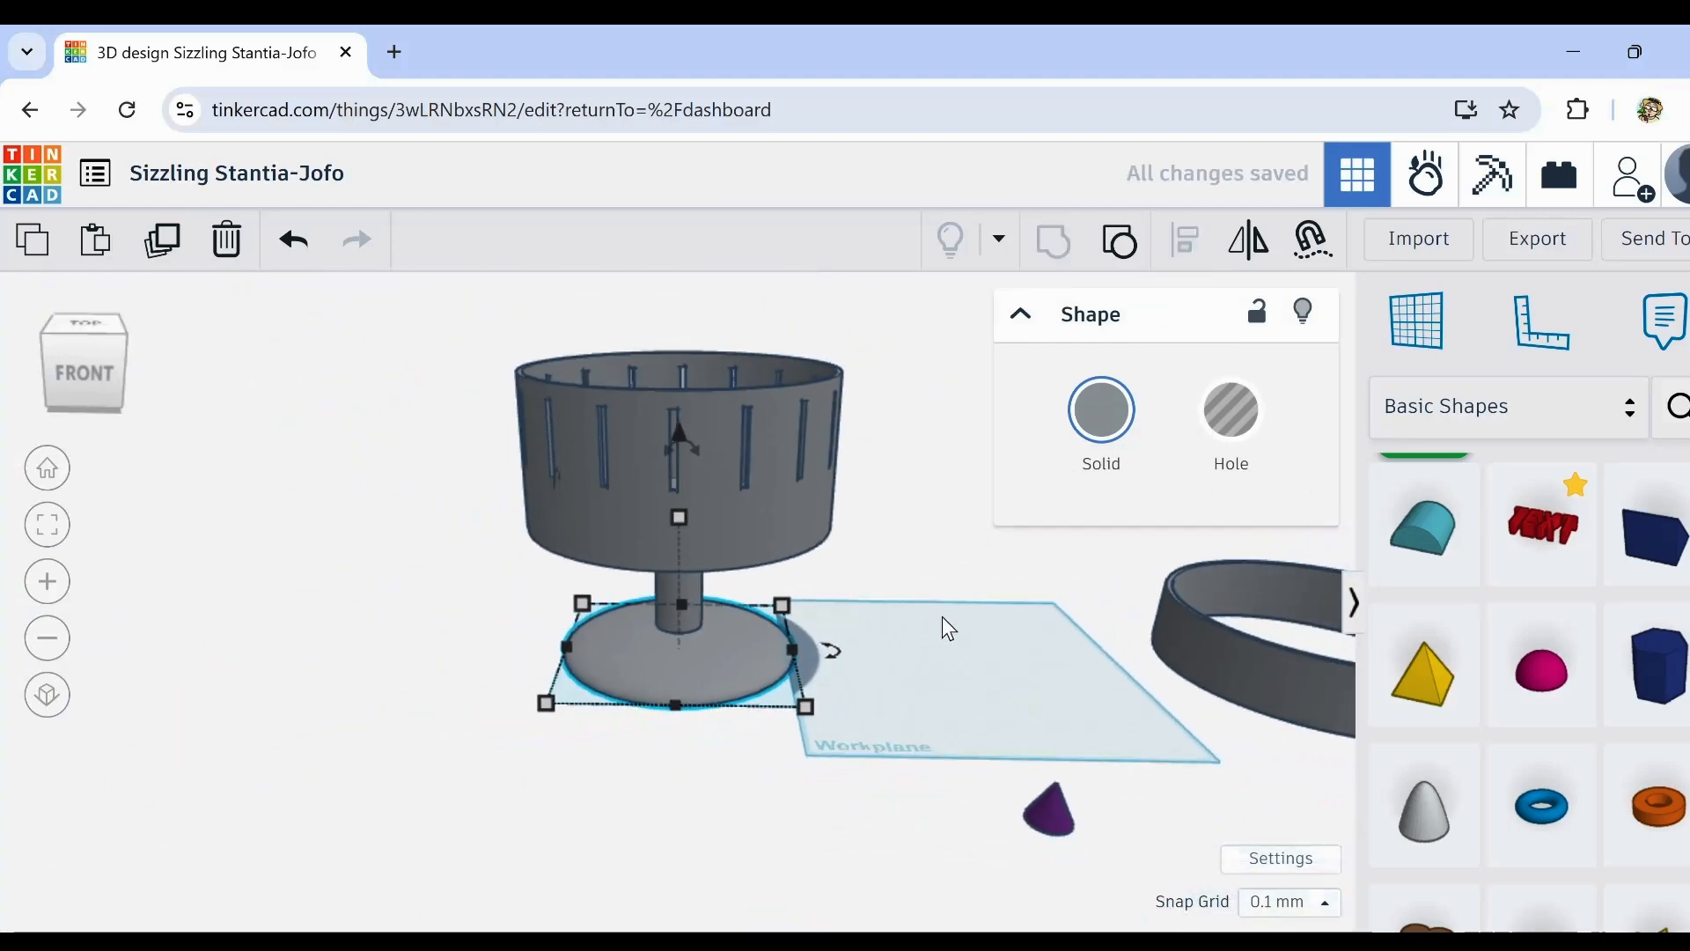
# Step: Move the drum, stem and base together onto the workplane, and place the separate ring beside them
pyautogui.moveTo(947, 628); pyautogui.dragTo(915, 704, button='right')
pyautogui.moveTo(460, 370); pyautogui.dragTo(1073, 713)
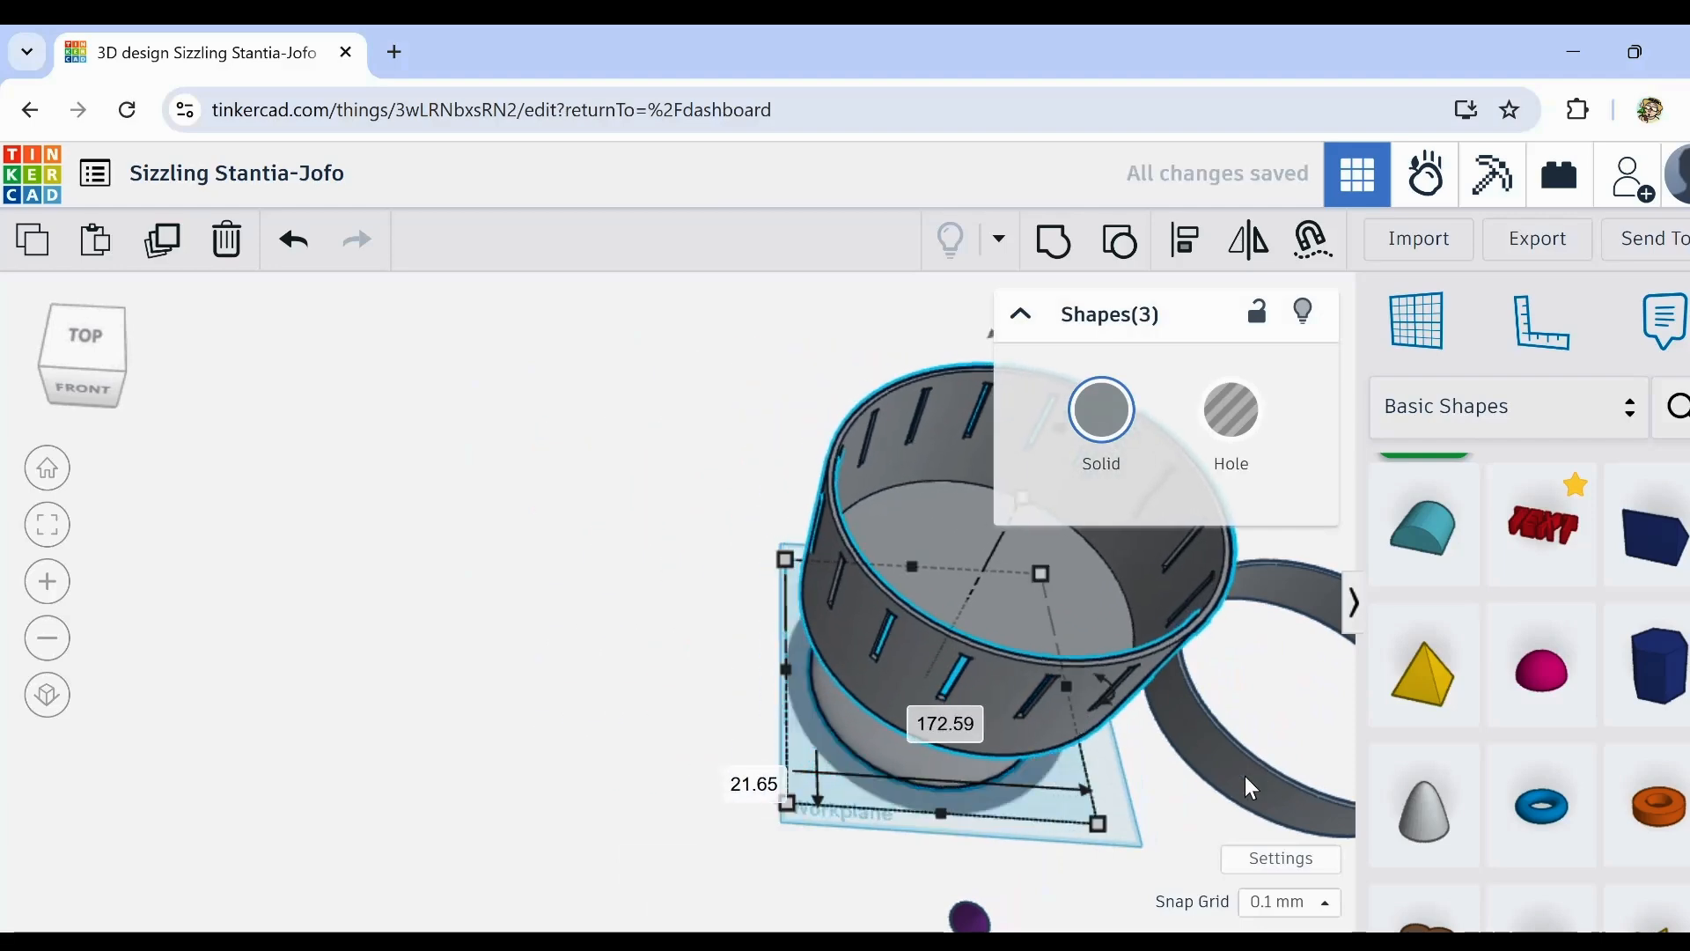
pyautogui.moveTo(1245, 778); pyautogui.dragTo(428, 715)
pyautogui.moveTo(654, 852); pyautogui.dragTo(628, 831, button='middle')
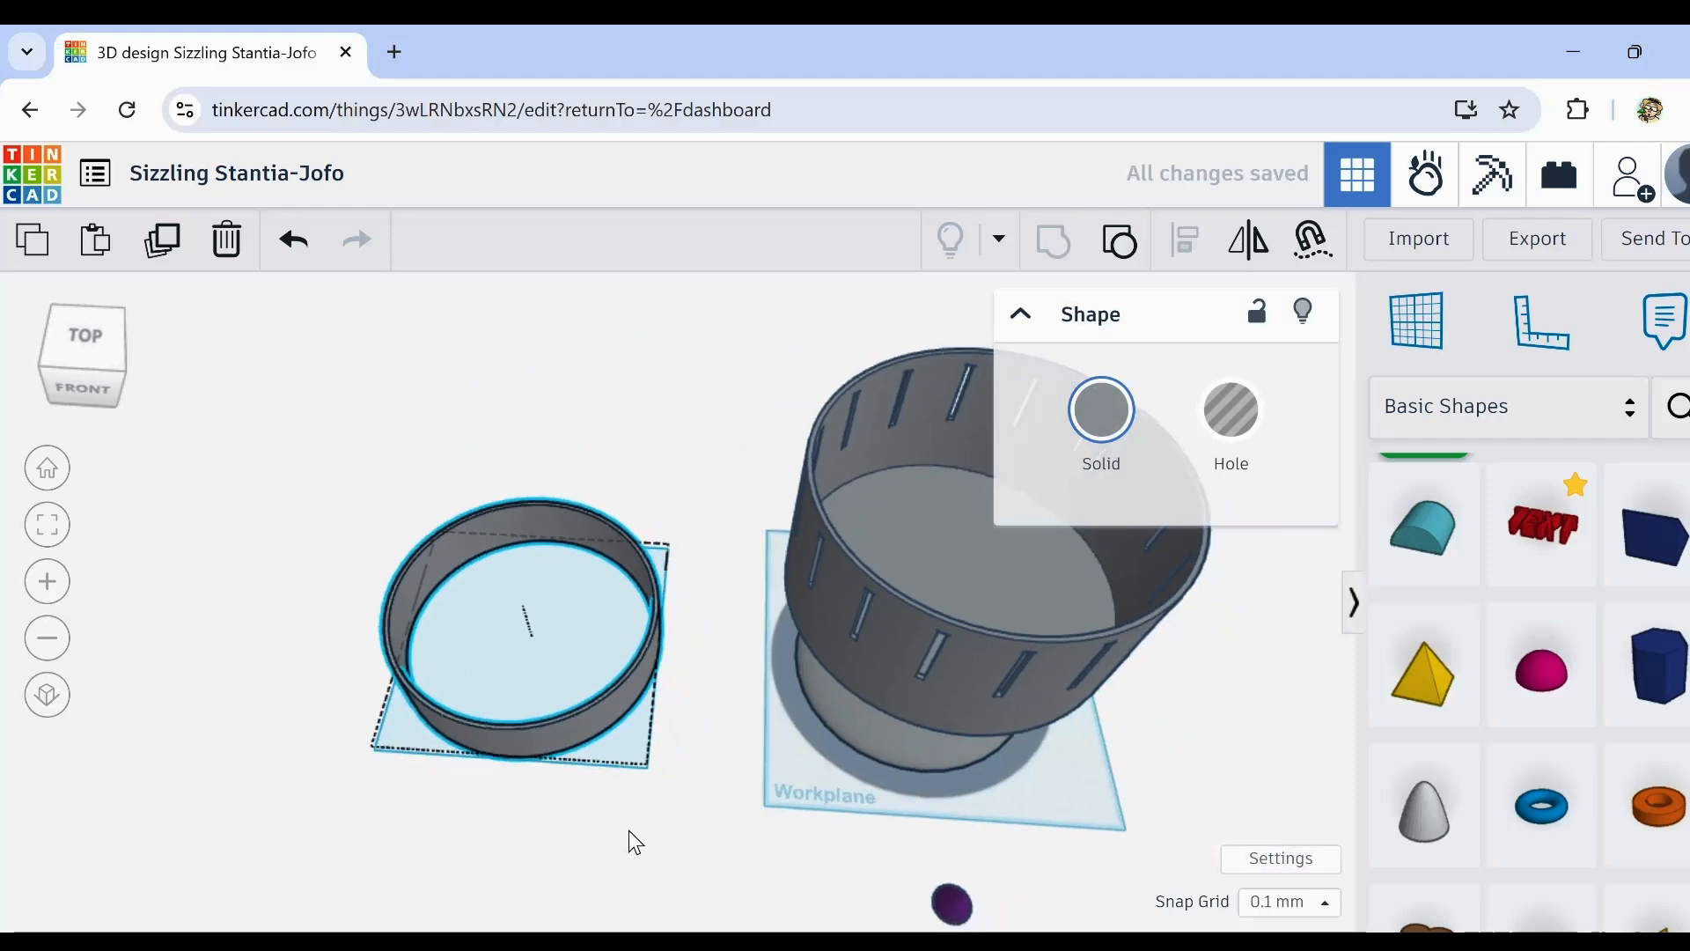
# Step: Use Cruise to set the ring inside the drum on its floor
pyautogui.click(1318, 255)
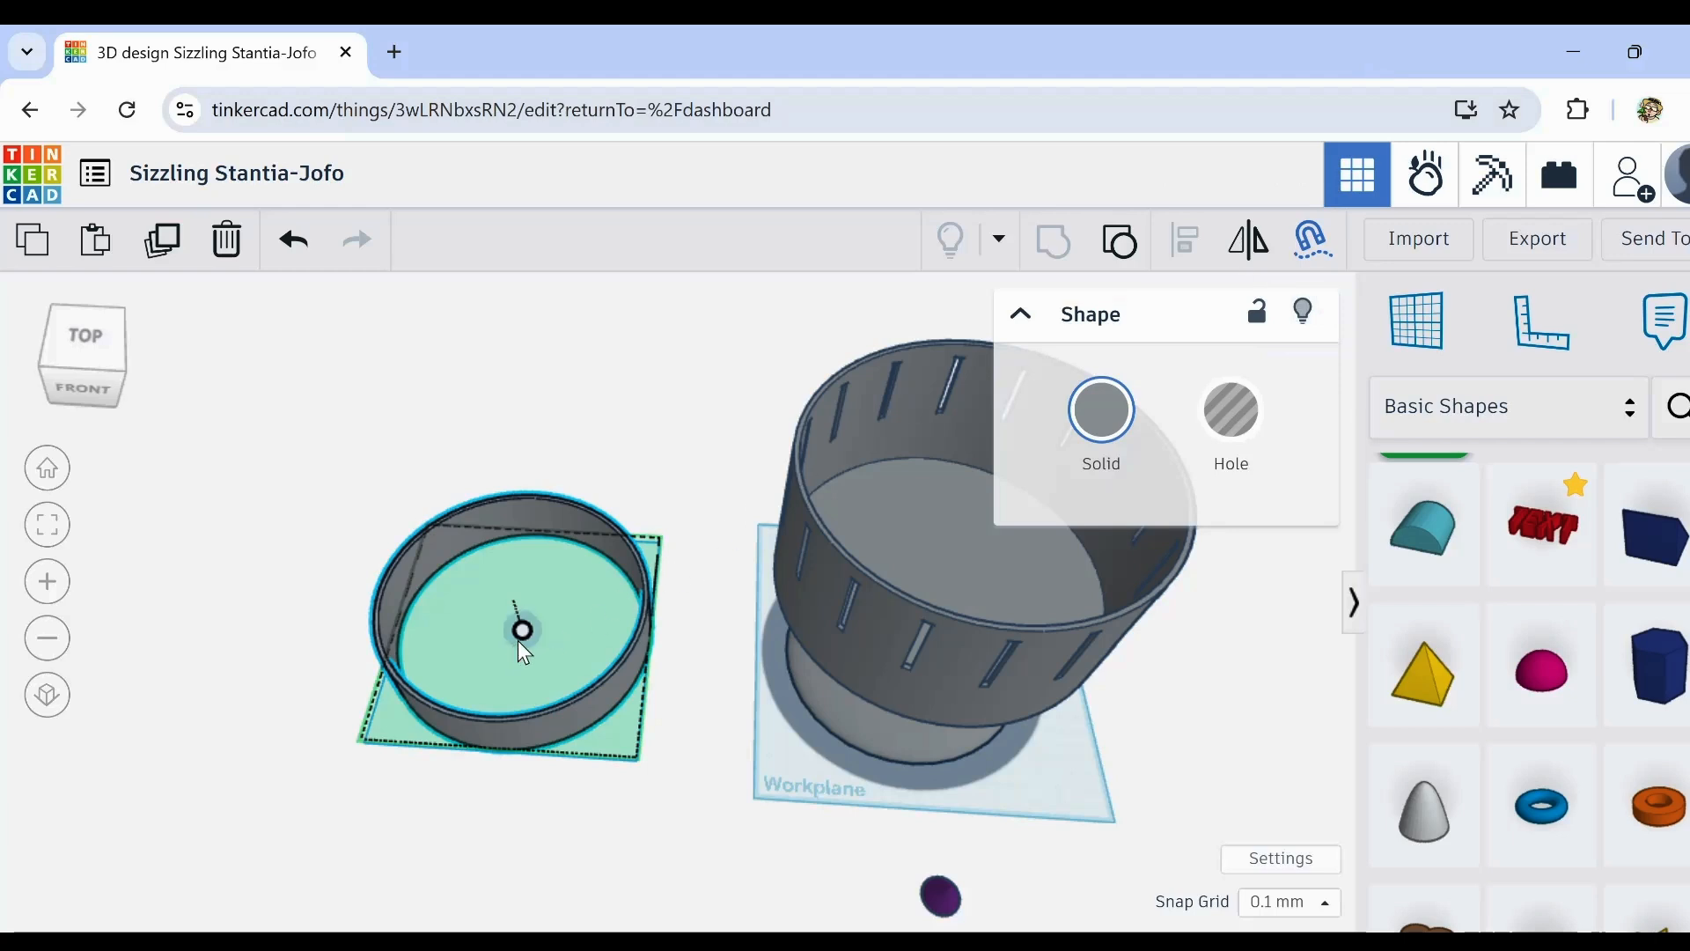
pyautogui.moveTo(522, 632); pyautogui.dragTo(936, 585)
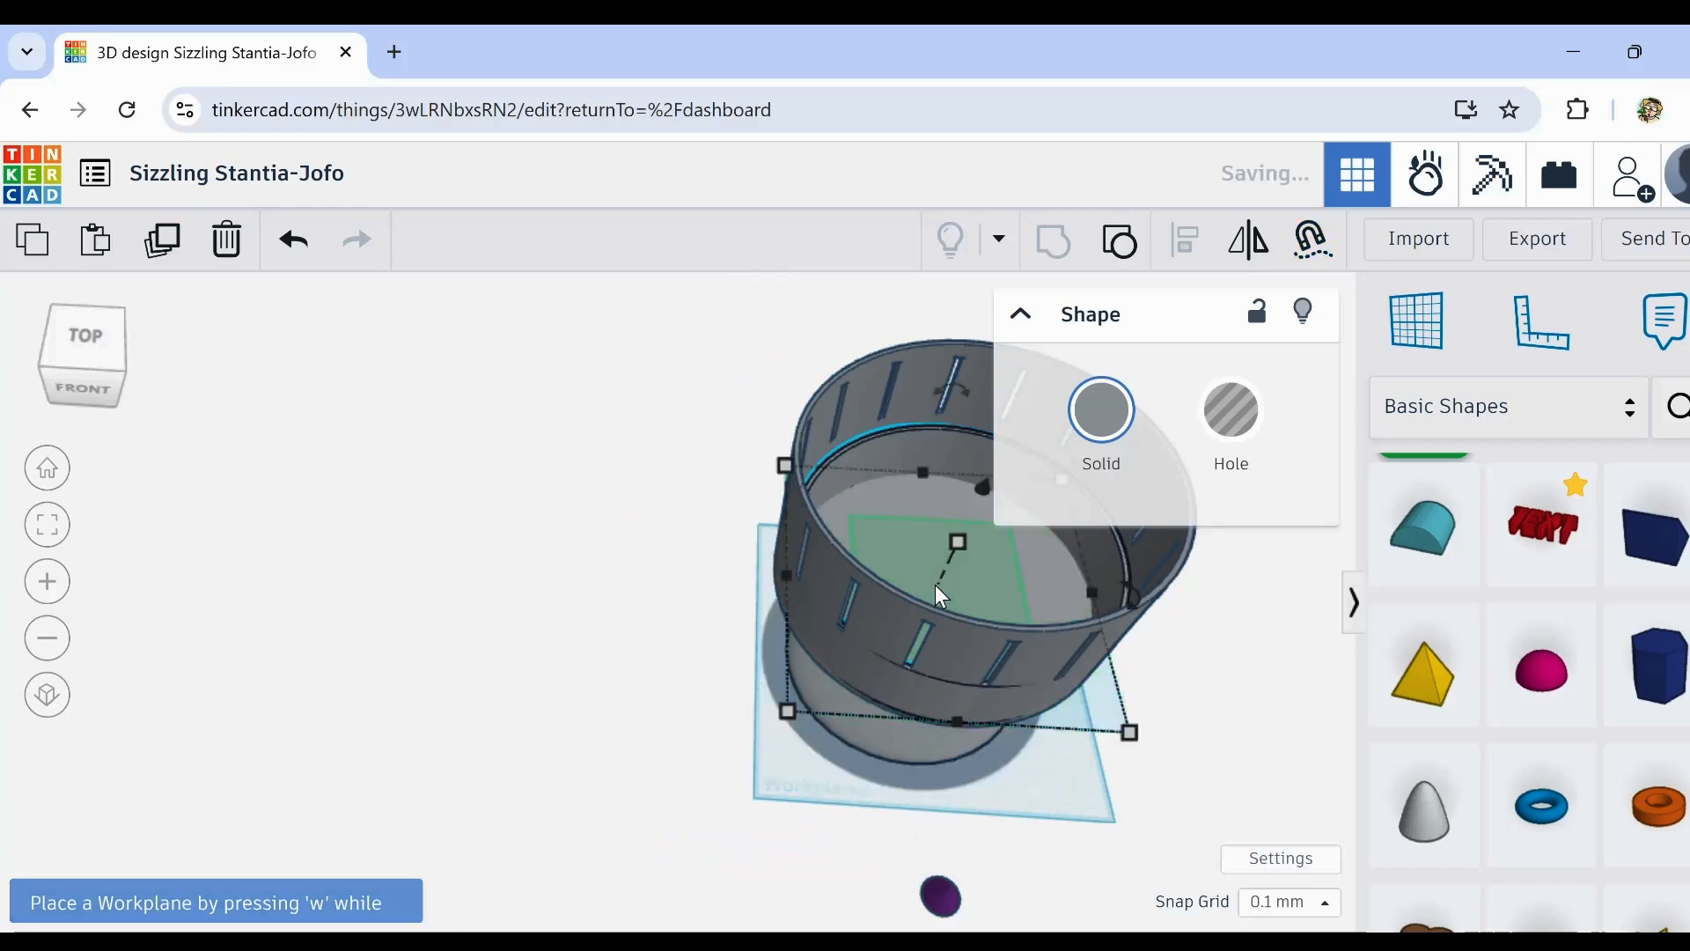
pyautogui.click(628, 666)
pyautogui.moveTo(669, 629); pyautogui.dragTo(414, 695, button='middle')
pyautogui.scroll(4, 689, 525)
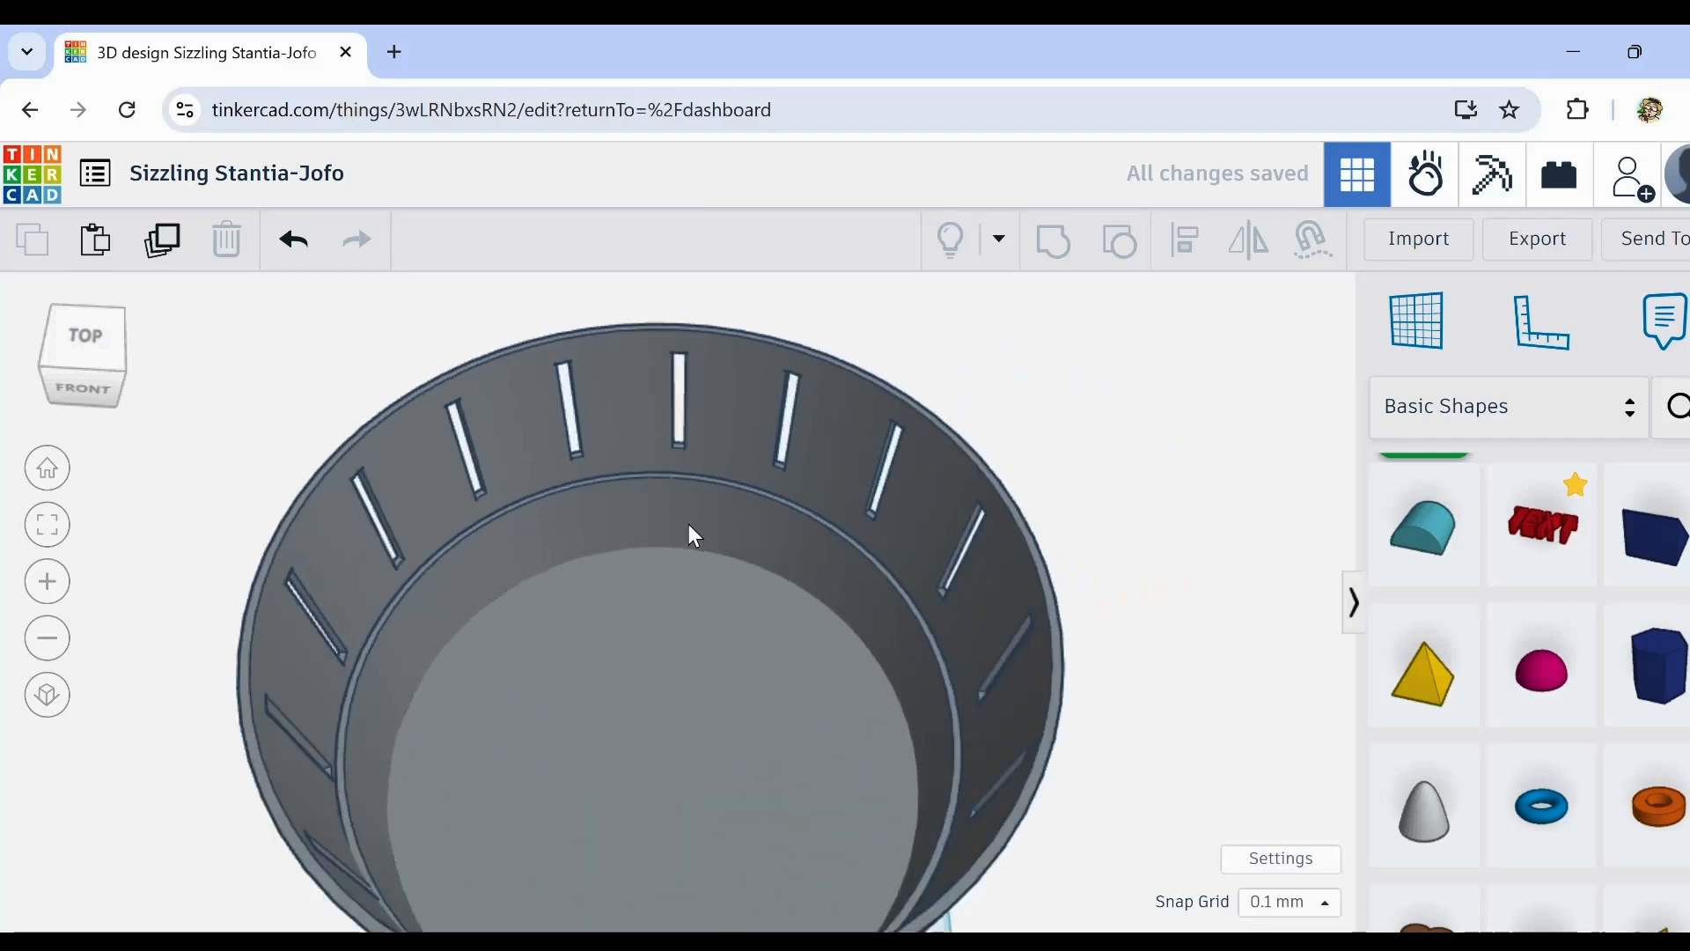
# Step: Turn the ring into a hole and align it centrally with the drum, stem and base
pyautogui.click(688, 524)
pyautogui.click(1230, 412)
pyautogui.scroll(5, 758, 597)
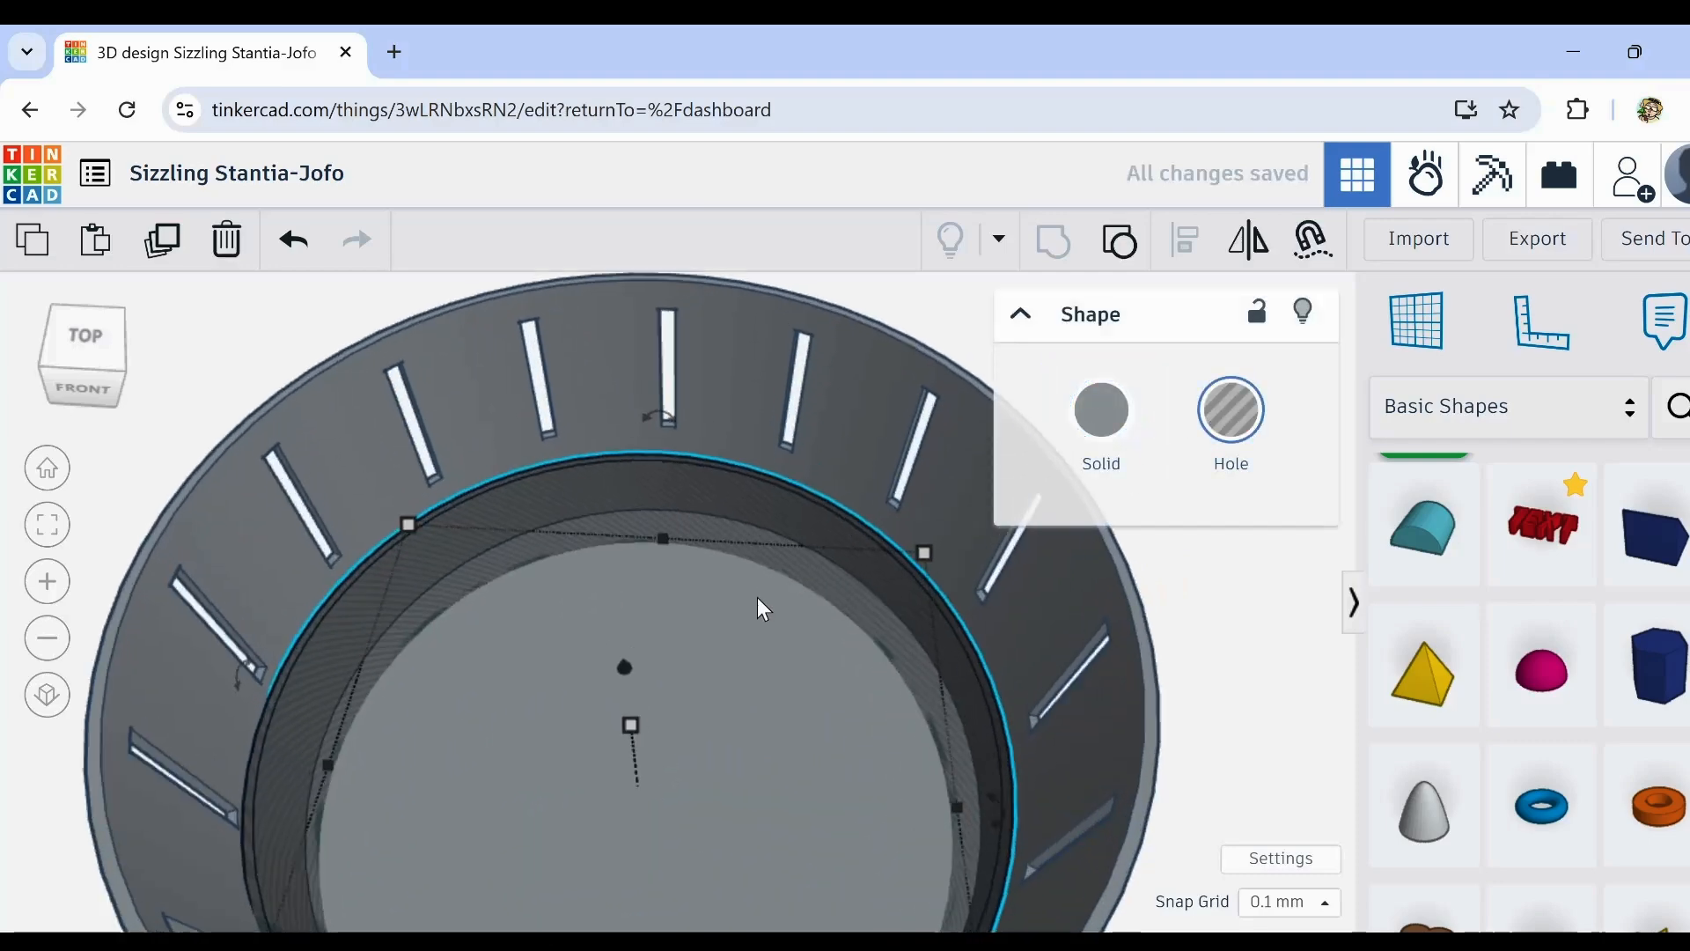
pyautogui.scroll(4, 716, 656)
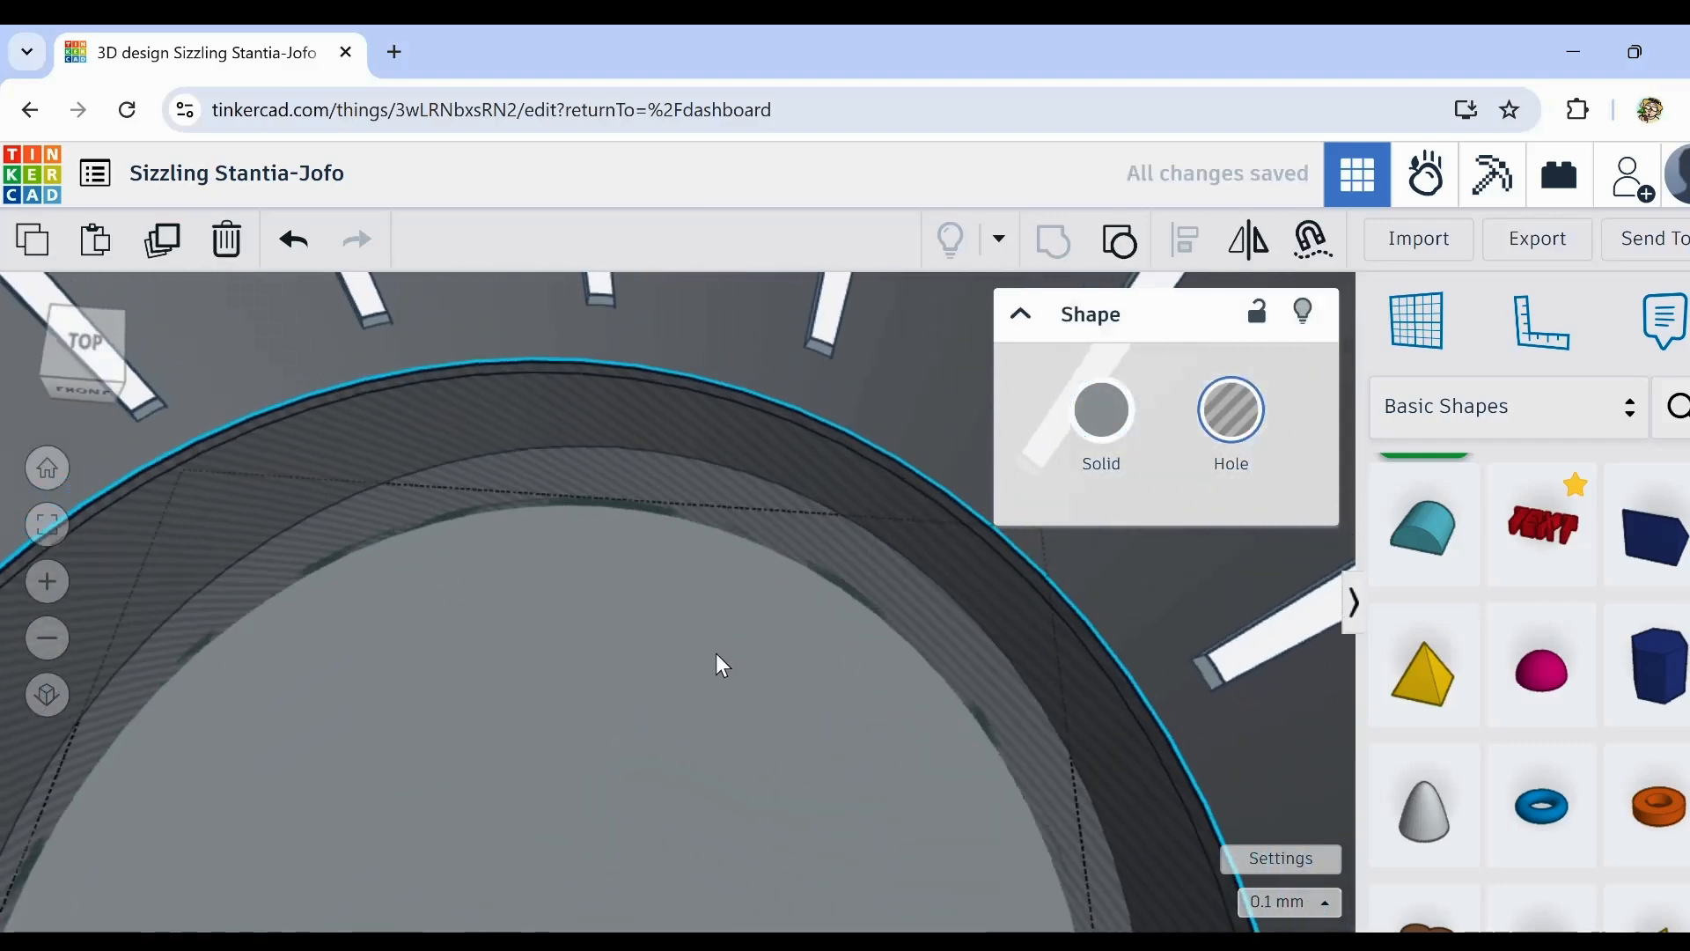
pyautogui.moveTo(754, 627); pyautogui.dragTo(836, 695, button='right')
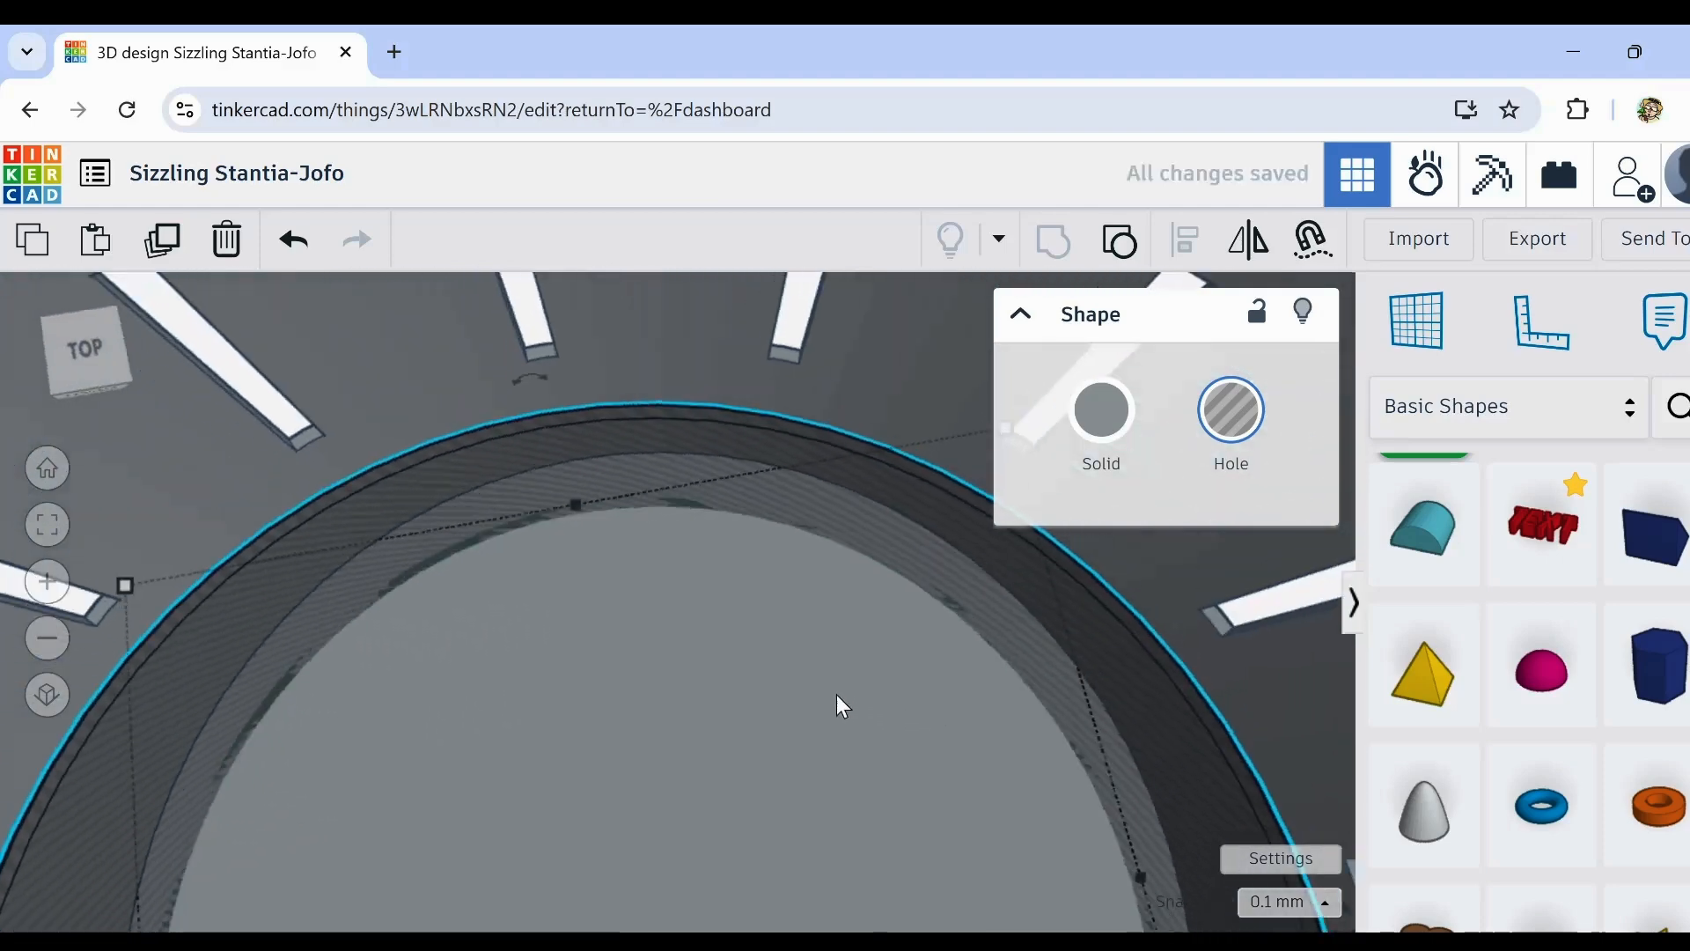
pyautogui.scroll(-3, 837, 695)
pyautogui.moveTo(843, 785); pyautogui.dragTo(762, 606, button='middle')
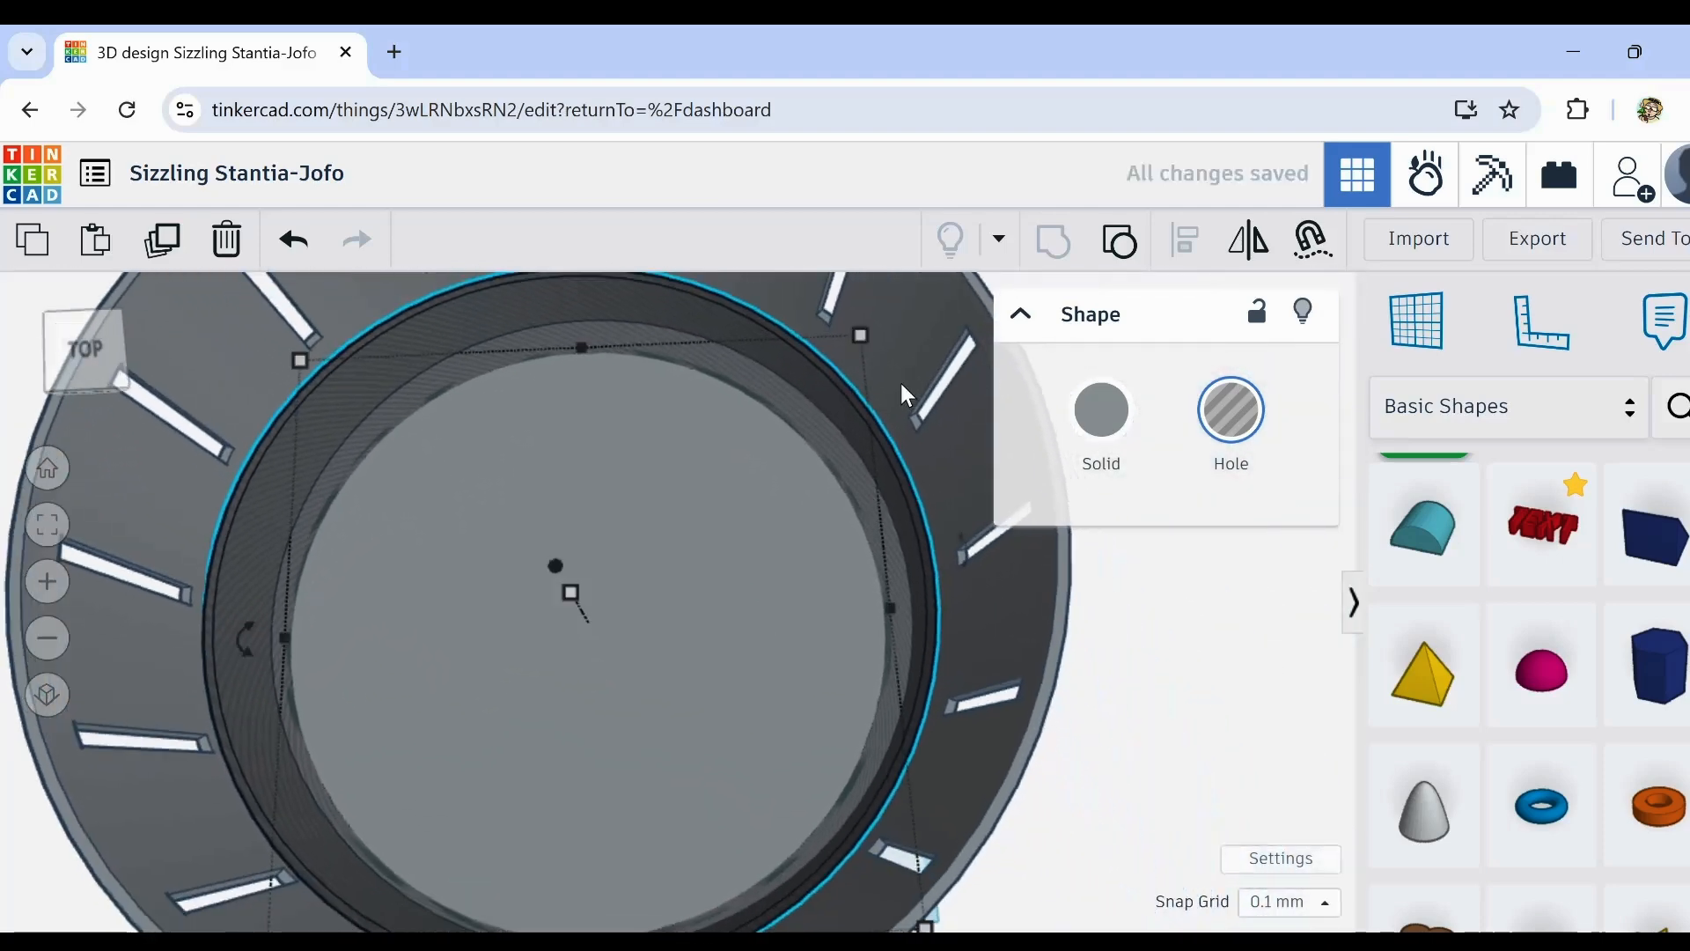
pyautogui.click(651, 906)
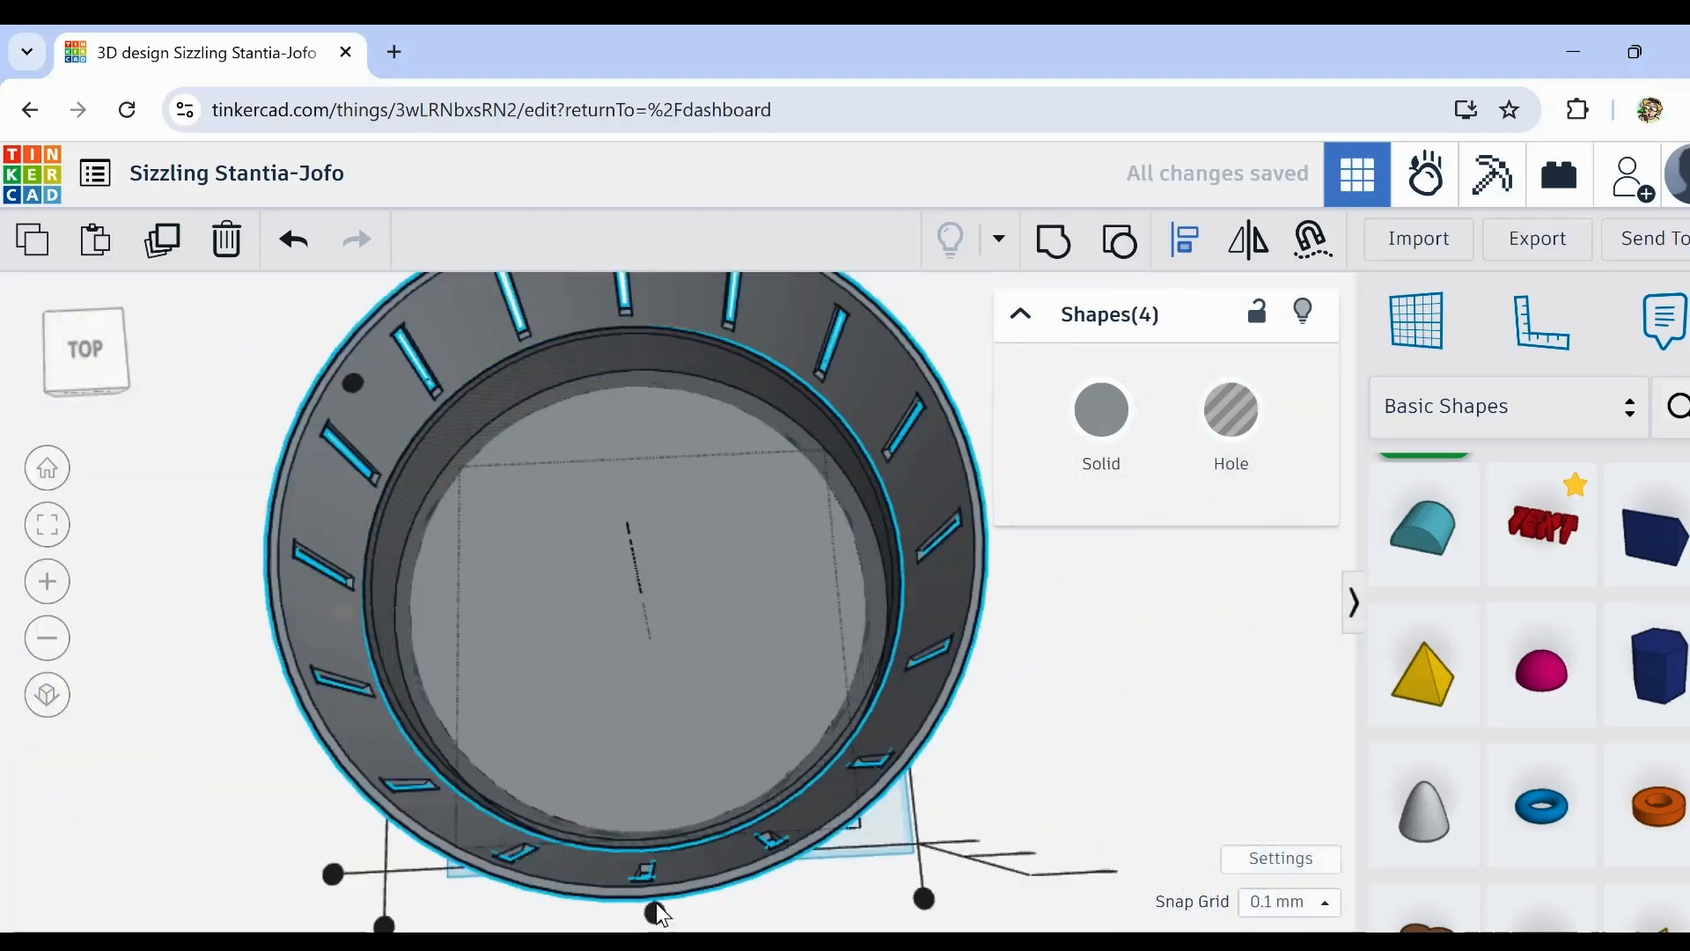
# Step: Resize the ring slightly about its centre and check closely how it meets the drum's inner wall
pyautogui.click(891, 525)
pyautogui.scroll(6, 891, 525)
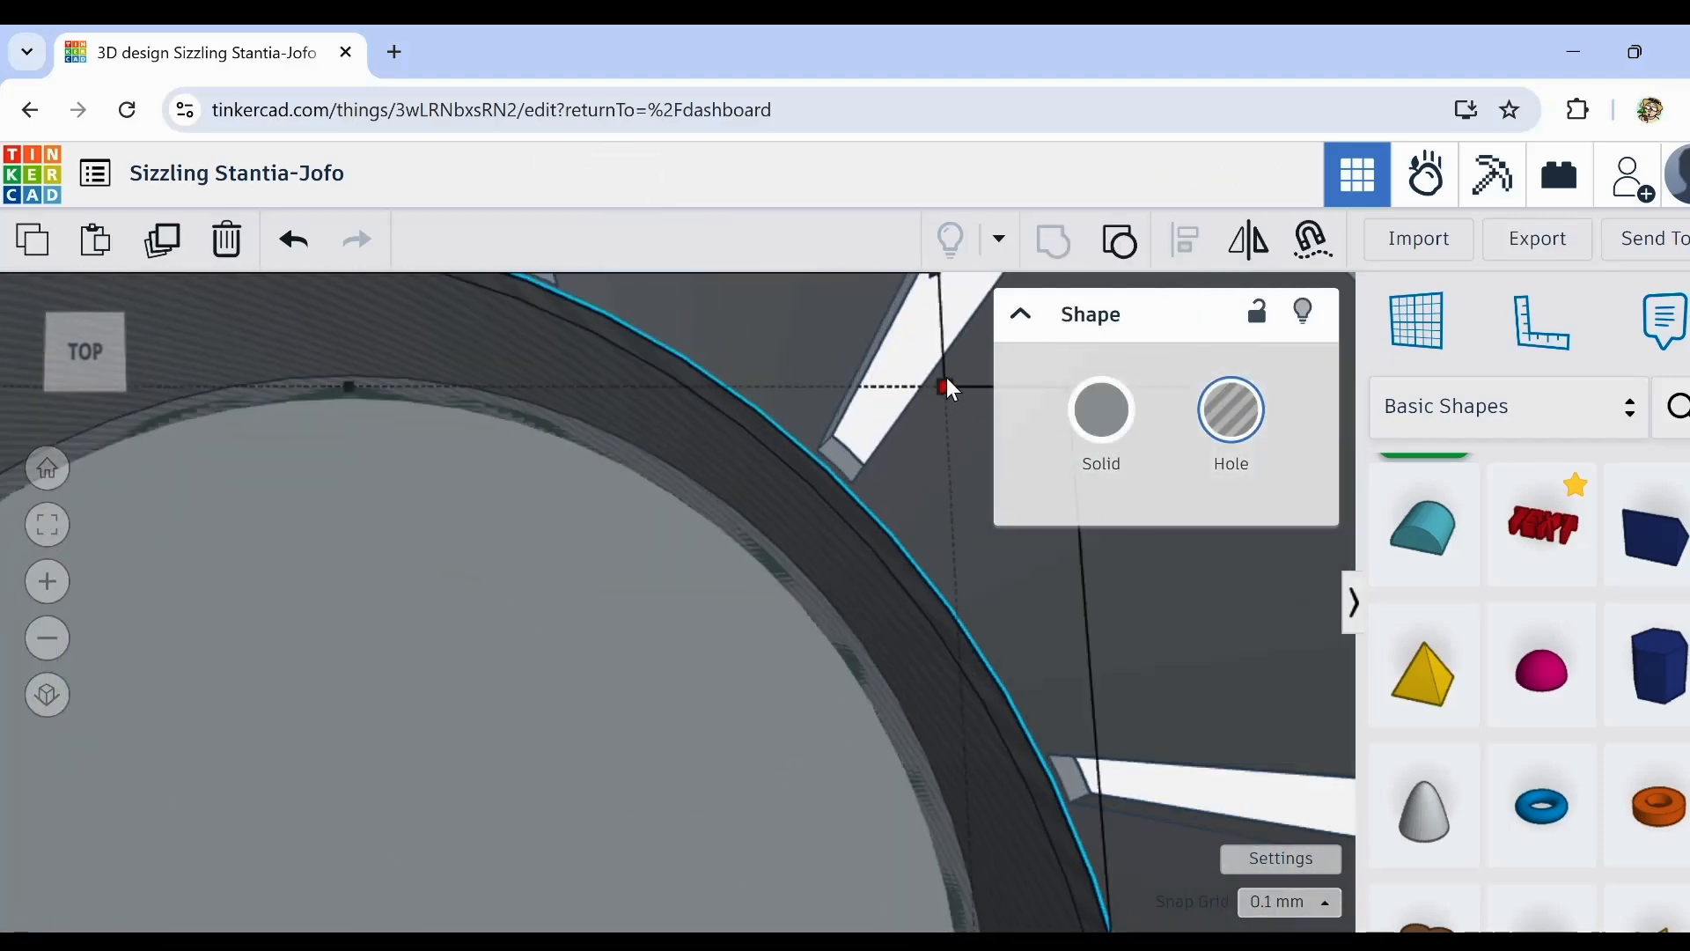
pyautogui.moveTo(947, 381); pyautogui.dragTo(786, 717, button='right')
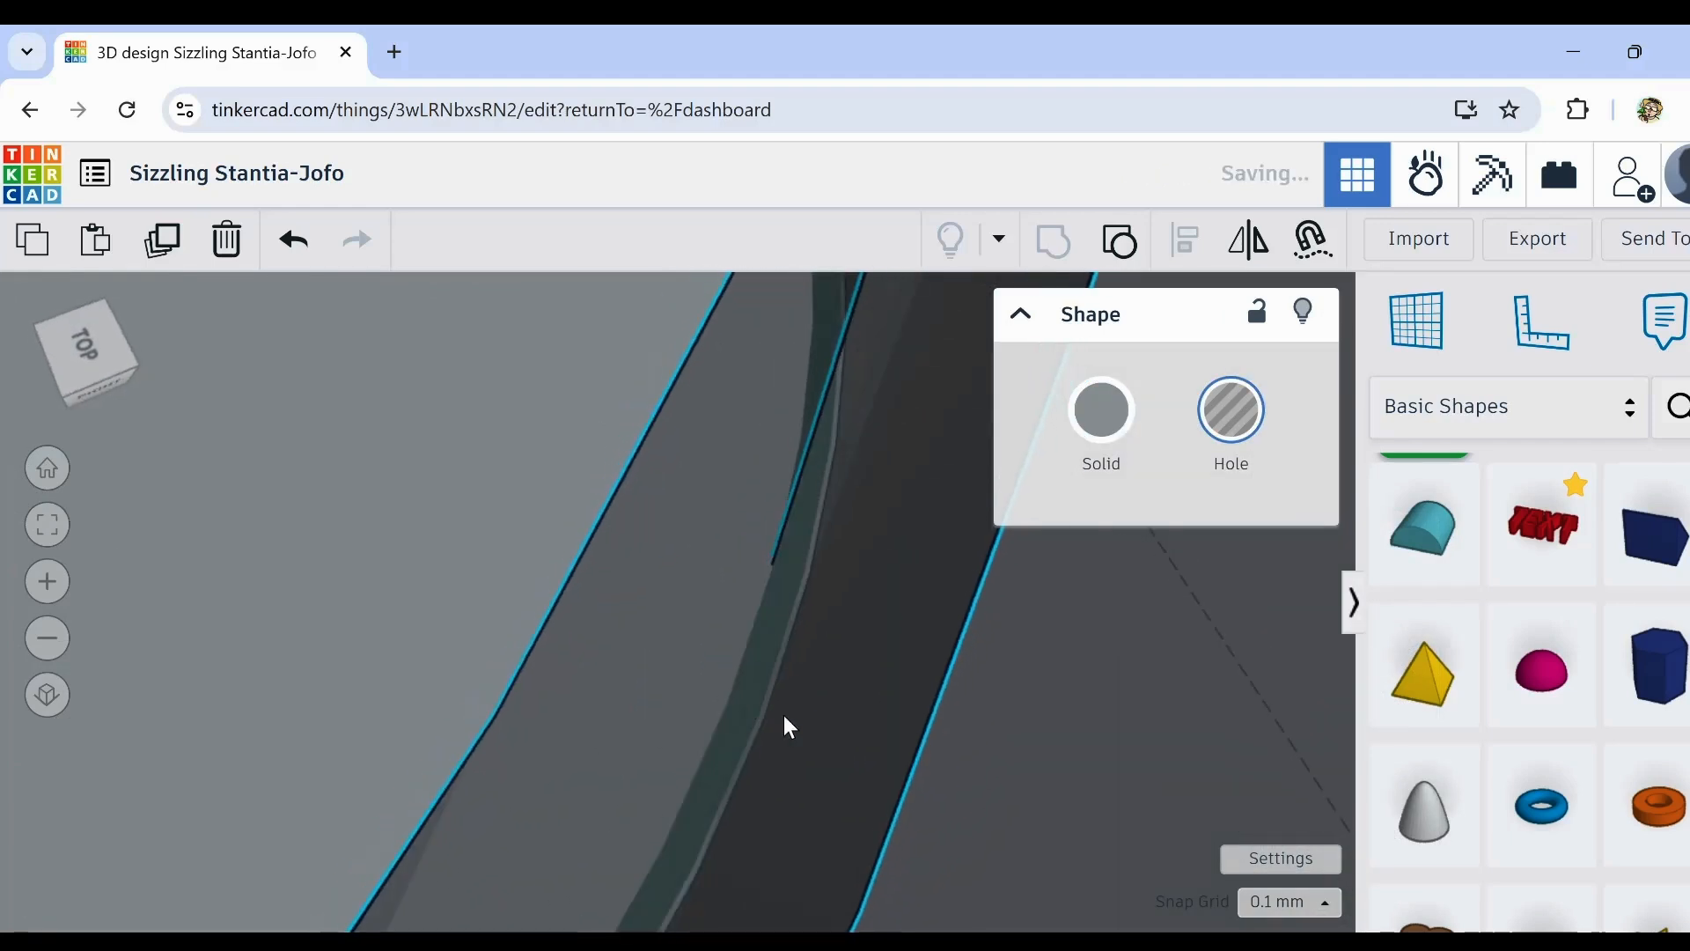
pyautogui.scroll(-5, 785, 717)
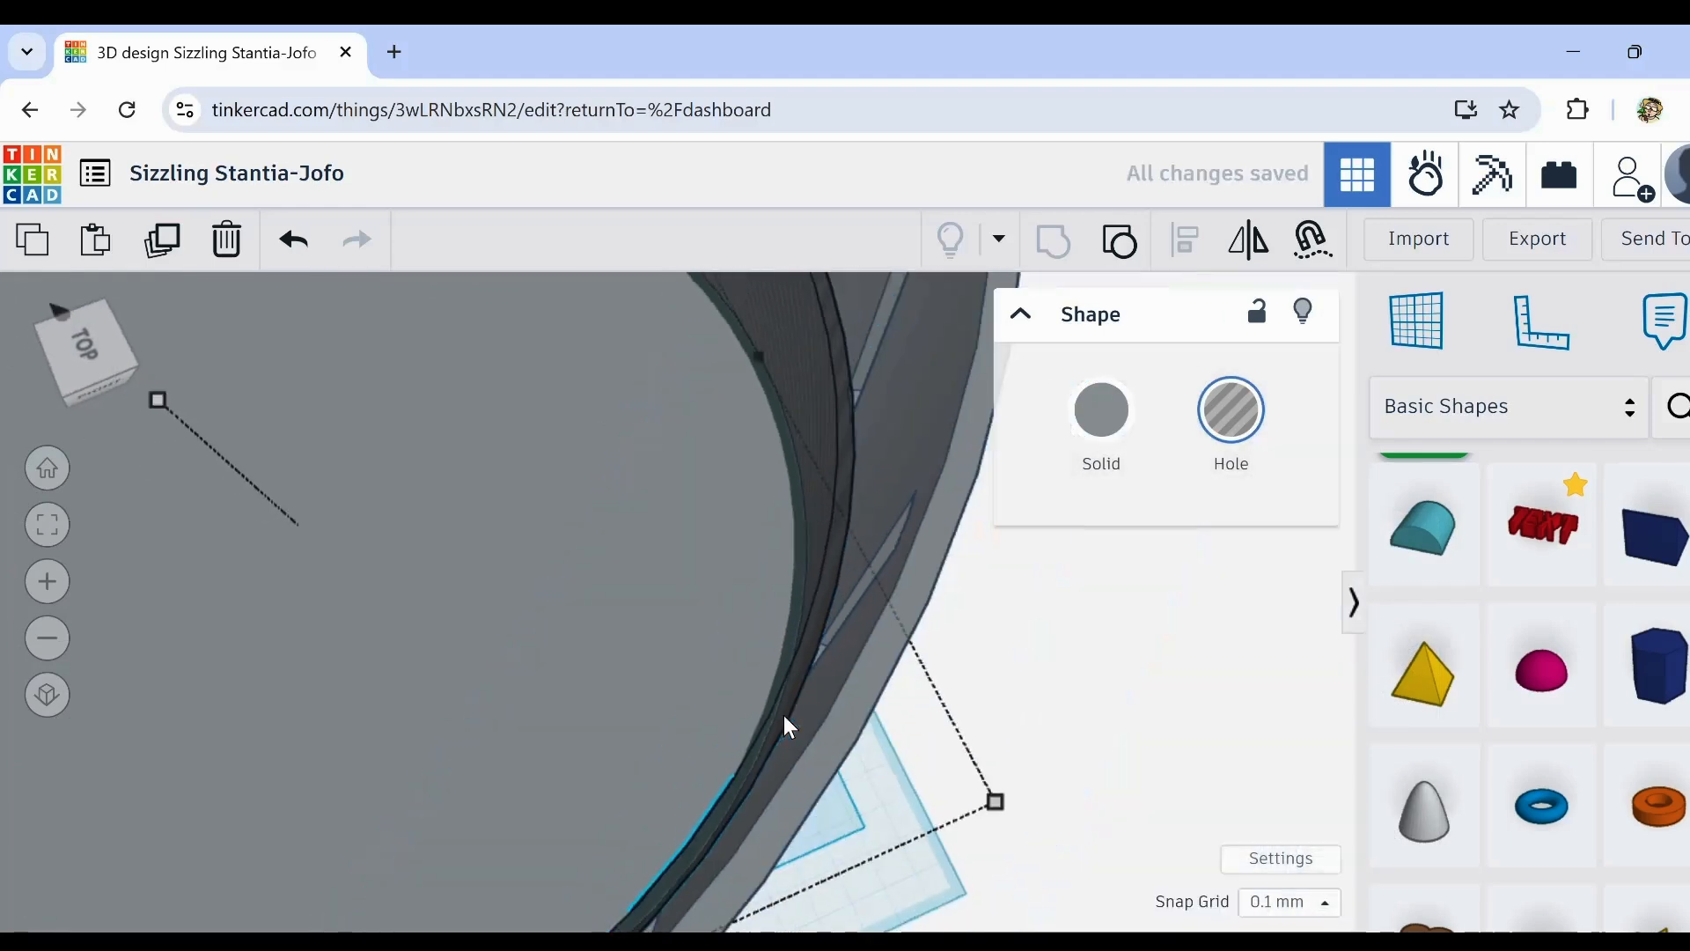
pyautogui.scroll(5, 785, 717)
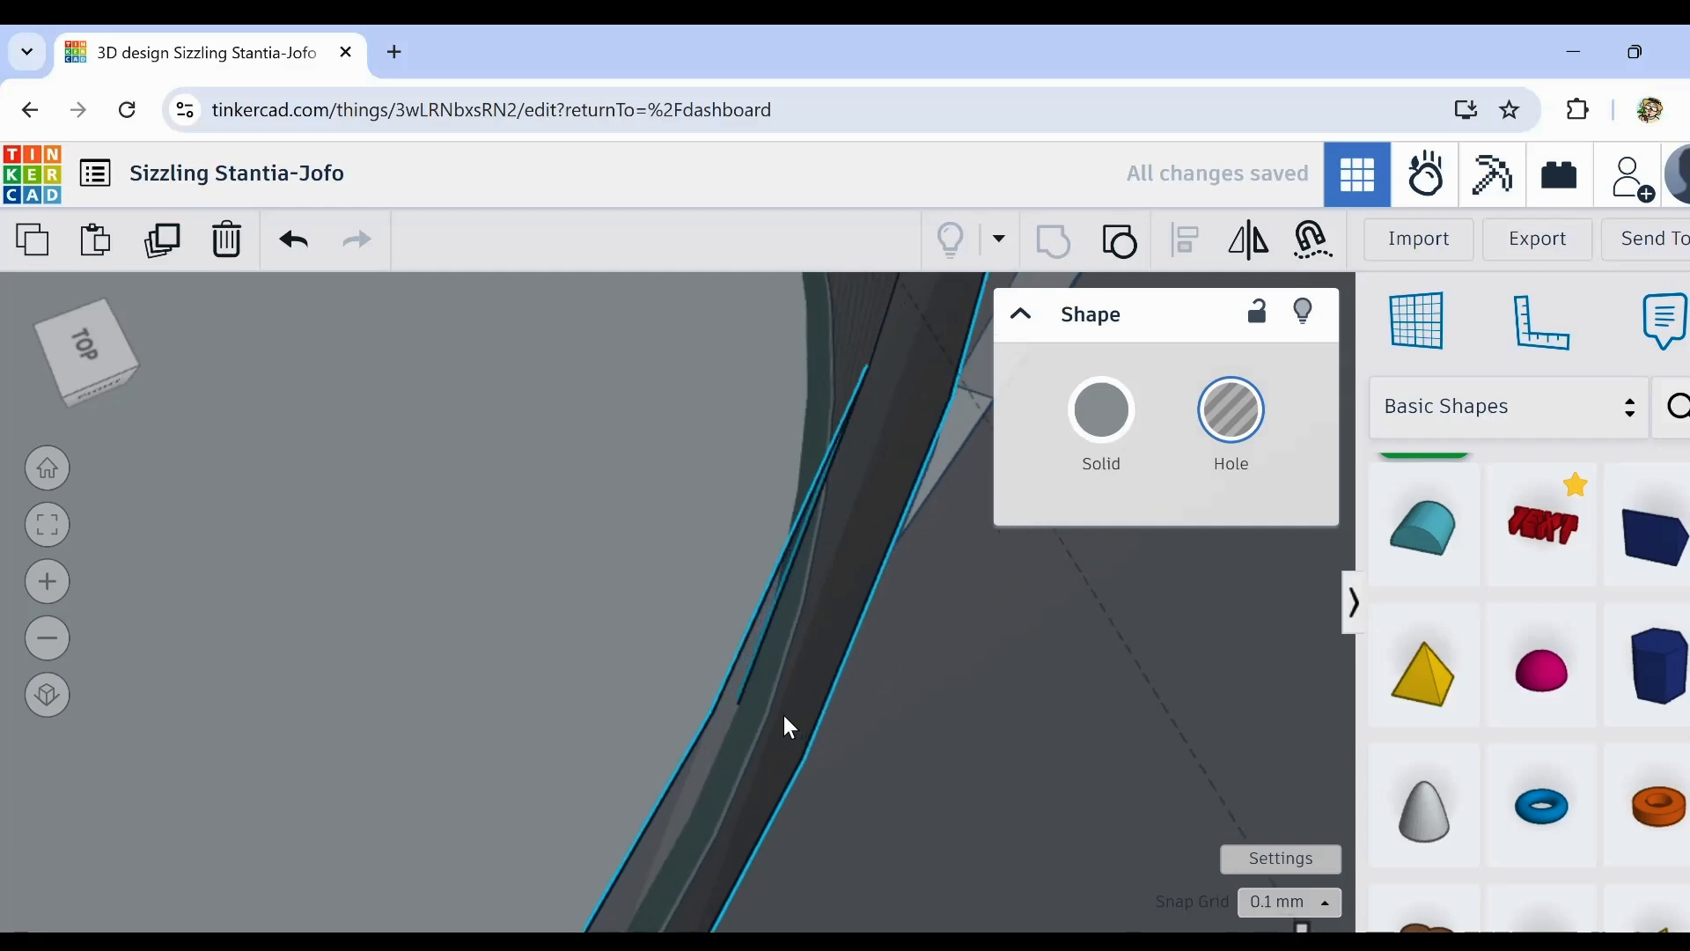
pyautogui.scroll(3, 790, 727)
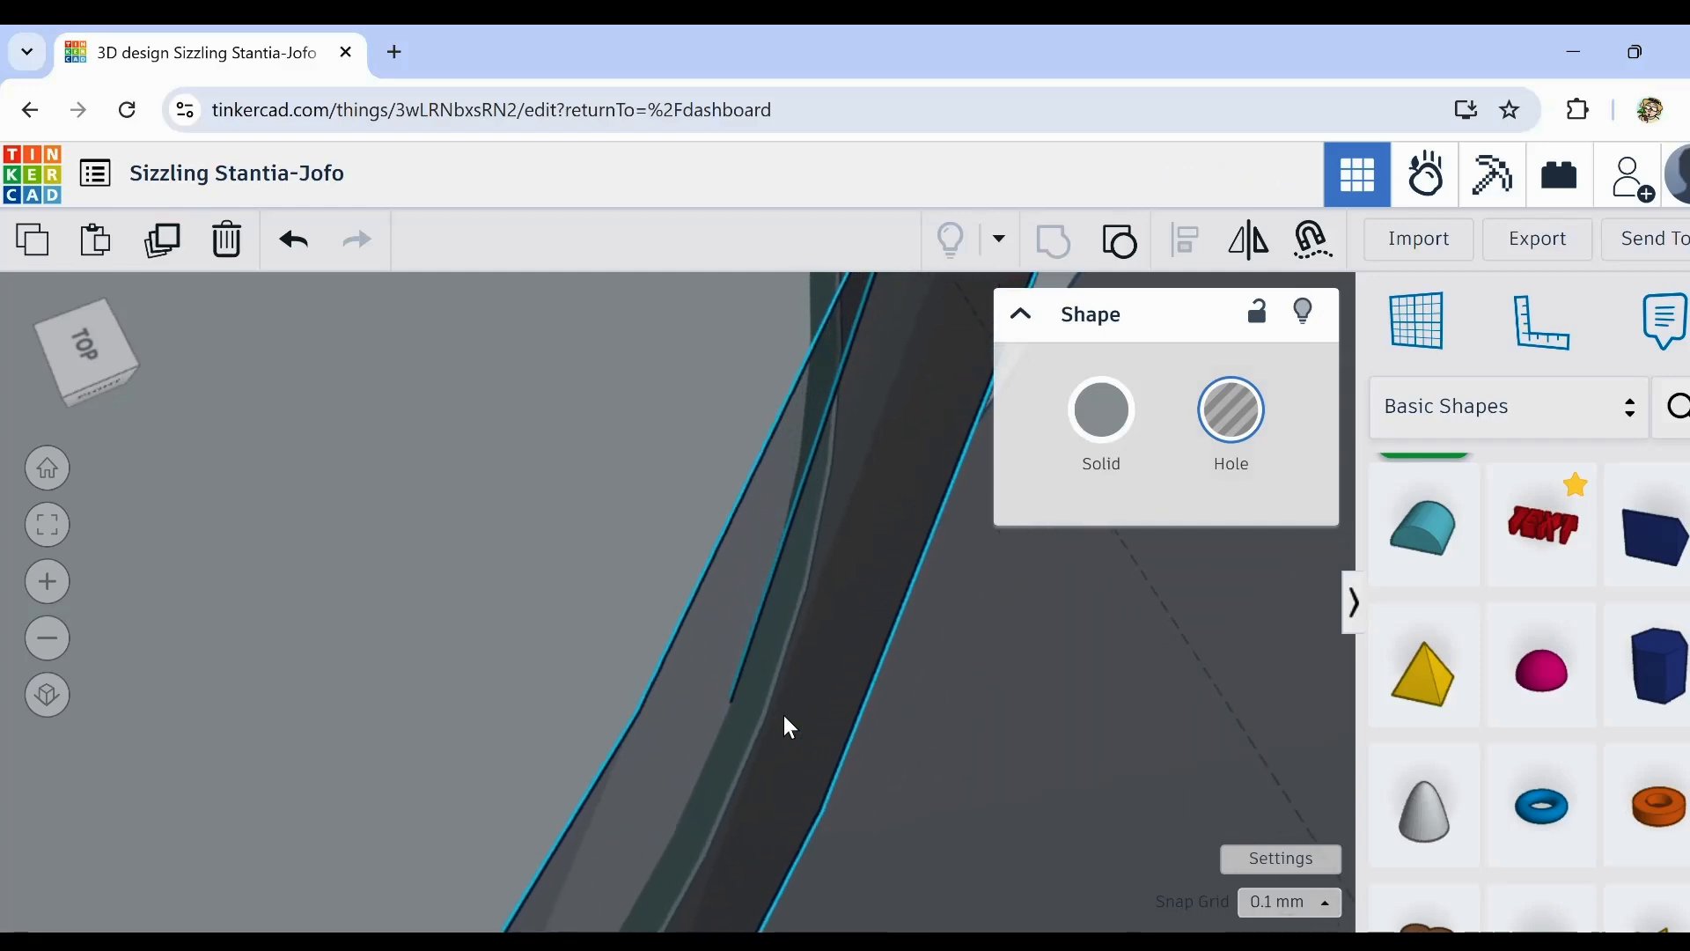
pyautogui.scroll(-5, 783, 716)
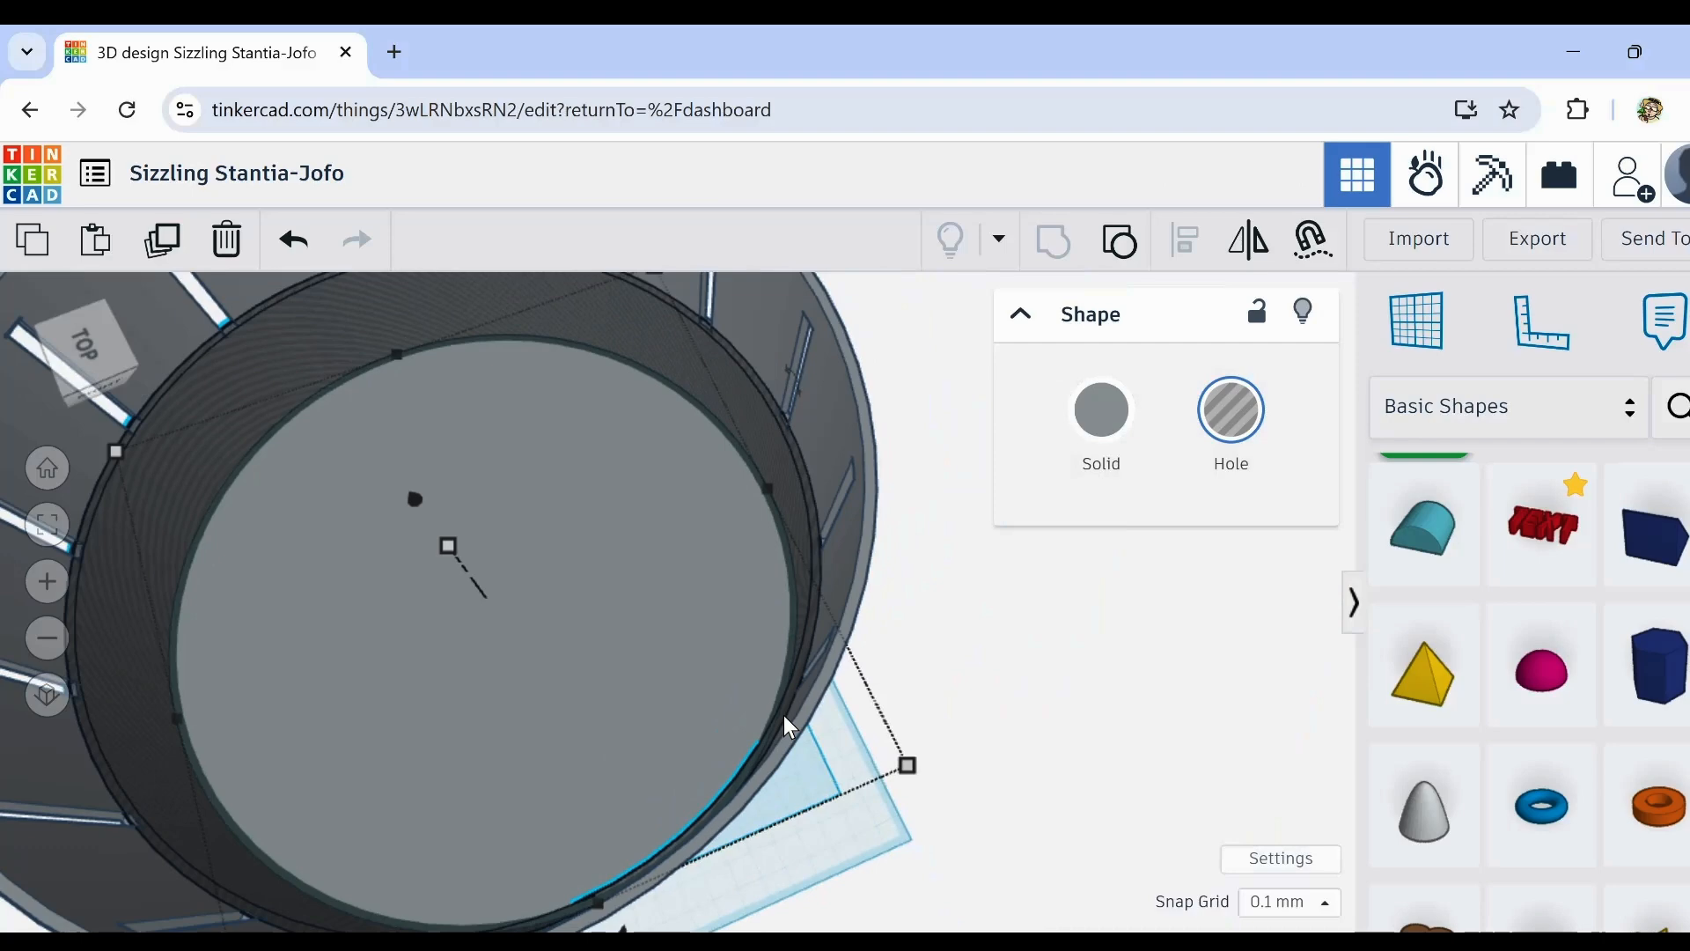
# Step: Make the ring solid again and raise it inside the drum in three small steps
pyautogui.click(1096, 433)
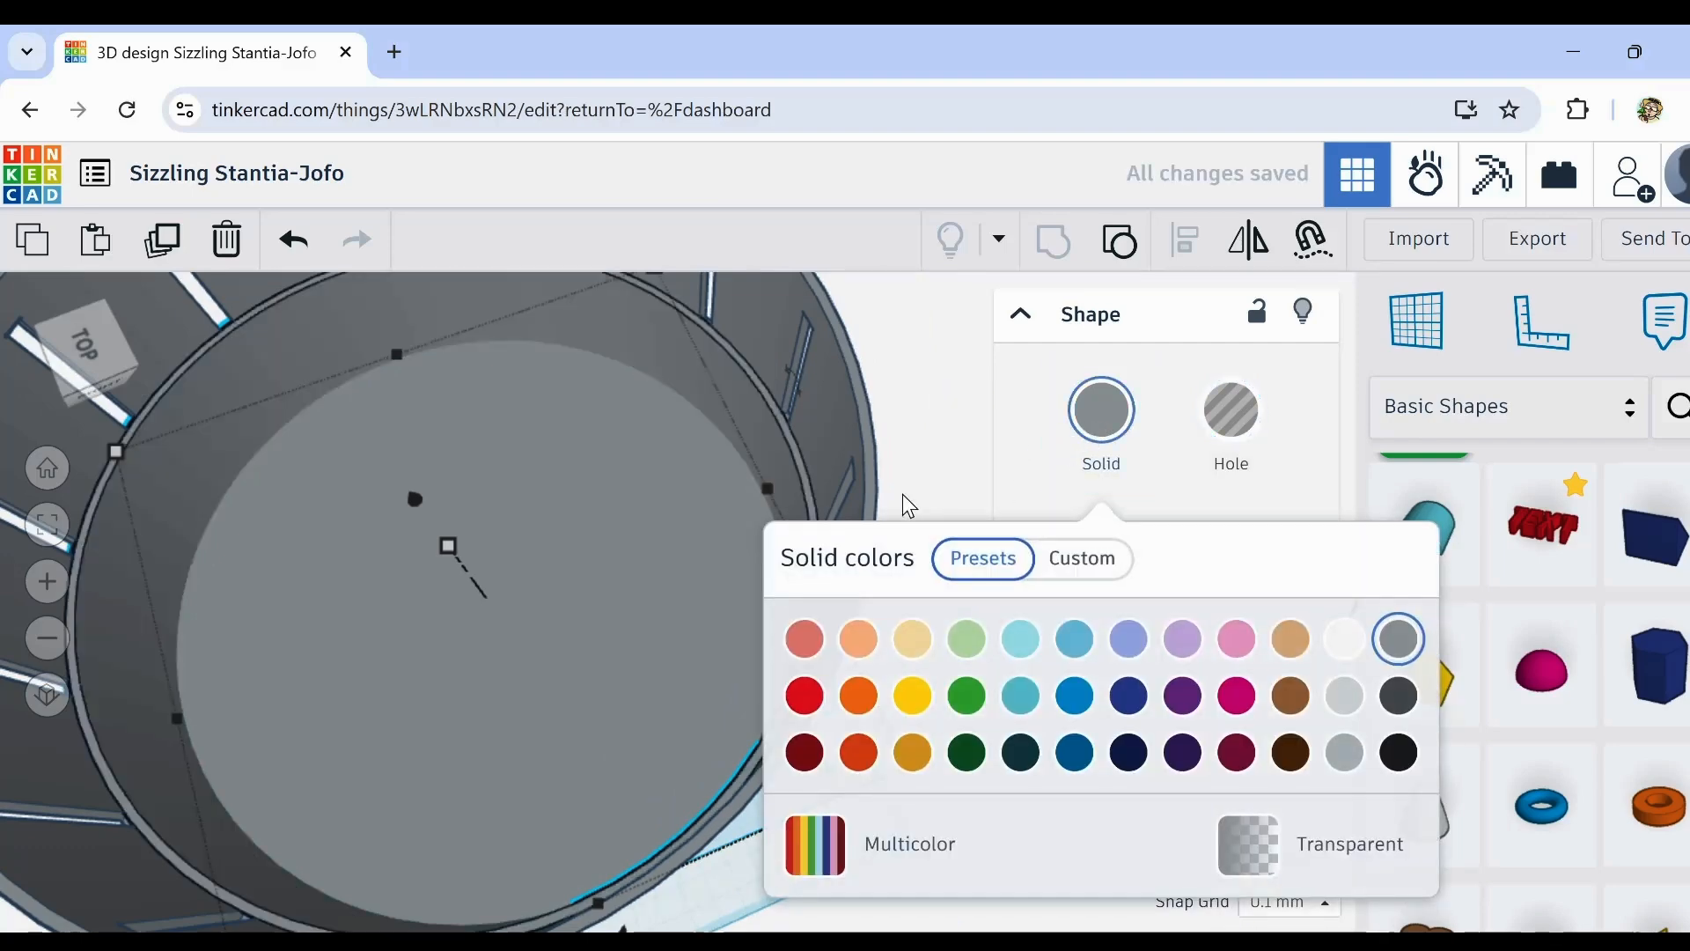
pyautogui.scroll(-4, 909, 506)
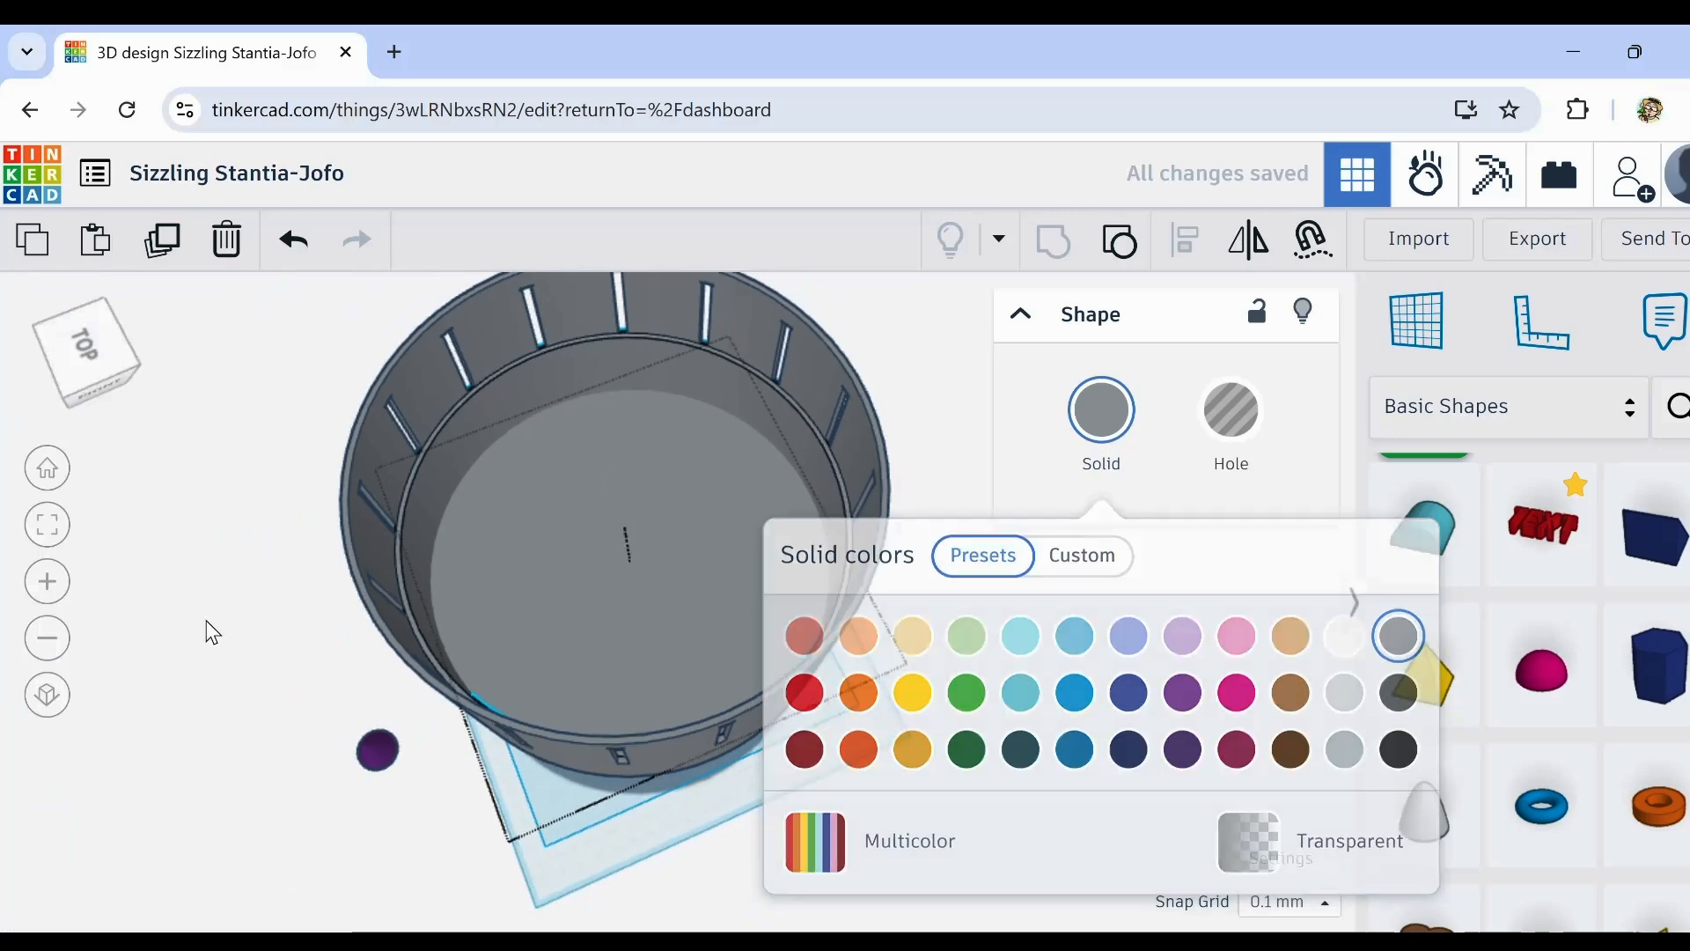
pyautogui.moveTo(208, 631); pyautogui.dragTo(500, 572, button='right')
pyautogui.scroll(5, 650, 369)
pyautogui.scroll(1, 643, 382)
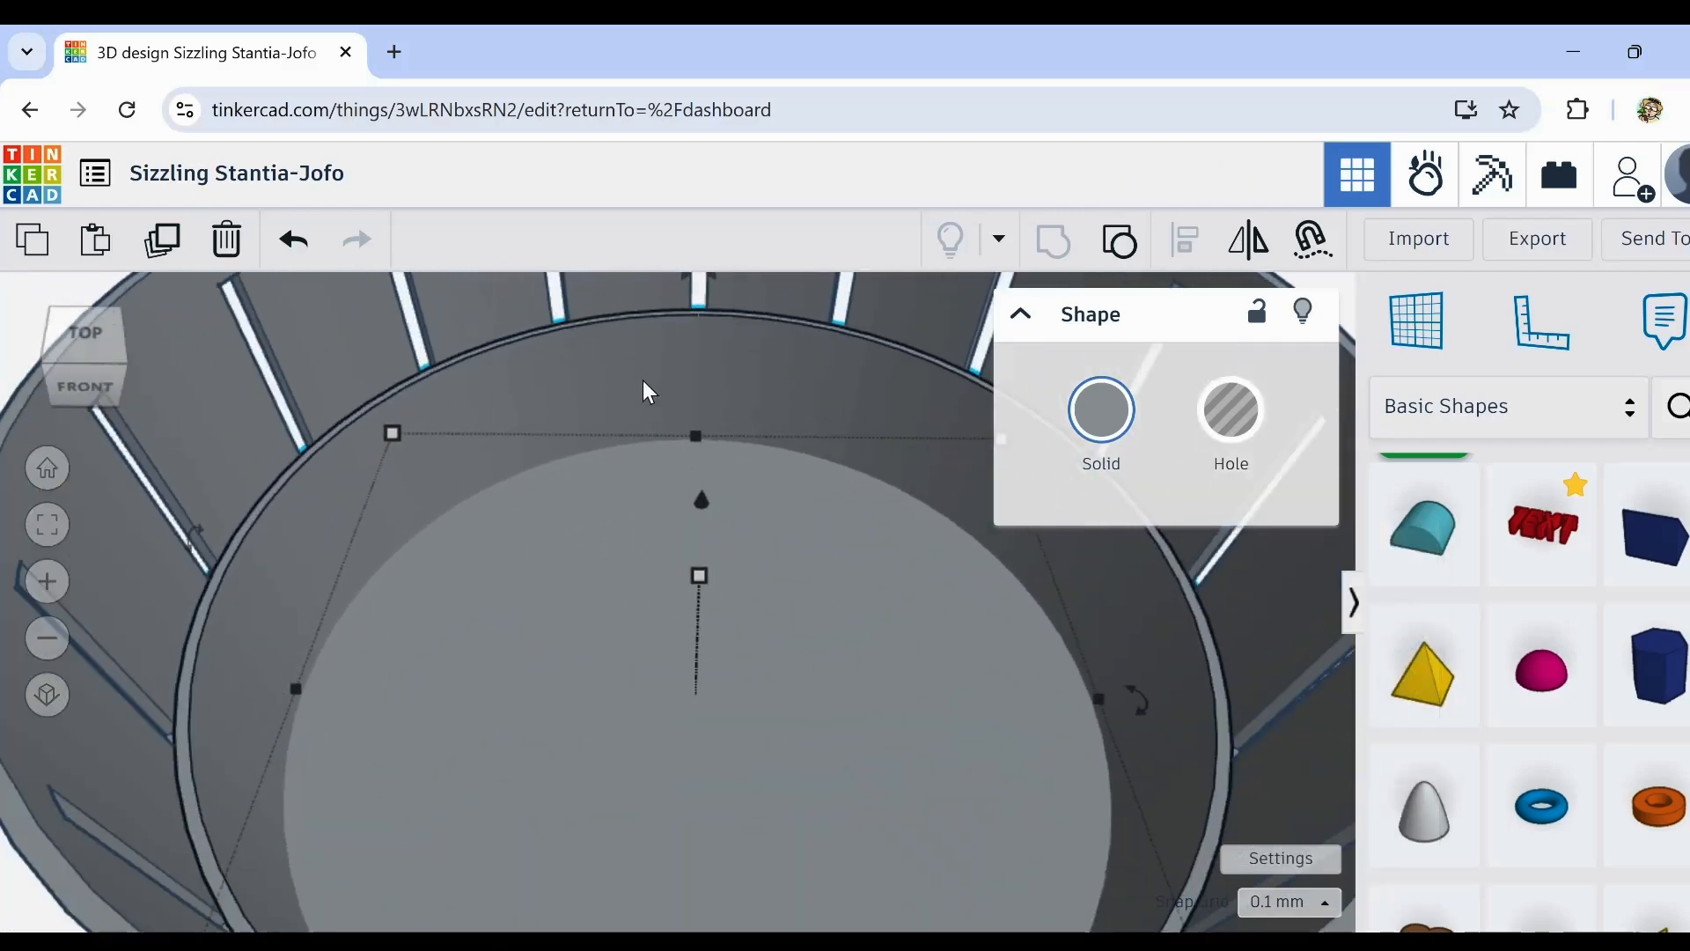
pyautogui.hotkey('ctrl', 'Up')
pyautogui.hotkey('ctrl', 'Up')
pyautogui.hotkey('ctrl', 'Up')
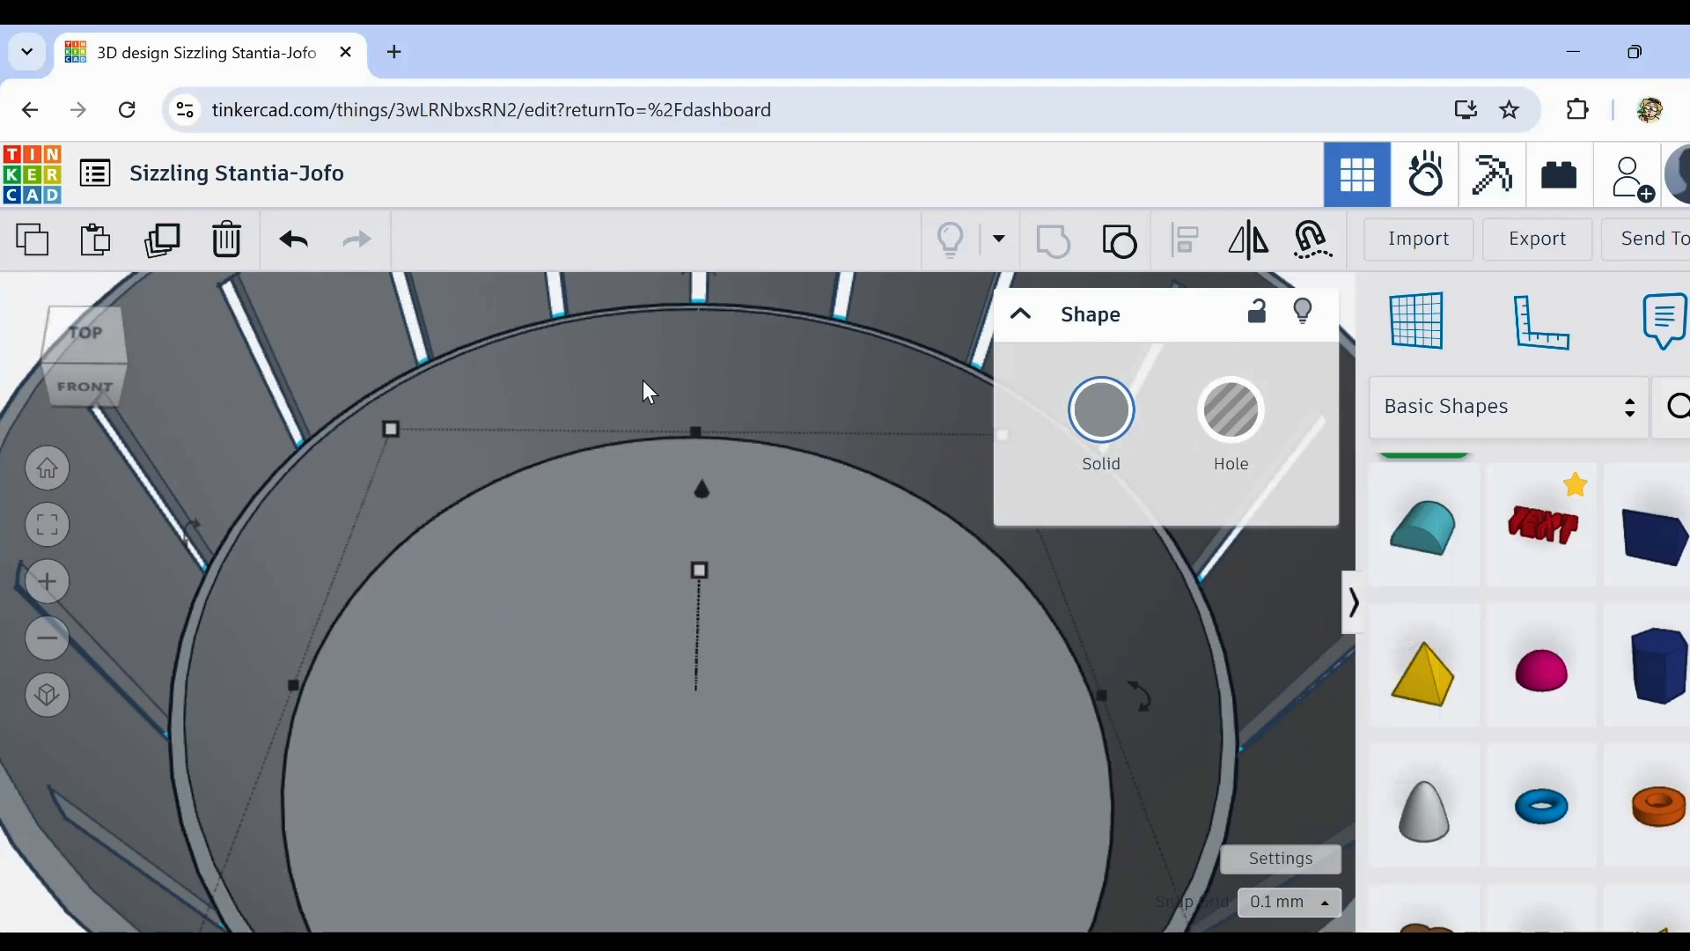
# Step: Take the ring out of the drum, and shift the drum, stem and base together off the workplane
pyautogui.scroll(-5, 643, 384)
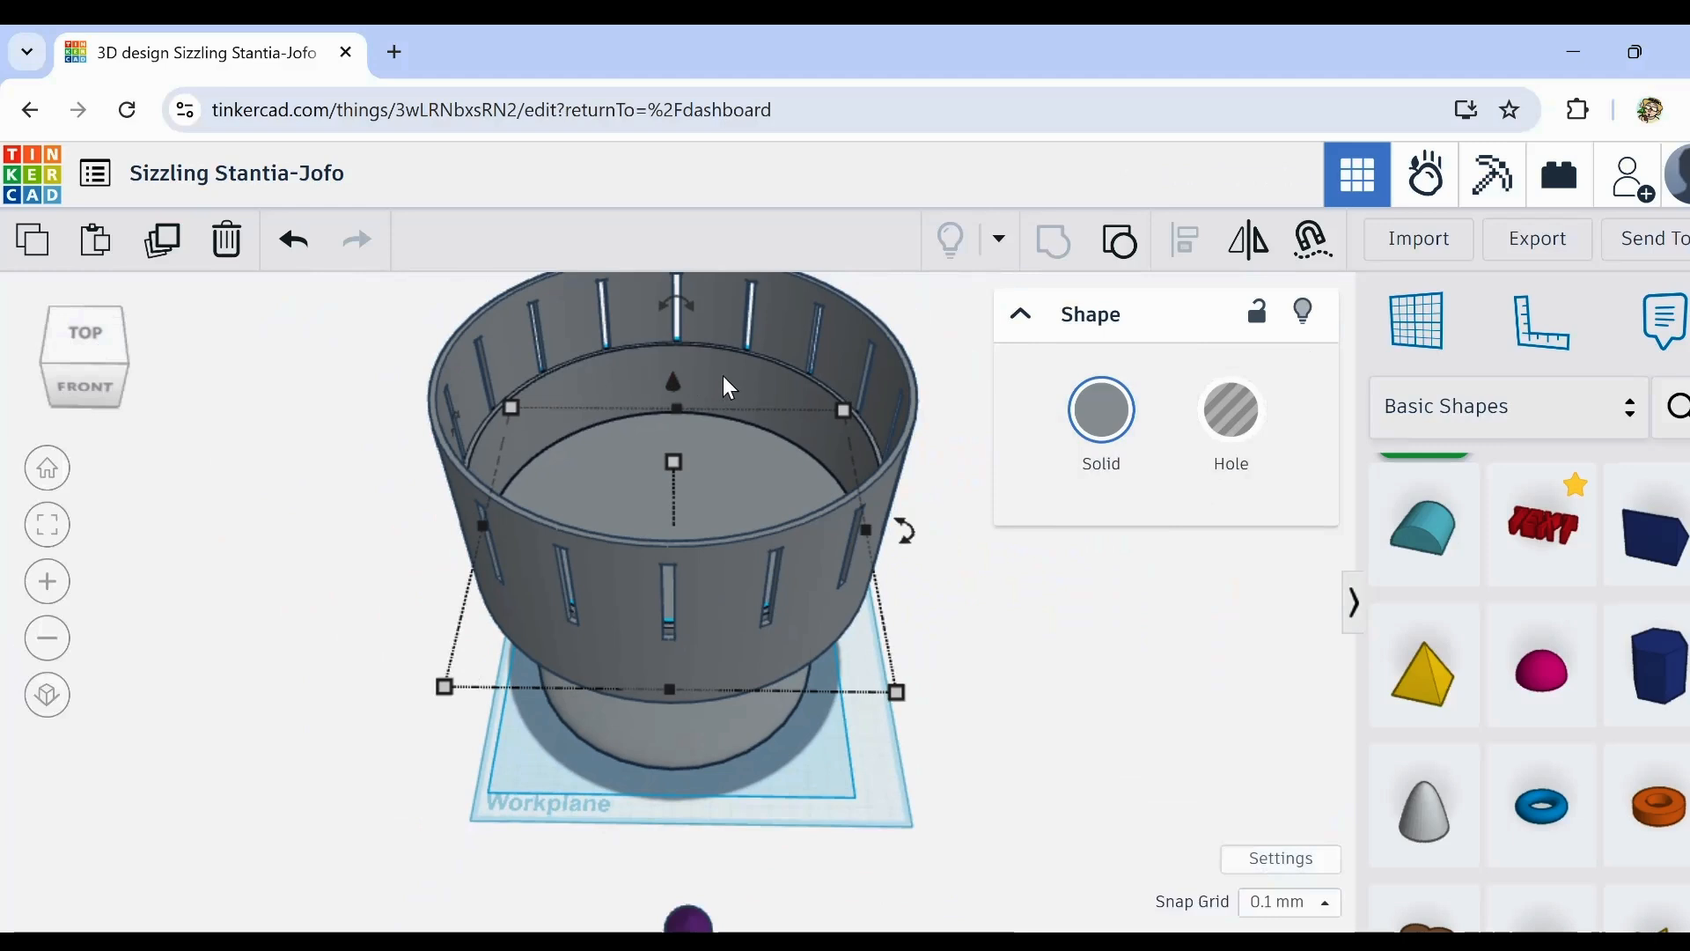
pyautogui.moveTo(729, 387); pyautogui.dragTo(1019, 550)
pyautogui.moveTo(849, 757); pyautogui.dragTo(711, 630)
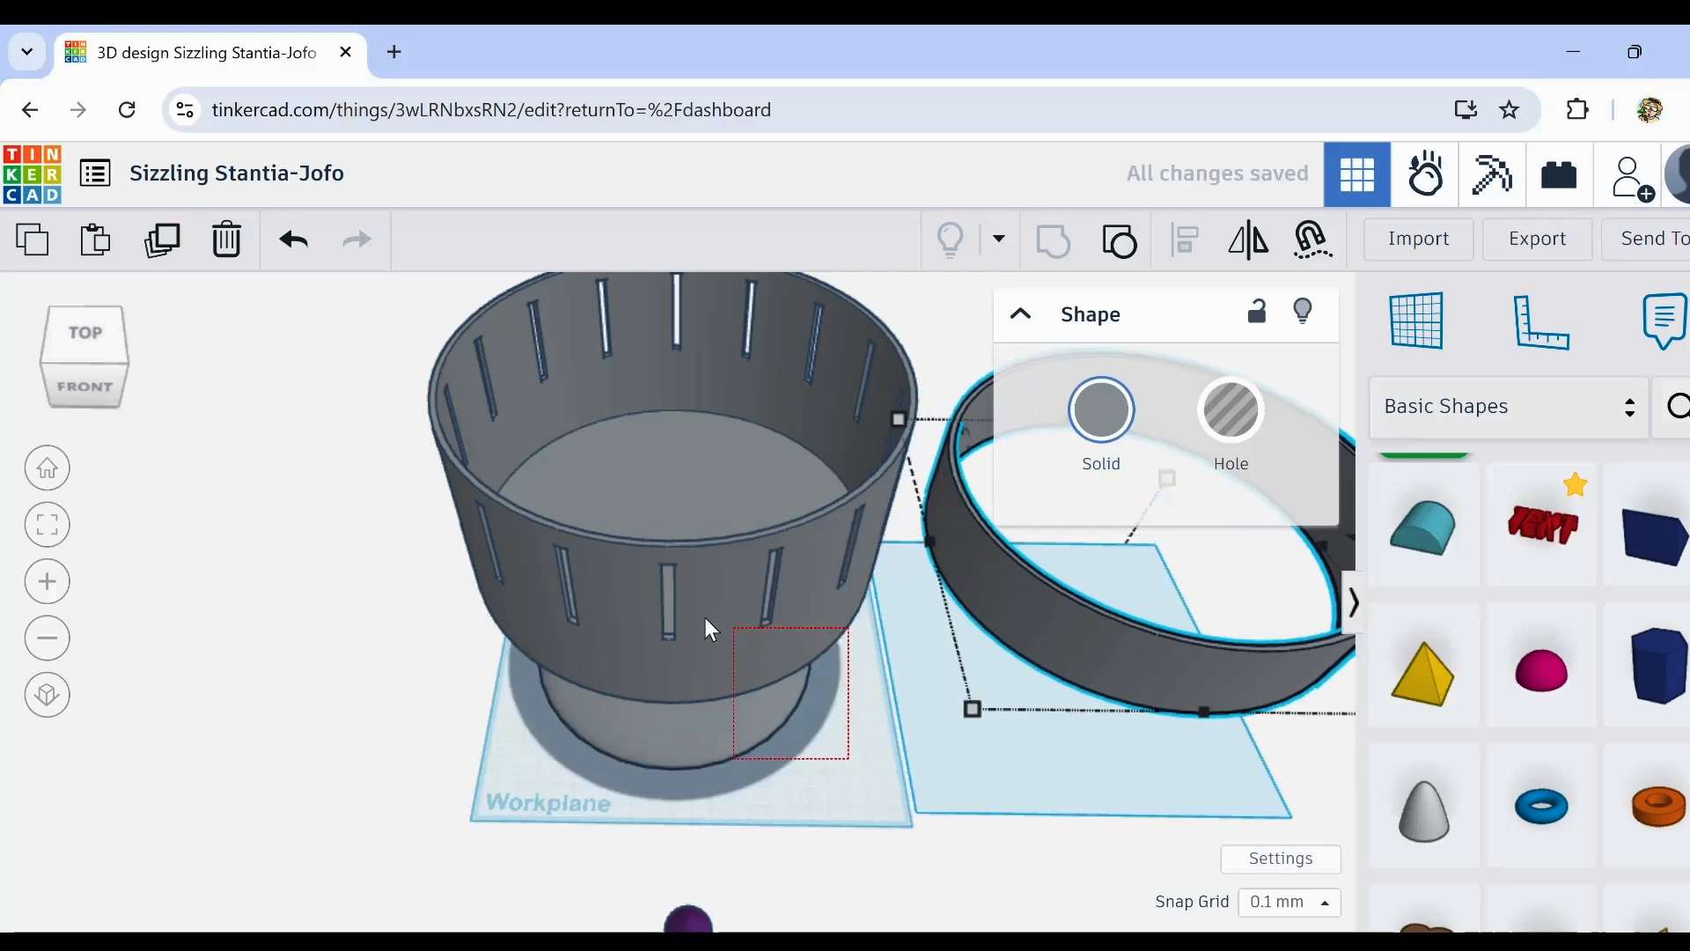
pyautogui.moveTo(643, 538); pyautogui.dragTo(641, 537)
pyautogui.moveTo(737, 720); pyautogui.dragTo(379, 686)
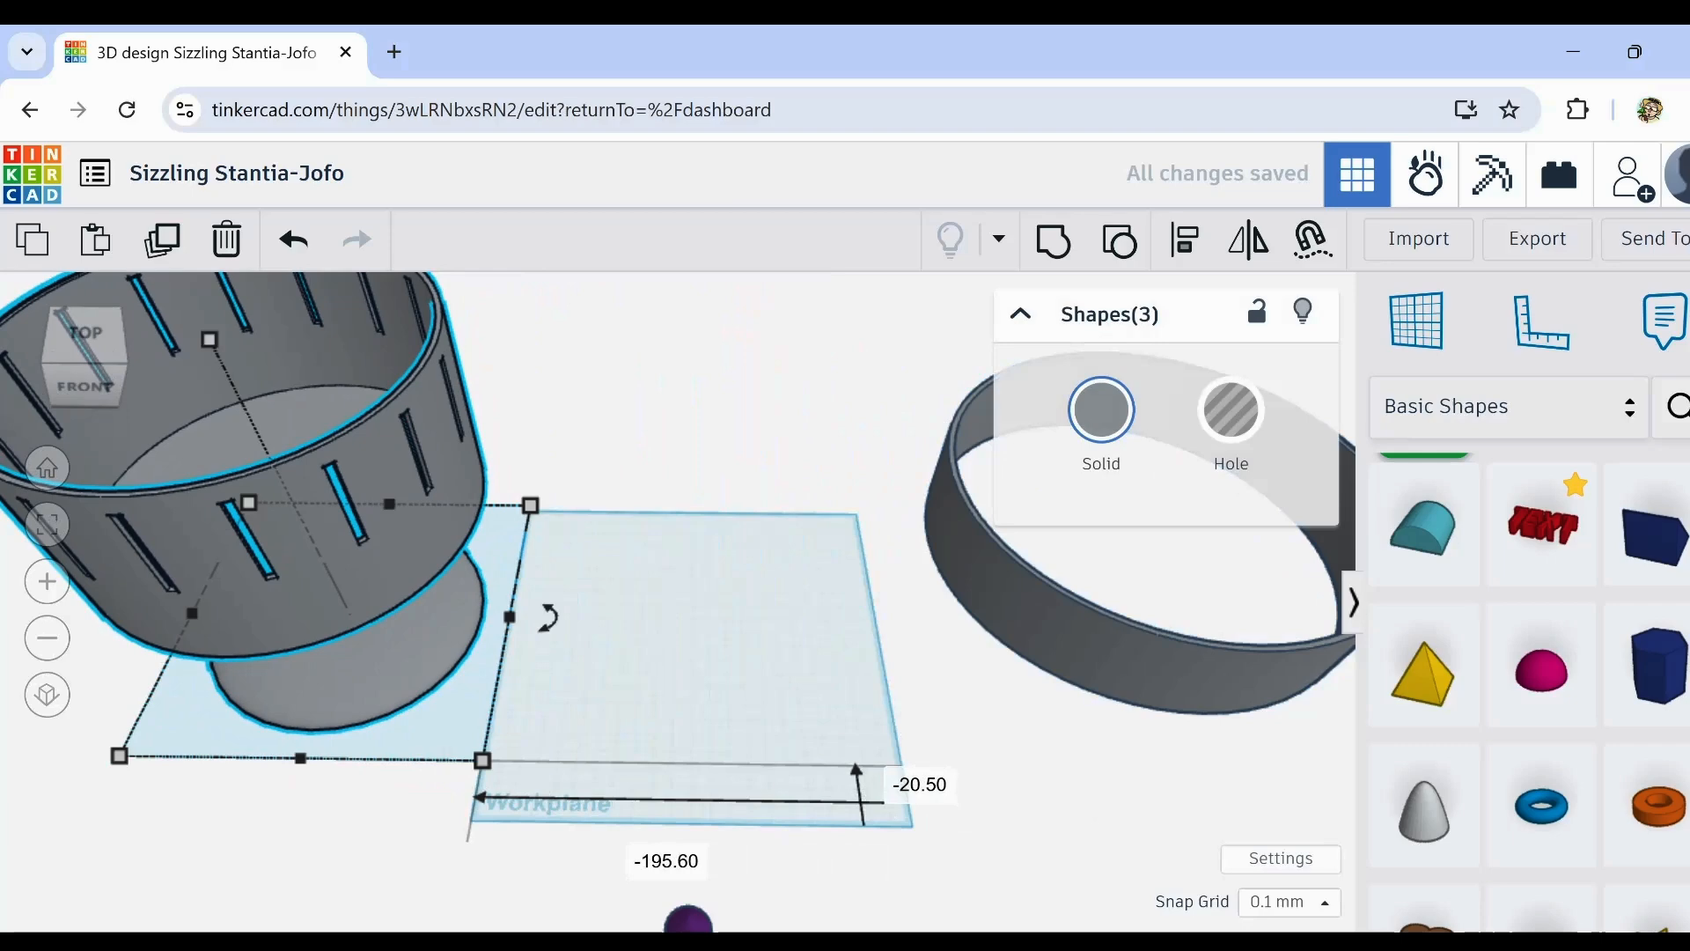
# Step: Delete the loose purple cone and move the ring over the workplane, clear of the drum assembly
pyautogui.click(696, 926)
pyautogui.click(226, 242)
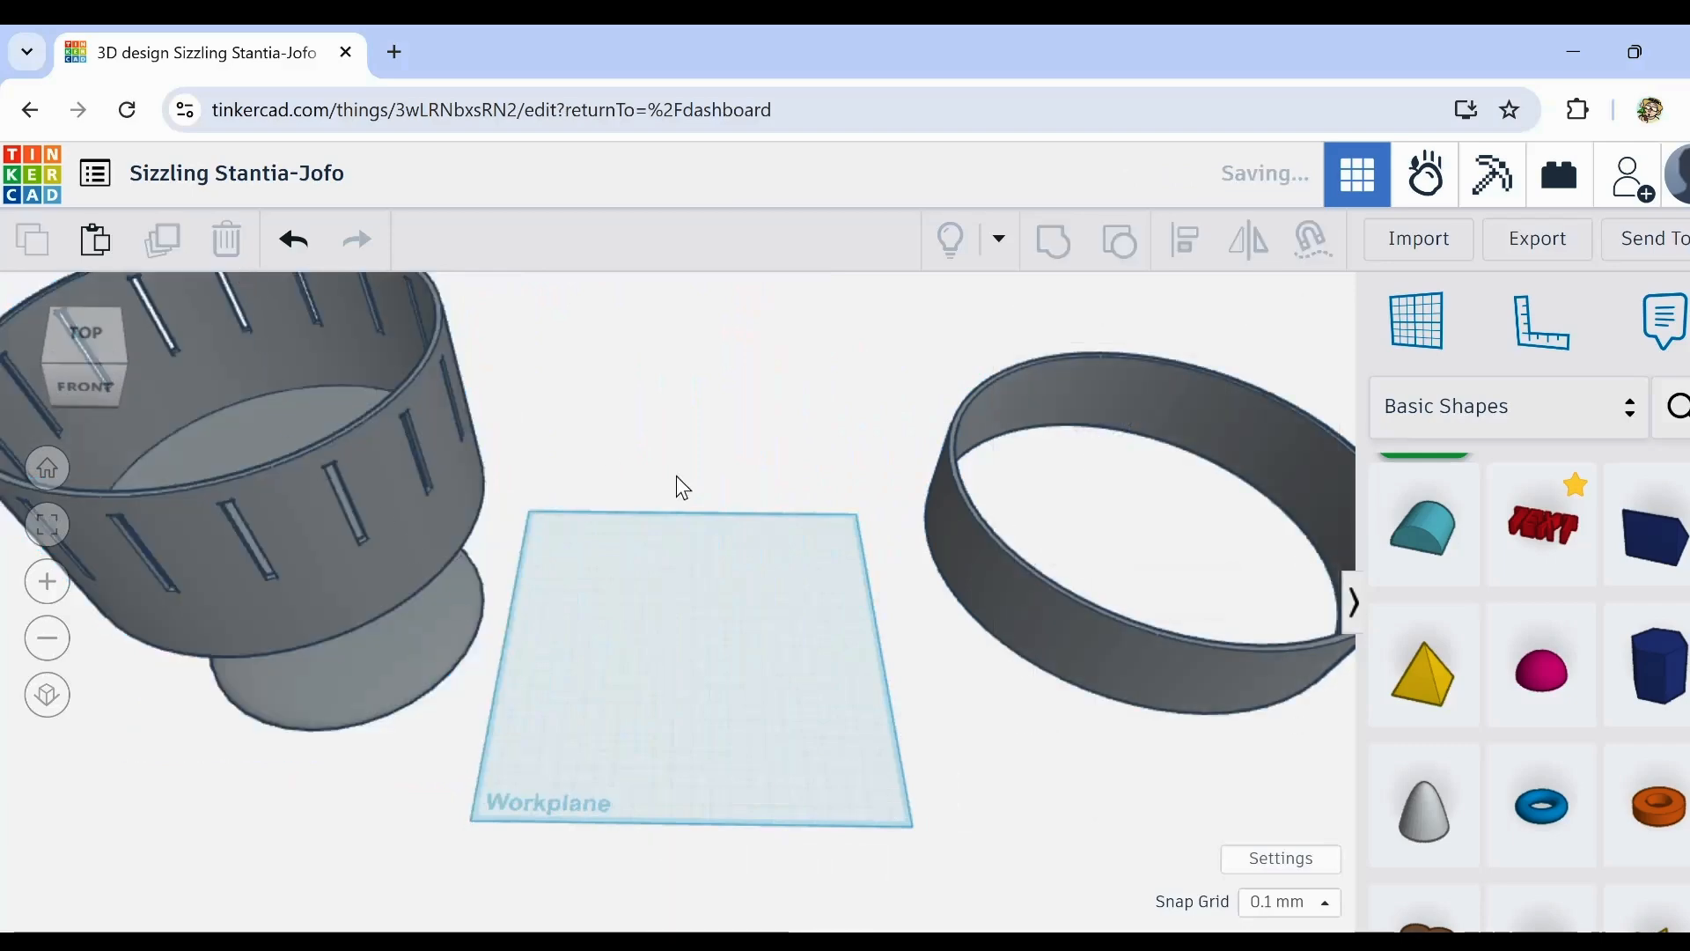
pyautogui.moveTo(1023, 593); pyautogui.dragTo(498, 737)
pyautogui.moveTo(307, 745); pyautogui.dragTo(244, 435)
pyautogui.moveTo(353, 687); pyautogui.dragTo(308, 671)
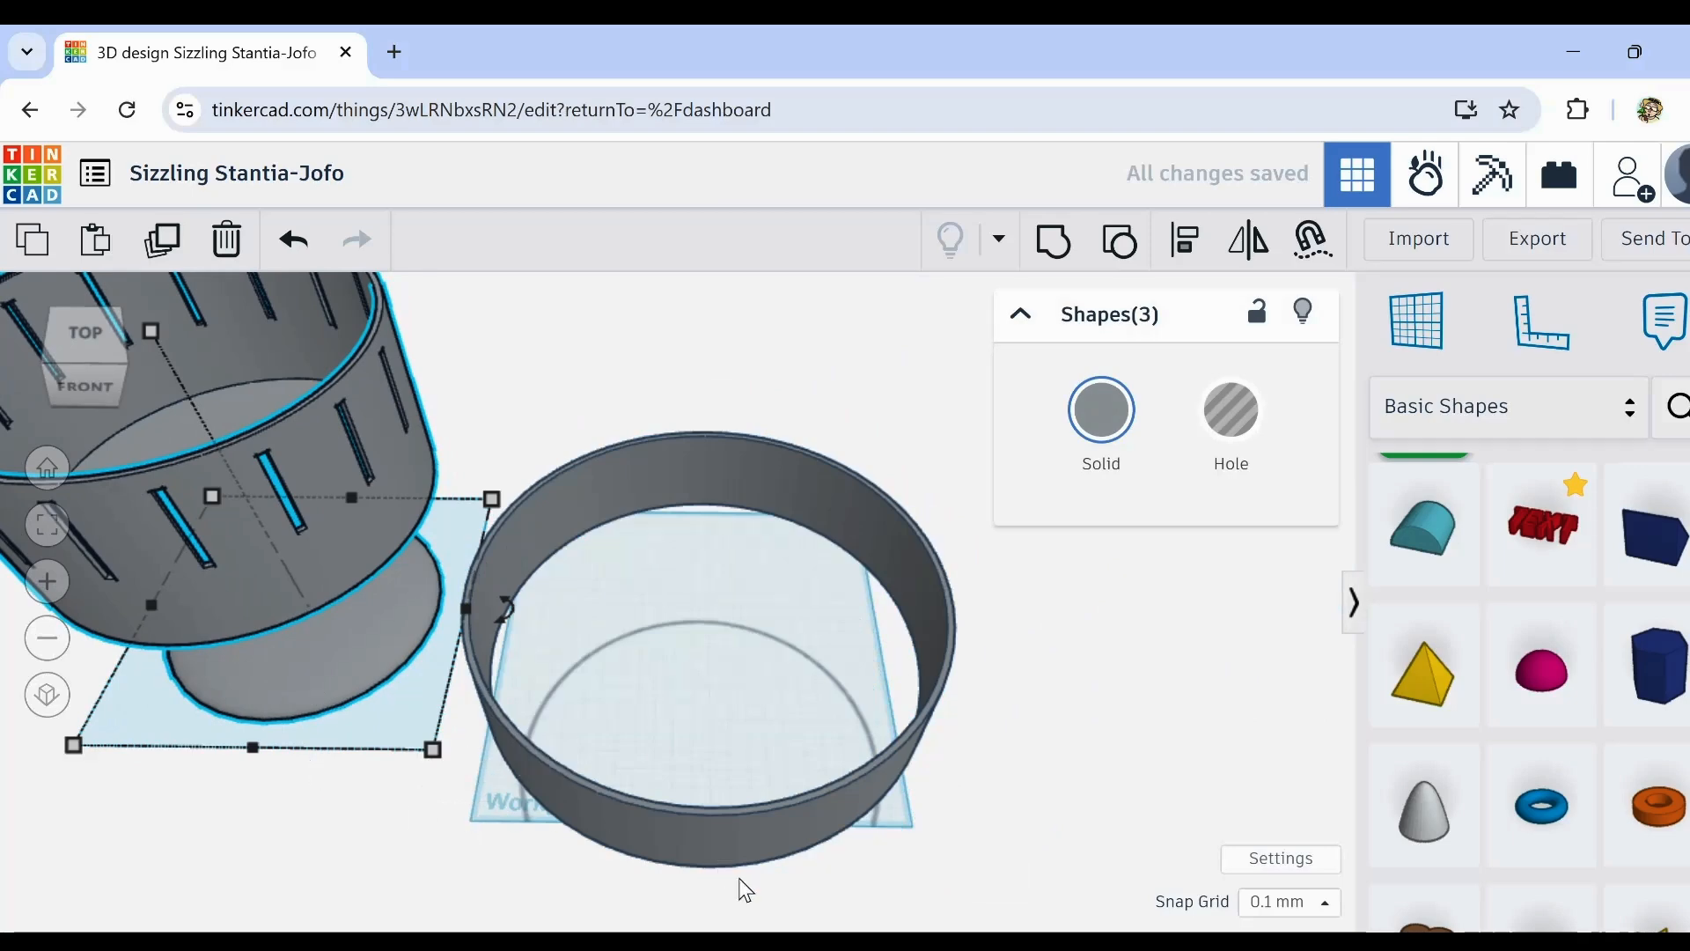
# Step: Drop the ring onto the workplane and shift it slightly across the surface
pyautogui.moveTo(740, 879); pyautogui.dragTo(732, 807, button='right')
pyautogui.moveTo(657, 853); pyautogui.dragTo(655, 662)
pyautogui.hotkey('ctrl', 'z')
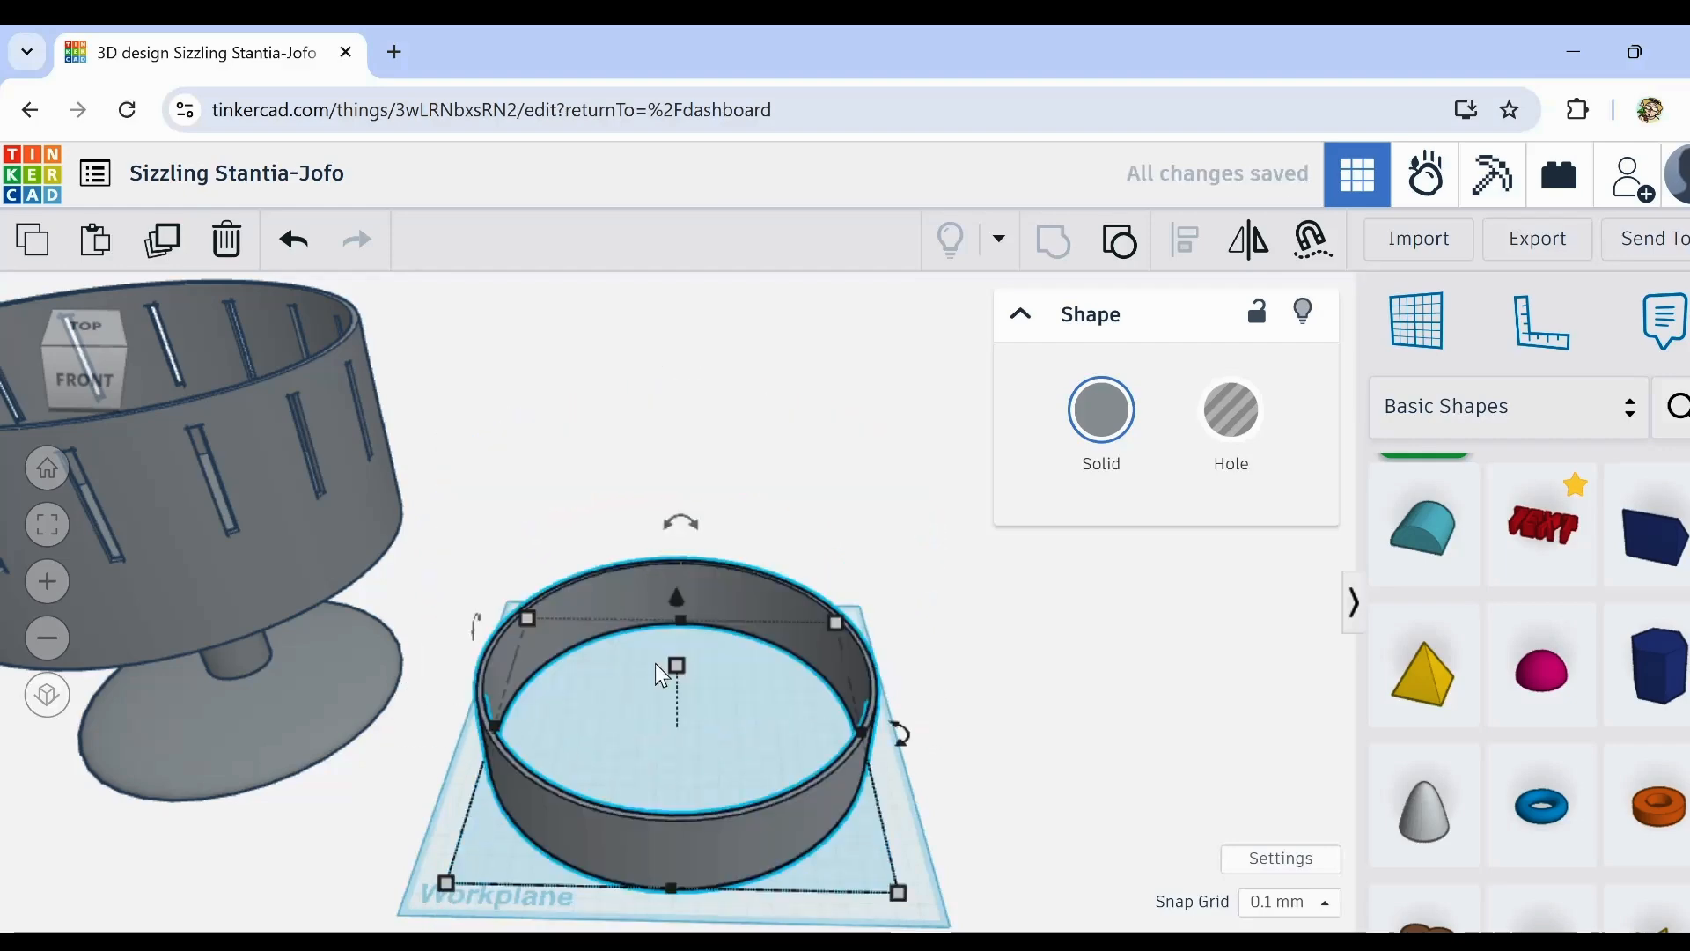
pyautogui.click(1024, 783)
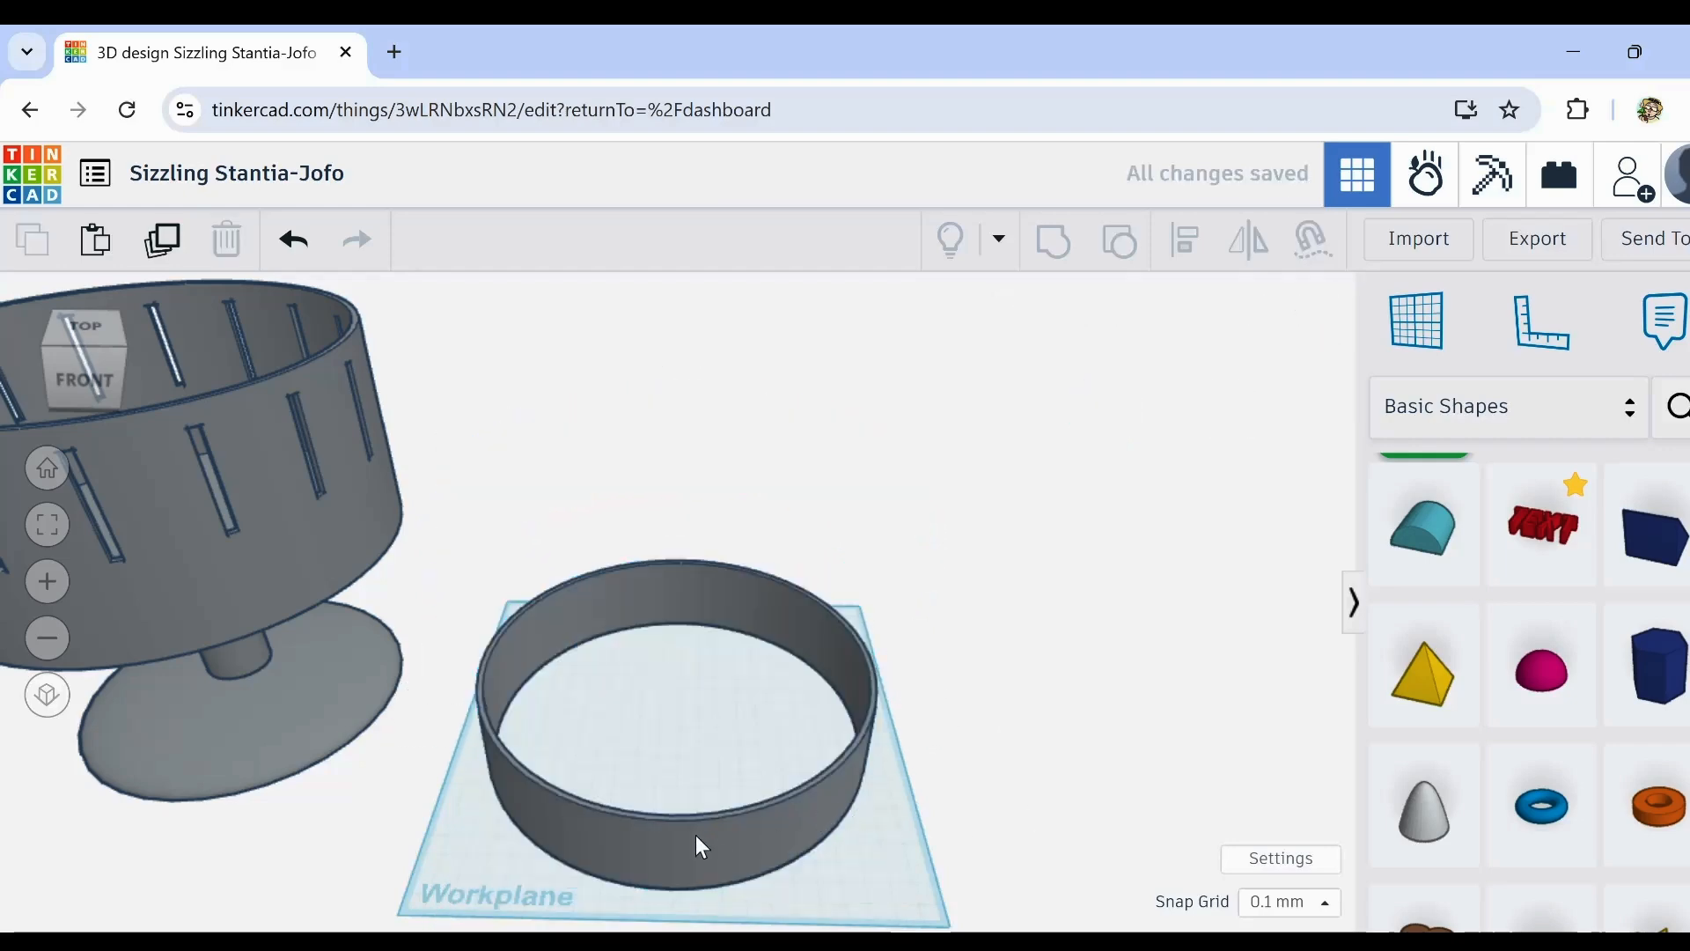
pyautogui.scroll(5, 695, 835)
pyautogui.scroll(-5, 697, 791)
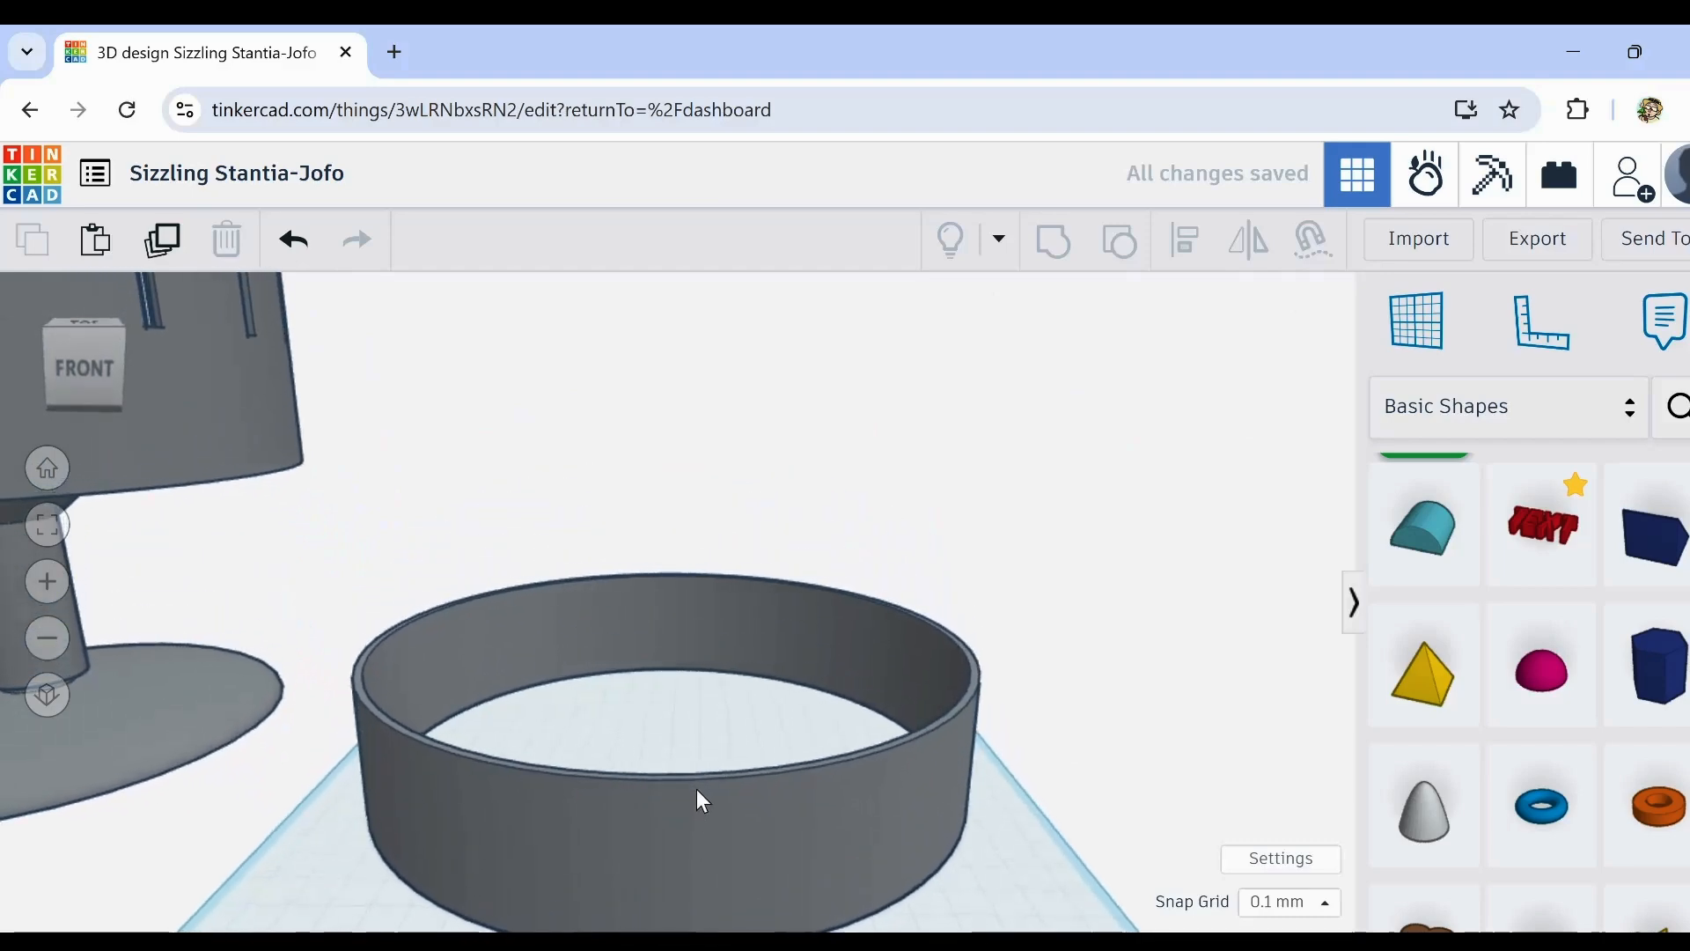
pyautogui.moveTo(703, 788); pyautogui.dragTo(699, 807, button='right')
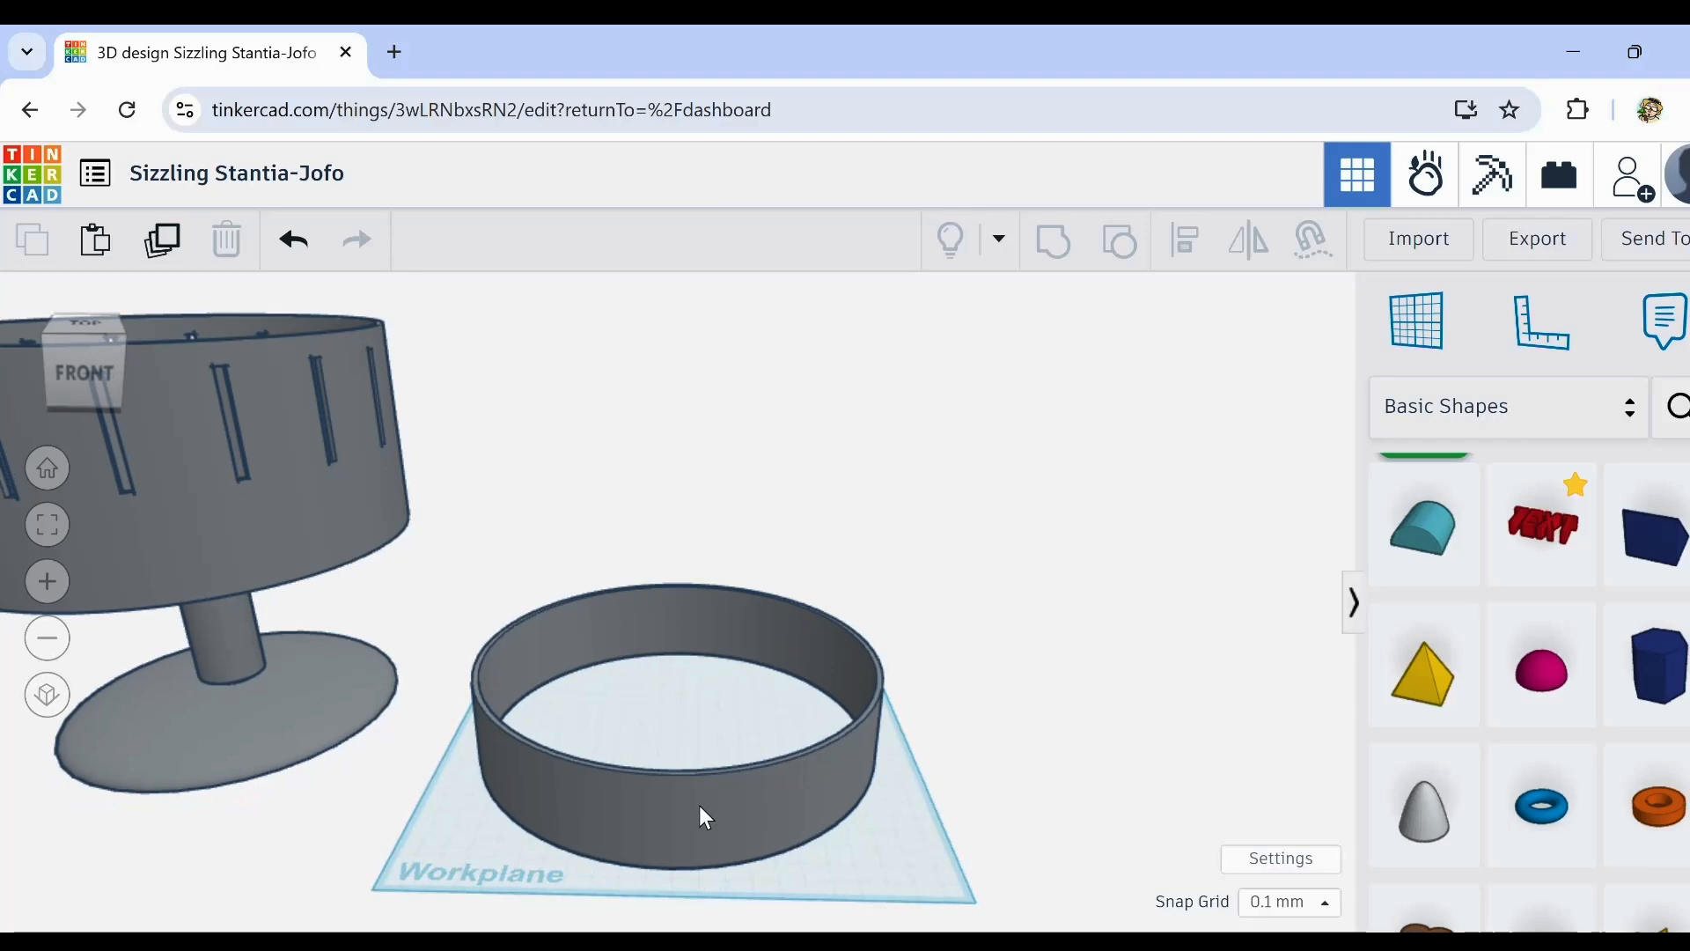
pyautogui.moveTo(699, 805); pyautogui.dragTo(714, 798)
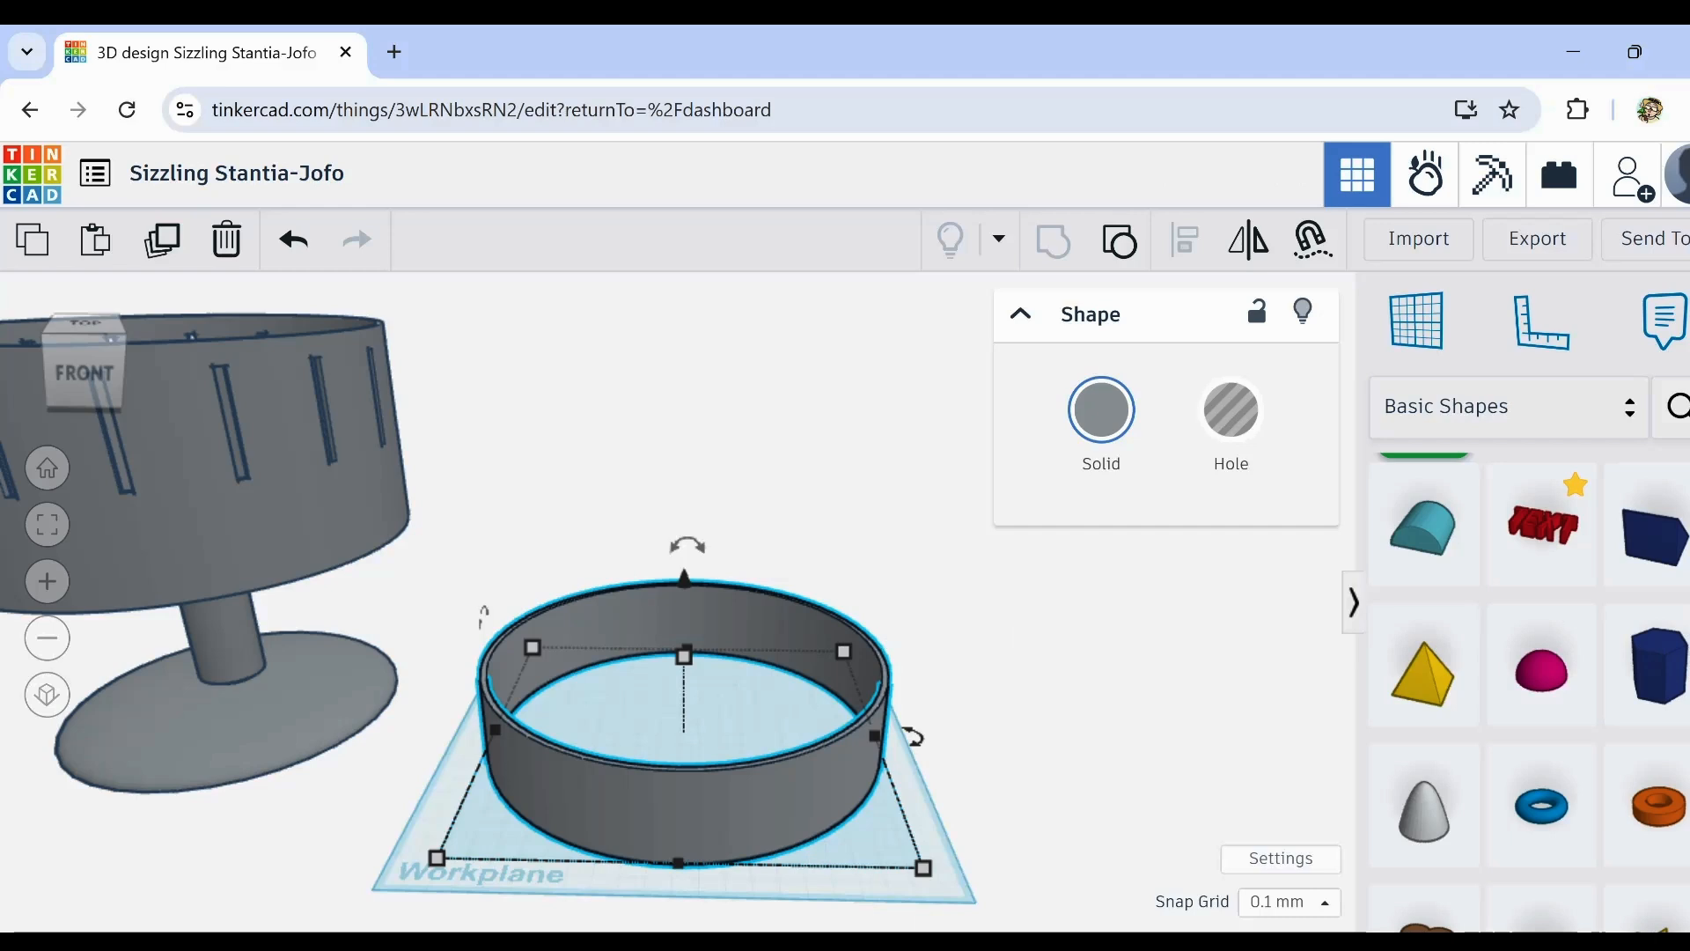
# Step: Add a box shape on the workplane inside the ring
pyautogui.scroll(3, 1650, 531)
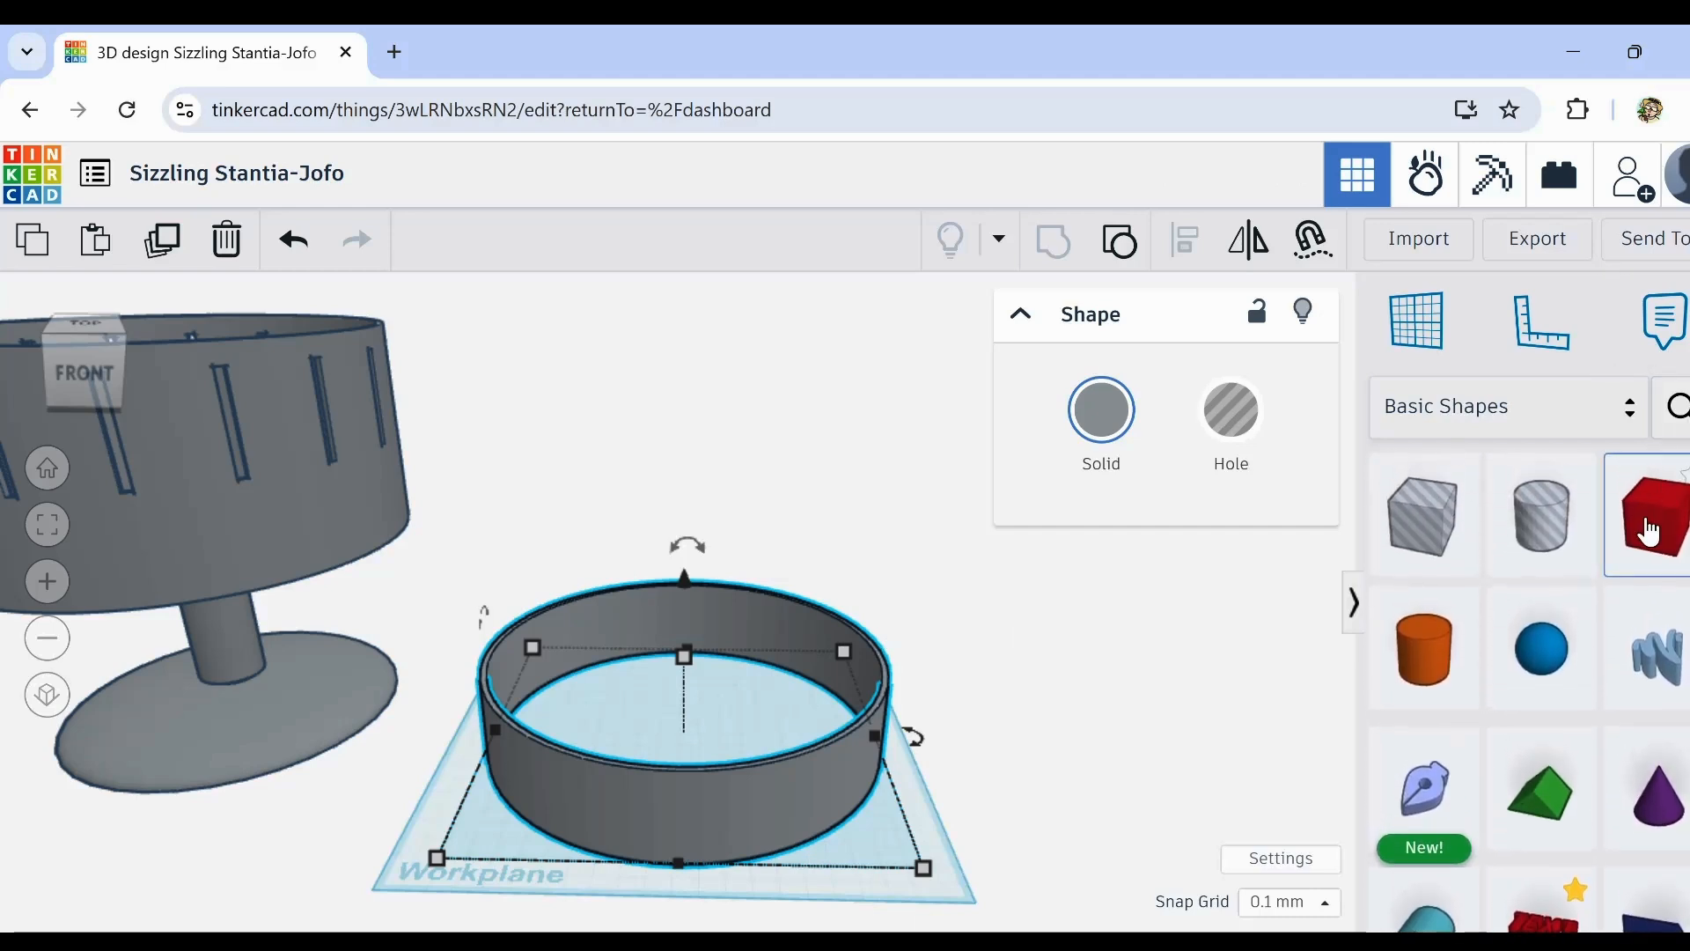
pyautogui.moveTo(1651, 531); pyautogui.dragTo(680, 685)
pyautogui.scroll(5, 680, 685)
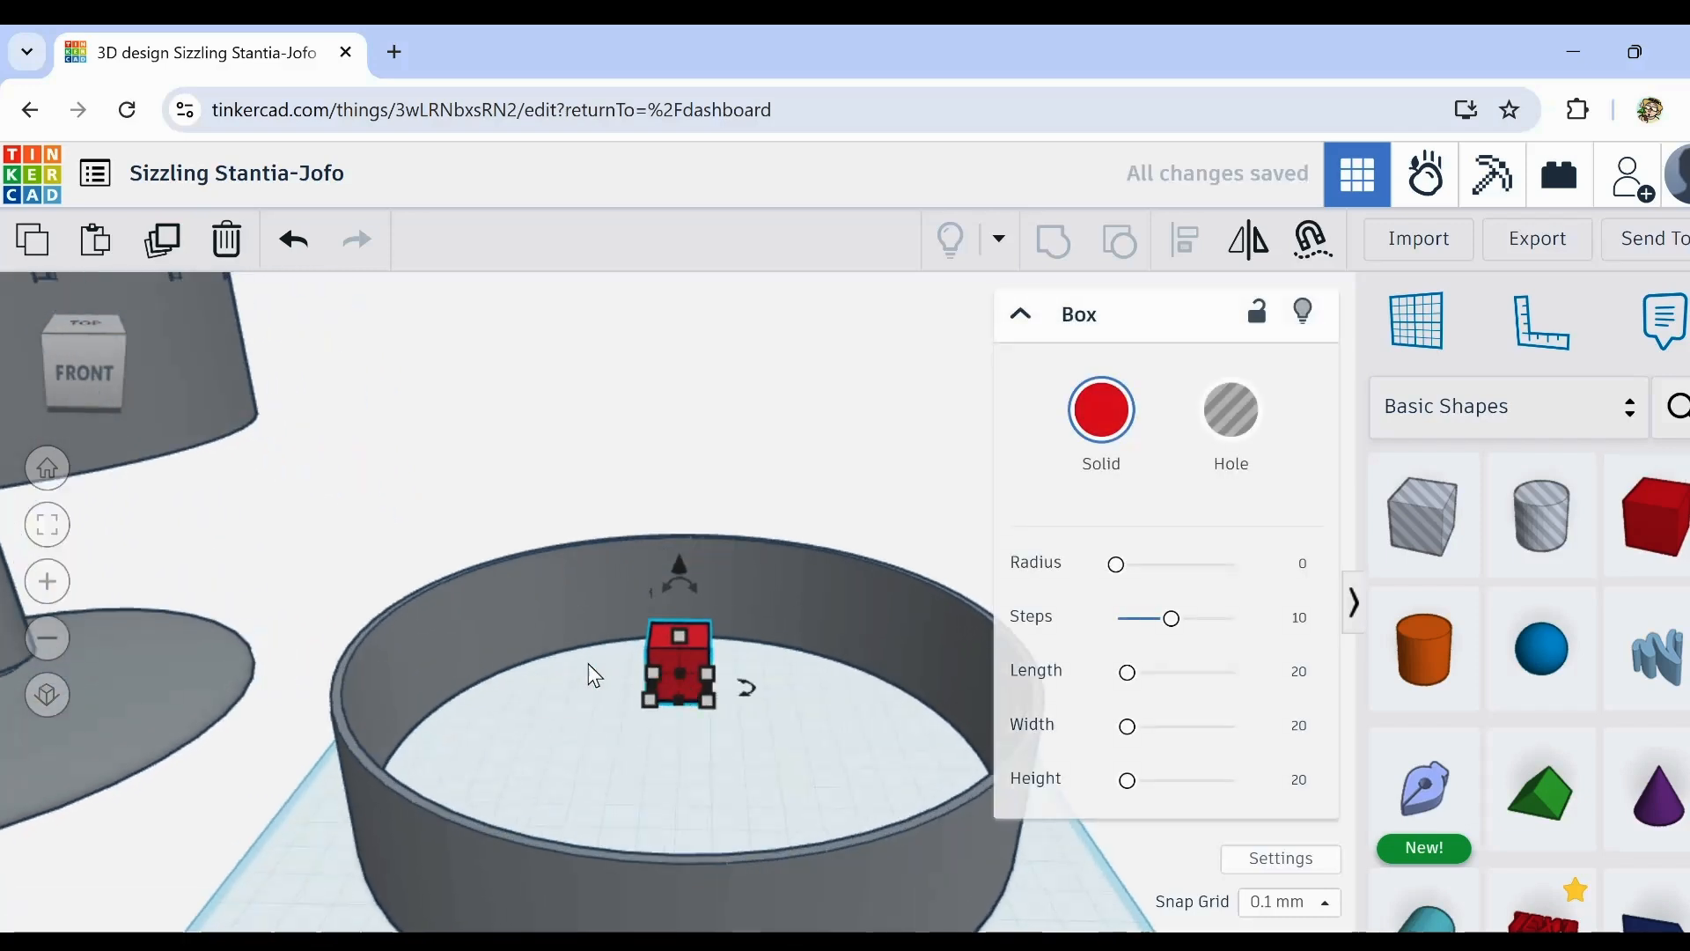
pyautogui.scroll(-3, 589, 678)
pyautogui.moveTo(588, 679); pyautogui.dragTo(525, 581, button='right')
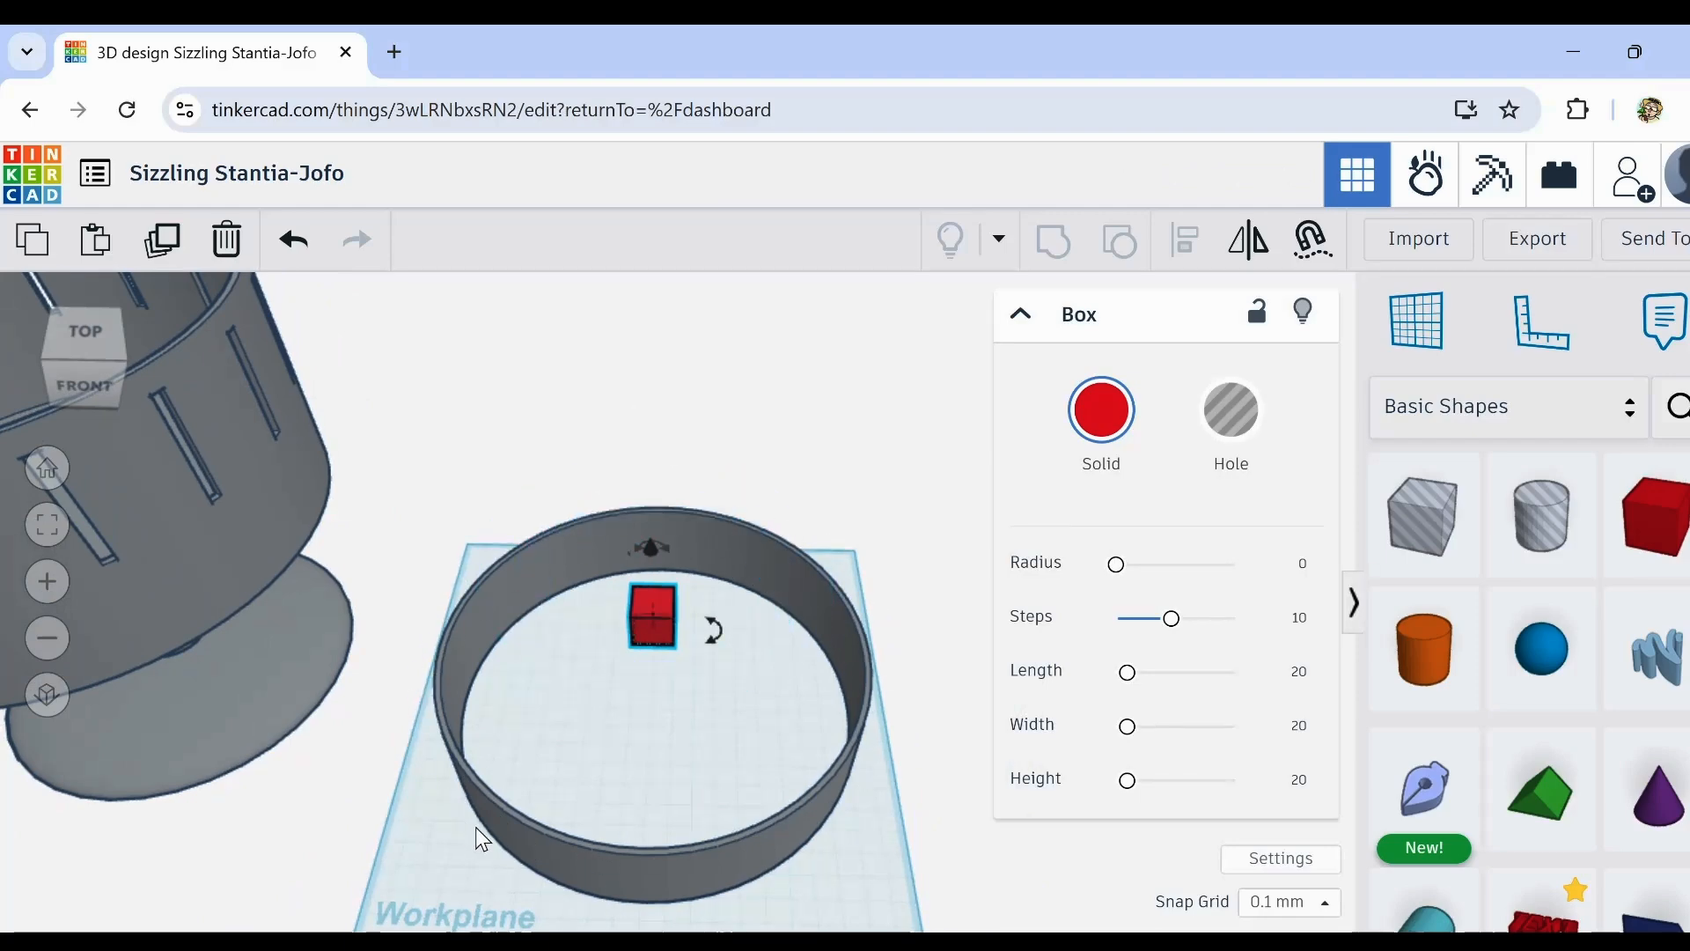
# Step: Reshape the box into a slim, tall light-blue post and stand it against the ring's inner back wall
pyautogui.moveTo(476, 826); pyautogui.dragTo(447, 773, button='right')
pyautogui.moveTo(449, 778); pyautogui.dragTo(854, 922, button='middle')
pyautogui.moveTo(854, 922); pyautogui.dragTo(831, 877, button='right')
pyautogui.moveTo(844, 877); pyautogui.dragTo(240, 803, button='middle')
pyautogui.scroll(4, 568, 802)
pyautogui.scroll(2, 567, 801)
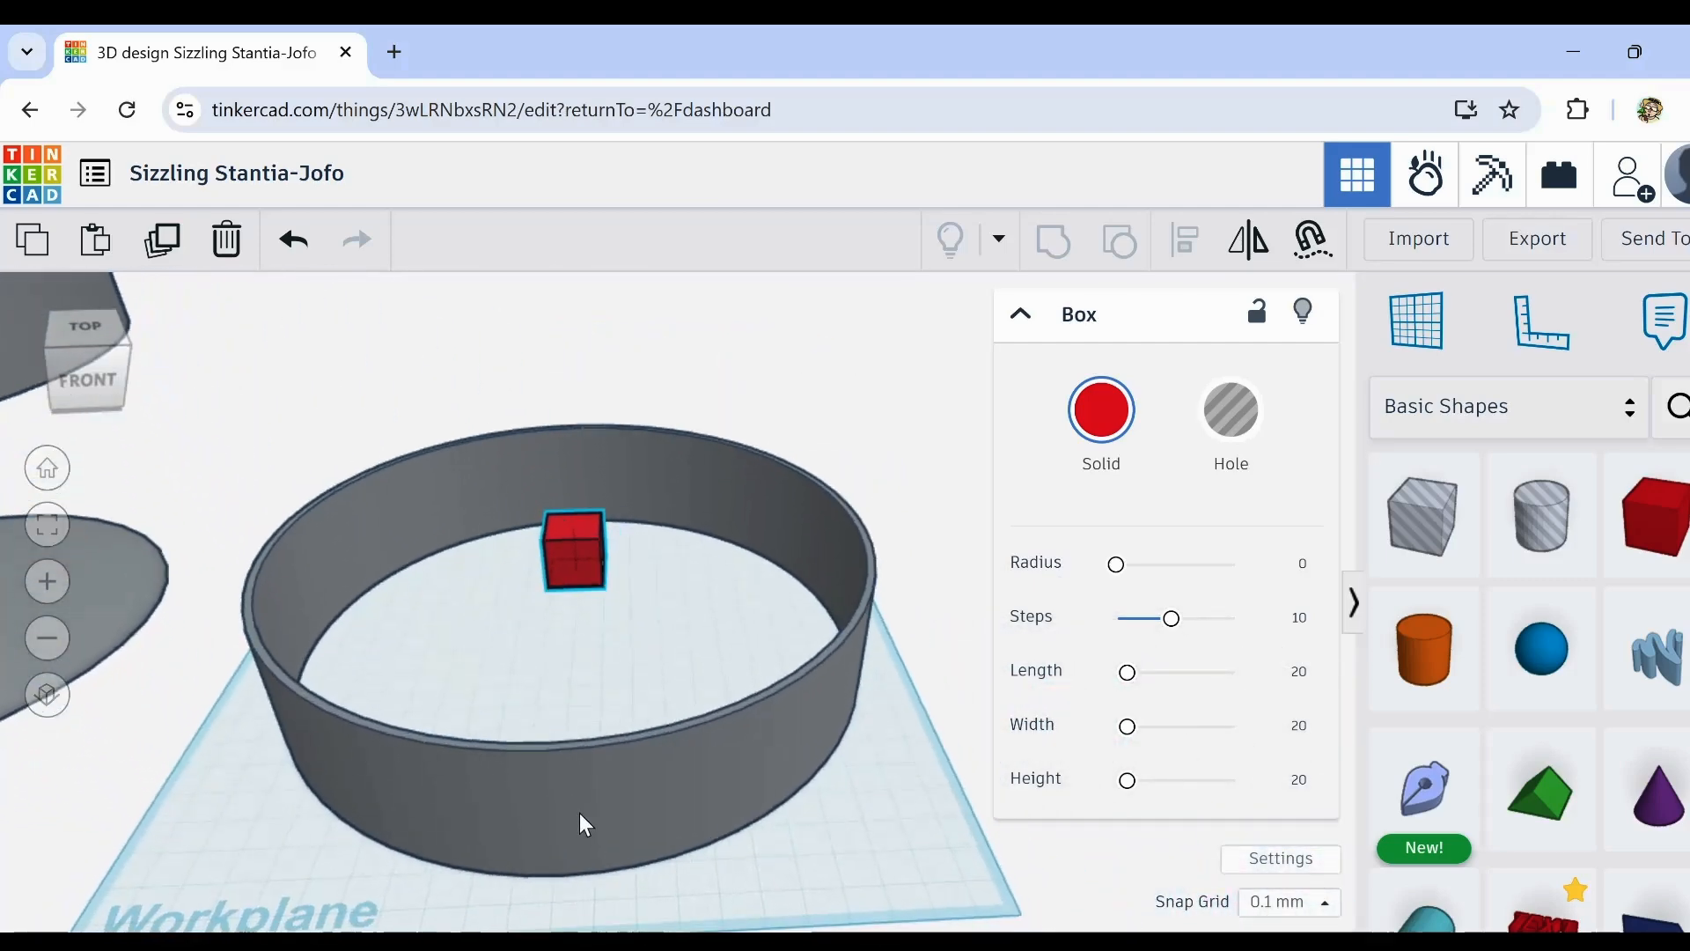
pyautogui.scroll(5, 578, 499)
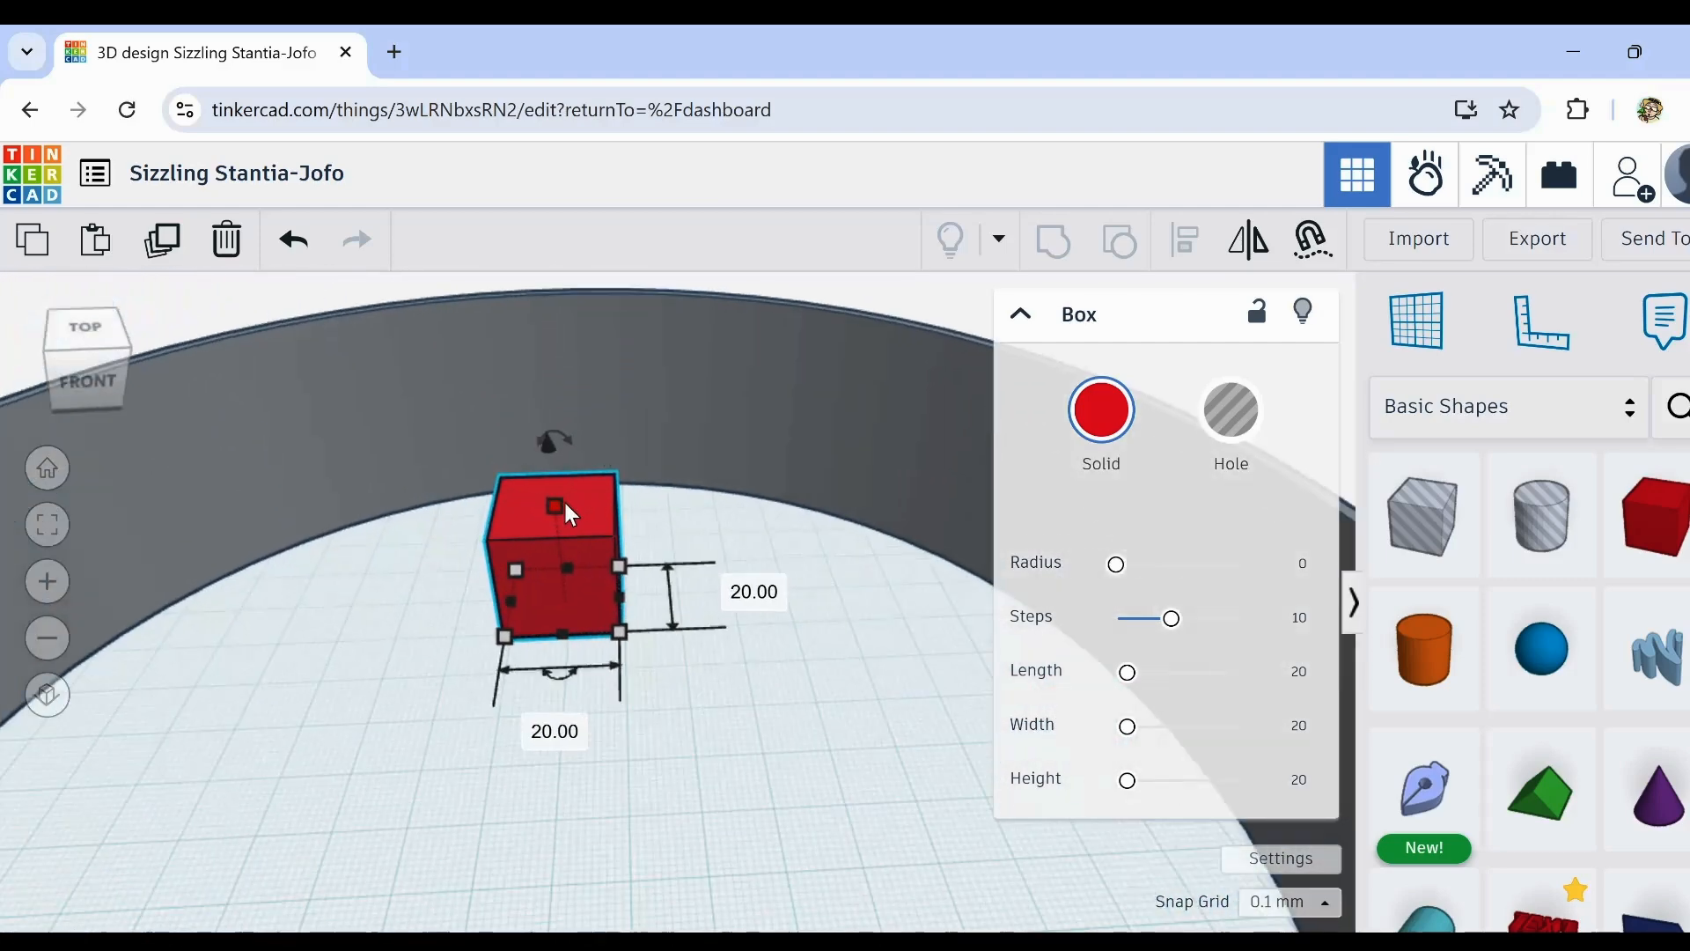
pyautogui.moveTo(565, 505); pyautogui.dragTo(541, 368)
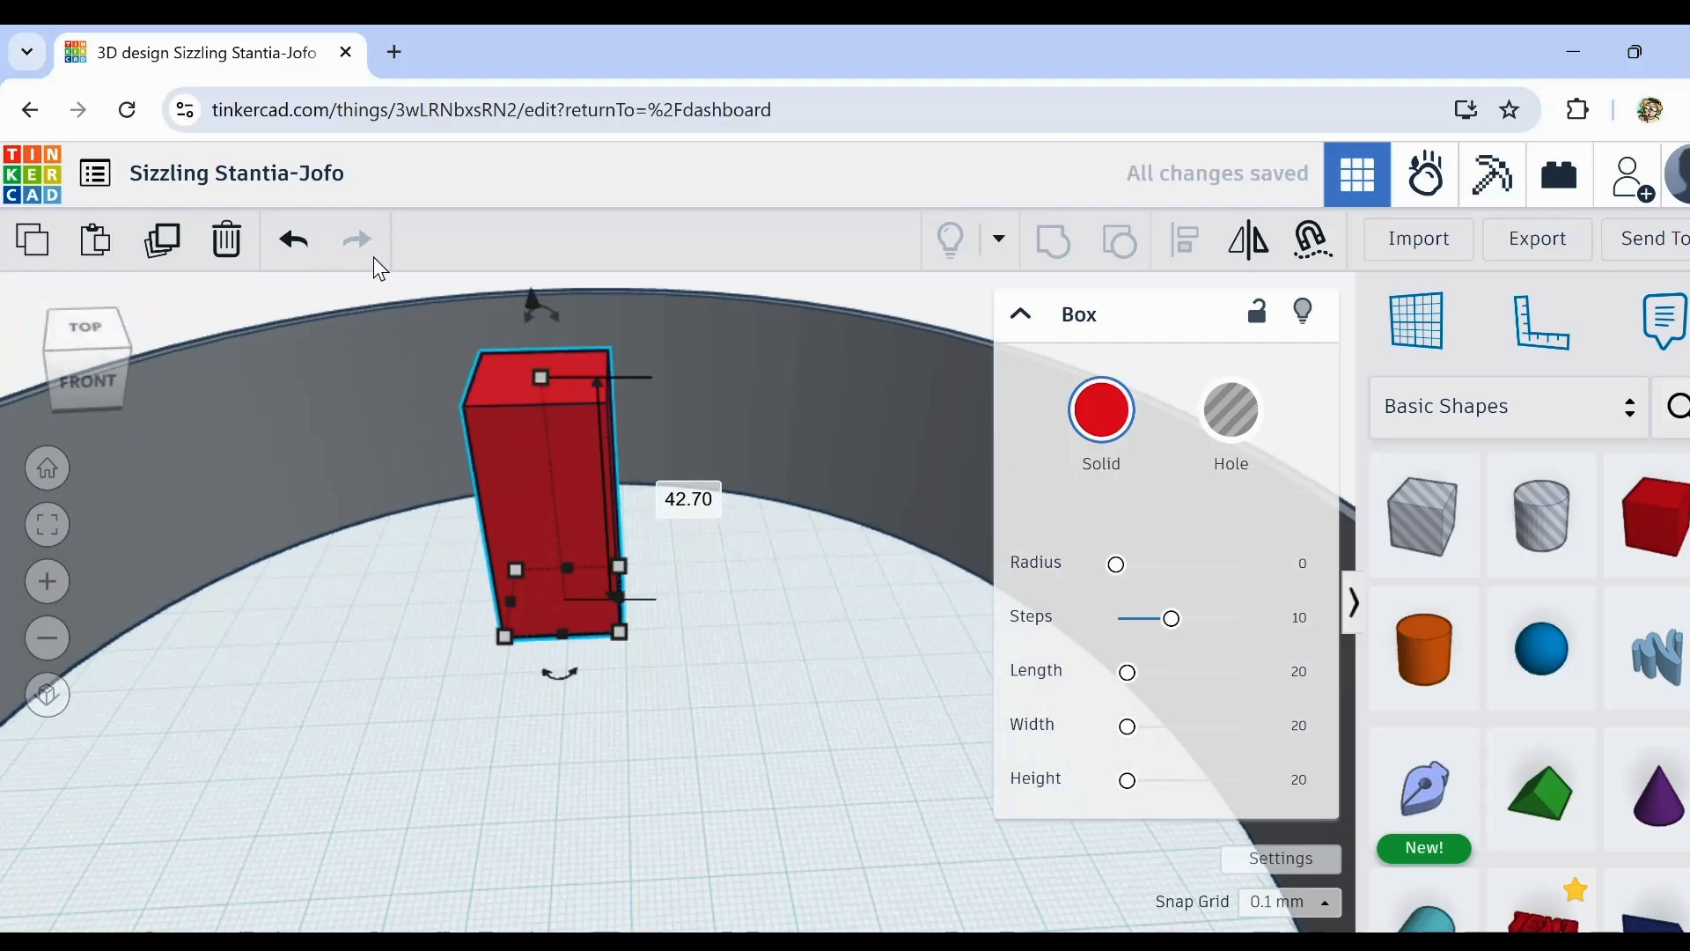
pyautogui.moveTo(497, 451); pyautogui.dragTo(532, 421, button='right')
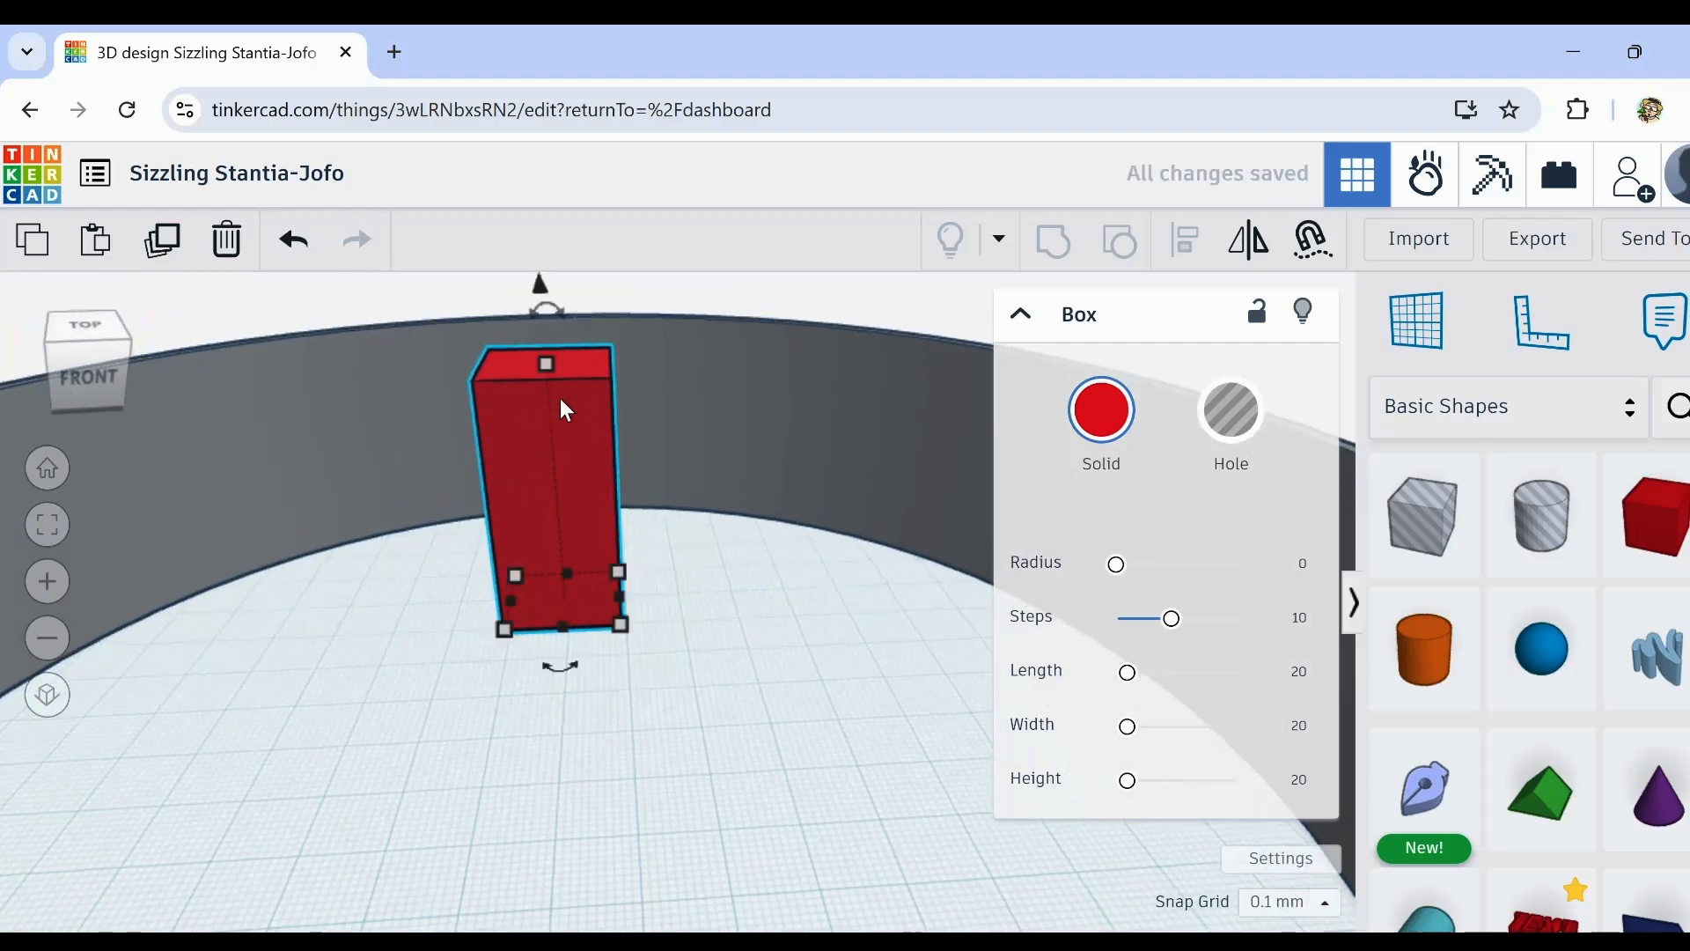
pyautogui.moveTo(546, 365); pyautogui.dragTo(552, 418)
pyautogui.moveTo(557, 494); pyautogui.dragTo(555, 426)
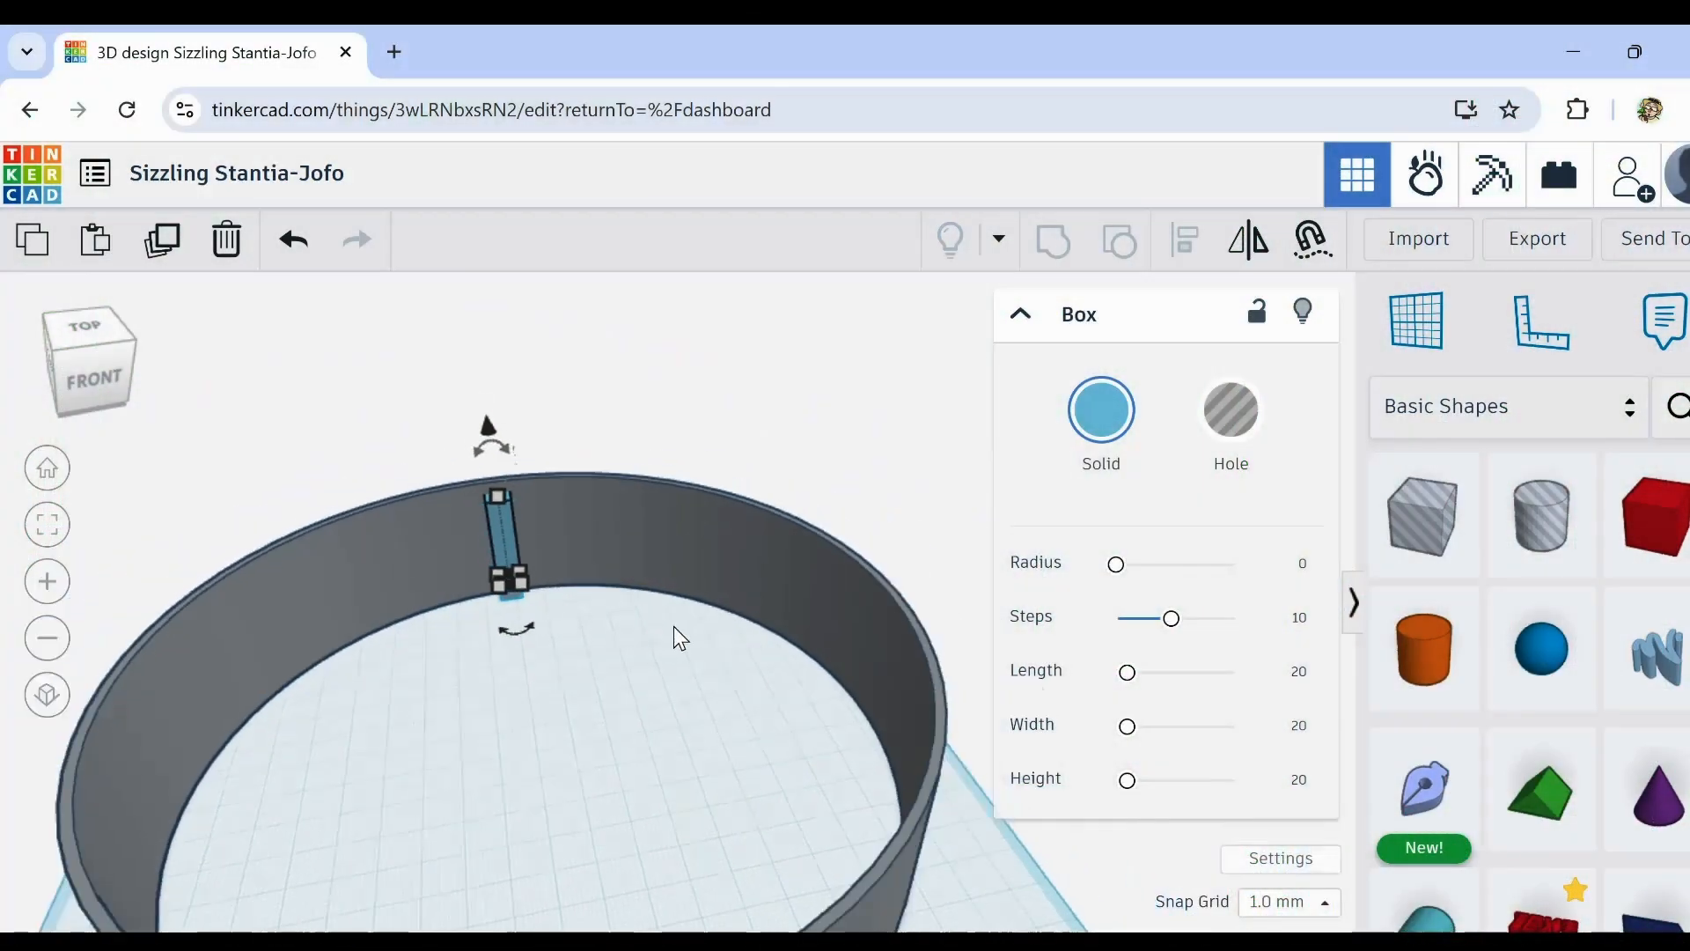
# Step: Align the post with the ring so both are centred along the width
pyautogui.moveTo(594, 695); pyautogui.dragTo(619, 697, button='right')
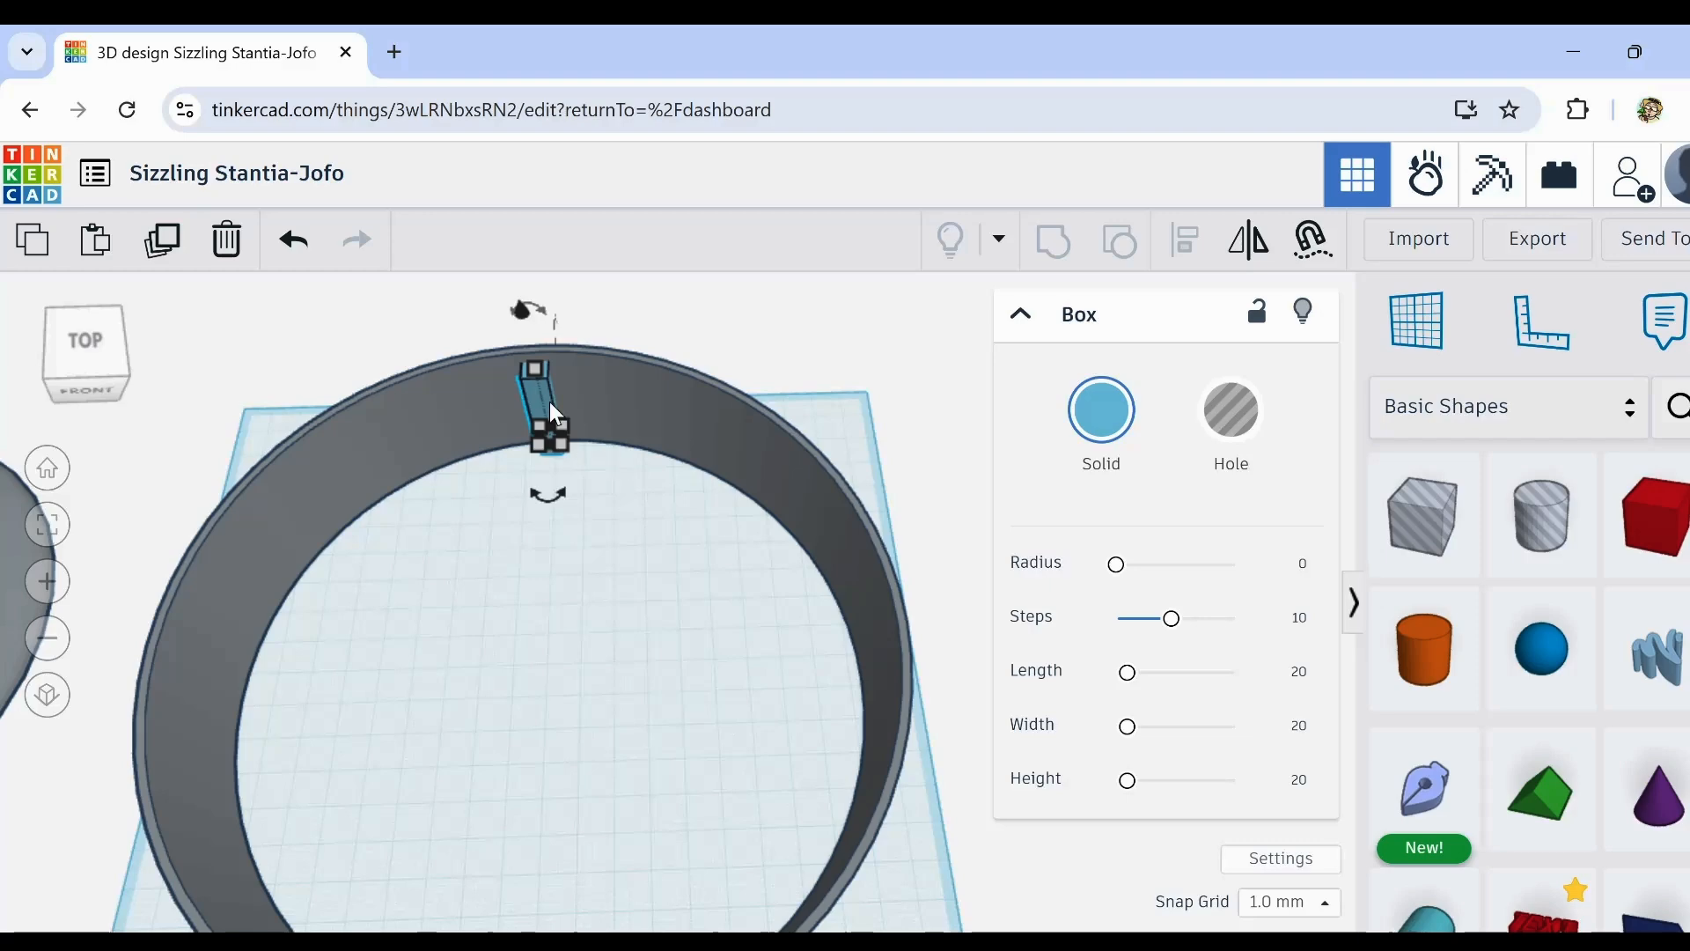
pyautogui.keyDown('shift'); pyautogui.click(502, 391); pyautogui.keyUp('shift')
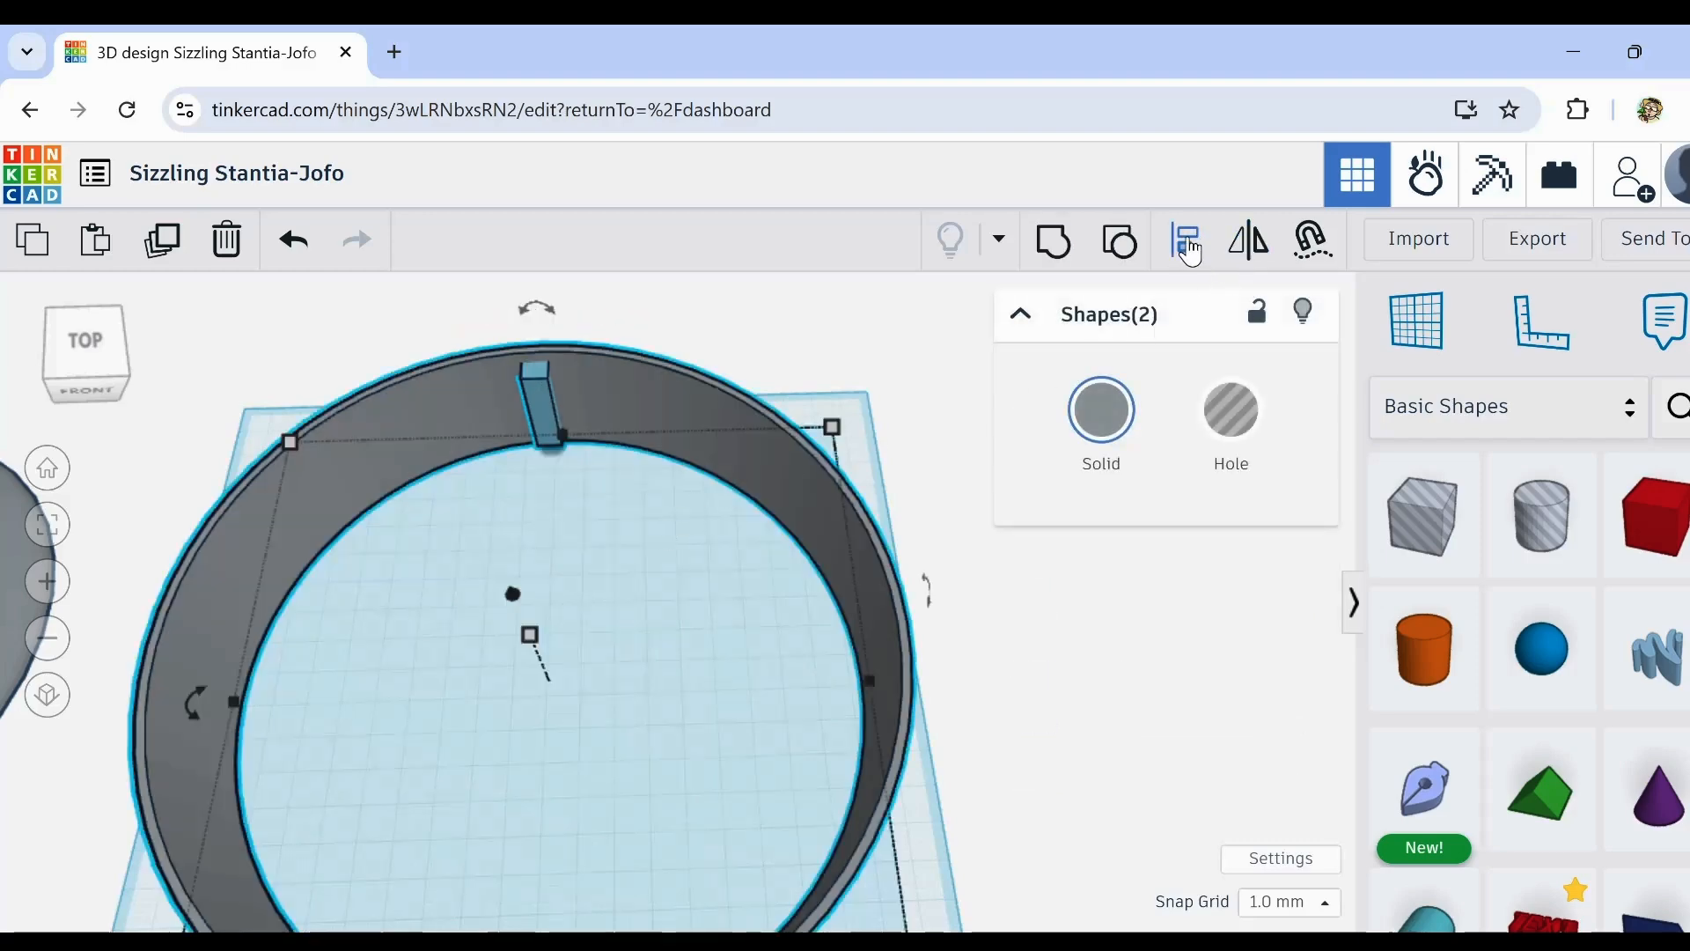
pyautogui.scroll(-5, 585, 566)
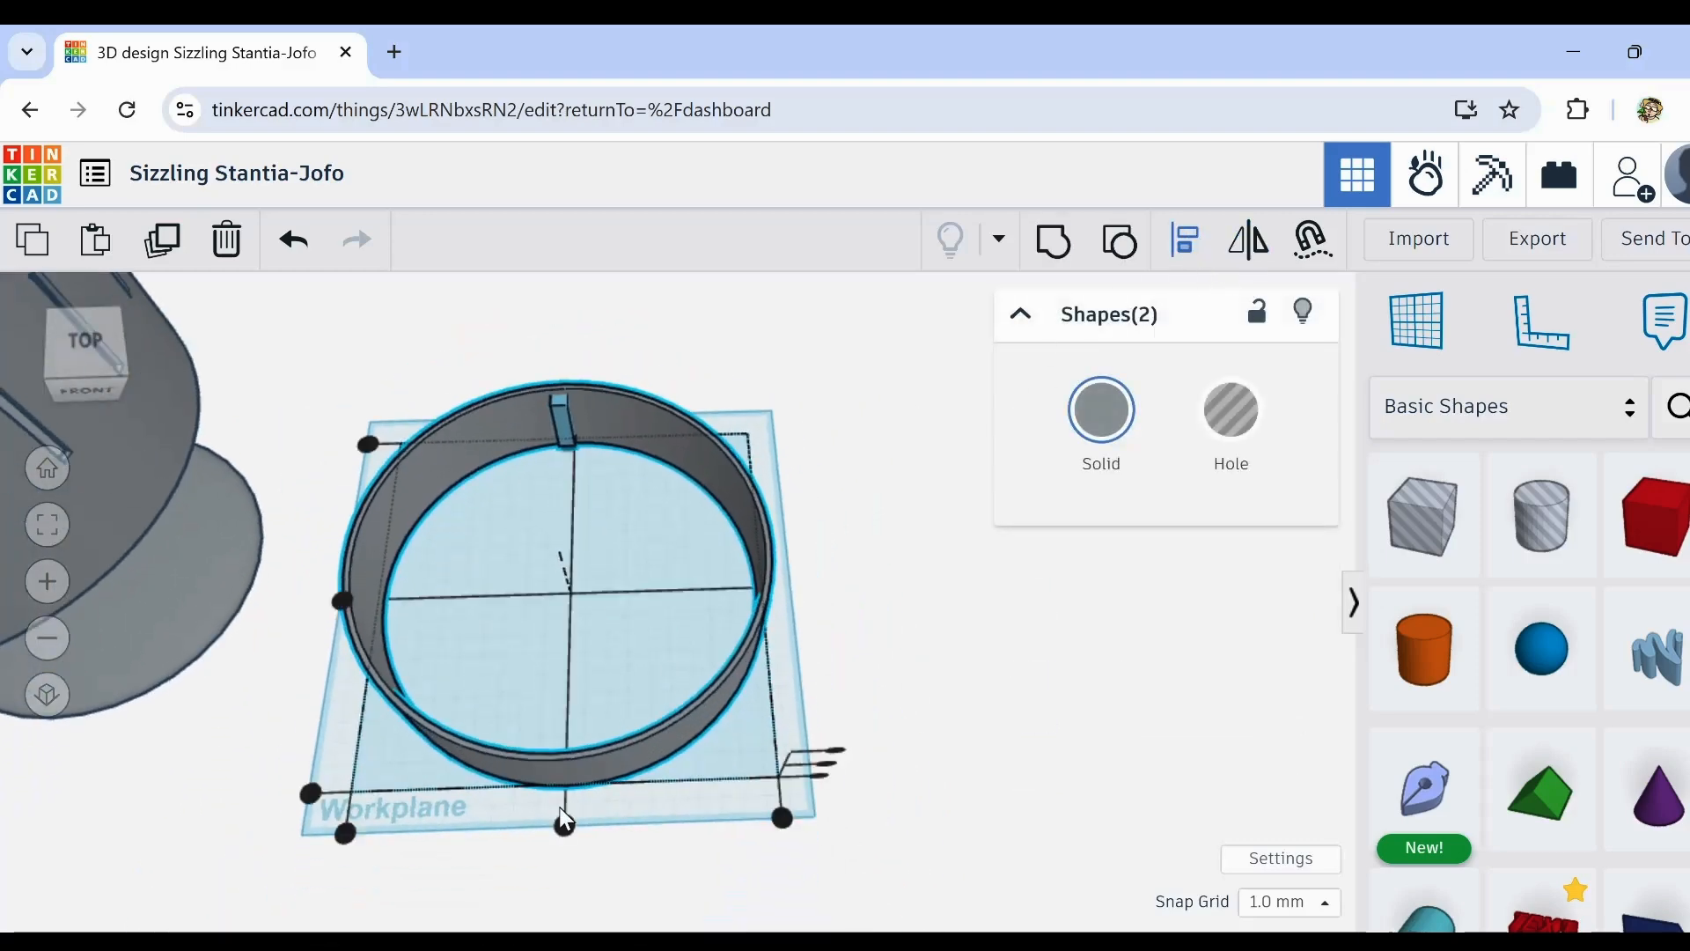
pyautogui.click(666, 865)
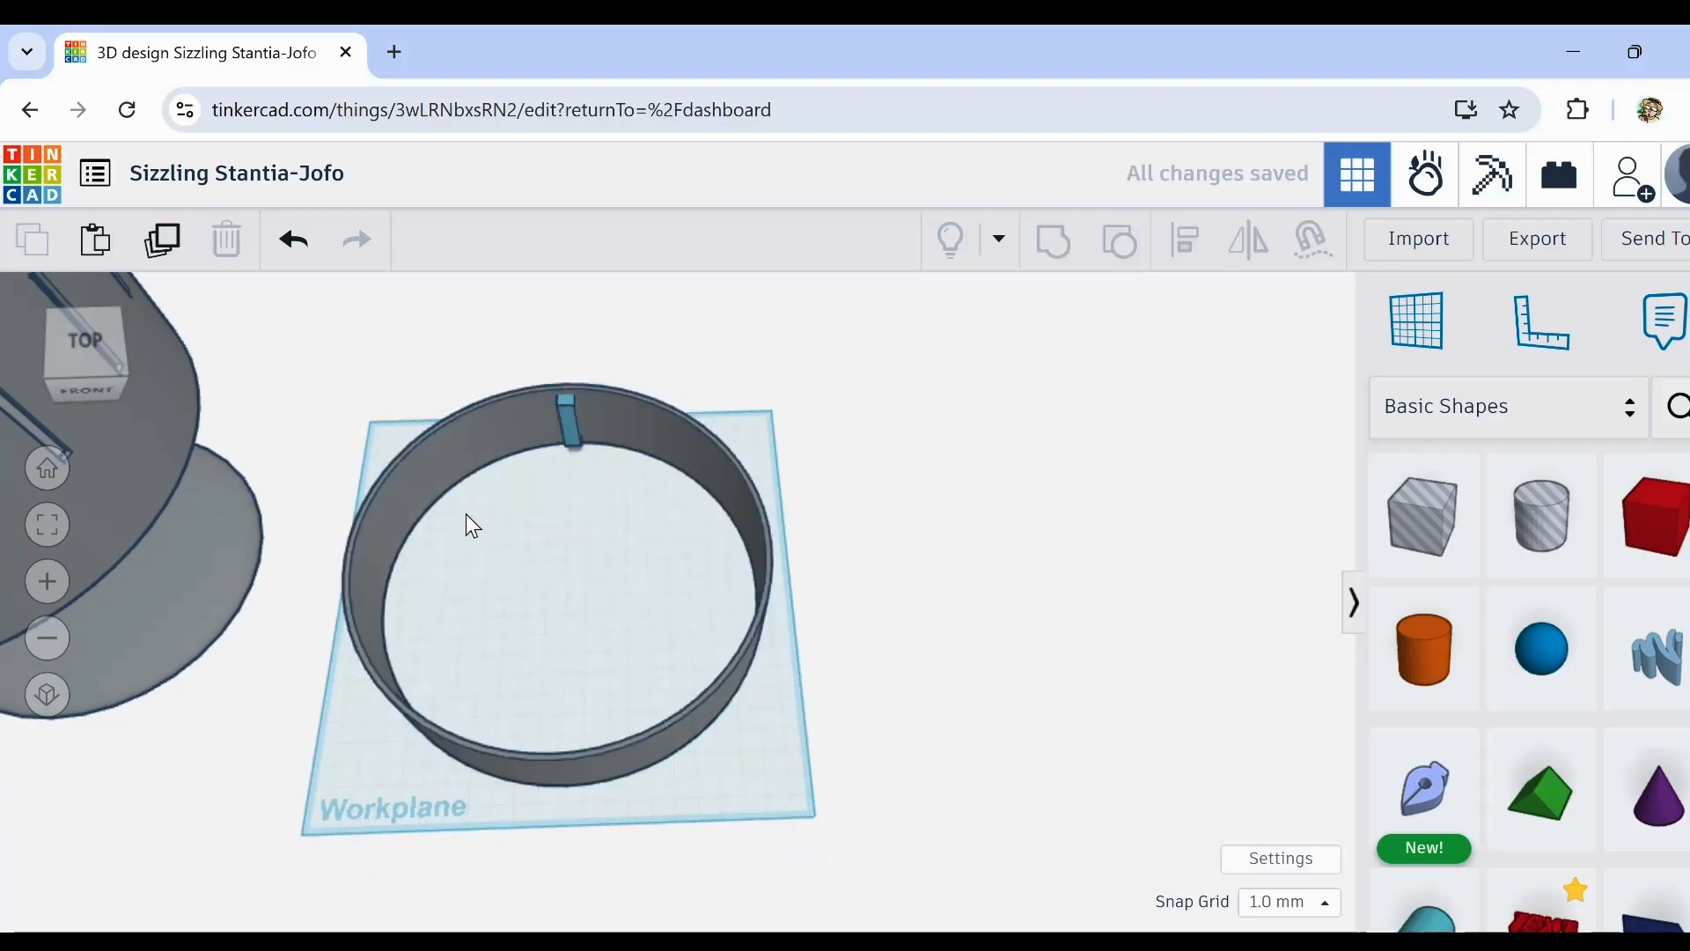
# Step: Duplicate the post and move the copy straight across the ring to the opposite inner wall
pyautogui.moveTo(467, 514); pyautogui.dragTo(667, 458, button='middle')
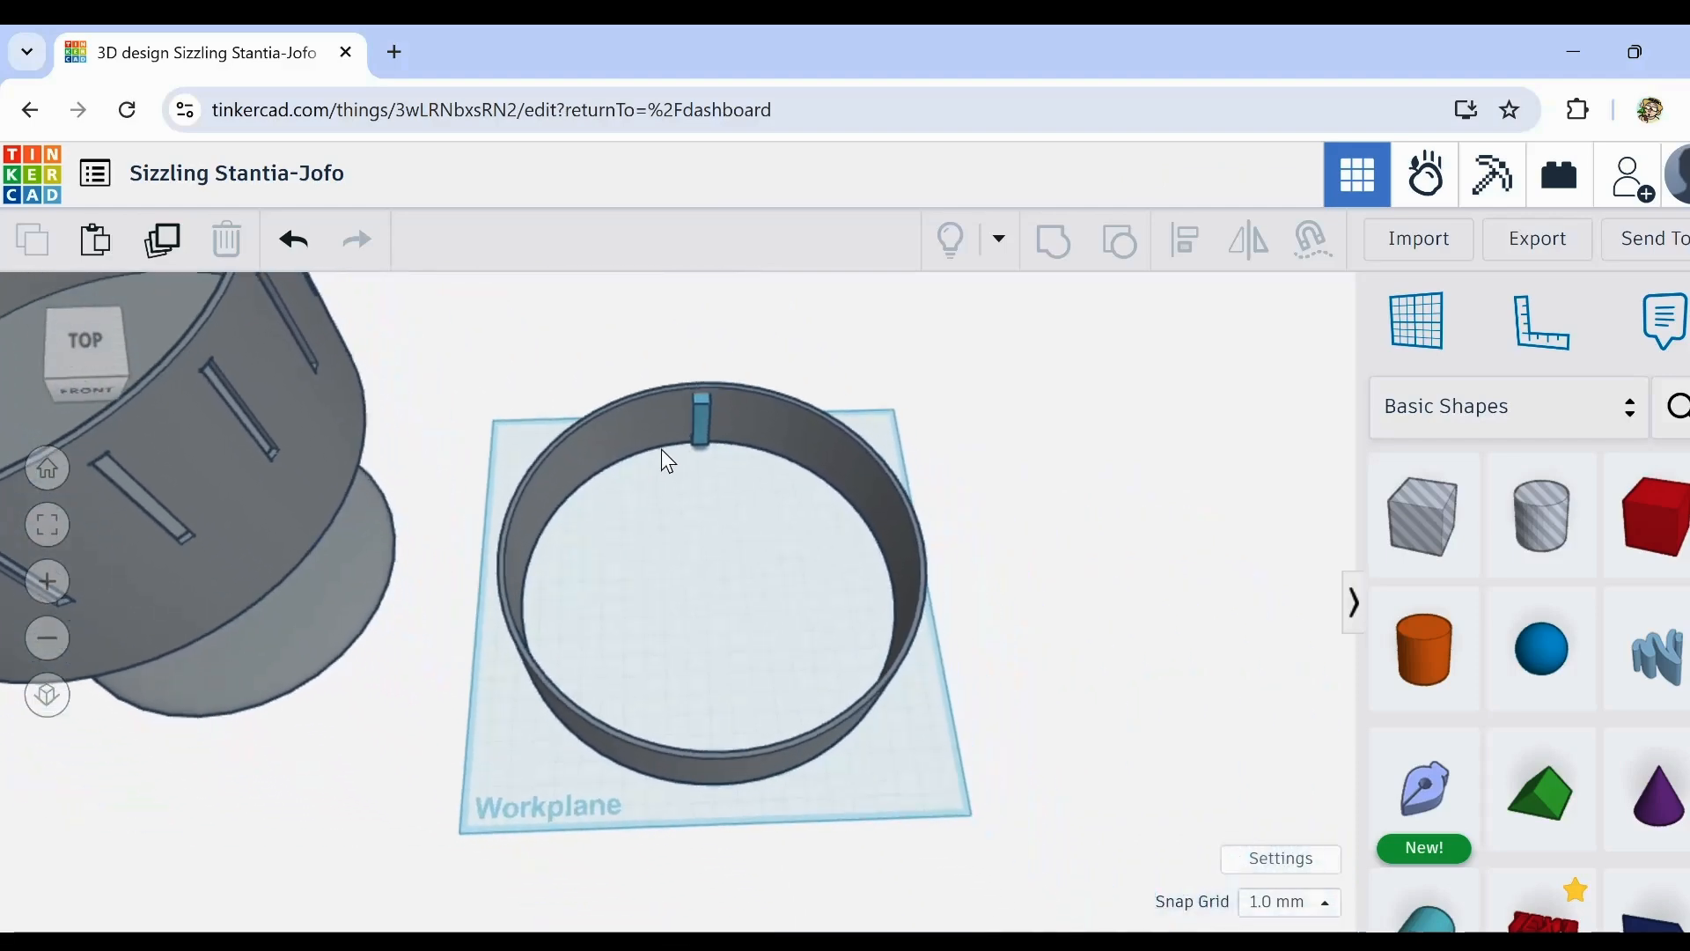
pyautogui.click(699, 412)
pyautogui.click(162, 238)
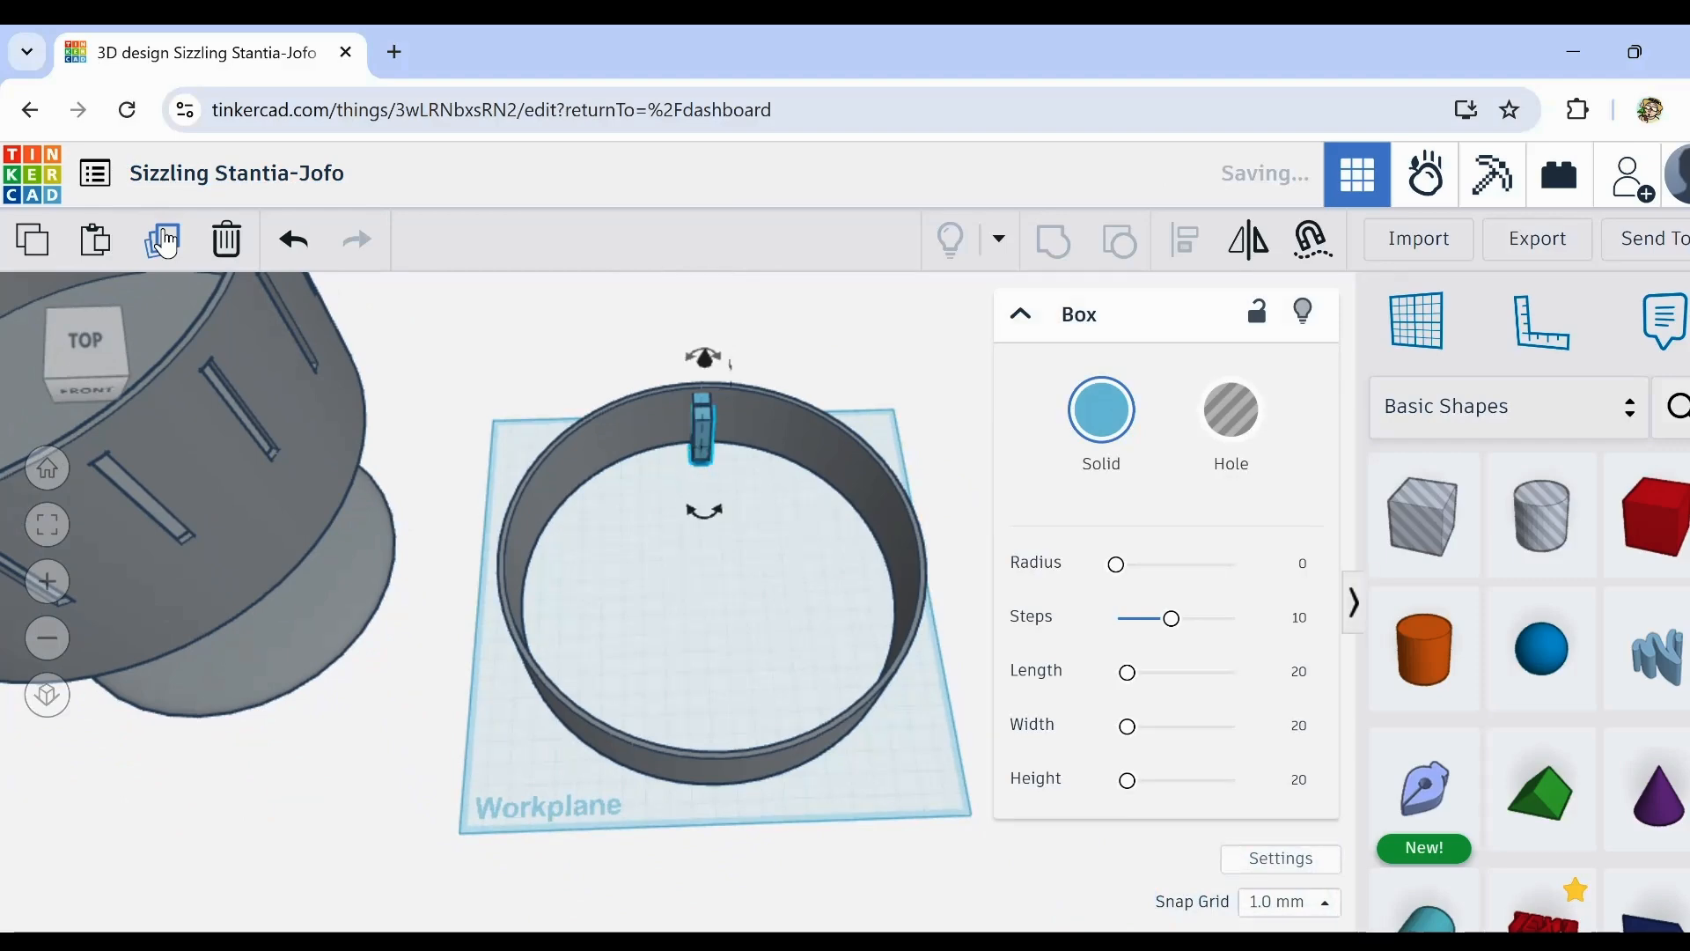
pyautogui.press('Down')
pyautogui.press('Down')
pyautogui.press('Down')
pyautogui.press('Down')
pyautogui.press('Down')
pyautogui.press('Down')
pyautogui.press('Down')
pyautogui.press('Down')
pyautogui.press('Down')
pyautogui.press('Down')
pyautogui.press('Up')
pyautogui.press('Up')
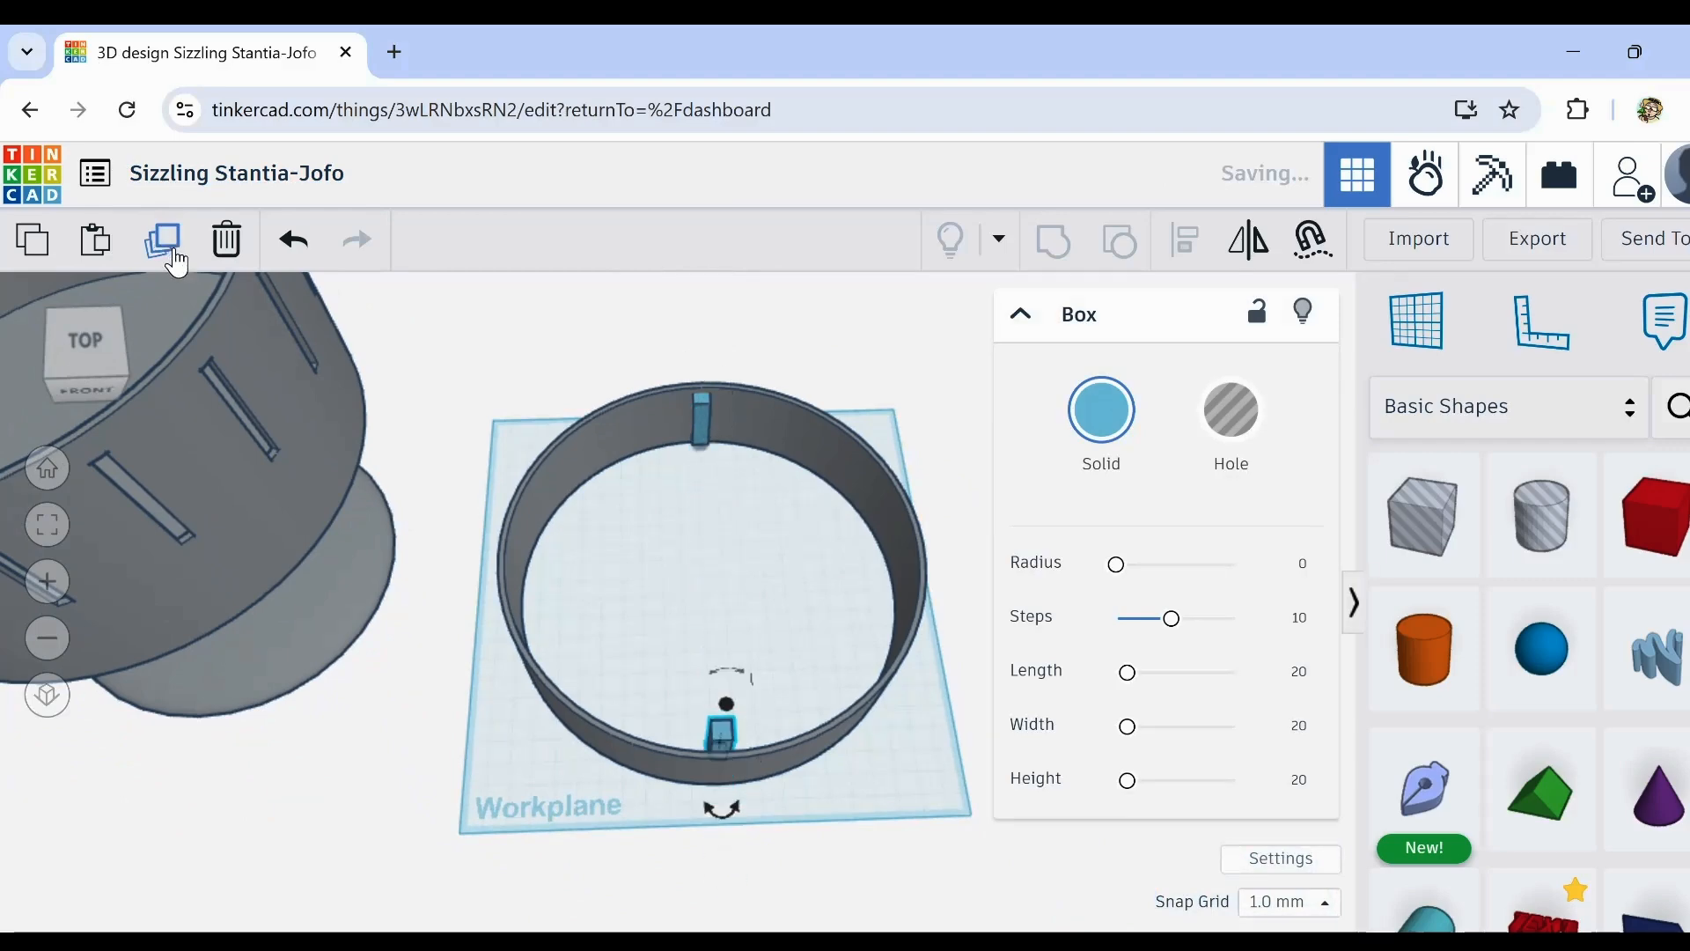
pyautogui.press('Down')
# Step: Nudge the copied post against the ring wall, showing it temporarily as a hole to check the overlap
pyautogui.moveTo(722, 768); pyautogui.dragTo(203, 652, button='right')
pyautogui.scroll(3, 479, 548)
pyautogui.scroll(2, 513, 527)
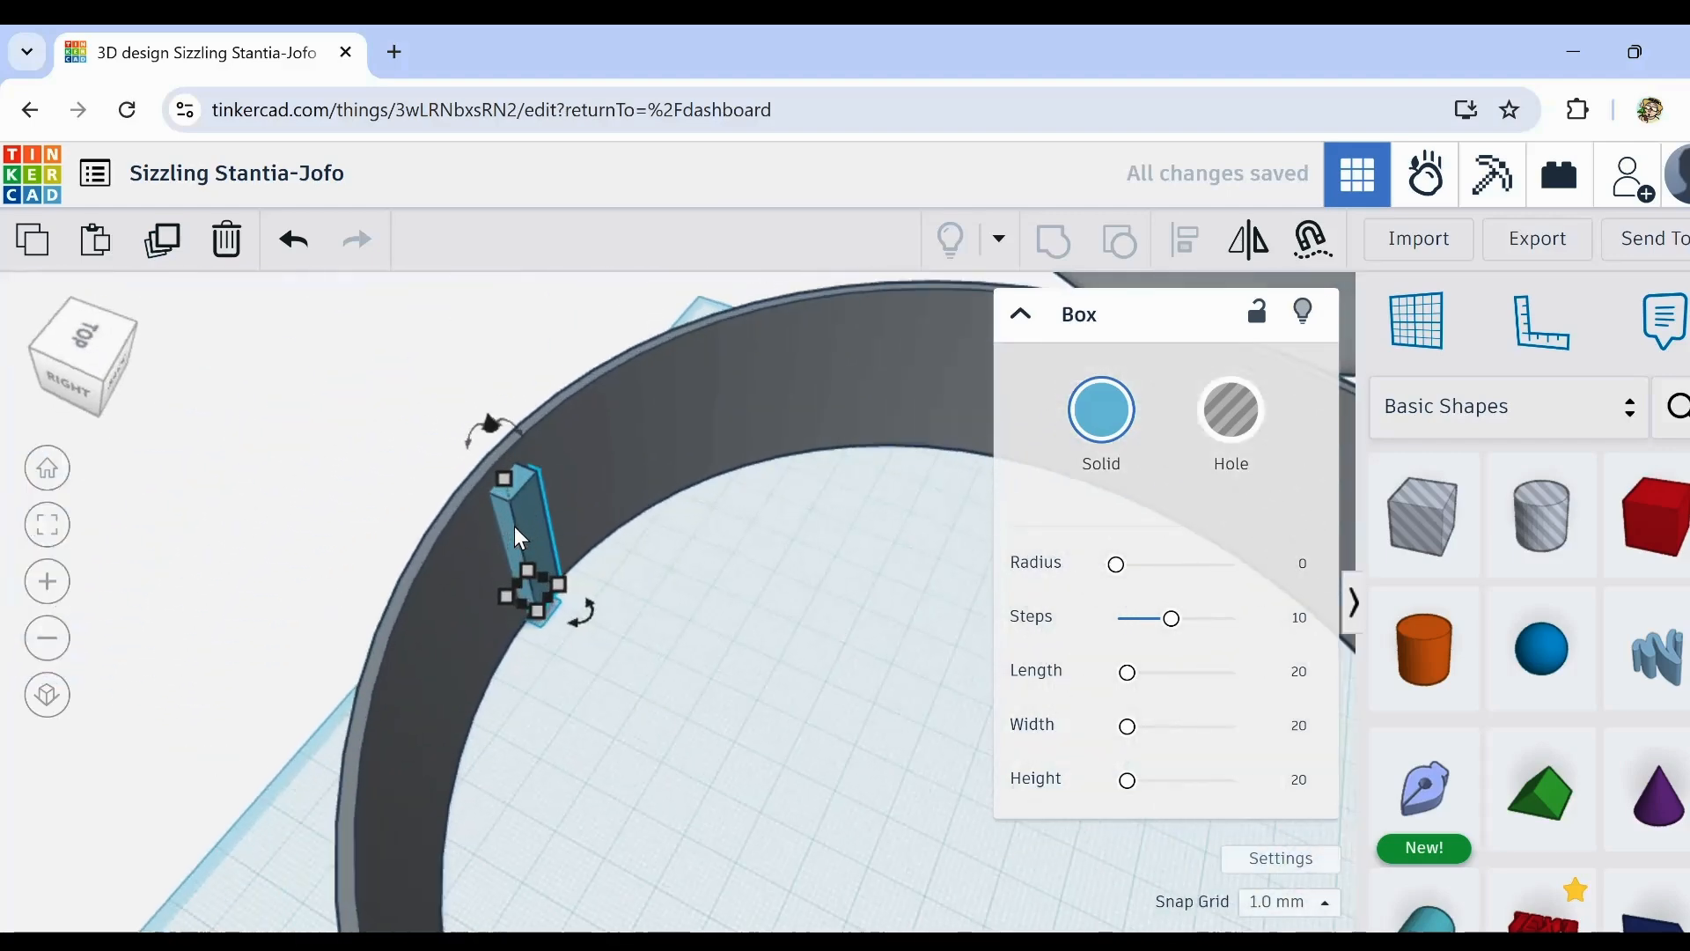
pyautogui.scroll(2, 515, 525)
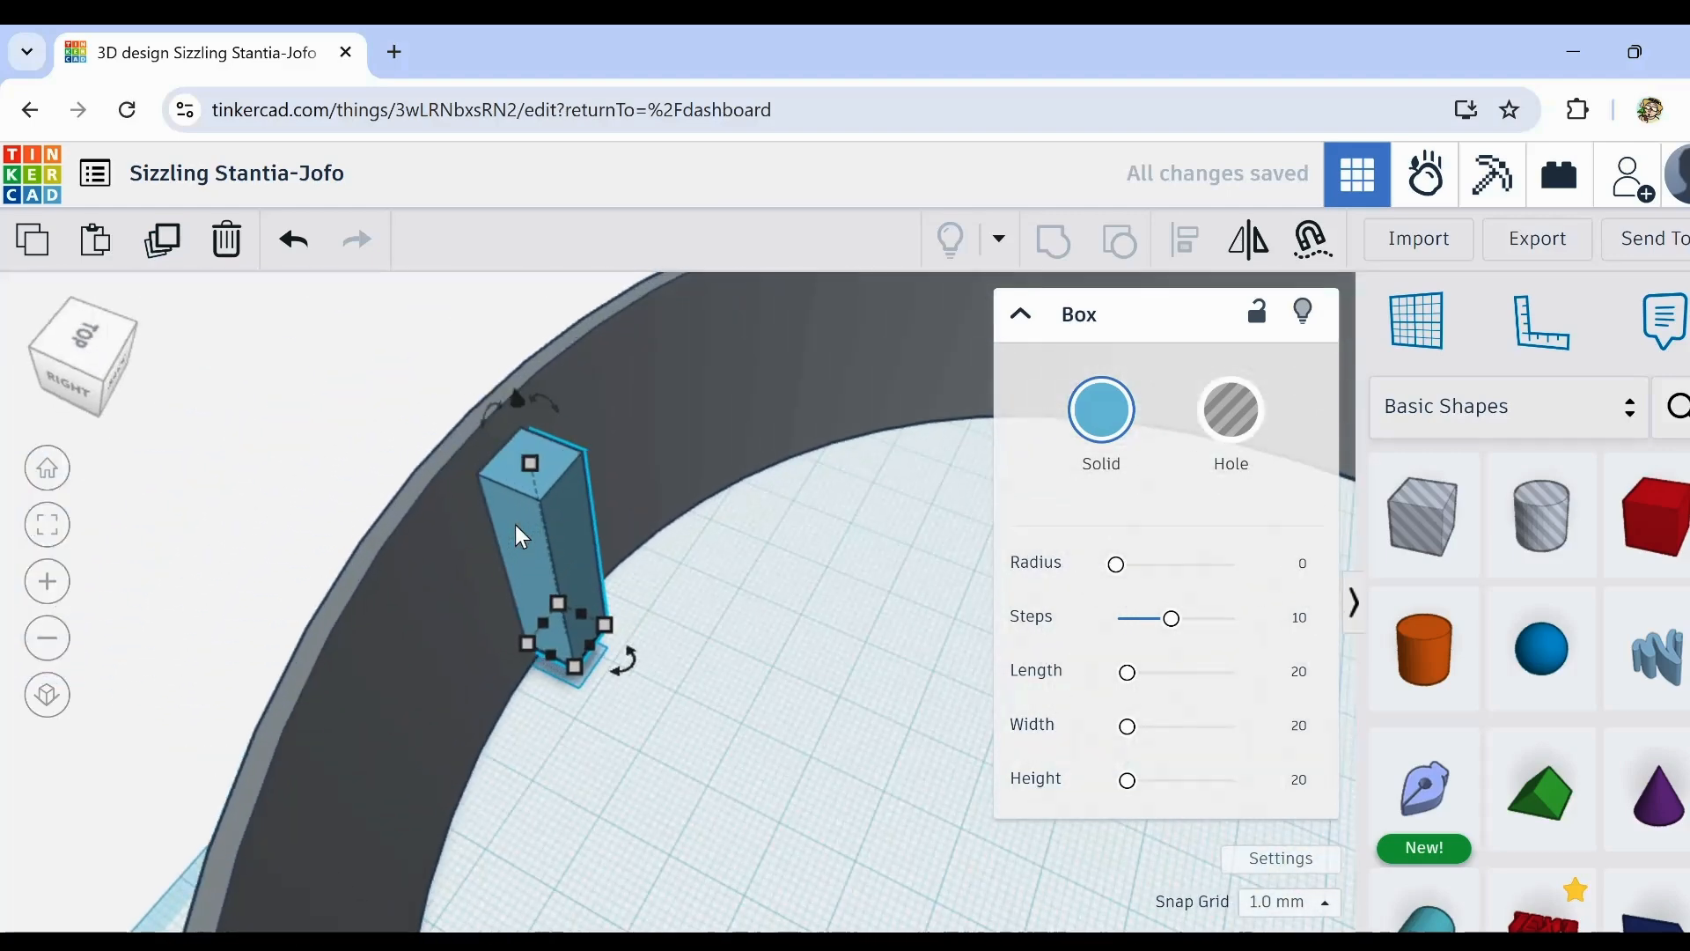
pyautogui.click(1231, 409)
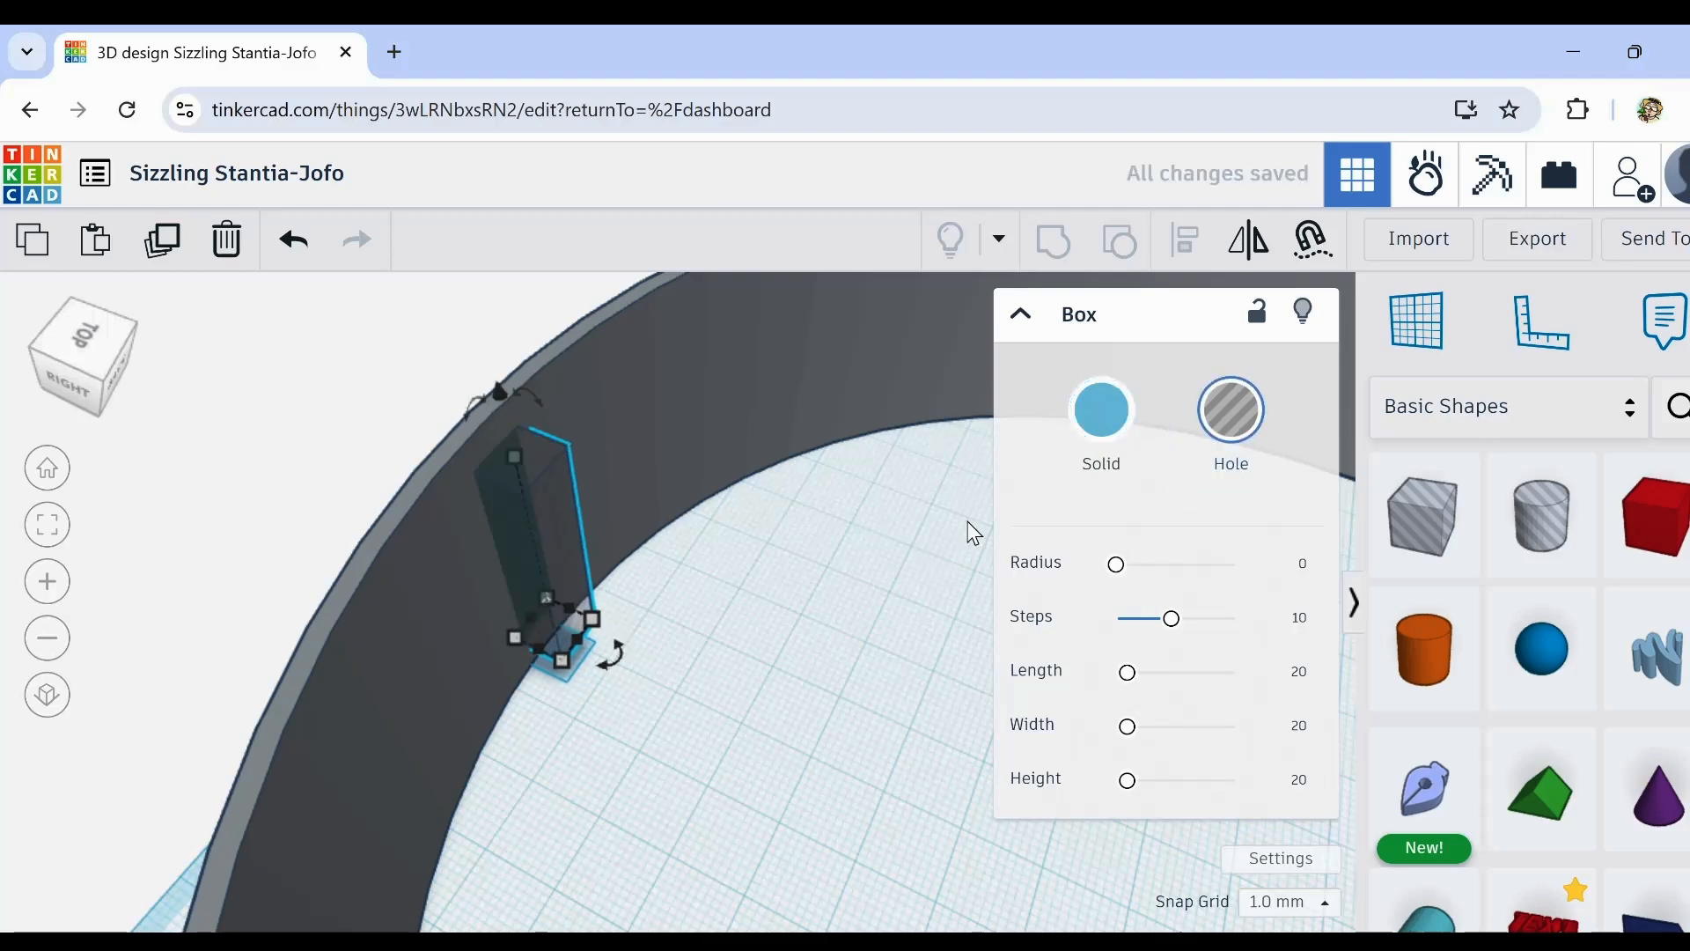
pyautogui.click(1096, 431)
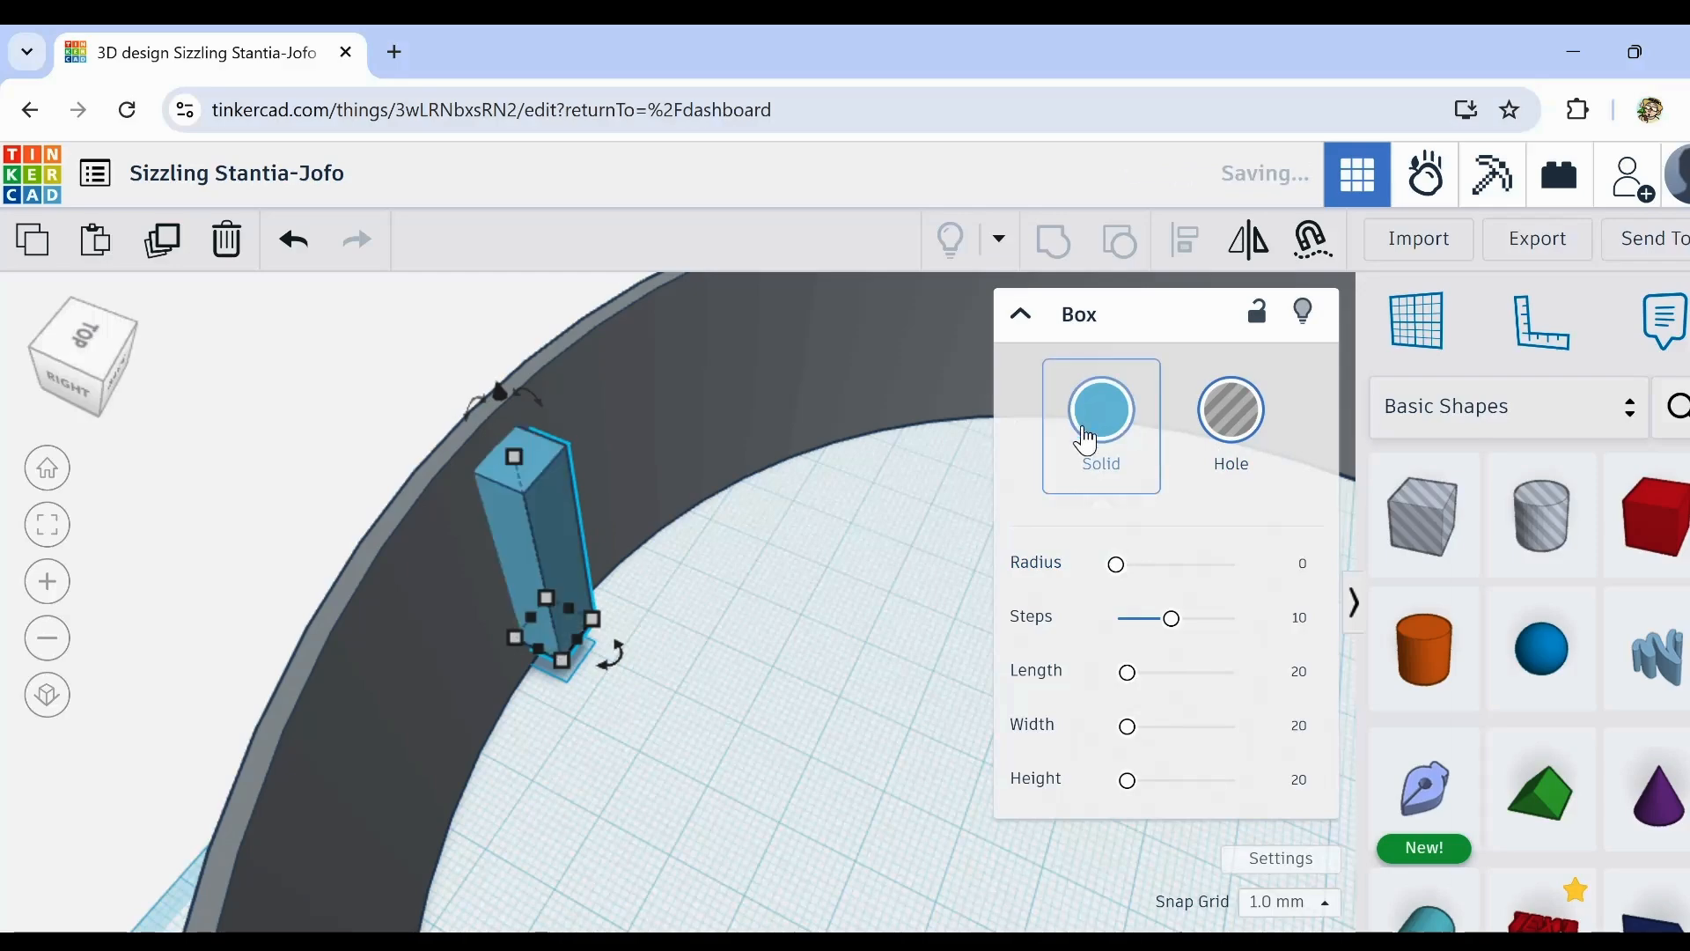
# Step: Check how far the original back post sits in the ring wall by temporarily making it a hole, and restore it to solid
pyautogui.moveTo(637, 729); pyautogui.dragTo(954, 667, button='right')
pyautogui.click(910, 544)
pyautogui.moveTo(910, 544); pyautogui.dragTo(804, 615, button='right')
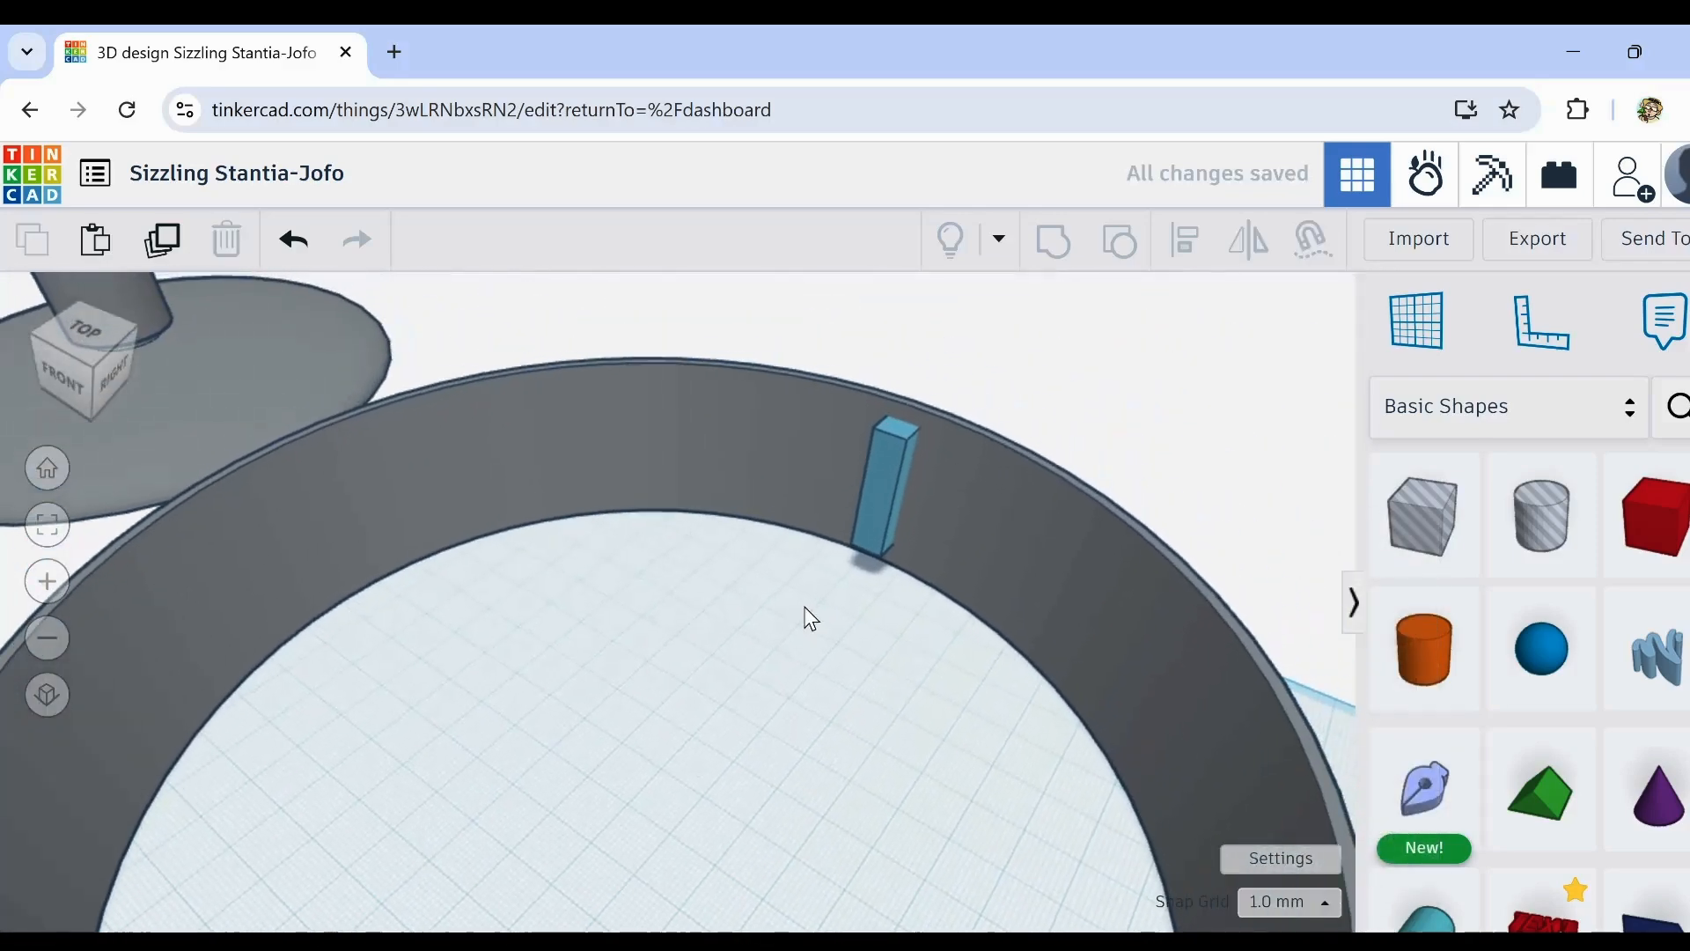
pyautogui.click(889, 473)
pyautogui.click(1231, 409)
pyautogui.scroll(3, 990, 451)
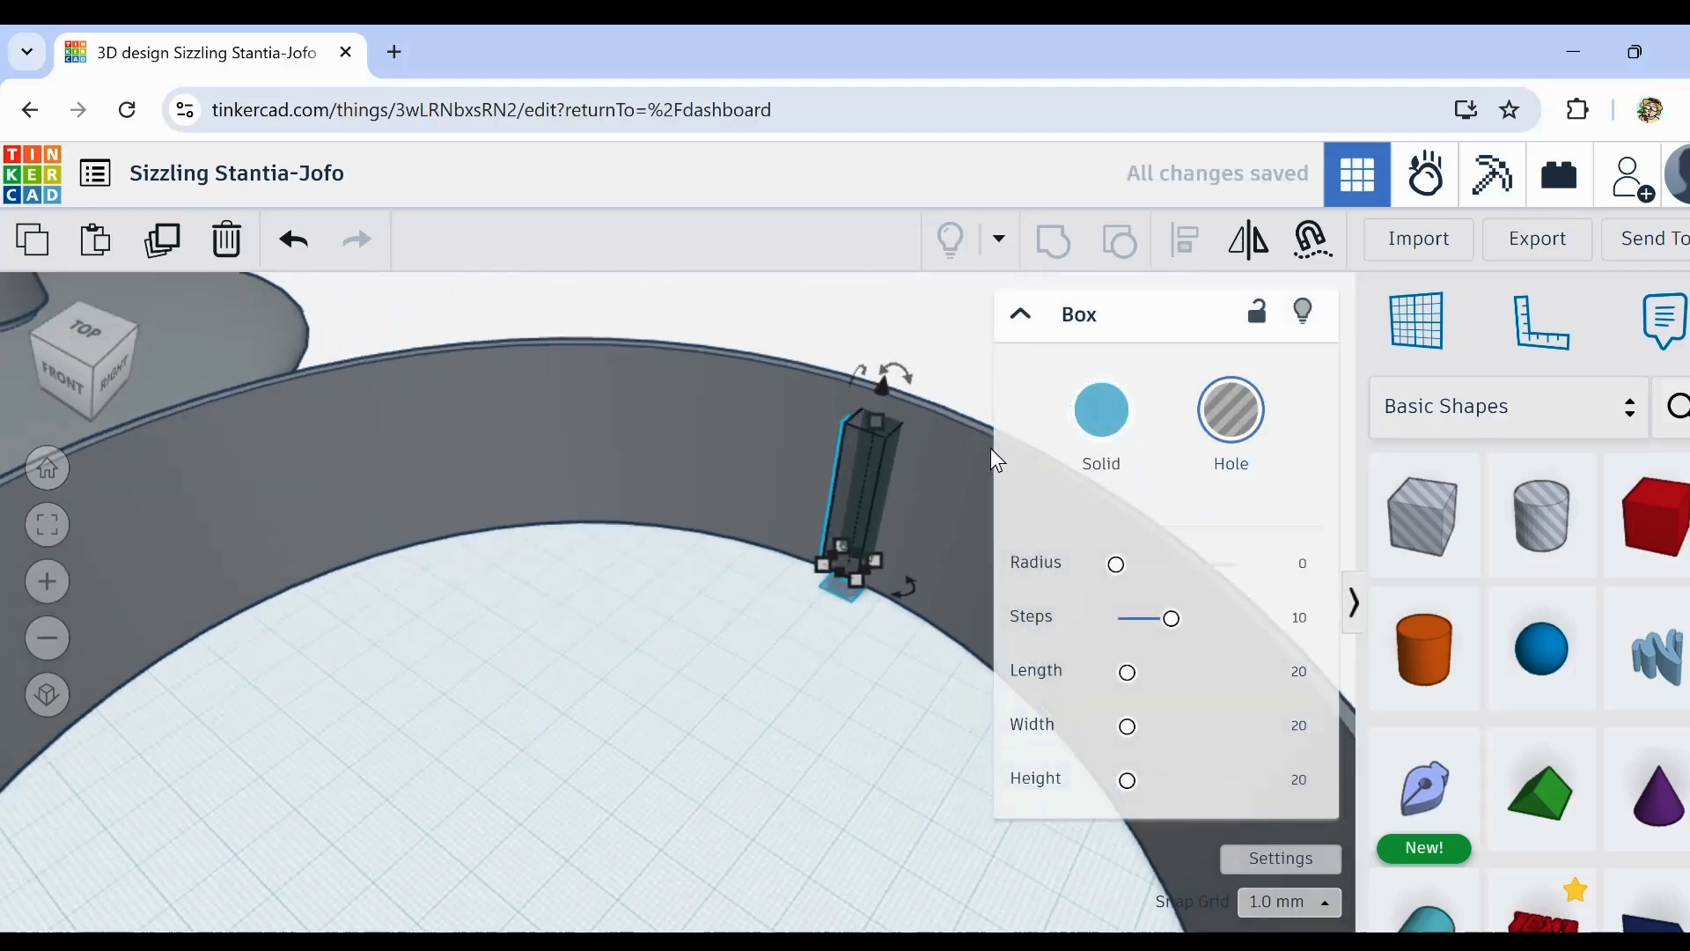
pyautogui.hotkey('shift', 'Up')
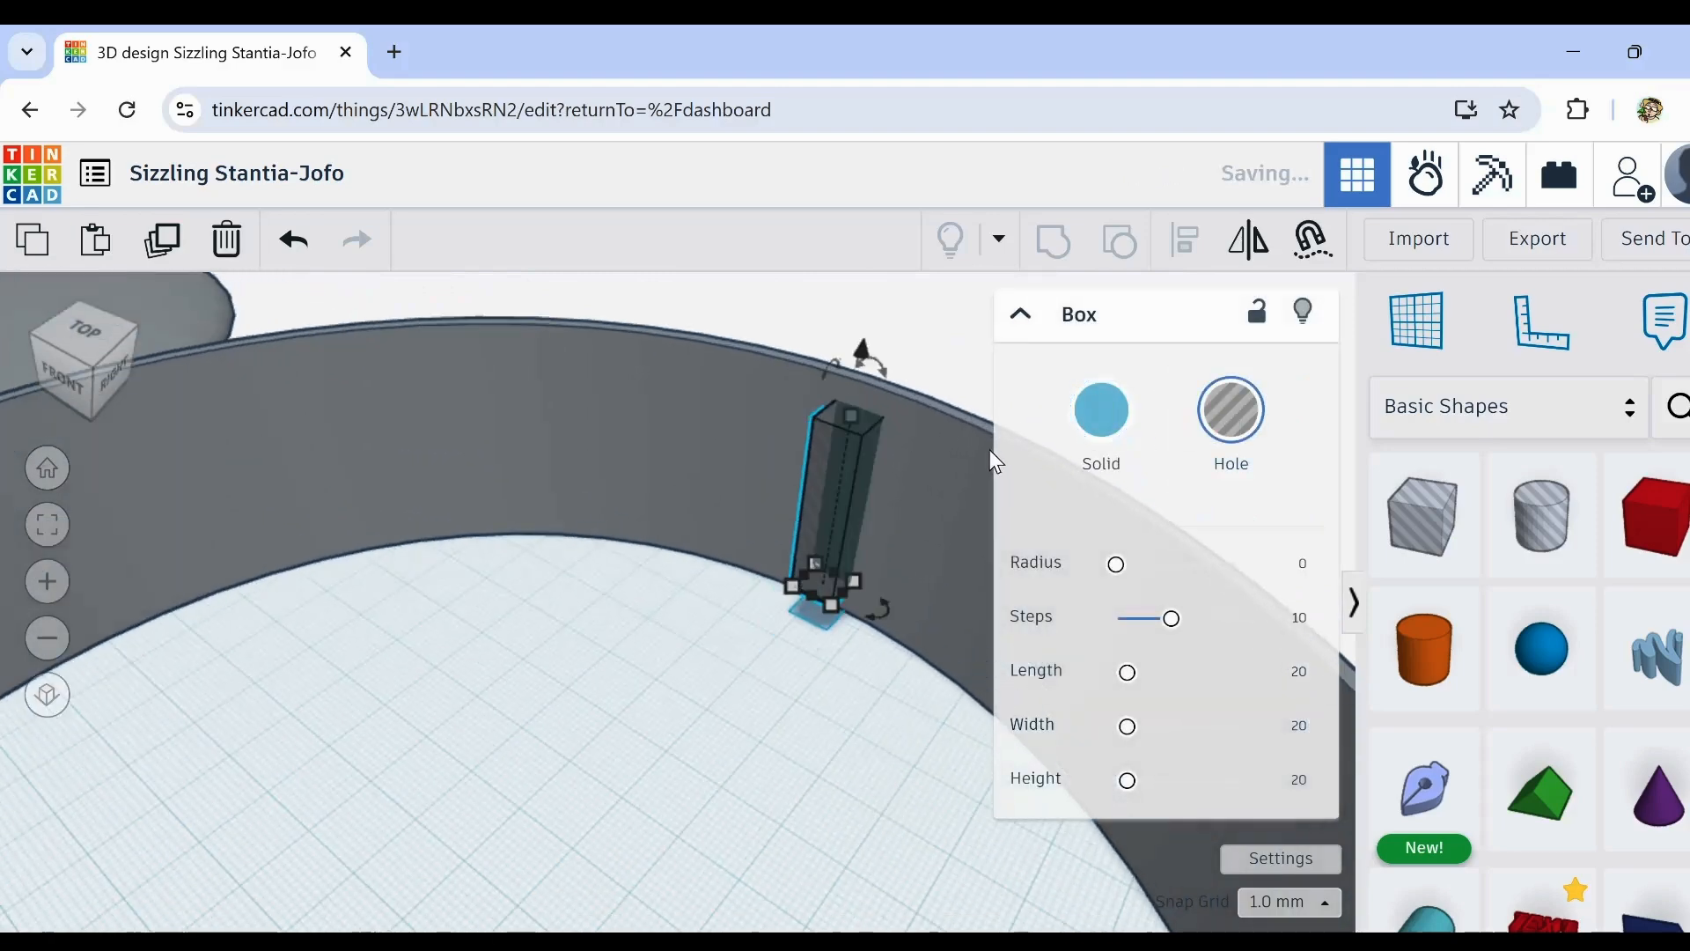
pyautogui.press('Down')
pyautogui.press('Up')
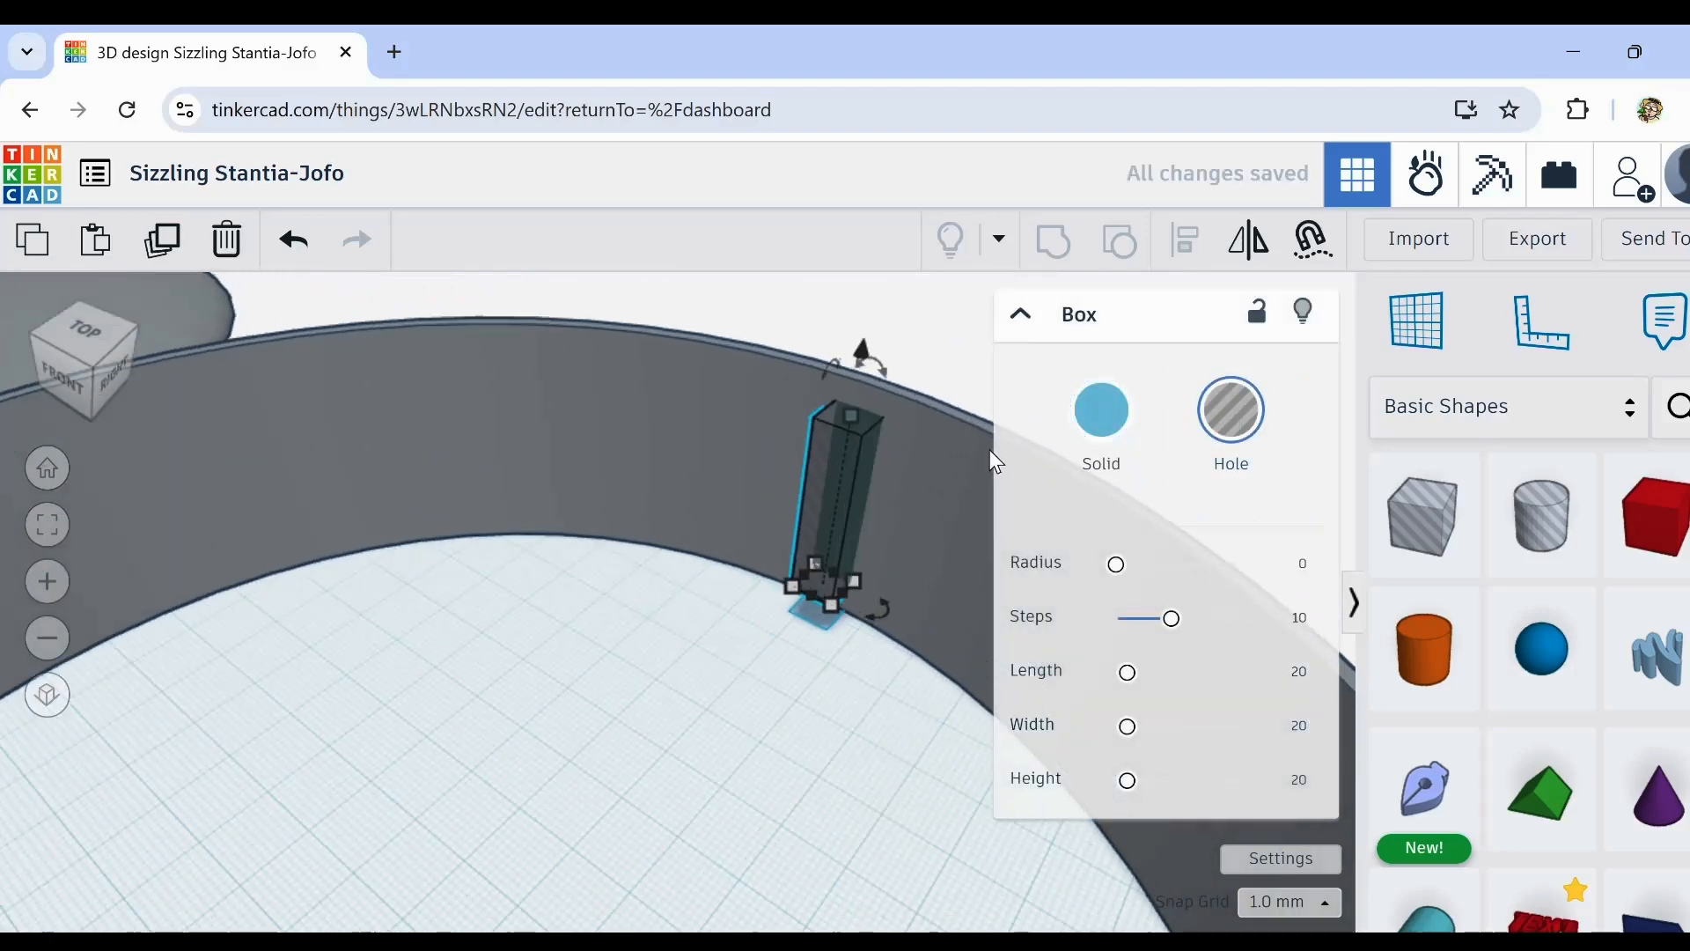
pyautogui.click(776, 700)
pyautogui.scroll(-5, 775, 700)
pyautogui.click(803, 604)
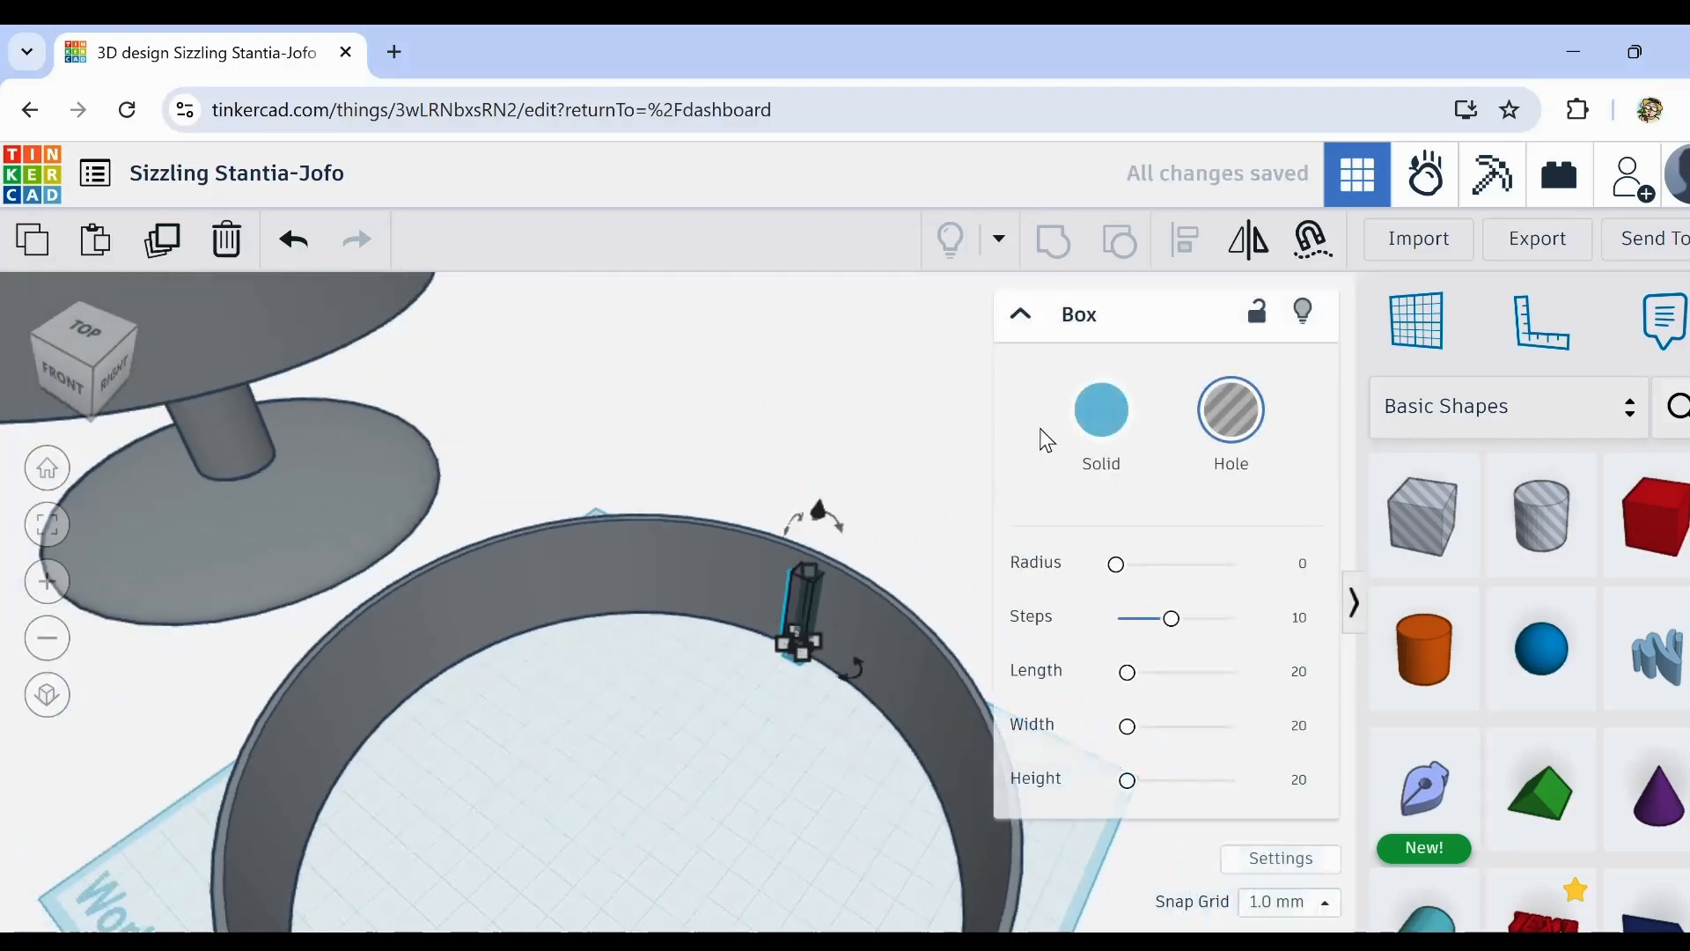
pyautogui.click(1101, 410)
pyautogui.click(731, 787)
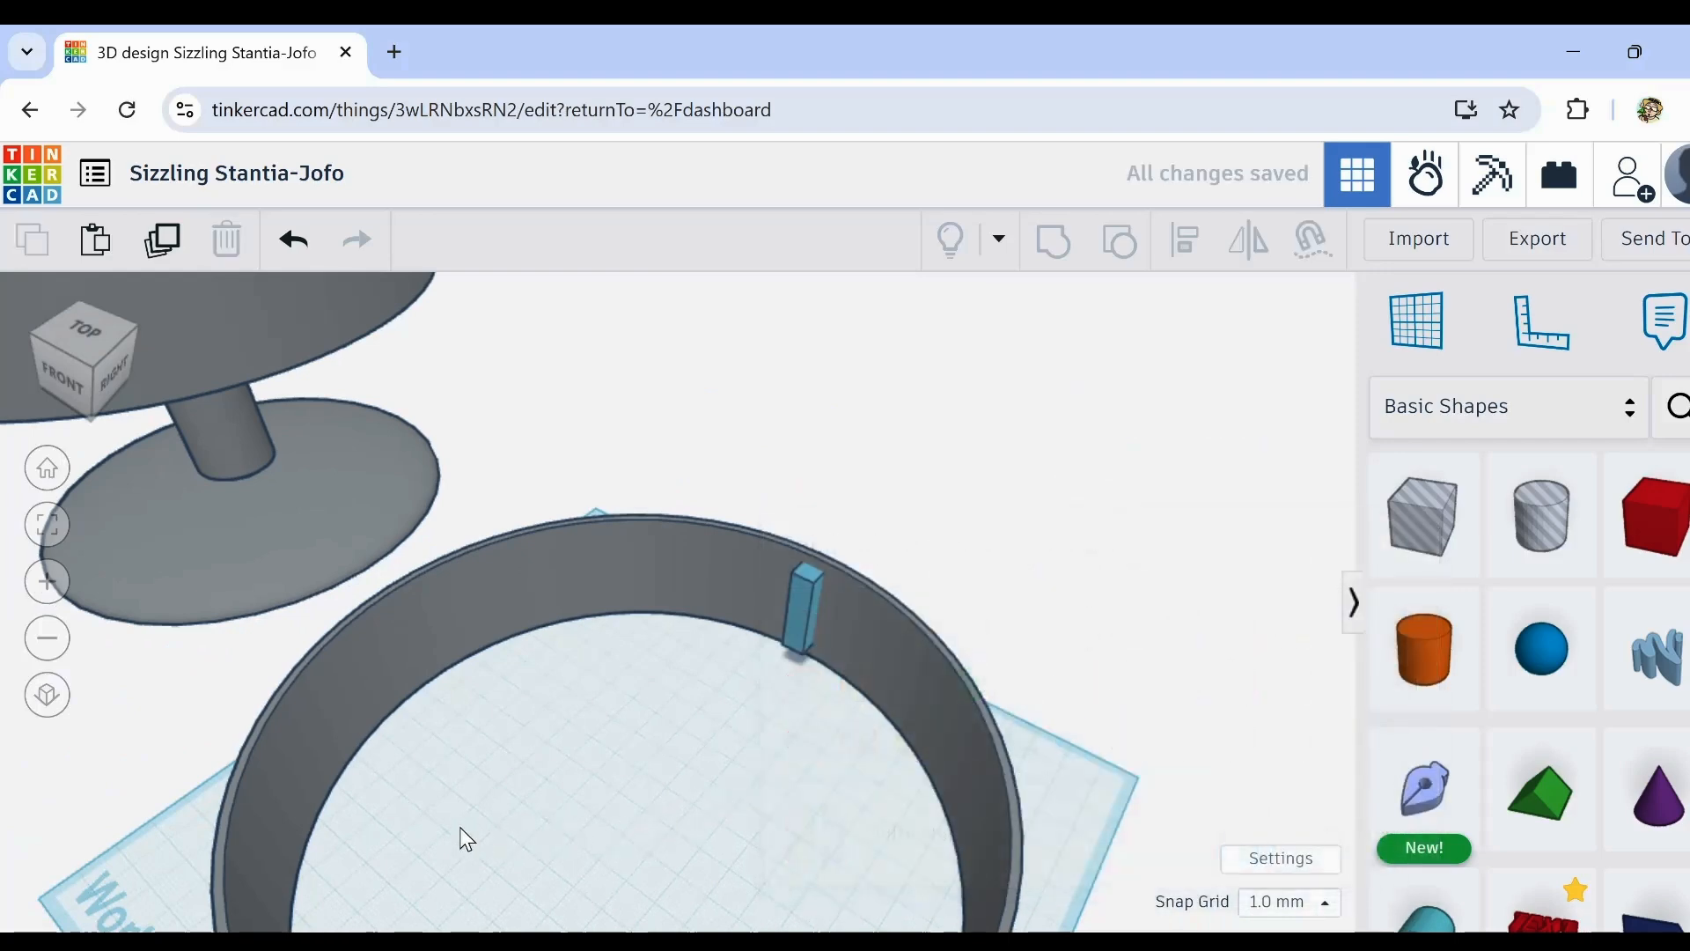
# Step: Duplicate the two opposite posts together and rotate the copied pair by -22.5° around the ring's centre
pyautogui.scroll(-4, 673, 762)
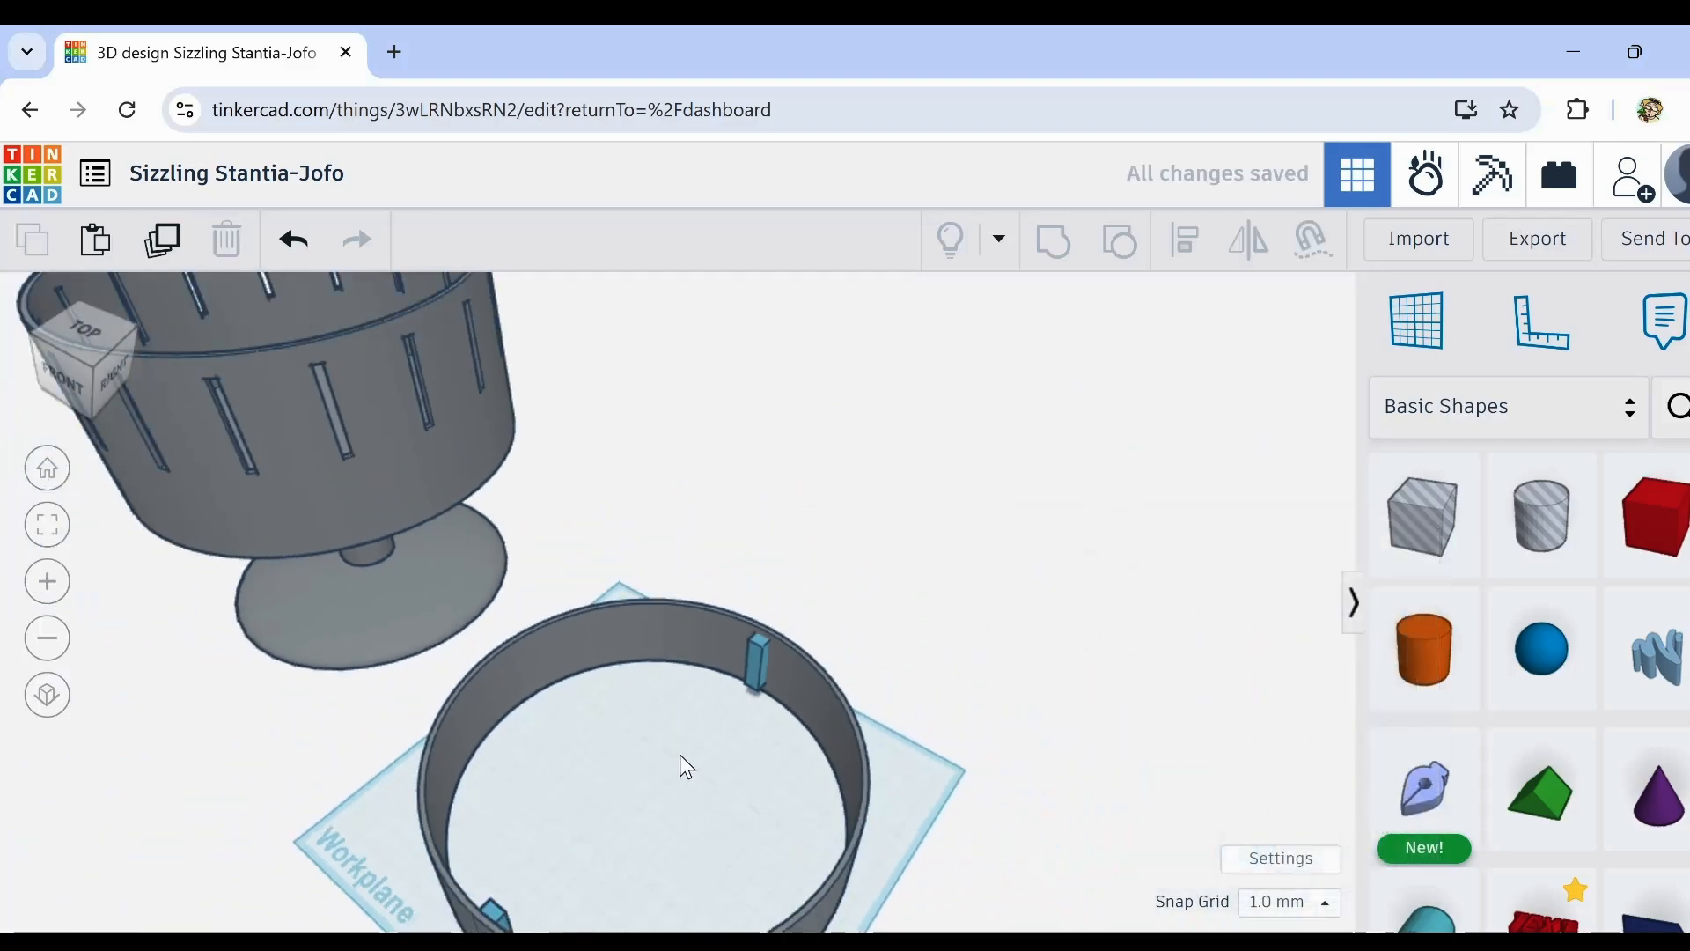
pyautogui.moveTo(678, 754); pyautogui.dragTo(774, 687, button='right')
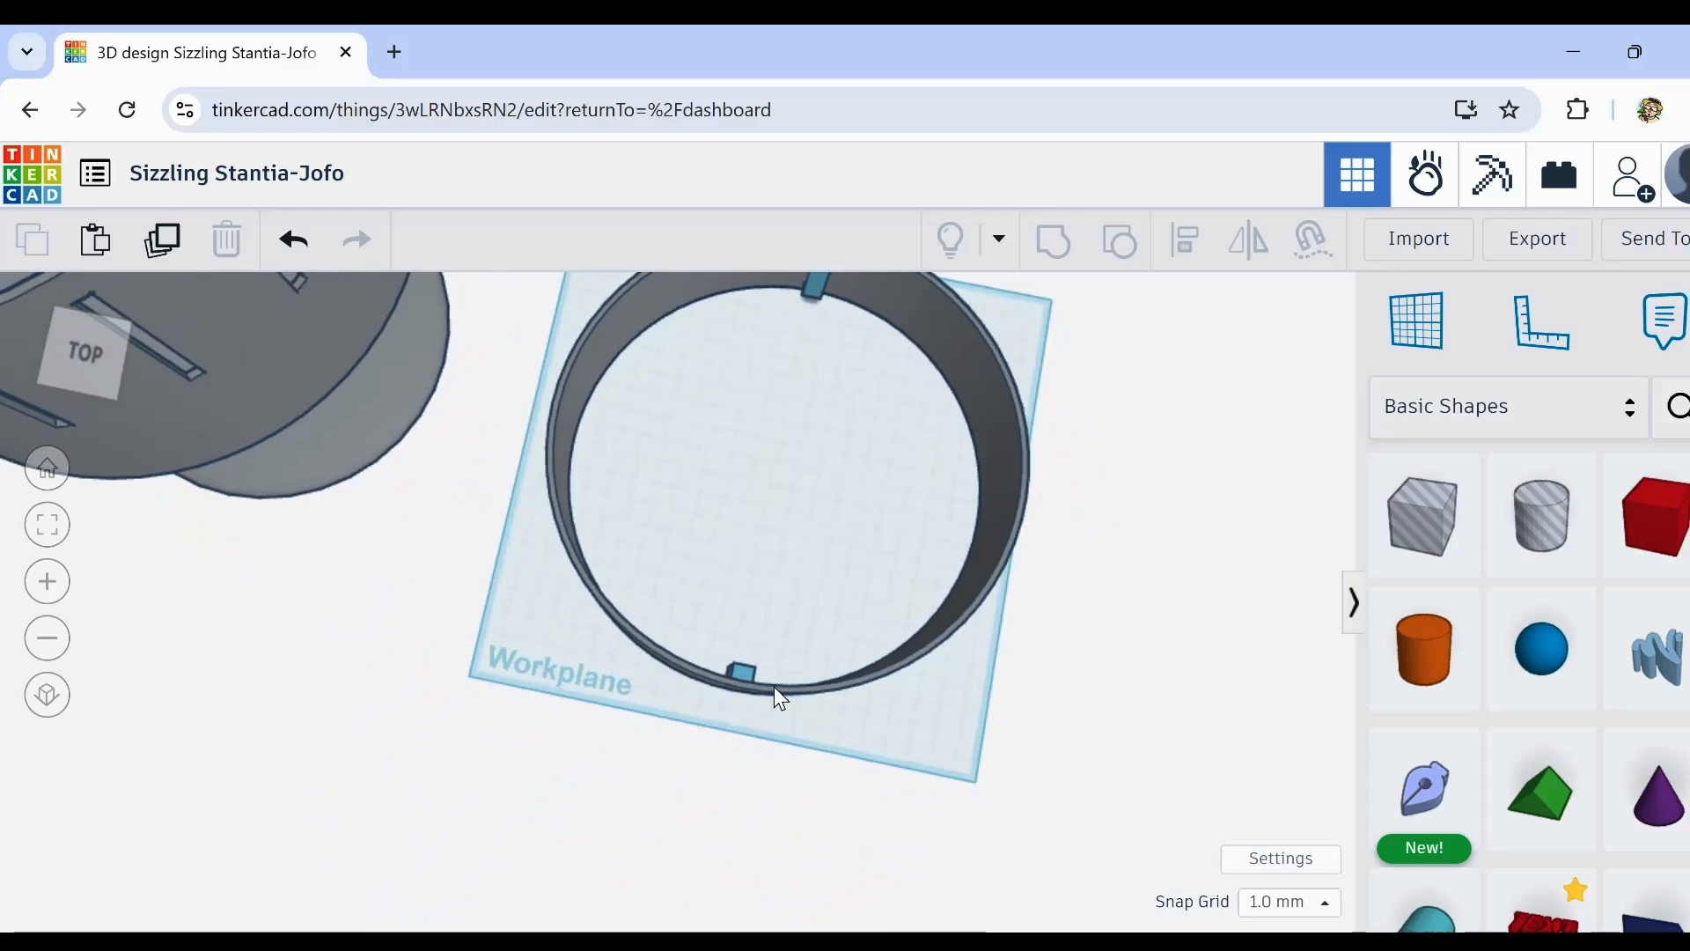
pyautogui.moveTo(804, 795); pyautogui.dragTo(720, 804, button='middle')
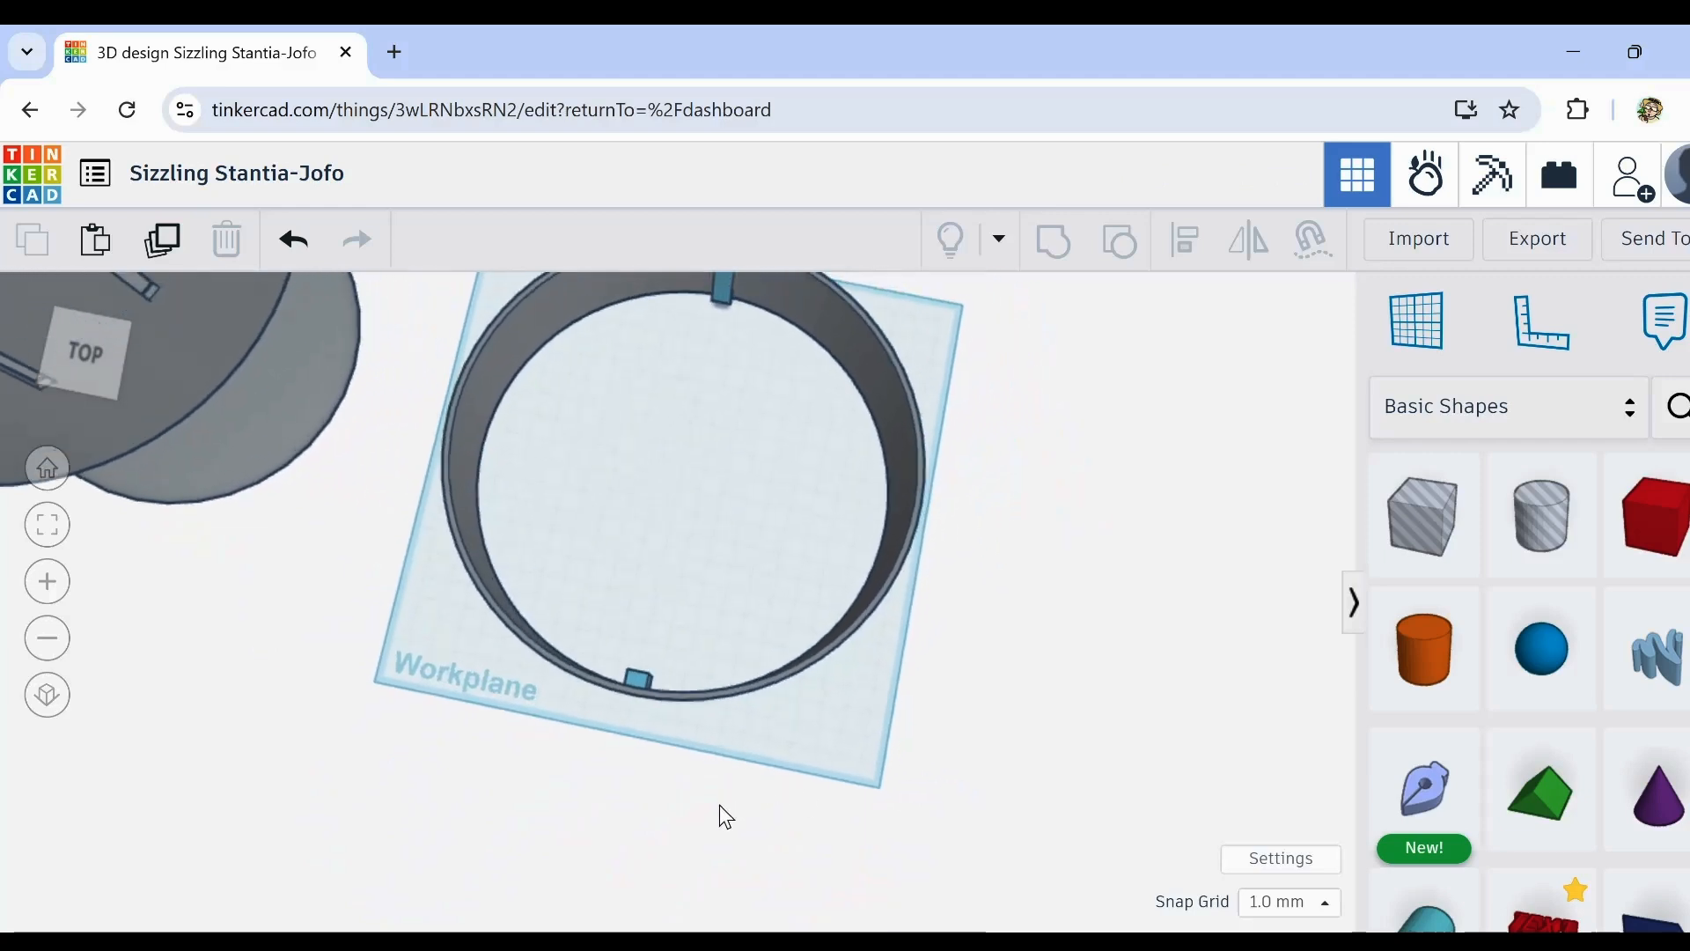
pyautogui.click(724, 293)
pyautogui.keyDown('shift'); pyautogui.click(630, 690); pyautogui.keyUp('shift')
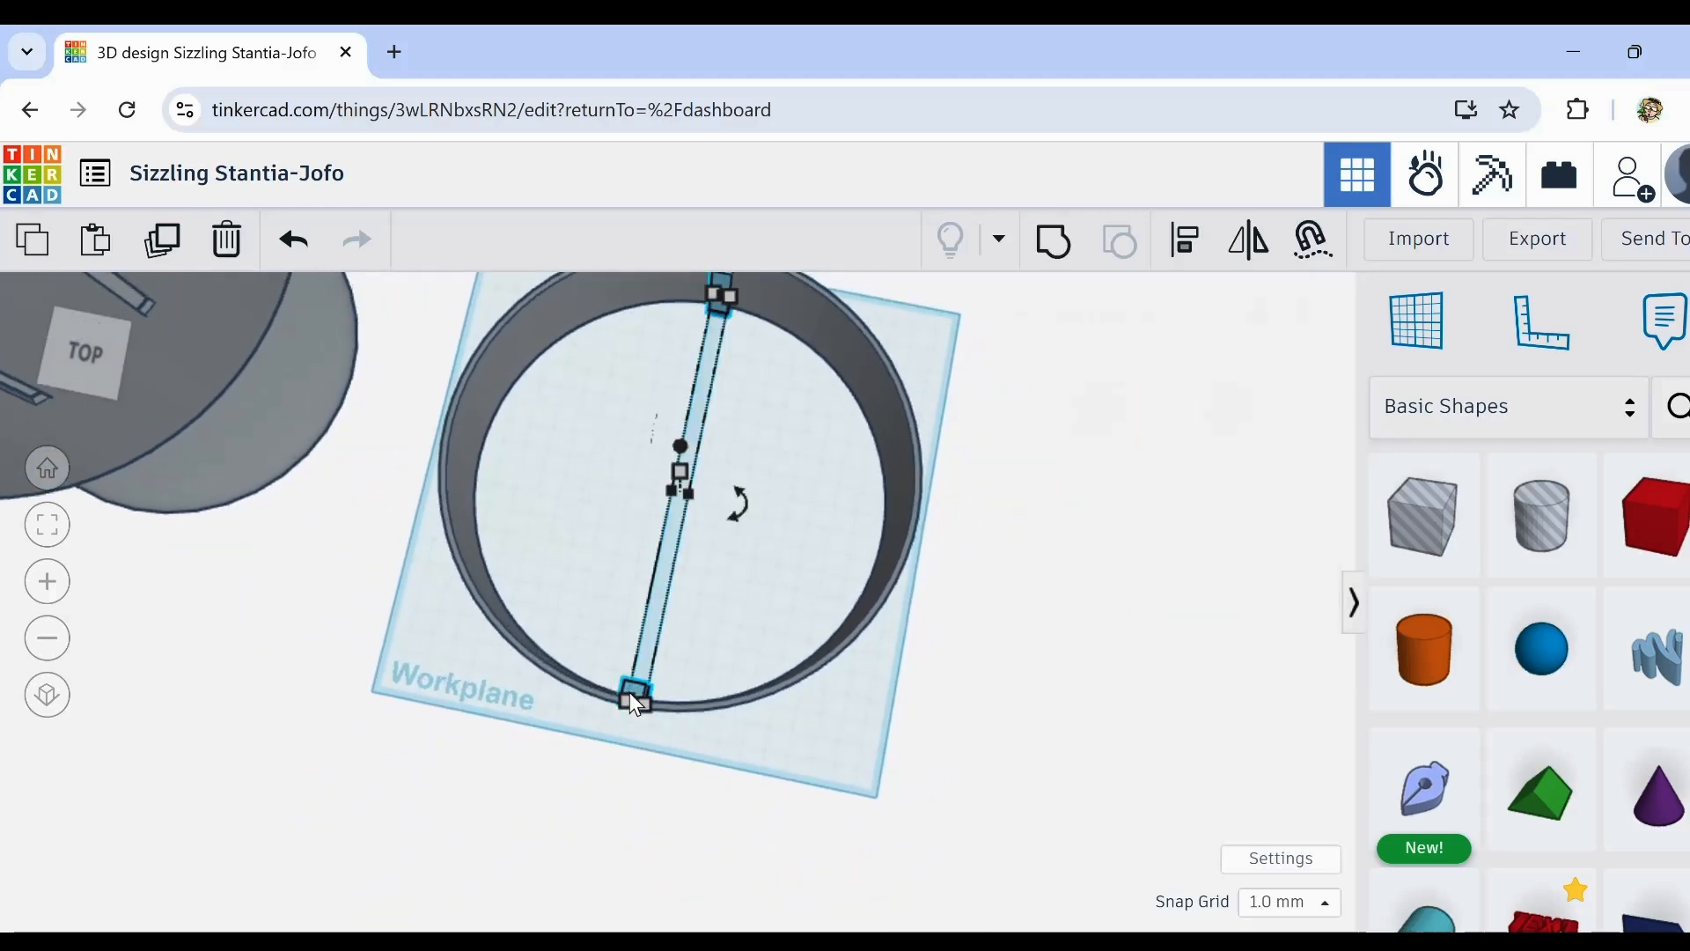
pyautogui.moveTo(819, 901); pyautogui.dragTo(768, 526, button='right')
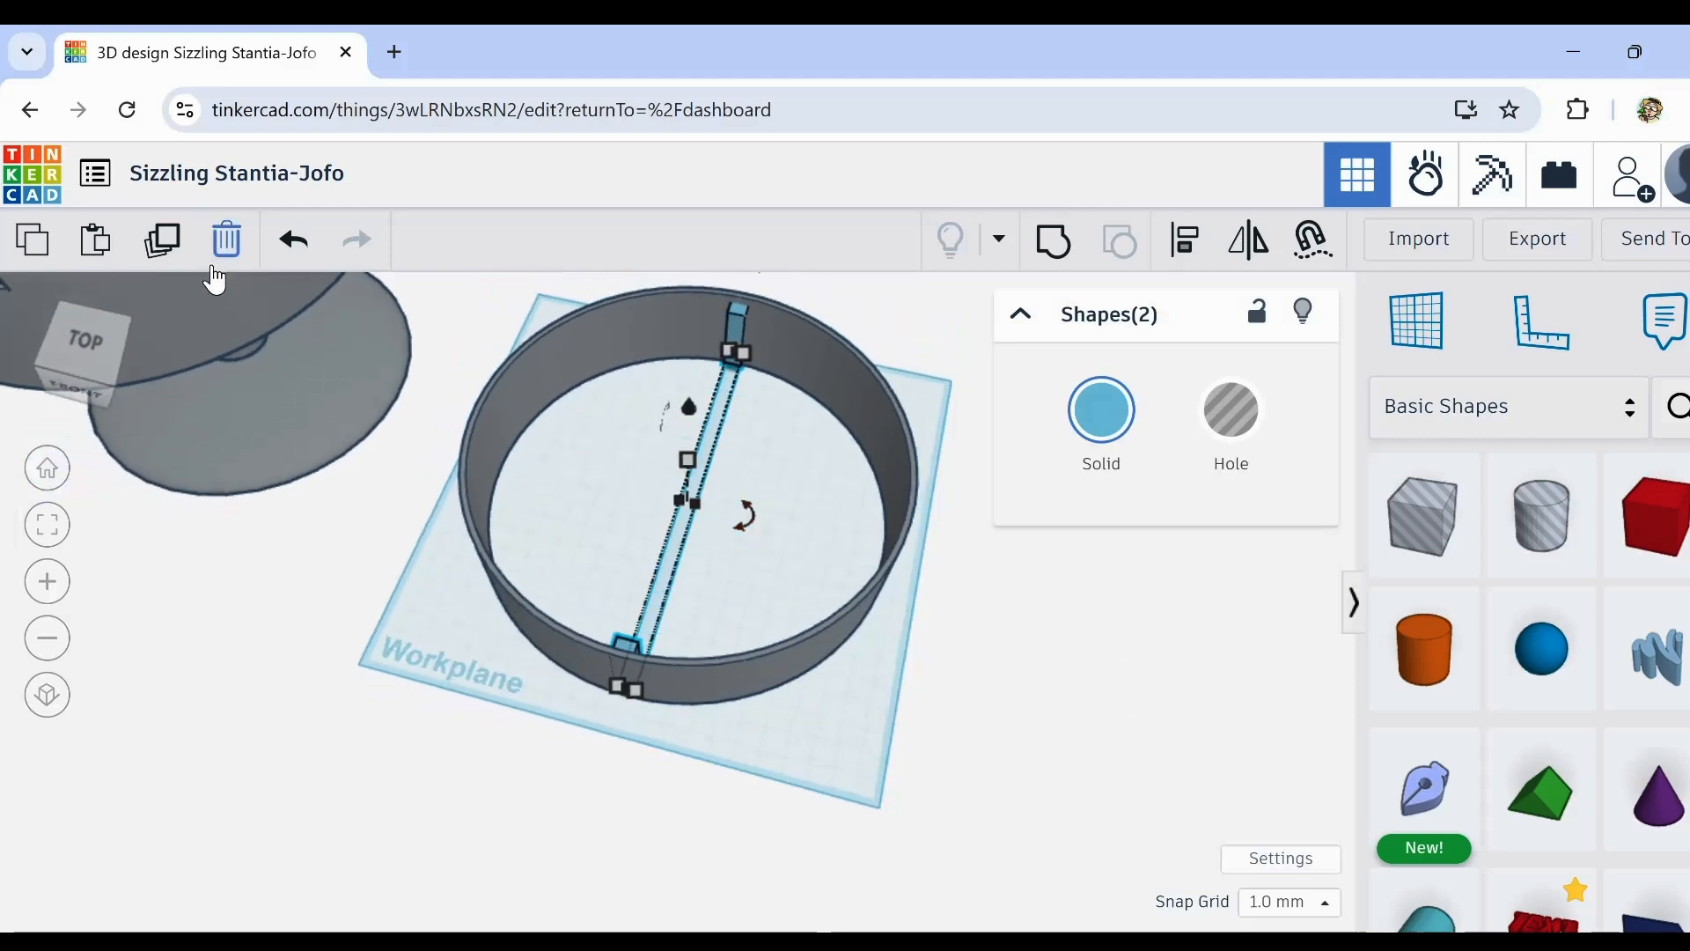
pyautogui.click(174, 251)
pyautogui.moveTo(742, 506)
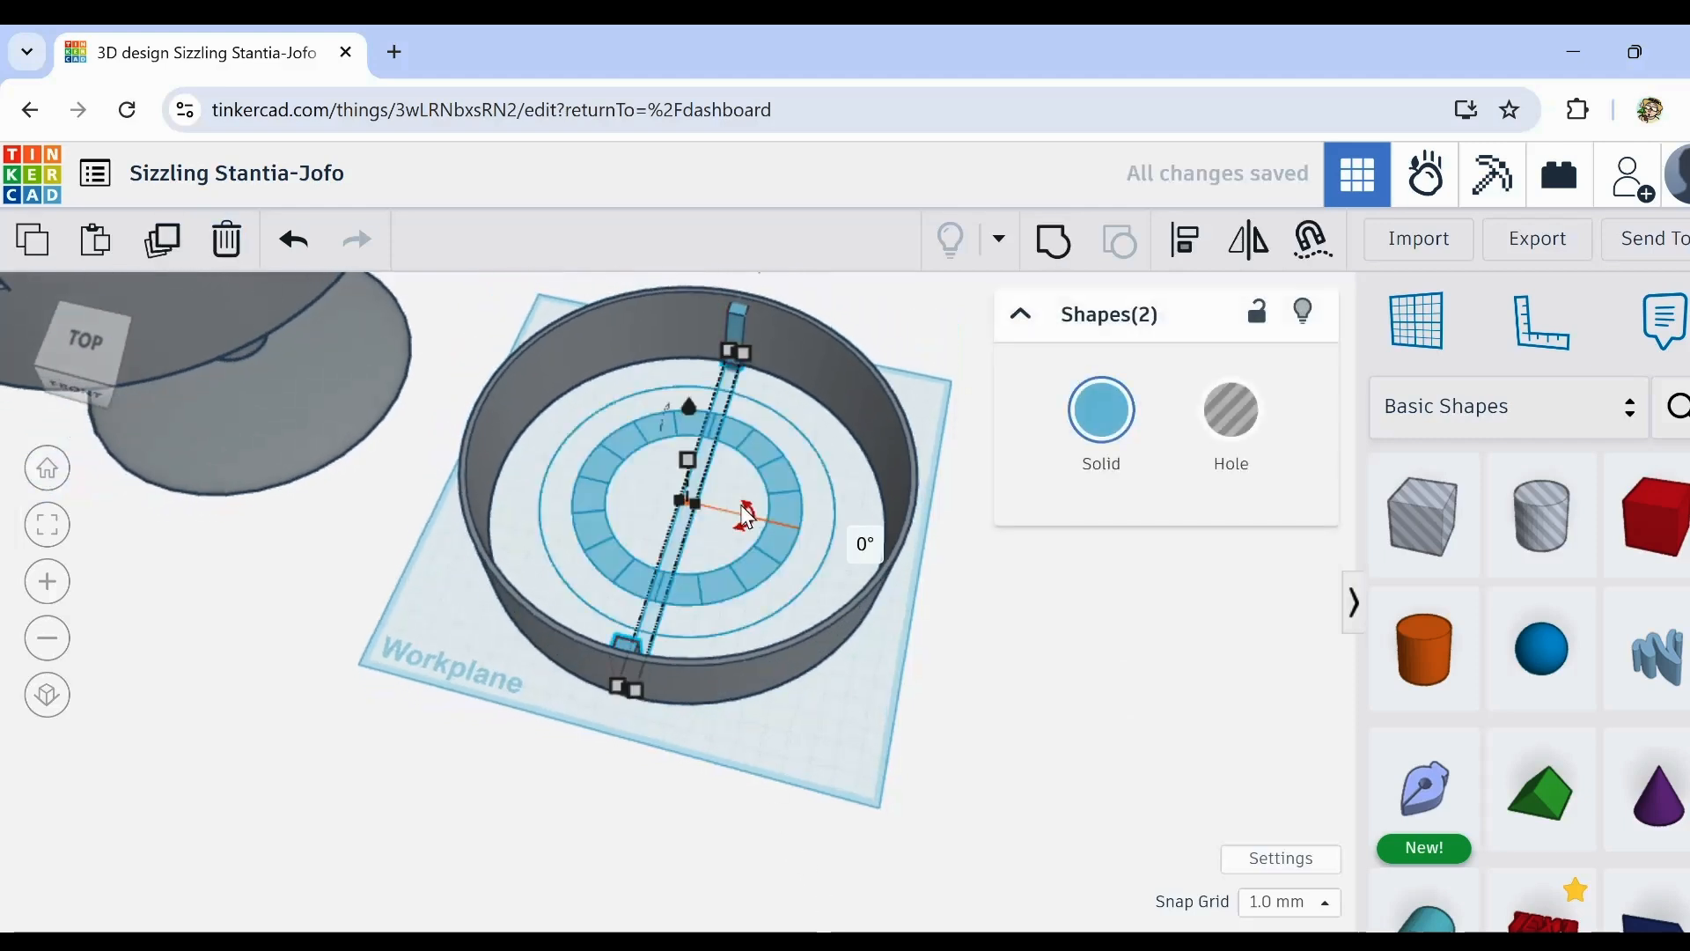
pyautogui.moveTo(743, 515); pyautogui.dragTo(750, 526)
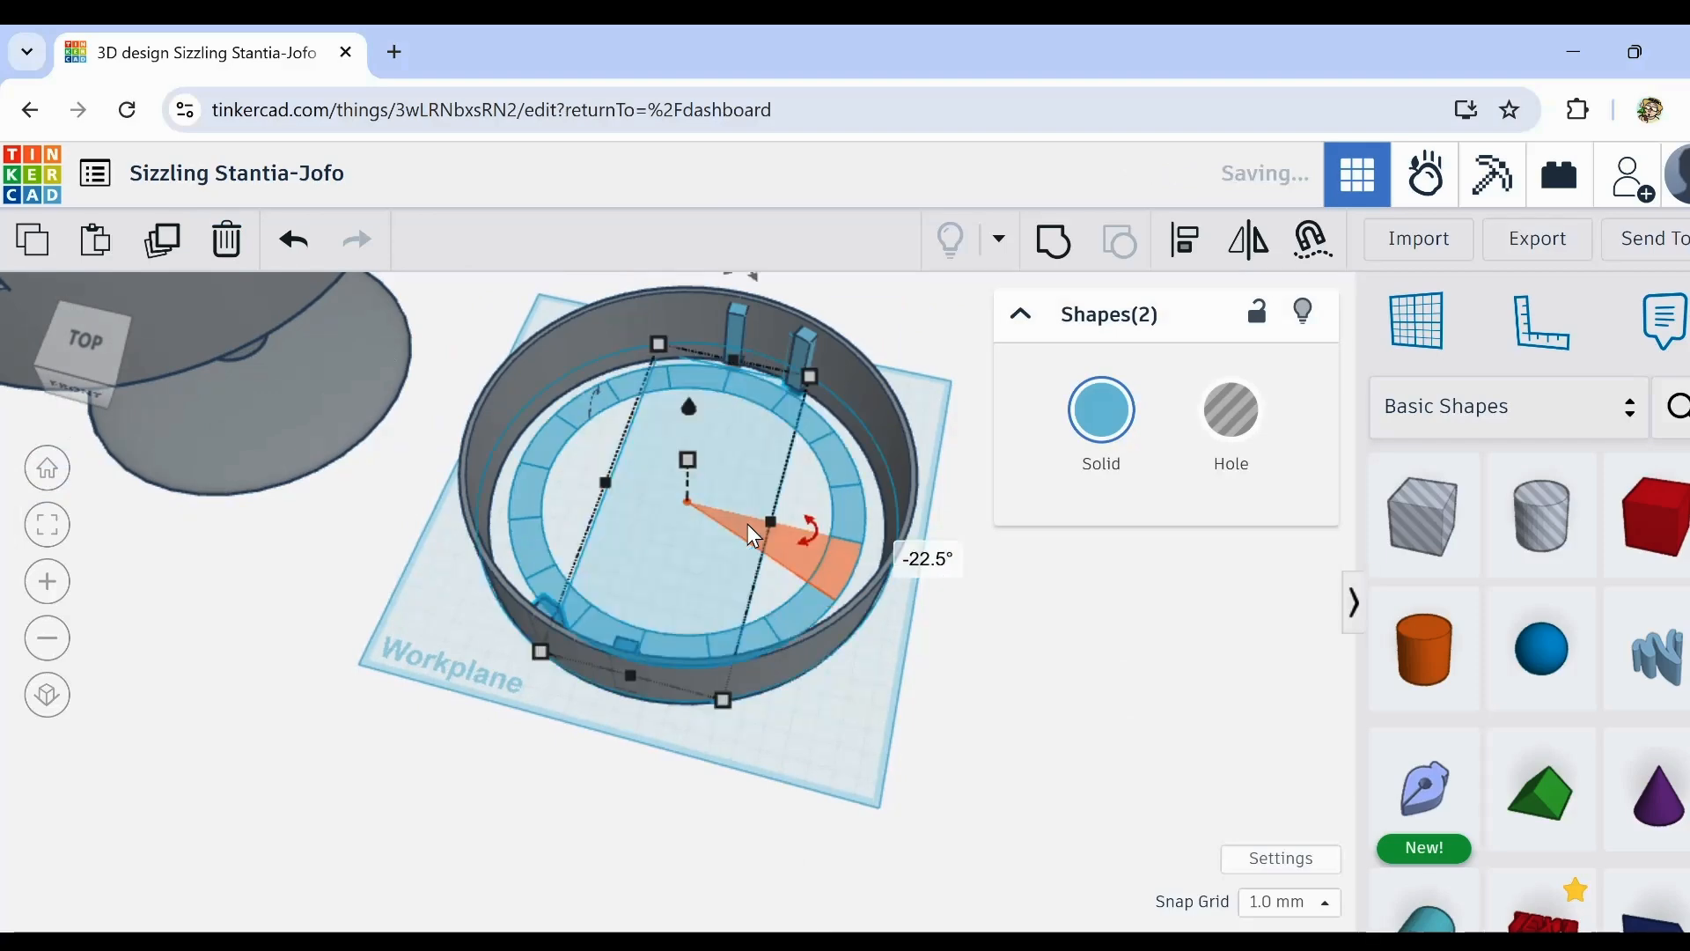
# Step: Repeat the rotated duplication of the post pair until posts line the whole inner wall at 22.5° spacing
pyautogui.click(161, 251)
pyautogui.click(162, 251)
pyautogui.click(163, 252)
pyautogui.click(163, 252)
pyautogui.click(163, 253)
pyautogui.click(164, 253)
pyautogui.click(162, 251)
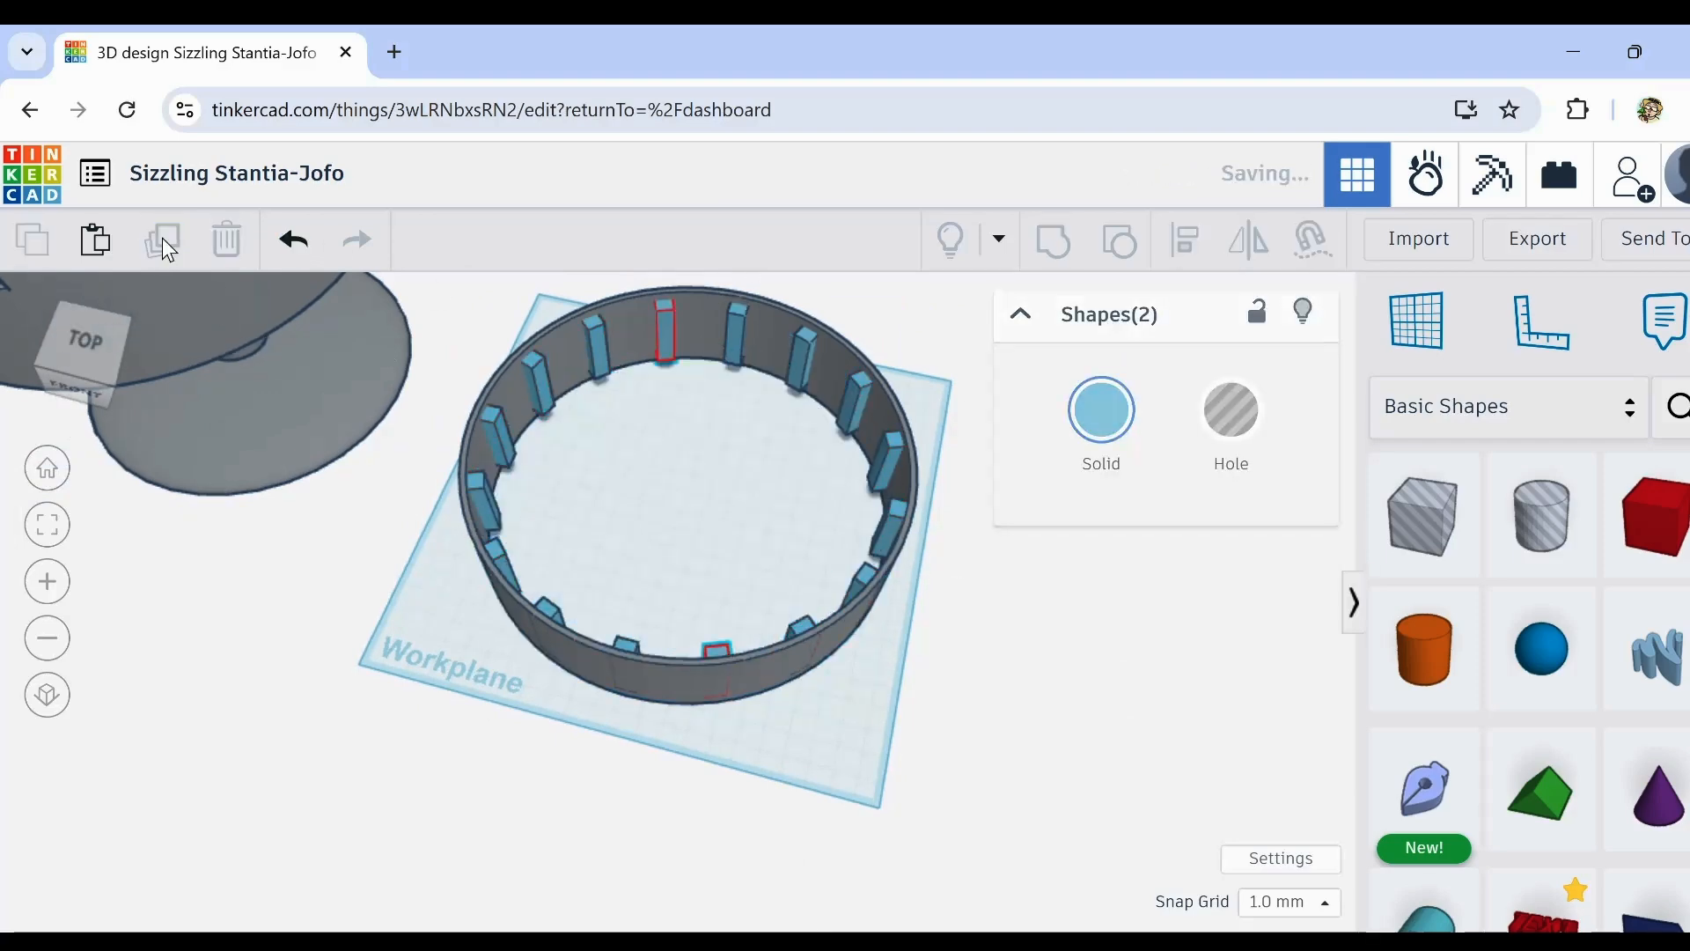
pyautogui.click(333, 689)
# Step: Try rotating the back post of the ring to line it up with the wall
pyautogui.moveTo(332, 689); pyautogui.dragTo(421, 605, button='right')
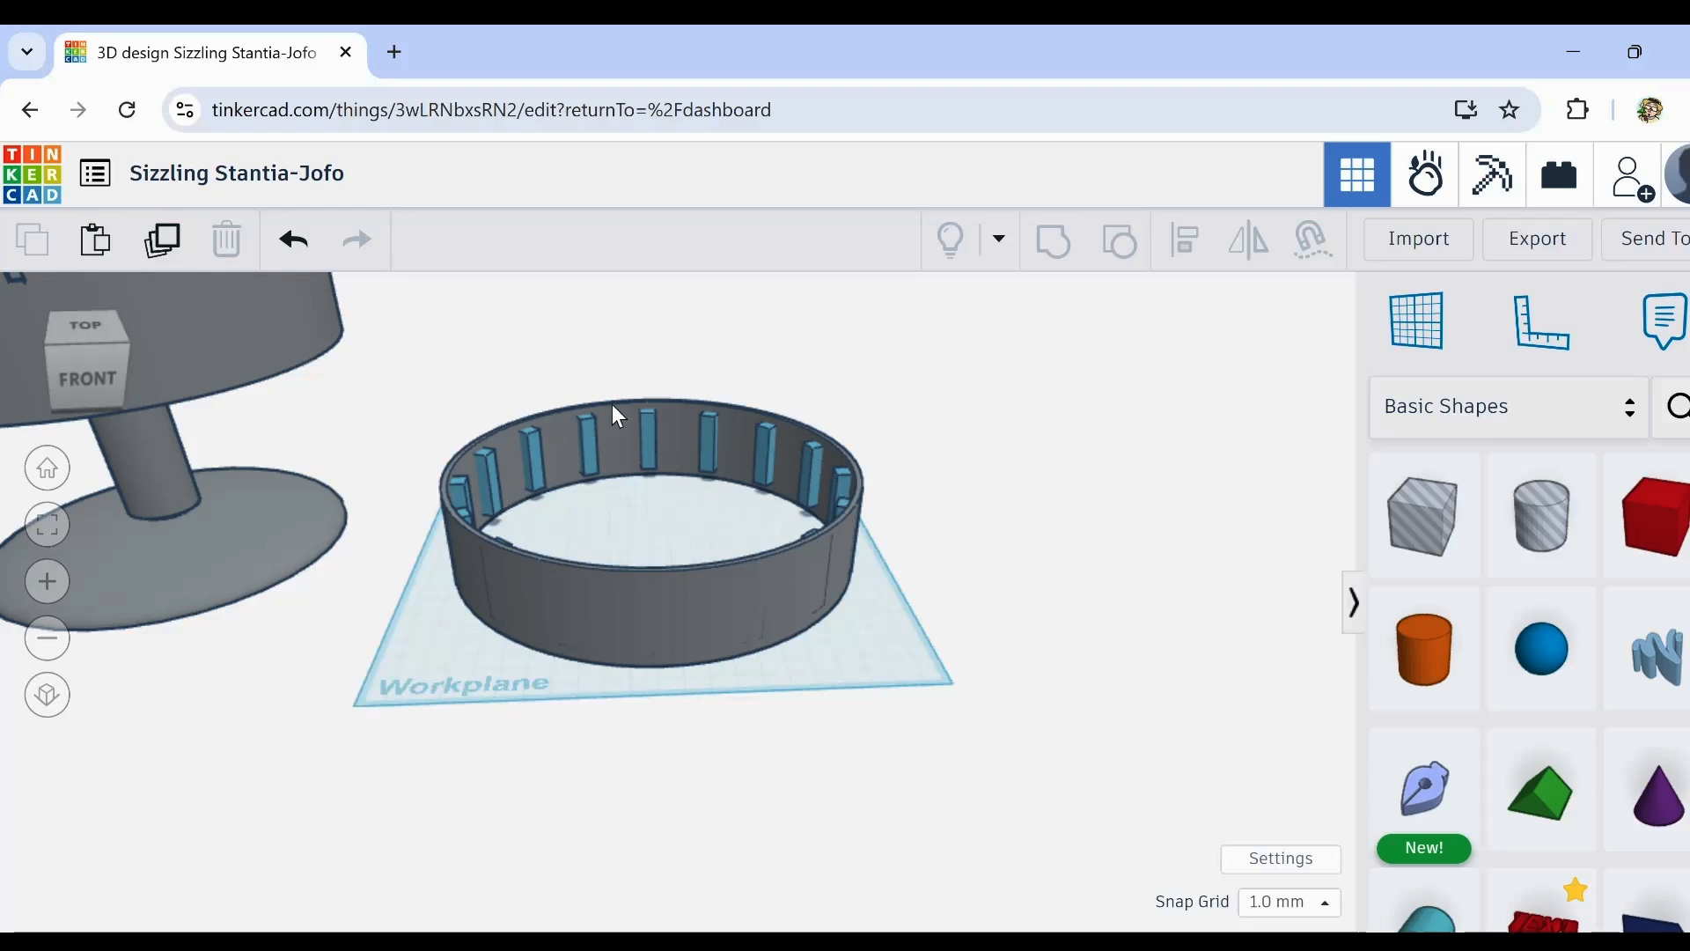
pyautogui.scroll(5, 649, 426)
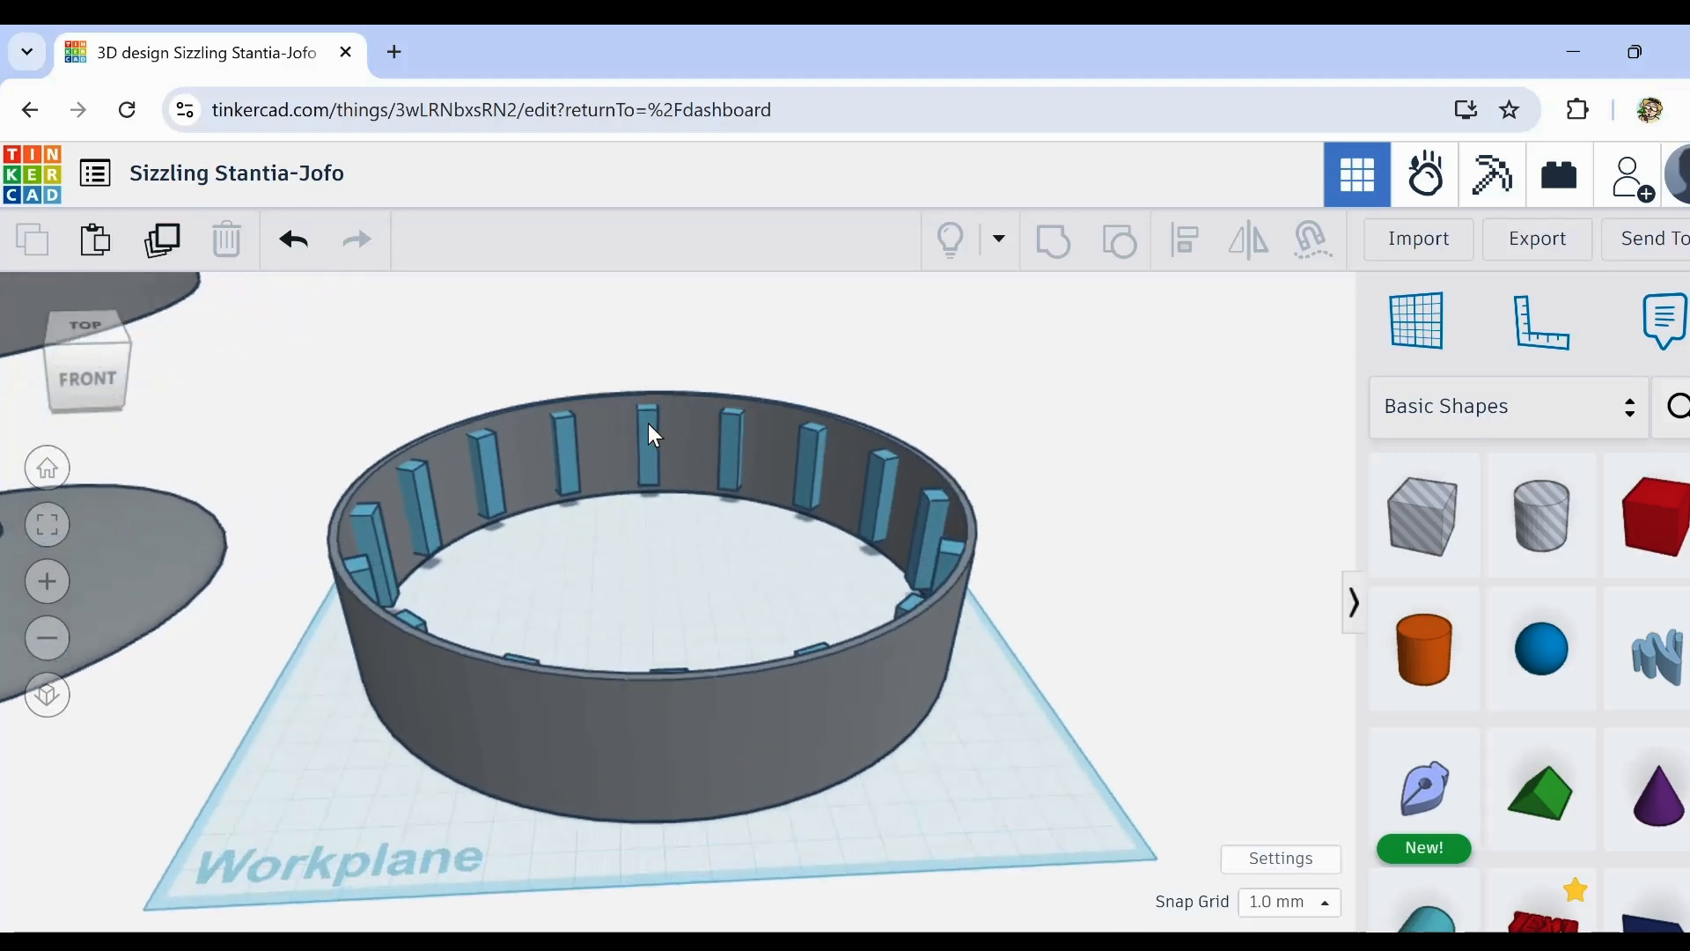
pyautogui.scroll(3, 650, 426)
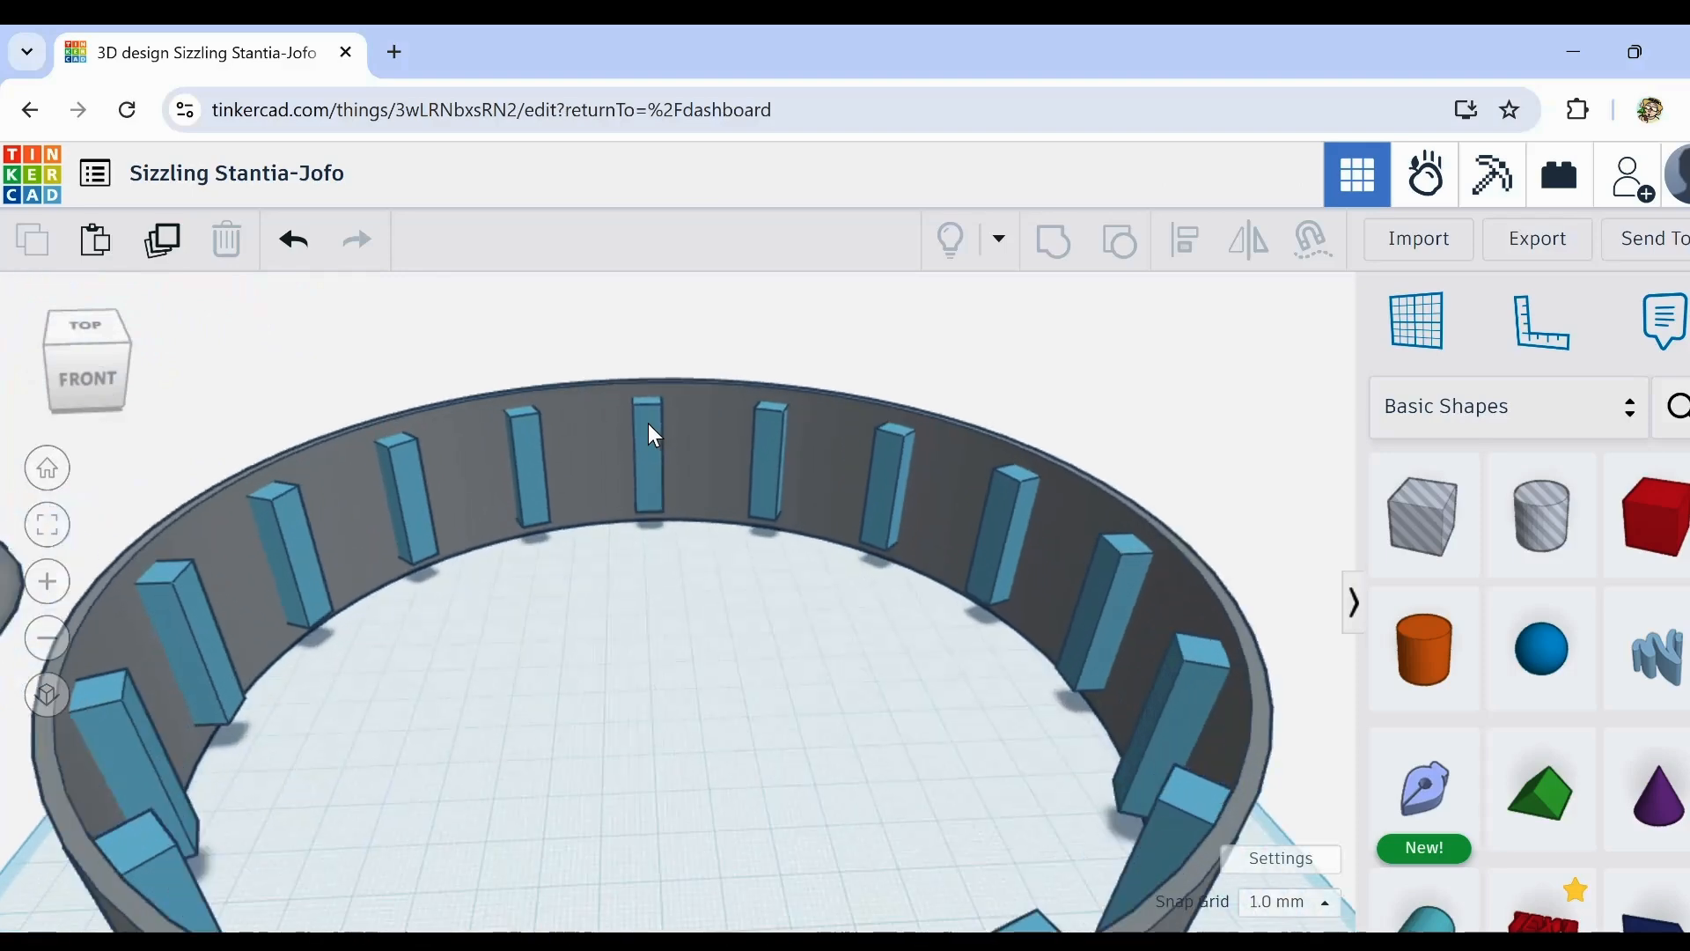
pyautogui.click(646, 410)
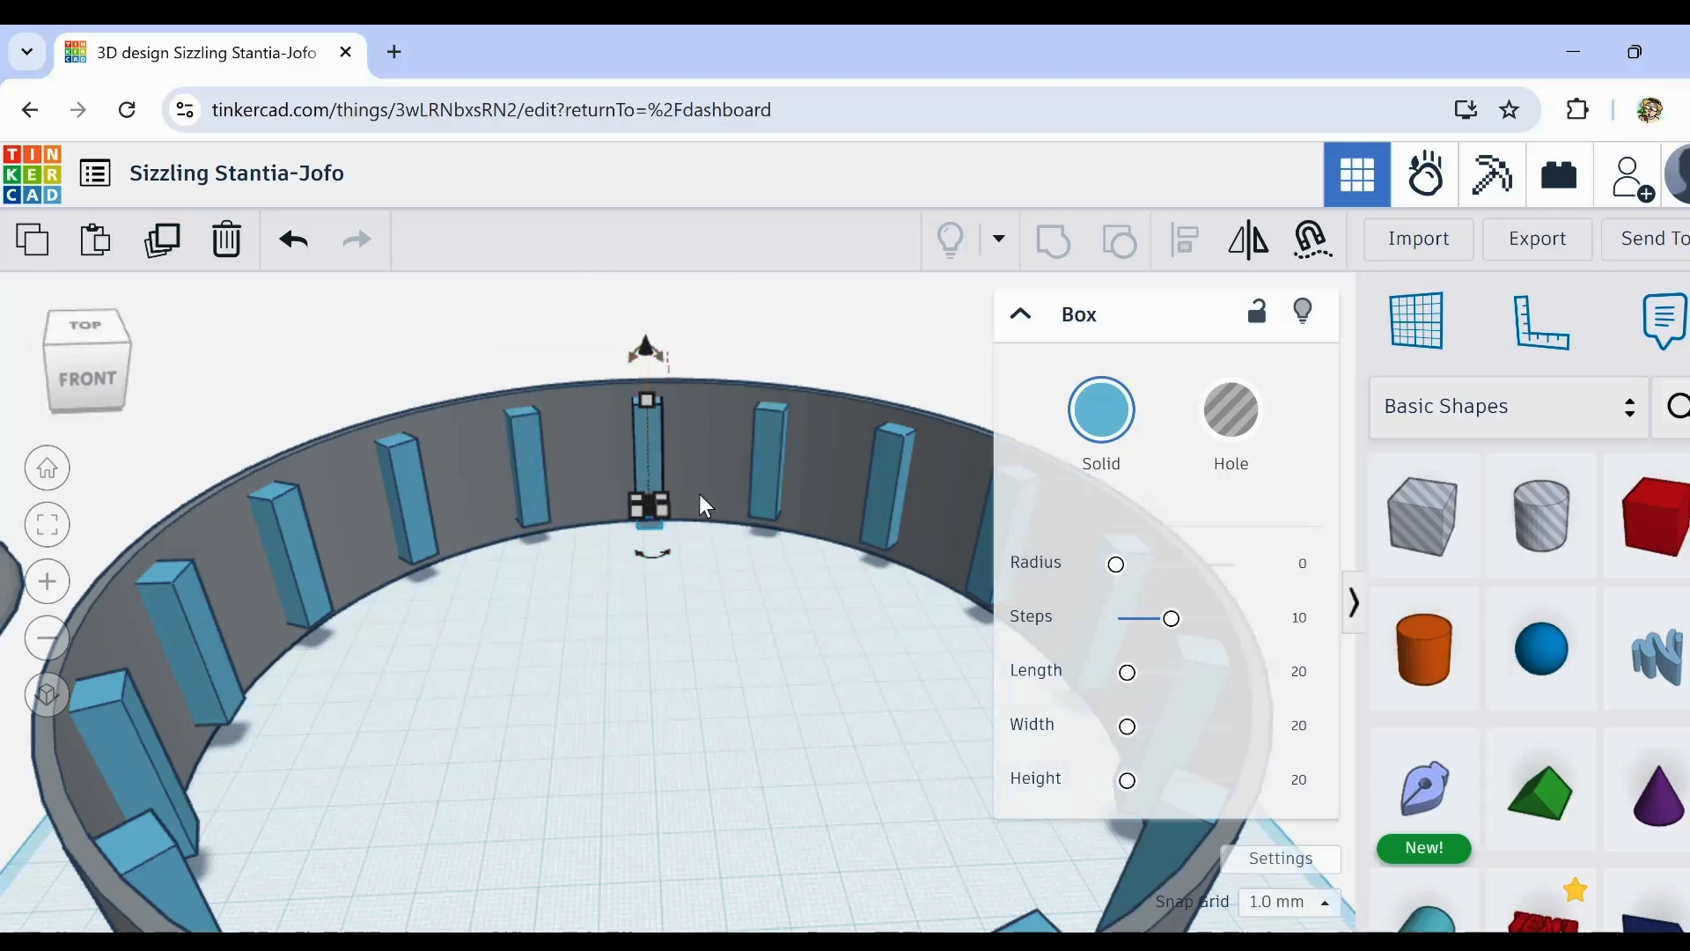
pyautogui.moveTo(699, 494); pyautogui.dragTo(669, 588, button='right')
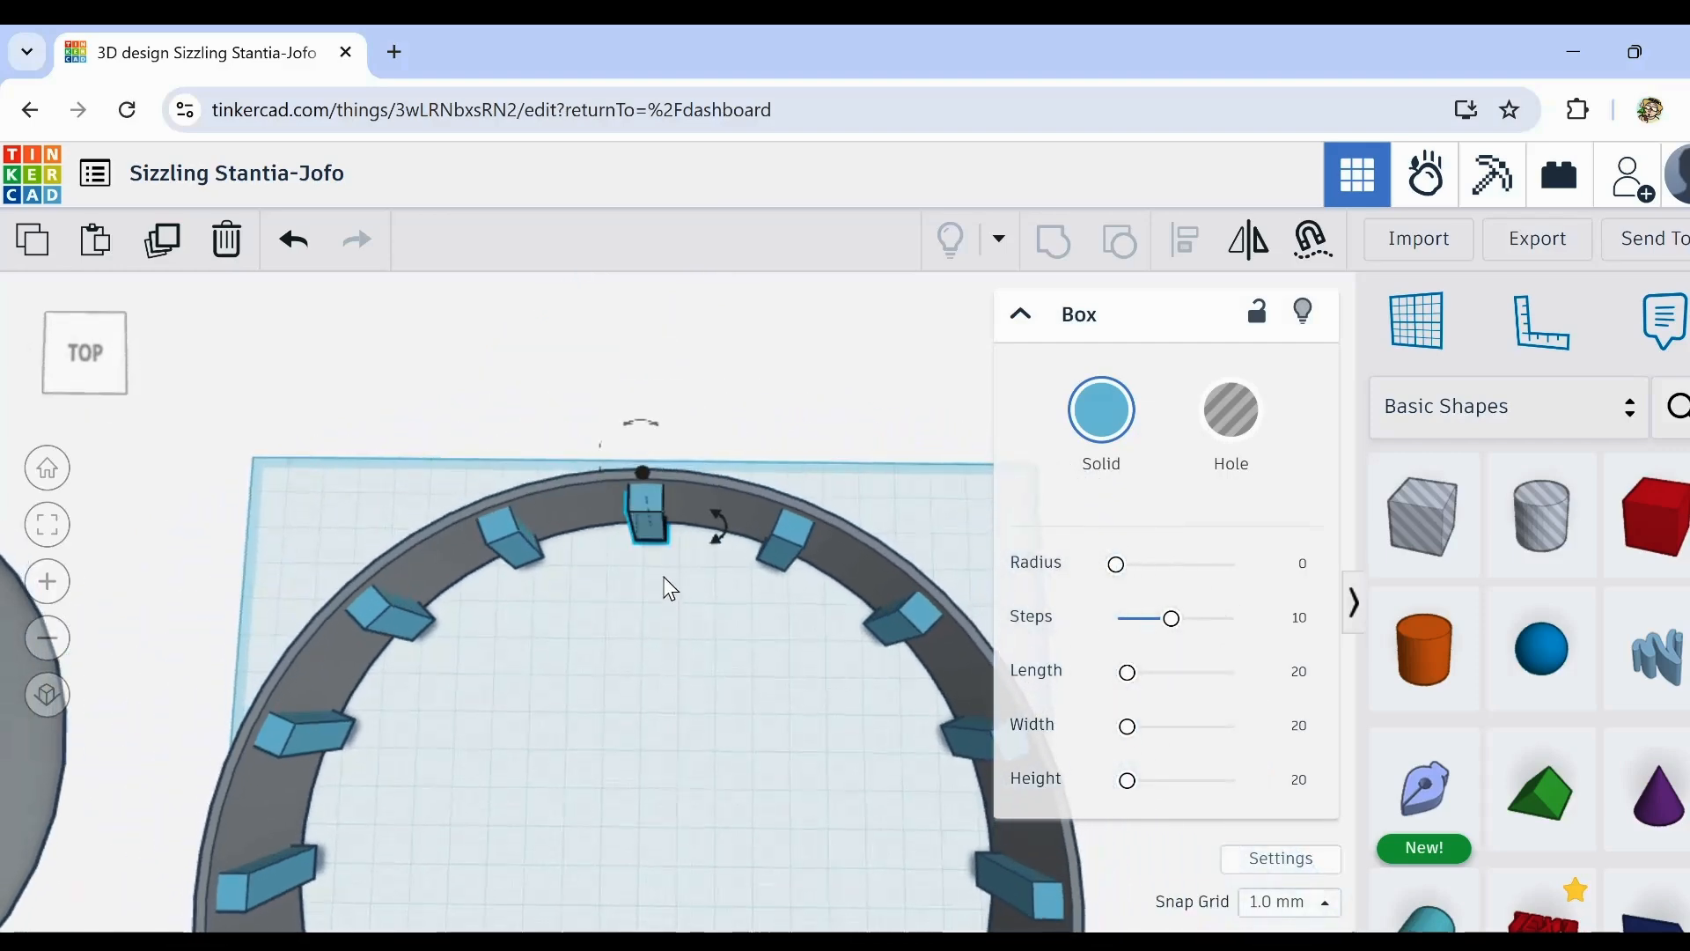
pyautogui.moveTo(714, 546)
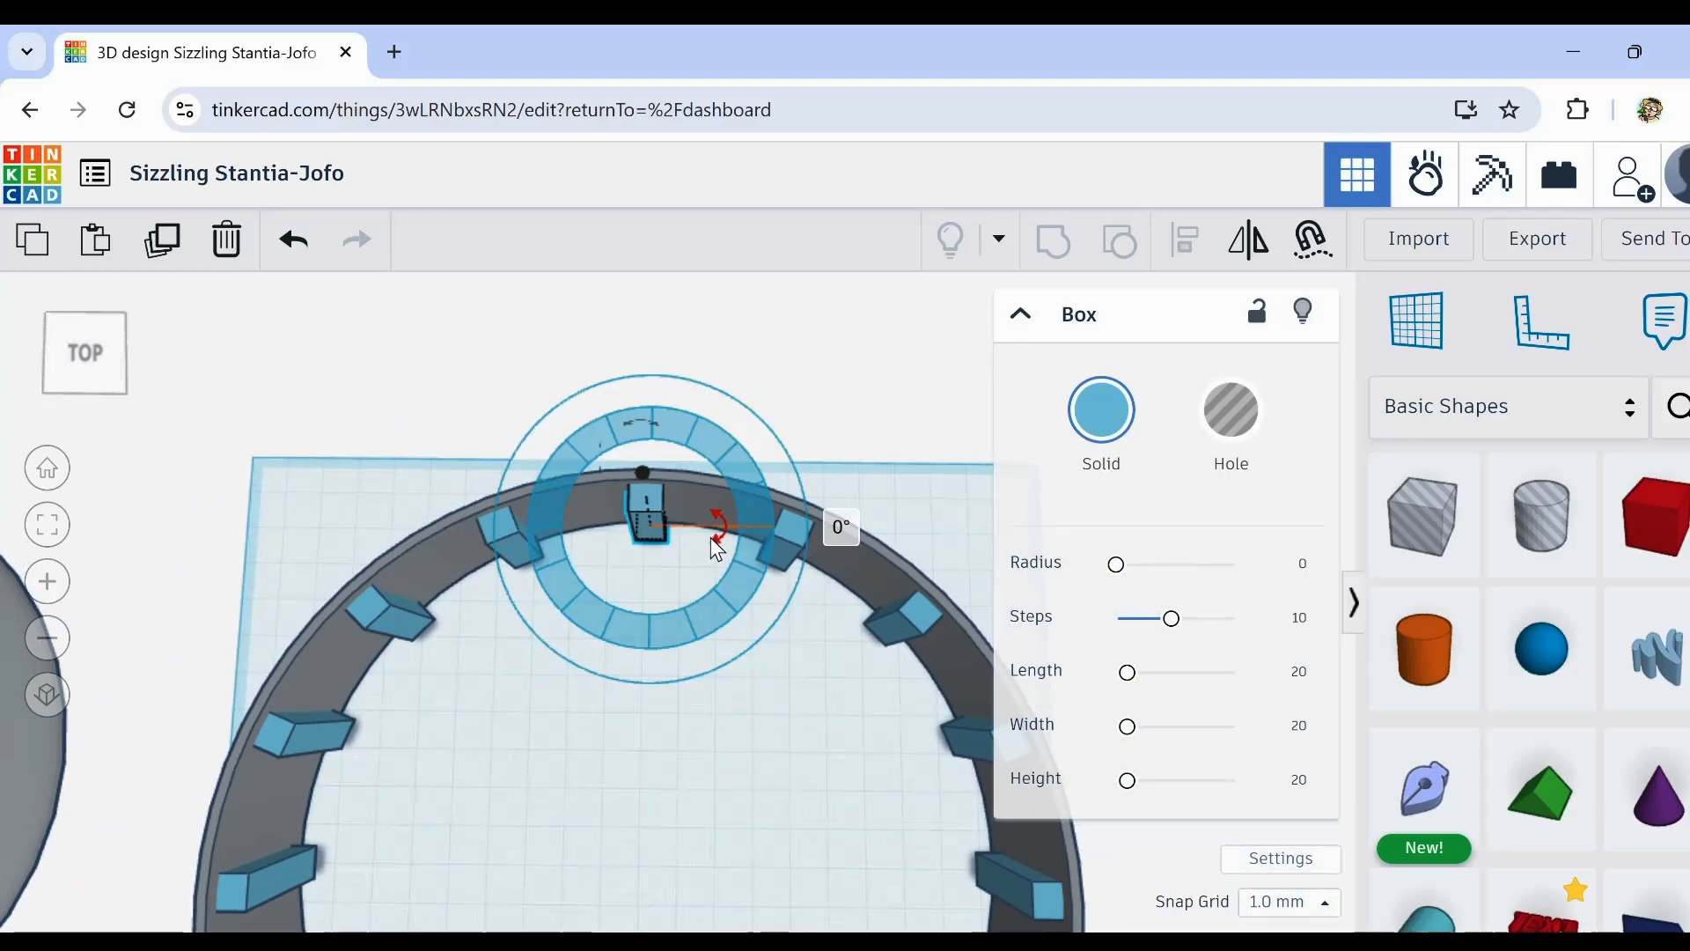
pyautogui.moveTo(711, 537); pyautogui.dragTo(713, 535)
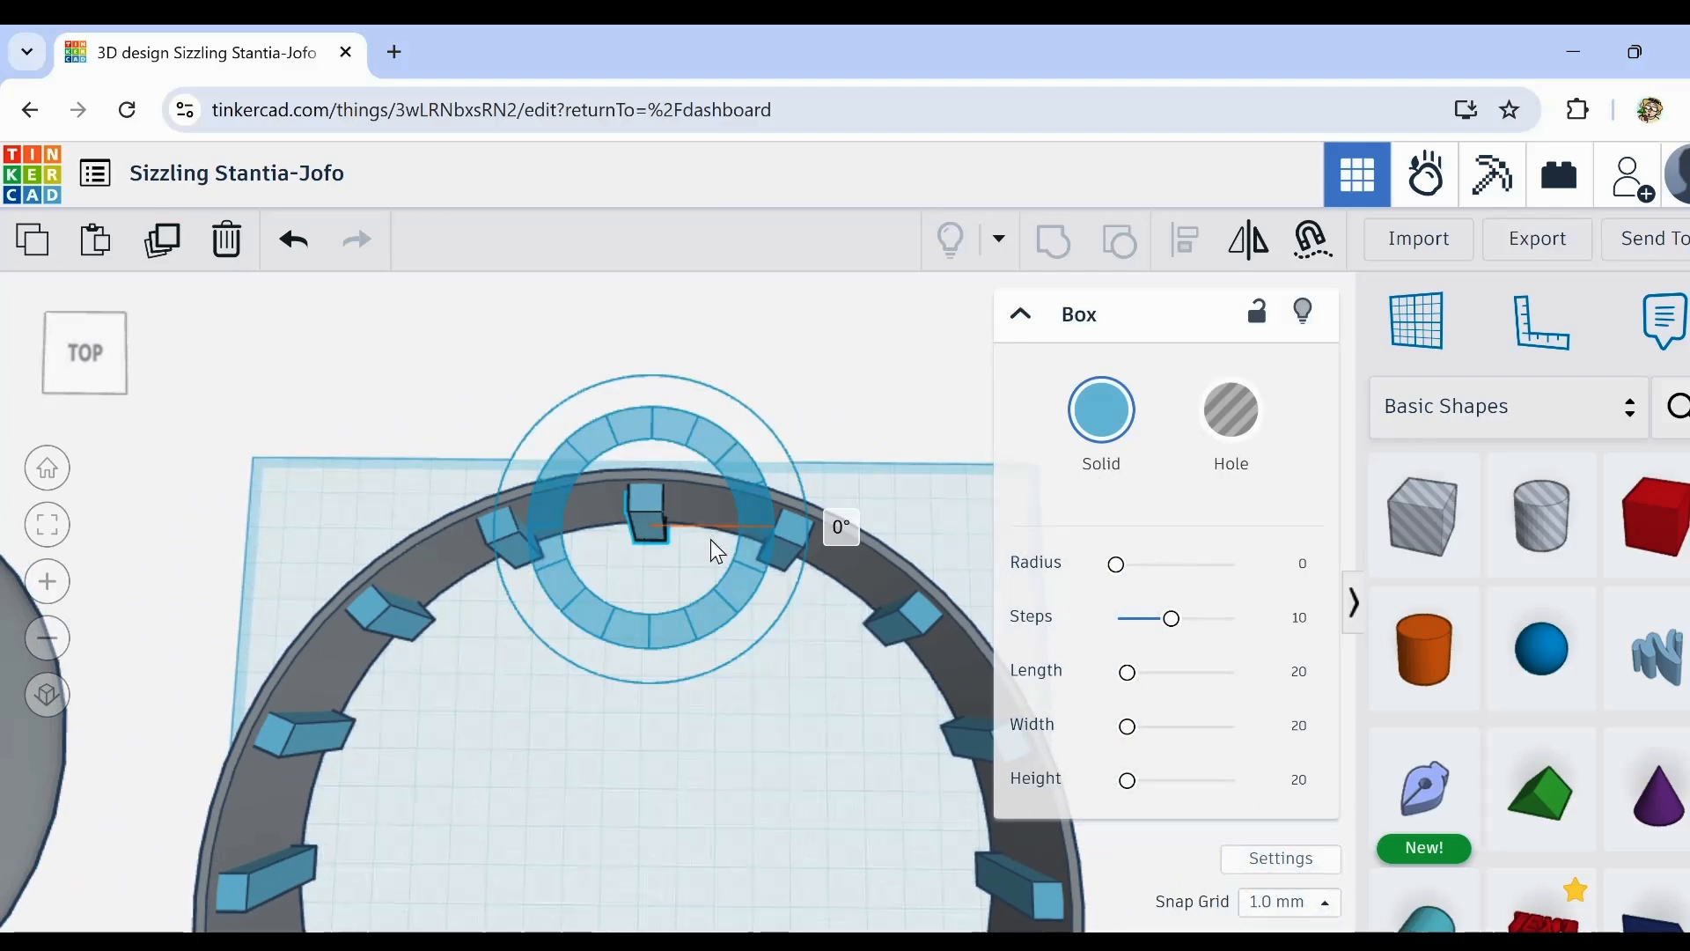
pyautogui.moveTo(712, 559); pyautogui.dragTo(705, 553)
pyautogui.click(785, 541)
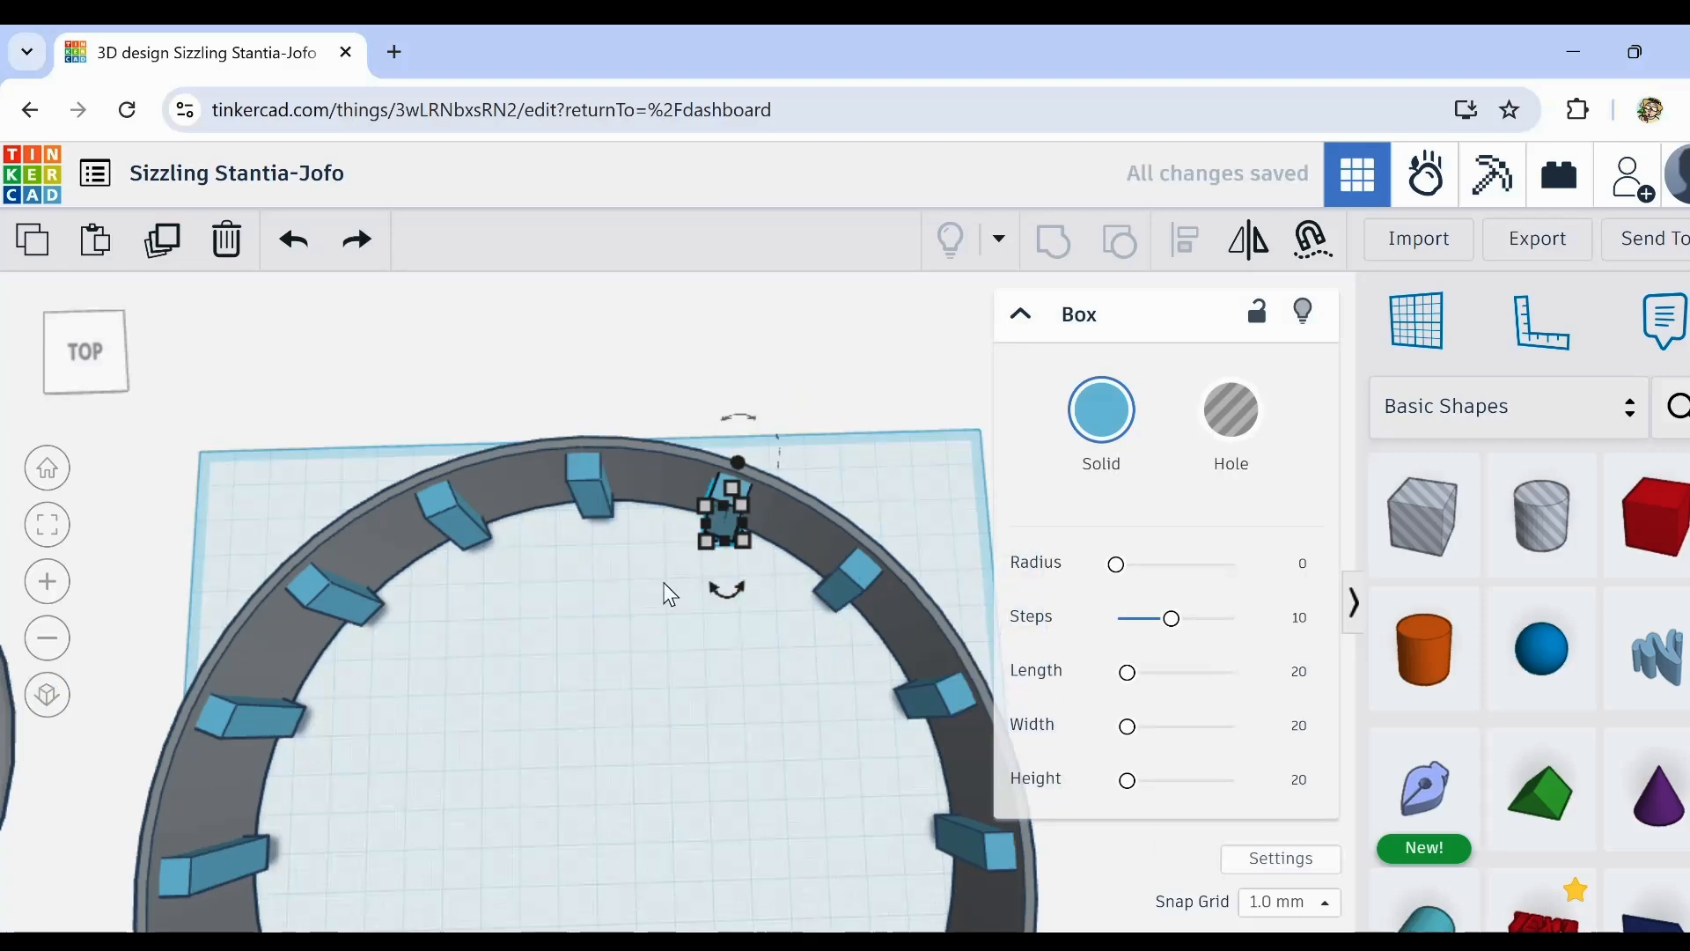
pyautogui.click(664, 583)
# Step: Try rotating the back post by 10° about its vertical axis, and undo that rotation
pyautogui.click(599, 498)
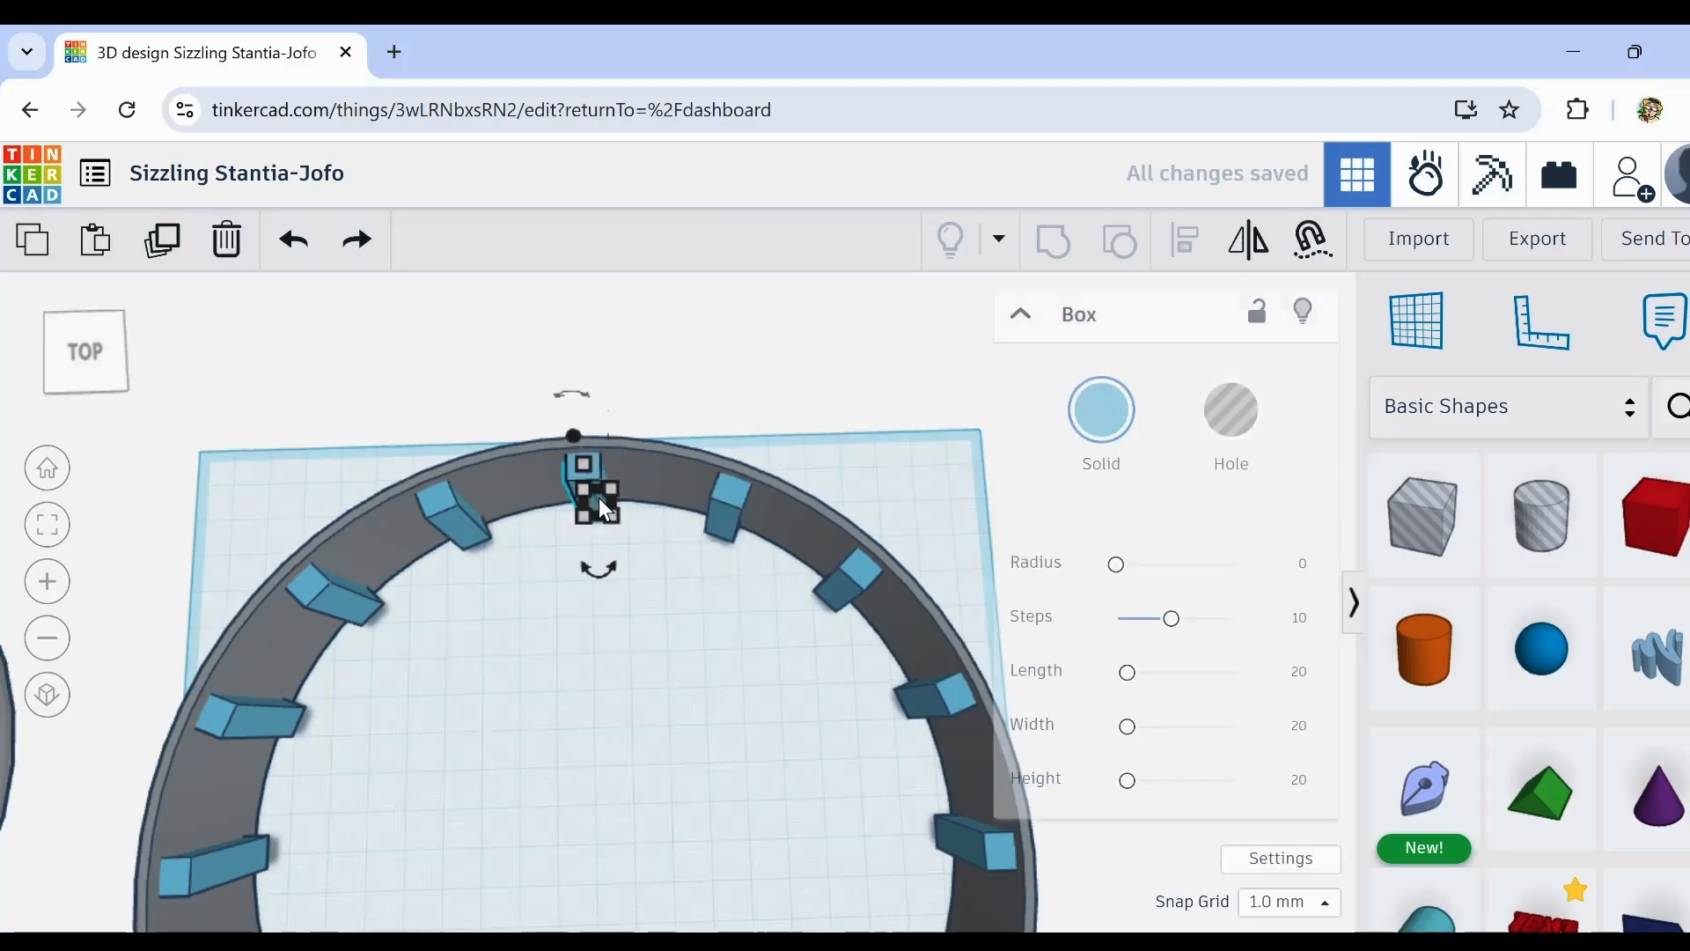
pyautogui.scroll(5, 588, 499)
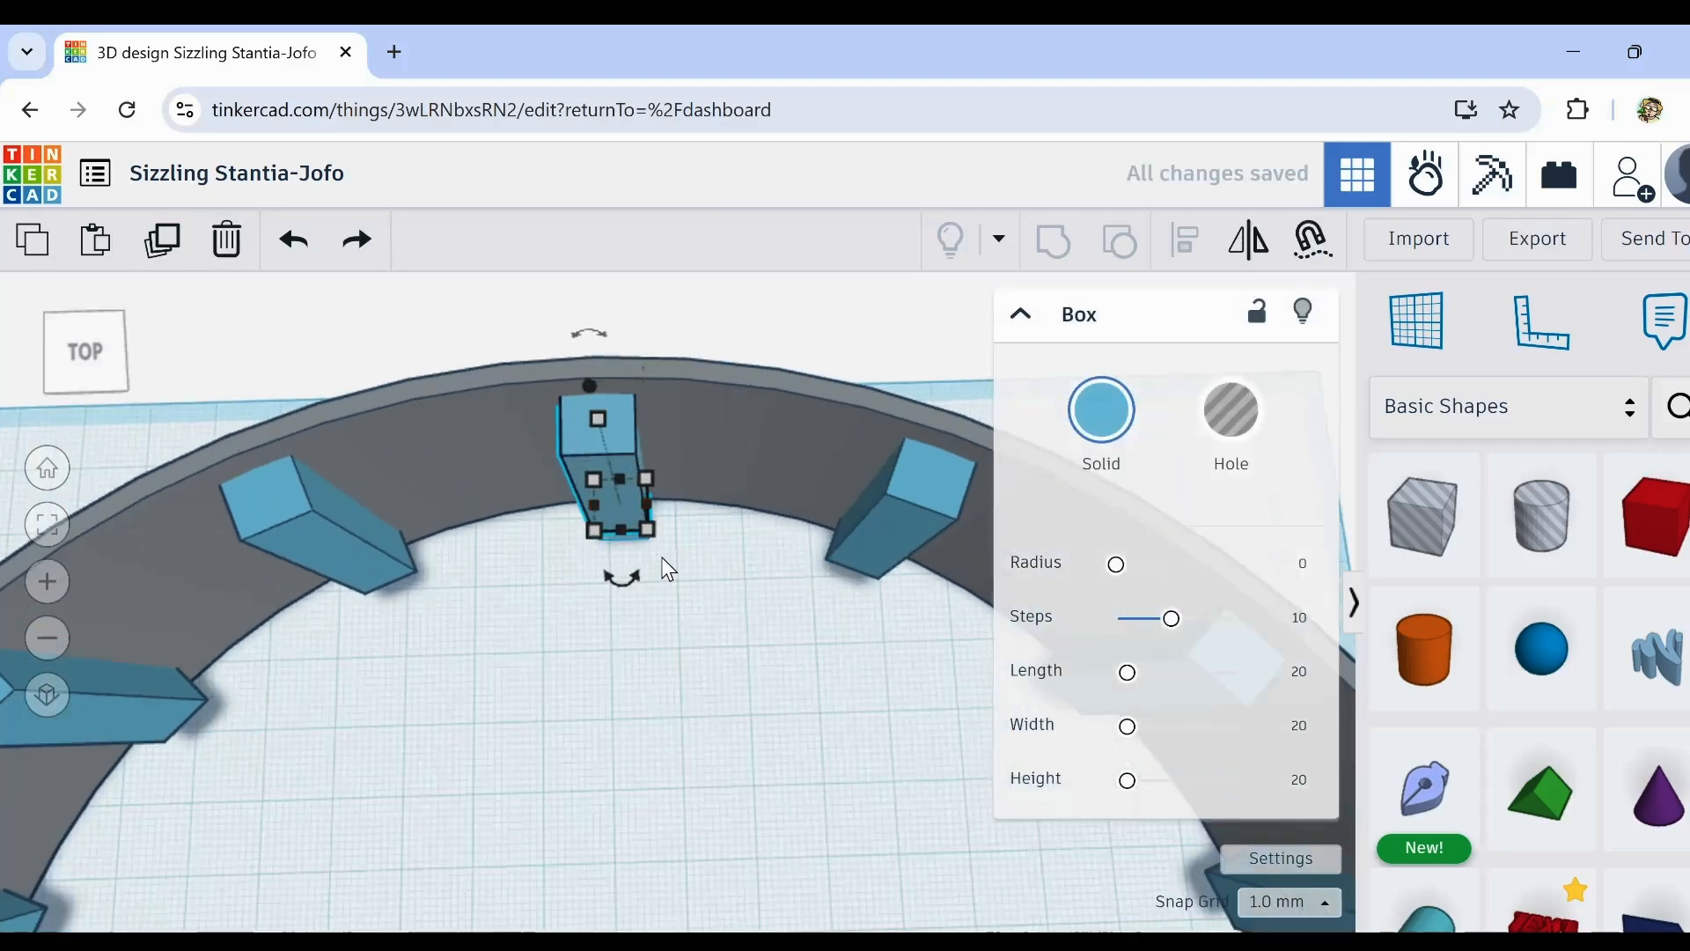
pyautogui.moveTo(628, 573); pyautogui.dragTo(588, 744)
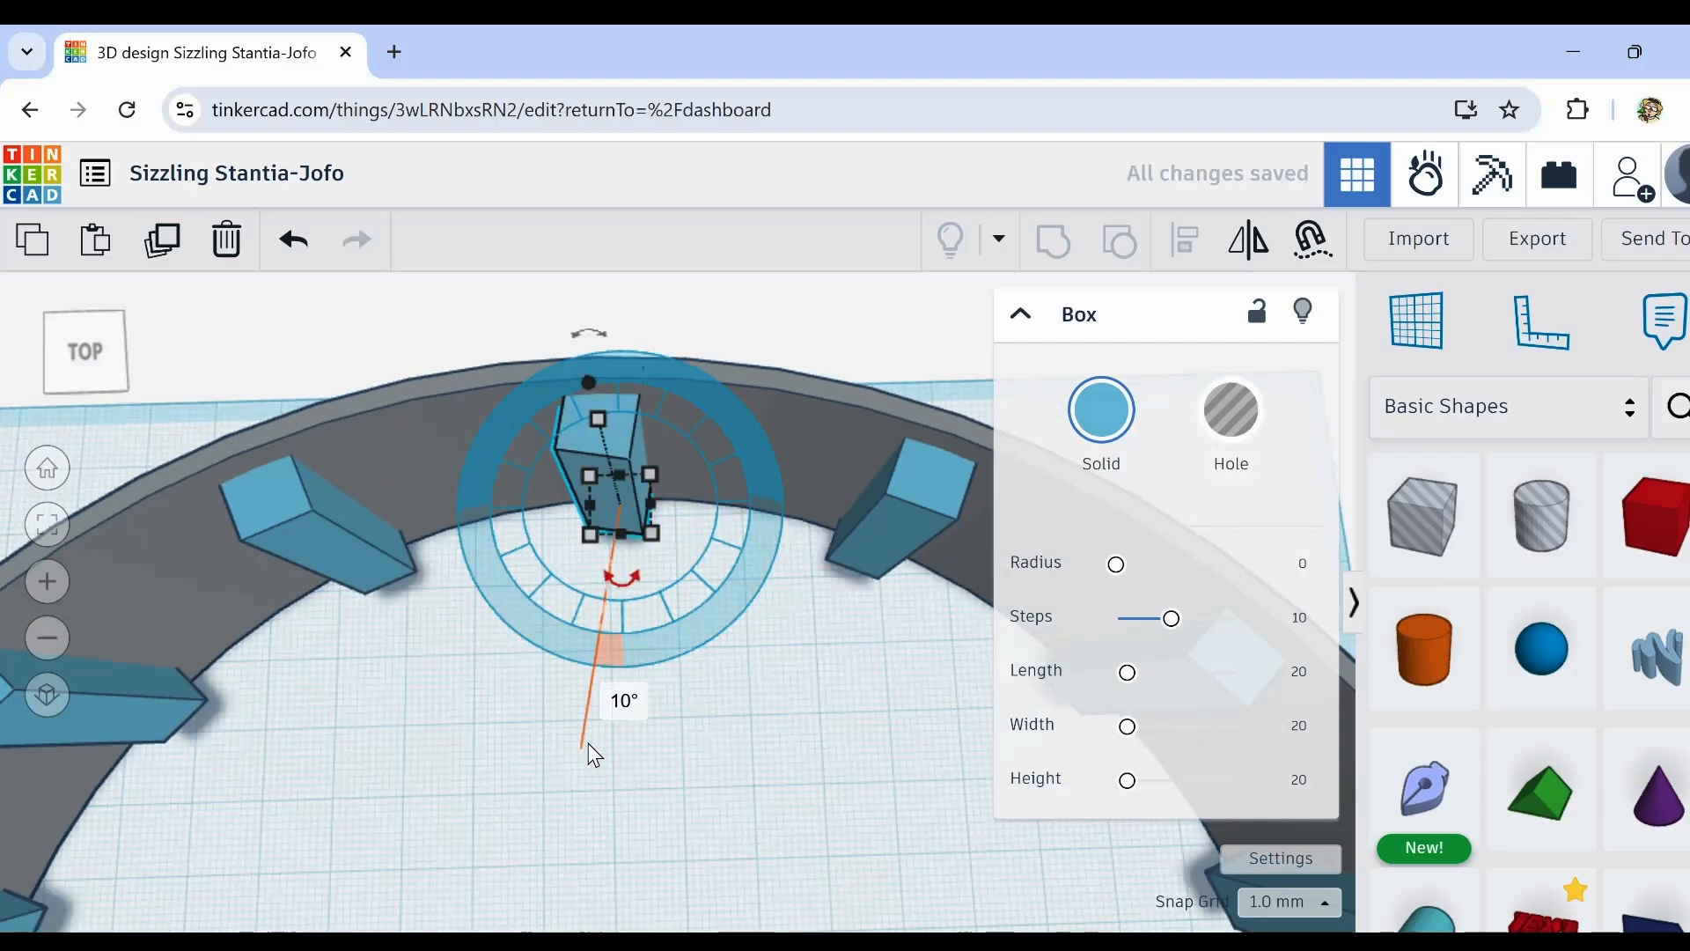
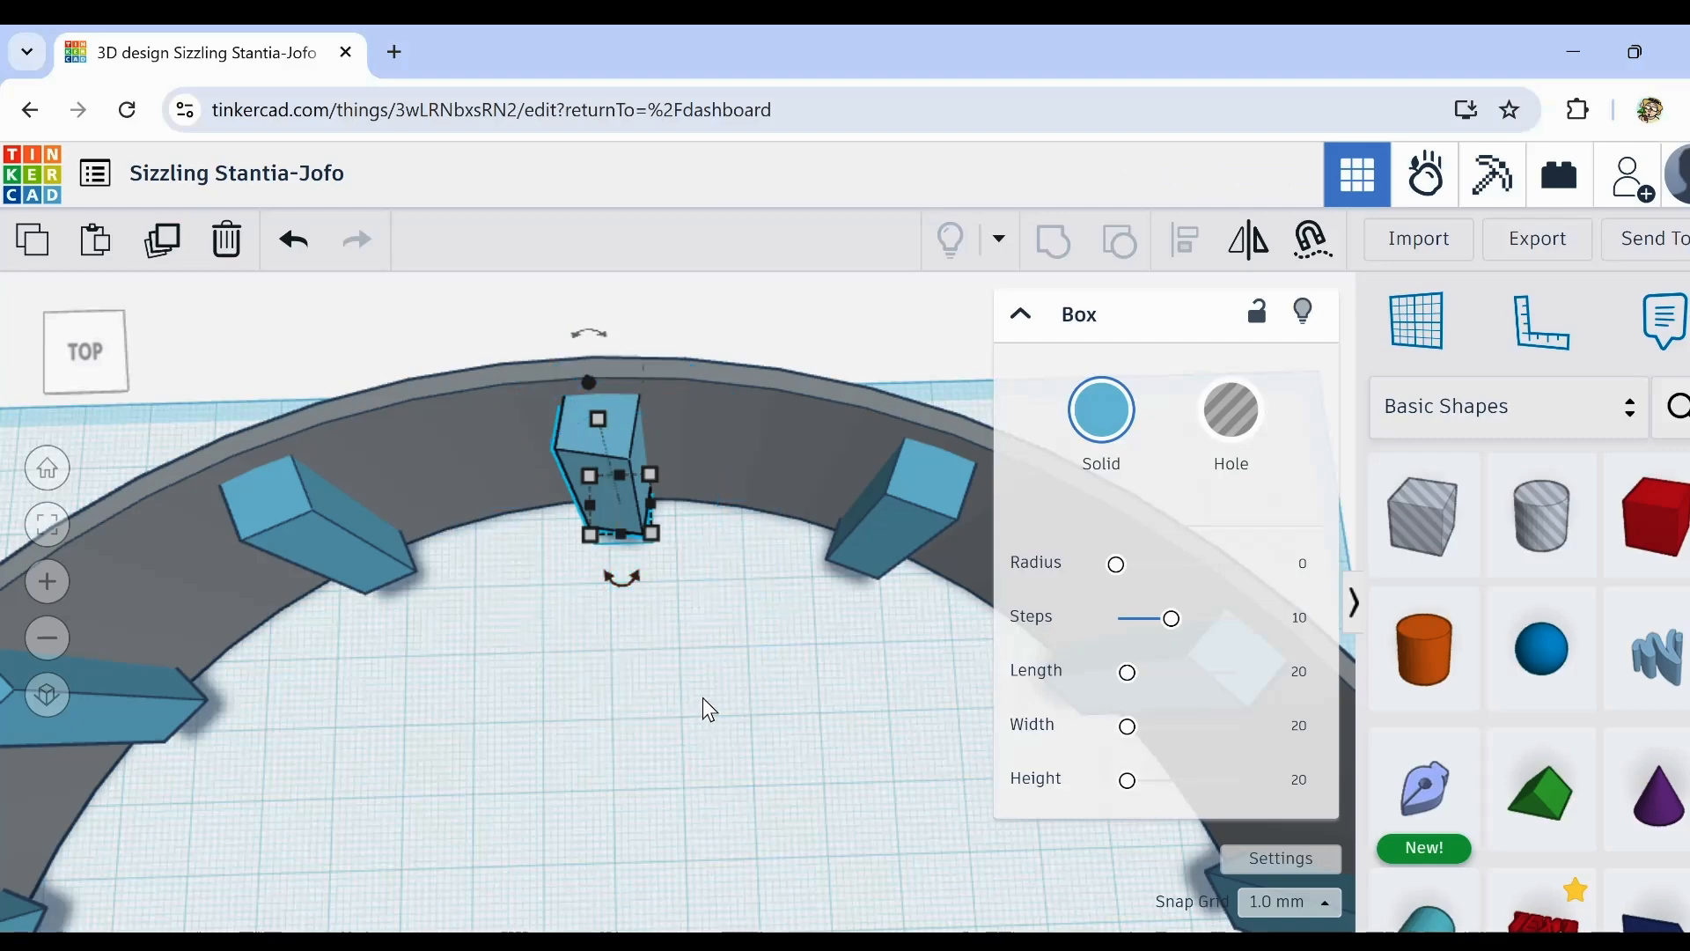
pyautogui.scroll(-3, 702, 698)
pyautogui.moveTo(741, 774); pyautogui.dragTo(662, 361, button='middle')
pyautogui.scroll(-3, 663, 363)
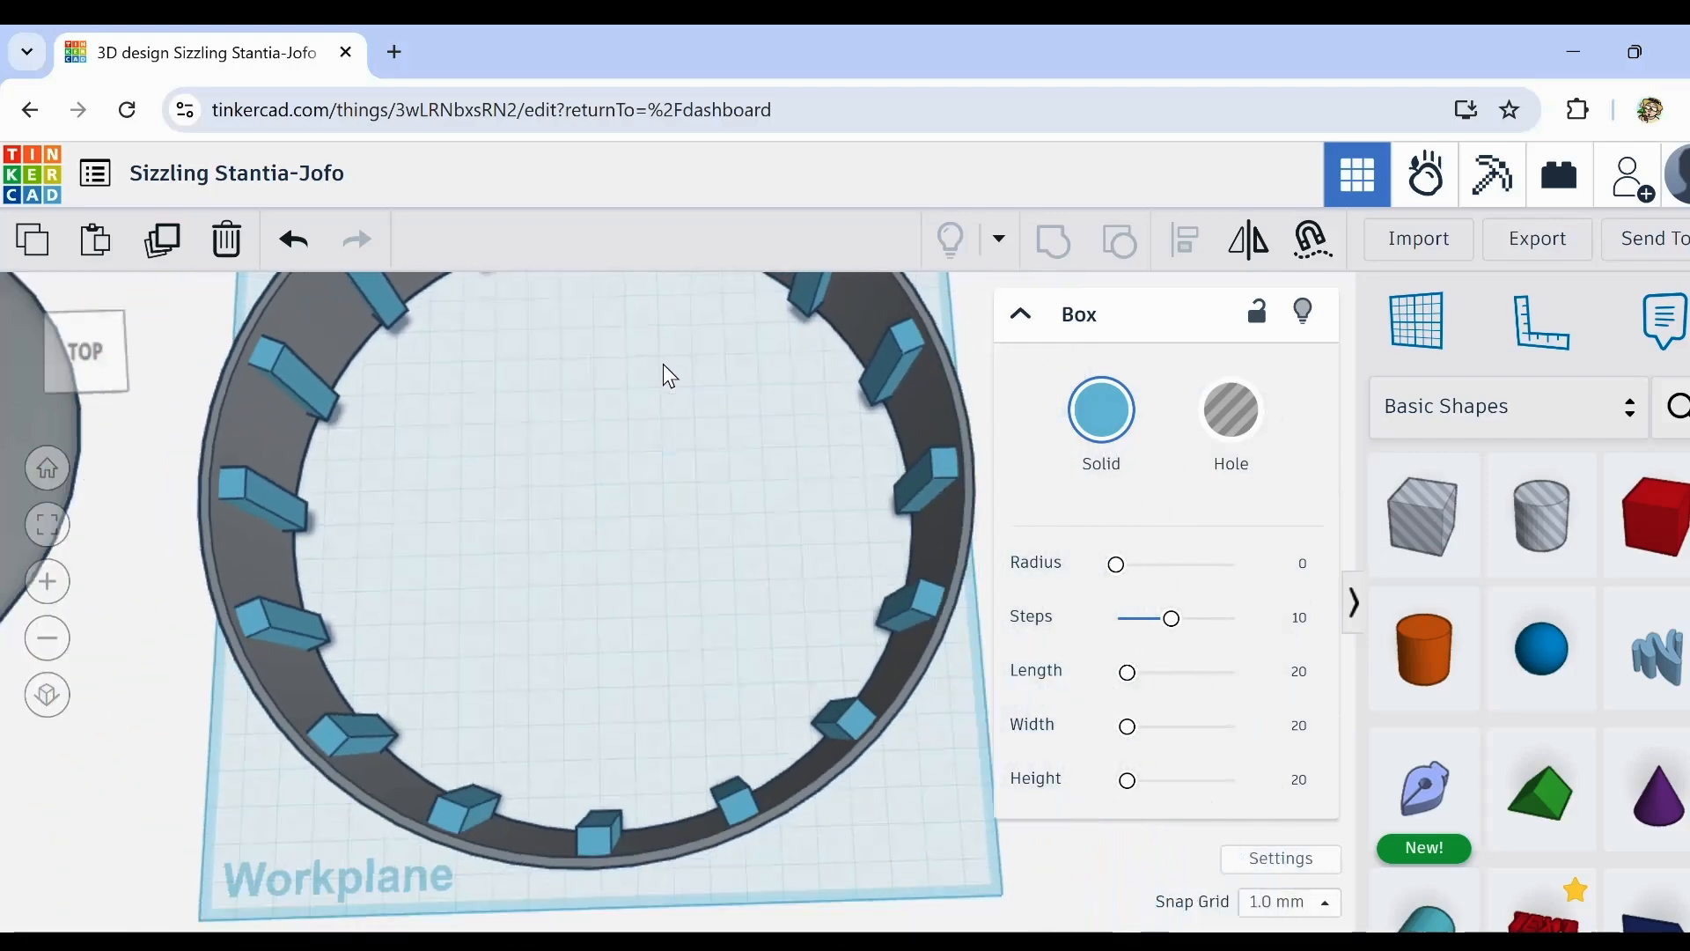
pyautogui.moveTo(728, 505); pyautogui.dragTo(740, 604, button='middle')
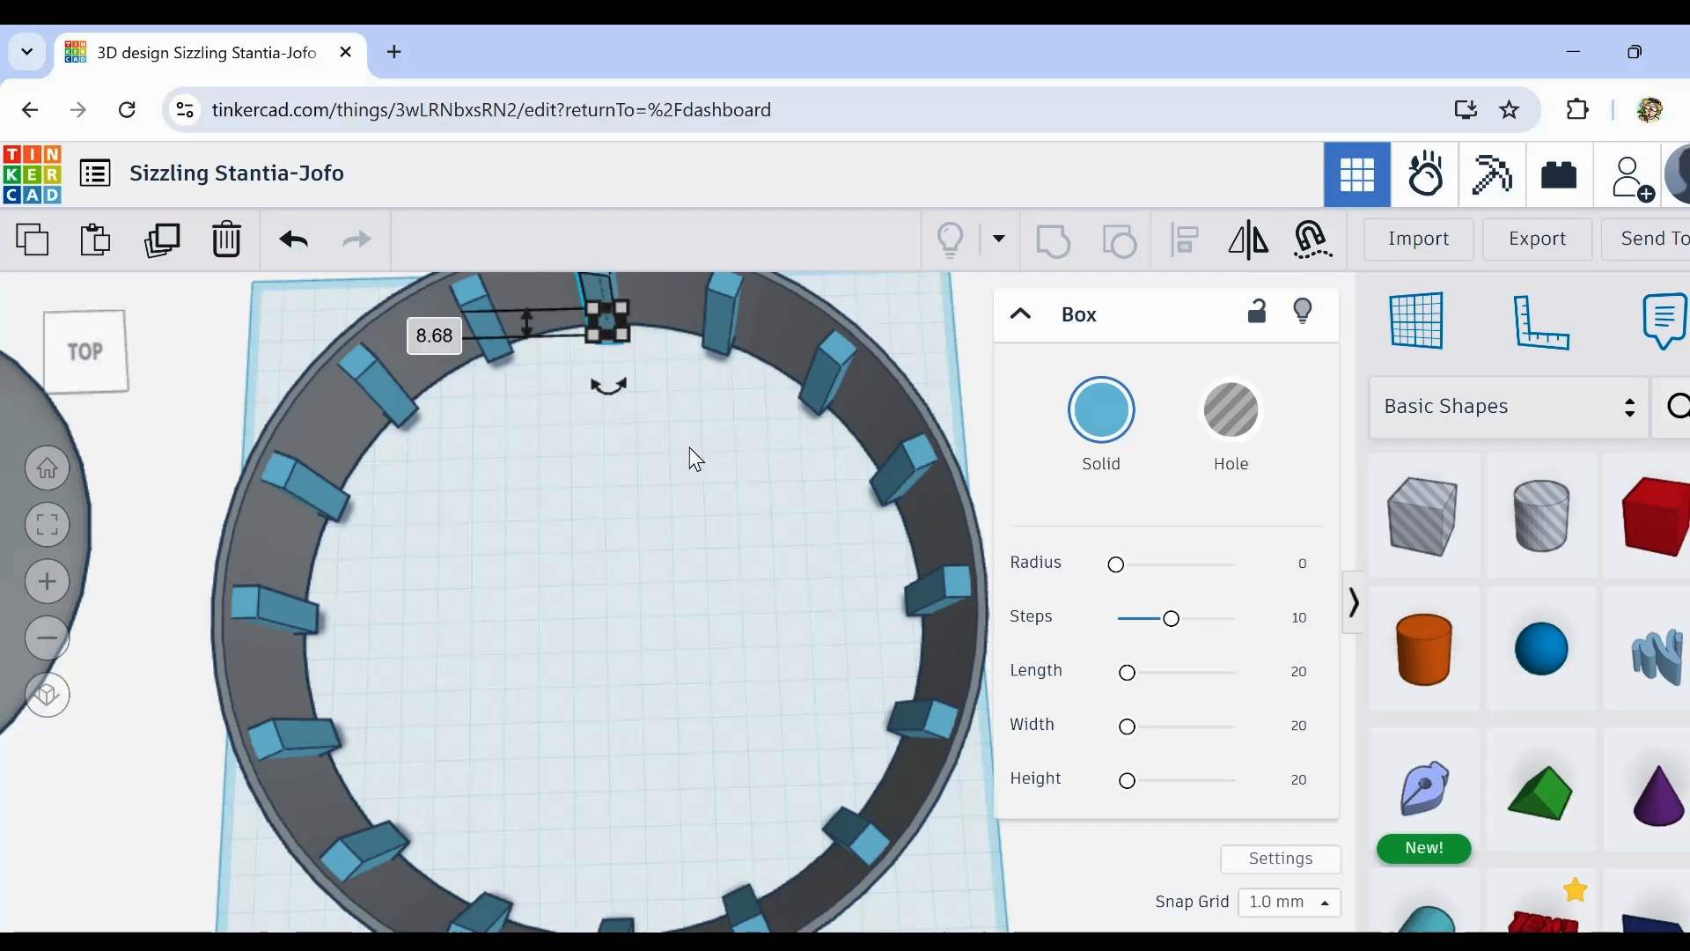
pyautogui.moveTo(649, 388); pyautogui.dragTo(688, 501, button='middle')
pyautogui.scroll(5, 657, 446)
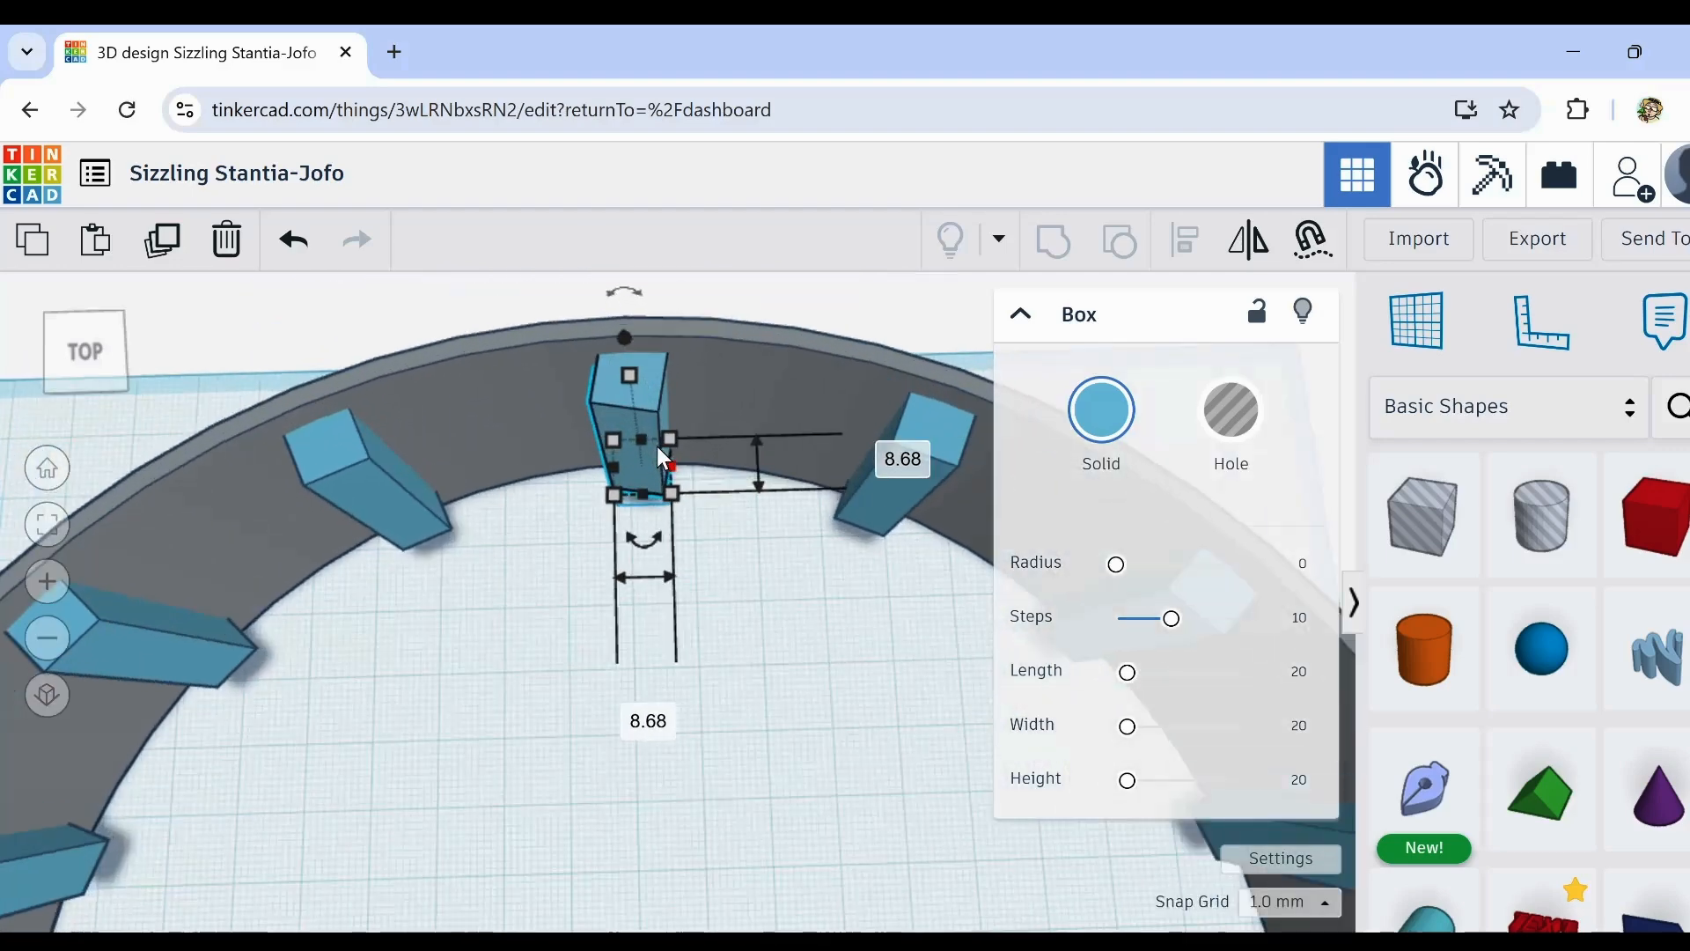
pyautogui.click(294, 239)
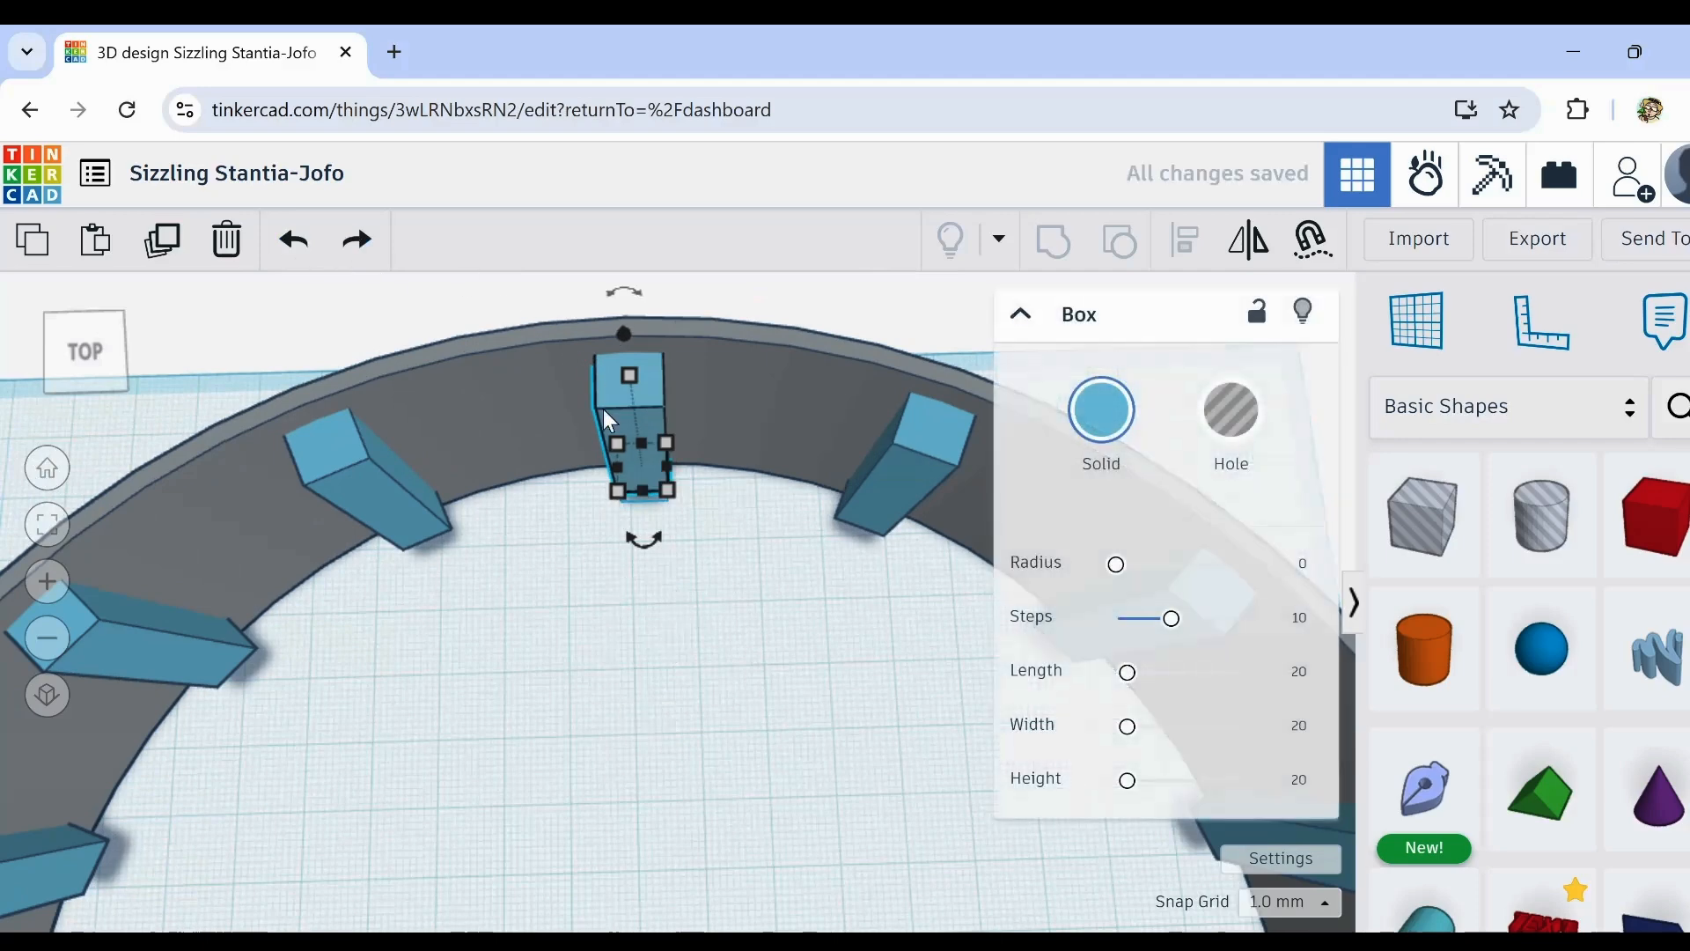
# Step: Rotate the back post by 22.5° about its own vertical axis
pyautogui.moveTo(645, 539); pyautogui.dragTo(623, 542)
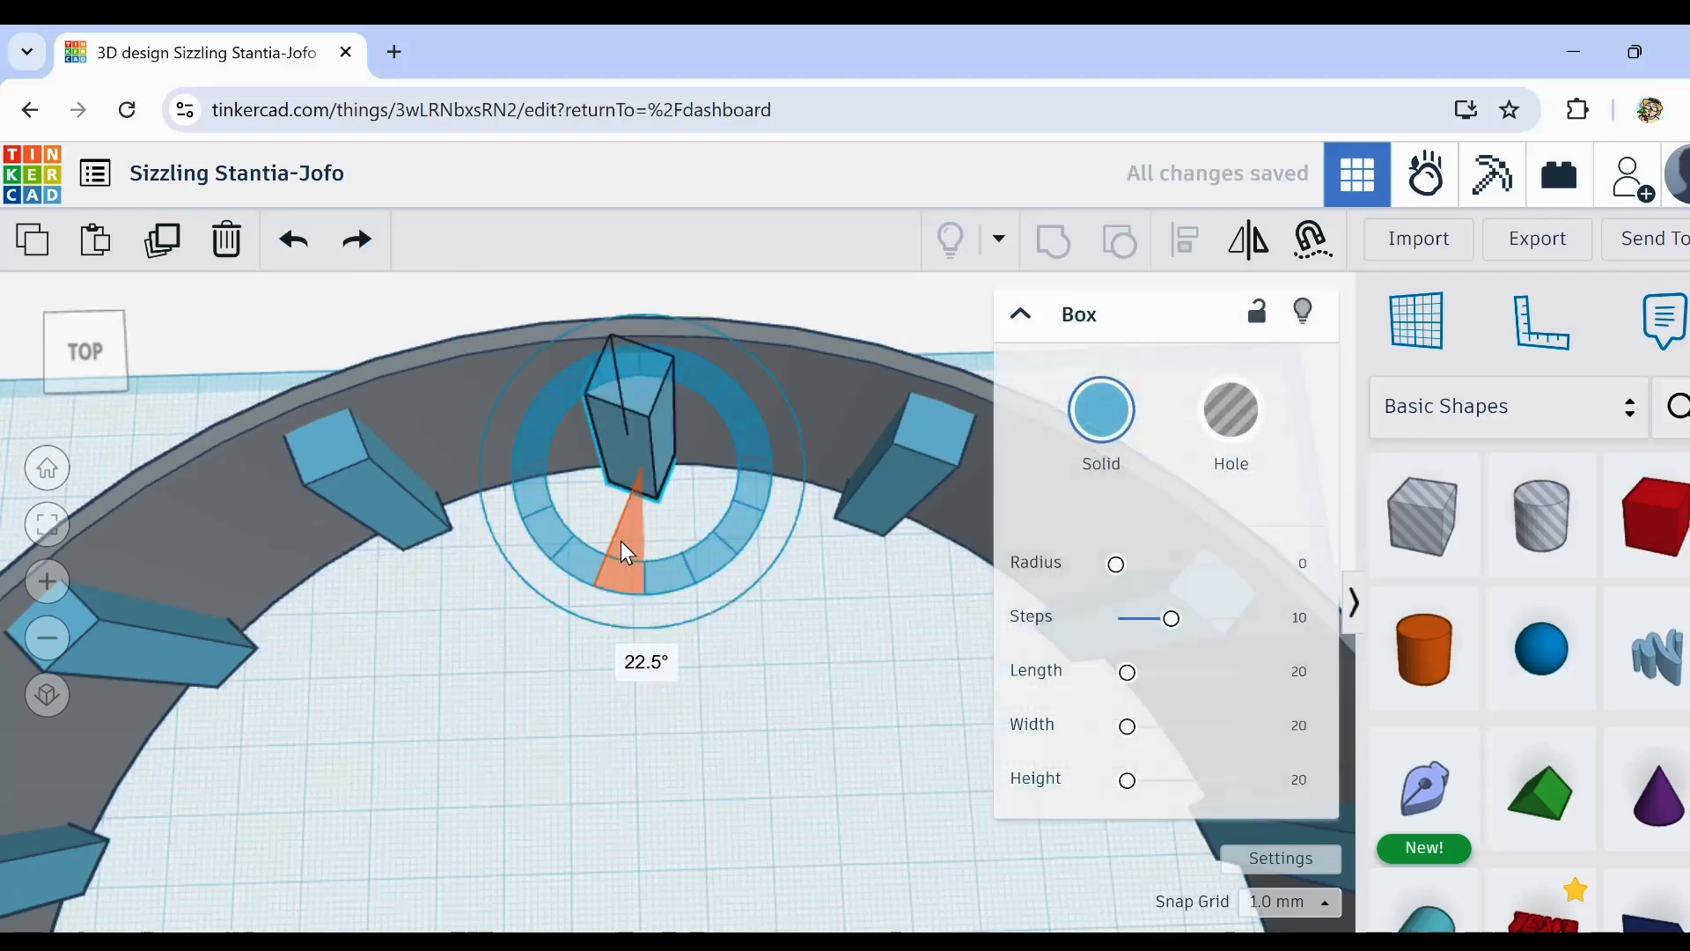
pyautogui.moveTo(621, 541); pyautogui.dragTo(621, 540)
pyautogui.scroll(3, 646, 660)
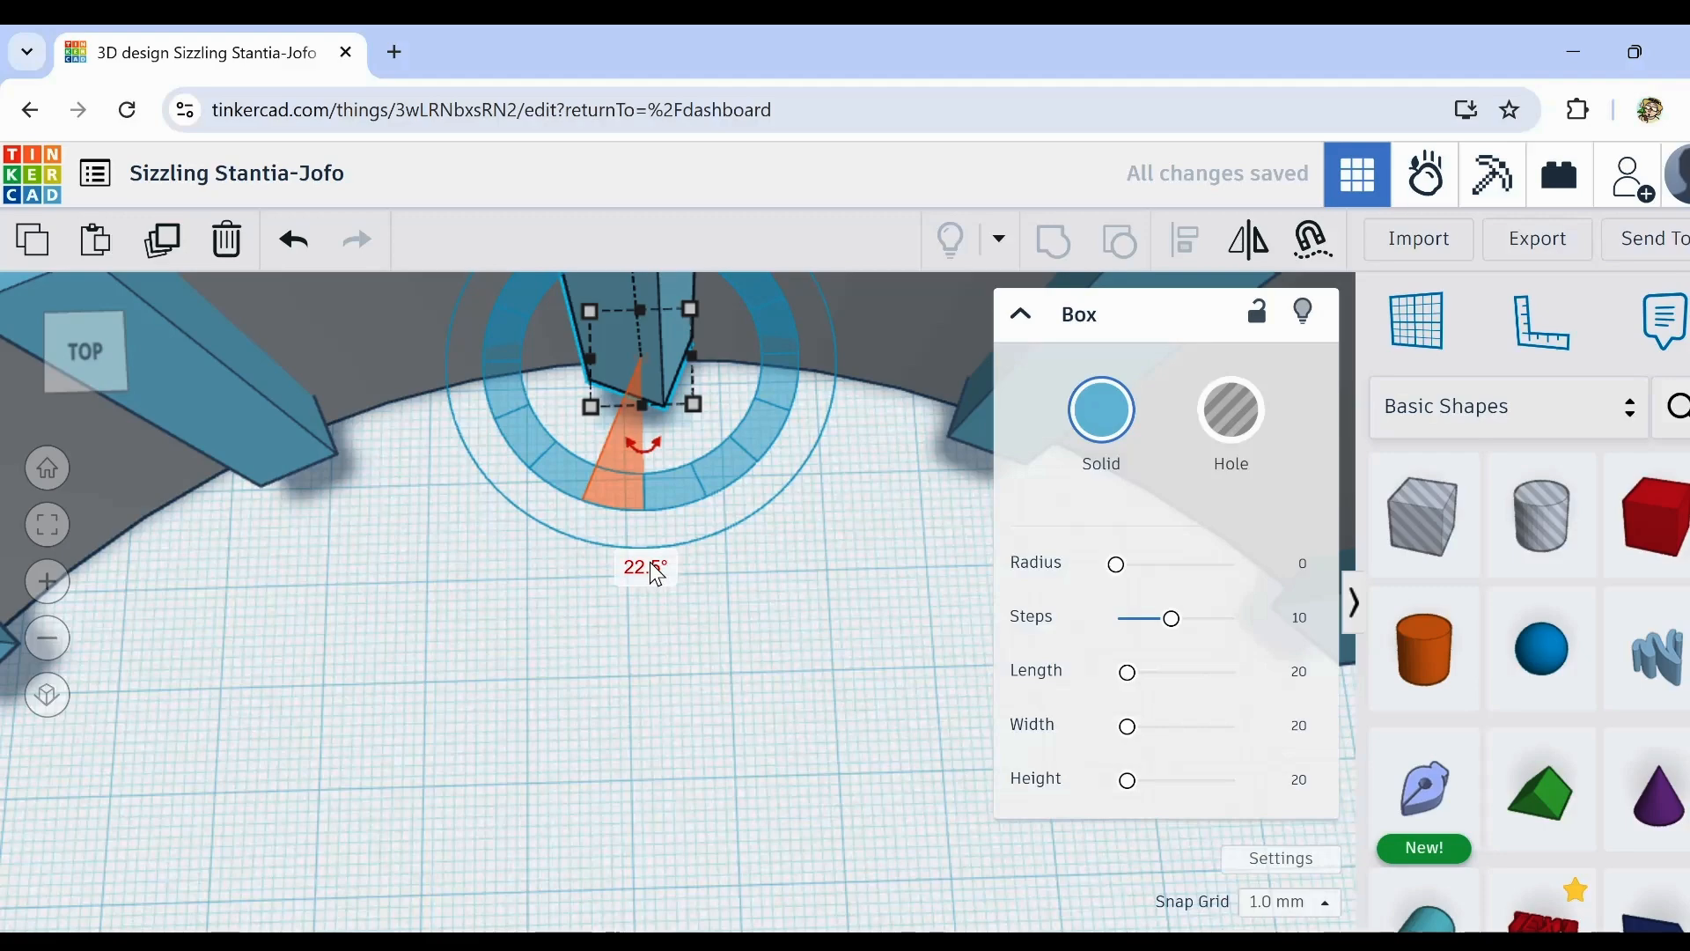
pyautogui.scroll(-5, 699, 570)
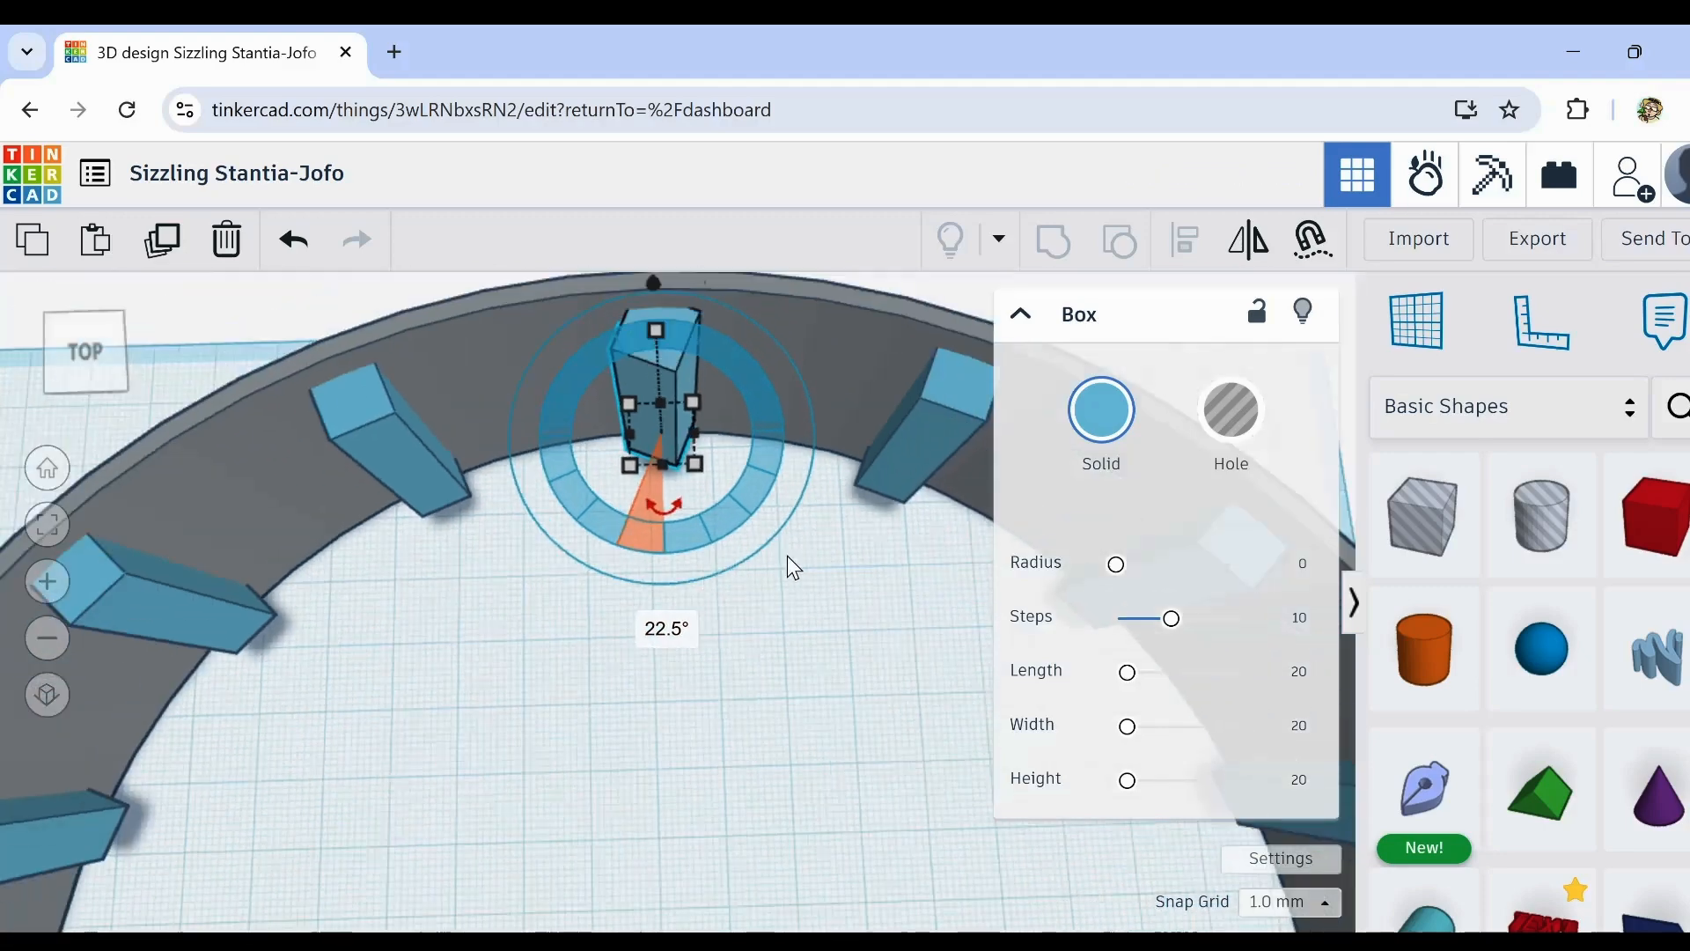
# Step: Rotate the neighbouring post clockwise from the back post by 45° about its own vertical axis
pyautogui.moveTo(752, 713); pyautogui.dragTo(657, 653, button='middle')
pyautogui.click(731, 515)
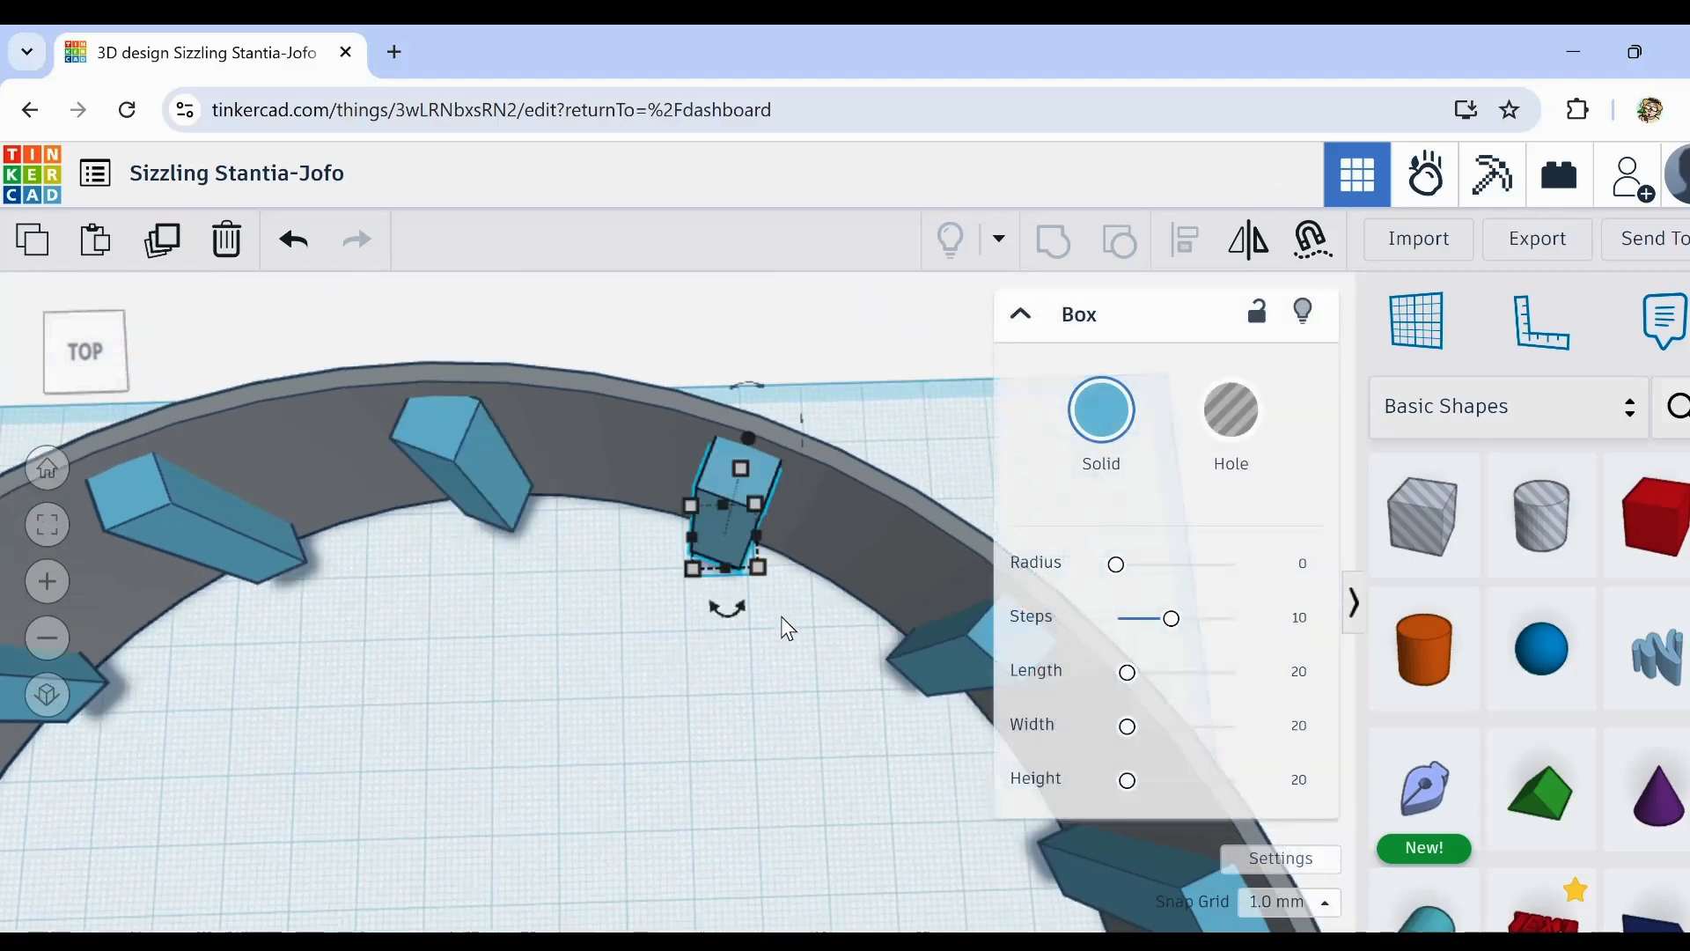
pyautogui.moveTo(738, 612)
pyautogui.moveTo(737, 612); pyautogui.dragTo(673, 604)
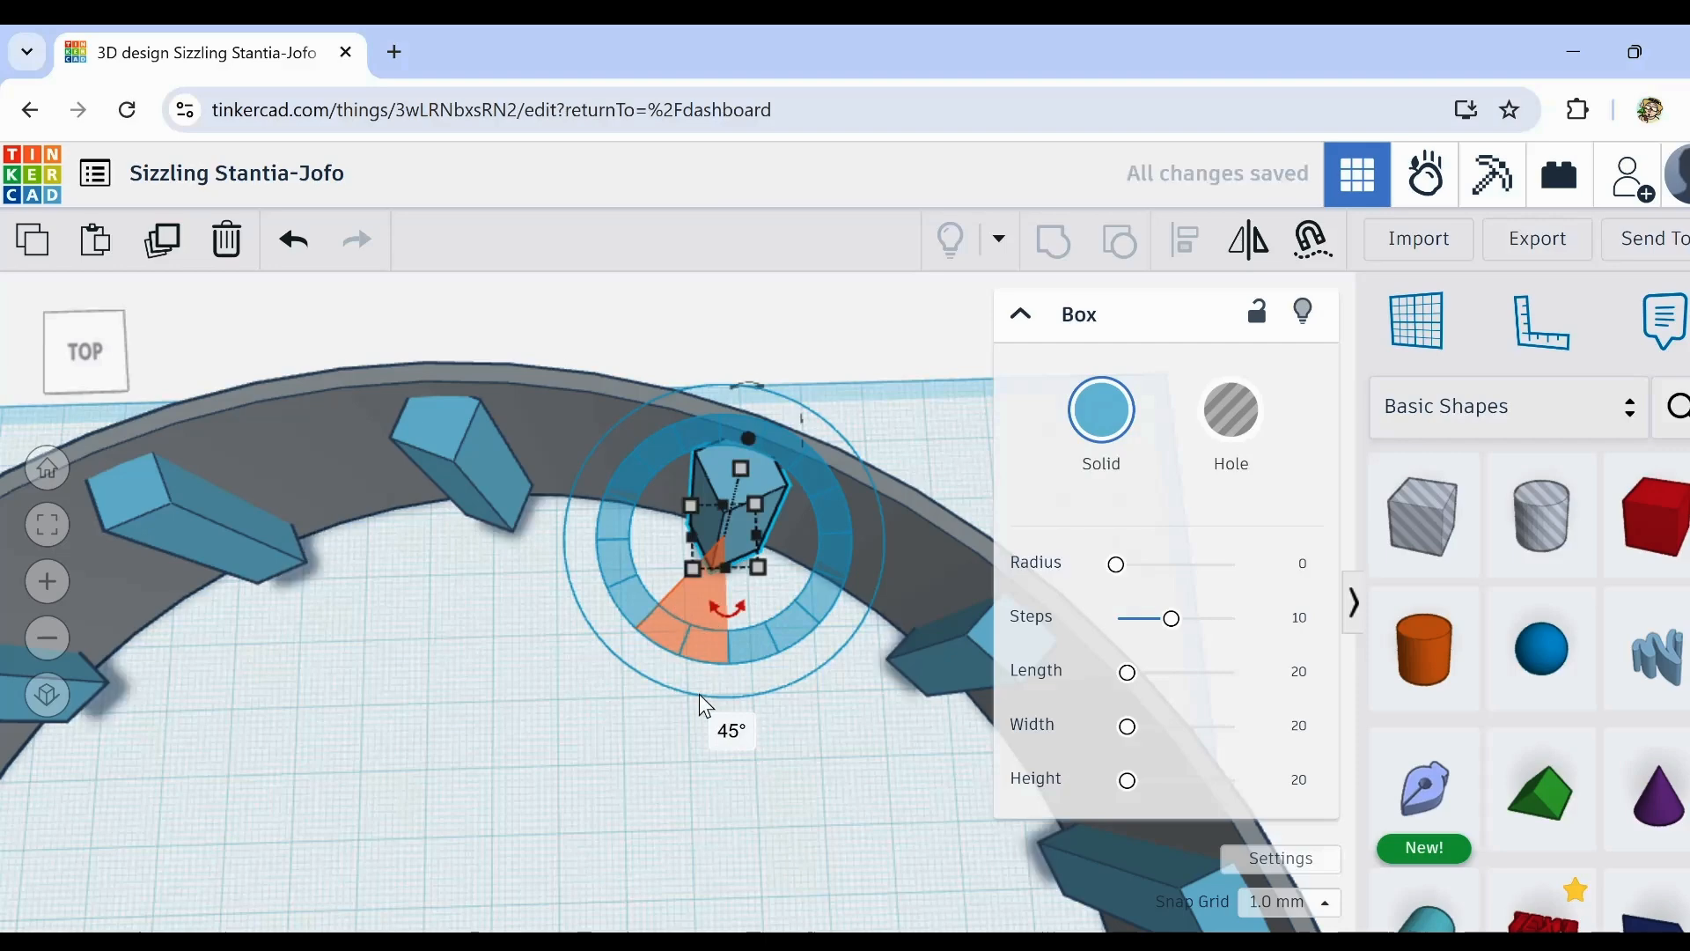
# Step: Rotate the following post by 67.5° about its vertical axis, and turn a further post along the ring wall
pyautogui.moveTo(800, 836); pyautogui.dragTo(676, 790, button='right')
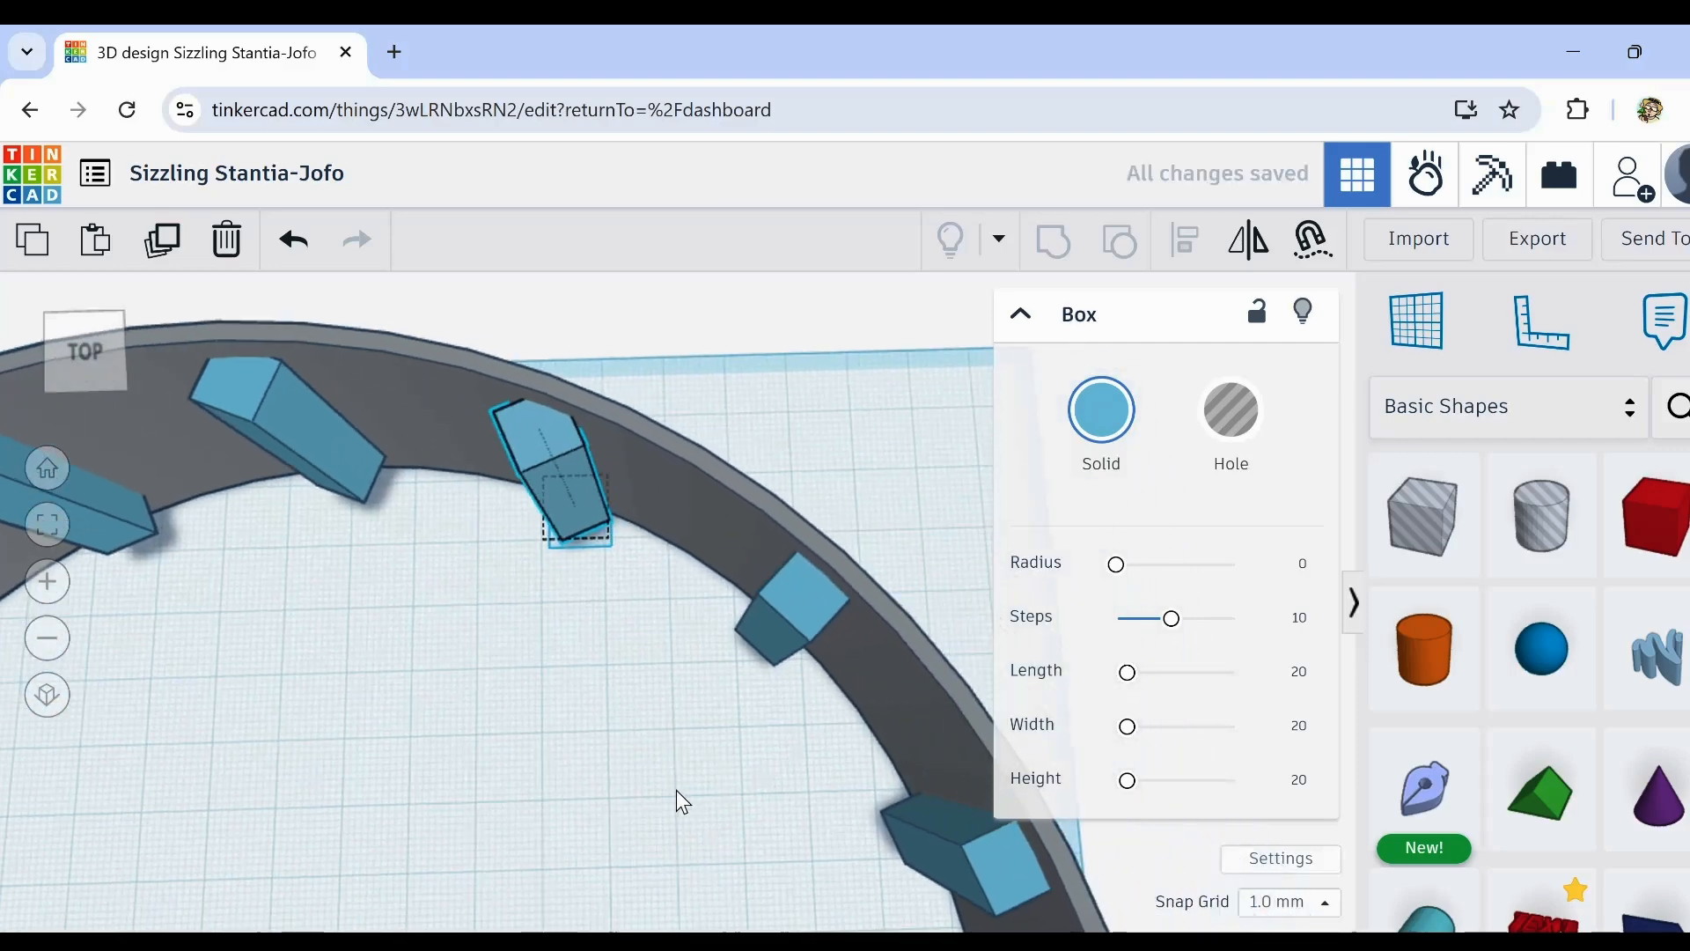
pyautogui.click(782, 617)
pyautogui.moveTo(802, 721)
pyautogui.moveTo(791, 699); pyautogui.dragTo(695, 667)
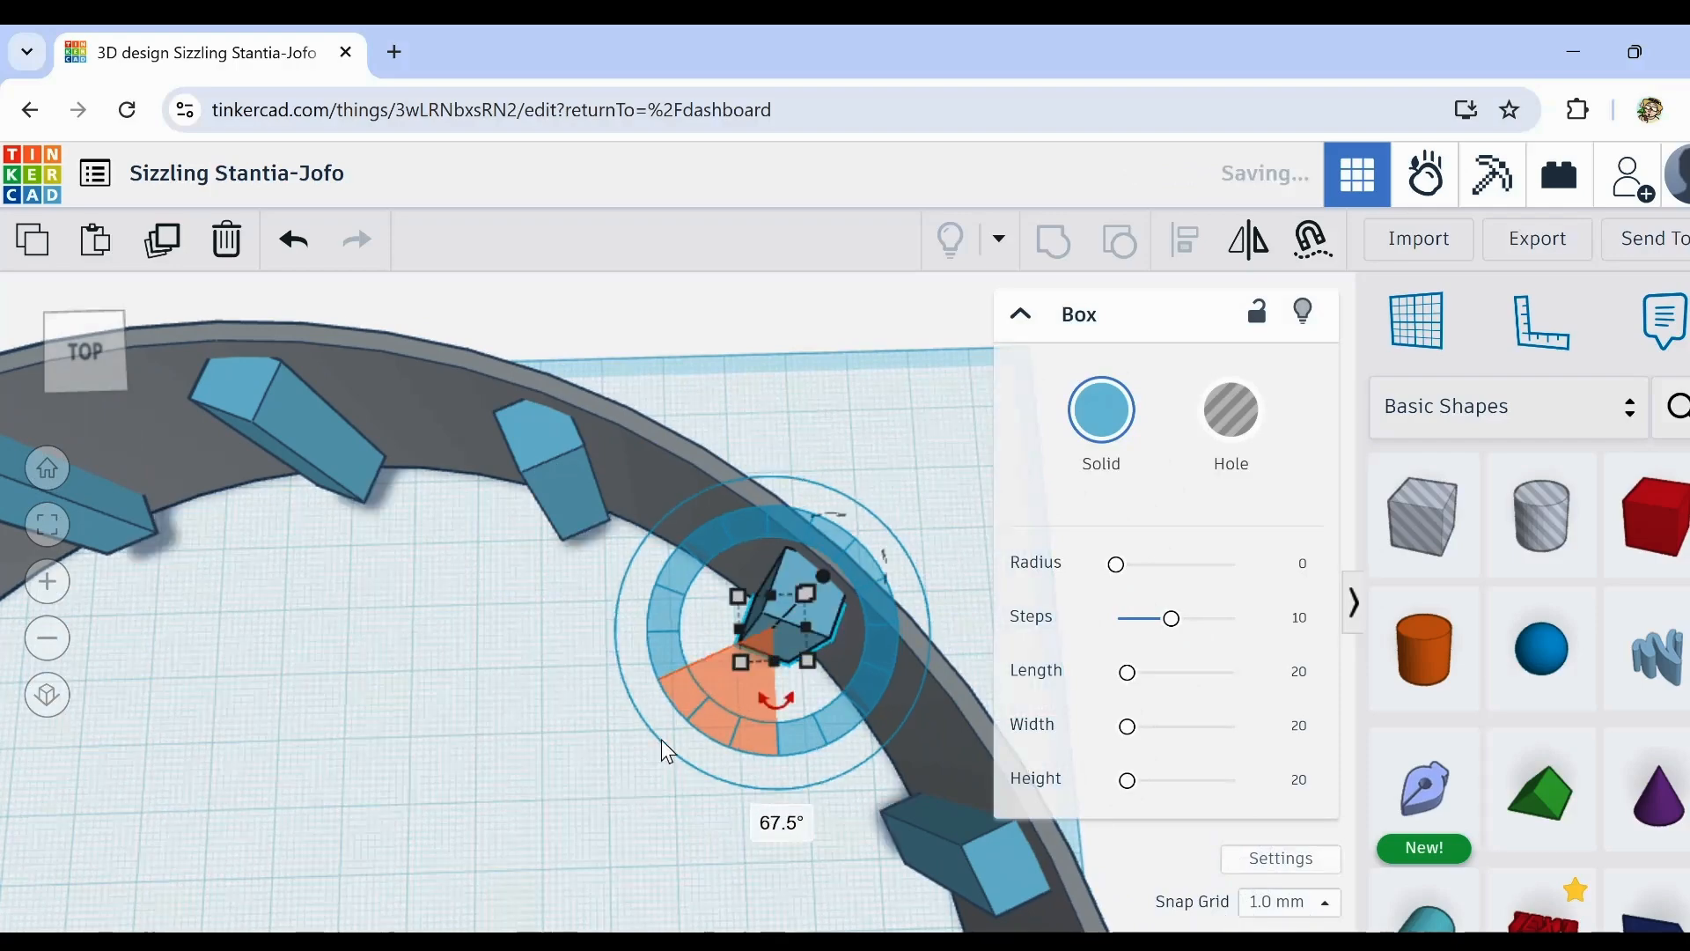
pyautogui.moveTo(665, 825); pyautogui.dragTo(626, 802, button='middle')
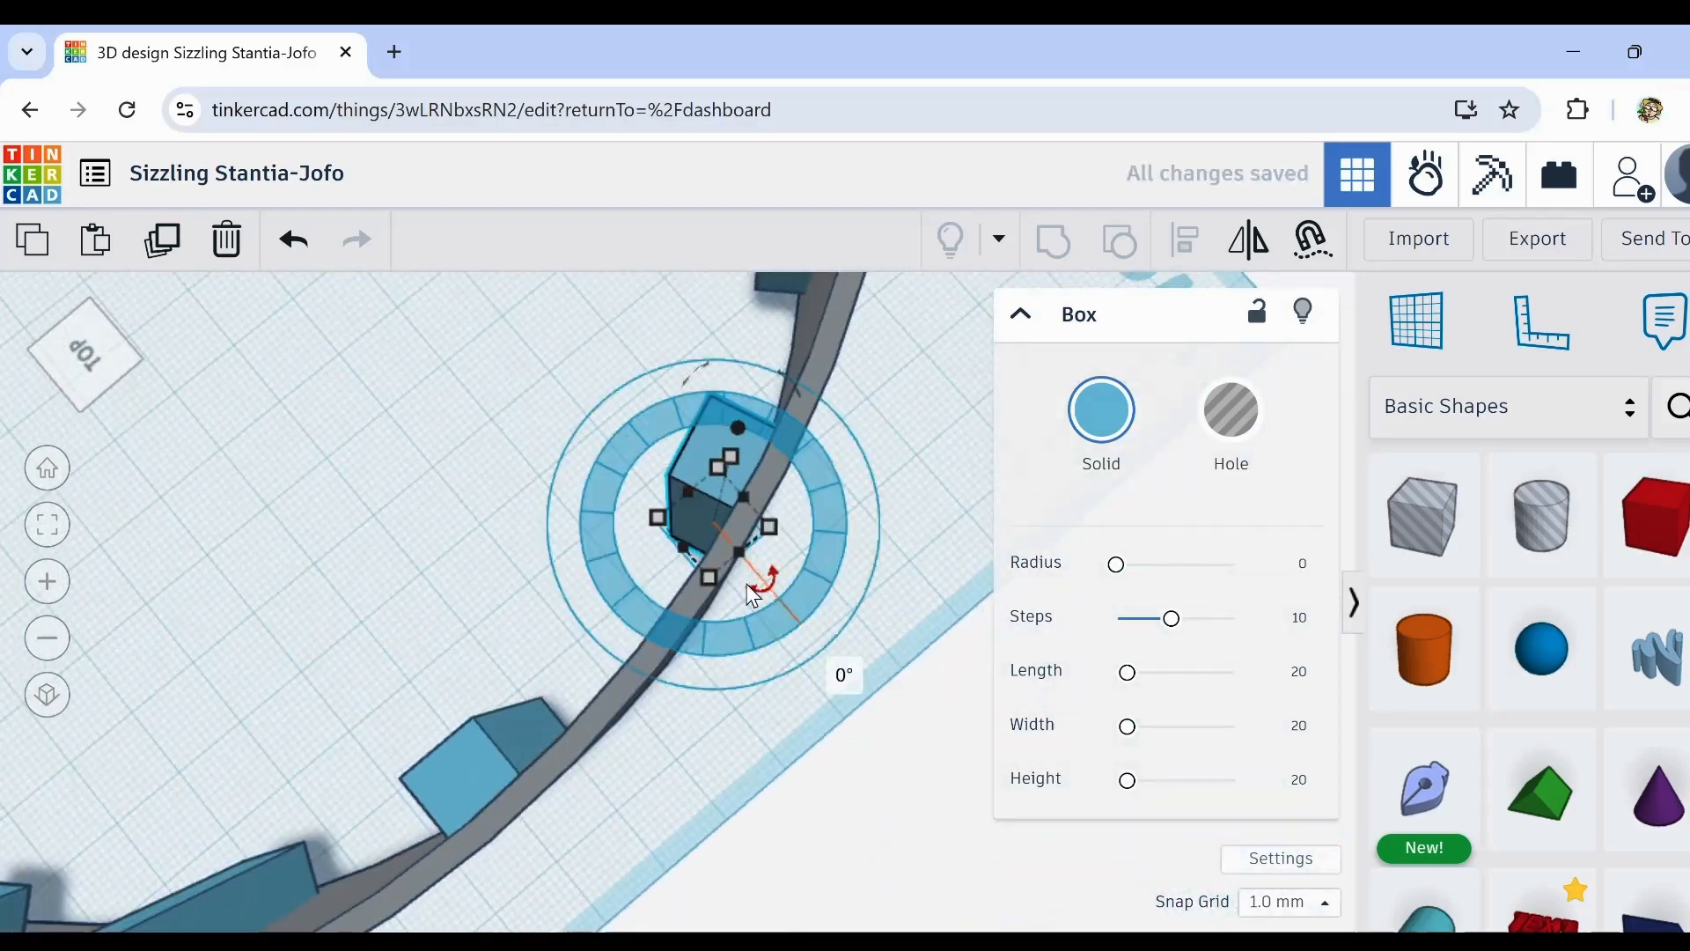
pyautogui.moveTo(746, 584); pyautogui.dragTo(817, 514)
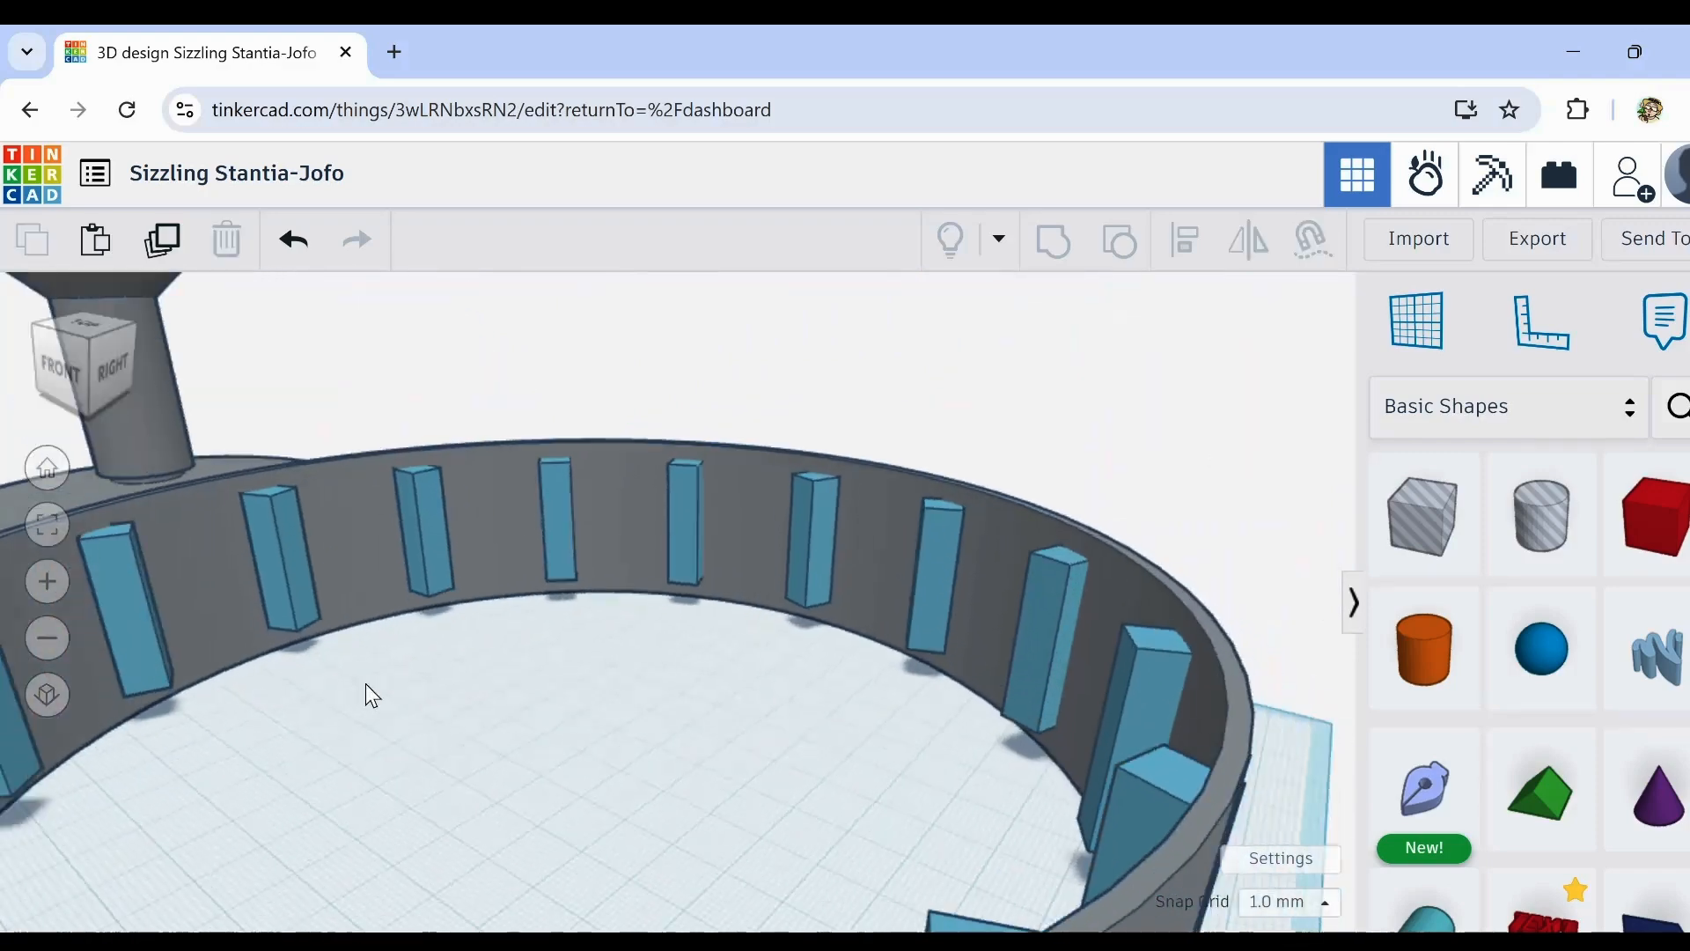
# Step: Examine the orientation of the posts around the ring wall, checking one post on the far side
pyautogui.moveTo(368, 687); pyautogui.dragTo(52, 746, button='right')
pyautogui.scroll(-3, 783, 660)
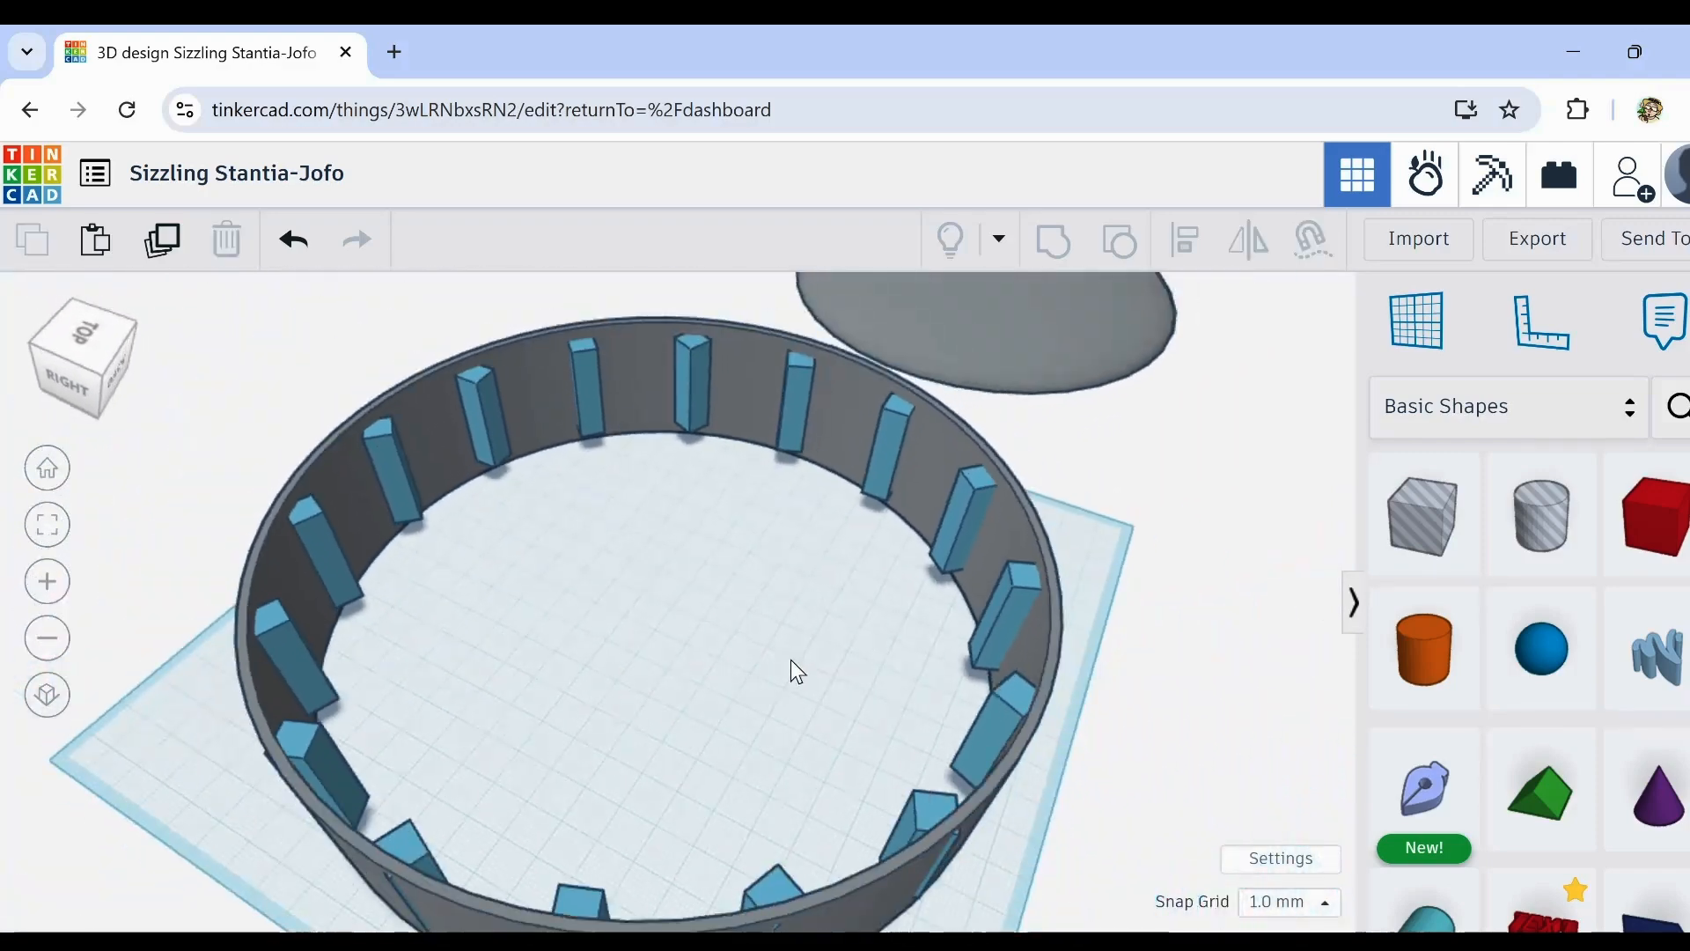
pyautogui.moveTo(791, 660); pyautogui.dragTo(628, 431, button='right')
pyautogui.scroll(4, 625, 423)
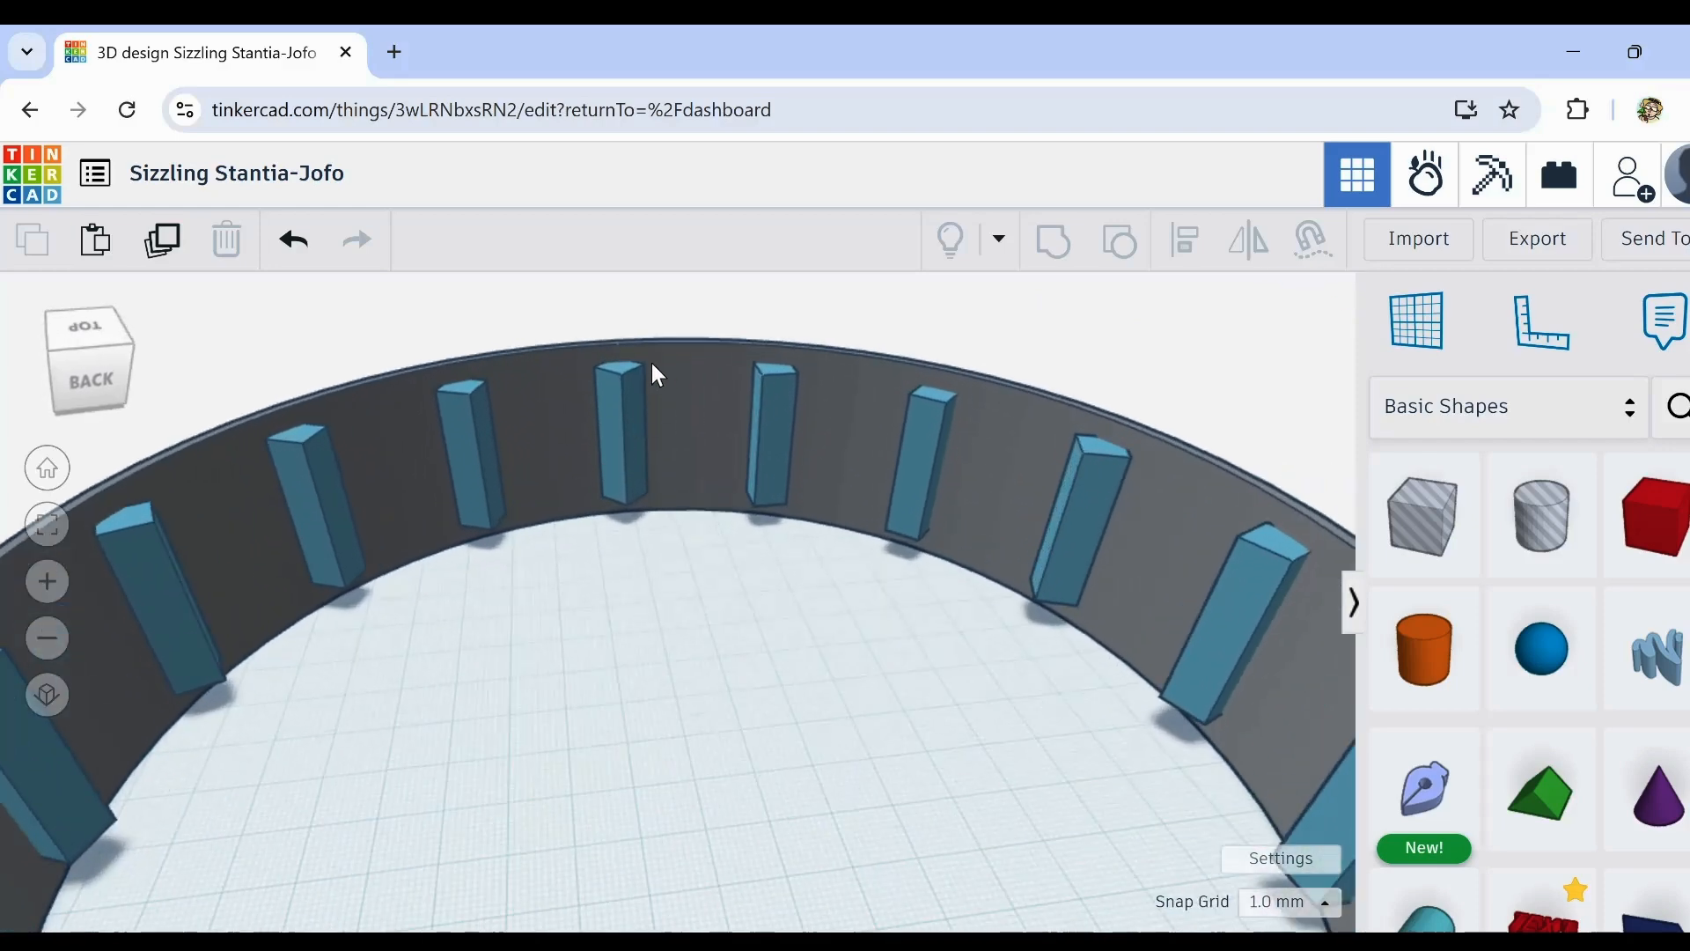
pyautogui.click(621, 405)
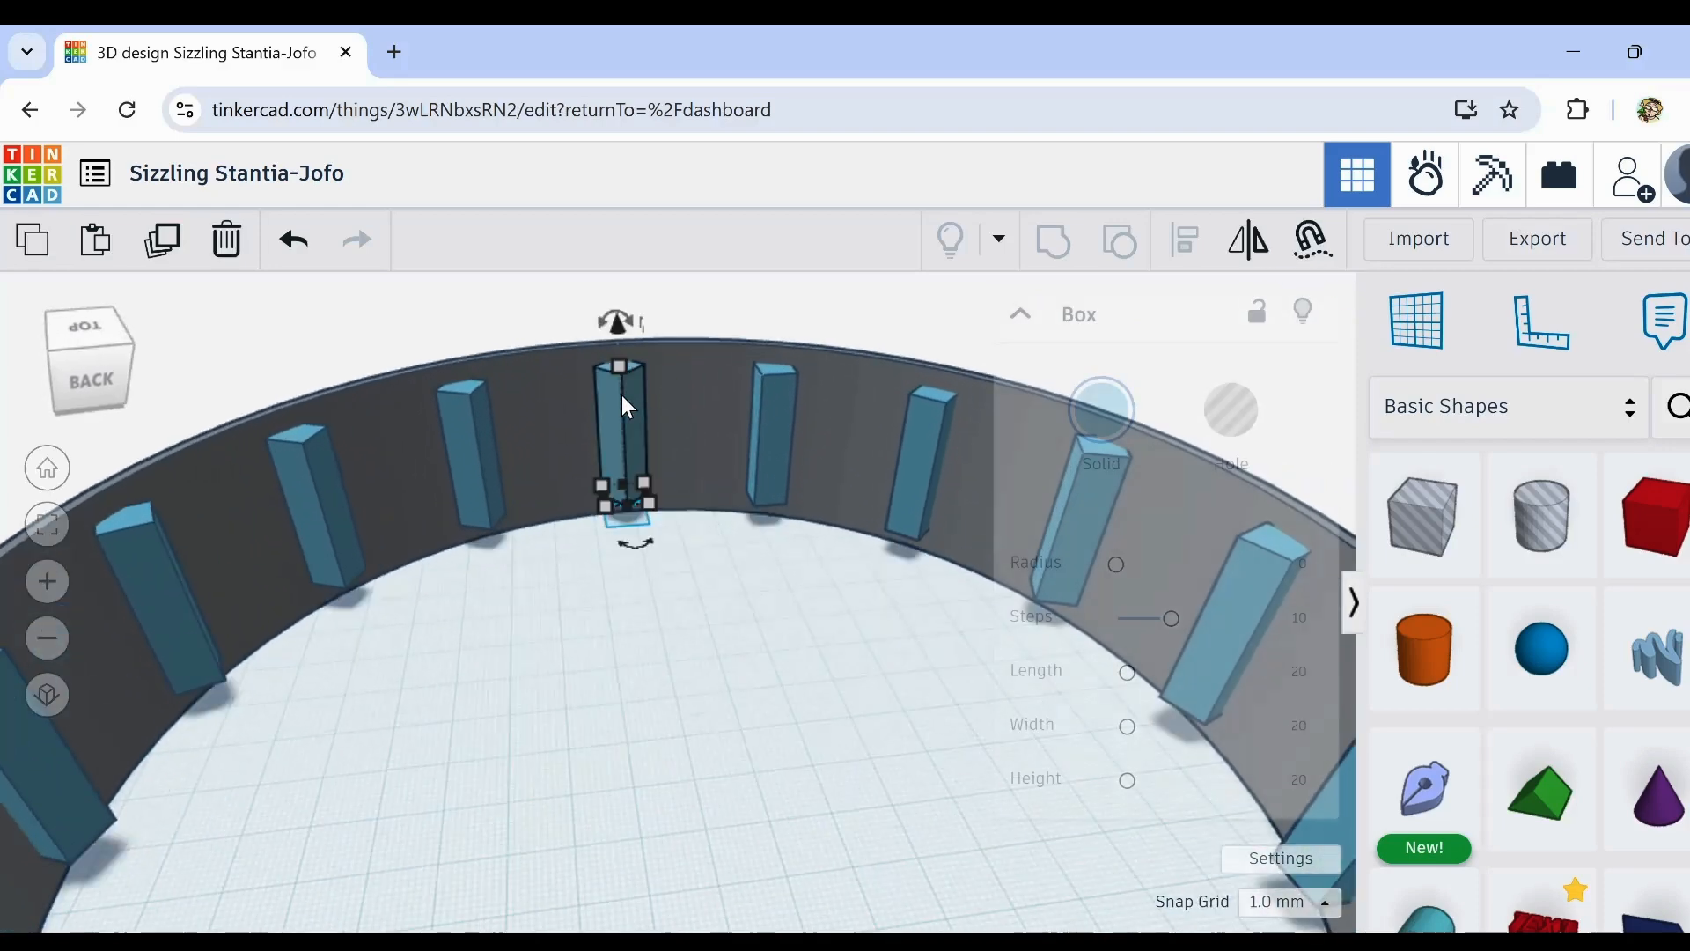
pyautogui.click(640, 322)
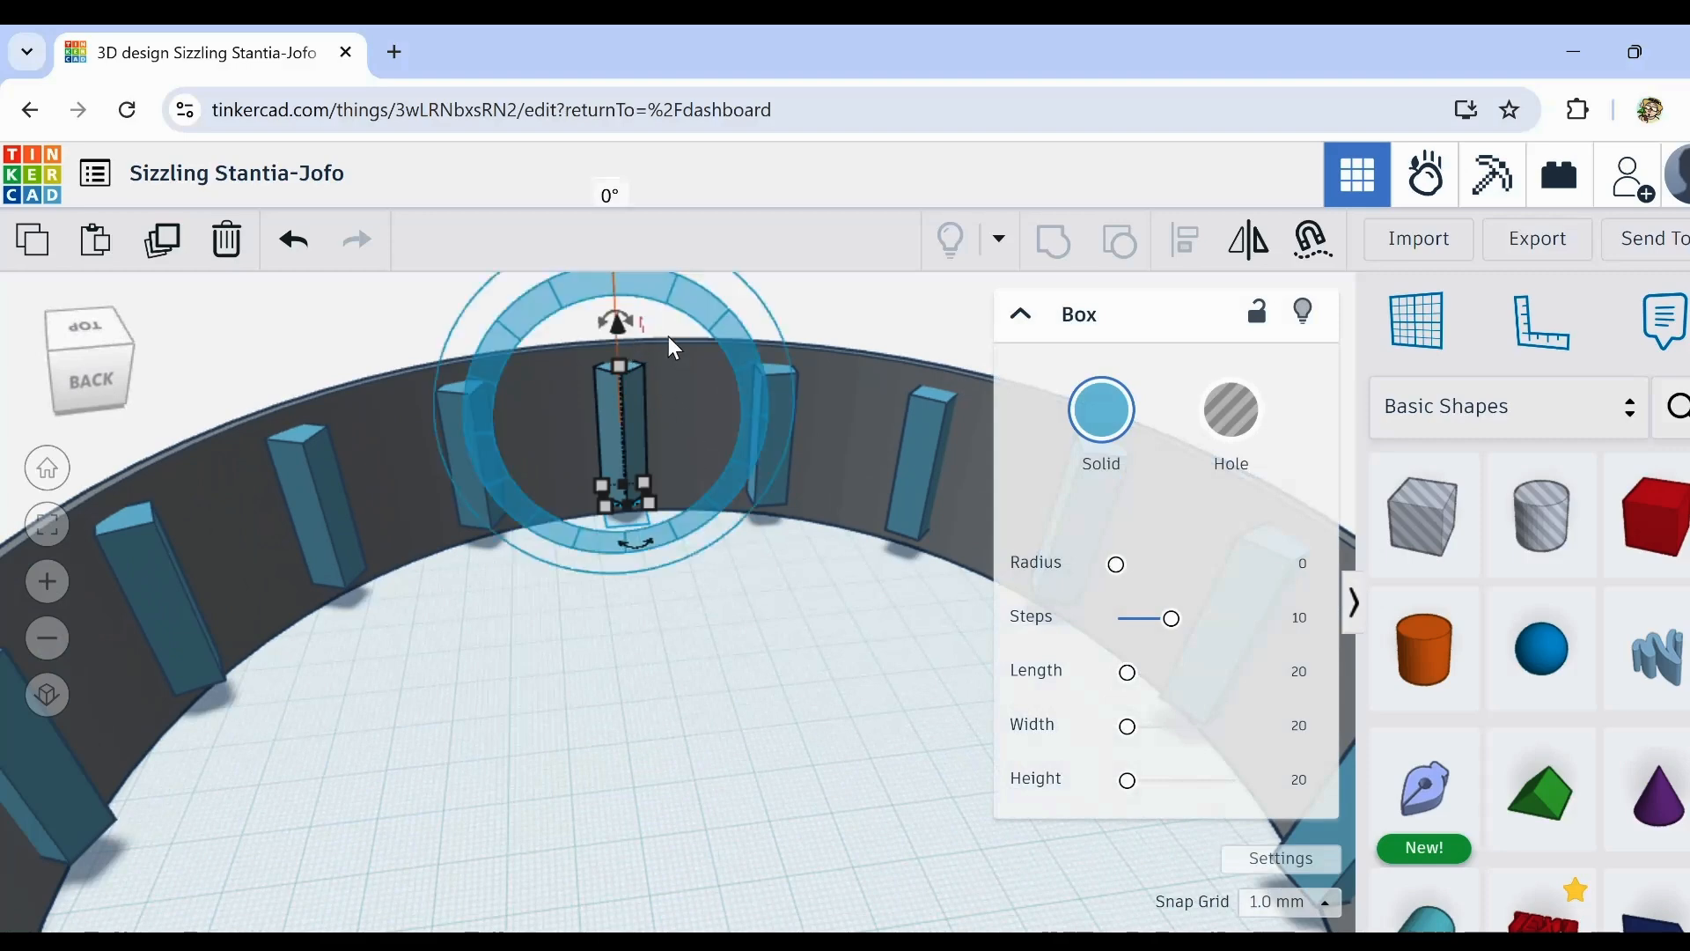
pyautogui.click(678, 596)
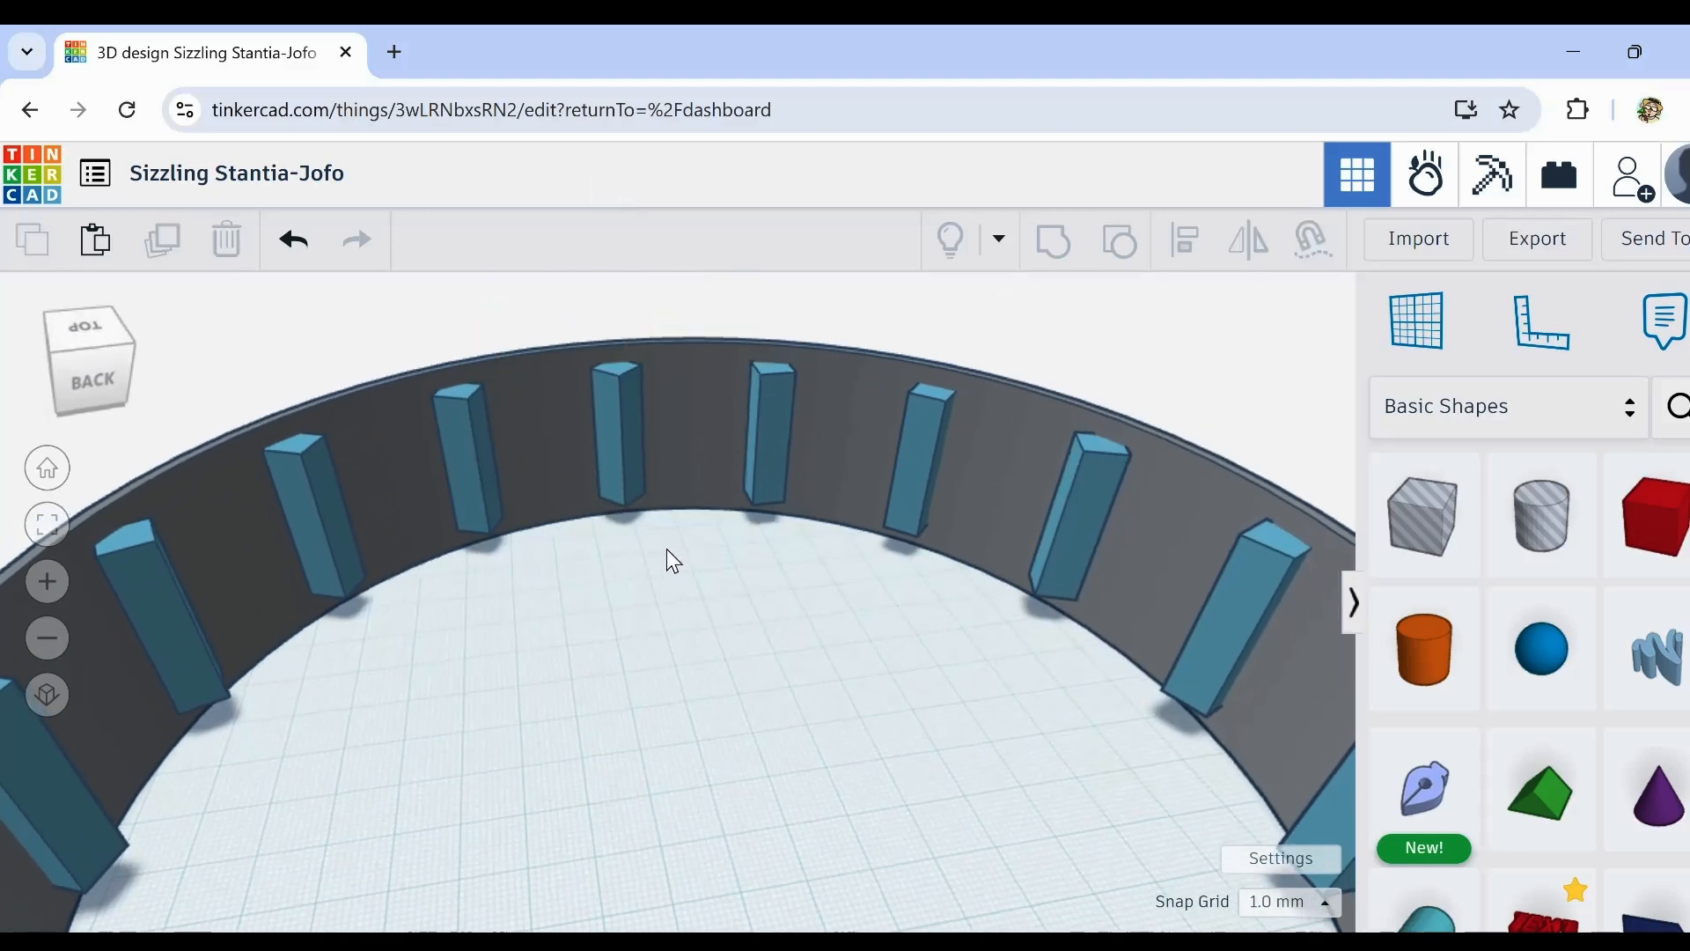
# Step: Select the ring together with all its posts and rotate the whole set by 67.5° about the vertical axis
pyautogui.moveTo(680, 549); pyautogui.dragTo(1012, 619, button='right')
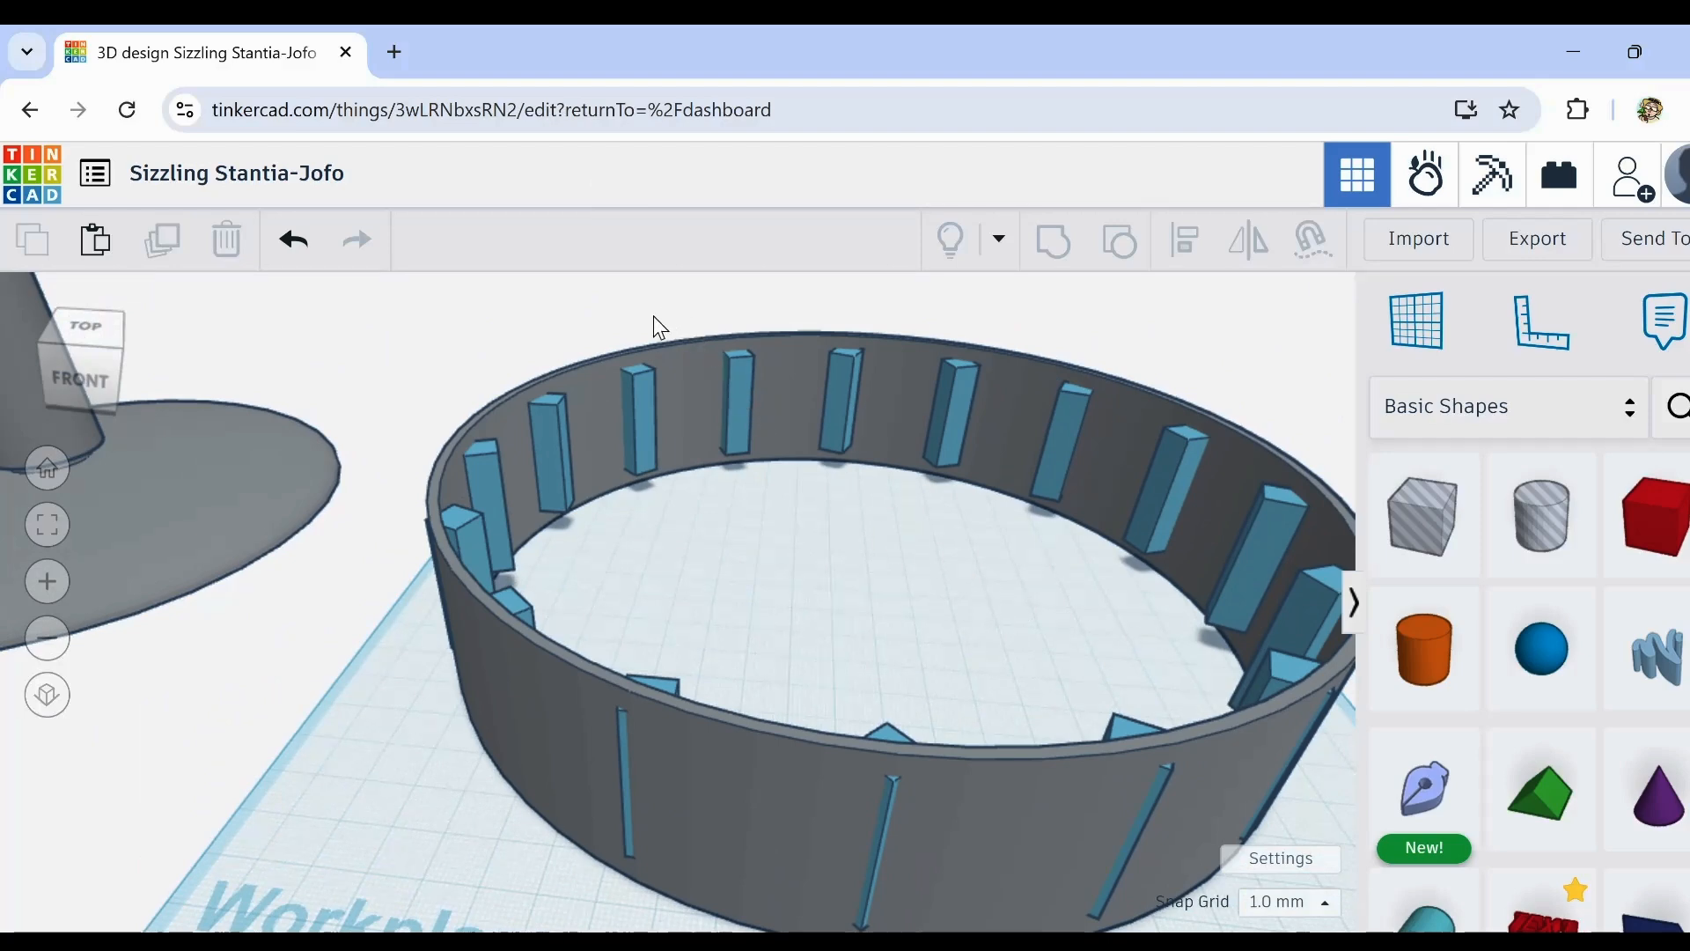
pyautogui.moveTo(499, 334); pyautogui.dragTo(1302, 867)
pyautogui.scroll(-3, 850, 827)
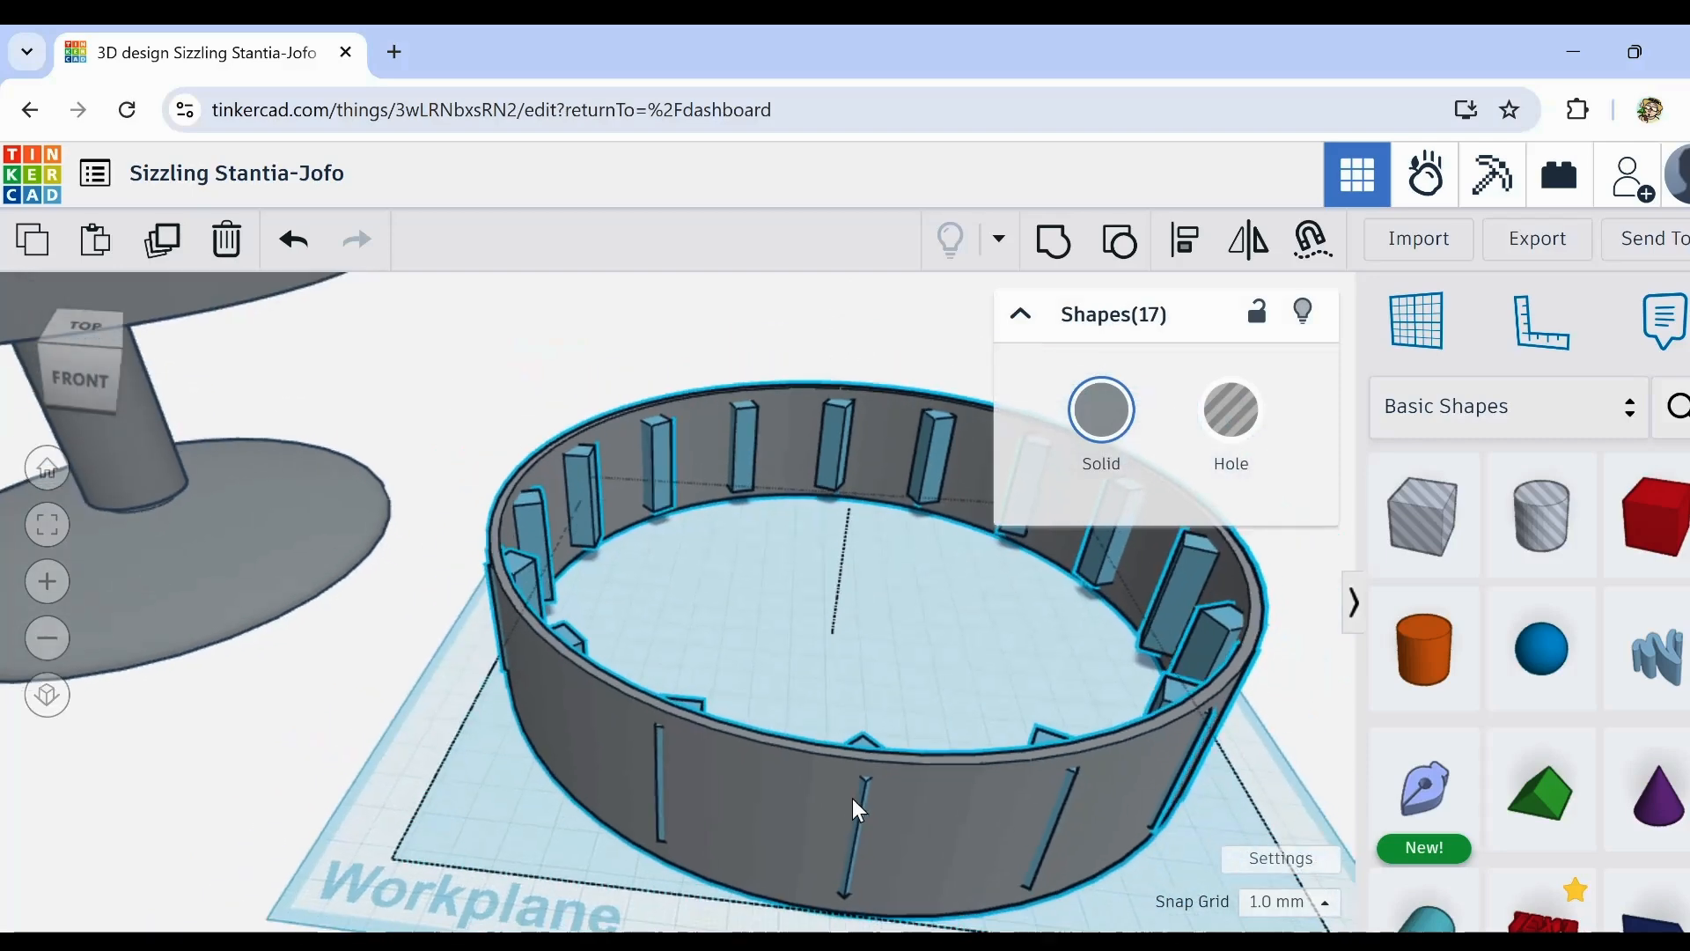
pyautogui.moveTo(1104, 621); pyautogui.dragTo(849, 475)
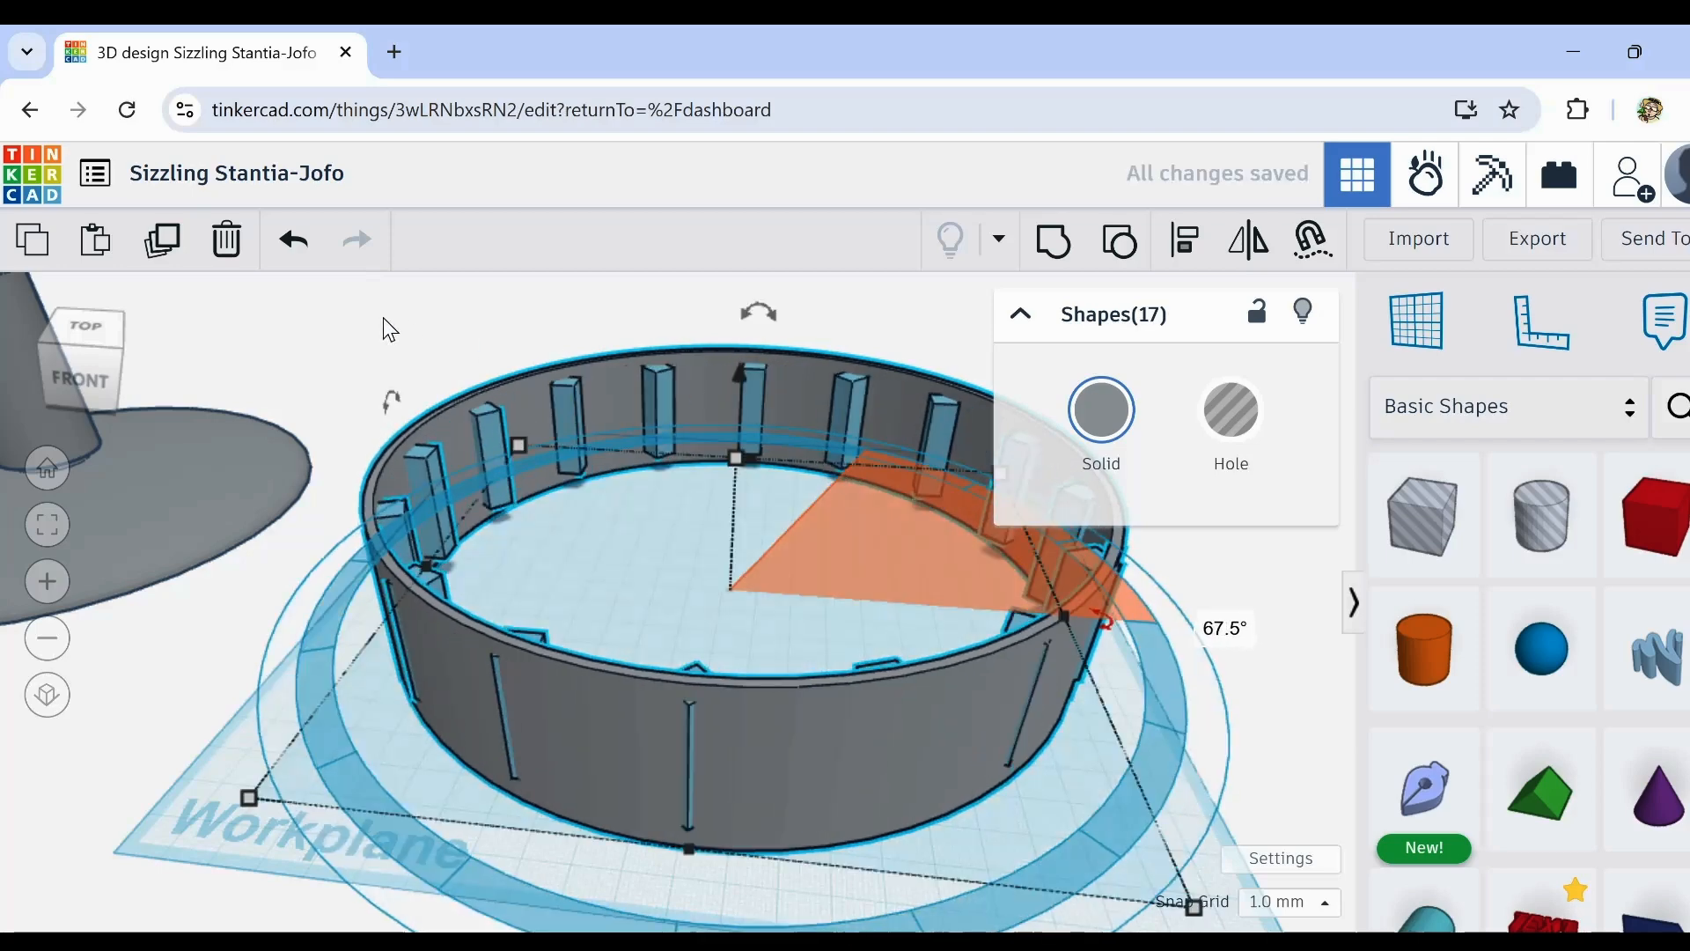
pyautogui.click(467, 301)
# Step: Select the ring together with all its posts and rotate the whole set by 22.5° about the vertical axis
pyautogui.scroll(5, 774, 396)
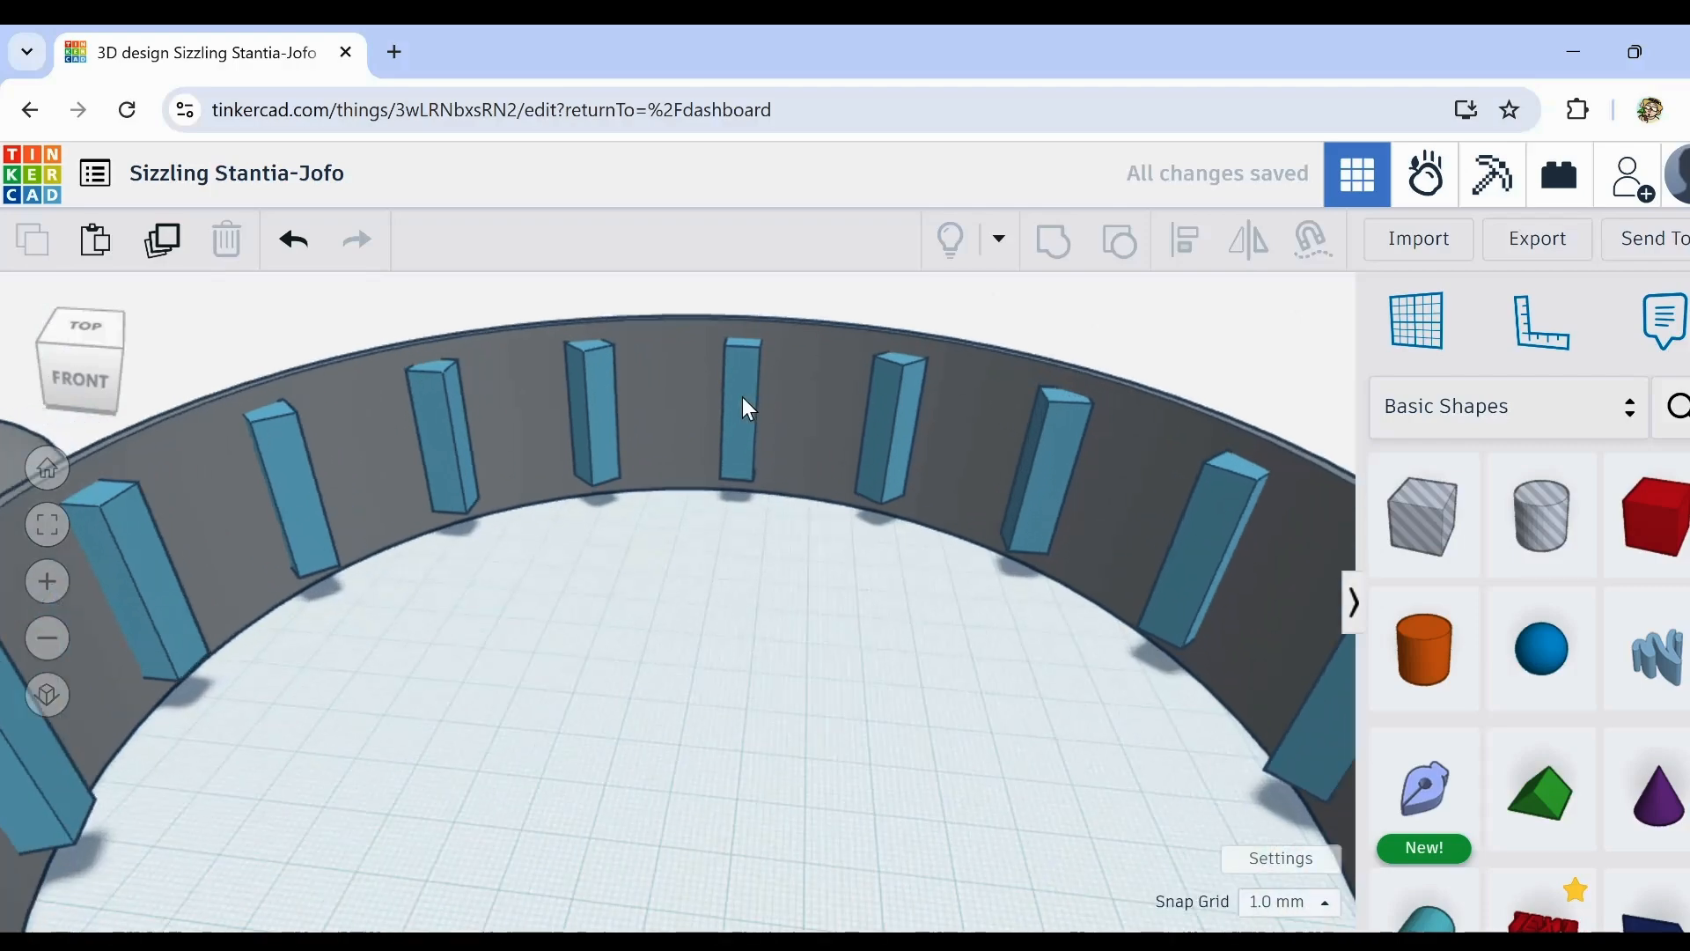
pyautogui.scroll(2, 742, 396)
pyautogui.scroll(2, 739, 377)
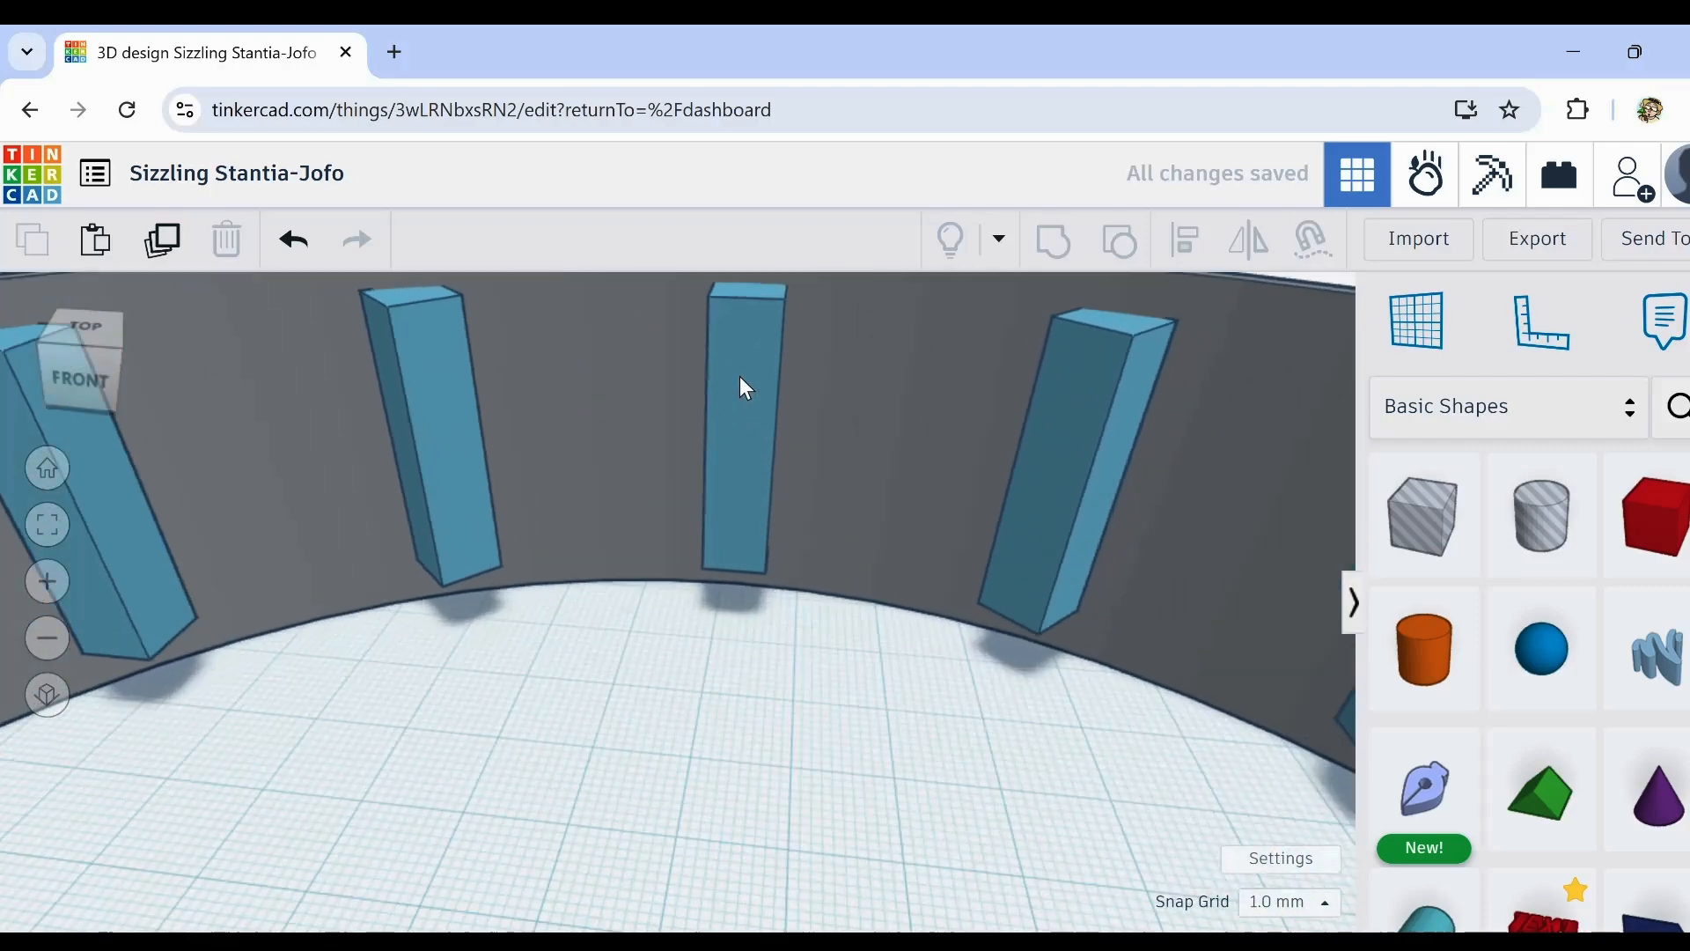
pyautogui.scroll(-3, 745, 388)
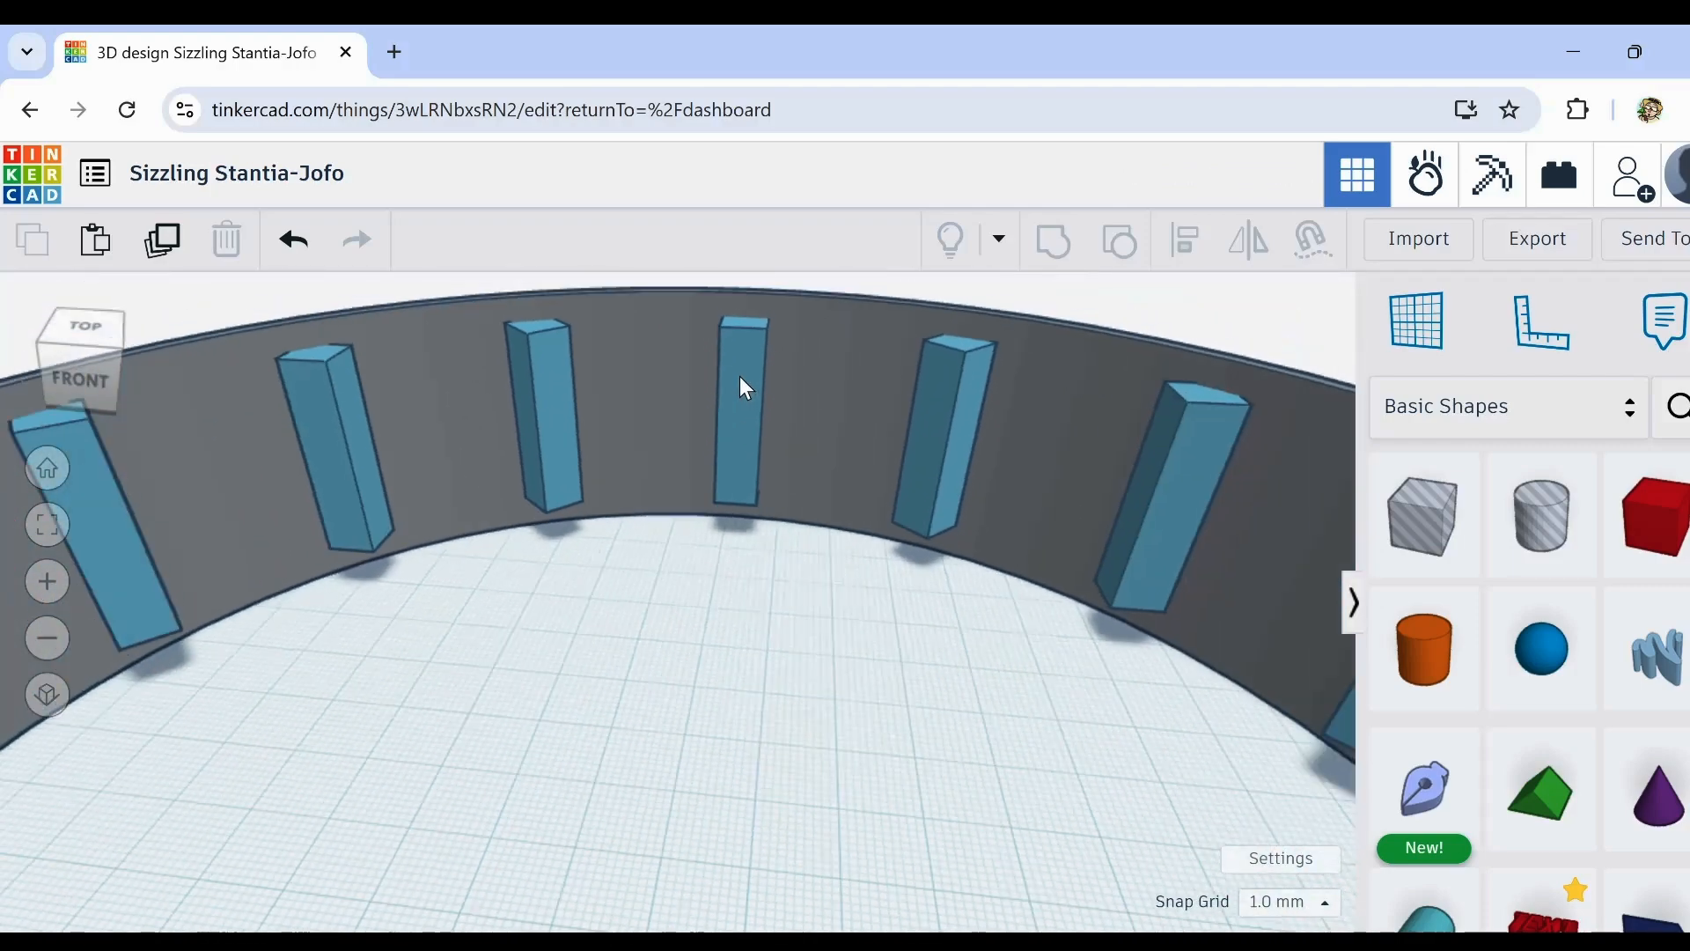
pyautogui.scroll(-2, 745, 388)
pyautogui.scroll(-1, 739, 377)
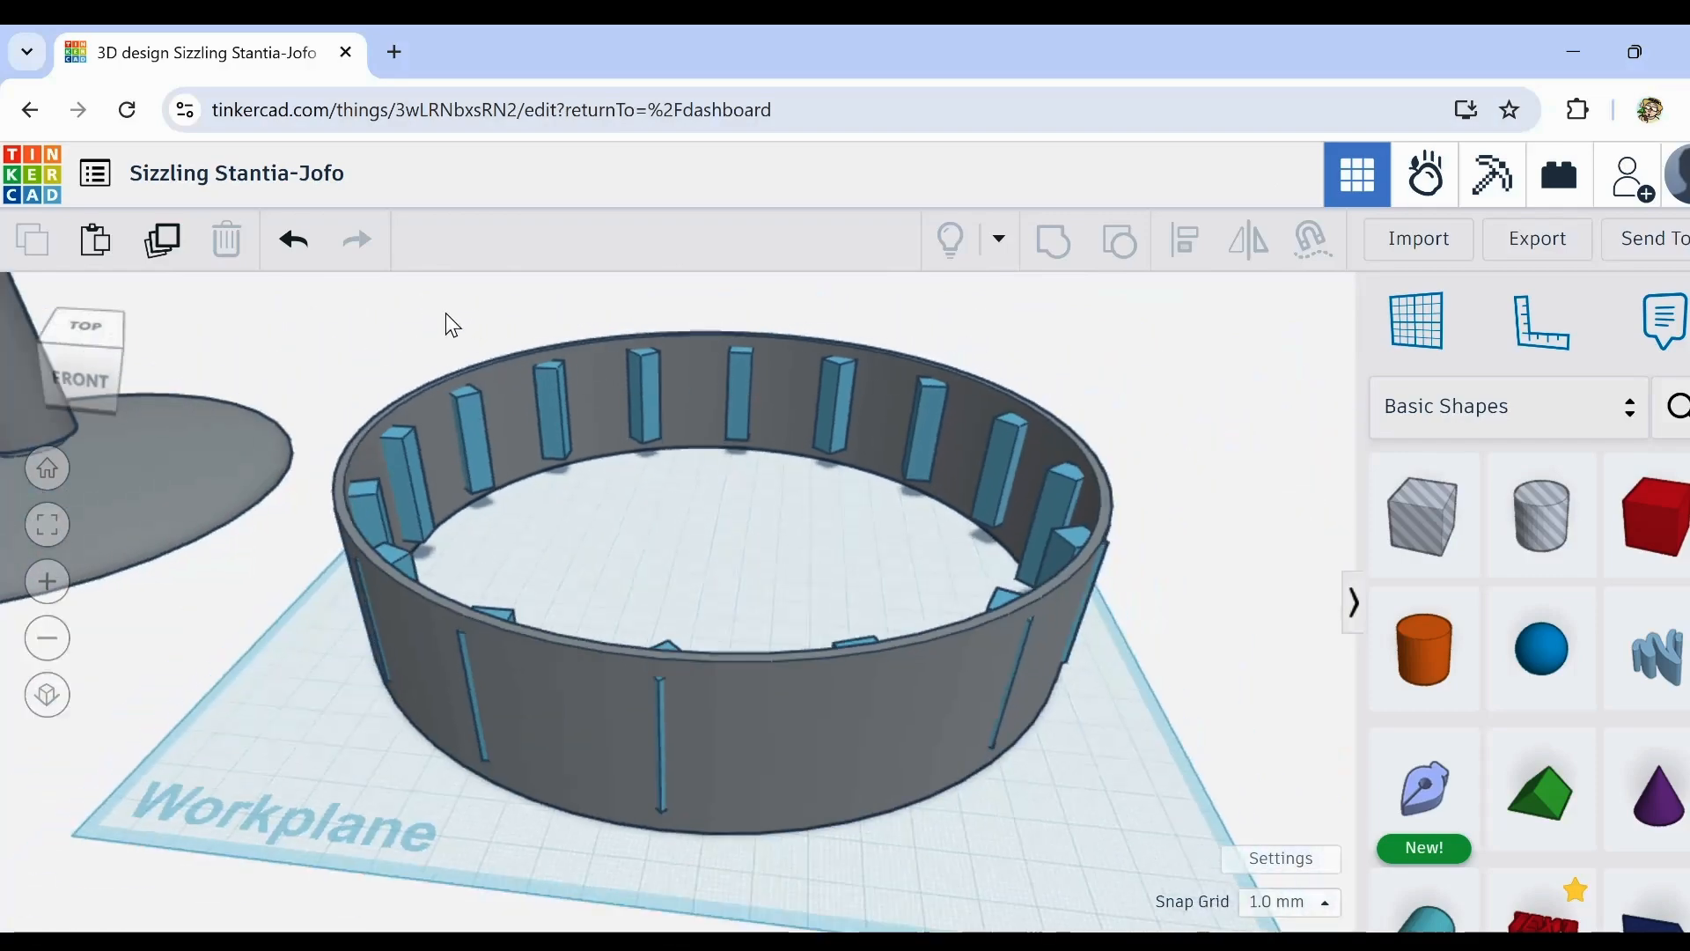
pyautogui.moveTo(577, 544); pyautogui.dragTo(1134, 736)
pyautogui.moveTo(1095, 617); pyautogui.dragTo(1060, 569)
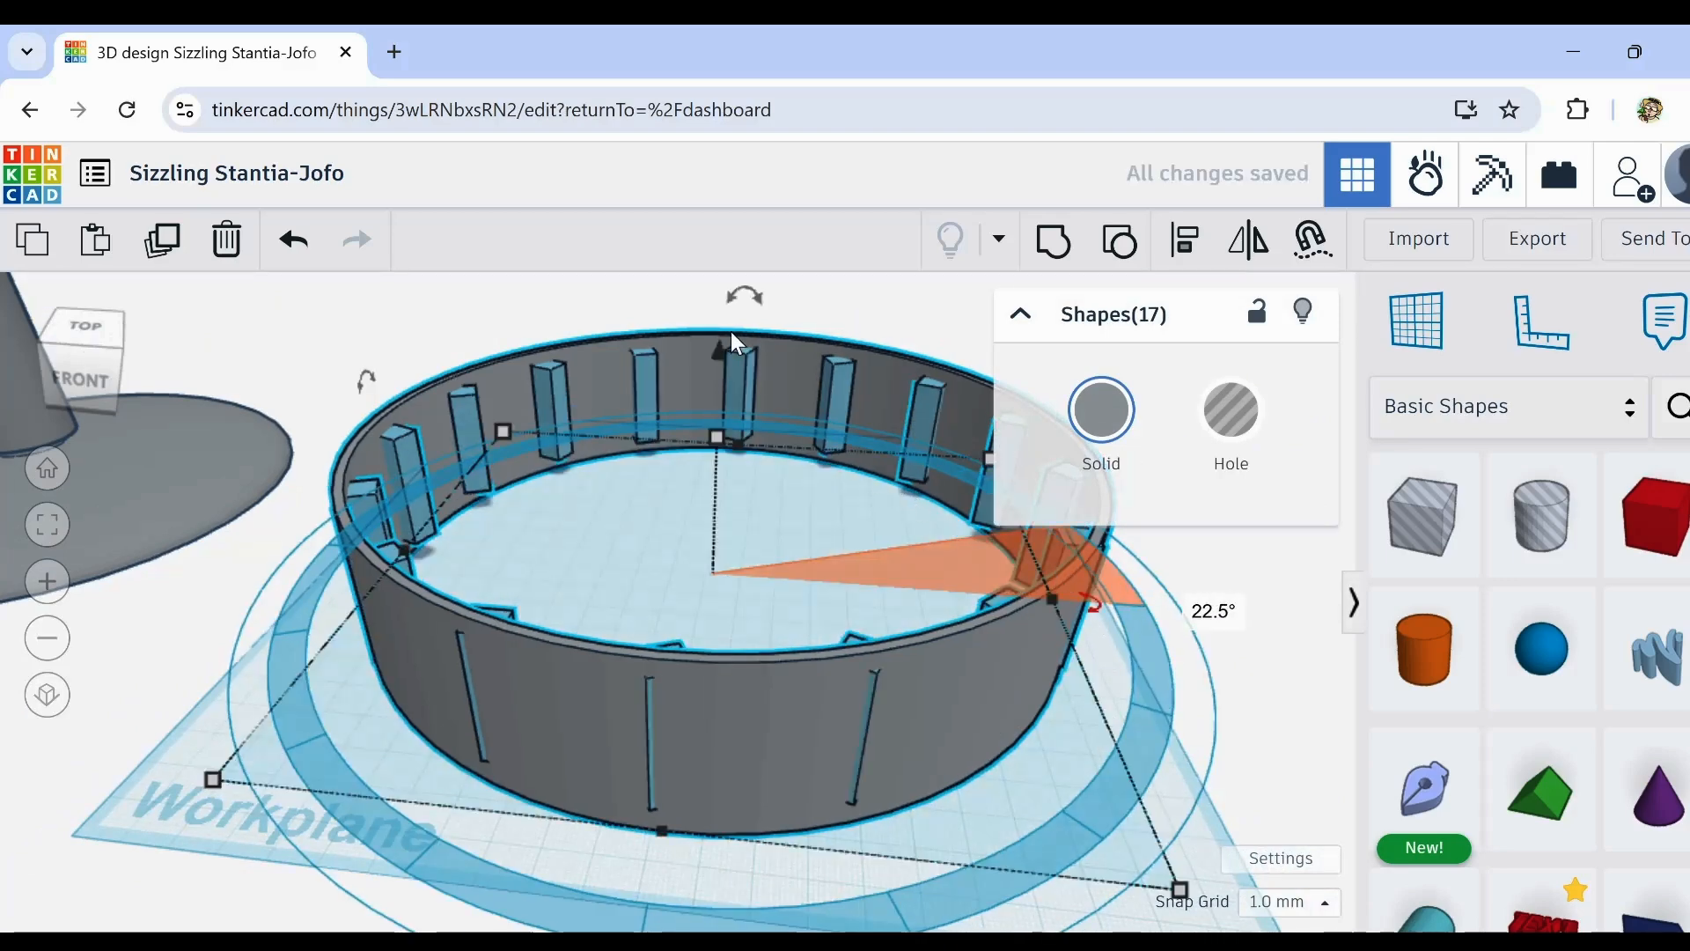
# Step: Tilt the post at the middle of the back wall sideways by 22.5°
pyautogui.click(887, 308)
pyautogui.click(739, 373)
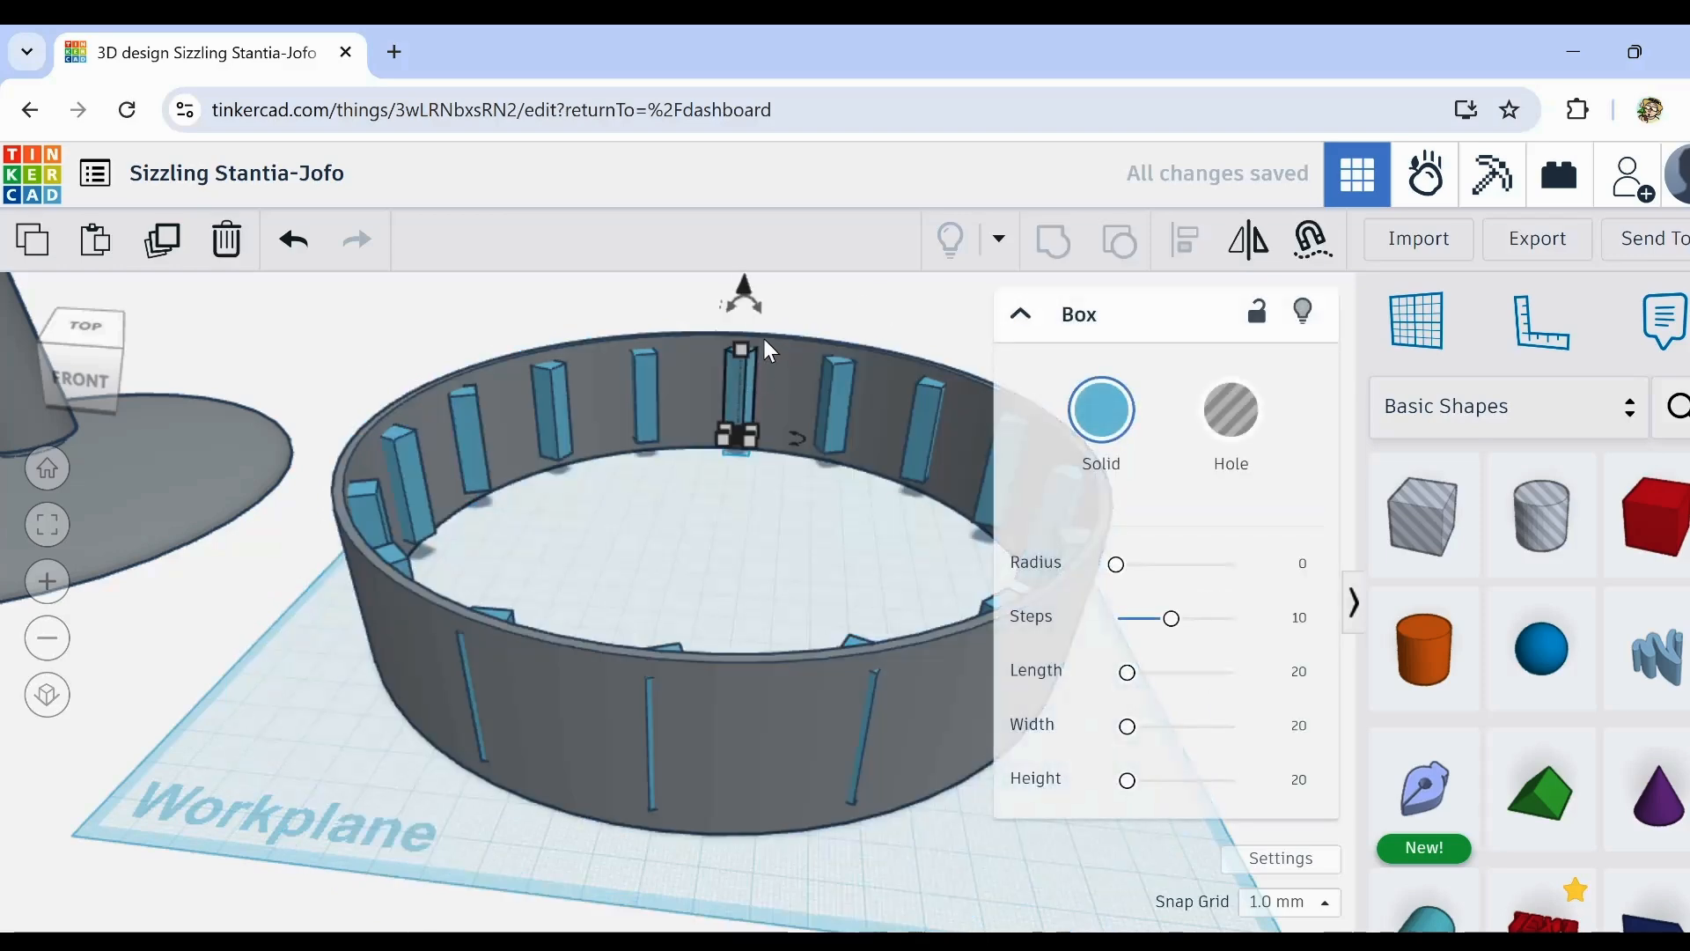
pyautogui.moveTo(757, 309); pyautogui.dragTo(775, 303)
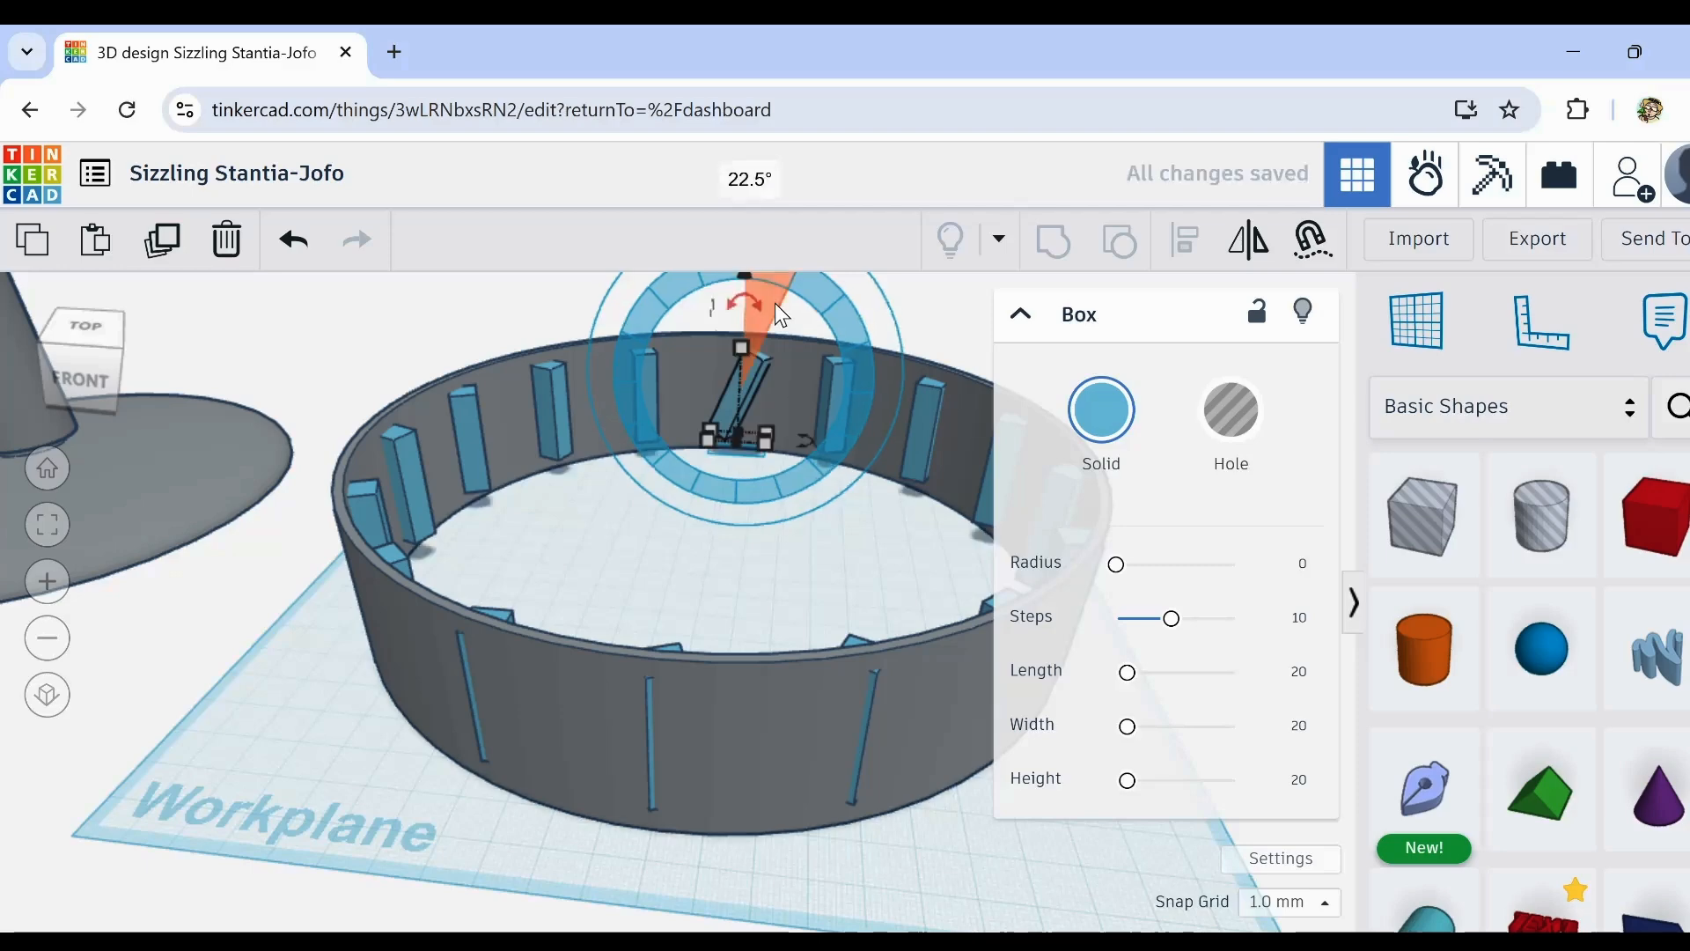
# Step: Turn the whole ring set another 22.5° about the vertical axis and tilt the post now at the back sideways by 45°
pyautogui.click(590, 313)
pyautogui.moveTo(348, 341); pyautogui.dragTo(1146, 788)
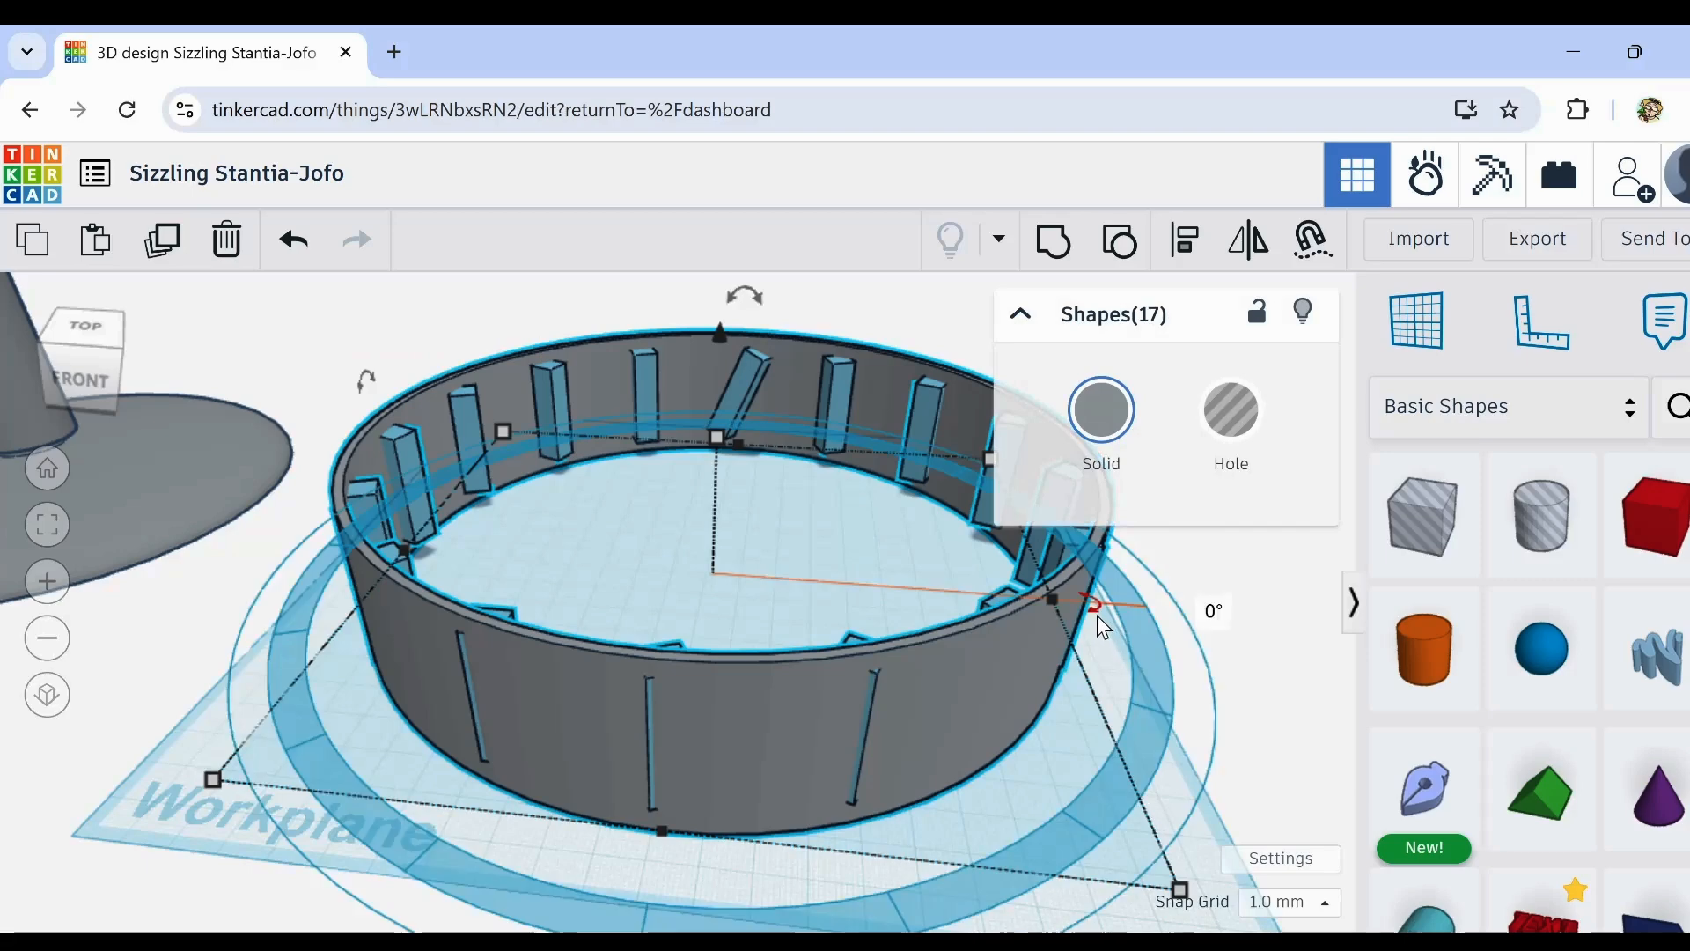
pyautogui.moveTo(1093, 608); pyautogui.dragTo(1038, 549)
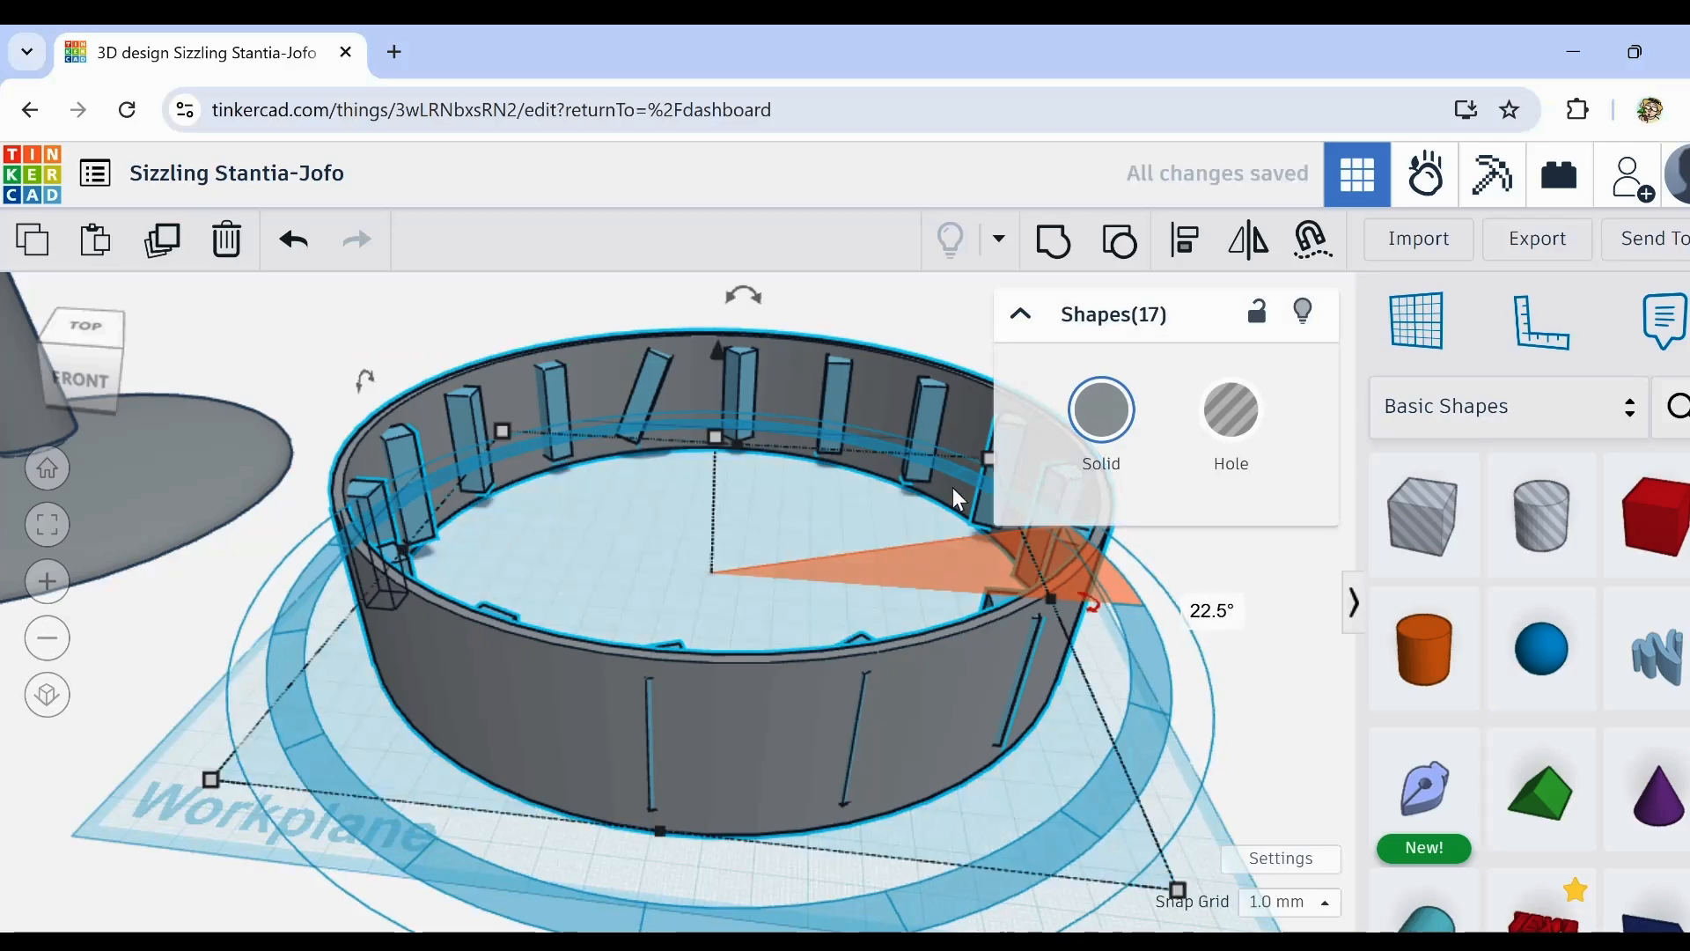
pyautogui.click(813, 308)
pyautogui.click(741, 363)
pyautogui.moveTo(768, 312)
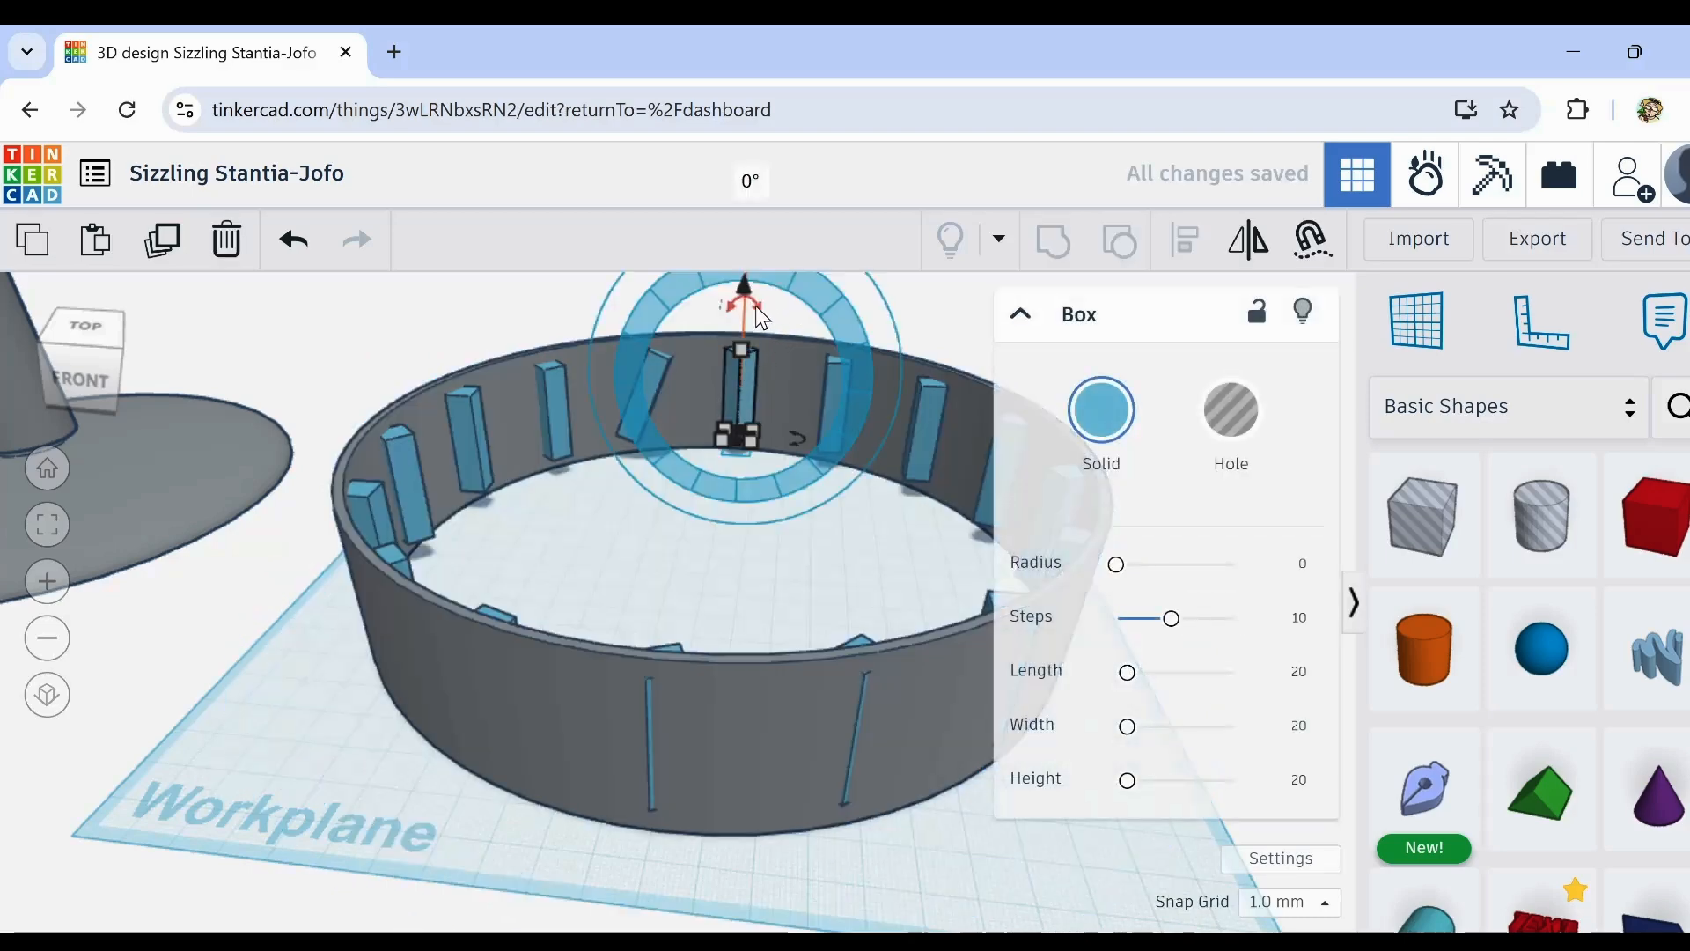
pyautogui.moveTo(759, 313); pyautogui.dragTo(803, 345)
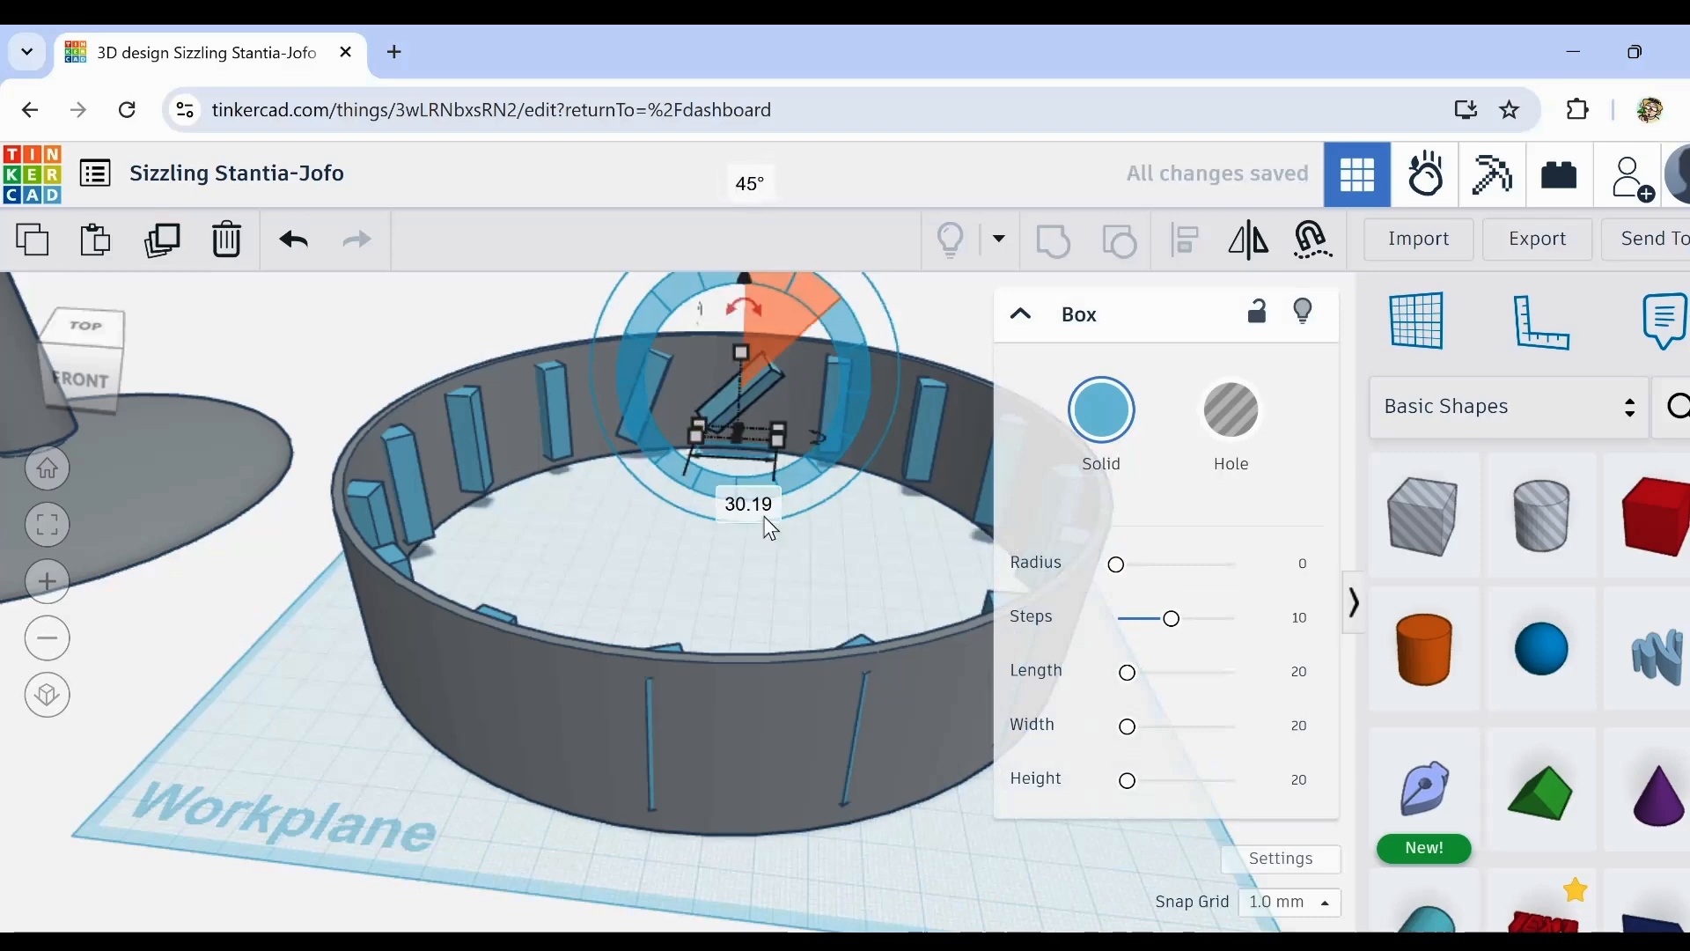
# Step: Turn the ring set by one post position and tilt the upright post at the back one 22.5° increment beyond its predecessor
pyautogui.click(347, 347)
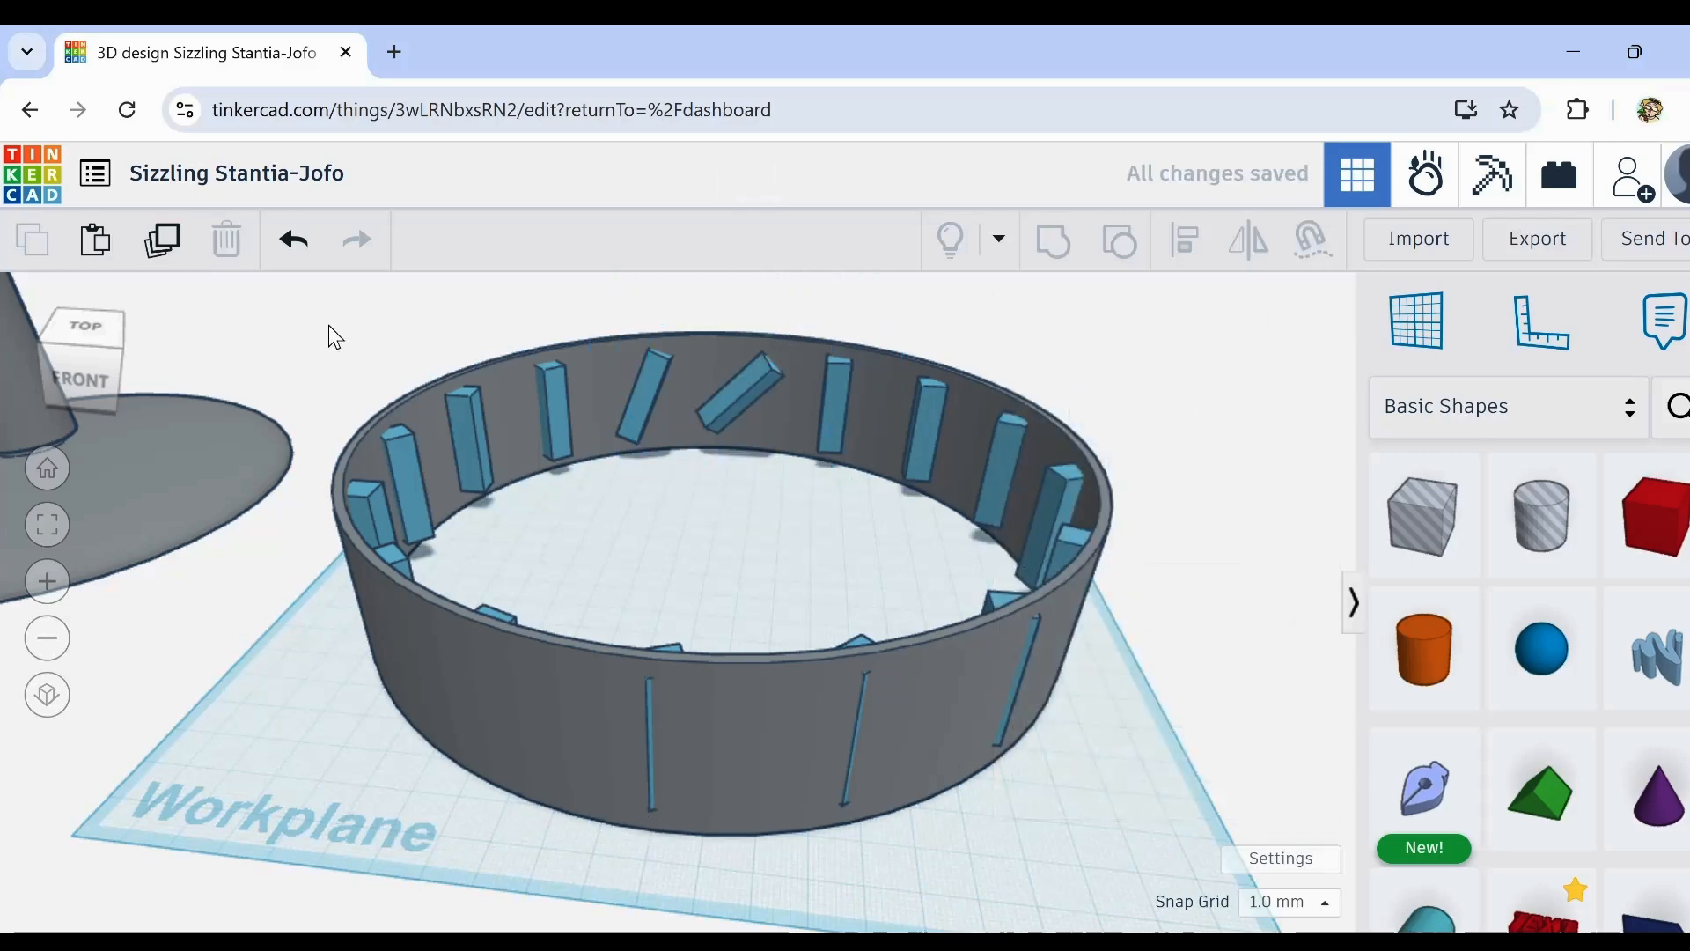
pyautogui.moveTo(335, 337); pyautogui.dragTo(1171, 872)
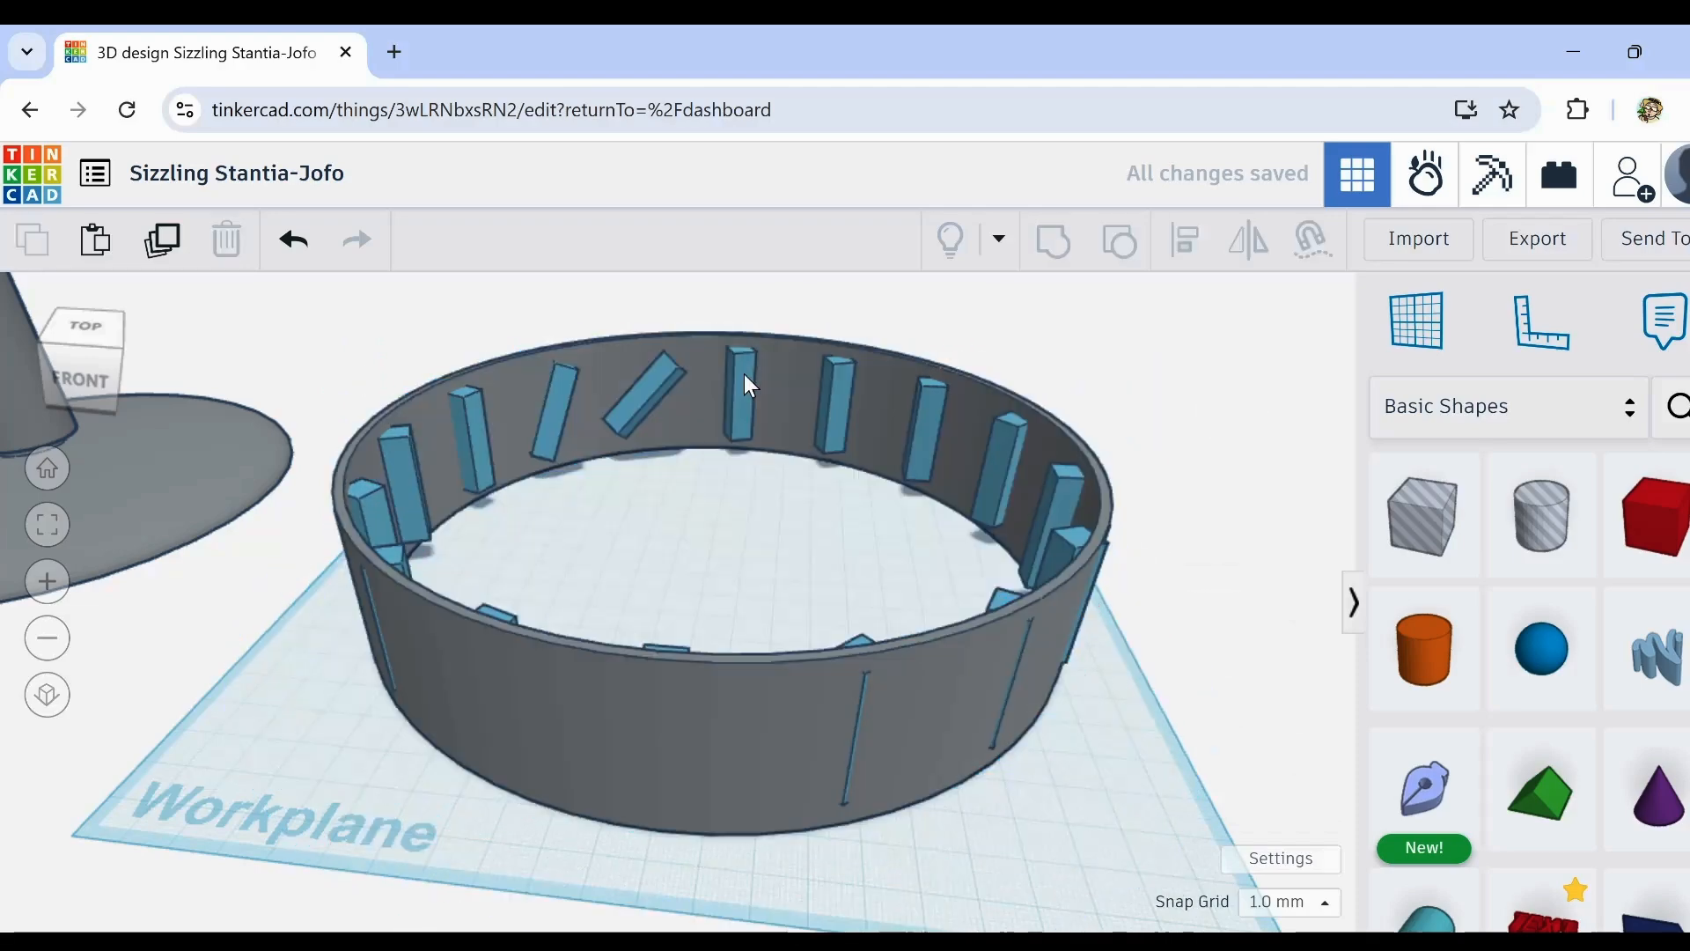
pyautogui.click(743, 373)
pyautogui.moveTo(744, 313); pyautogui.dragTo(818, 365)
# Step: Advance the ring set one post at a time and tilt the next two back posts, the second one by 112.5°
pyautogui.moveTo(1154, 340); pyautogui.dragTo(322, 858)
pyautogui.click(743, 378)
pyautogui.moveTo(745, 315); pyautogui.dragTo(816, 388)
pyautogui.moveTo(1154, 339); pyautogui.dragTo(321, 859)
pyautogui.moveTo(744, 318); pyautogui.dragTo(824, 412)
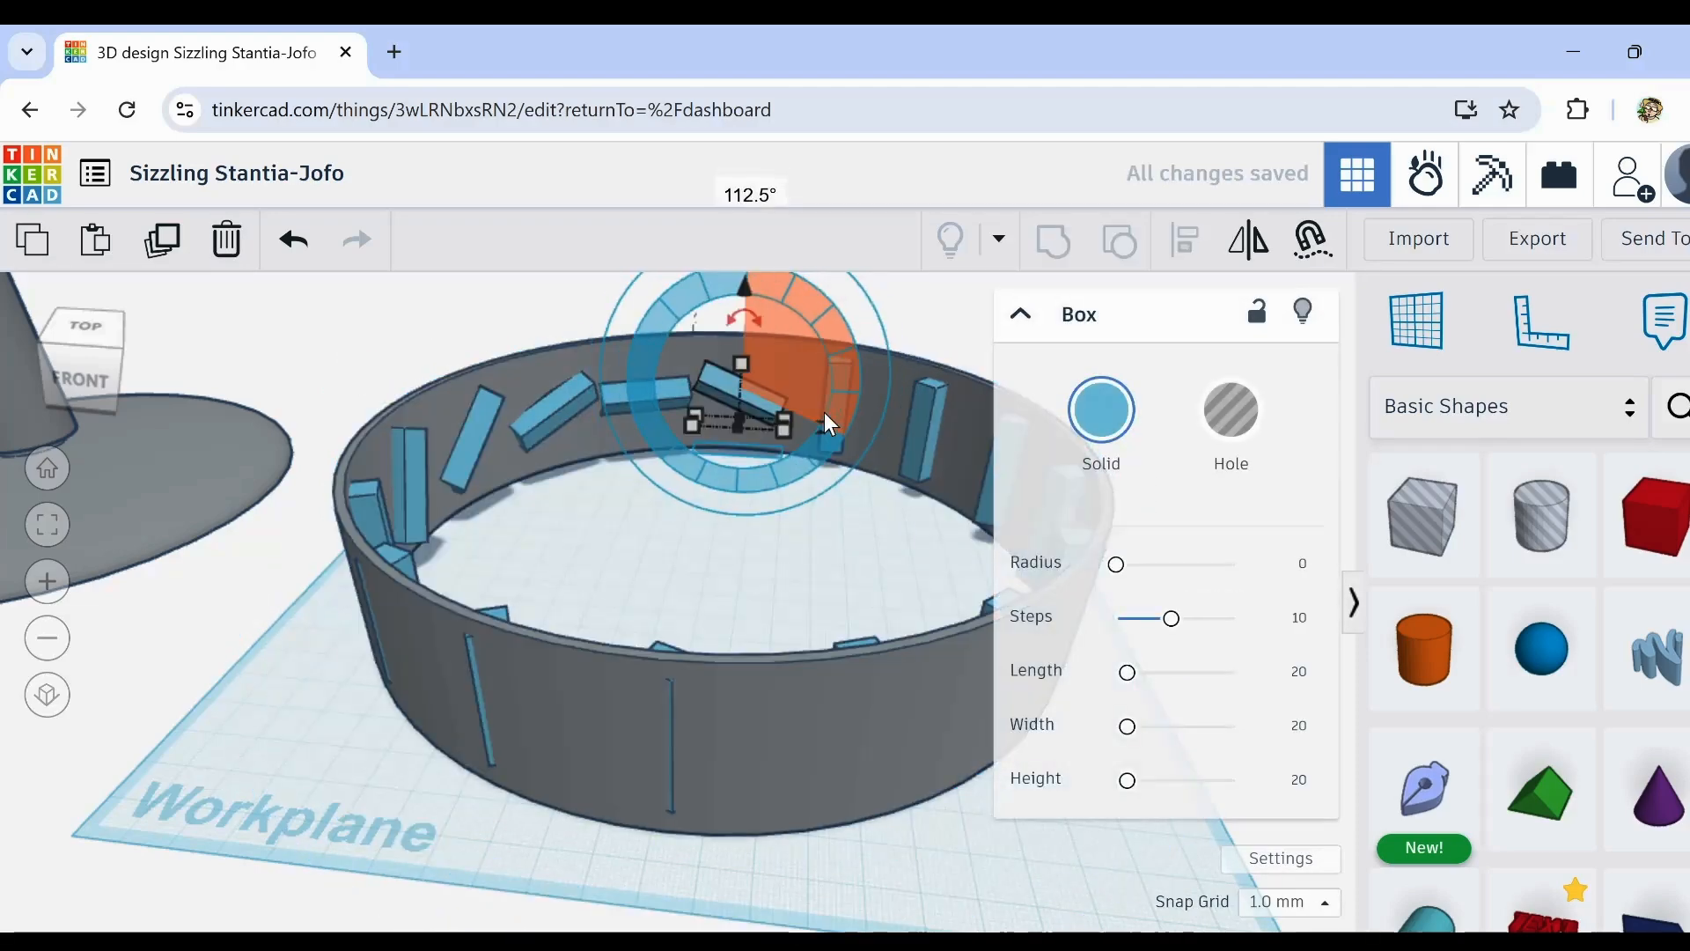
# Step: Continue the sideways tilt progression past 112.5° on the next two back posts, turning the ring set by one post between them
pyautogui.moveTo(1102, 848); pyautogui.dragTo(321, 330)
pyautogui.moveTo(1094, 608); pyautogui.dragTo(1048, 656)
pyautogui.moveTo(745, 315); pyautogui.dragTo(799, 430)
pyautogui.moveTo(1101, 849); pyautogui.dragTo(321, 330)
pyautogui.moveTo(745, 316); pyautogui.dragTo(779, 454)
pyautogui.moveTo(1101, 848); pyautogui.dragTo(321, 330)
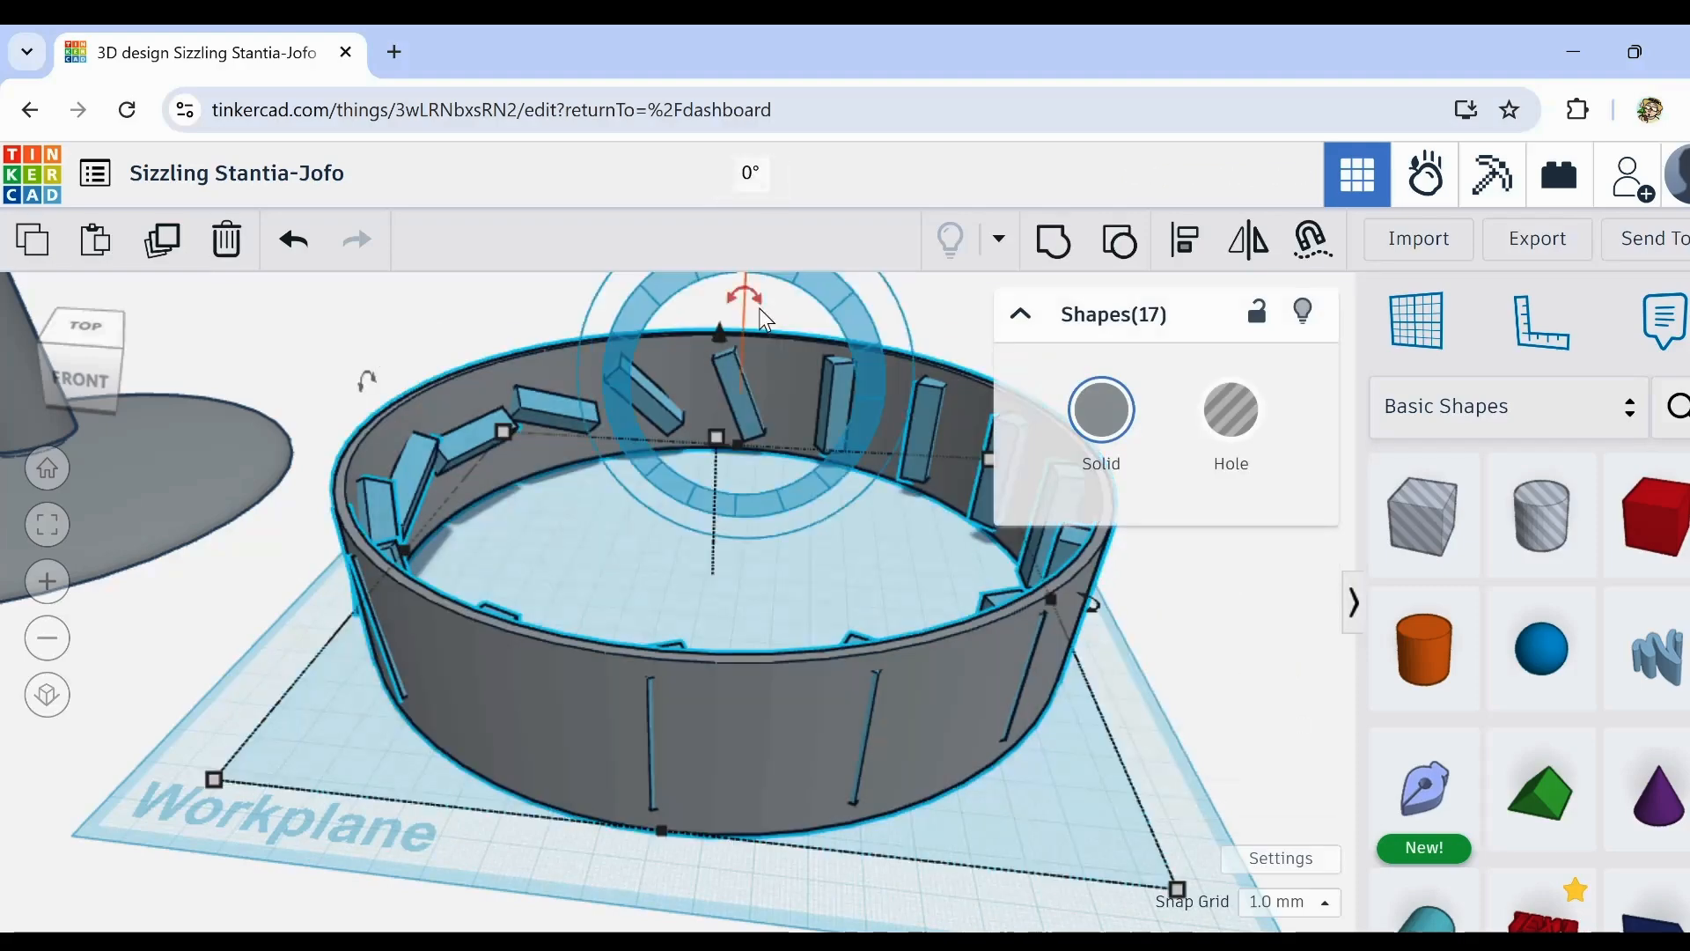
# Step: Rotate the next back post through a half turn and the following one slightly further, advancing the whole ring set by one post each time
pyautogui.moveTo(1094, 607); pyautogui.dragTo(1047, 656)
pyautogui.click(743, 378)
pyautogui.moveTo(744, 315); pyautogui.dragTo(748, 454)
pyautogui.moveTo(1101, 848); pyautogui.dragTo(321, 330)
pyautogui.moveTo(1093, 607); pyautogui.dragTo(1048, 656)
pyautogui.click(743, 379)
pyautogui.moveTo(745, 315); pyautogui.dragTo(711, 449)
pyautogui.moveTo(932, 337); pyautogui.dragTo(322, 330)
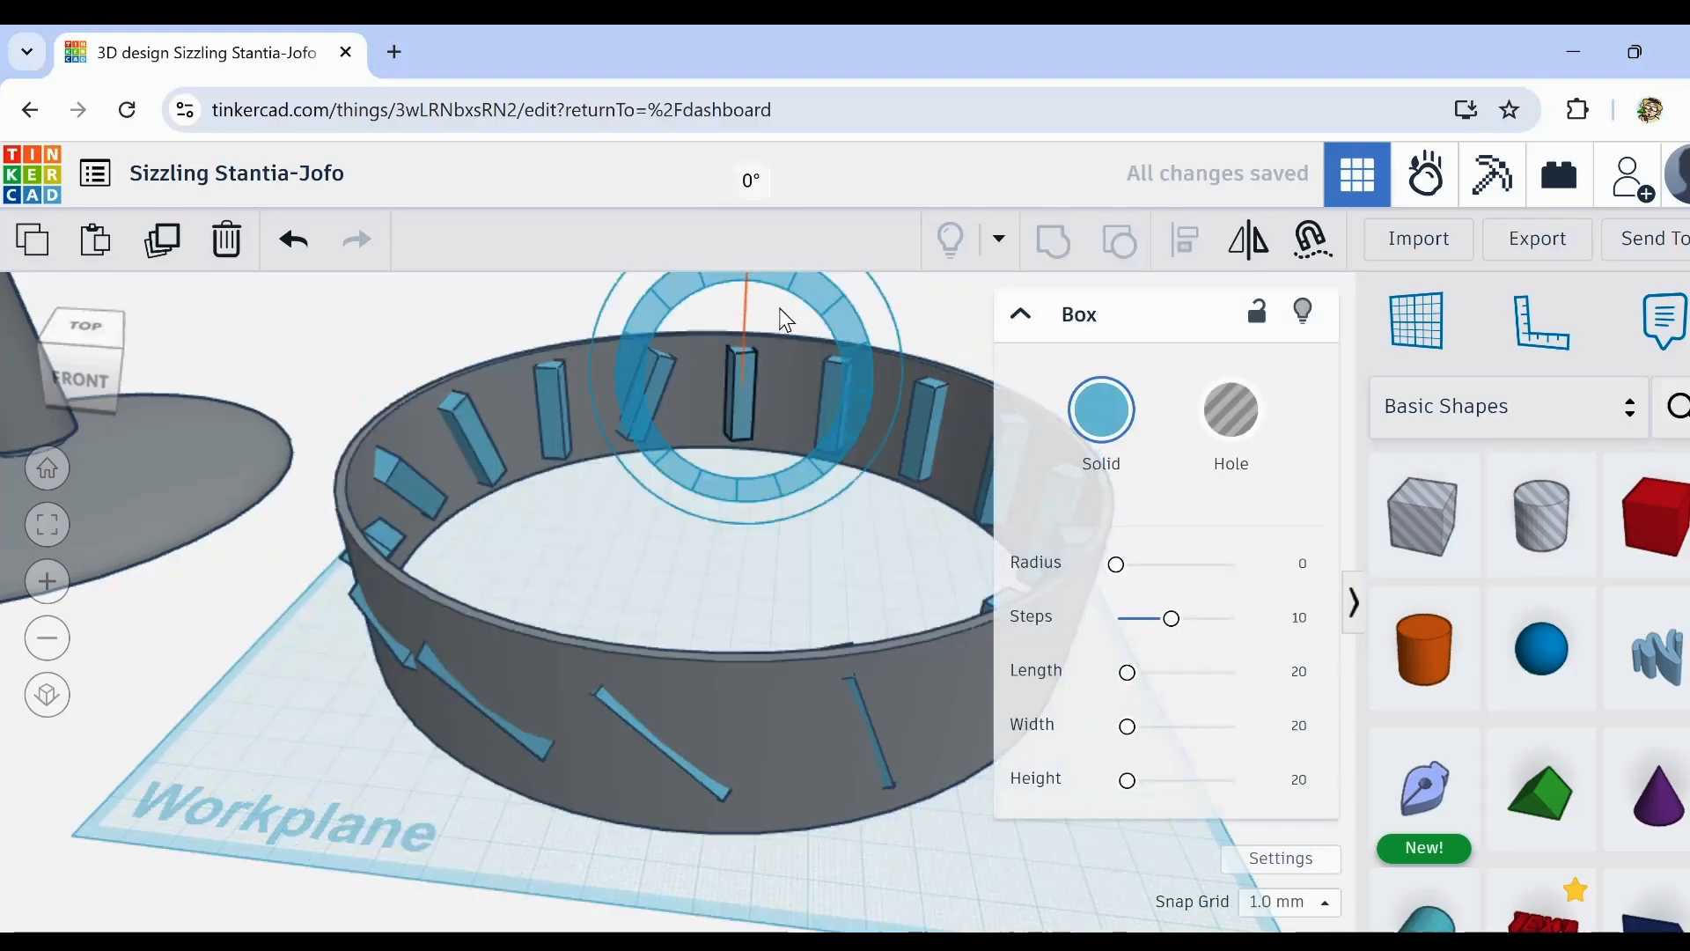
# Step: Tilt the next three back posts progressively until the last lies horizontal, turning the ring set by one post position after each
pyautogui.moveTo(786, 320); pyautogui.dragTo(803, 342)
pyautogui.moveTo(1094, 608); pyautogui.dragTo(1094, 680)
pyautogui.moveTo(744, 316); pyautogui.dragTo(819, 356)
pyautogui.moveTo(1102, 848); pyautogui.dragTo(321, 331)
pyautogui.moveTo(1093, 607); pyautogui.dragTo(1094, 680)
pyautogui.click(743, 378)
pyautogui.moveTo(744, 315); pyautogui.dragTo(832, 388)
pyautogui.moveTo(1093, 608); pyautogui.dragTo(1094, 679)
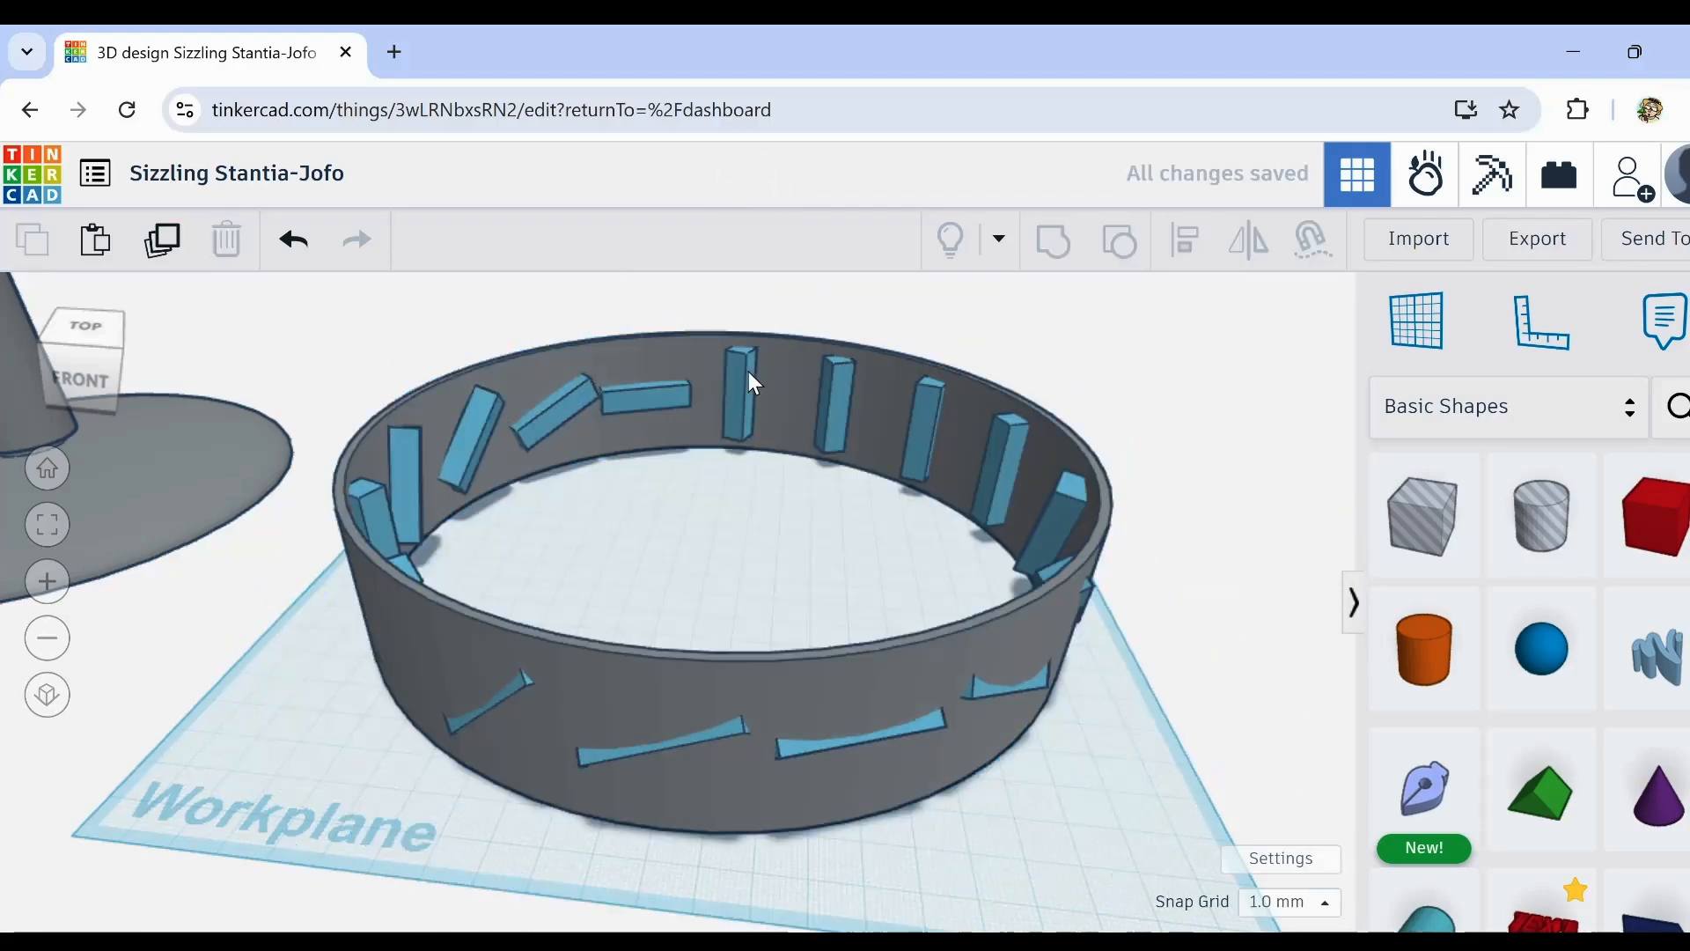
# Step: Tilt the remaining three upright posts progressively past horizontal, turning the ring set by one post position between them
pyautogui.click(748, 372)
pyautogui.moveTo(745, 315); pyautogui.dragTo(823, 427)
pyautogui.moveTo(1093, 607); pyautogui.dragTo(1050, 550)
pyautogui.moveTo(744, 315); pyautogui.dragTo(803, 451)
pyautogui.moveTo(1132, 396); pyautogui.dragTo(403, 745)
pyautogui.moveTo(1093, 607); pyautogui.dragTo(1049, 549)
pyautogui.click(749, 380)
pyautogui.moveTo(744, 315); pyautogui.dragTo(777, 462)
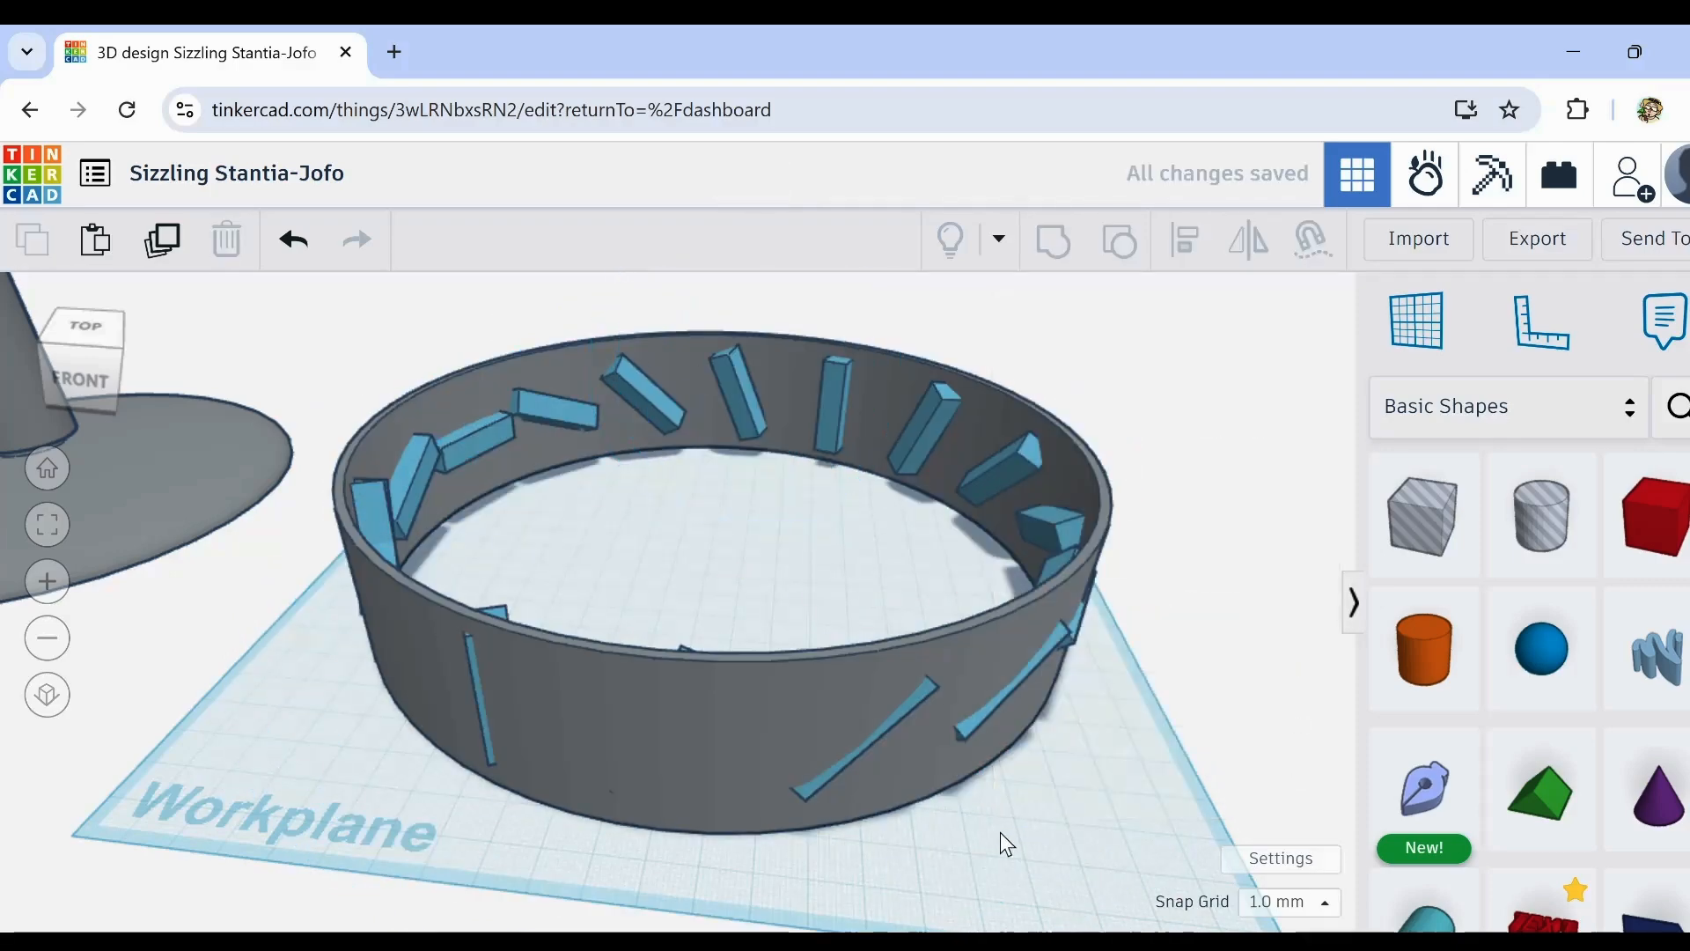
# Step: Move one of the two overlapping posts along the ring wall into the empty gap beside it
pyautogui.moveTo(1001, 833); pyautogui.dragTo(1329, 857, button='right')
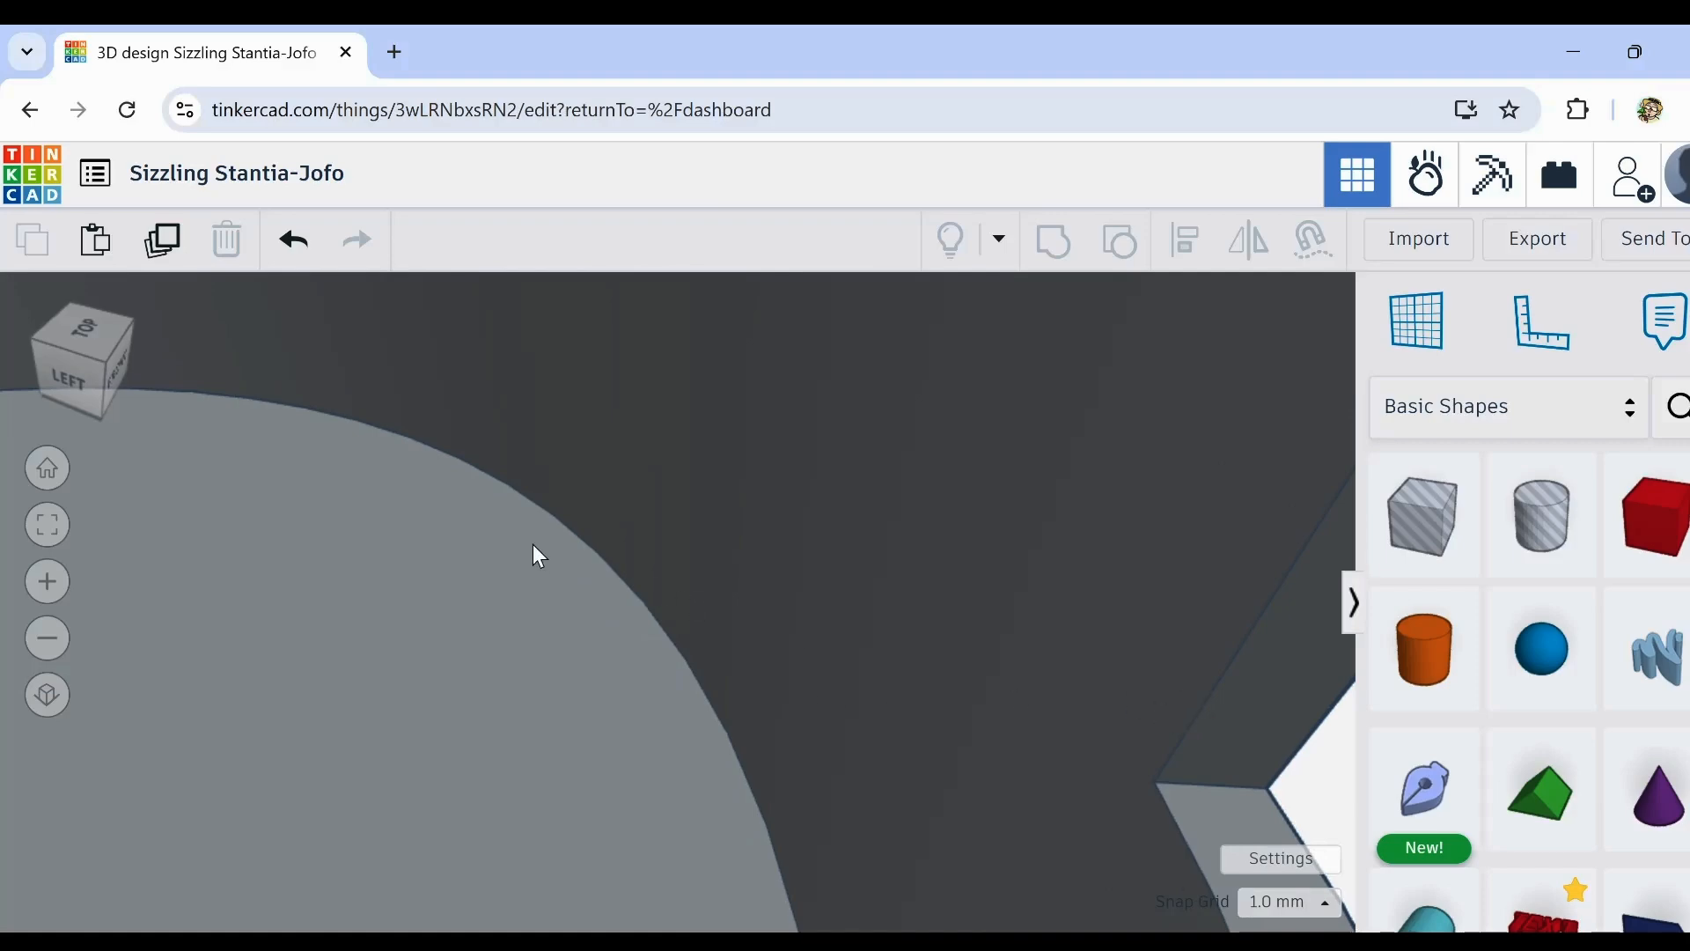
pyautogui.moveTo(536, 554); pyautogui.dragTo(182, 607, button='right')
pyautogui.moveTo(570, 614); pyautogui.dragTo(570, 532, button='right')
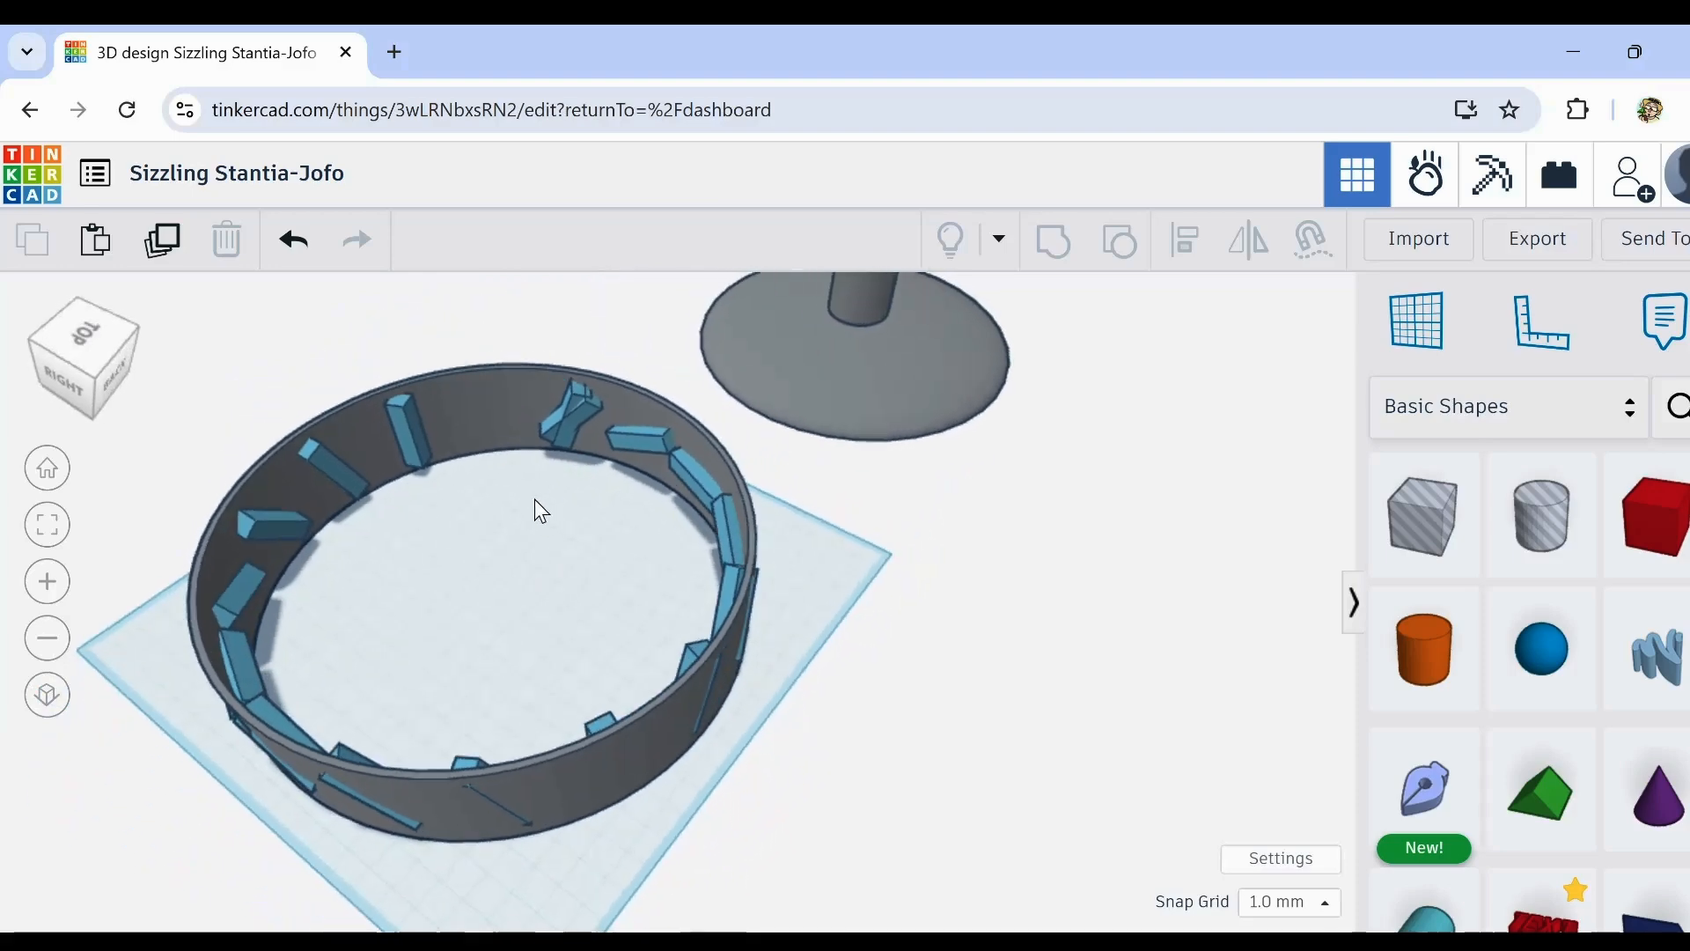
pyautogui.scroll(5, 572, 395)
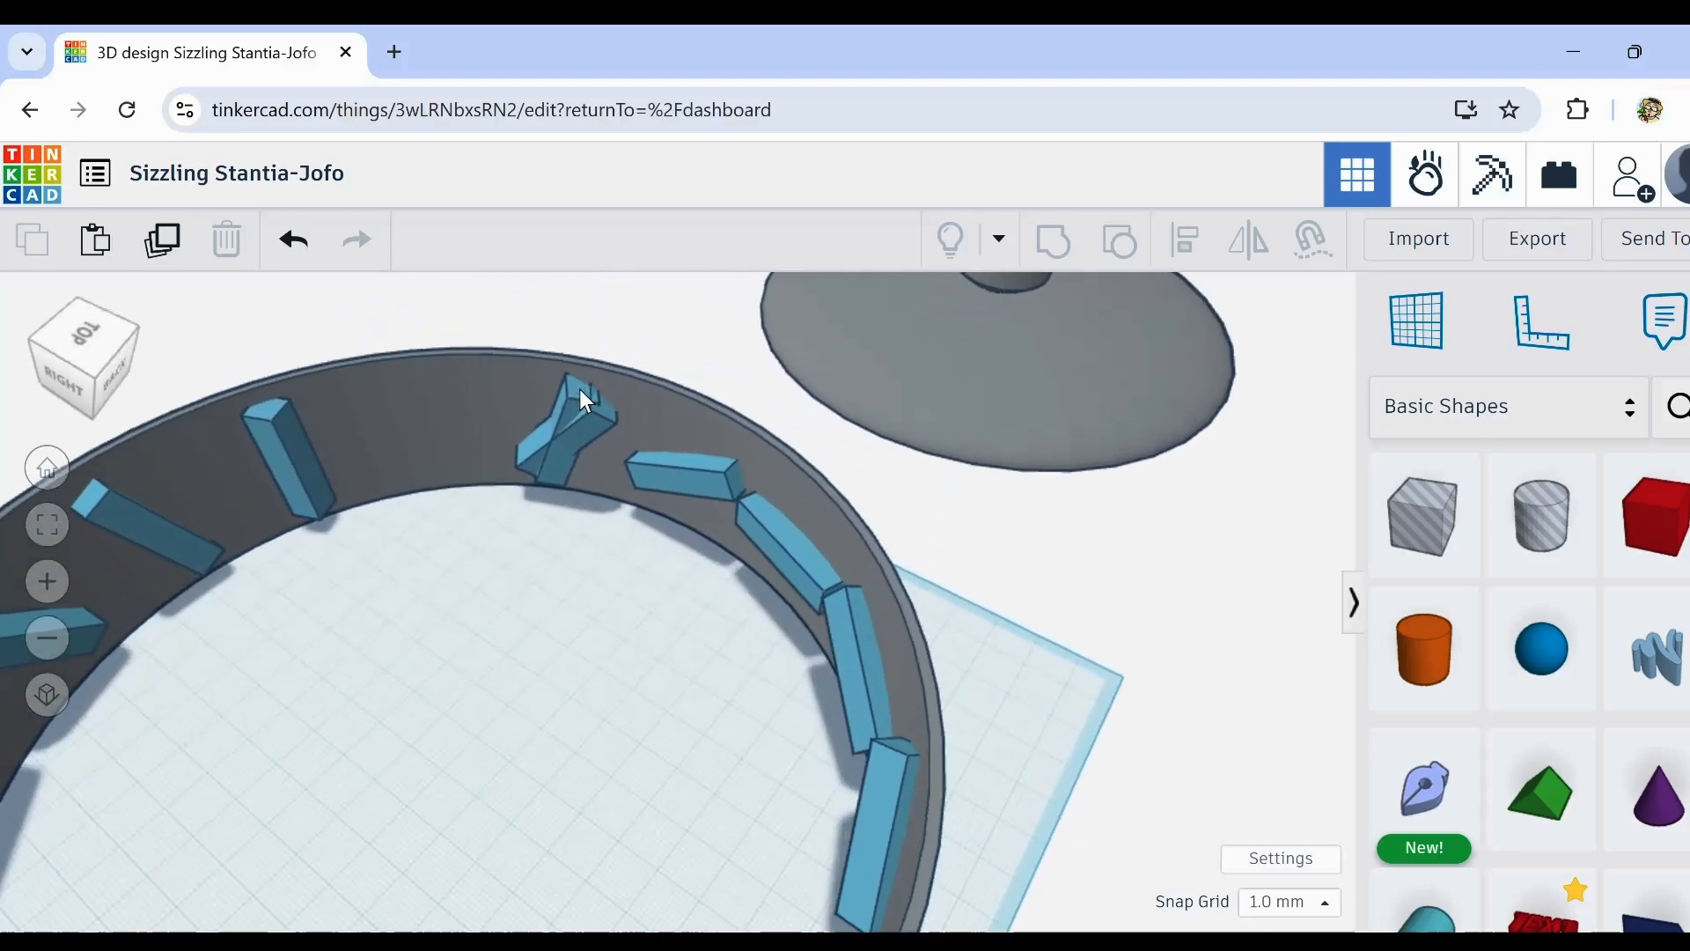
pyautogui.click(577, 440)
pyautogui.press('Left')
pyautogui.press('Left')
pyautogui.press('Left')
pyautogui.press('Left')
pyautogui.press('Left')
pyautogui.press('Left')
pyautogui.press('Left')
pyautogui.press('Left')
pyautogui.press('Left')
pyautogui.press('Left')
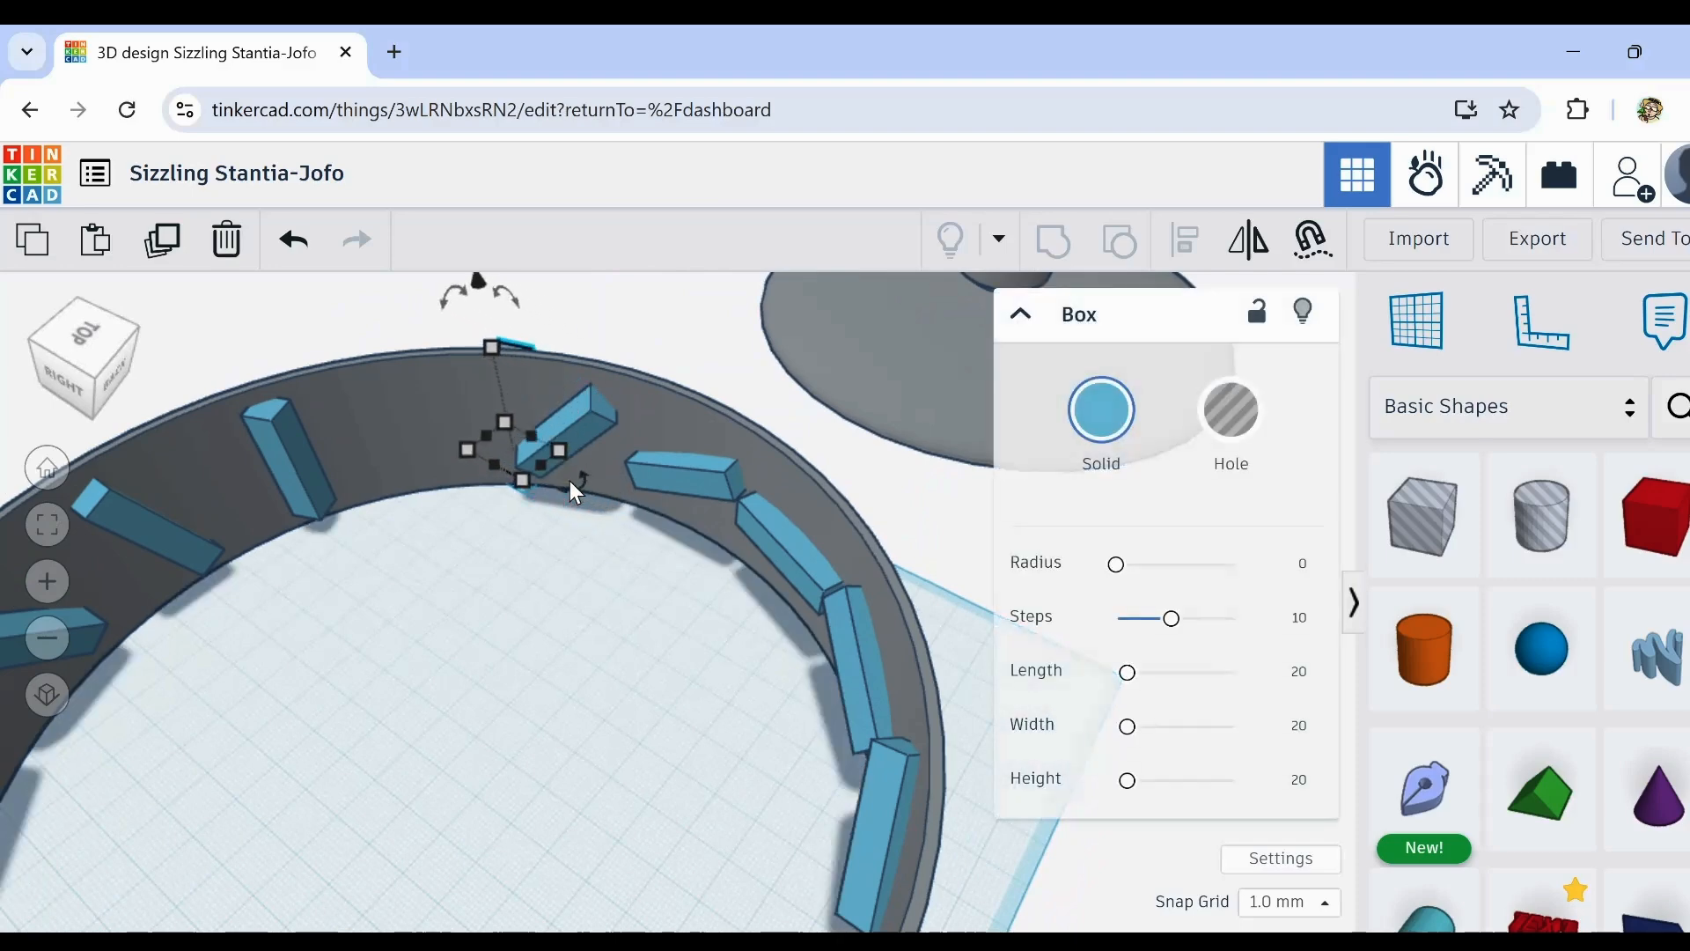
pyautogui.press('Left')
pyautogui.press('Left')
pyautogui.press('Left')
pyautogui.press('Left')
pyautogui.press('Left')
pyautogui.press('Left')
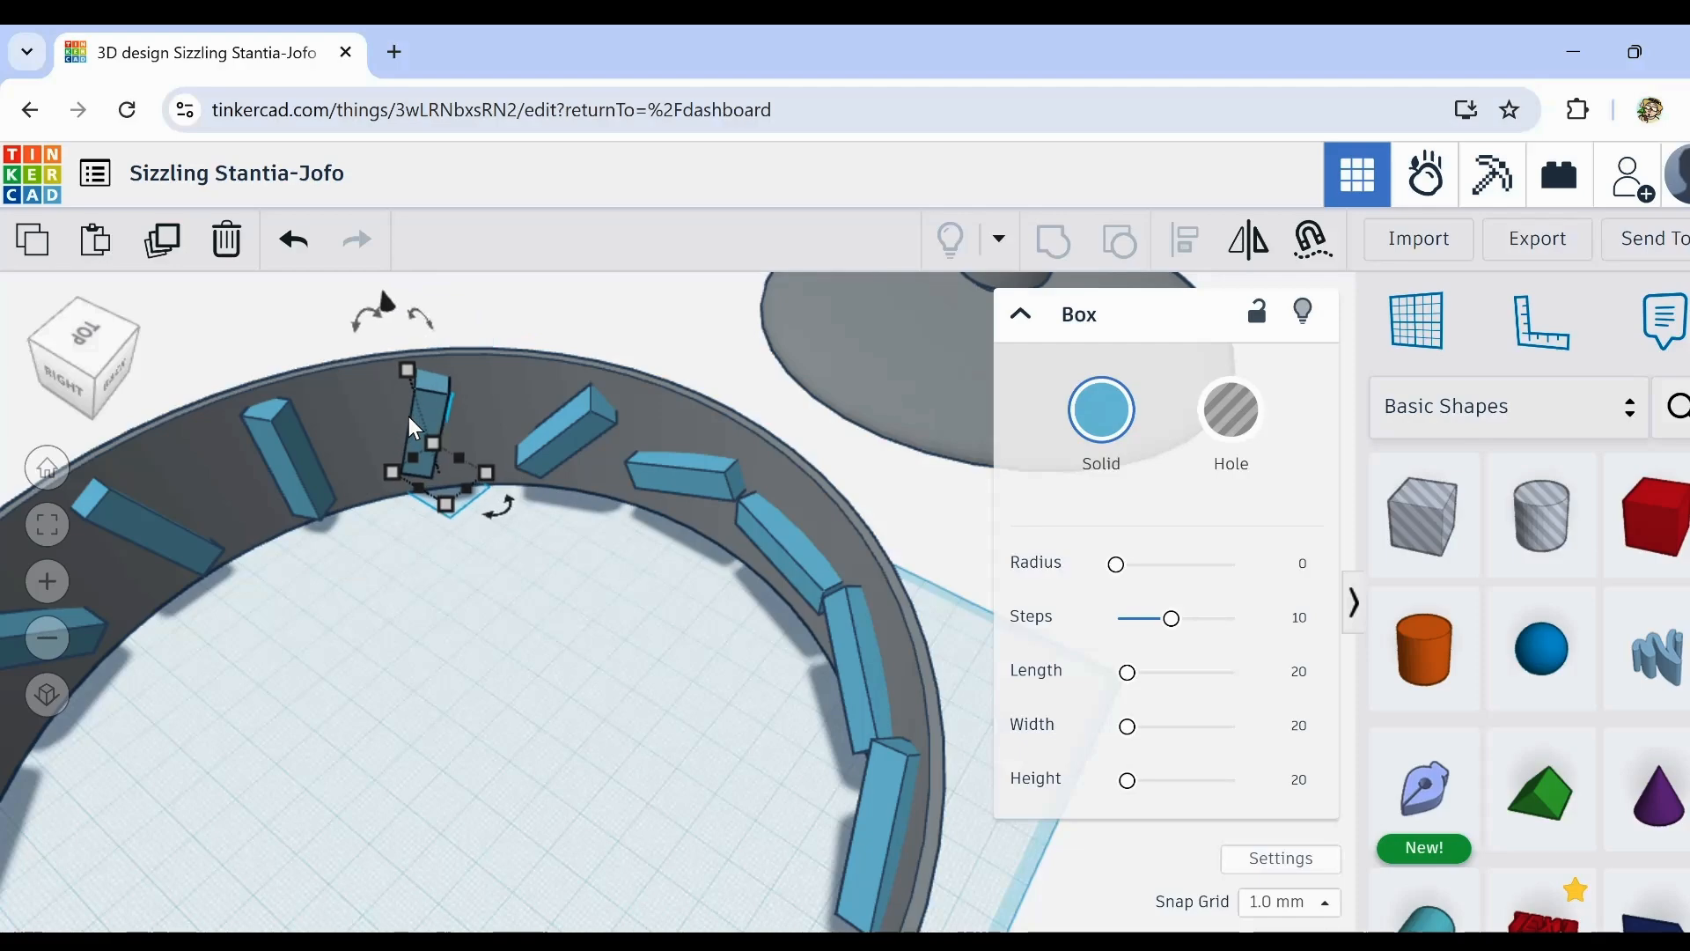
# Step: Examine the repositioned post and the spacing of its neighbours, checking the ring set and a single post on the wall
pyautogui.scroll(2, 410, 419)
pyautogui.moveTo(419, 433); pyautogui.dragTo(415, 583, button='right')
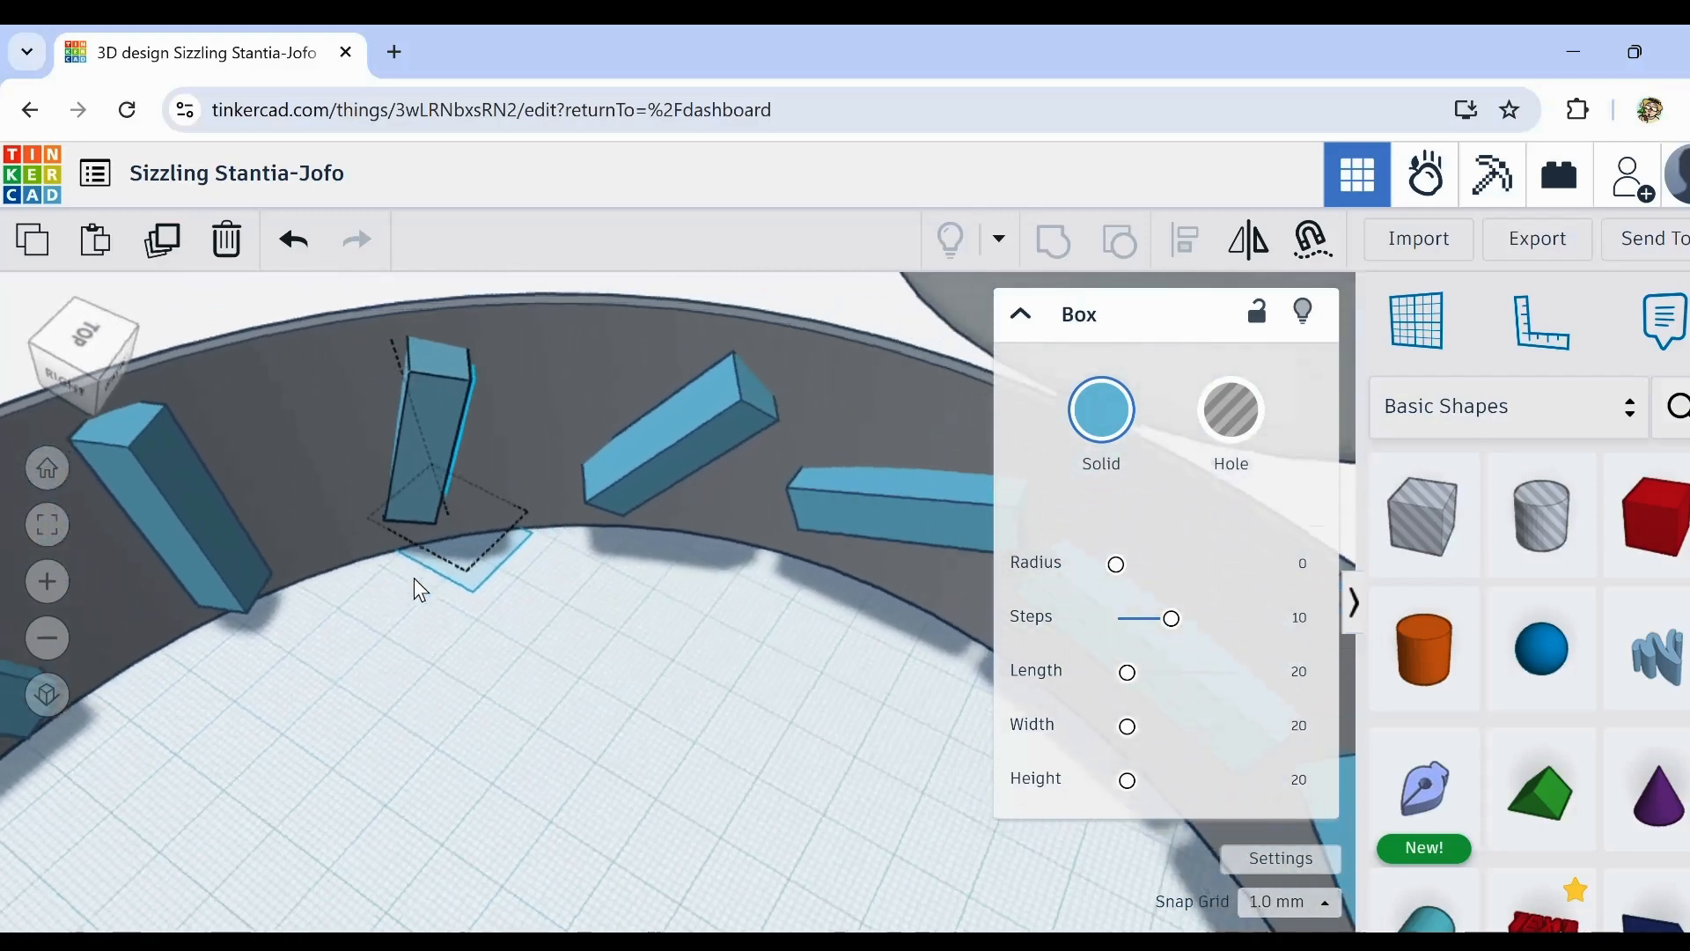
pyautogui.scroll(-3, 414, 577)
pyautogui.moveTo(465, 665); pyautogui.dragTo(585, 498, button='middle')
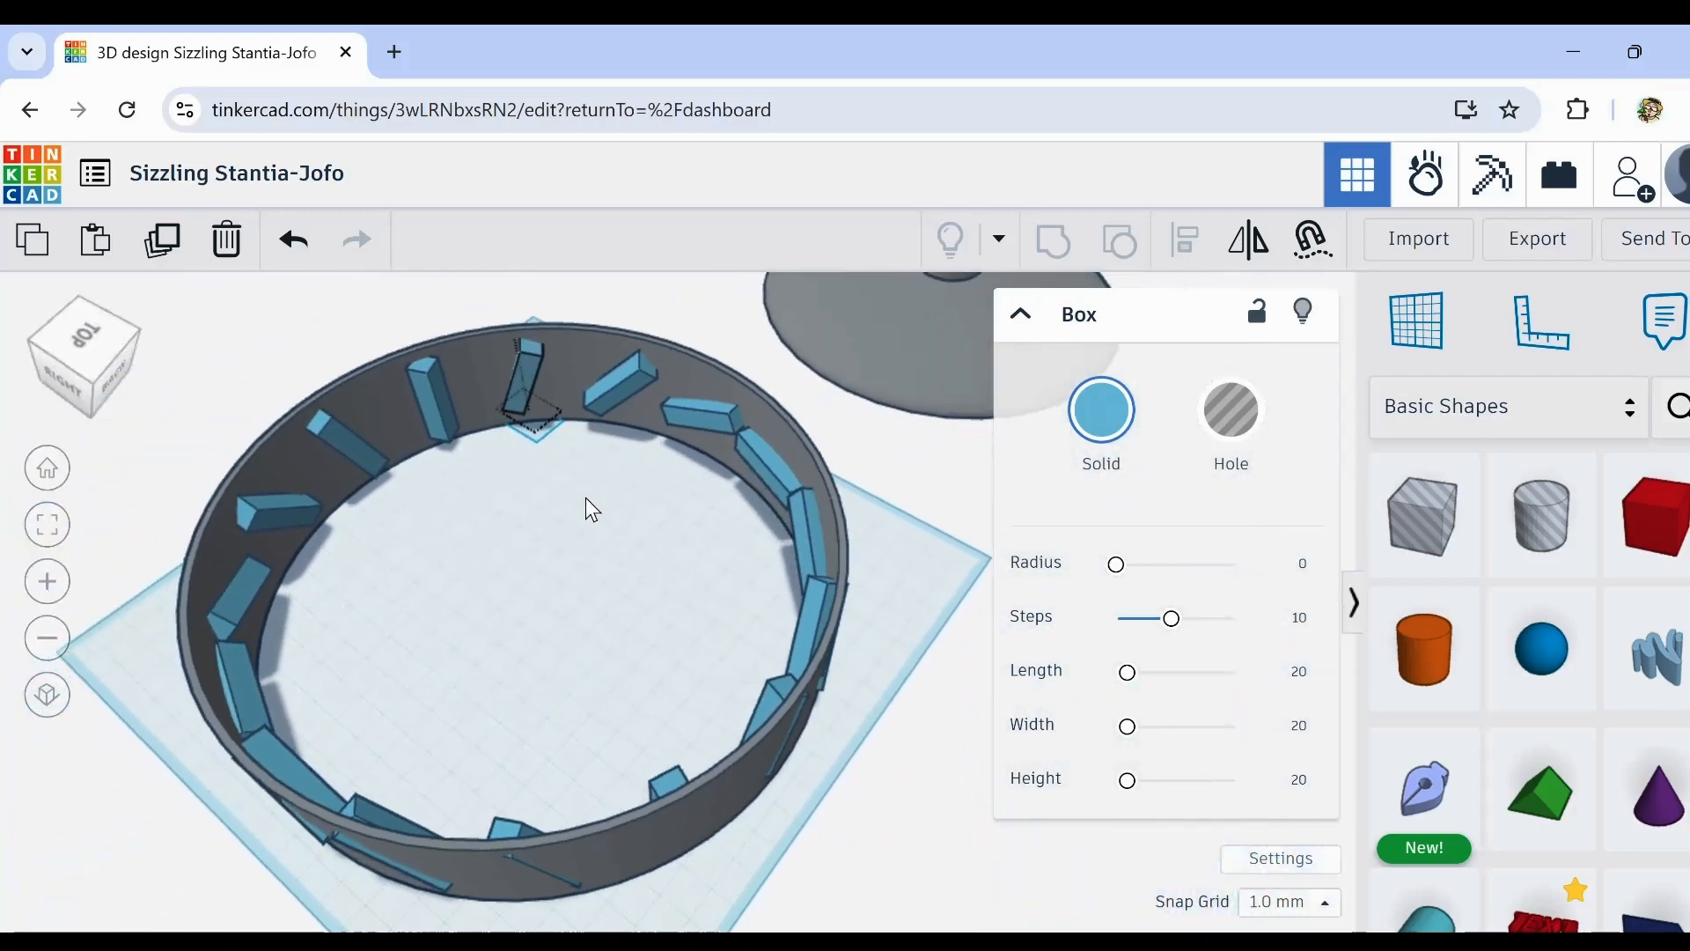
pyautogui.moveTo(504, 616); pyautogui.dragTo(827, 632, button='right')
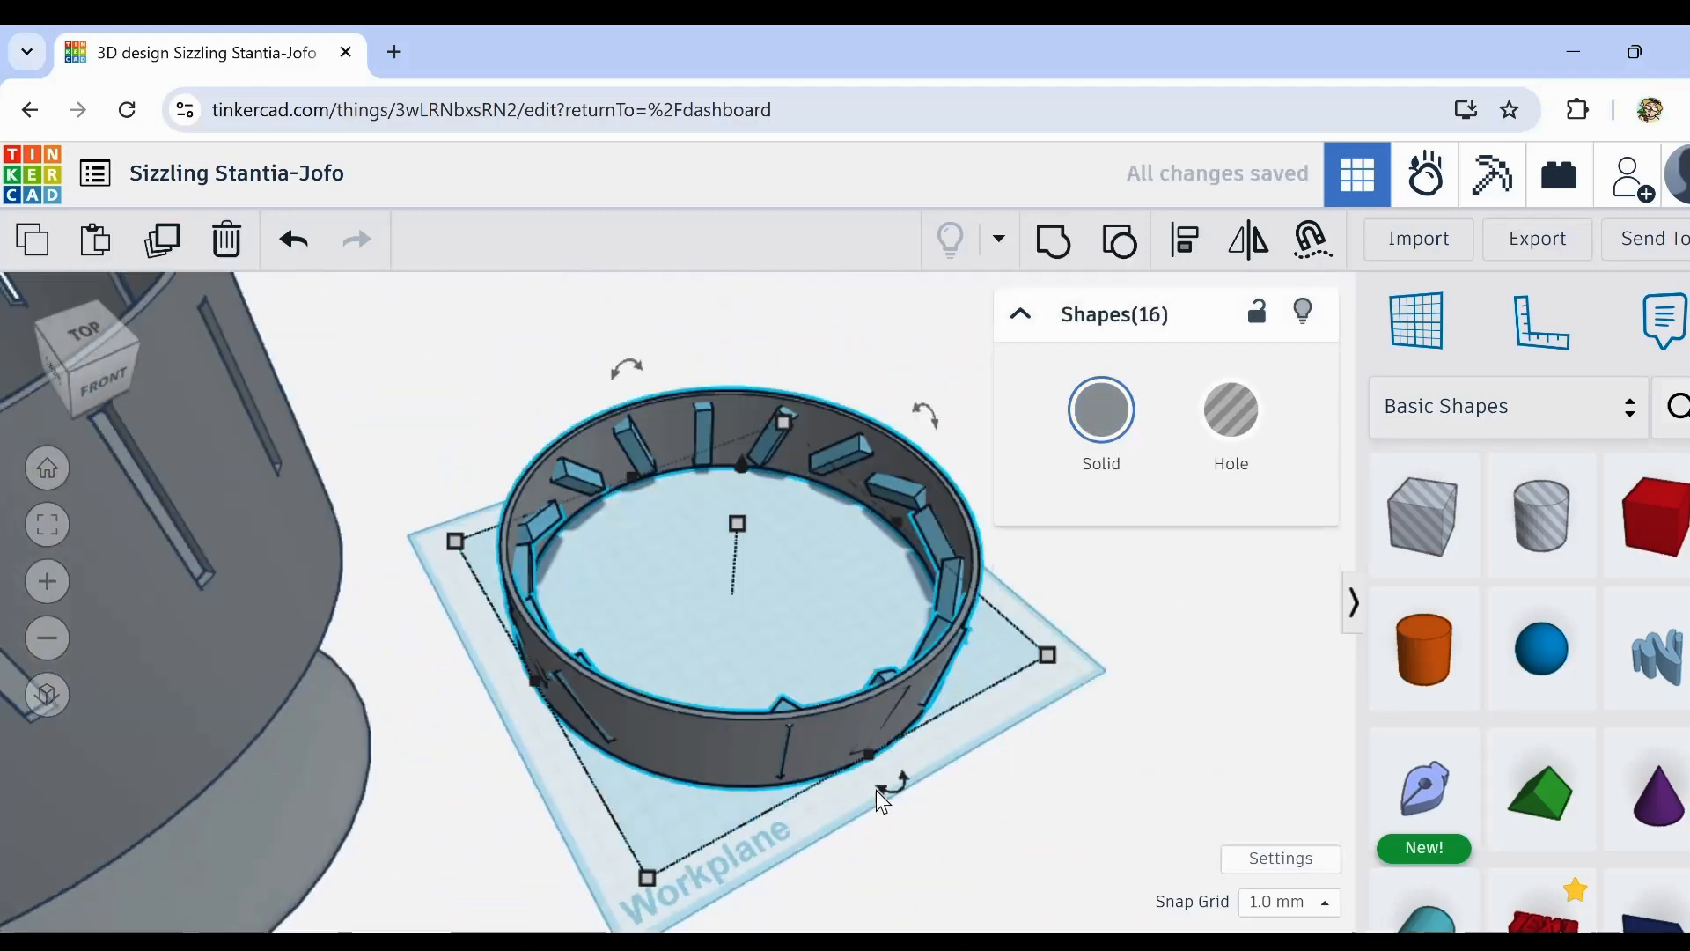
pyautogui.click(709, 683)
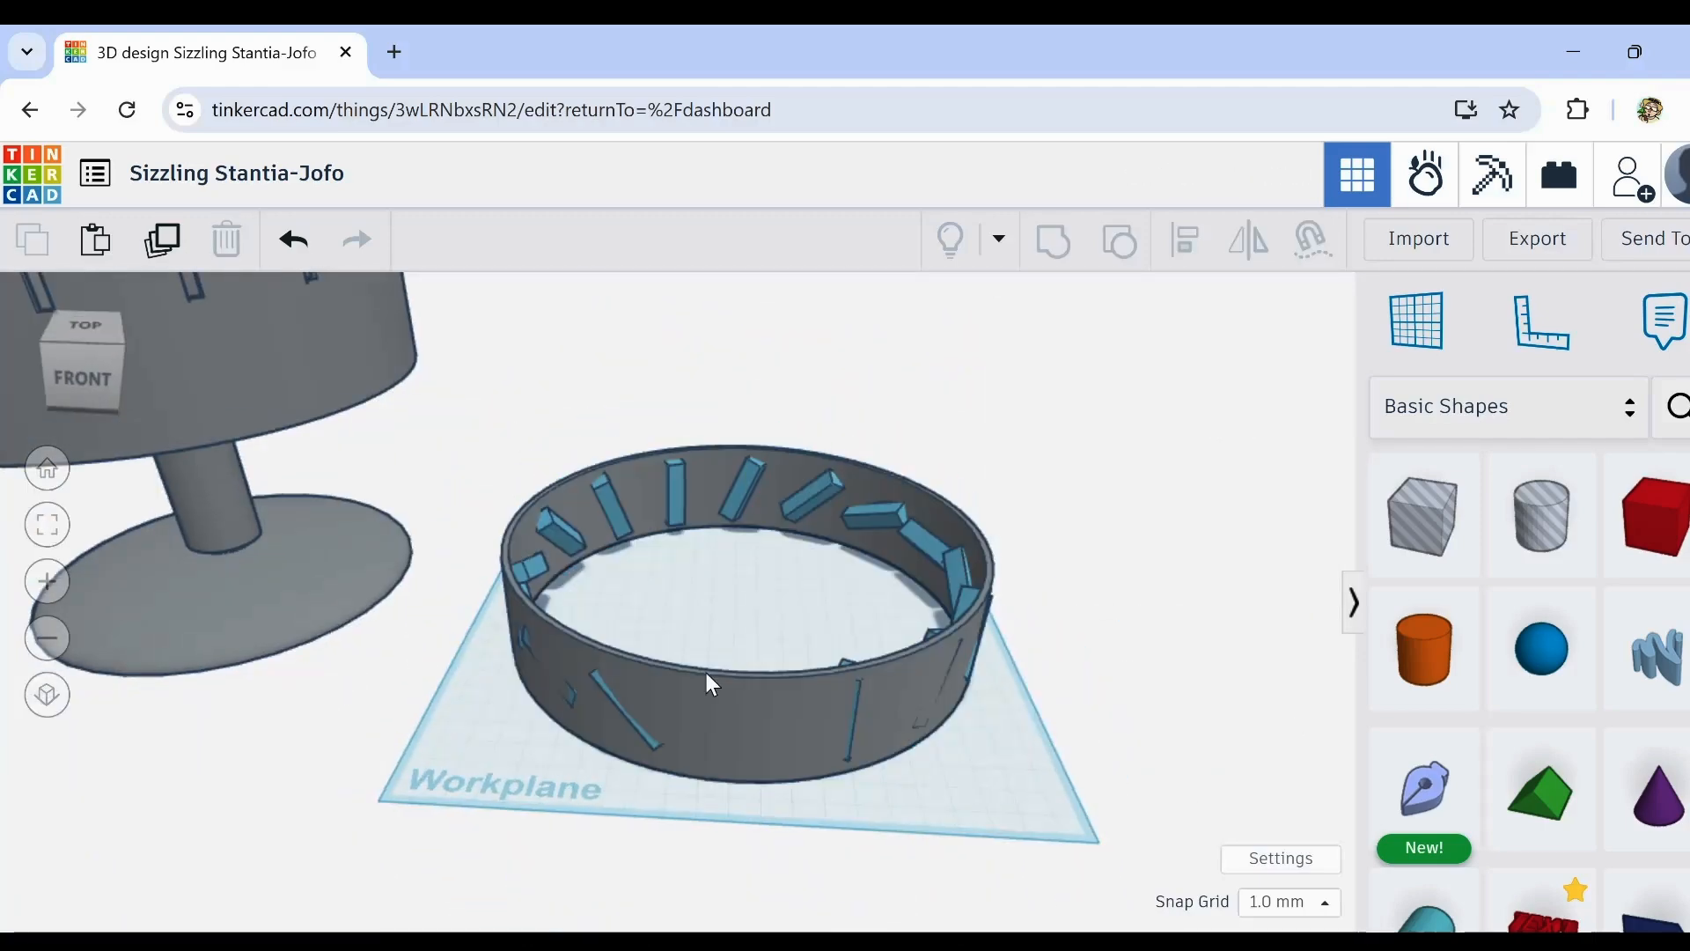
pyautogui.click(596, 792)
pyautogui.scroll(3, 608, 884)
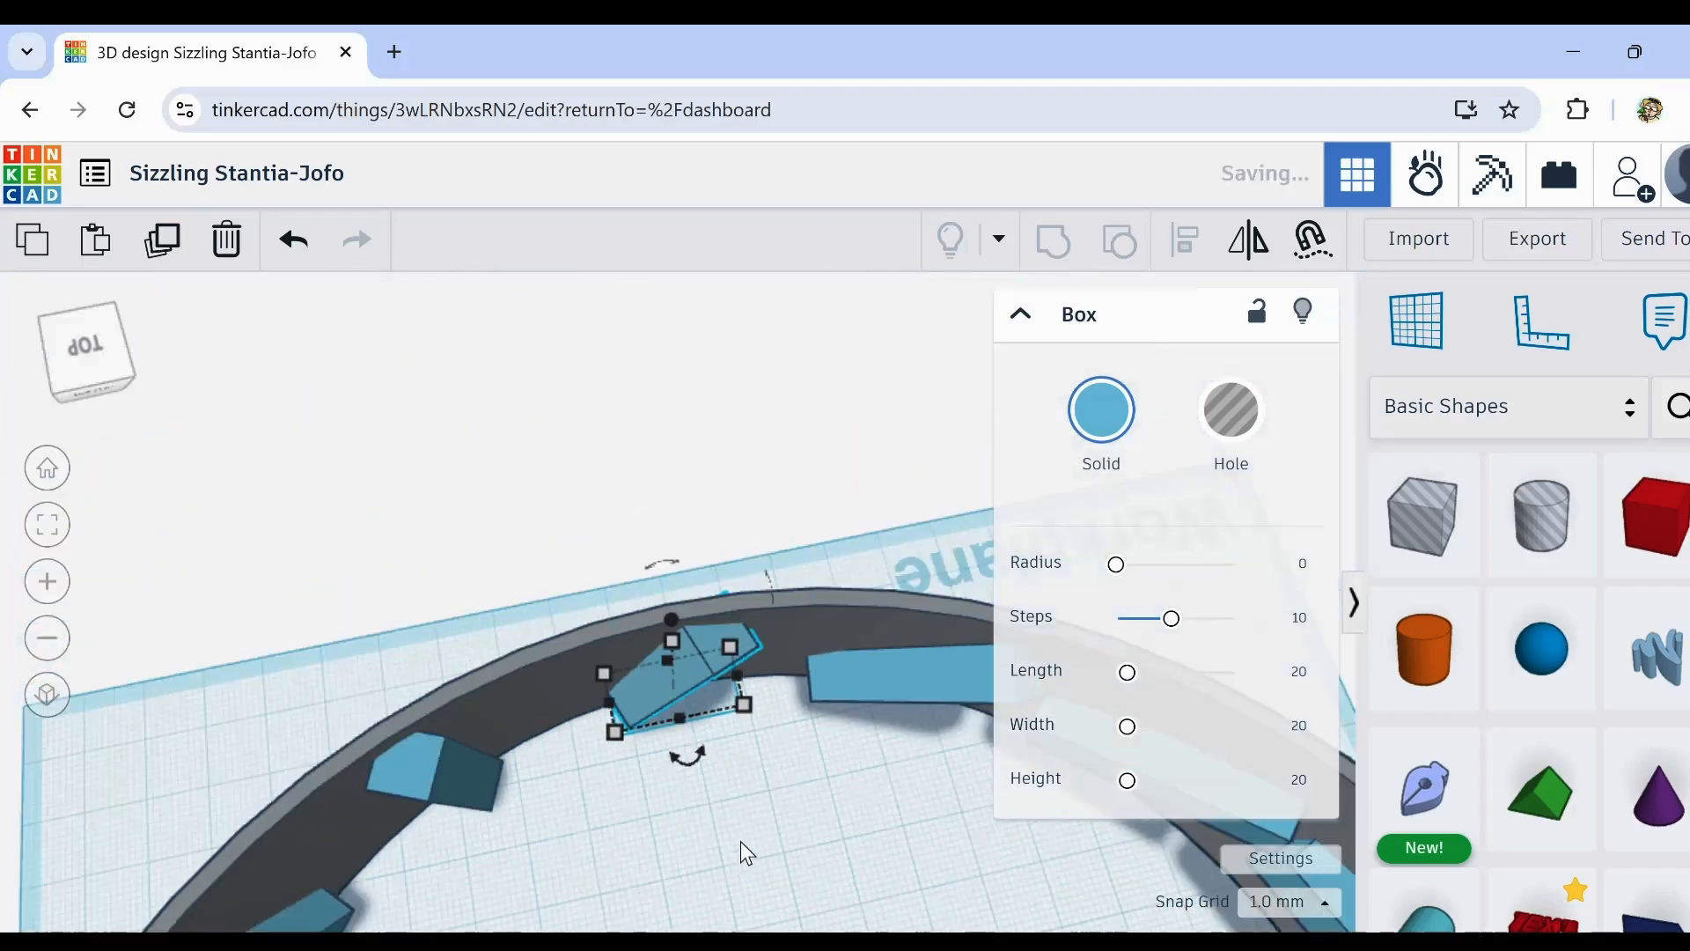
pyautogui.click(761, 846)
# Step: Examine the progression of tilted posts around the inside of the ring from several sides
pyautogui.moveTo(785, 843); pyautogui.dragTo(562, 489, button='middle')
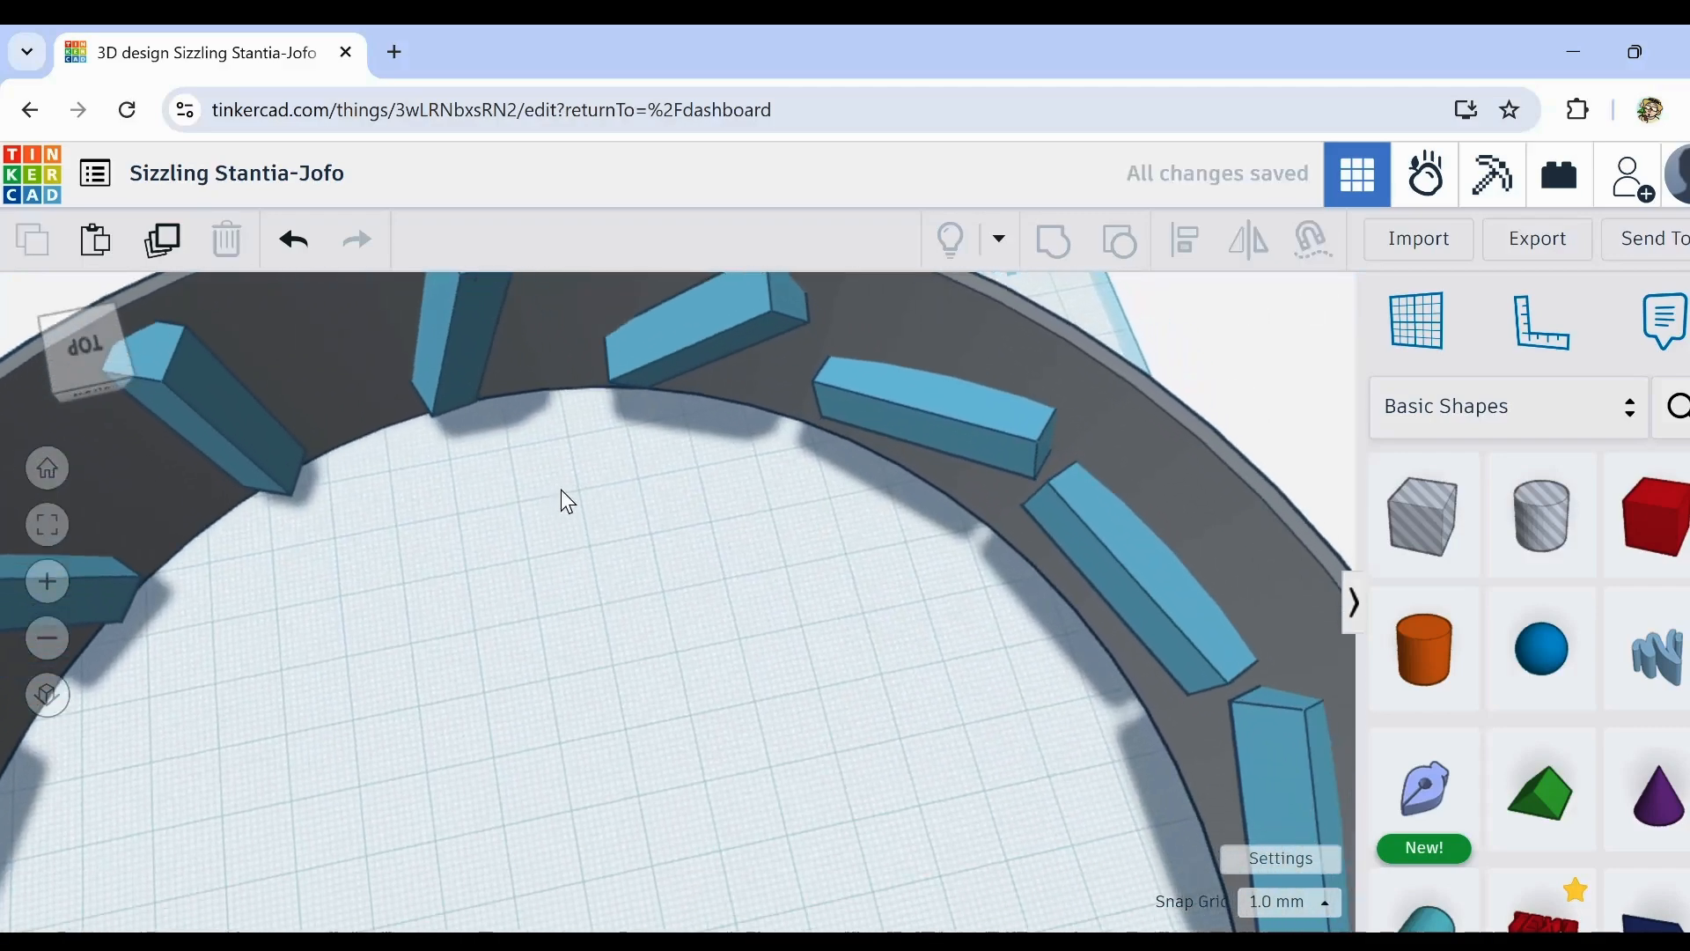
pyautogui.scroll(-5, 564, 495)
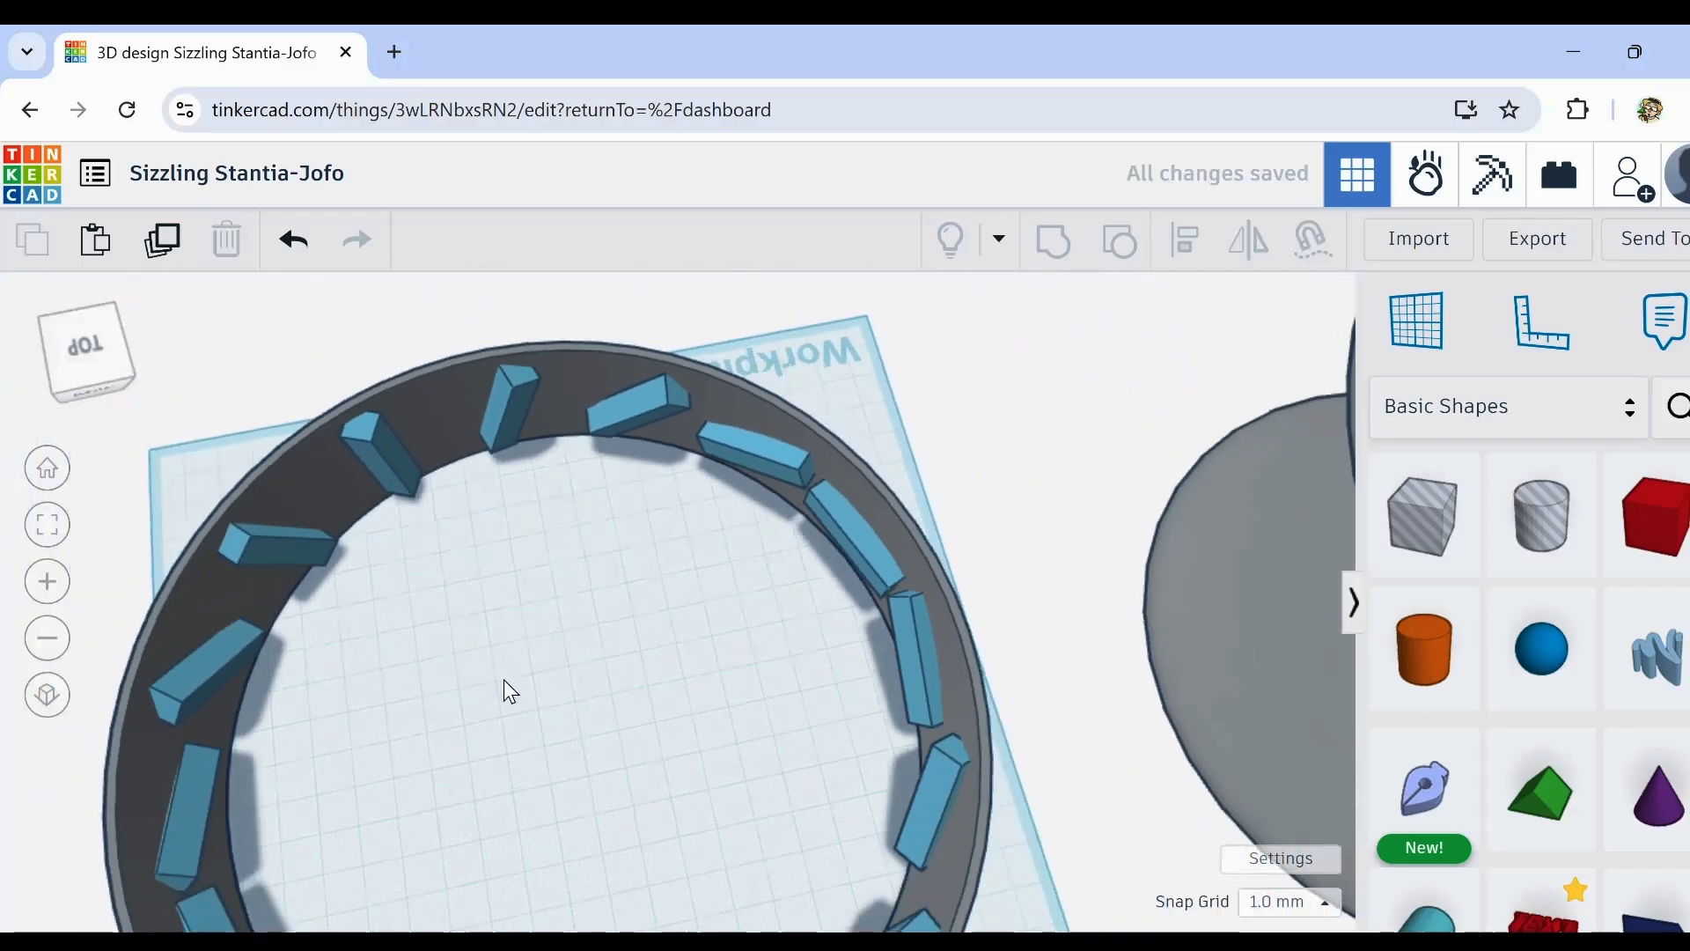
pyautogui.scroll(3, 519, 669)
pyautogui.moveTo(535, 657); pyautogui.dragTo(656, 449, button='right')
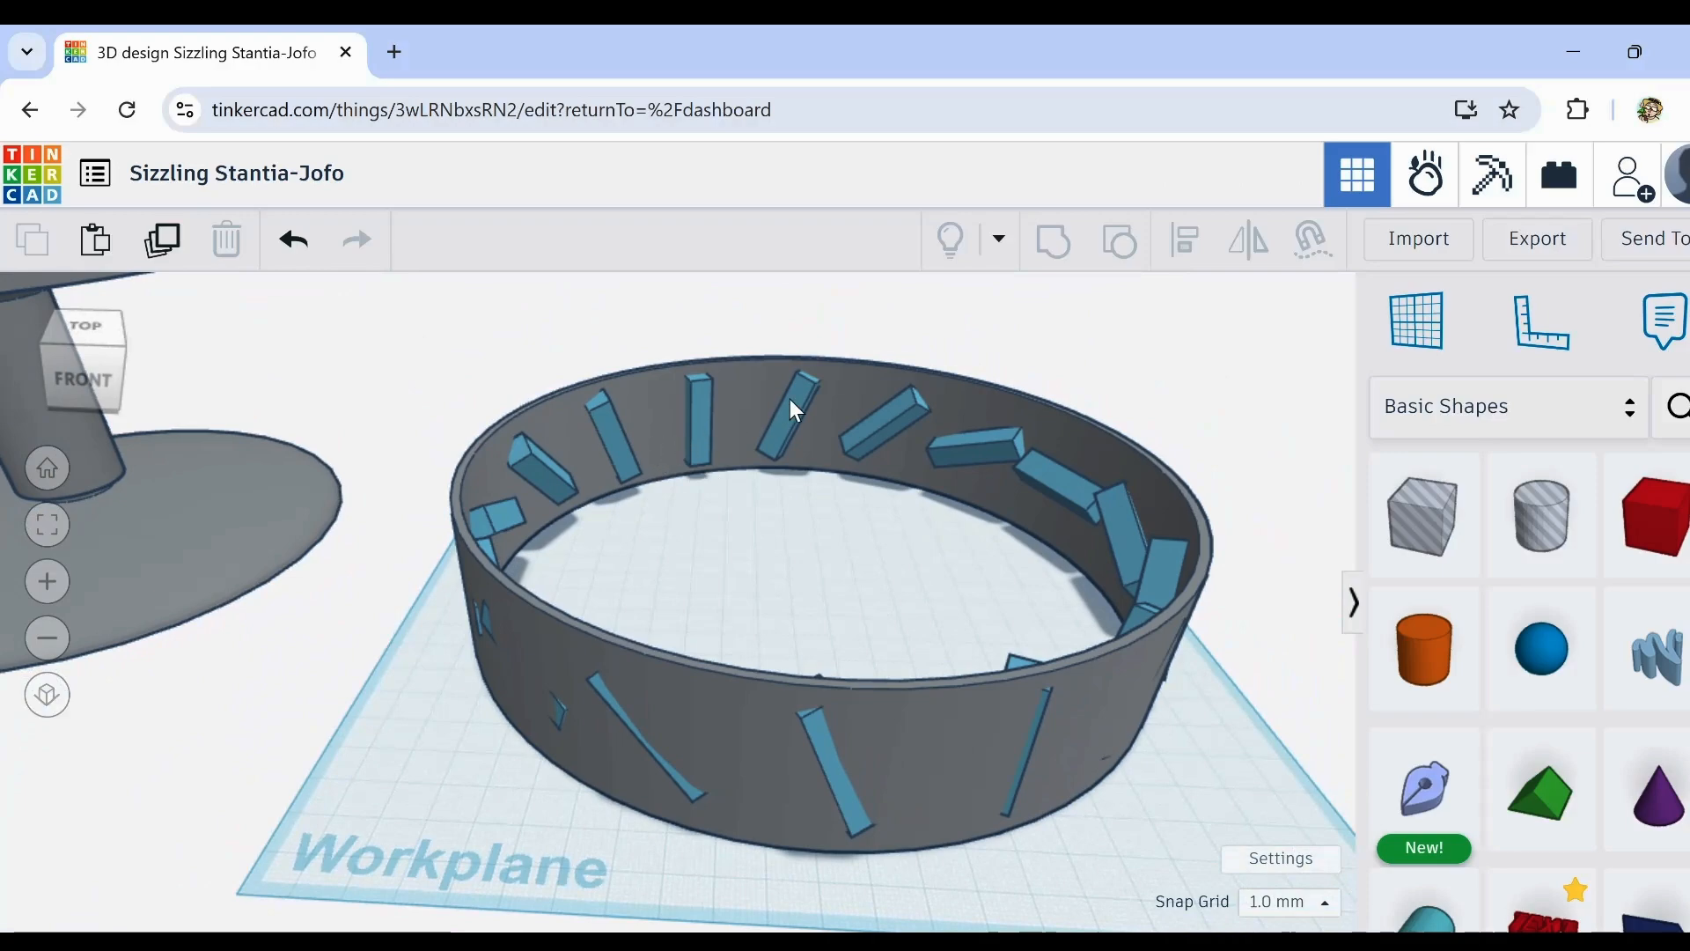
pyautogui.moveTo(765, 584); pyautogui.dragTo(1237, 599, button='right')
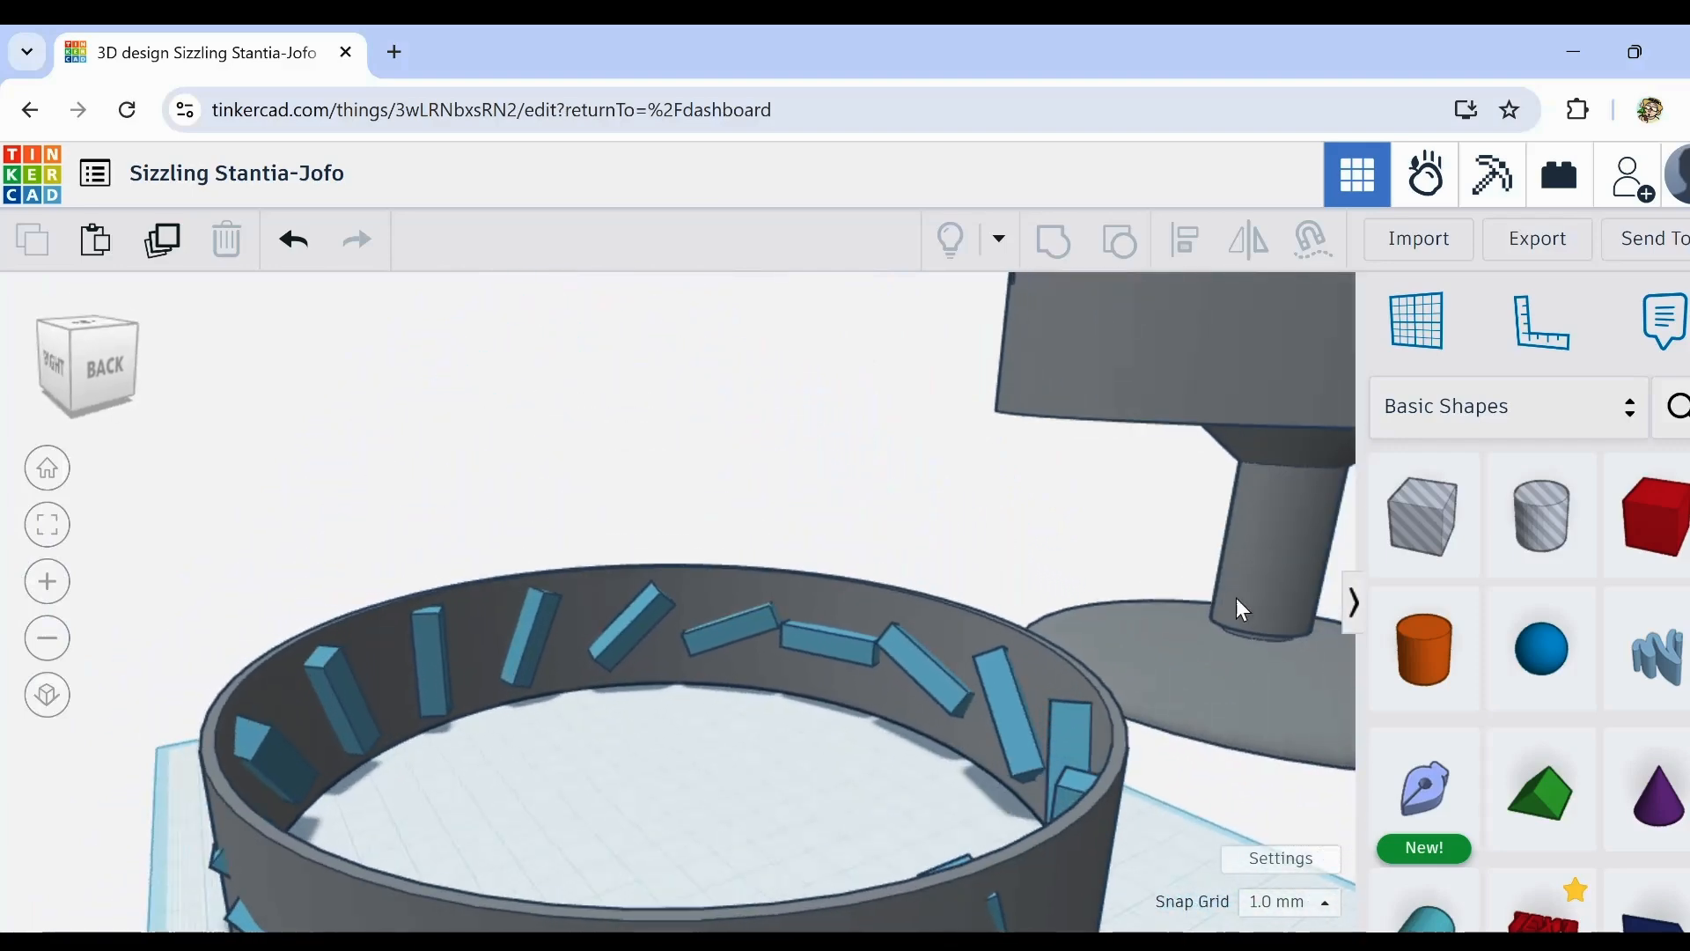
pyautogui.moveTo(557, 802); pyautogui.dragTo(1141, 780, button='right')
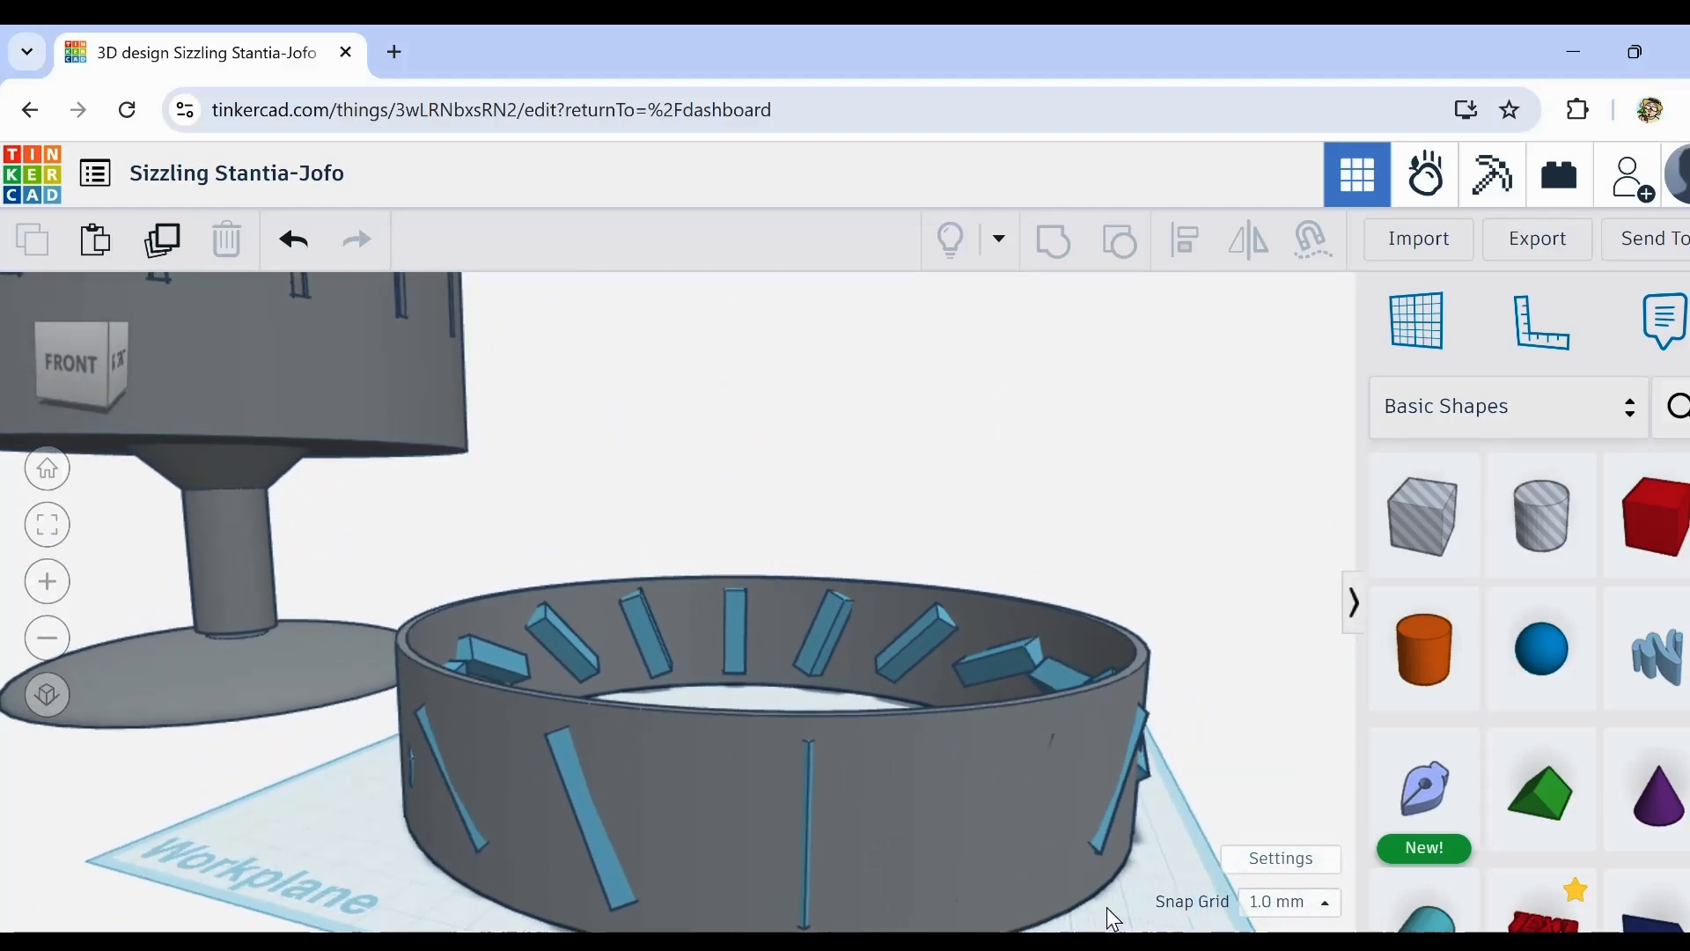
pyautogui.moveTo(1143, 646); pyautogui.dragTo(1144, 686, button='right')
pyautogui.scroll(5, 1060, 646)
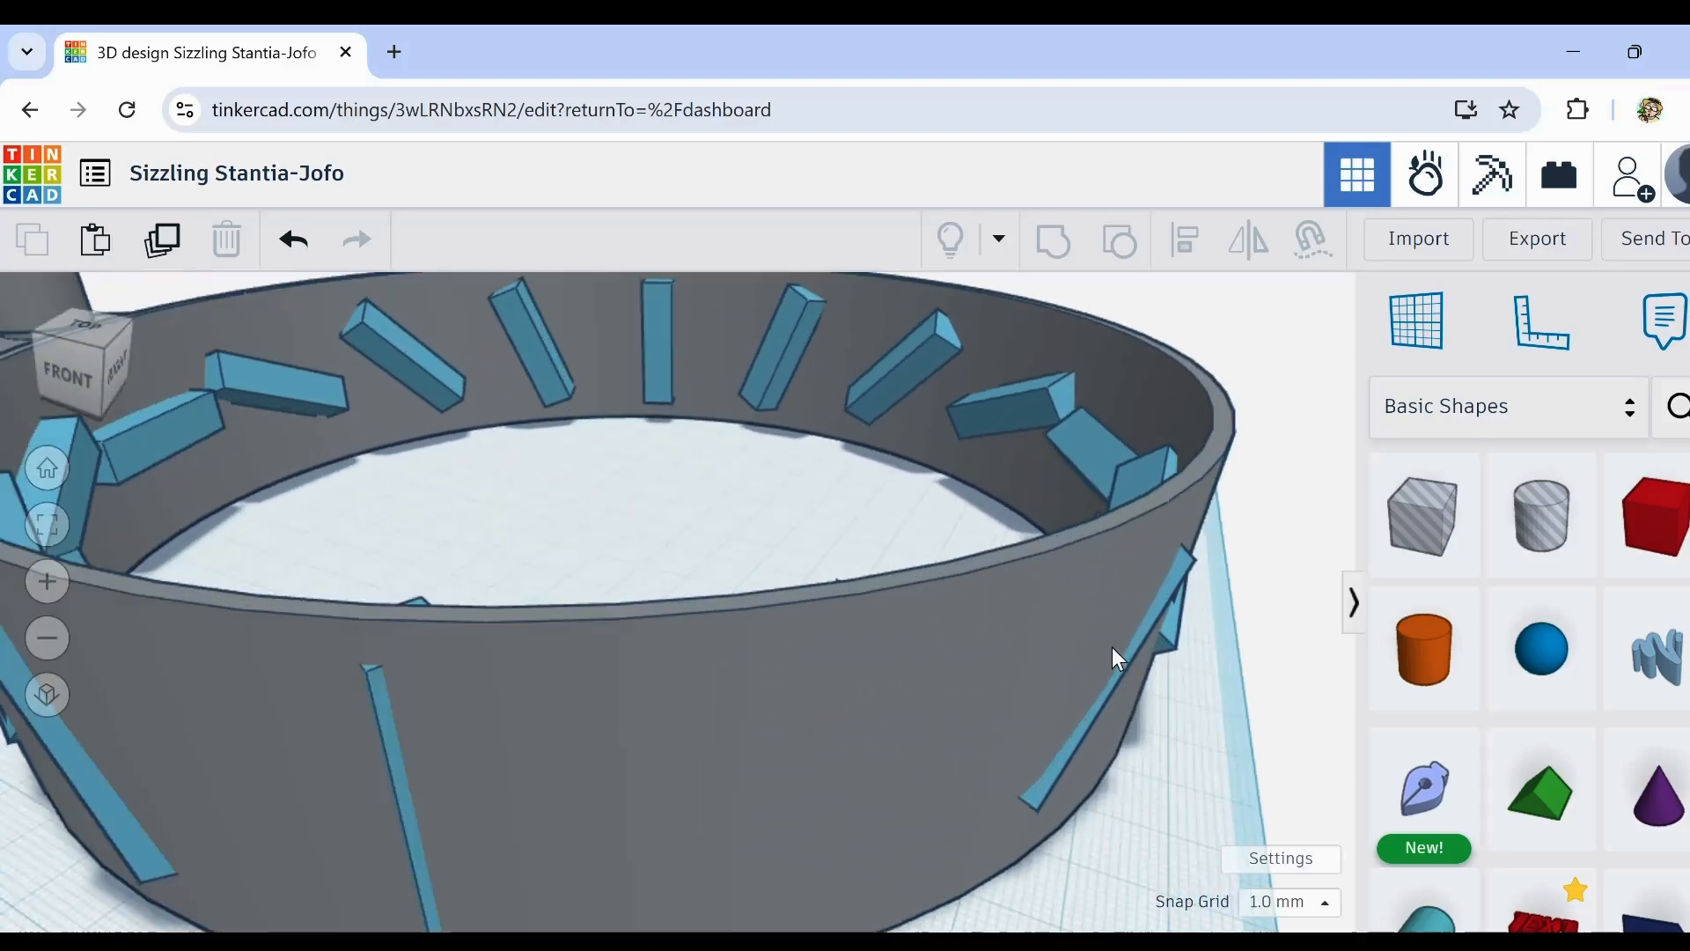
pyautogui.scroll(-5, 1112, 647)
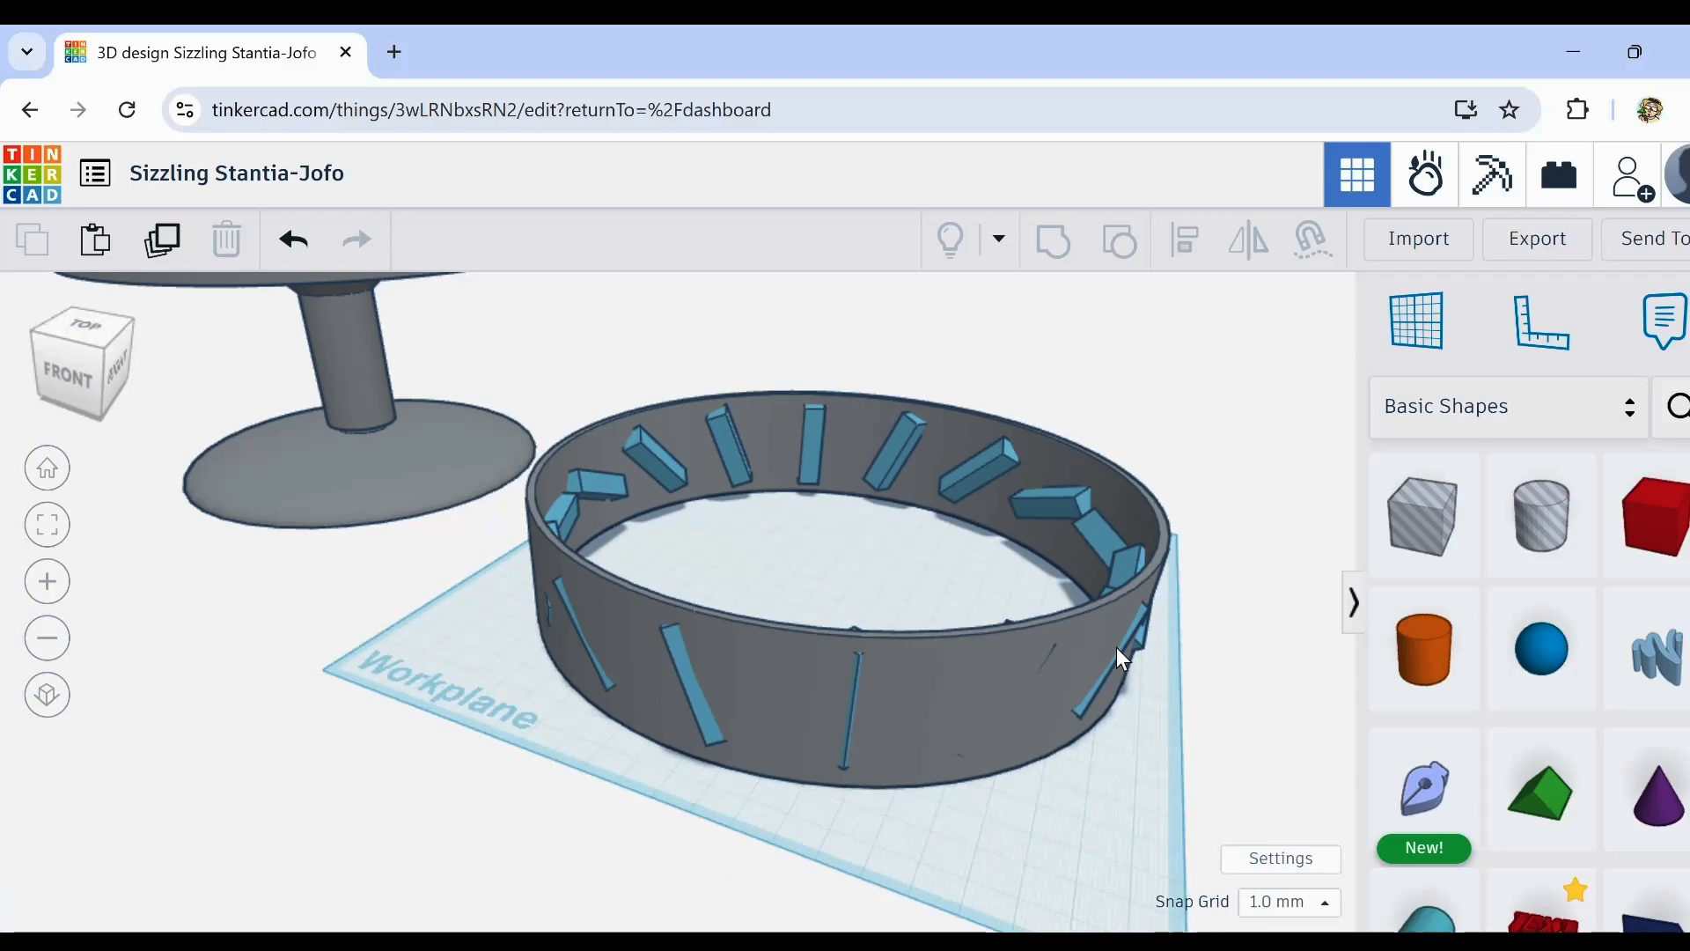
# Step: Duplicate the ring as a hole and enlarge the copy about its centre to 192.20 mm across
pyautogui.moveTo(1116, 647); pyautogui.dragTo(1116, 653, button='right')
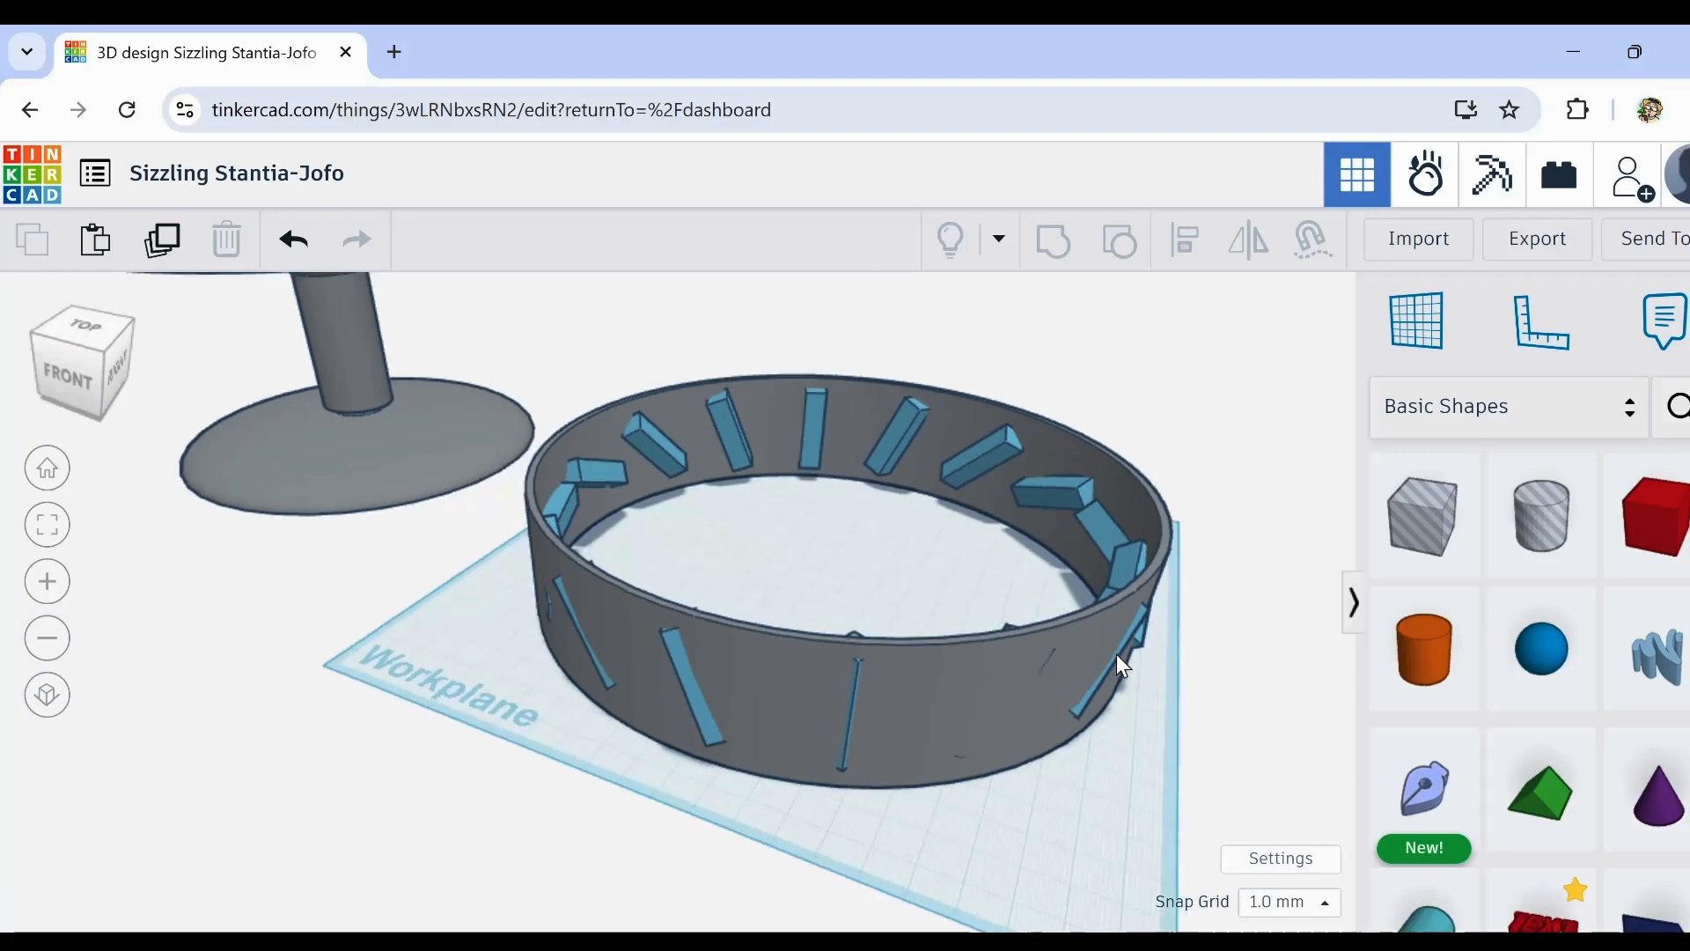
pyautogui.click(933, 713)
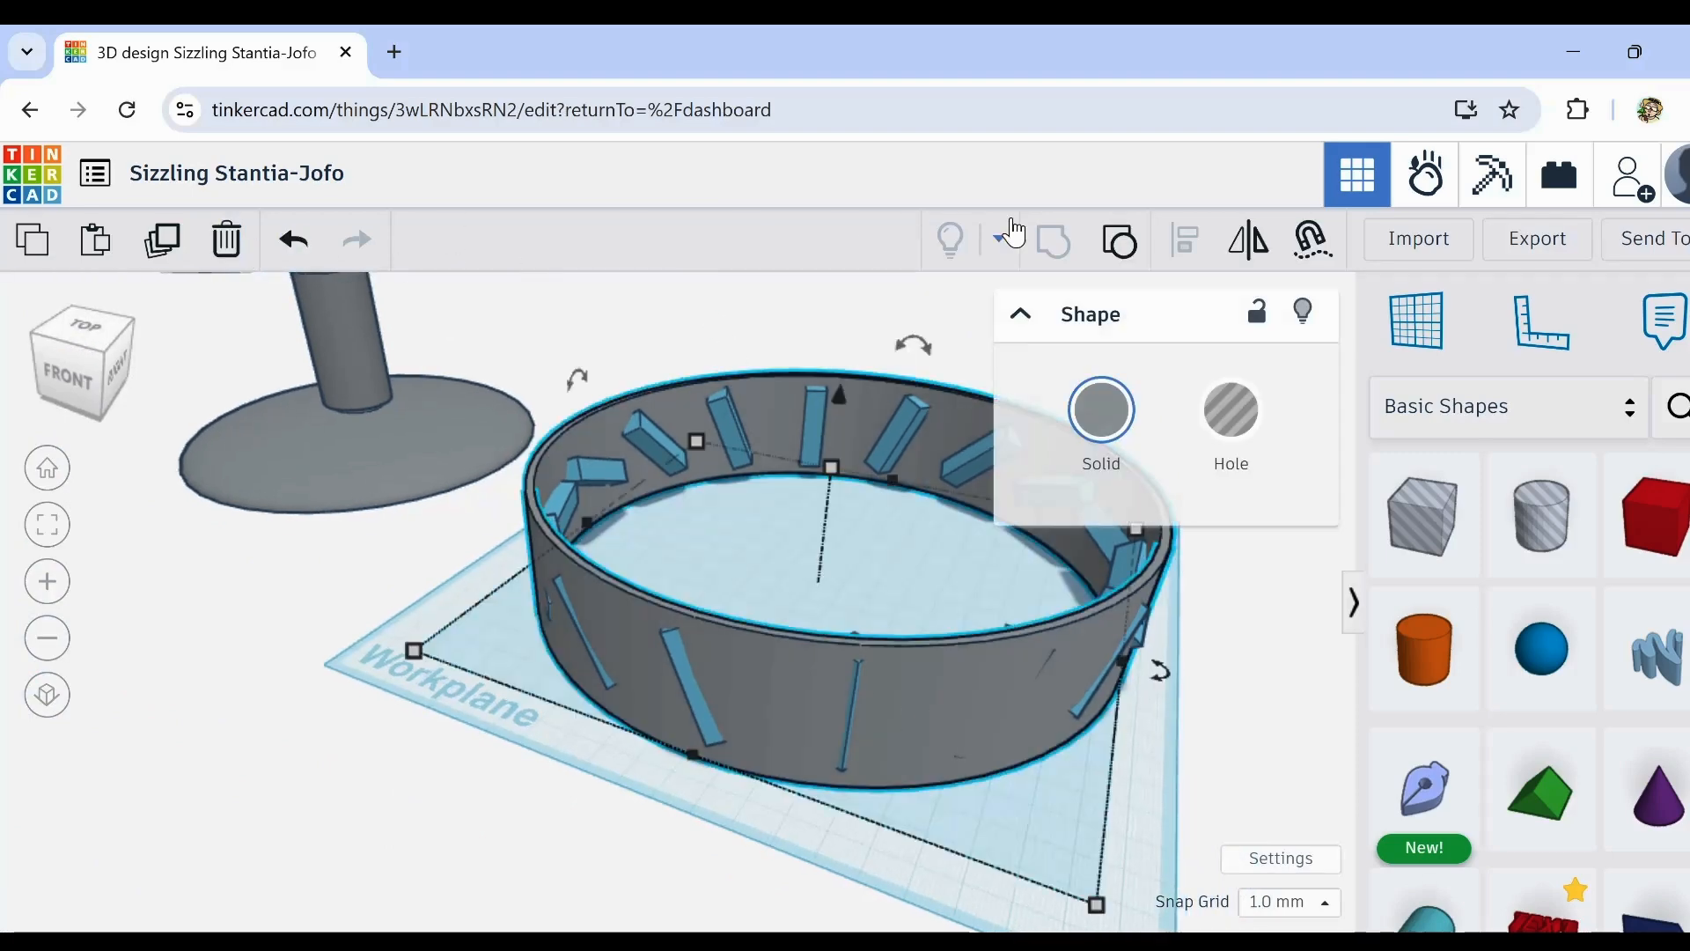
pyautogui.click(690, 341)
pyautogui.click(898, 669)
pyautogui.click(162, 239)
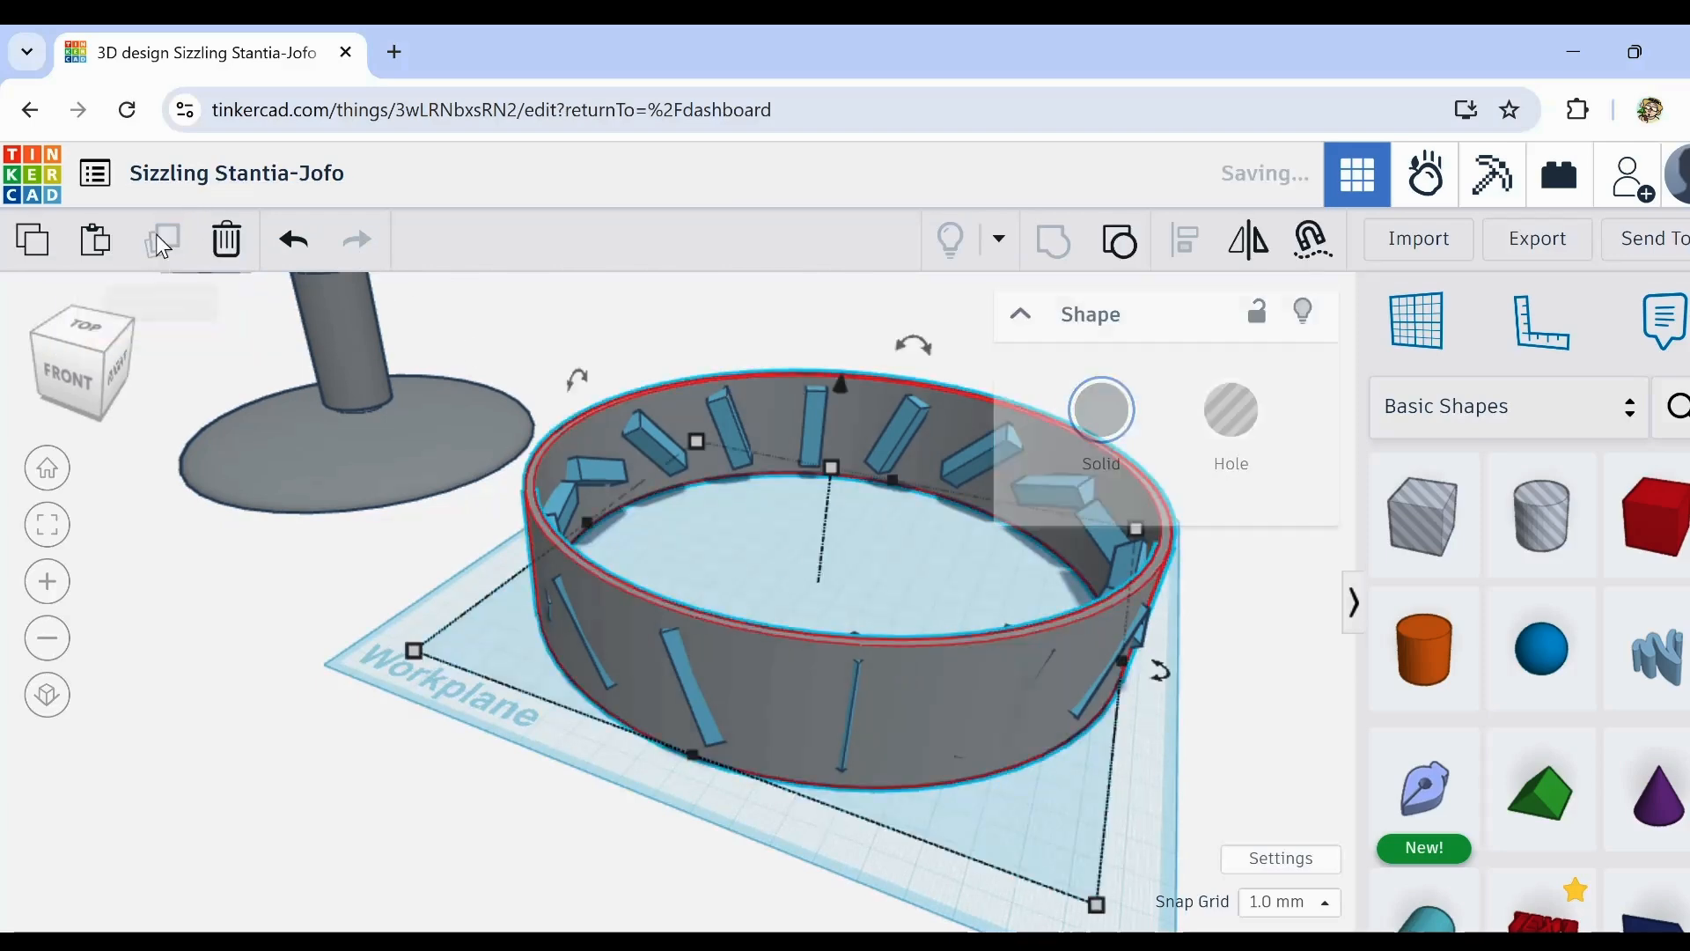
pyautogui.click(1229, 413)
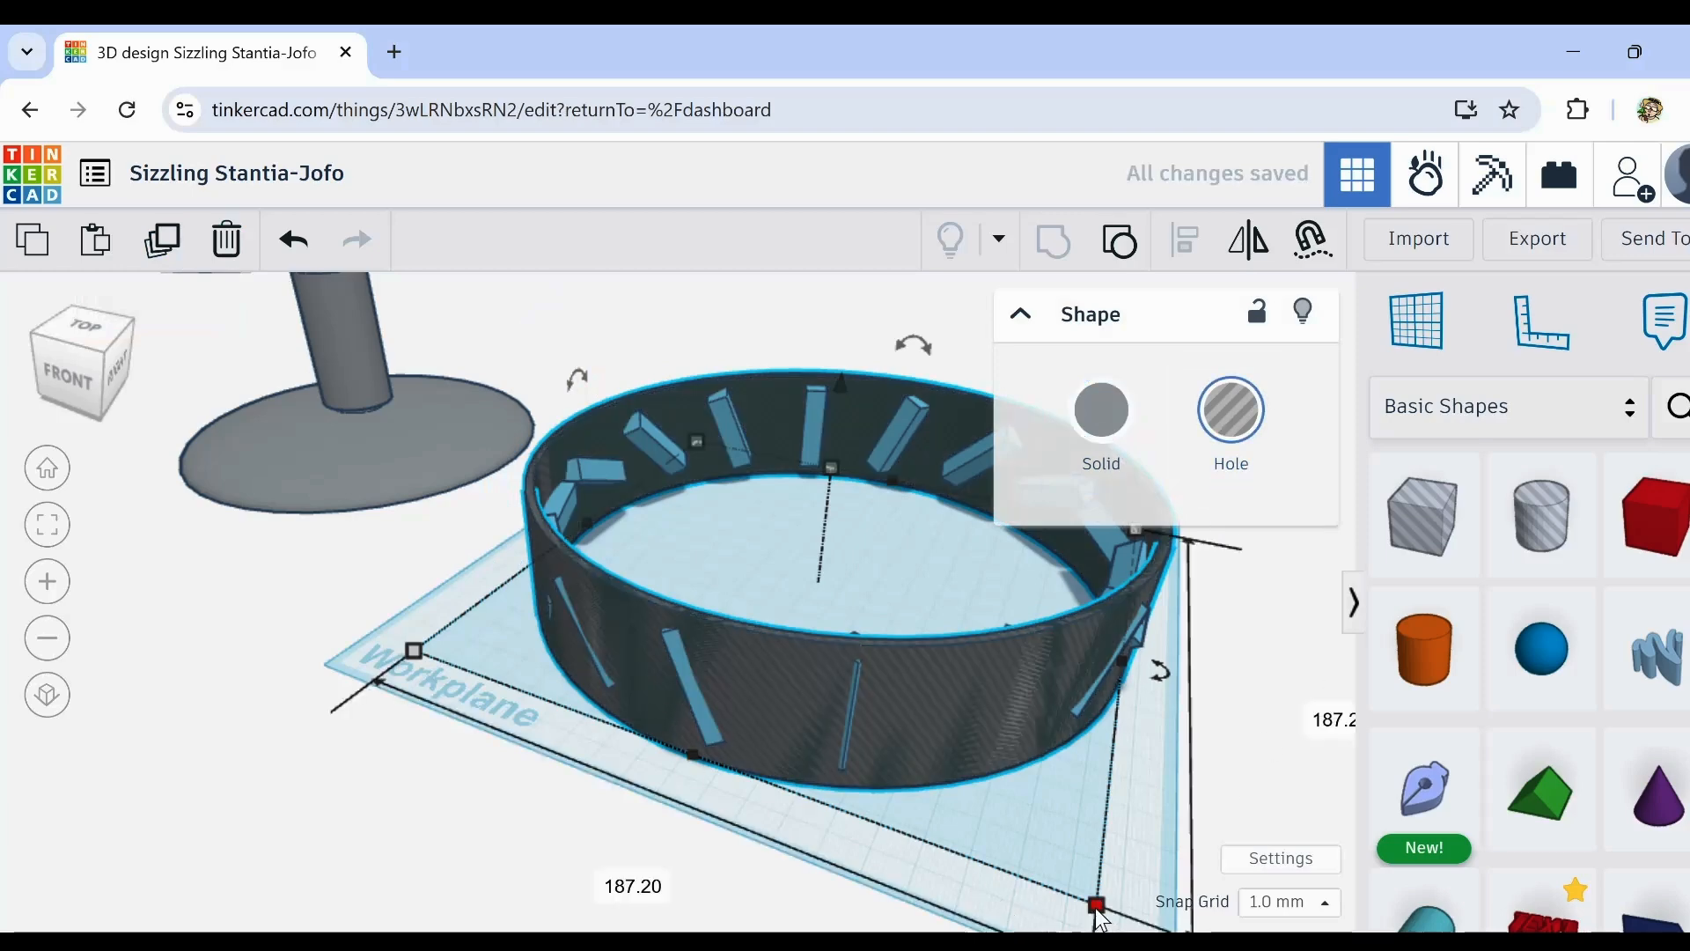
pyautogui.moveTo(1097, 906); pyautogui.dragTo(1109, 918)
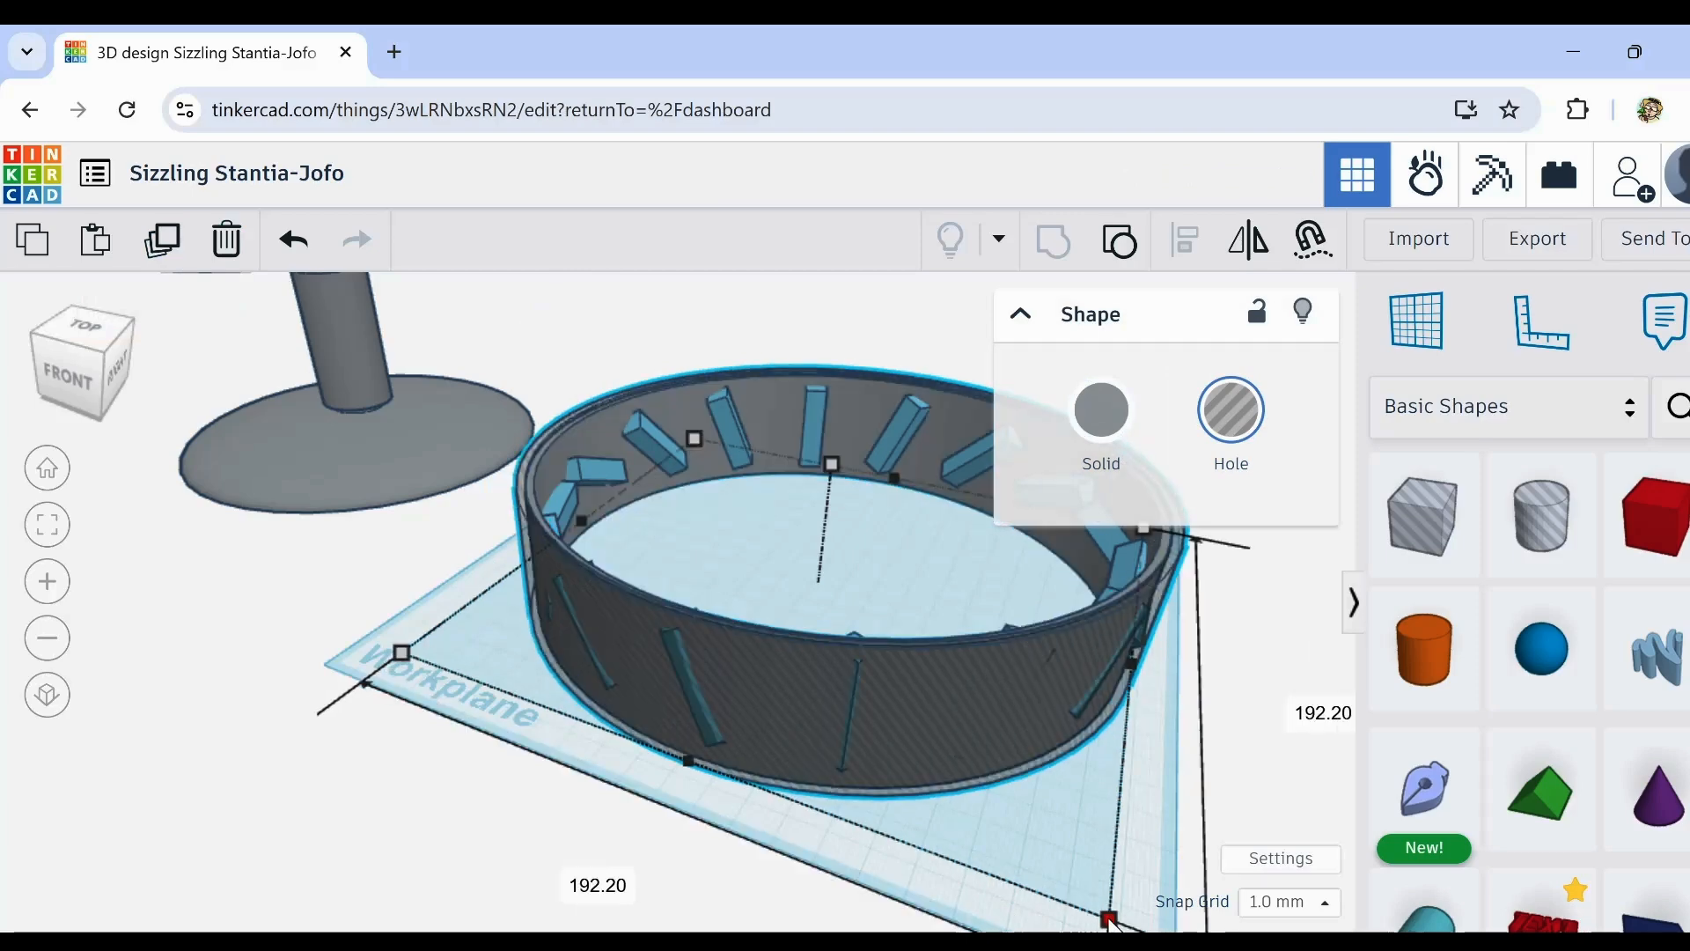
# Step: Set the snap grid to 0.1 mm and shrink the hole ring about its centre to 191.00 mm across
pyautogui.scroll(3, 1030, 772)
pyautogui.moveTo(1032, 768); pyautogui.dragTo(956, 752, button='right')
pyautogui.scroll(3, 882, 759)
pyautogui.scroll(2, 883, 764)
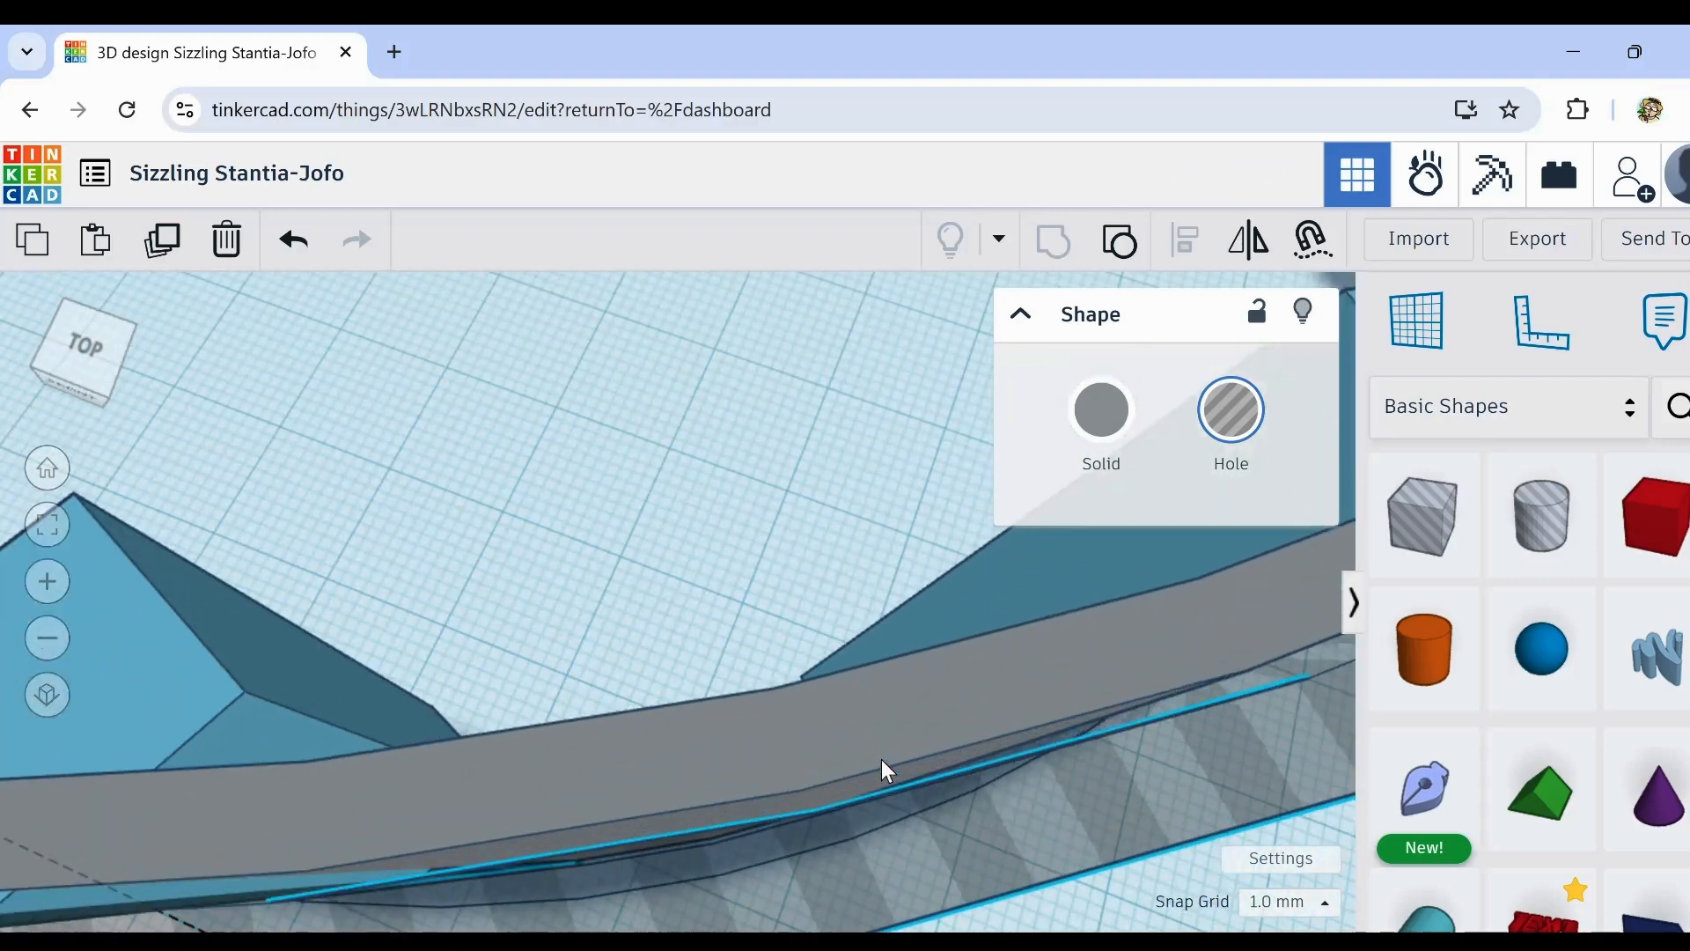
pyautogui.scroll(-5, 885, 788)
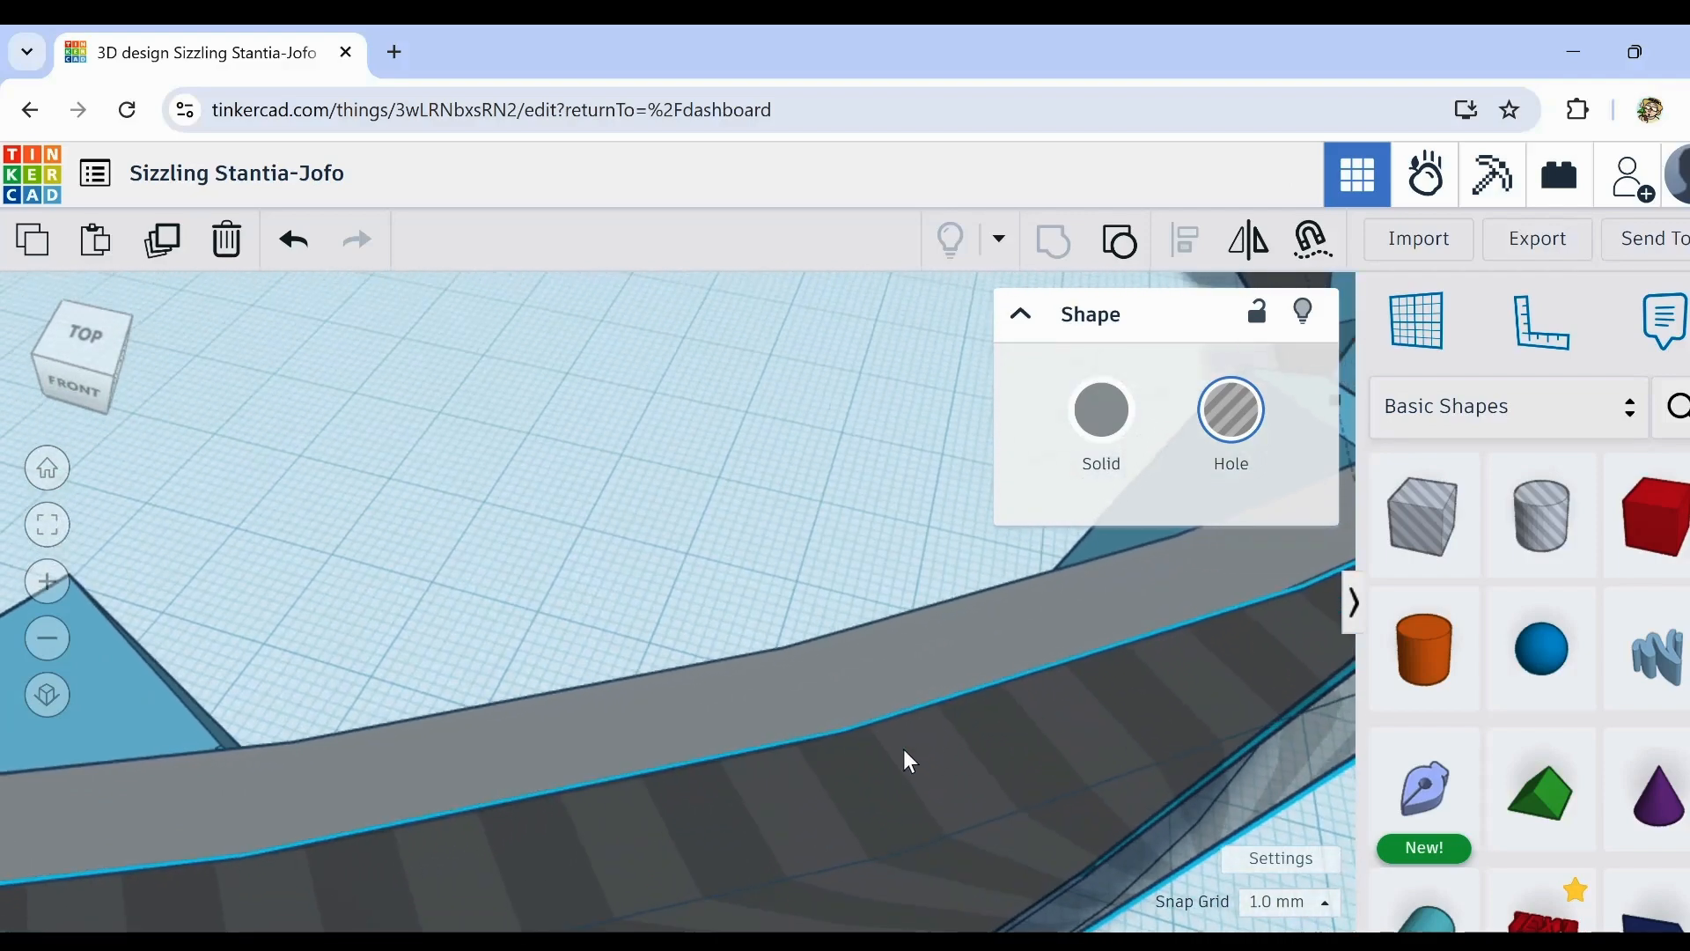
pyautogui.click(1327, 907)
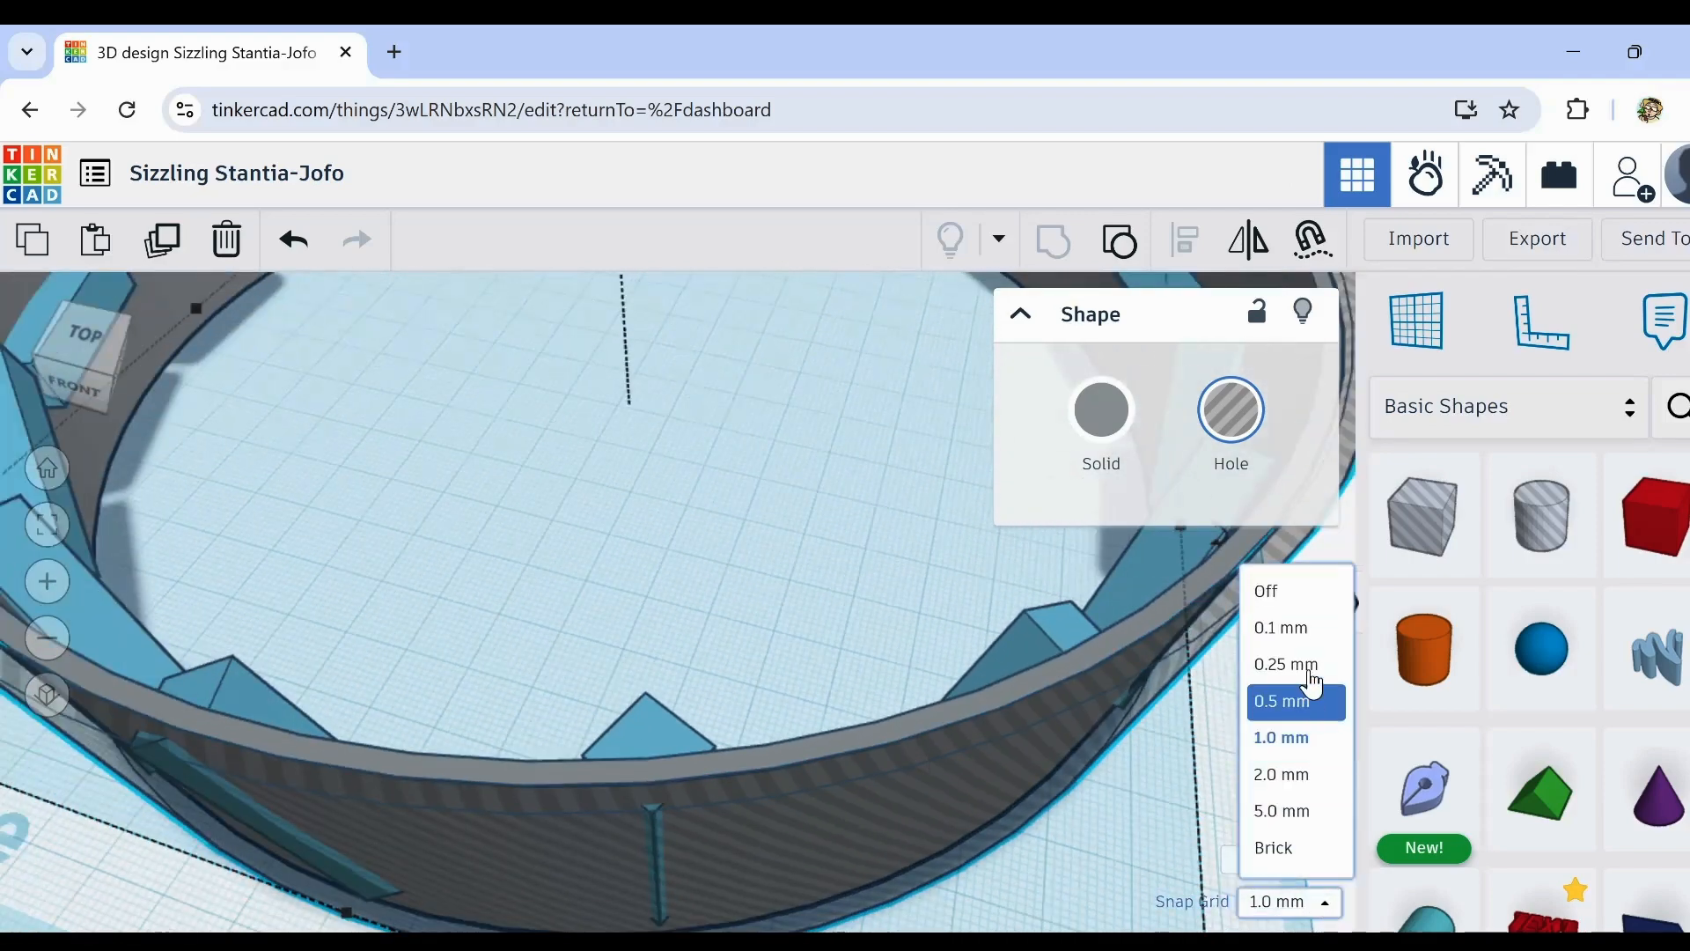
pyautogui.click(1294, 630)
pyautogui.moveTo(1006, 791); pyautogui.dragTo(991, 769, button='right')
pyautogui.moveTo(991, 769); pyautogui.dragTo(937, 666, button='middle')
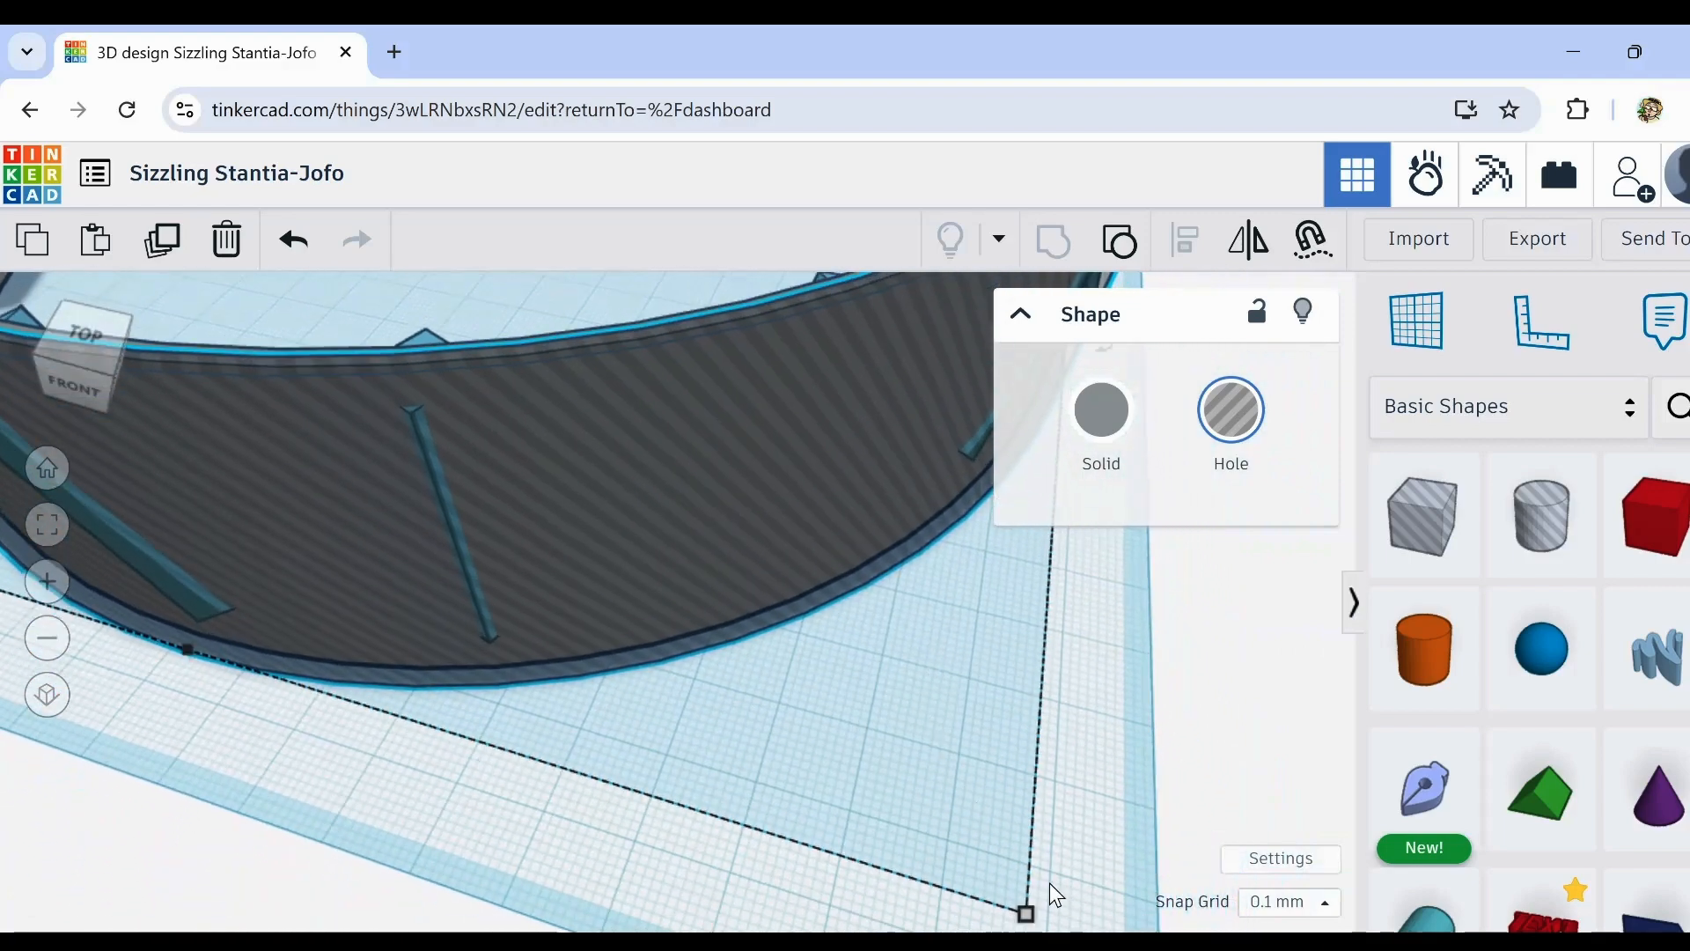
pyautogui.moveTo(1027, 916)
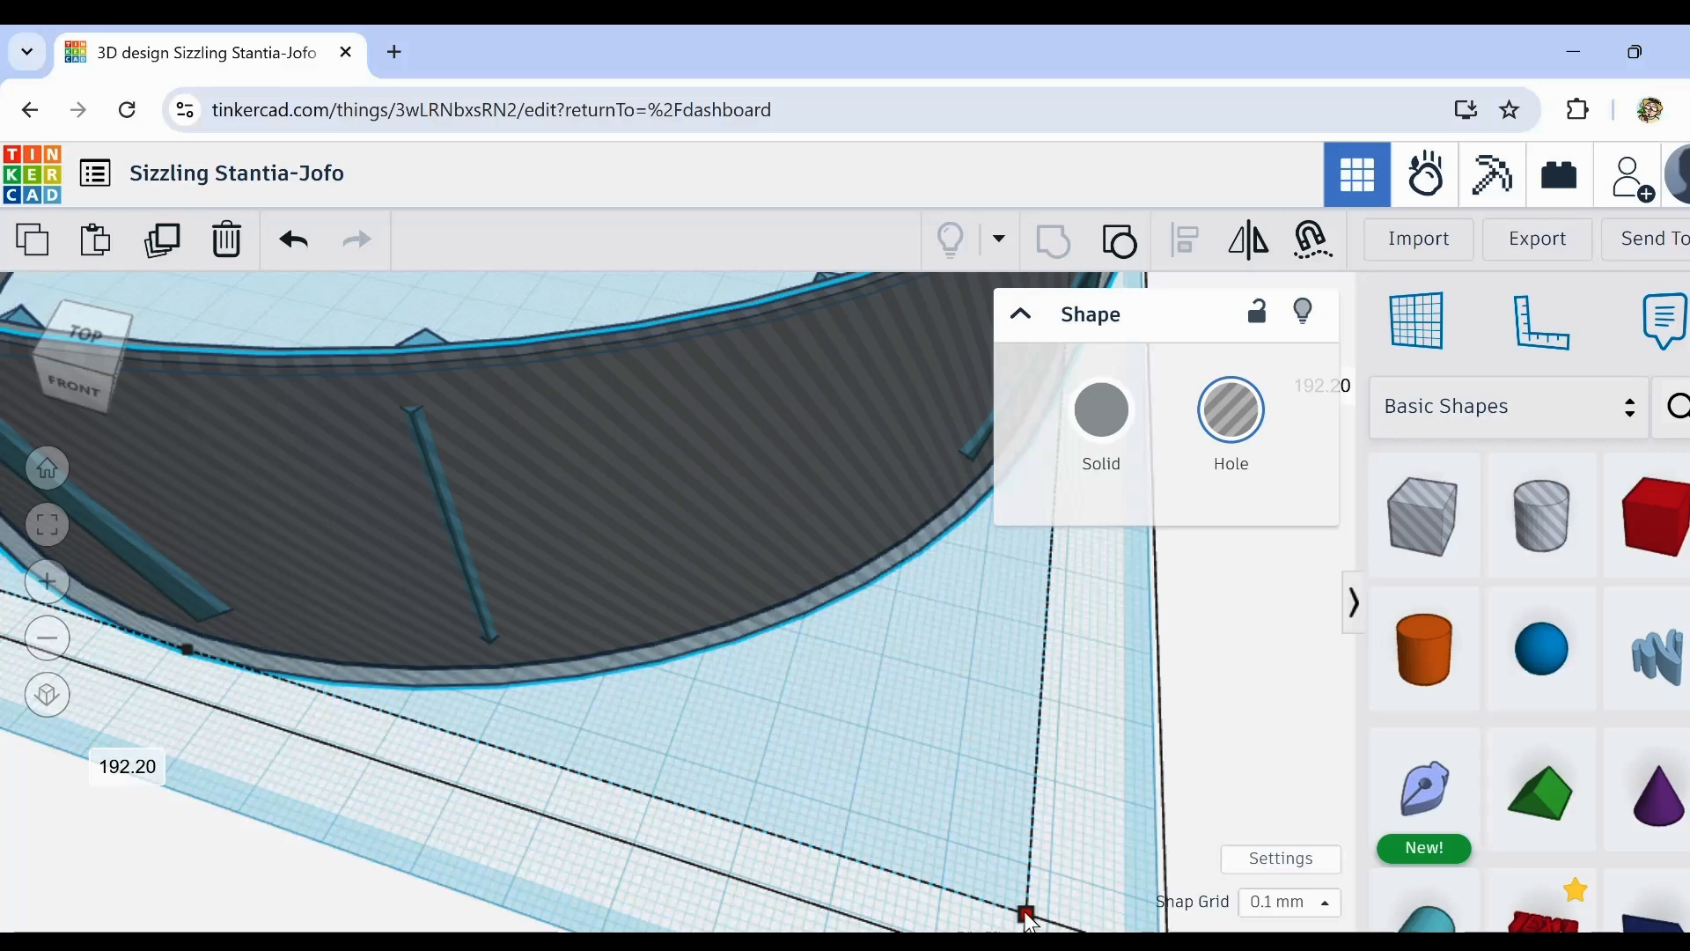
pyautogui.moveTo(1029, 916); pyautogui.dragTo(1017, 896)
pyautogui.scroll(-6, 973, 773)
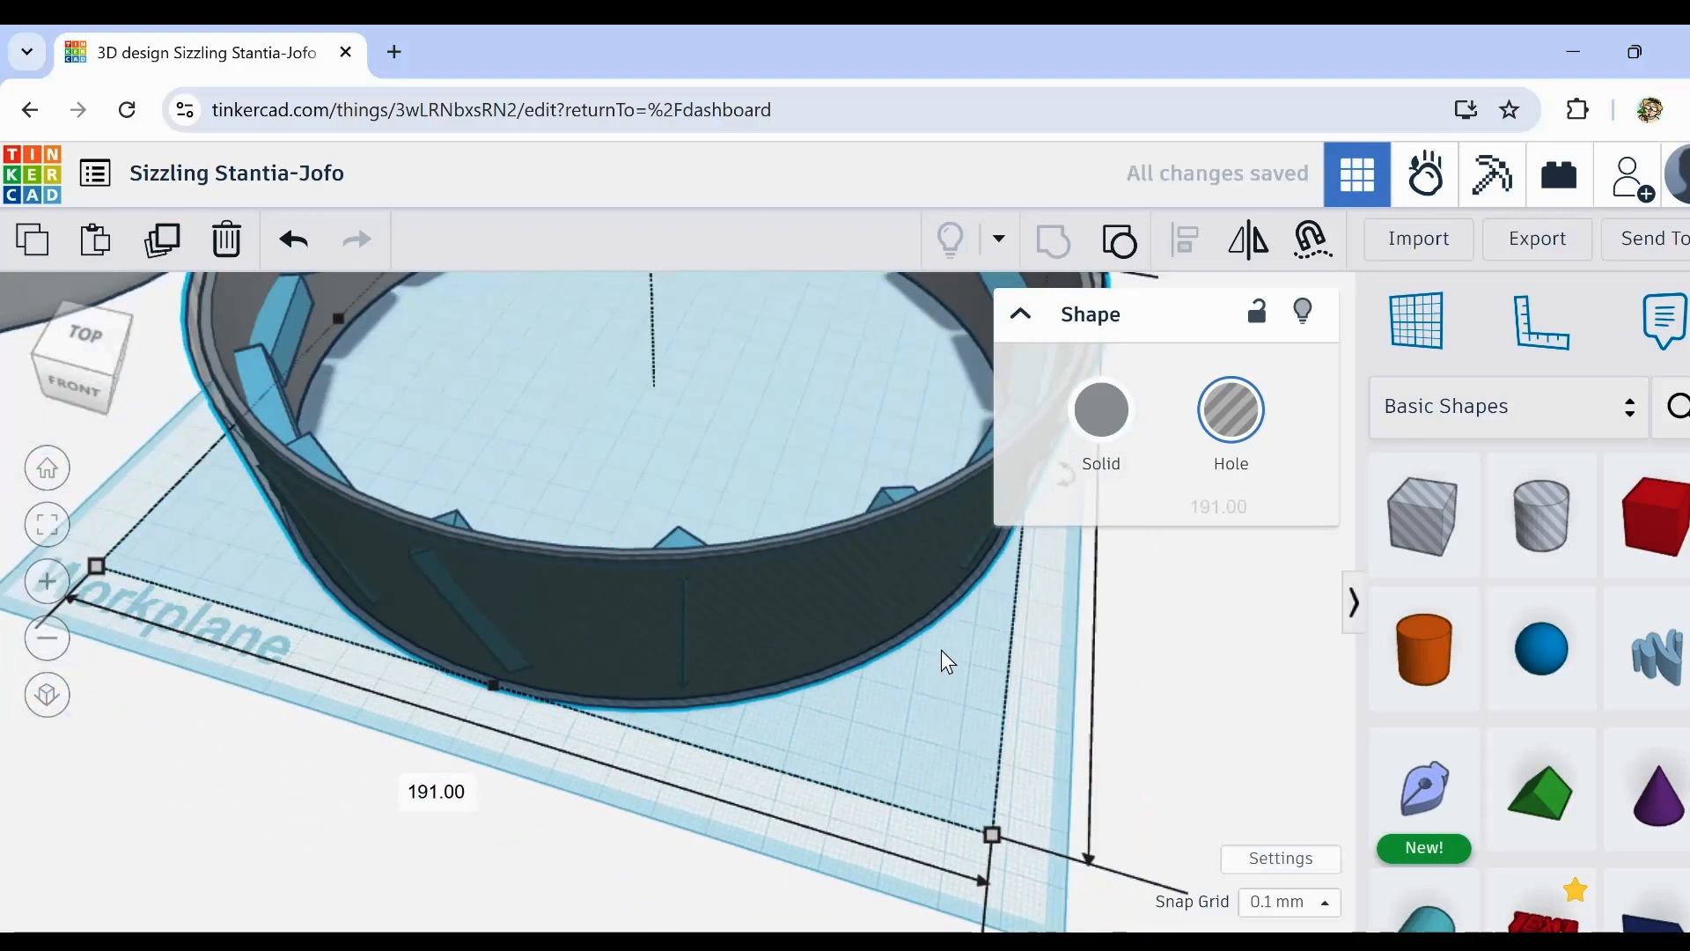
# Step: Examine how closely the hole ring surrounds the solid ring and the post ends around the wall
pyautogui.scroll(-3, 928, 625)
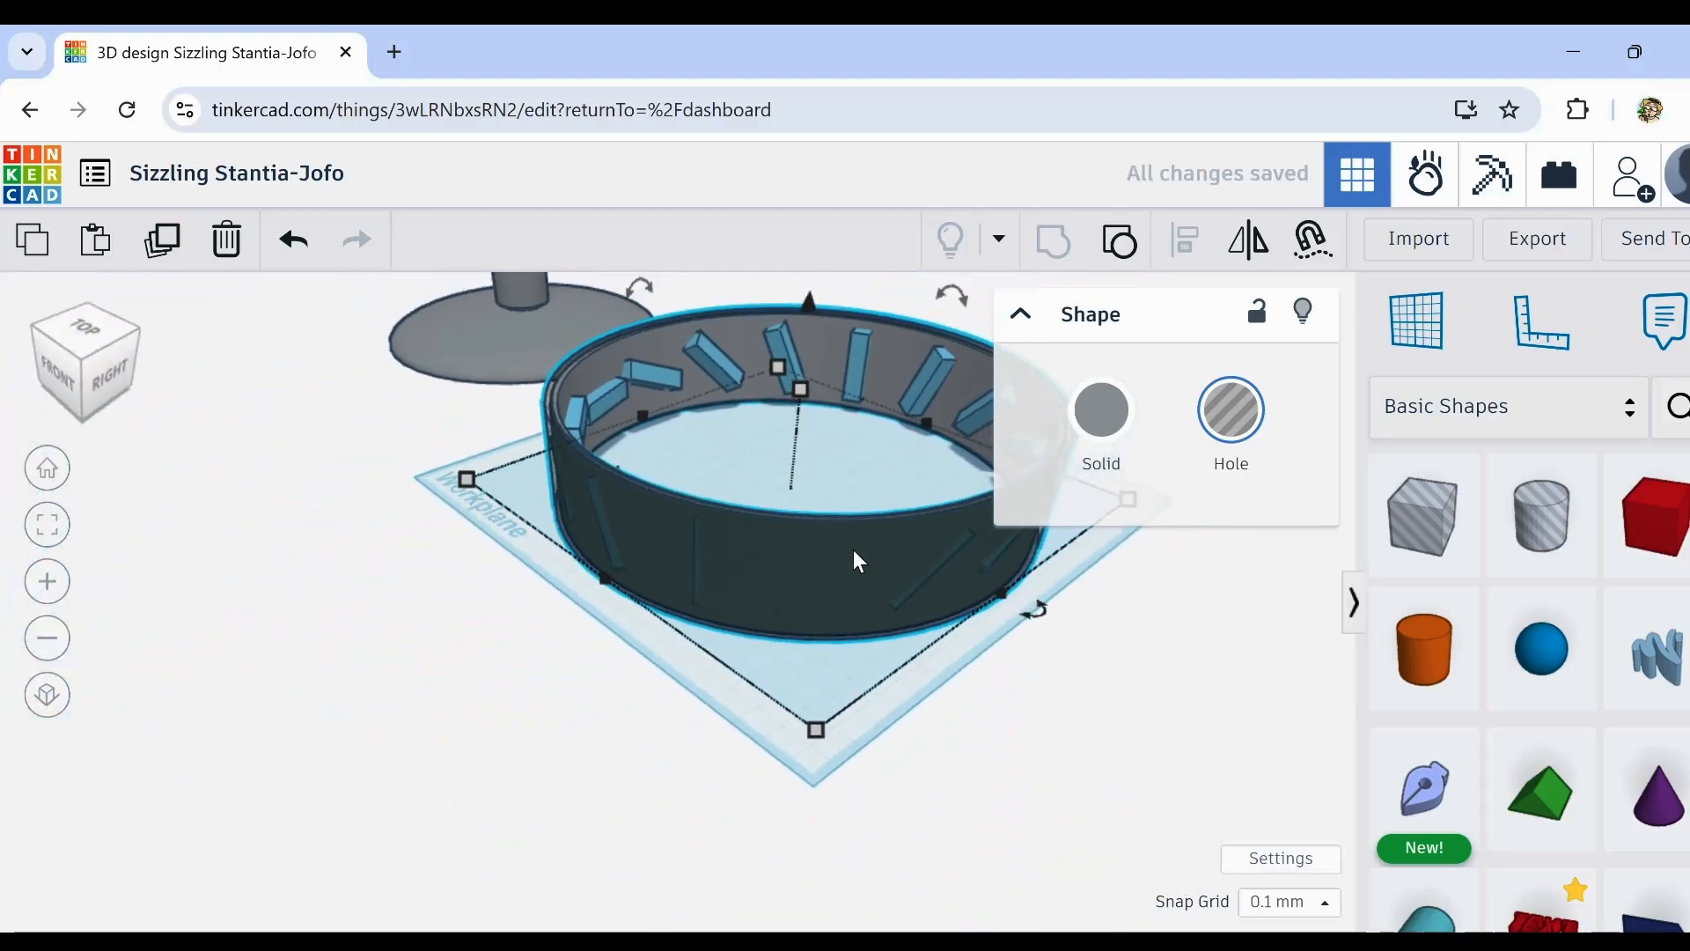
pyautogui.moveTo(803, 388)
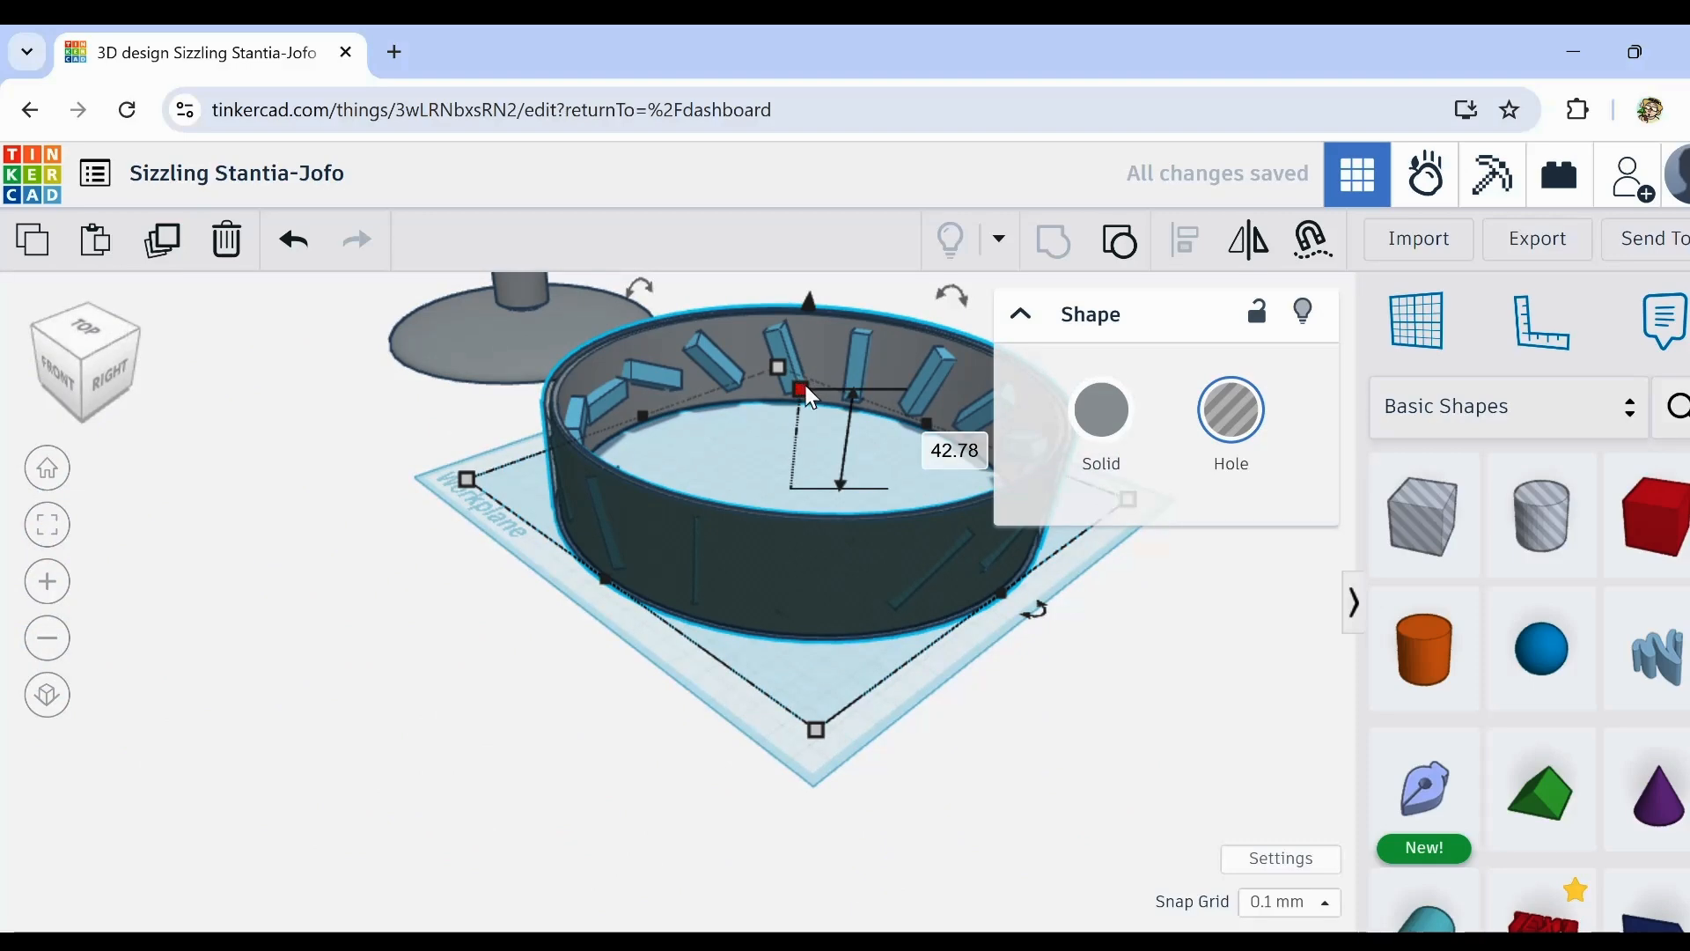
pyautogui.scroll(6, 567, 409)
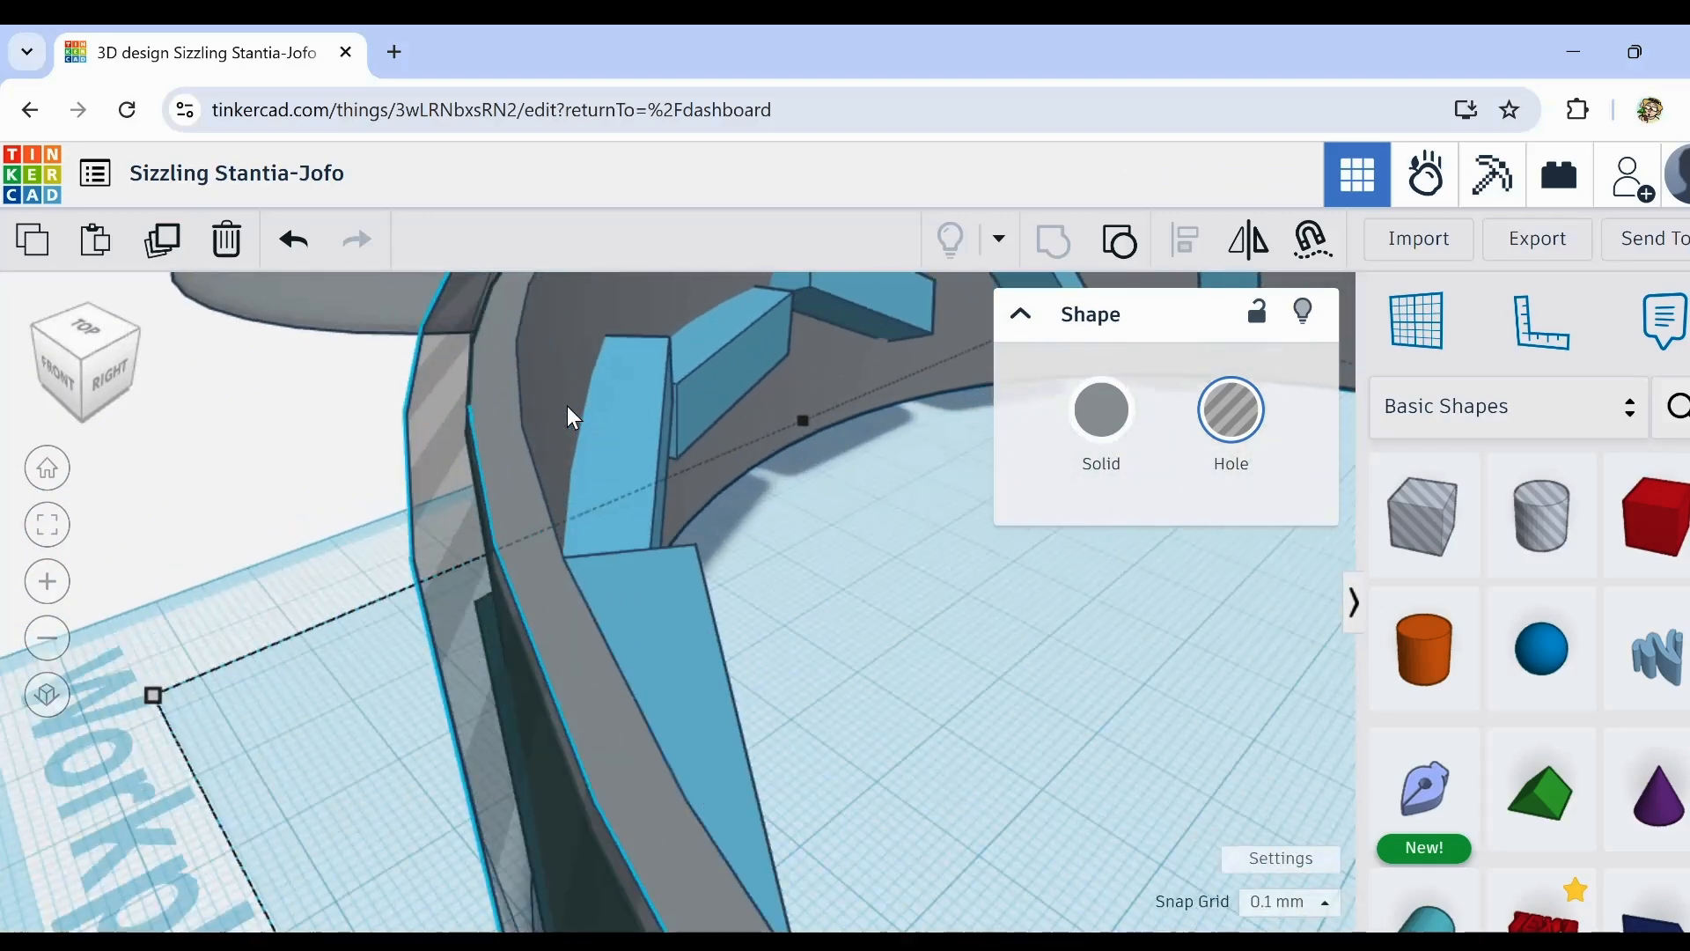
pyautogui.moveTo(567, 405); pyautogui.dragTo(531, 463, button='right')
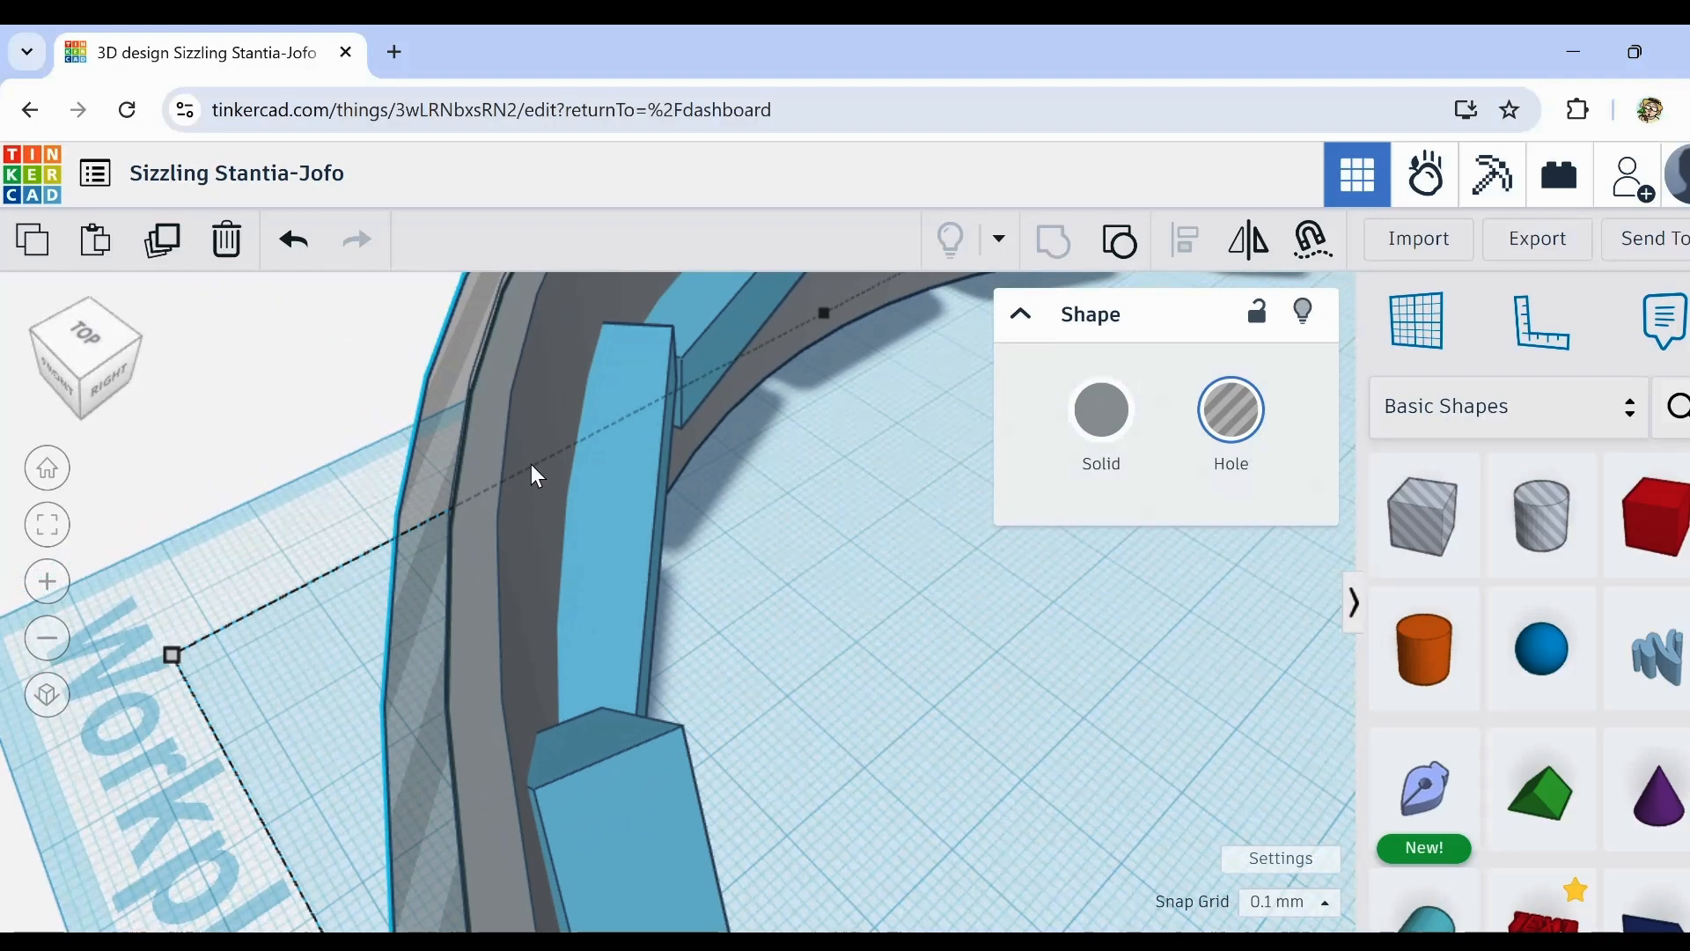
pyautogui.scroll(-1, 534, 469)
pyautogui.scroll(-5, 531, 463)
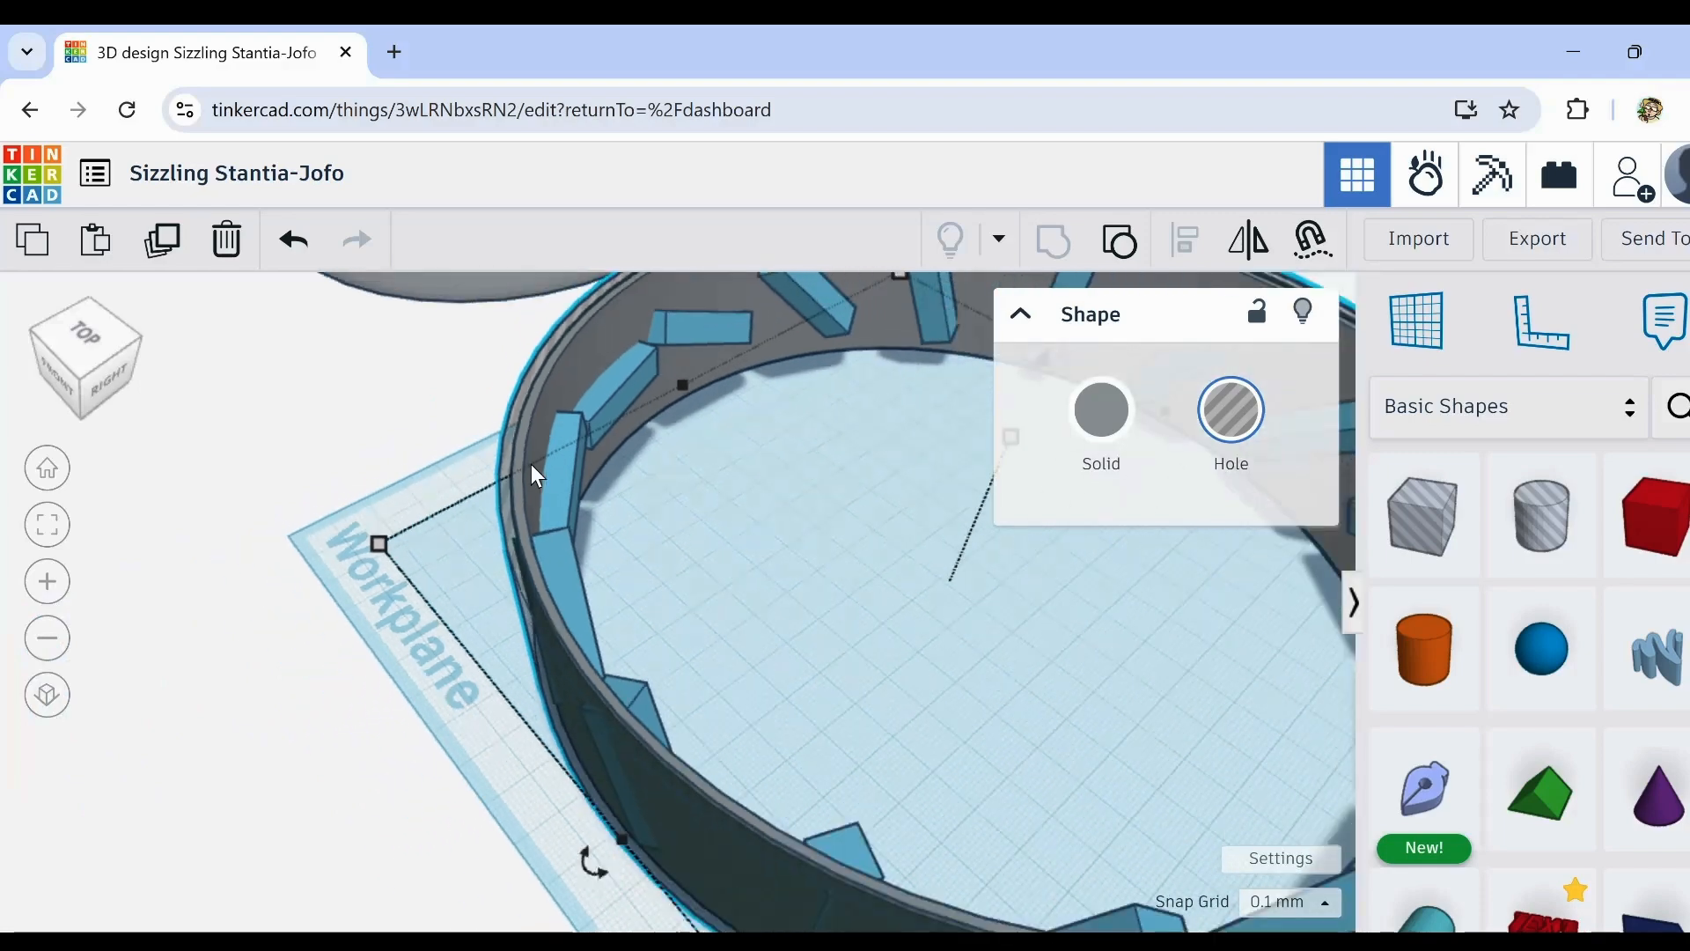
pyautogui.moveTo(373, 687); pyautogui.dragTo(634, 702, button='right')
pyautogui.scroll(-6, 632, 701)
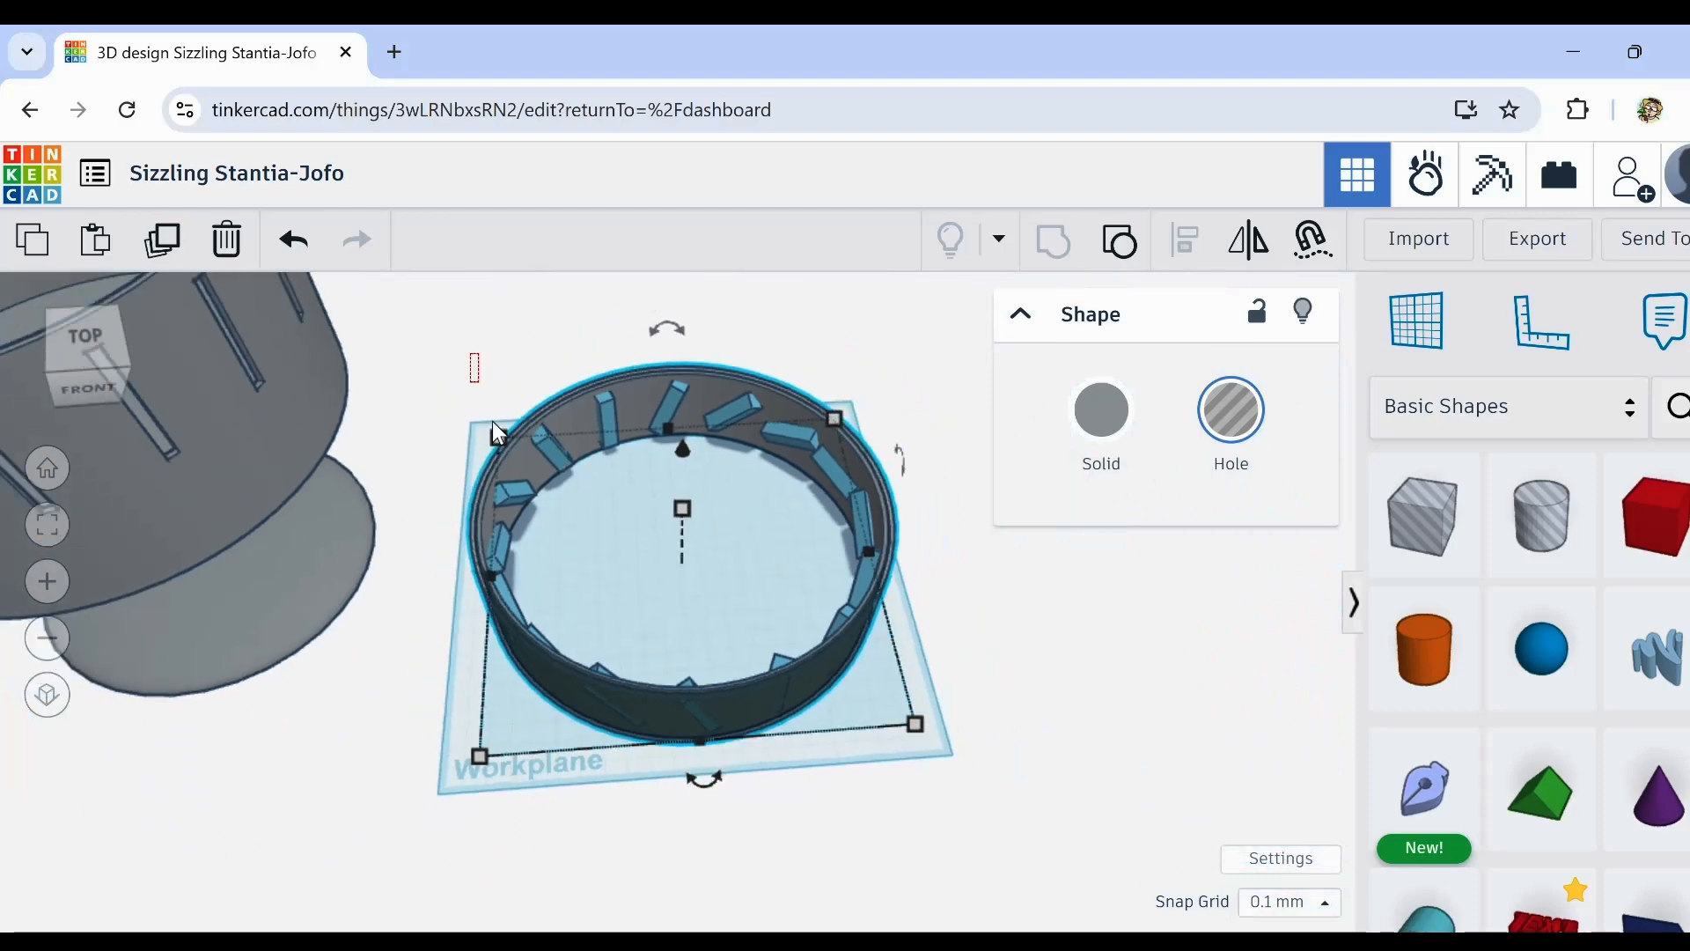
# Step: Duplicate the hole ring and move the copy aside, well clear of the post ring, as a spare
pyautogui.moveTo(934, 845); pyautogui.dragTo(953, 834)
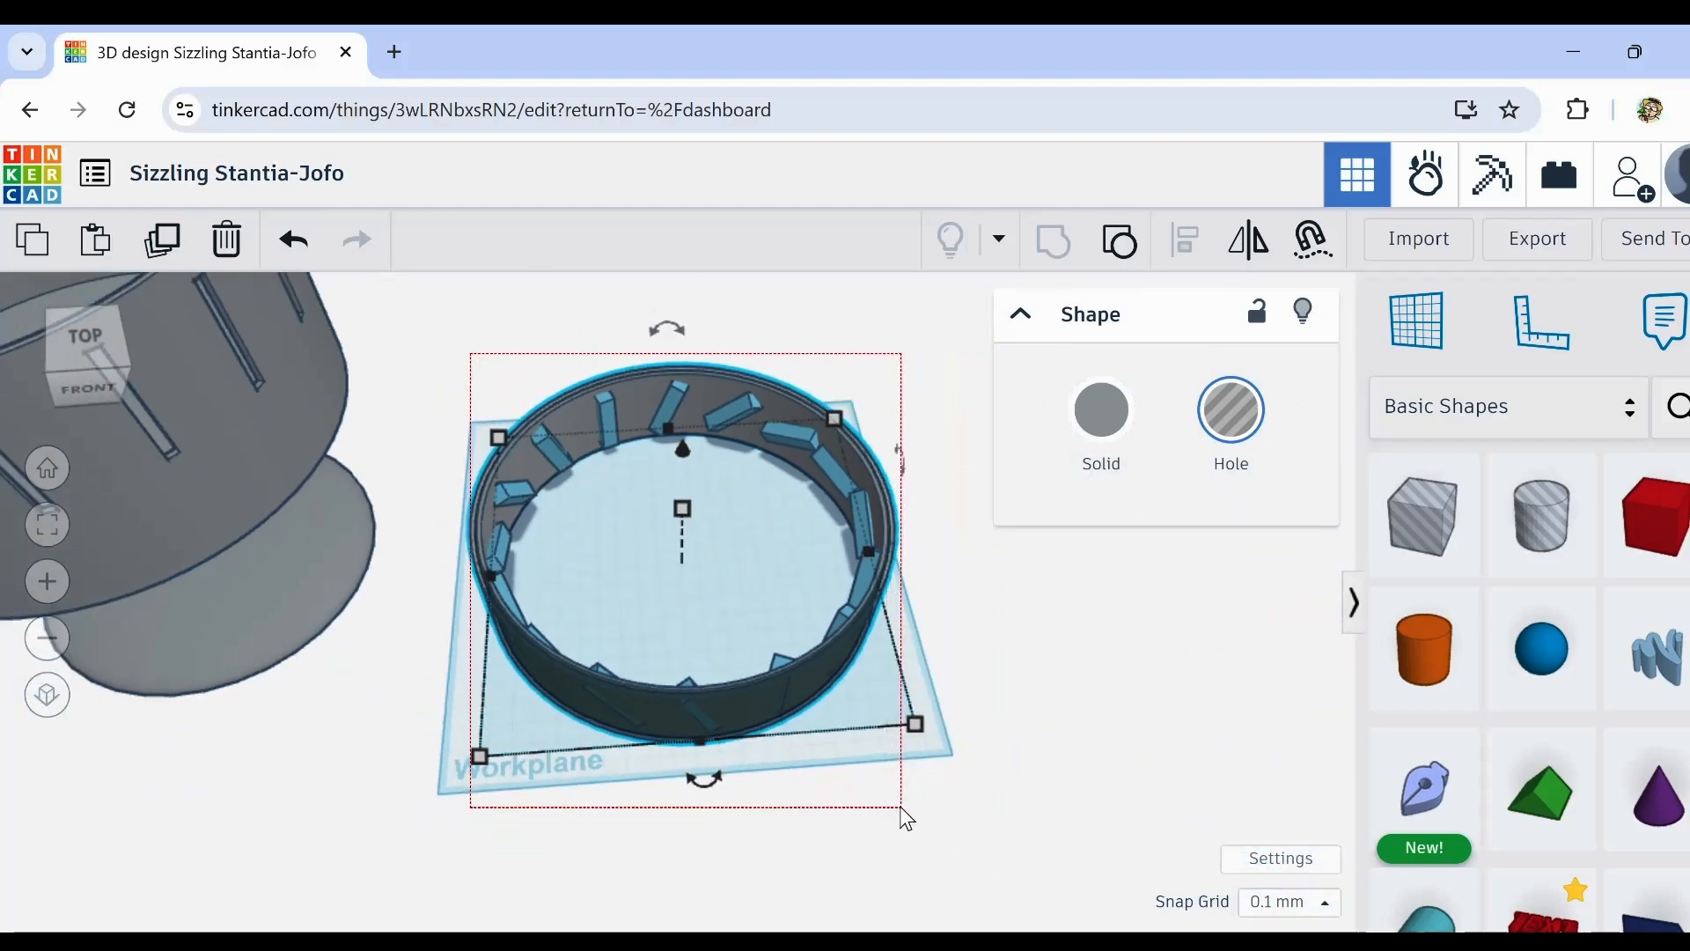
pyautogui.click(837, 829)
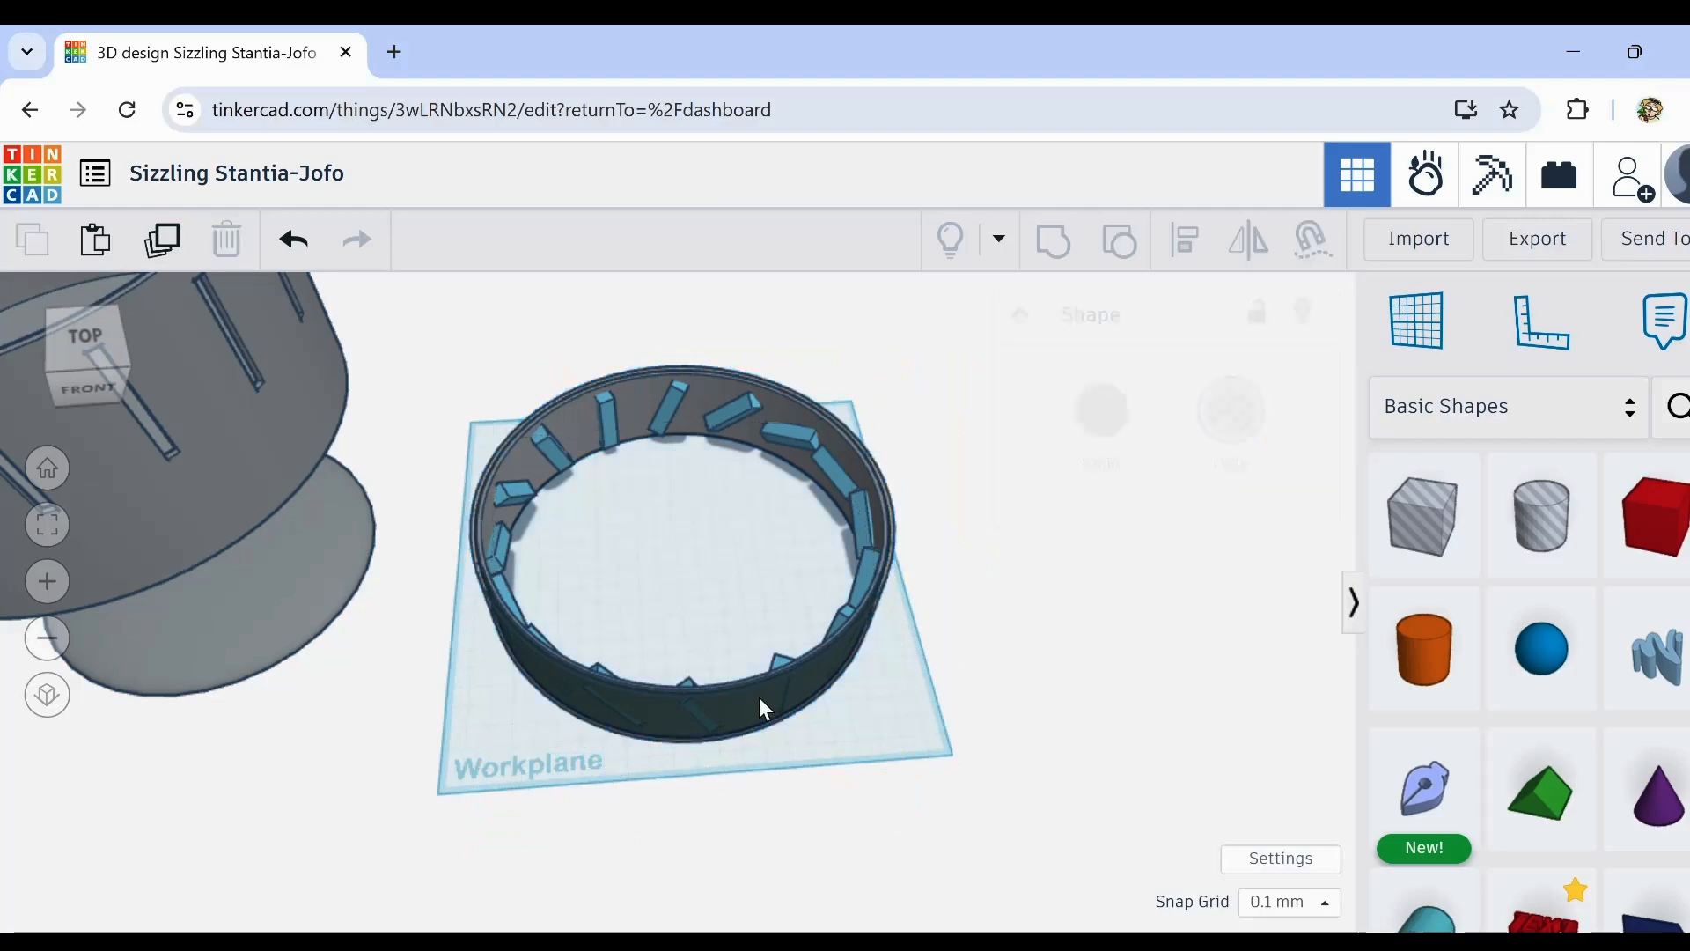
pyautogui.click(759, 697)
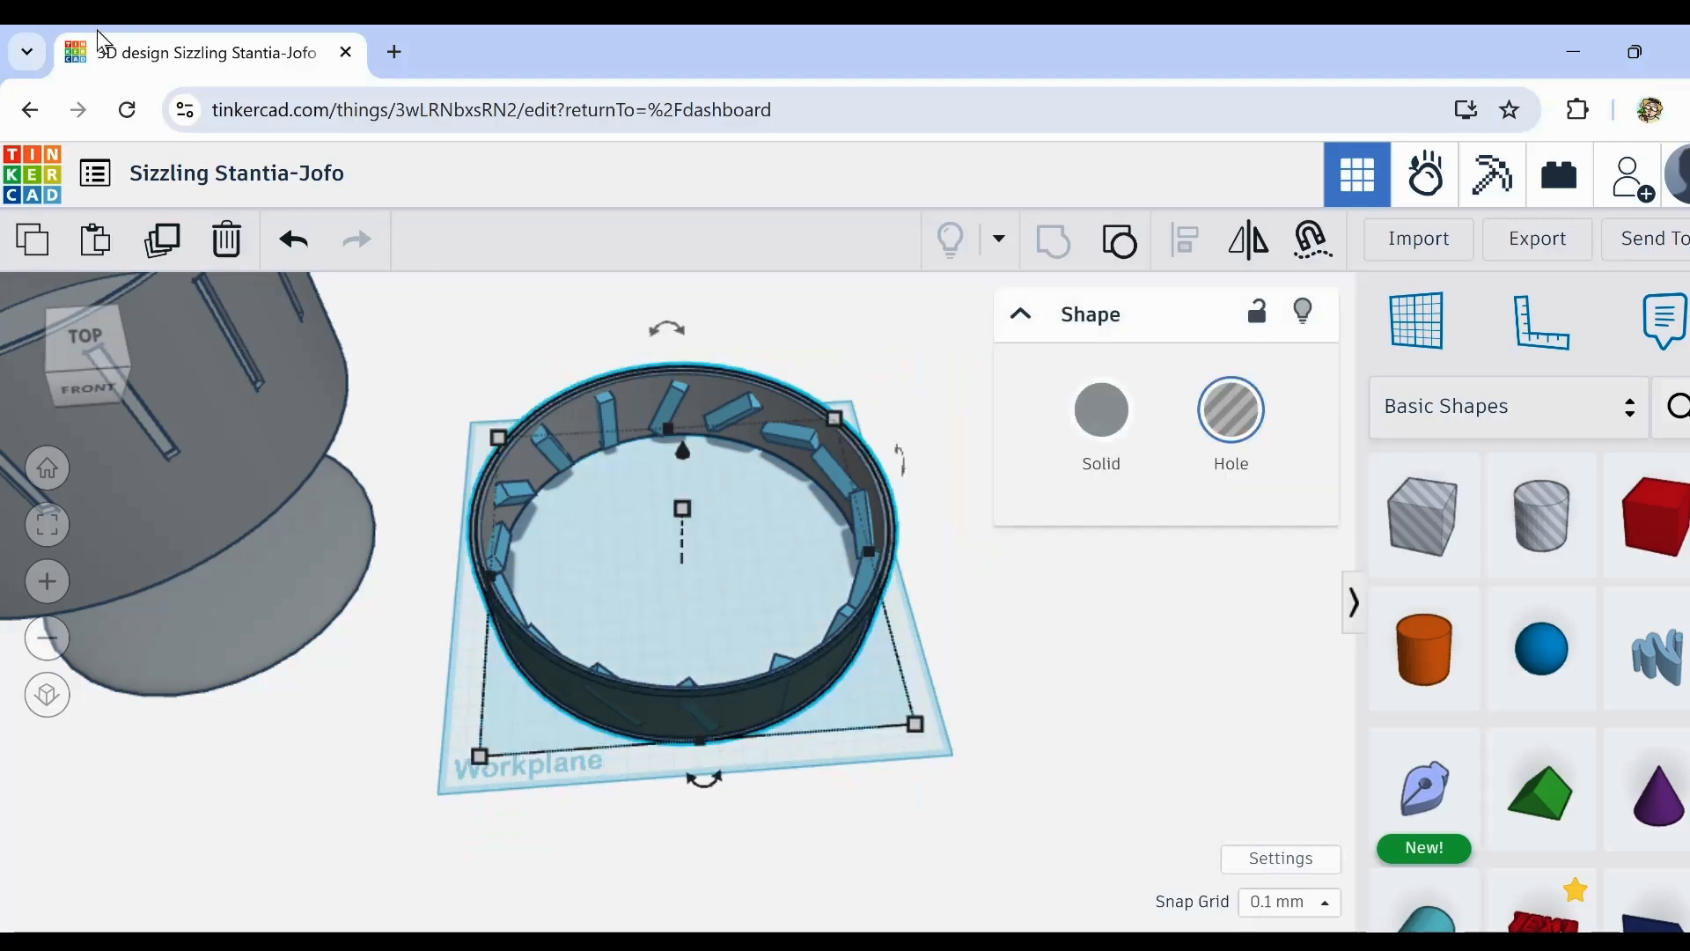
pyautogui.click(168, 246)
pyautogui.press('Right')
pyautogui.press('Right')
pyautogui.press('Right')
pyautogui.press('Right')
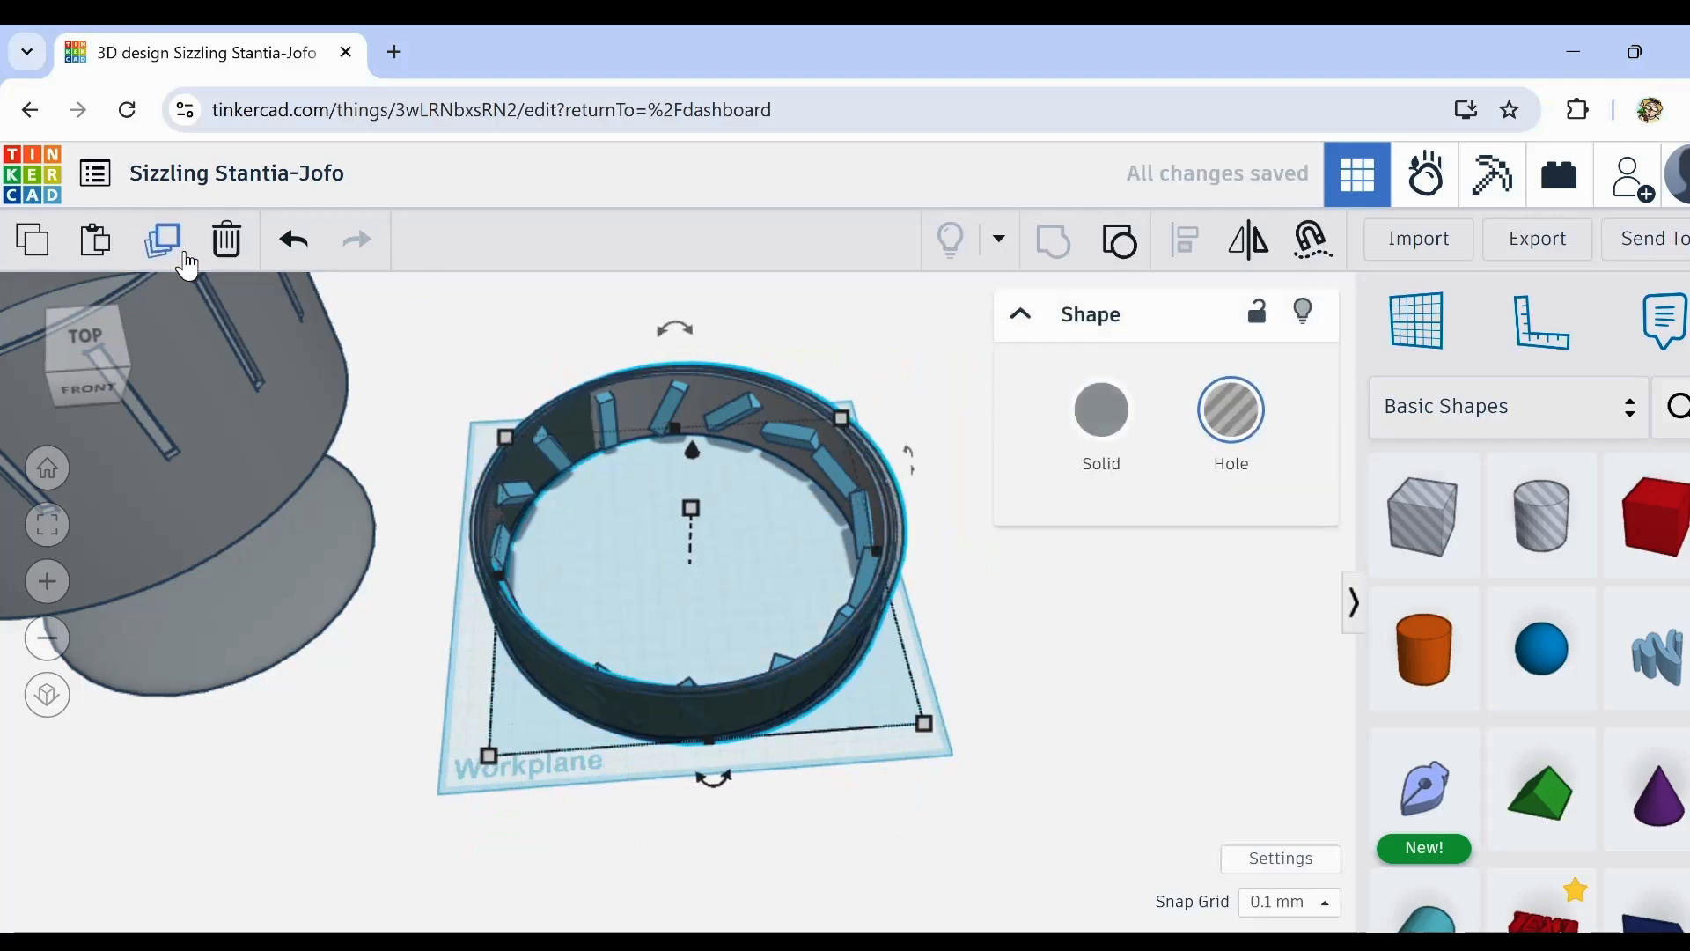
pyautogui.press('Right')
pyautogui.press('Right')
pyautogui.press('Right')
pyautogui.press('Right')
pyautogui.press('Right')
pyautogui.press('Right')
pyautogui.press('Right')
pyautogui.press('Right')
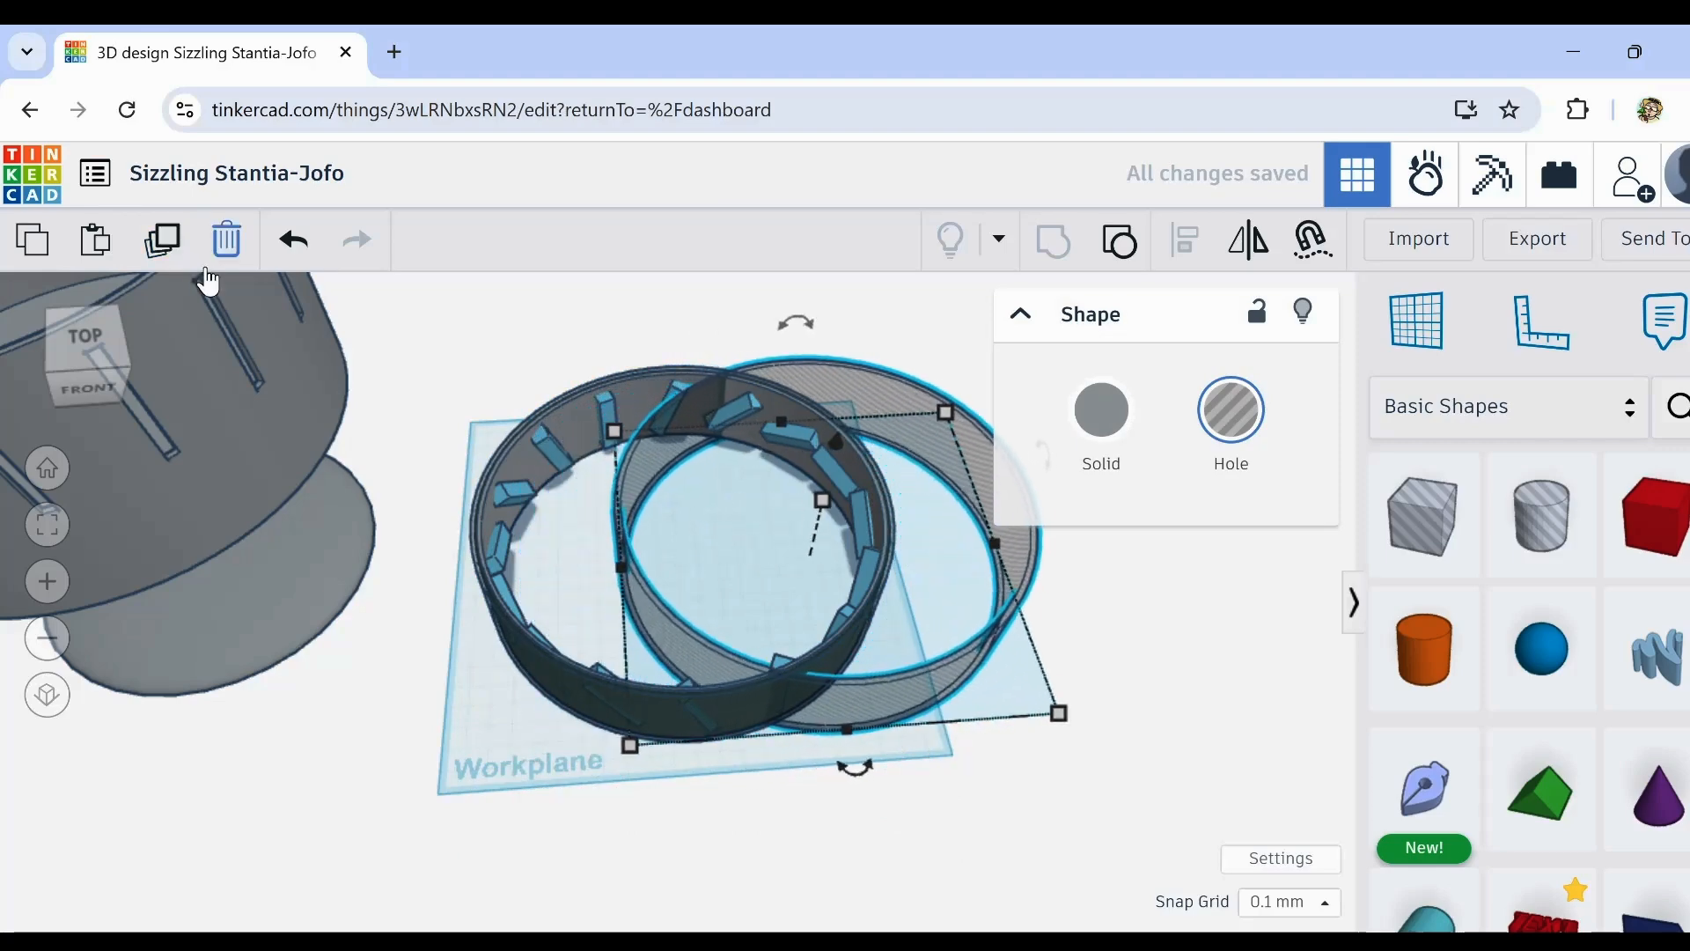
pyautogui.moveTo(857, 706); pyautogui.dragTo(1021, 736)
# Step: Try to trim the outer post ends by grouping all posts with the surrounding hole ring, leaving out the solid ring
pyautogui.click(829, 869)
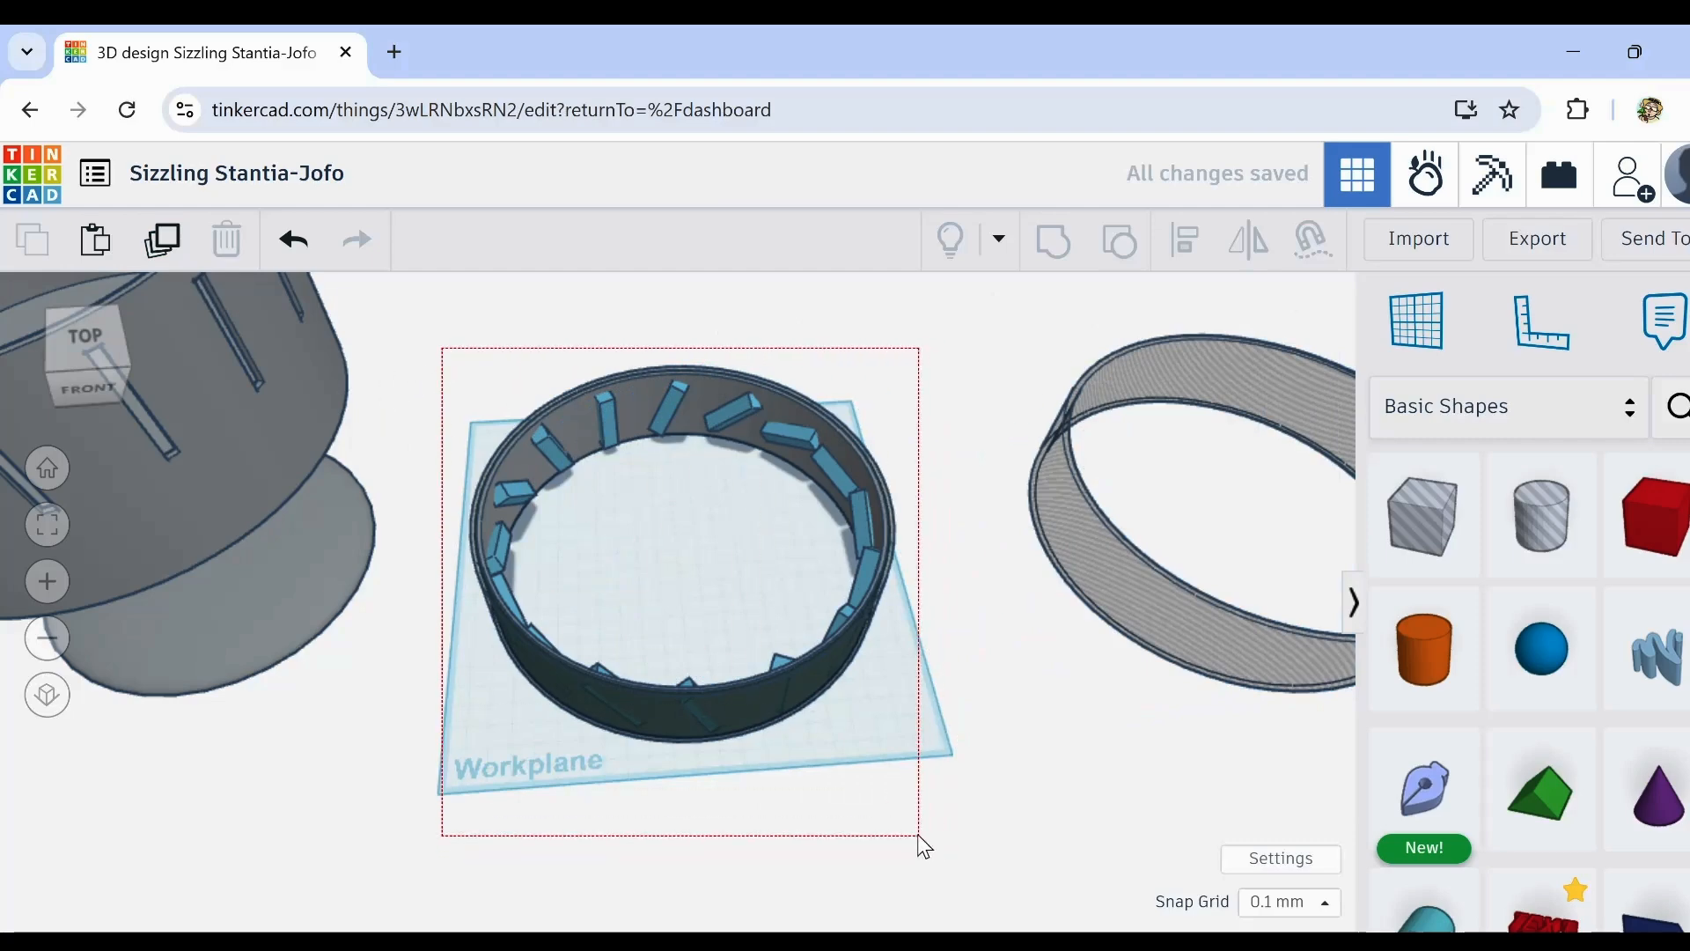
pyautogui.moveTo(923, 845); pyautogui.dragTo(877, 747)
pyautogui.scroll(5, 761, 384)
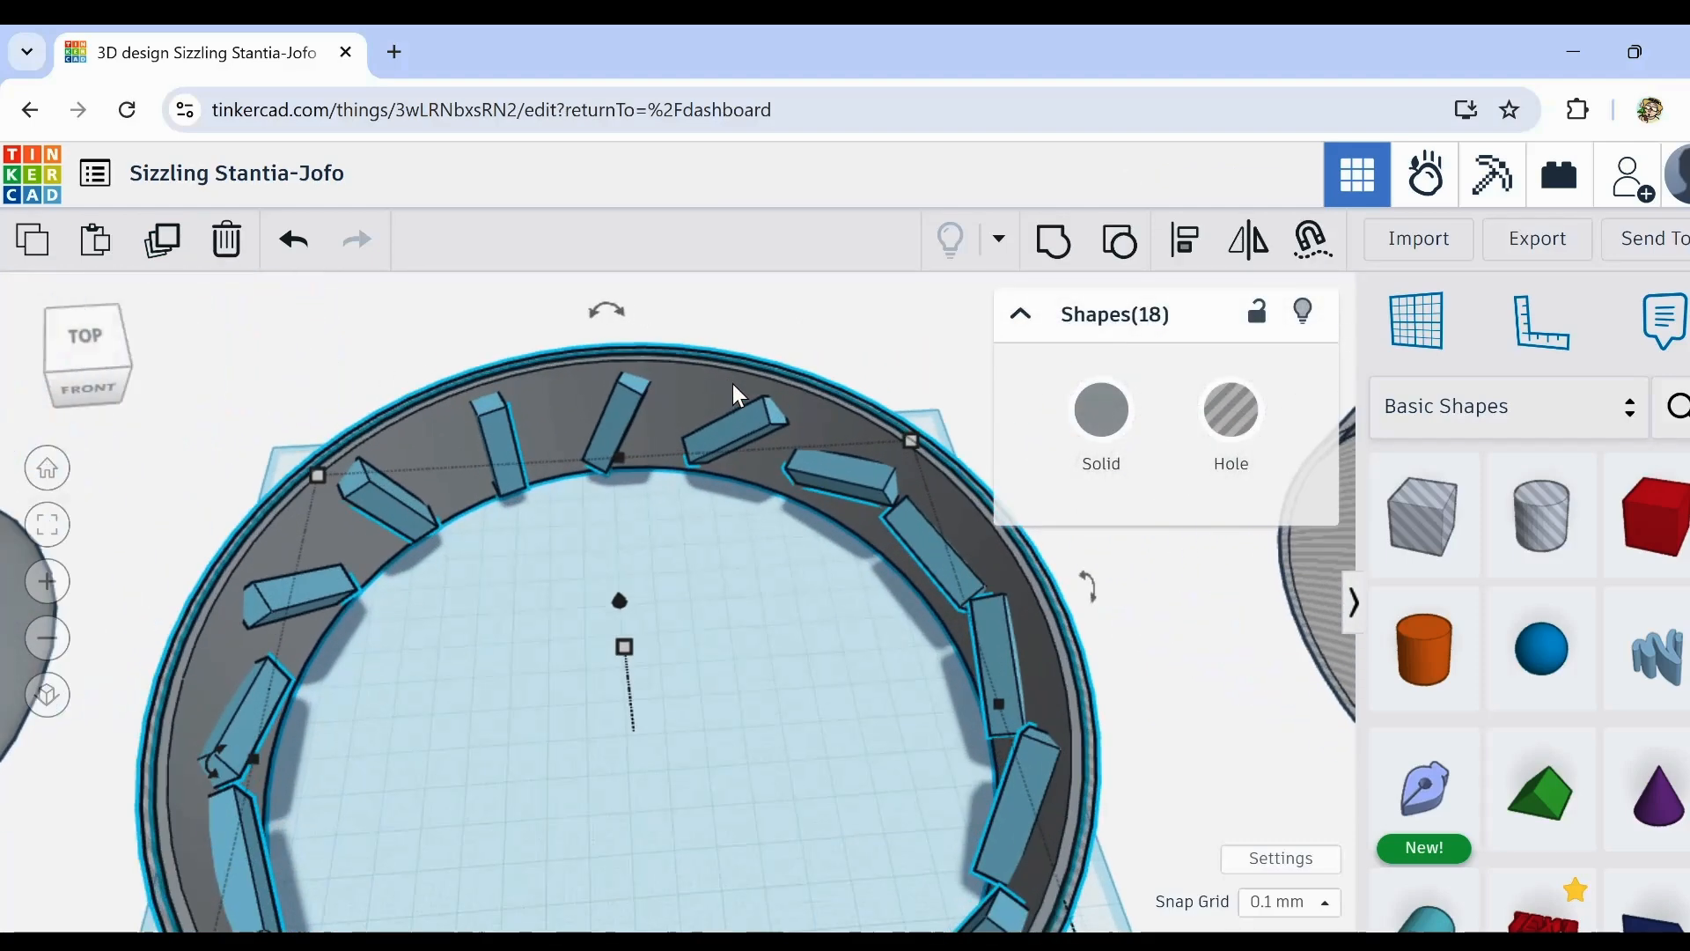
pyautogui.keyDown('shift'); pyautogui.click(681, 387); pyautogui.keyUp('shift')
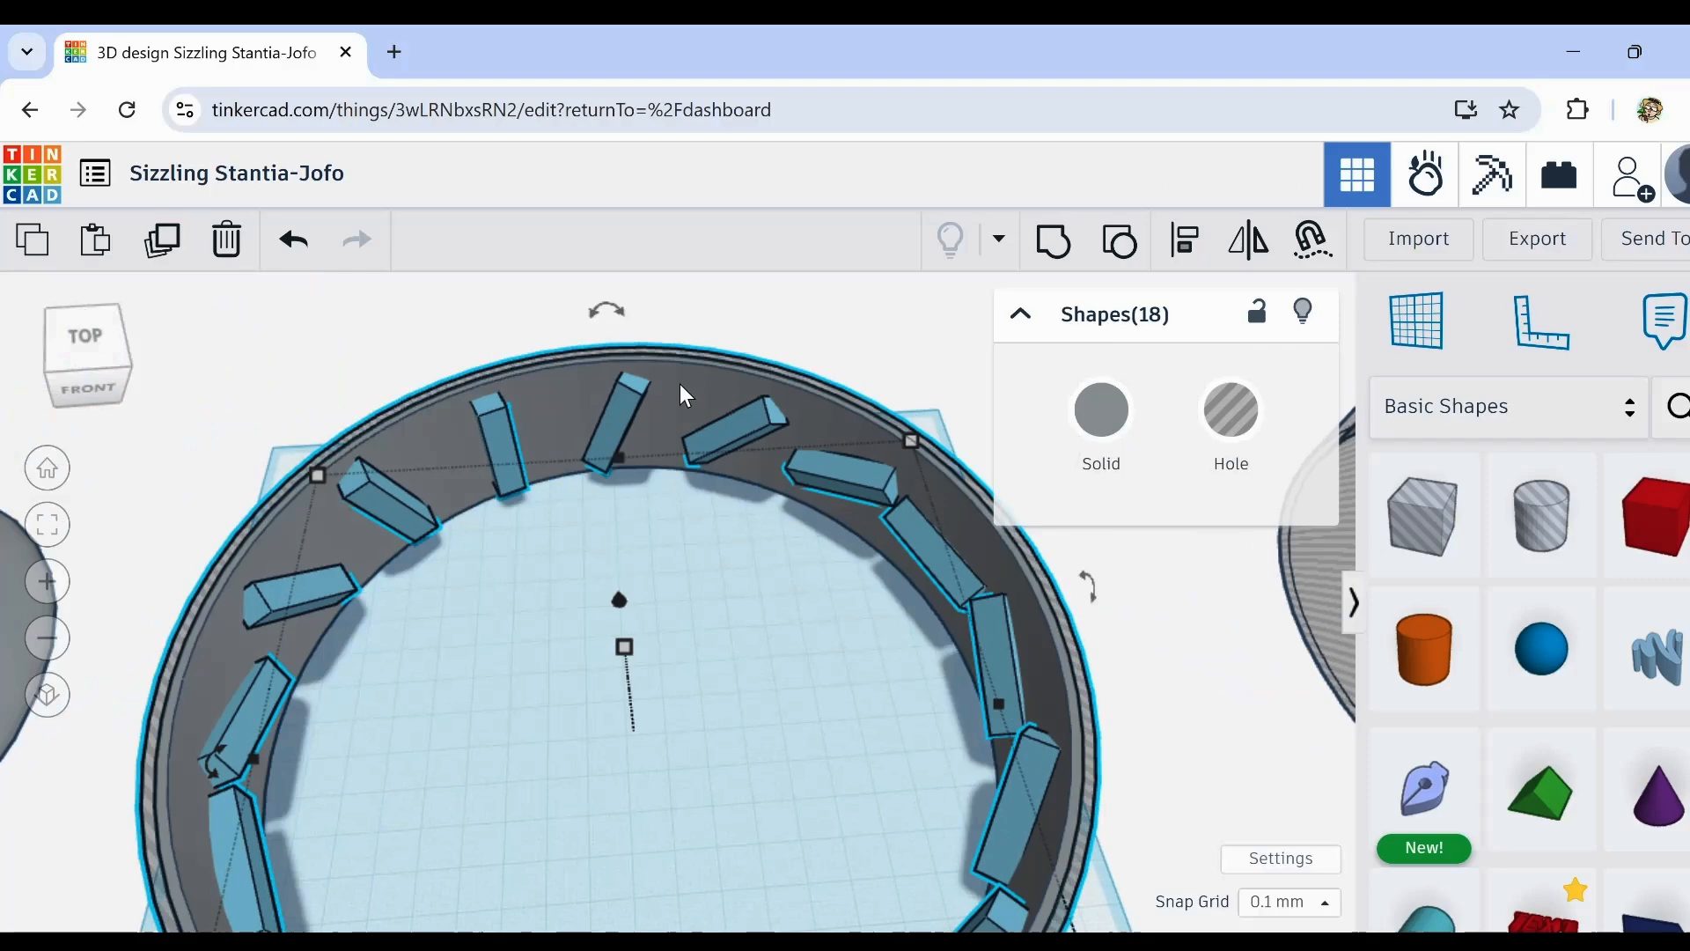
pyautogui.click(1059, 254)
# Step: Inspect the post ends outside the ring wall and undo the grouping of posts and hole ring
pyautogui.moveTo(1065, 705); pyautogui.dragTo(1057, 833, button='right')
pyautogui.scroll(5, 1002, 805)
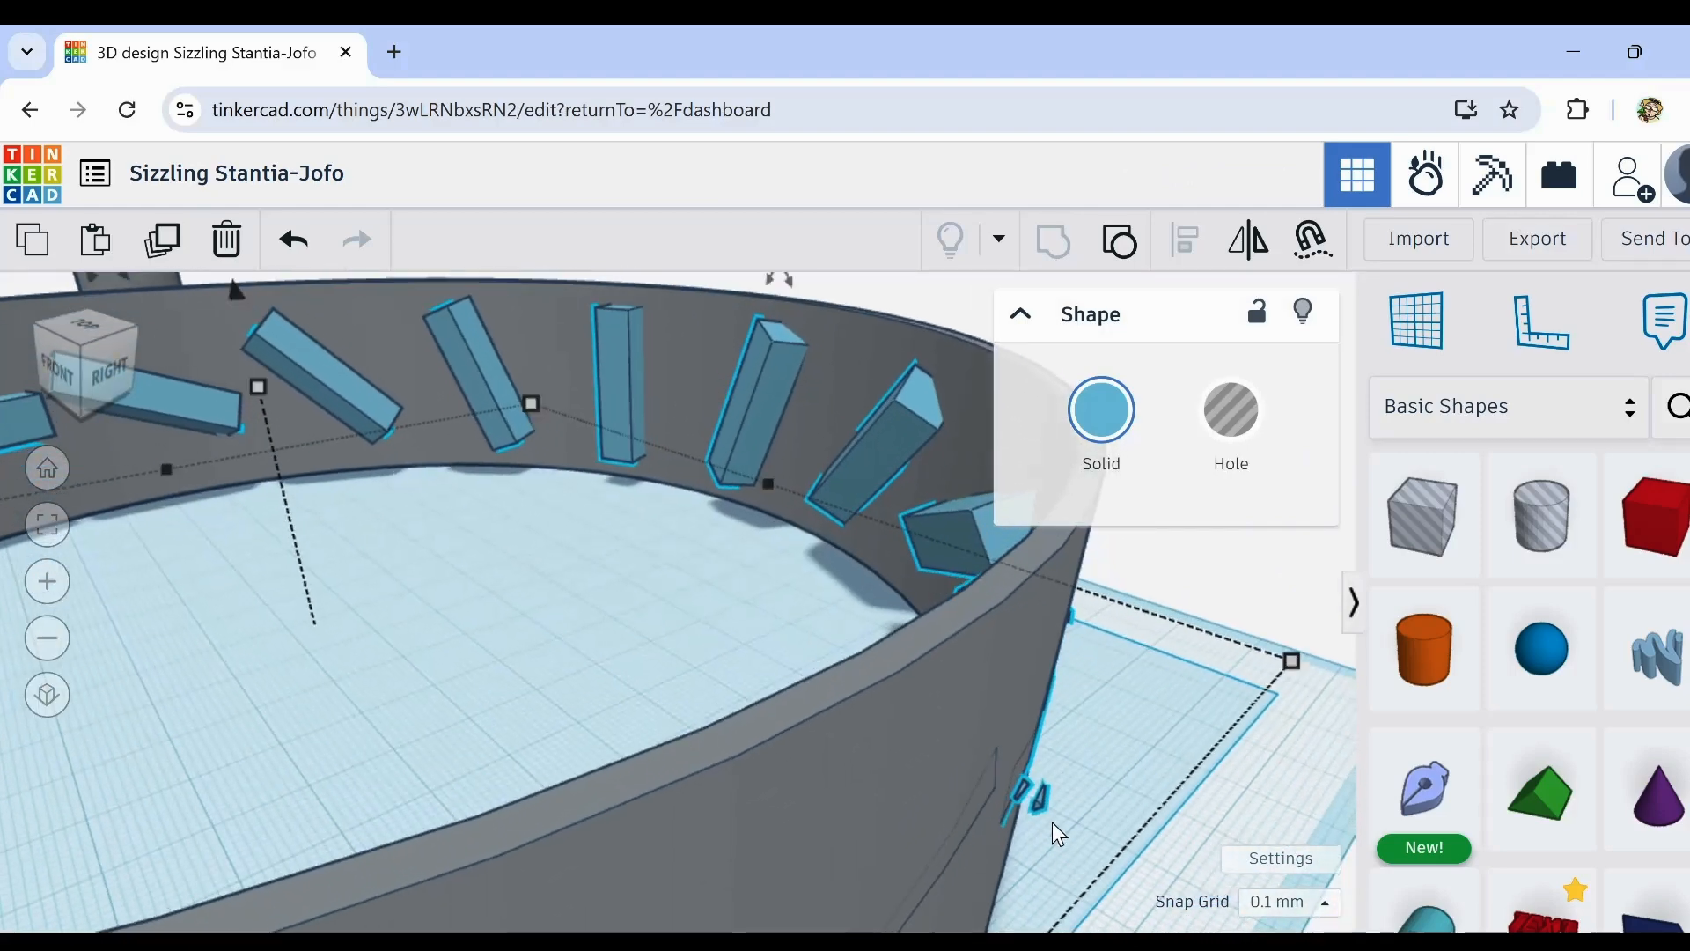
pyautogui.scroll(2, 1036, 805)
pyautogui.scroll(-6, 1036, 804)
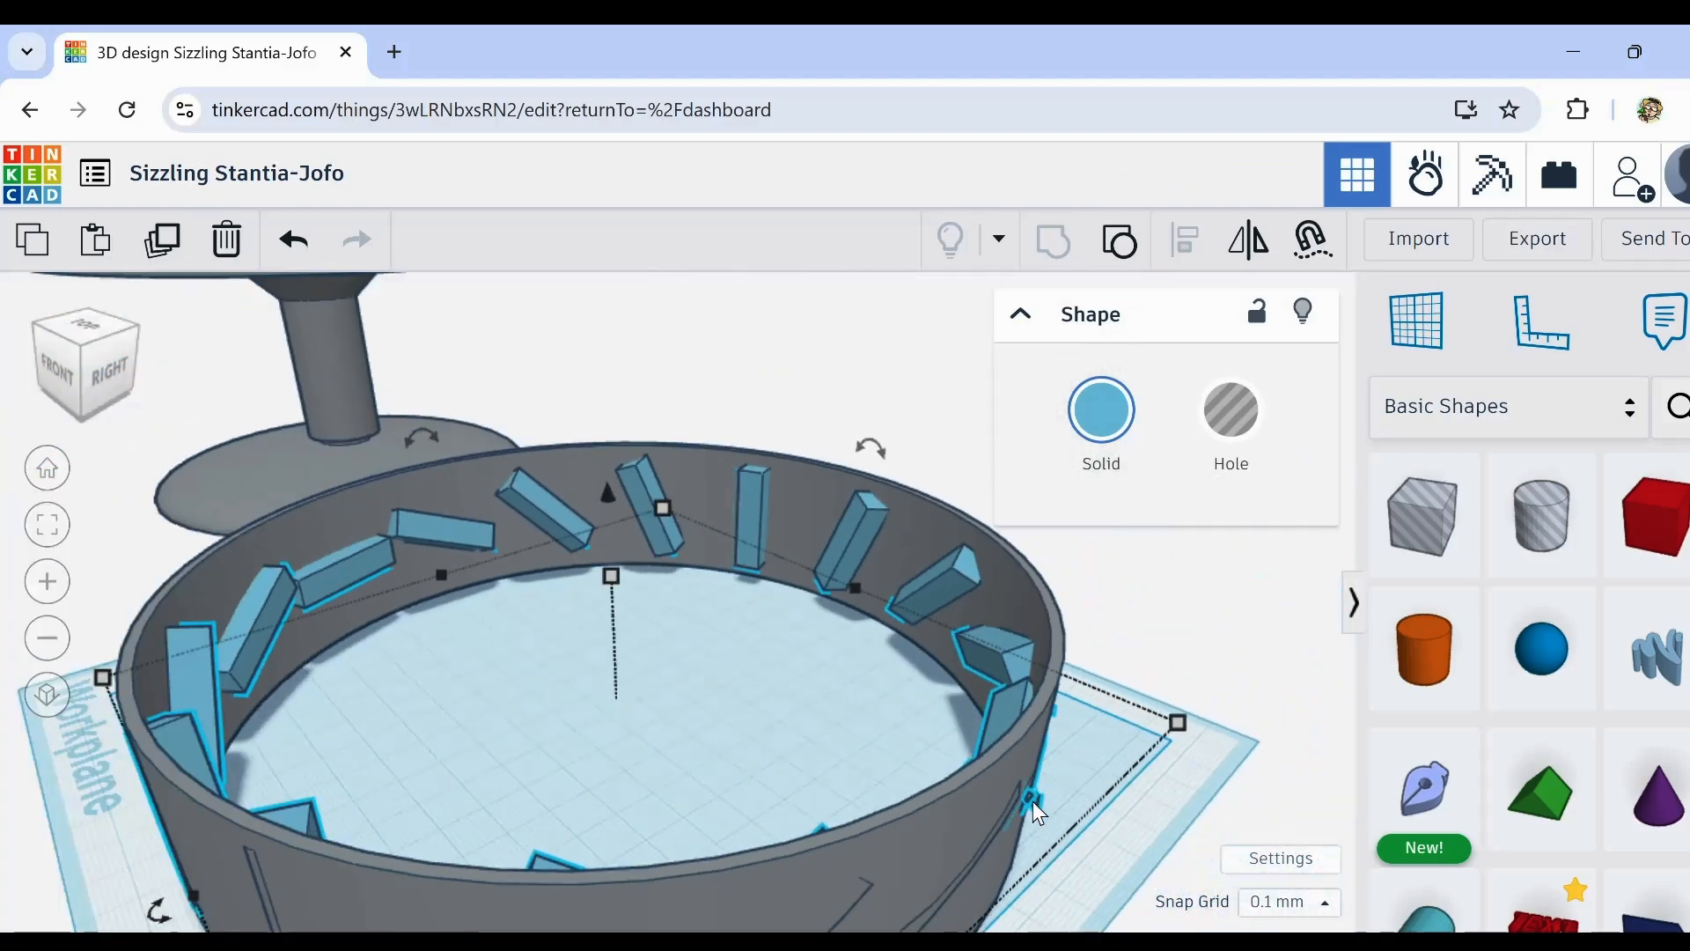
pyautogui.scroll(-4, 1033, 801)
pyautogui.moveTo(1002, 836); pyautogui.dragTo(996, 398, button='right')
pyautogui.scroll(-3, 1033, 727)
pyautogui.scroll(2, 1001, 565)
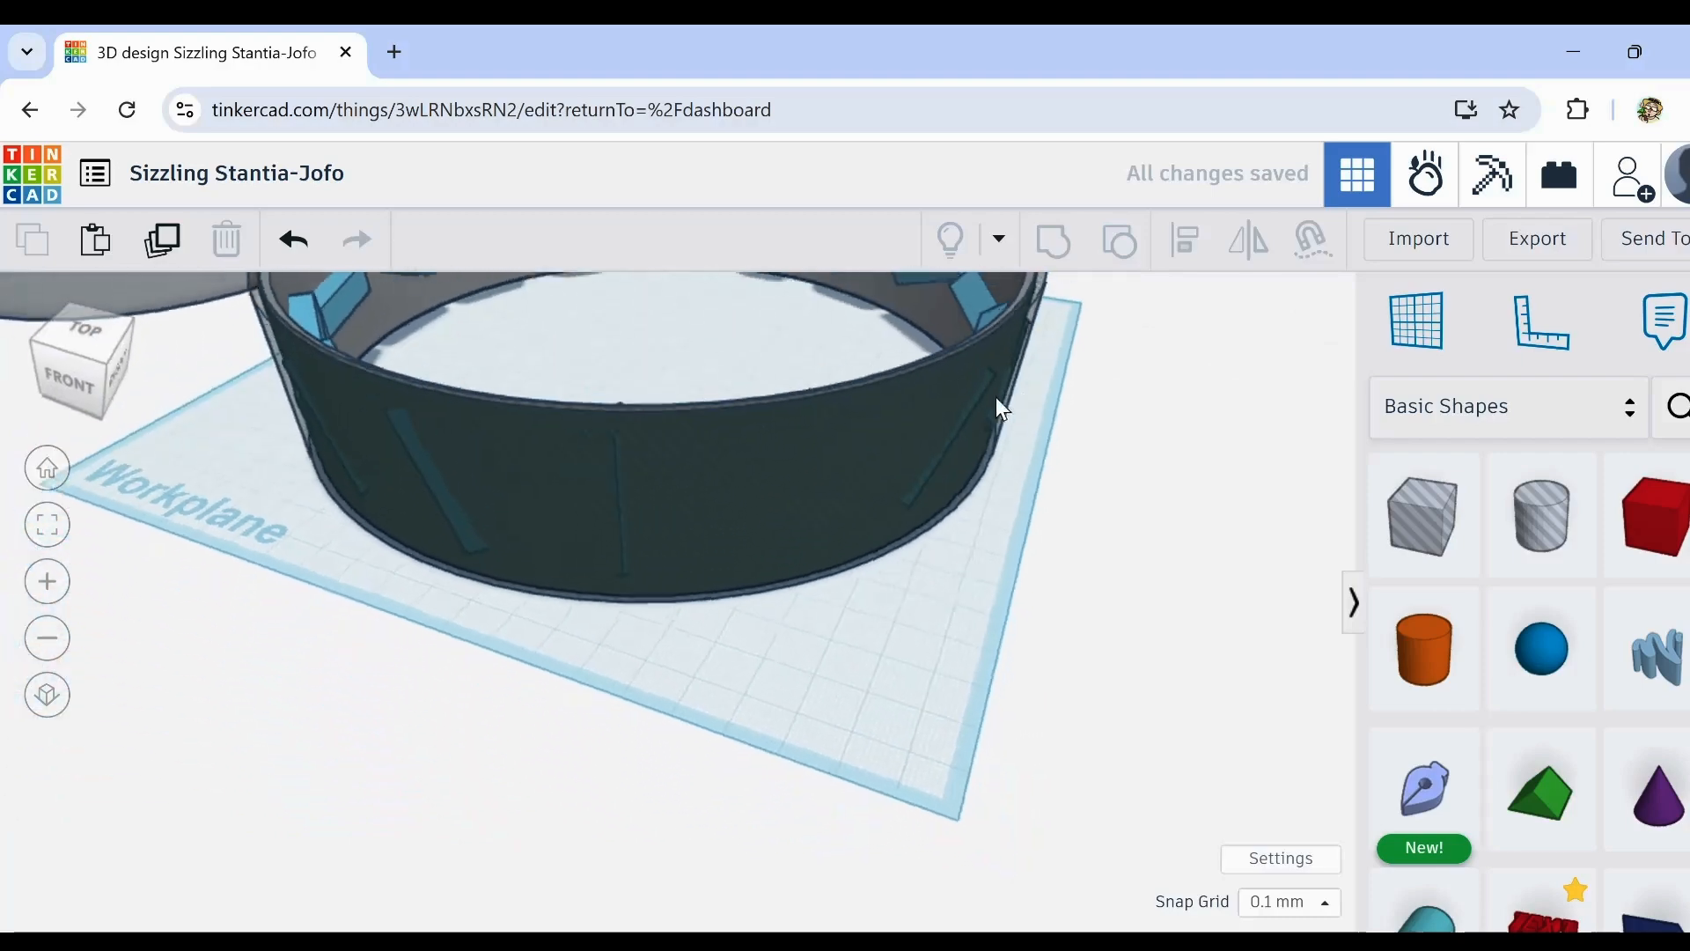
# Step: Duplicate the hole ring around the posts and enlarge the copy about its centre to 194.80 mm across
pyautogui.moveTo(996, 398); pyautogui.dragTo(836, 513, button='middle')
pyautogui.scroll(4, 779, 482)
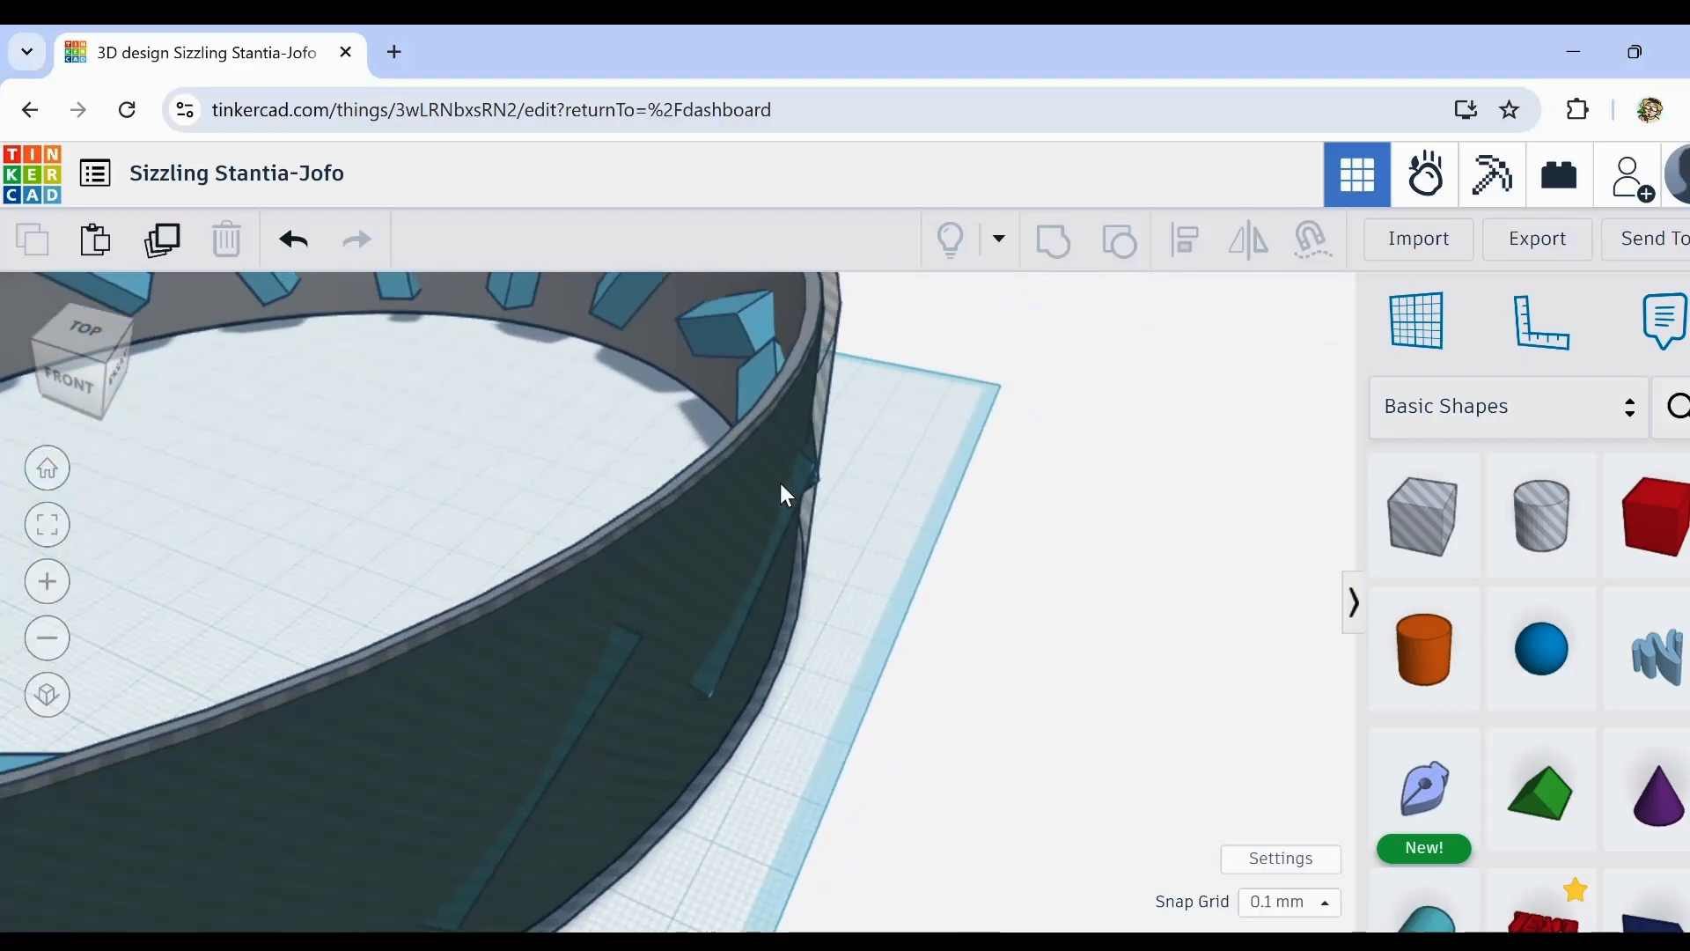
pyautogui.moveTo(780, 482); pyautogui.dragTo(879, 460, button='right')
pyautogui.click(779, 398)
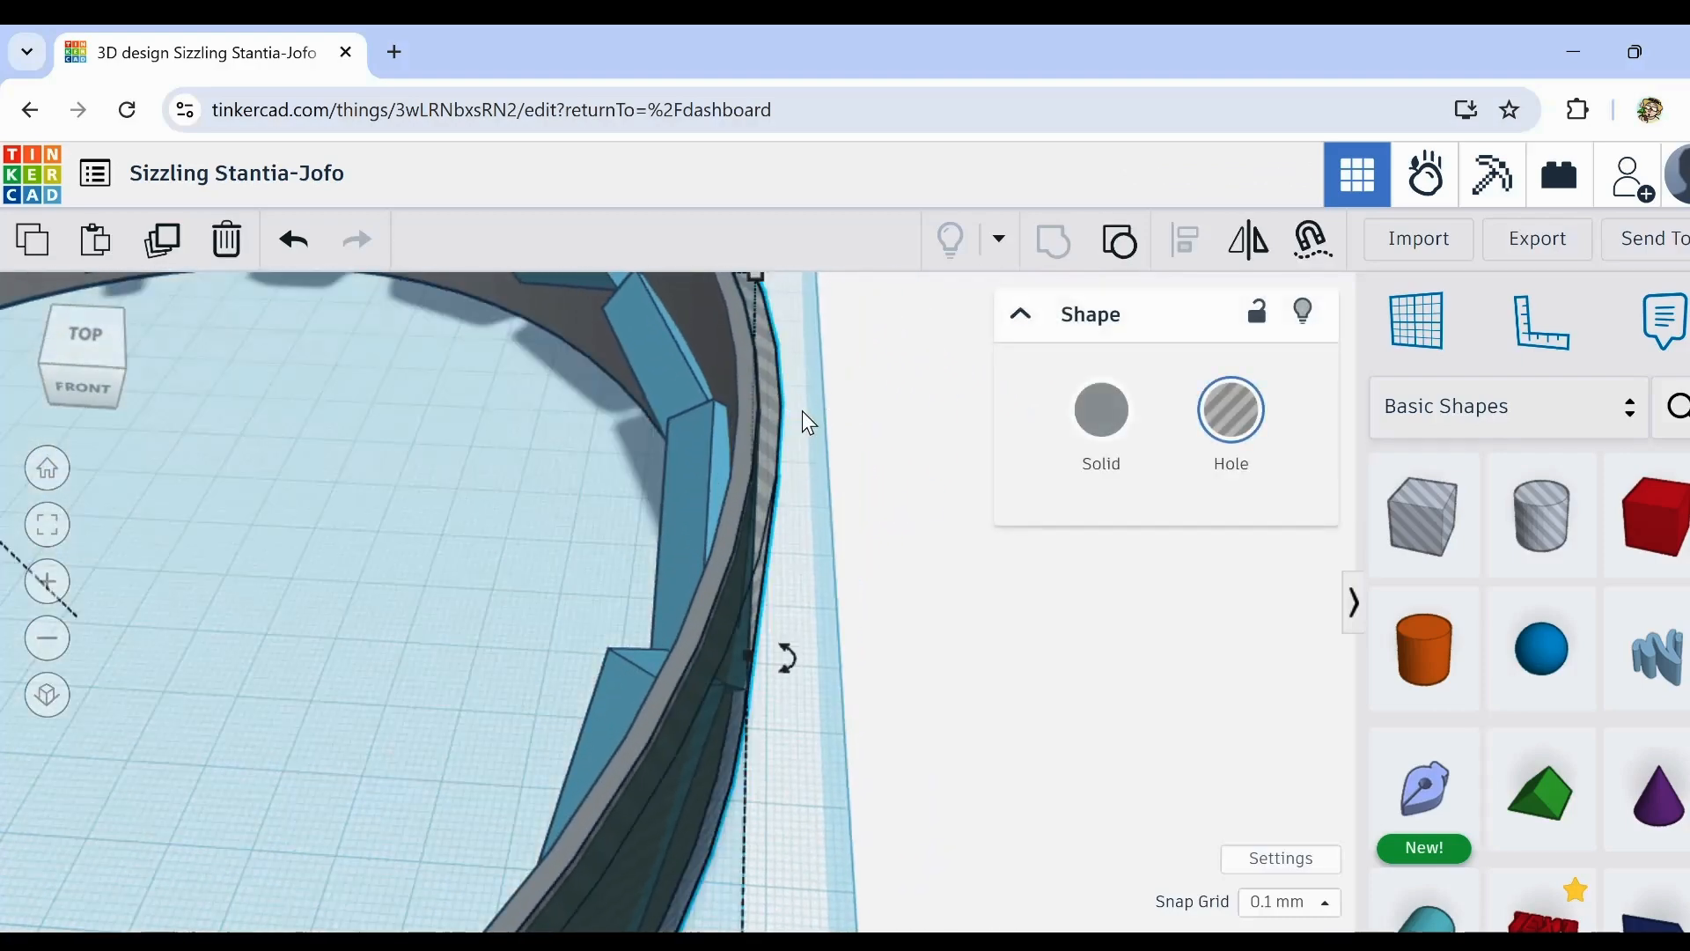
pyautogui.scroll(-5, 803, 423)
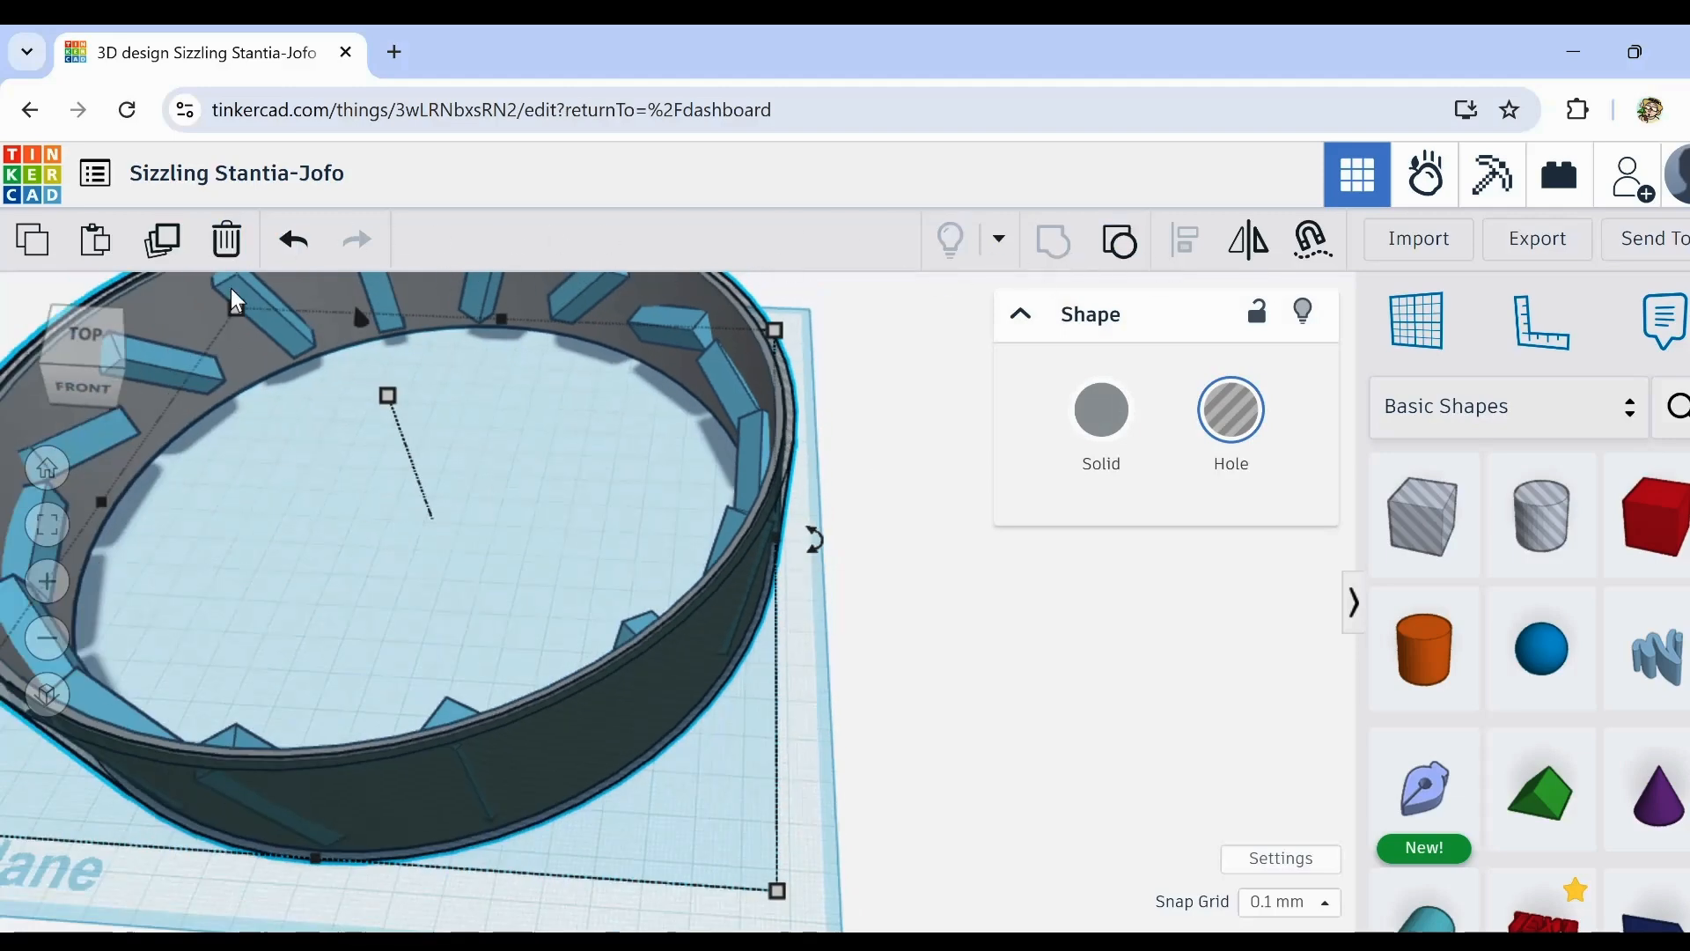
pyautogui.click(160, 255)
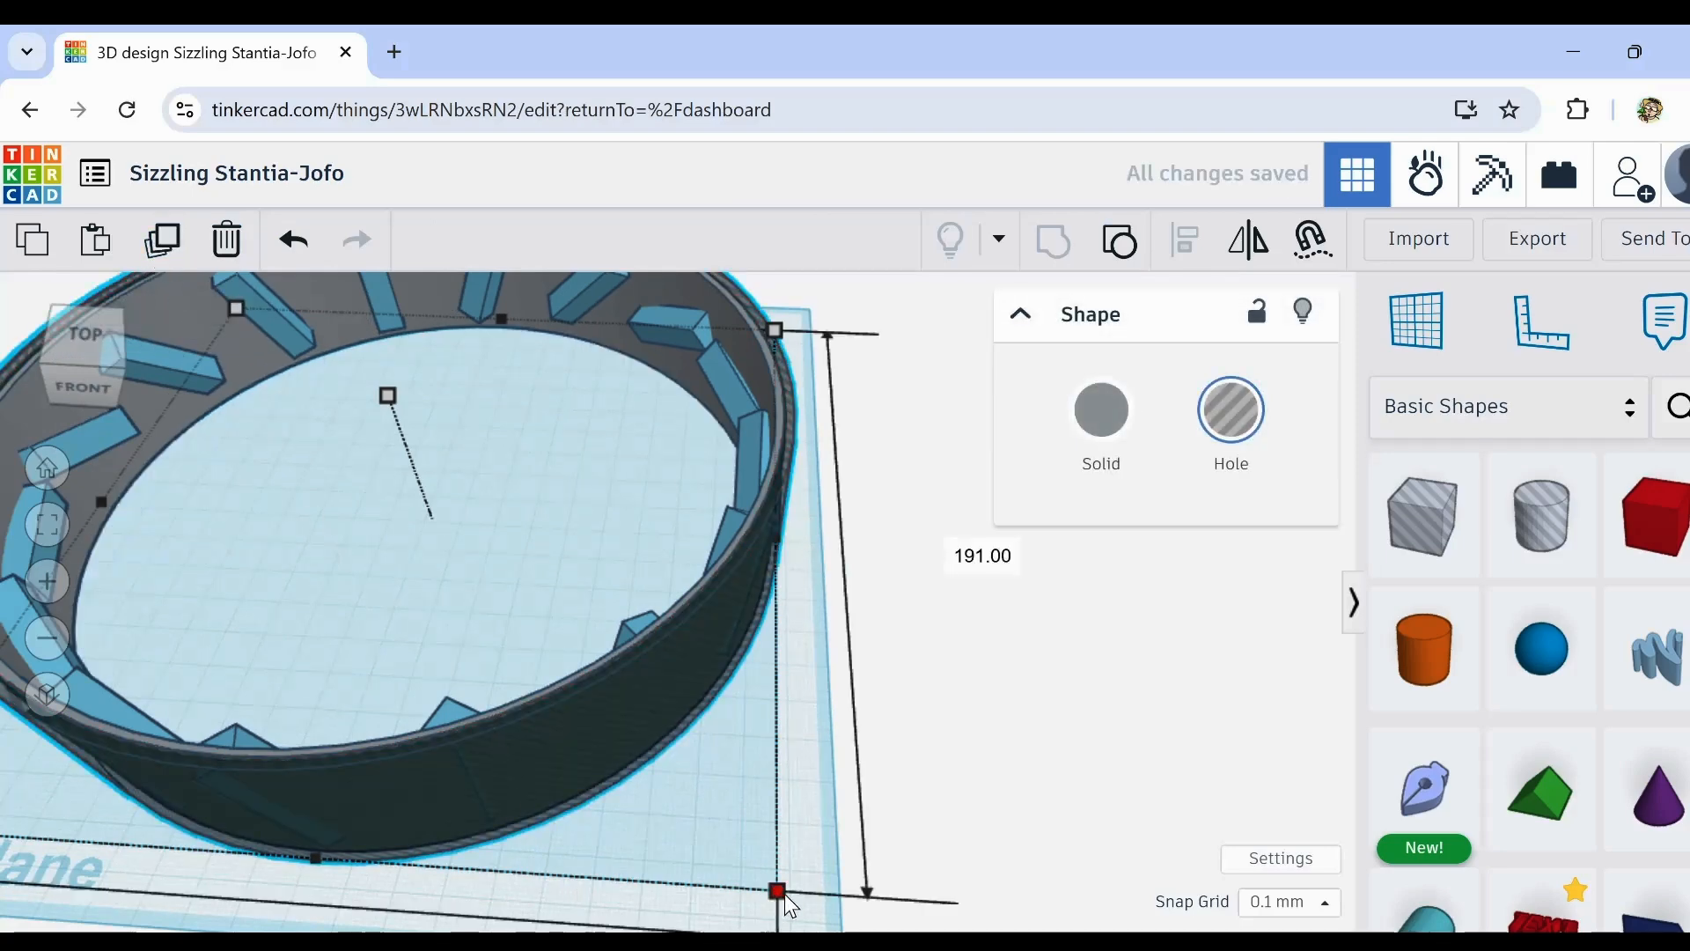
pyautogui.moveTo(785, 896); pyautogui.dragTo(788, 896)
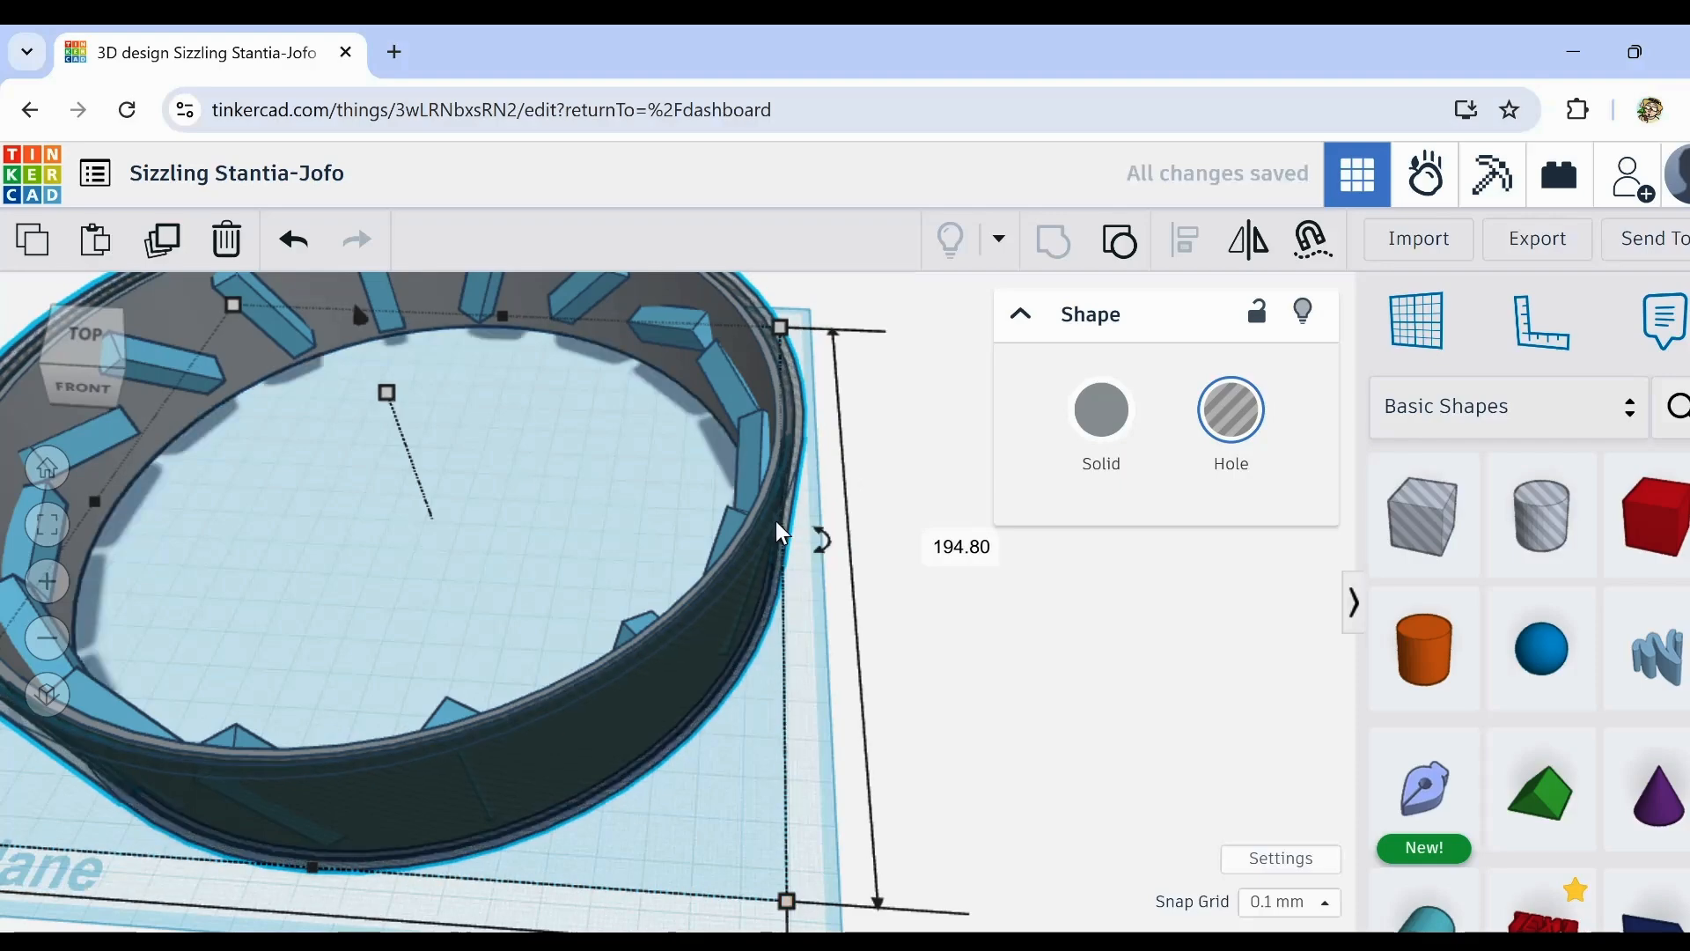
pyautogui.scroll(5, 801, 423)
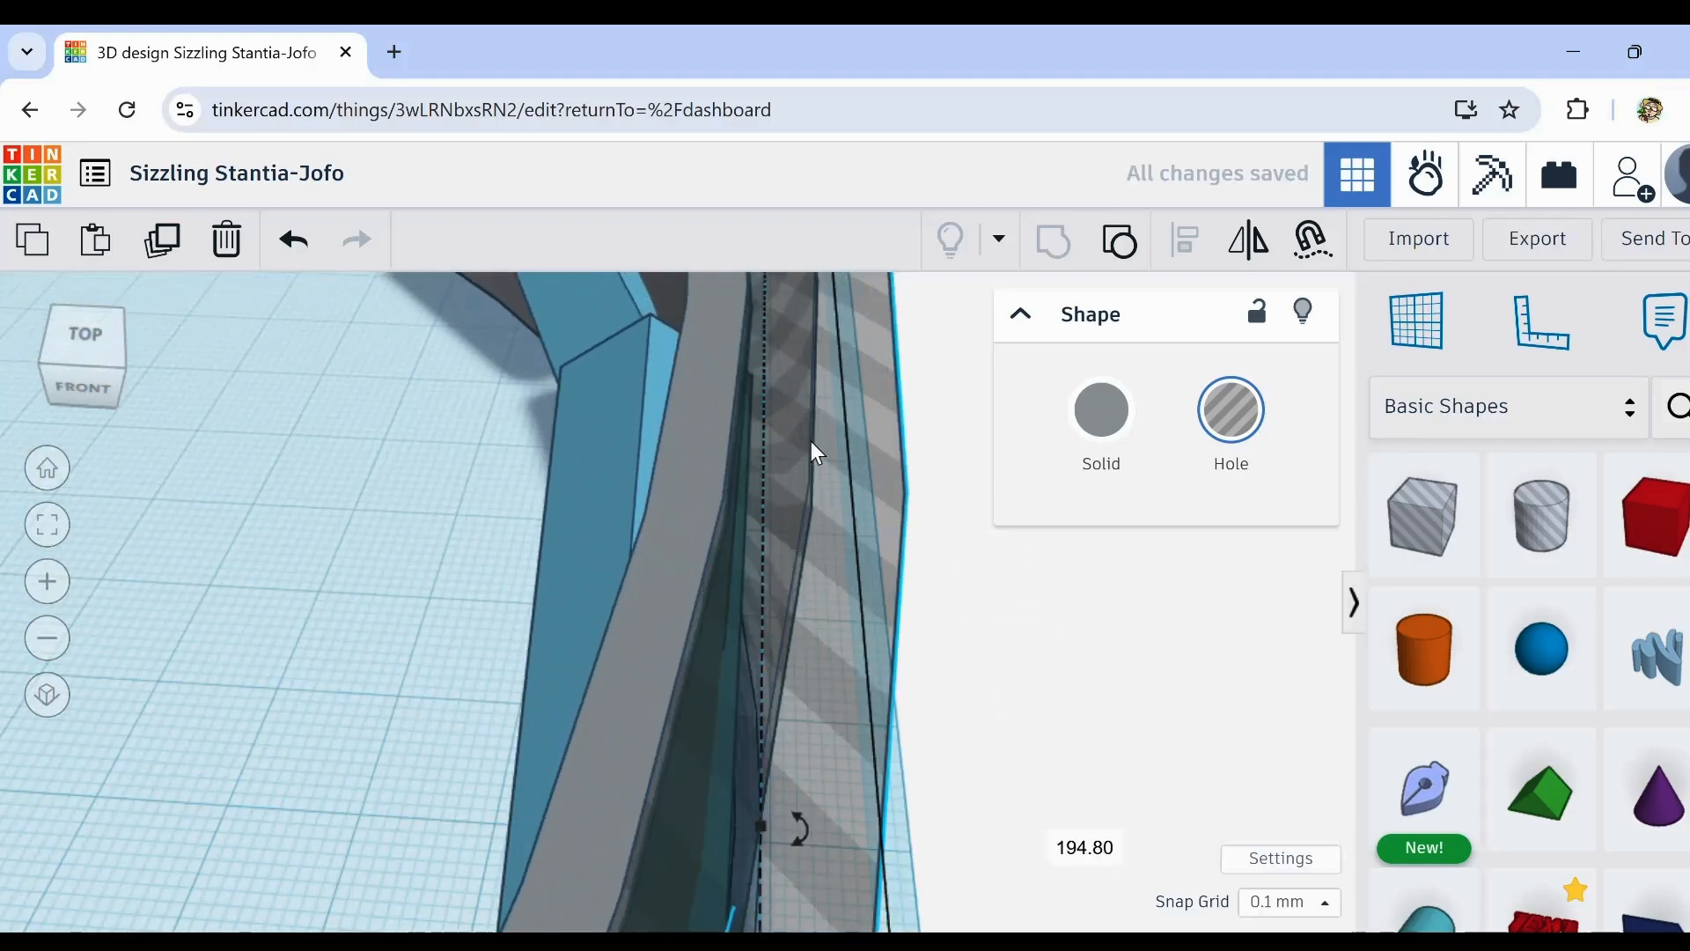
pyautogui.scroll(-5, 811, 441)
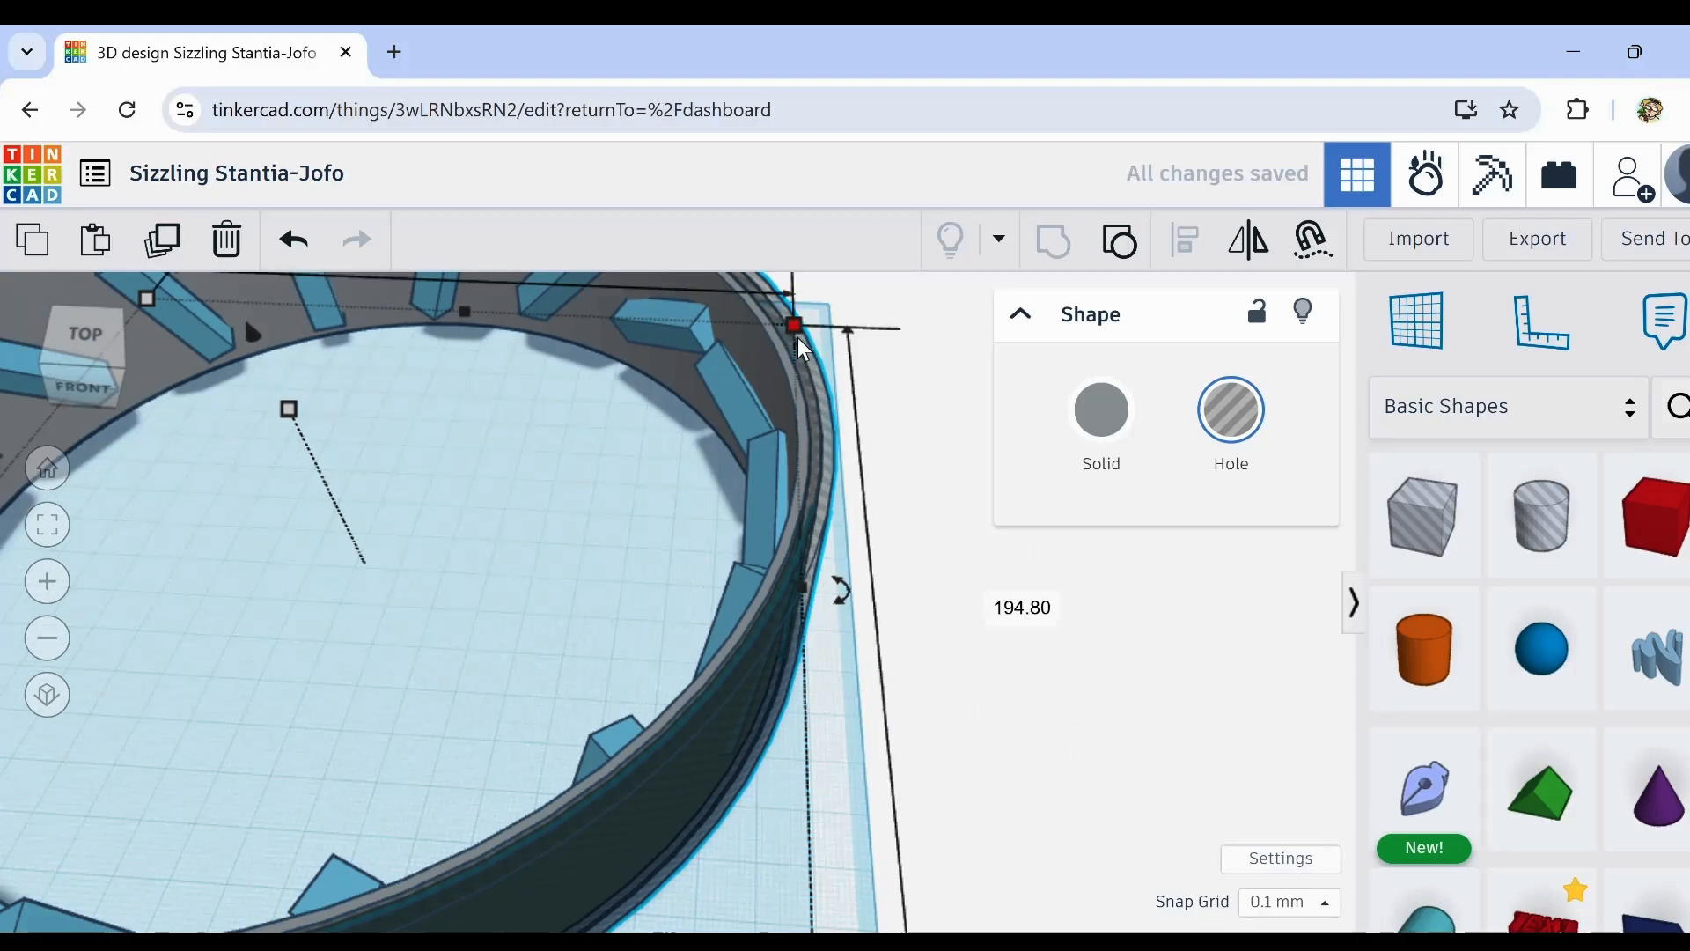
# Step: Reduce the enlarged hole ring copy to 193.44 mm across
pyautogui.moveTo(796, 328); pyautogui.dragTo(791, 325)
pyautogui.scroll(5, 820, 493)
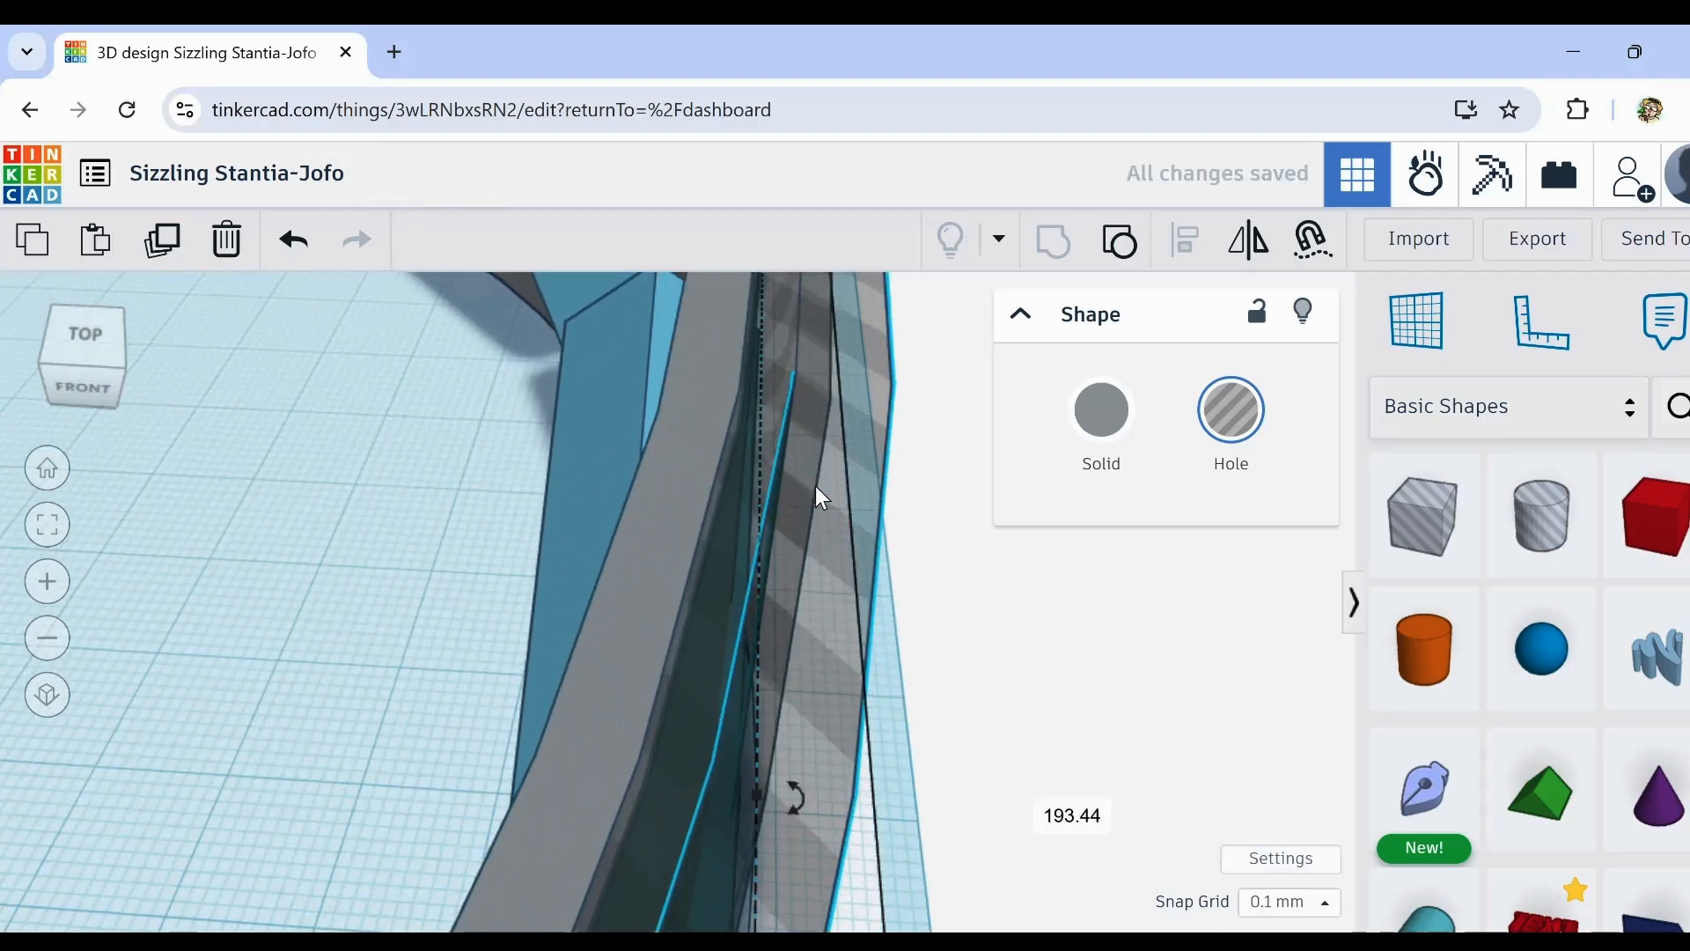
pyautogui.scroll(-2, 815, 486)
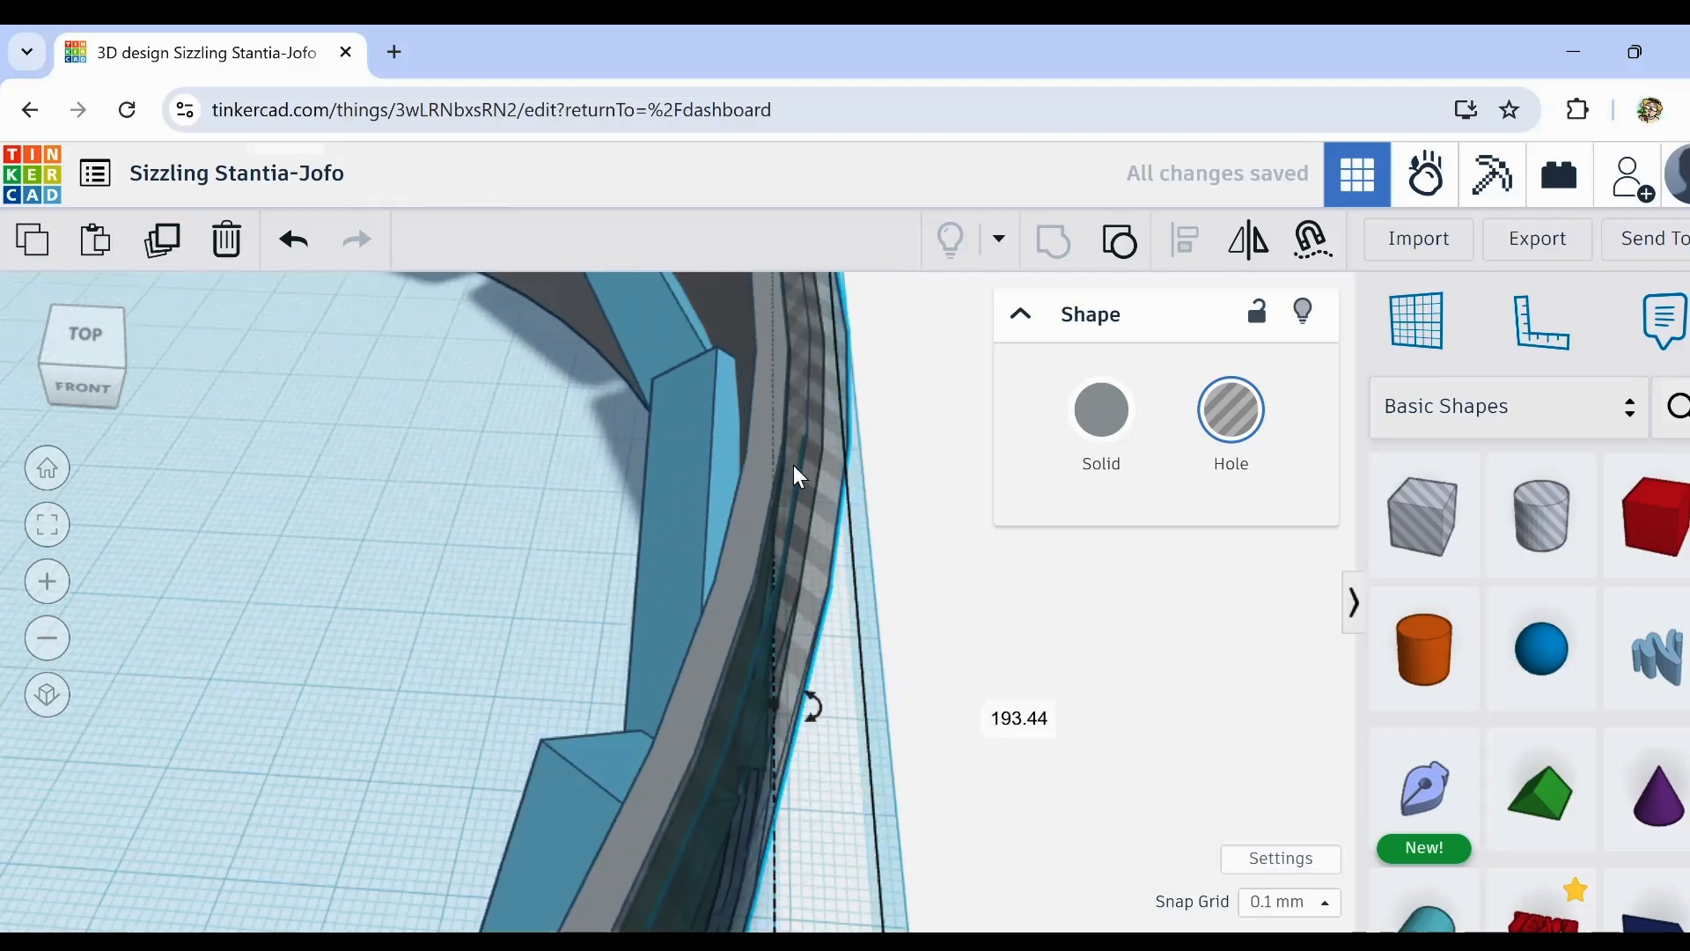
pyautogui.keyDown('shift'); pyautogui.click(795, 465); pyautogui.keyUp('shift')
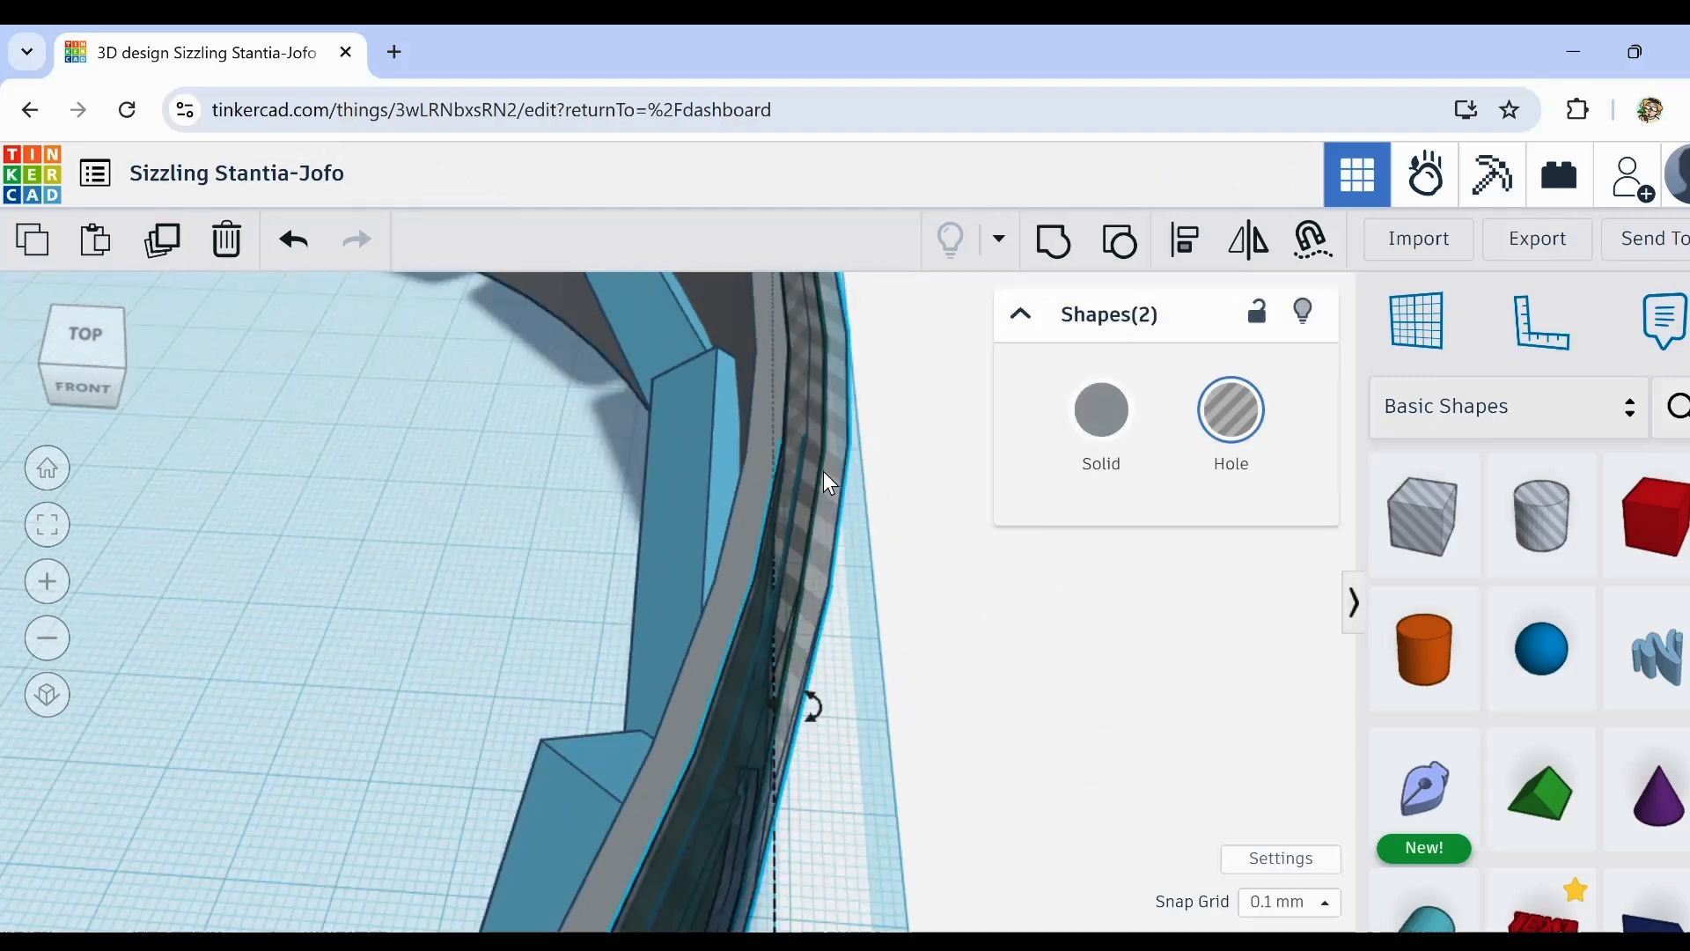
pyautogui.keyDown('shift'); pyautogui.click(824, 471); pyautogui.keyUp('shift')
pyautogui.keyDown('shift'); pyautogui.click(827, 493); pyautogui.keyUp('shift')
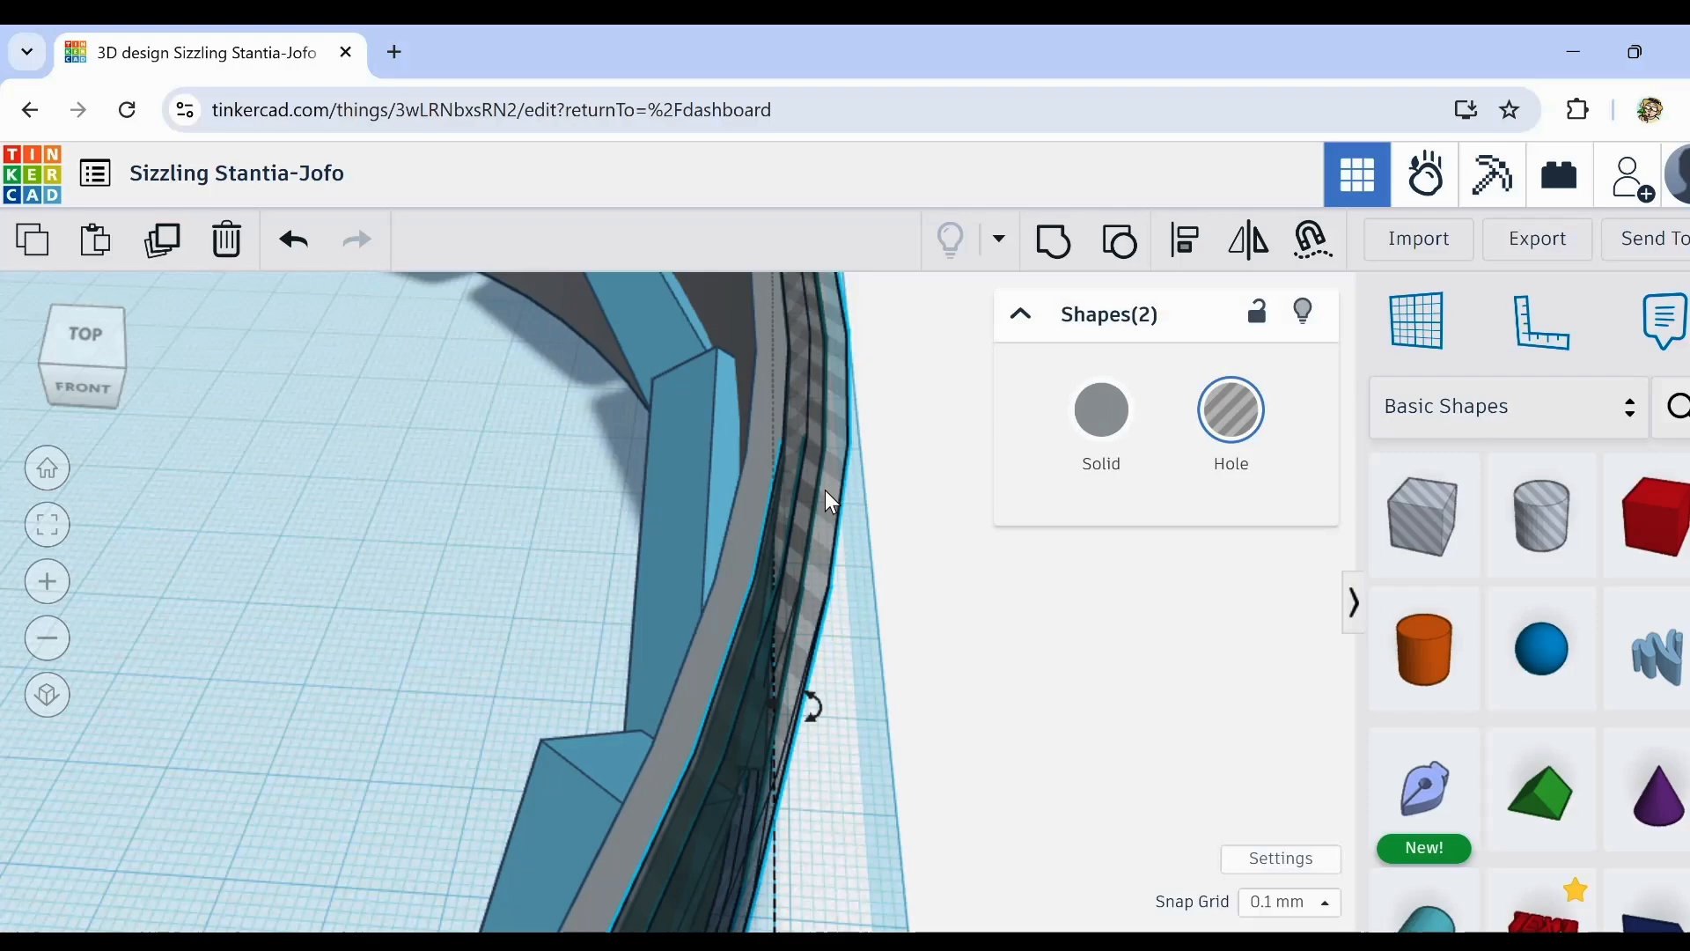
pyautogui.keyDown('shift'); pyautogui.click(692, 450); pyautogui.keyUp('shift')
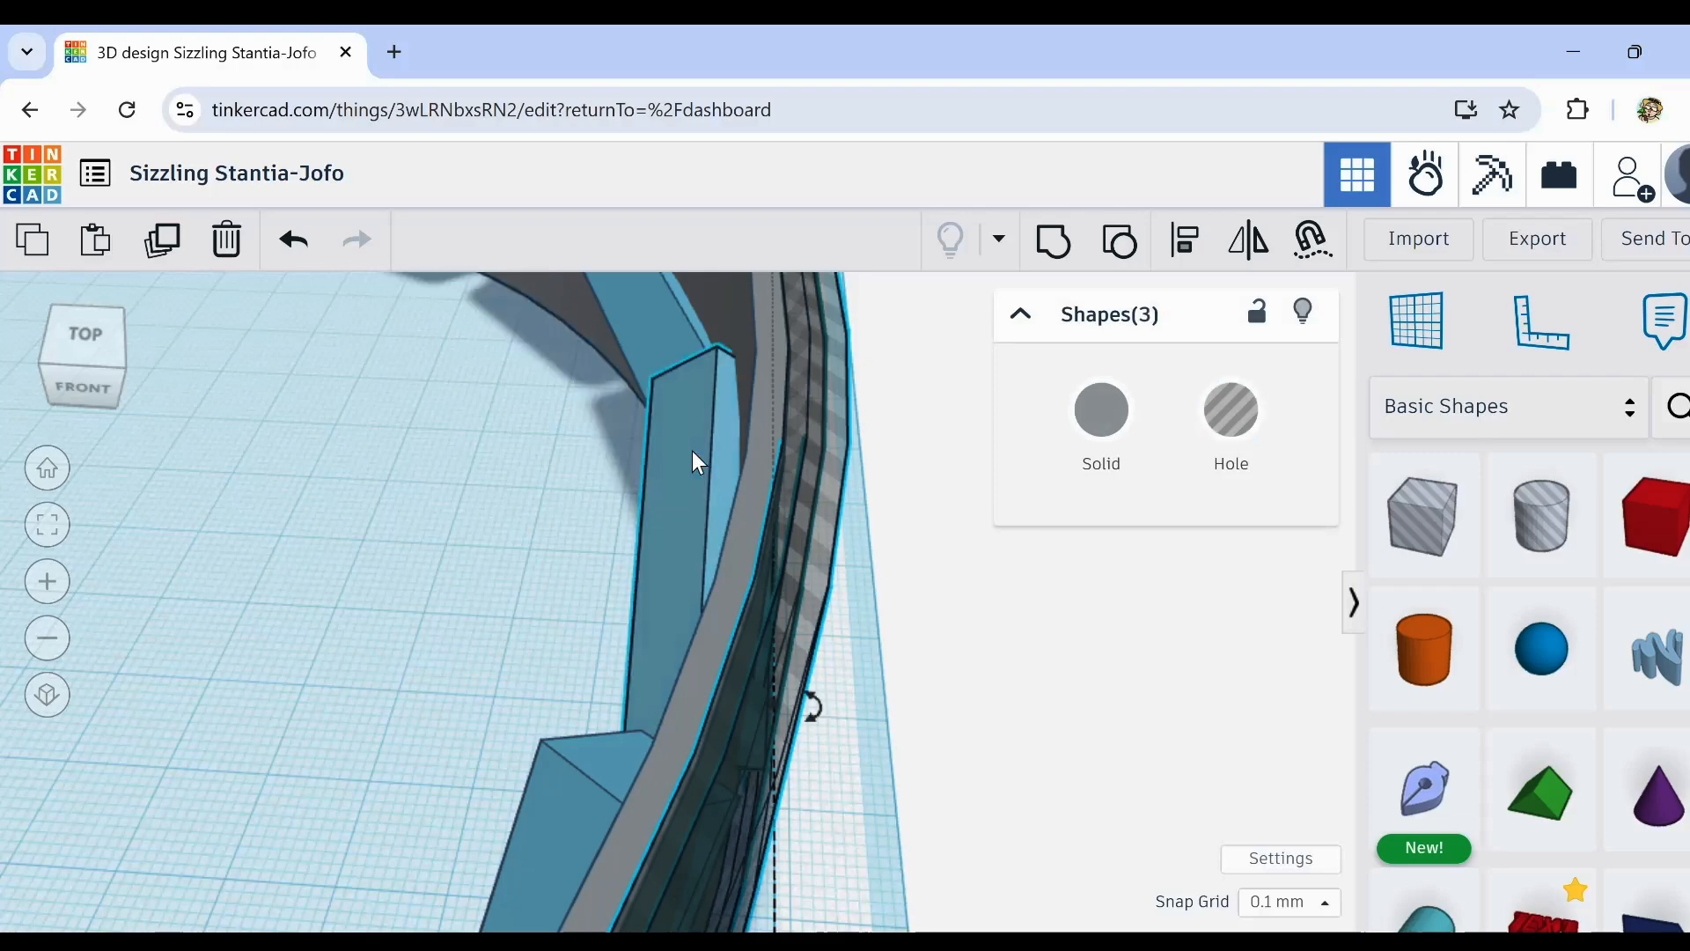
pyautogui.scroll(-5, 692, 451)
pyautogui.click(655, 806)
pyautogui.scroll(-2, 518, 847)
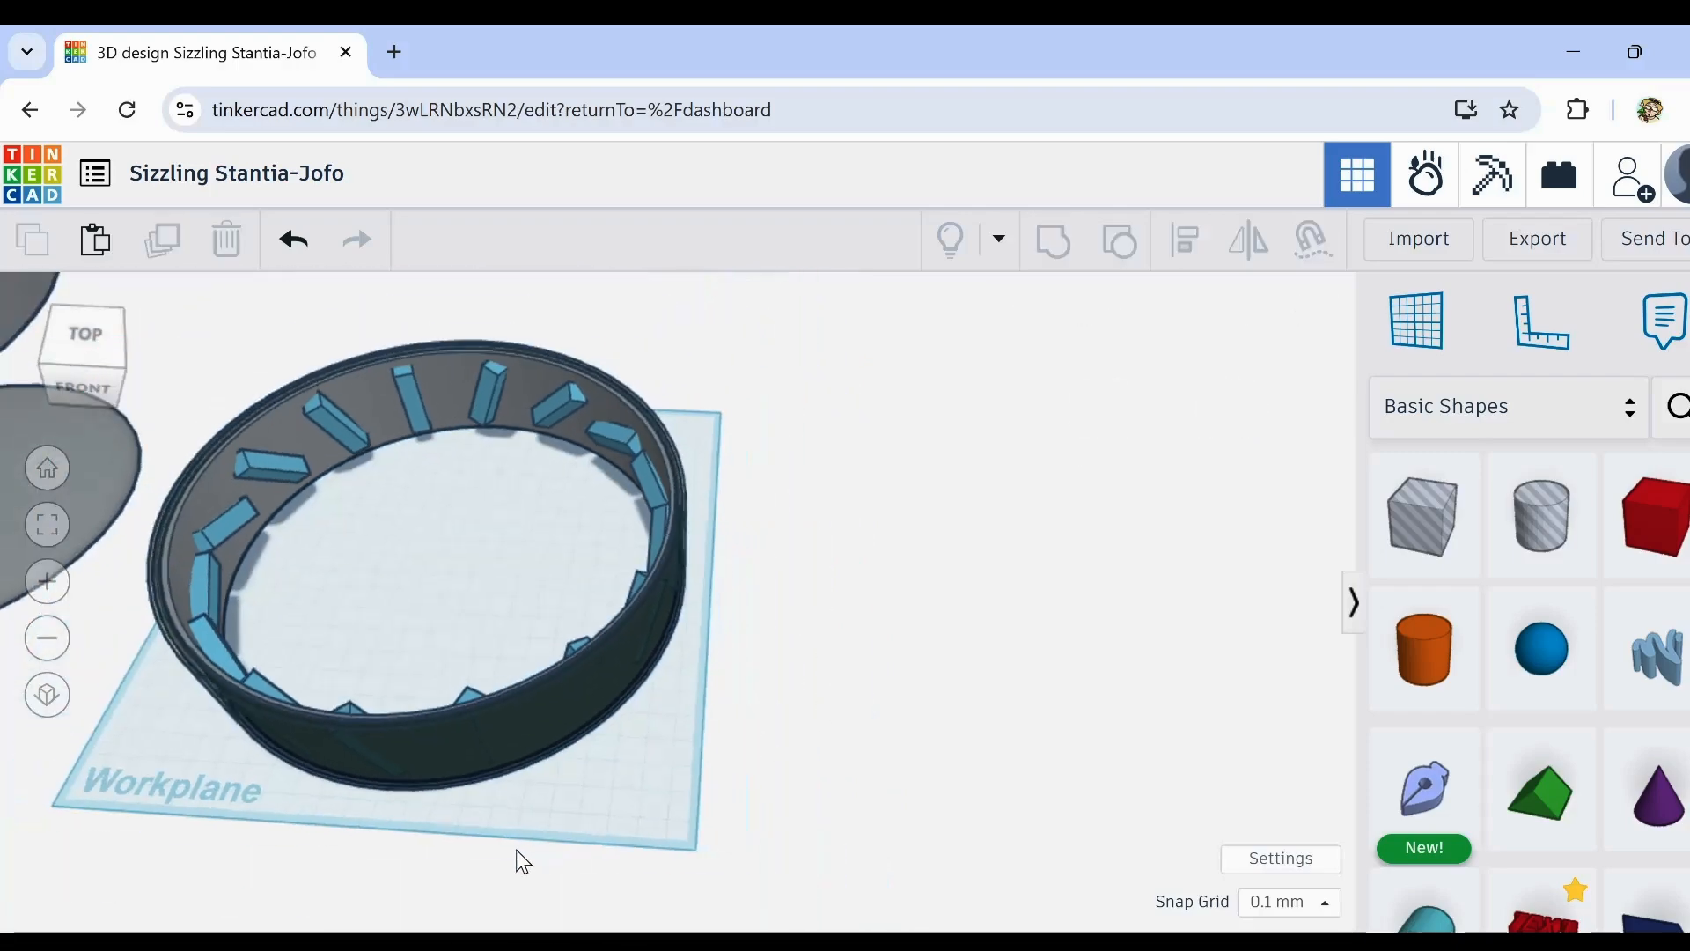
# Step: Try to trim the outer post ends by grouping all posts with both hole rings, leaving out the solid ring
pyautogui.moveTo(516, 848); pyautogui.dragTo(786, 852, button='middle')
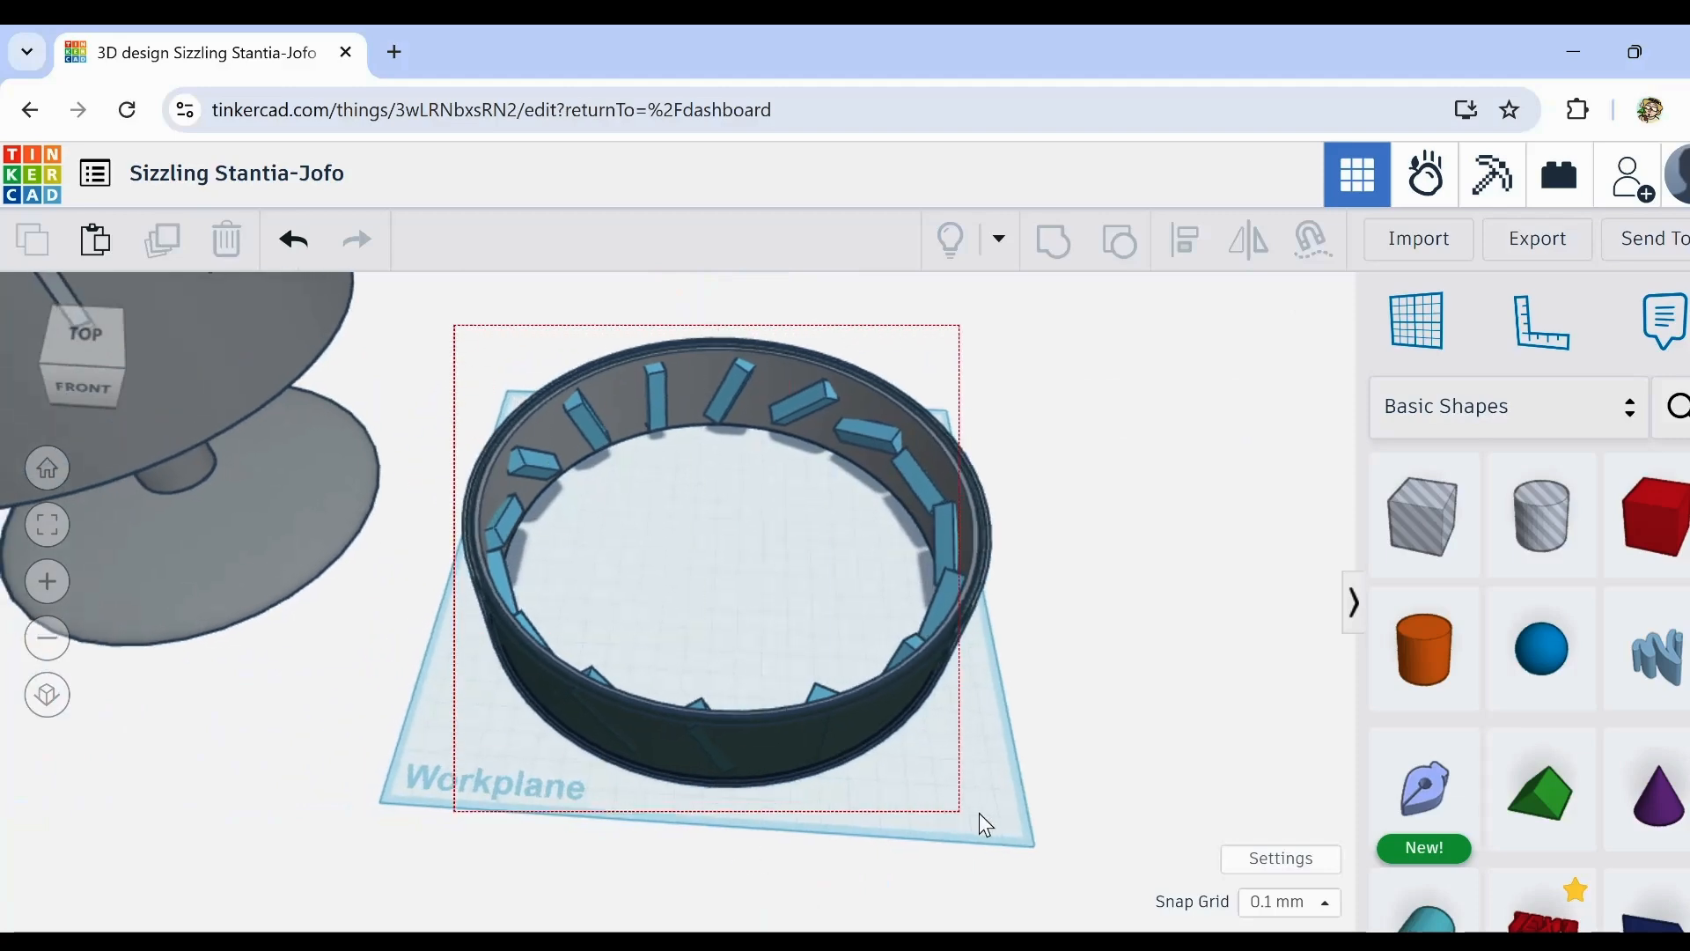
pyautogui.moveTo(979, 812); pyautogui.dragTo(977, 813)
pyautogui.scroll(5, 695, 331)
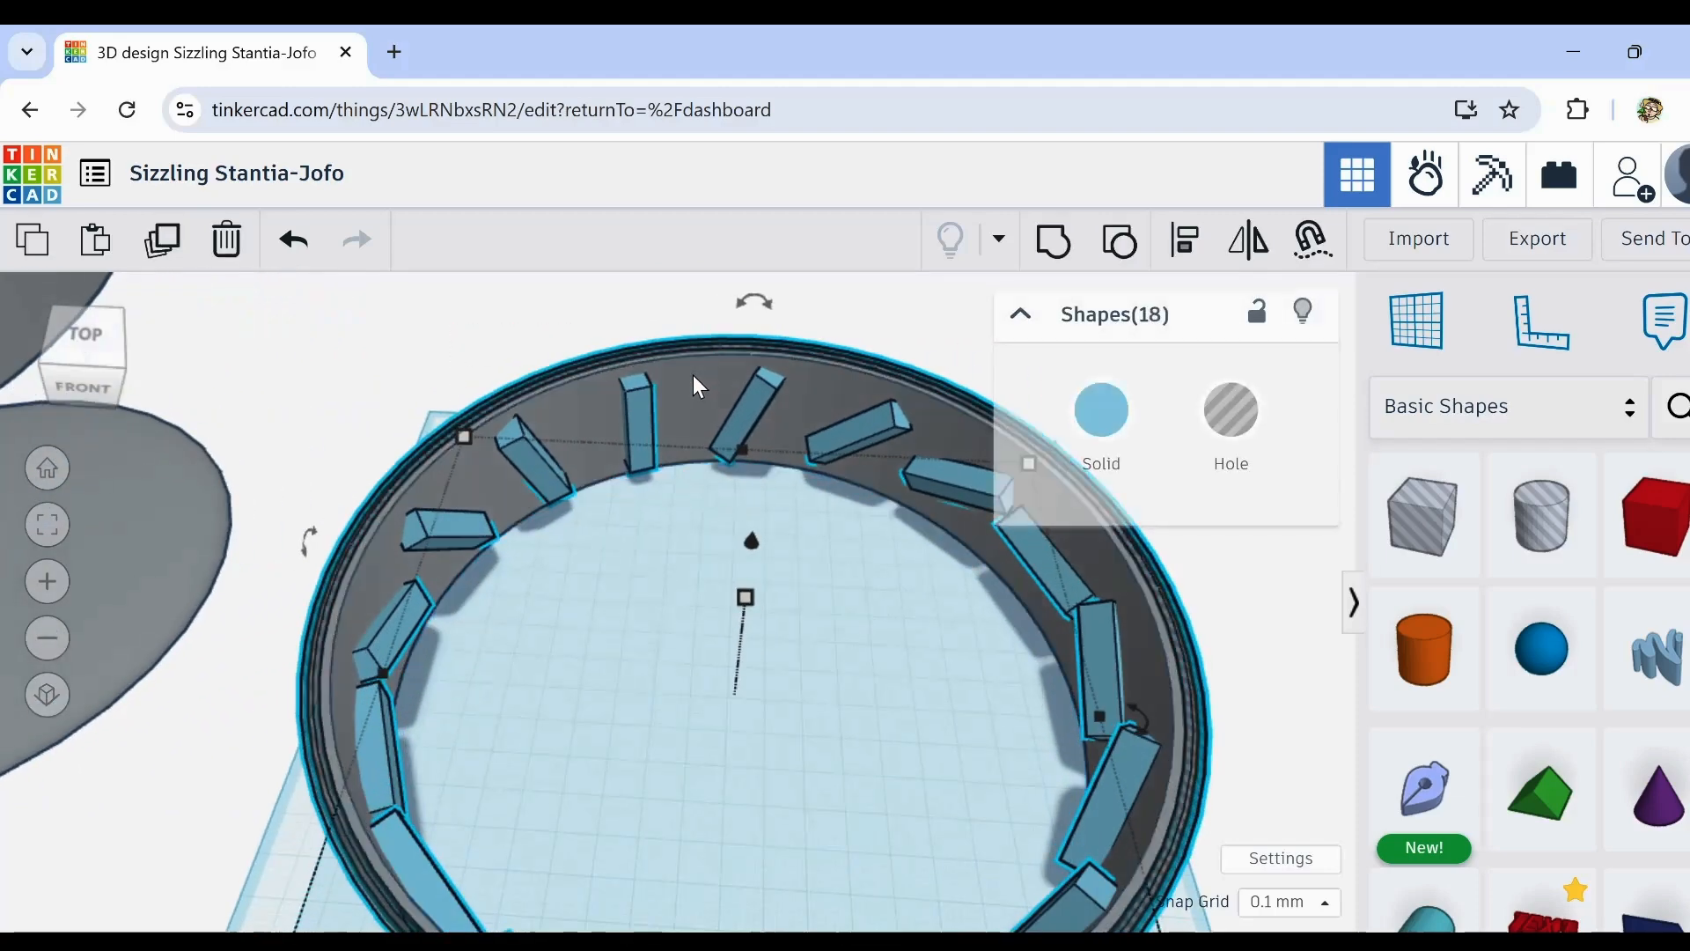
pyautogui.click(1053, 247)
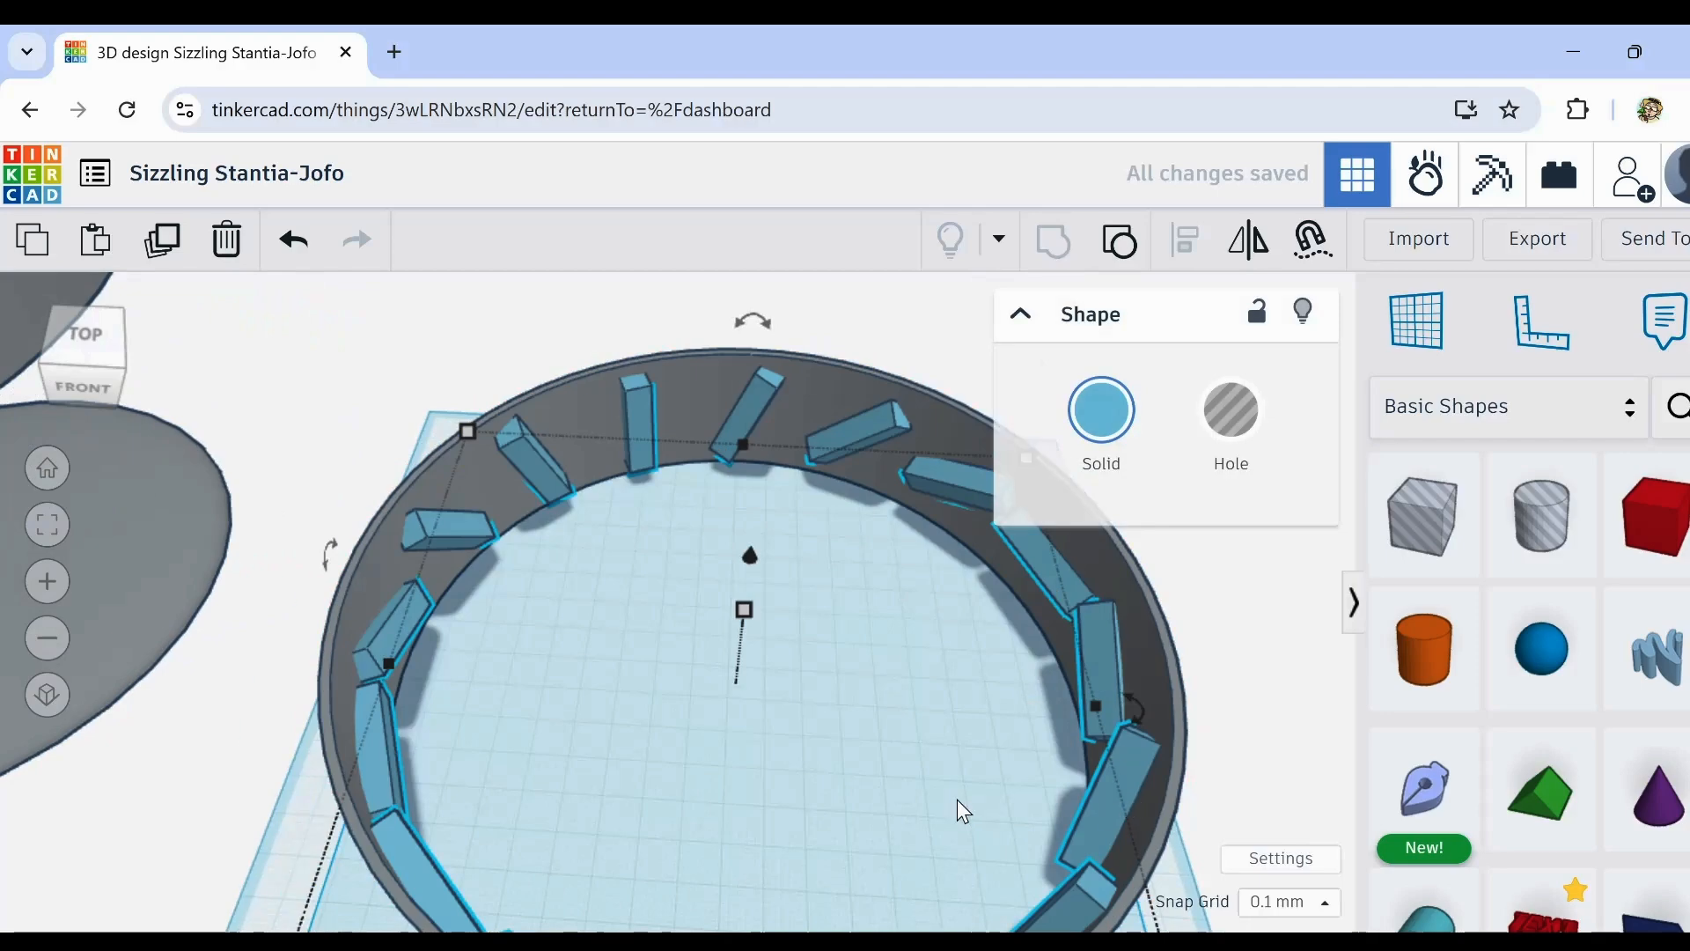
# Step: Inspect the trimmed posts against the ring wall and undo their grouping with the two hole rings
pyautogui.moveTo(964, 810); pyautogui.dragTo(807, 438, button='right')
pyautogui.scroll(5, 598, 362)
pyautogui.scroll(-3, 808, 440)
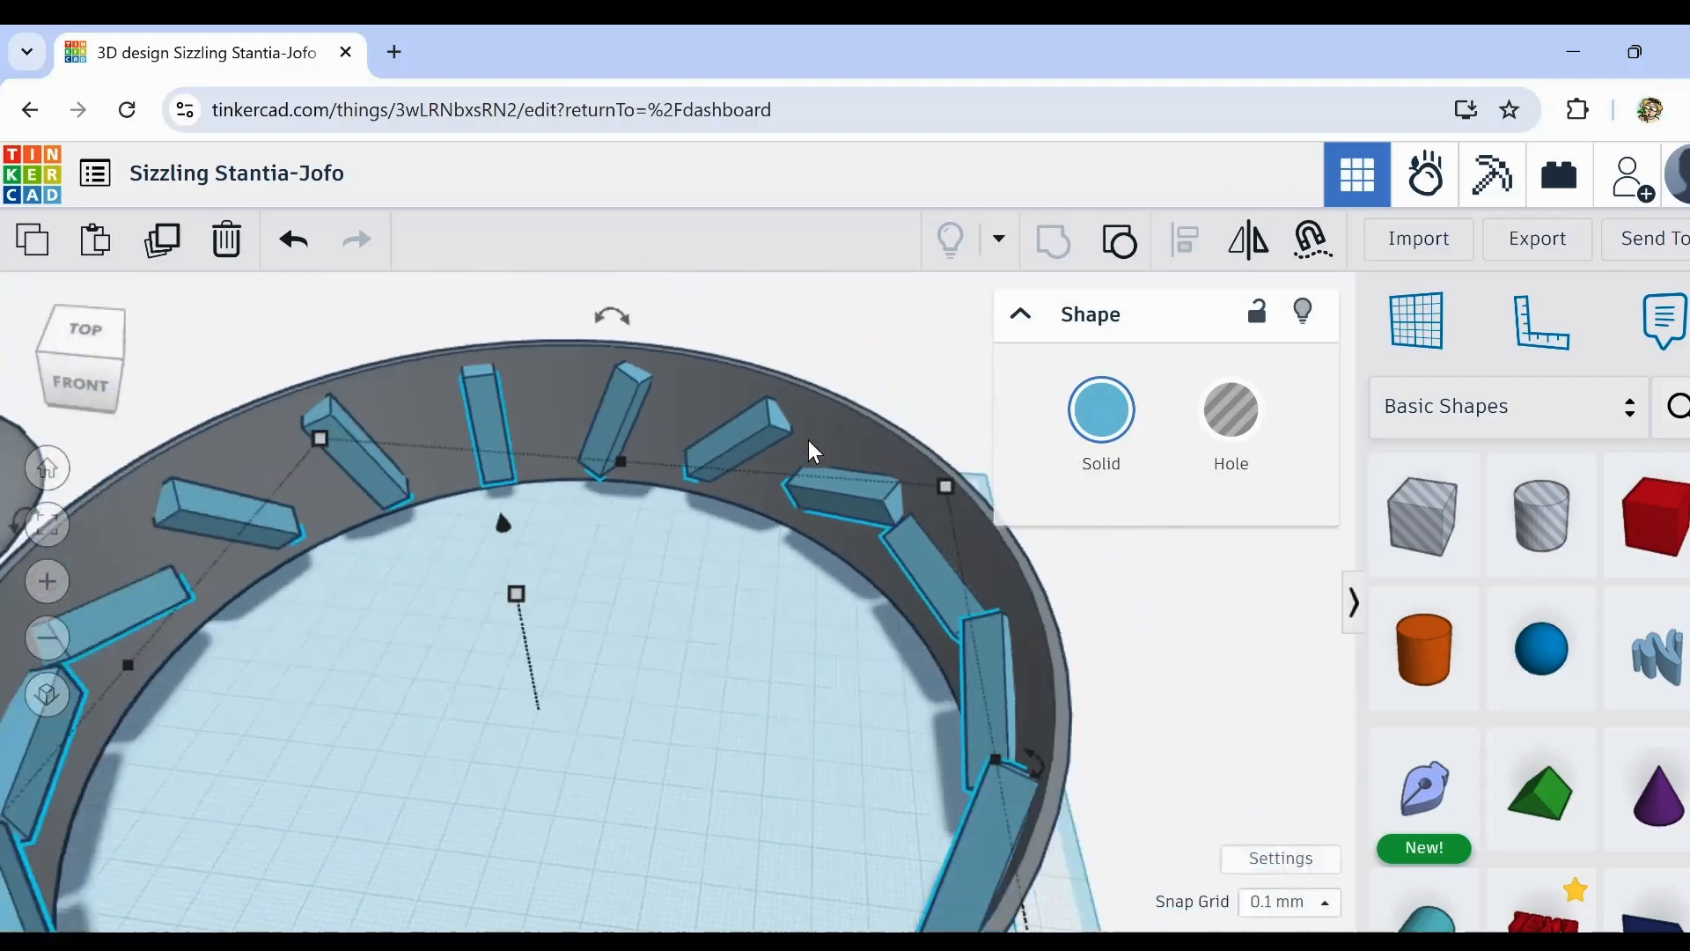
pyautogui.scroll(-5, 808, 440)
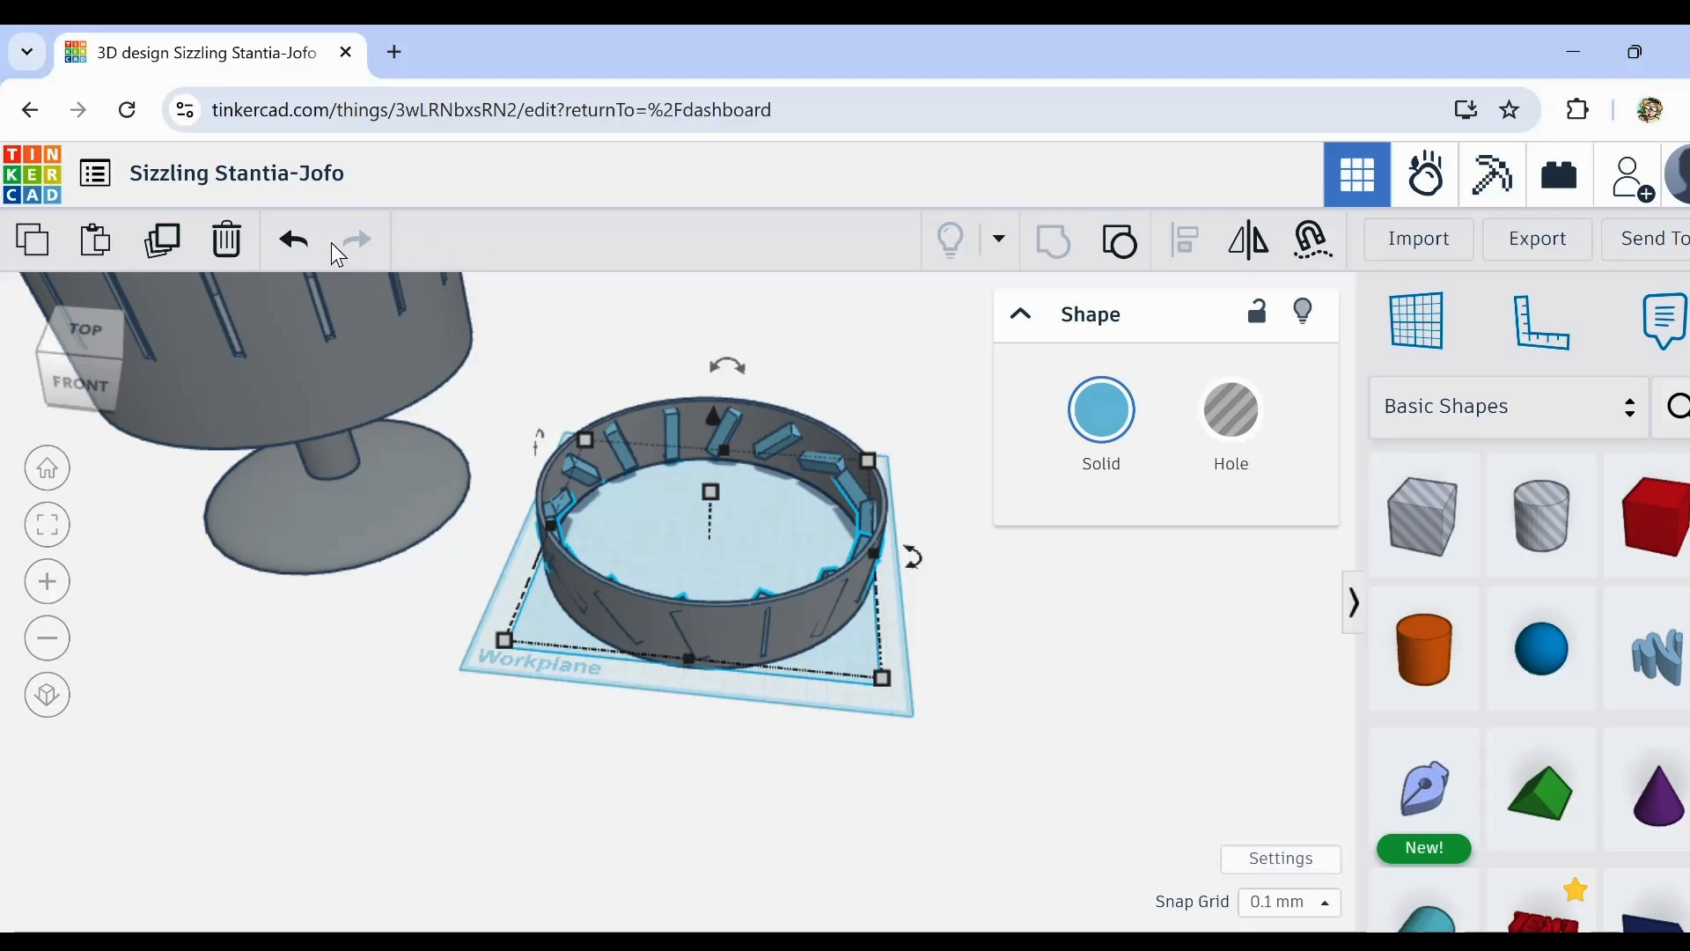
pyautogui.click(293, 240)
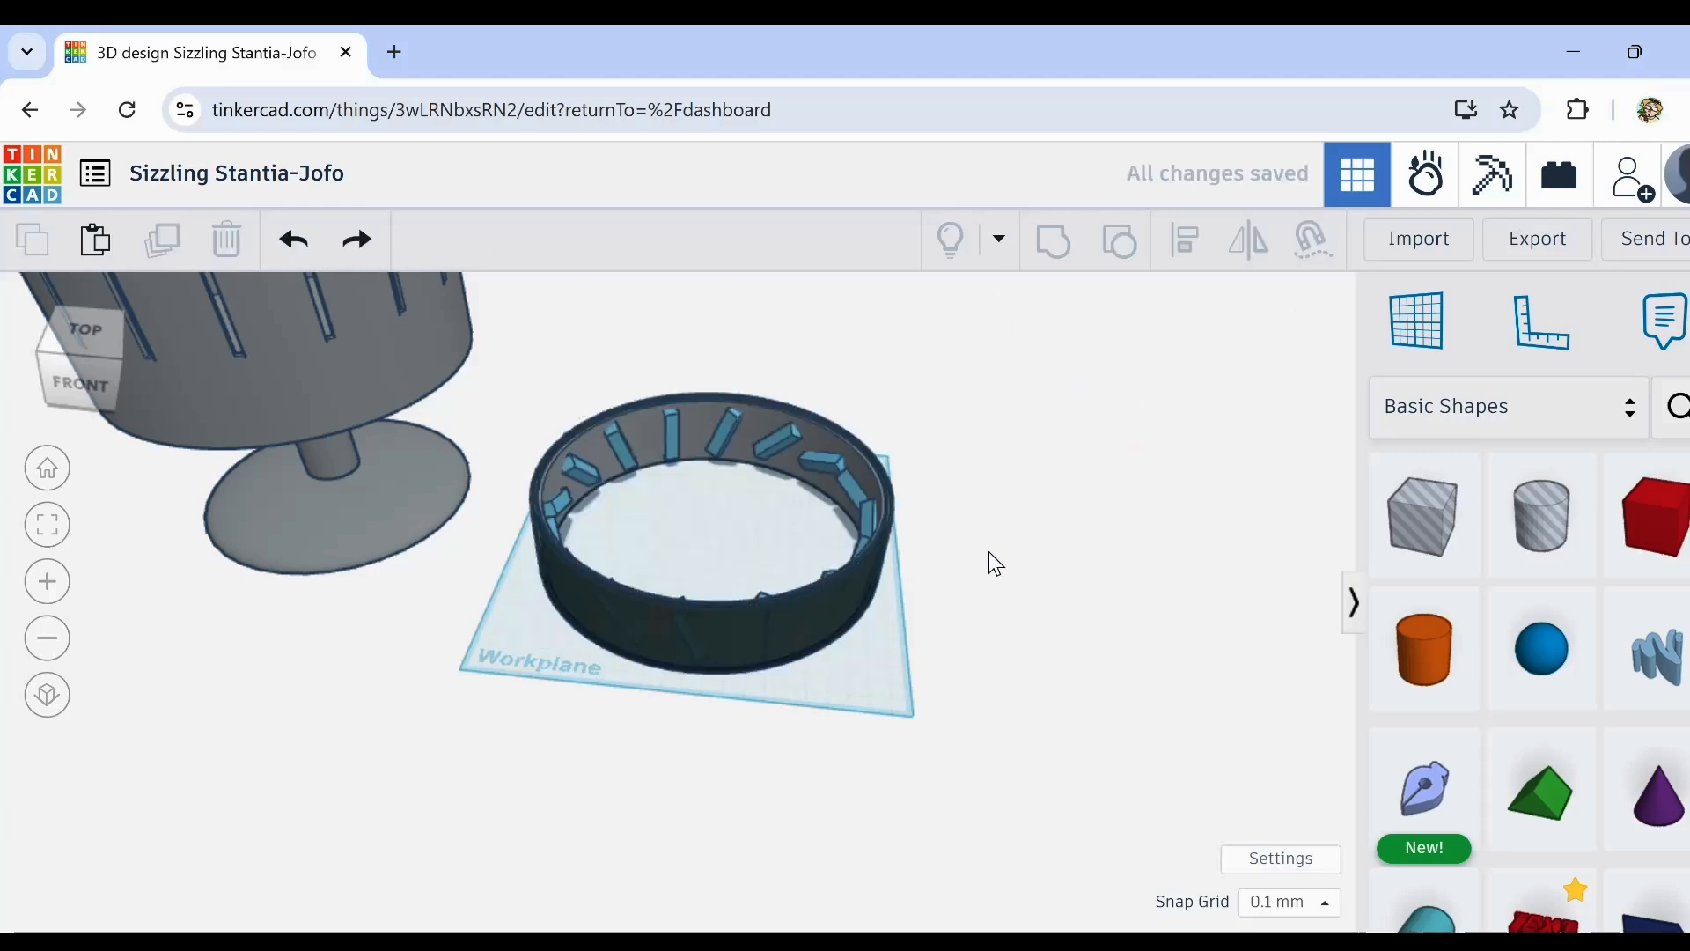
# Step: Duplicate the solid ring and both hole rings in place around the posts
pyautogui.scroll(5, 977, 545)
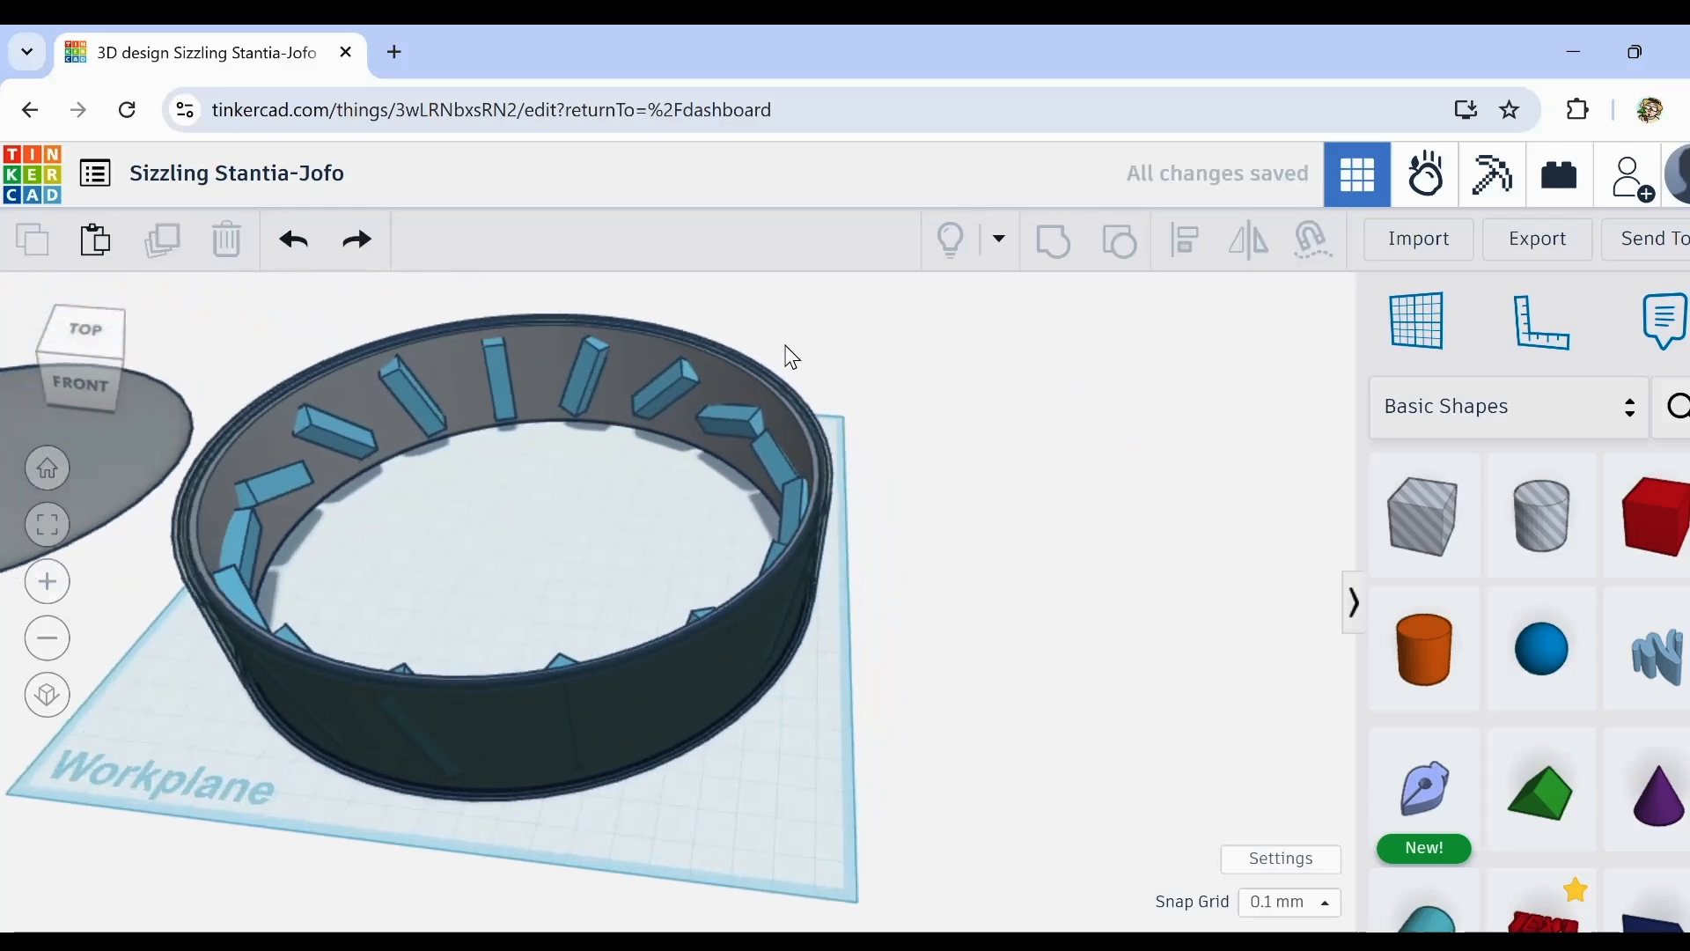
pyautogui.moveTo(736, 379); pyautogui.dragTo(734, 382)
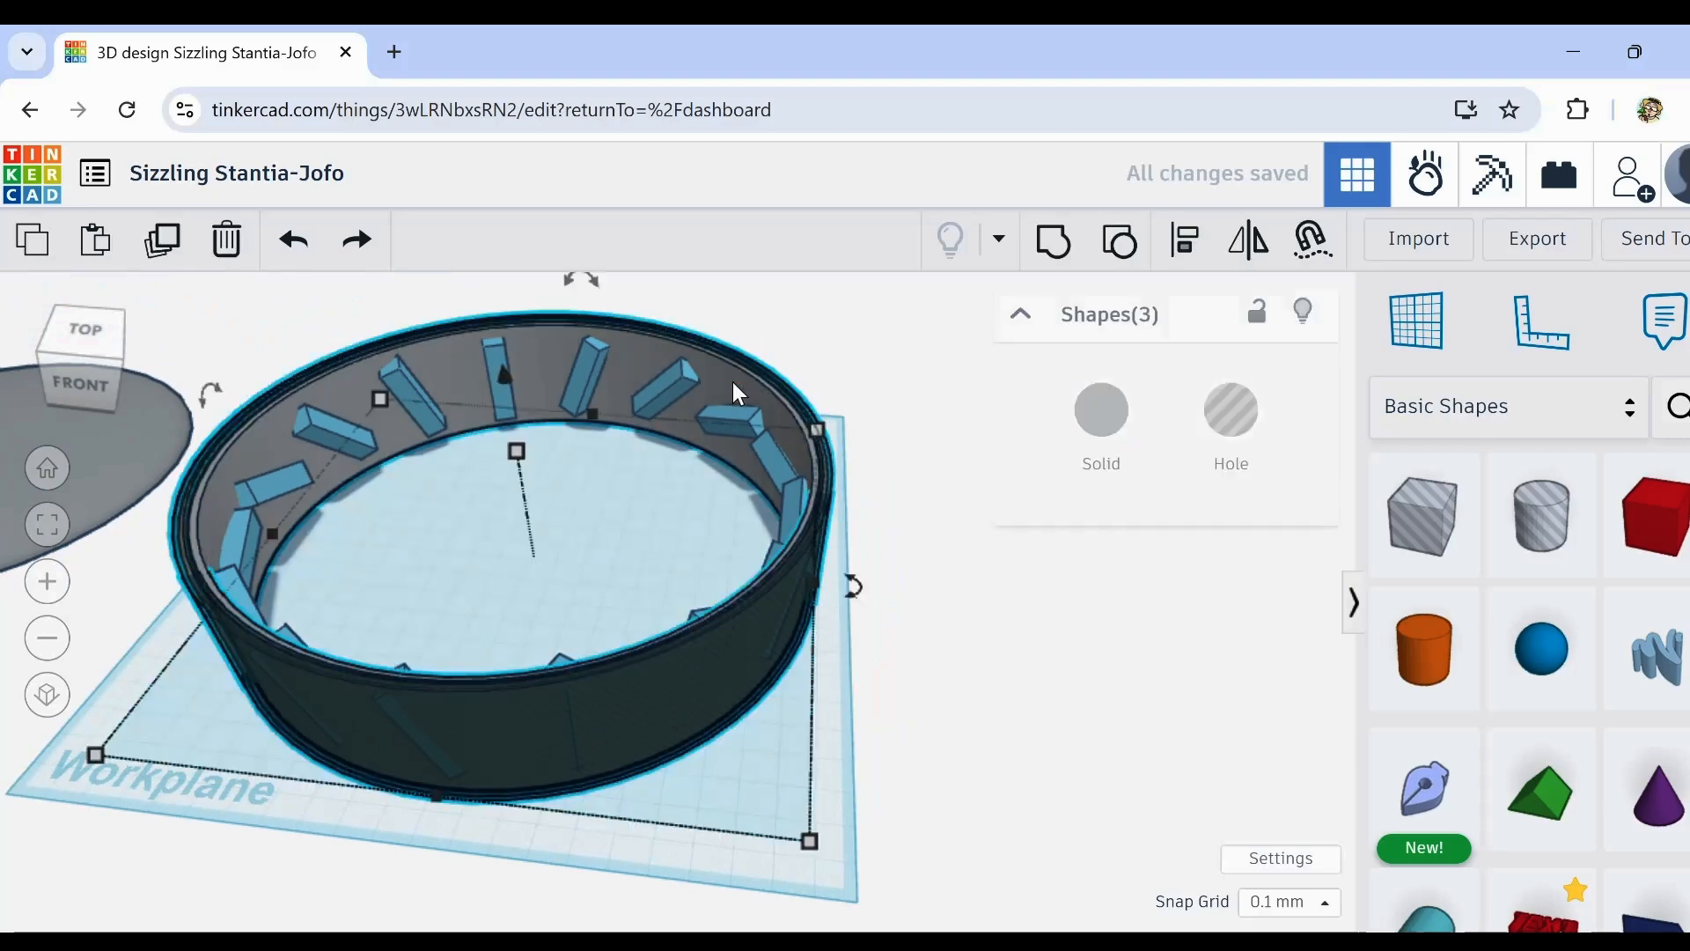
pyautogui.click(174, 249)
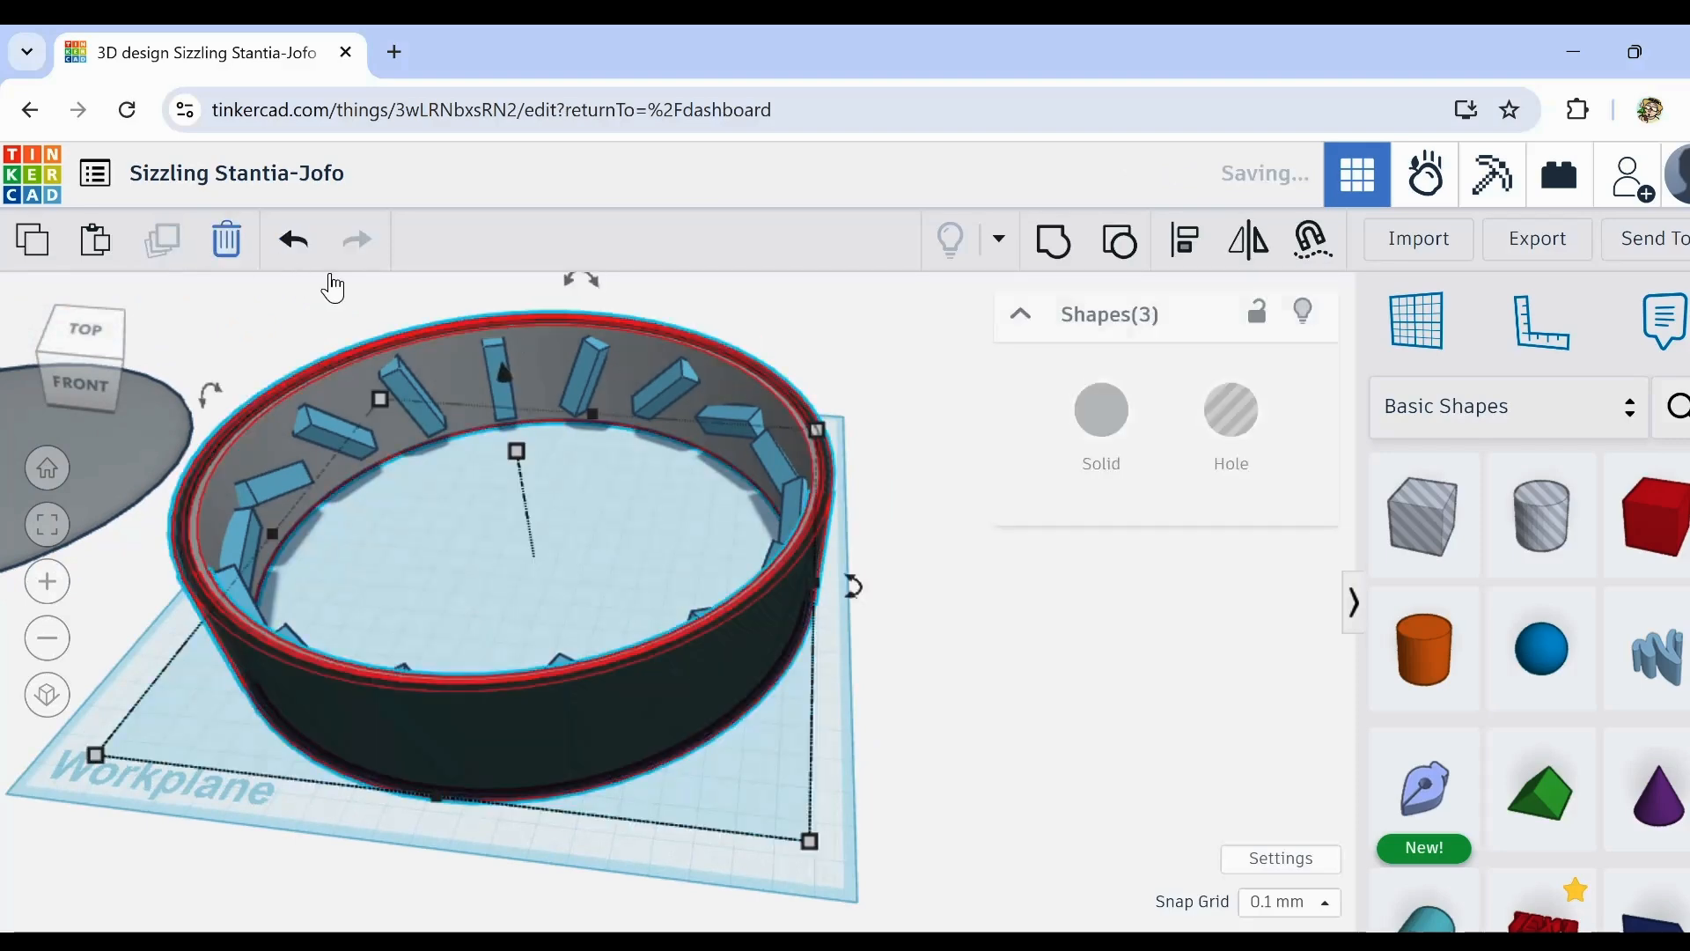
pyautogui.hotkey('ctrl', 'g')
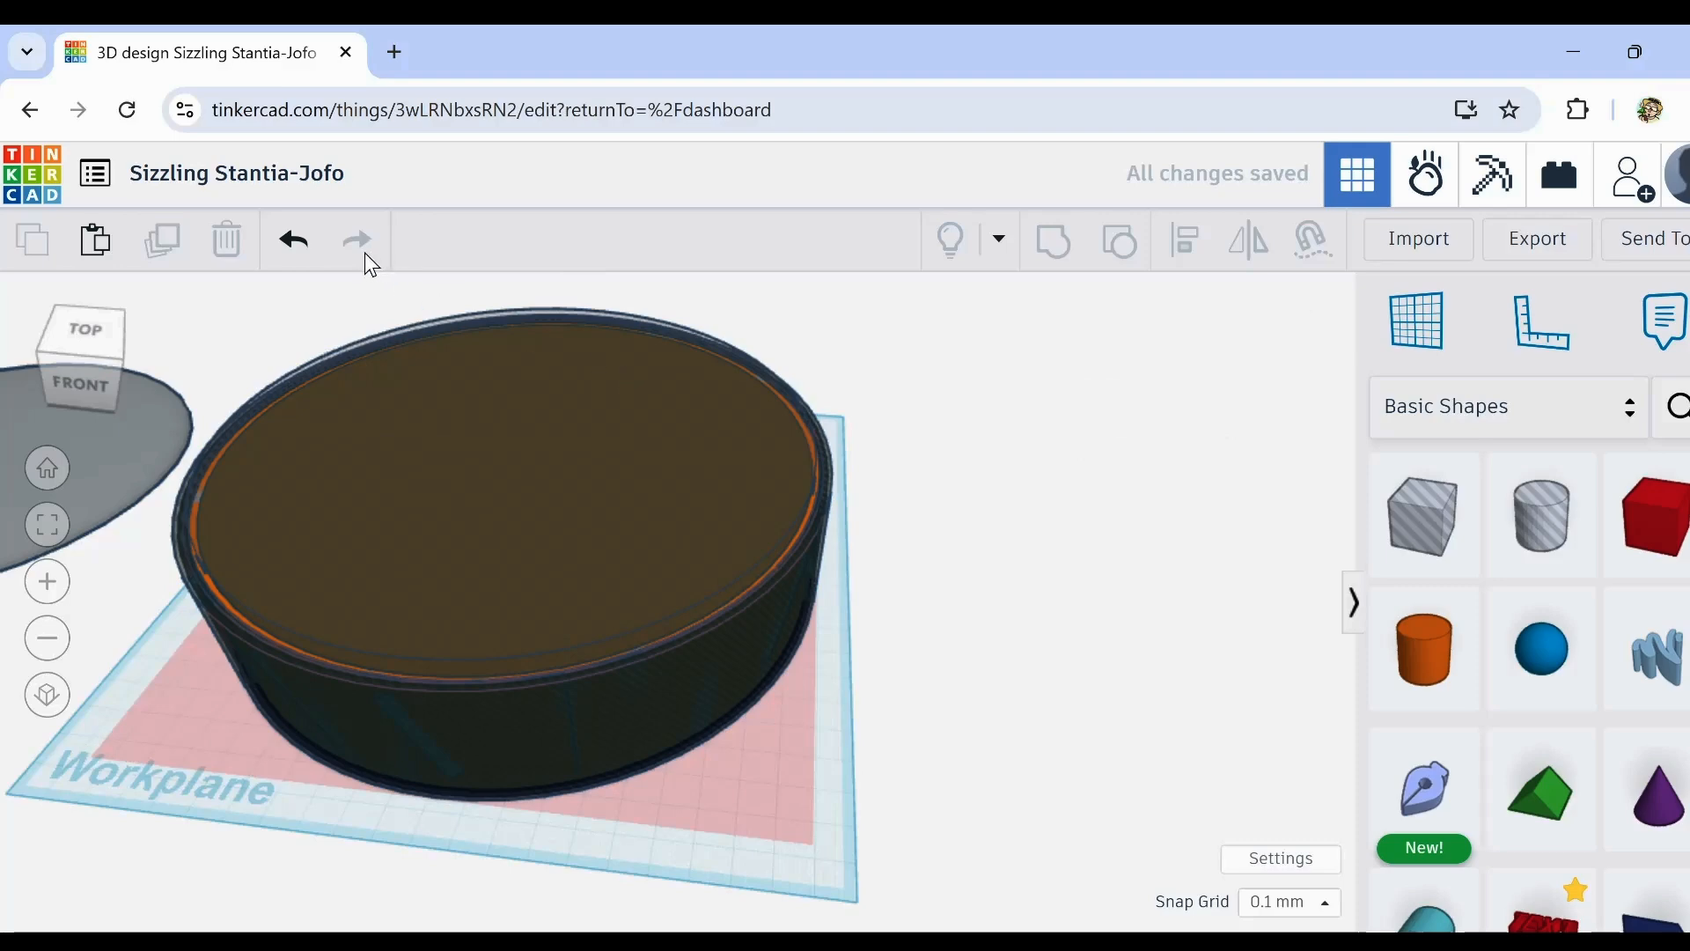
pyautogui.click(292, 247)
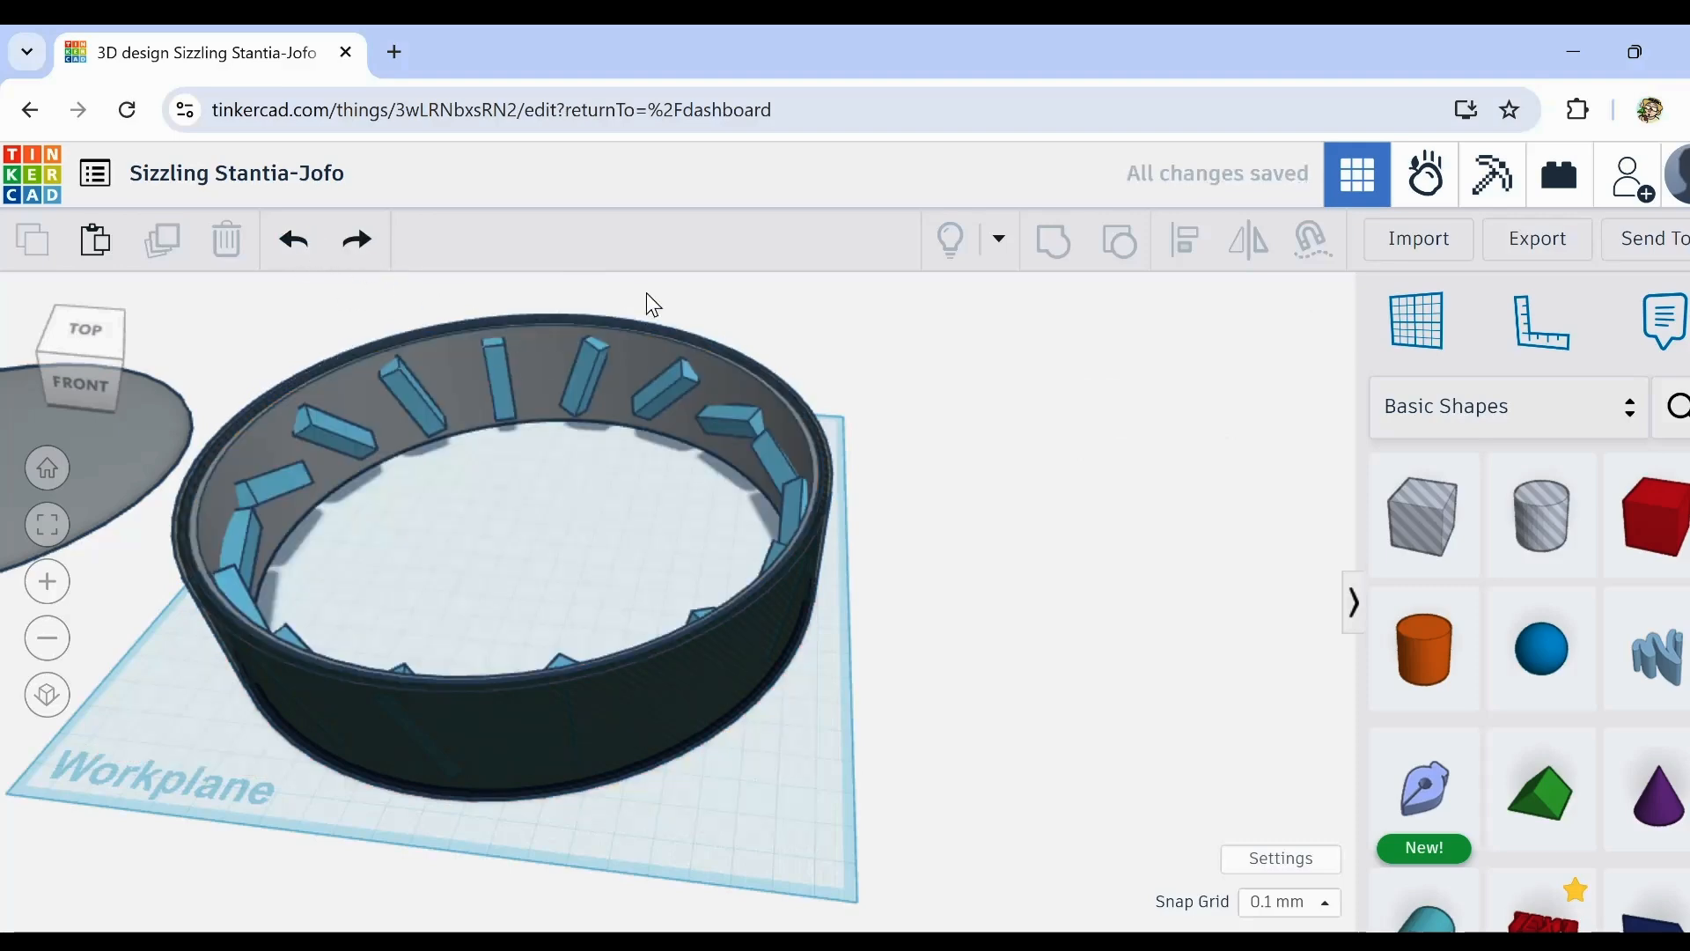
pyautogui.click(637, 336)
pyautogui.moveTo(637, 336); pyautogui.dragTo(940, 363)
pyautogui.click(305, 251)
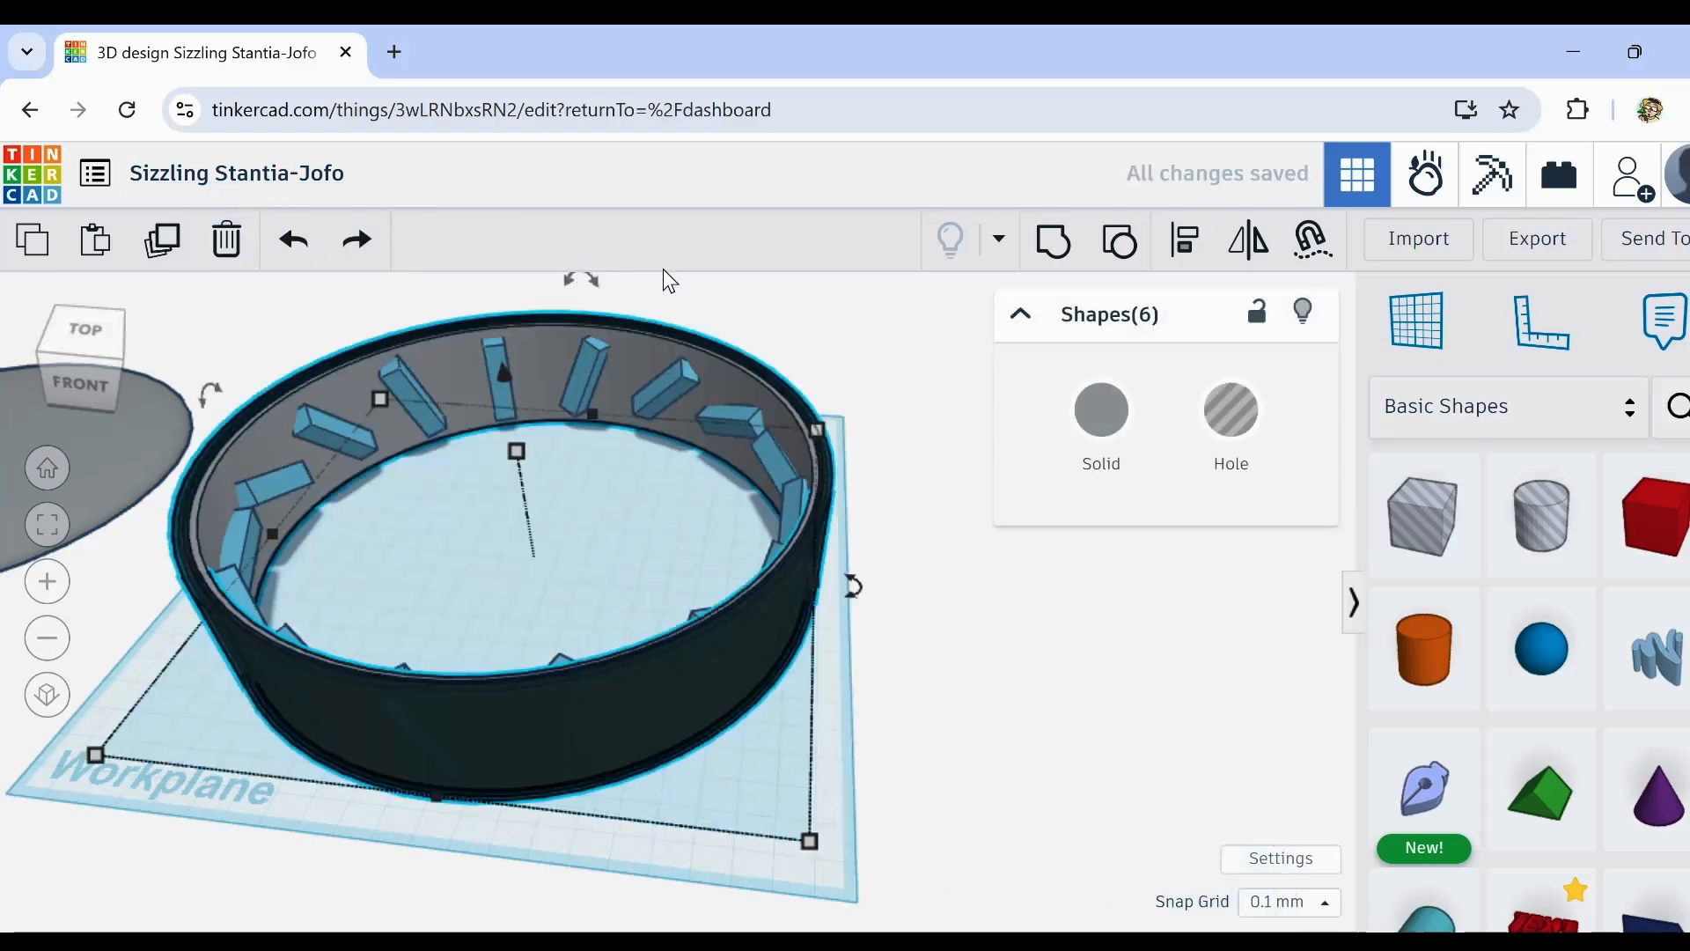
# Step: Duplicate the six overlapping rings and move the copies aside, well clear of the post ring, as a spare set
pyautogui.click(652, 299)
pyautogui.click(637, 346)
pyautogui.click(165, 255)
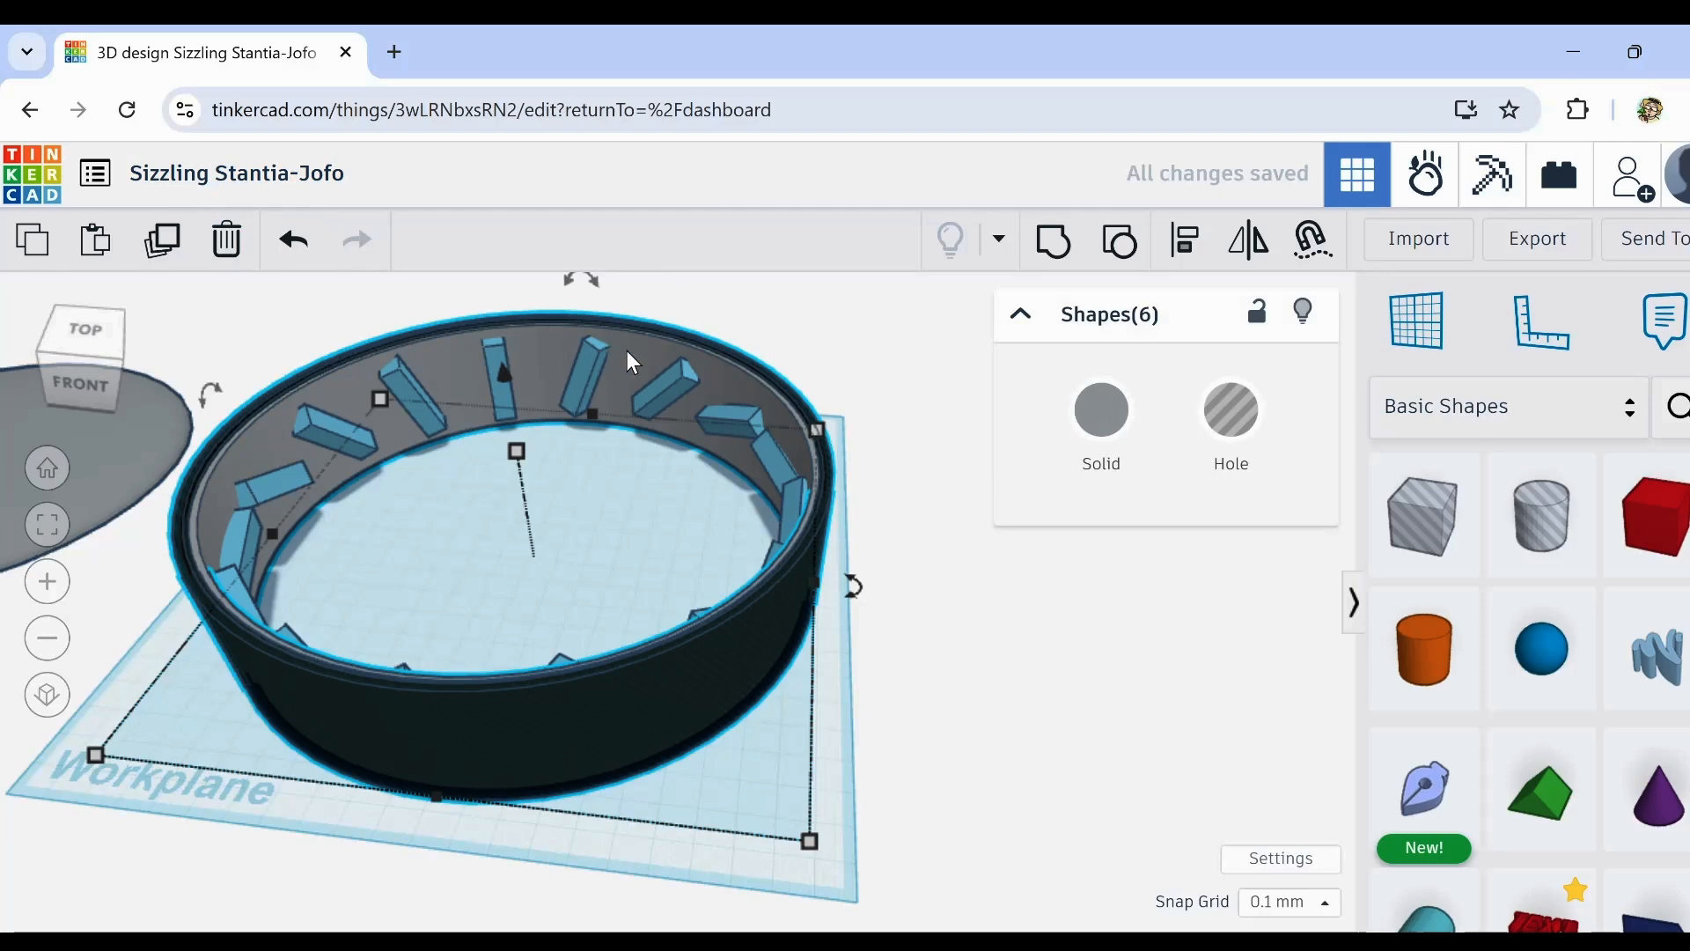
pyautogui.moveTo(627, 350); pyautogui.dragTo(1222, 347)
pyautogui.moveTo(949, 795); pyautogui.dragTo(505, 742, button='middle')
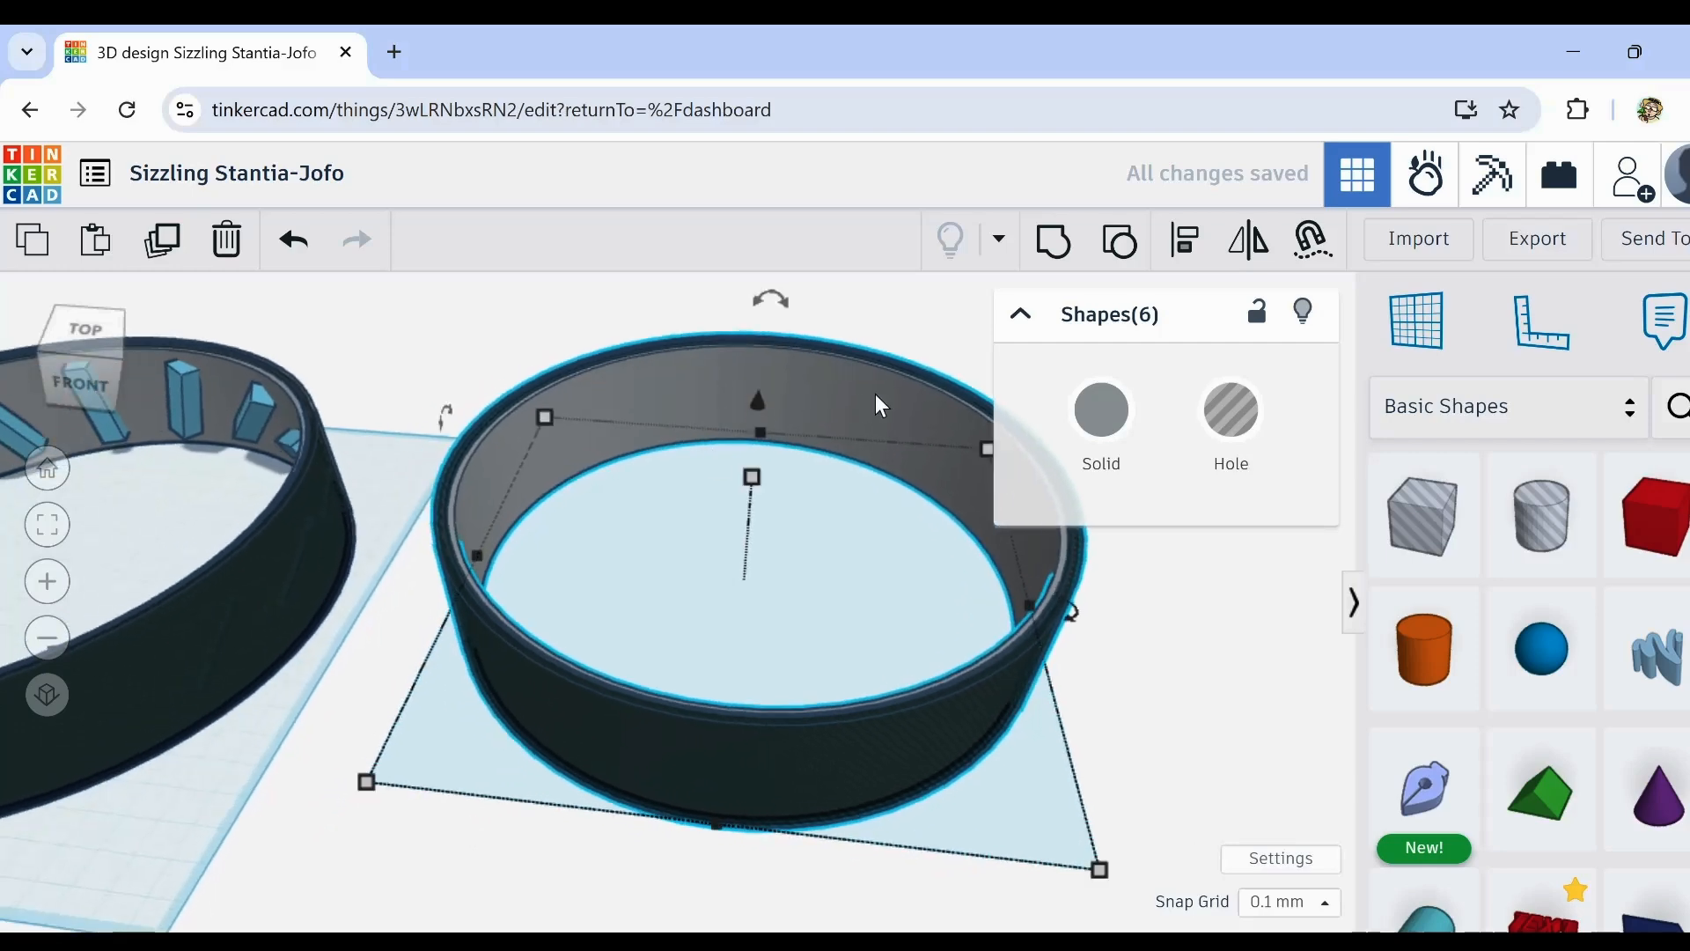
pyautogui.moveTo(875, 394); pyautogui.dragTo(979, 362)
pyautogui.moveTo(369, 758); pyautogui.dragTo(953, 775, button='middle')
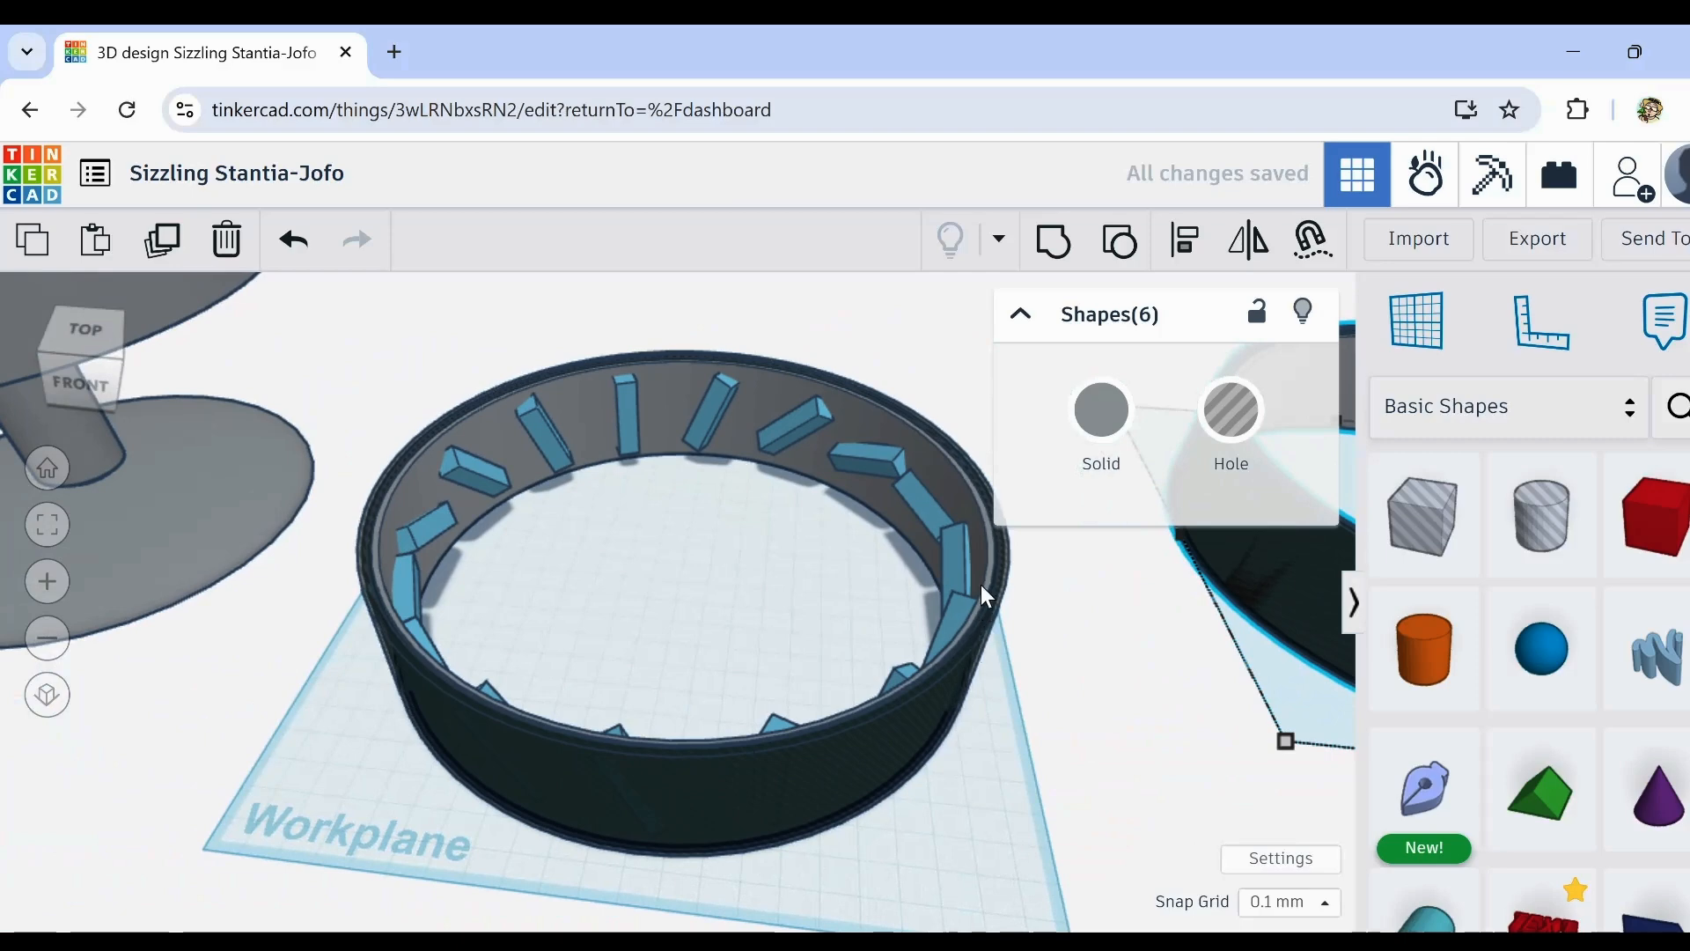
# Step: Group all posts with the surrounding solid and hole rings, leaving out one solid ring
pyautogui.scroll(5, 1030, 603)
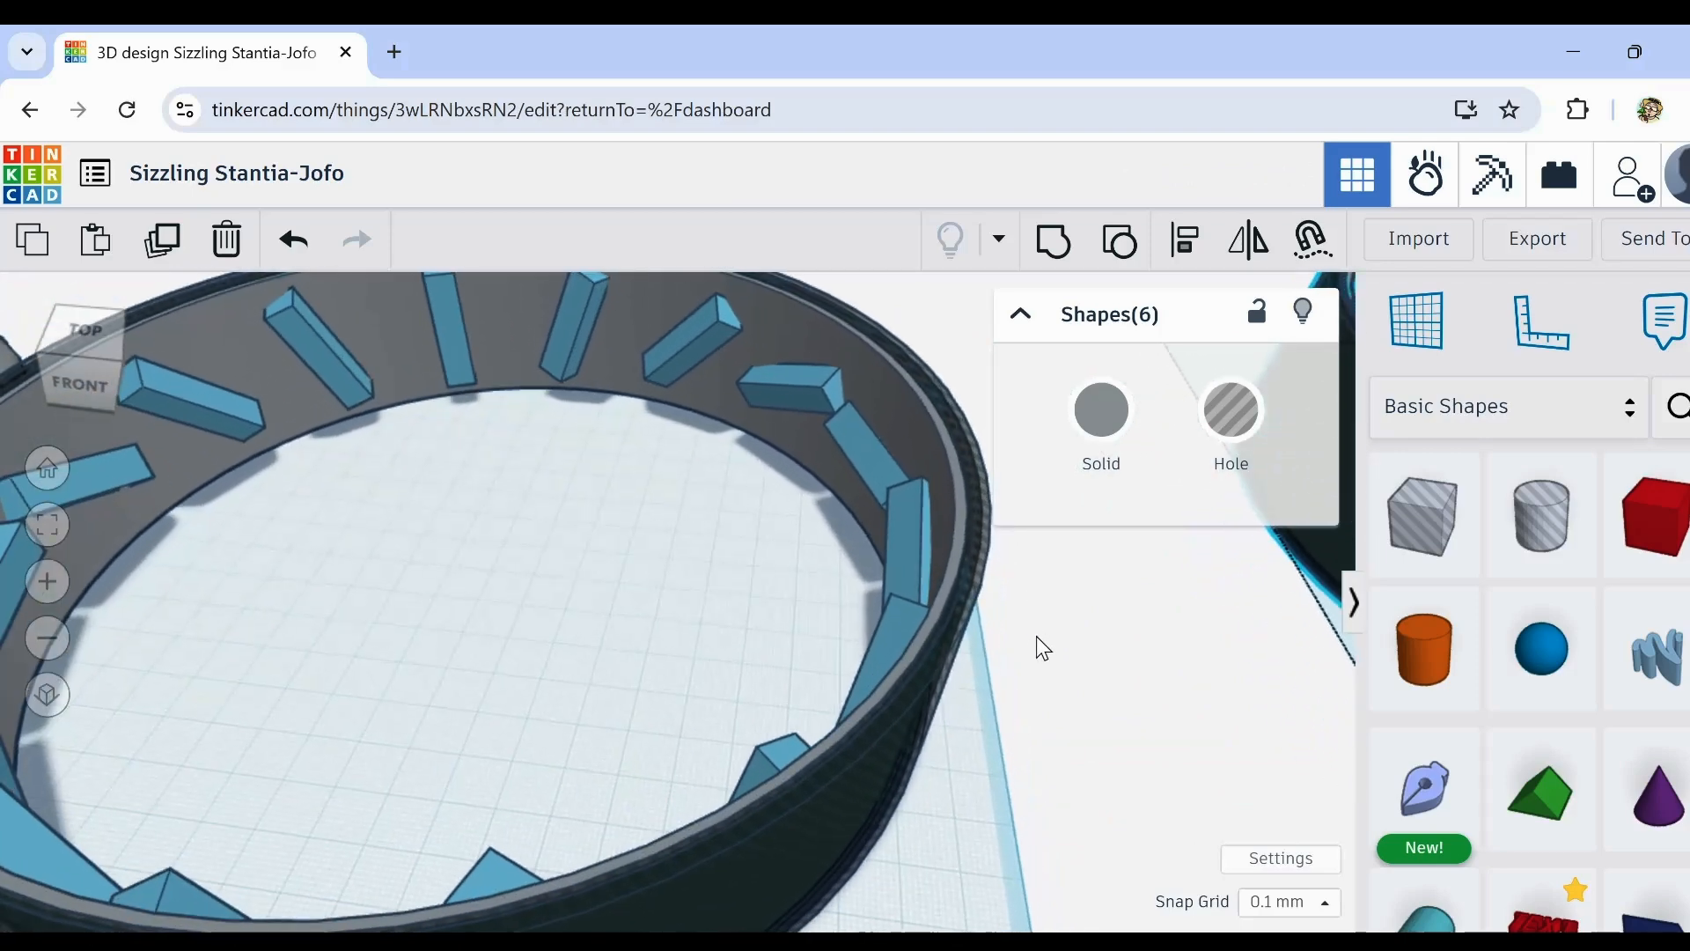
pyautogui.scroll(-6, 1047, 647)
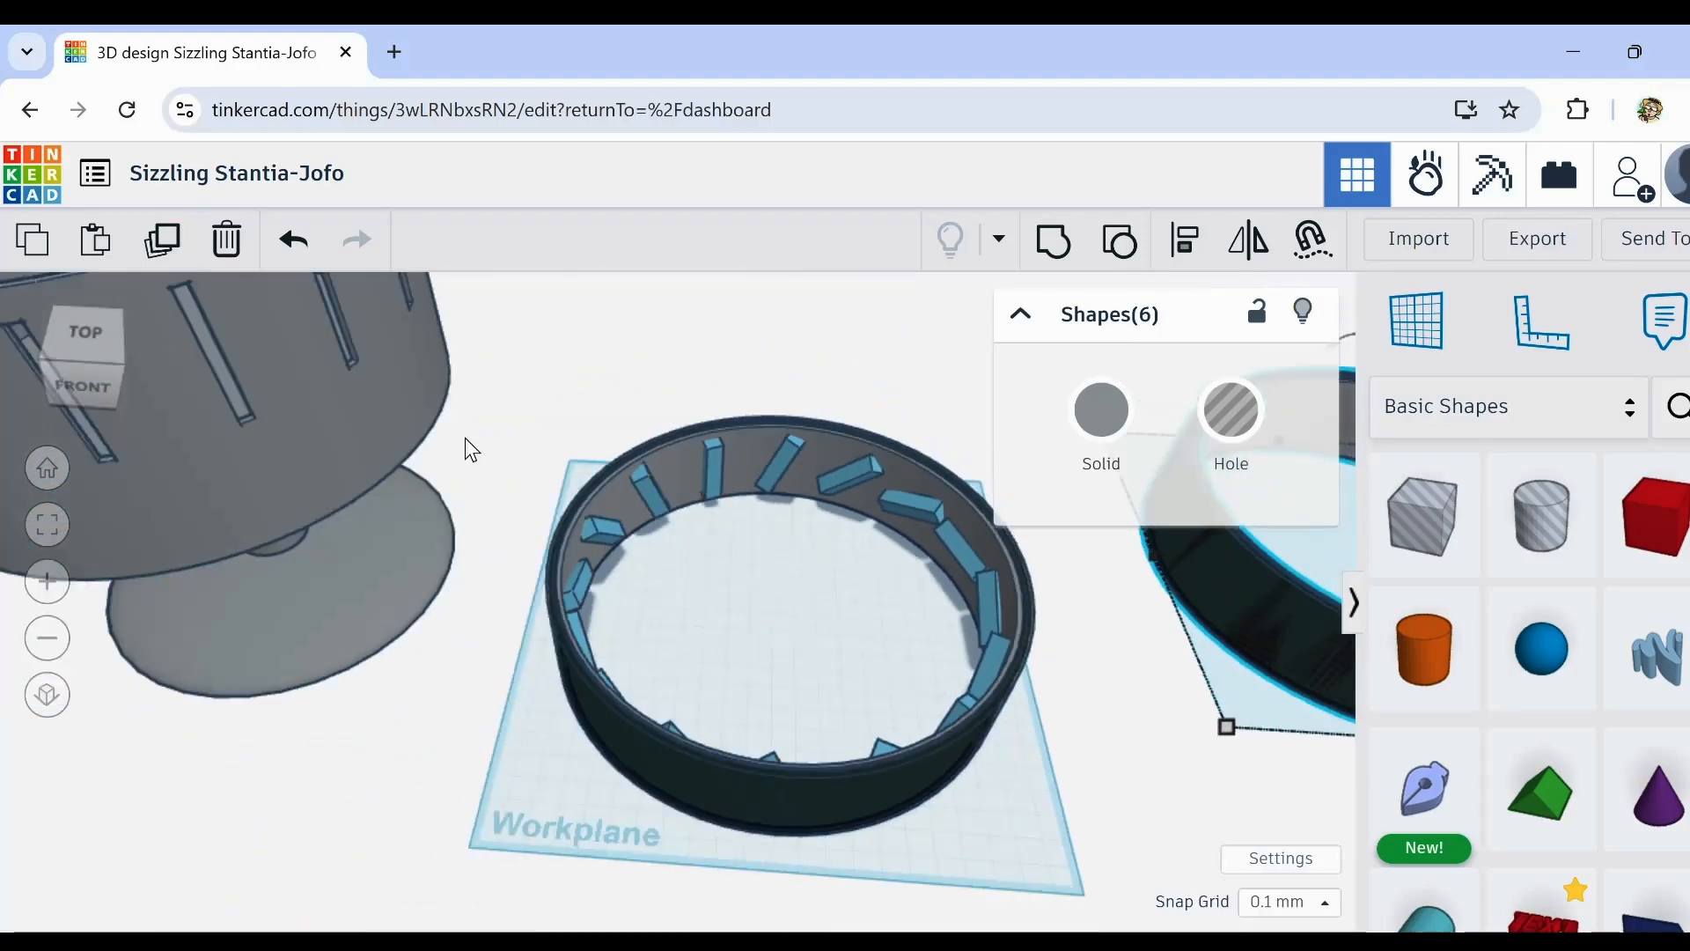
pyautogui.moveTo(1014, 867); pyautogui.dragTo(1015, 868)
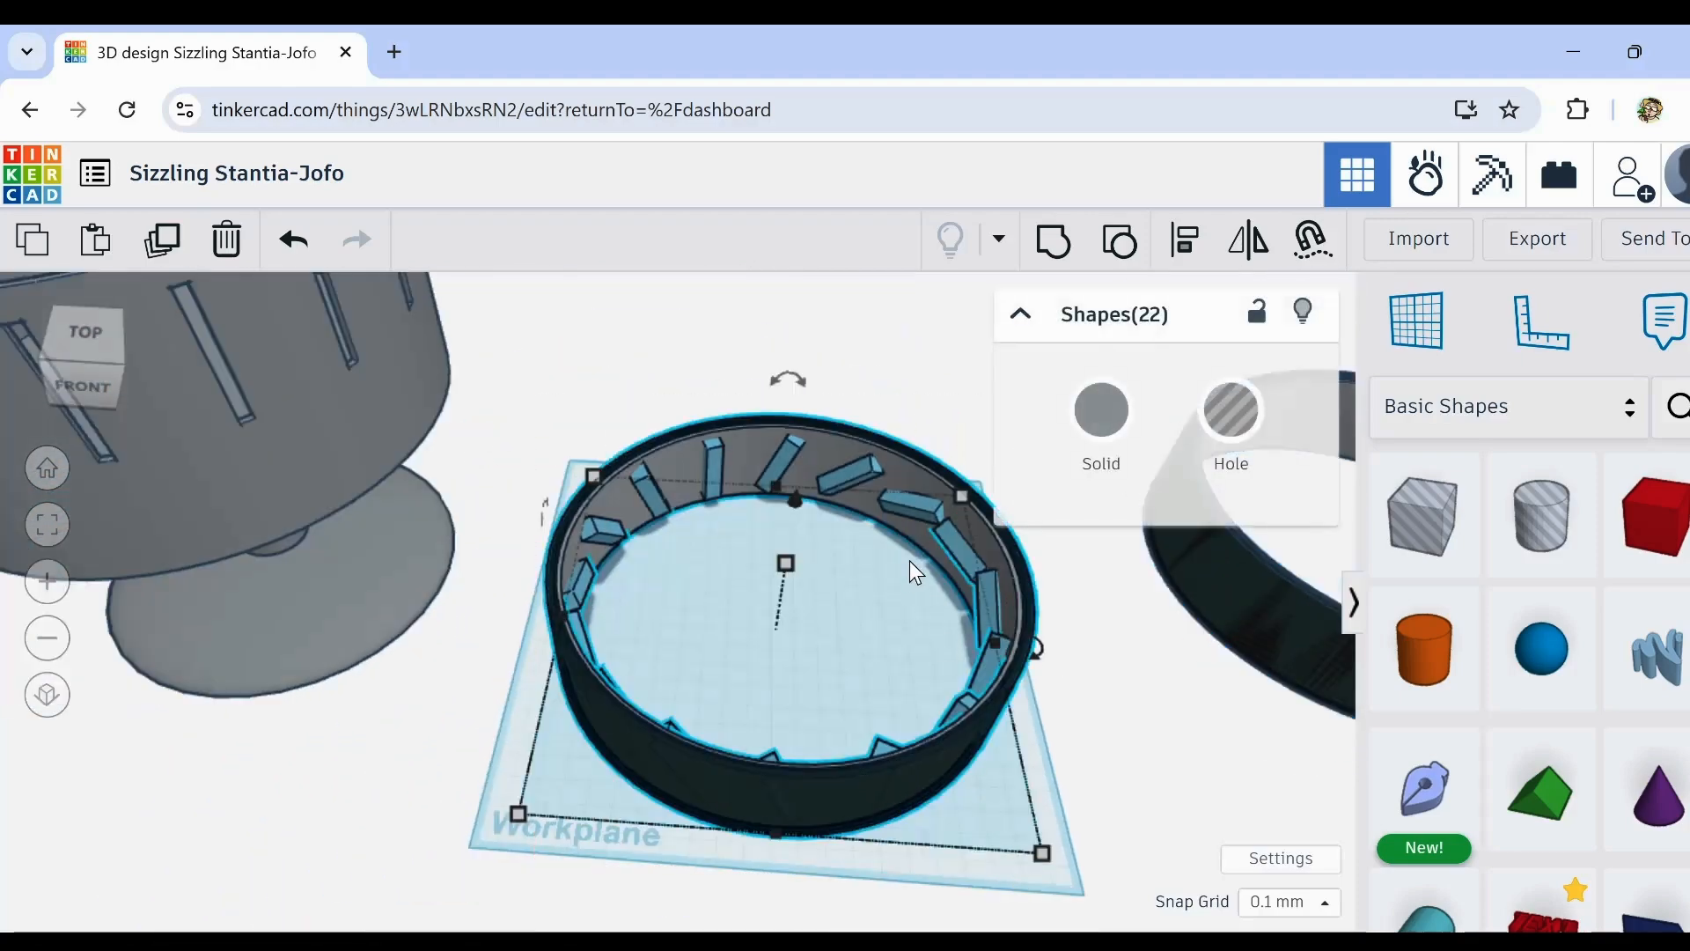
pyautogui.keyDown('shift'); pyautogui.click(822, 454); pyautogui.keyUp('shift')
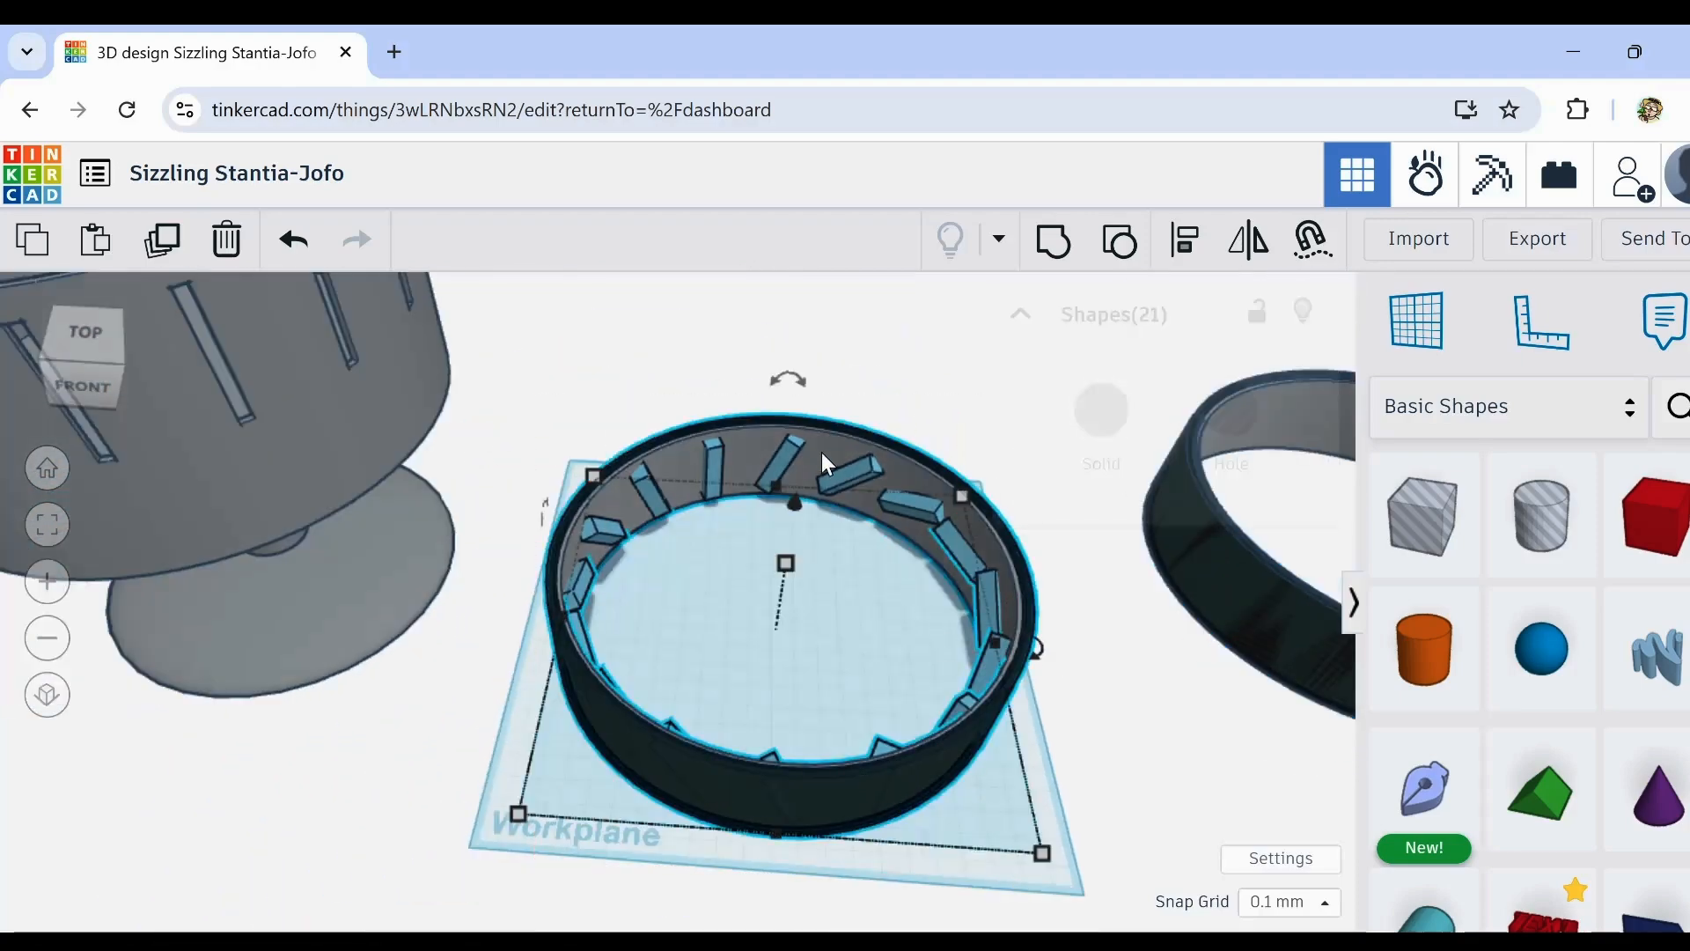
pyautogui.click(1046, 238)
# Step: Place the grouped post ring inside the slotted drum with Cruise and delete the leftover solid ring from the workplane
pyautogui.moveTo(1065, 750); pyautogui.dragTo(1076, 705, button='right')
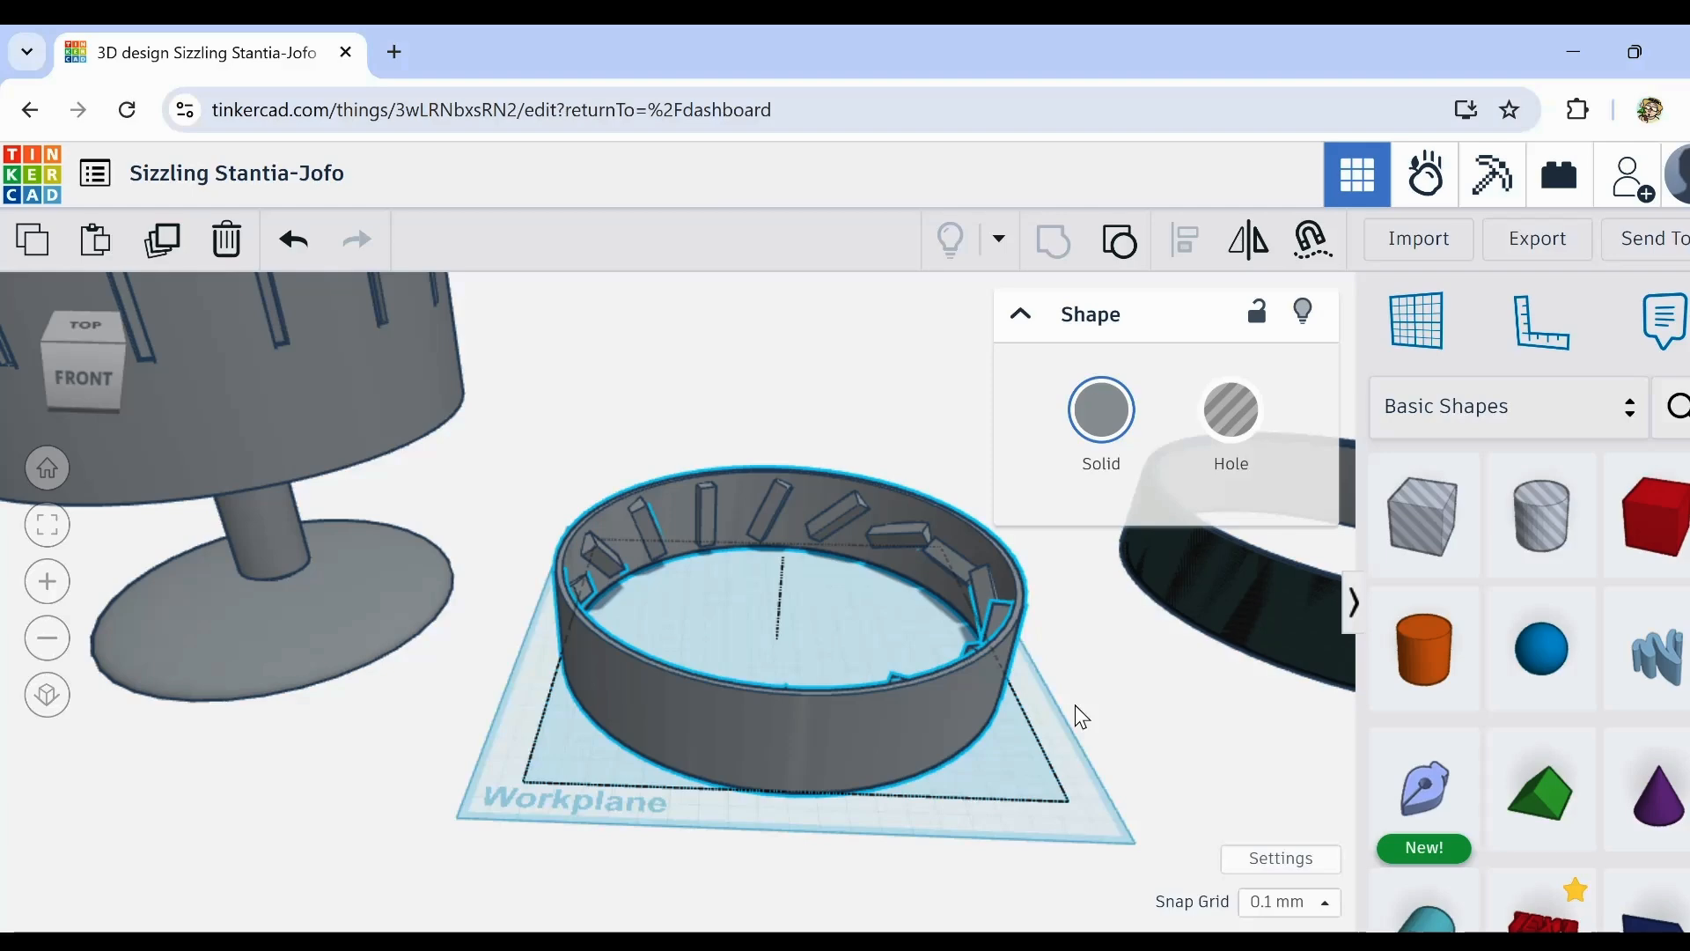
pyautogui.scroll(-3, 1075, 706)
pyautogui.moveTo(1075, 706); pyautogui.dragTo(1007, 771, button='right')
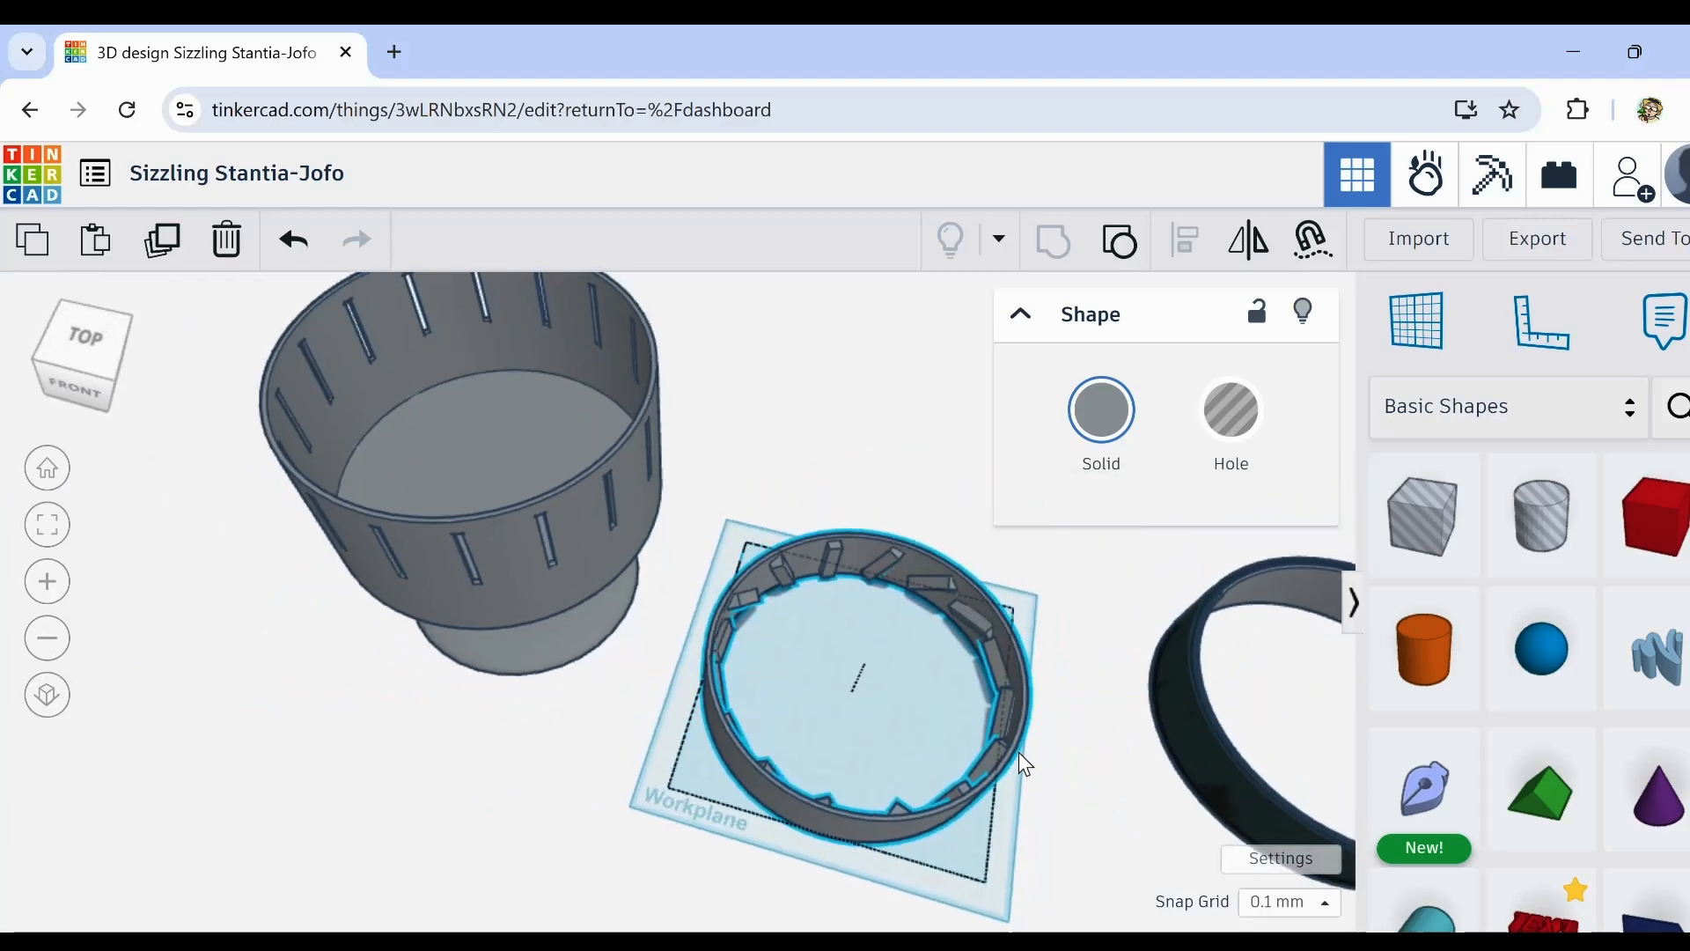
pyautogui.click(1314, 245)
pyautogui.moveTo(864, 682); pyautogui.dragTo(480, 458)
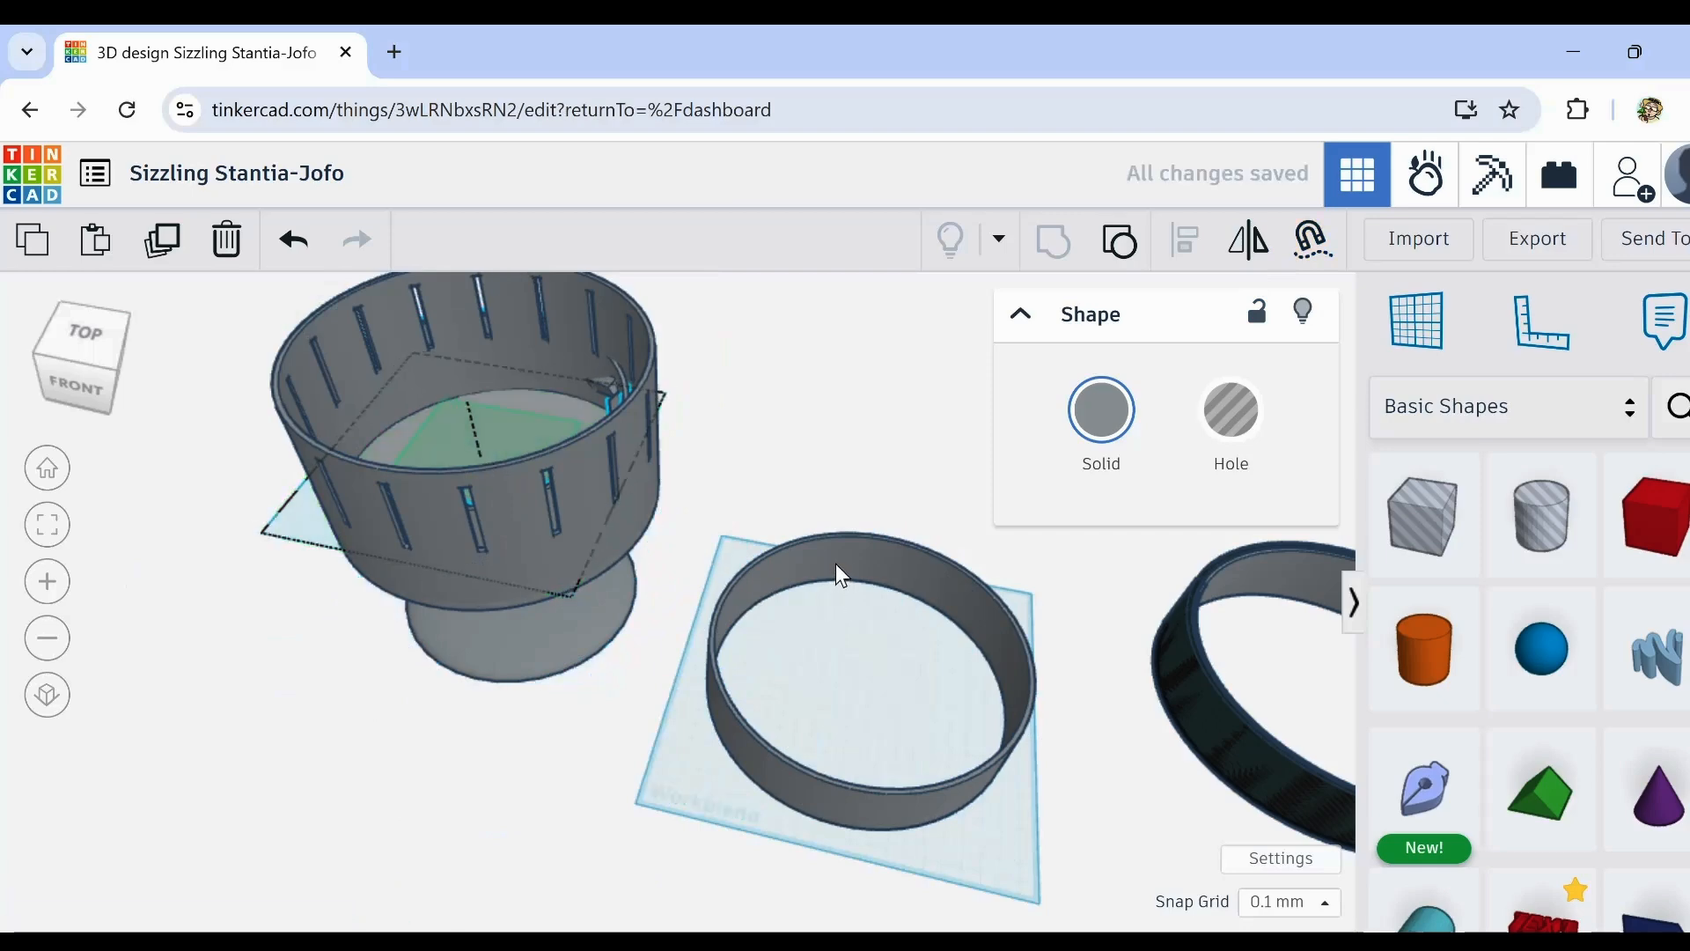
pyautogui.click(838, 568)
pyautogui.click(229, 239)
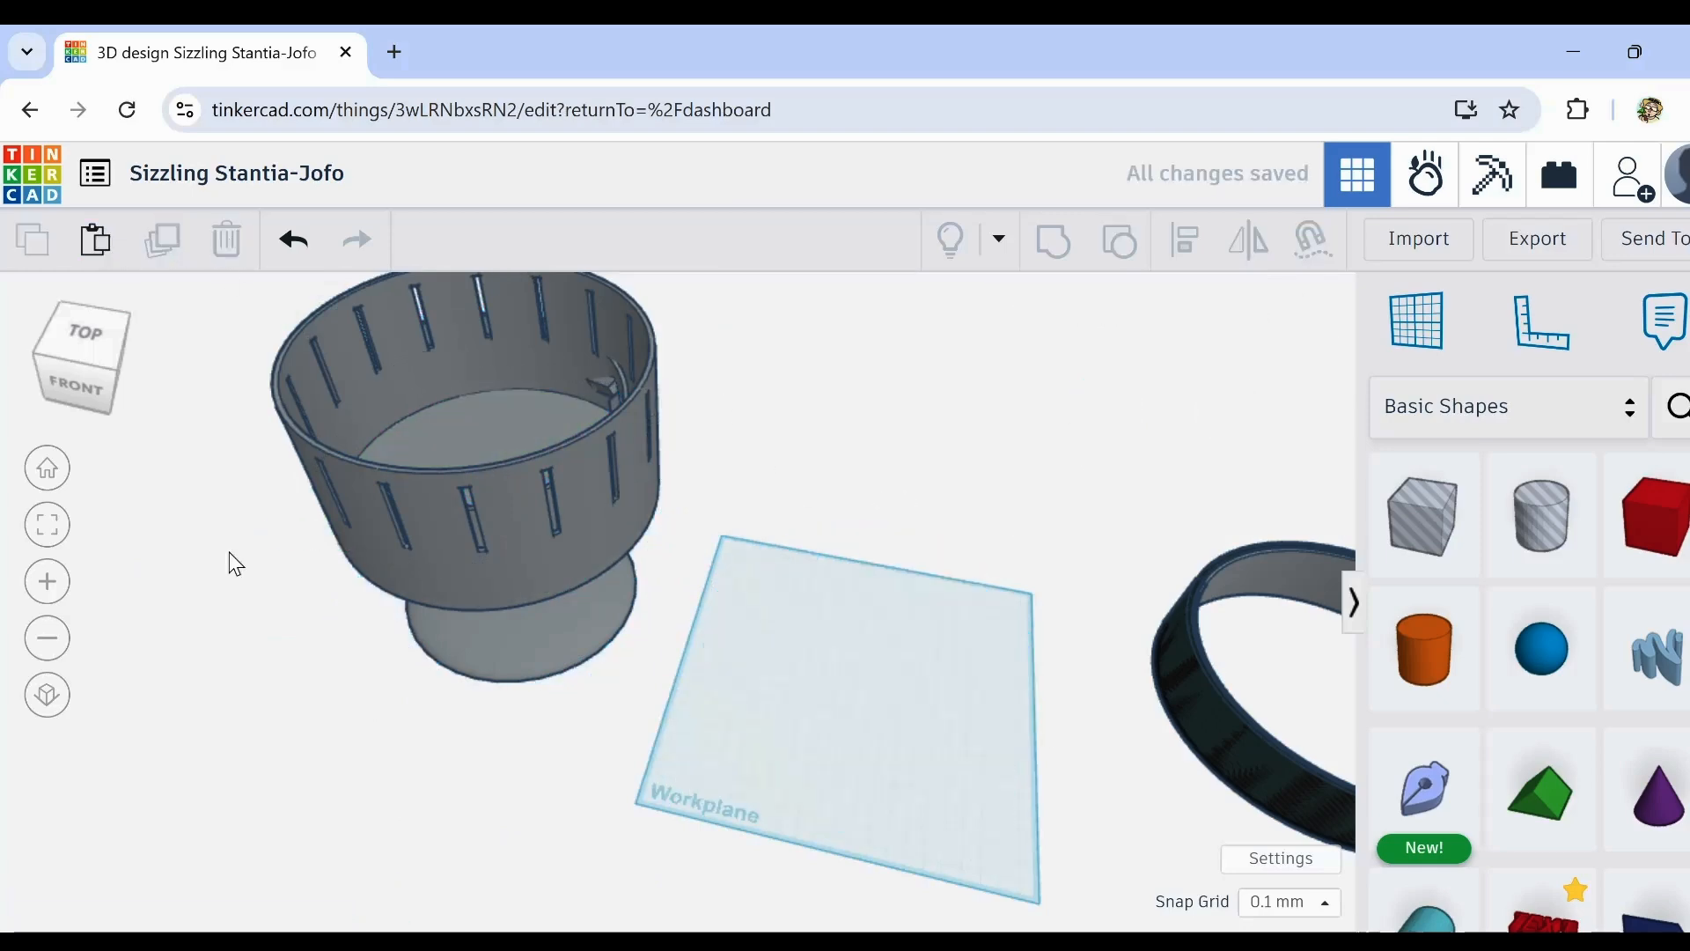
# Step: Align the post ring and the slotted drum on their centres in both horizontal directions
pyautogui.moveTo(226, 558); pyautogui.dragTo(530, 601, button='right')
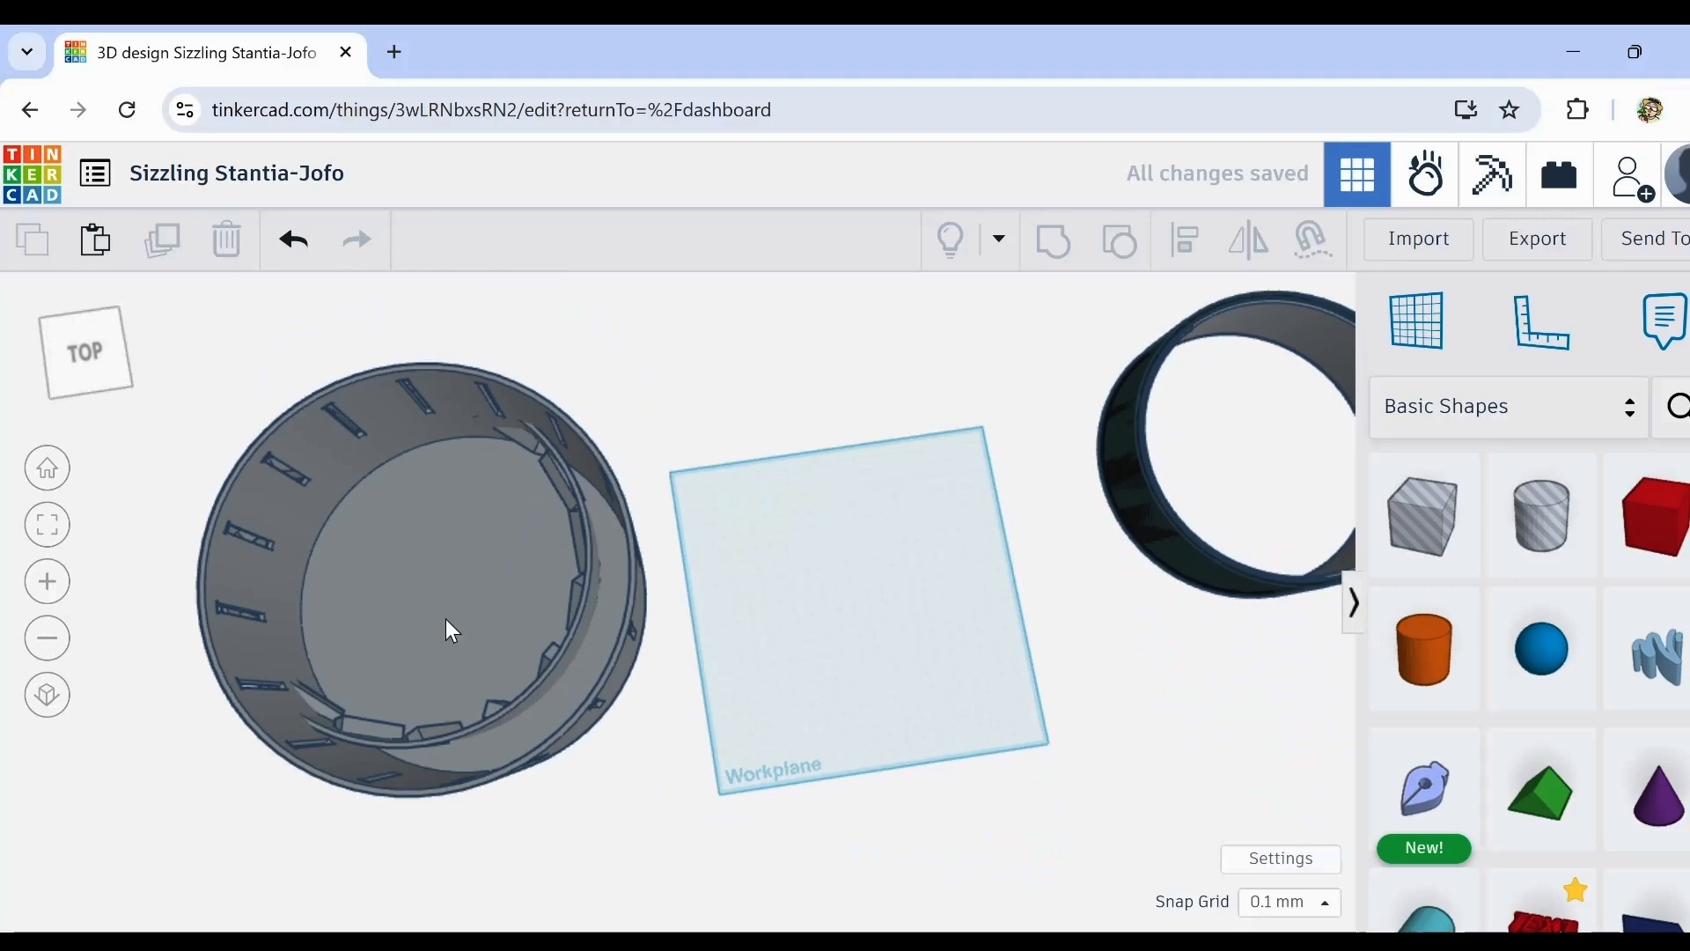
pyautogui.scroll(5, 564, 537)
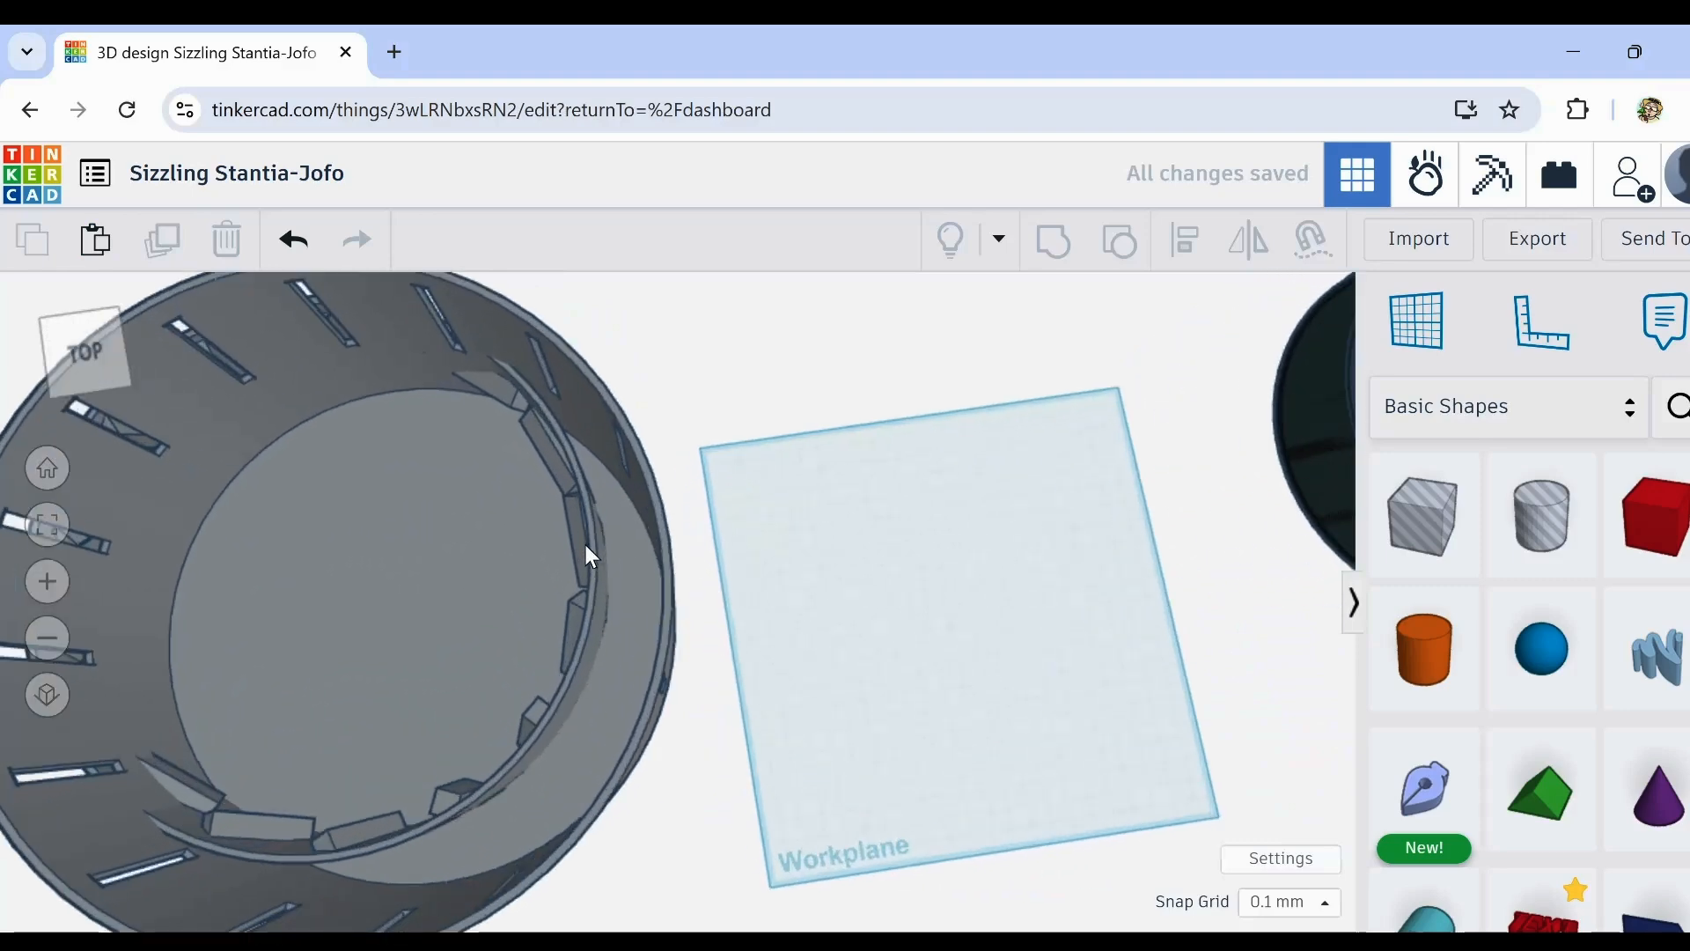
pyautogui.click(584, 546)
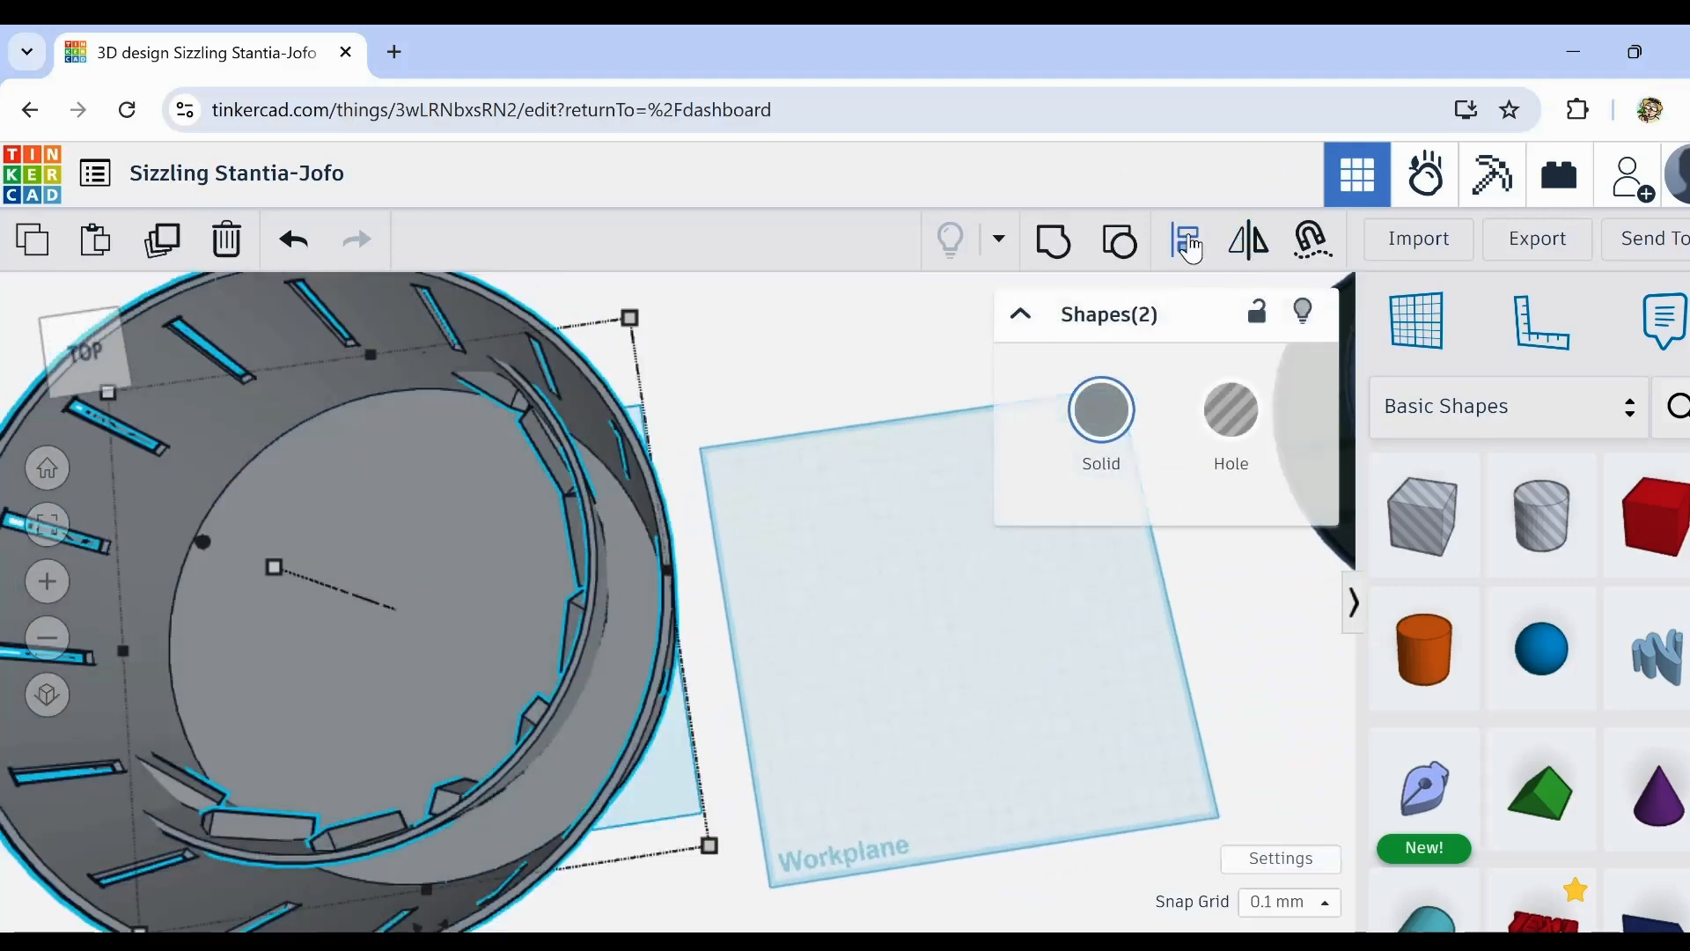
pyautogui.scroll(-5, 784, 679)
pyautogui.scroll(-2, 890, 710)
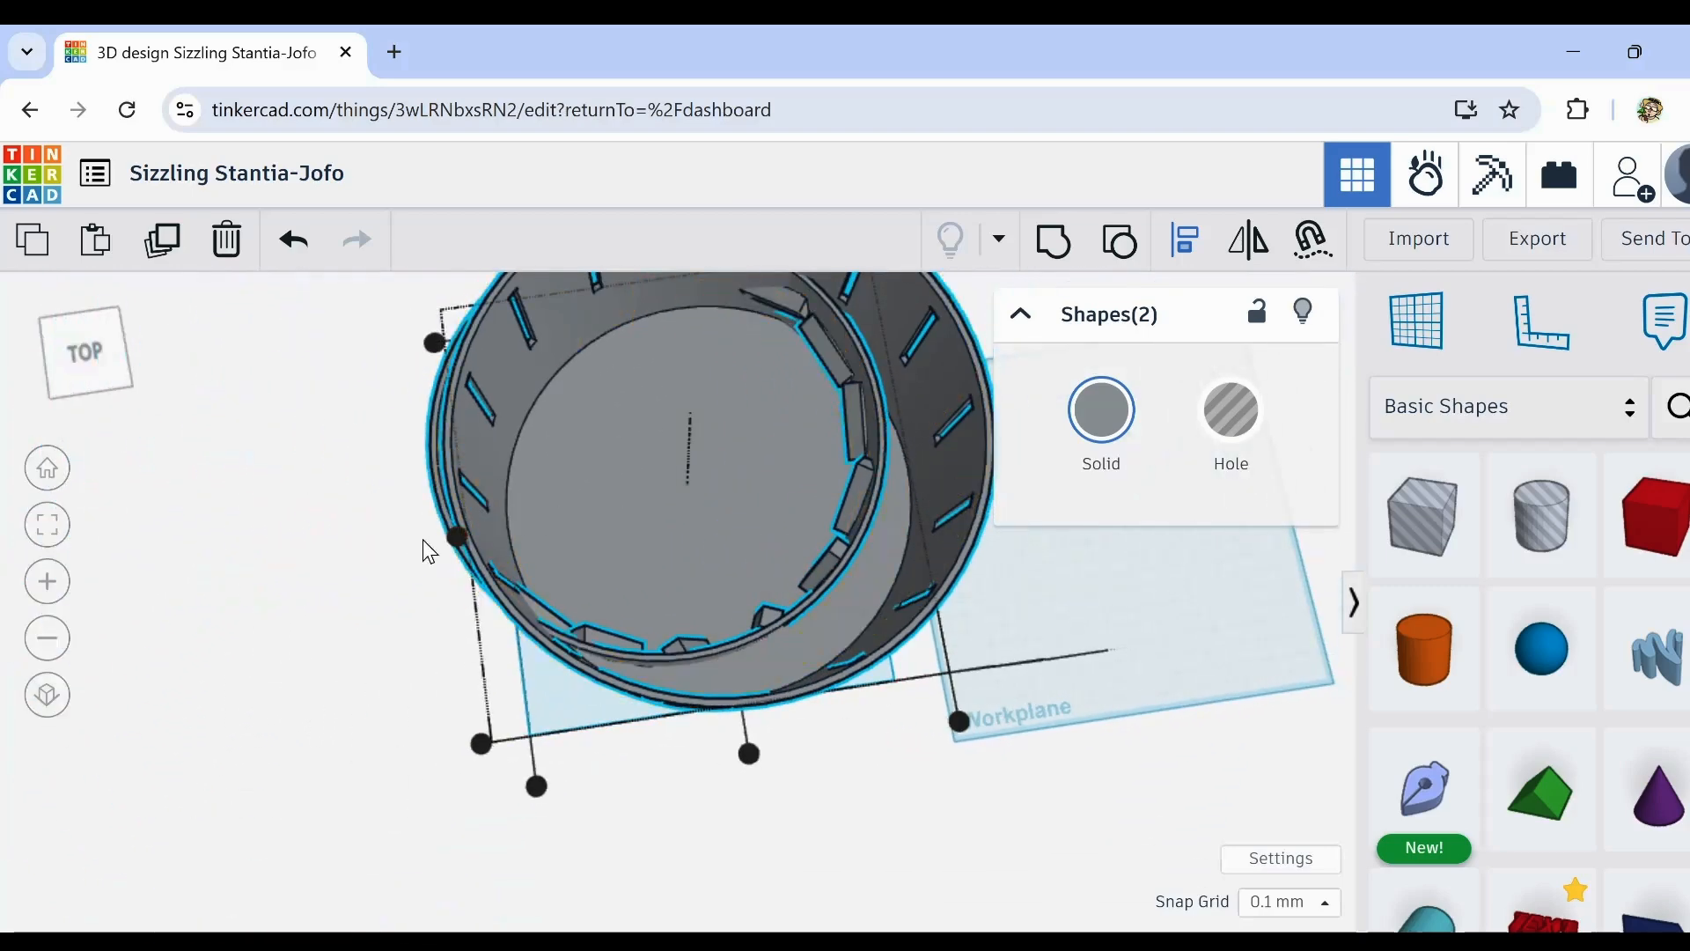
pyautogui.click(456, 541)
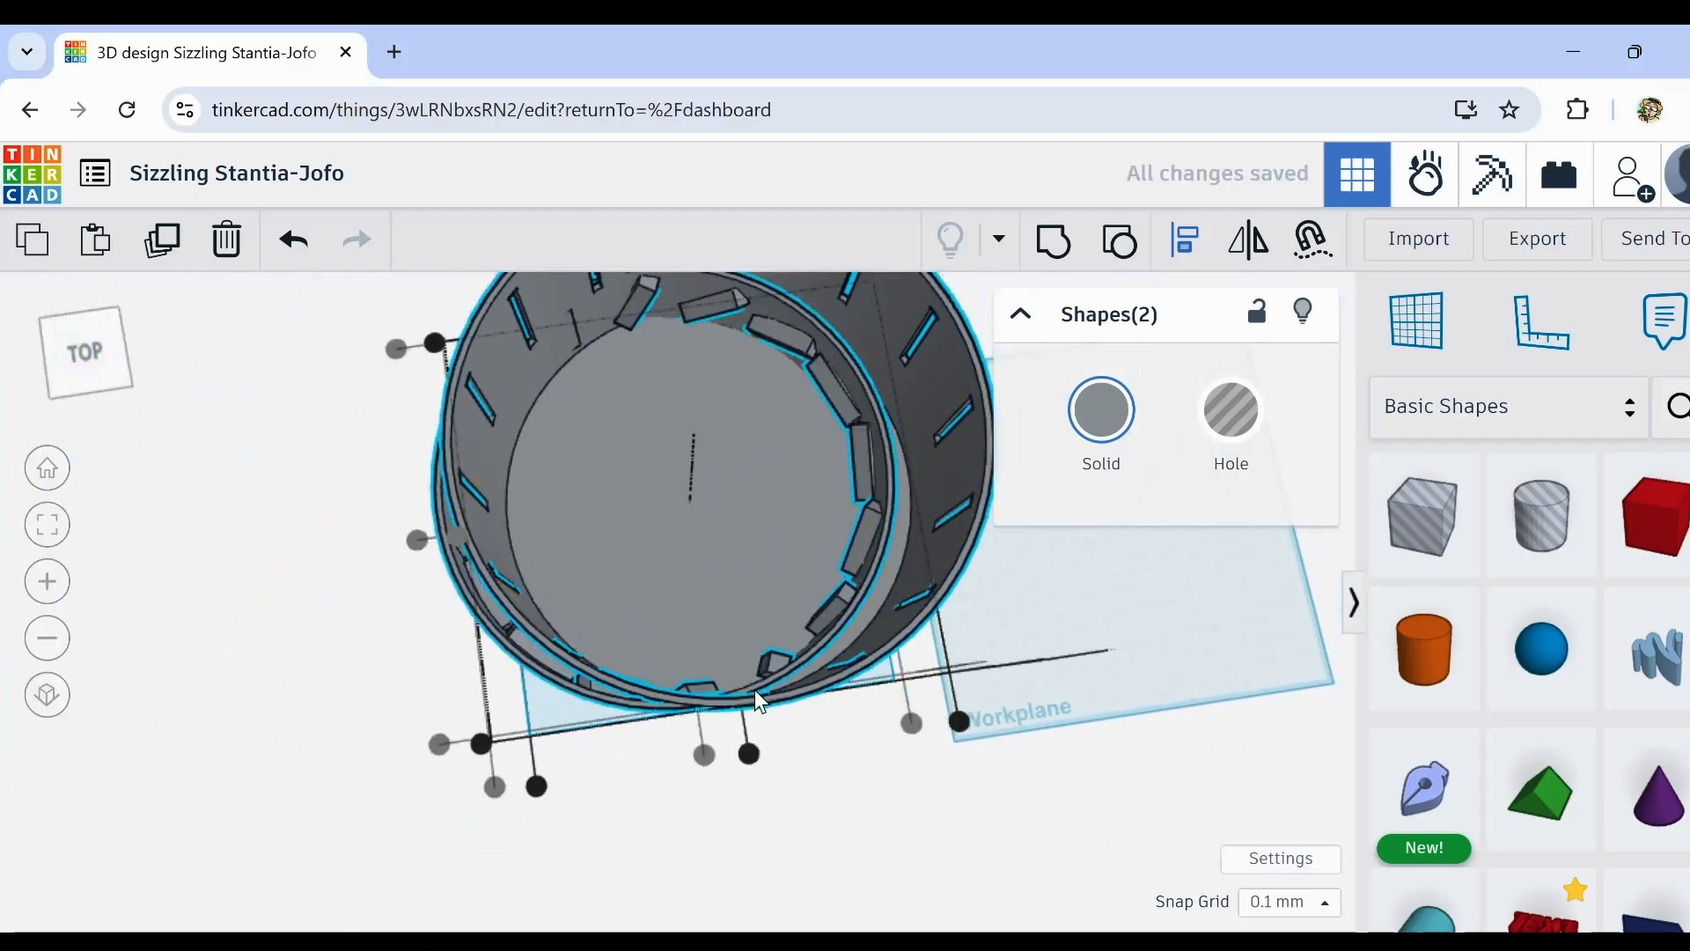
pyautogui.click(750, 752)
pyautogui.scroll(10, 473, 523)
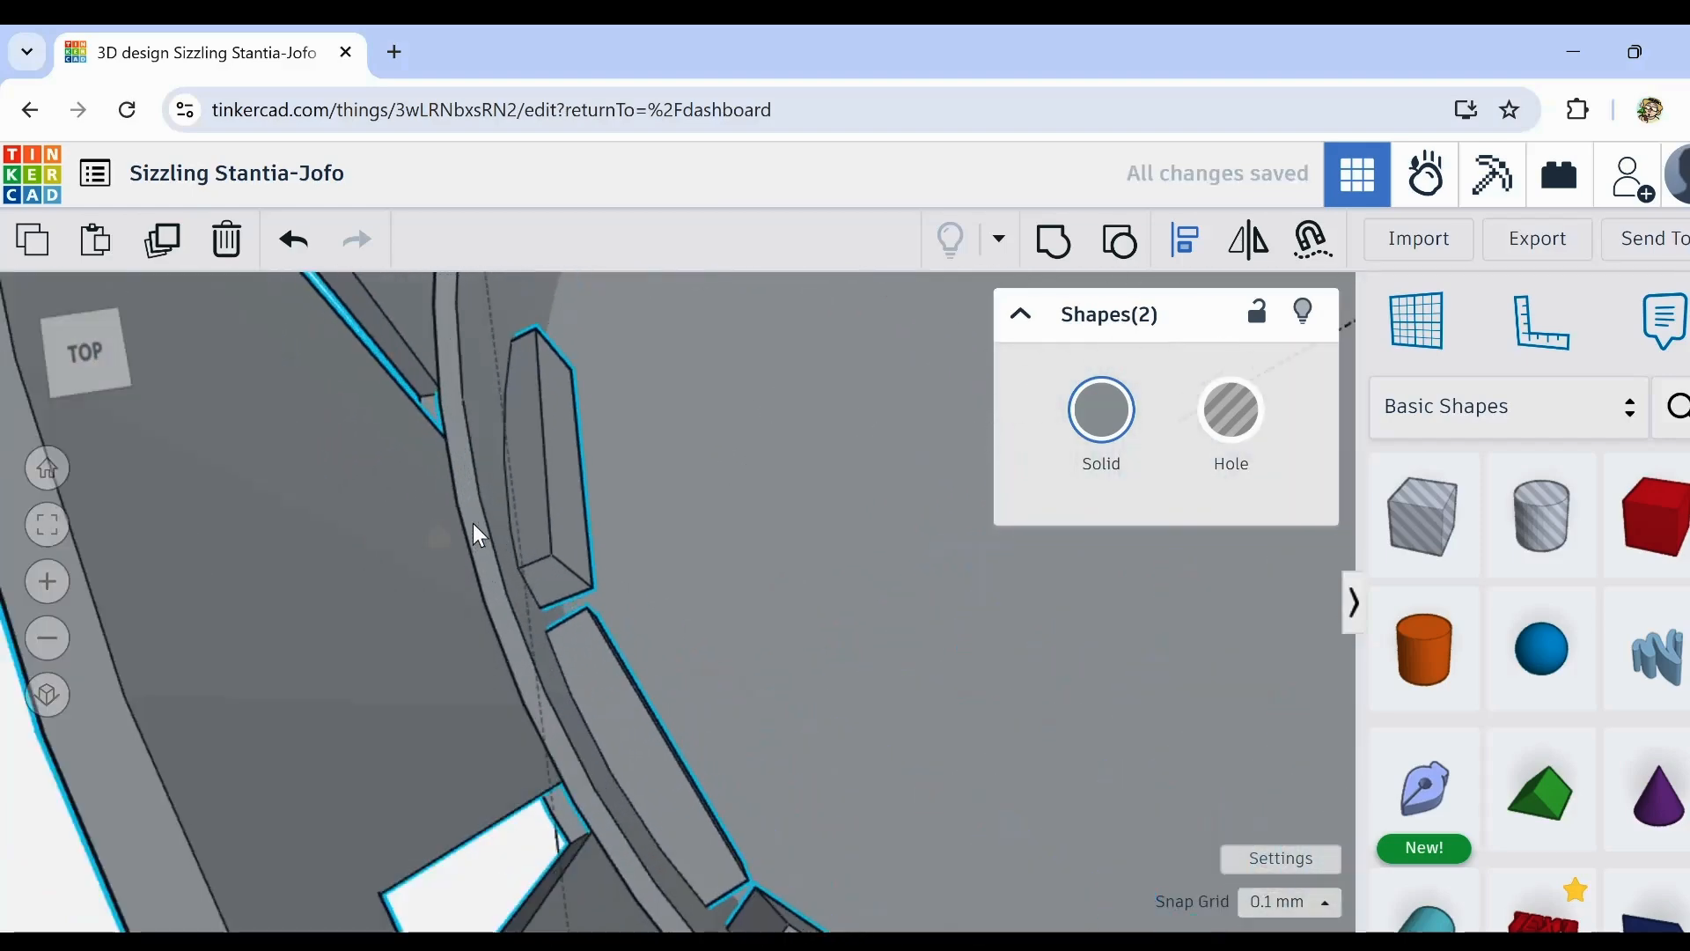
# Step: Examine the centred post ring through the drum's slots from several sides, and check the drum's underside and its stand
pyautogui.moveTo(473, 525); pyautogui.dragTo(679, 568, button='right')
pyautogui.scroll(-8, 676, 559)
pyautogui.moveTo(951, 656); pyautogui.dragTo(722, 562, button='right')
pyautogui.scroll(3, 304, 595)
pyautogui.scroll(-3, 305, 595)
pyautogui.scroll(5, 873, 498)
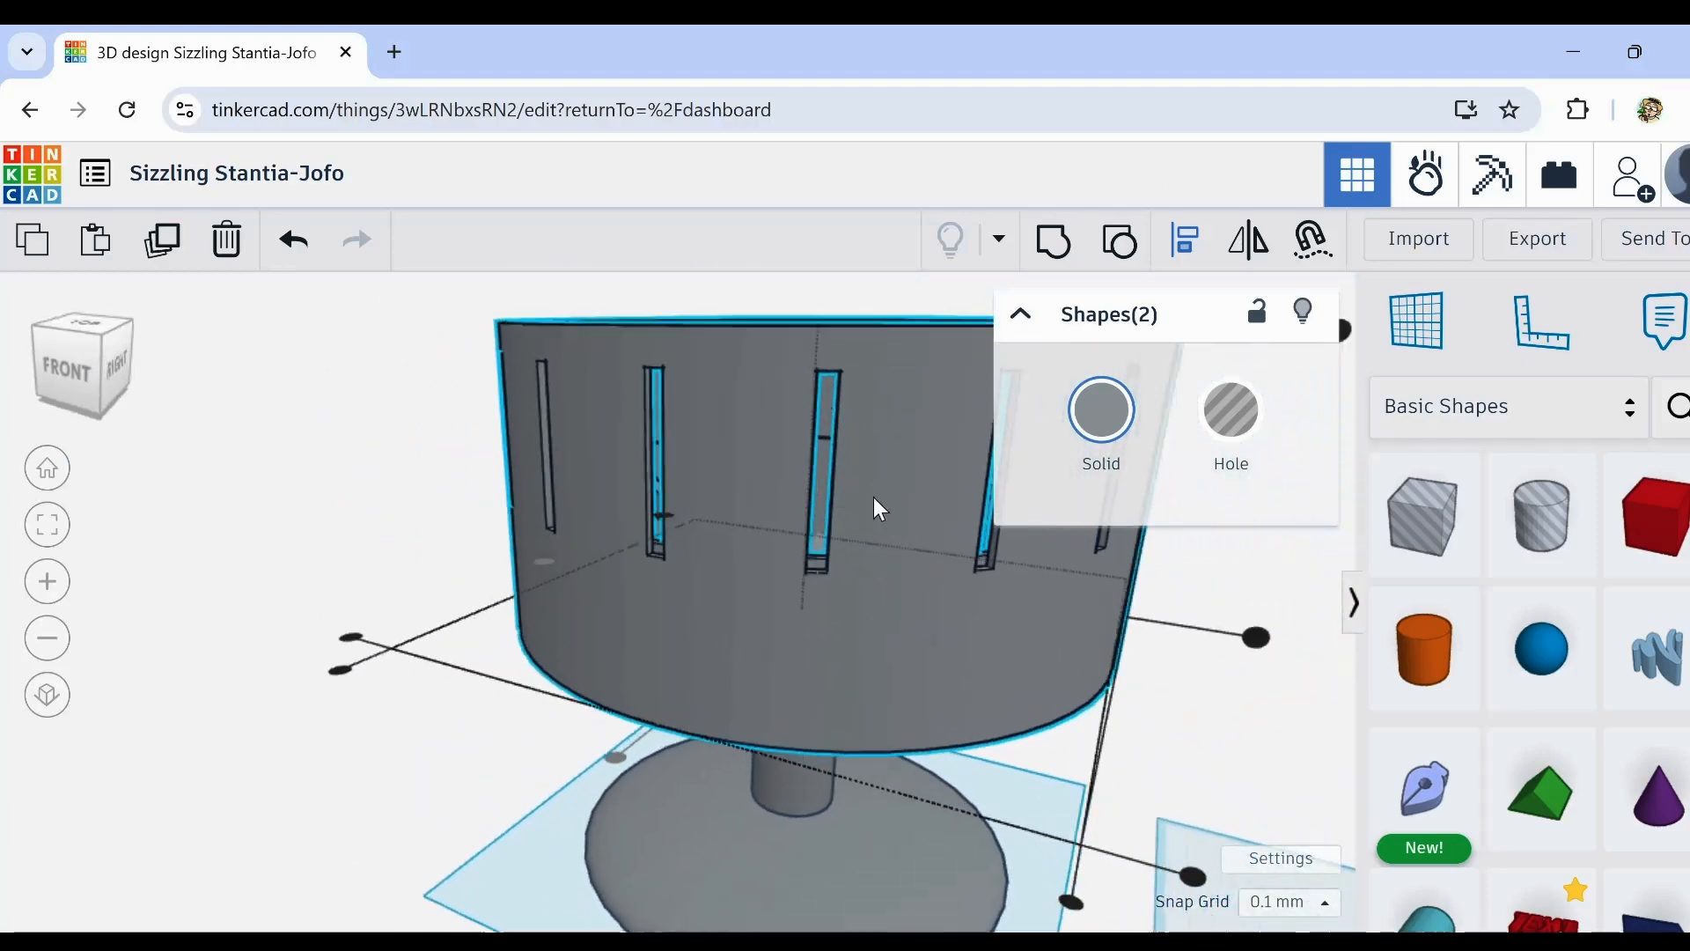
pyautogui.moveTo(873, 495); pyautogui.dragTo(551, 642, button='right')
pyautogui.scroll(-5, 942, 641)
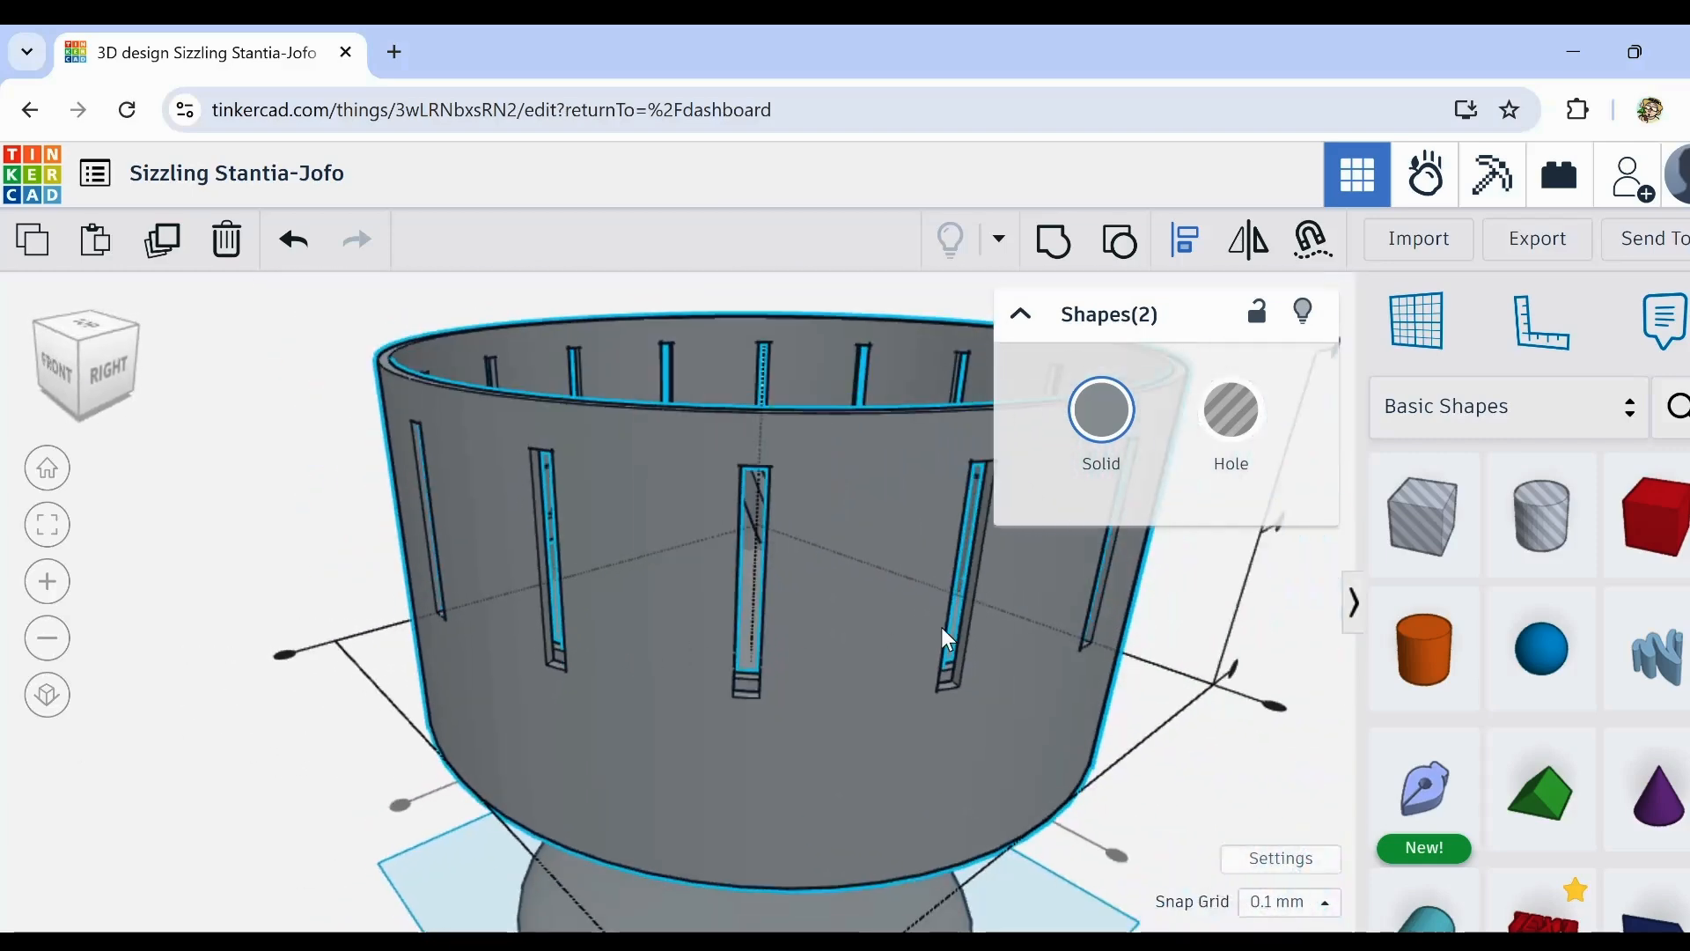
pyautogui.scroll(5, 774, 580)
pyautogui.moveTo(774, 581); pyautogui.dragTo(615, 599, button='right')
pyautogui.scroll(-5, 853, 615)
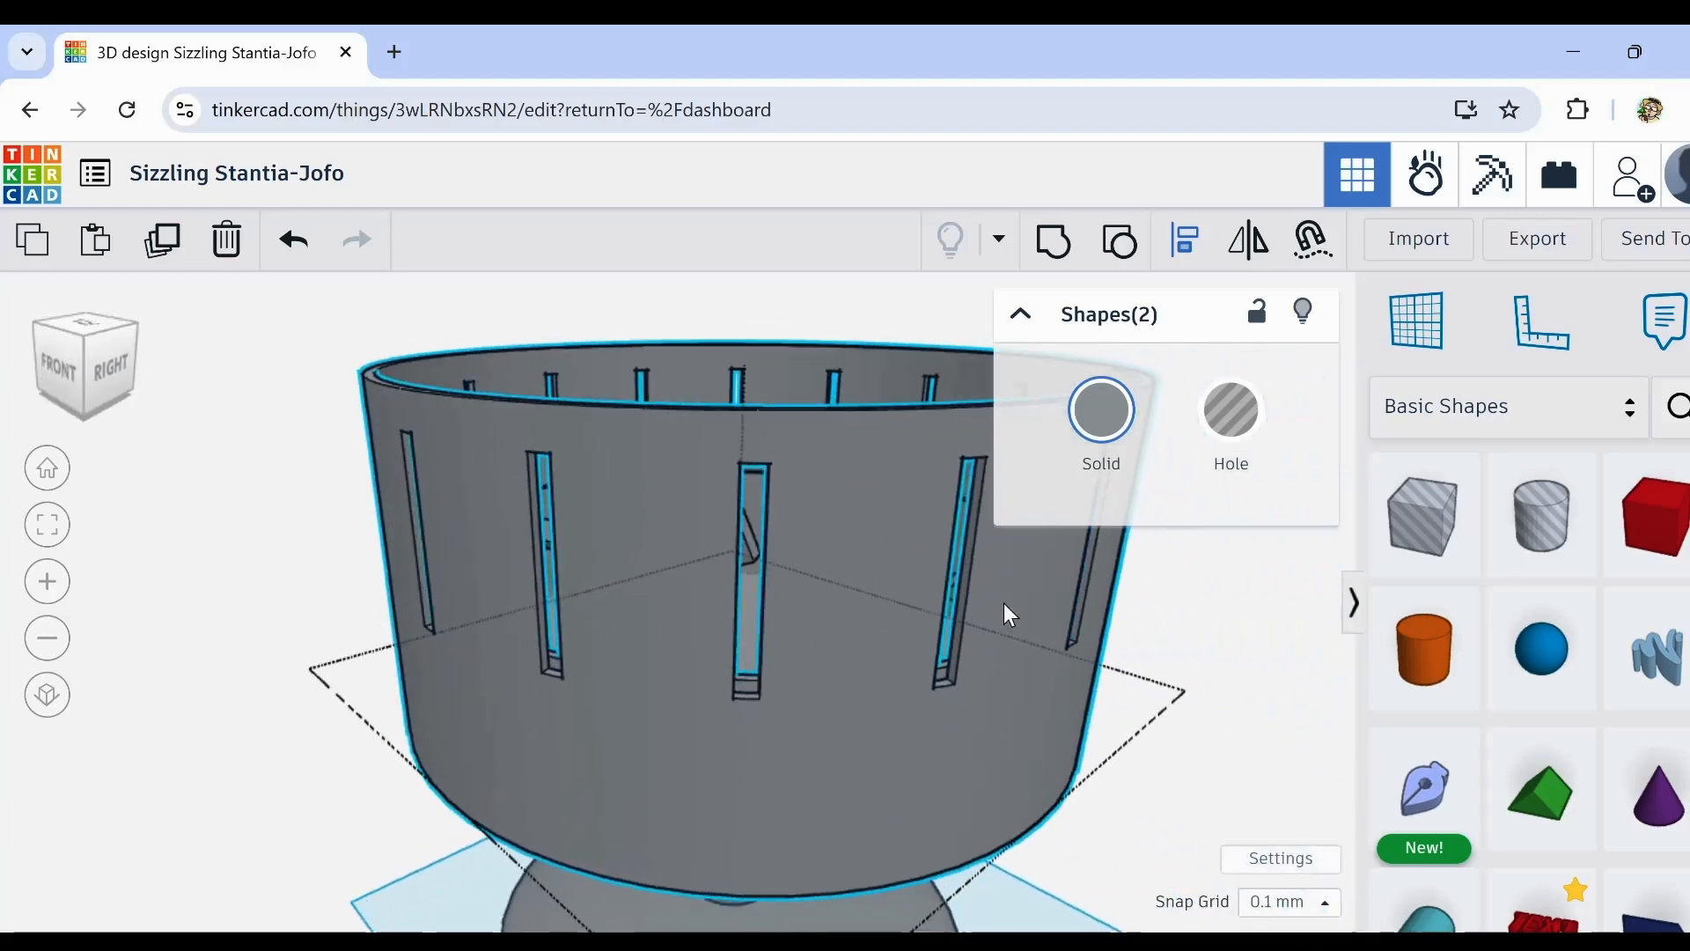
pyautogui.scroll(5, 819, 588)
pyautogui.moveTo(817, 583); pyautogui.dragTo(778, 614, button='right')
pyautogui.scroll(-4, 954, 641)
pyautogui.scroll(2, 779, 616)
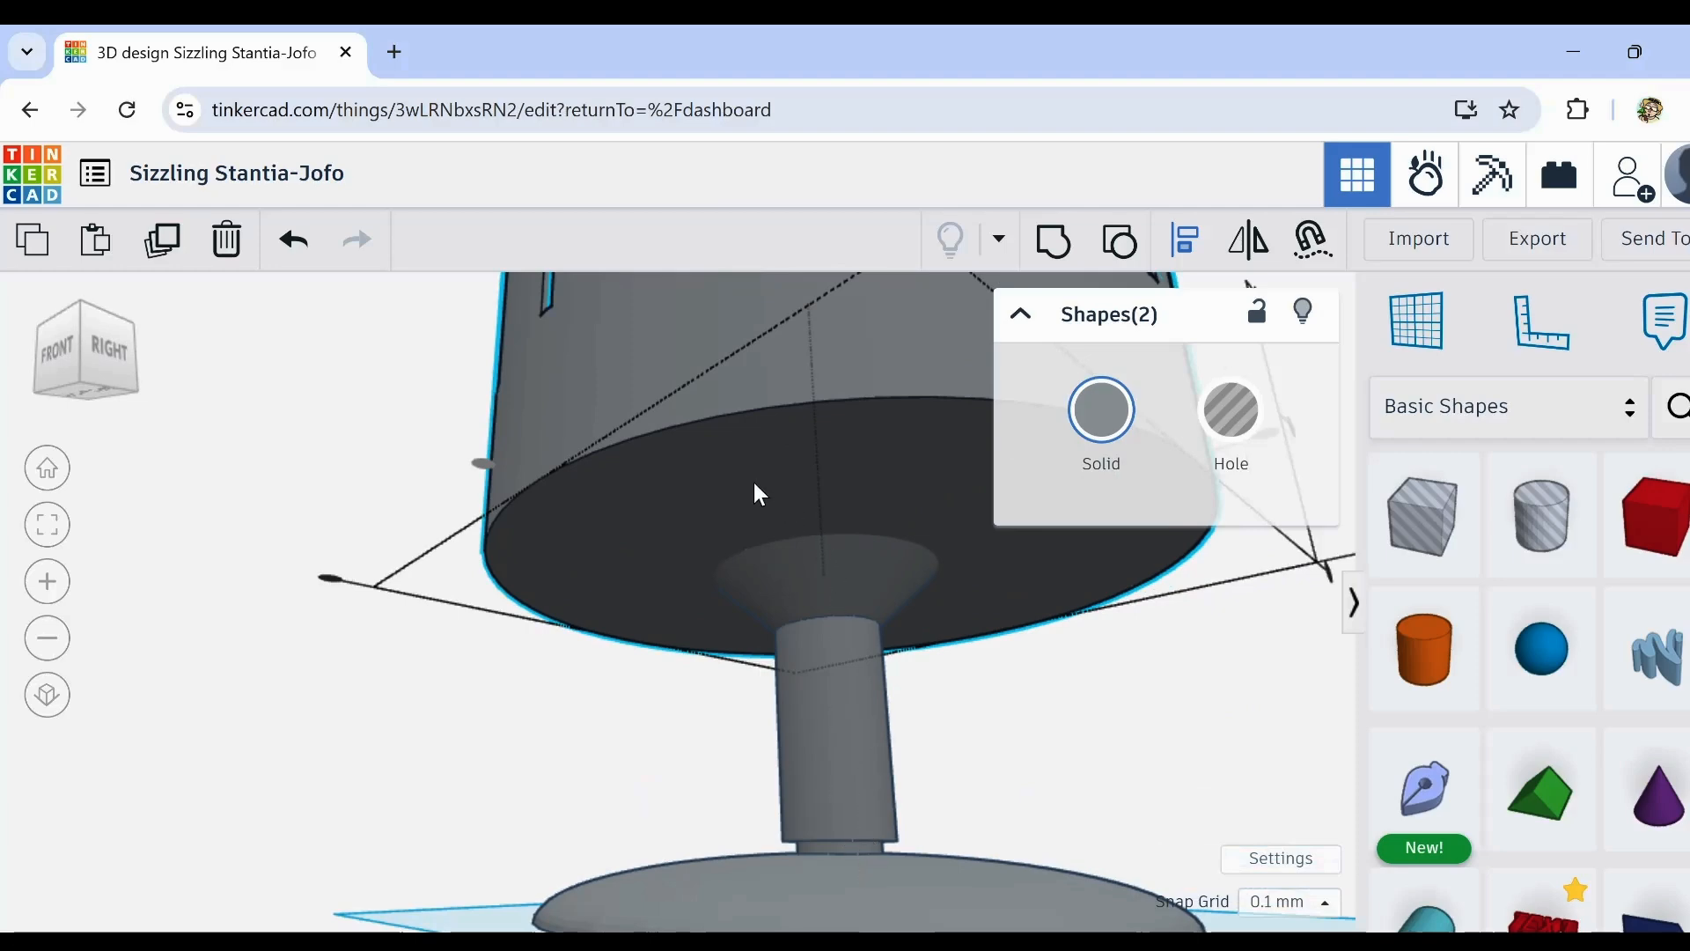
pyautogui.scroll(-3, 823, 676)
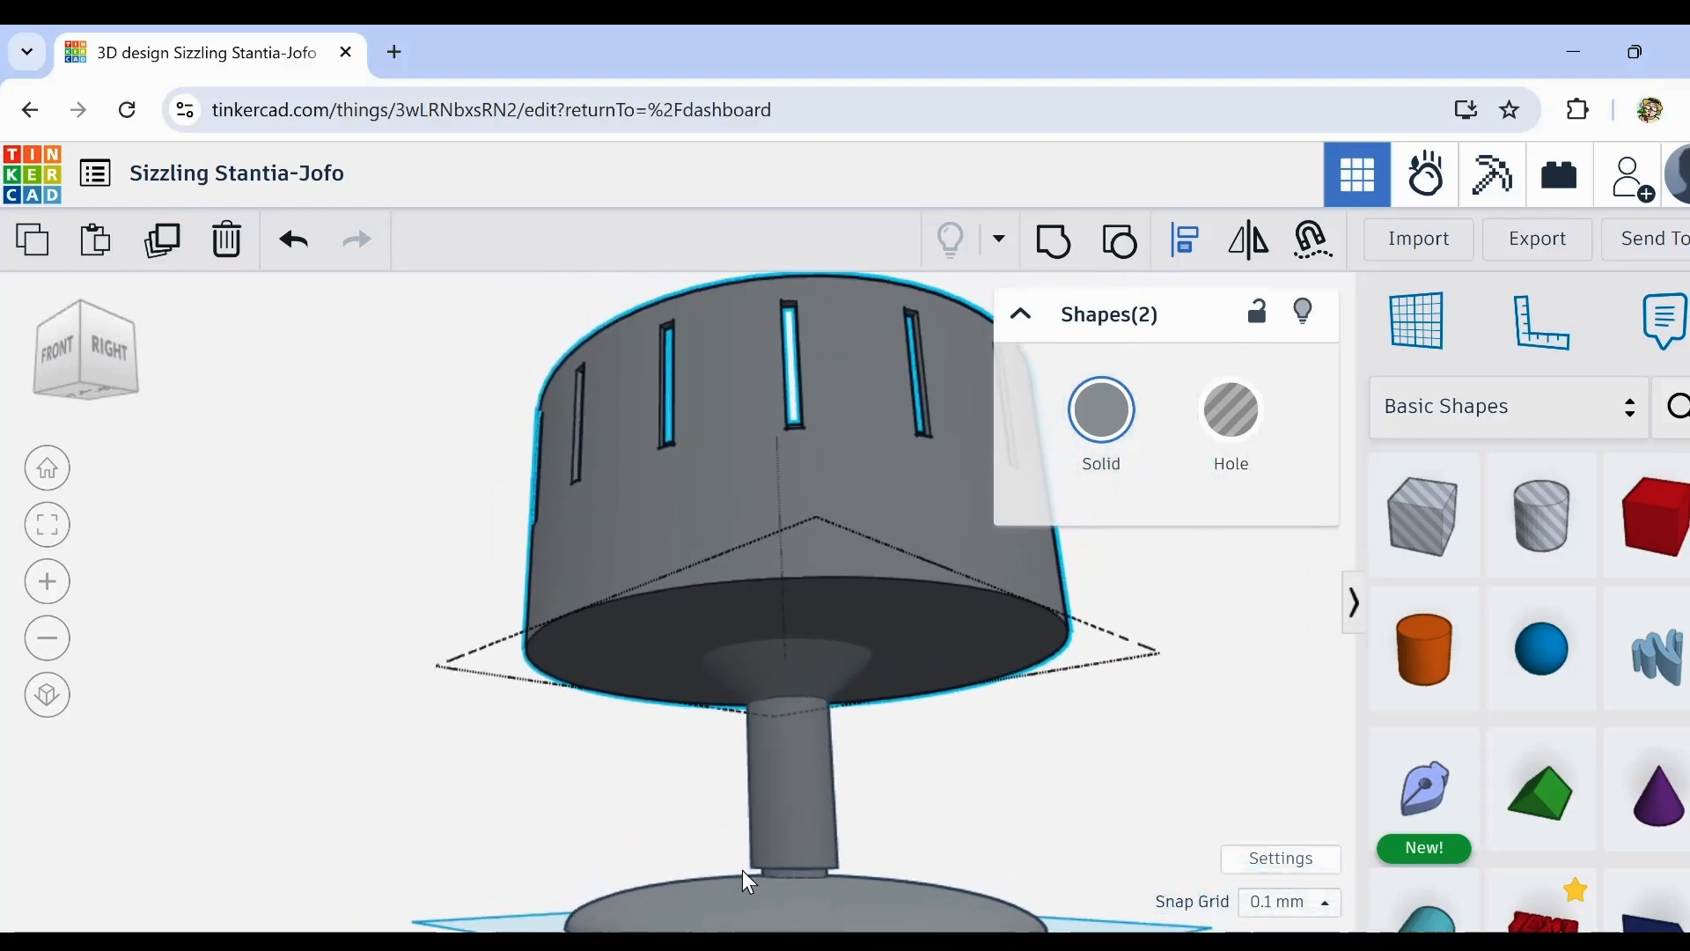
pyautogui.moveTo(916, 551); pyautogui.dragTo(834, 656, button='right')
pyautogui.scroll(2, 701, 615)
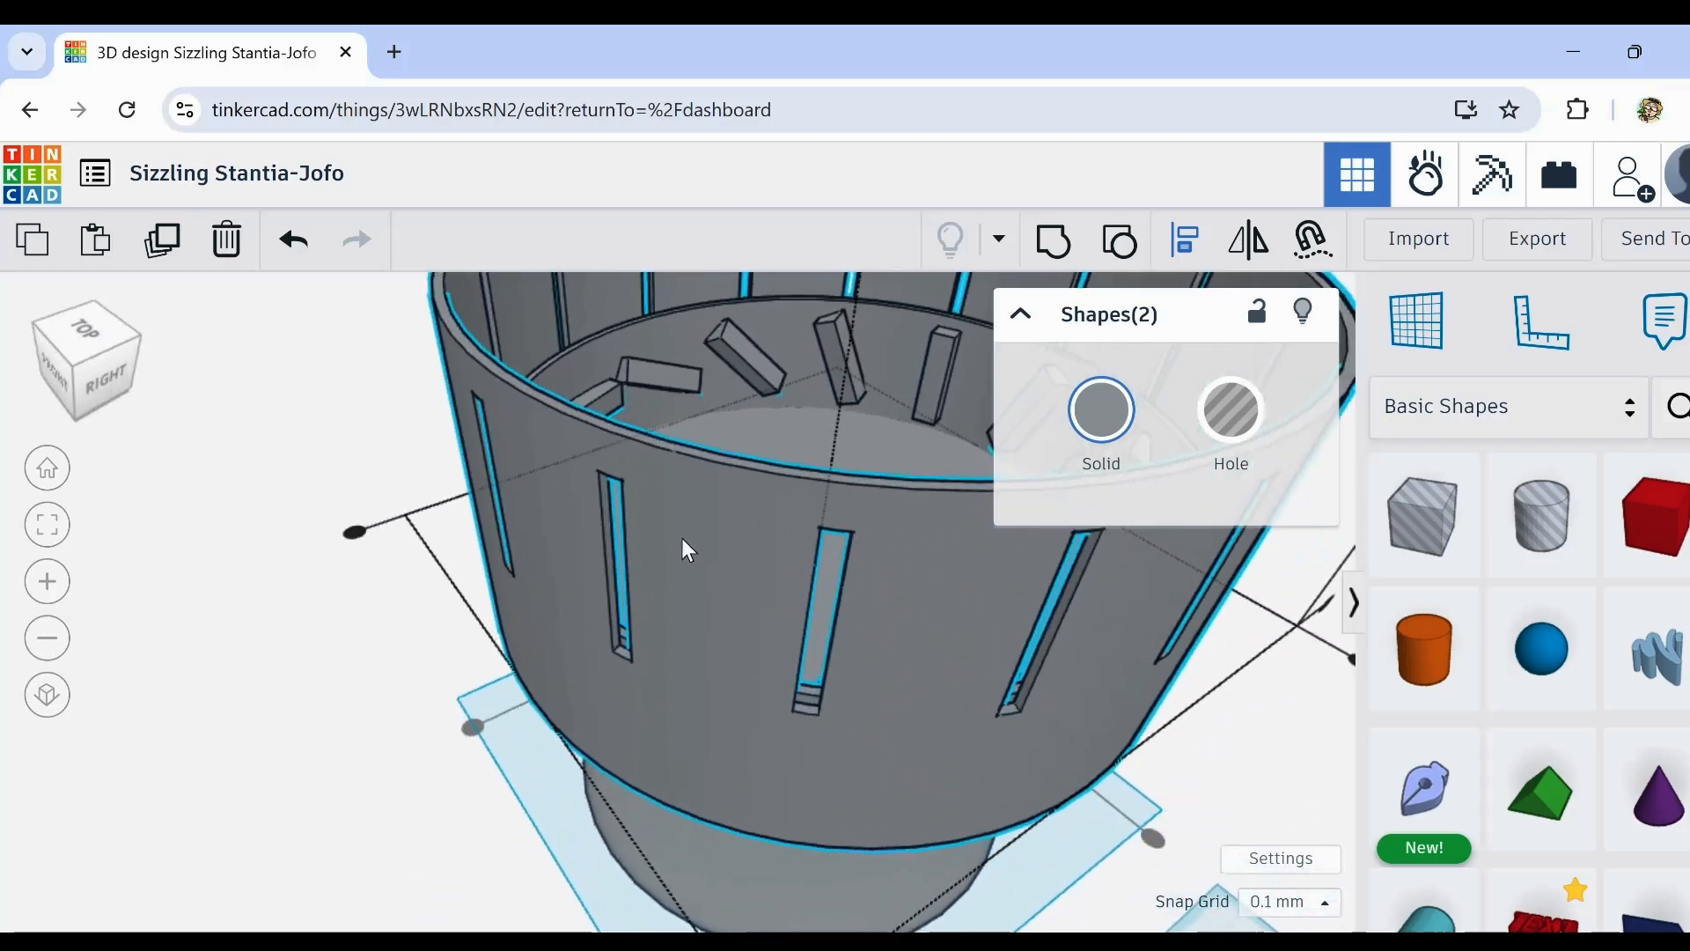
# Step: Select only the slotted drum and inspect its rim, its slots and the tilted posts seated inside from above and close up
pyautogui.click(415, 583)
pyautogui.click(684, 555)
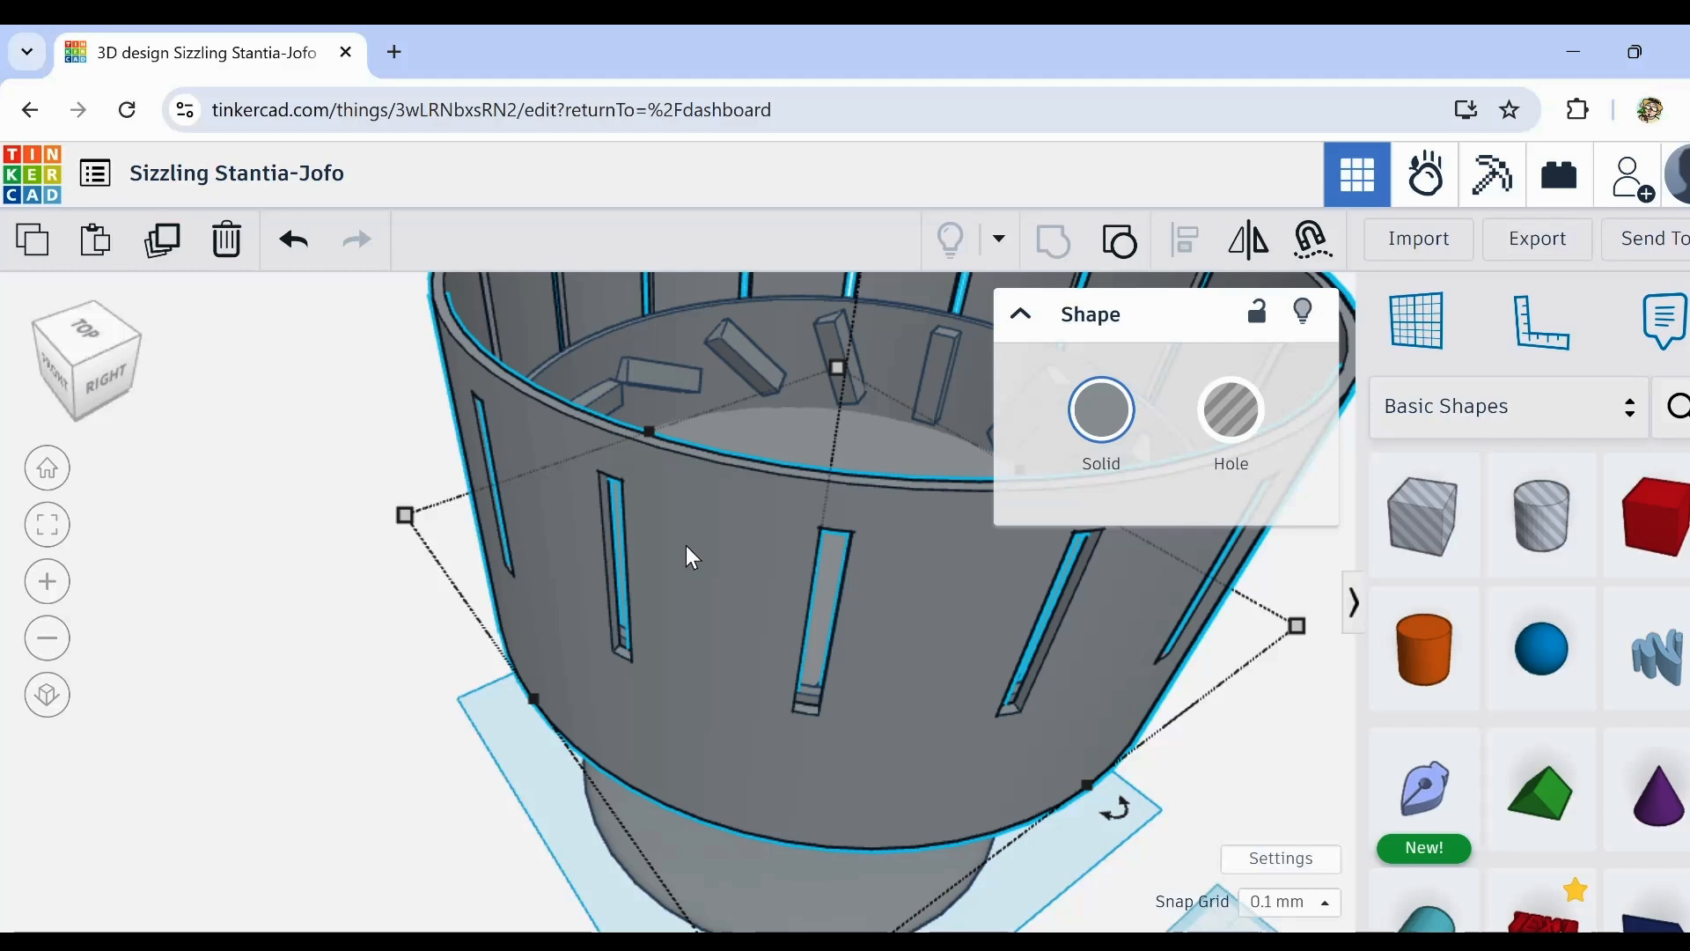
pyautogui.scroll(-1, 691, 556)
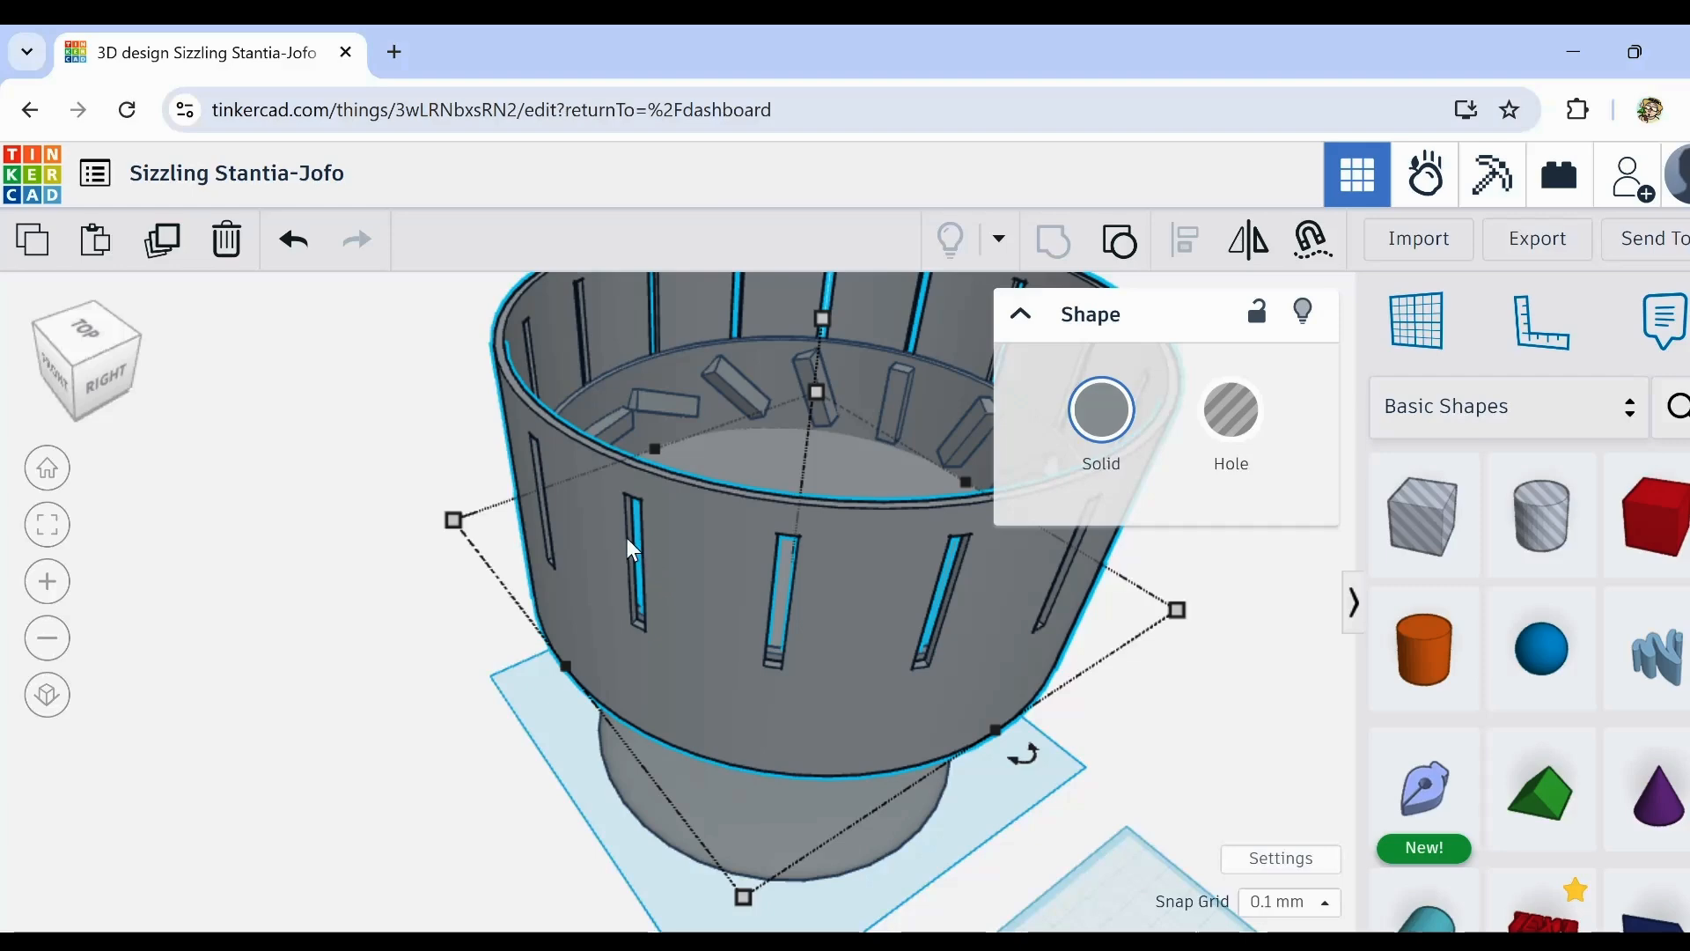
pyautogui.moveTo(359, 698); pyautogui.dragTo(736, 441, button='right')
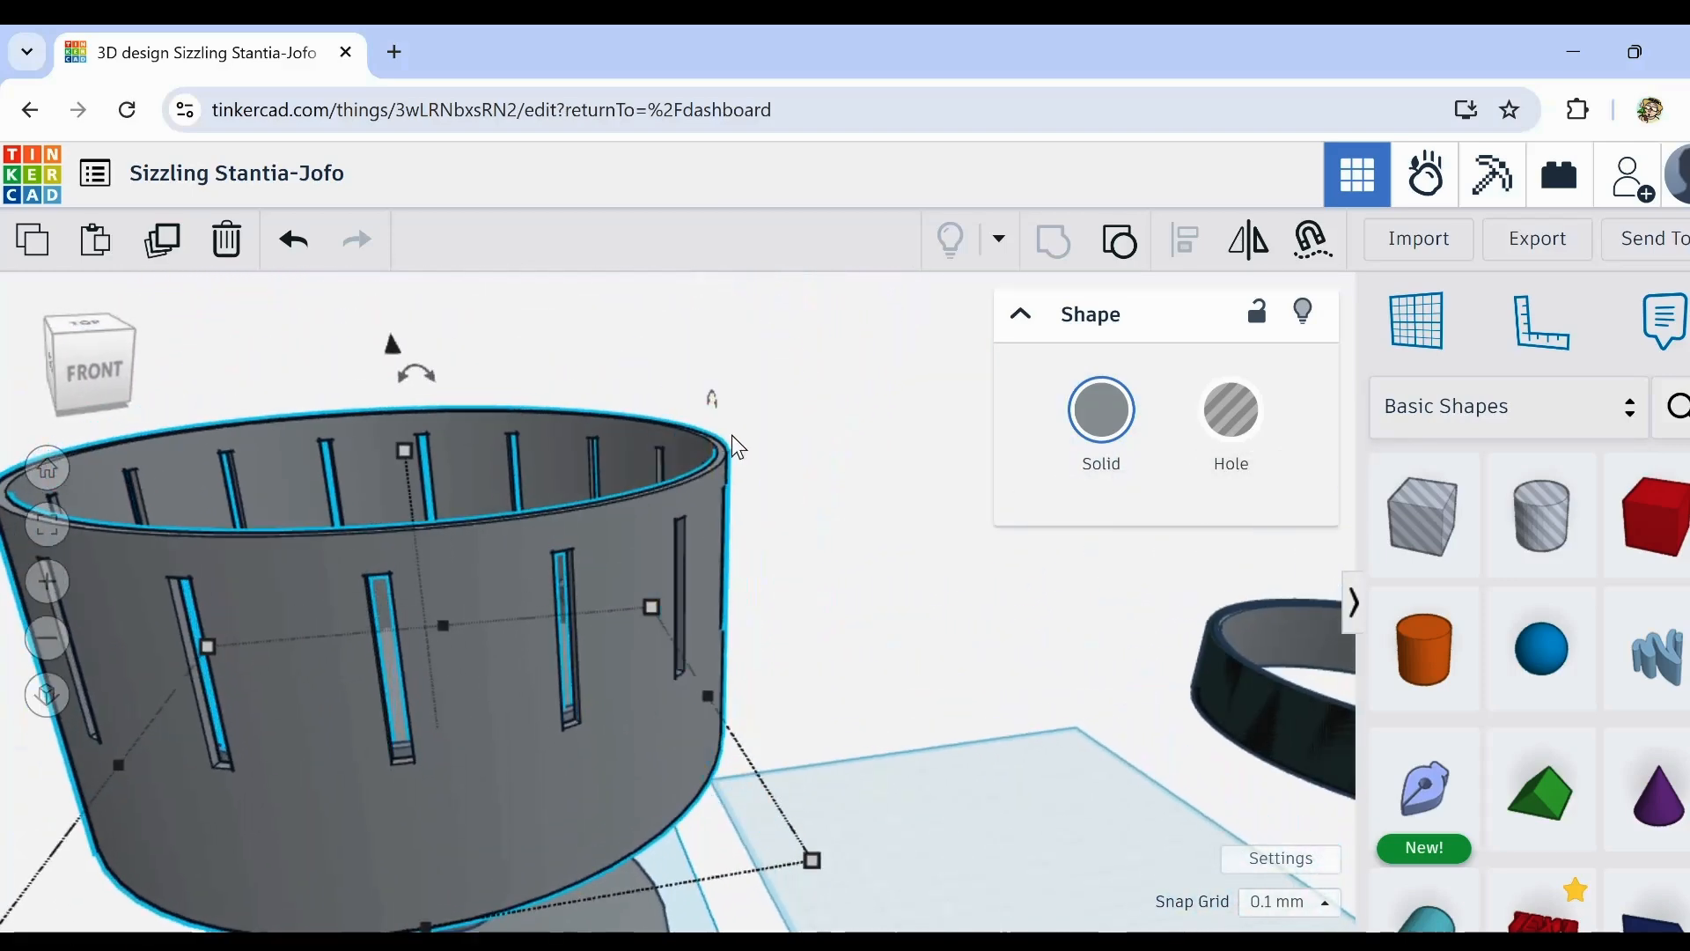
pyautogui.scroll(3, 736, 446)
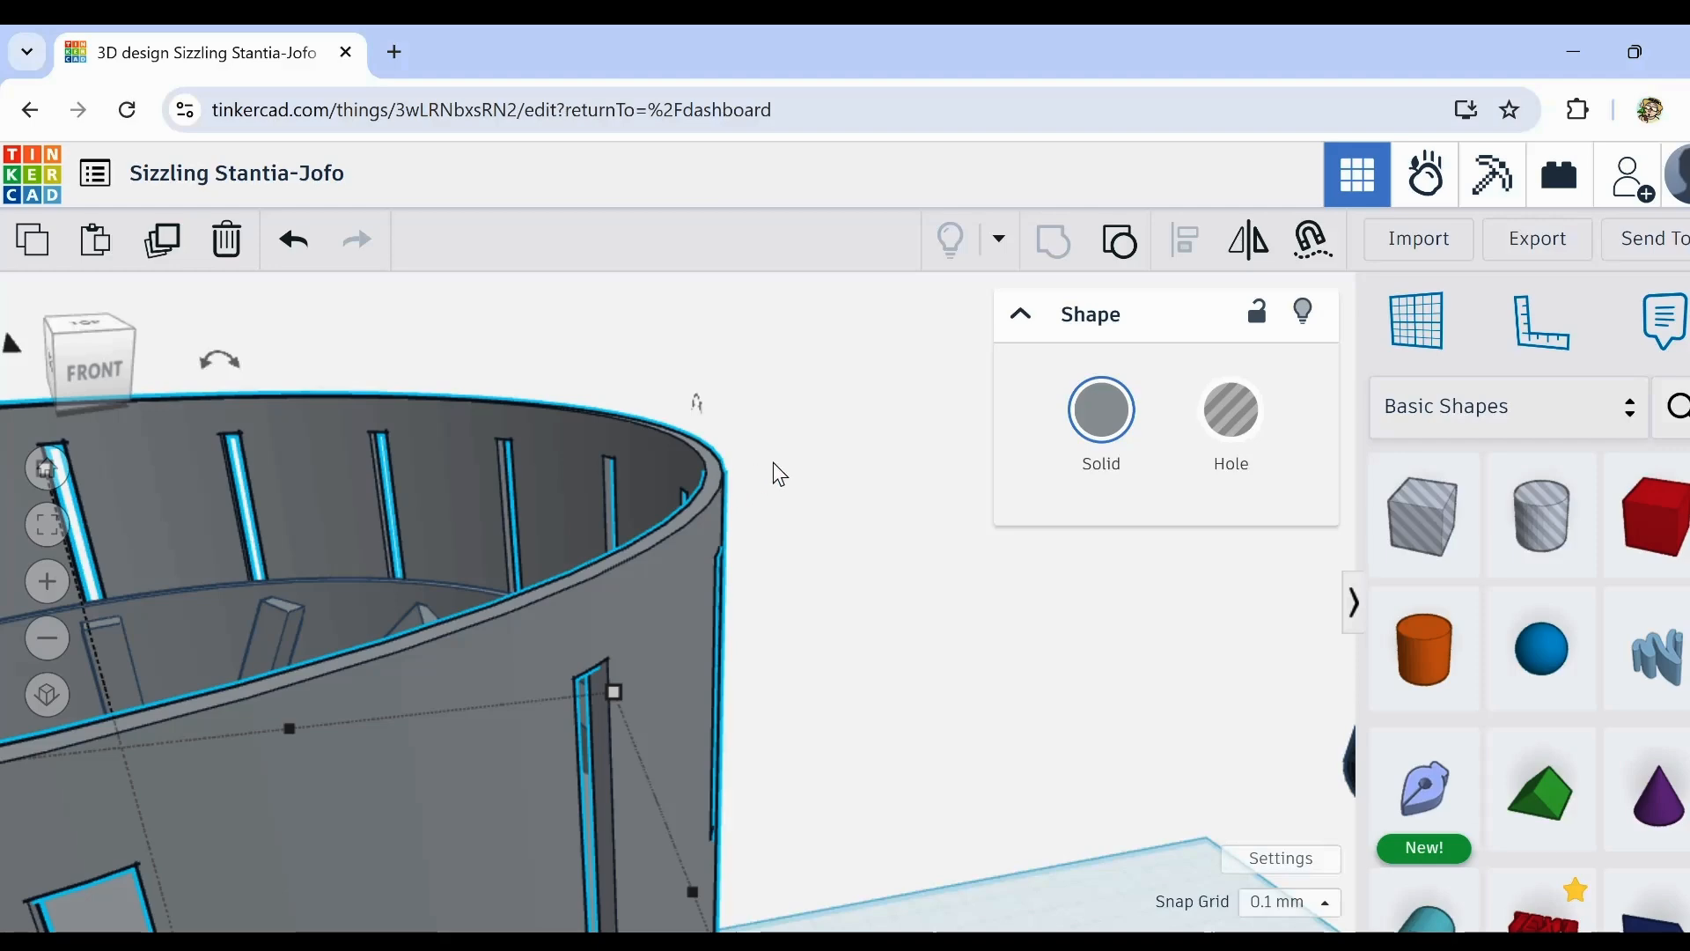
pyautogui.moveTo(779, 473); pyautogui.dragTo(861, 508, button='right')
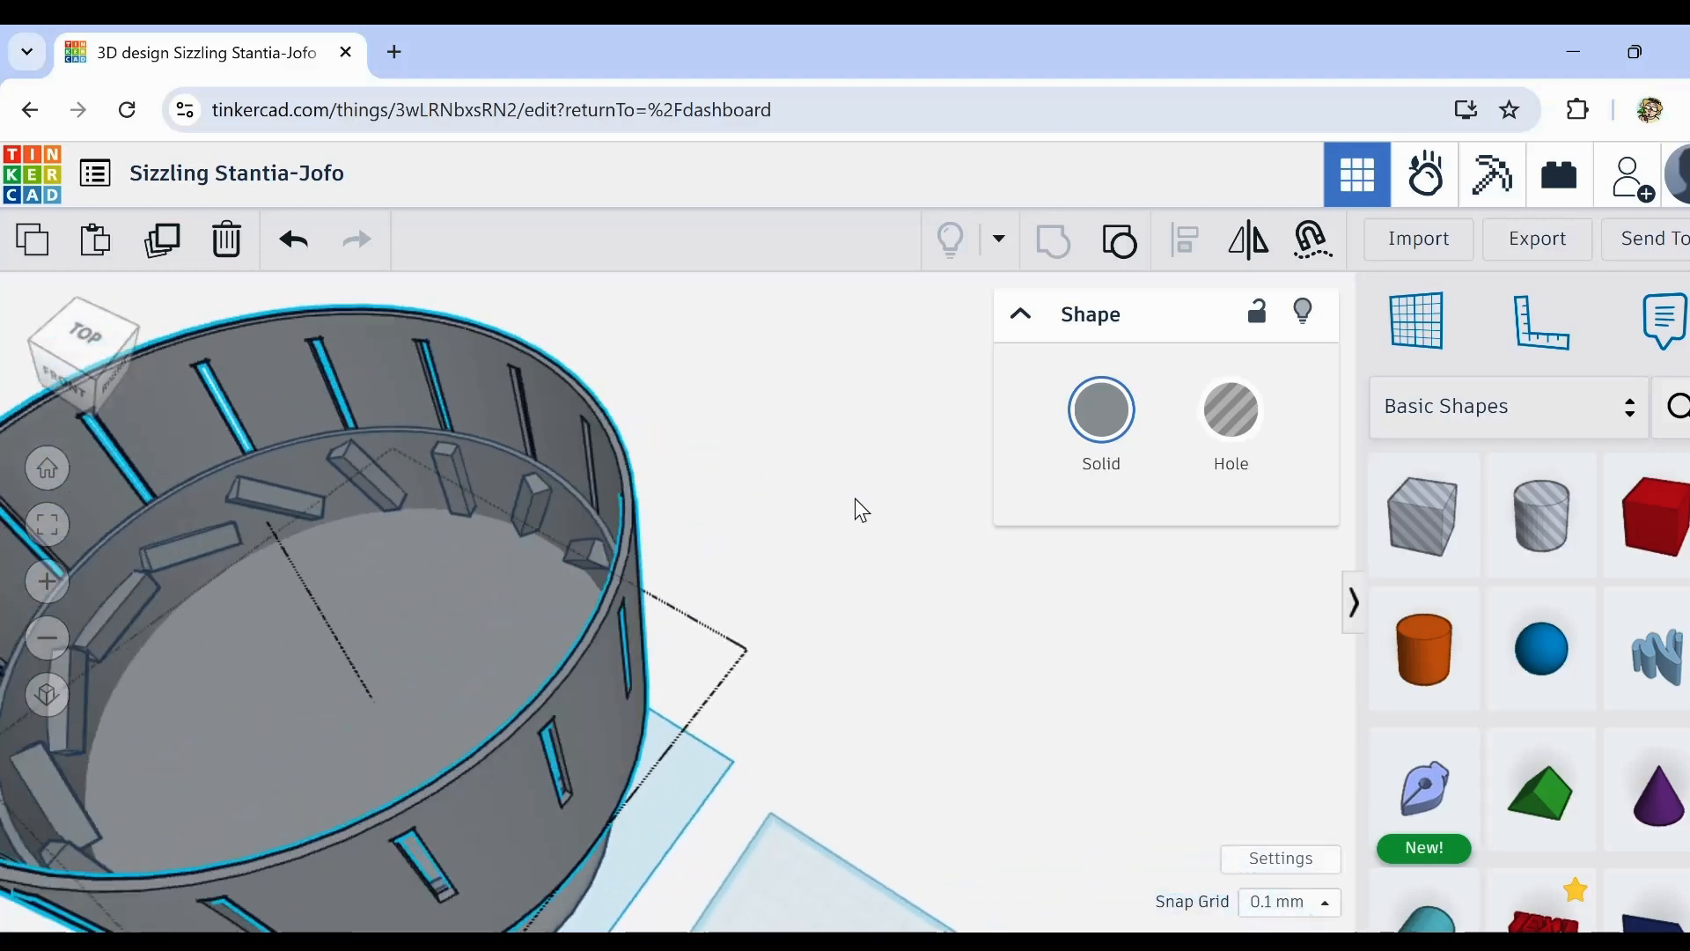
pyautogui.moveTo(855, 500); pyautogui.dragTo(1003, 464, button='middle')
pyautogui.moveTo(496, 694); pyautogui.dragTo(415, 660, button='right')
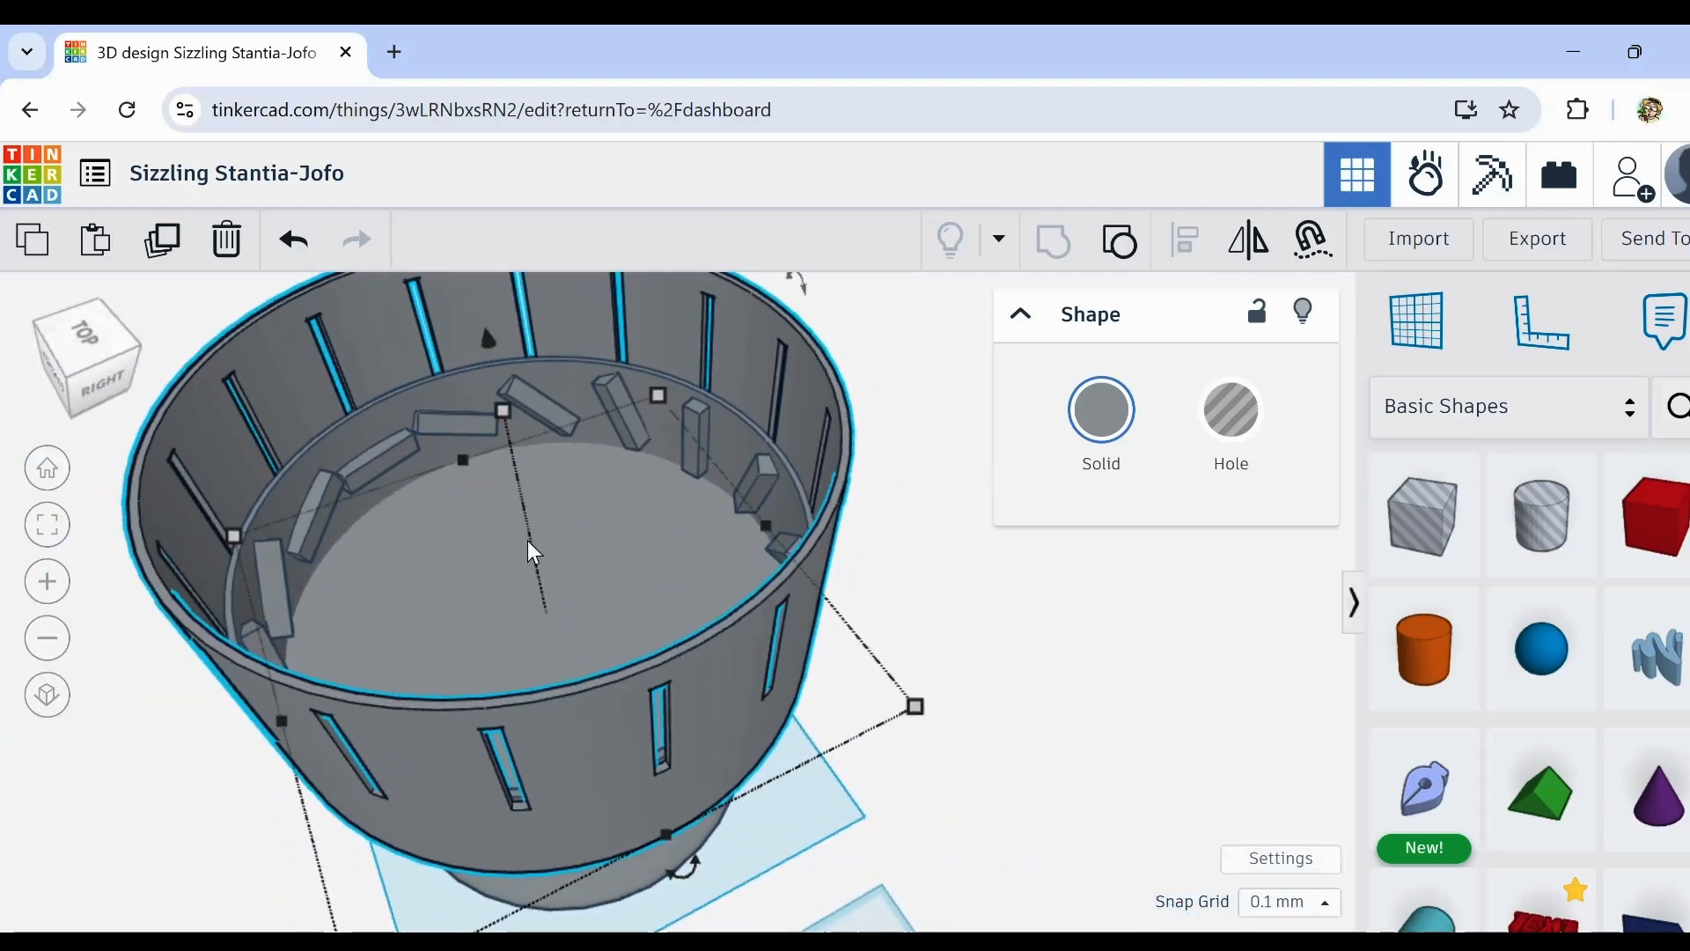
pyautogui.scroll(2, 534, 552)
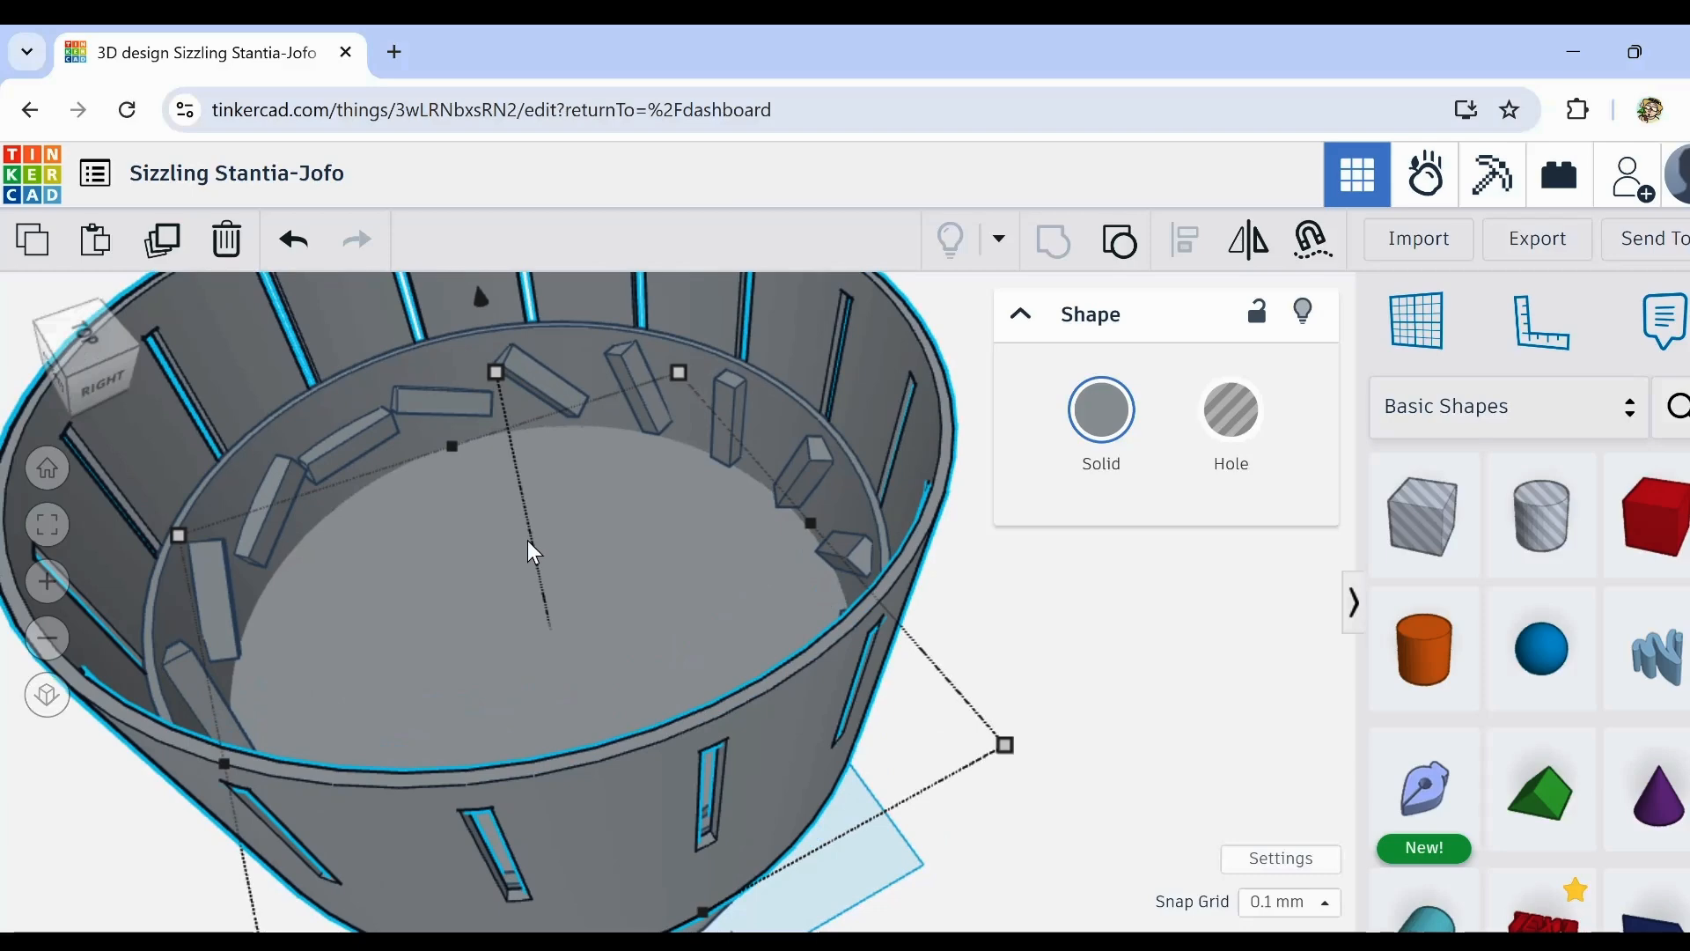
pyautogui.scroll(-5, 534, 552)
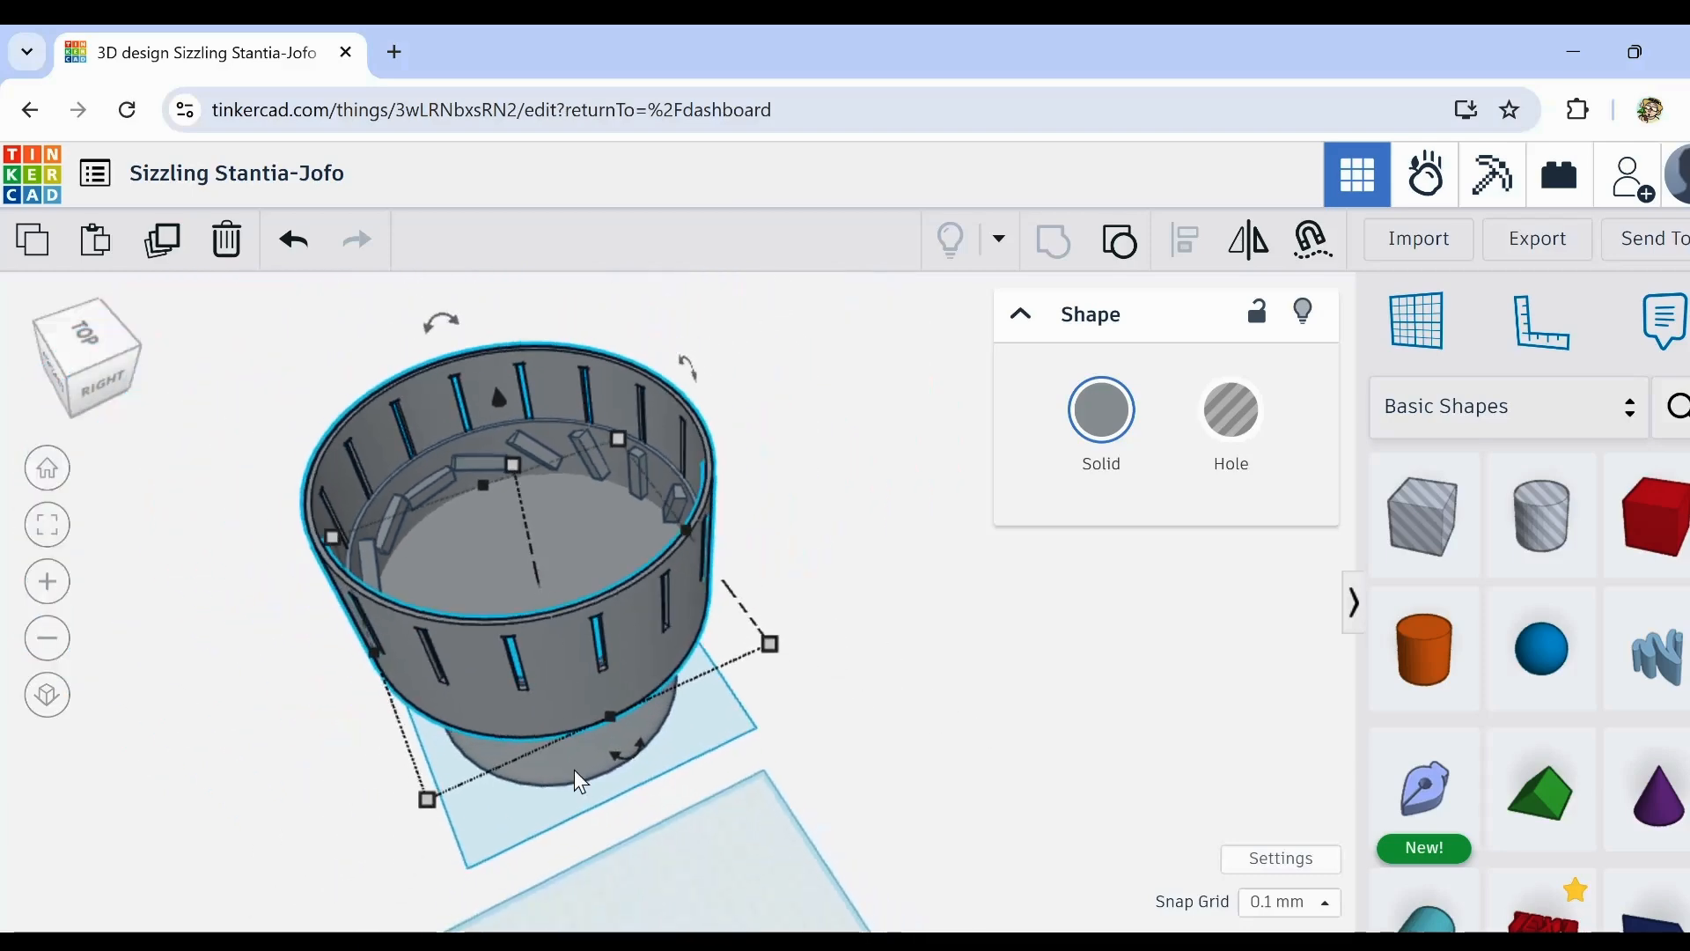
pyautogui.moveTo(580, 782); pyautogui.dragTo(748, 647, button='right')
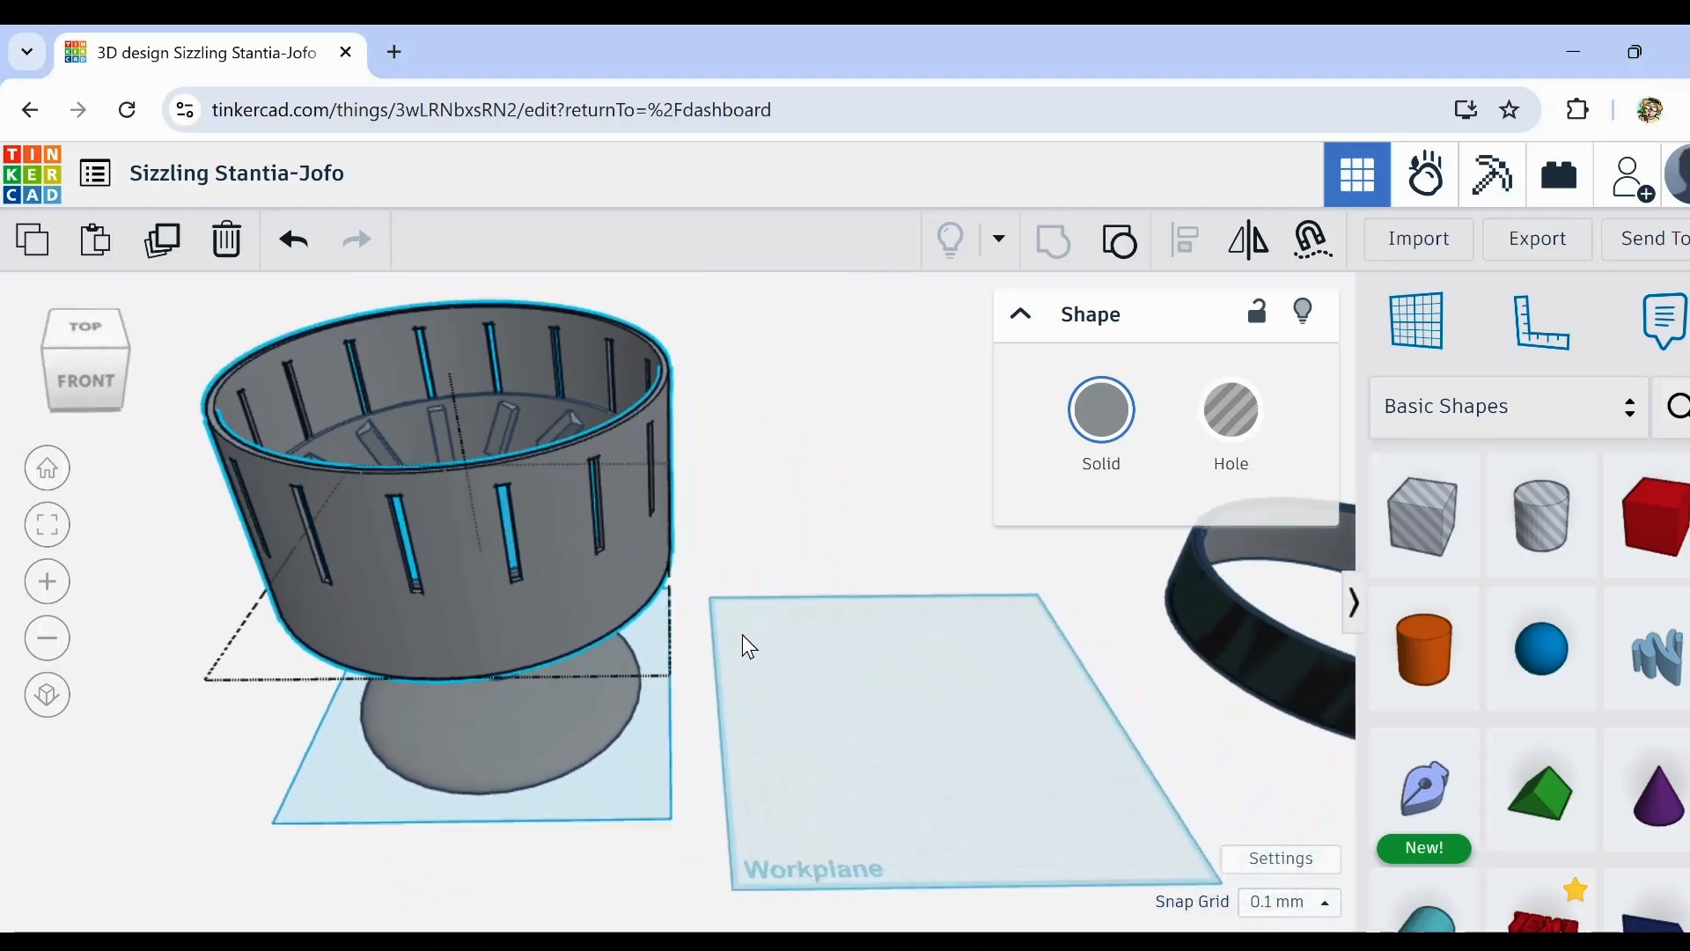
pyautogui.moveTo(736, 641); pyautogui.dragTo(875, 626, button='middle')
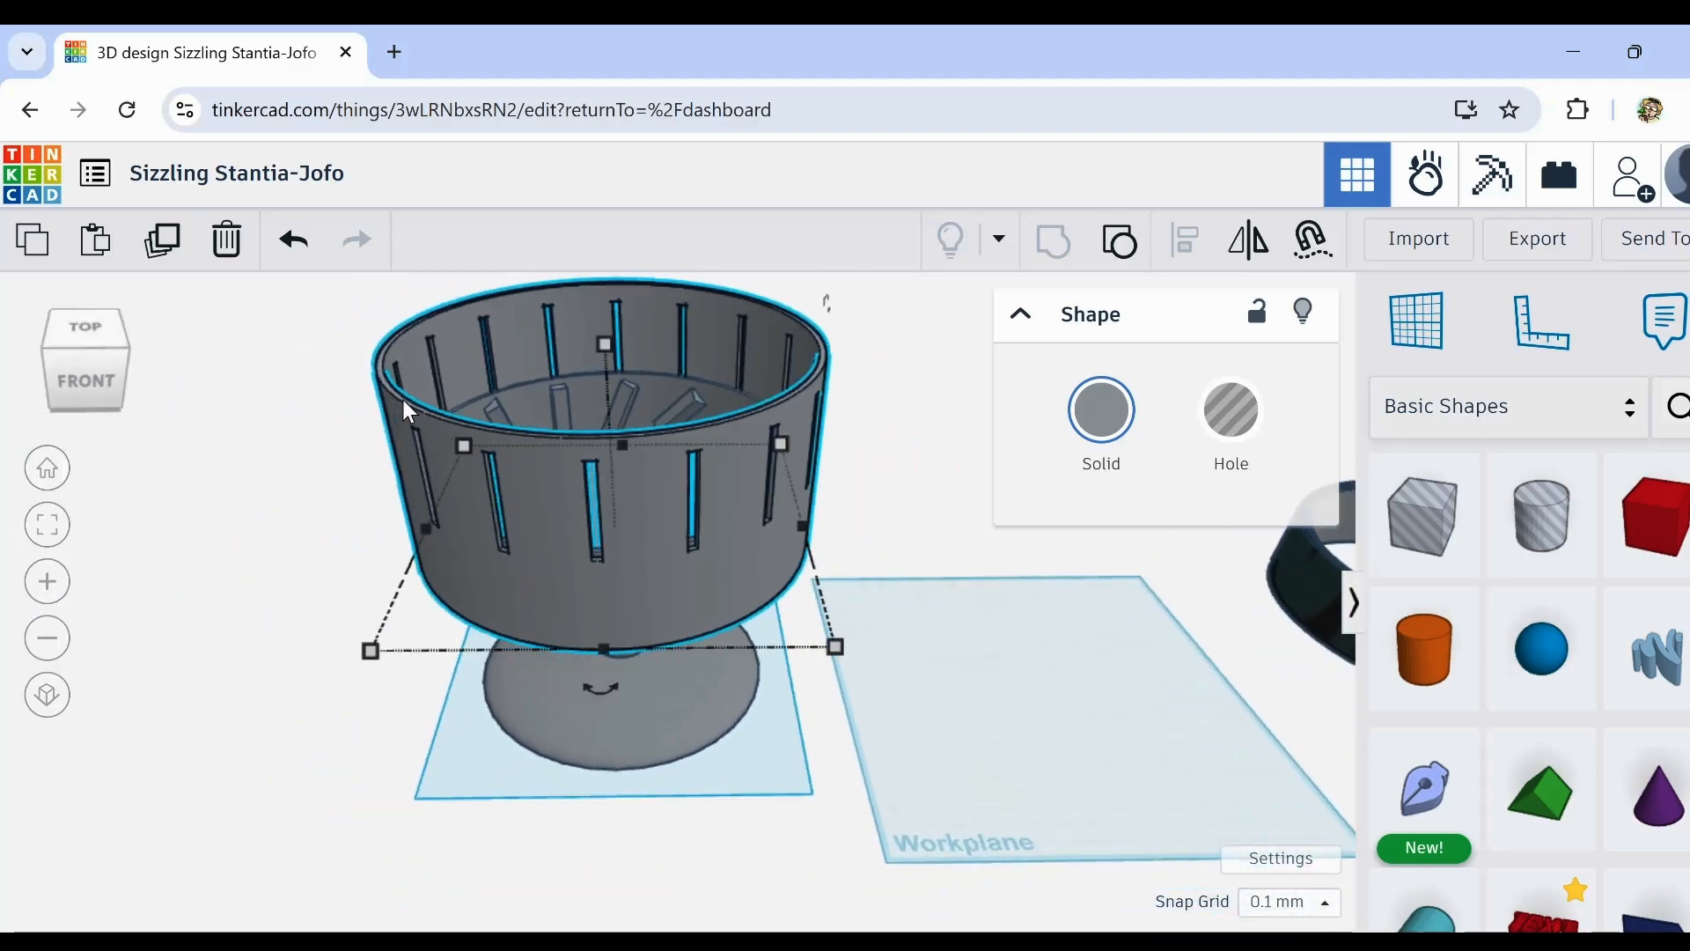
pyautogui.scroll(8, 589, 430)
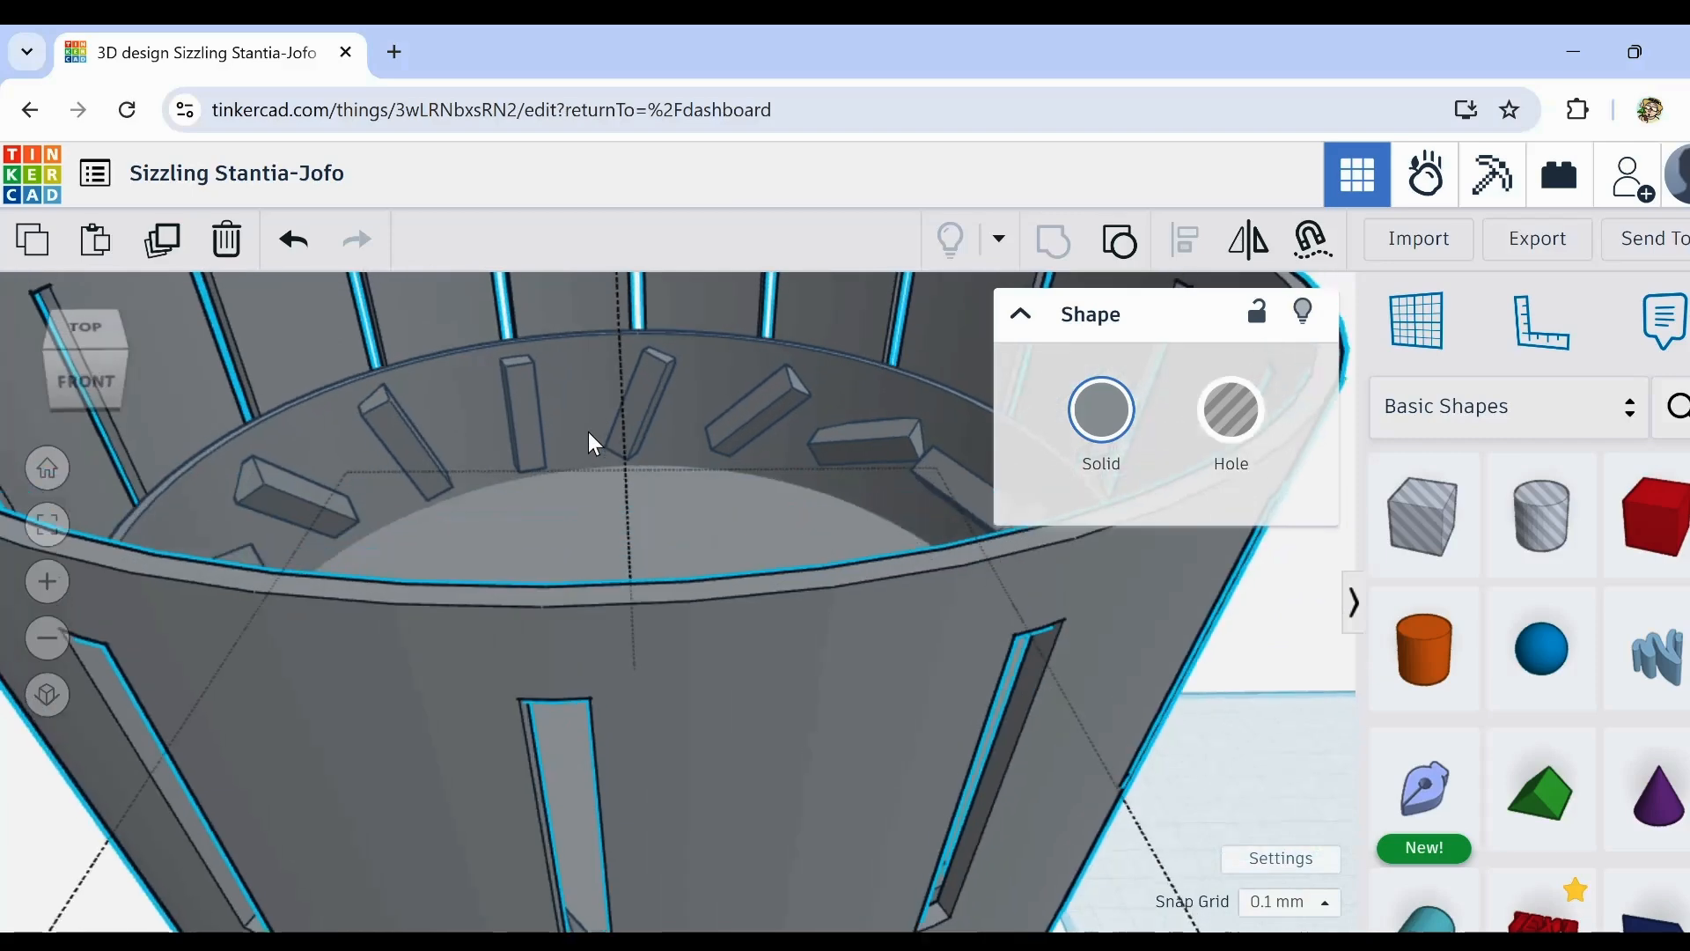
pyautogui.scroll(-8, 594, 483)
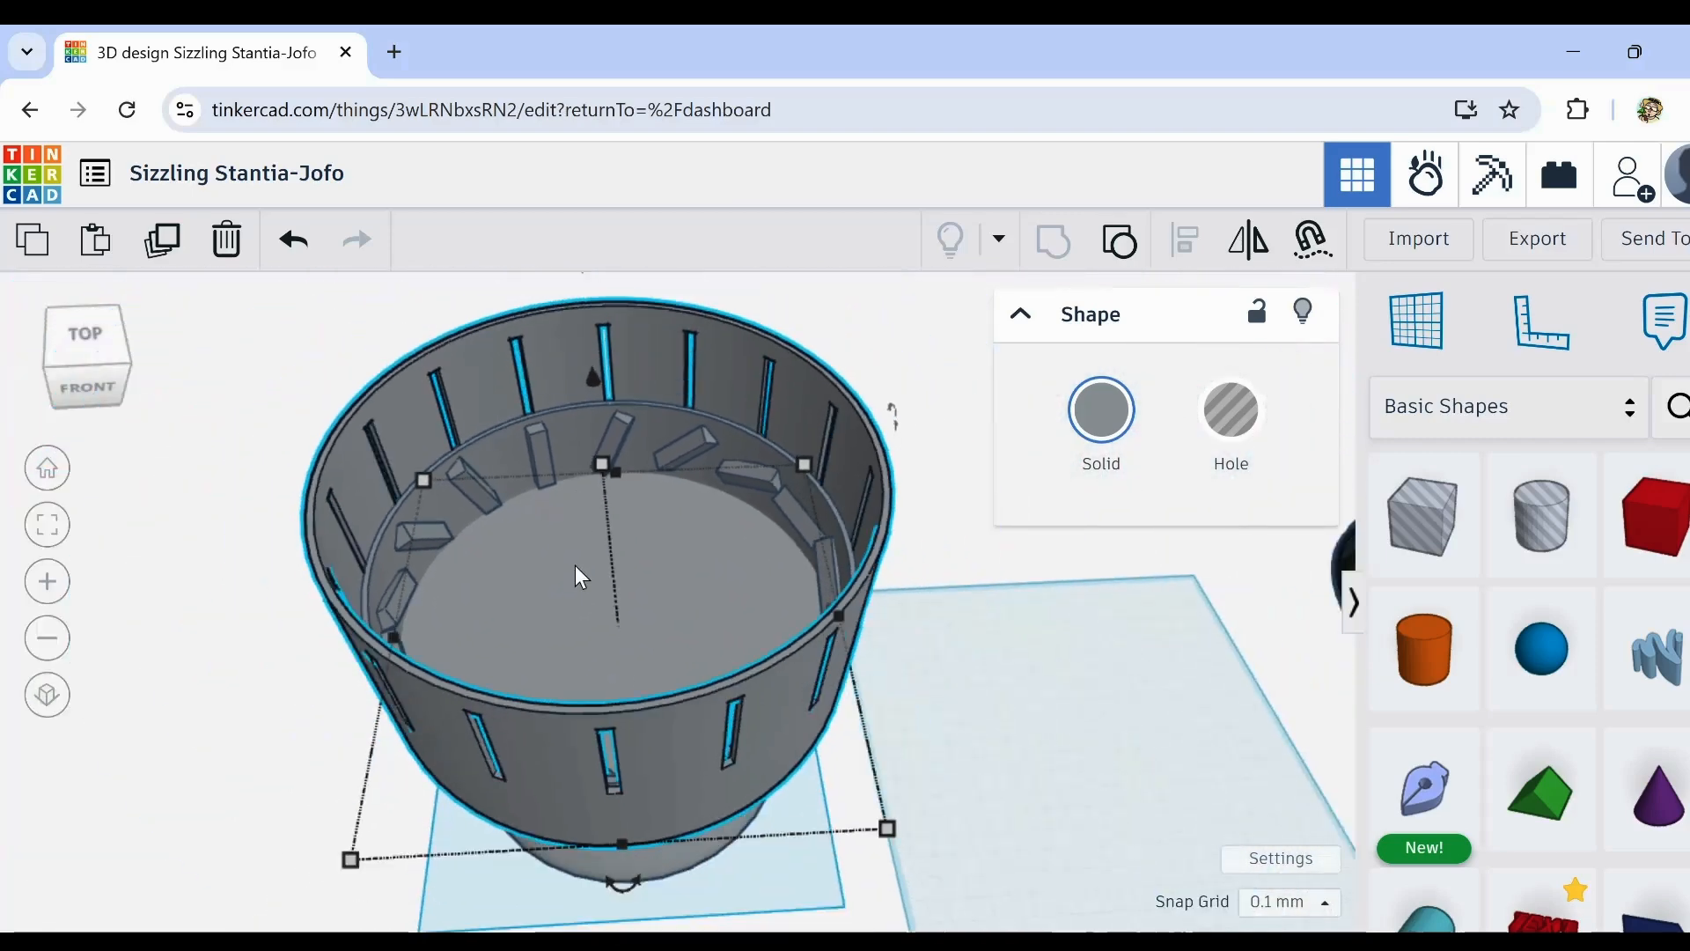
pyautogui.scroll(-3, 597, 609)
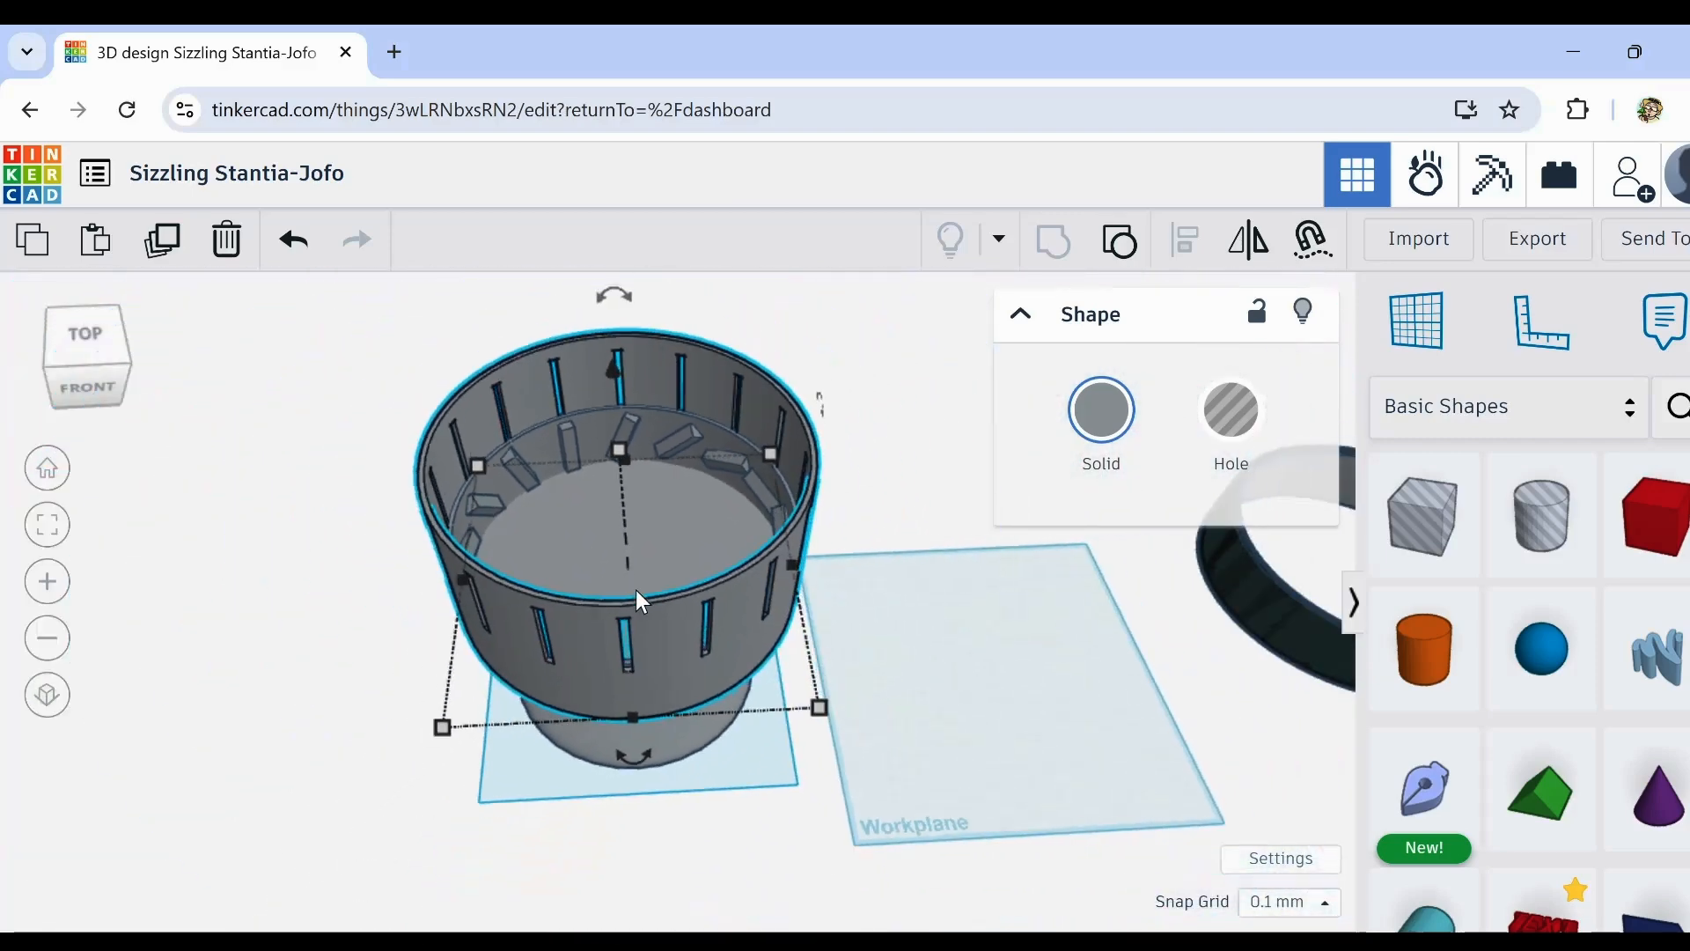